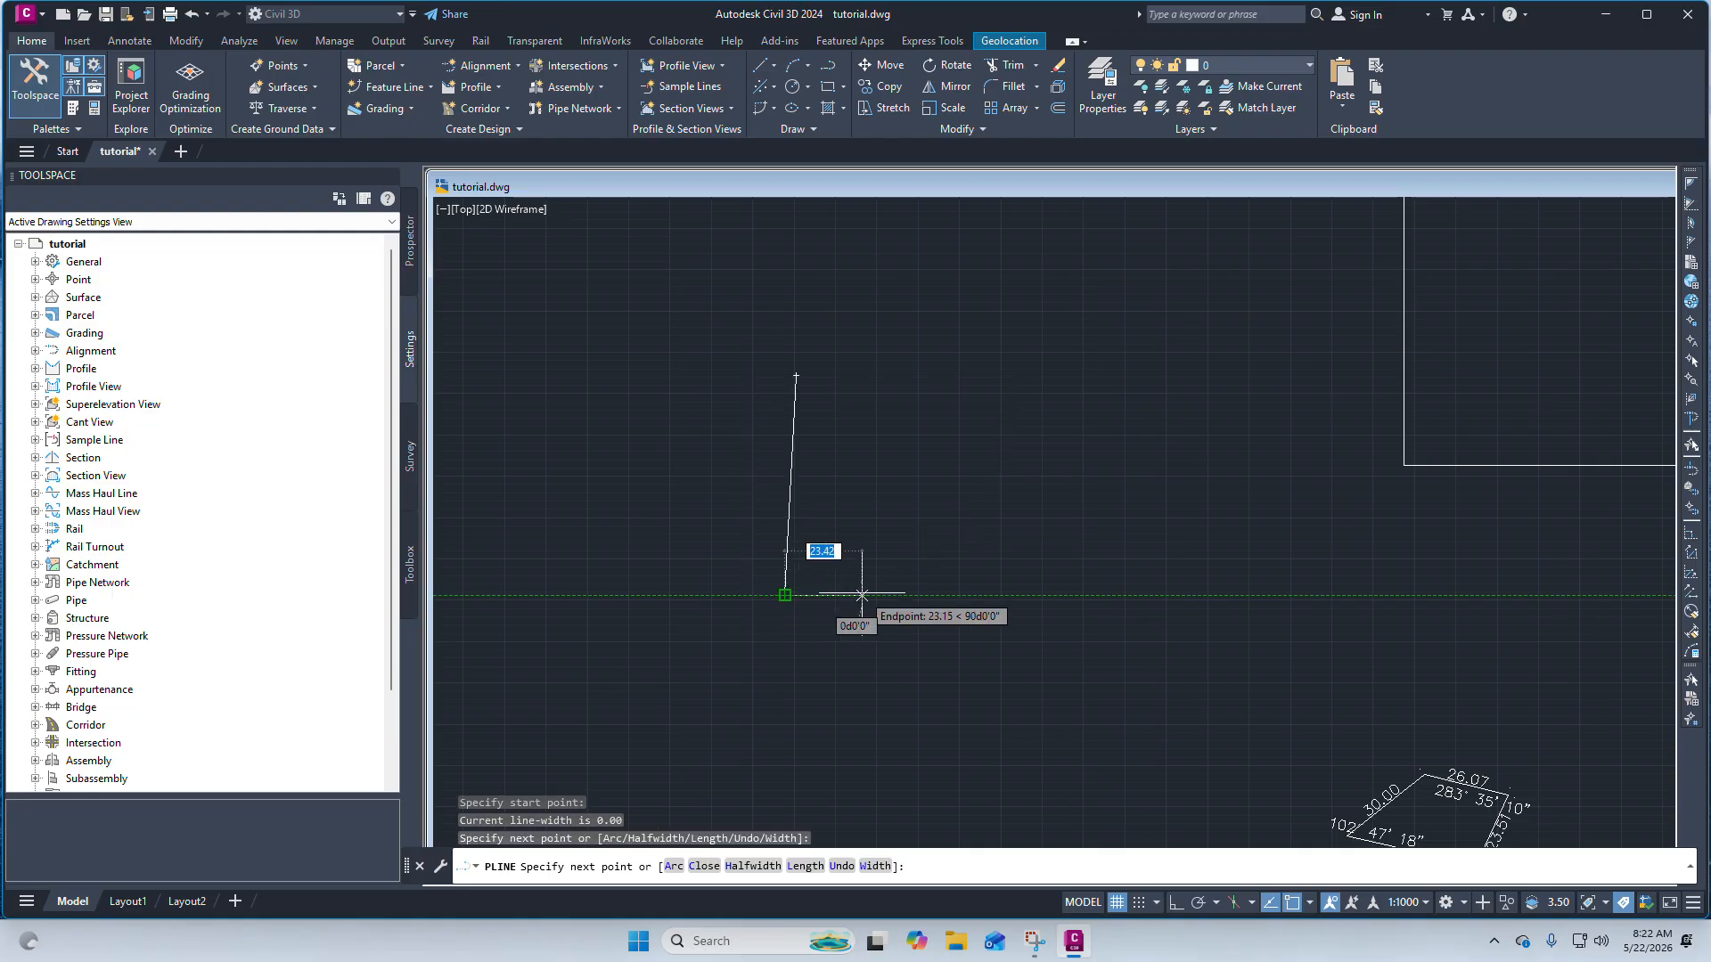
# Finish the polyline by picking the remaining corners and closing it into a four-sided boundary.
pyautogui.scroll(3, 878, 588)
pyautogui.scroll(-3, 967, 635)
pyautogui.click(994, 630)
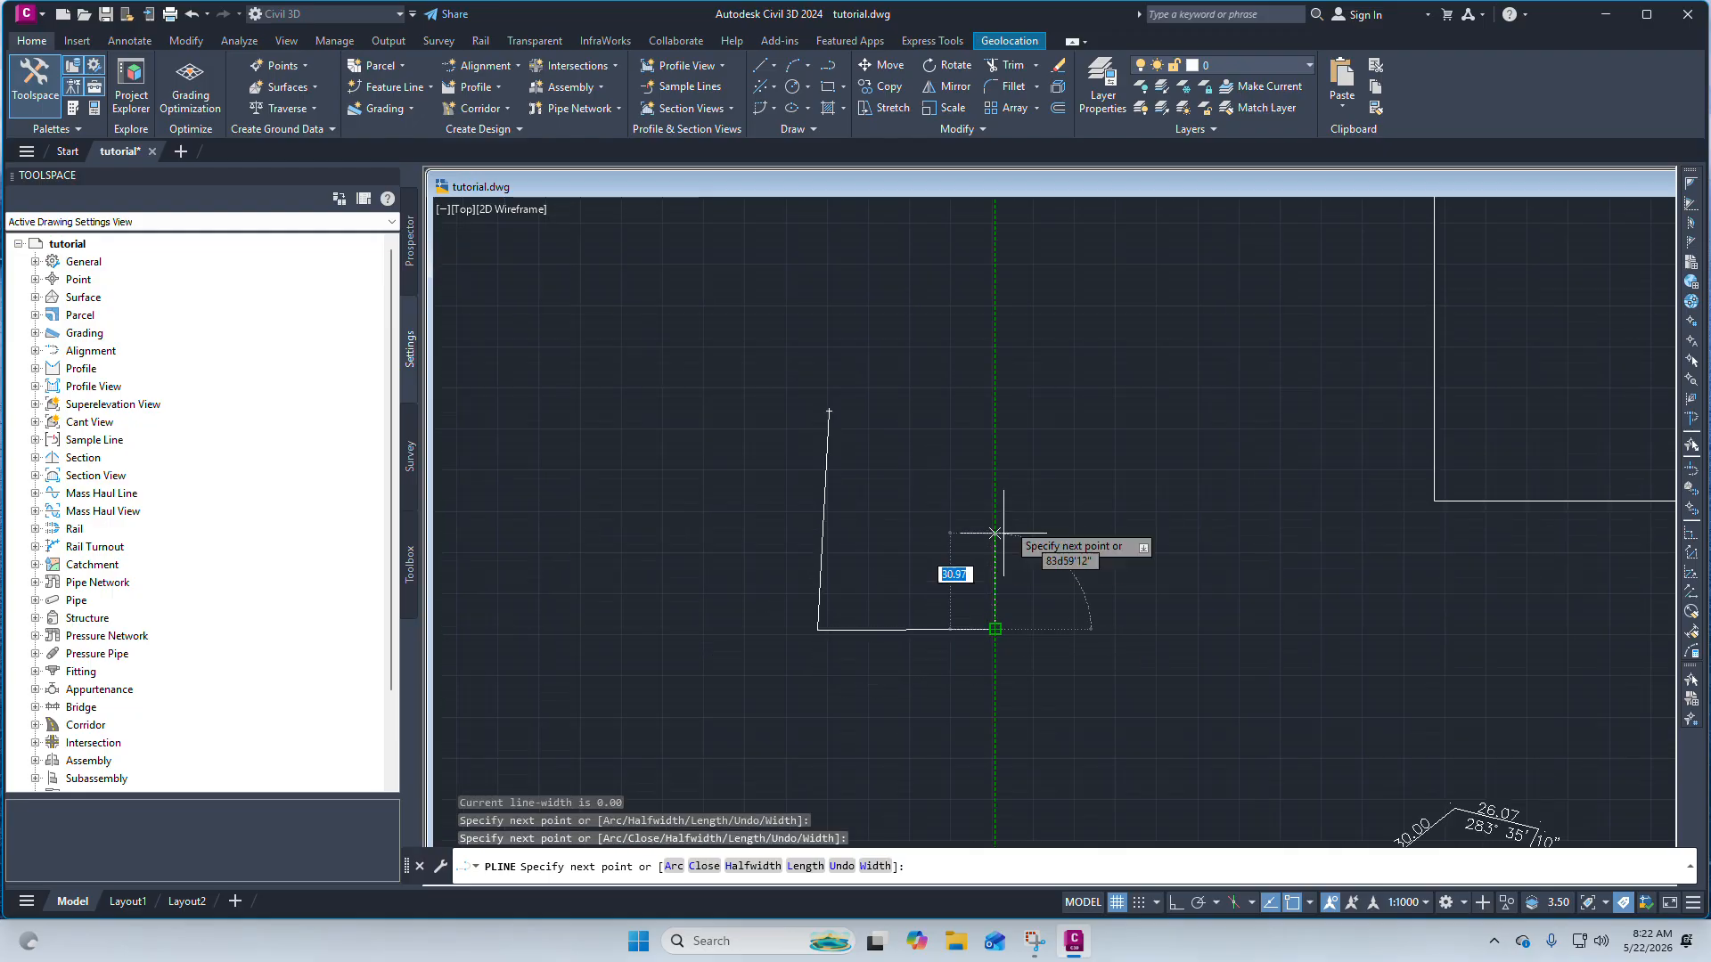
pyautogui.click(994, 406)
pyautogui.scroll(2, 907, 412)
pyautogui.click(784, 413)
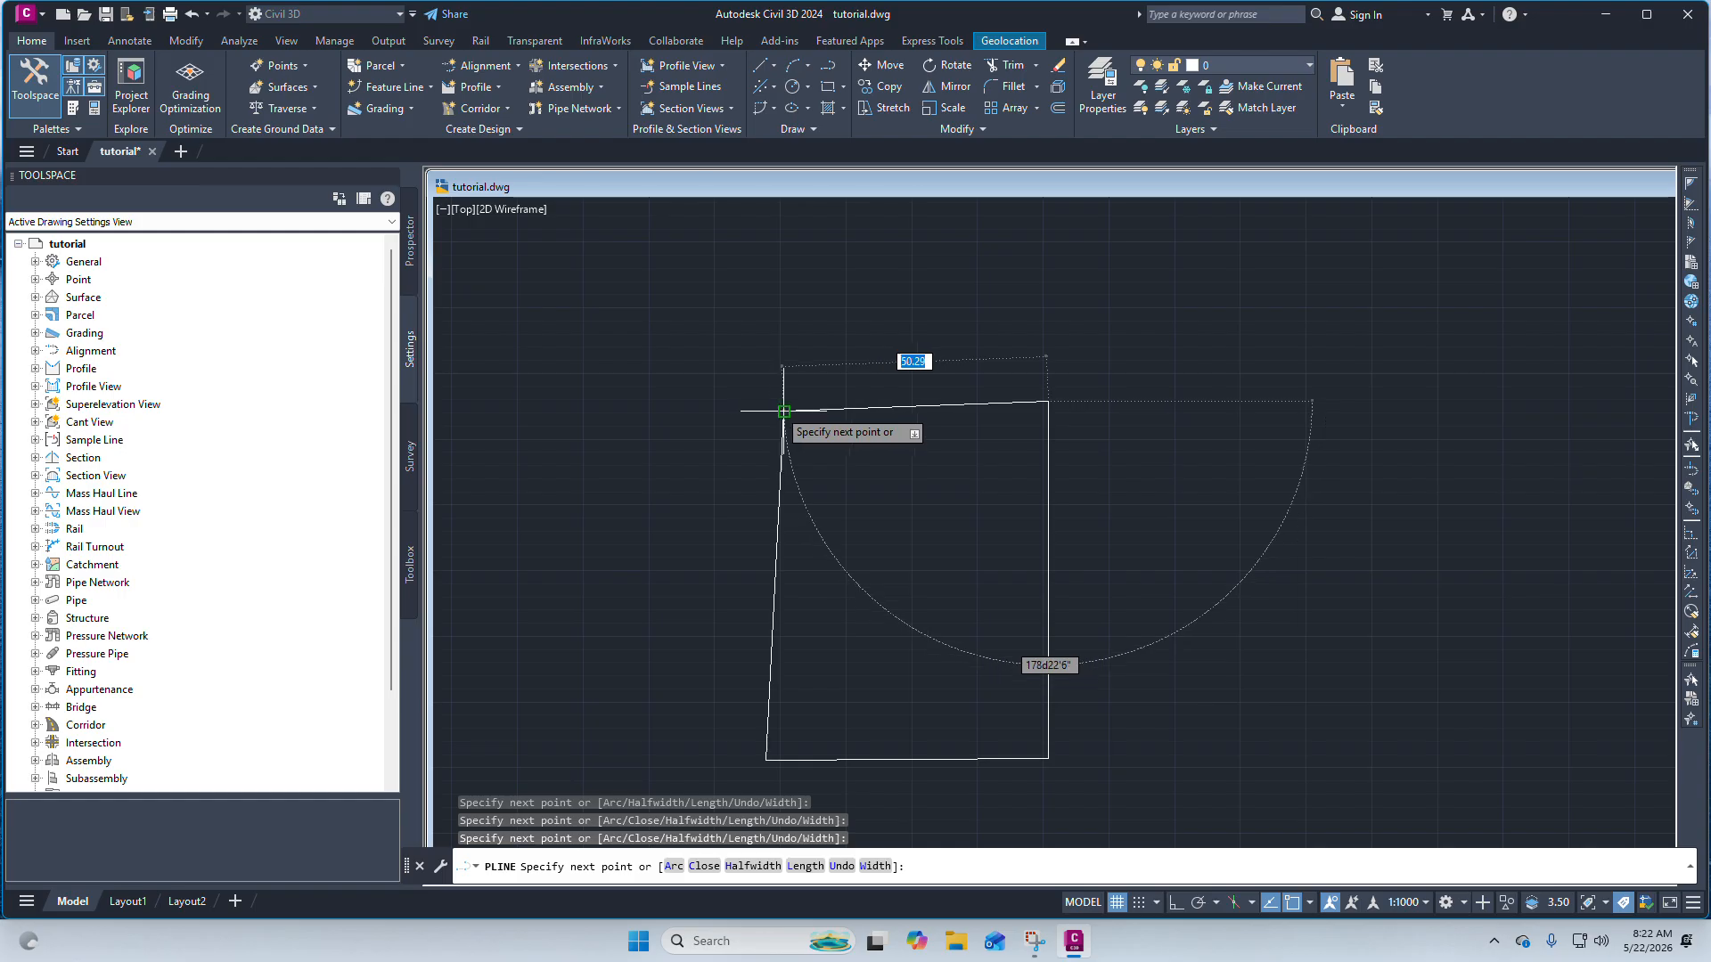
pyautogui.rightClick(788, 412)
pyautogui.click(832, 424)
pyautogui.scroll(-2, 879, 413)
pyautogui.scroll(2, 856, 410)
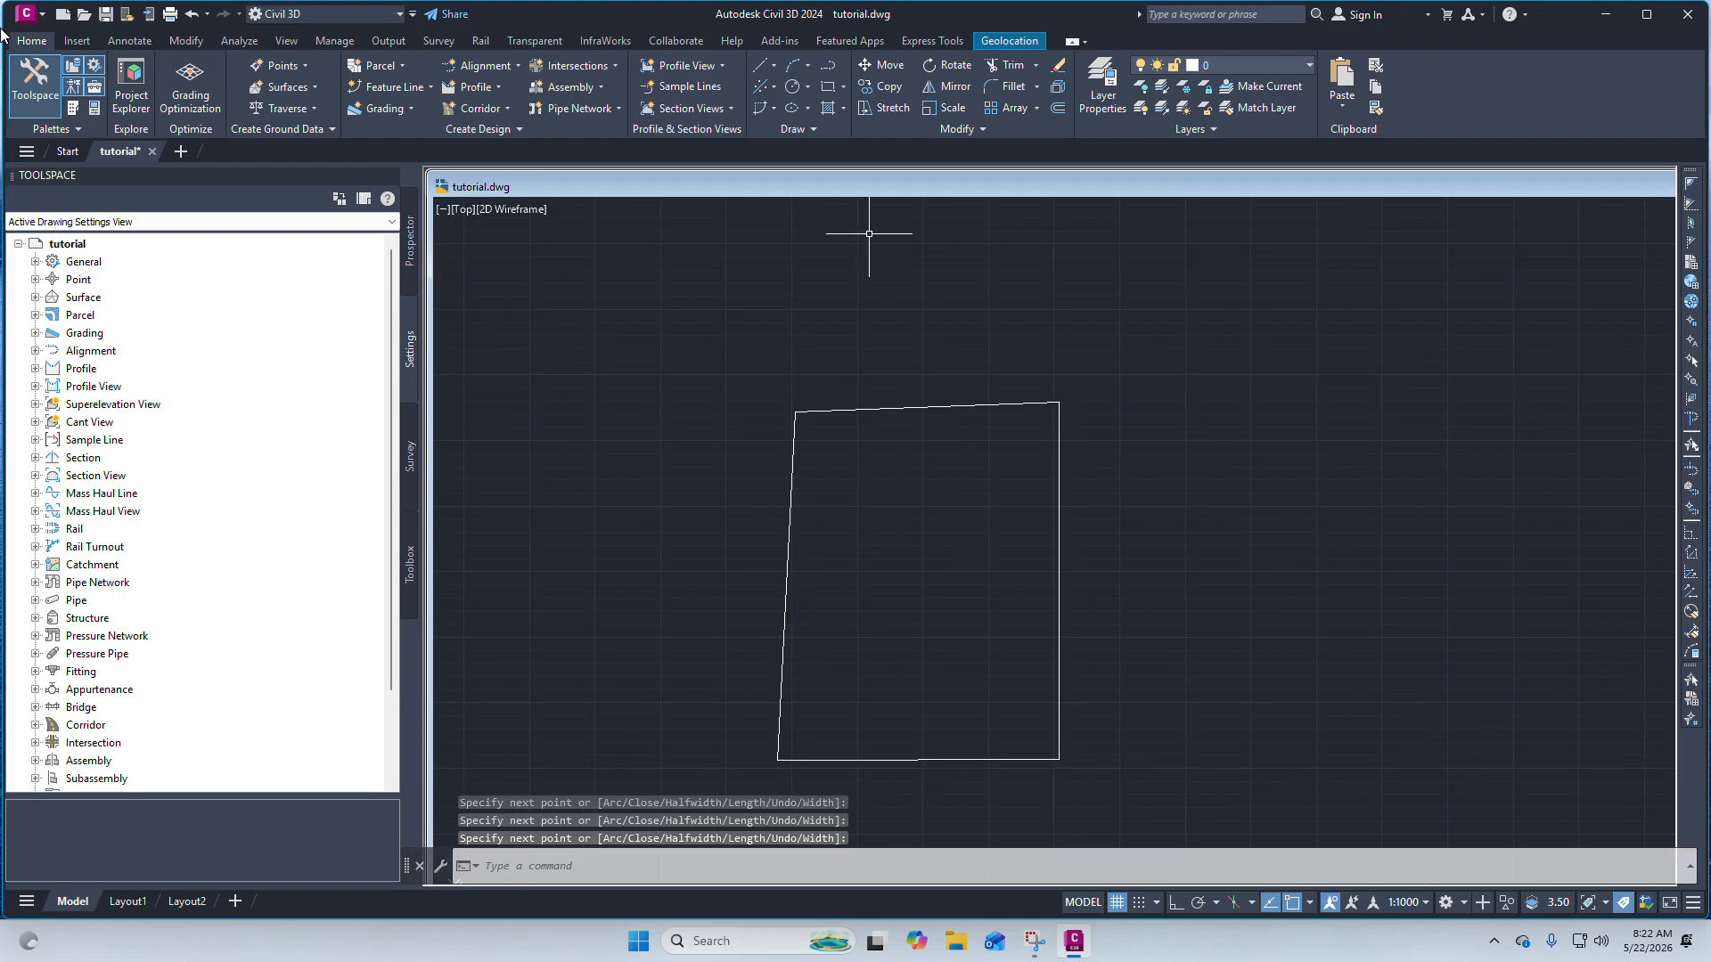
# Start the Aligned dimension tool and set its annotation scale to 1:1000.
pyautogui.click(150, 39)
pyautogui.click(32, 41)
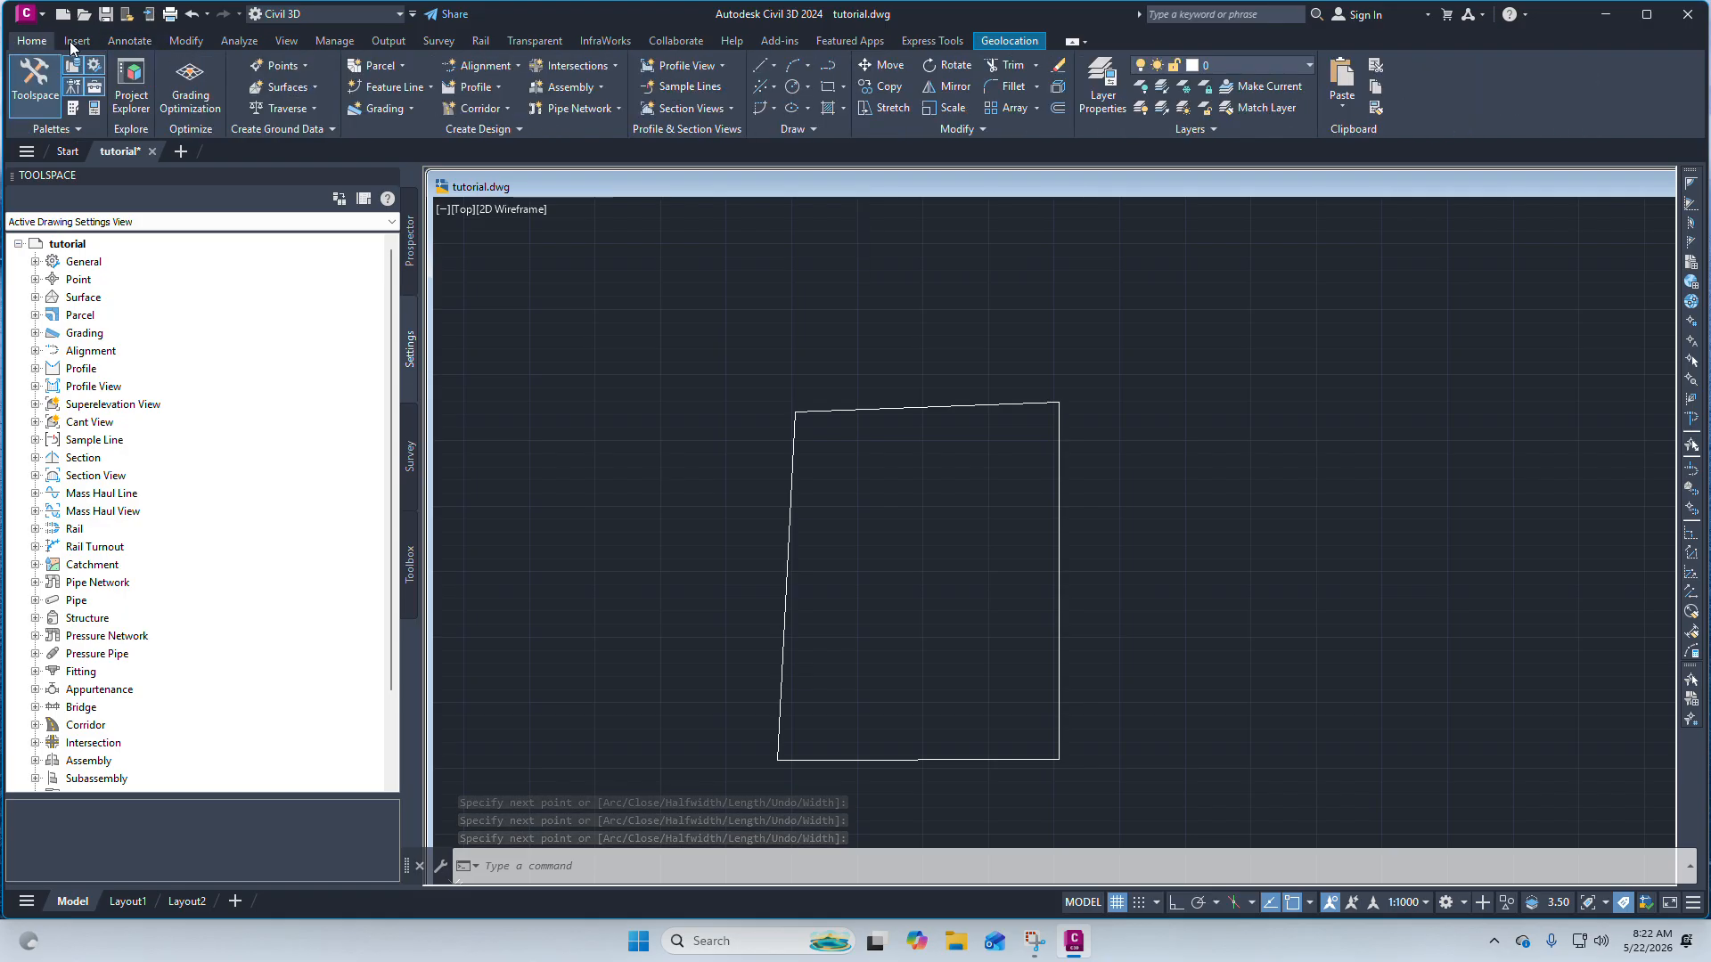
pyautogui.click(134, 41)
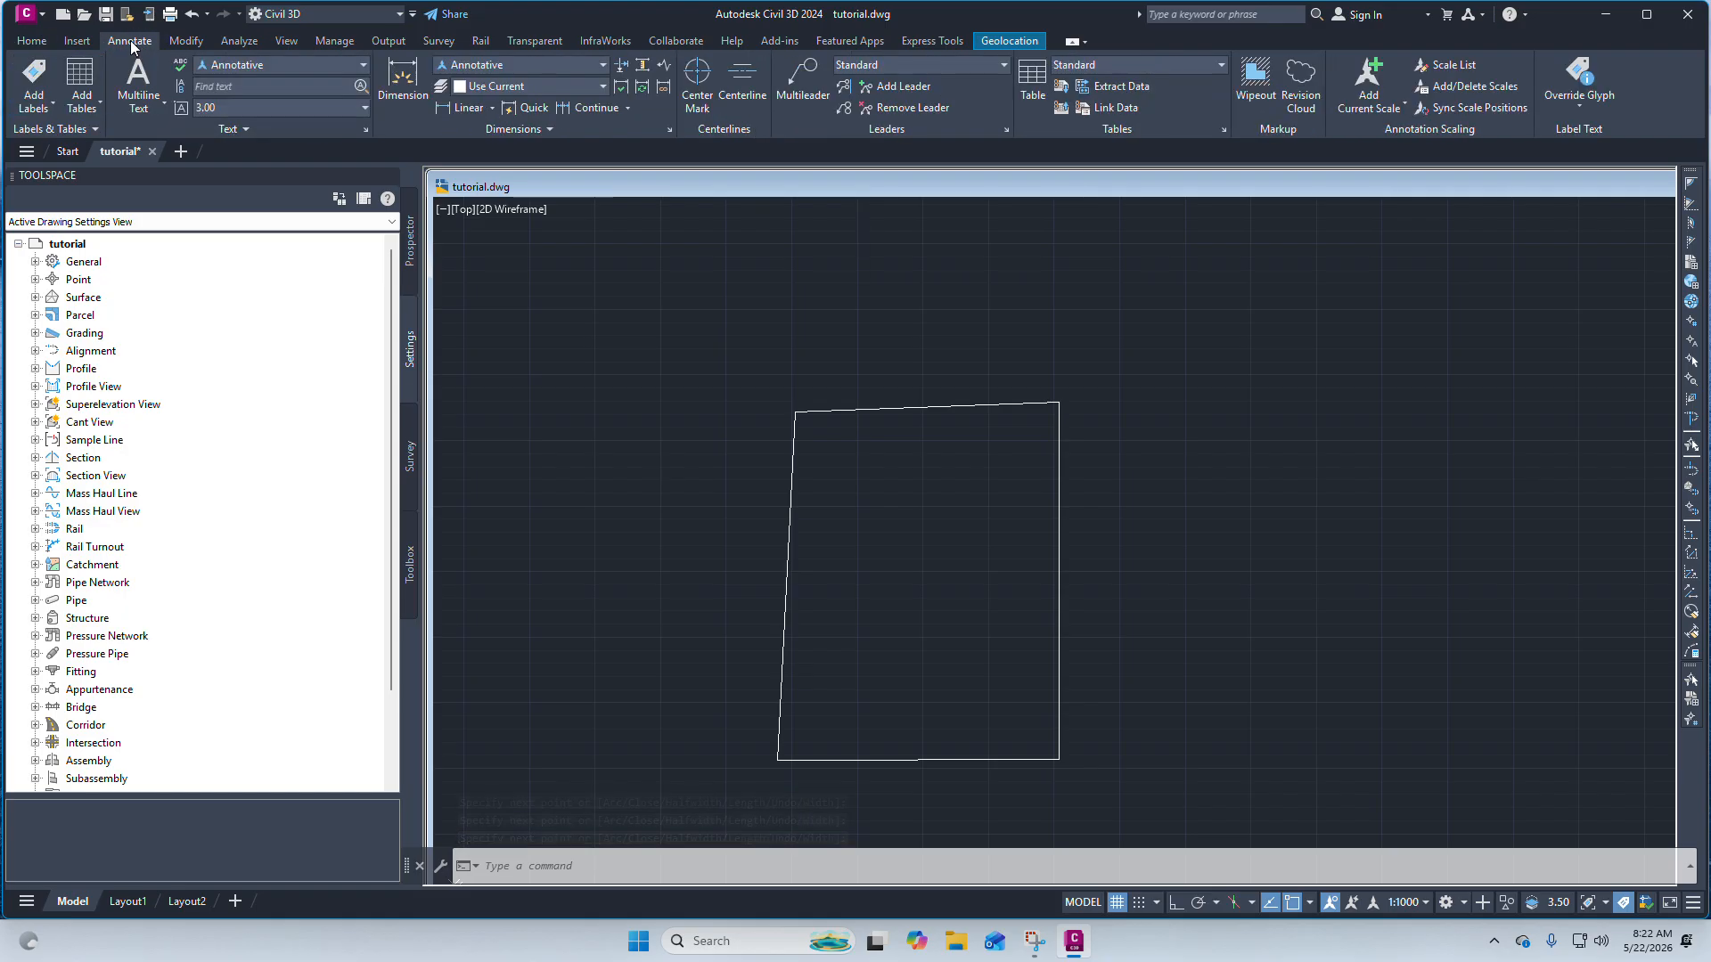
pyautogui.click(491, 109)
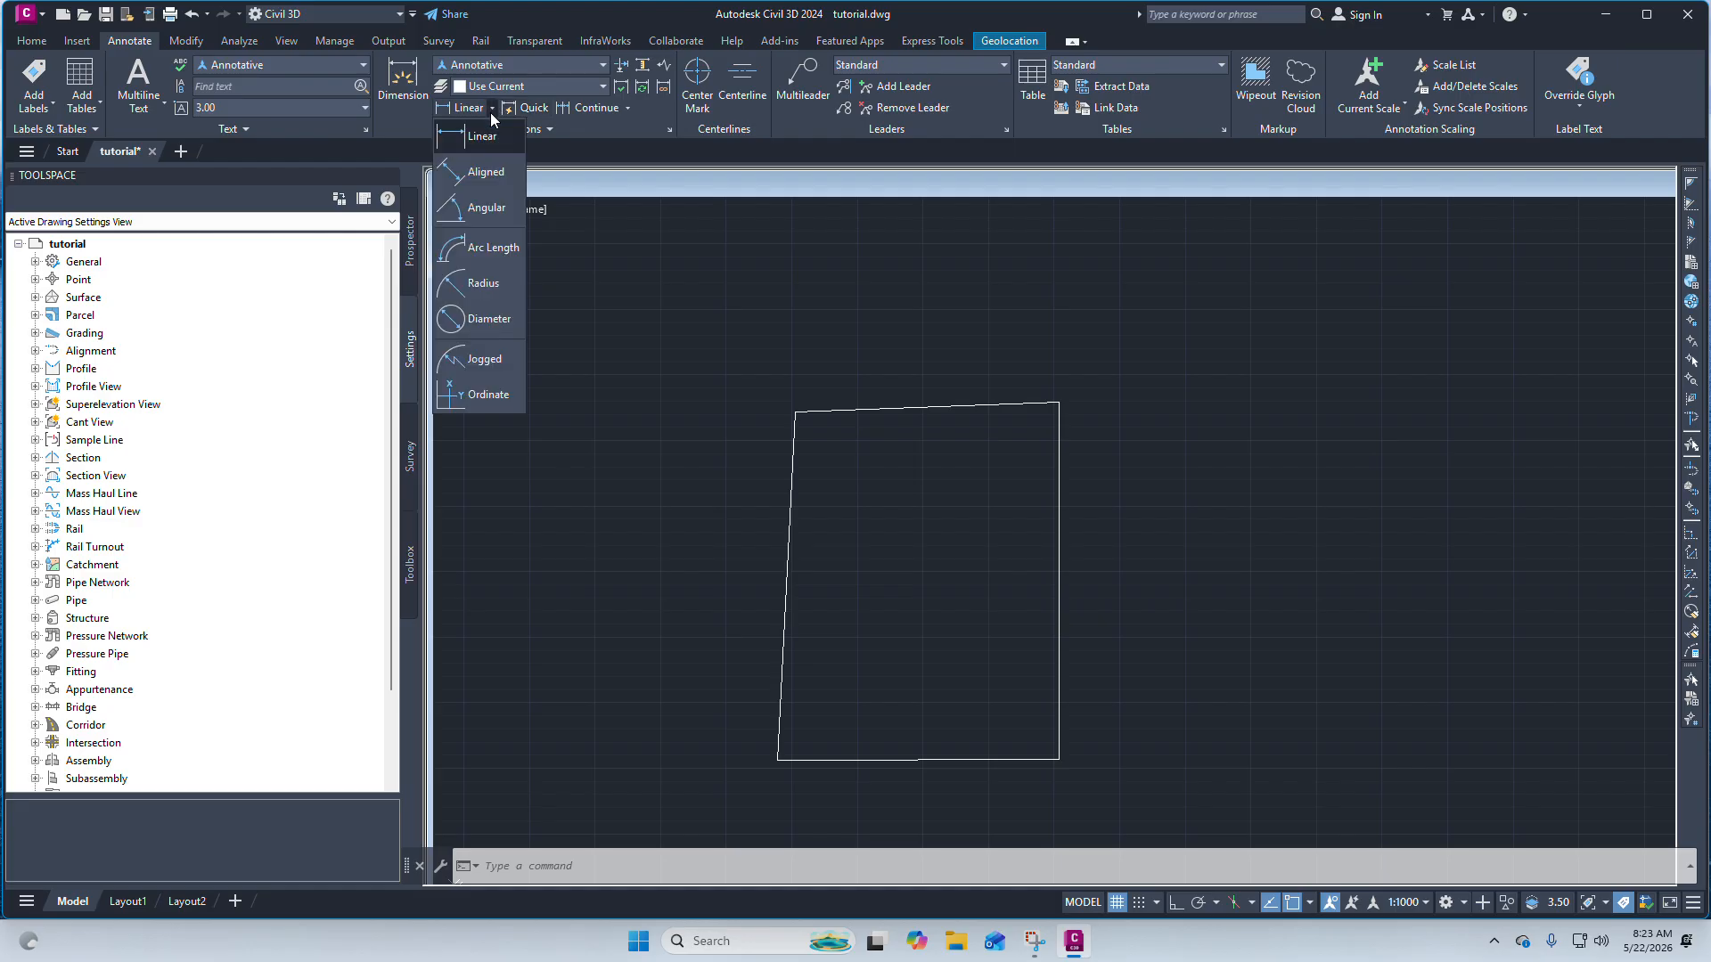
pyautogui.click(490, 112)
pyautogui.click(490, 113)
pyautogui.click(475, 177)
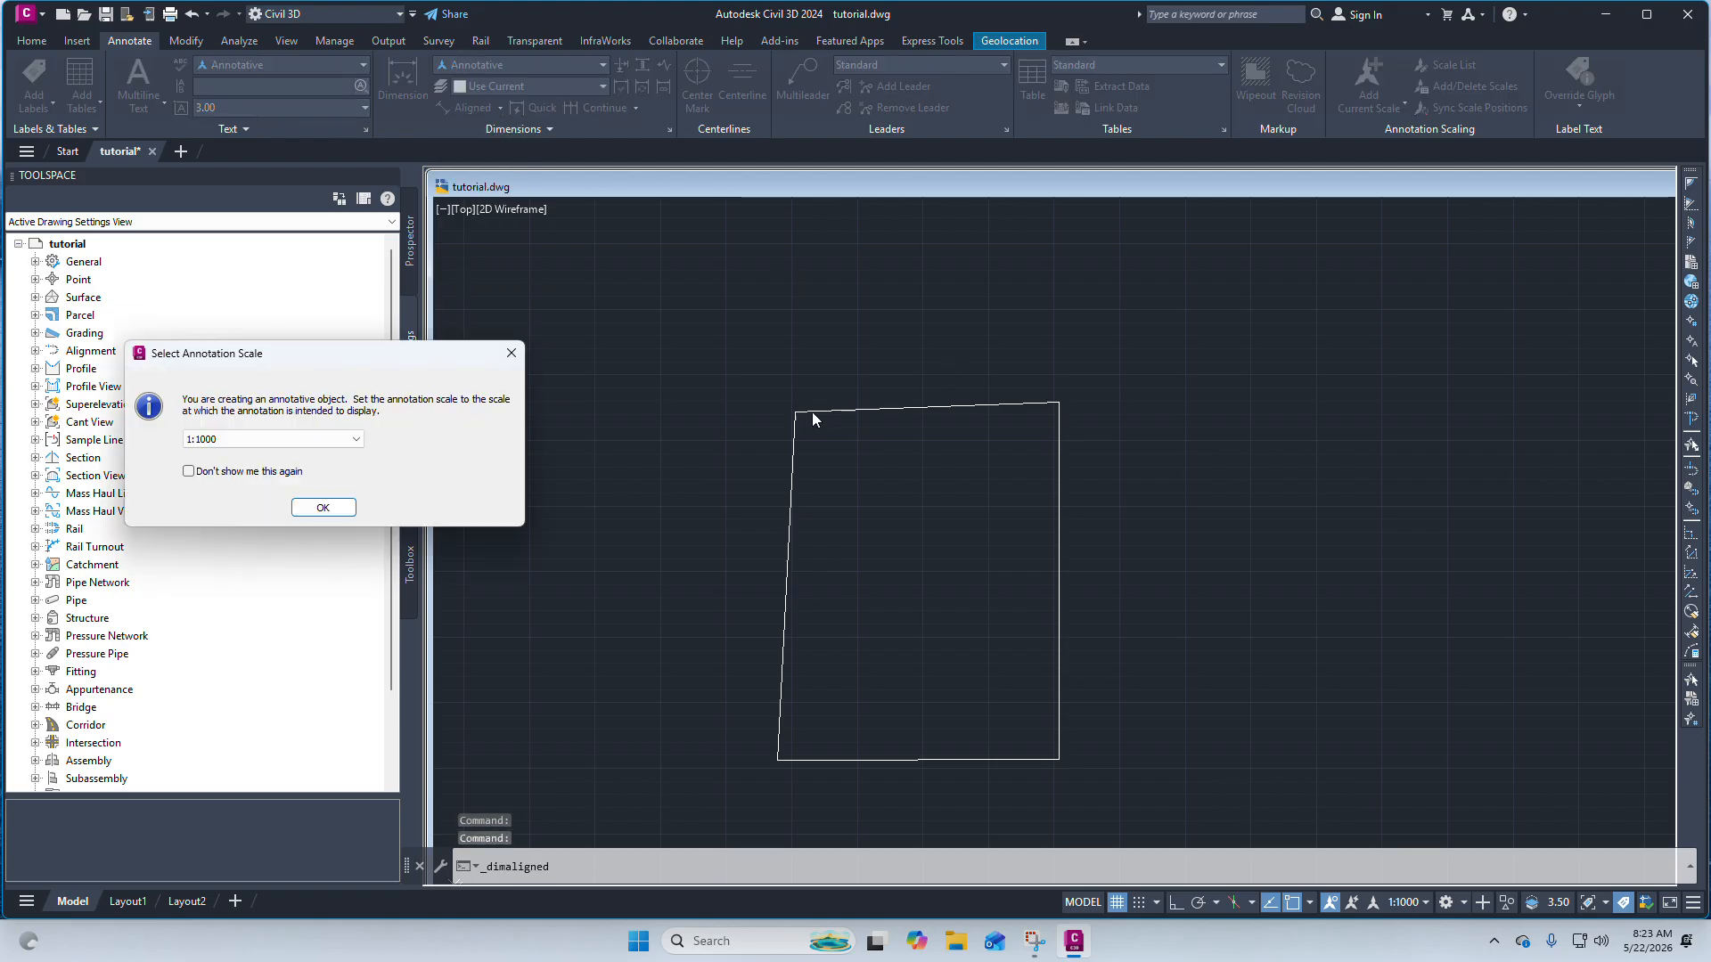
pyautogui.moveTo(232, 361)
pyautogui.mouseDown()
pyautogui.moveTo(453, 345)
pyautogui.moveTo(496, 288)
pyautogui.mouseUp()
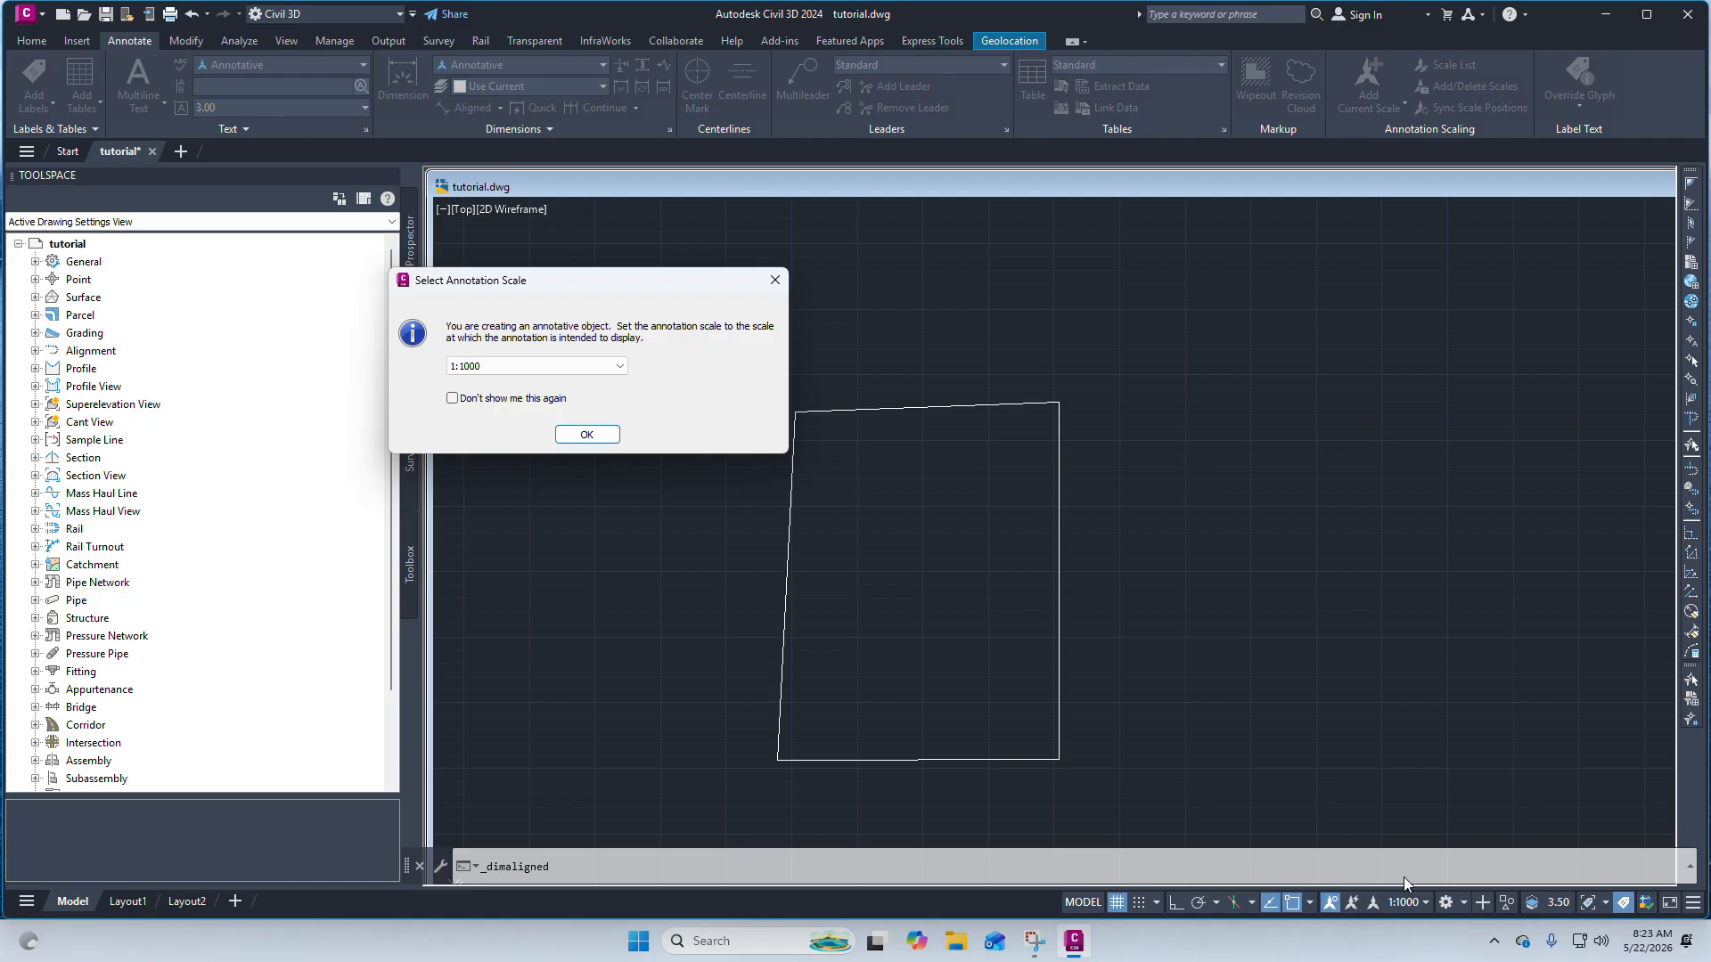
pyautogui.click(581, 437)
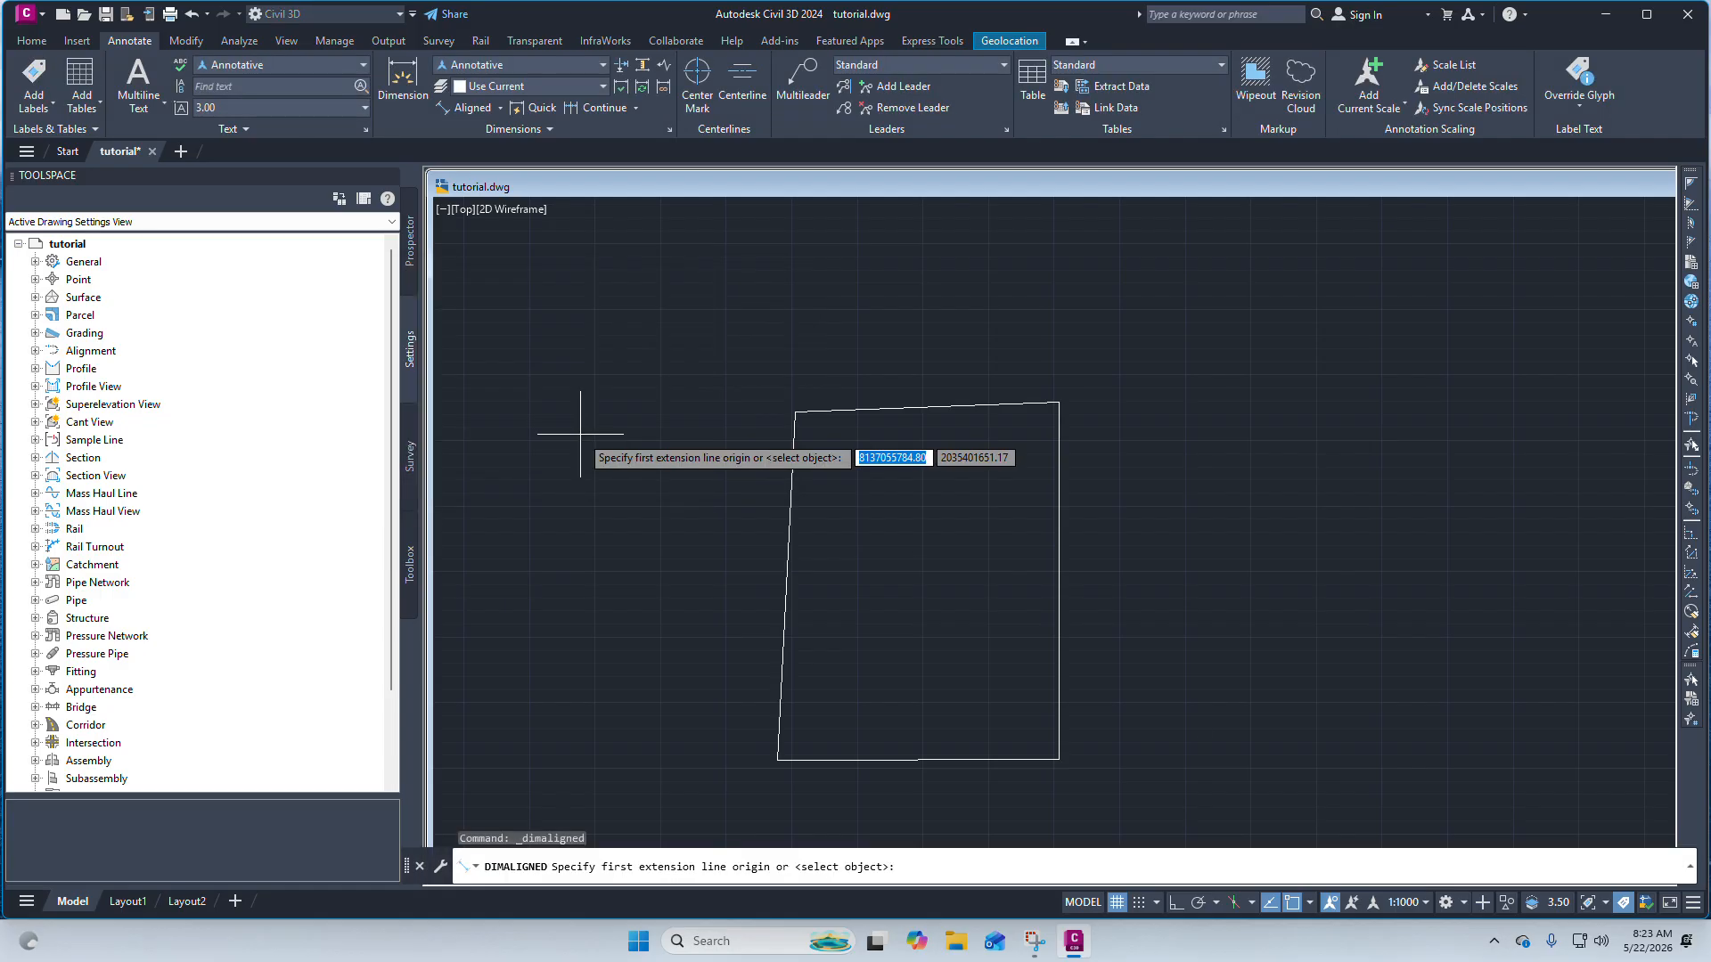
# Dimension the boundary's top edge with an aligned dimension placed just inside the edge.
pyautogui.click(795, 412)
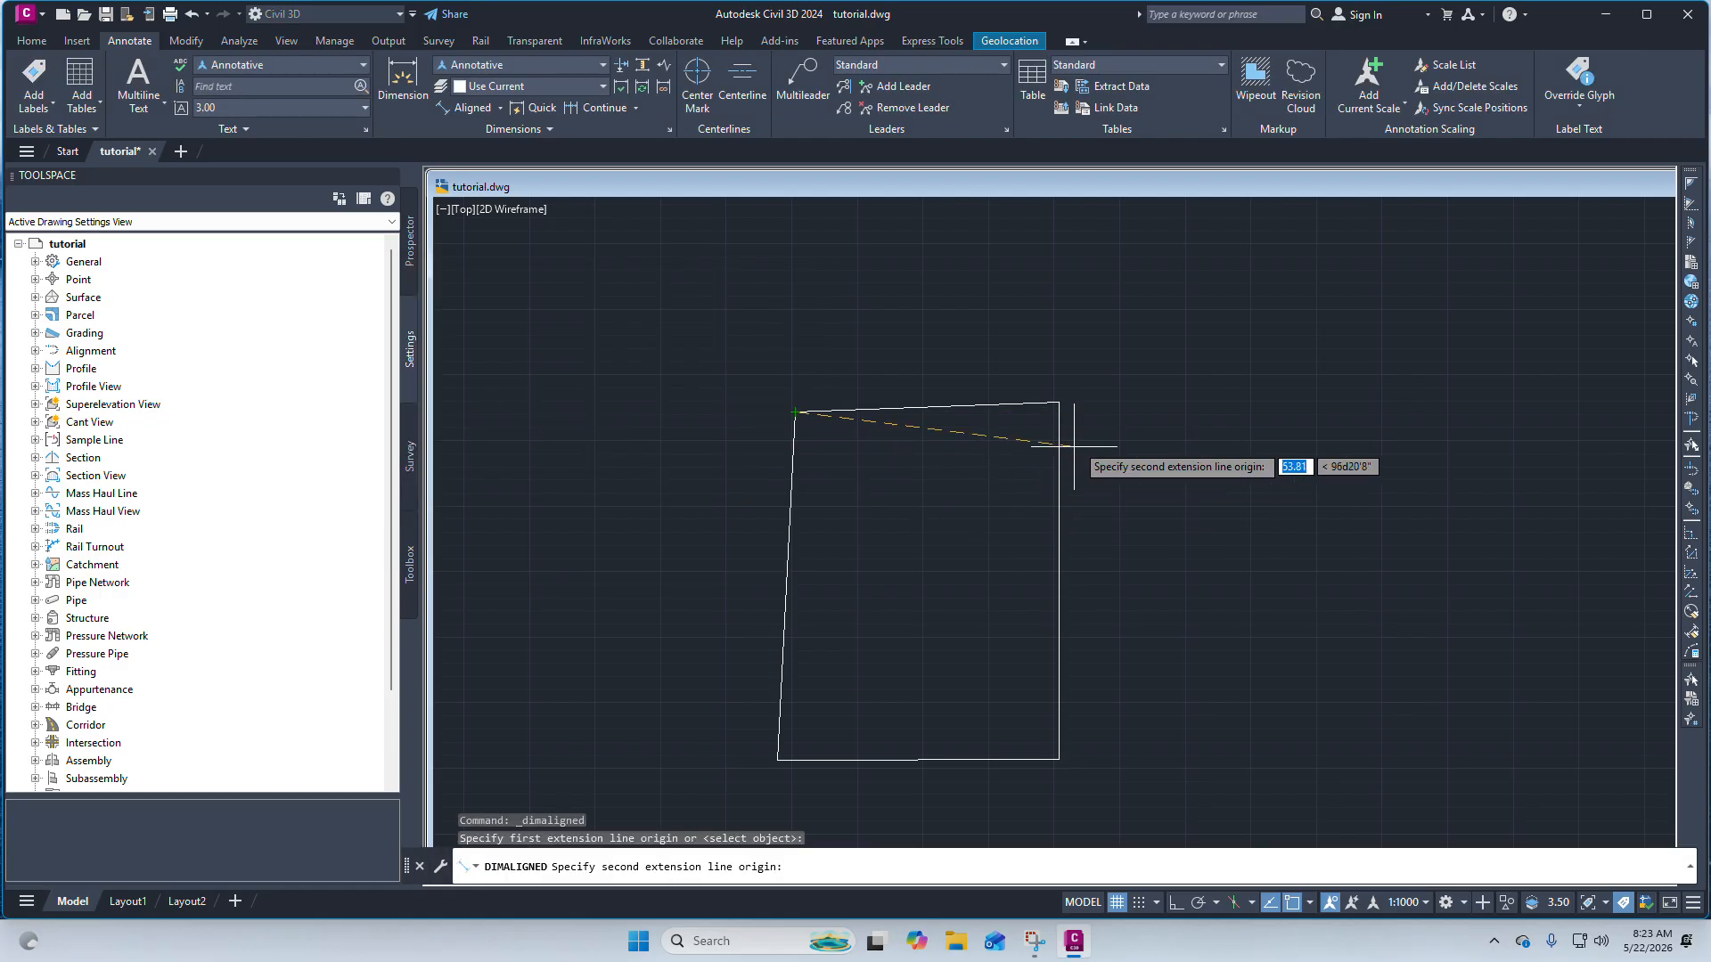
pyautogui.click(1059, 403)
pyautogui.scroll(2, 1038, 403)
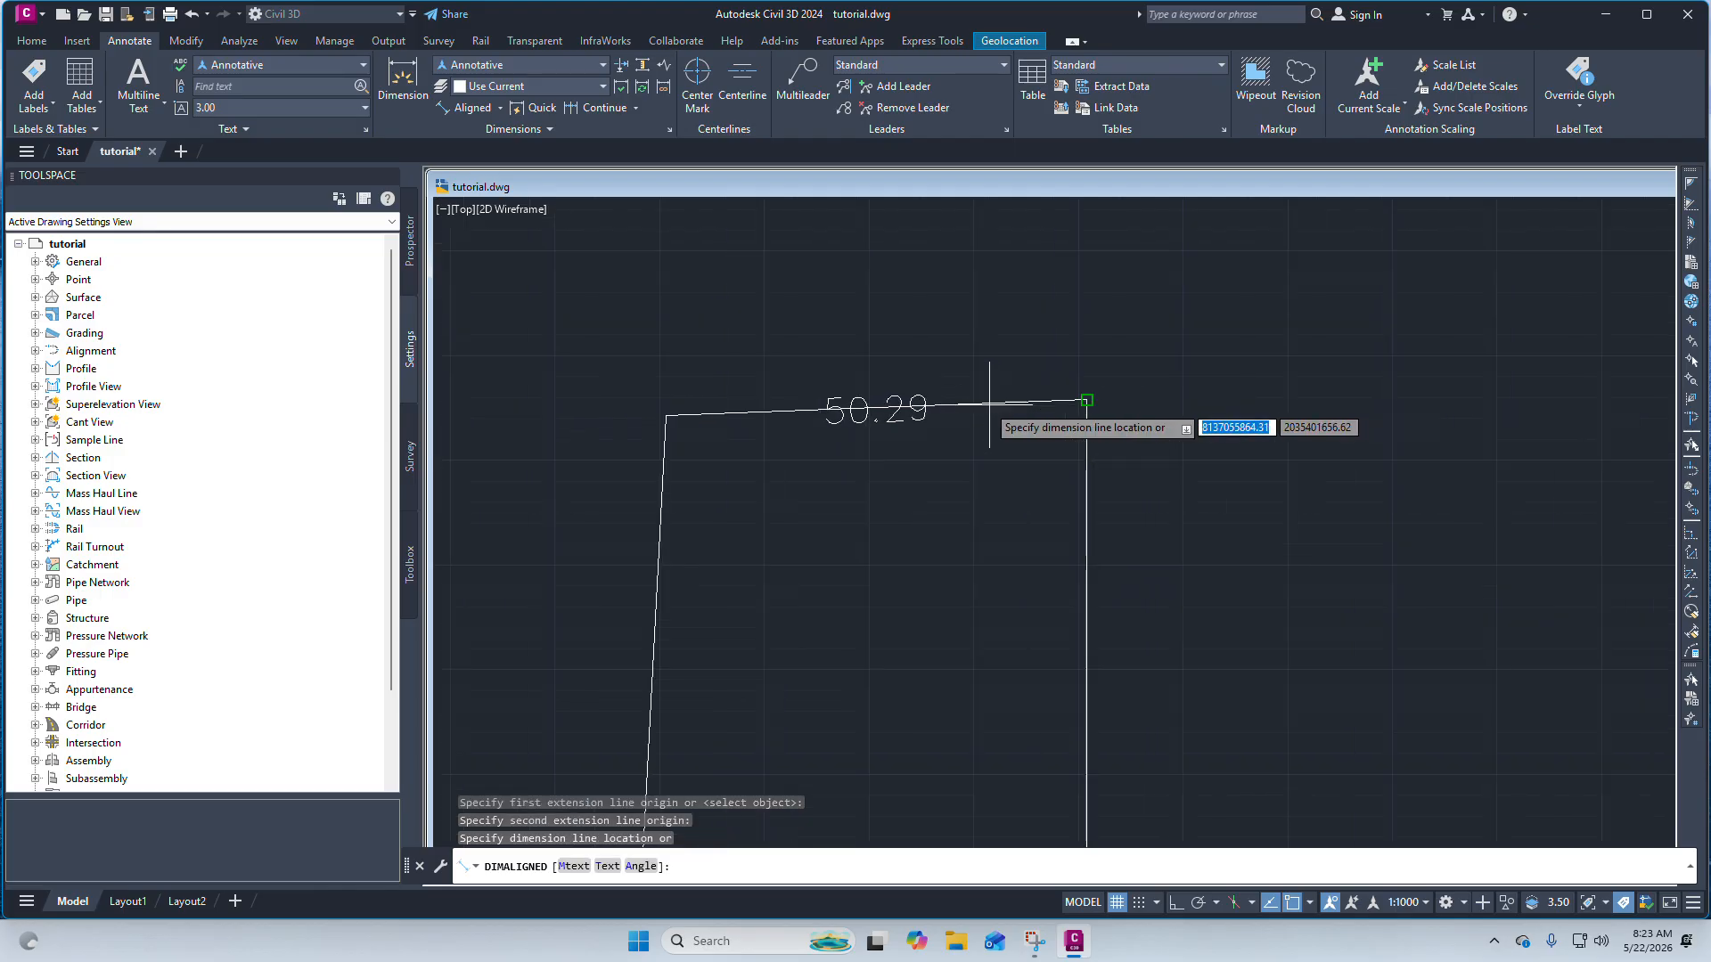
pyautogui.scroll(1, 907, 383)
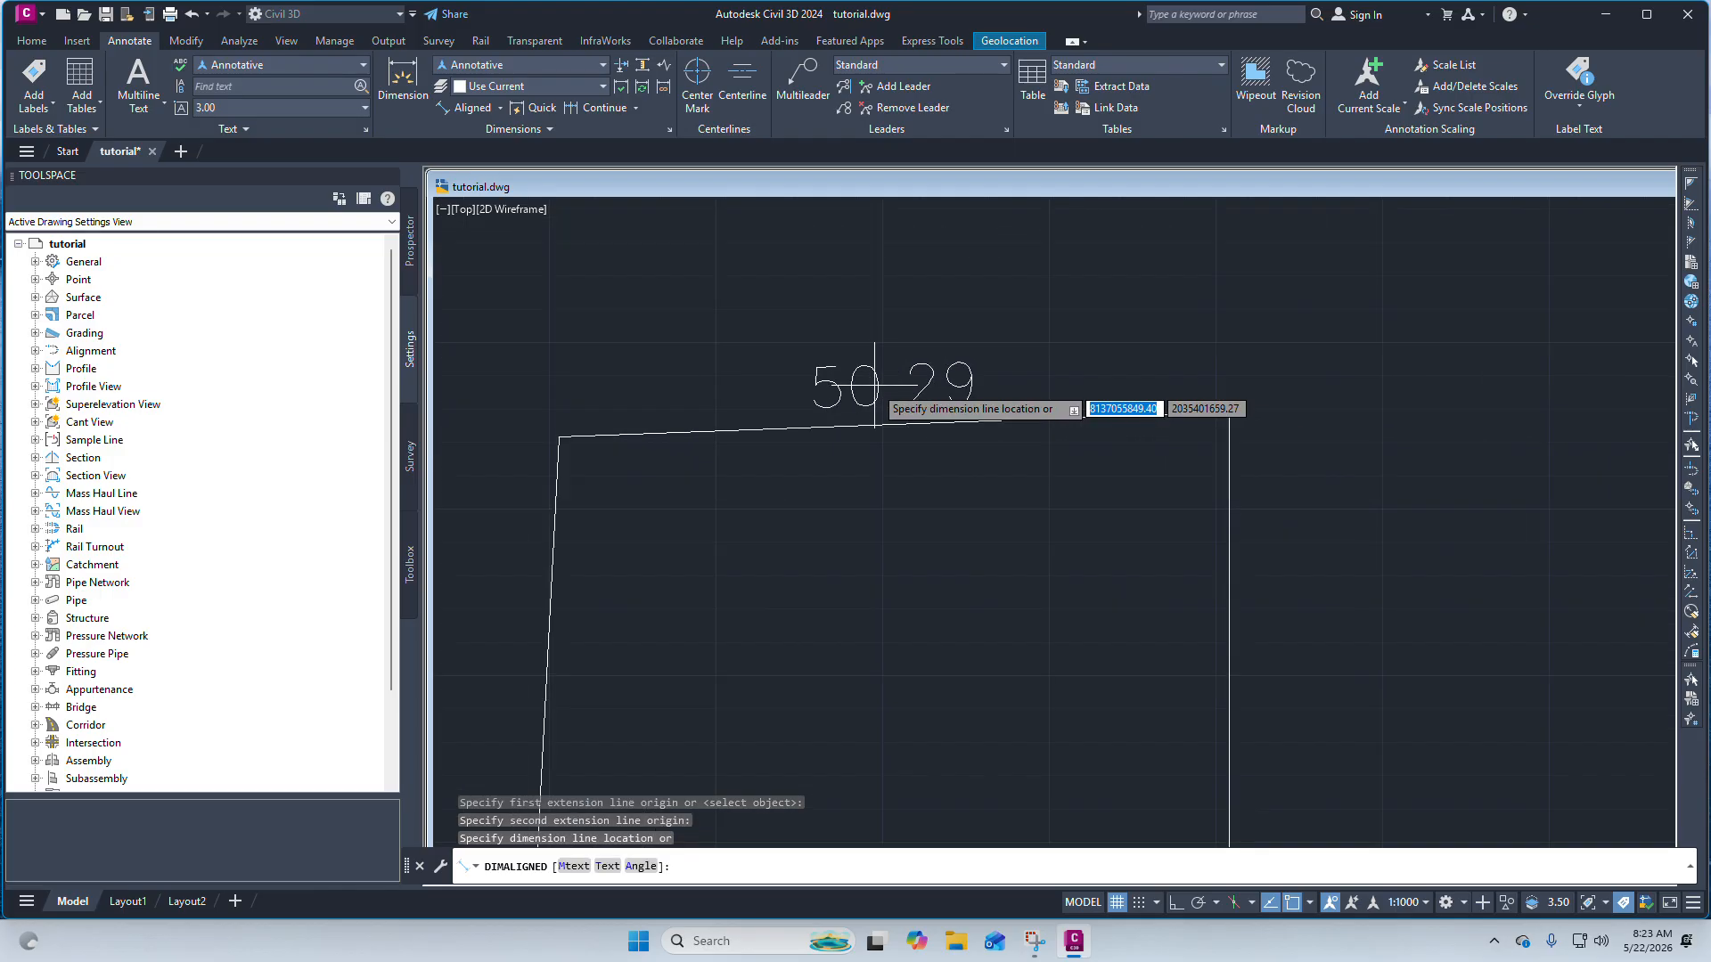
pyautogui.scroll(2, 869, 392)
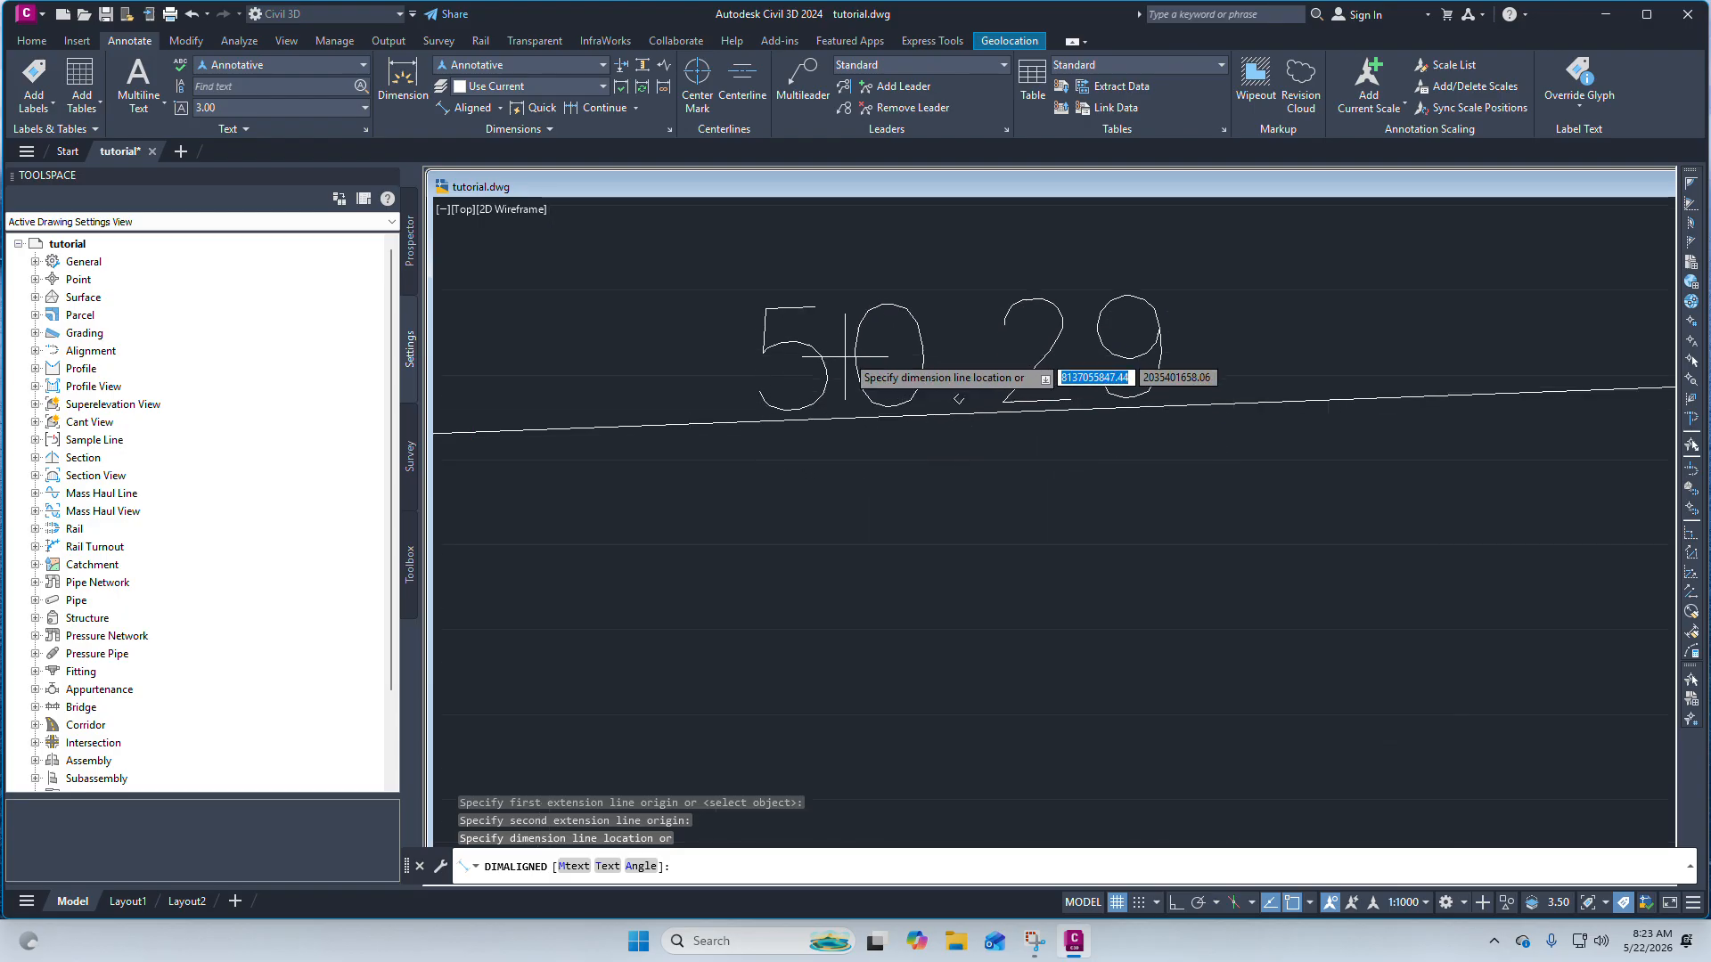
pyautogui.scroll(-2, 858, 374)
pyautogui.scroll(3, 858, 374)
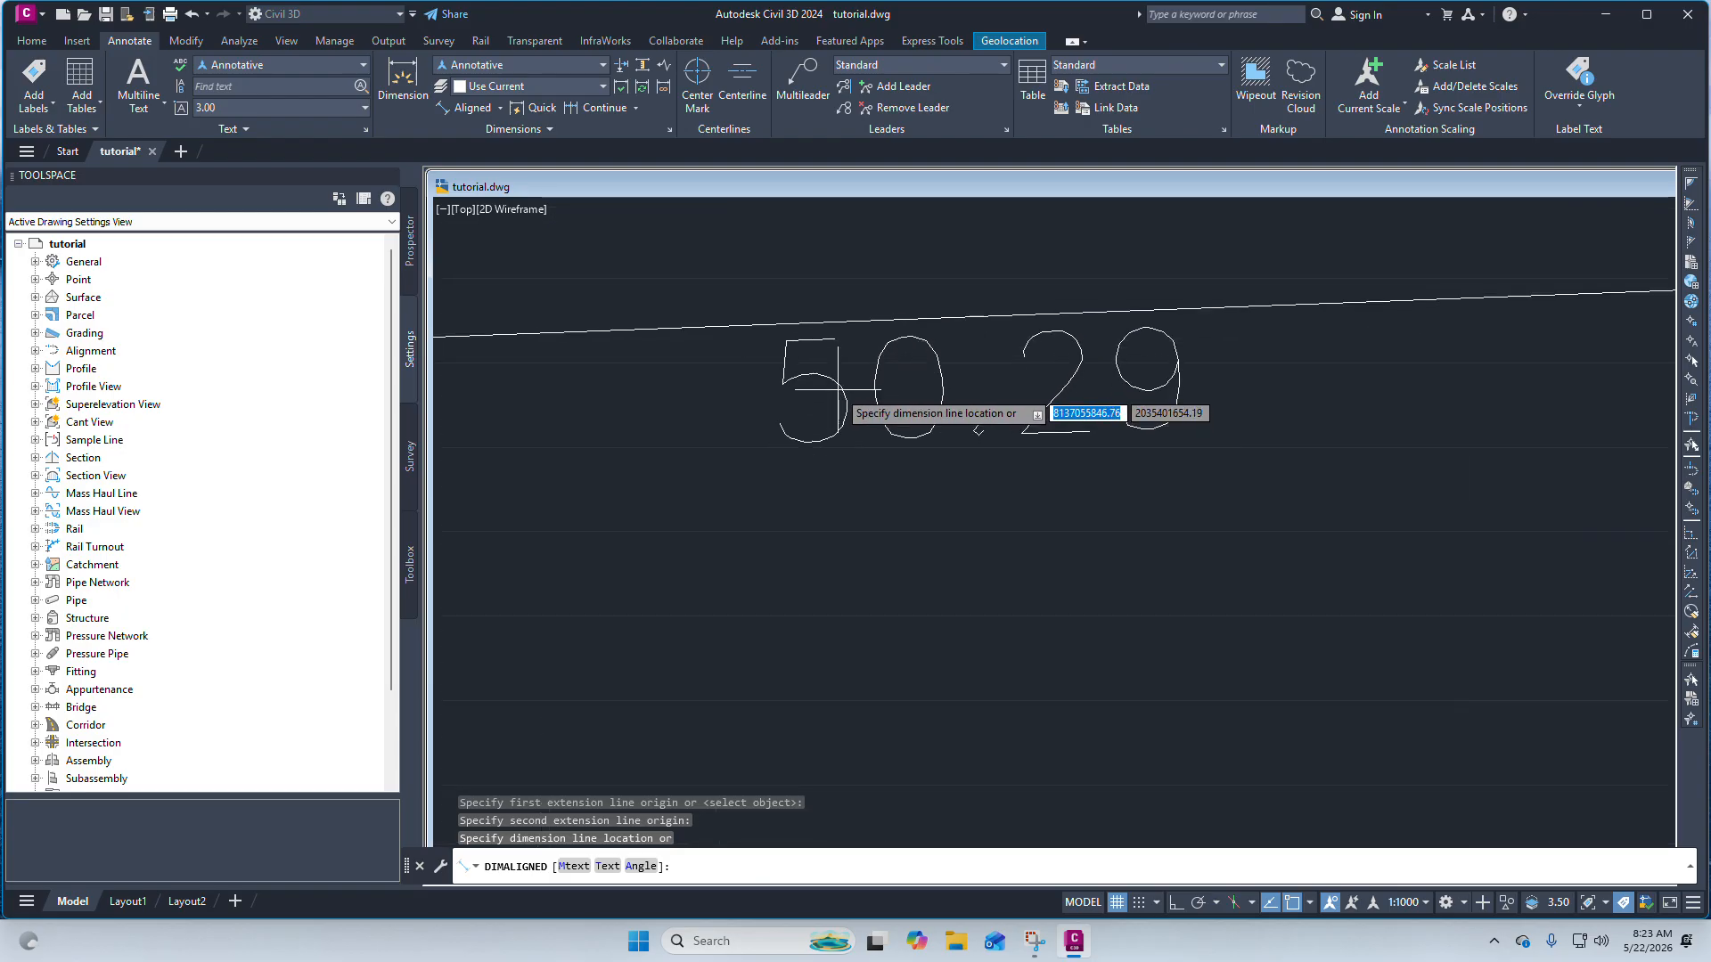
pyautogui.click(837, 390)
pyautogui.scroll(-5, 839, 391)
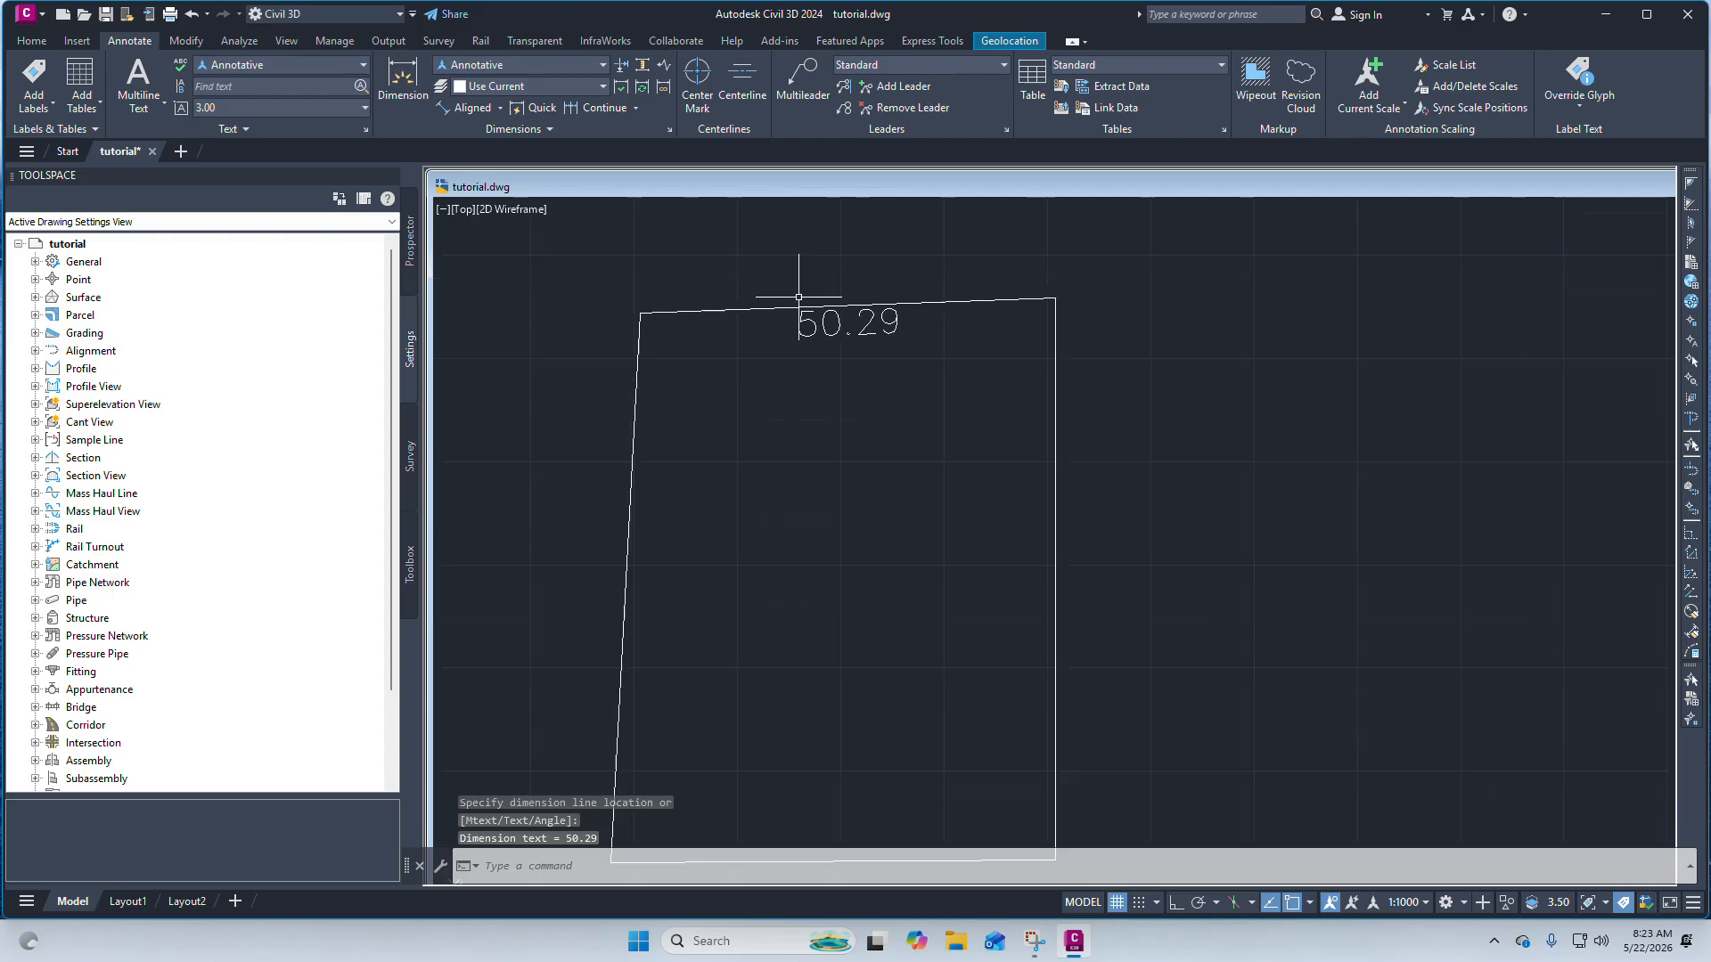
pyautogui.scroll(3, 798, 275)
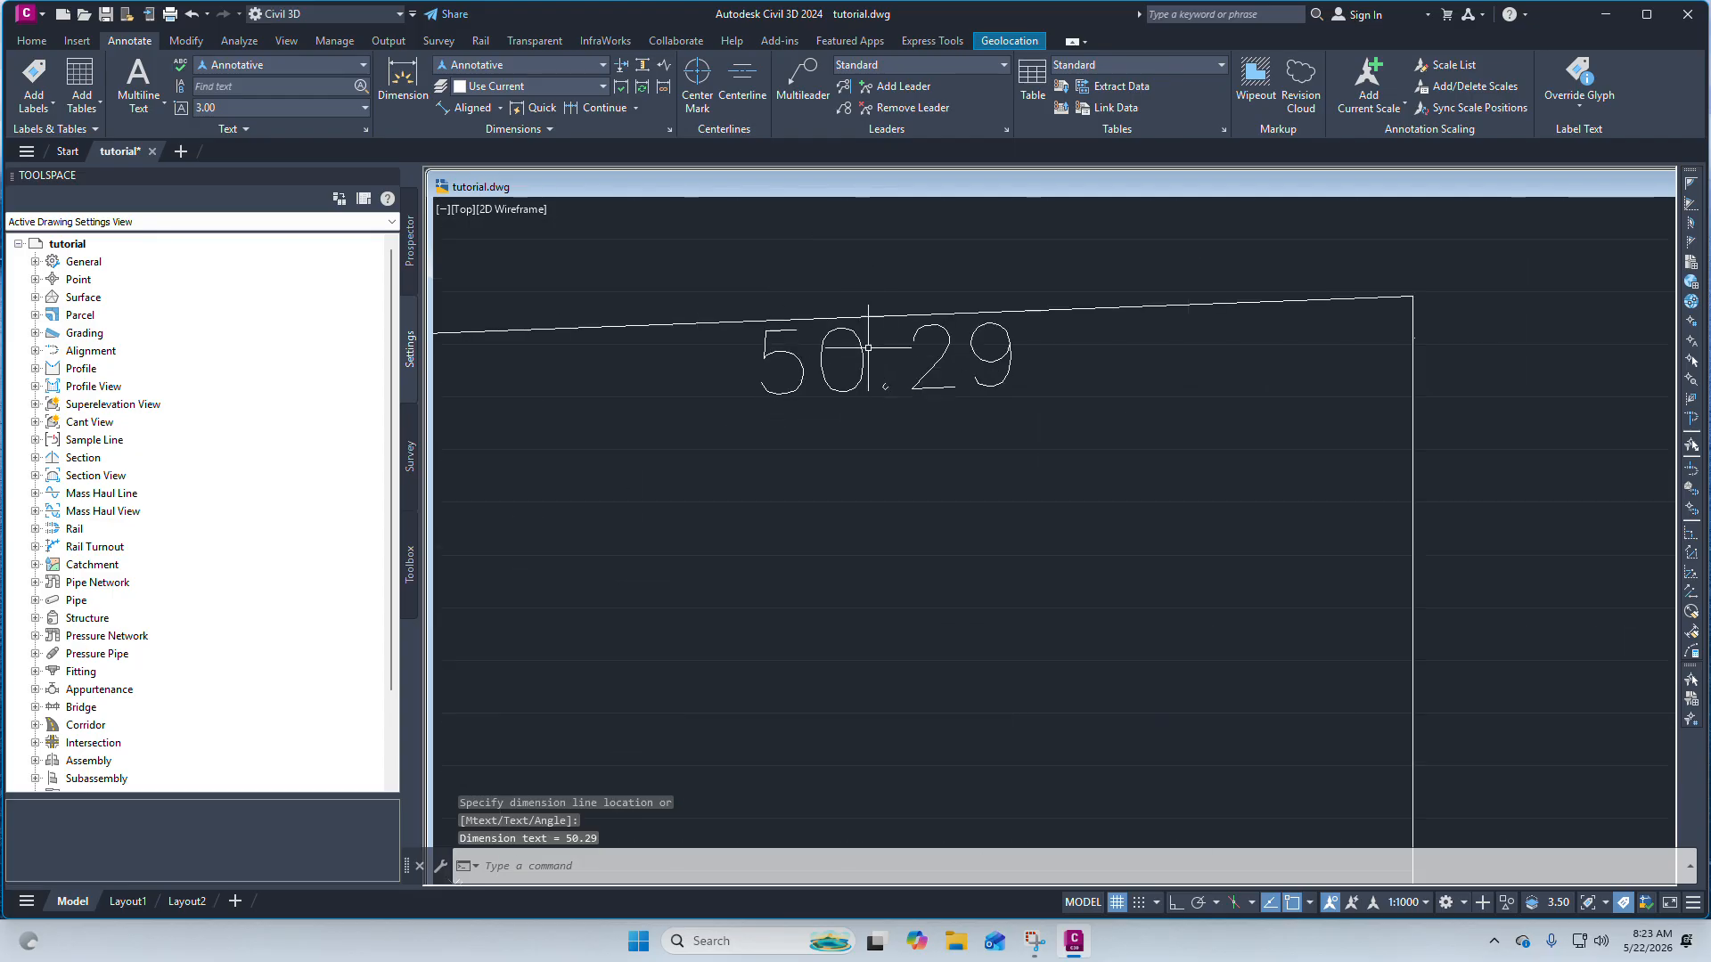
pyautogui.scroll(-4, 868, 347)
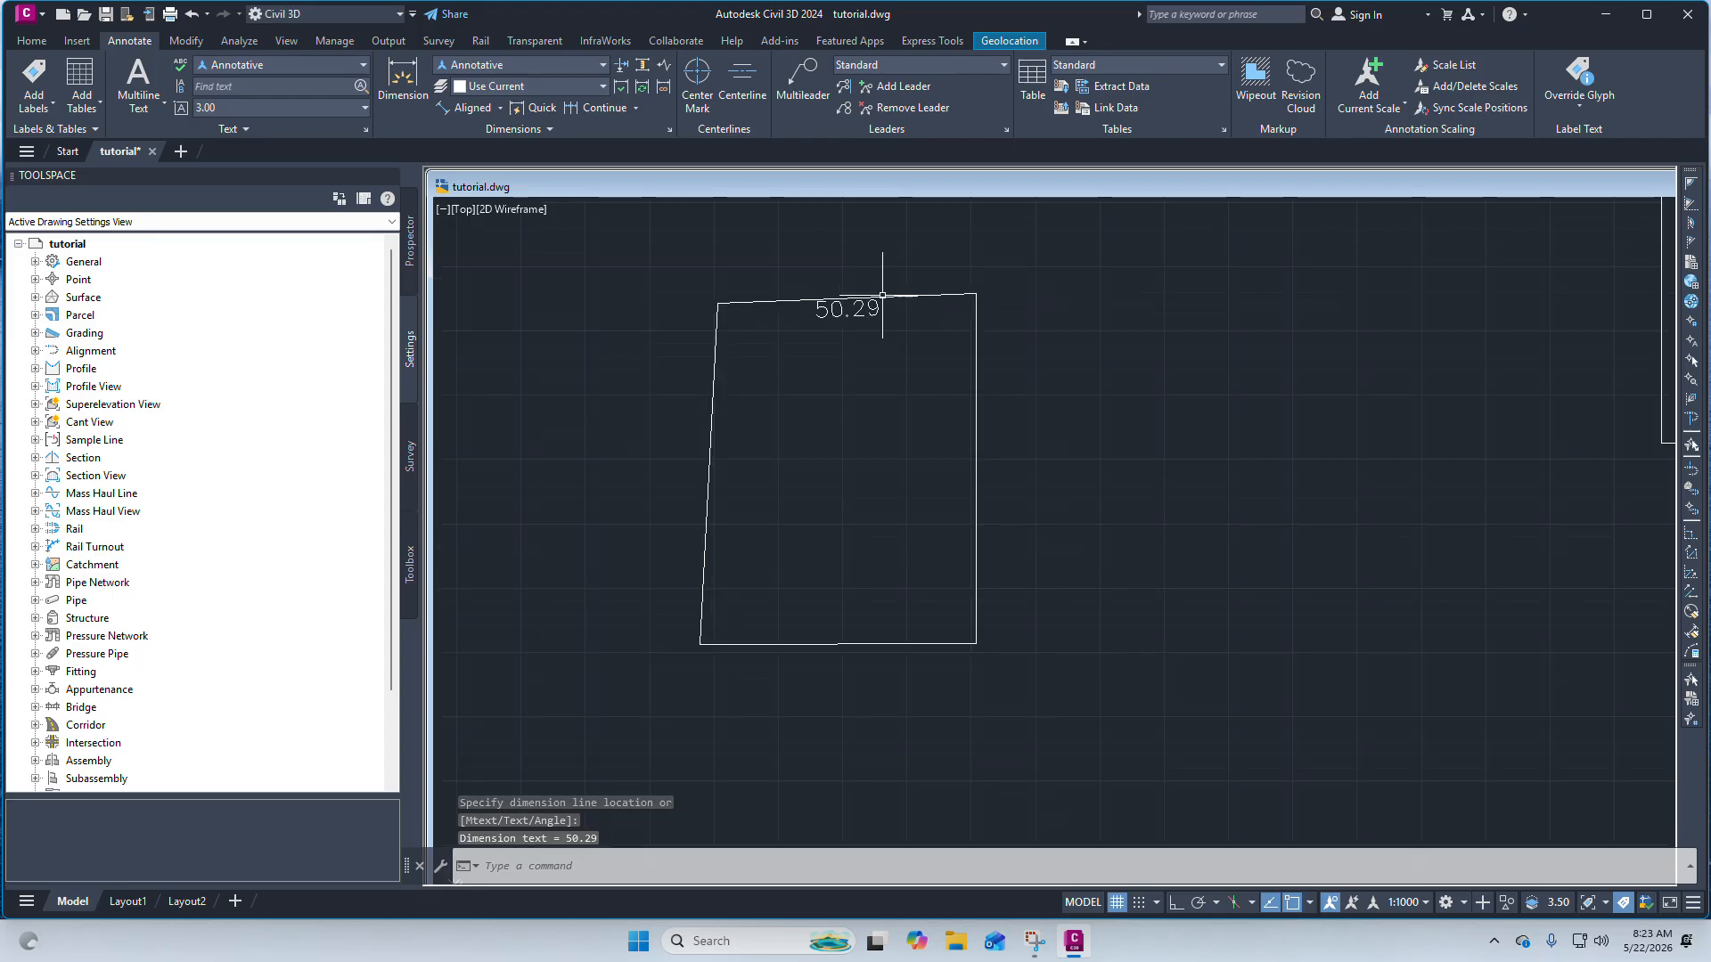
# Add an aligned dimension along the boundary's right edge, placed just inside it.
pyautogui.click(500, 110)
pyautogui.click(500, 109)
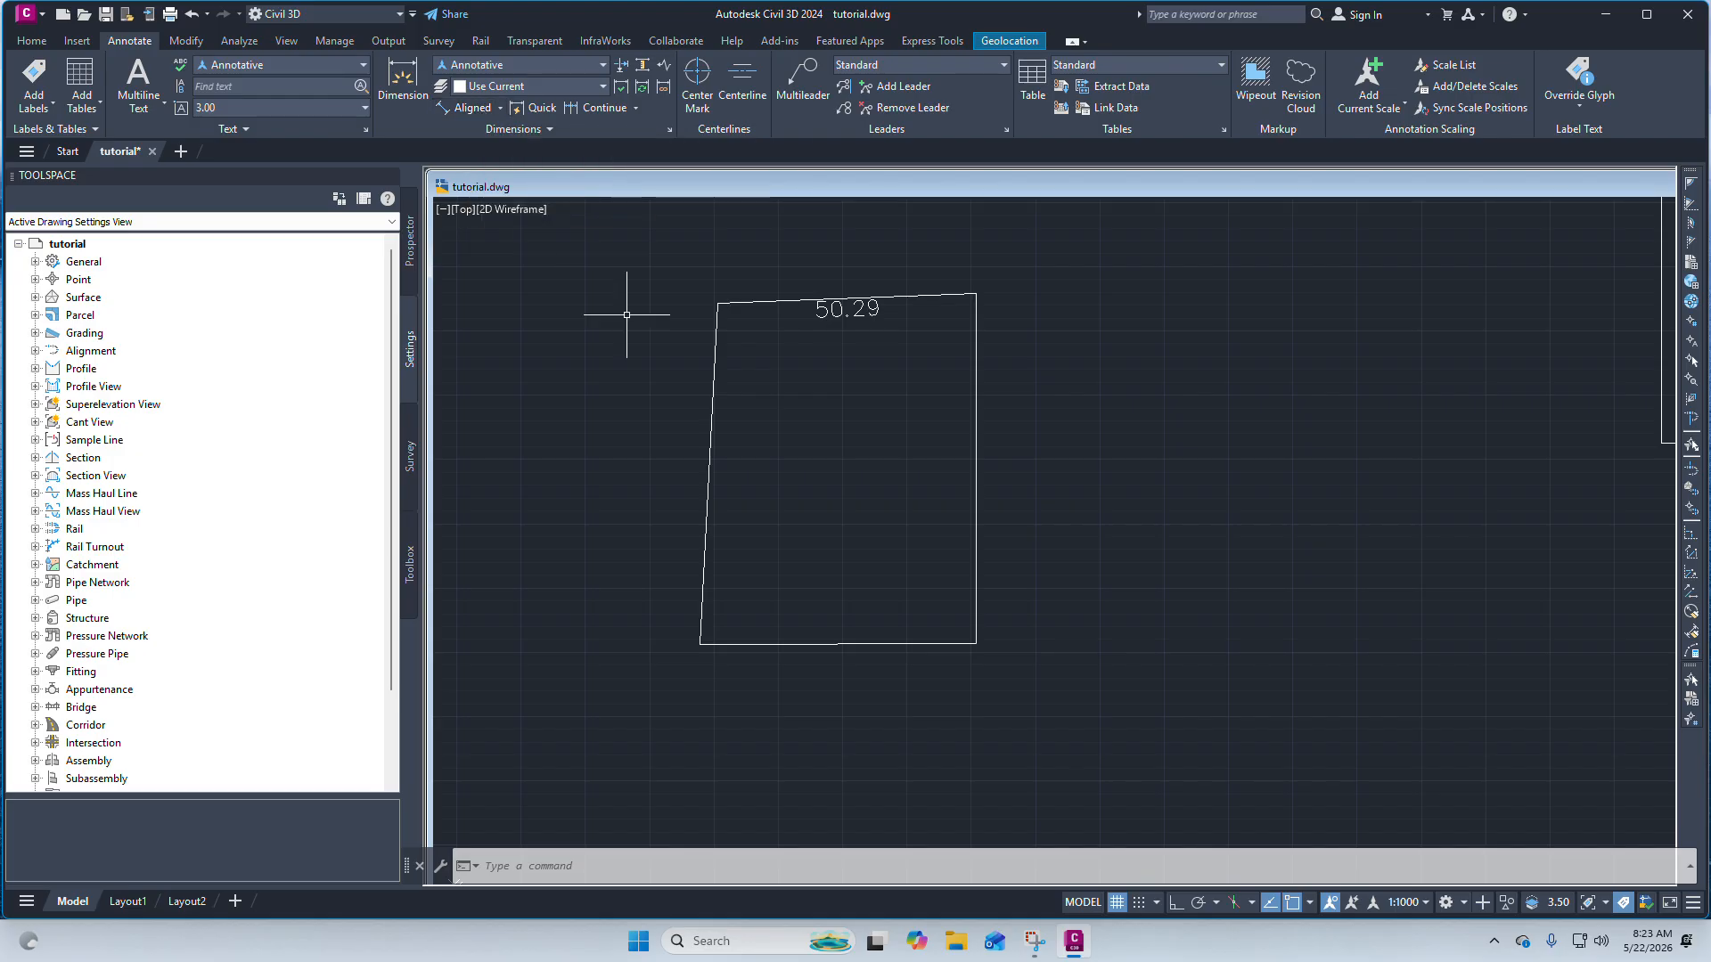
pyautogui.click(465, 107)
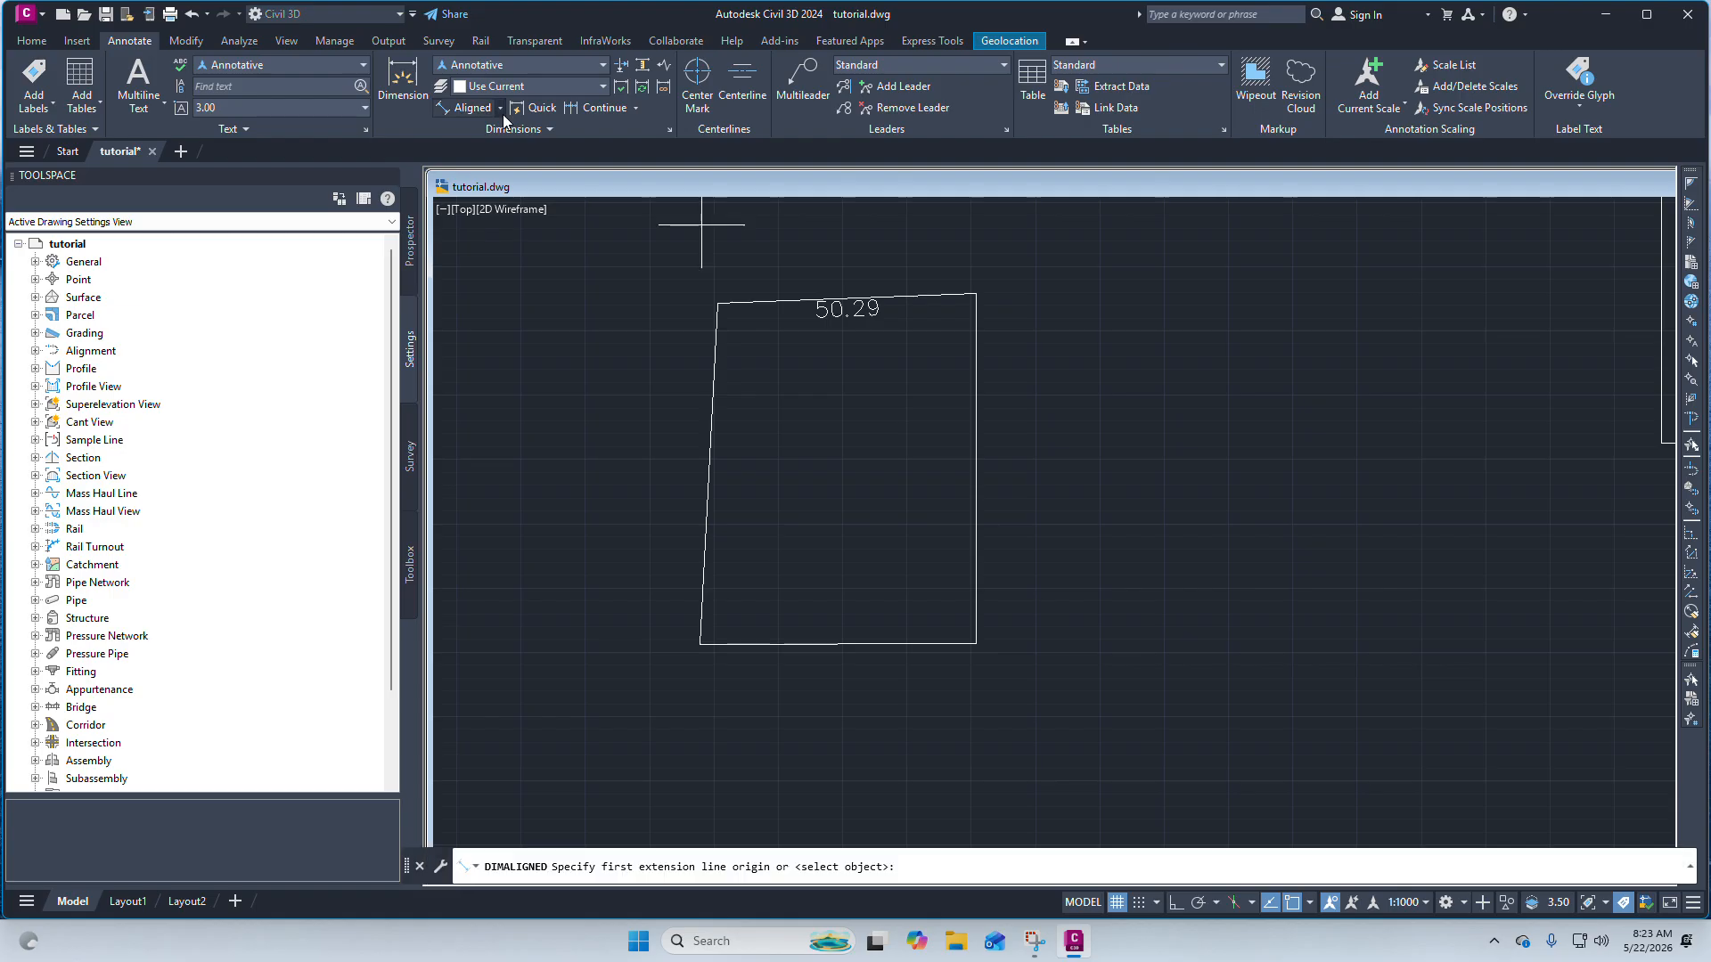
pyautogui.click(976, 293)
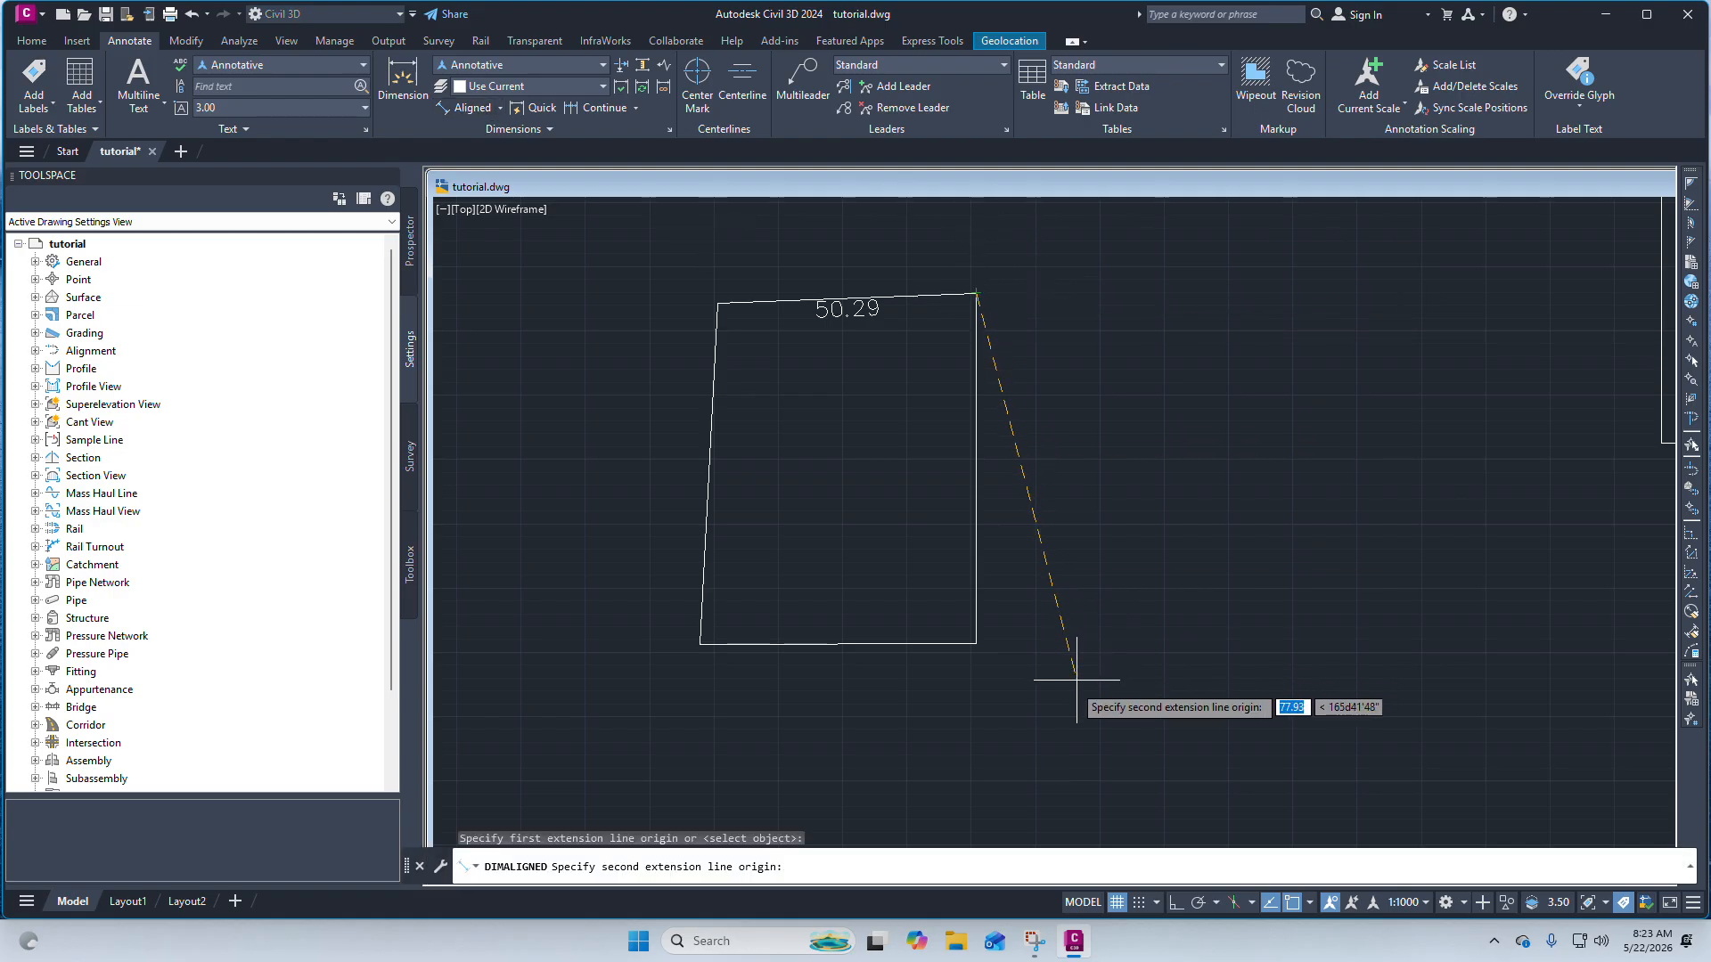
pyautogui.click(977, 643)
pyautogui.scroll(10, 972, 499)
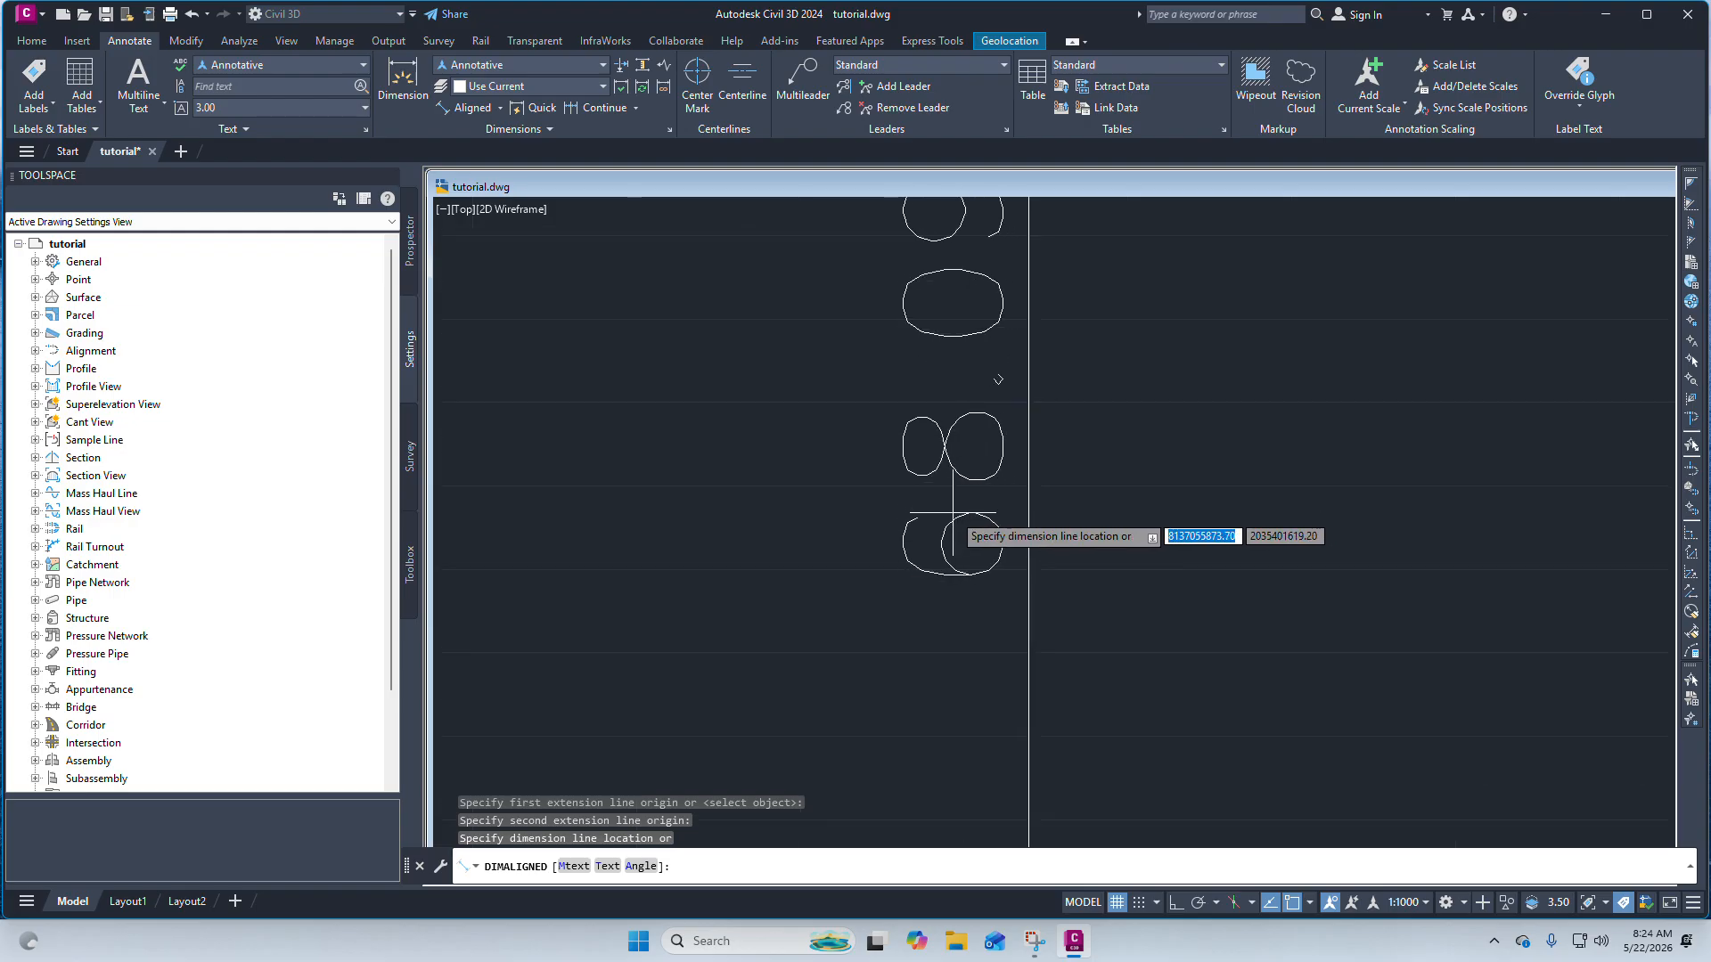
pyautogui.scroll(-2, 953, 511)
pyautogui.scroll(2, 939, 495)
pyautogui.scroll(2, 964, 515)
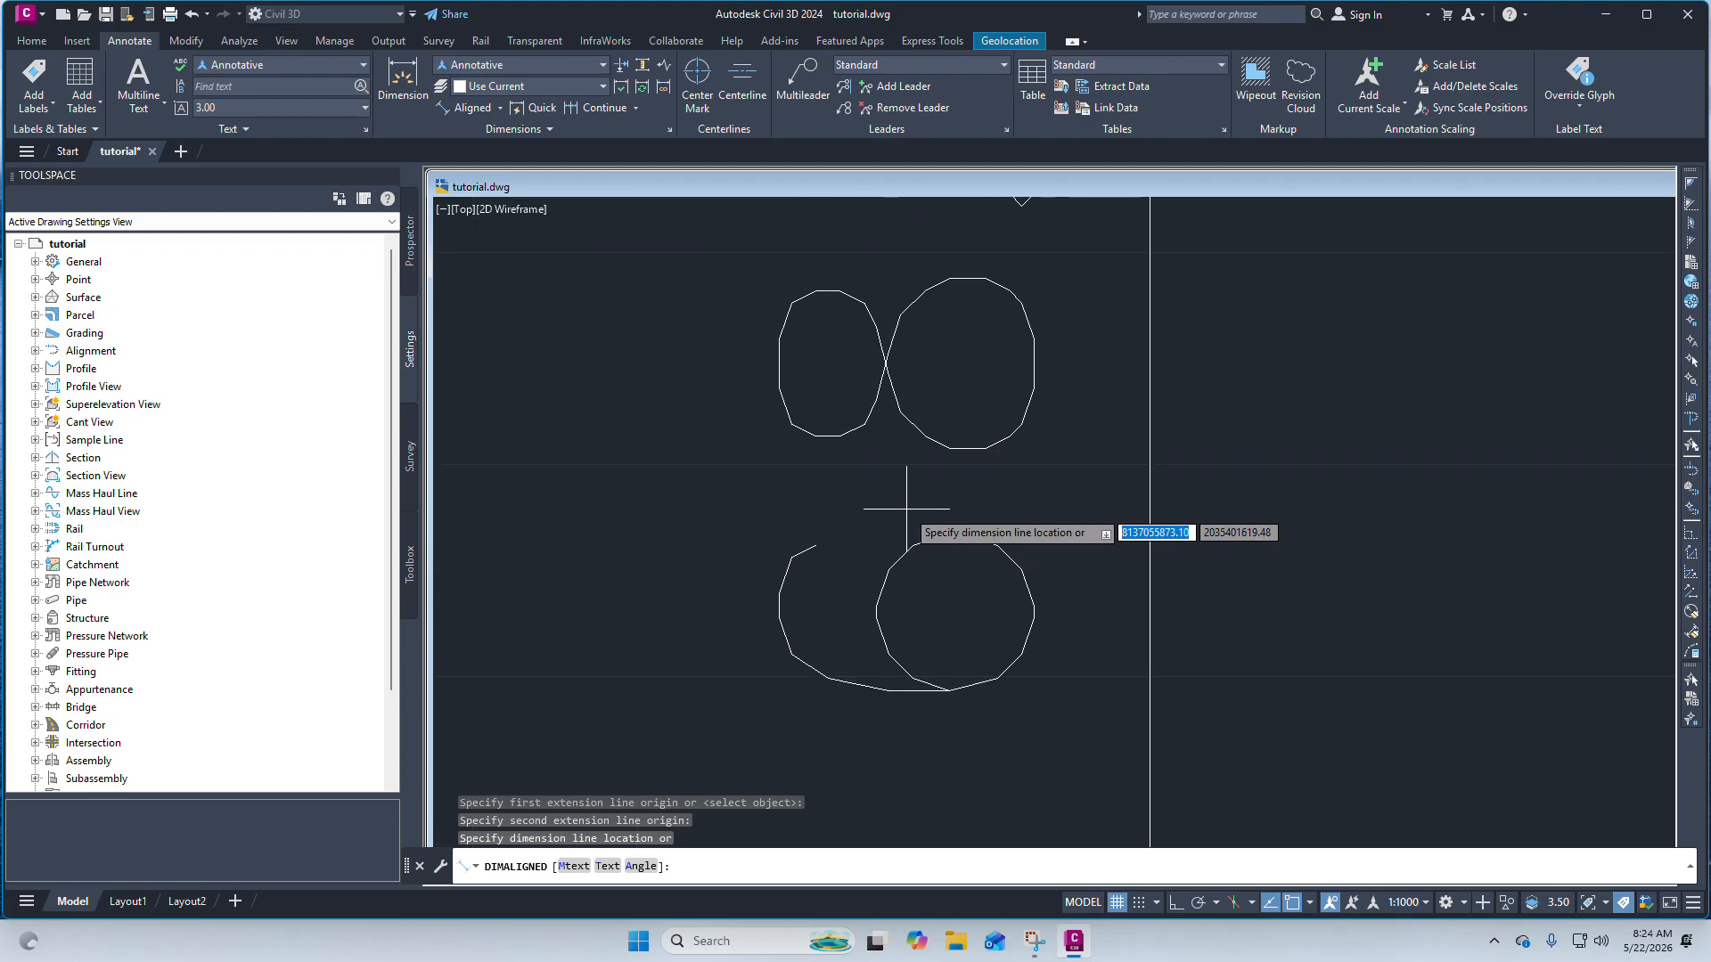
pyautogui.scroll(-1, 915, 510)
pyautogui.scroll(-2, 956, 514)
pyautogui.scroll(8, 961, 513)
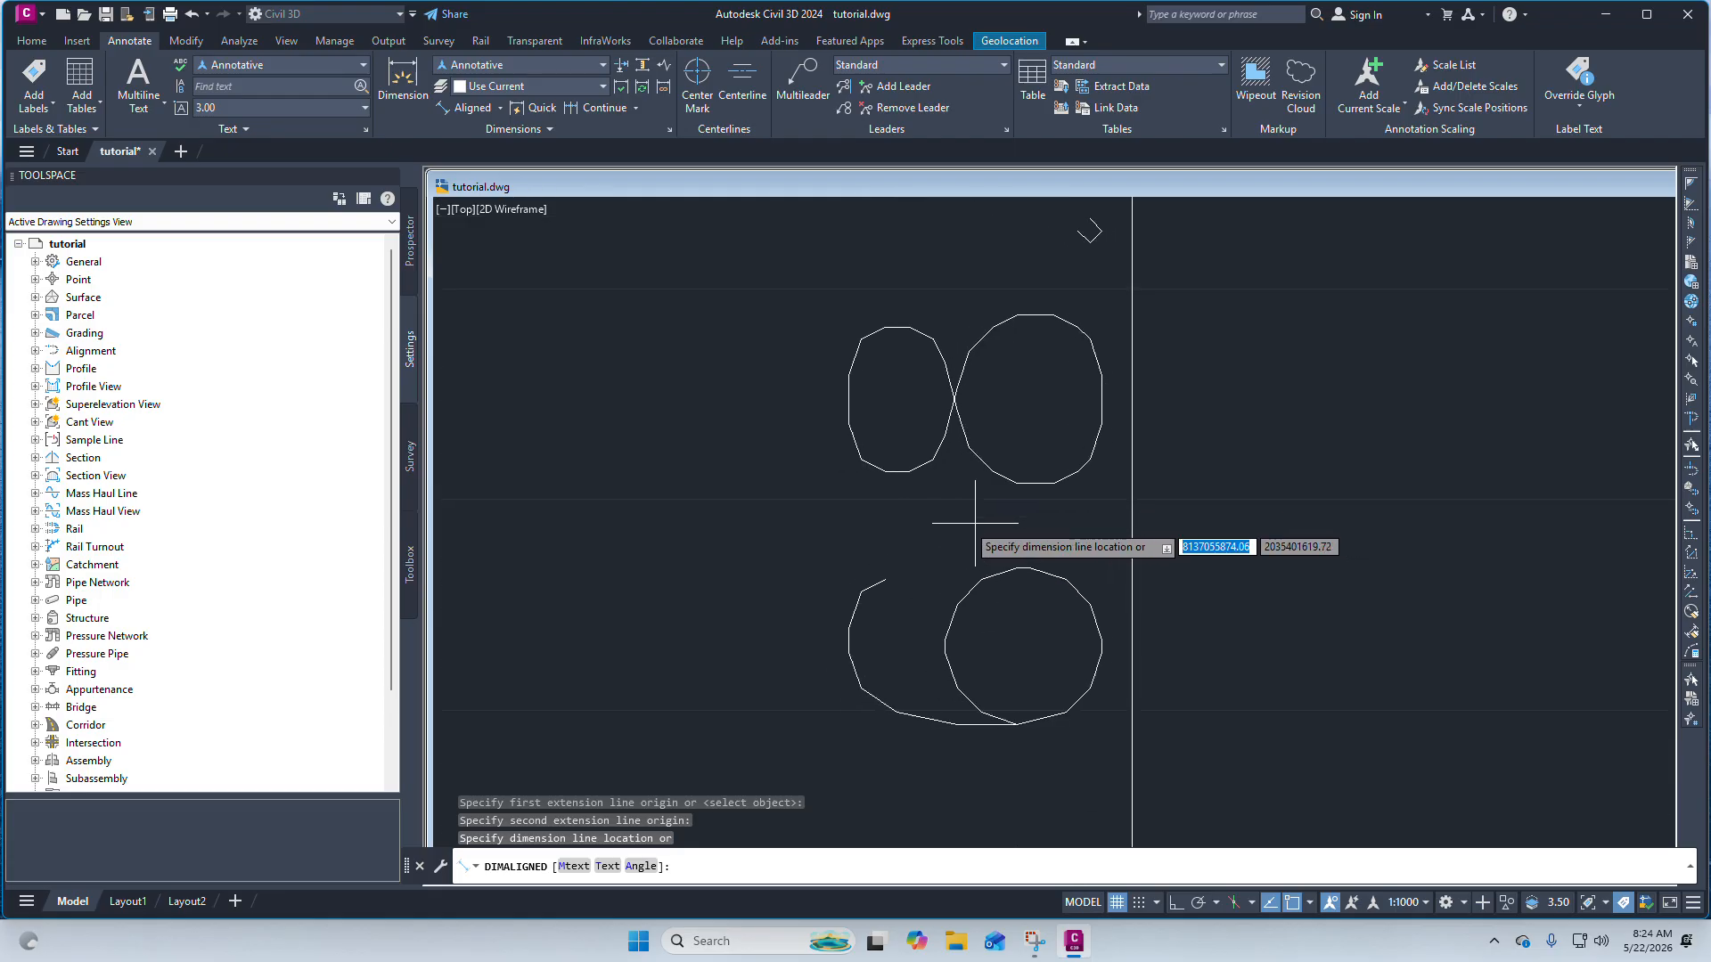
pyautogui.click(968, 514)
pyautogui.scroll(-10, 986, 516)
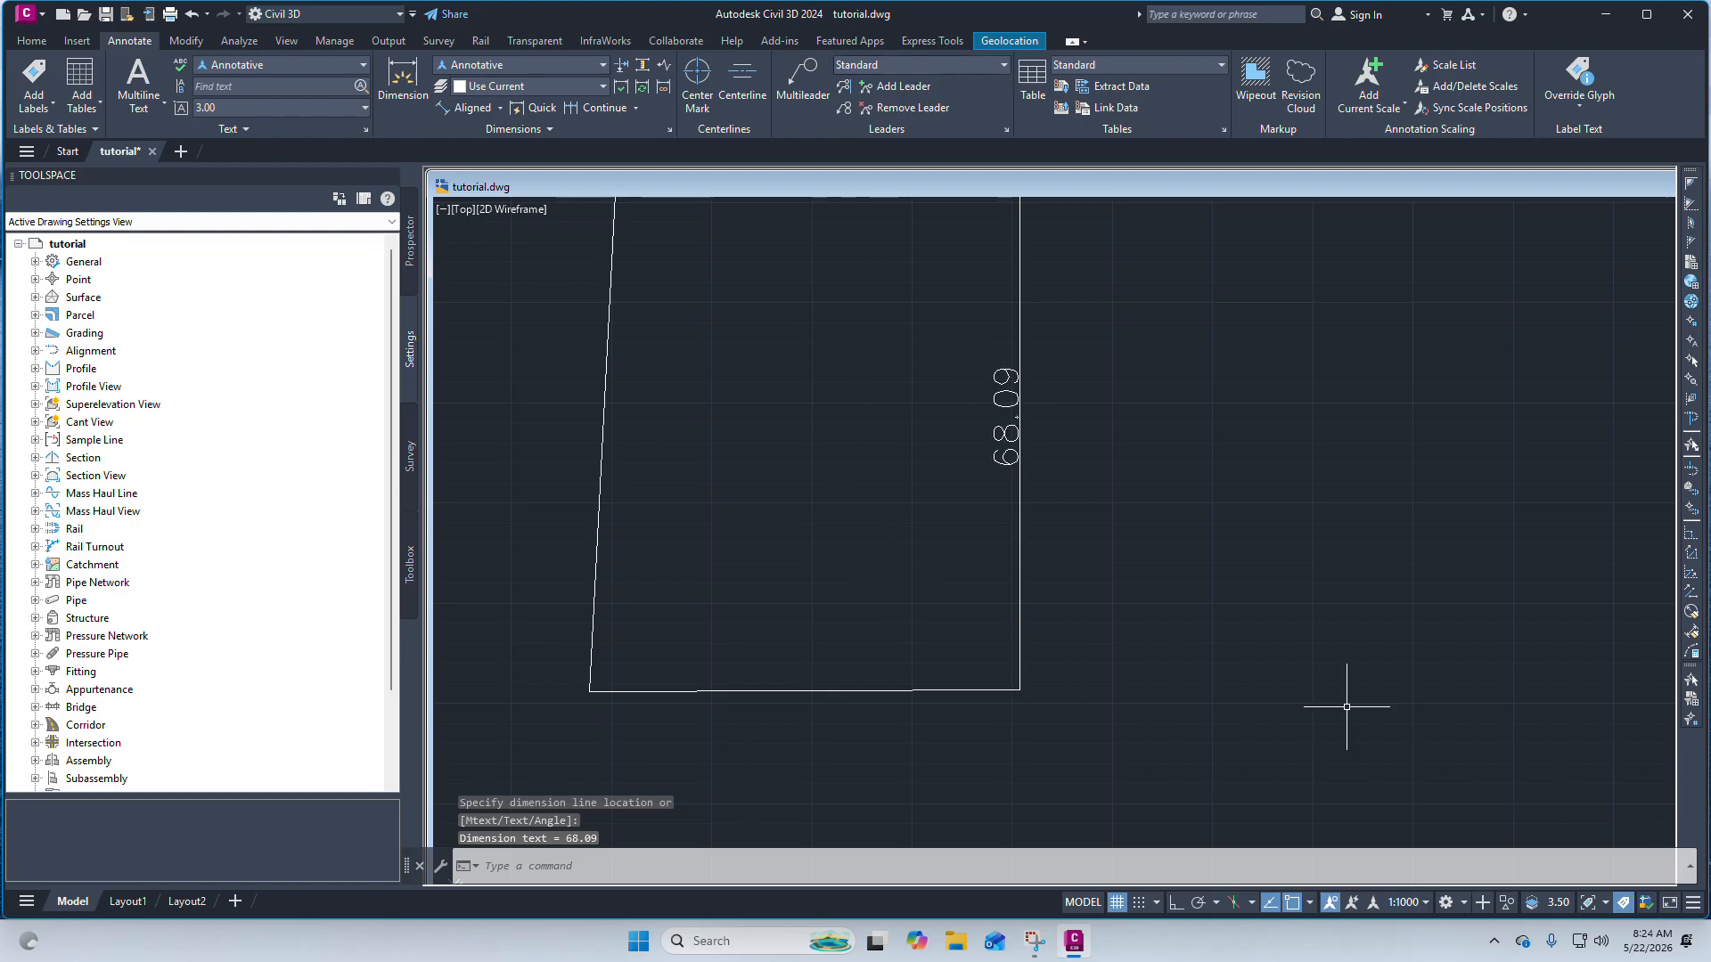
# Add an aligned dimension along the boundary's bottom edge, placed just inside it.
pyautogui.click(468, 108)
pyautogui.click(590, 691)
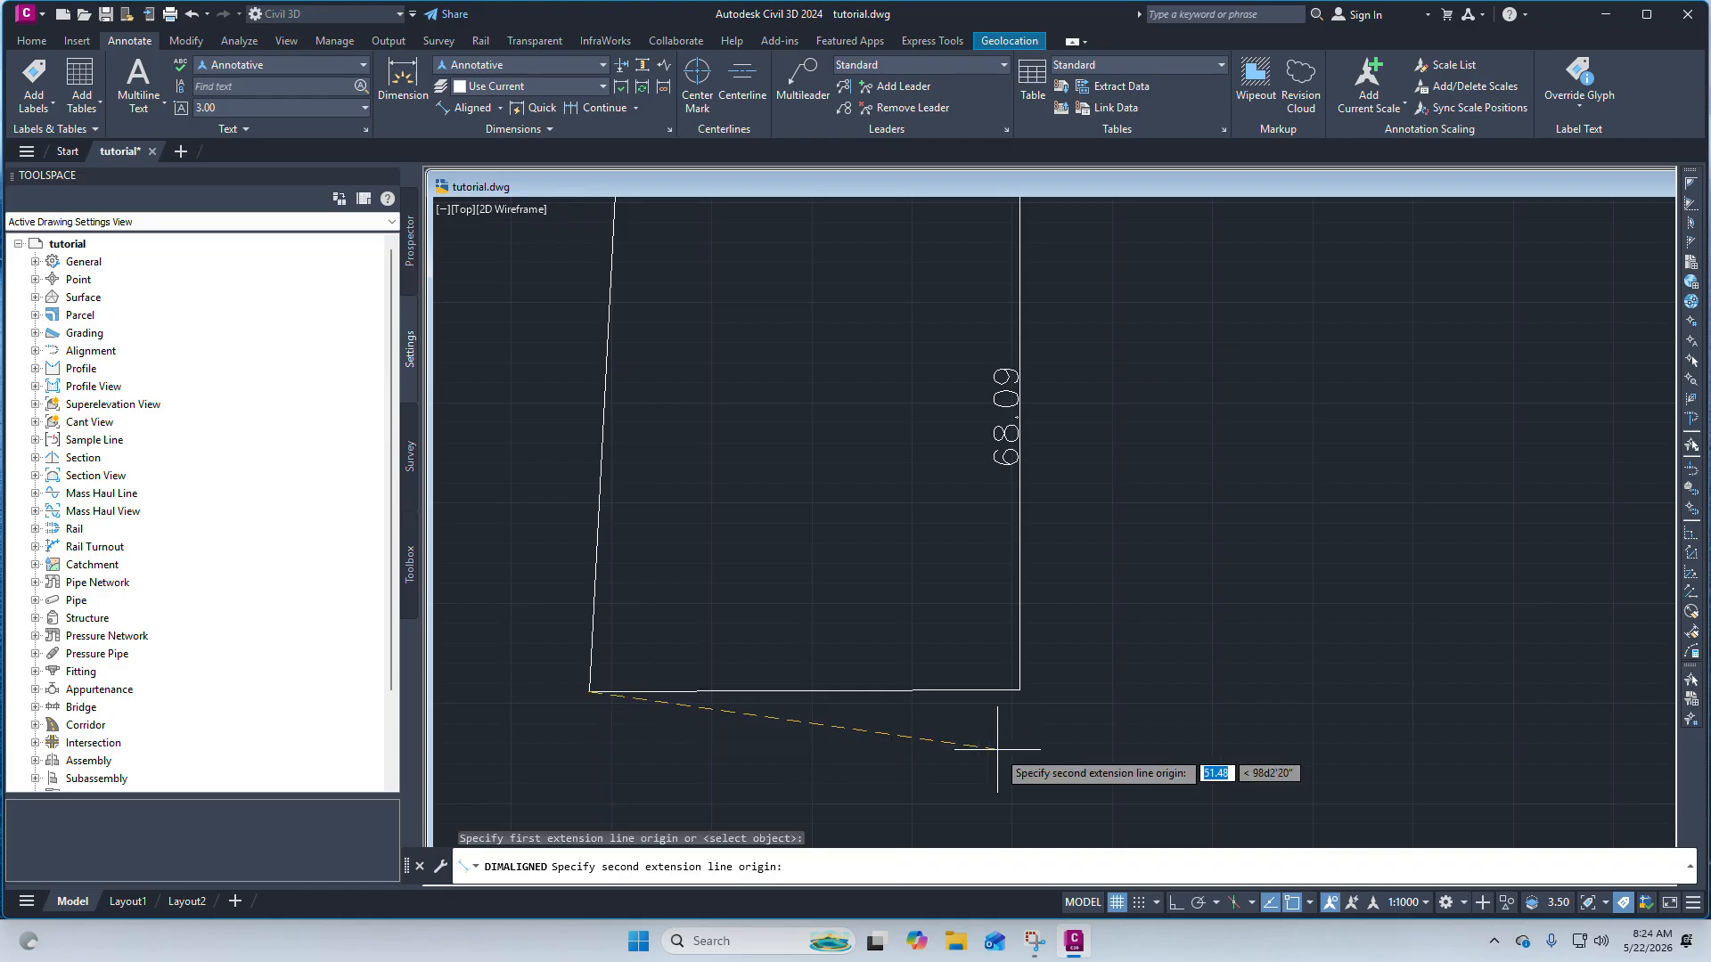
pyautogui.scroll(3, 997, 750)
pyautogui.click(1037, 654)
pyautogui.scroll(-3, 1052, 655)
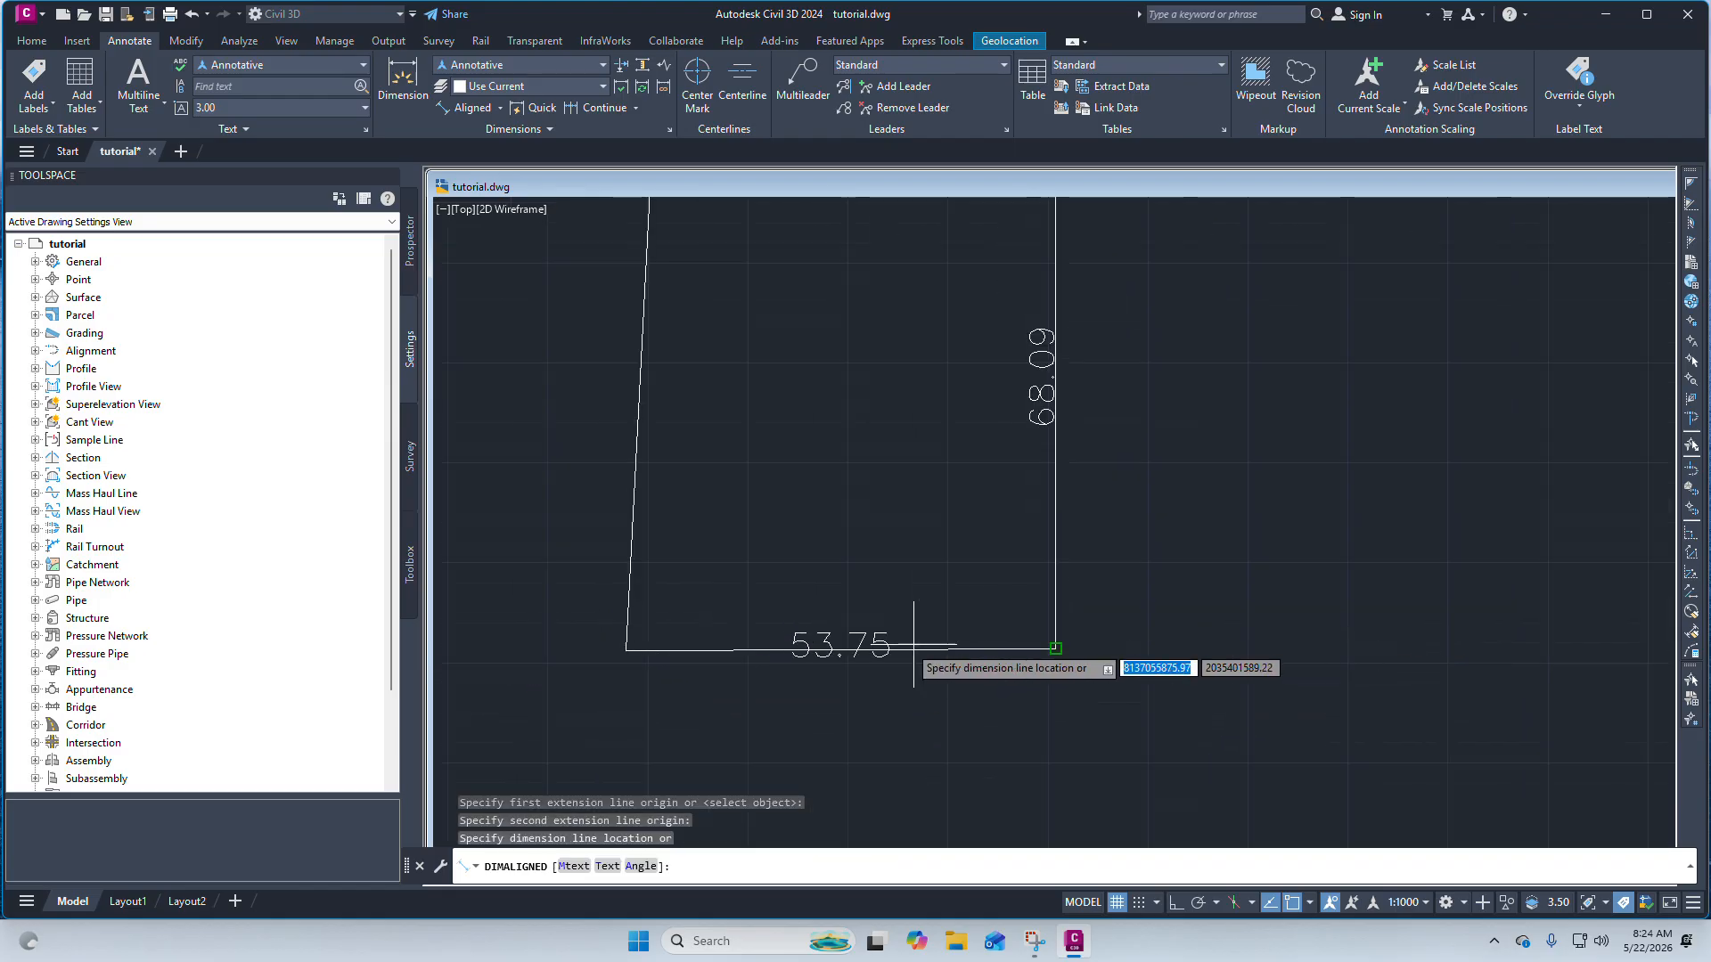
pyautogui.scroll(8, 913, 643)
pyautogui.click(855, 581)
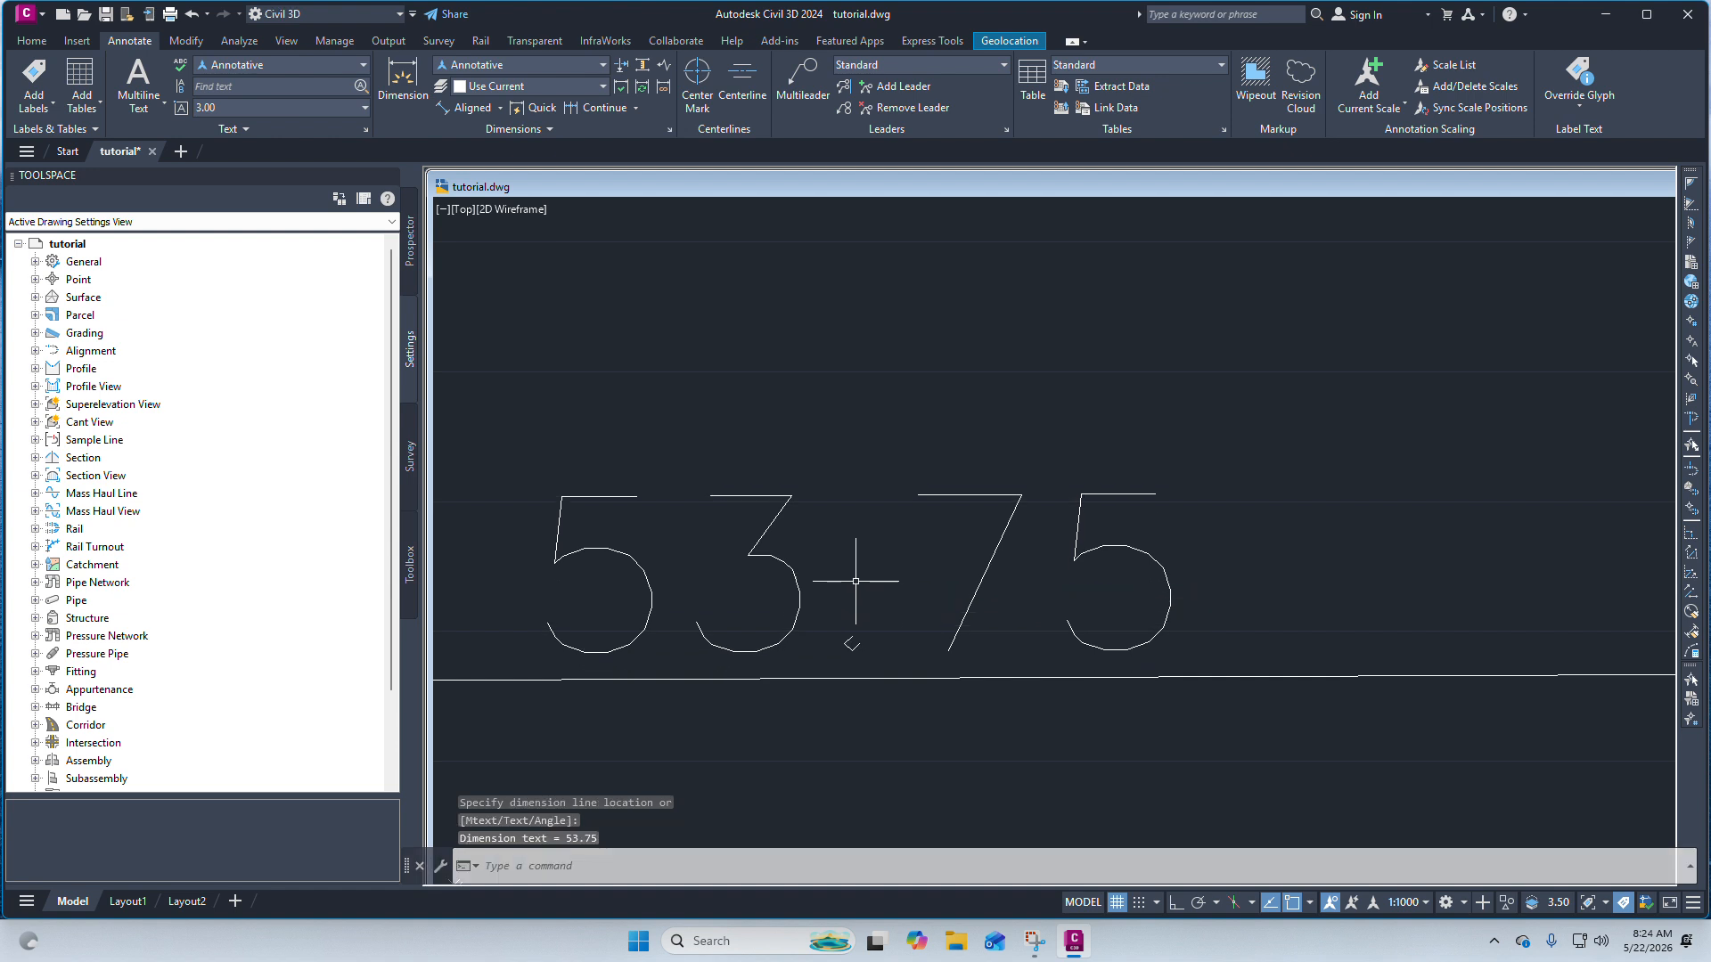
pyautogui.scroll(-10, 856, 581)
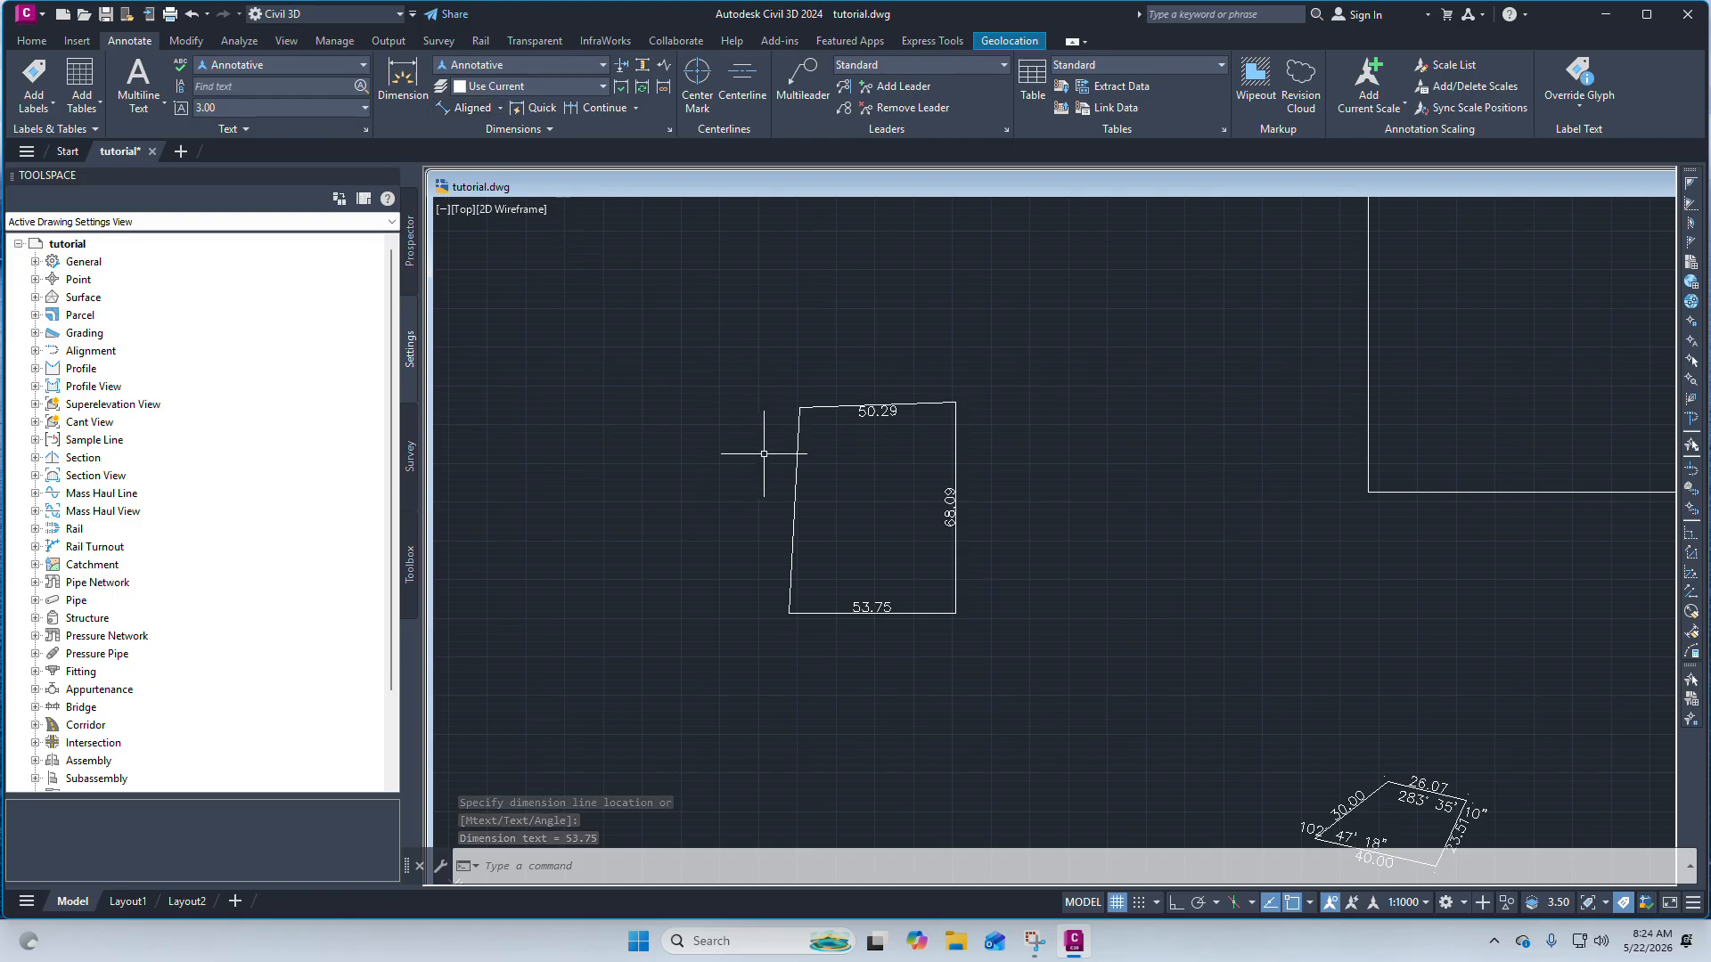
# Repeat the aligned dimension command and dimension the boundary's left edge, placed just inside it.
pyautogui.scroll(4, 745, 465)
pyautogui.rightClick(714, 408)
pyautogui.rightClick(701, 360)
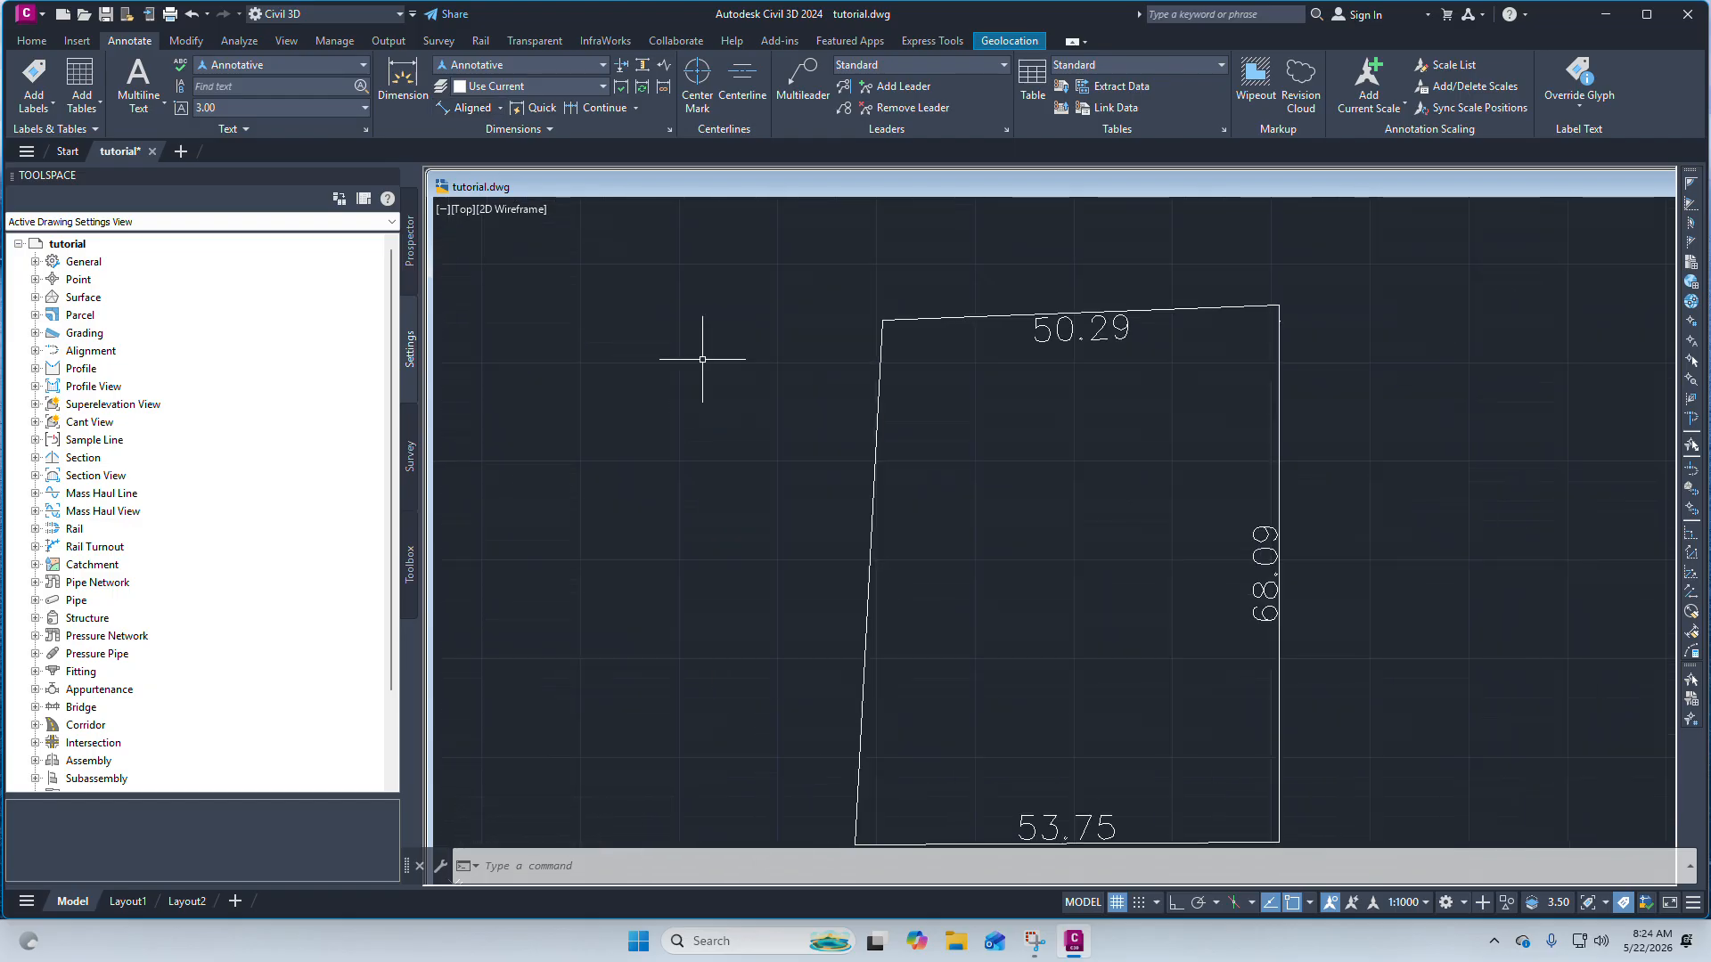
pyautogui.click(666, 408)
pyautogui.rightClick(688, 409)
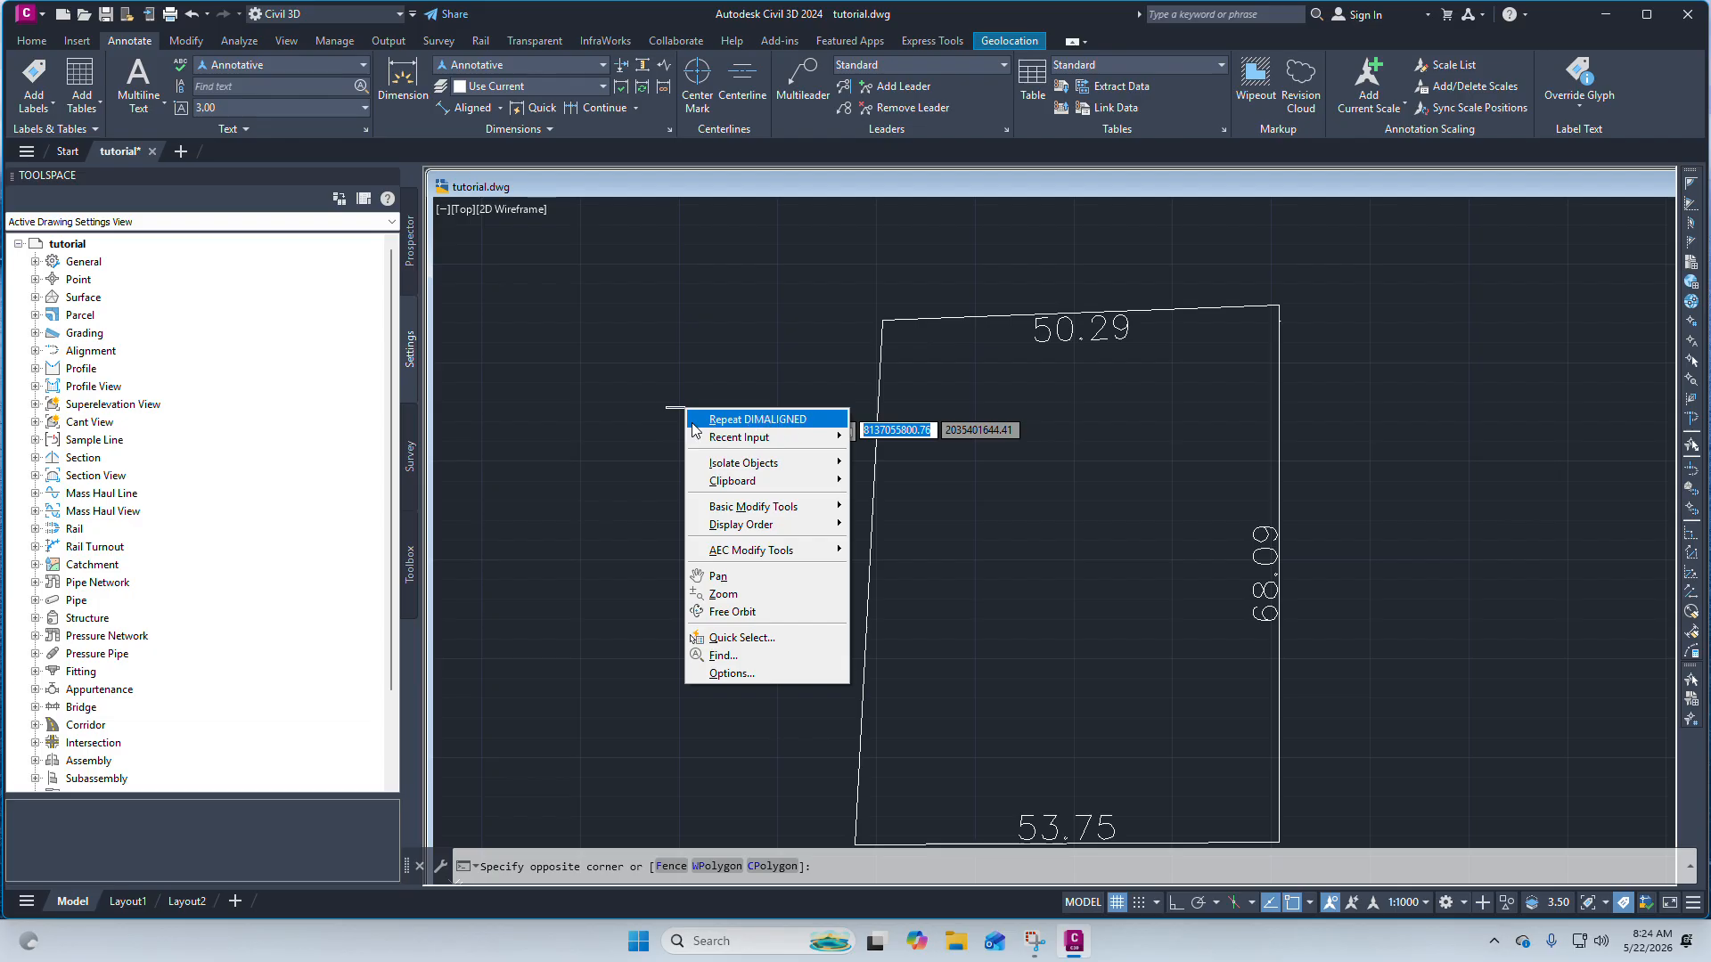
pyautogui.click(770, 419)
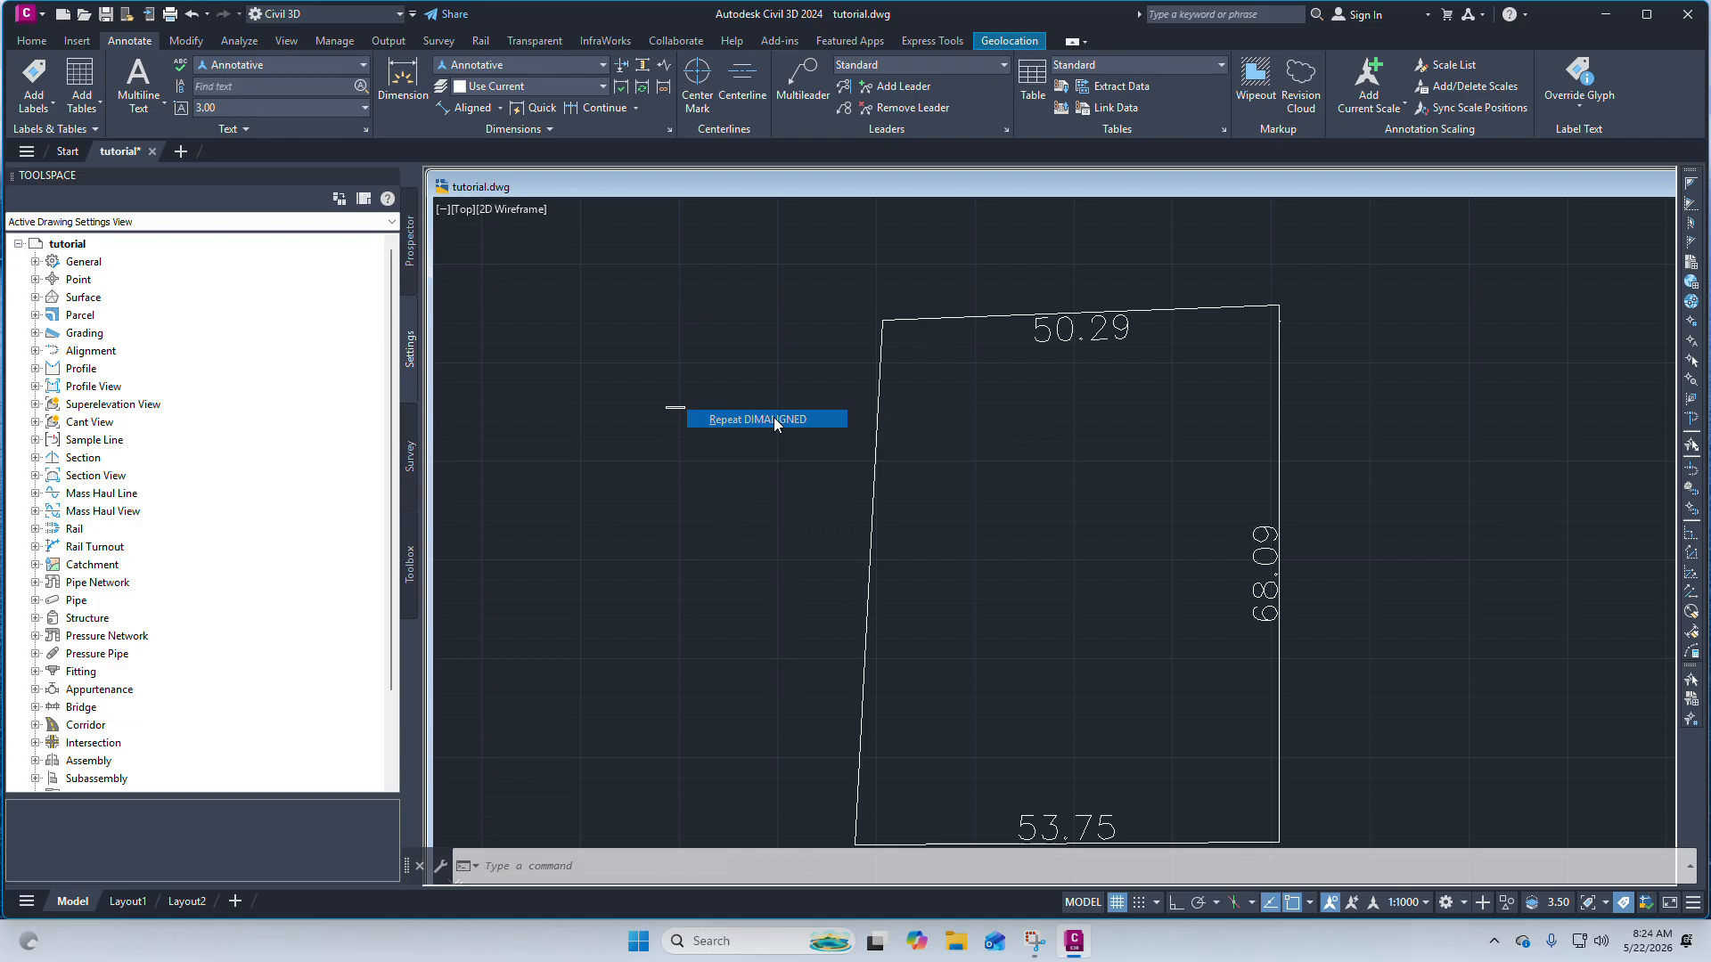
pyautogui.scroll(-4, 826, 303)
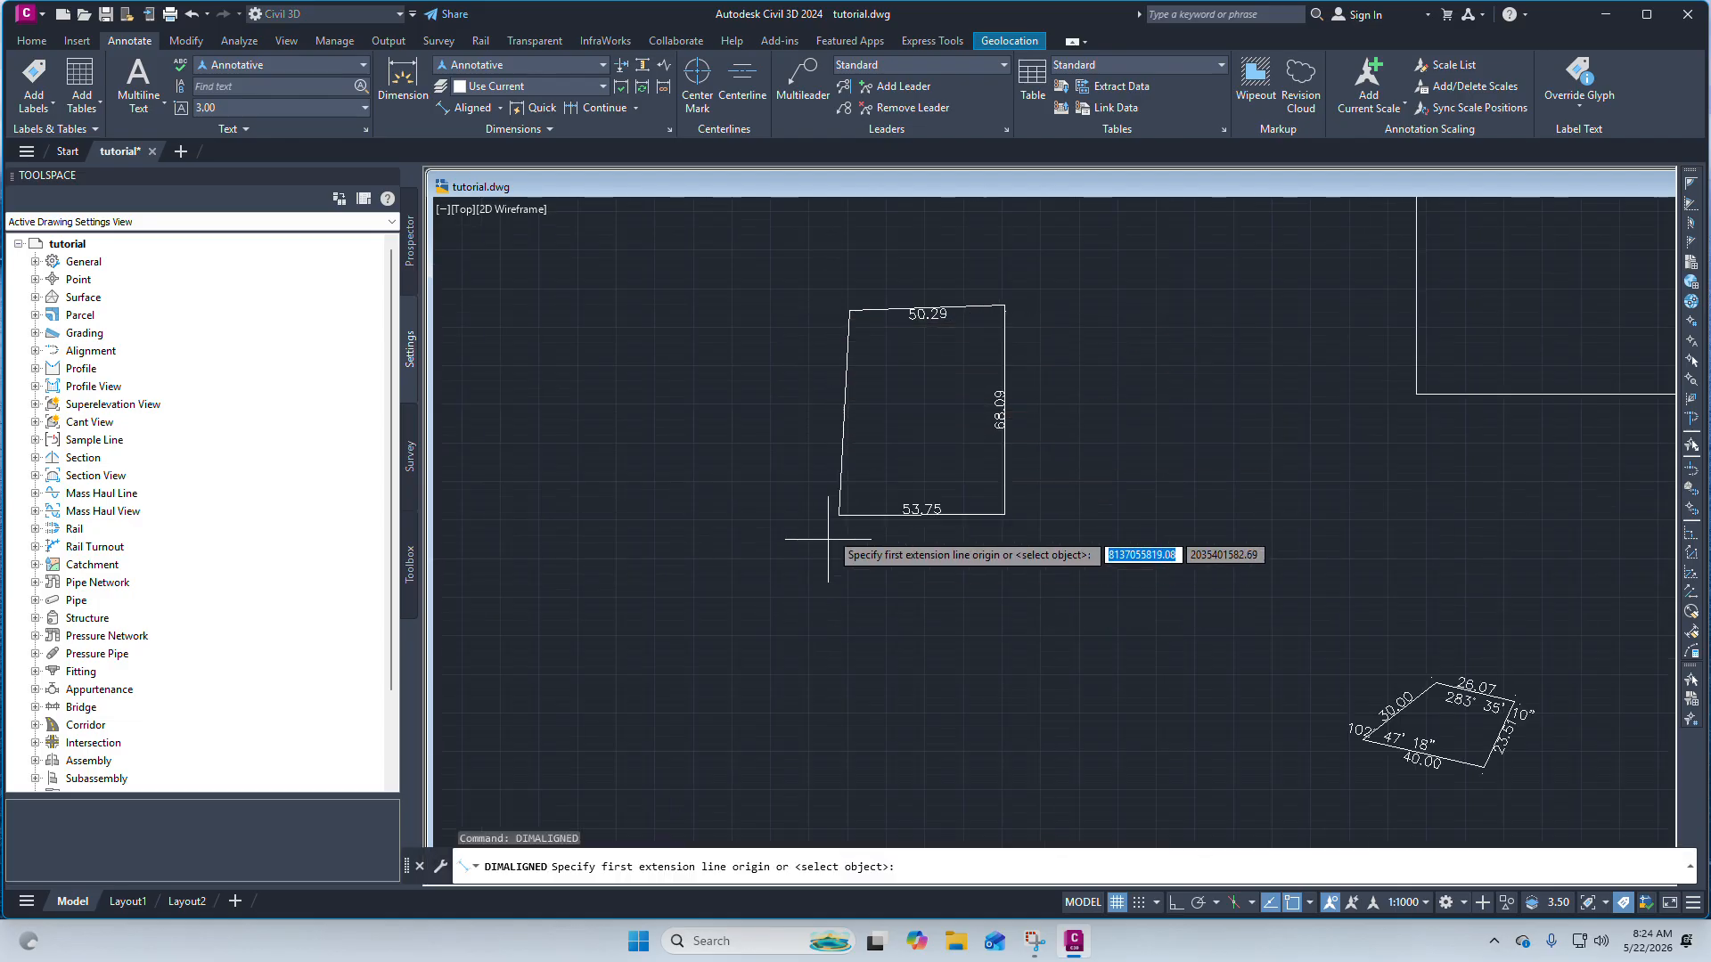
pyautogui.click(838, 513)
pyautogui.scroll(2, 850, 290)
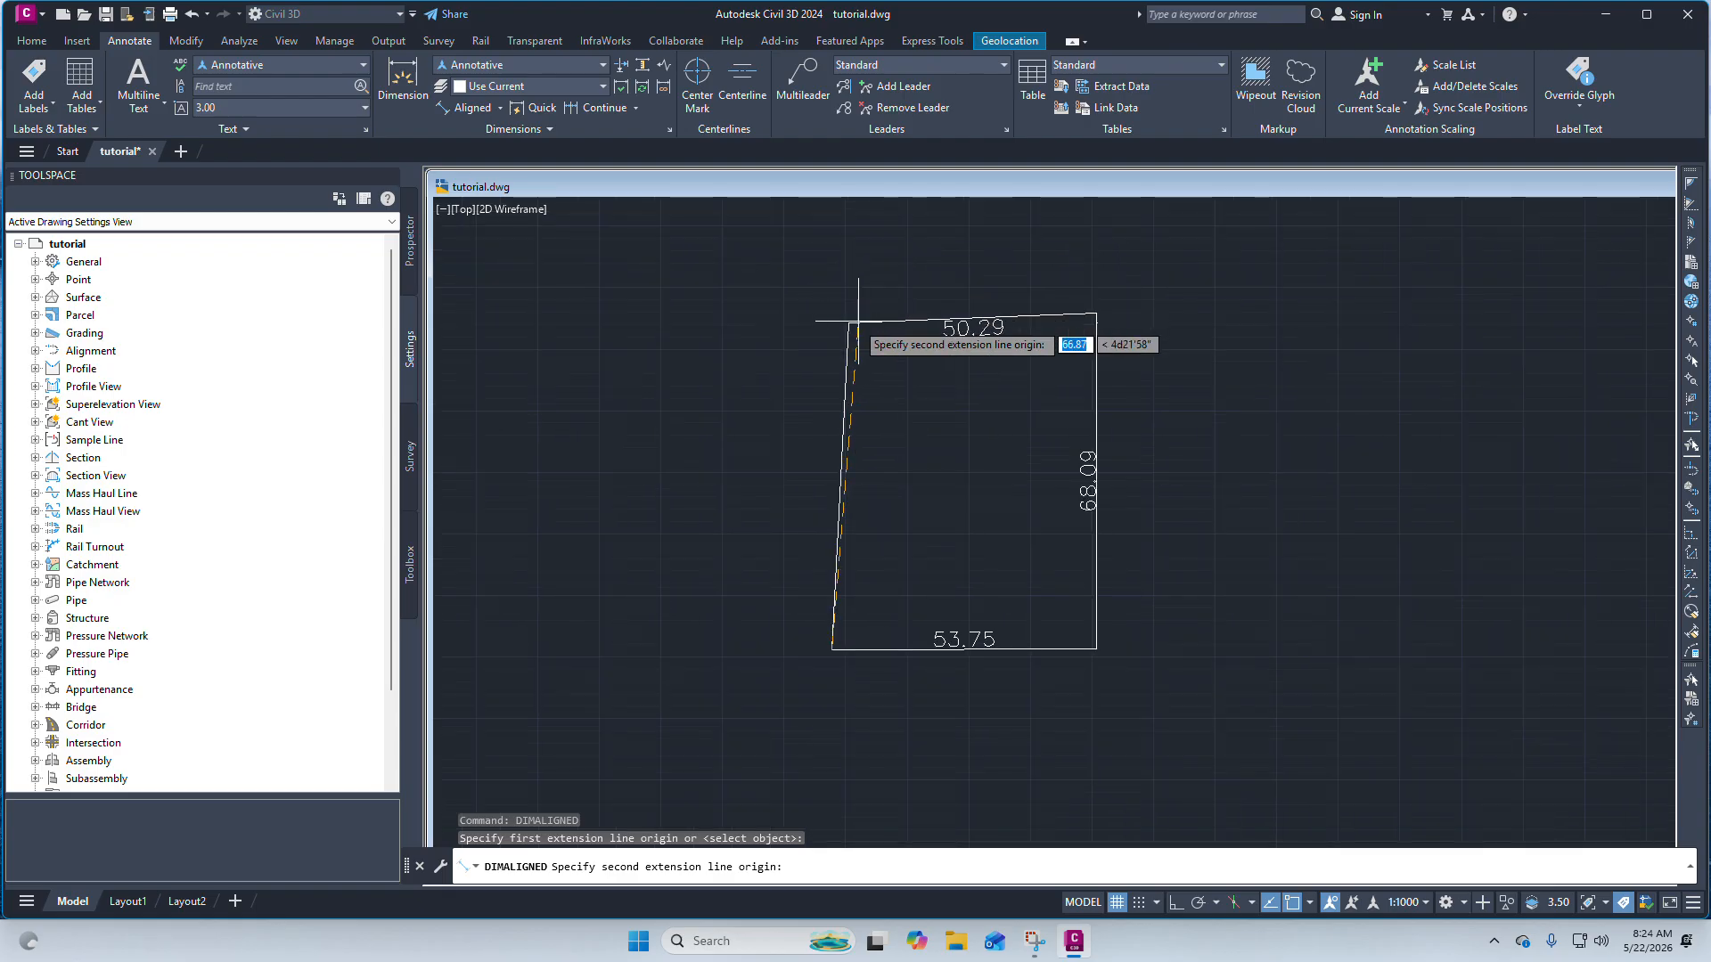
pyautogui.click(850, 323)
pyautogui.scroll(3, 848, 450)
pyautogui.scroll(2, 849, 457)
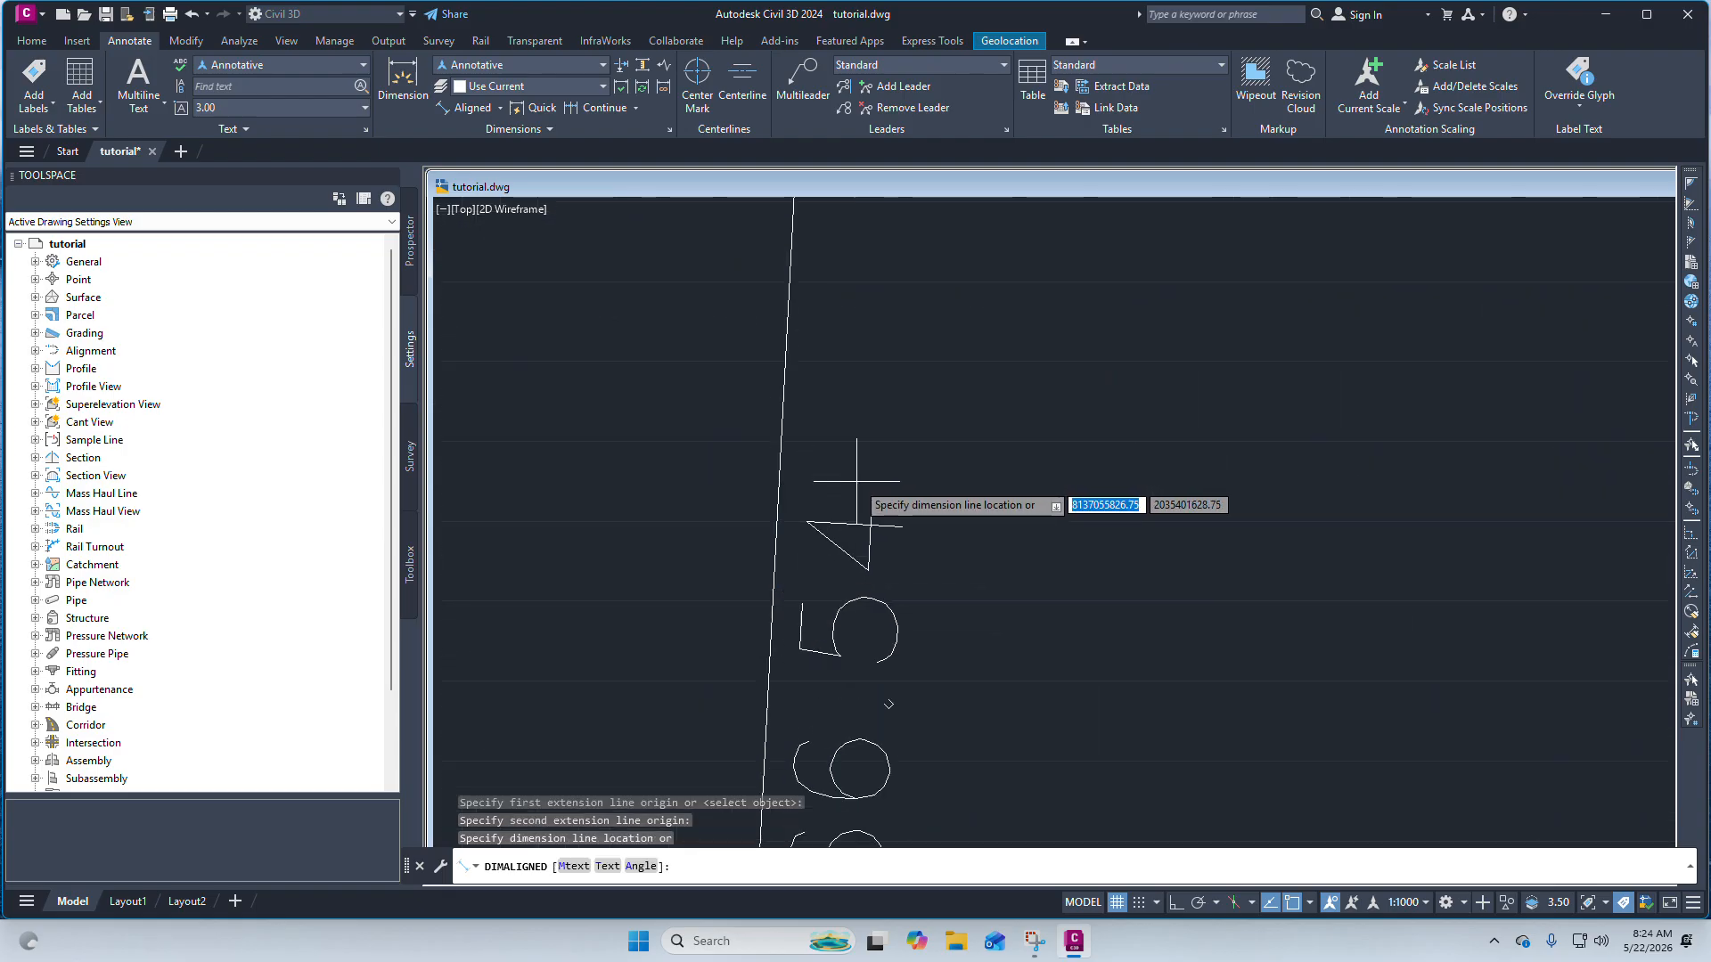
pyautogui.click(873, 492)
pyautogui.scroll(-2, 878, 496)
pyautogui.scroll(-4, 855, 481)
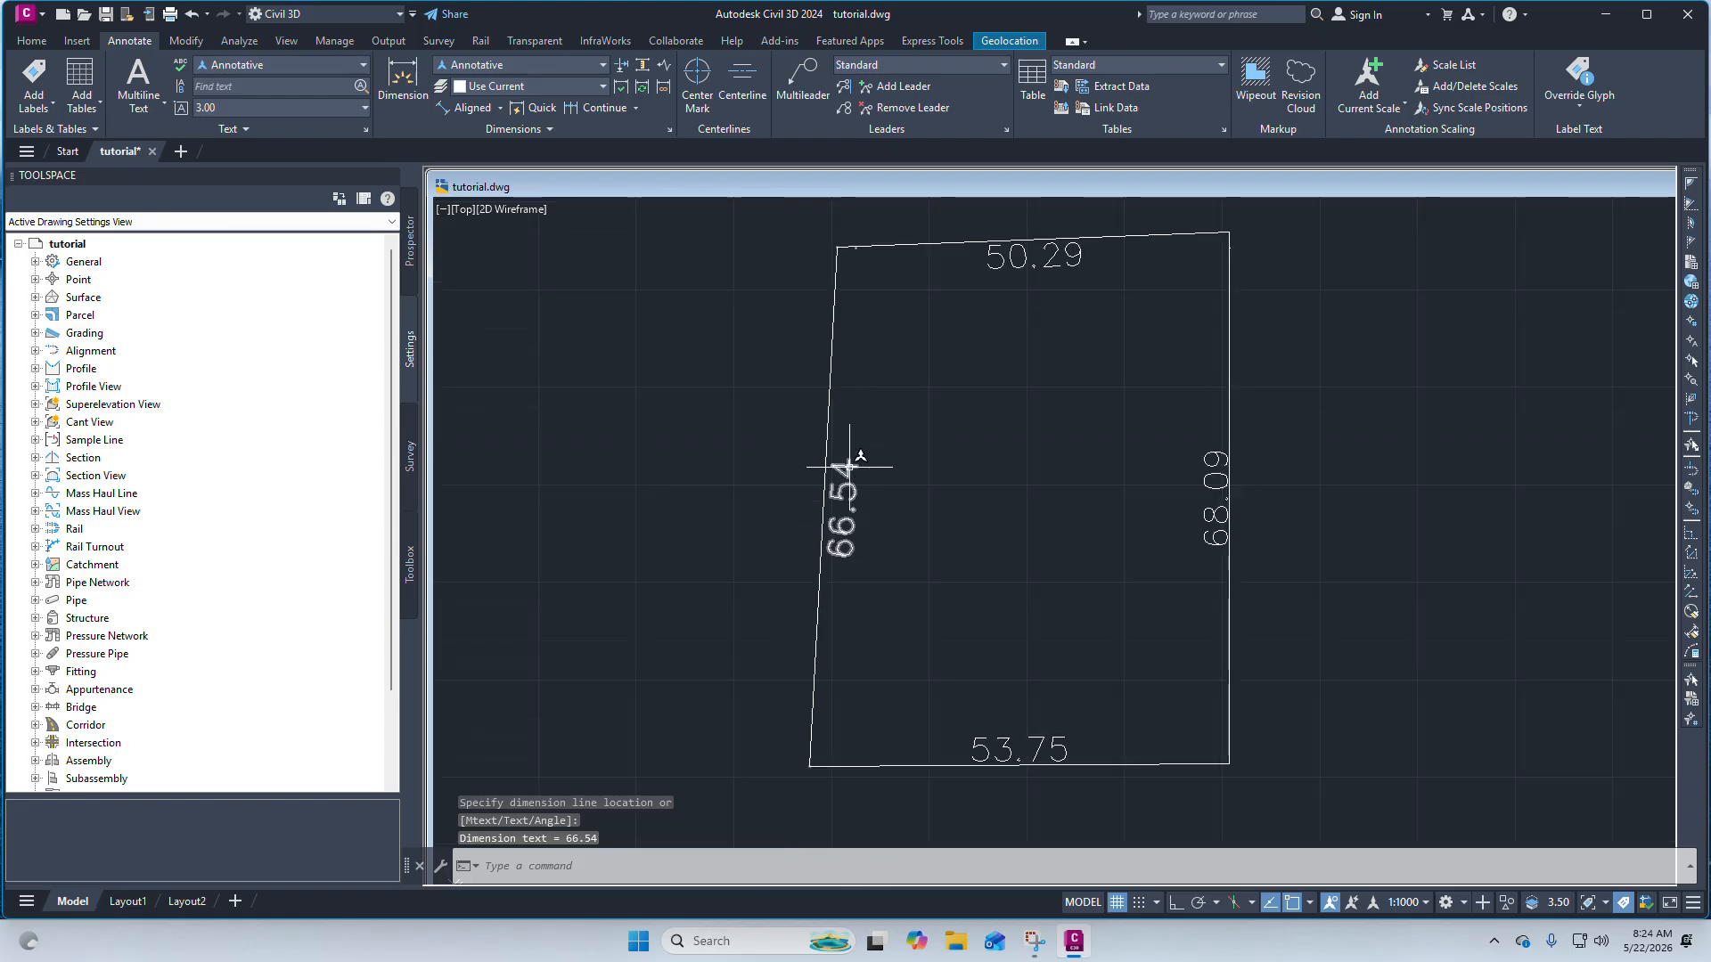
# Add a linear dimension between the top edge's two corners, placed just above the boundary.
pyautogui.scroll(3, 885, 507)
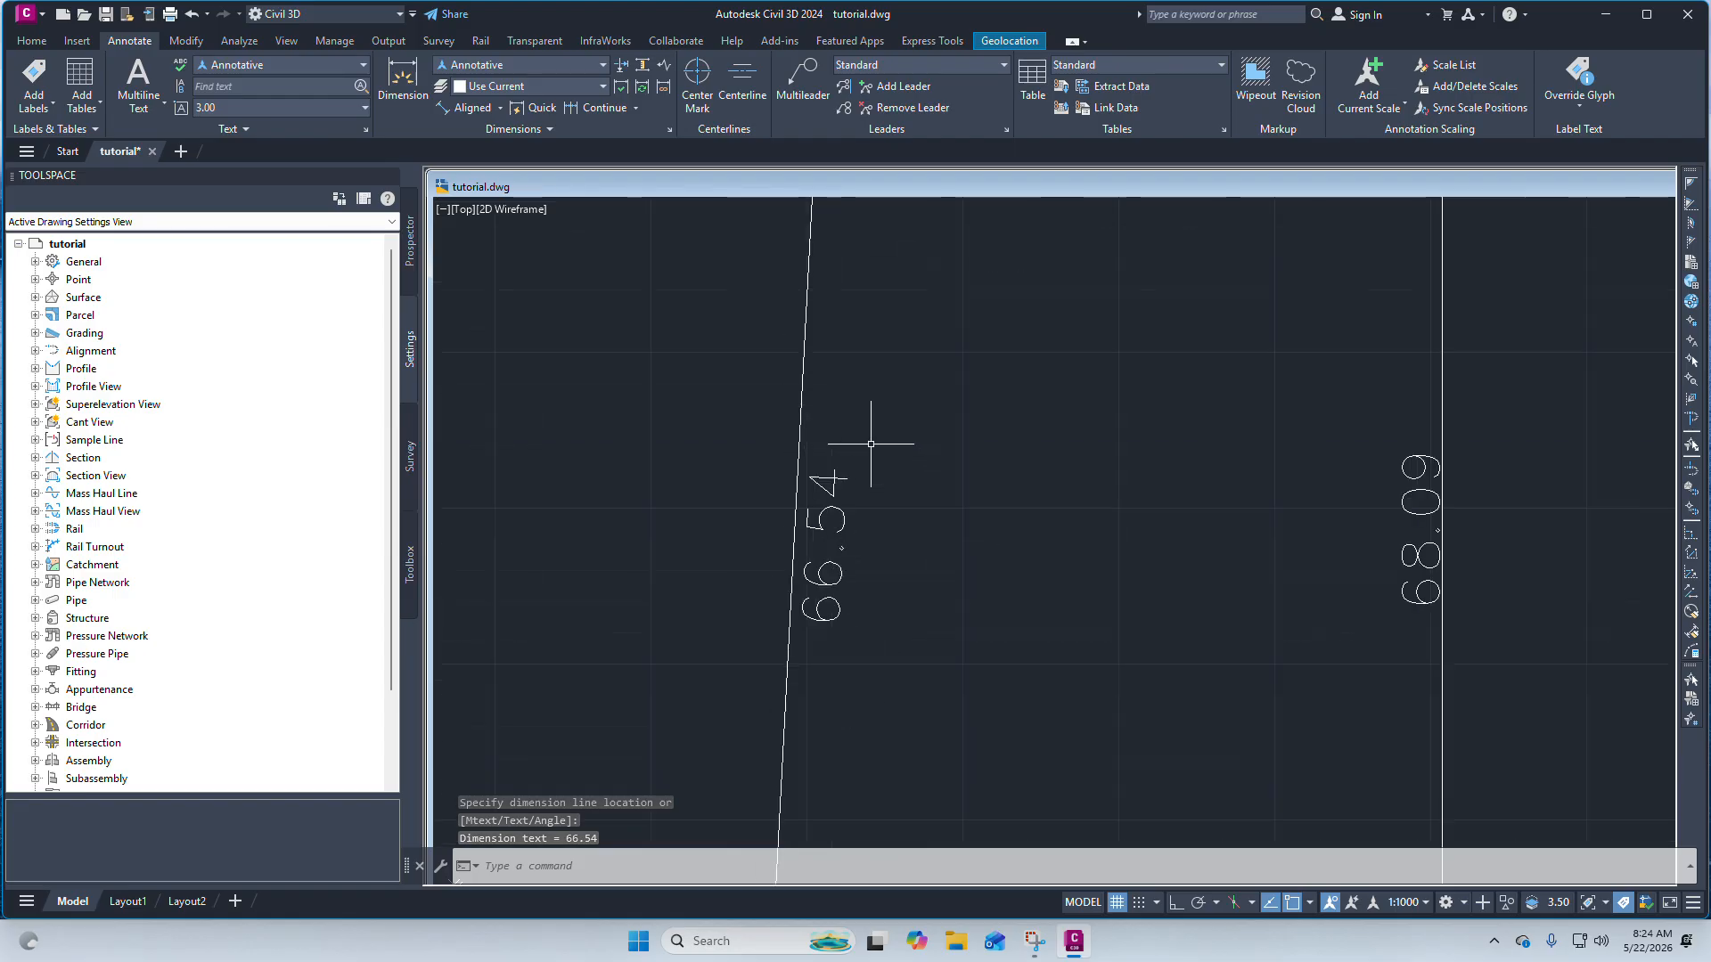
pyautogui.scroll(-4, 879, 451)
pyautogui.scroll(1, 832, 496)
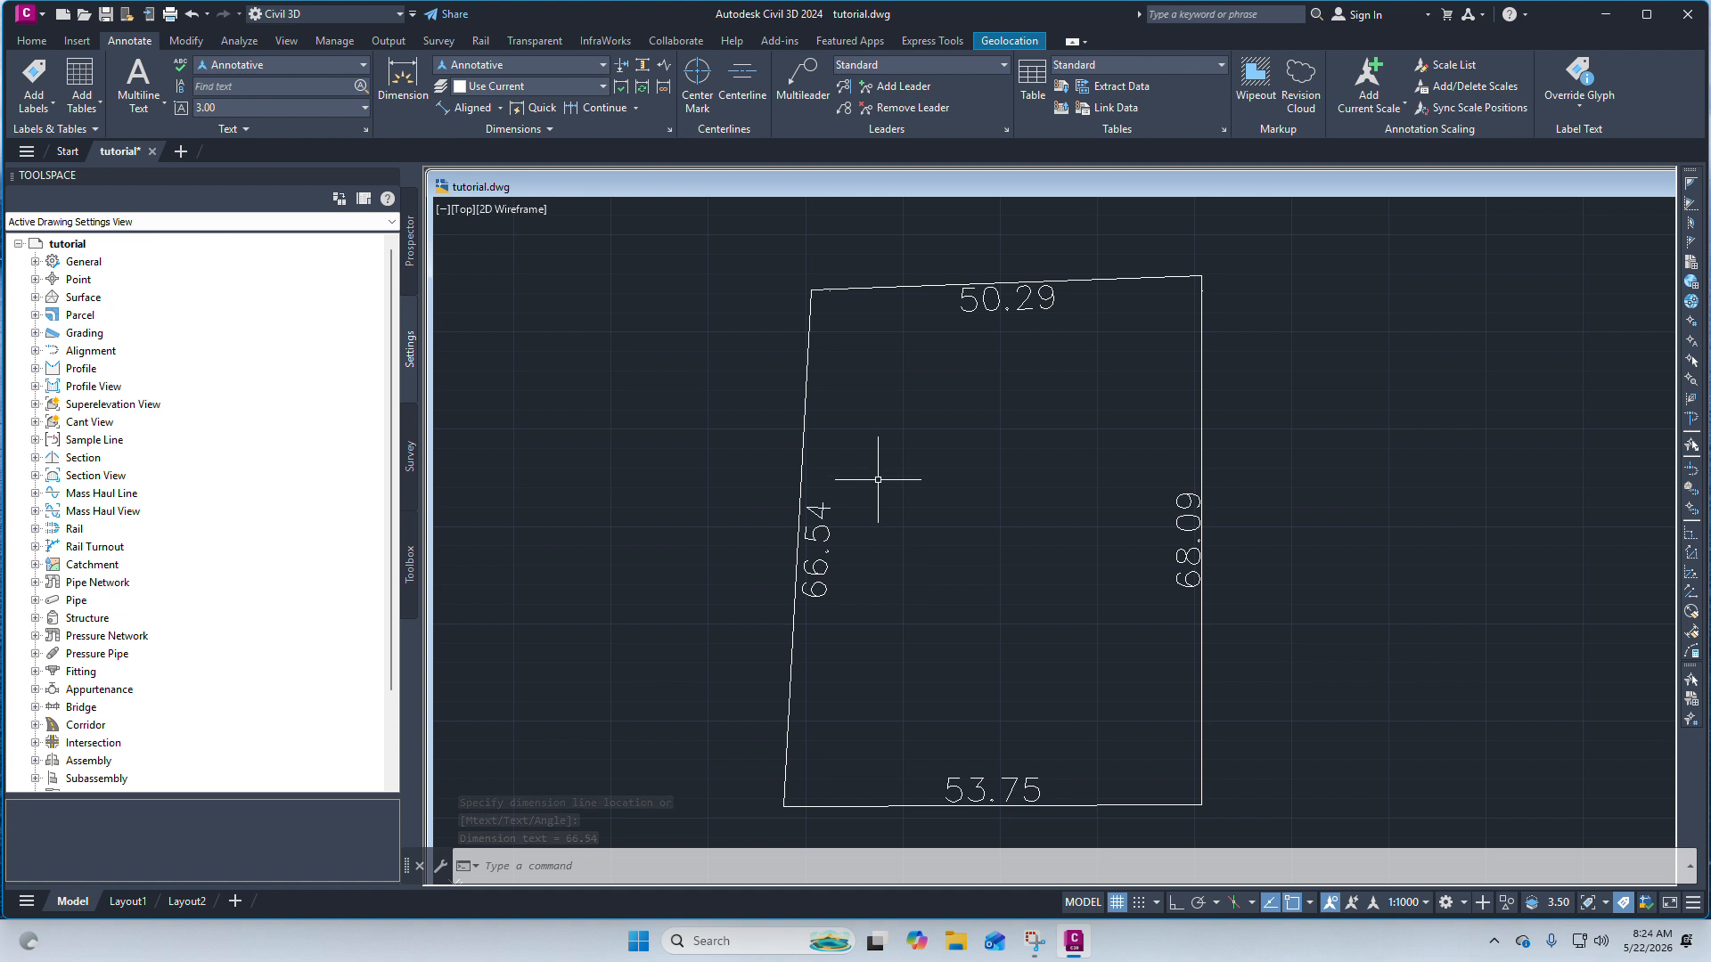
pyautogui.scroll(-2, 881, 481)
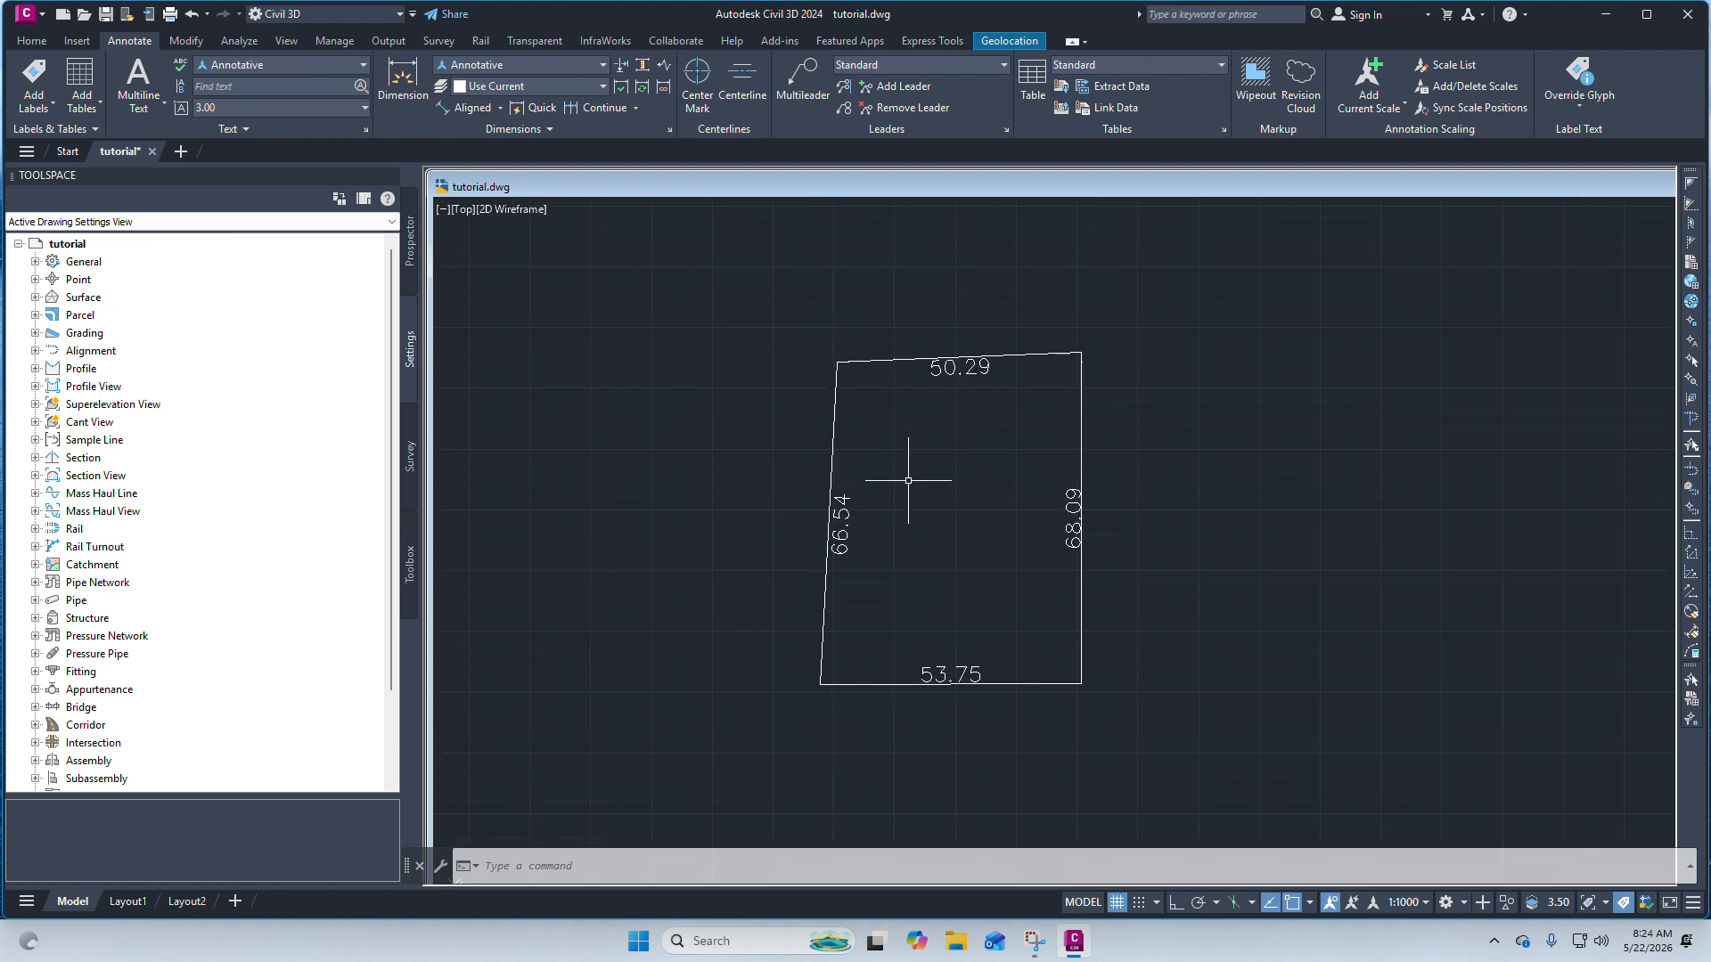
pyautogui.click(500, 109)
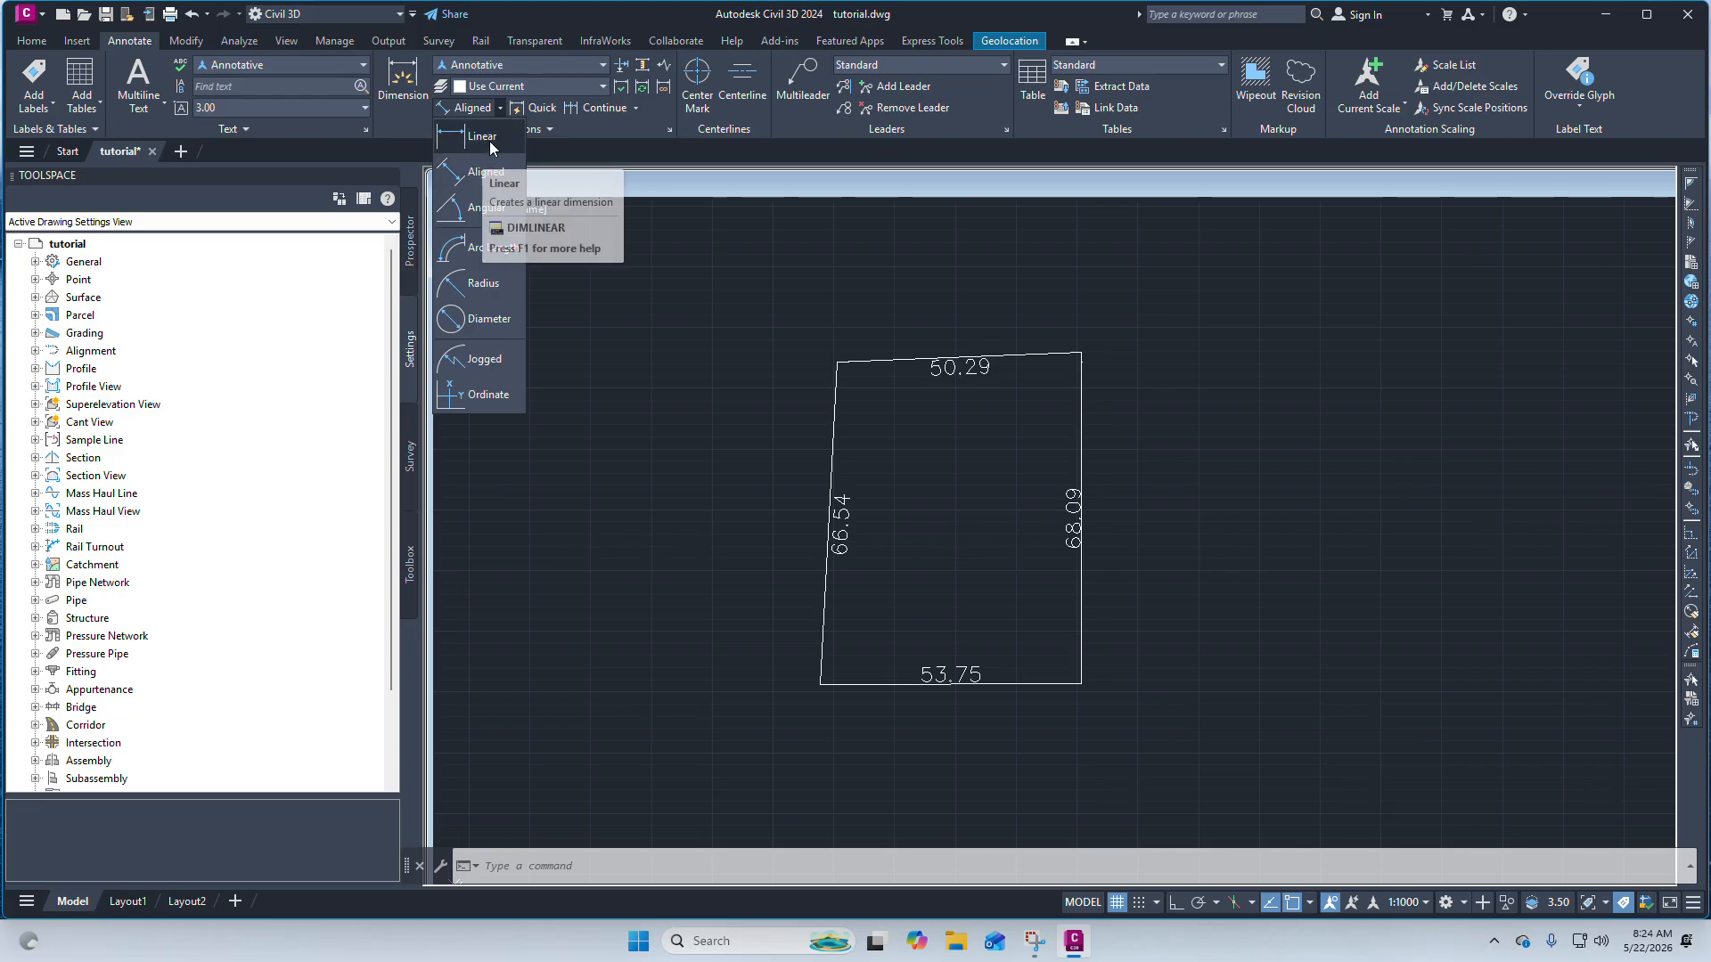
pyautogui.scroll(2, 842, 333)
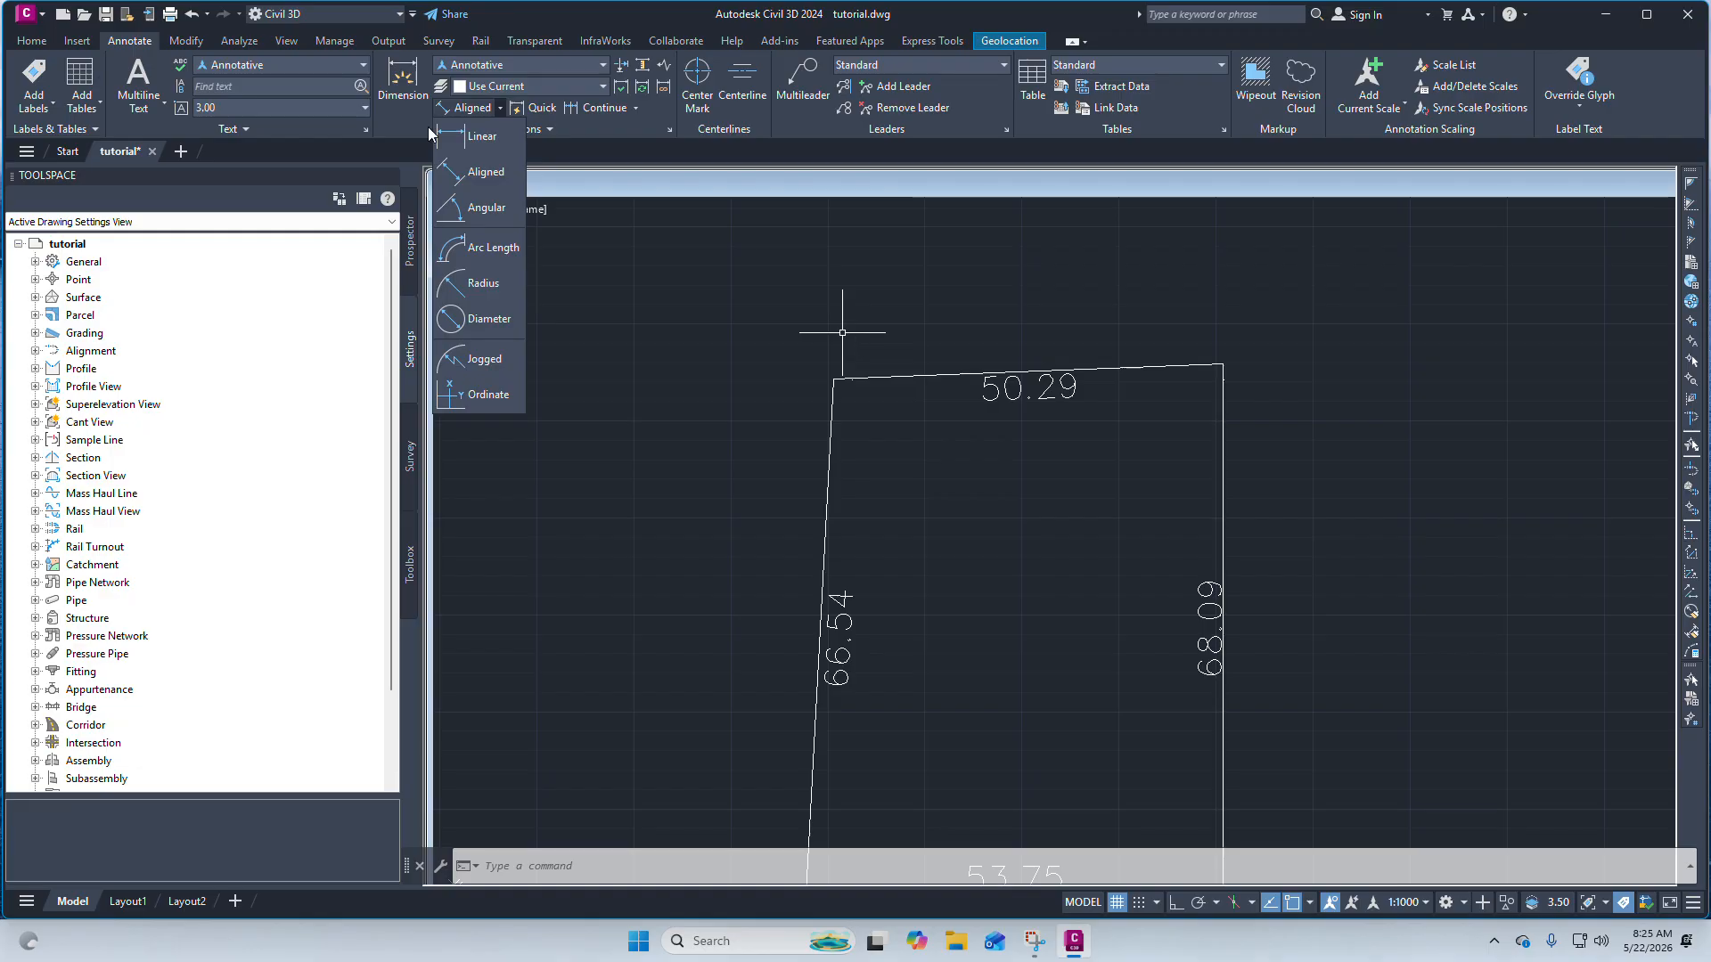
pyautogui.click(487, 142)
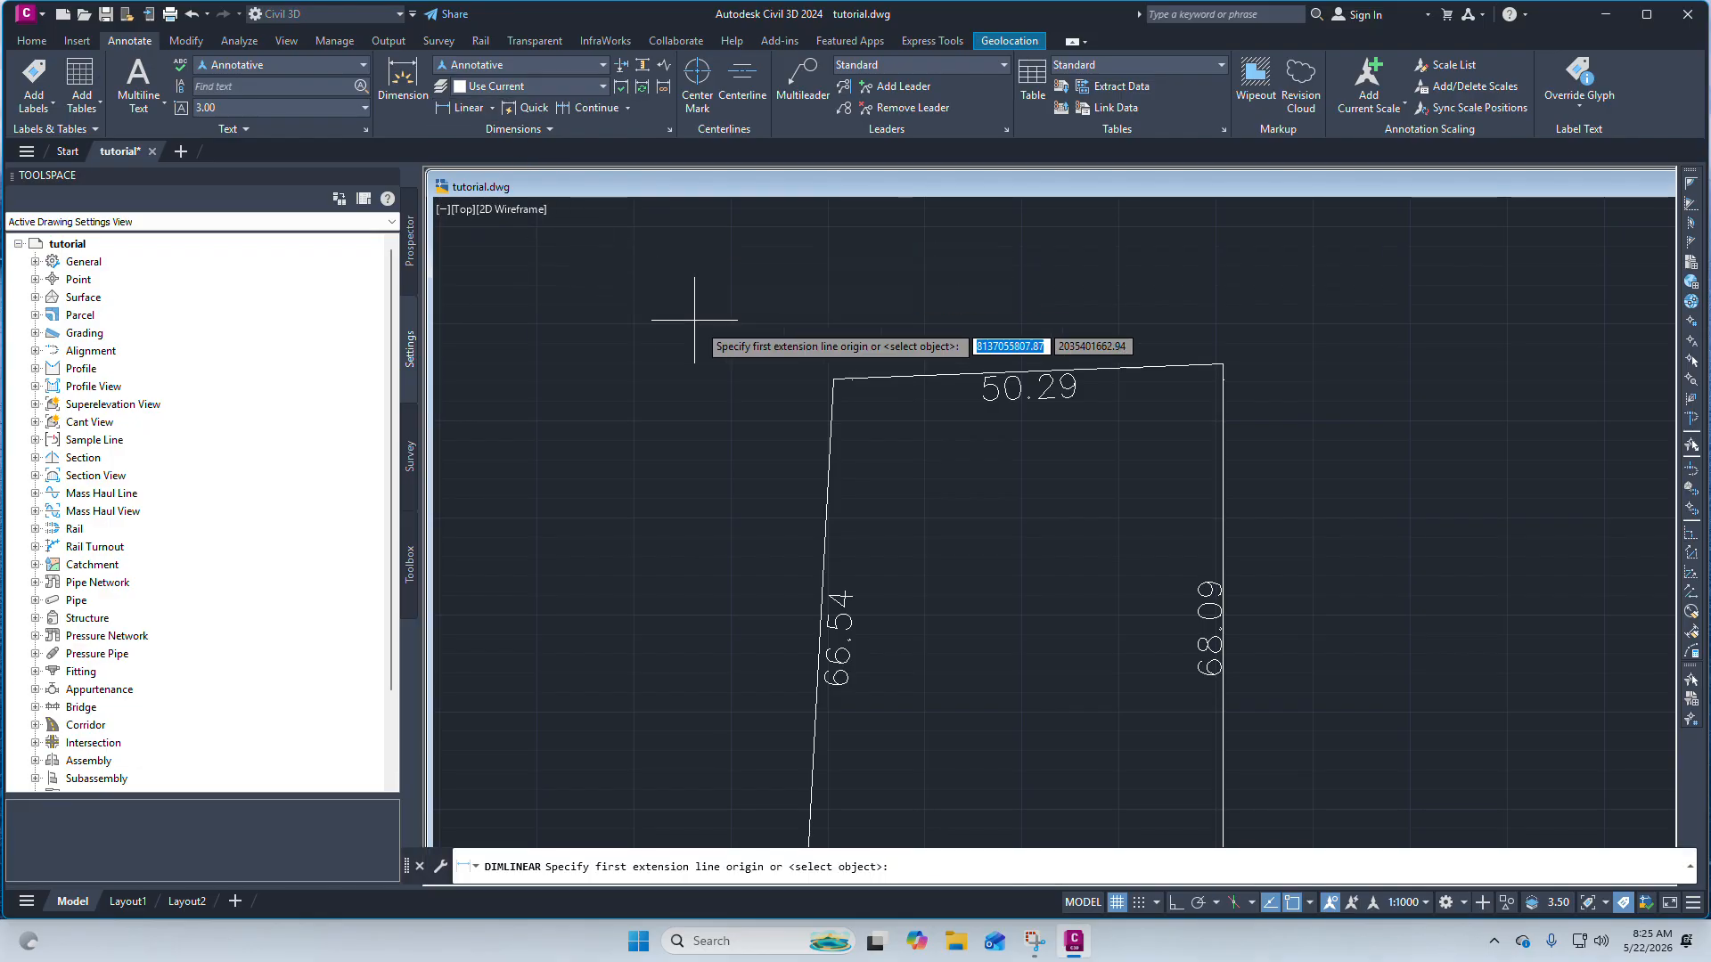
pyautogui.click(834, 379)
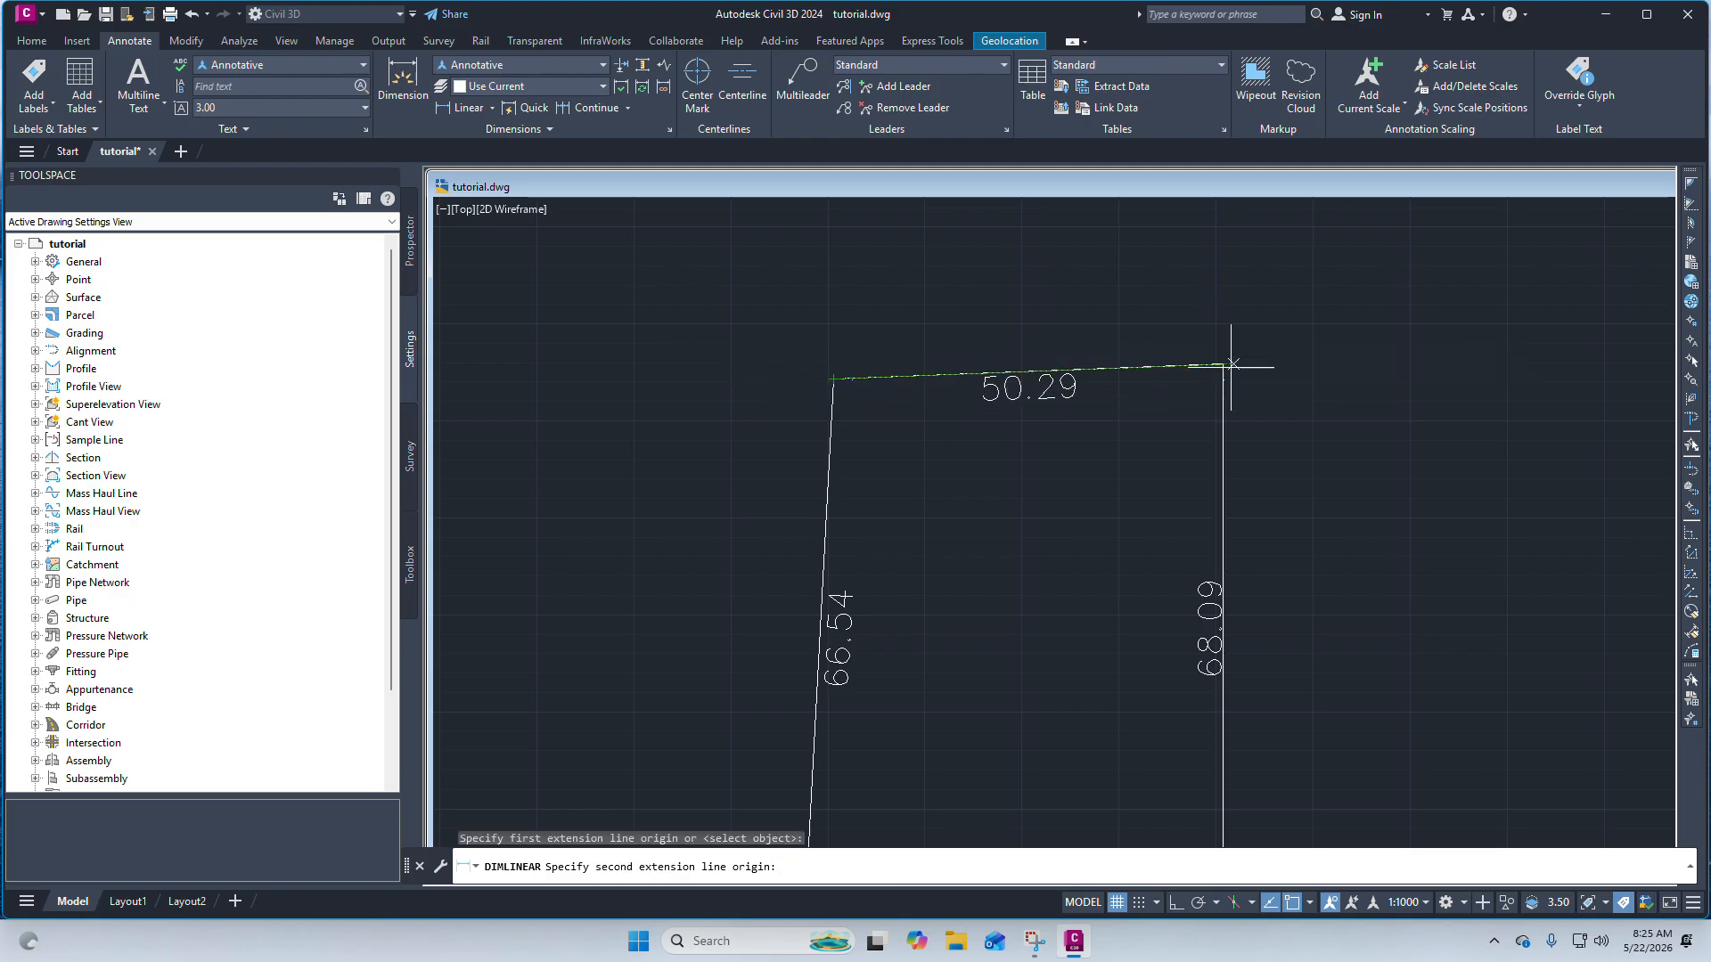
pyautogui.click(1223, 364)
pyautogui.scroll(4, 1222, 344)
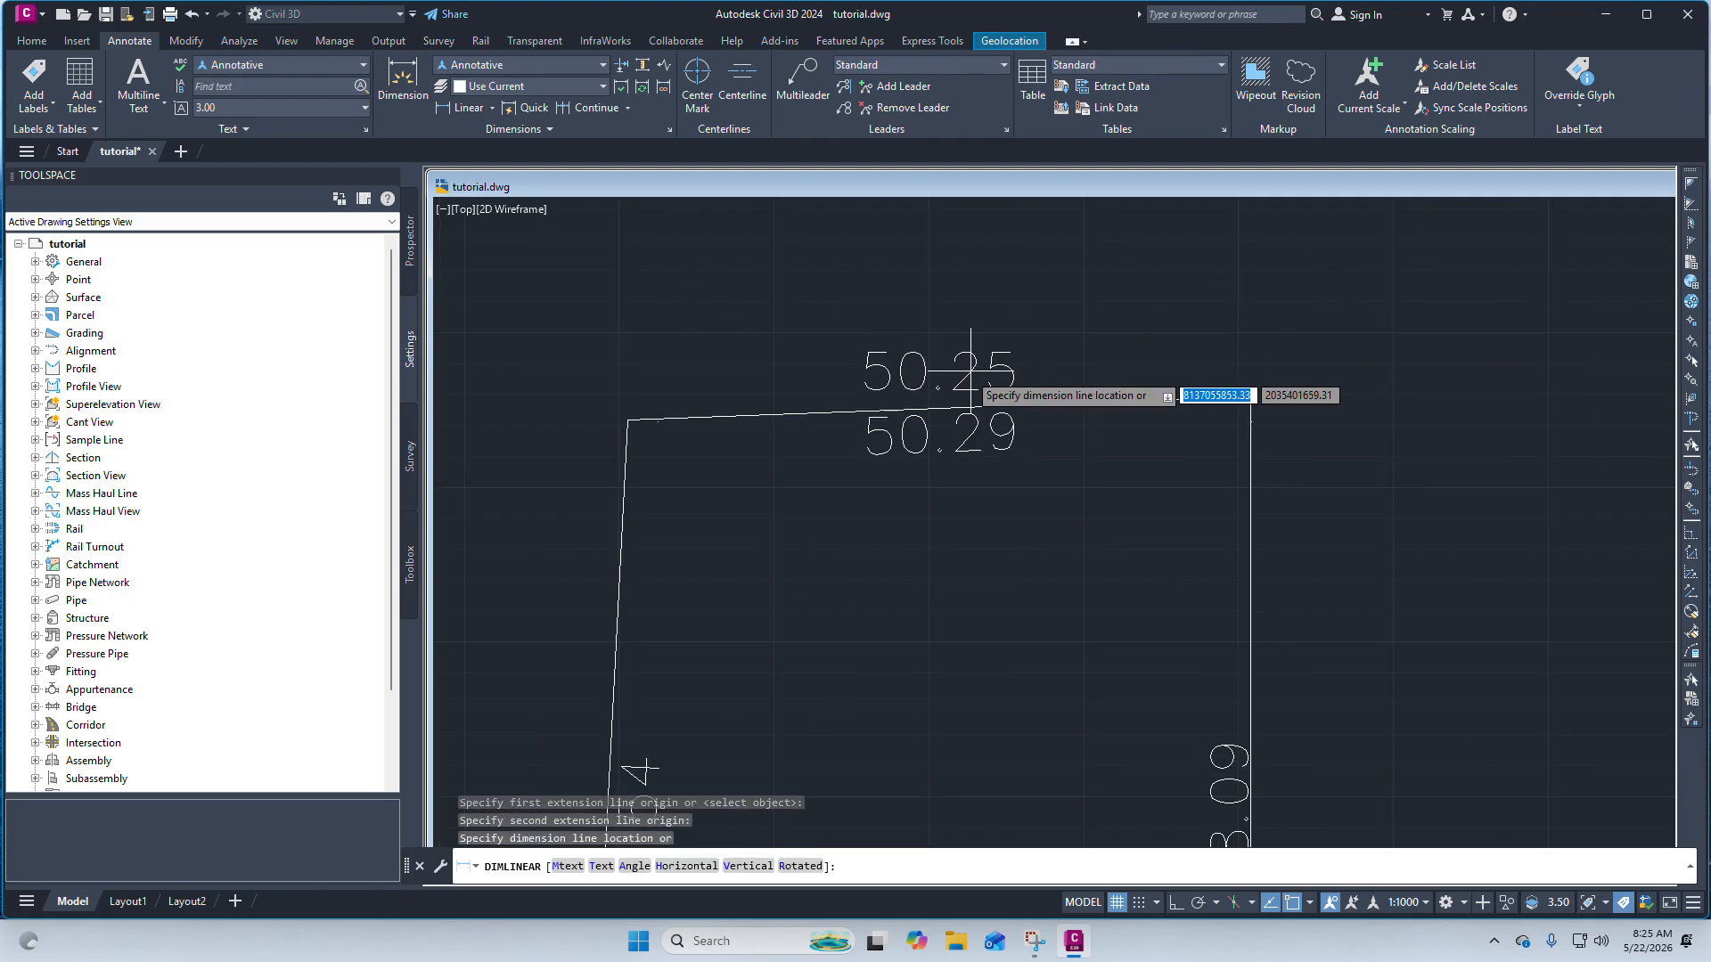
pyautogui.scroll(-2, 966, 343)
pyautogui.scroll(2, 936, 344)
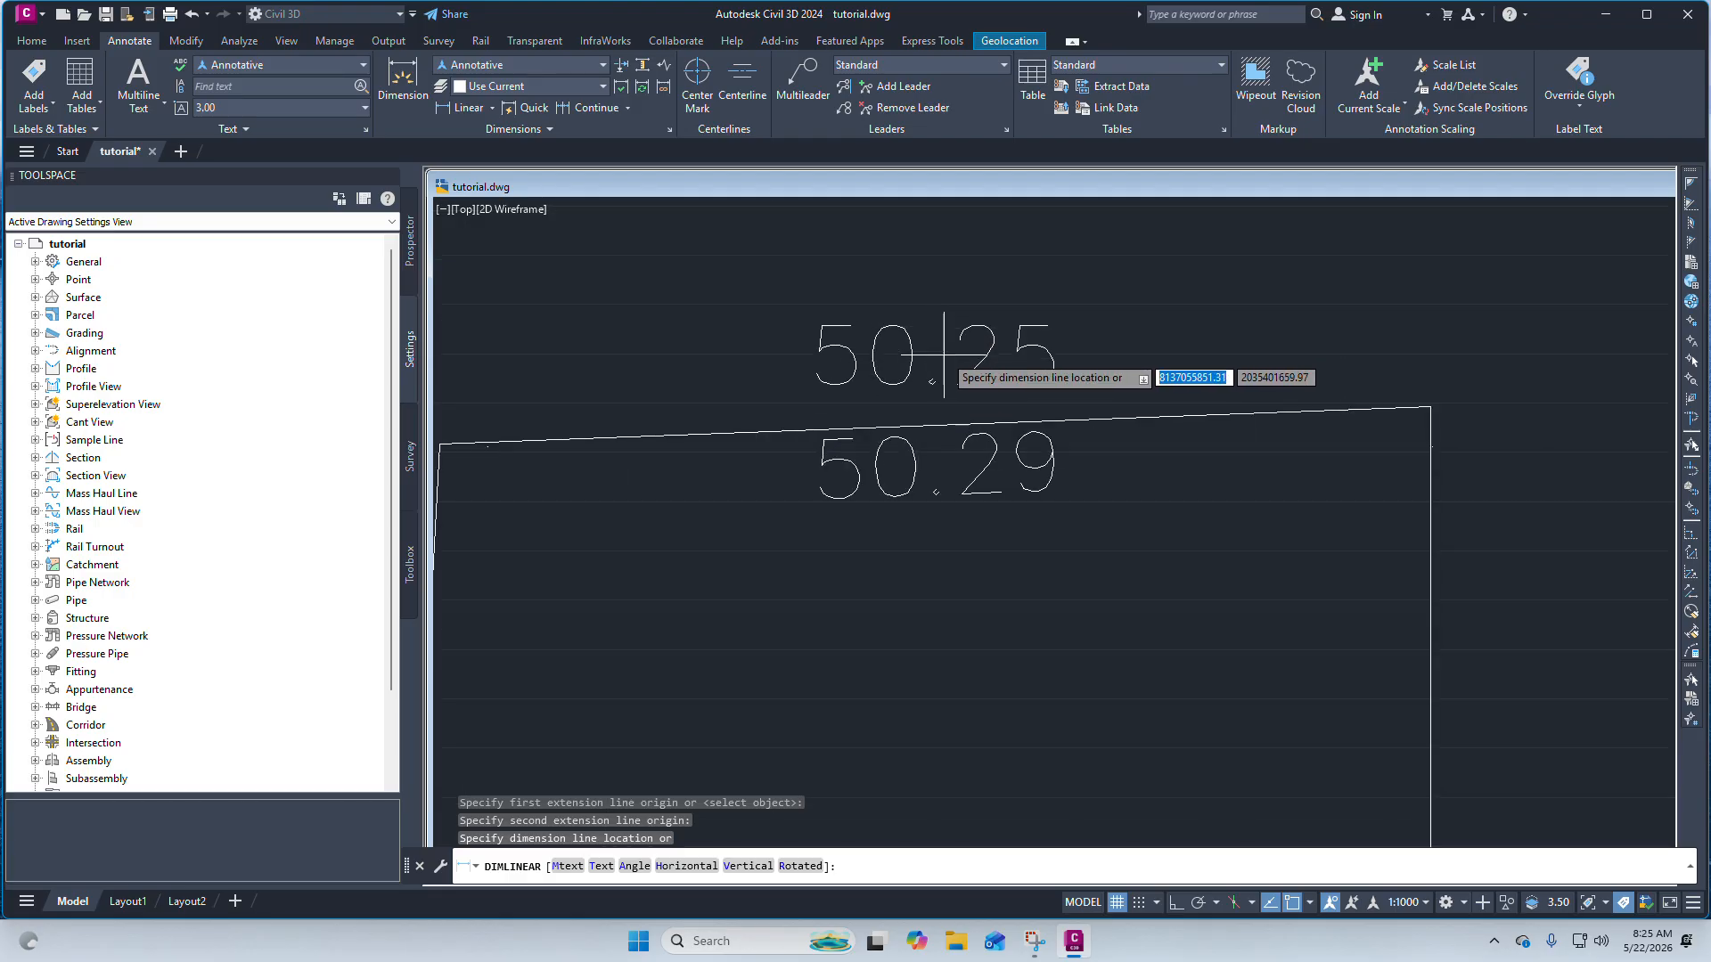
pyautogui.click(942, 365)
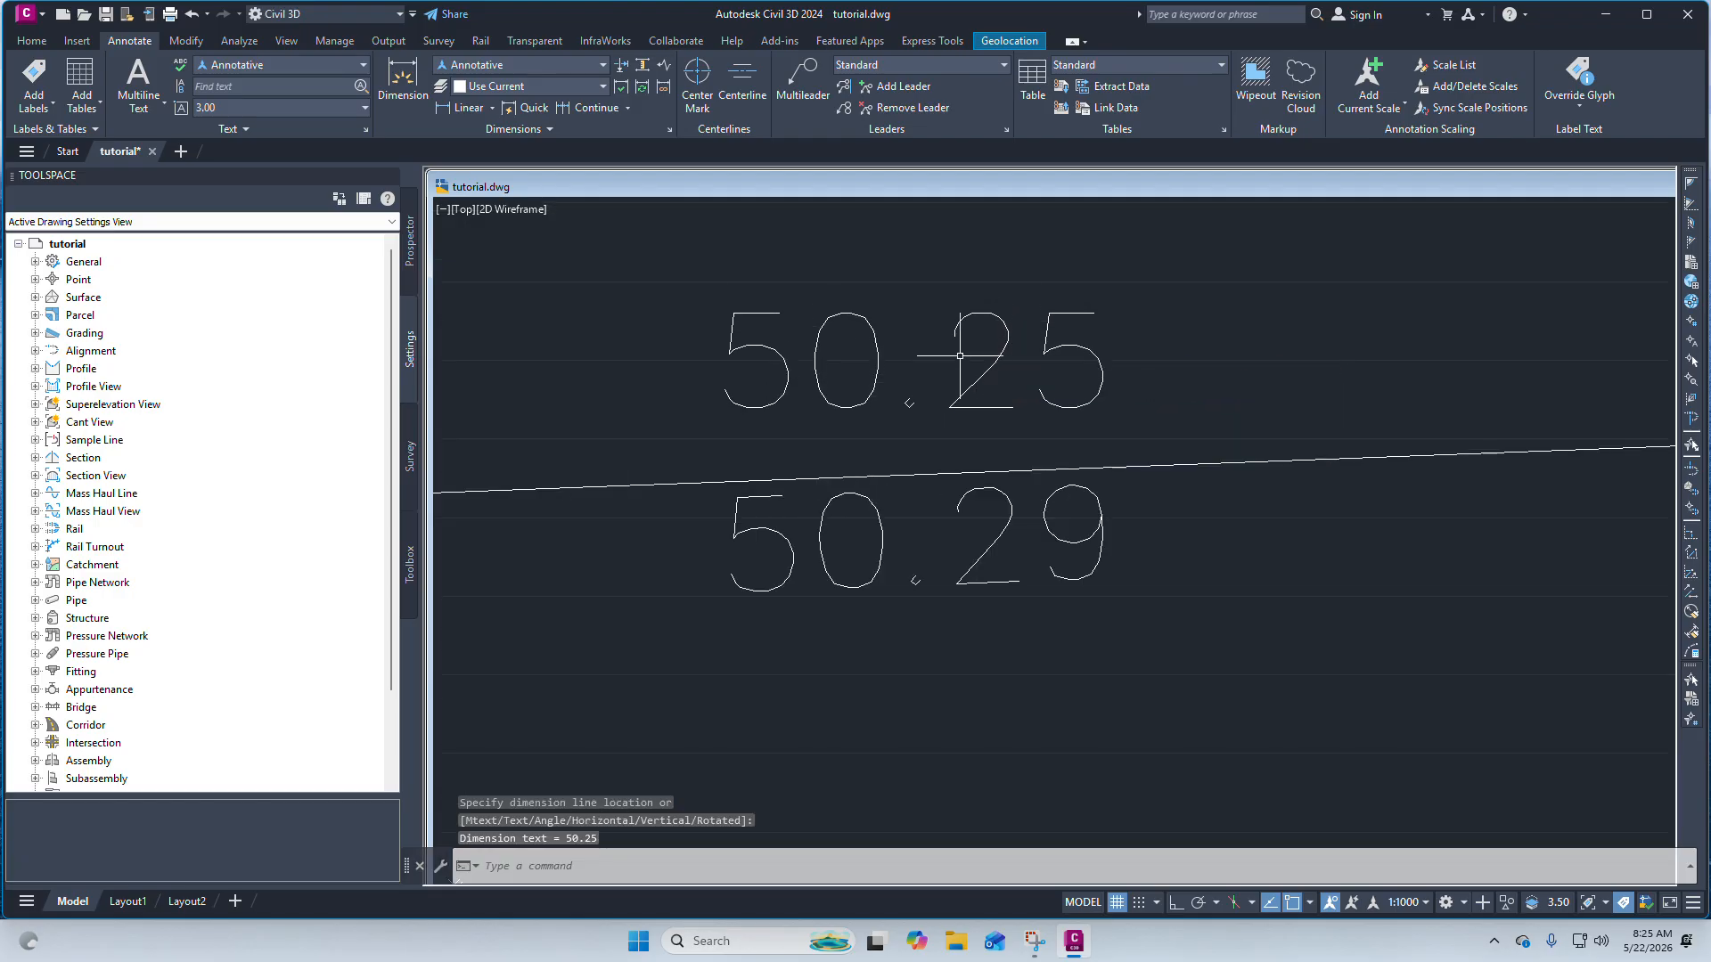
# Draw a short vertical line upward from the boundary's top-left corner with Ortho turned on.
pyautogui.scroll(-4, 943, 361)
pyautogui.scroll(2, 943, 361)
pyautogui.scroll(-2, 994, 394)
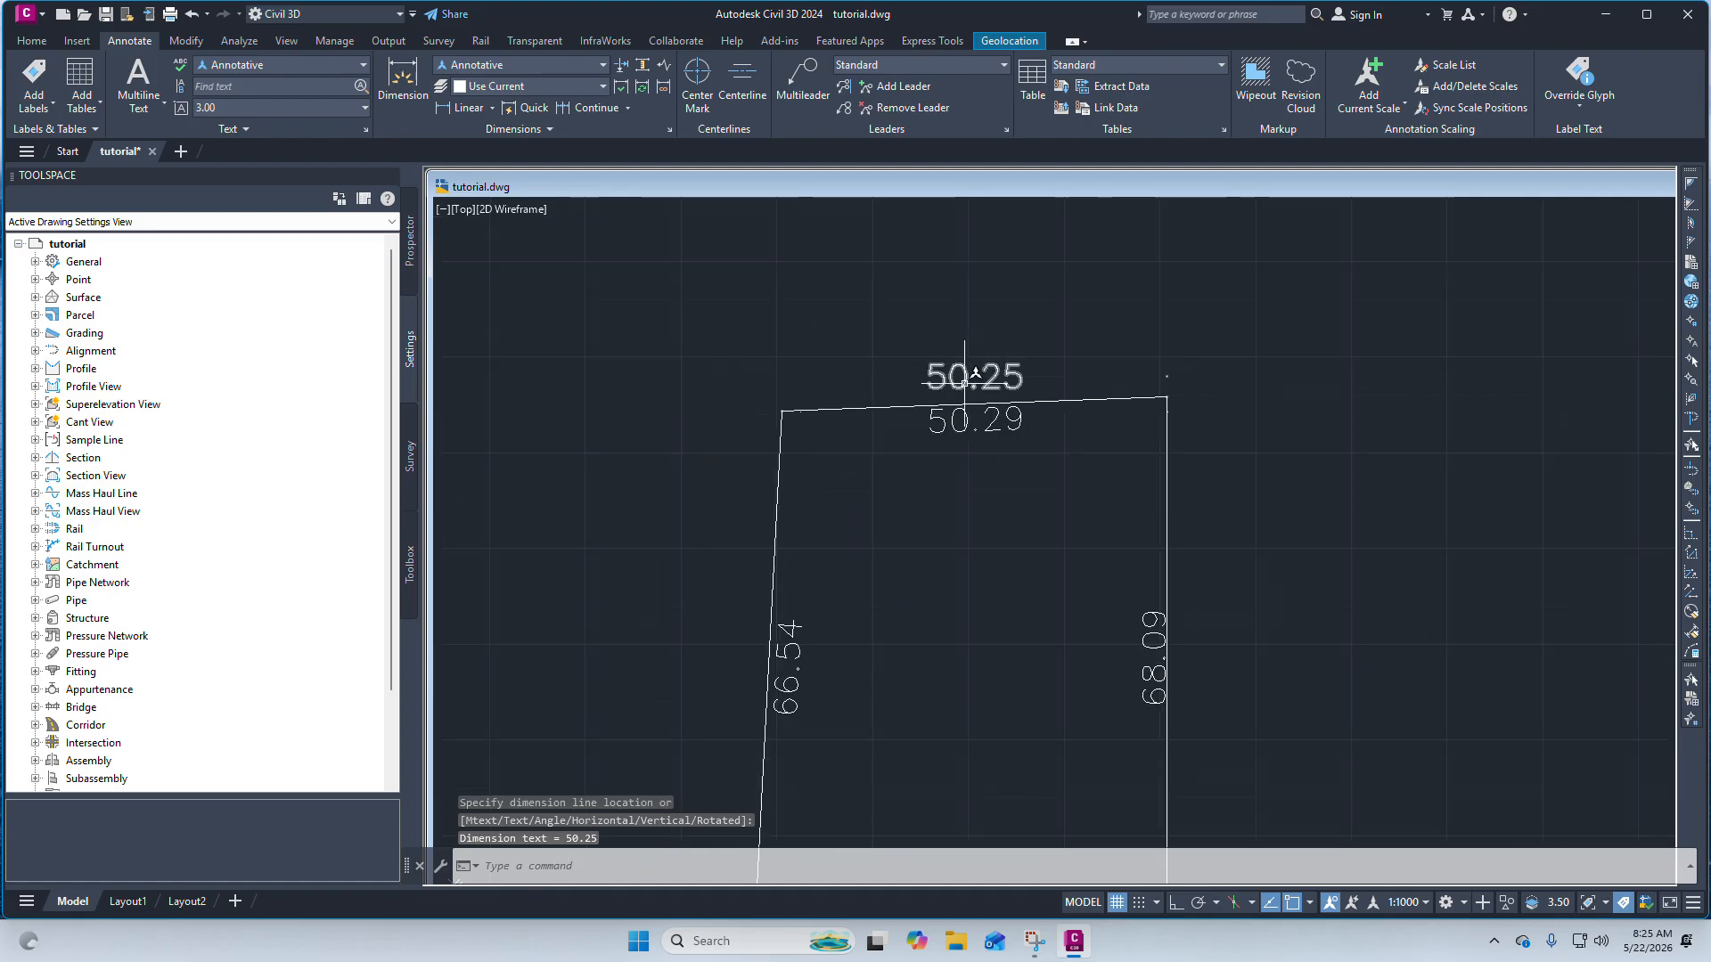
pyautogui.scroll(2, 966, 379)
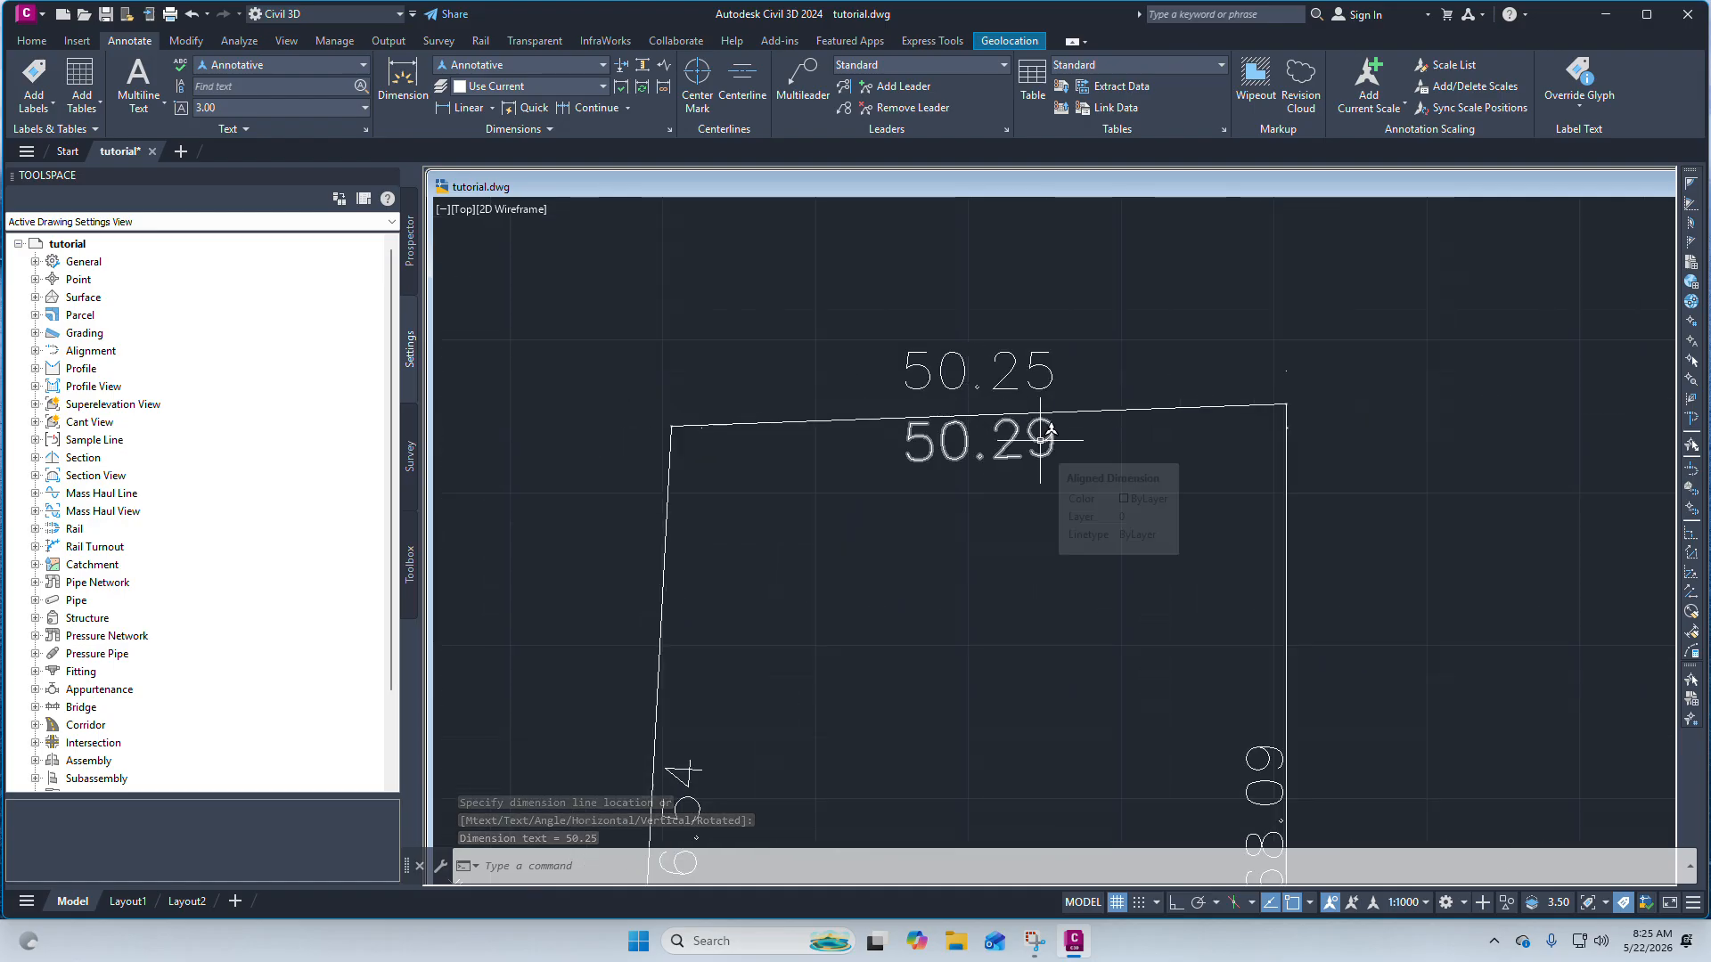
pyautogui.scroll(2, 1021, 370)
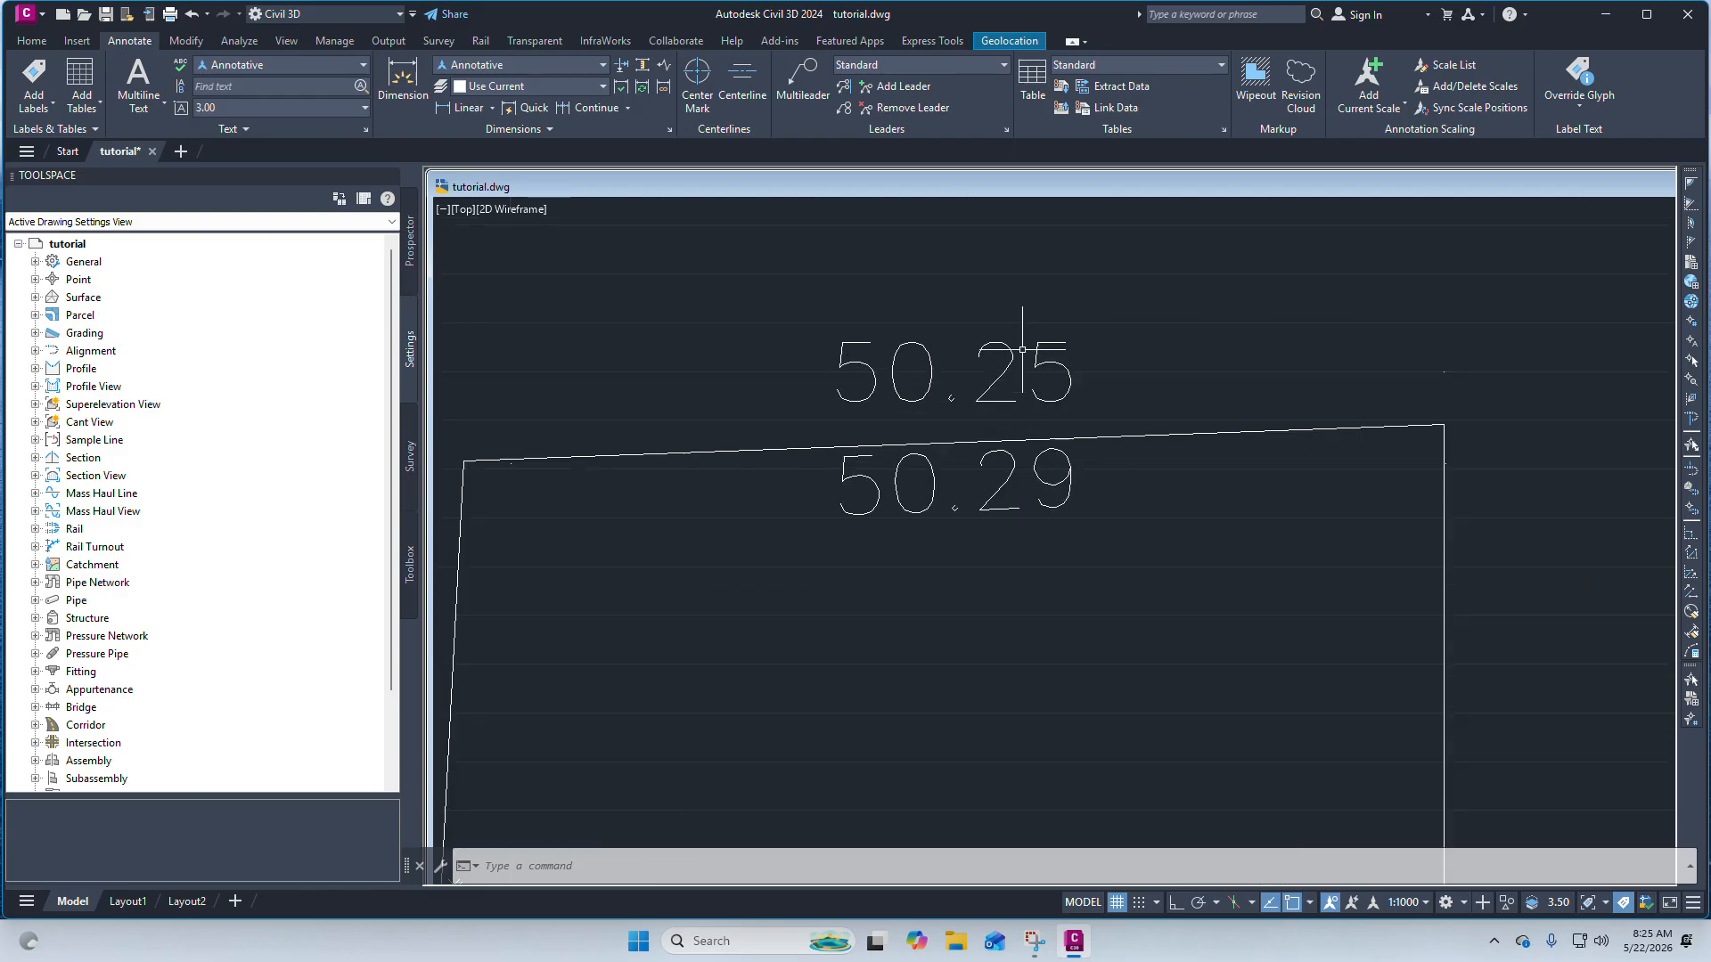
pyautogui.scroll(-4, 943, 372)
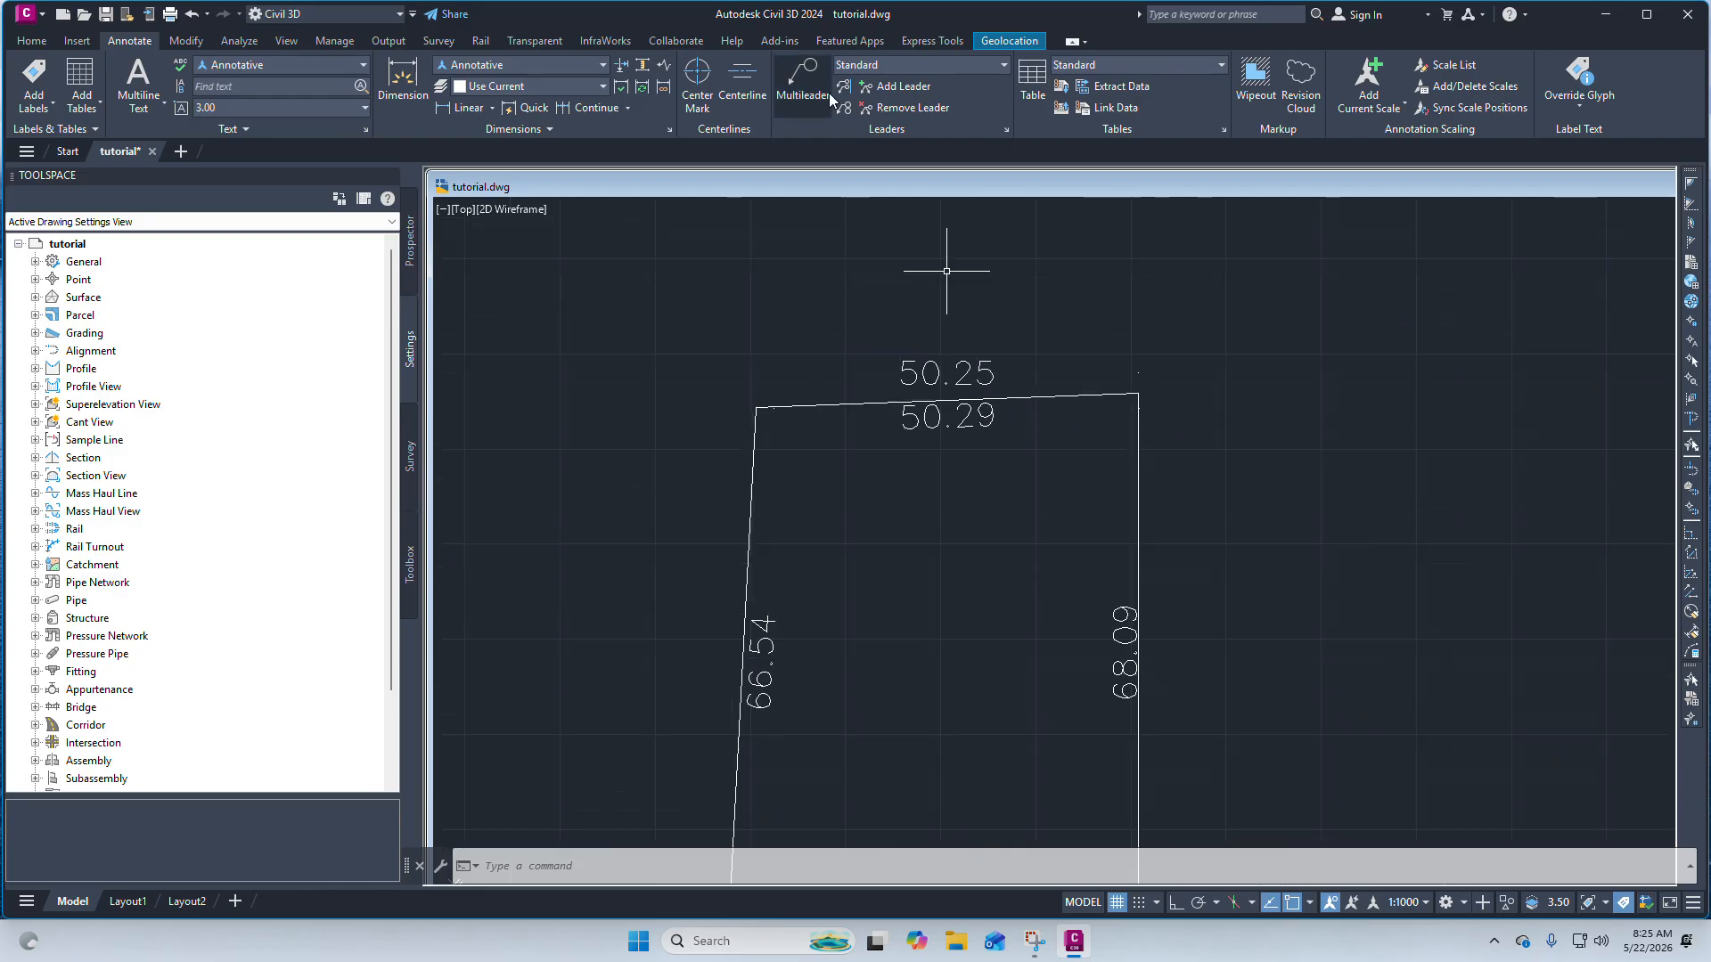
pyautogui.click(30, 41)
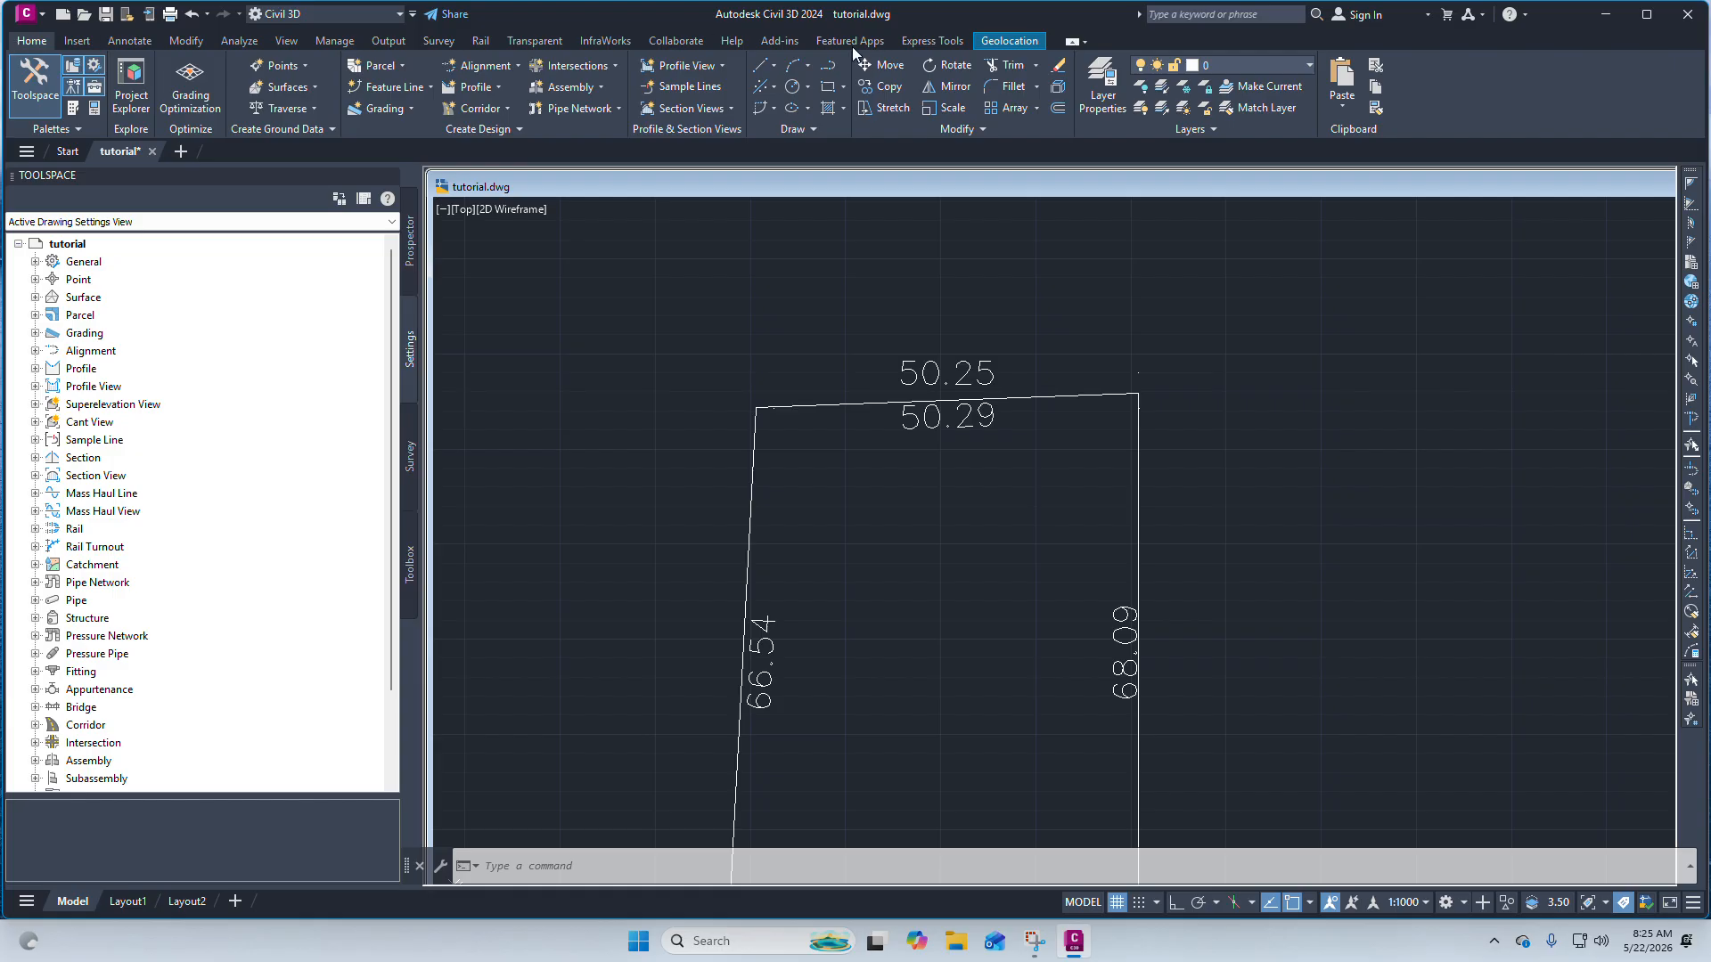
pyautogui.click(768, 69)
pyautogui.click(829, 91)
pyautogui.scroll(2, 795, 303)
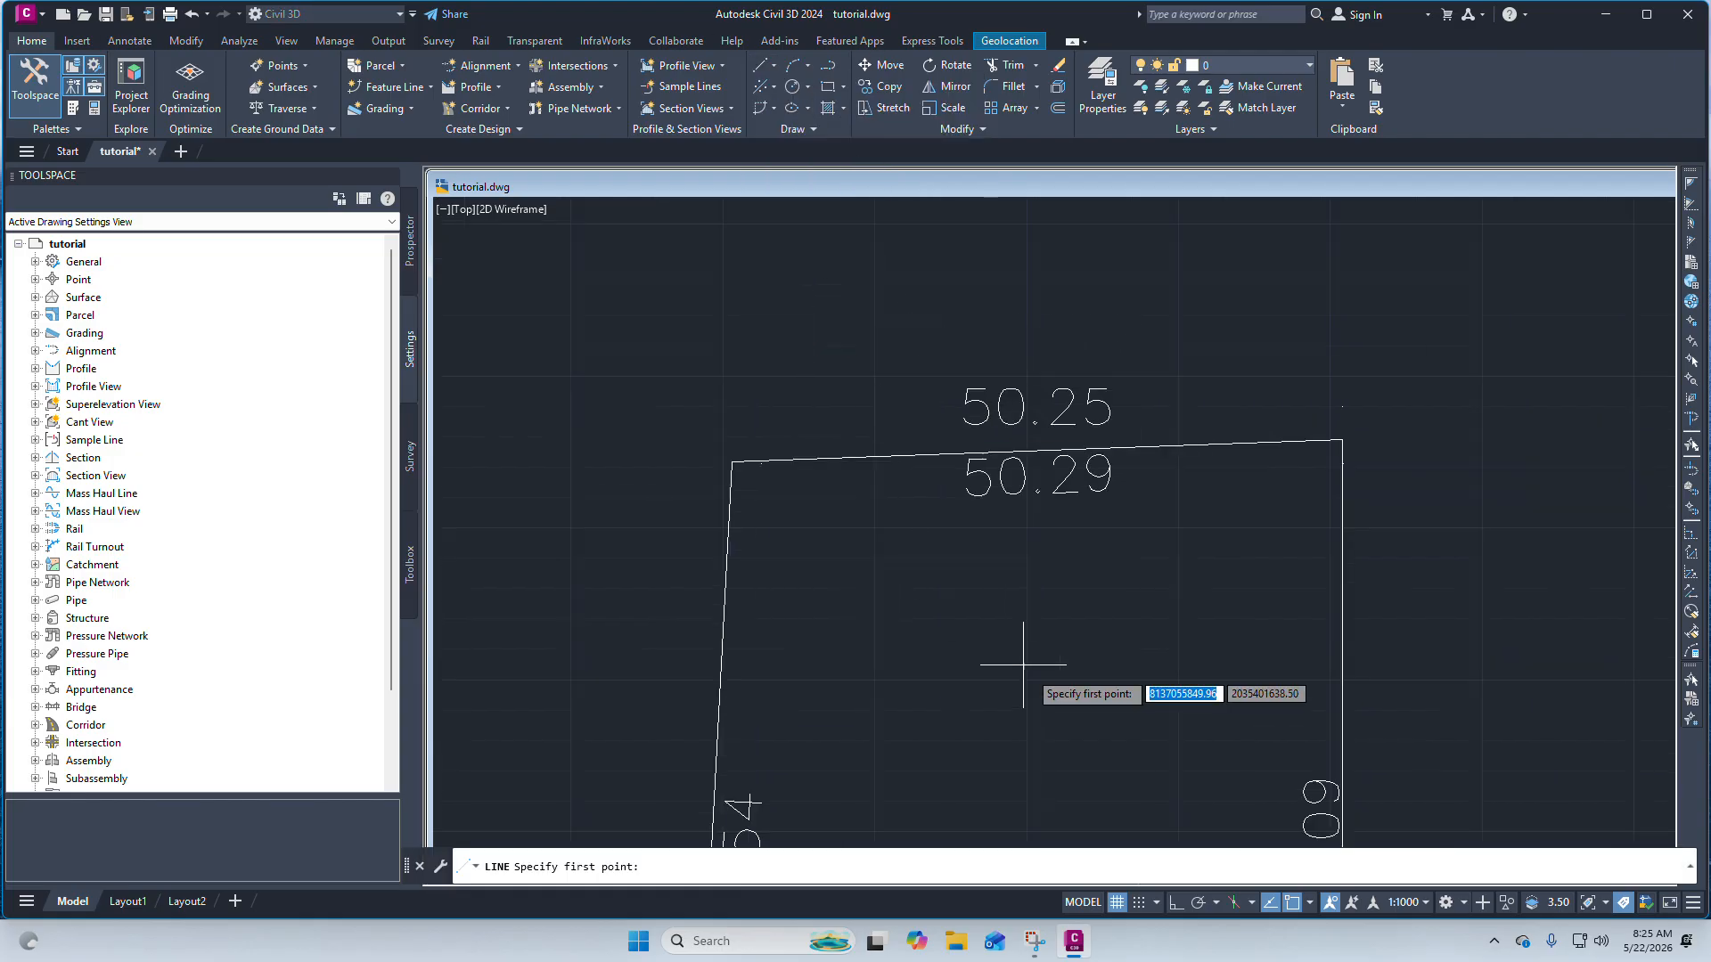
pyautogui.click(731, 462)
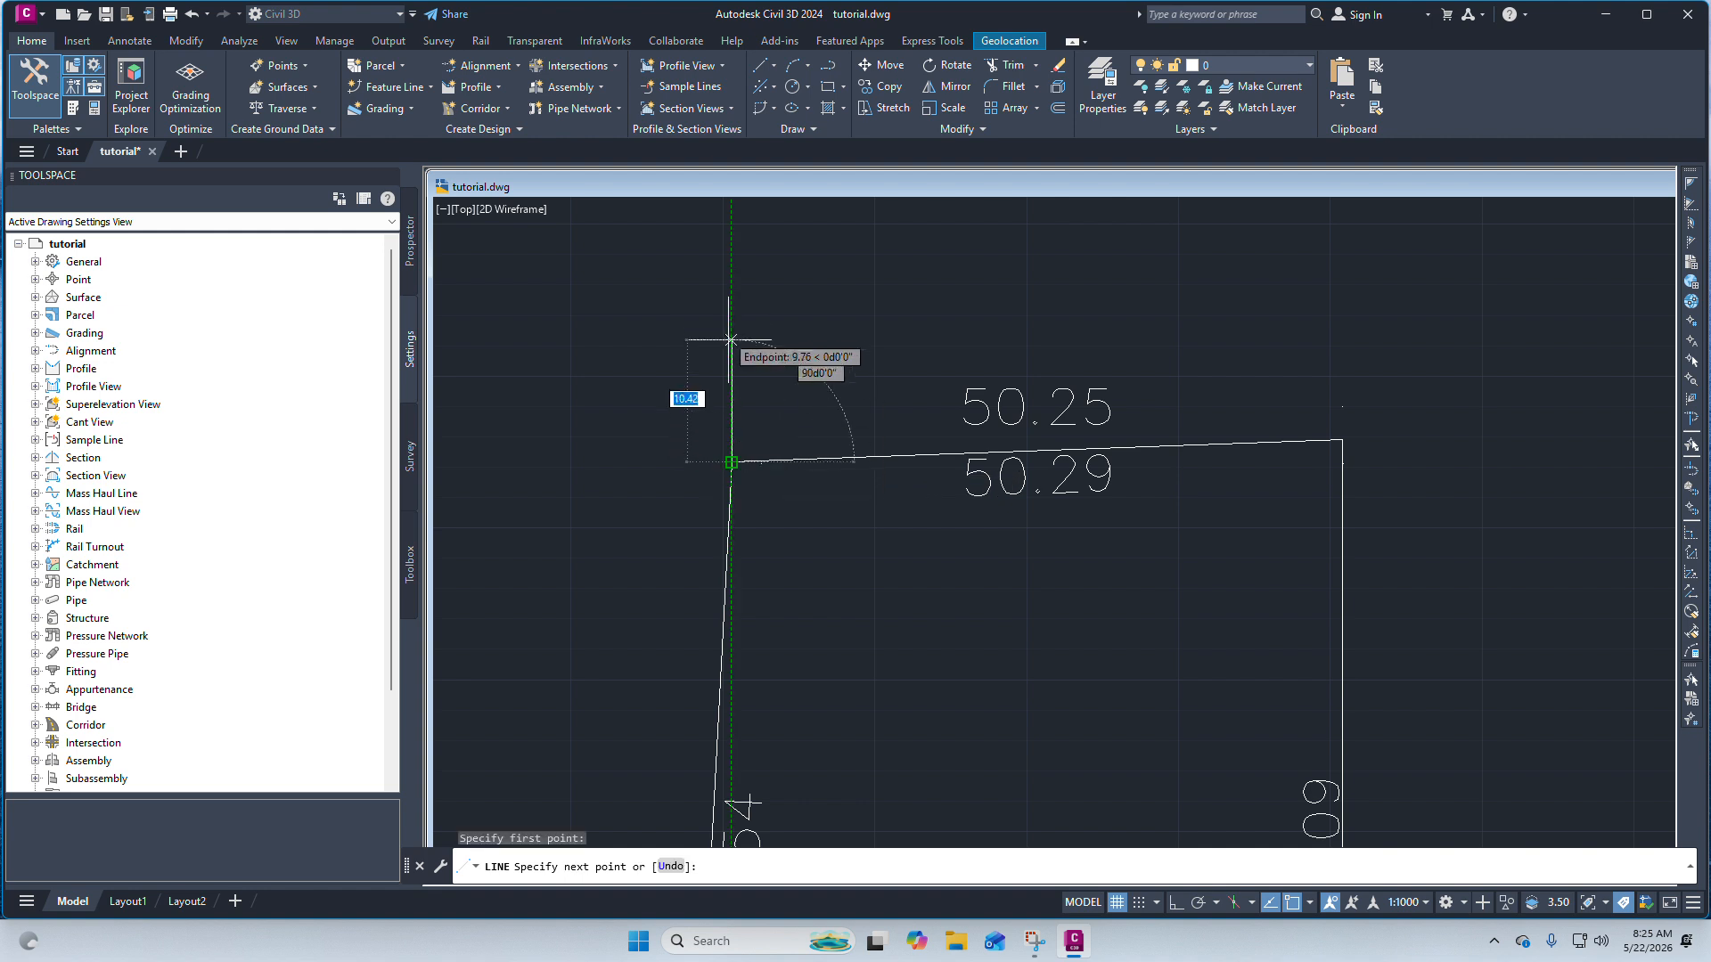
pyautogui.scroll(-3, 713, 375)
pyautogui.scroll(3, 719, 357)
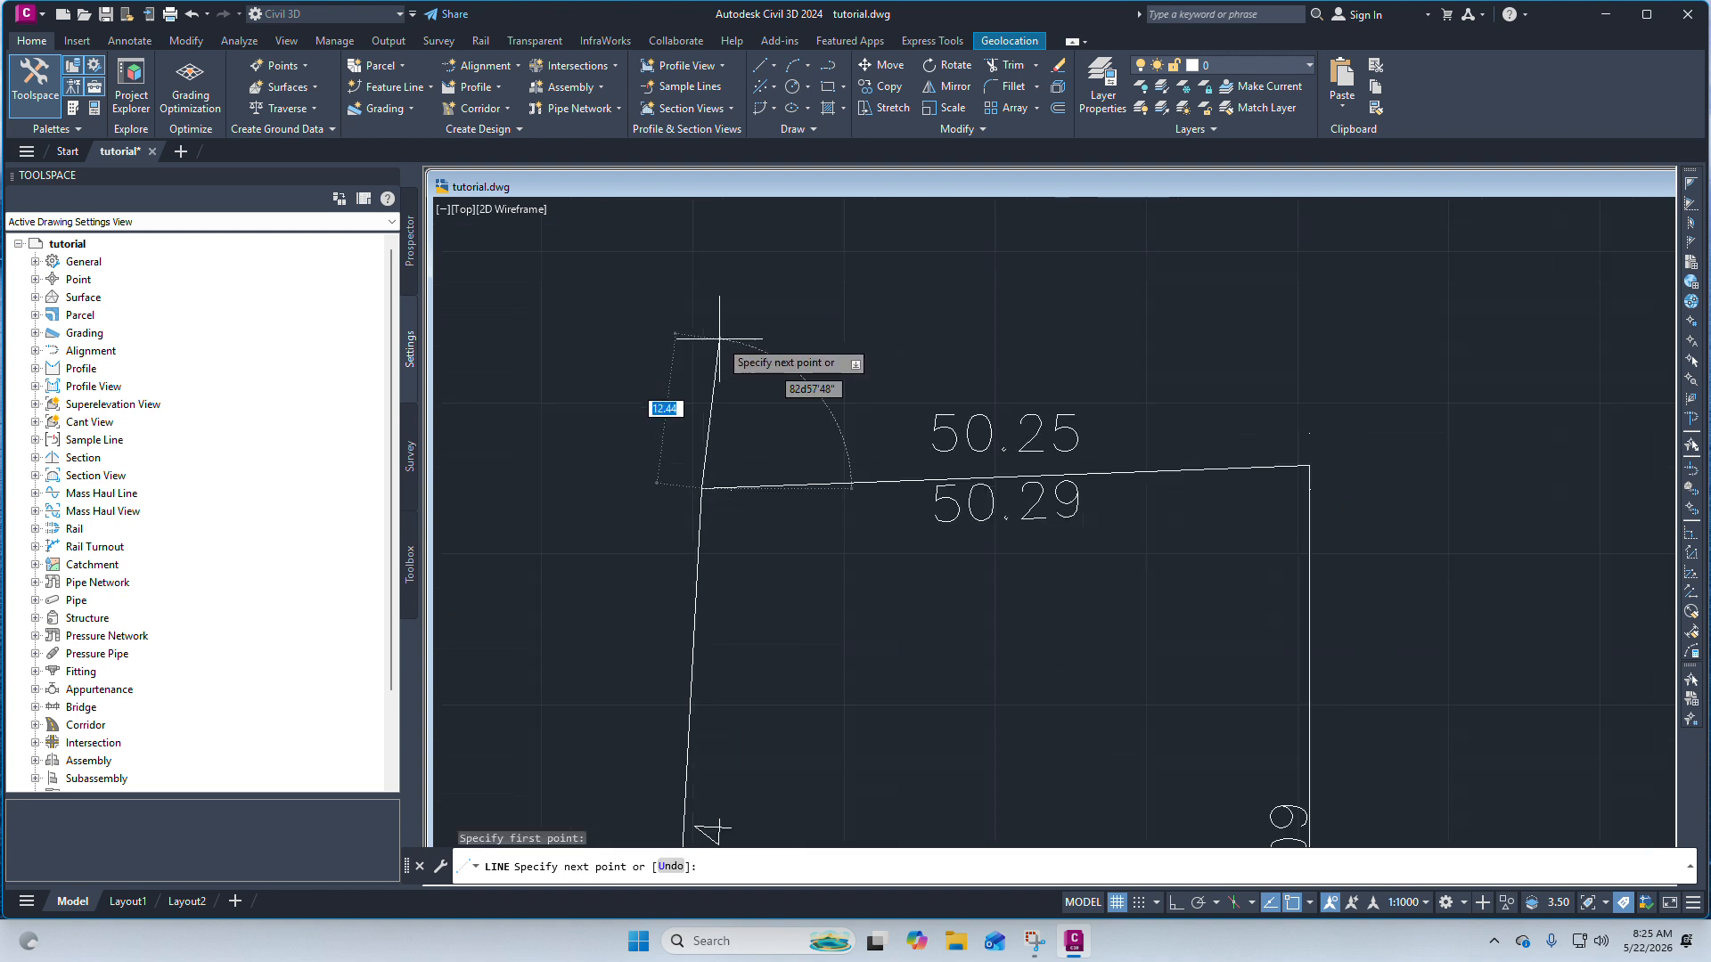
pyautogui.click(1176, 903)
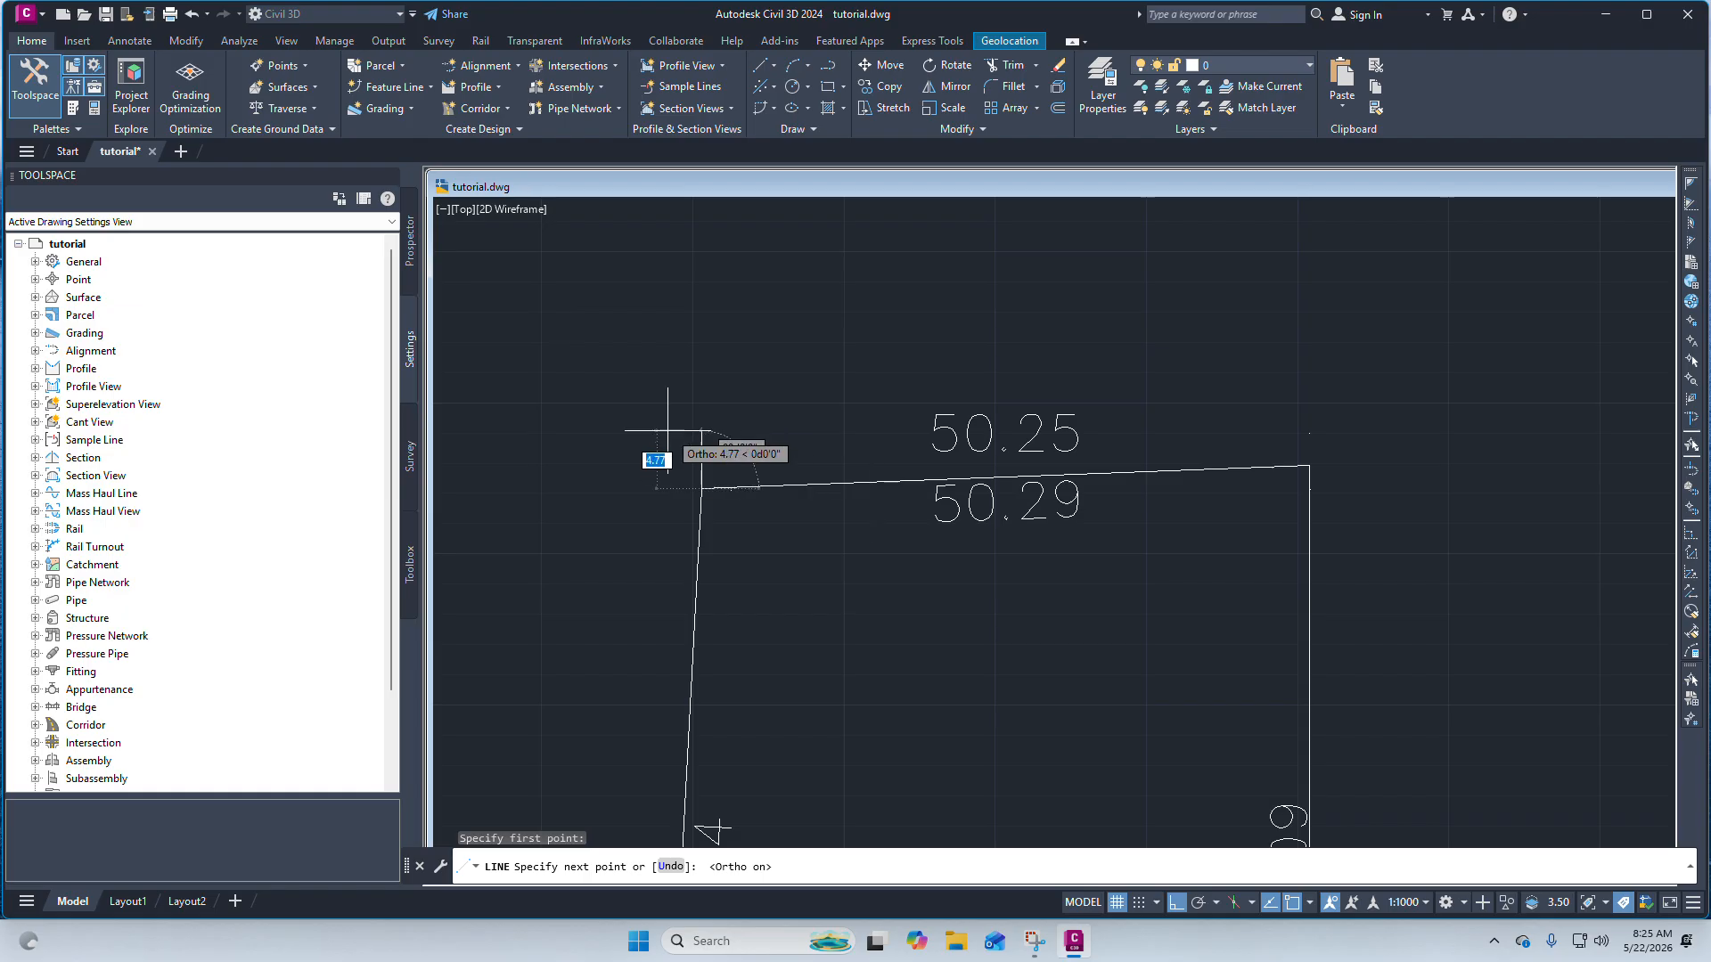
pyautogui.scroll(3, 686, 418)
pyautogui.rightClick(705, 388)
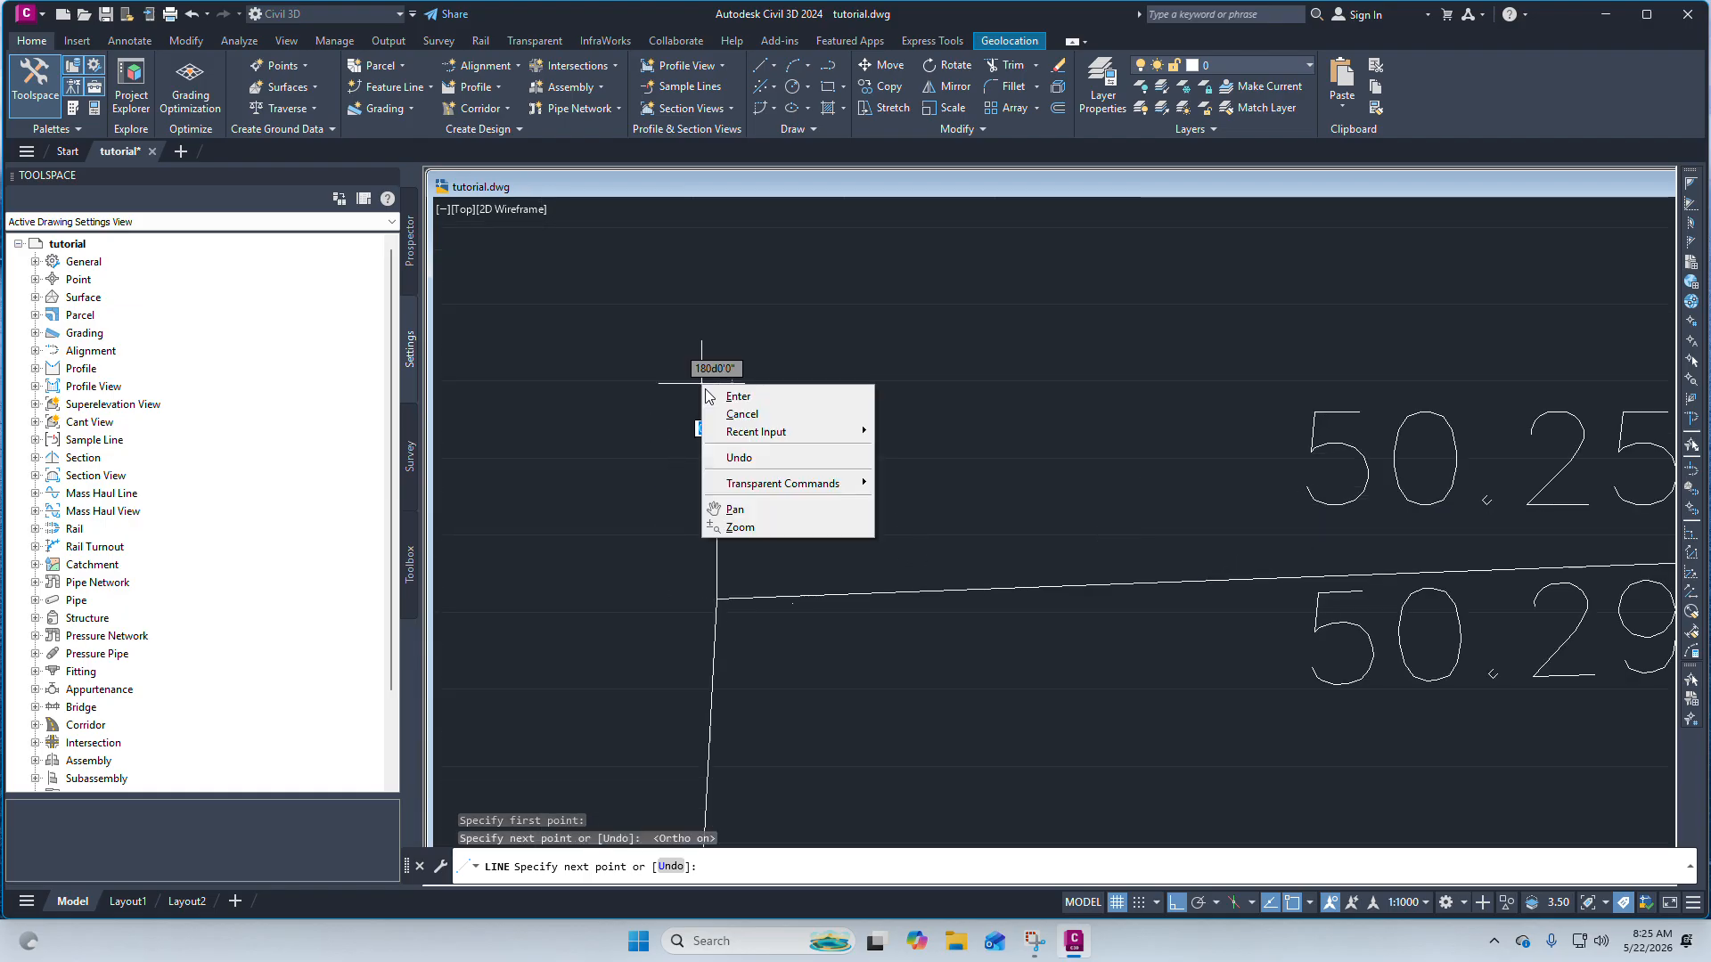
pyautogui.click(738, 397)
# Draw a short vertical line upward from the boundary's top-right corner.
pyautogui.scroll(-2, 760, 386)
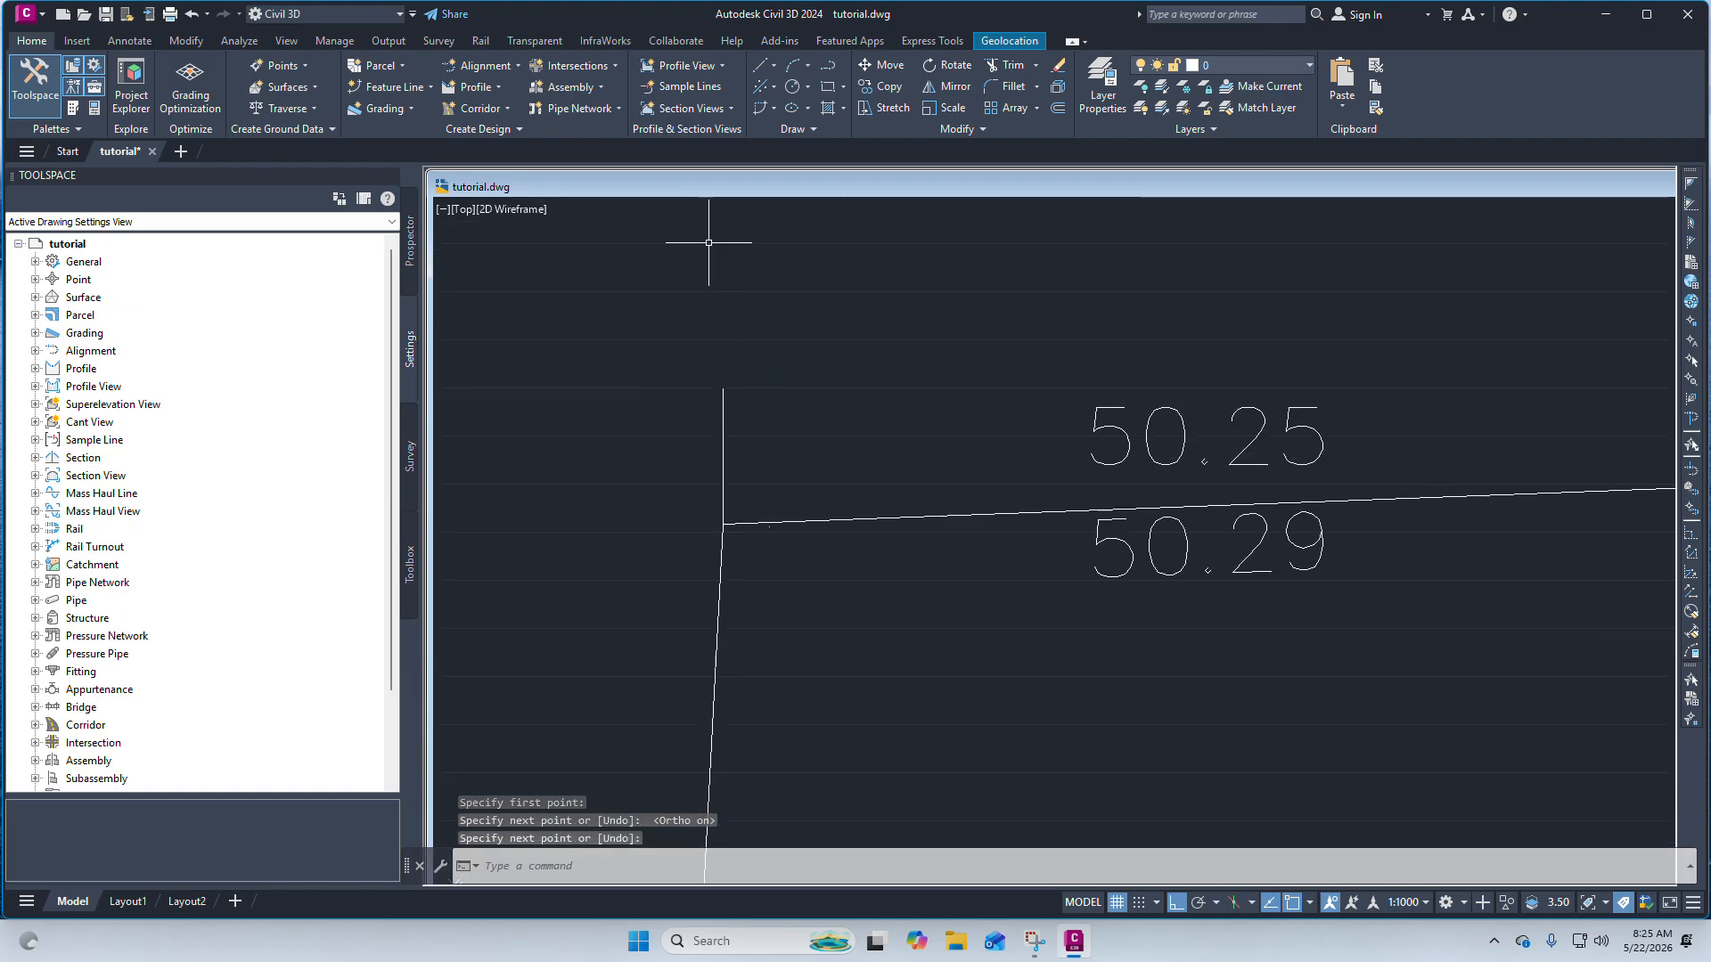
pyautogui.click(773, 66)
pyautogui.click(815, 98)
pyautogui.scroll(-5, 914, 317)
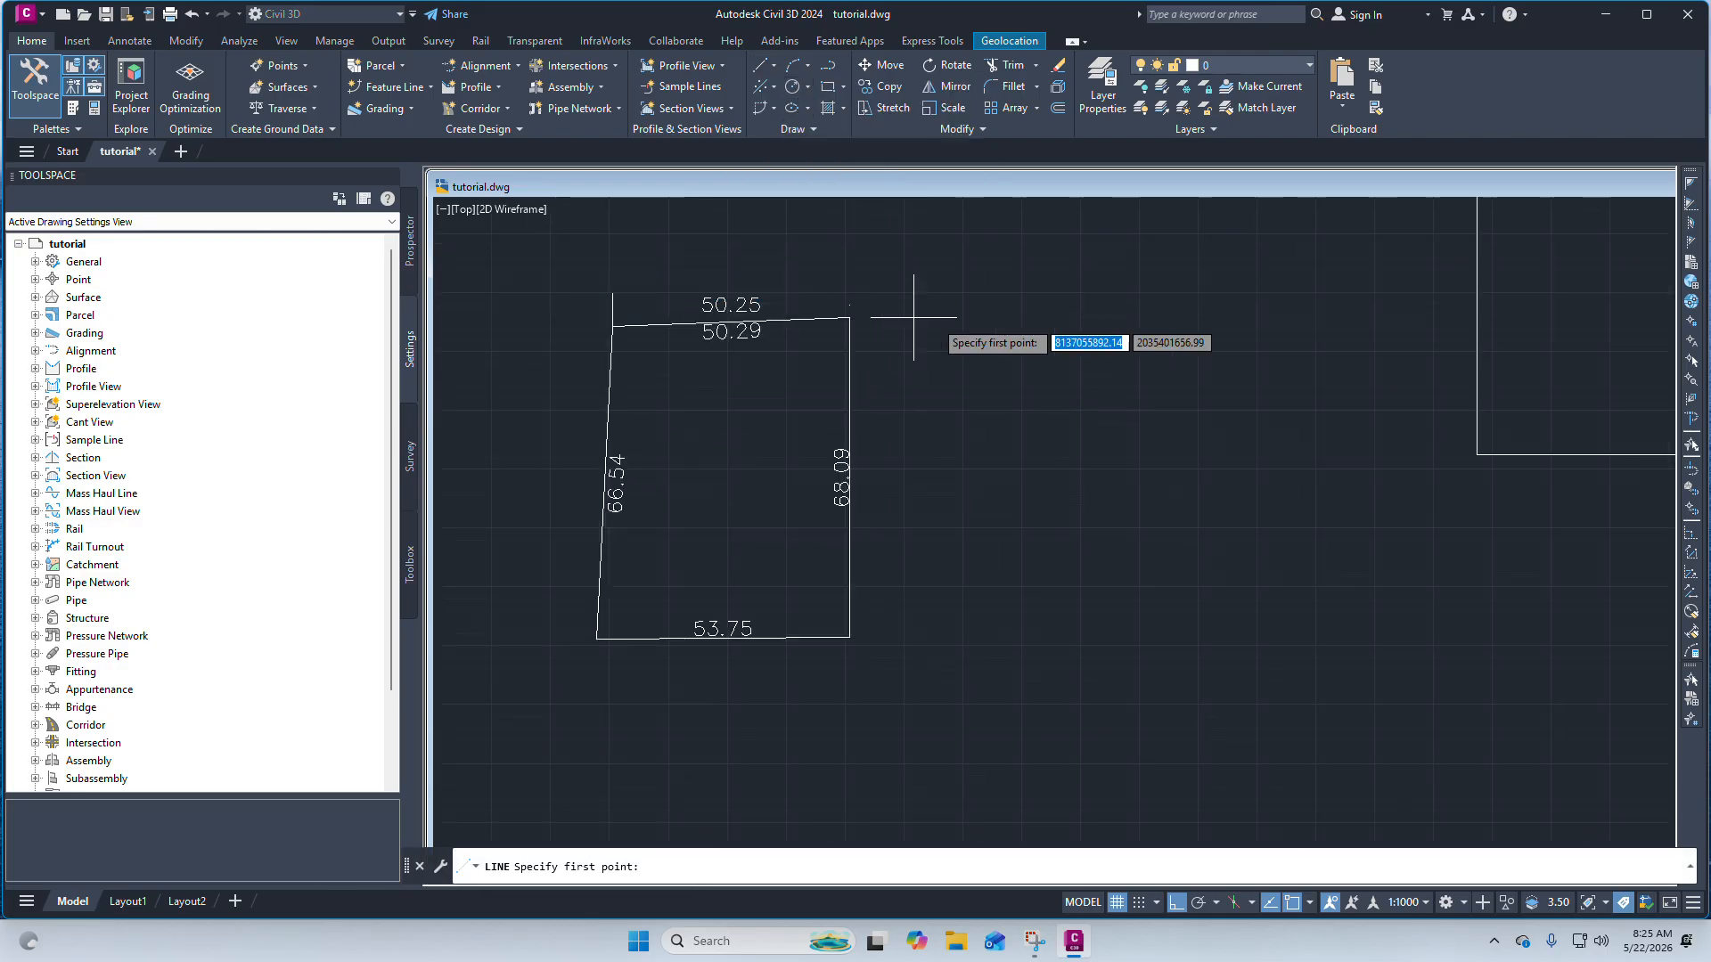
pyautogui.scroll(3, 909, 320)
pyautogui.click(886, 381)
pyautogui.scroll(3, 882, 343)
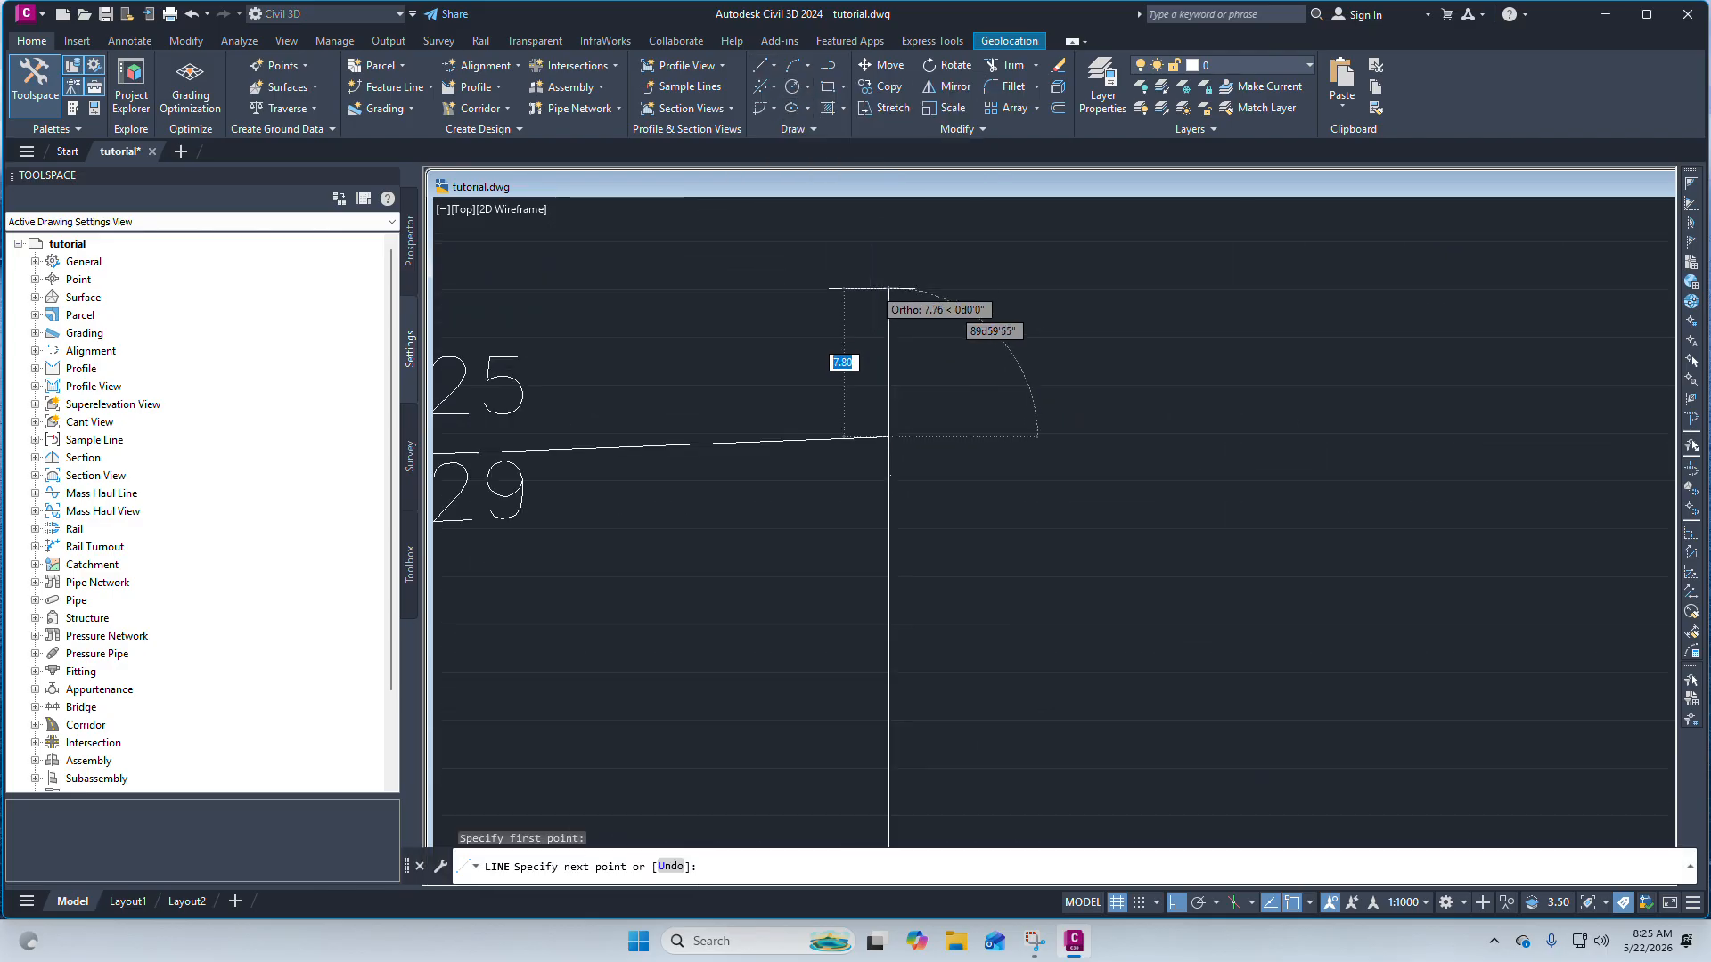
pyautogui.click(874, 283)
pyautogui.rightClick(878, 290)
pyautogui.click(907, 299)
pyautogui.scroll(-4, 1069, 343)
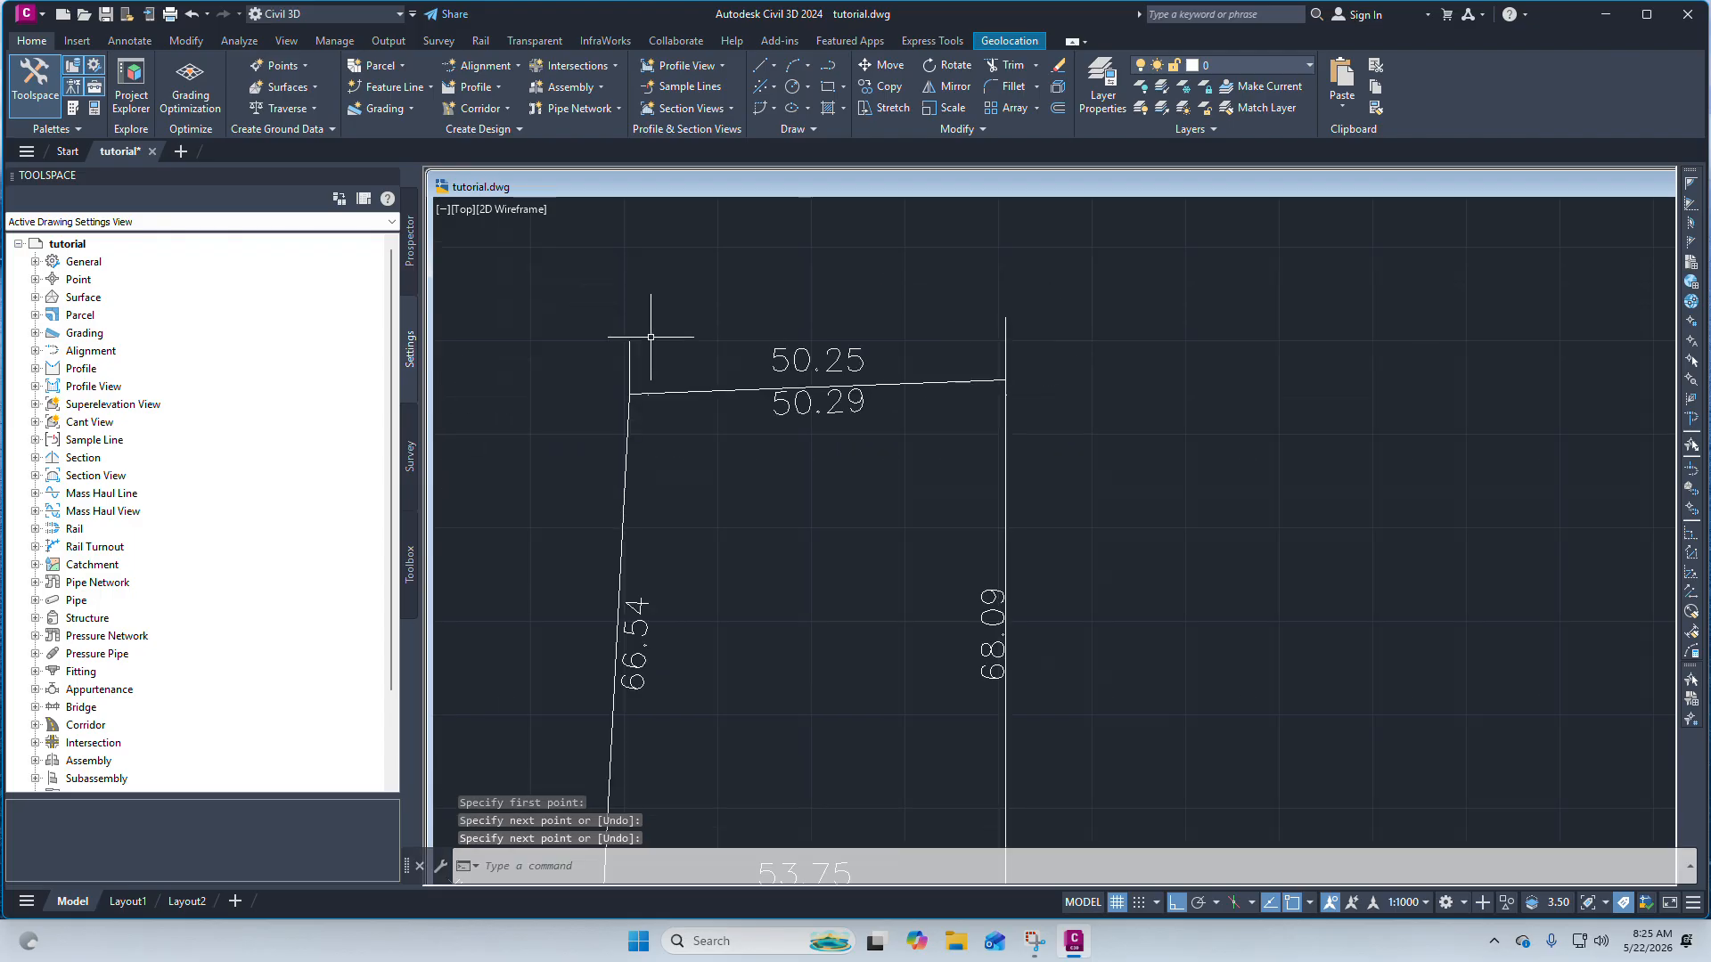
# Draw a horizontal line from the left vertical line across past the right vertical line, above the top edge.
pyautogui.scroll(2, 651, 337)
pyautogui.click(772, 66)
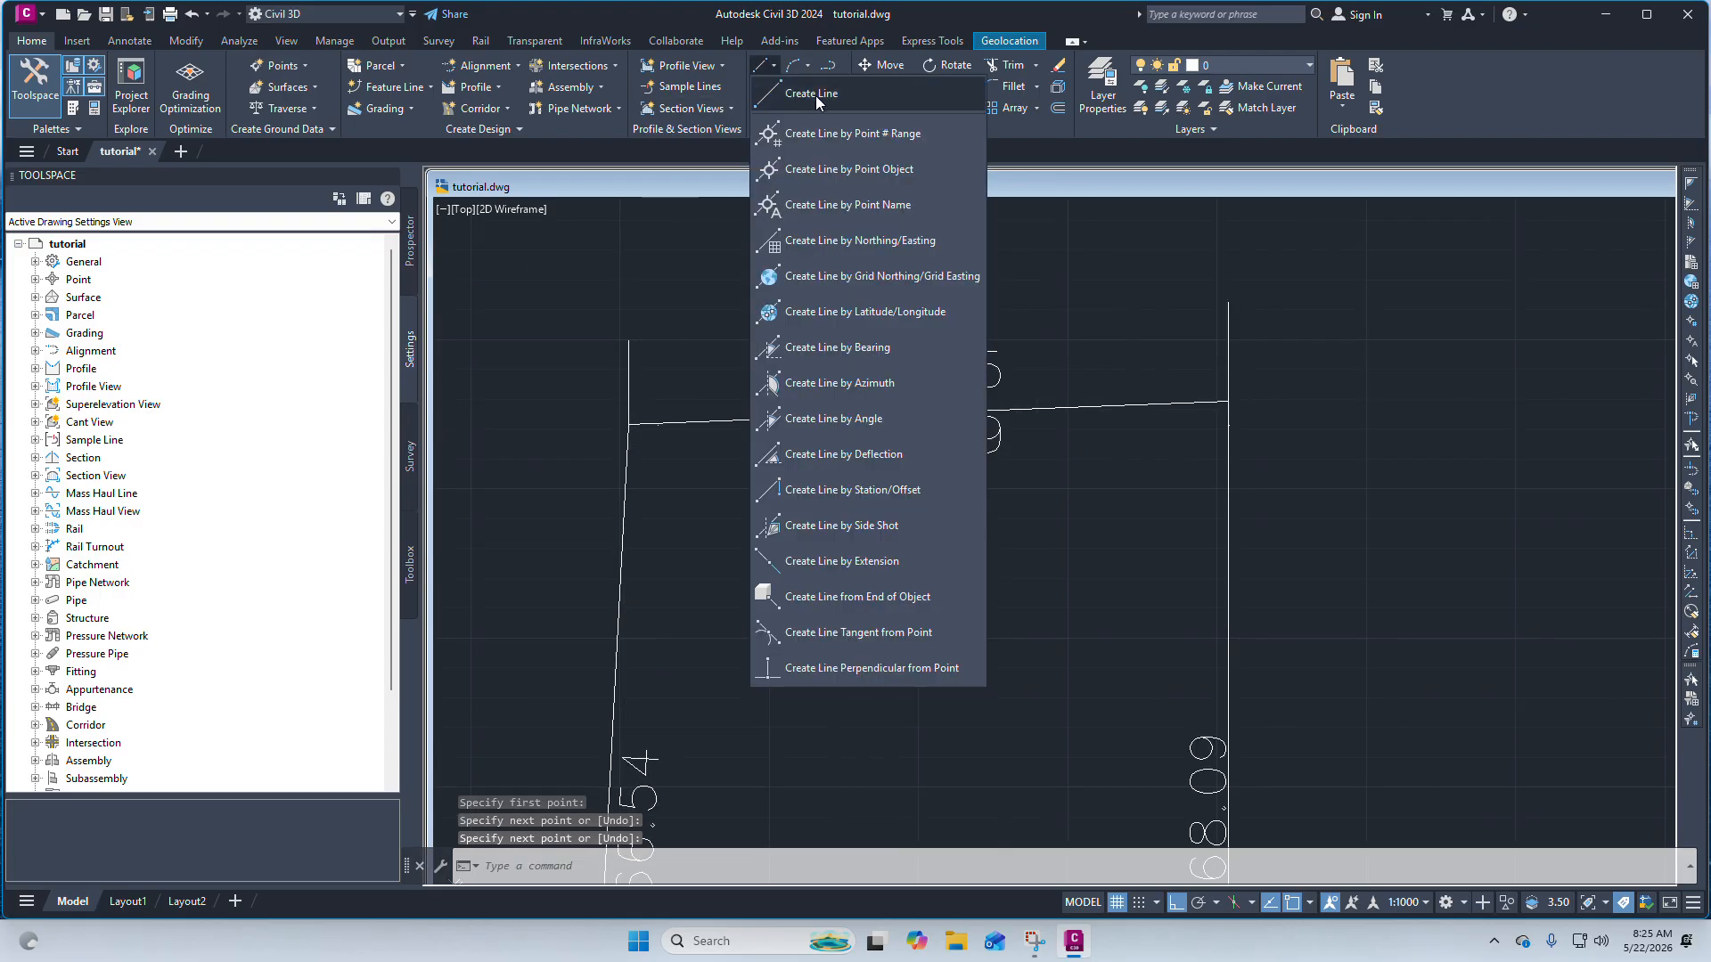
pyautogui.click(815, 95)
pyautogui.click(628, 358)
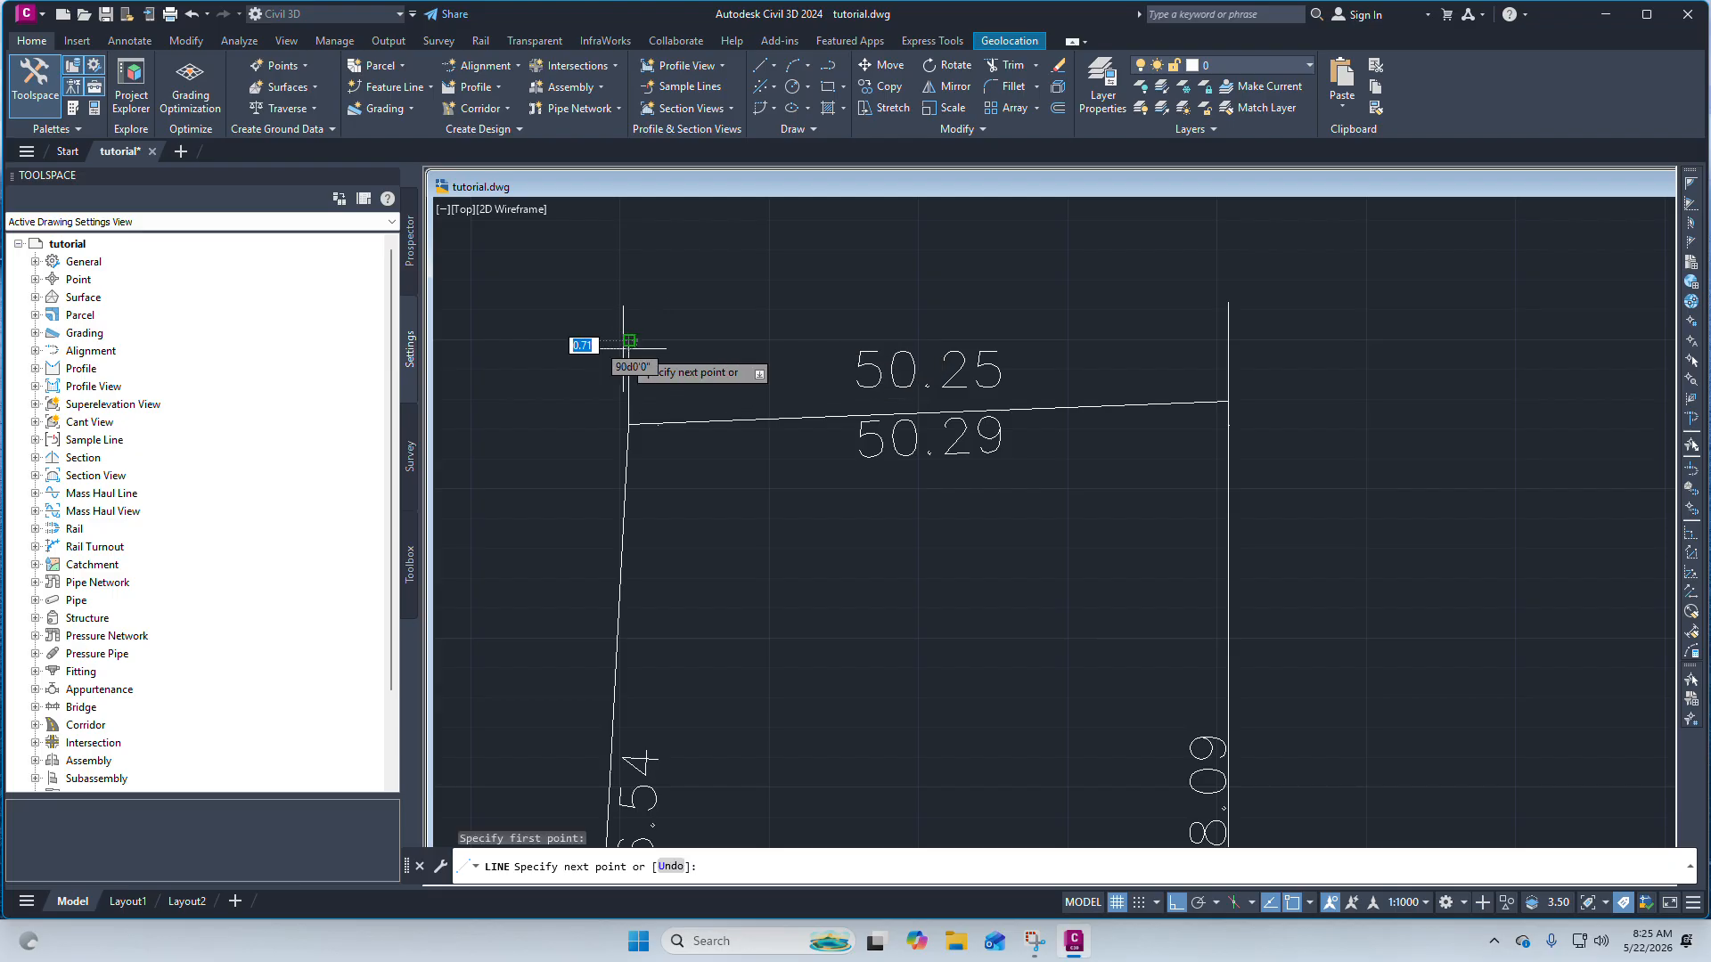
pyautogui.click(1353, 326)
pyautogui.rightClick(1349, 326)
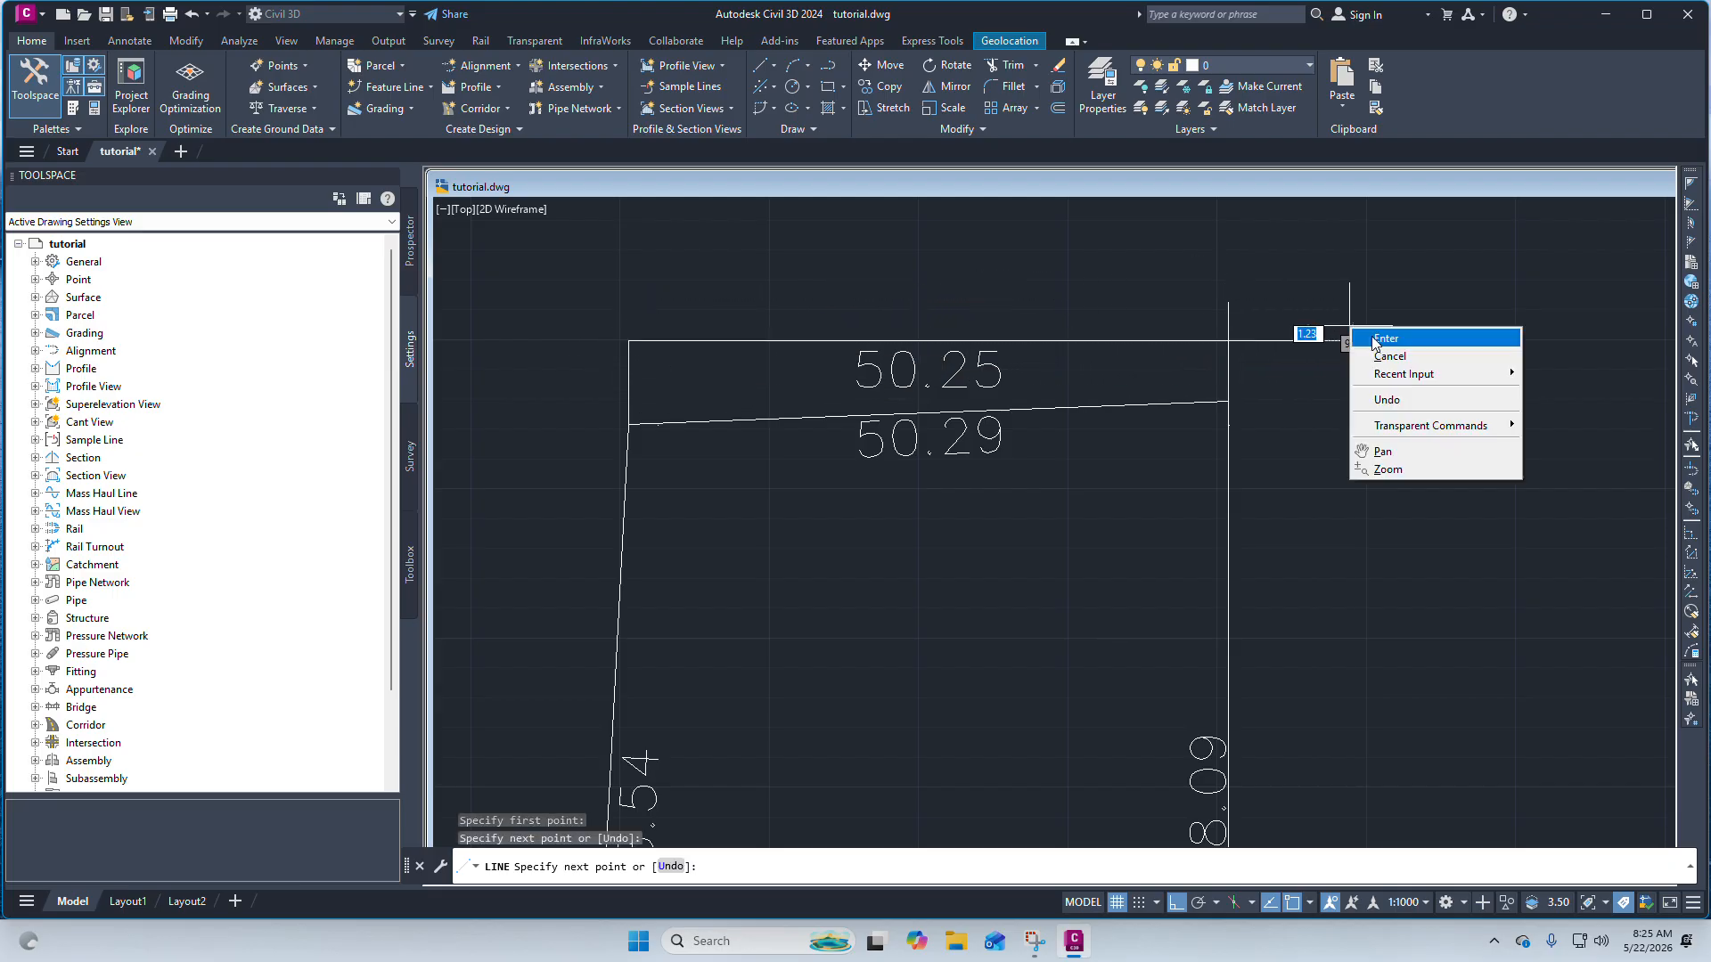
pyautogui.click(1375, 339)
pyautogui.click(1270, 341)
# Close the Toolspace palette to enlarge the drawing area.
pyautogui.scroll(5, 1173, 341)
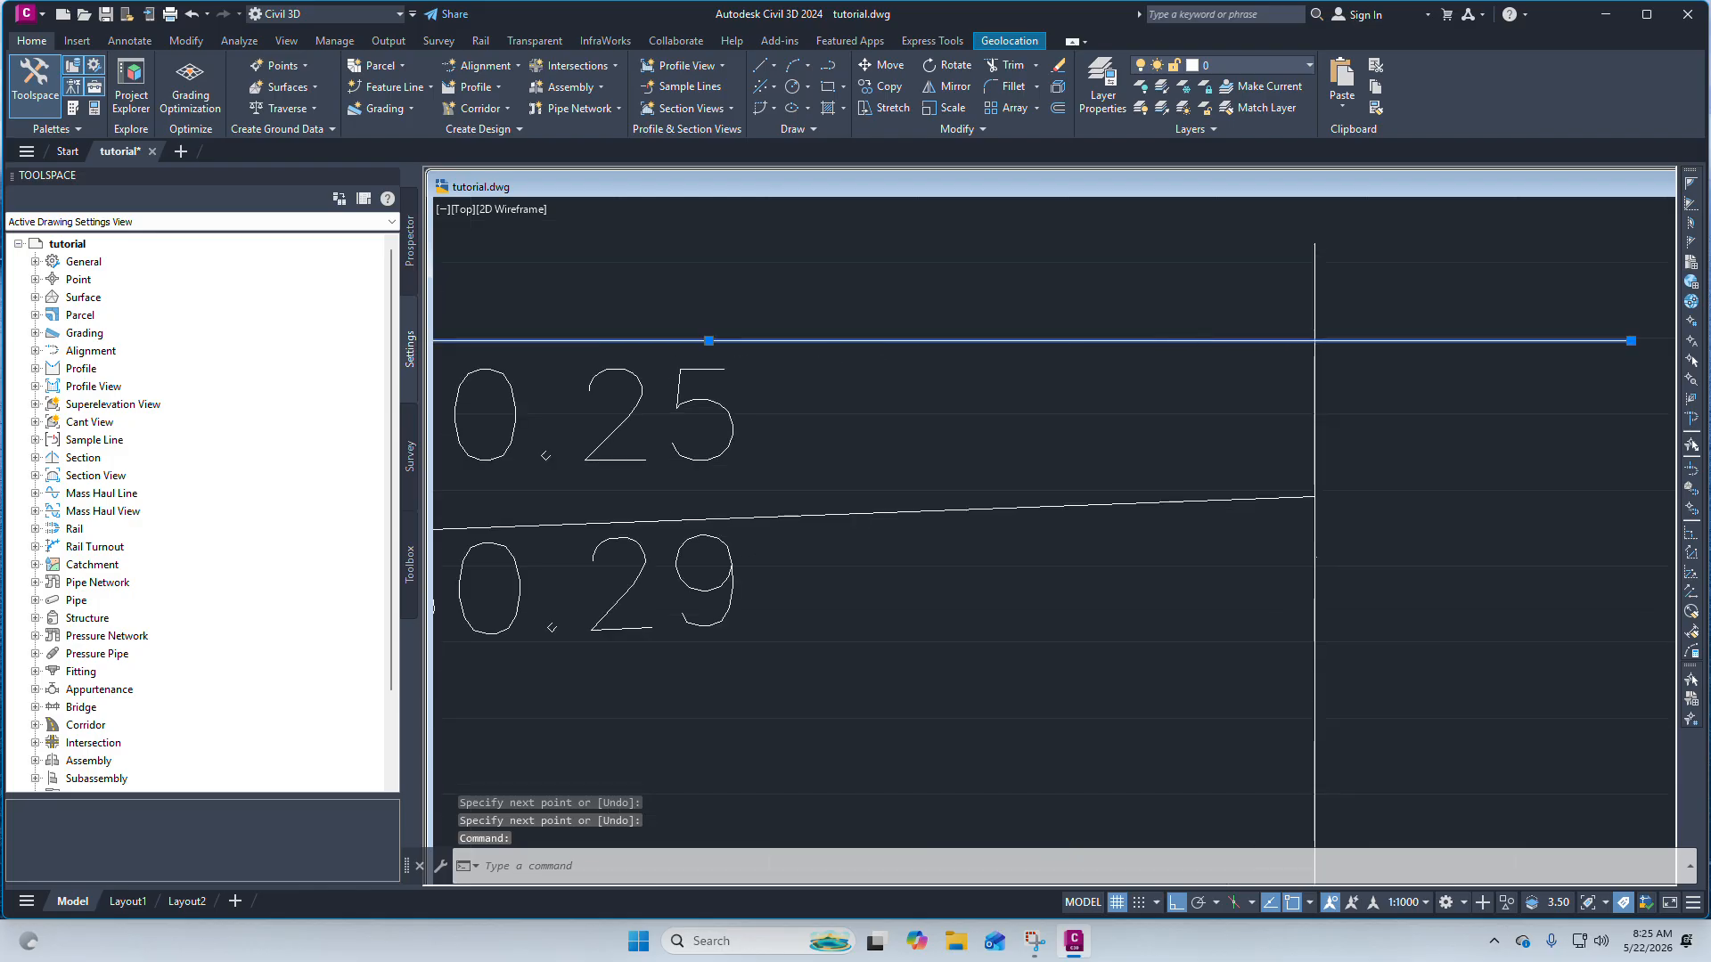
pyautogui.scroll(-5, 1232, 355)
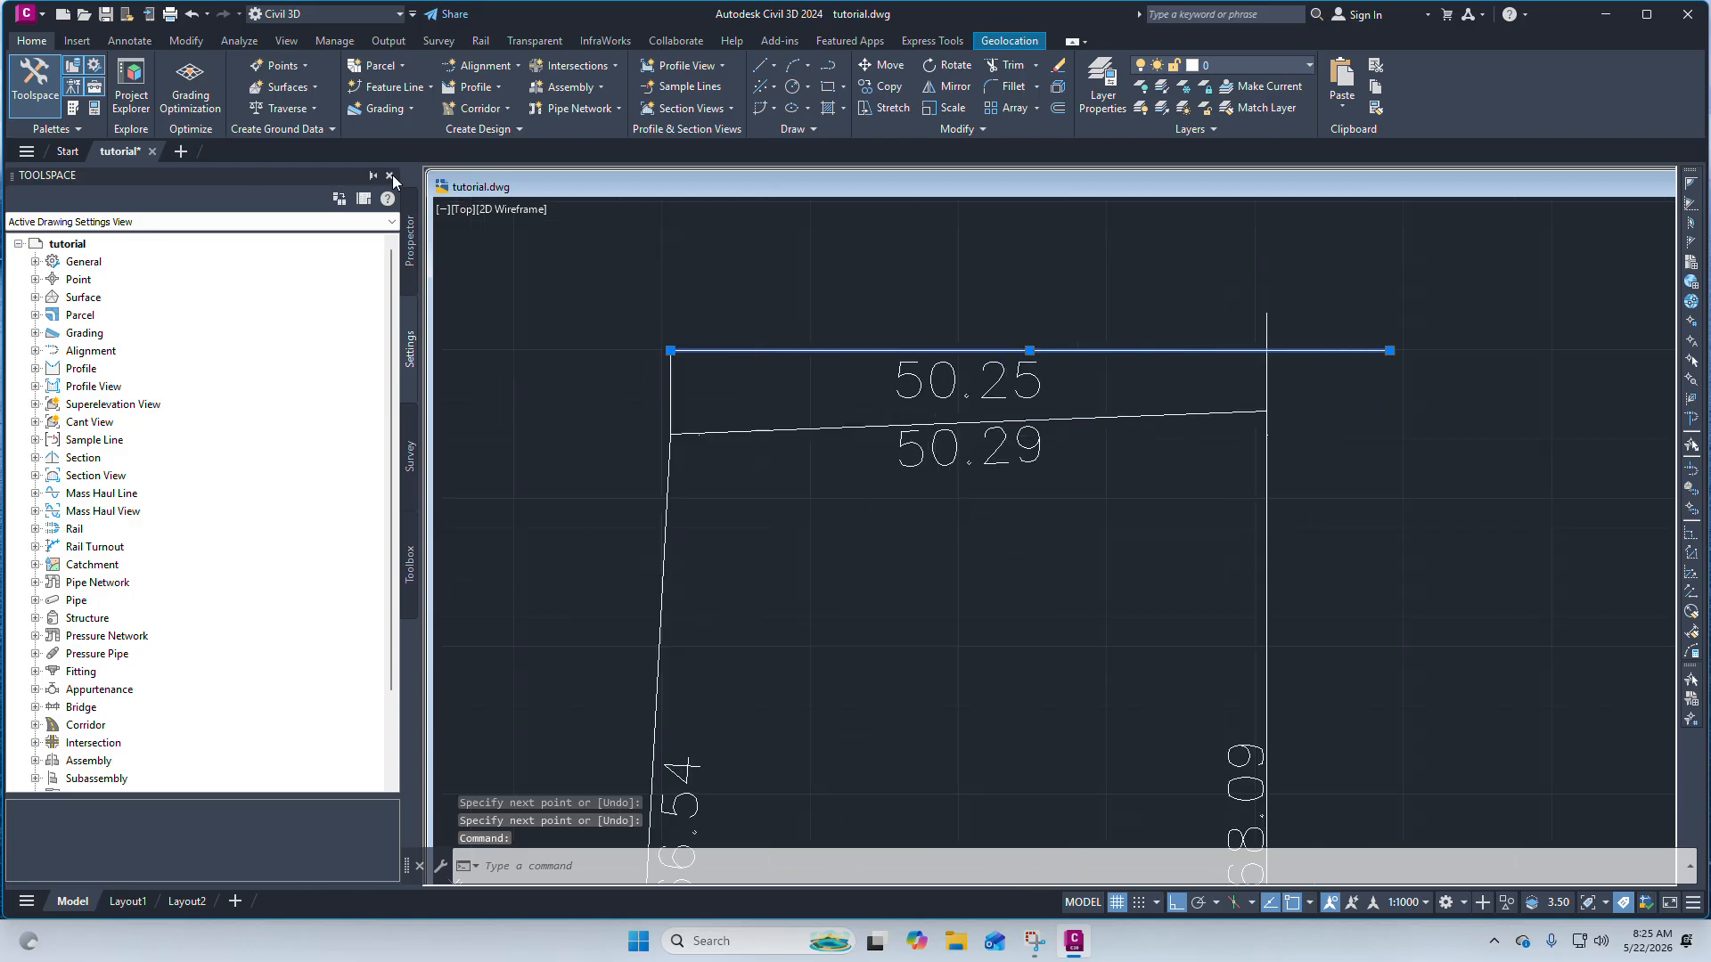
pyautogui.click(392, 178)
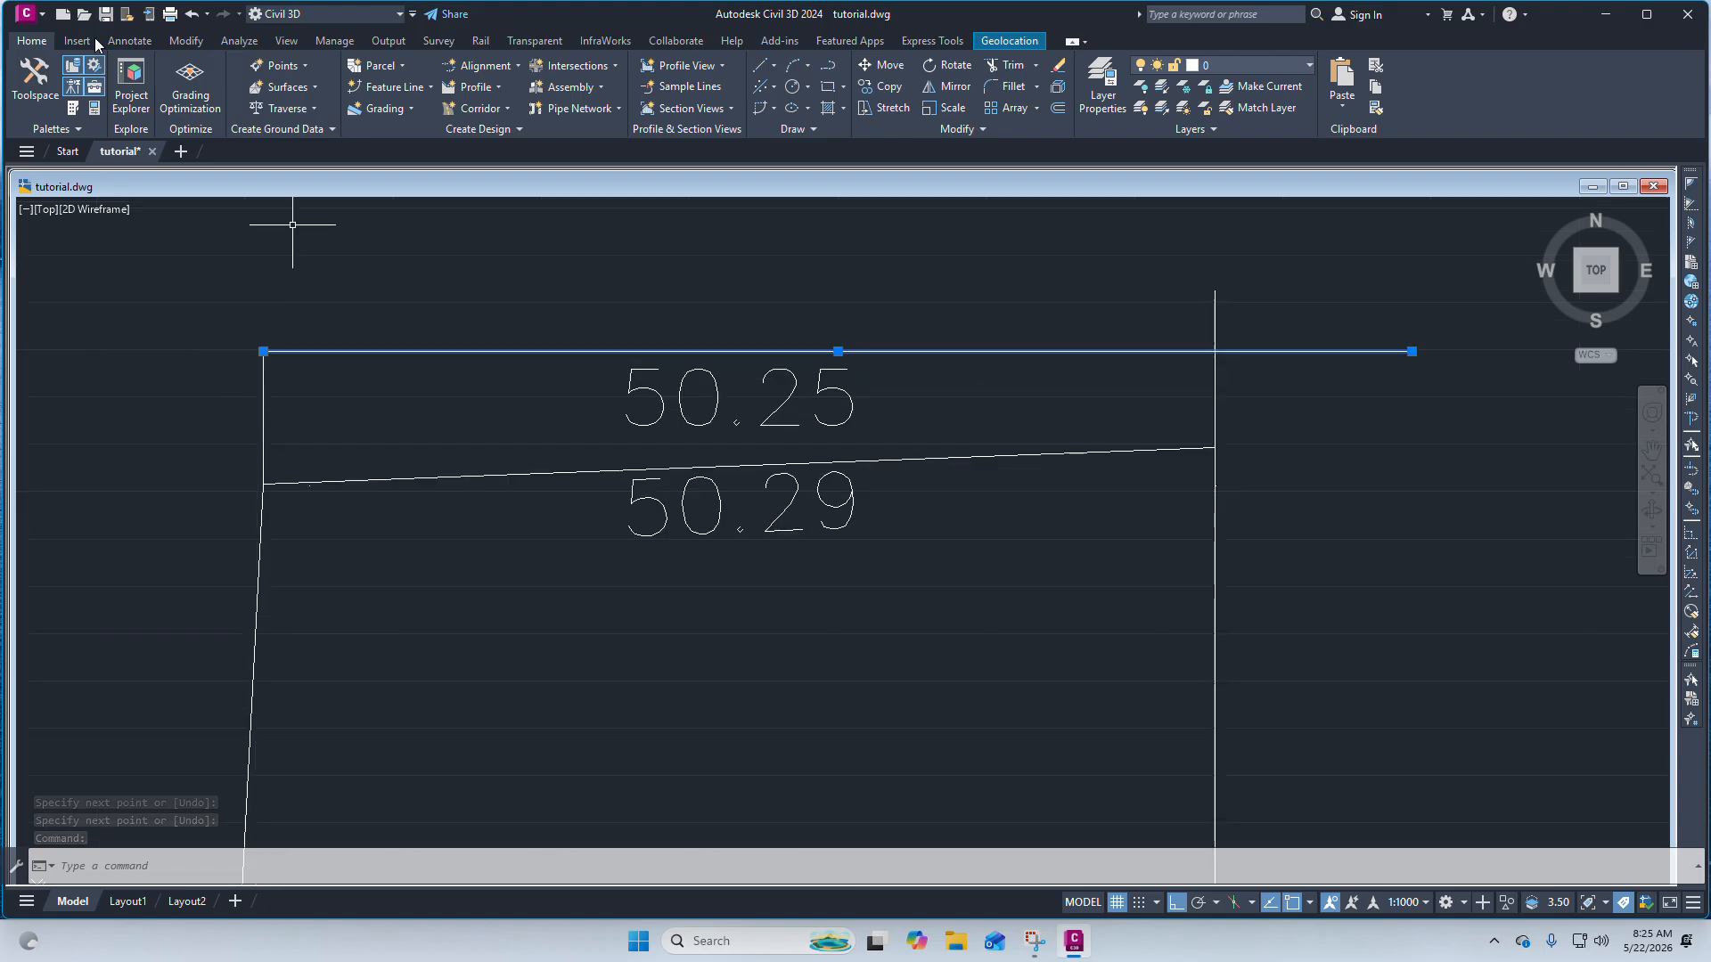
# Add a linear dimension along the horizontal line between the two vertical lines, placed just above it.
pyautogui.click(130, 41)
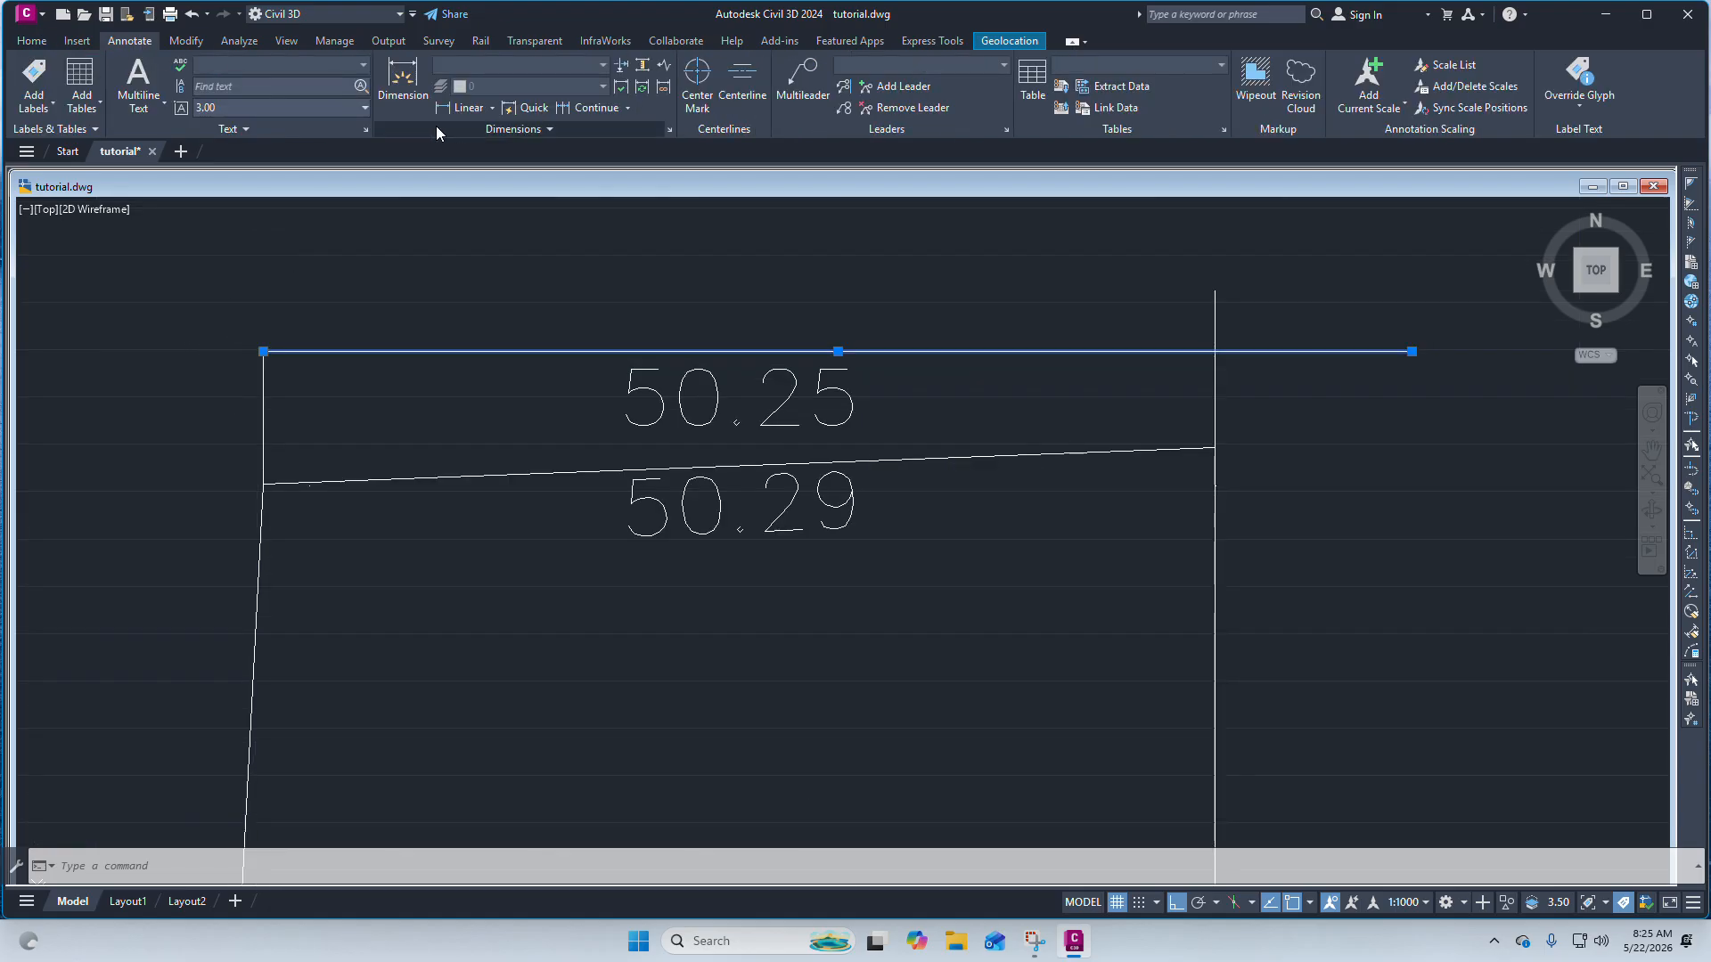
pyautogui.click(493, 108)
pyautogui.click(485, 142)
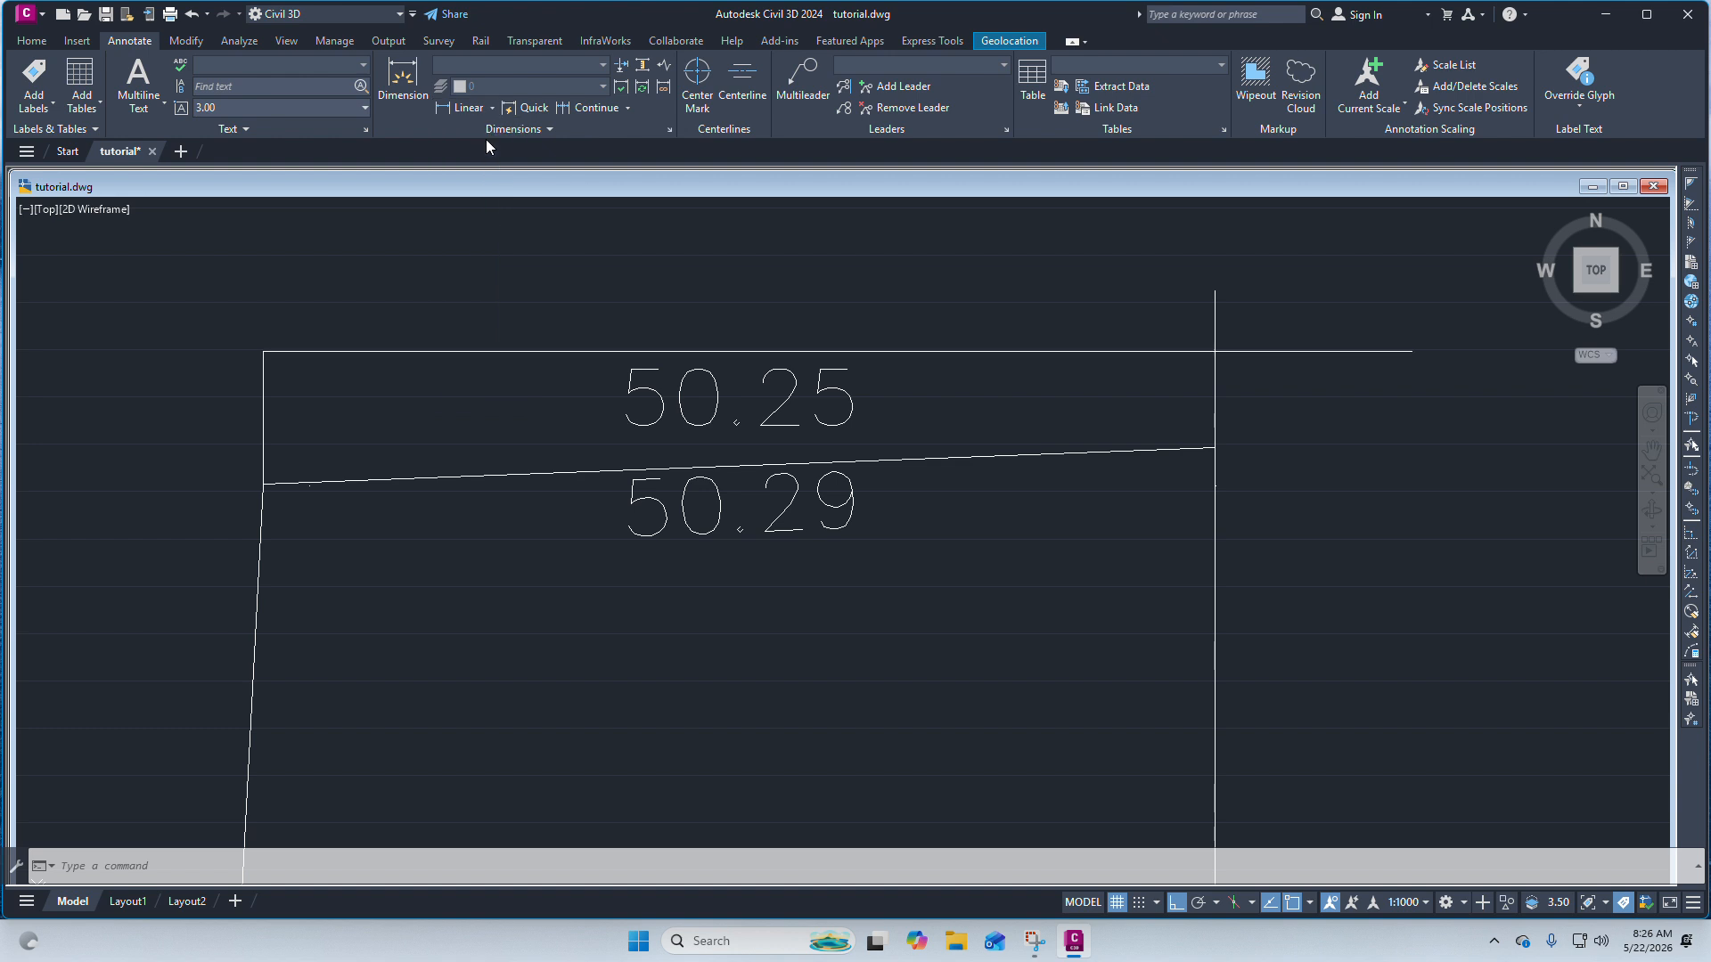
pyautogui.click(263, 353)
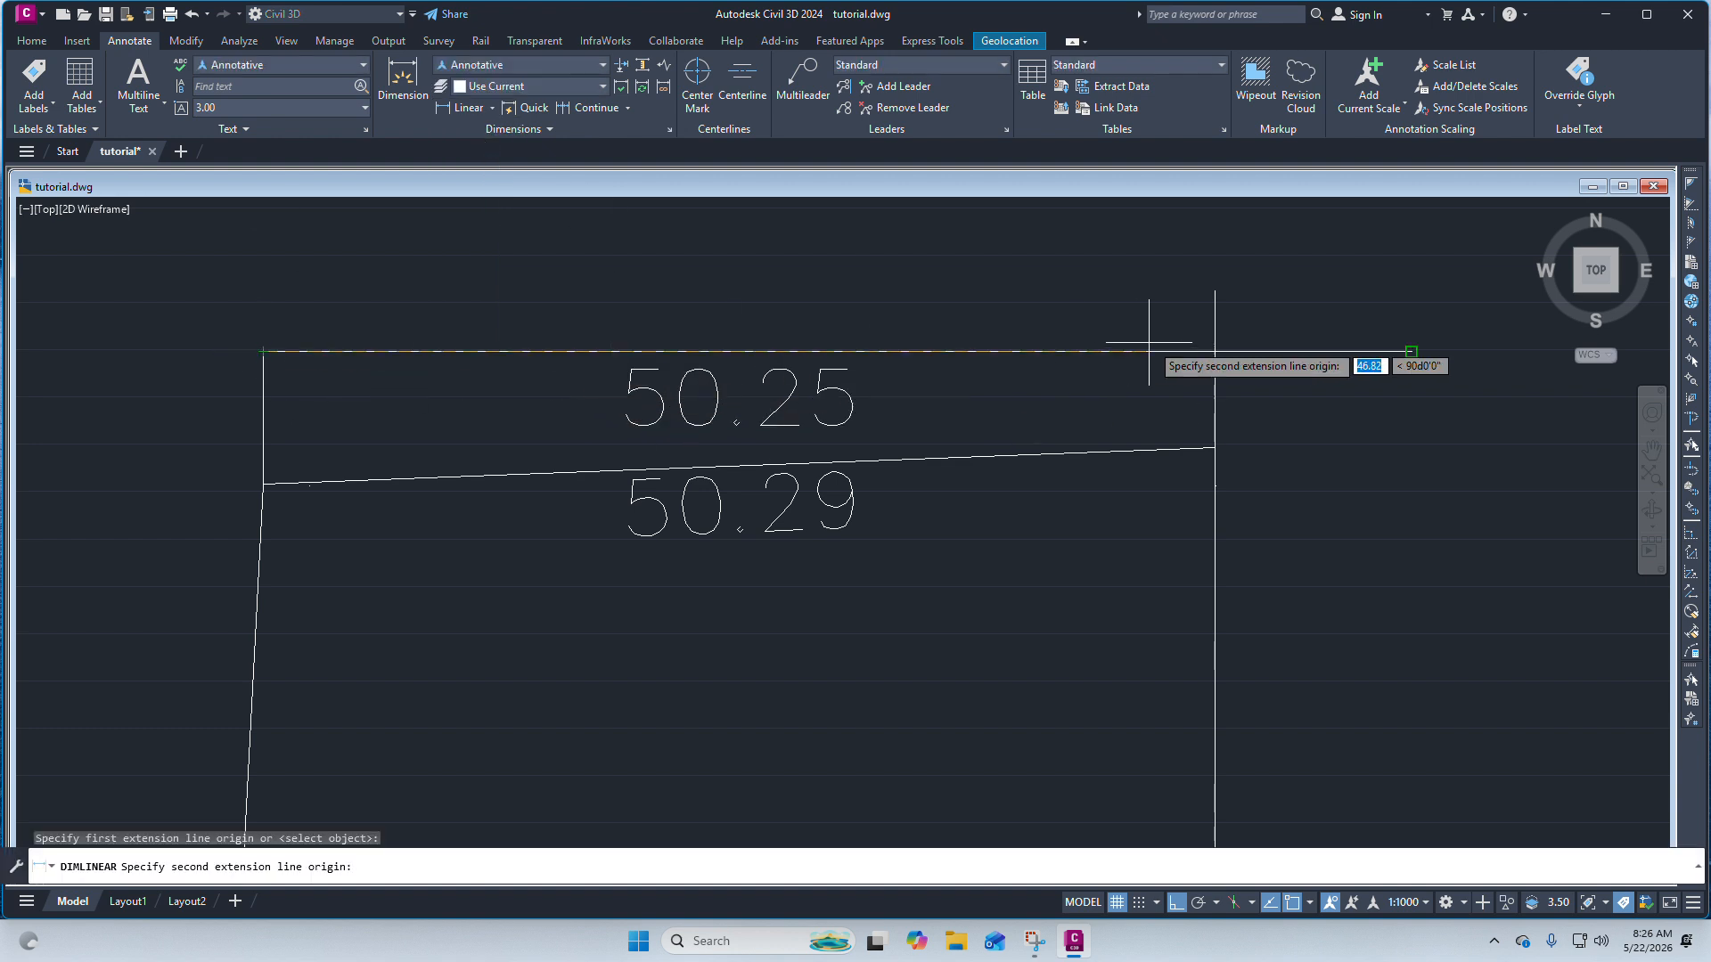
pyautogui.click(1215, 352)
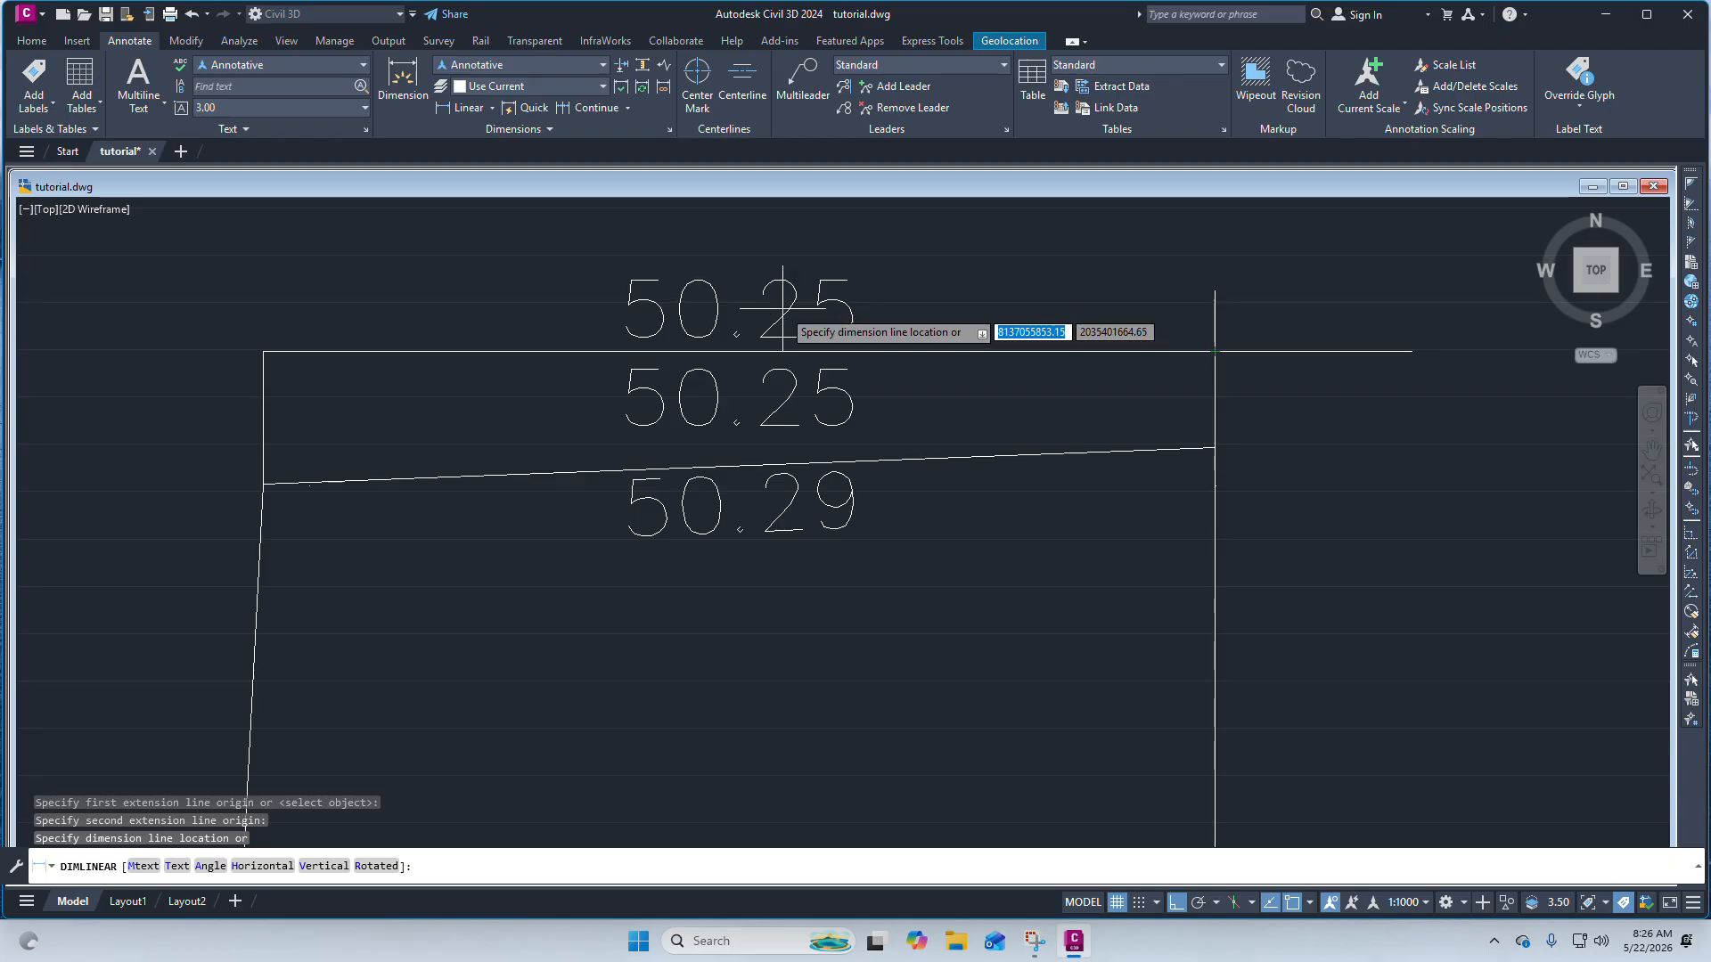
pyautogui.click(843, 338)
pyautogui.scroll(-2, 843, 338)
pyautogui.scroll(4, 806, 319)
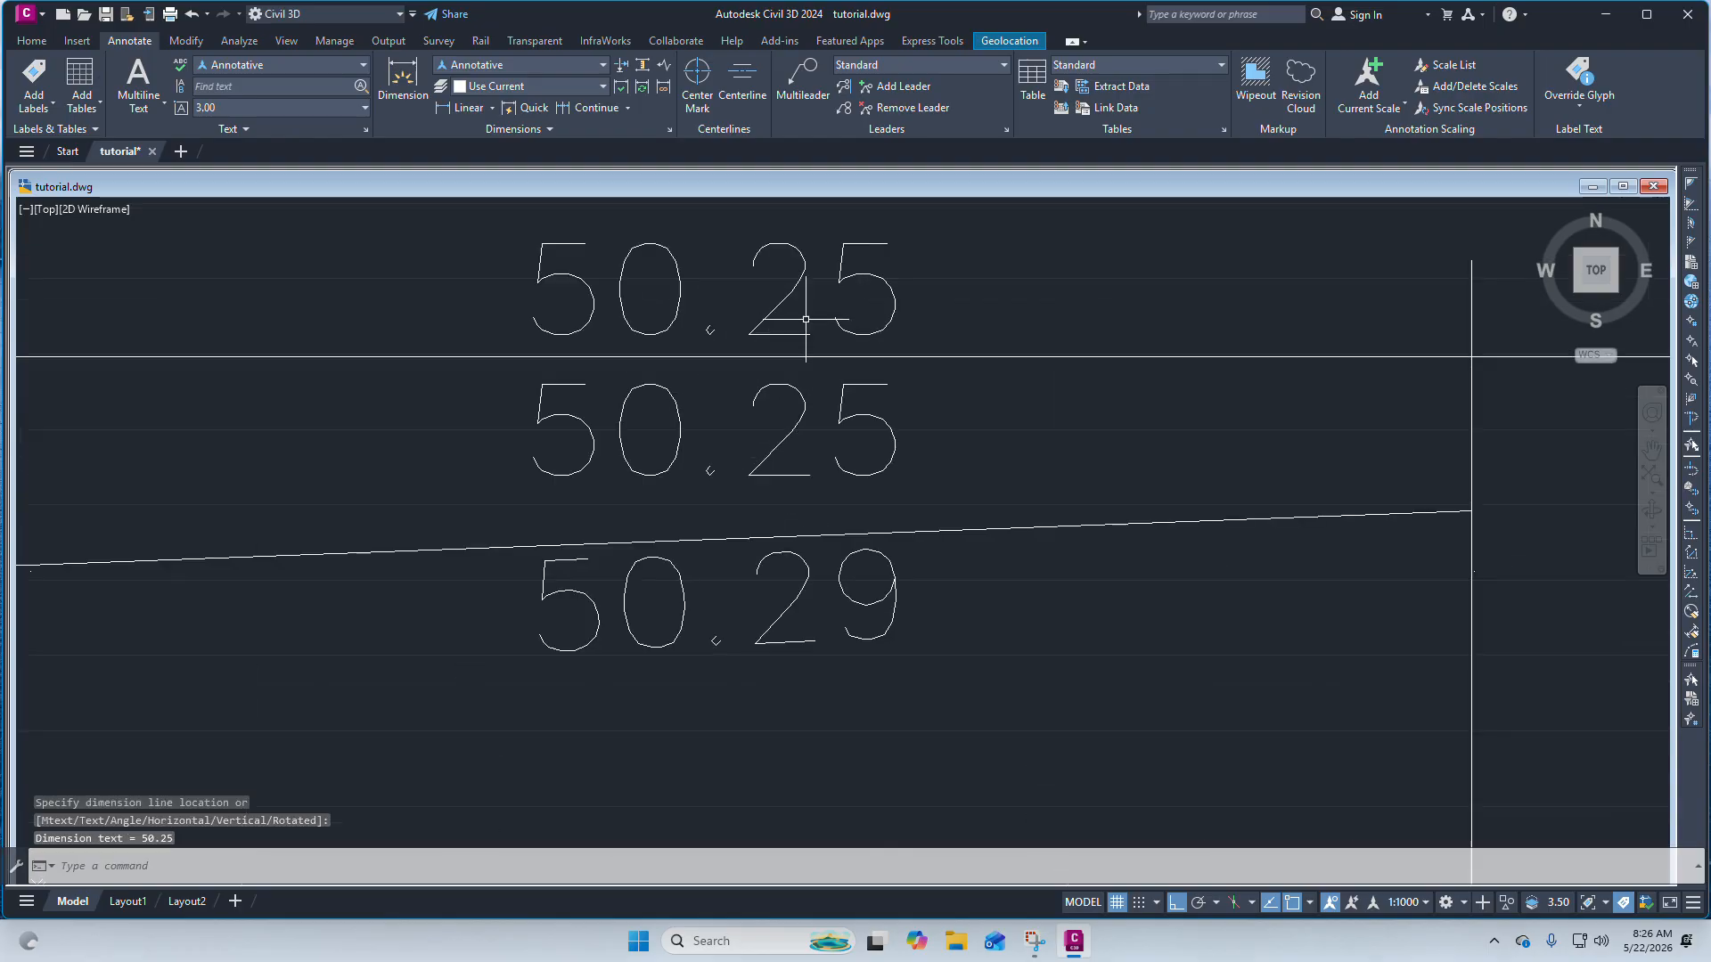
pyautogui.scroll(-4, 952, 348)
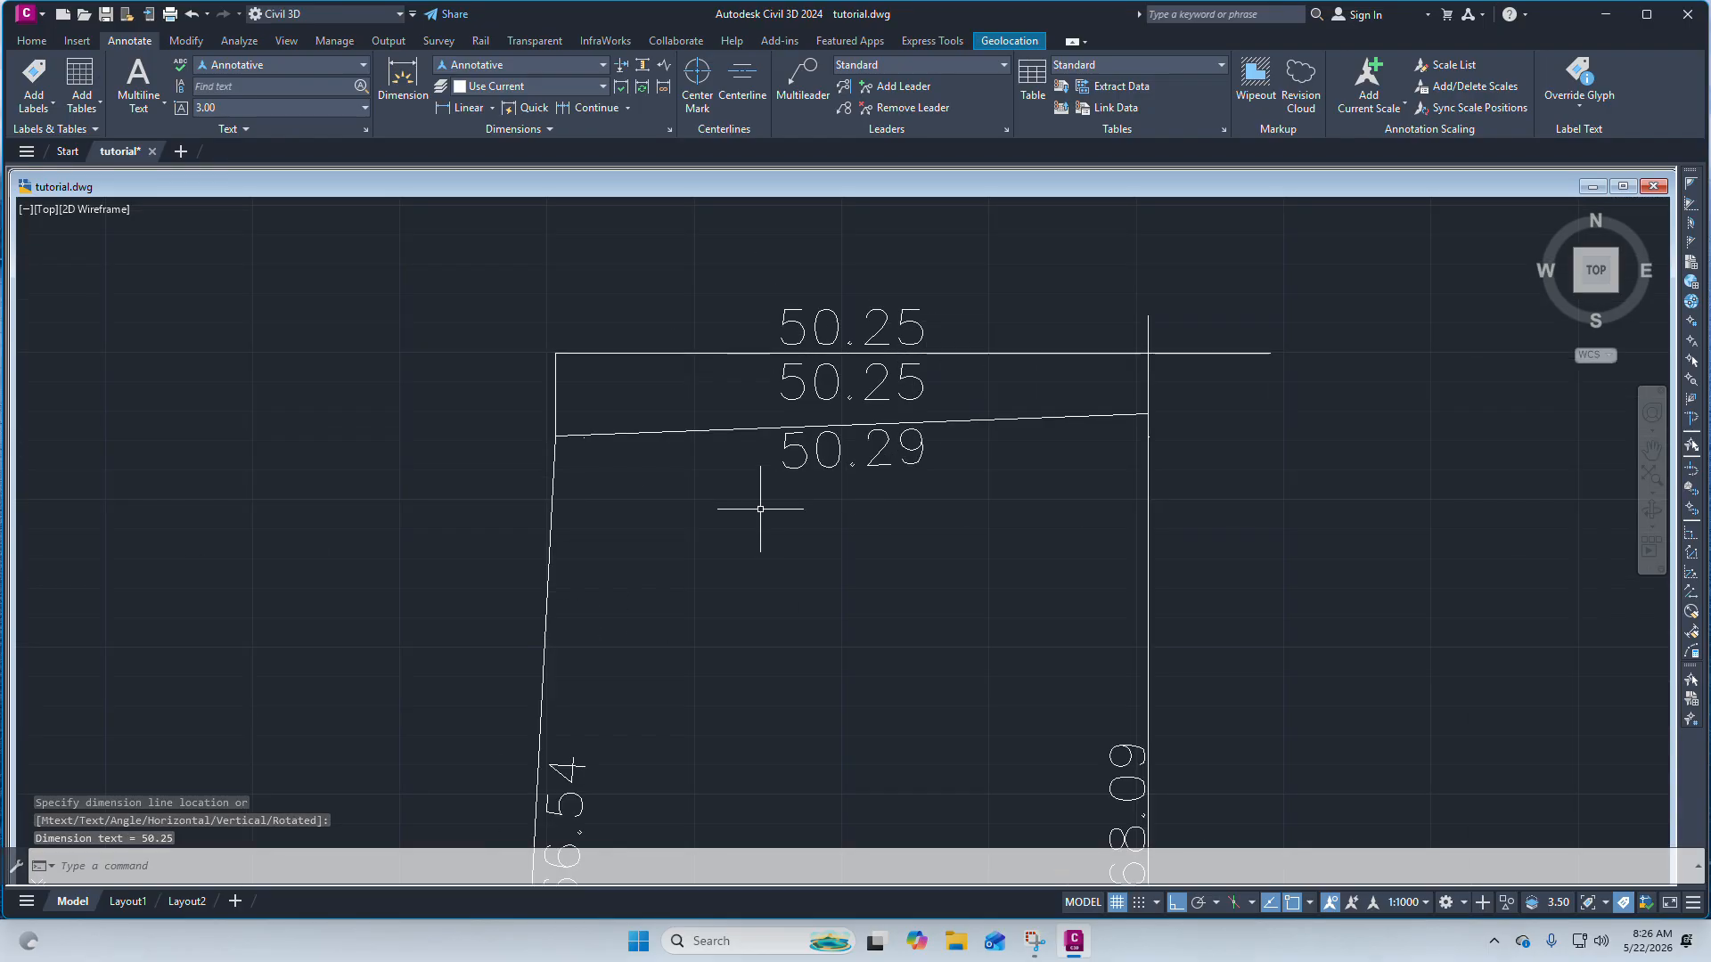
pyautogui.click(491, 108)
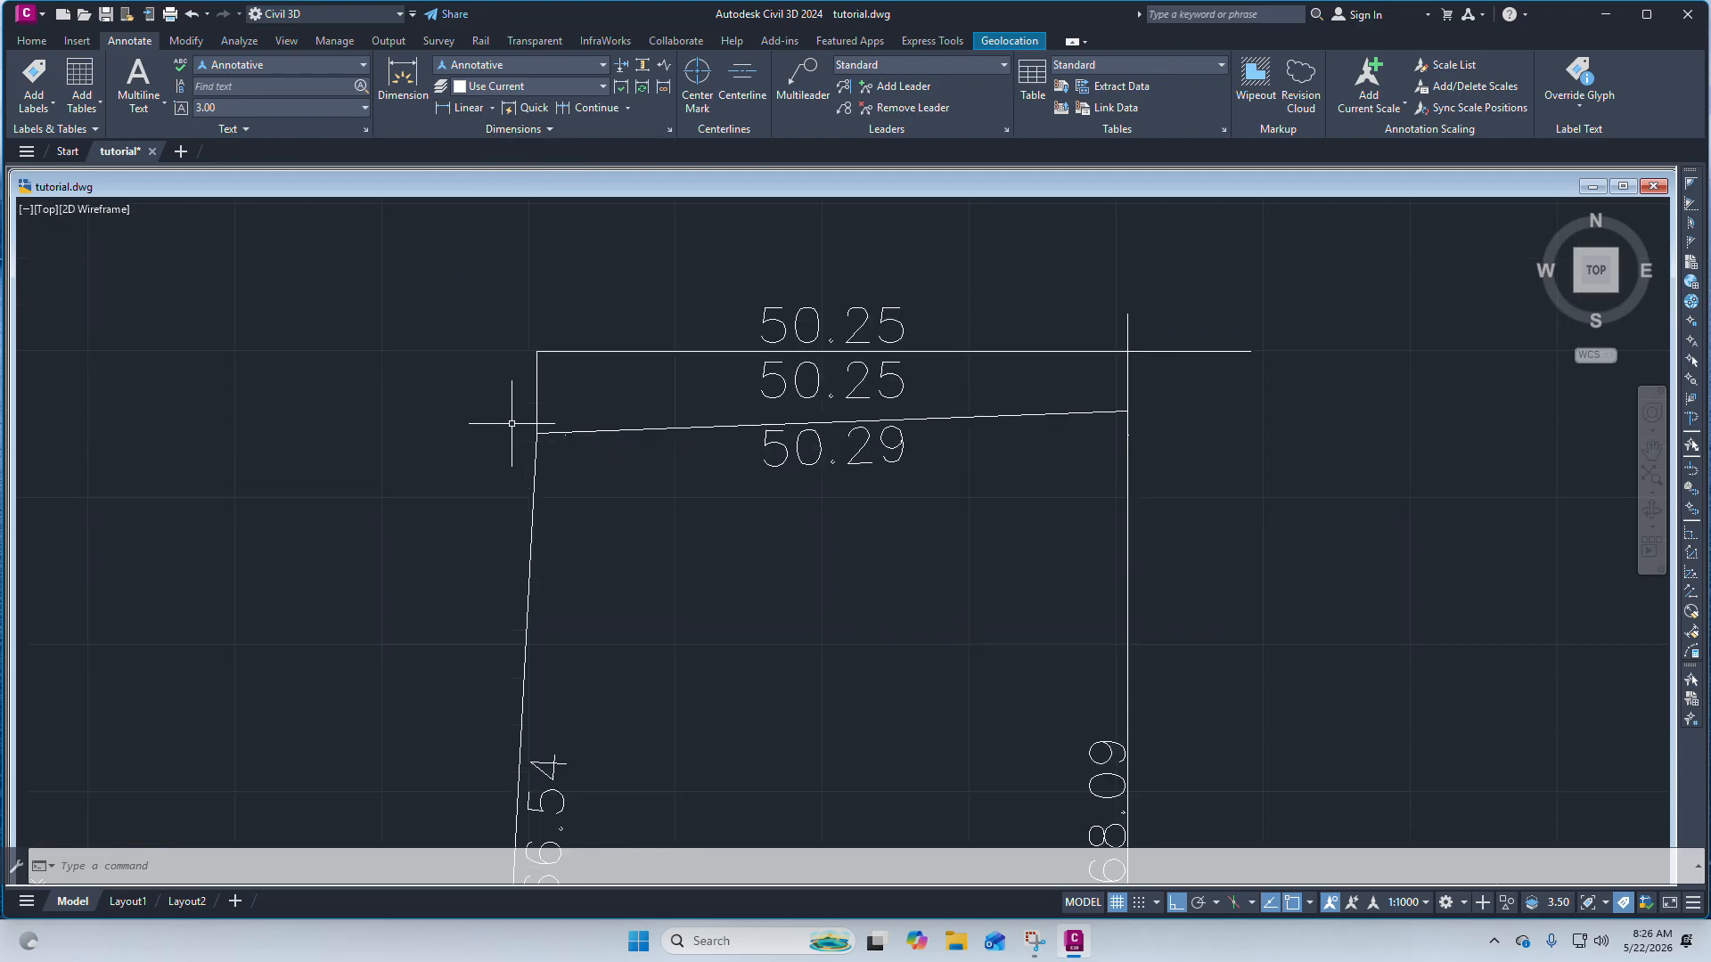
pyautogui.scroll(2, 539, 430)
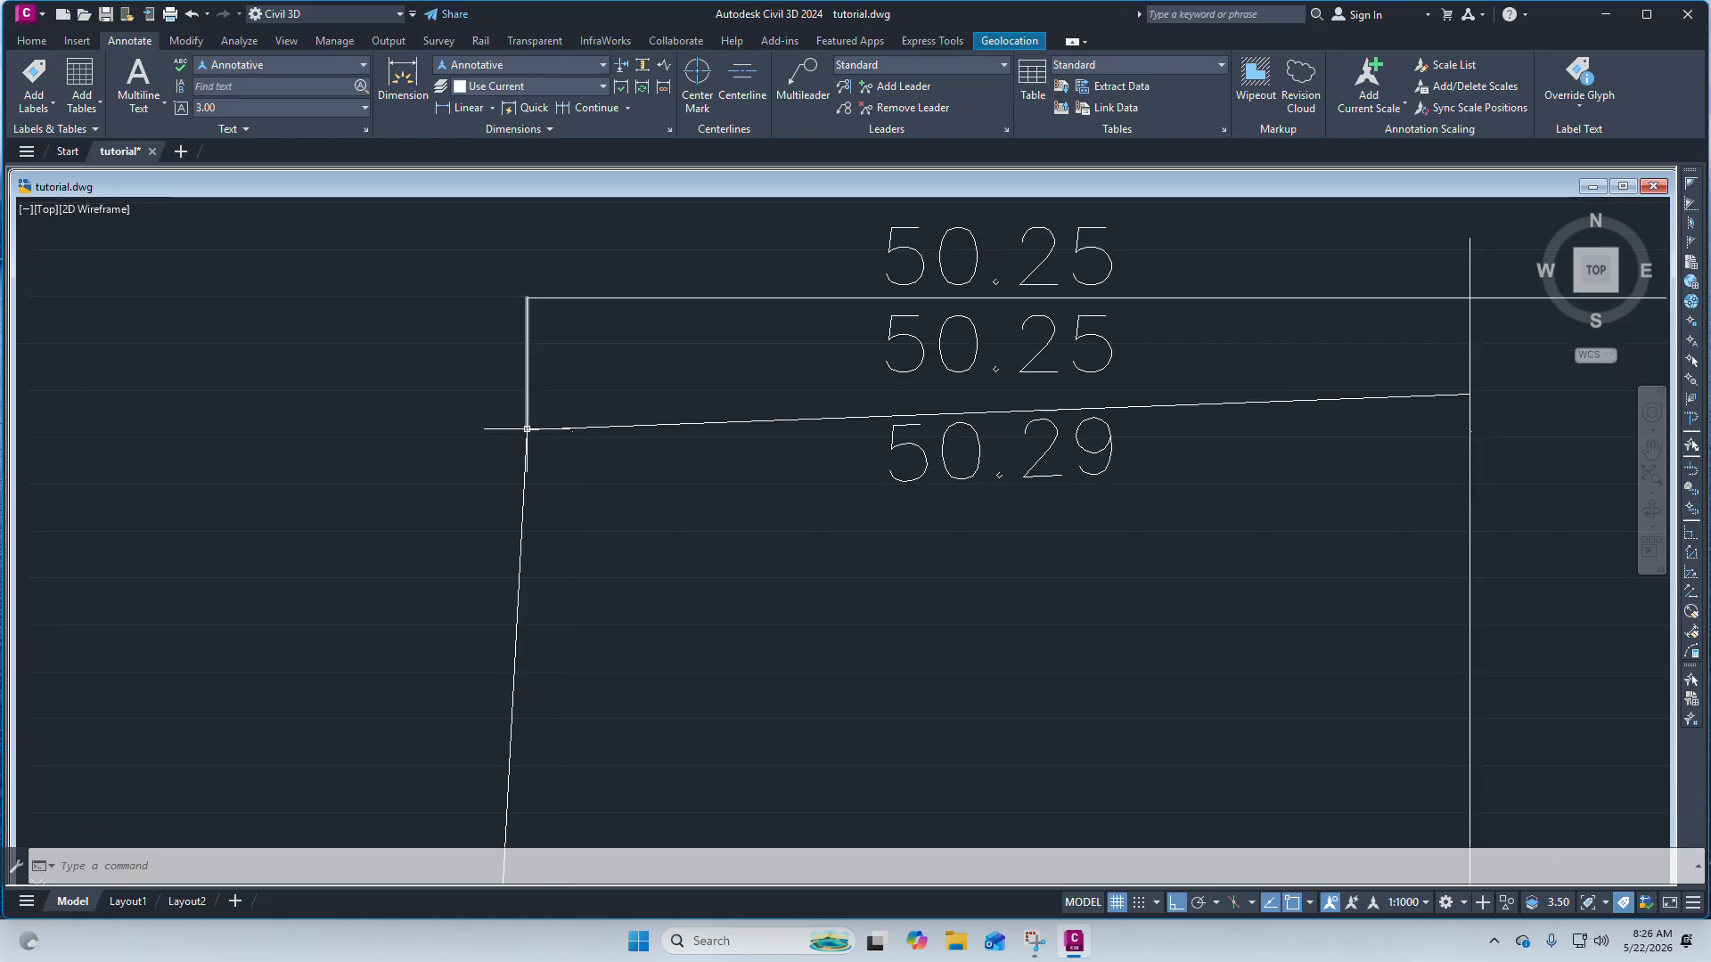
pyautogui.click(529, 424)
pyautogui.scroll(-4, 419, 392)
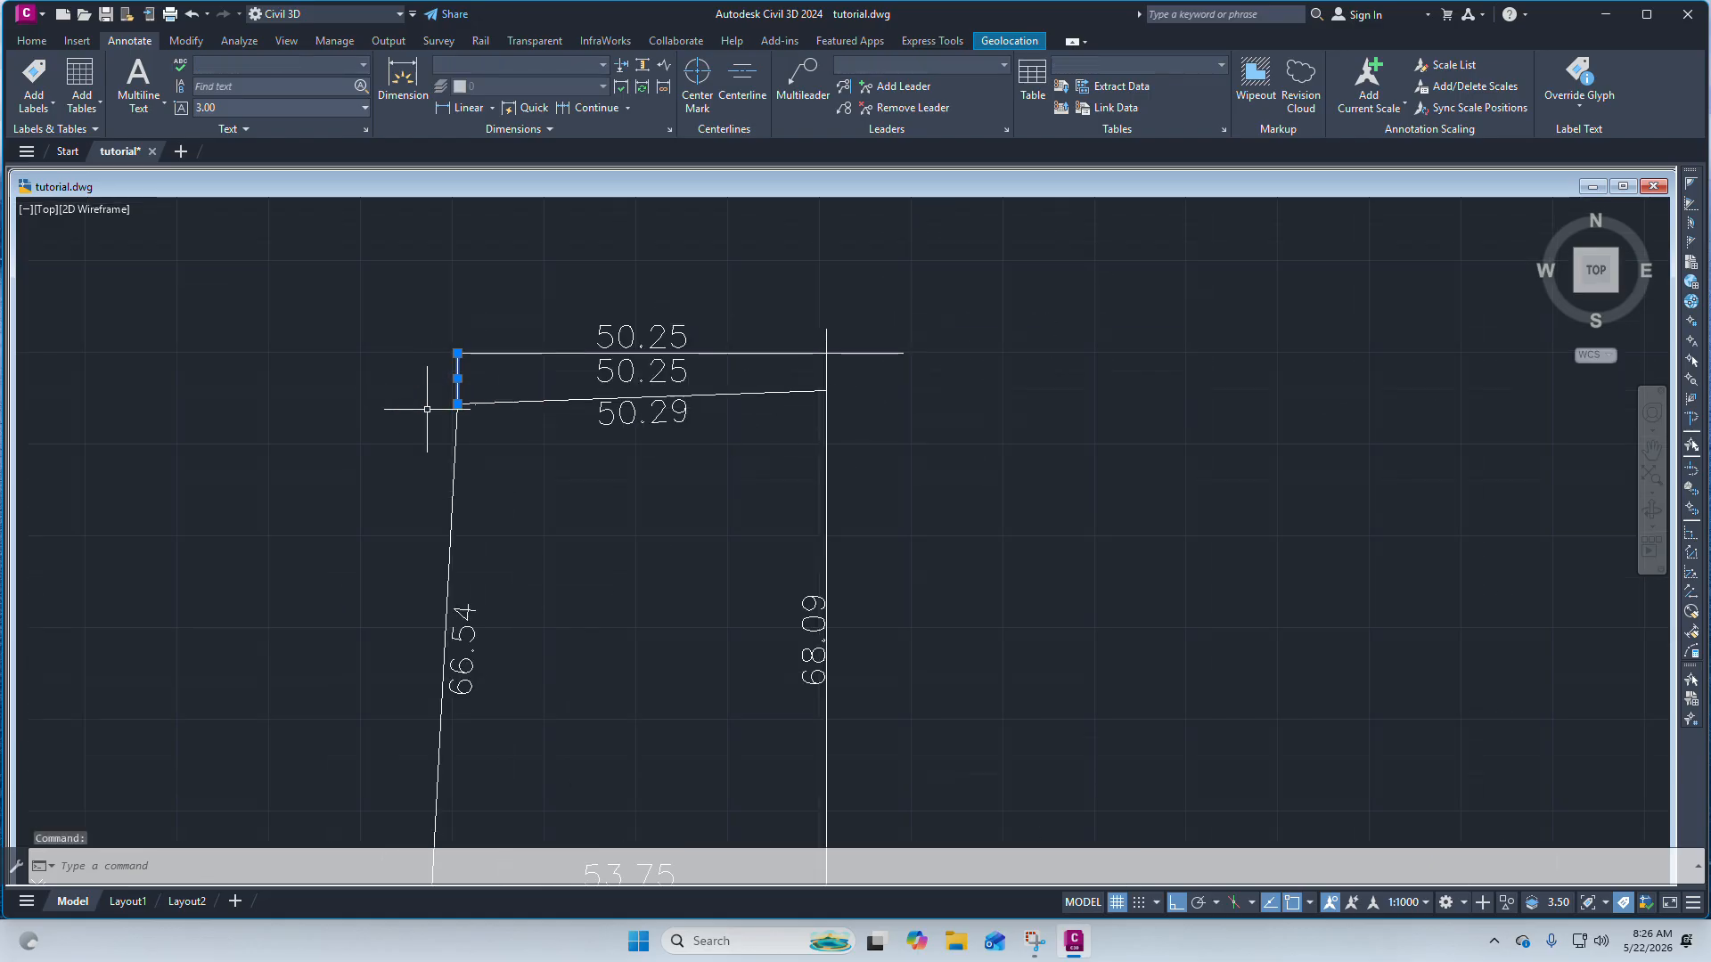
pyautogui.scroll(3, 427, 409)
pyautogui.press('Escape')
pyautogui.scroll(1, 575, 398)
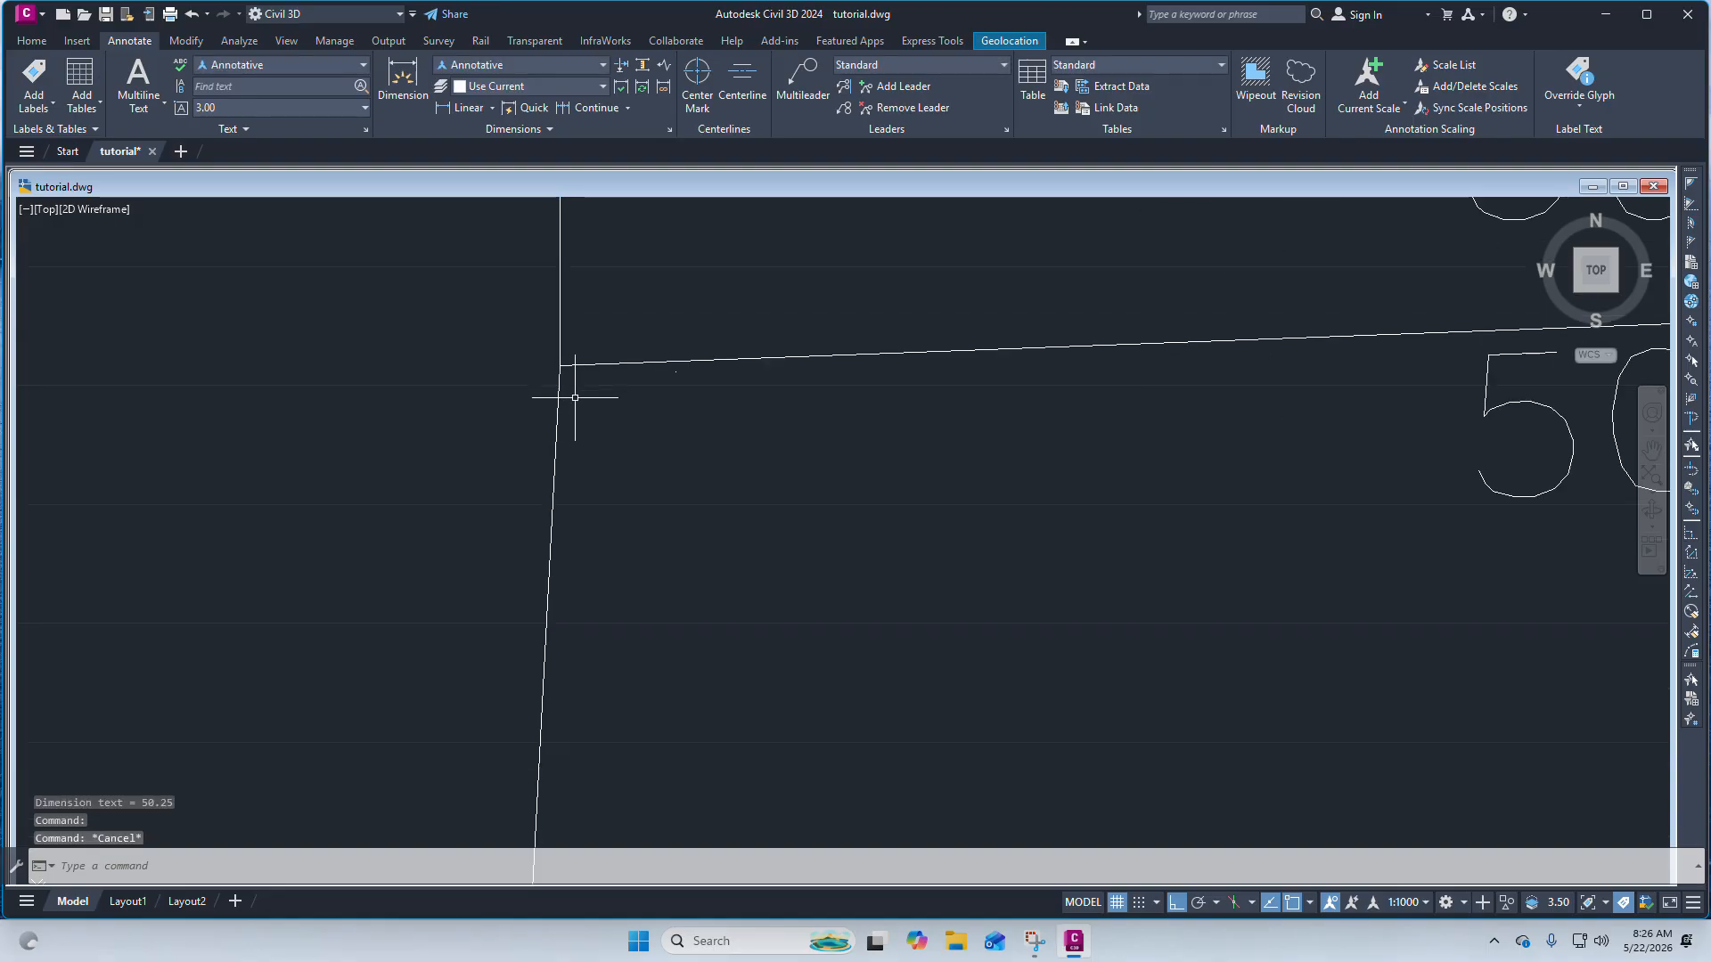
# Draw small circles centered on the boundary's top-left and top-right corners.
pyautogui.click(28, 42)
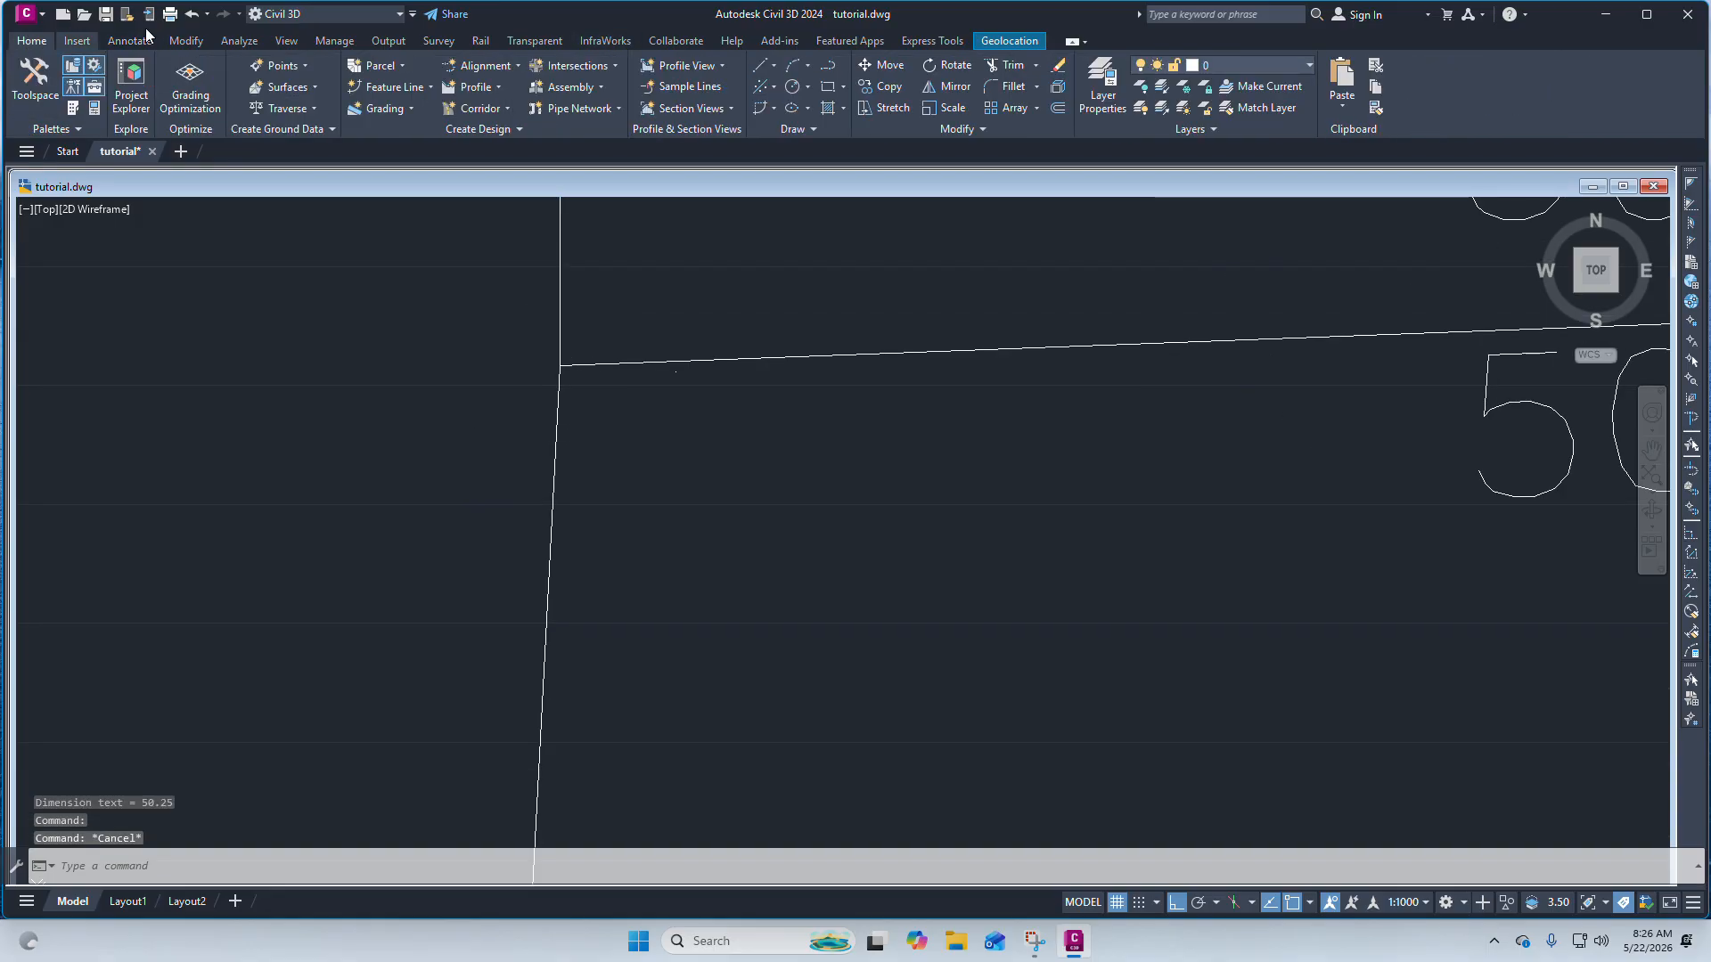
pyautogui.click(791, 87)
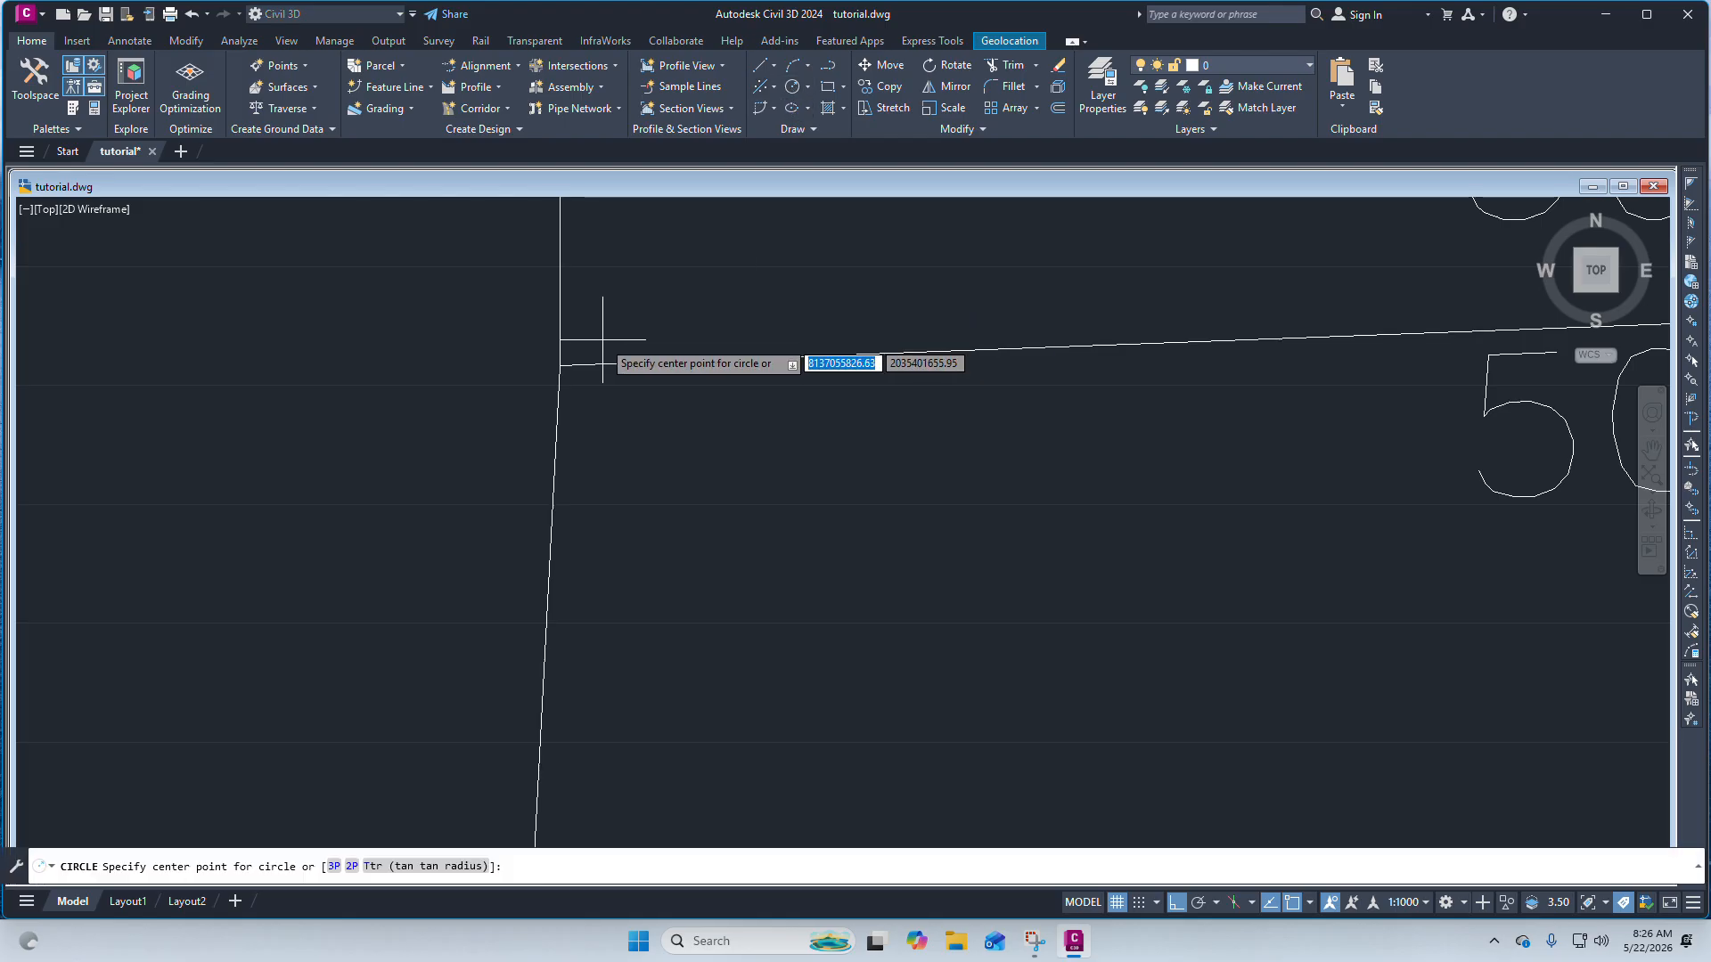
pyautogui.click(560, 364)
pyautogui.click(475, 331)
pyautogui.scroll(-3, 431, 340)
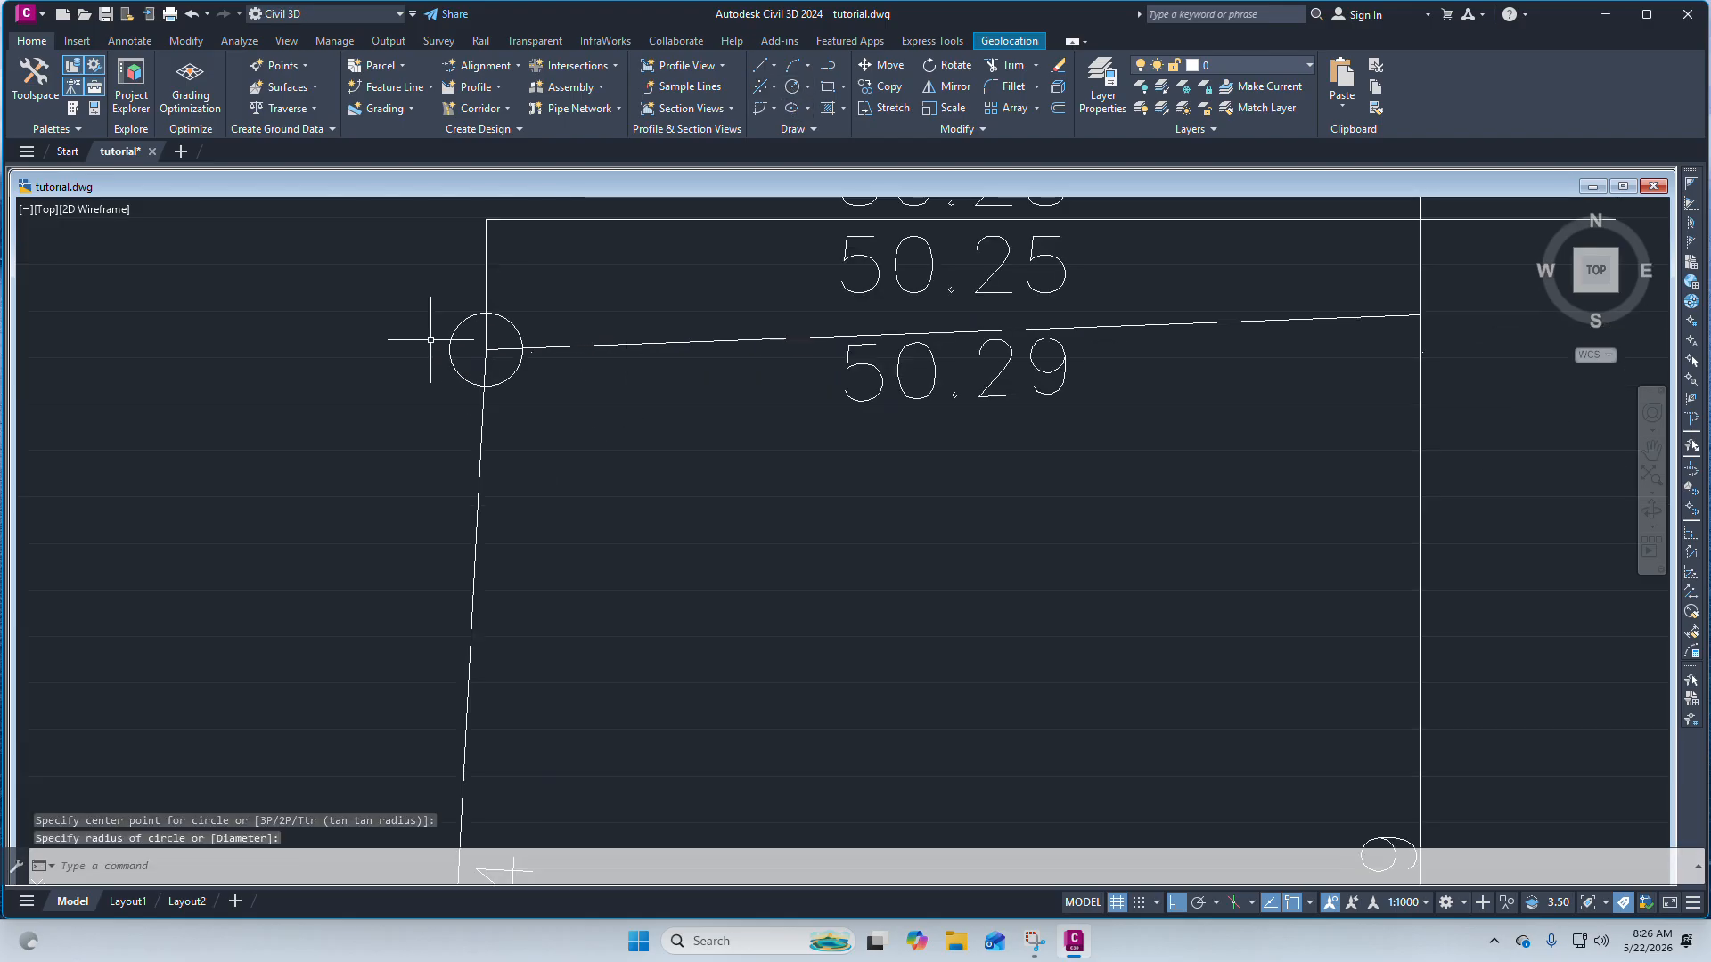
pyautogui.scroll(-2, 431, 340)
pyautogui.click(791, 87)
pyautogui.scroll(6, 781, 274)
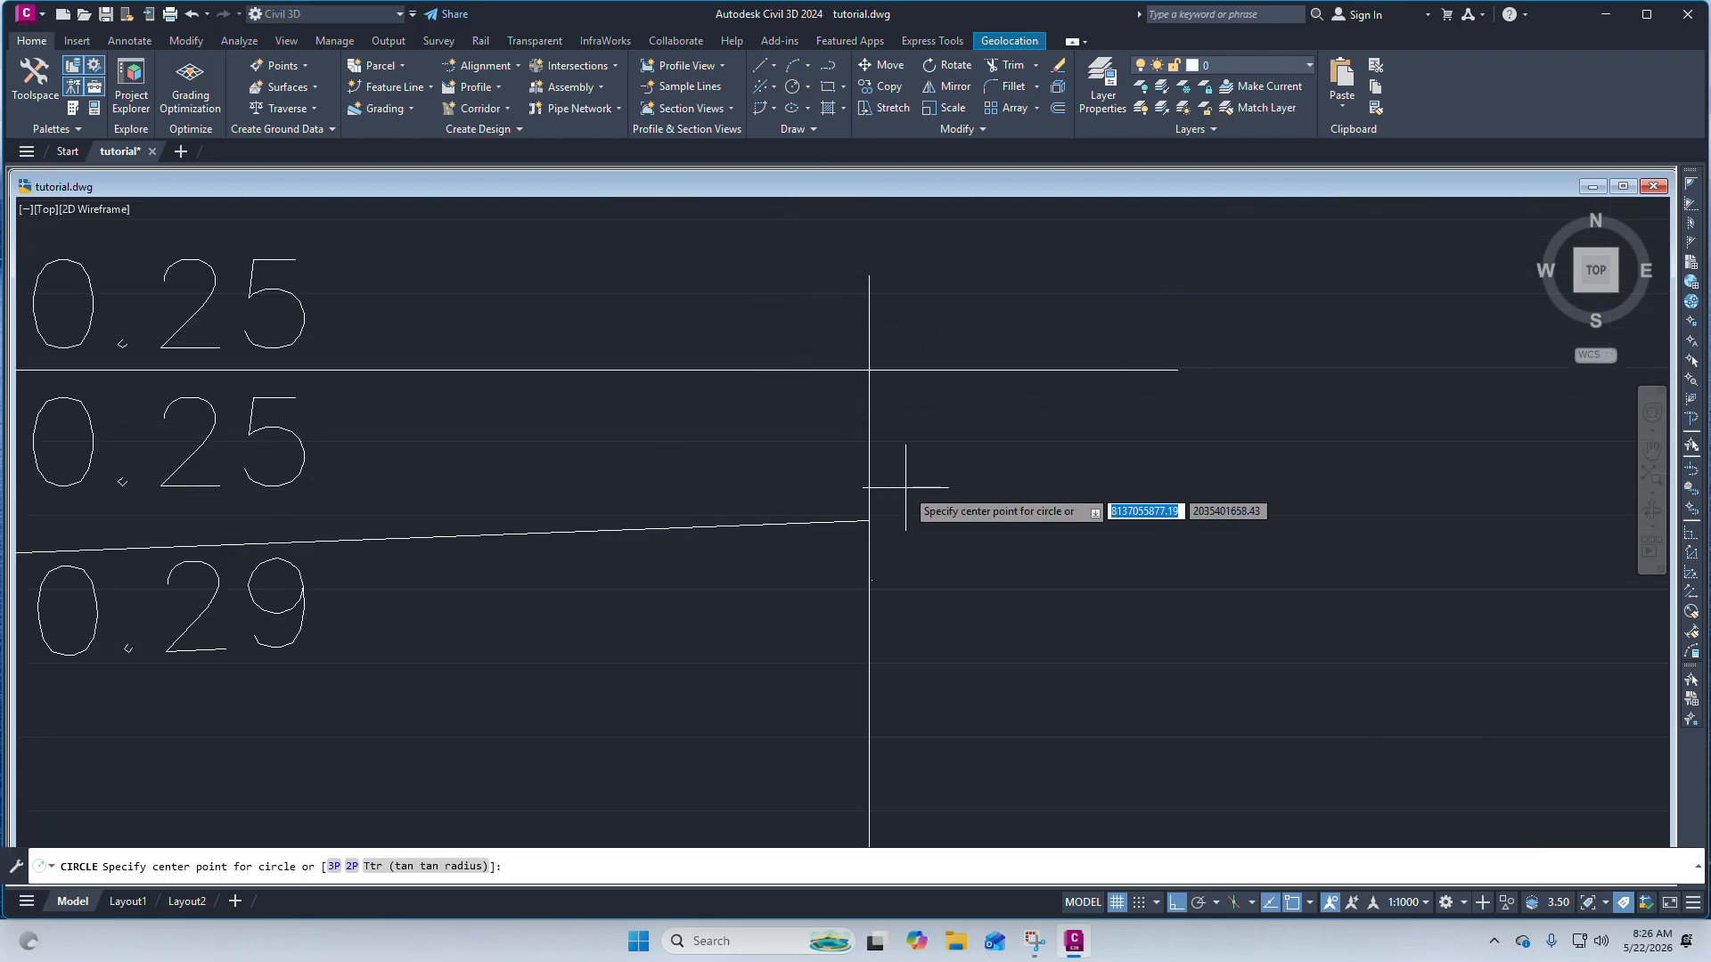
pyautogui.click(869, 521)
pyautogui.click(839, 502)
pyautogui.scroll(-5, 1050, 463)
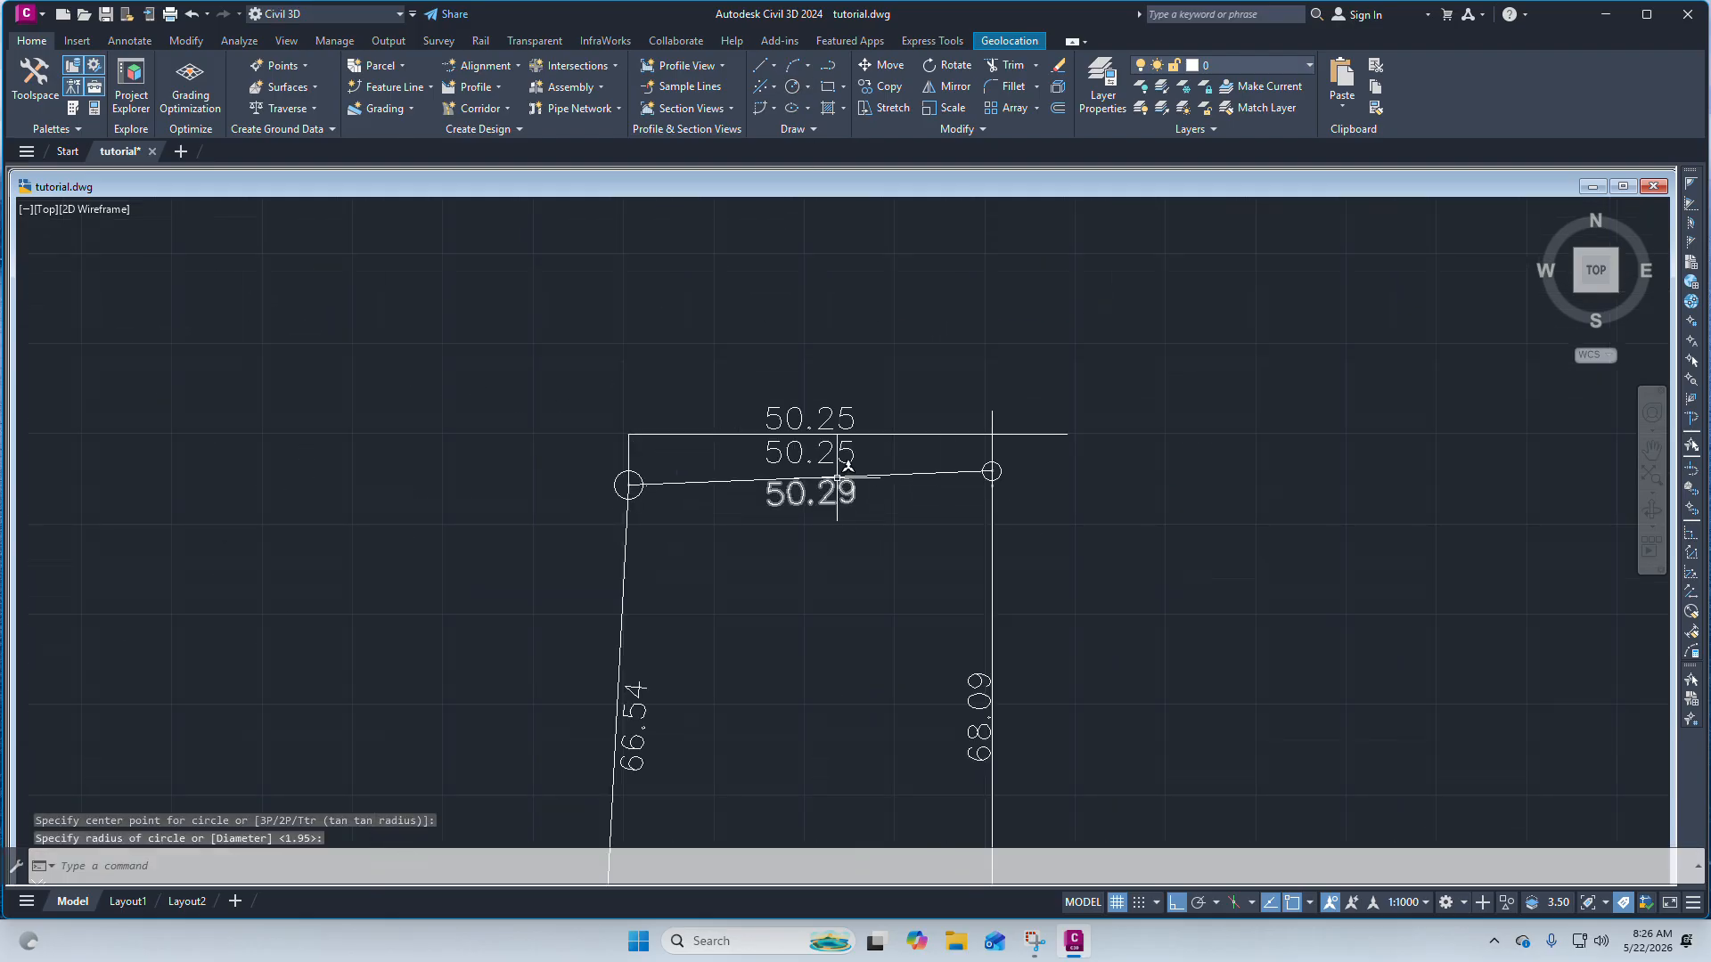
pyautogui.scroll(2, 842, 476)
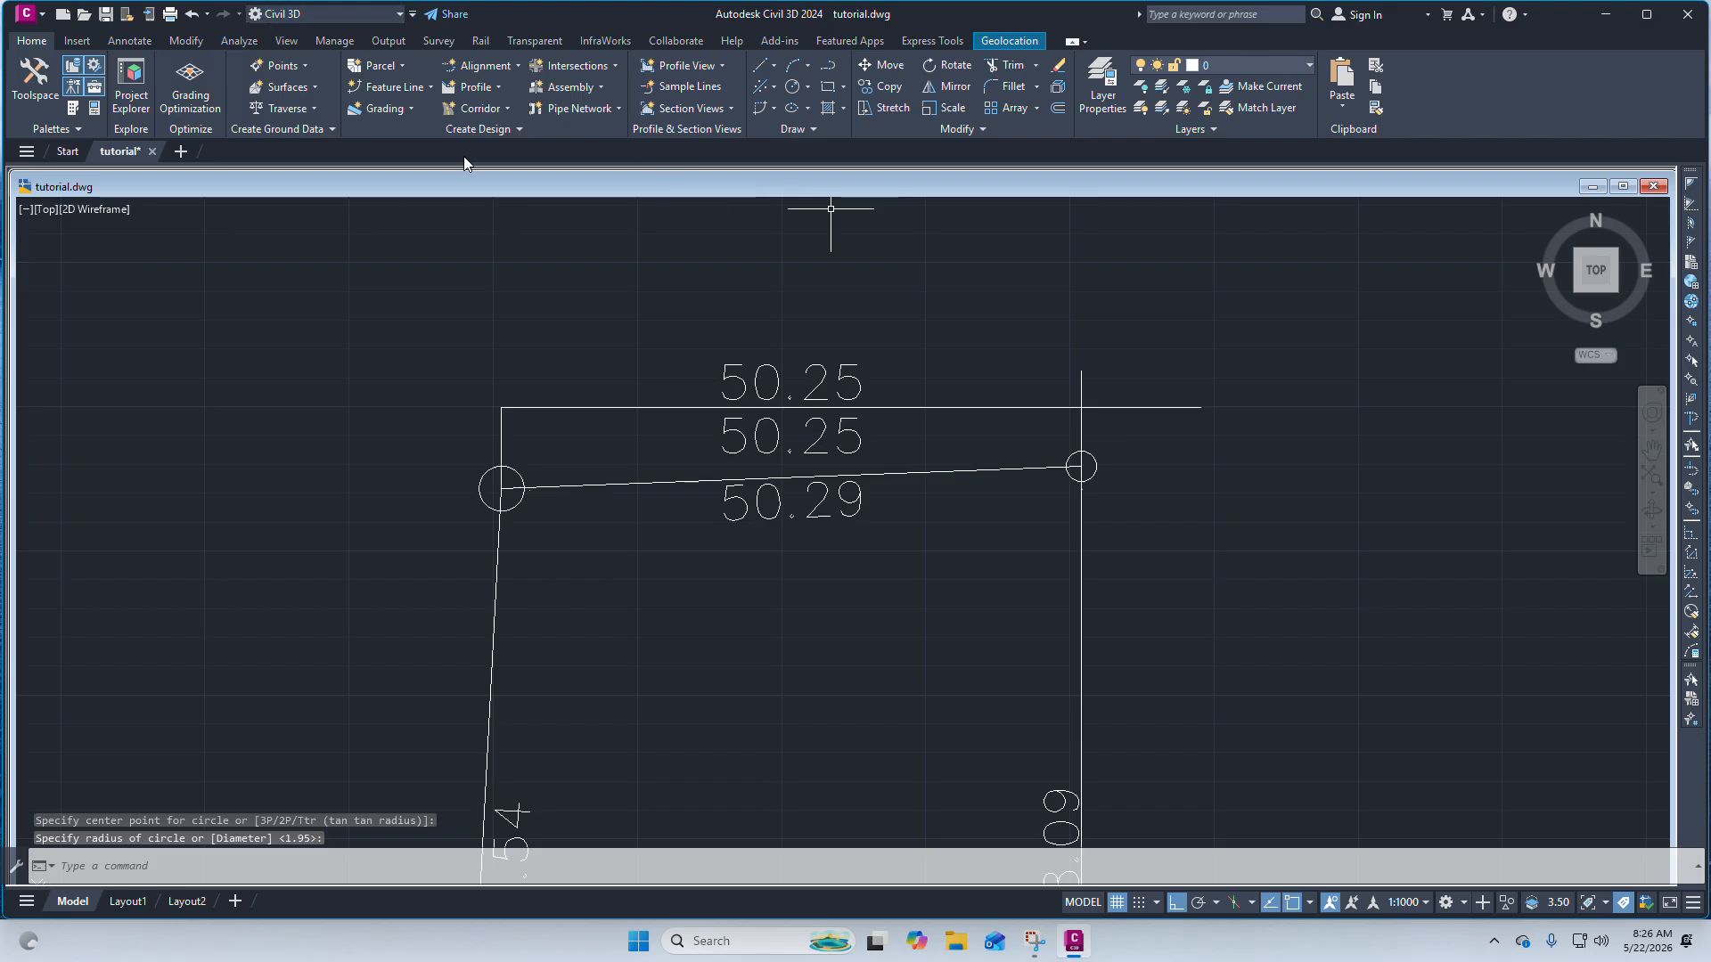
# Erase both corner circles, the horizontal construction line and the two linear dimensions above the top edge.
pyautogui.click(148, 41)
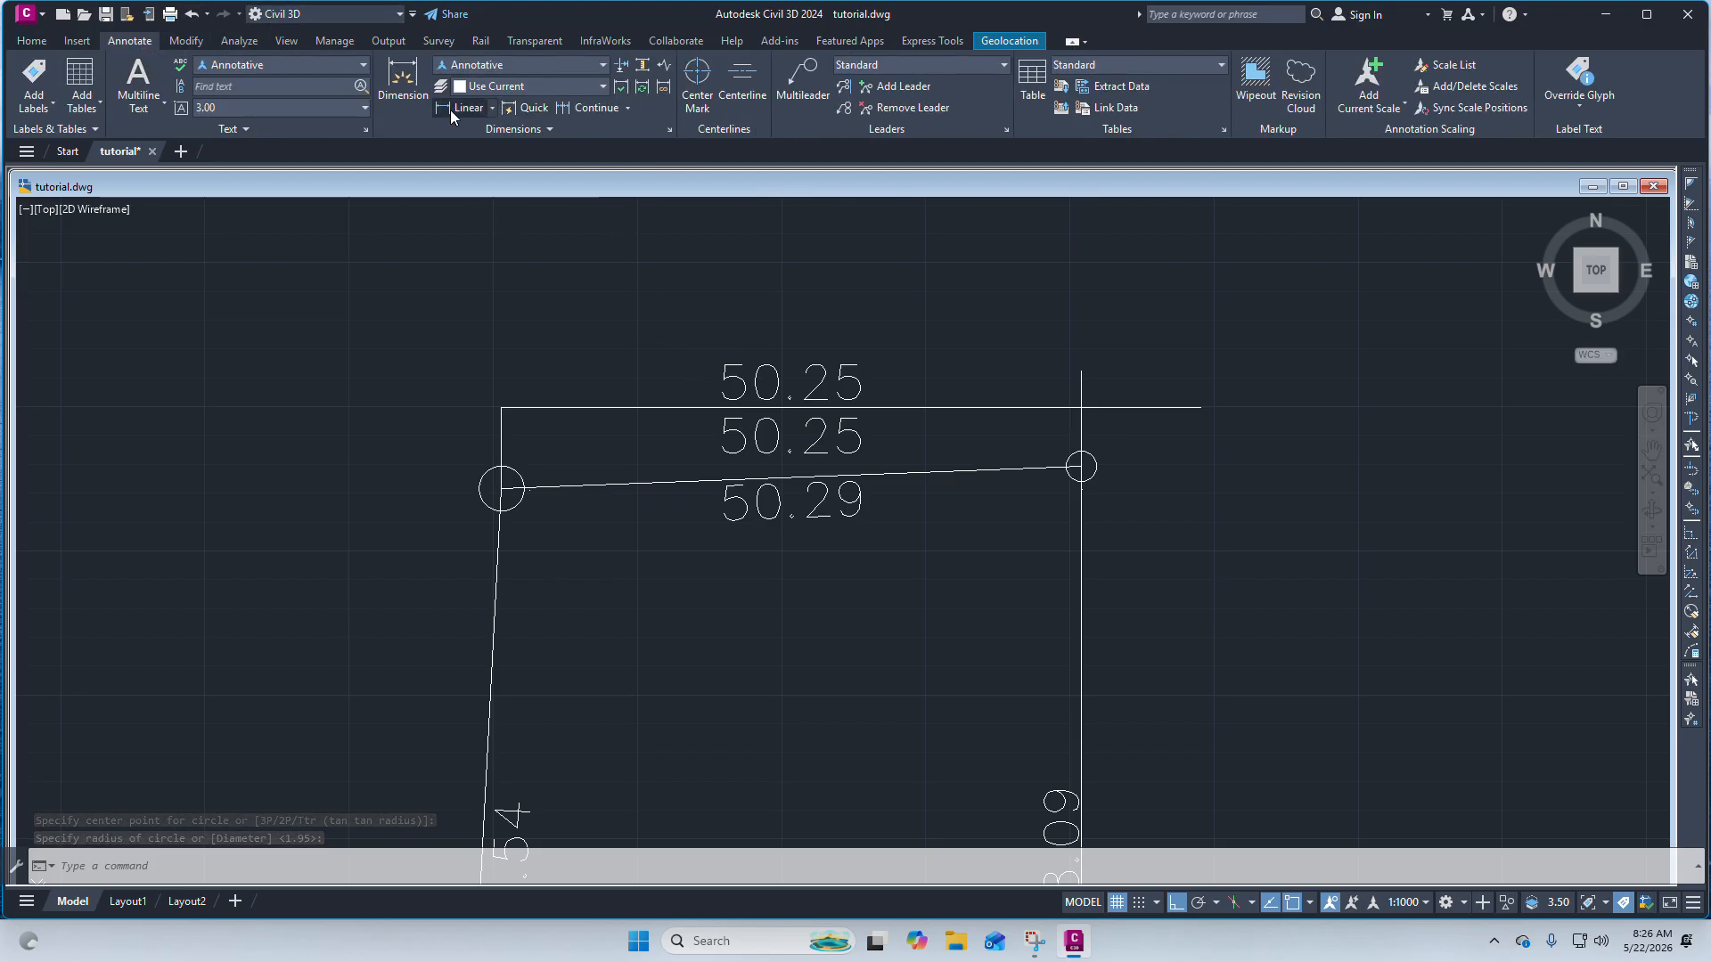
pyautogui.scroll(4, 492, 491)
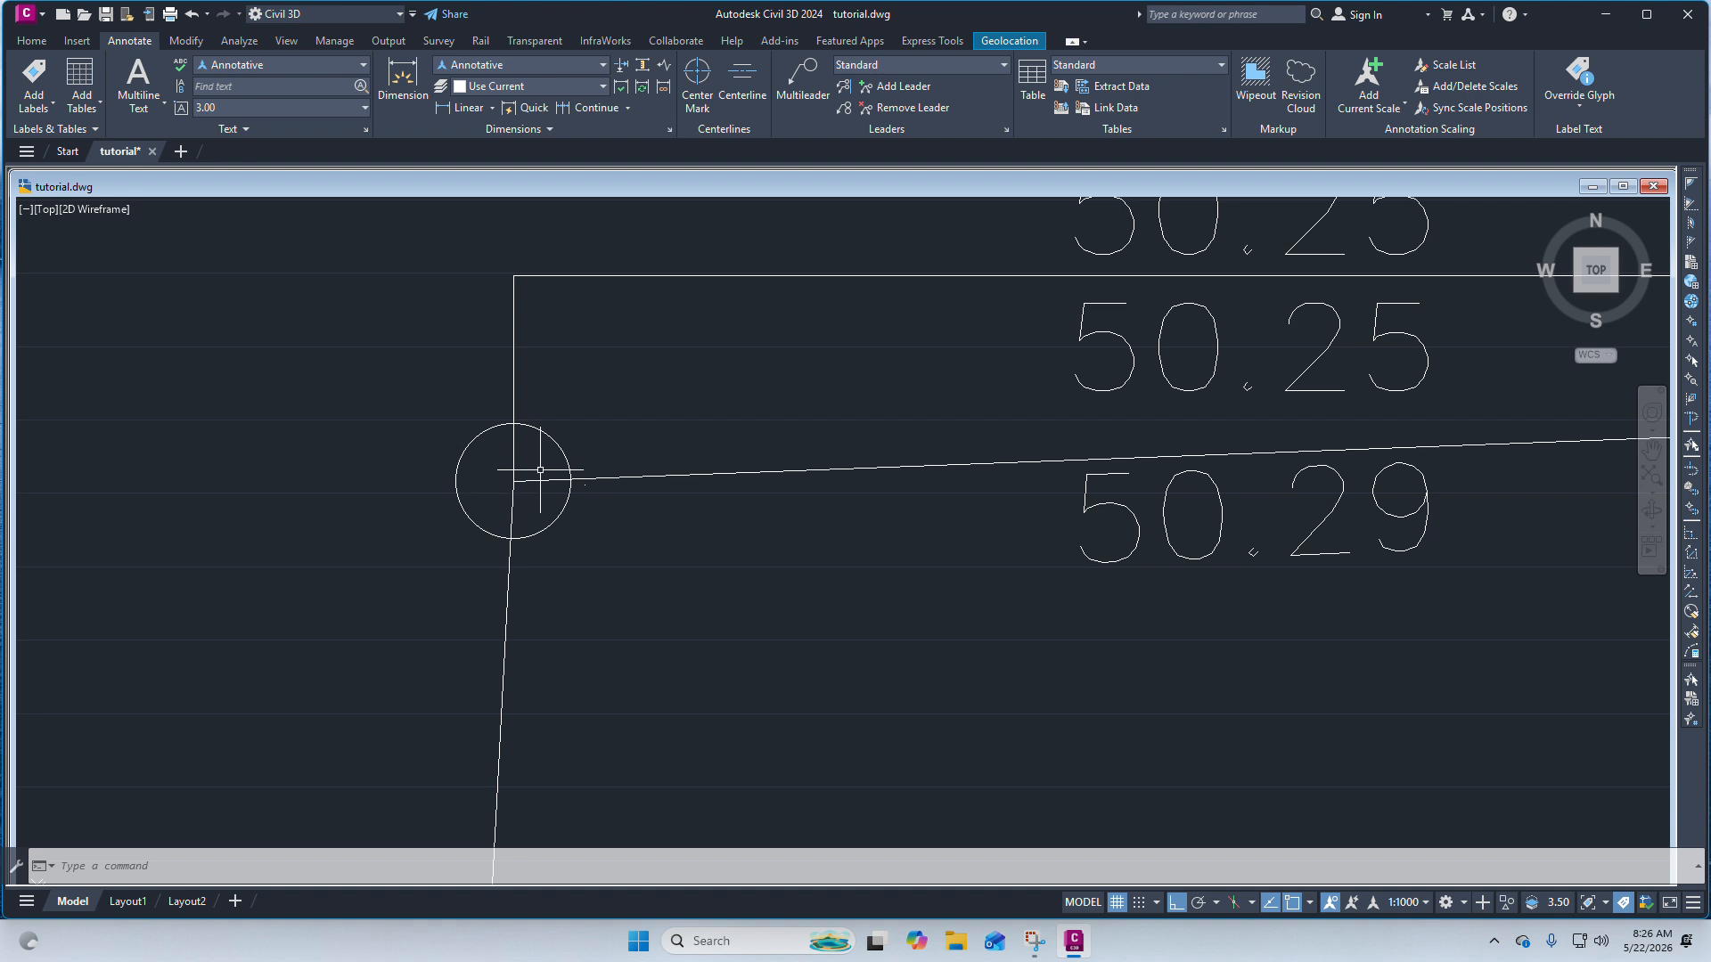
pyautogui.scroll(-4, 445, 451)
pyautogui.scroll(3, 444, 451)
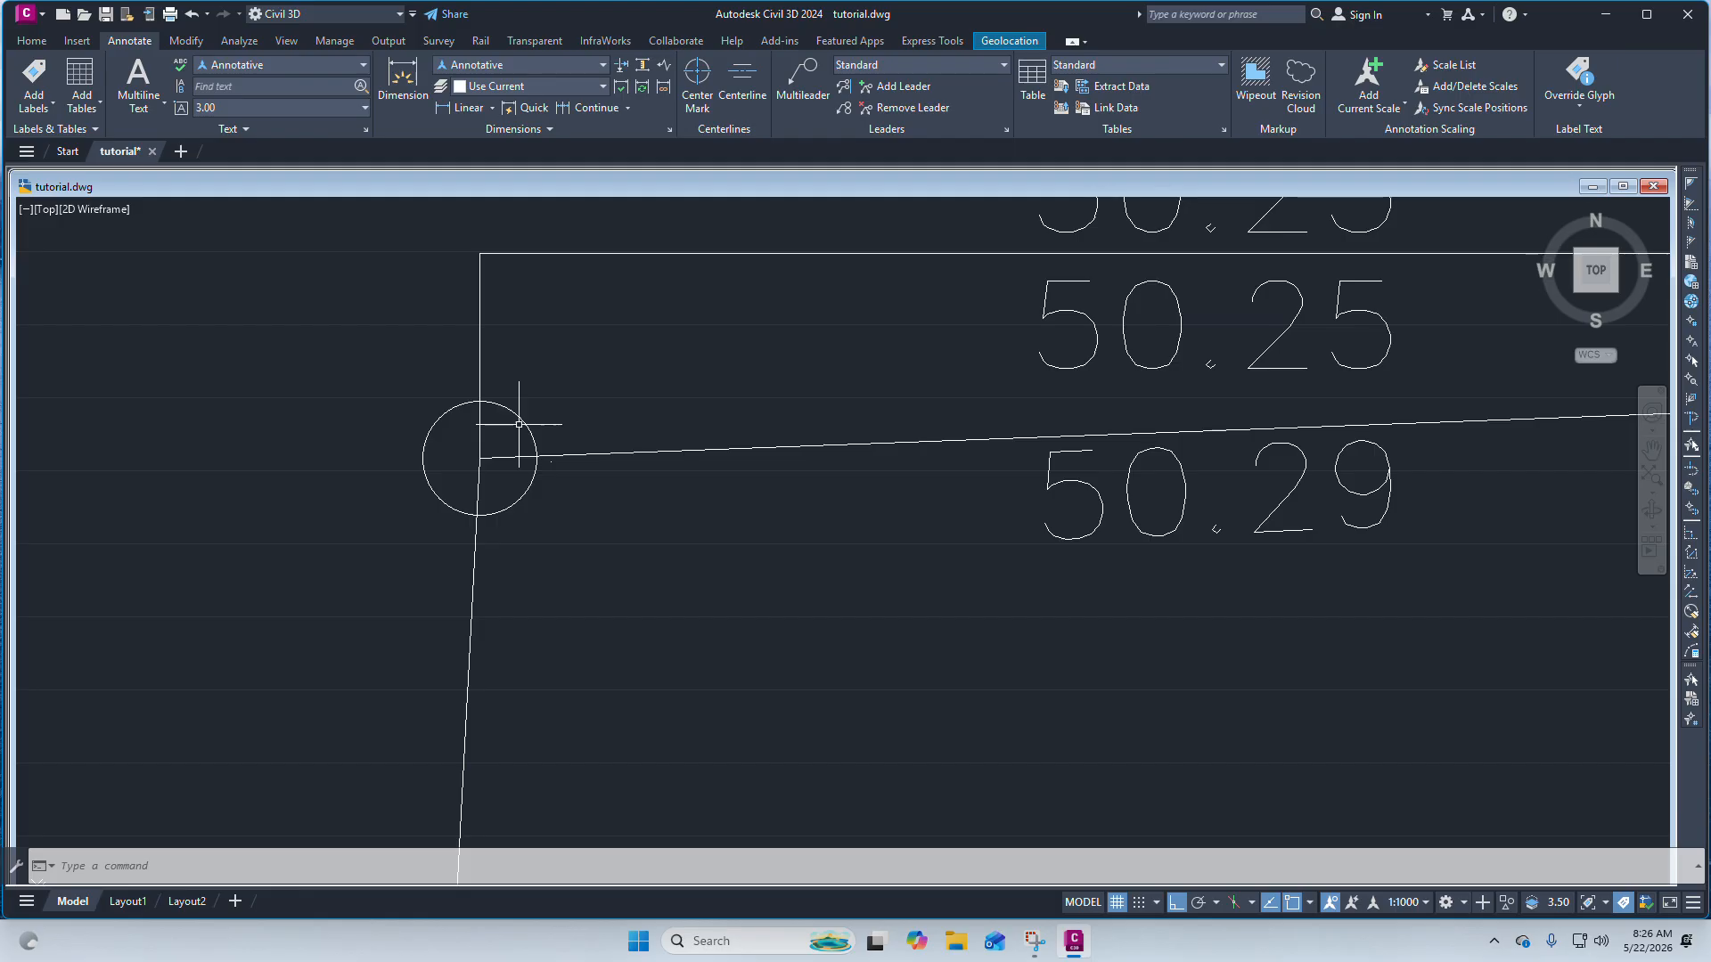
pyautogui.scroll(-4, 520, 422)
pyautogui.scroll(5, 1107, 401)
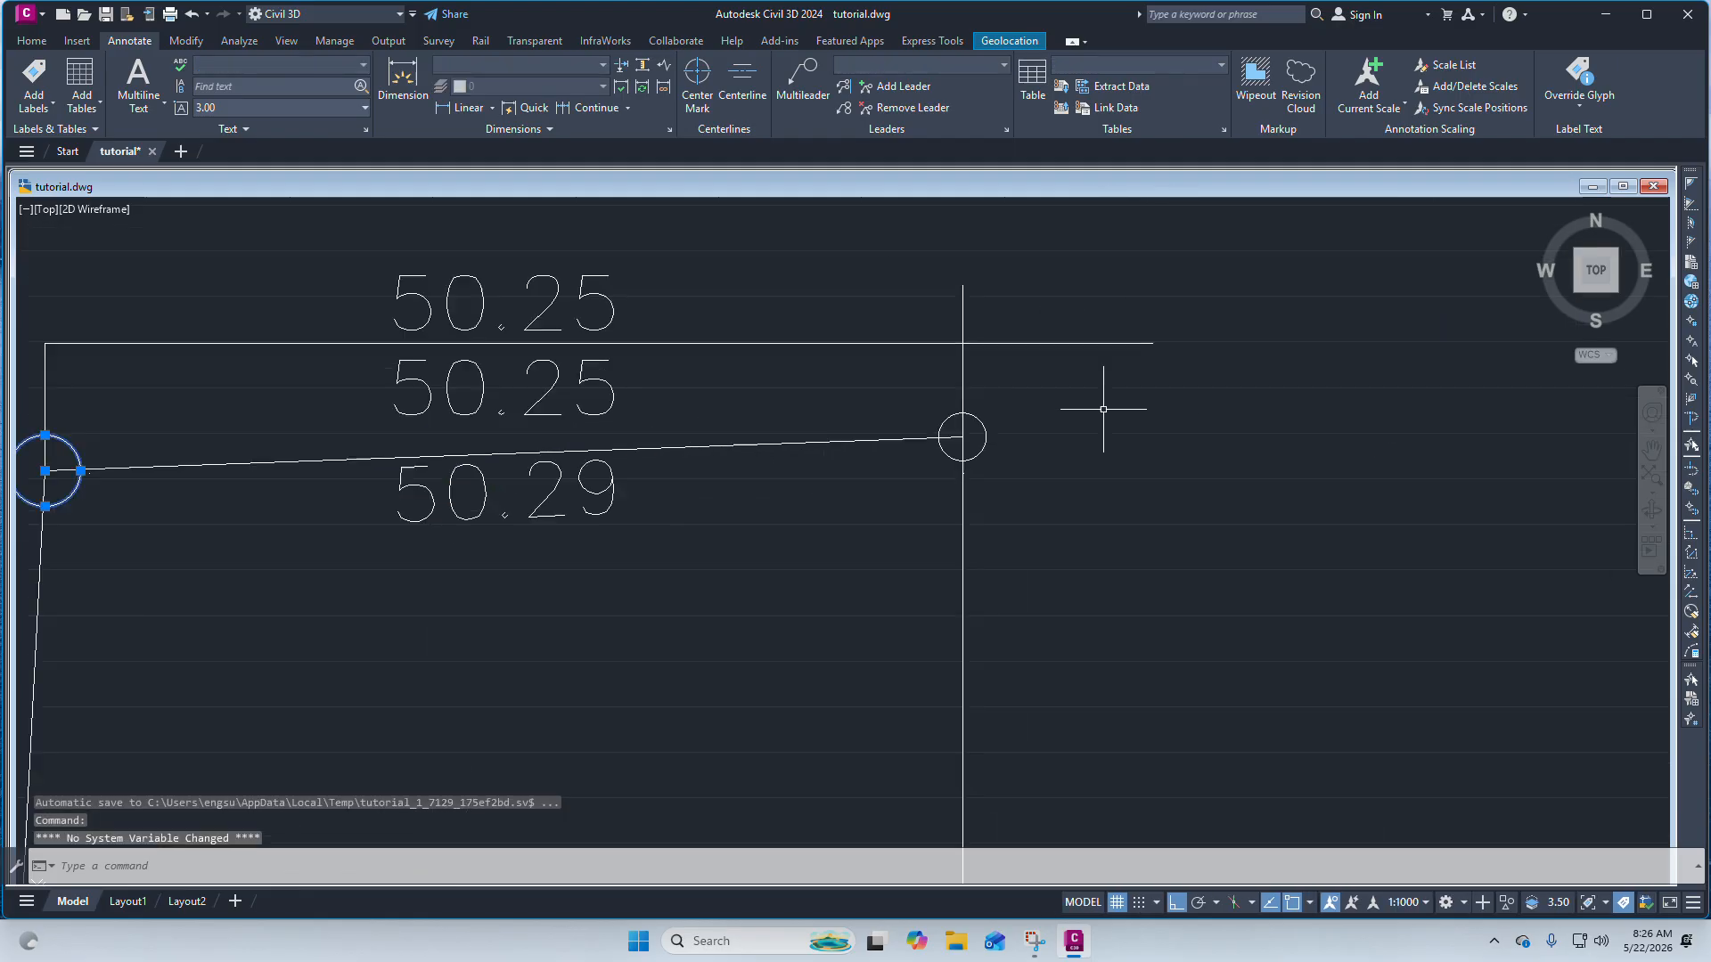
pyautogui.click(891, 418)
pyautogui.scroll(-4, 975, 441)
pyautogui.scroll(4, 900, 441)
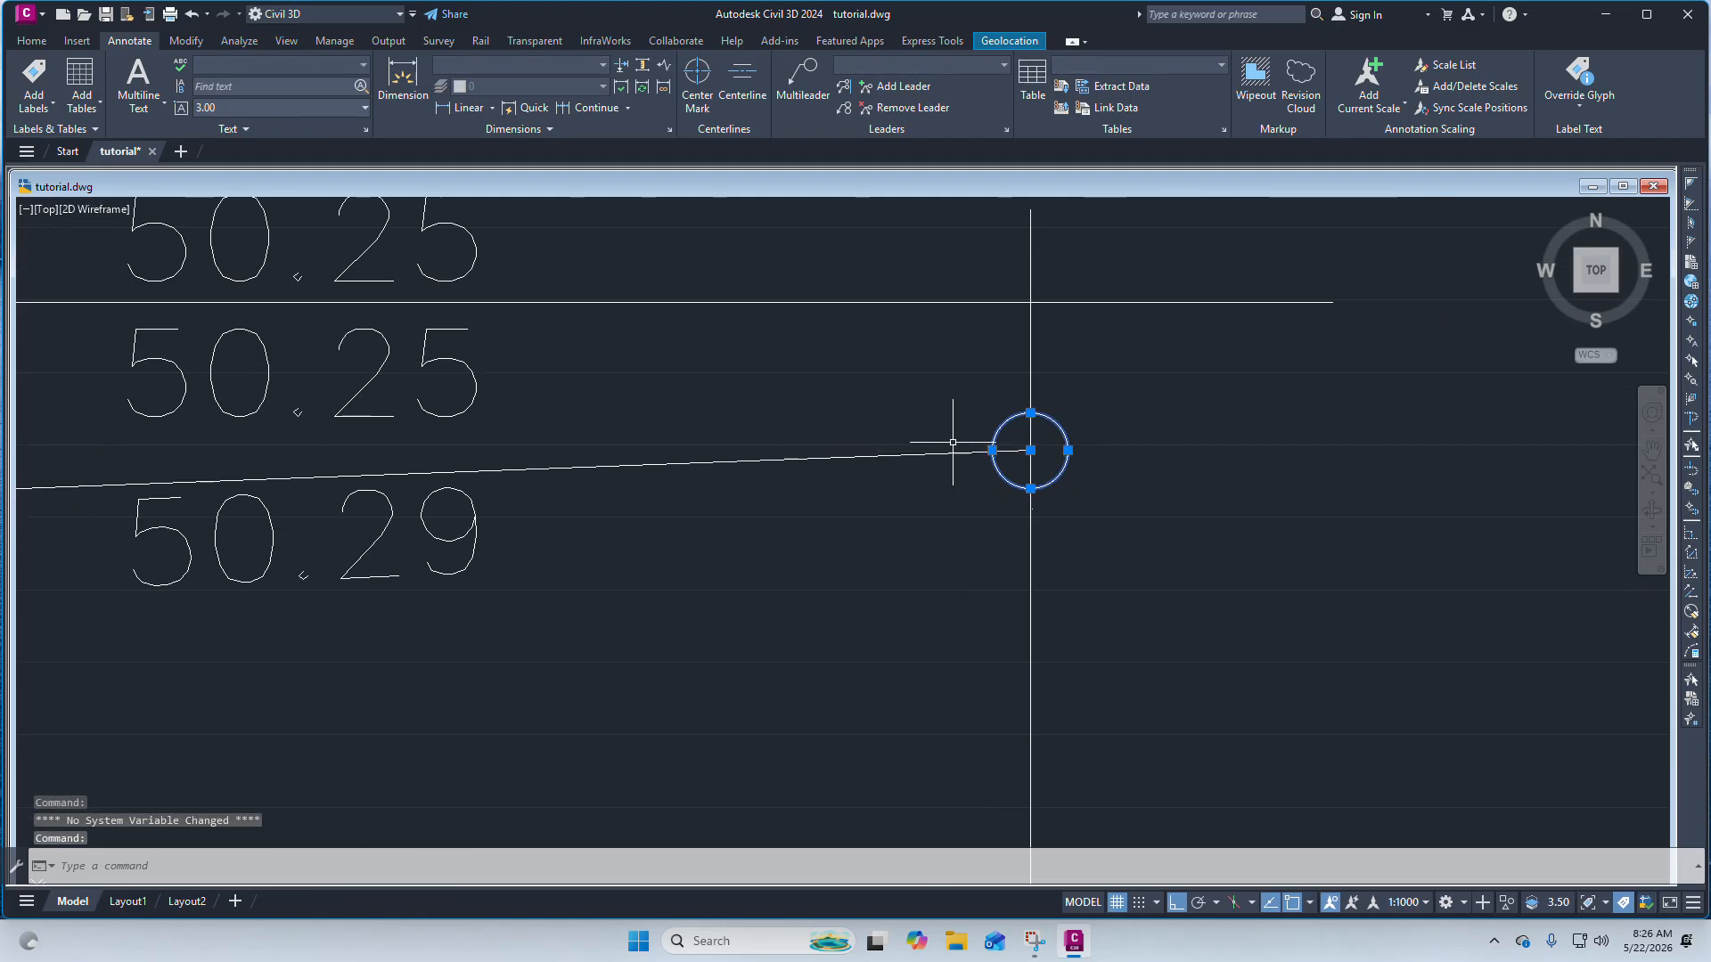
pyautogui.scroll(-4, 943, 437)
pyautogui.scroll(-4, 664, 450)
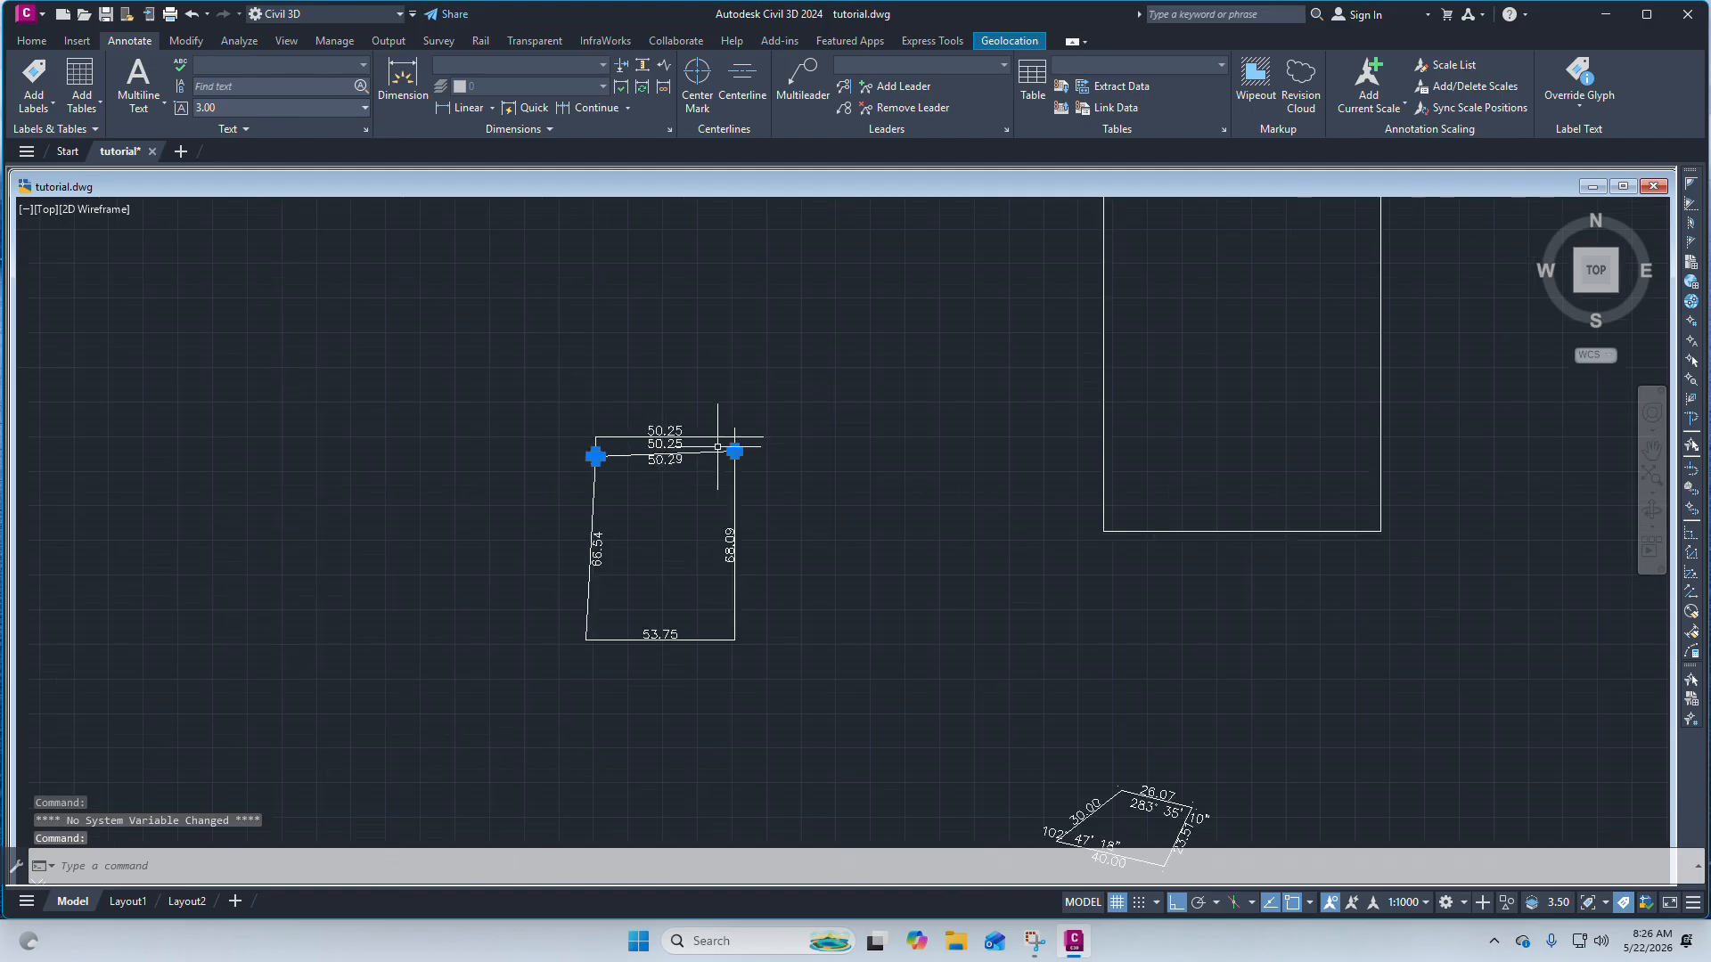
pyautogui.scroll(3, 688, 446)
pyautogui.scroll(3, 688, 446)
pyautogui.scroll(-4, 688, 446)
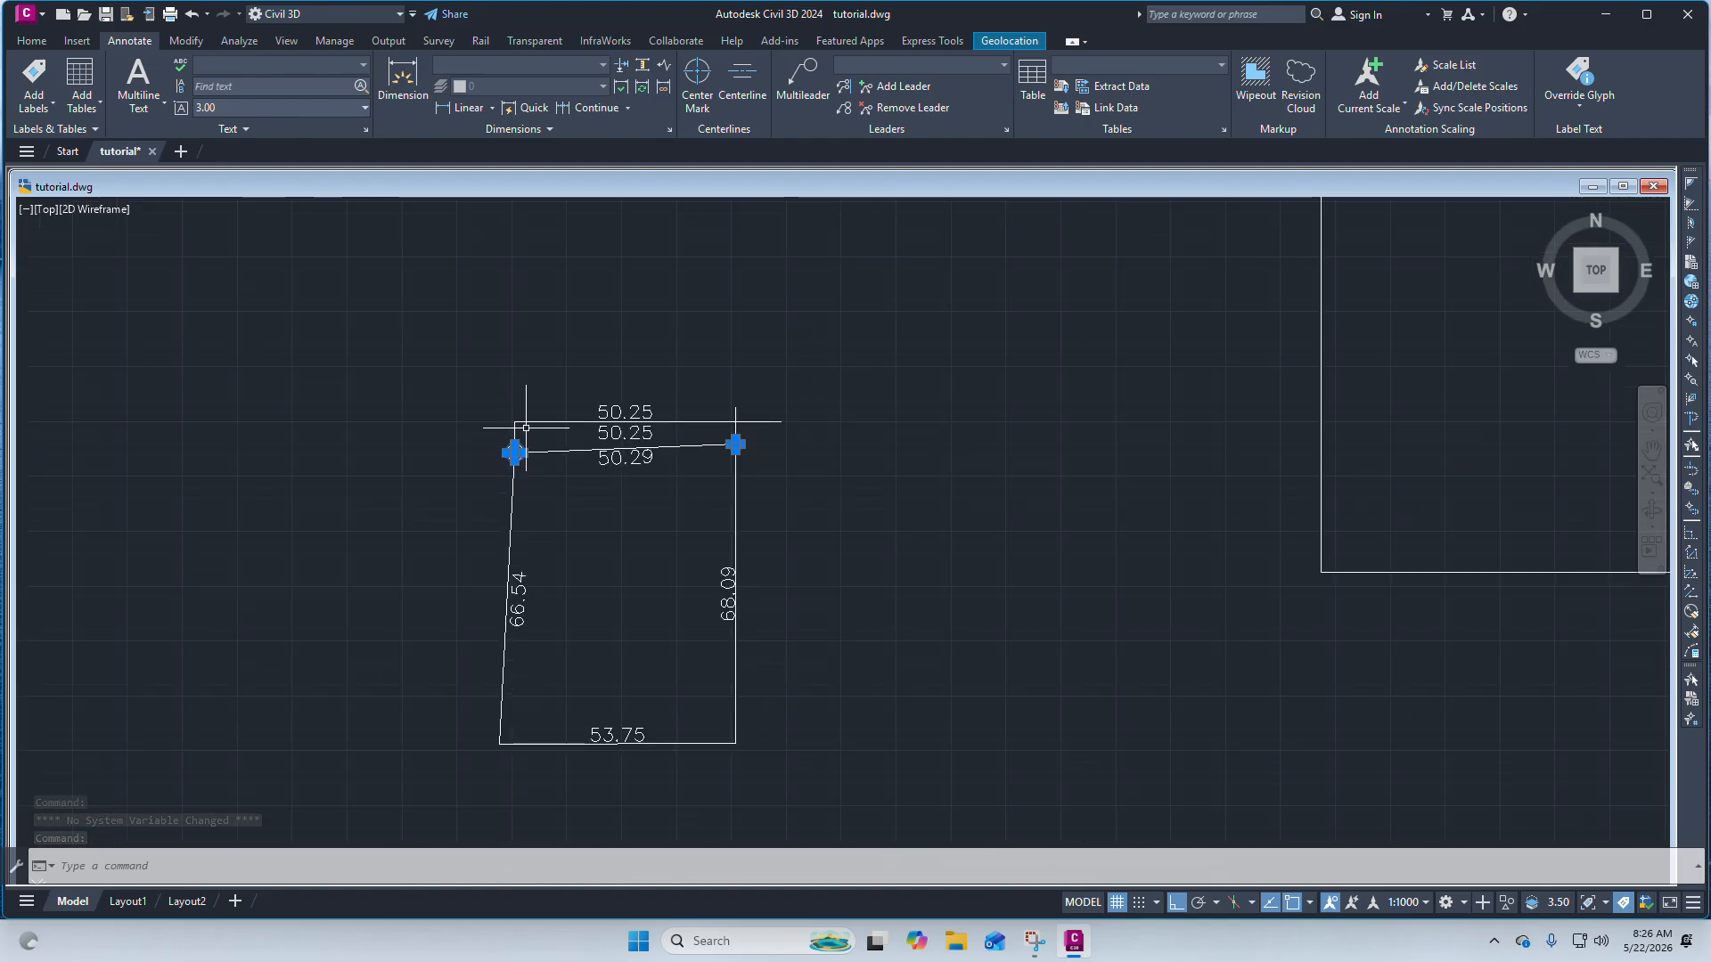
pyautogui.scroll(3, 592, 420)
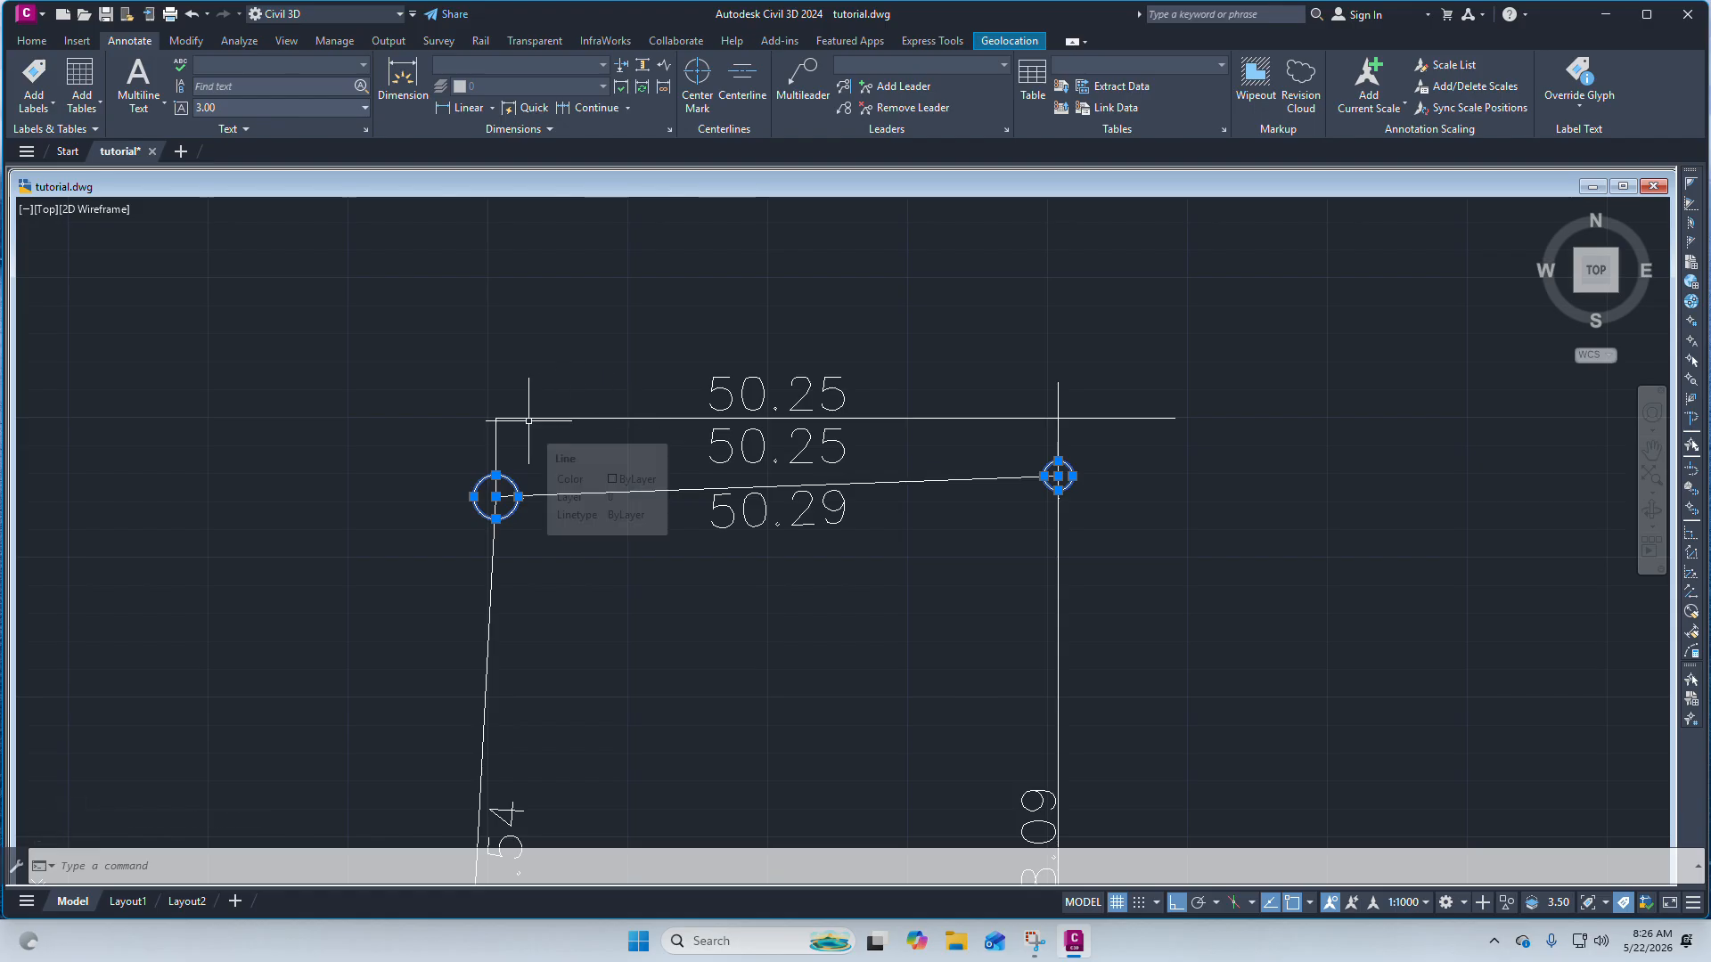
pyautogui.scroll(2, 793, 450)
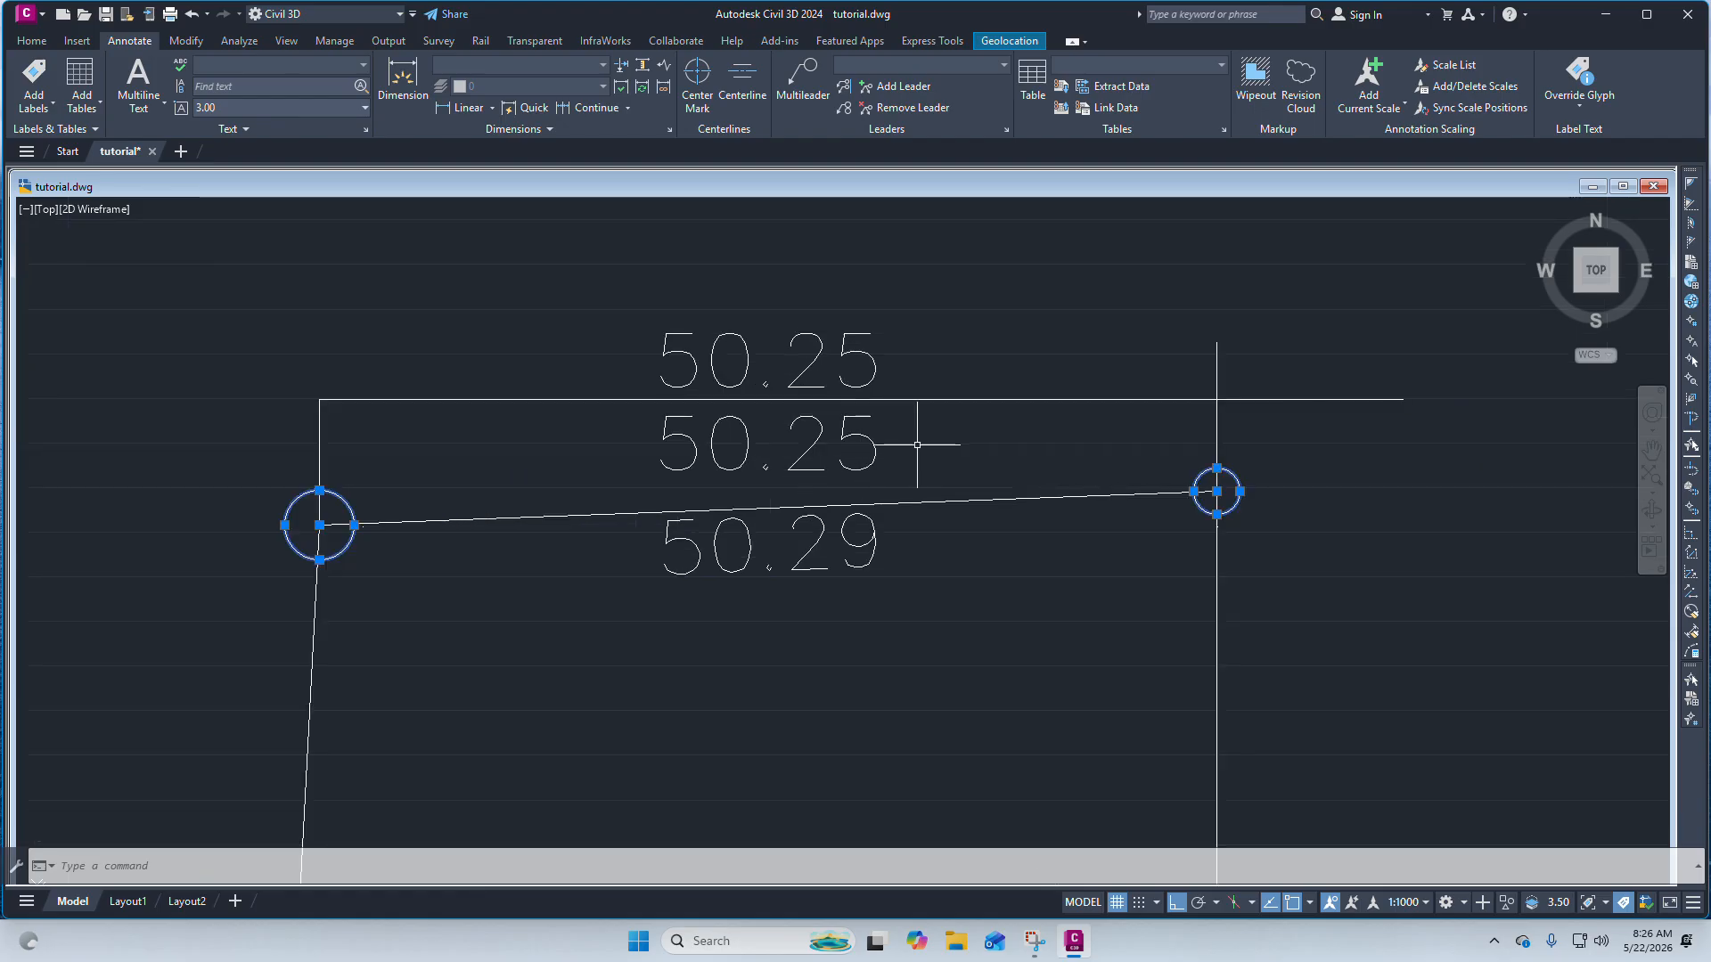
pyautogui.scroll(-2, 813, 360)
pyautogui.scroll(1, 810, 360)
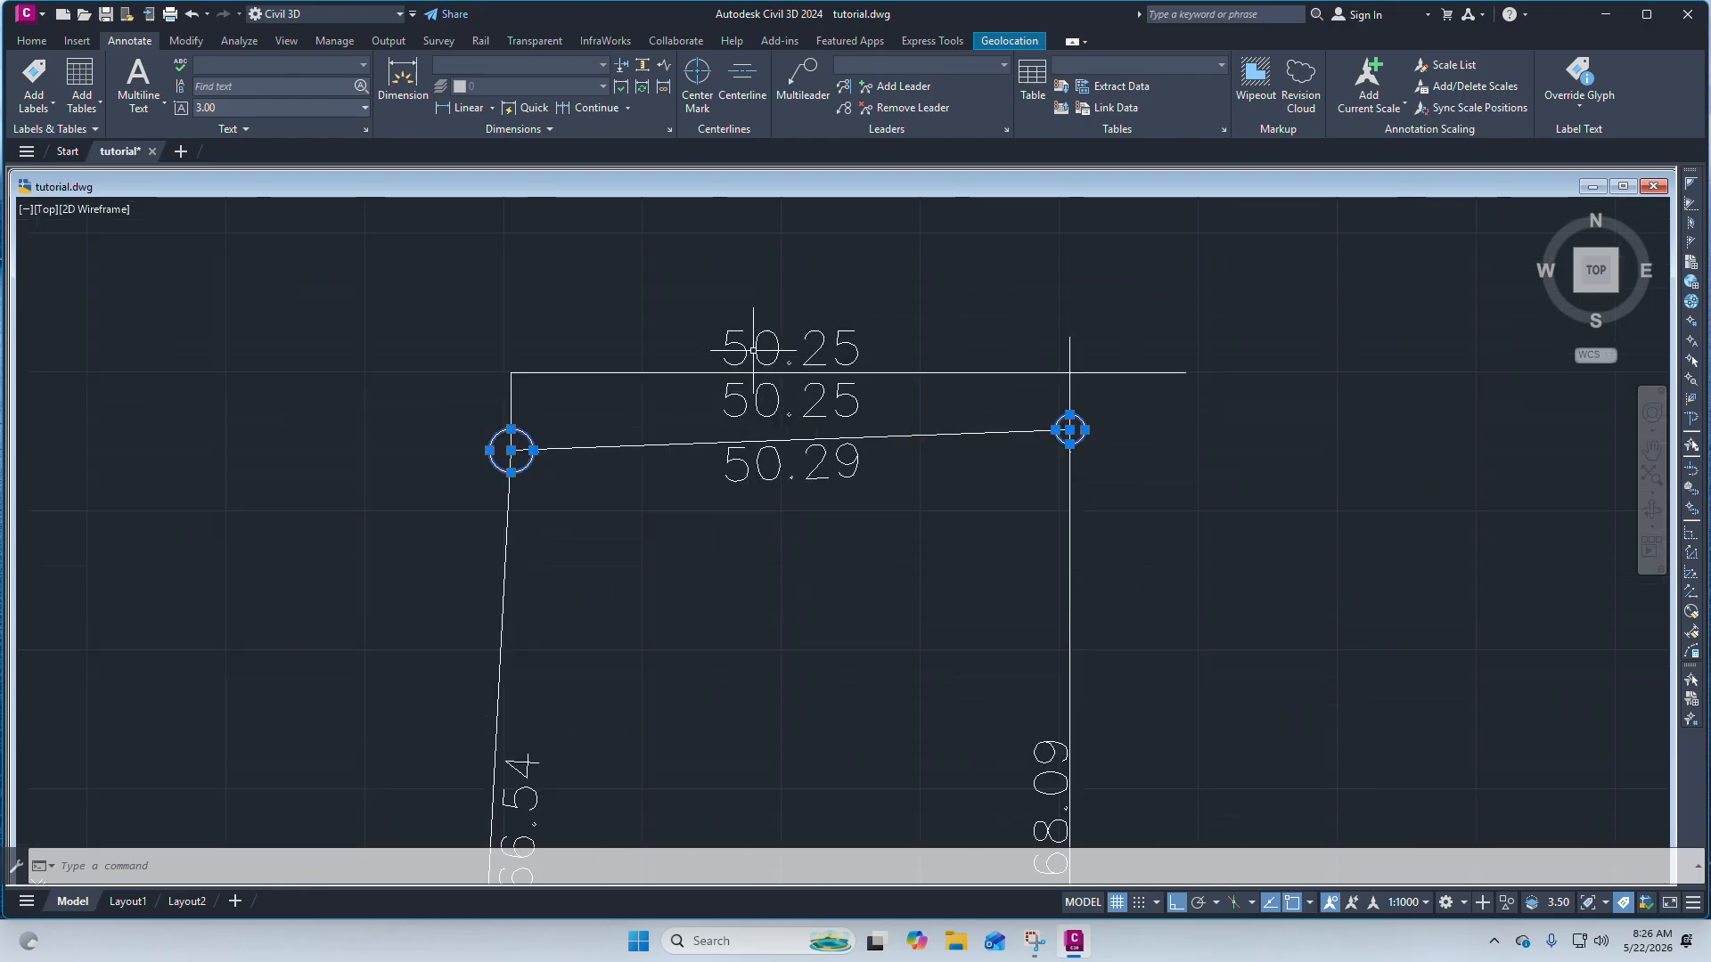
pyautogui.scroll(2, 753, 350)
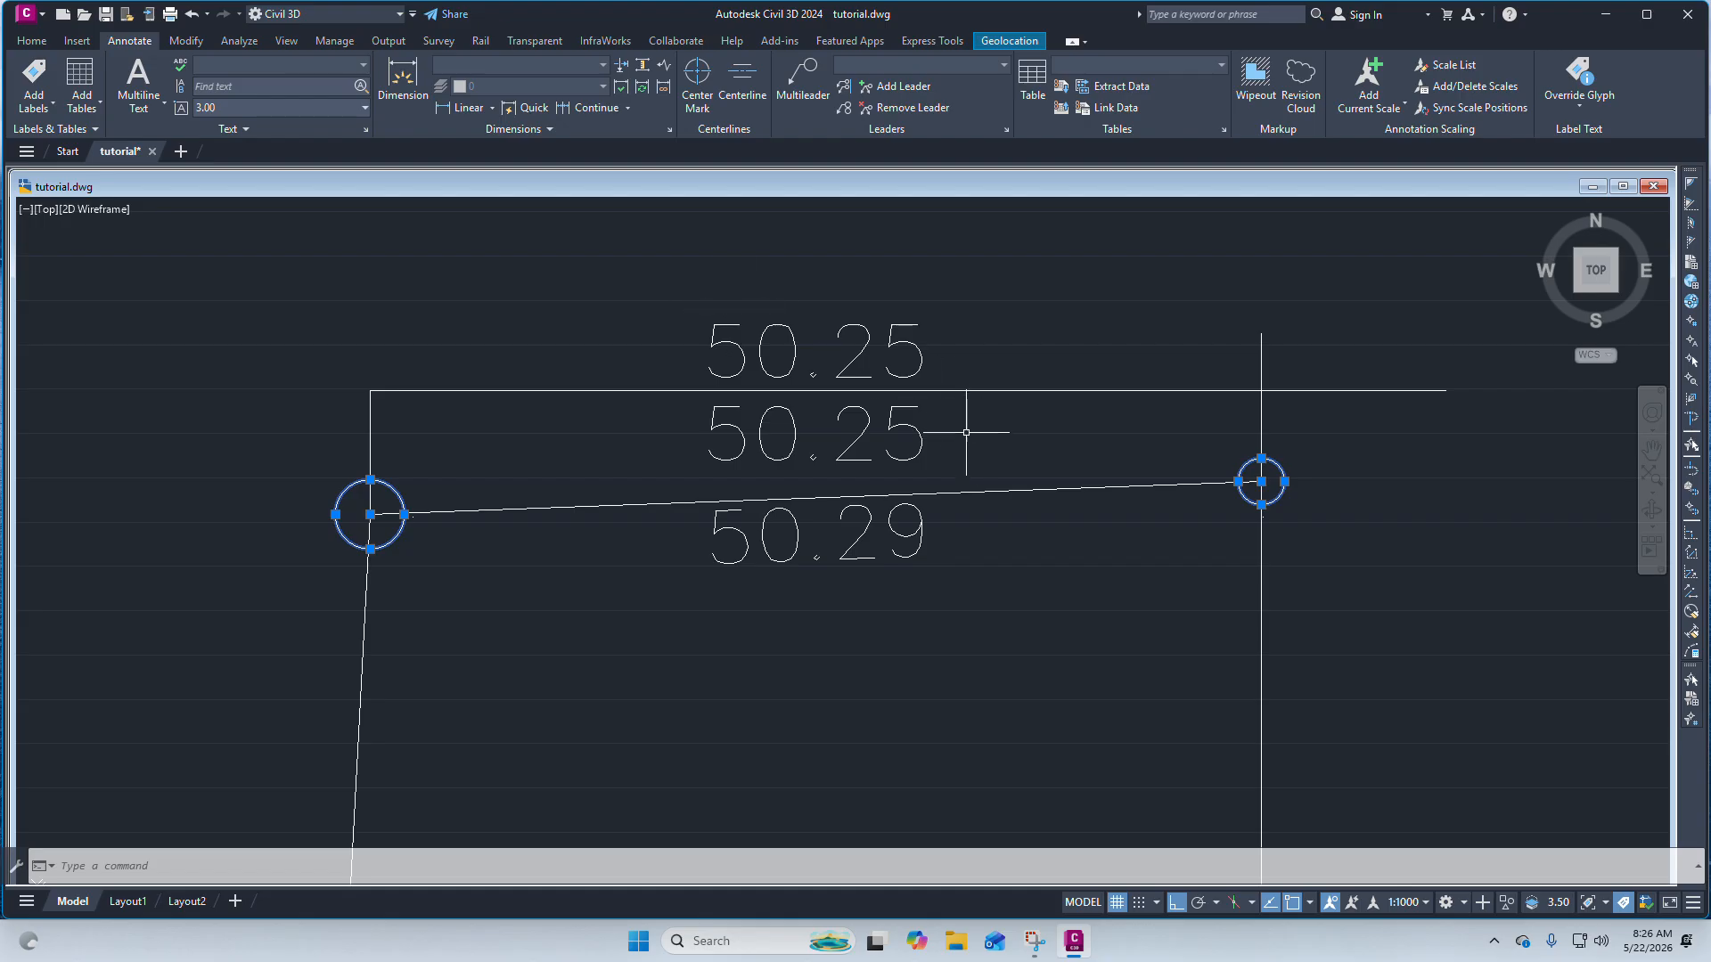
pyautogui.moveTo(966, 432); pyautogui.dragTo(832, 354)
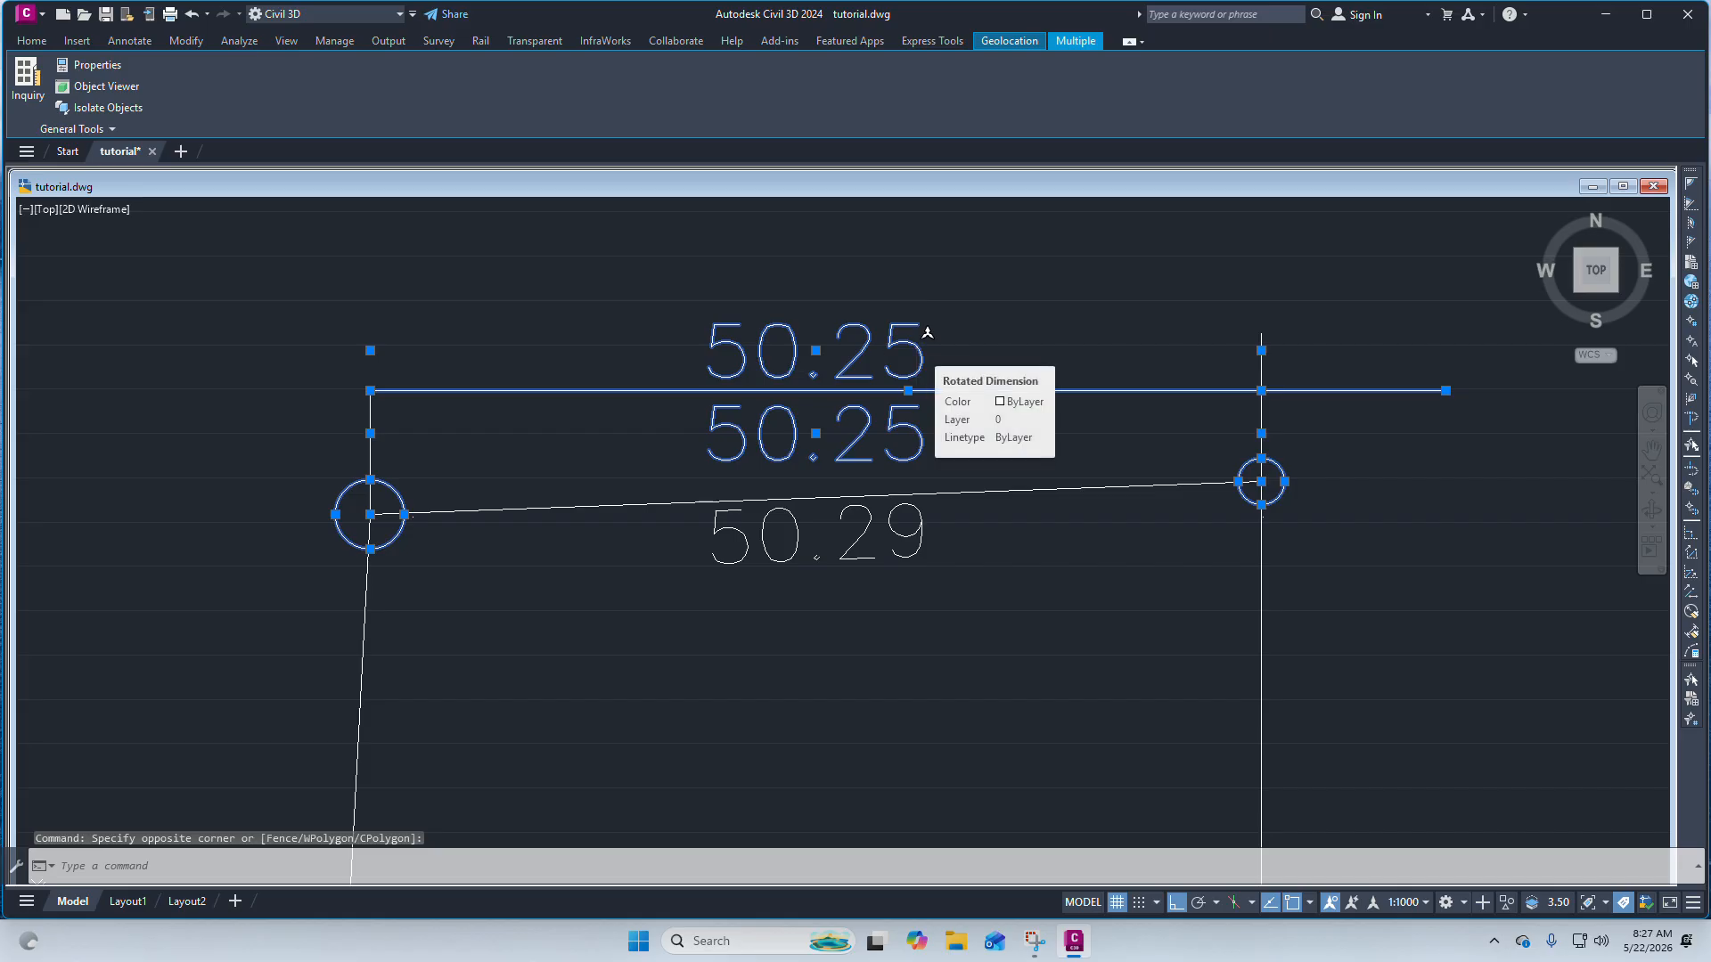
pyautogui.press('Delete')
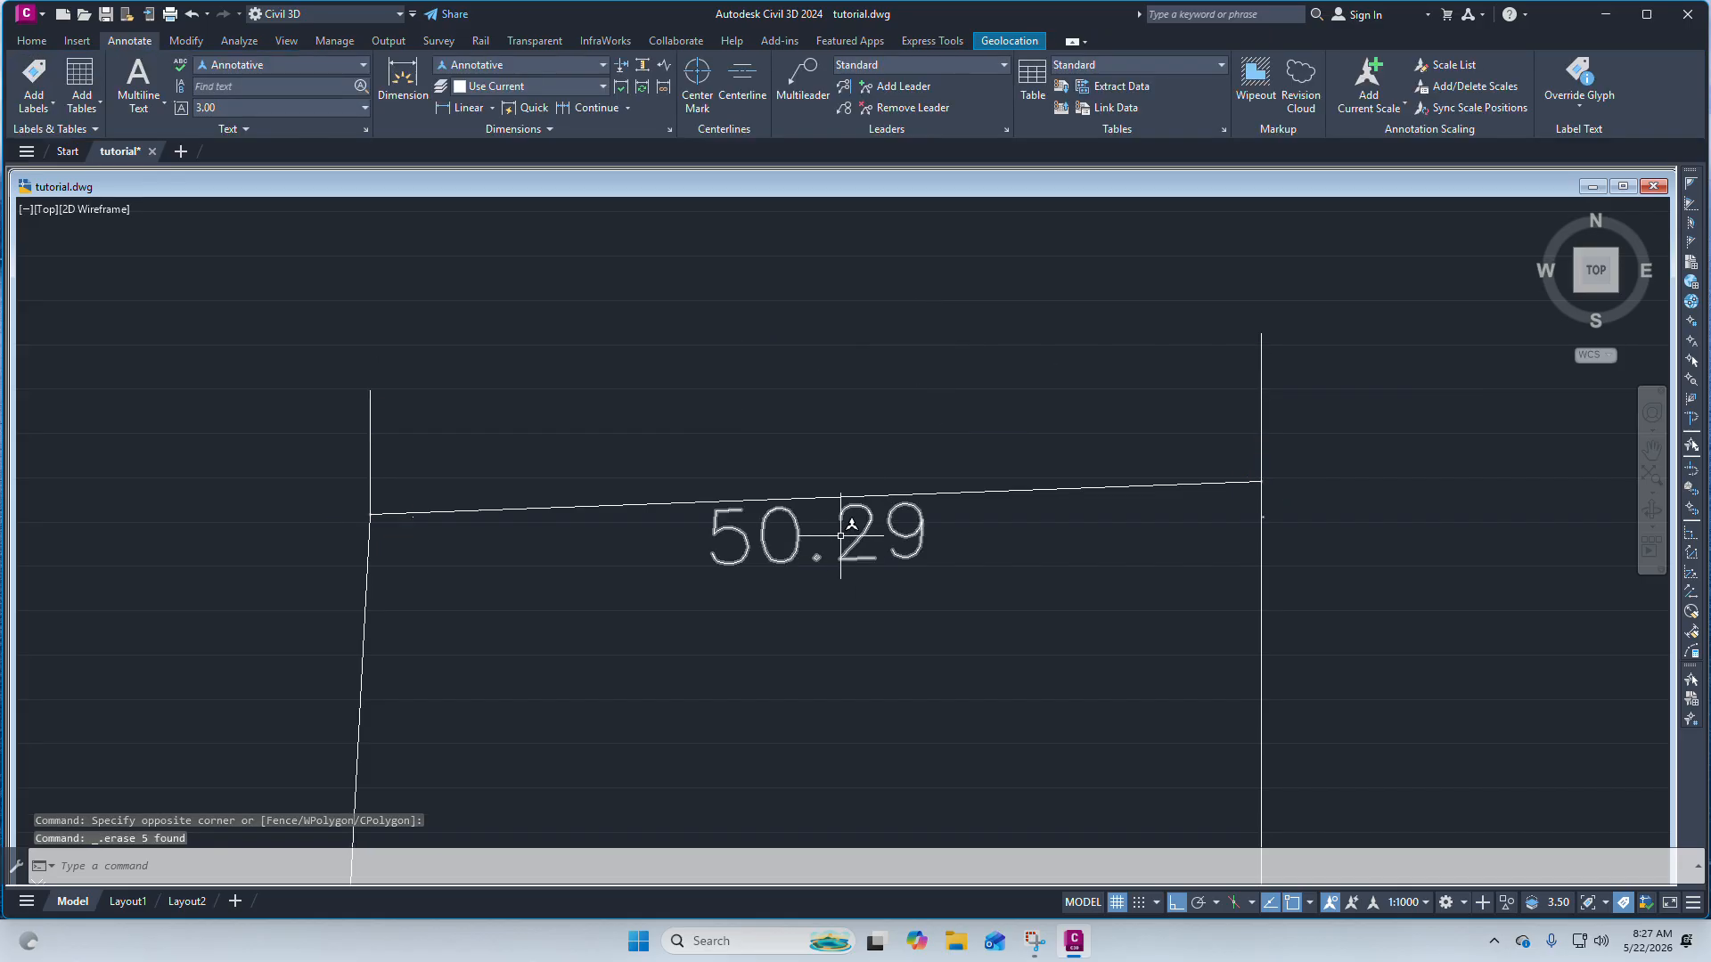
# Erase the two short vertical construction lines at the boundary's top corners.
pyautogui.click(1414, 420)
pyautogui.click(1190, 357)
pyautogui.click(520, 421)
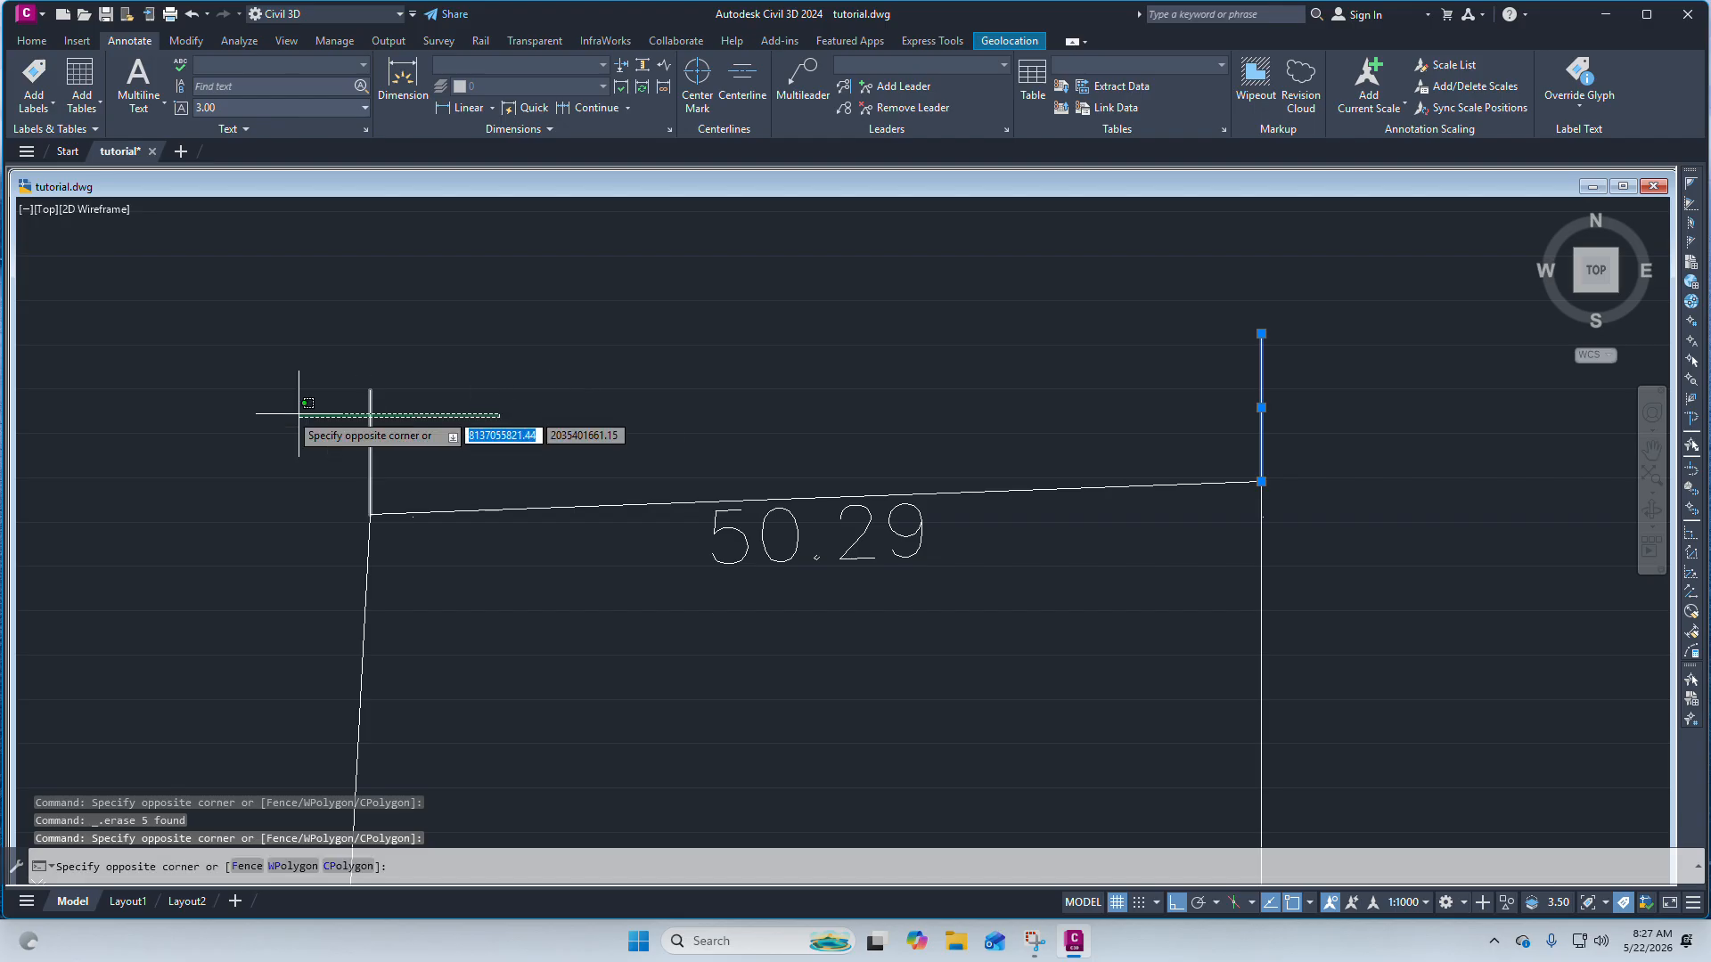
pyautogui.click(286, 409)
pyautogui.press('Delete')
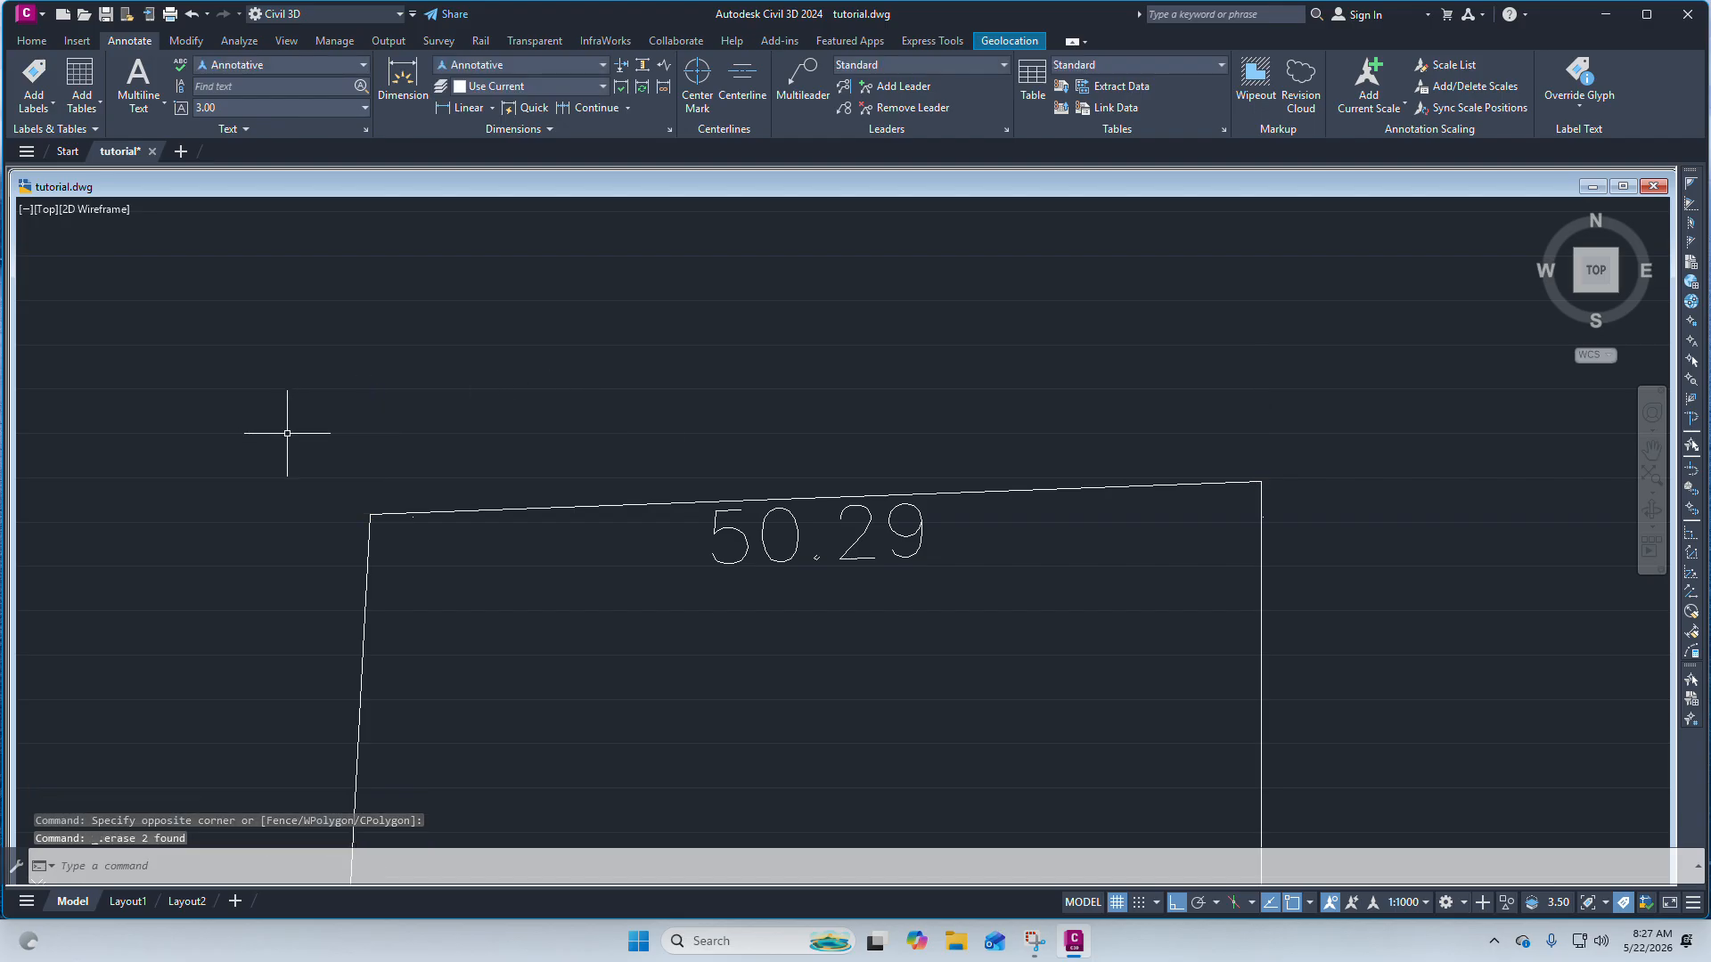
pyautogui.scroll(-5, 646, 450)
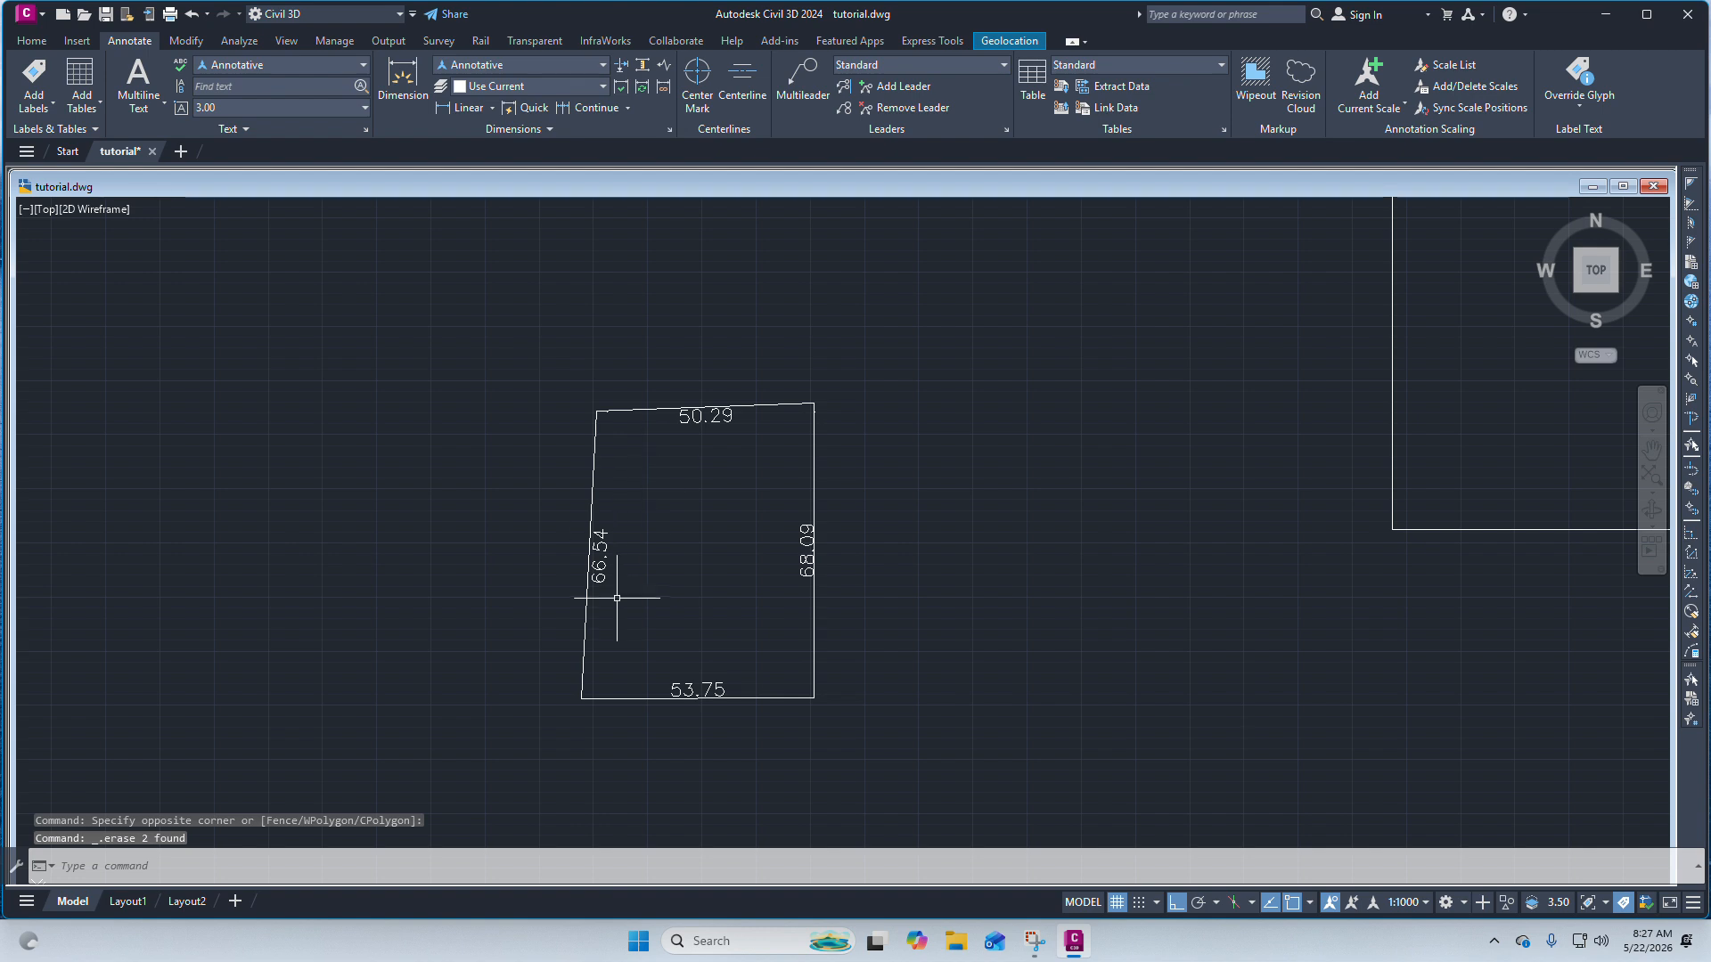
pyautogui.click(493, 109)
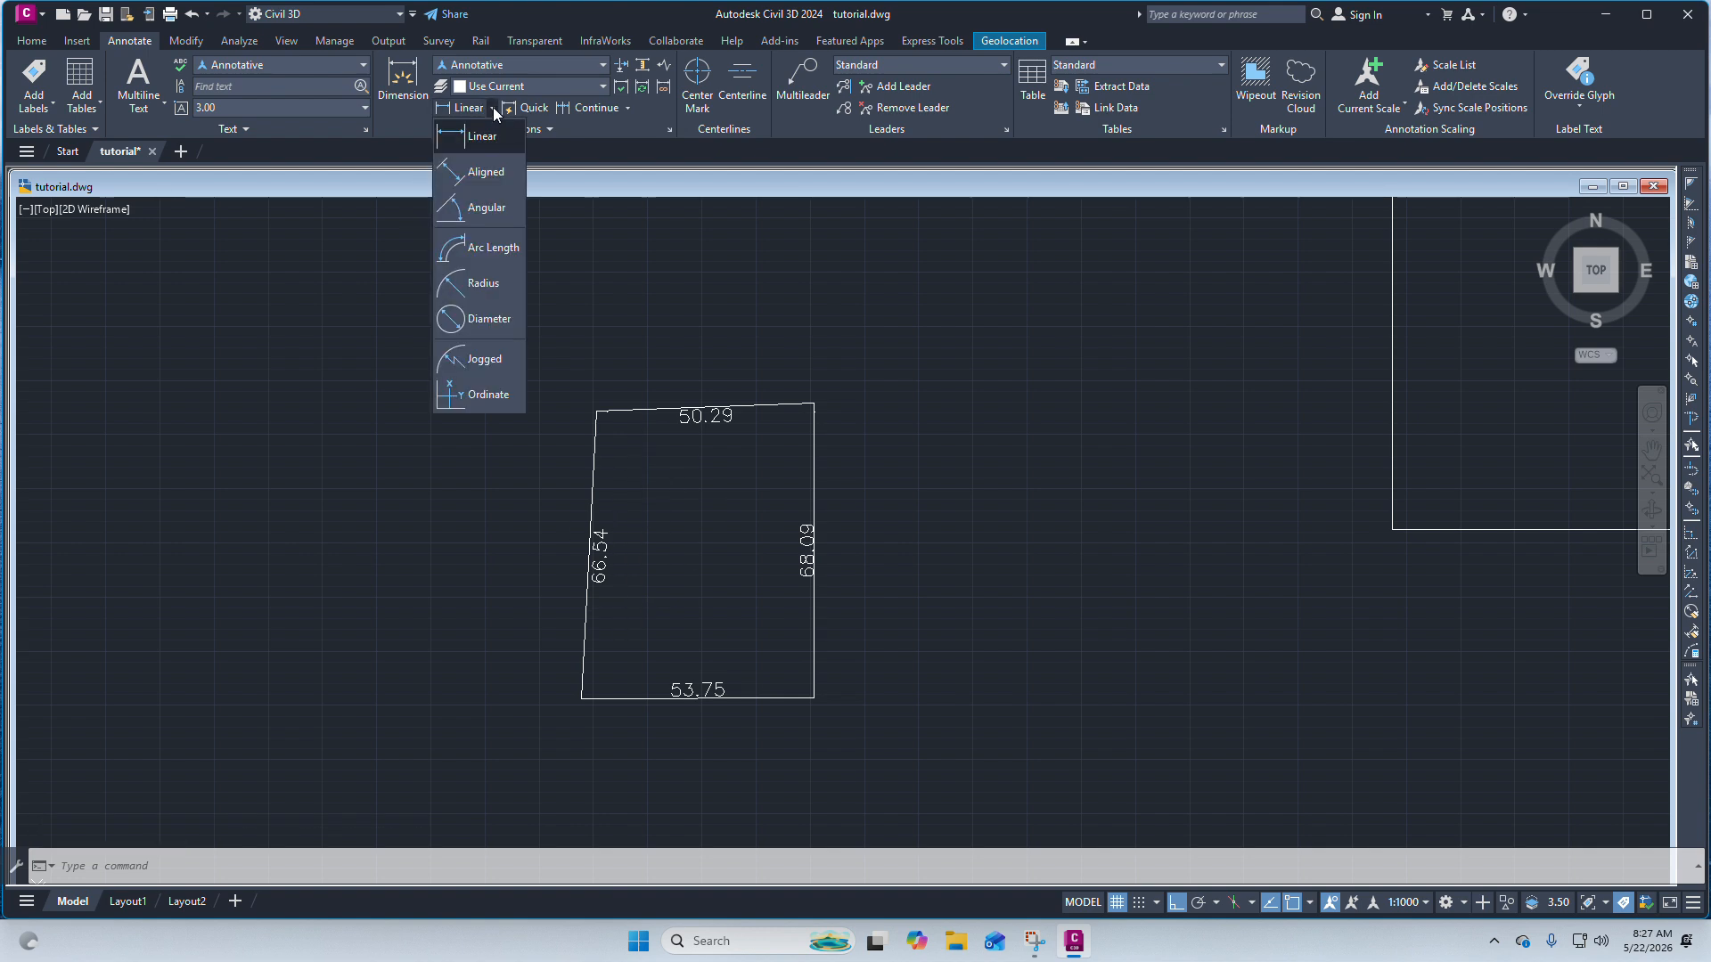
pyautogui.click(492, 108)
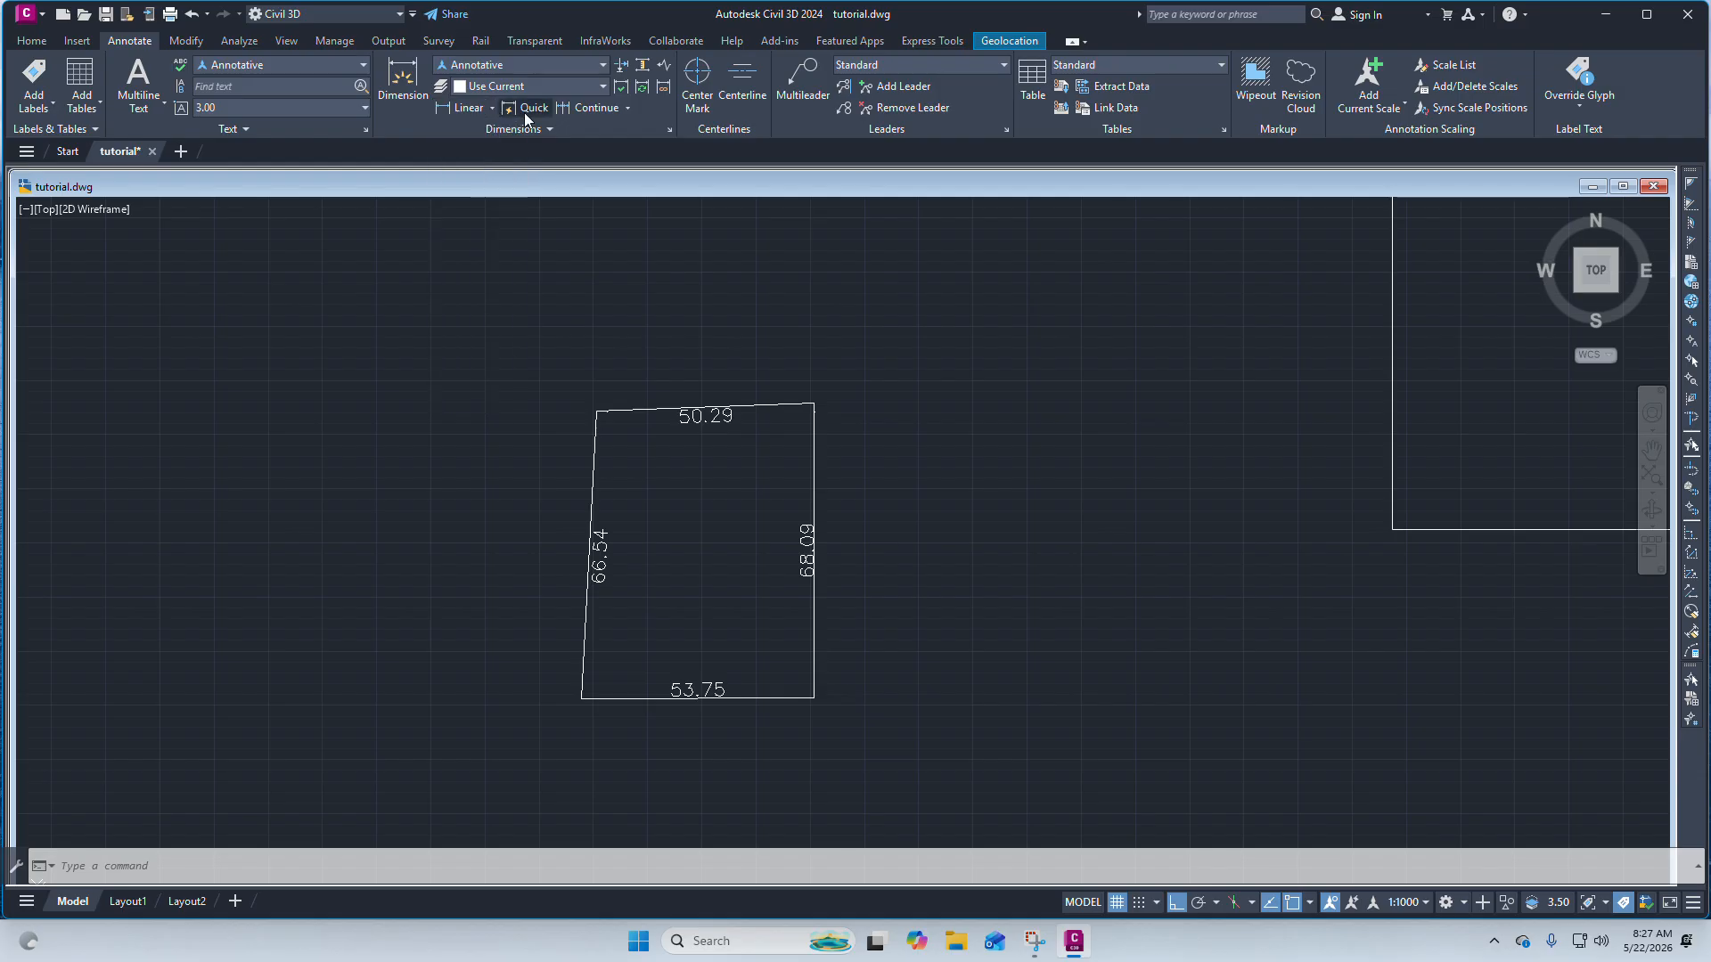
pyautogui.scroll(-2, 855, 375)
pyautogui.scroll(2, 772, 401)
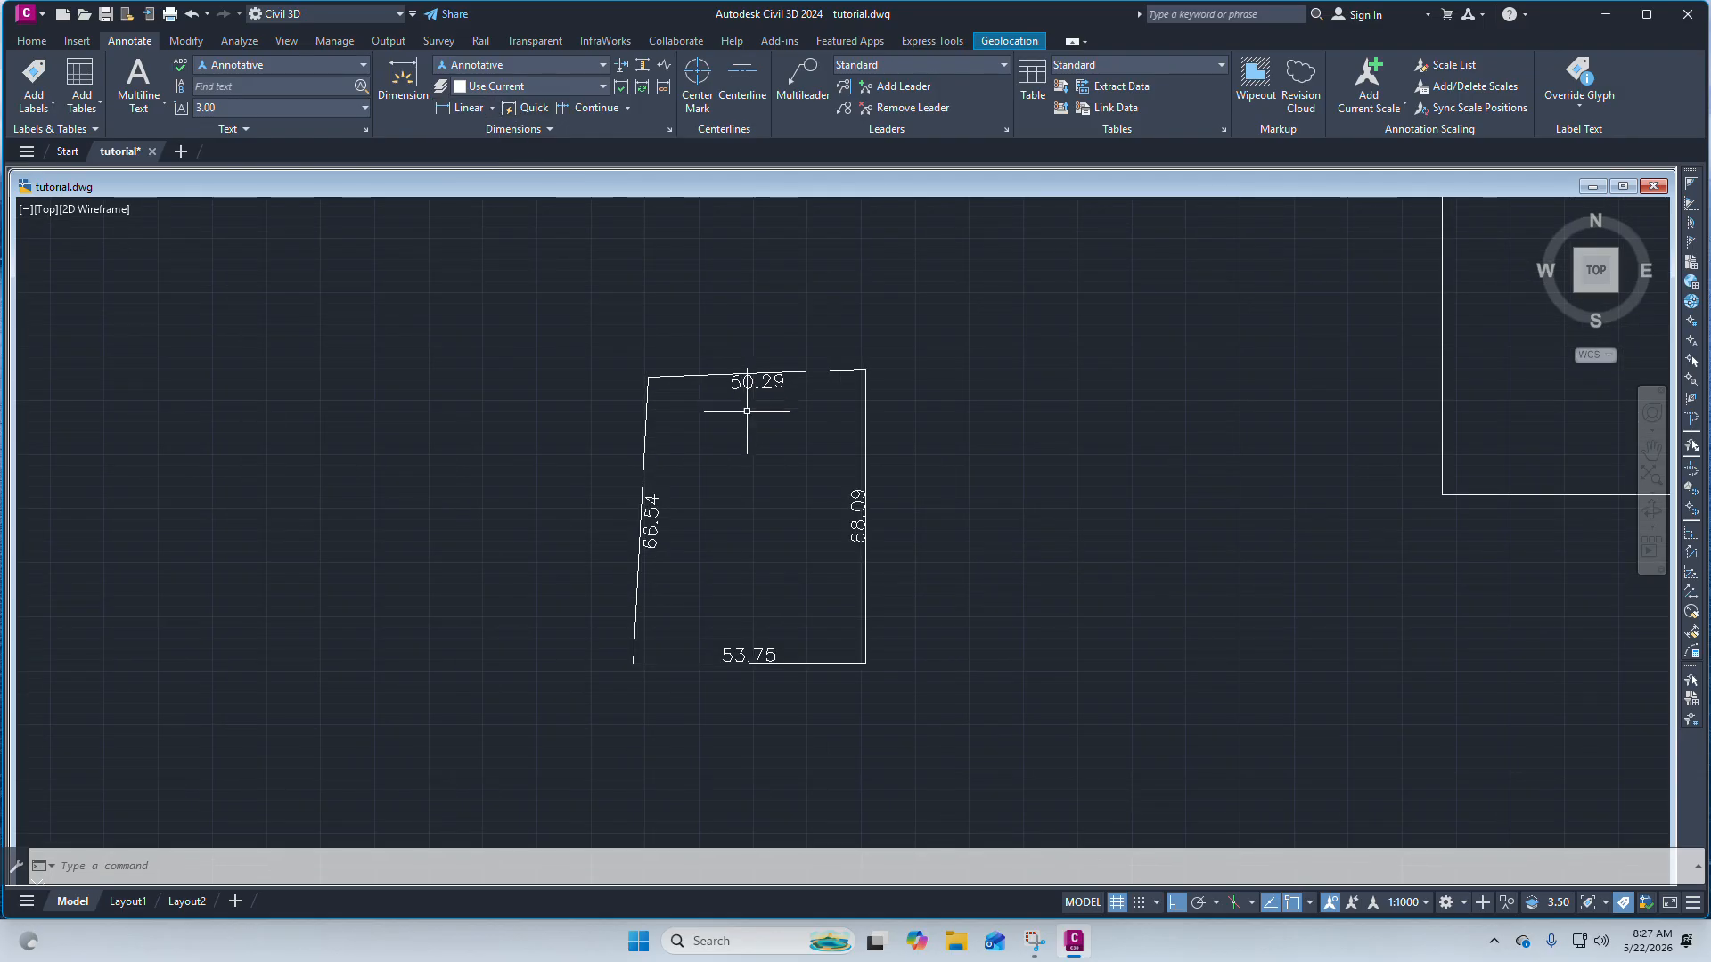
pyautogui.scroll(-3, 710, 471)
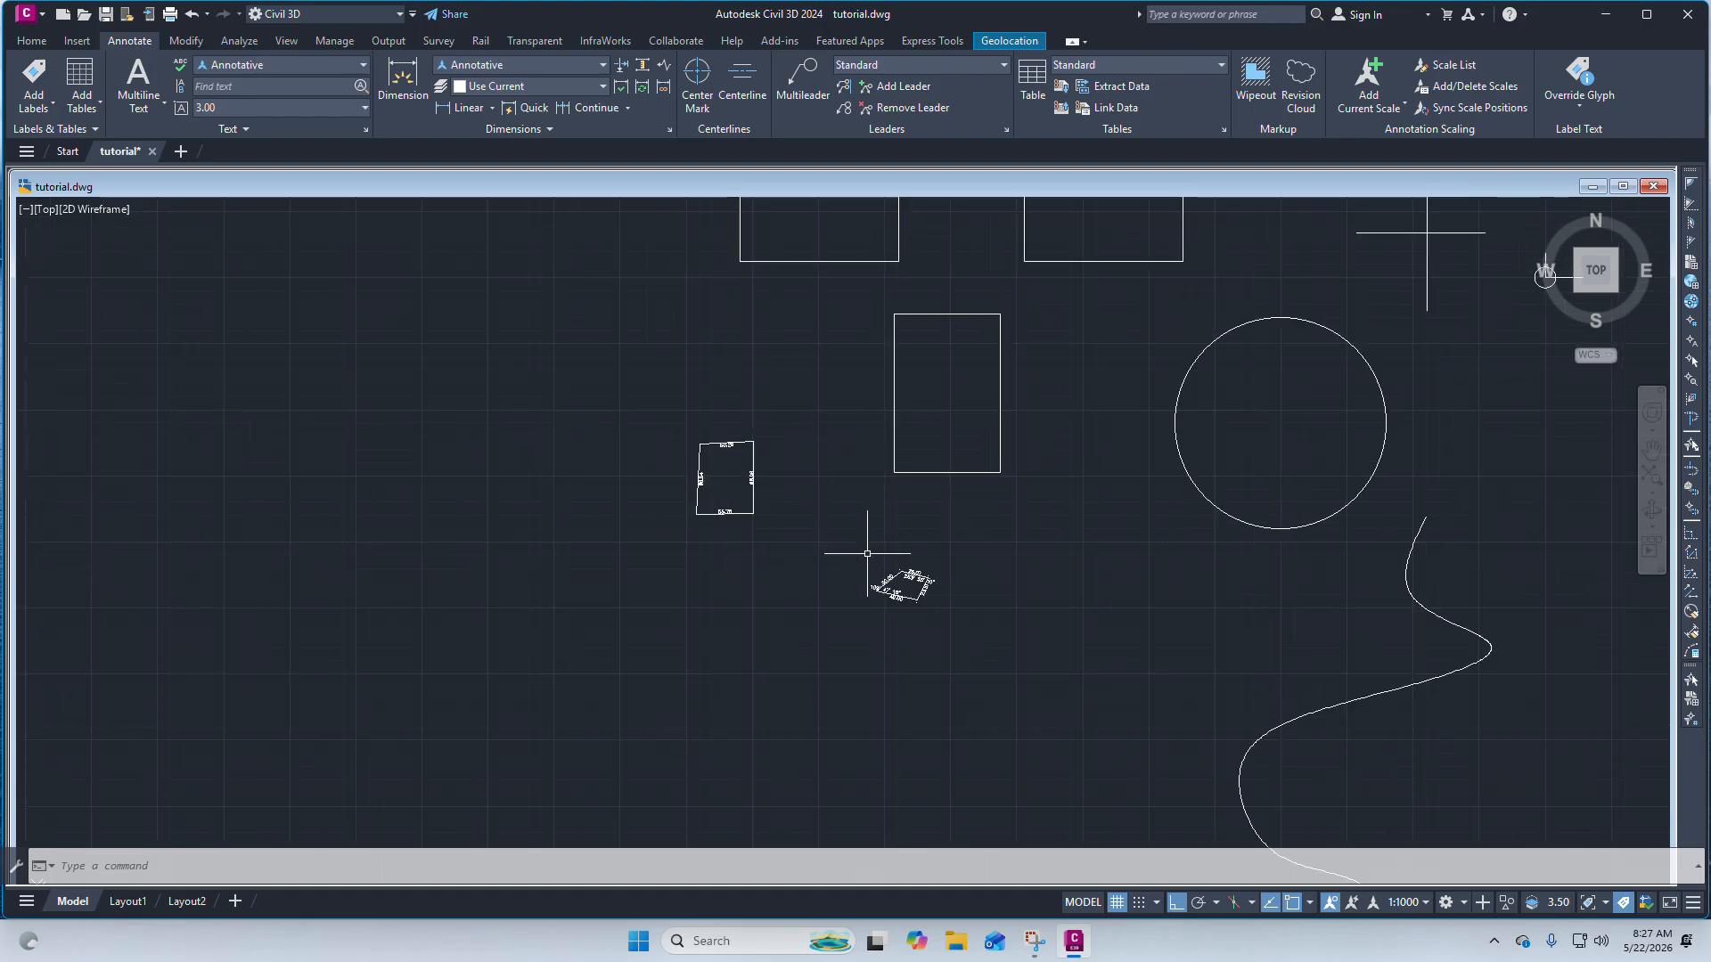
pyautogui.scroll(3, 867, 554)
pyautogui.scroll(-3, 927, 624)
pyautogui.scroll(4, 958, 602)
pyautogui.scroll(-2, 906, 624)
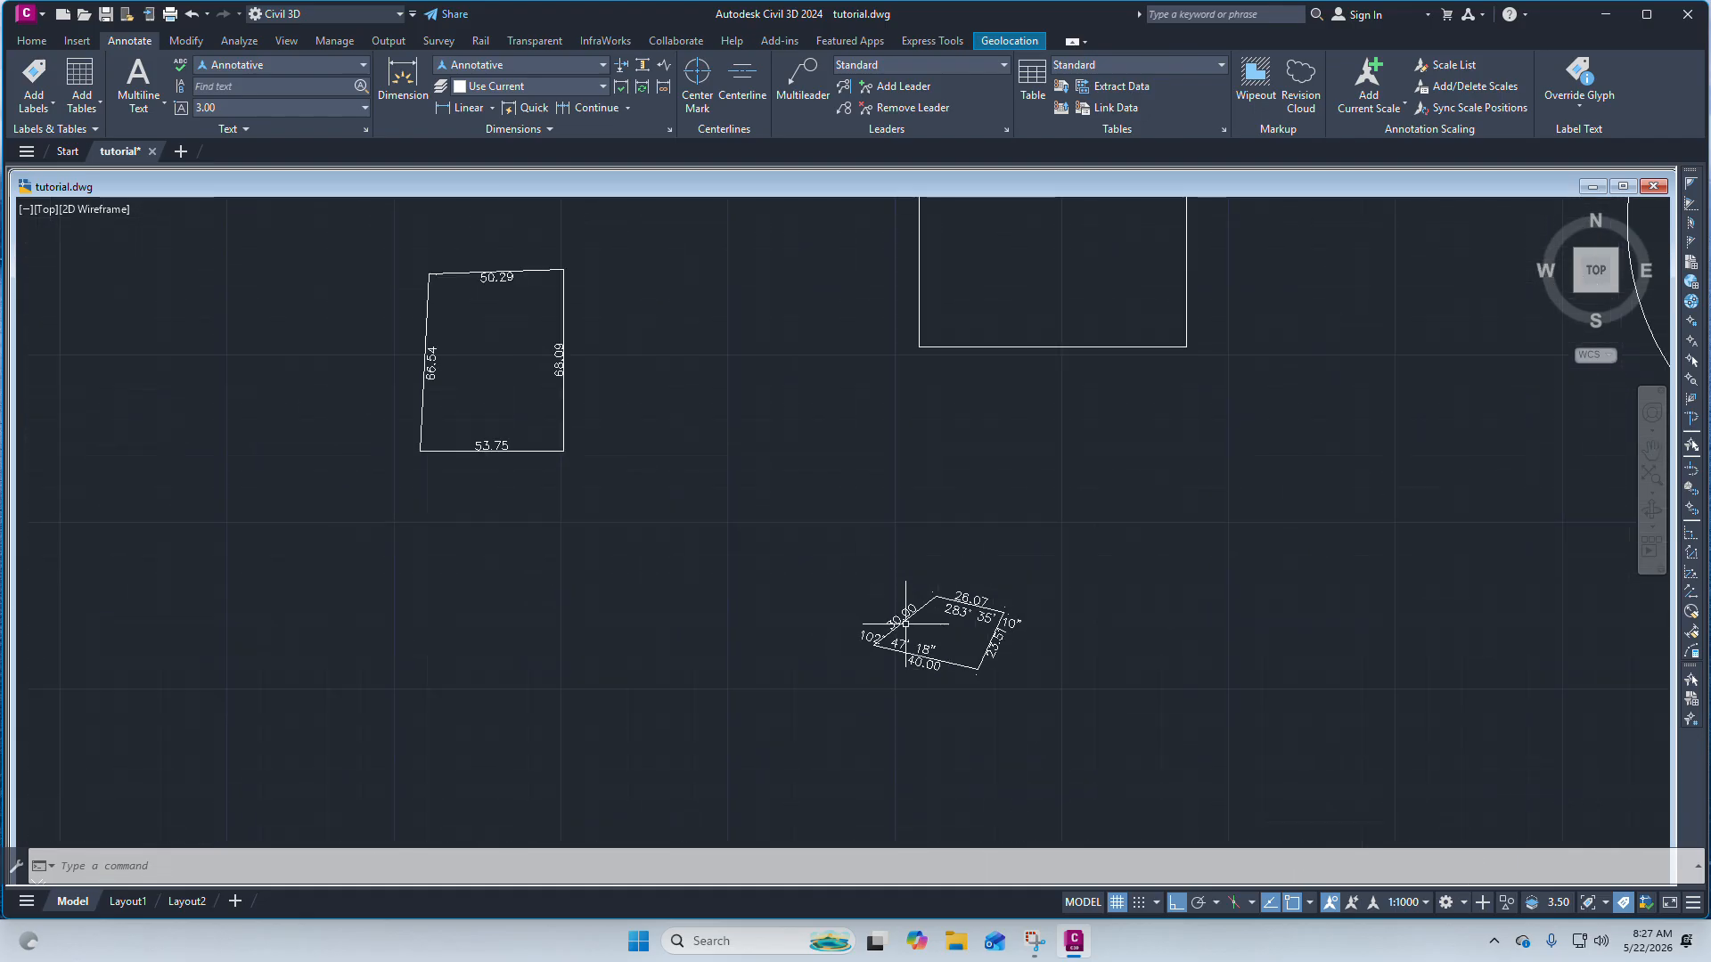
pyautogui.scroll(3, 905, 624)
pyautogui.scroll(-3, 1069, 557)
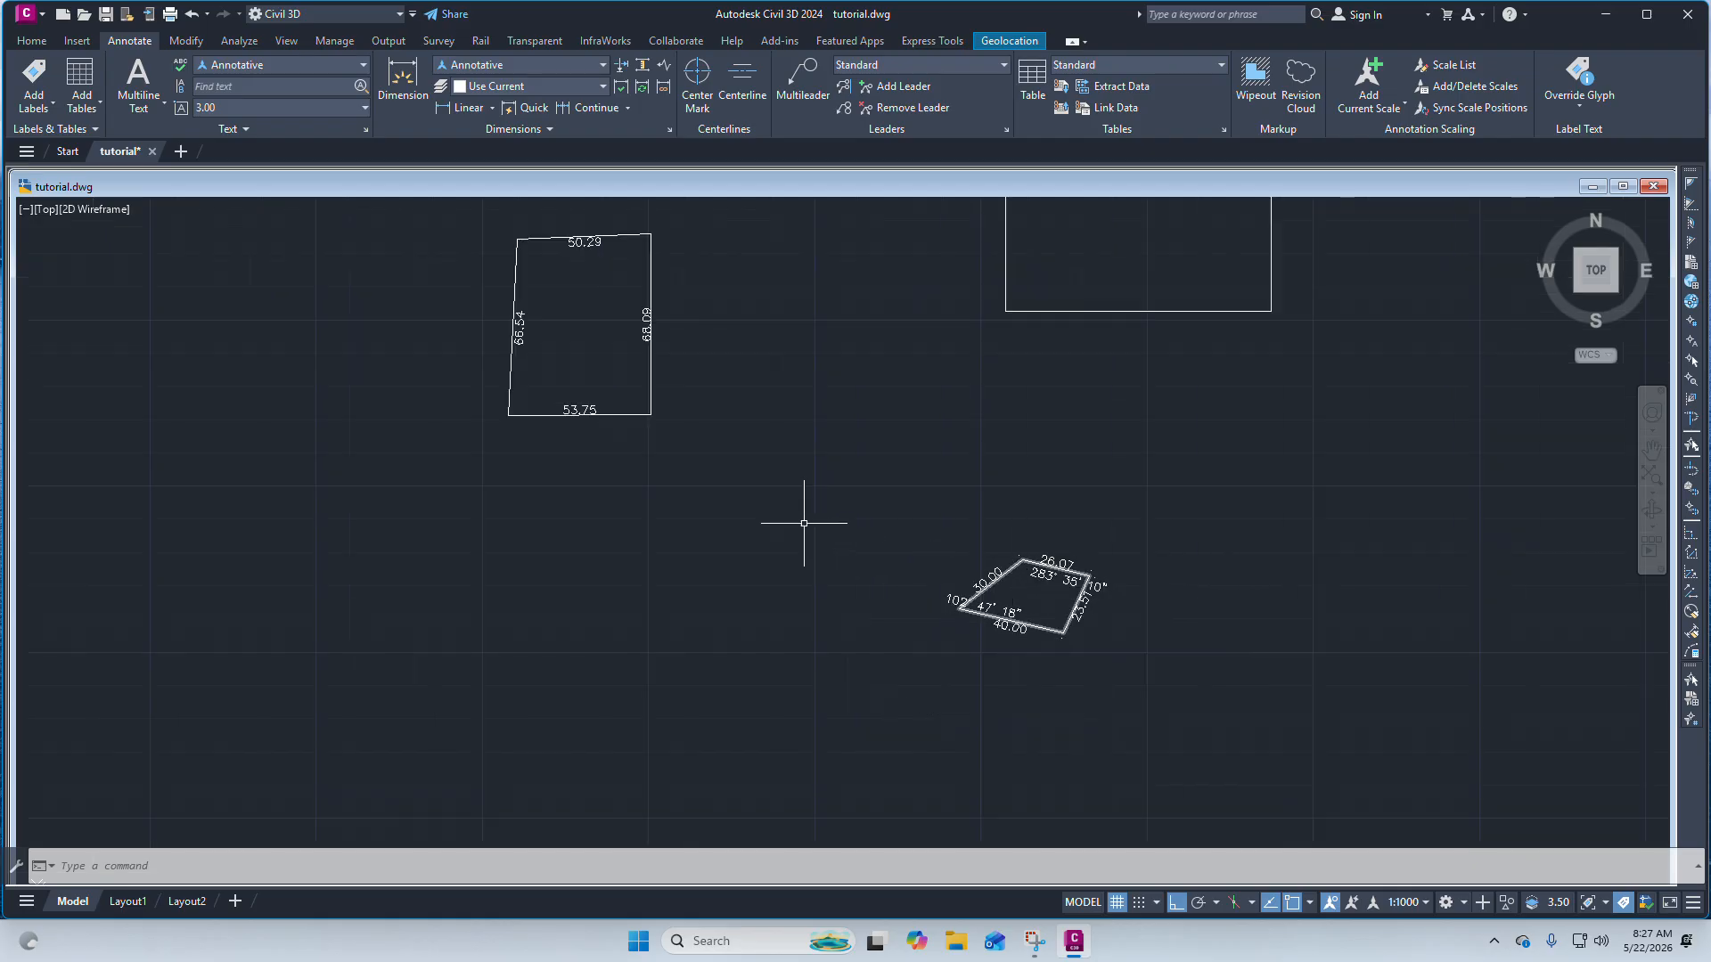
pyautogui.scroll(-3, 784, 497)
pyautogui.scroll(4, 615, 403)
pyautogui.scroll(-3, 811, 459)
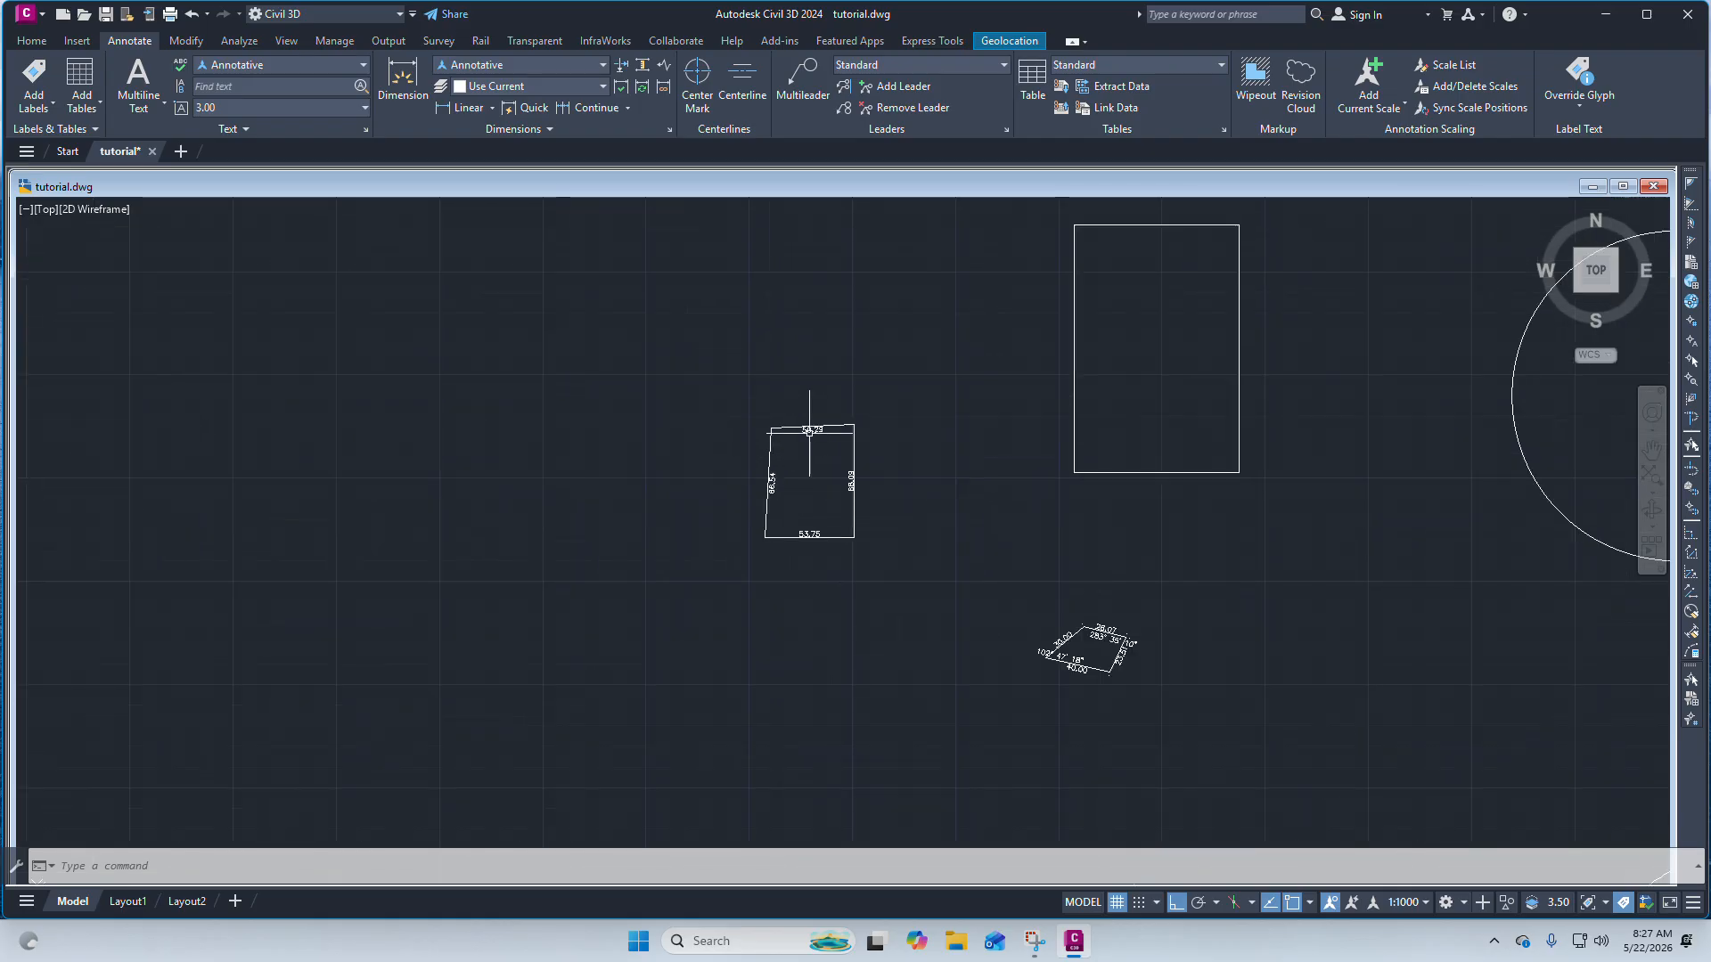
pyautogui.scroll(4, 809, 432)
pyautogui.scroll(5, 842, 473)
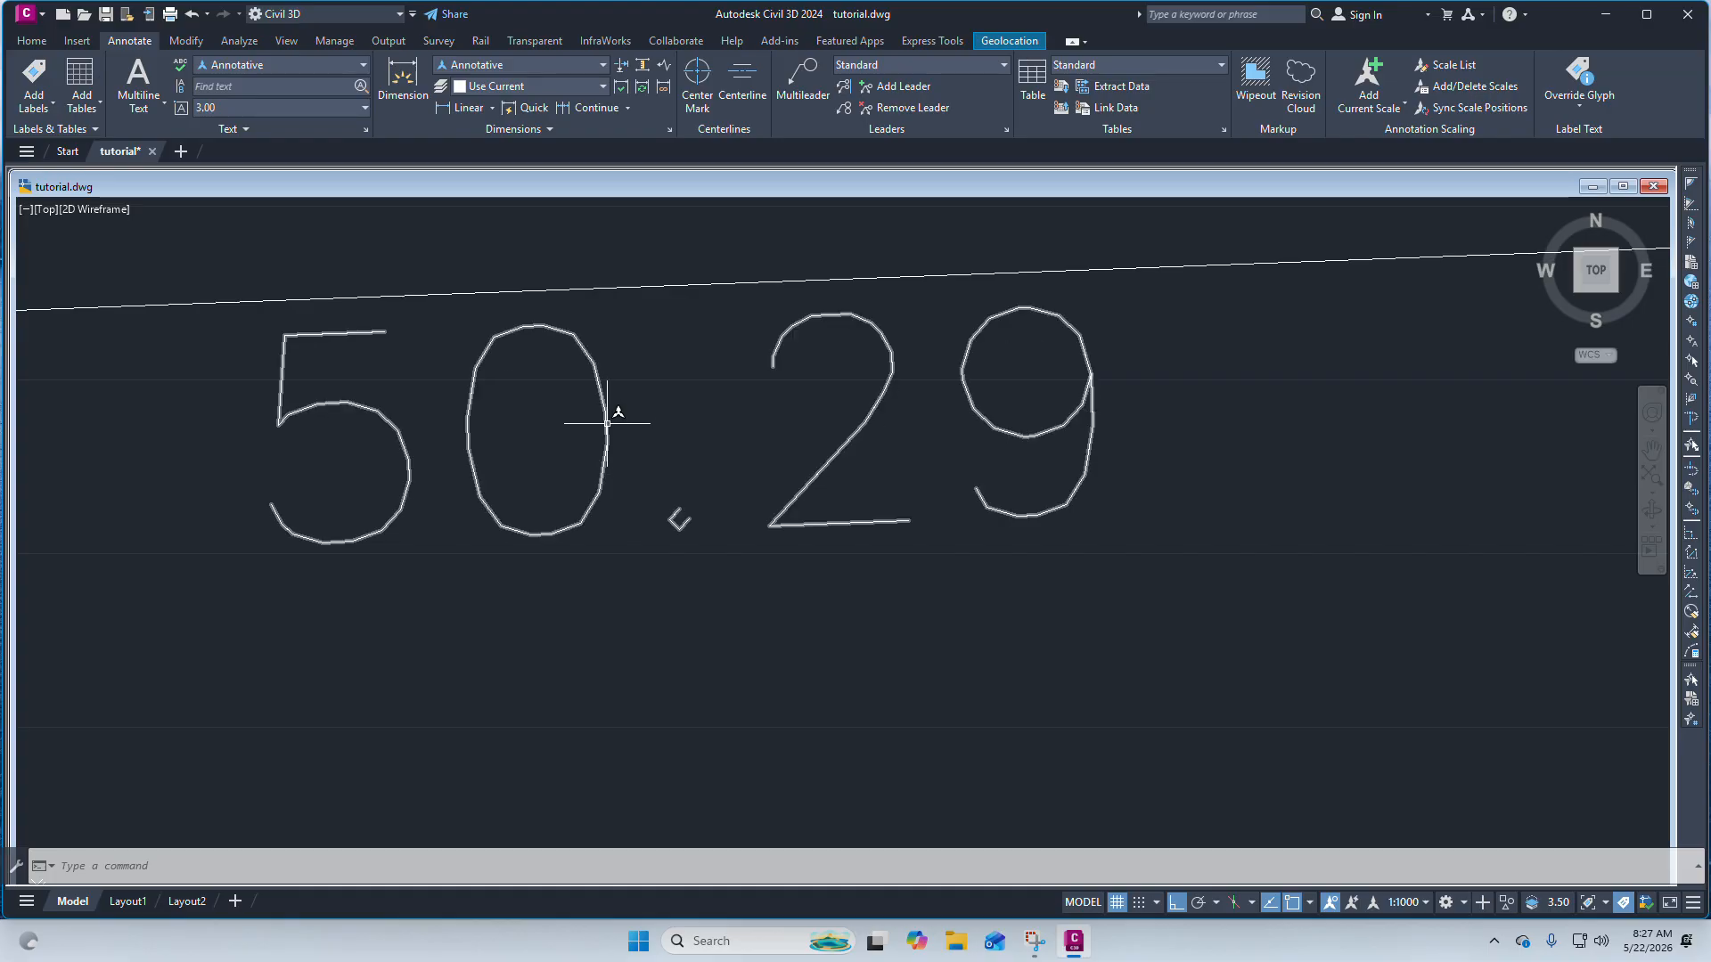
# Erase the duplicate dimension overlapping the 50.29 label on the boundary's top edge.
pyautogui.moveTo(607, 423)
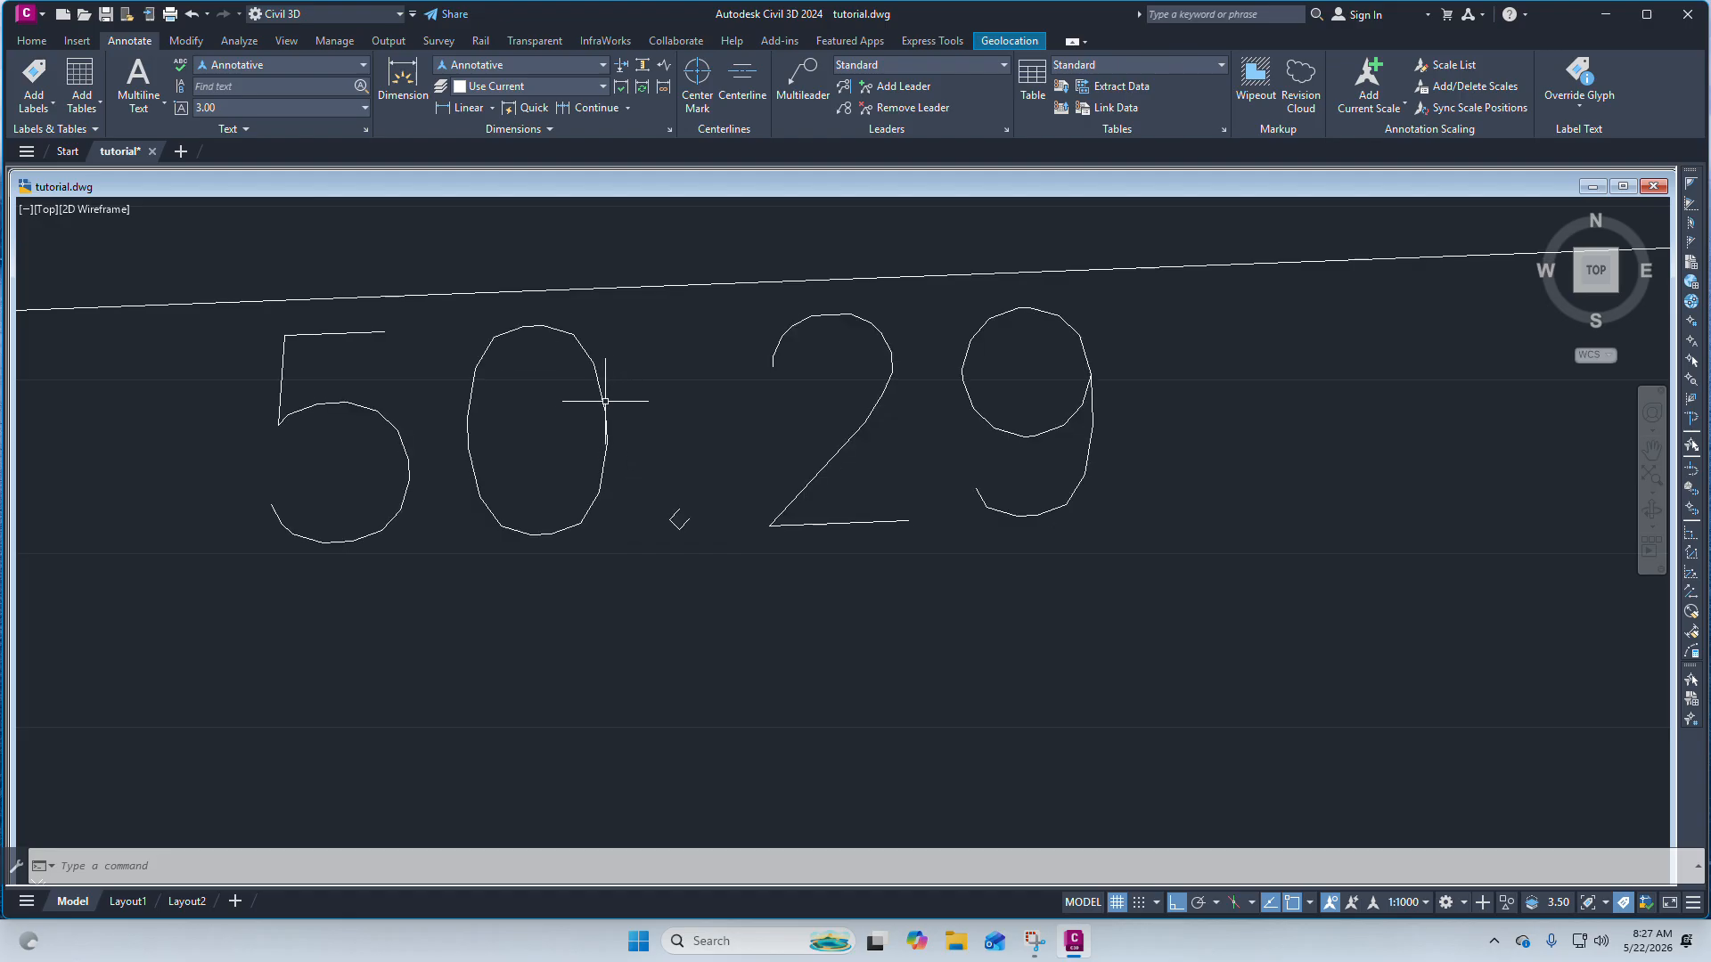
pyautogui.scroll(-3, 642, 374)
pyautogui.scroll(4, 623, 372)
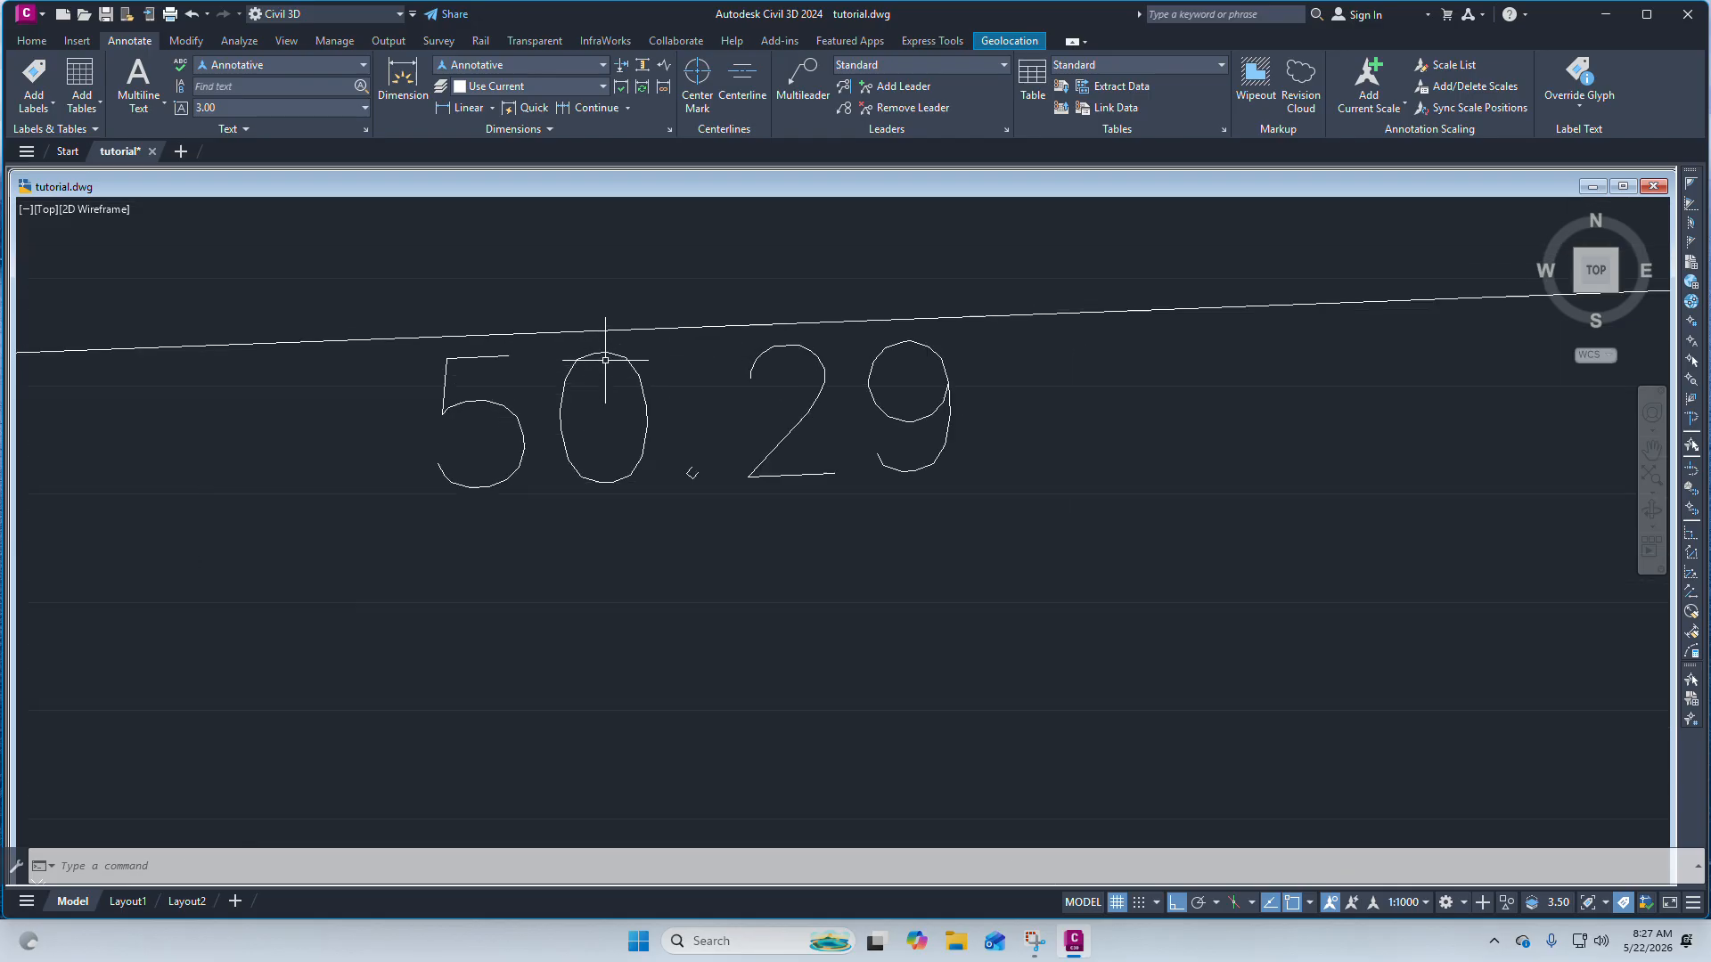
pyautogui.click(727, 370)
pyautogui.scroll(-3, 726, 376)
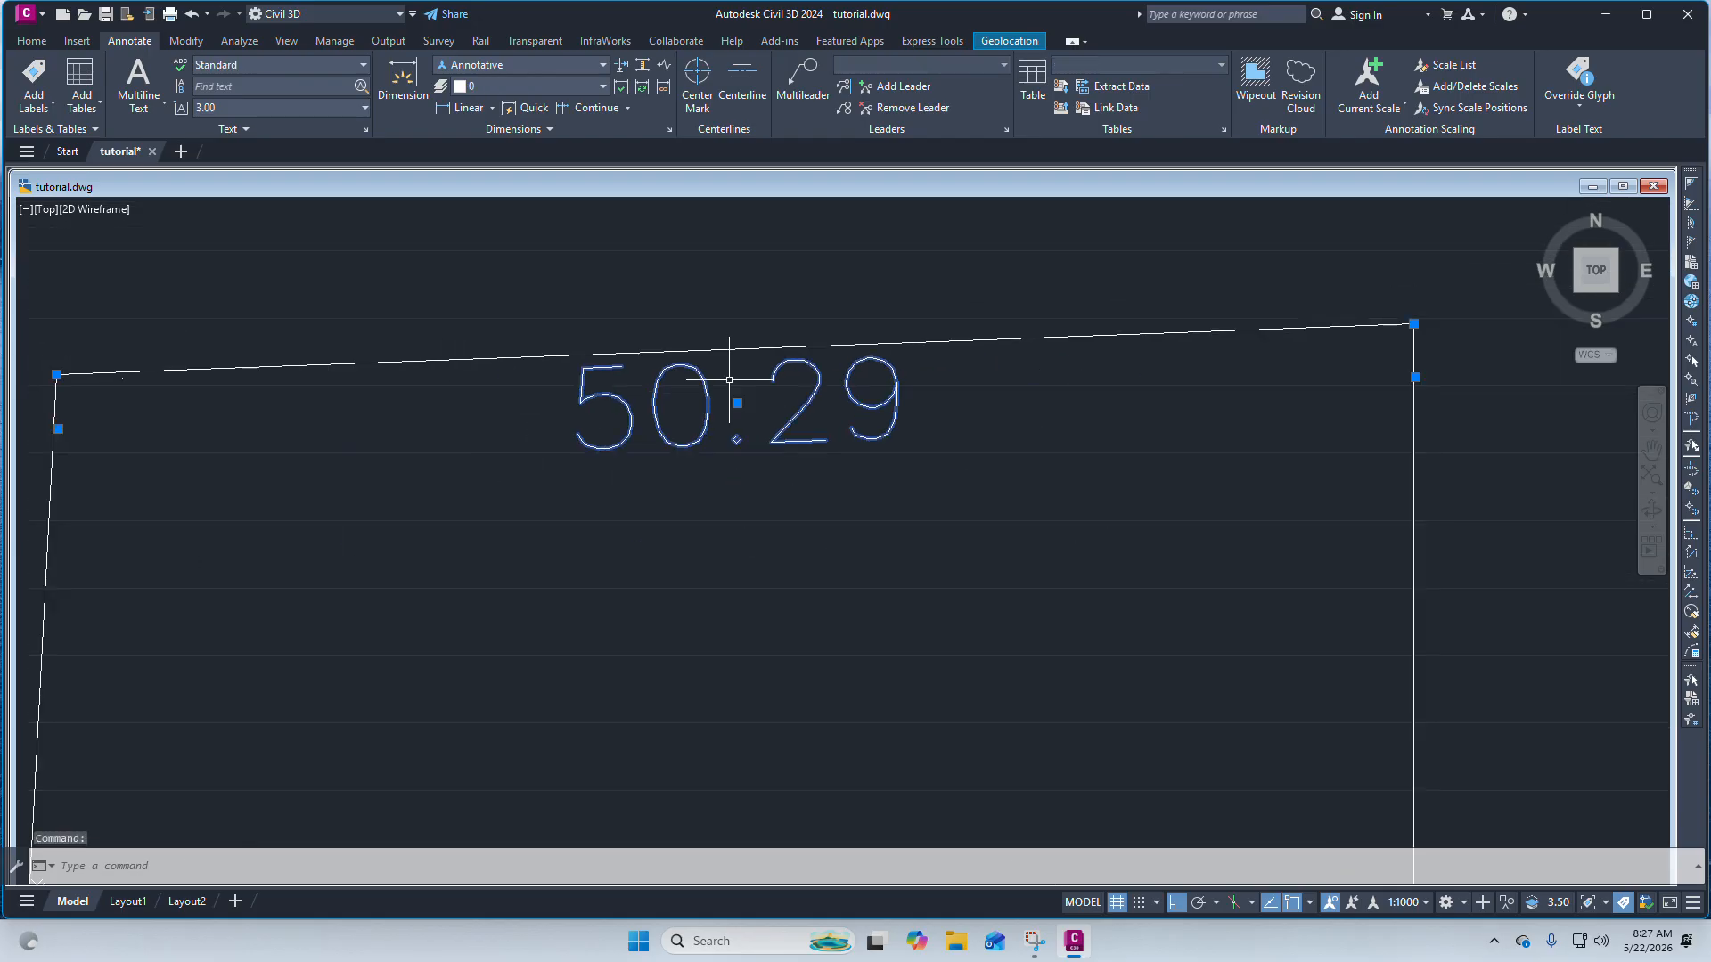
pyautogui.scroll(2, 723, 393)
pyautogui.scroll(-3, 724, 393)
pyautogui.scroll(3, 764, 441)
pyautogui.press('Delete')
pyautogui.press('Escape')
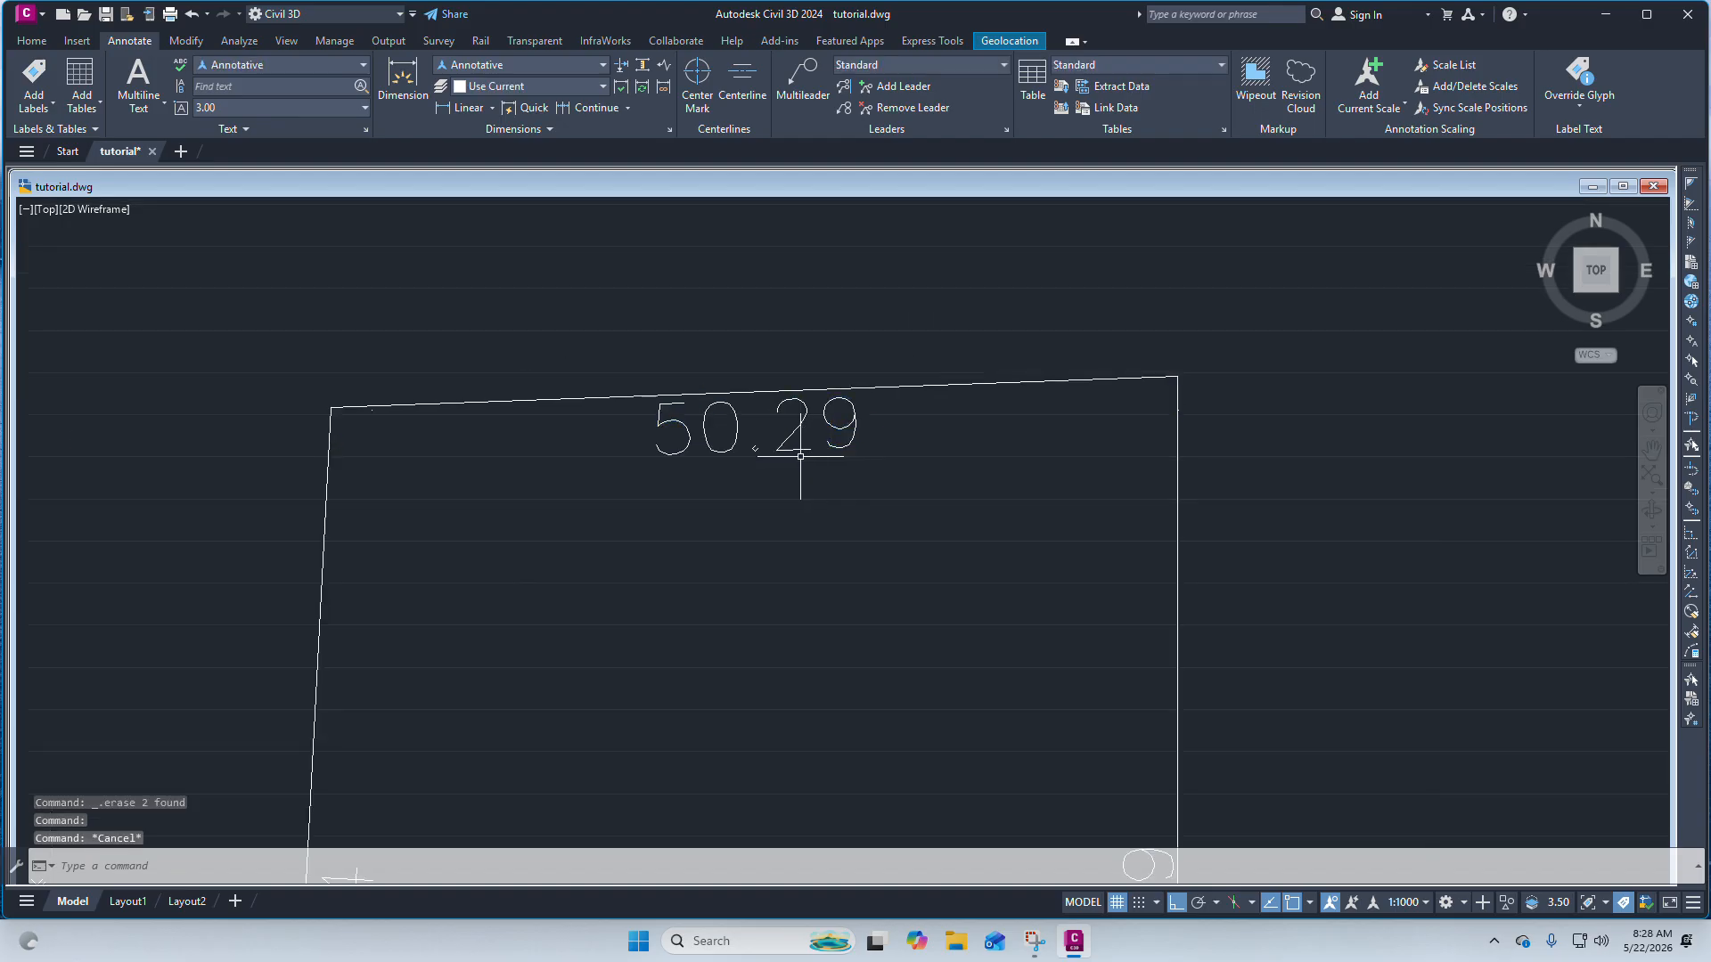
pyautogui.click(32, 41)
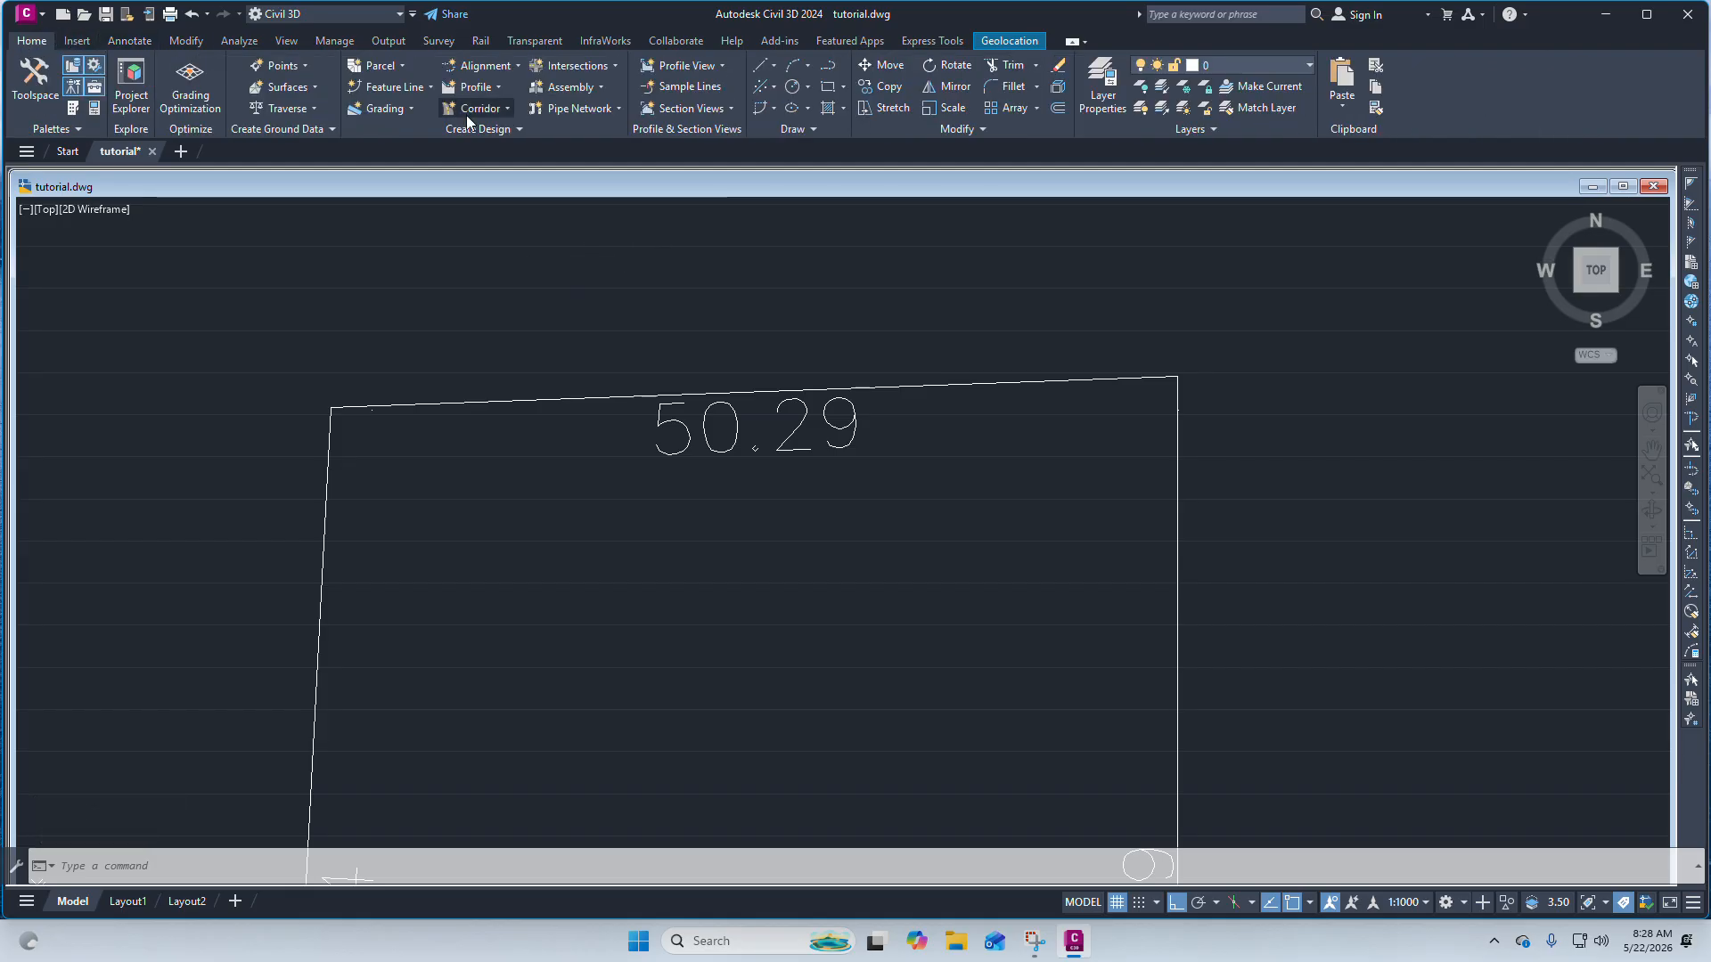
pyautogui.click(982, 130)
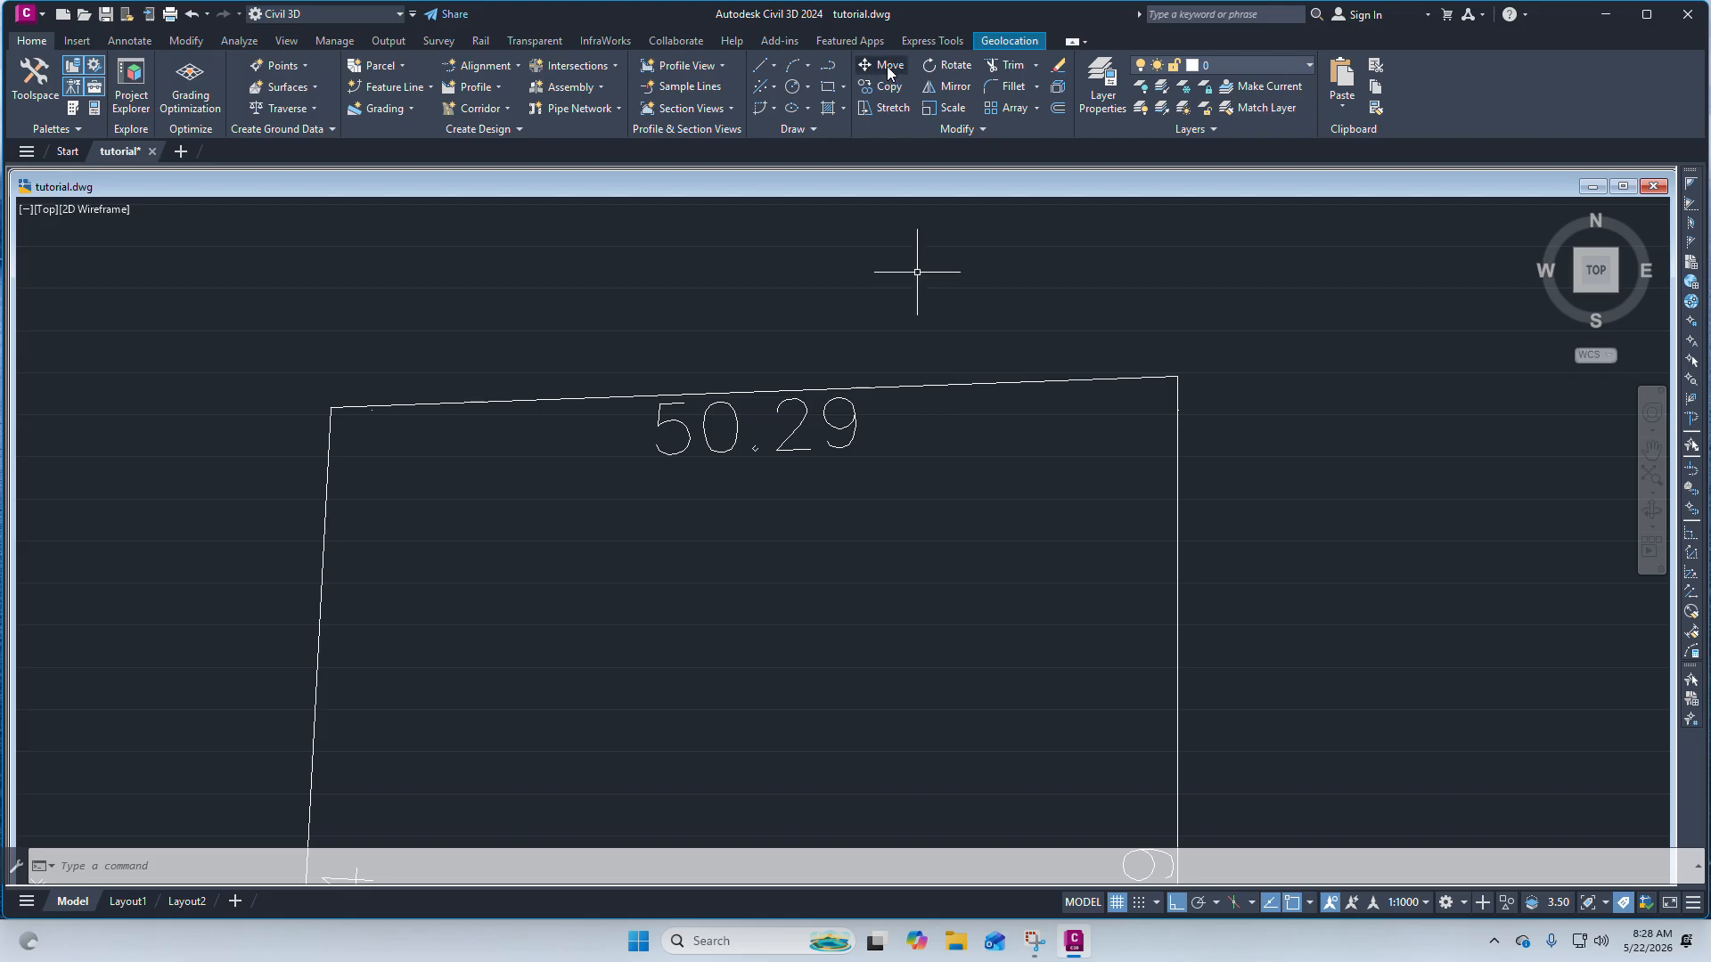
pyautogui.scroll(-5, 858, 291)
pyautogui.scroll(-2, 780, 481)
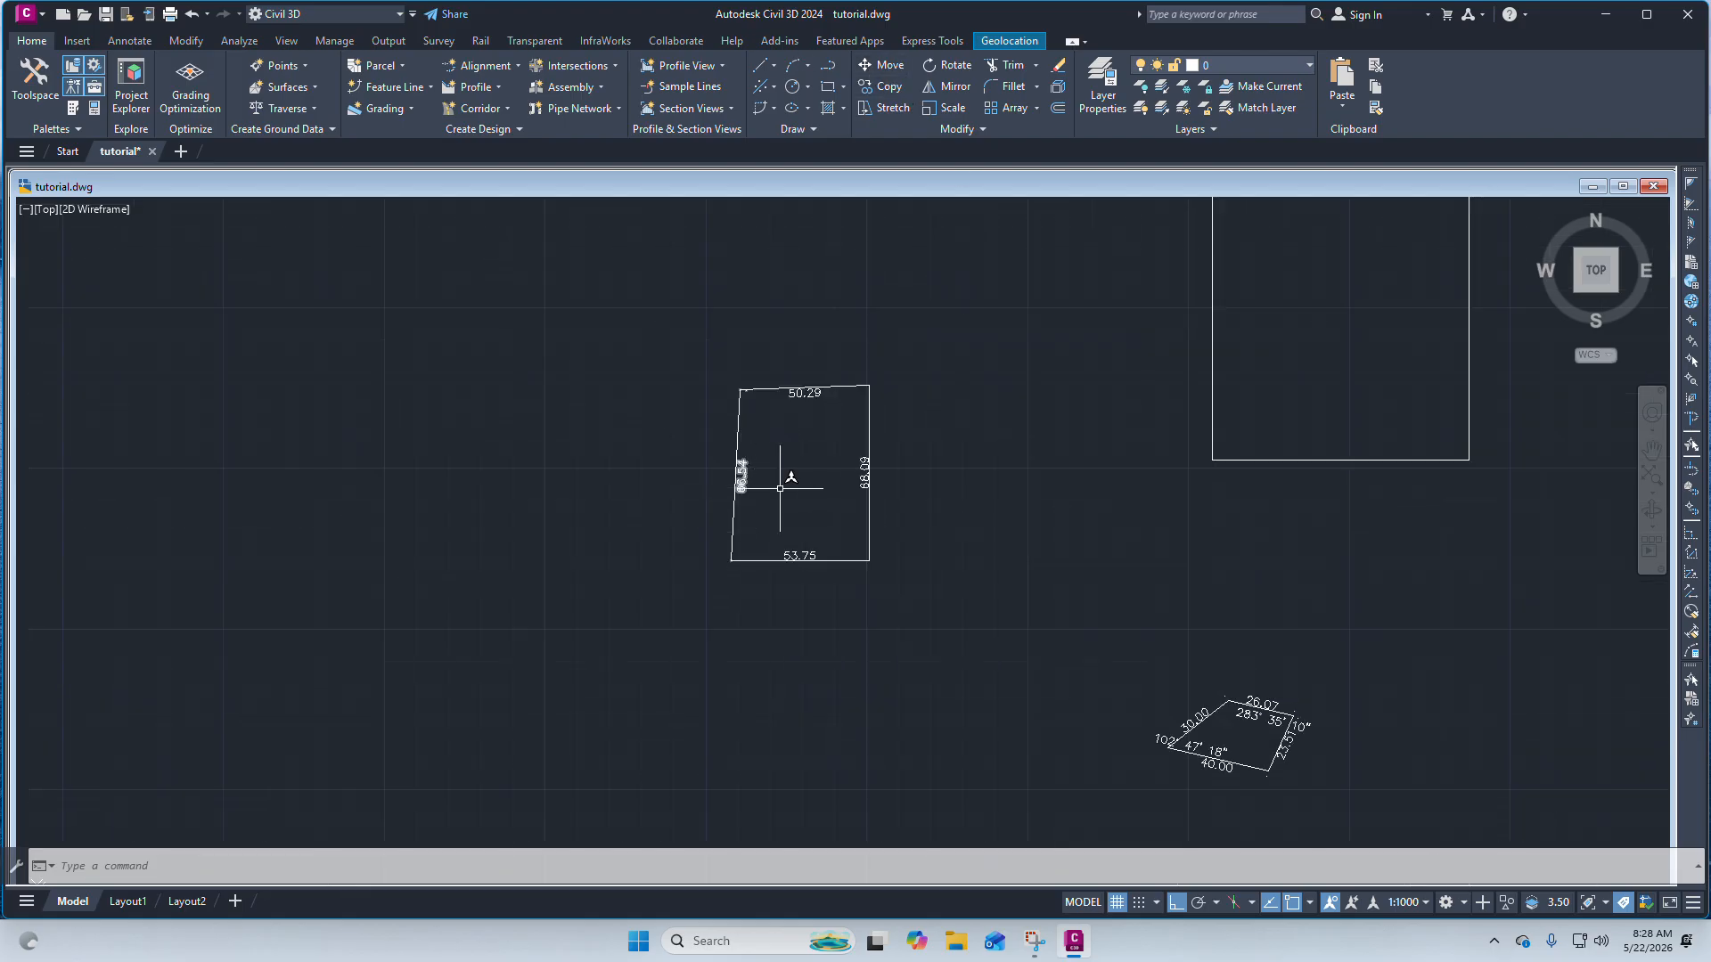
pyautogui.scroll(6, 790, 446)
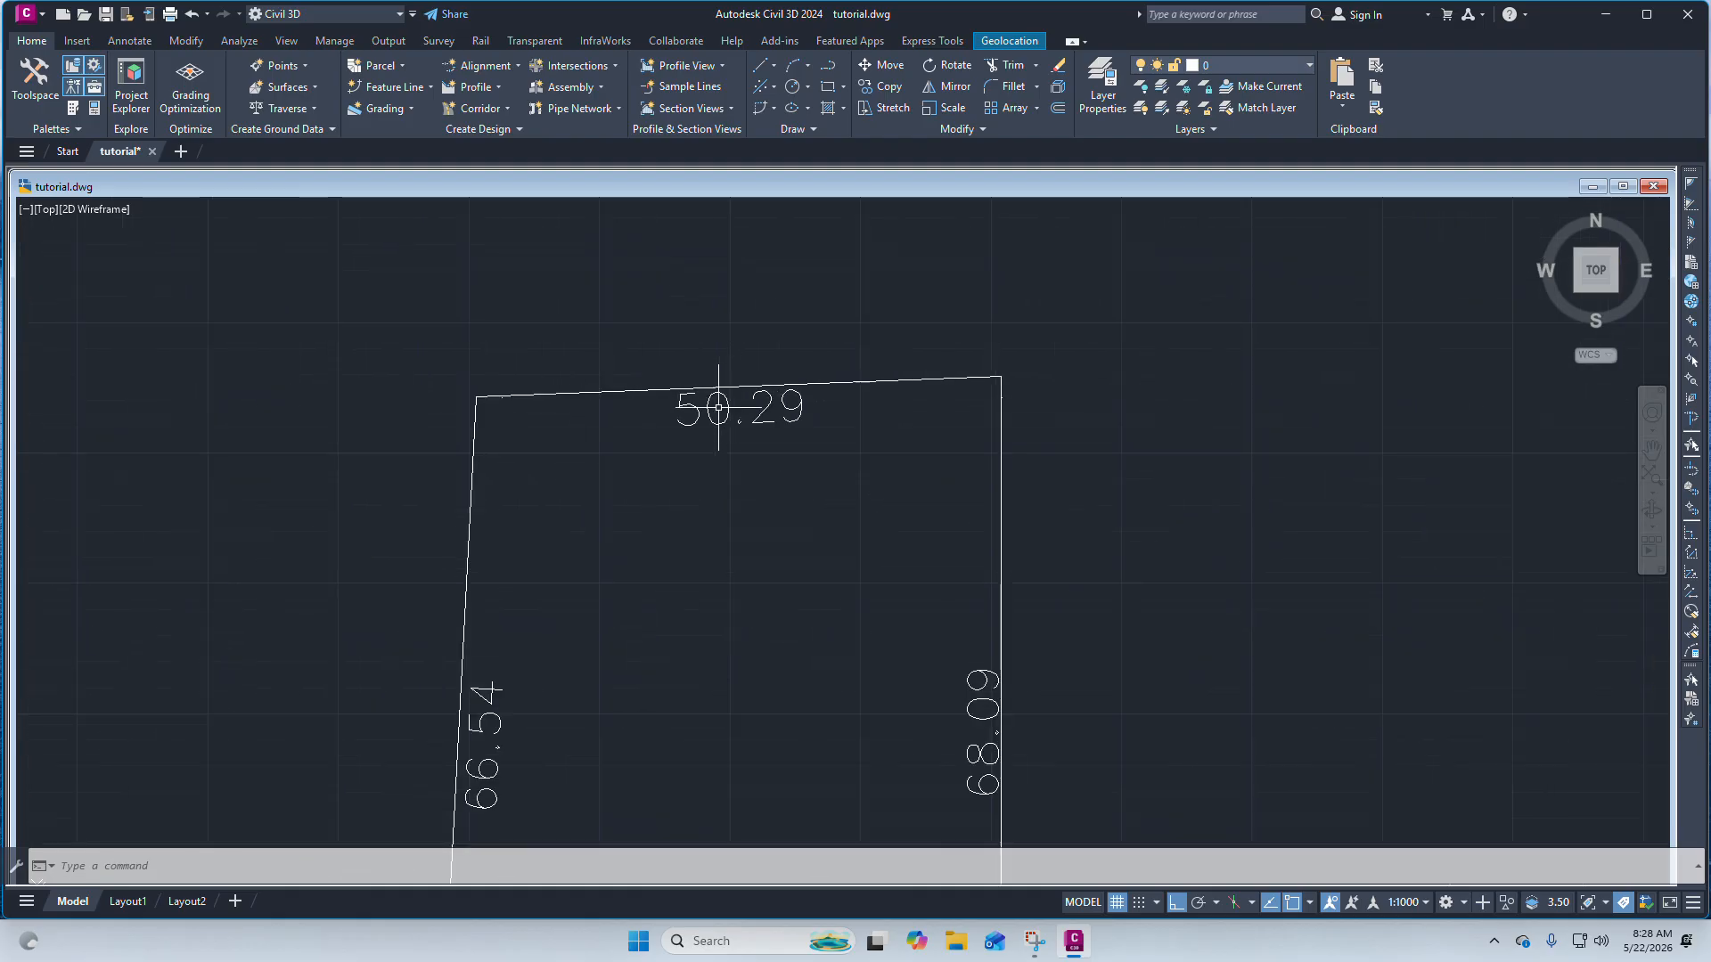
# Move the boundary together with all its edge dimensions to a new location, with orthogonal mode turned off.
pyautogui.click(791, 383)
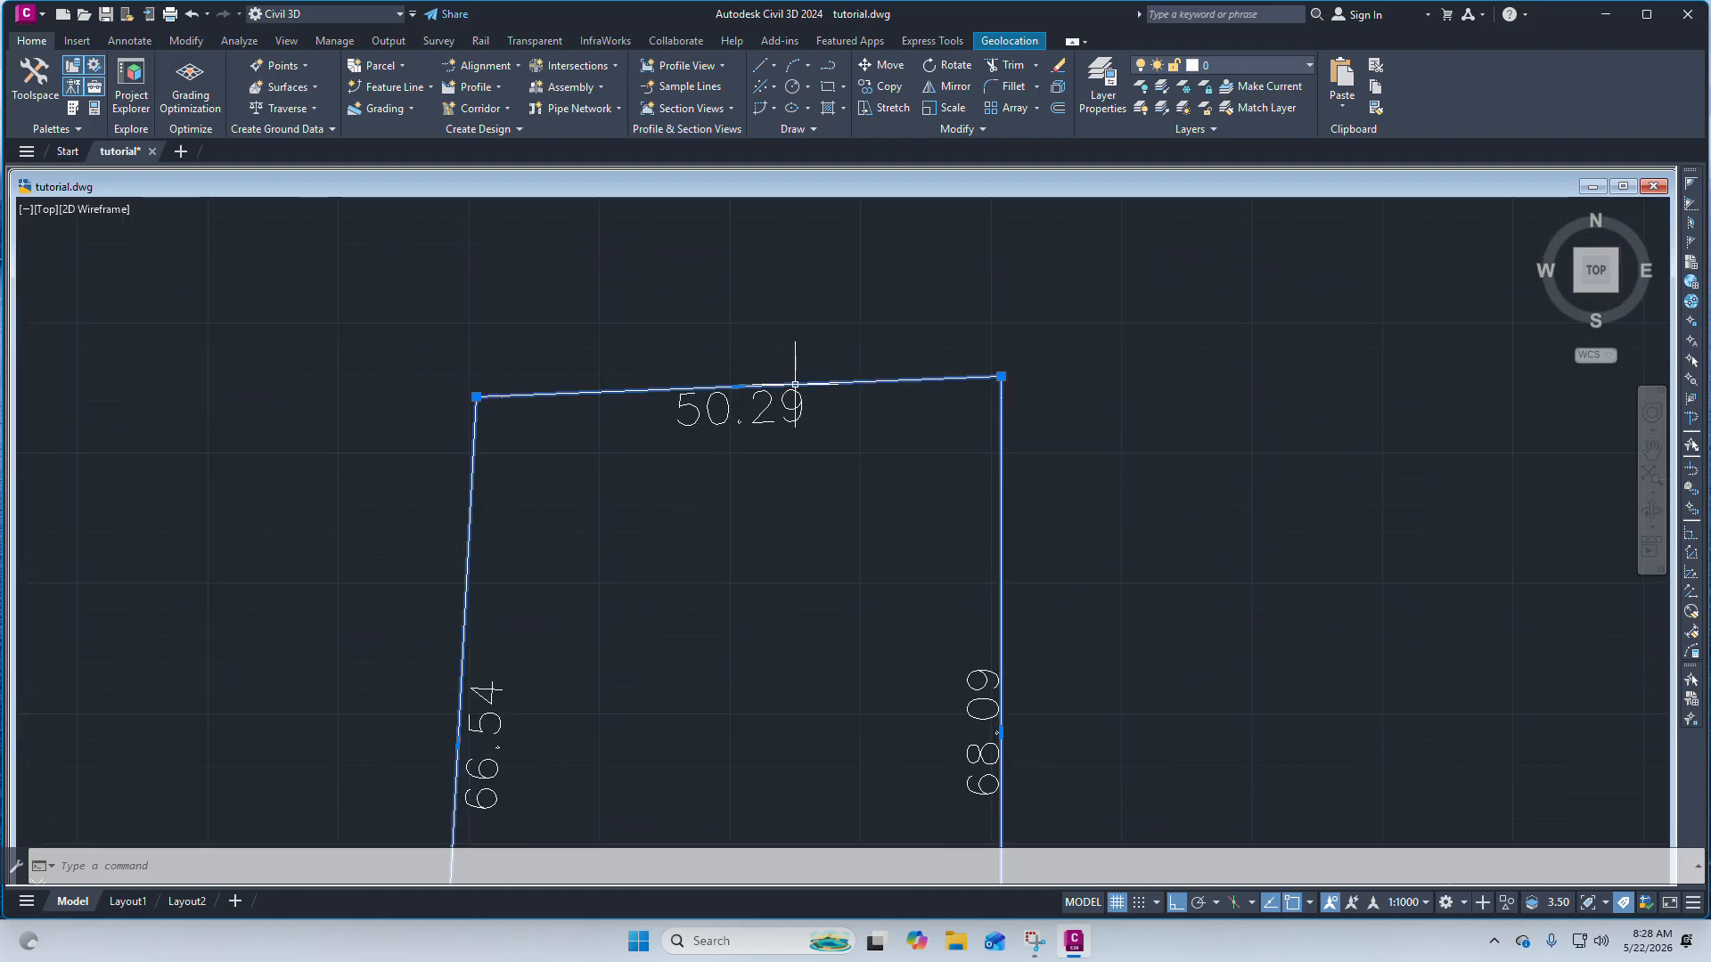
pyautogui.scroll(-3, 688, 360)
pyautogui.scroll(-3, 723, 378)
pyautogui.scroll(3, 710, 374)
pyautogui.scroll(-2, 738, 388)
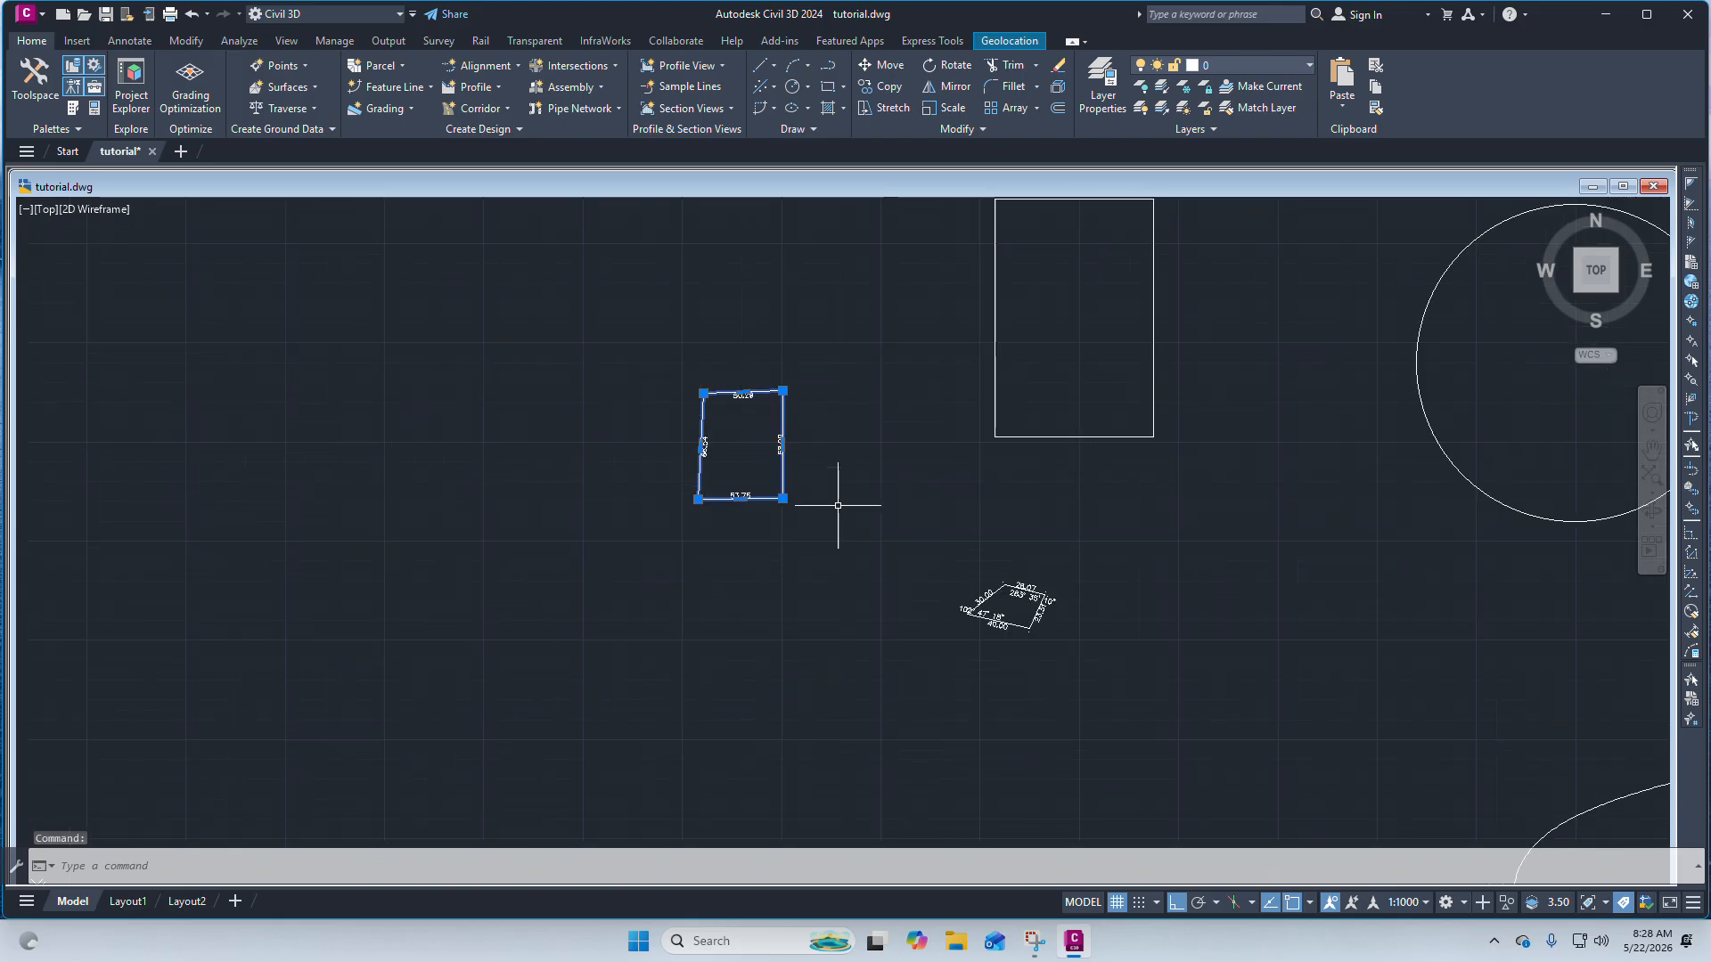
pyautogui.scroll(2, 735, 419)
pyautogui.click(945, 648)
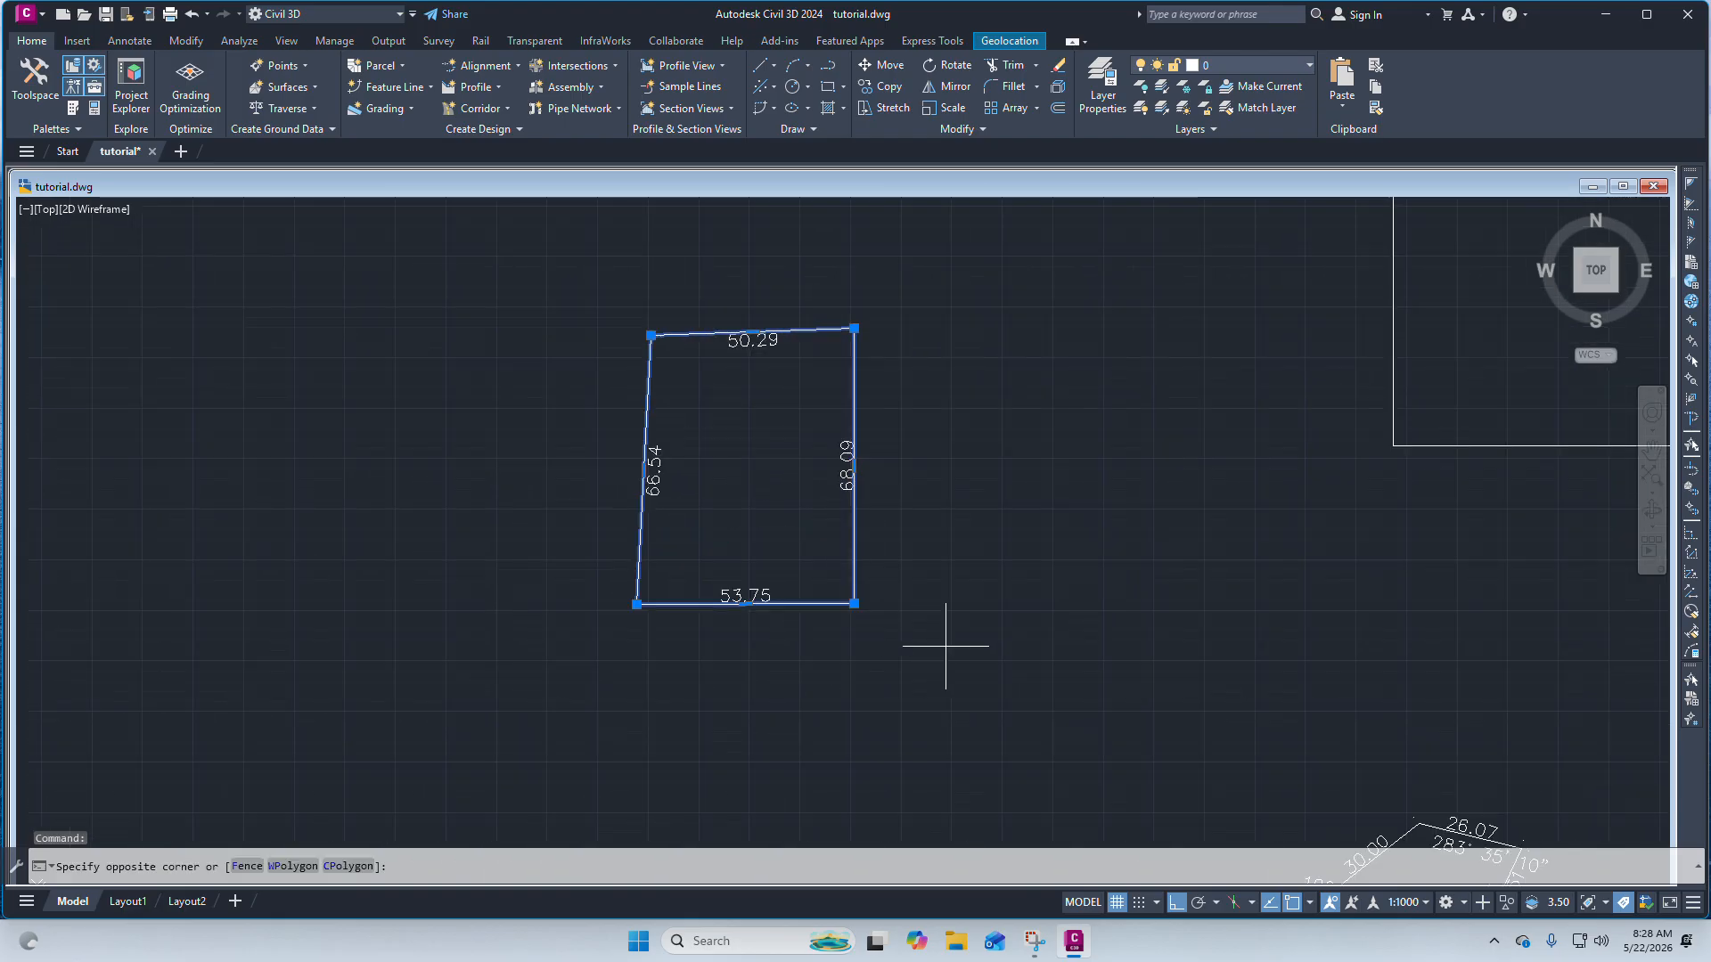
pyautogui.click(584, 301)
pyautogui.scroll(-5, 918, 494)
pyautogui.scroll(5, 851, 510)
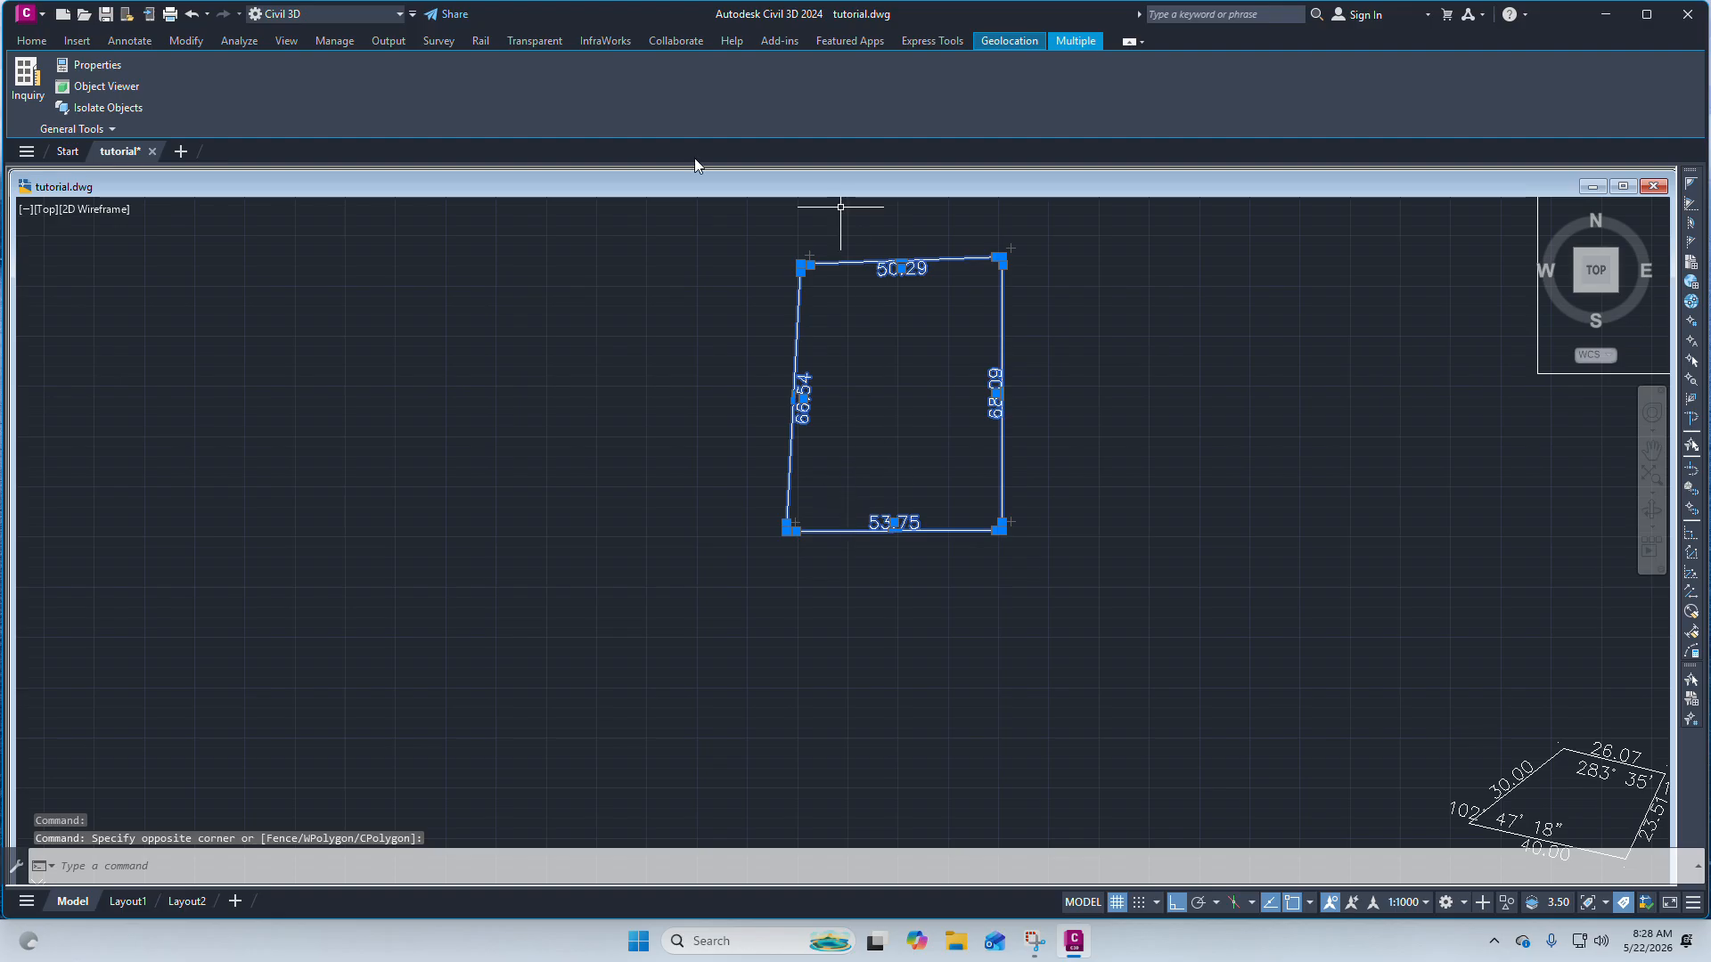
pyautogui.click(32, 42)
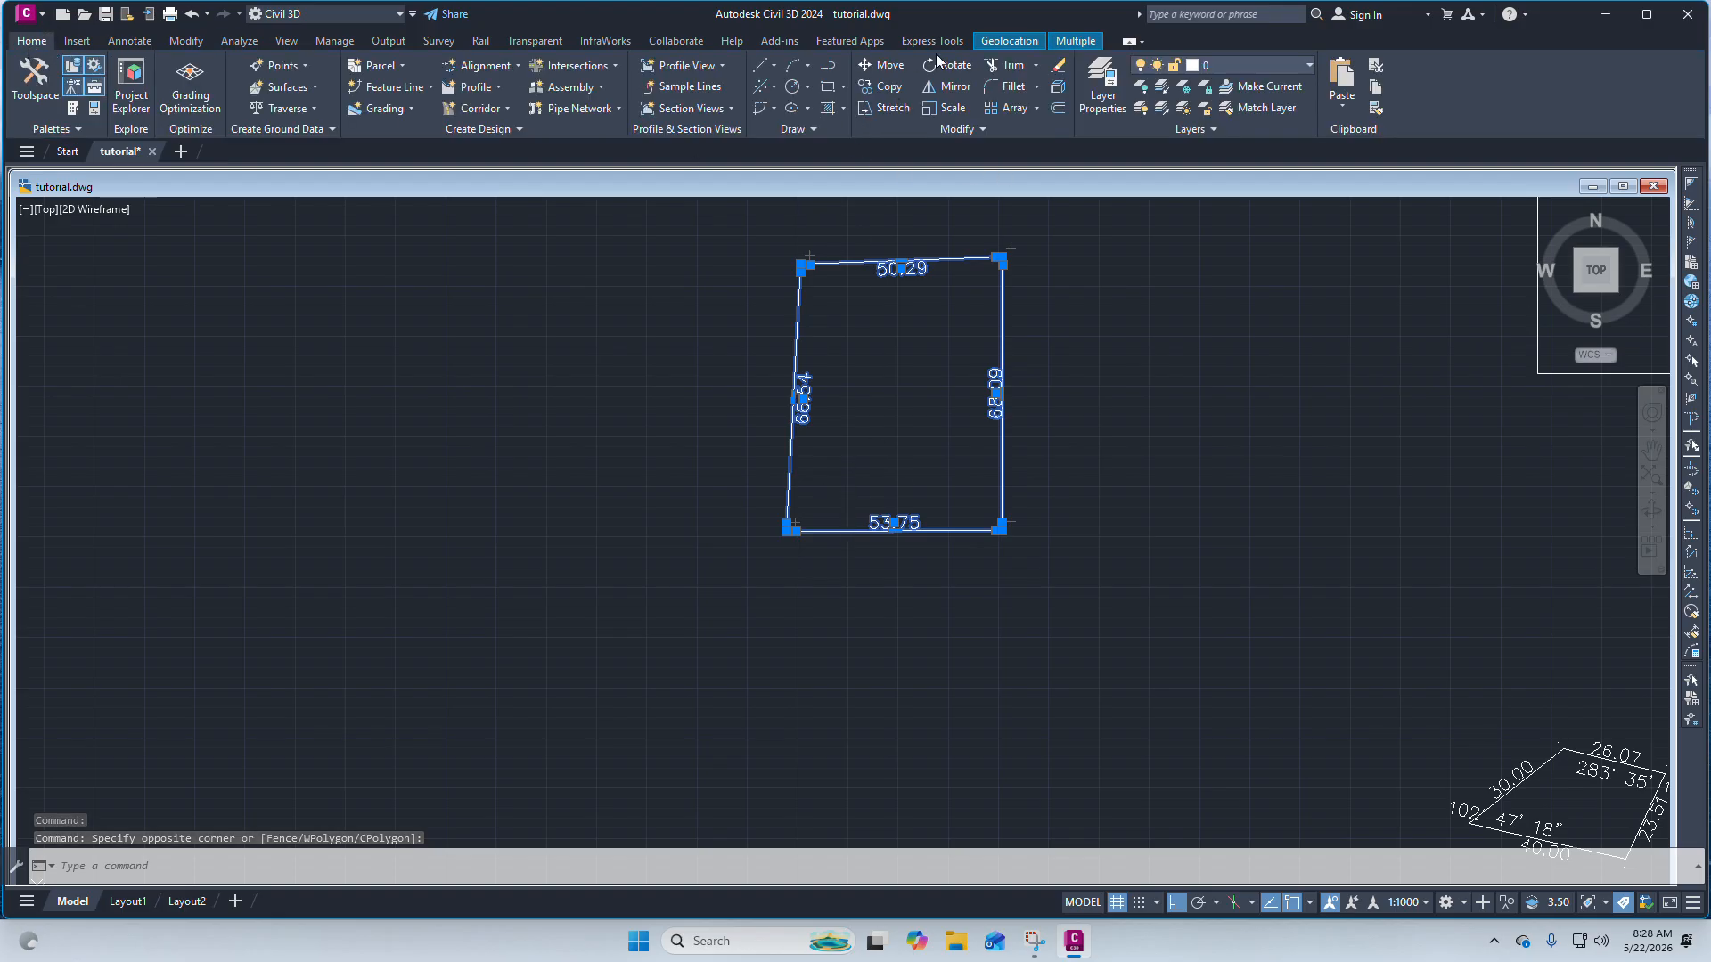
pyautogui.click(890, 67)
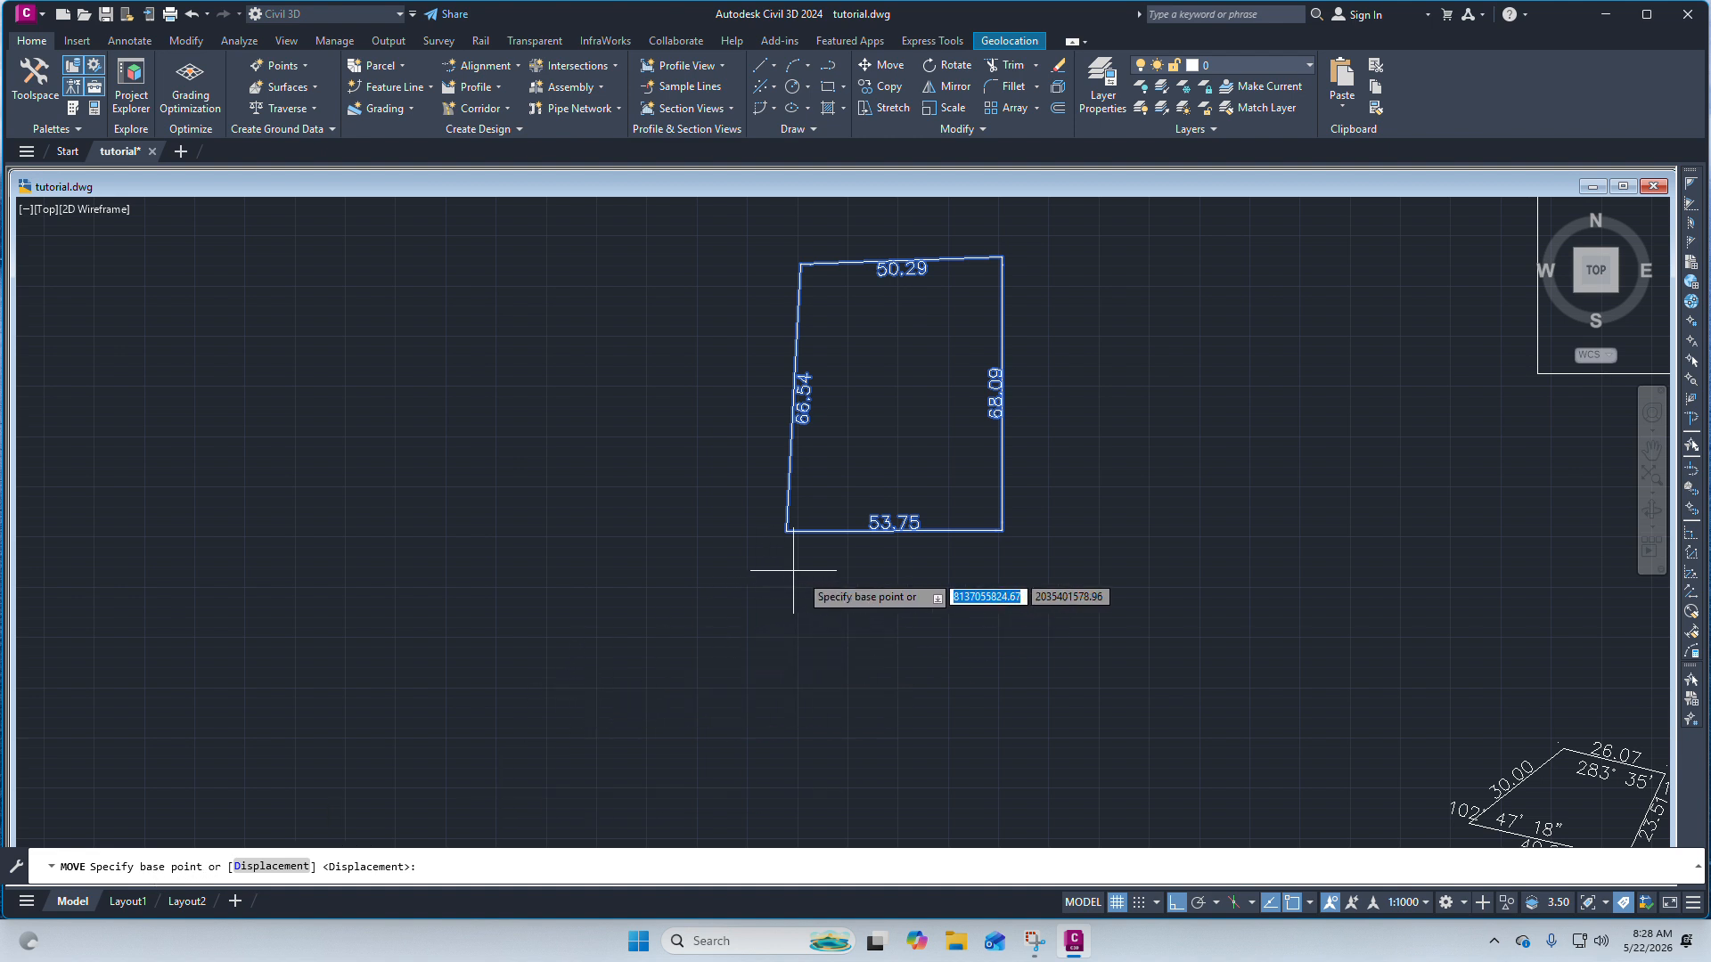
pyautogui.scroll(-4, 806, 579)
pyautogui.click(818, 556)
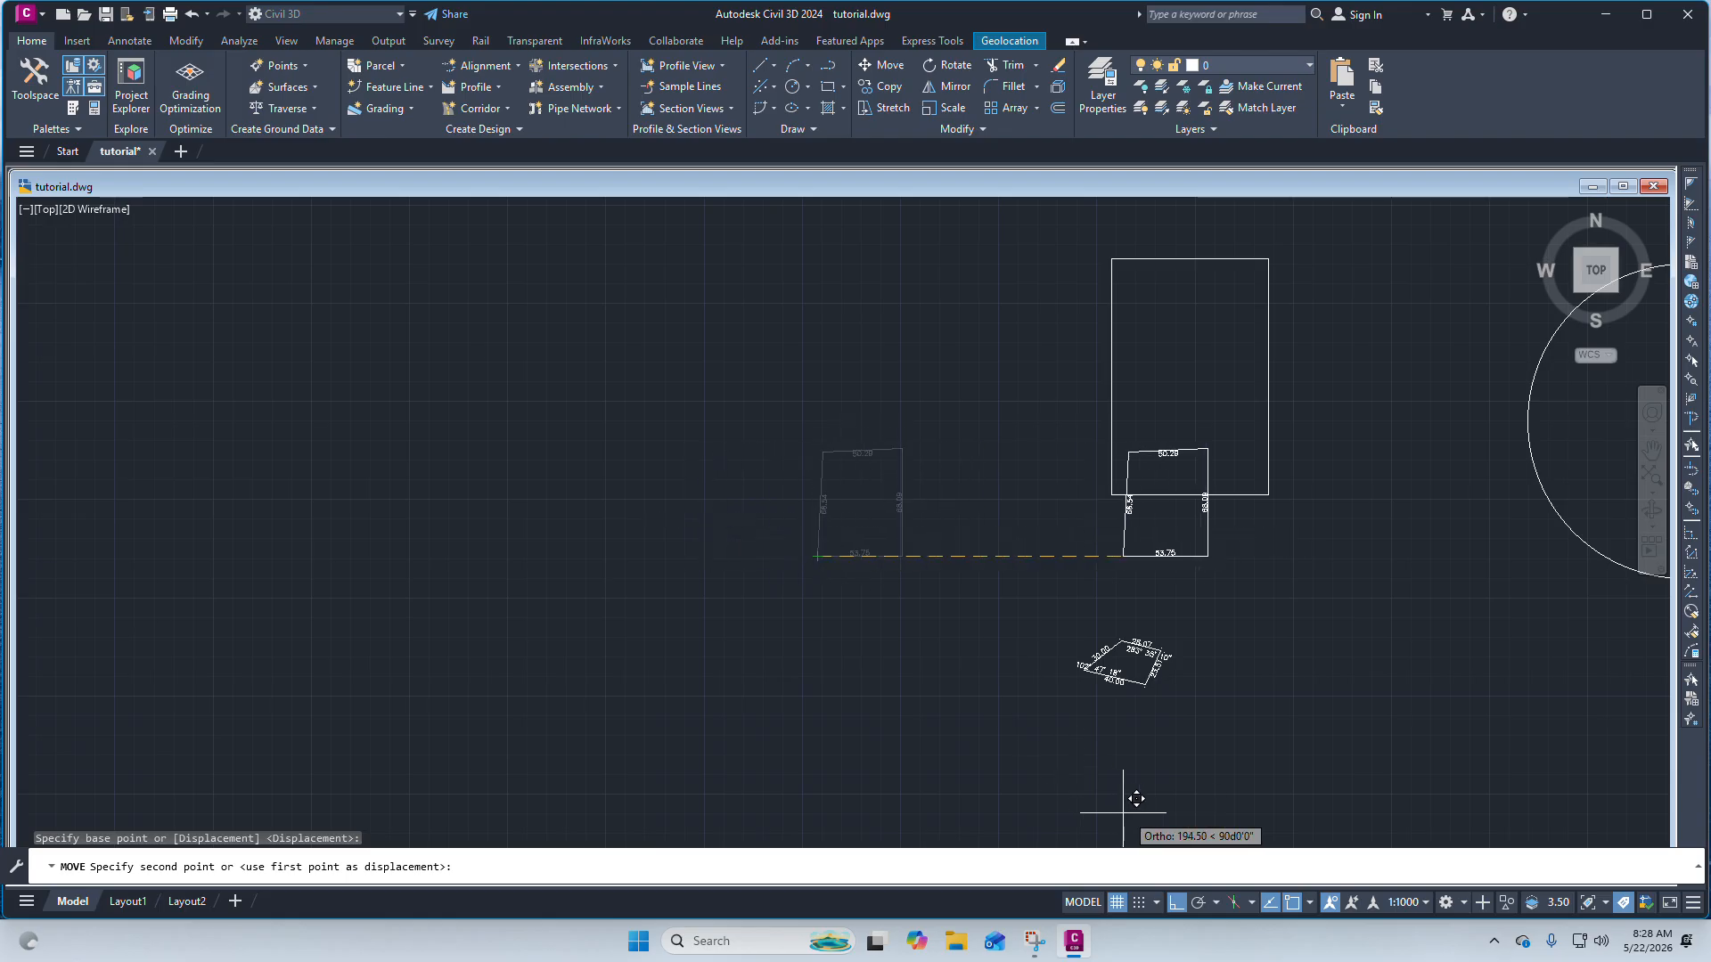
pyautogui.click(1176, 902)
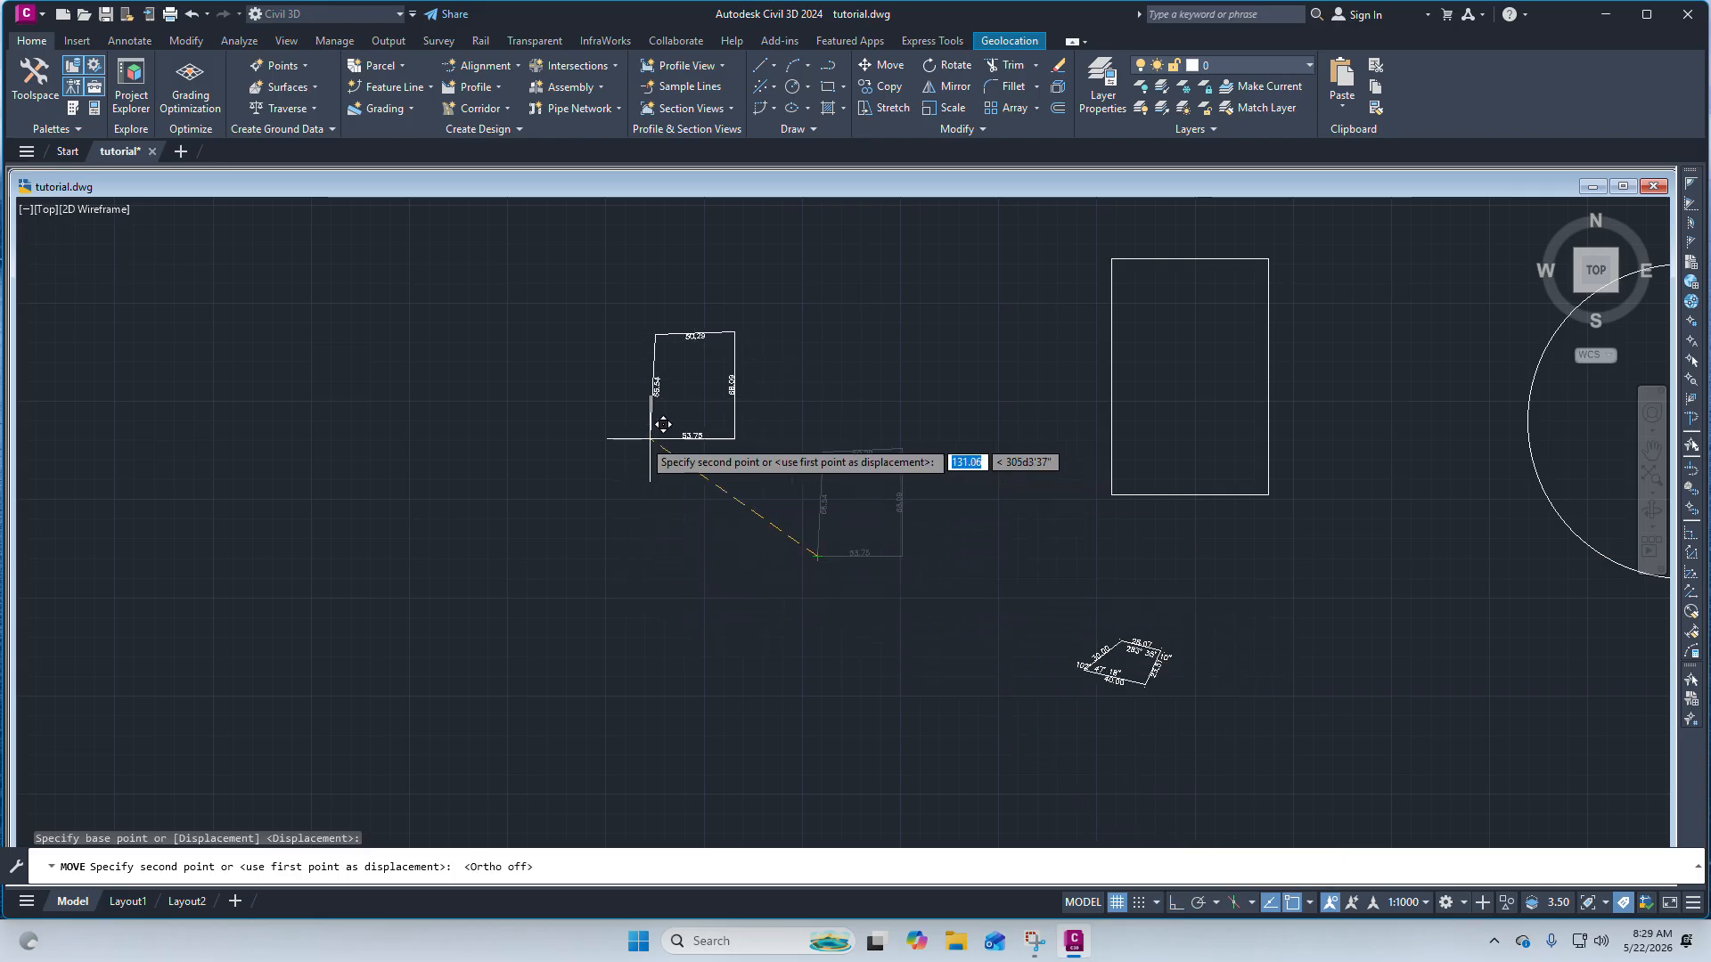
pyautogui.scroll(4, 720, 502)
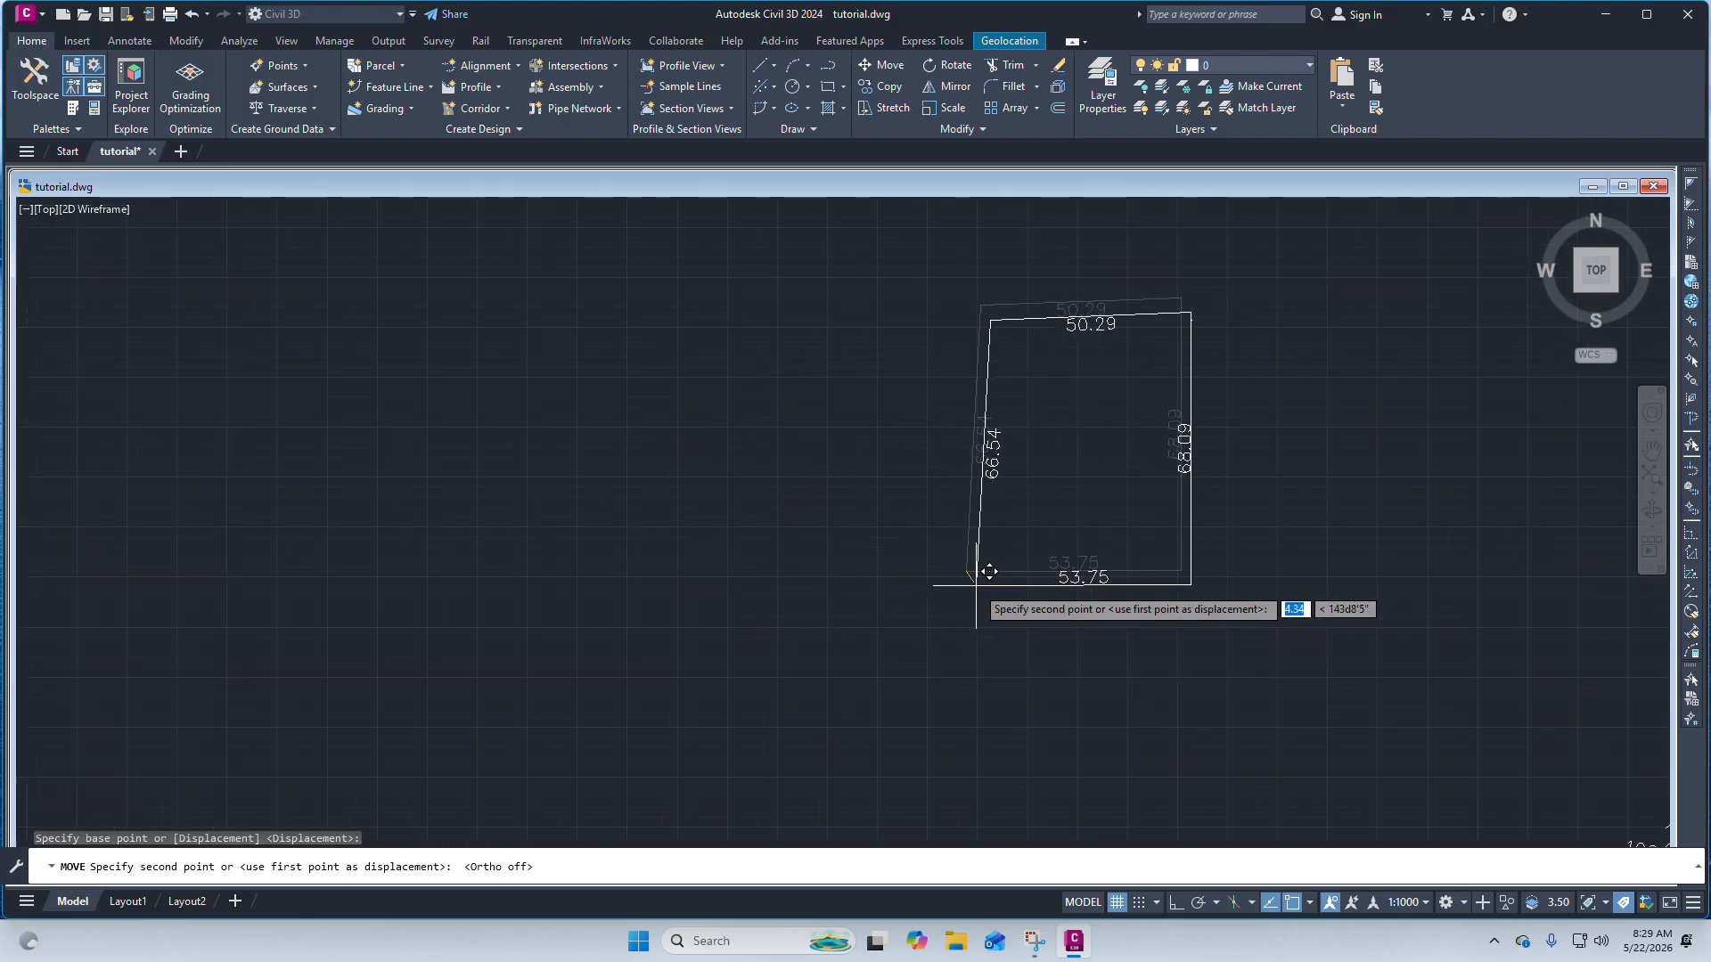
pyautogui.scroll(-5, 933, 541)
pyautogui.scroll(4, 952, 584)
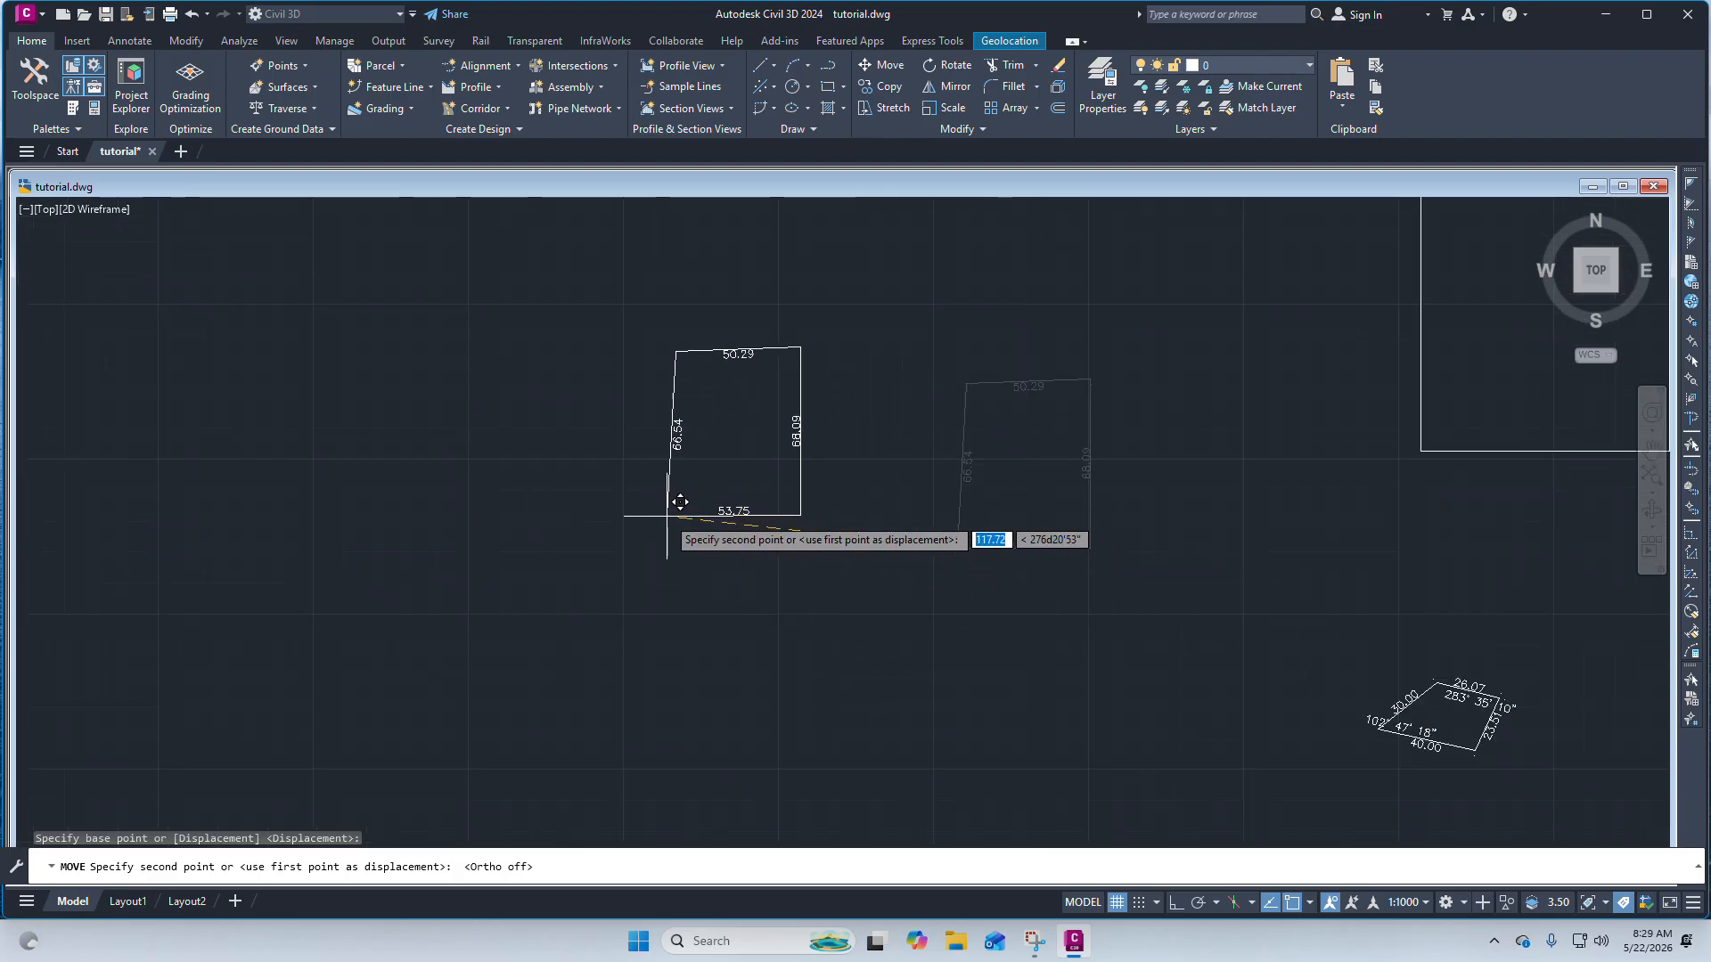
pyautogui.click(679, 502)
# Move the dimensioned boundary again, using its top-right corner as the base point.
pyautogui.scroll(-2, 886, 515)
pyautogui.scroll(2, 745, 451)
pyautogui.click(1047, 629)
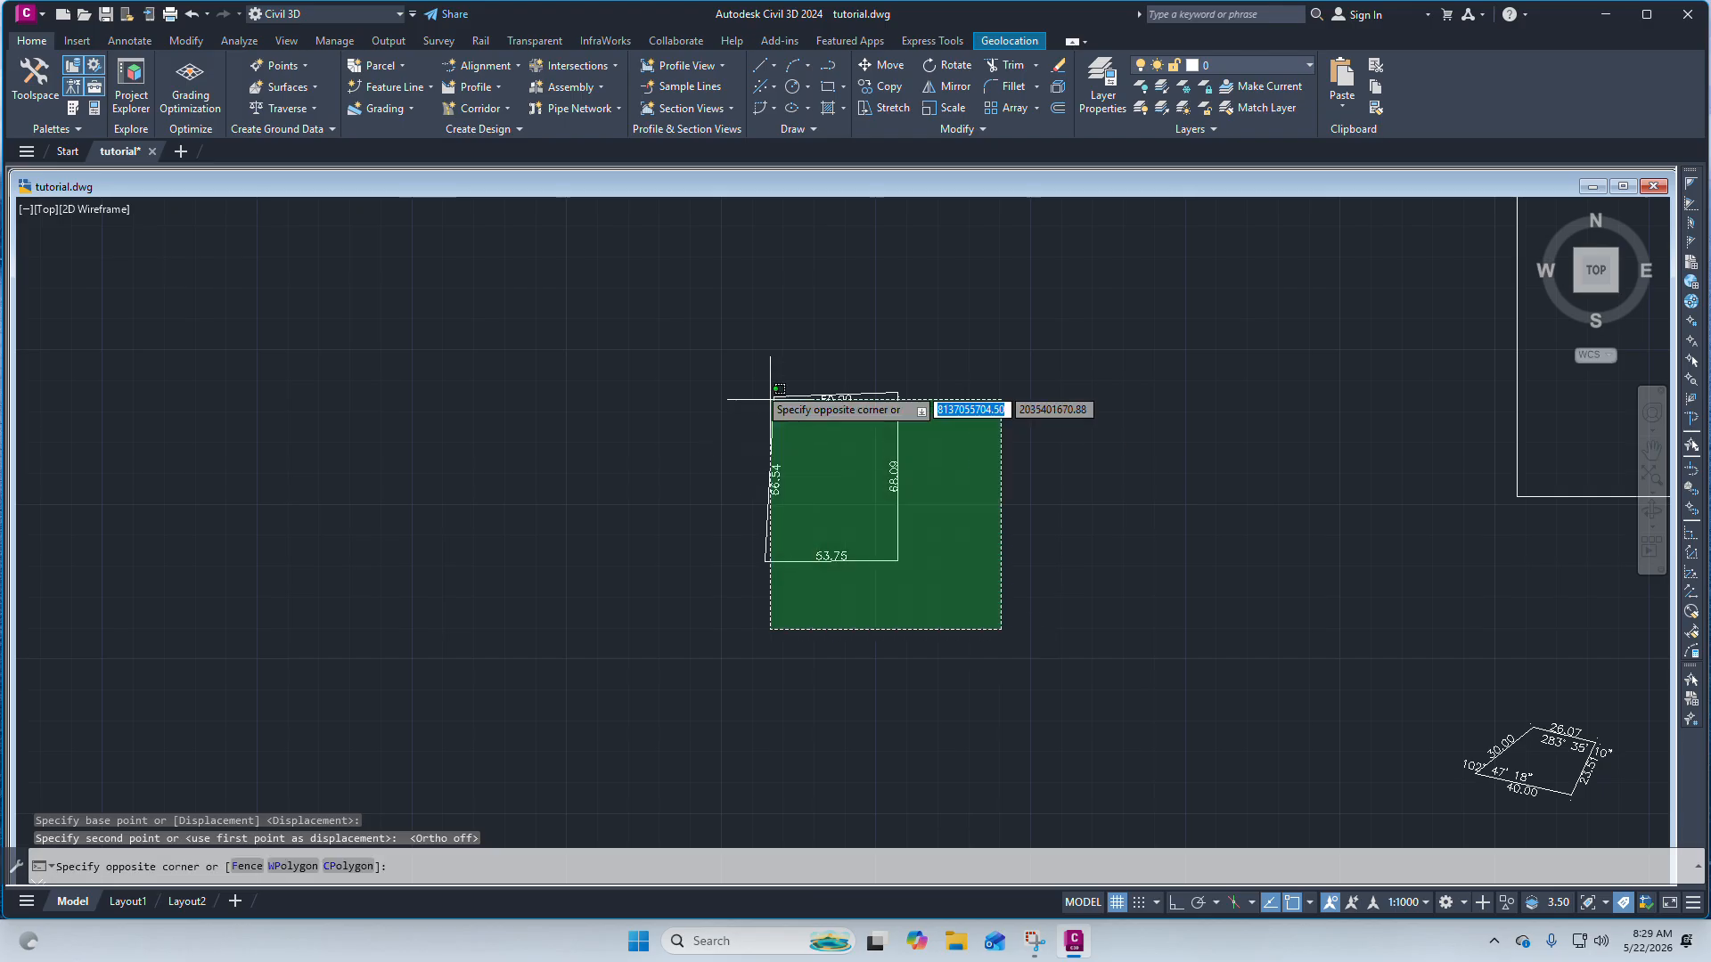
pyautogui.click(711, 353)
pyautogui.click(38, 42)
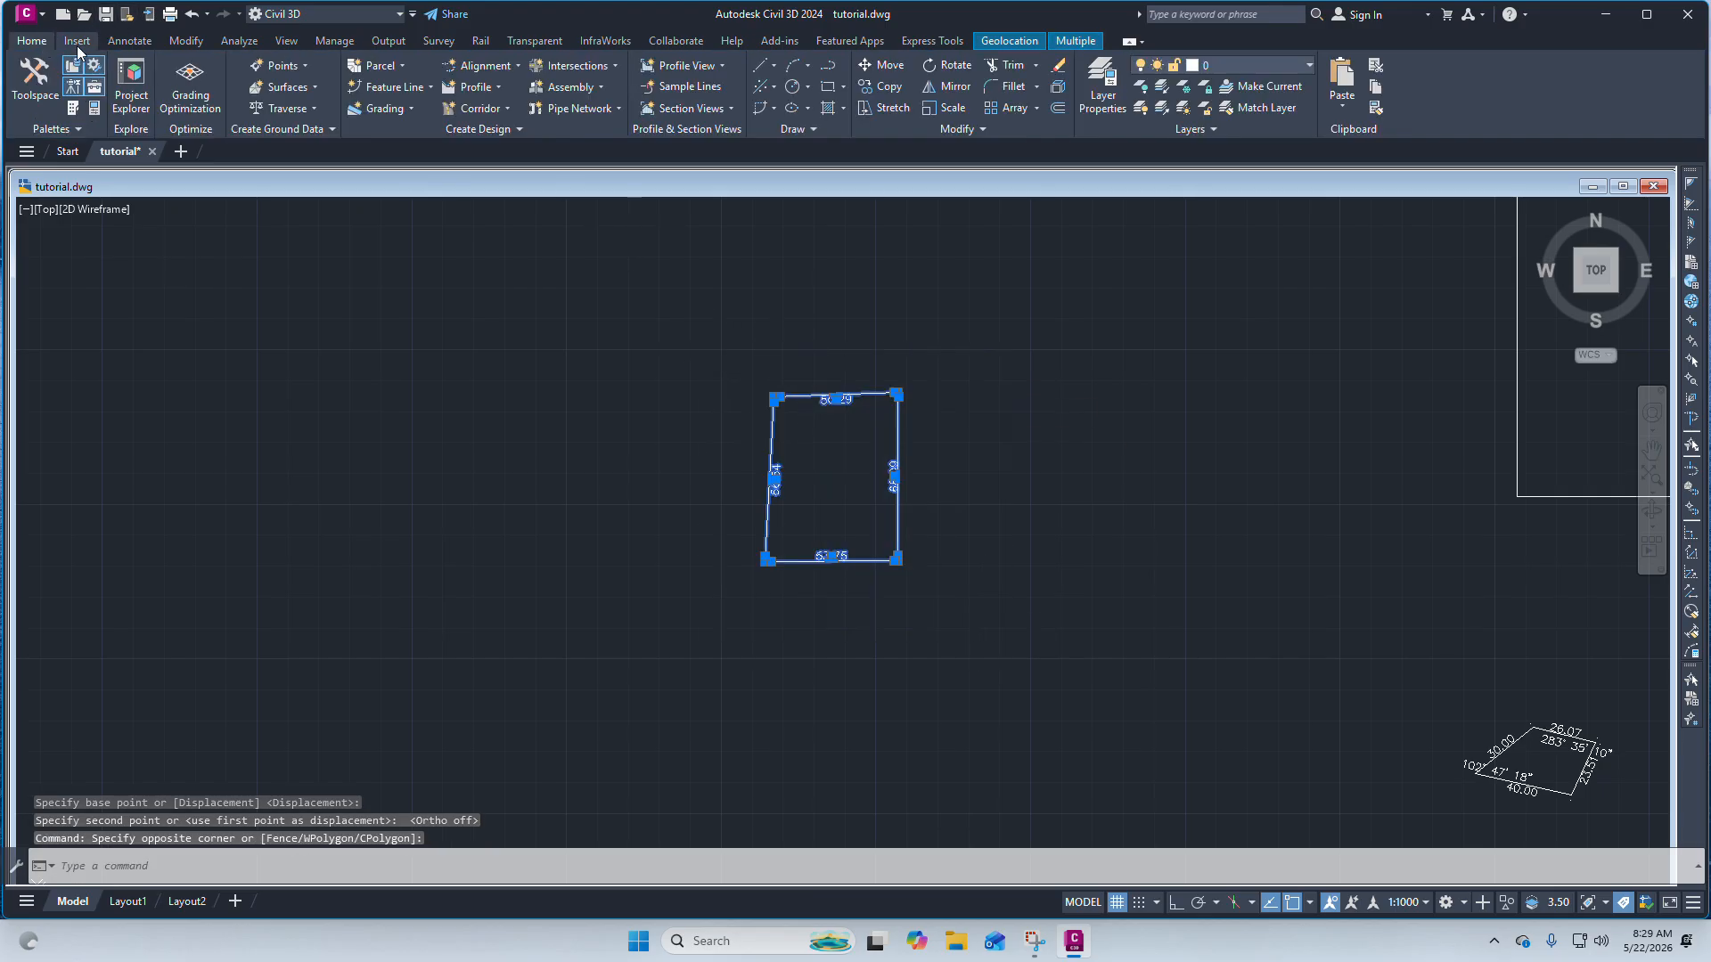
pyautogui.click(880, 67)
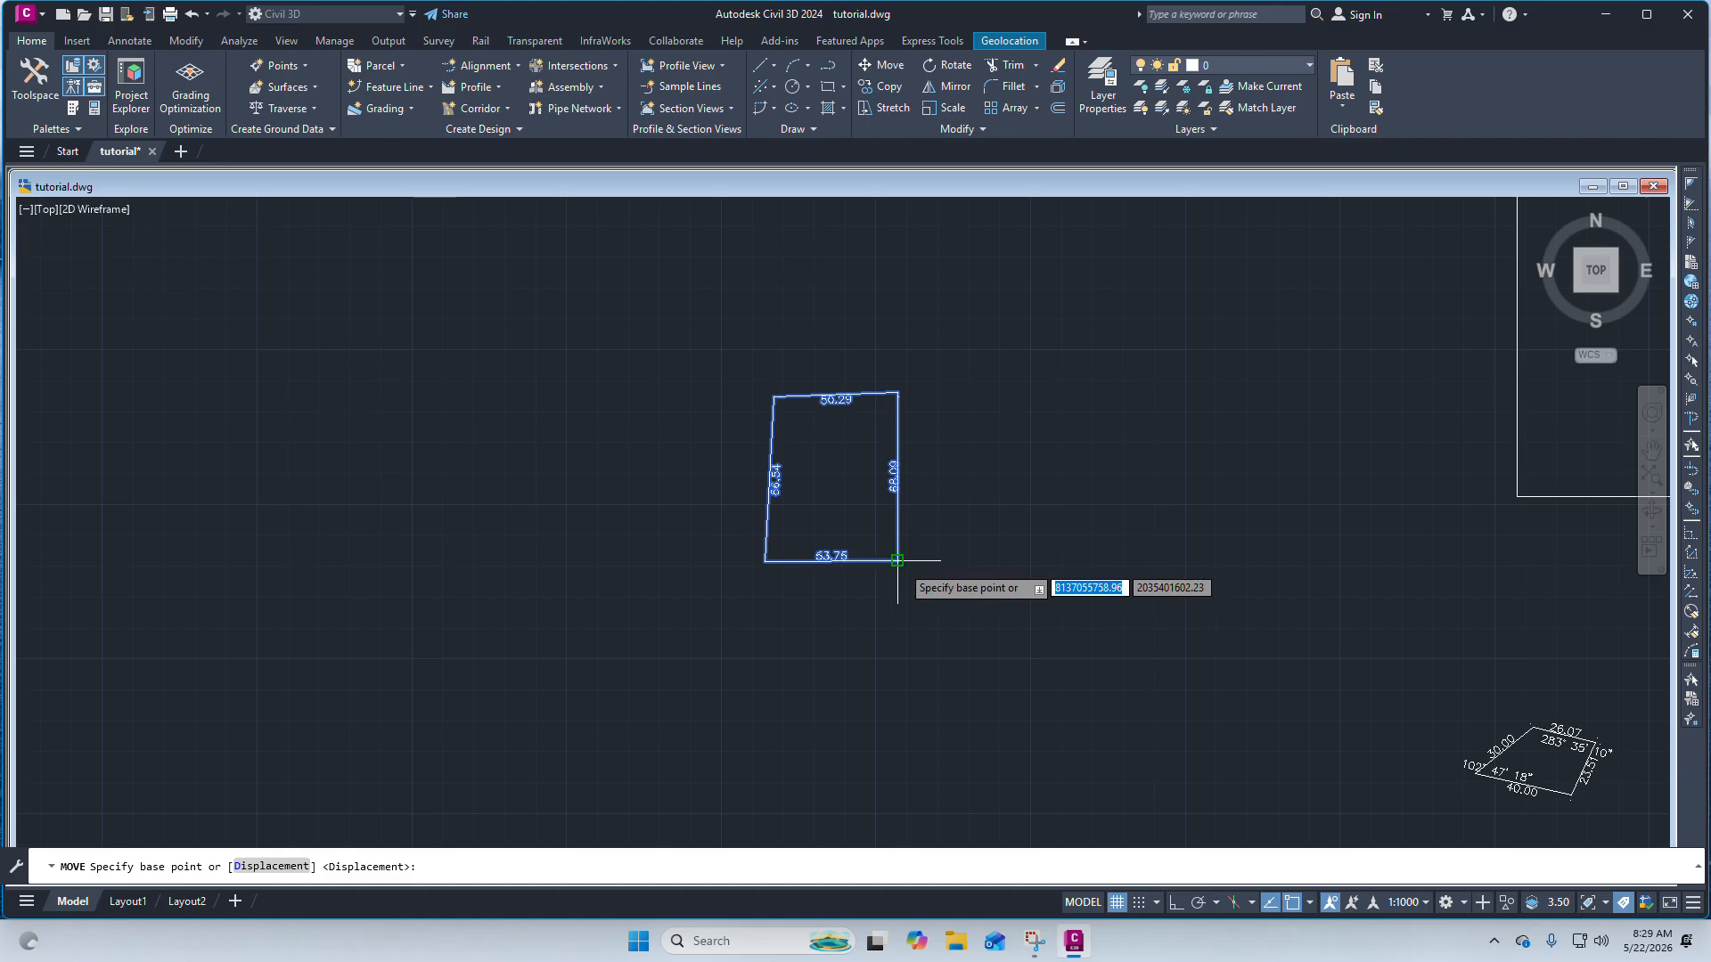
pyautogui.click(897, 393)
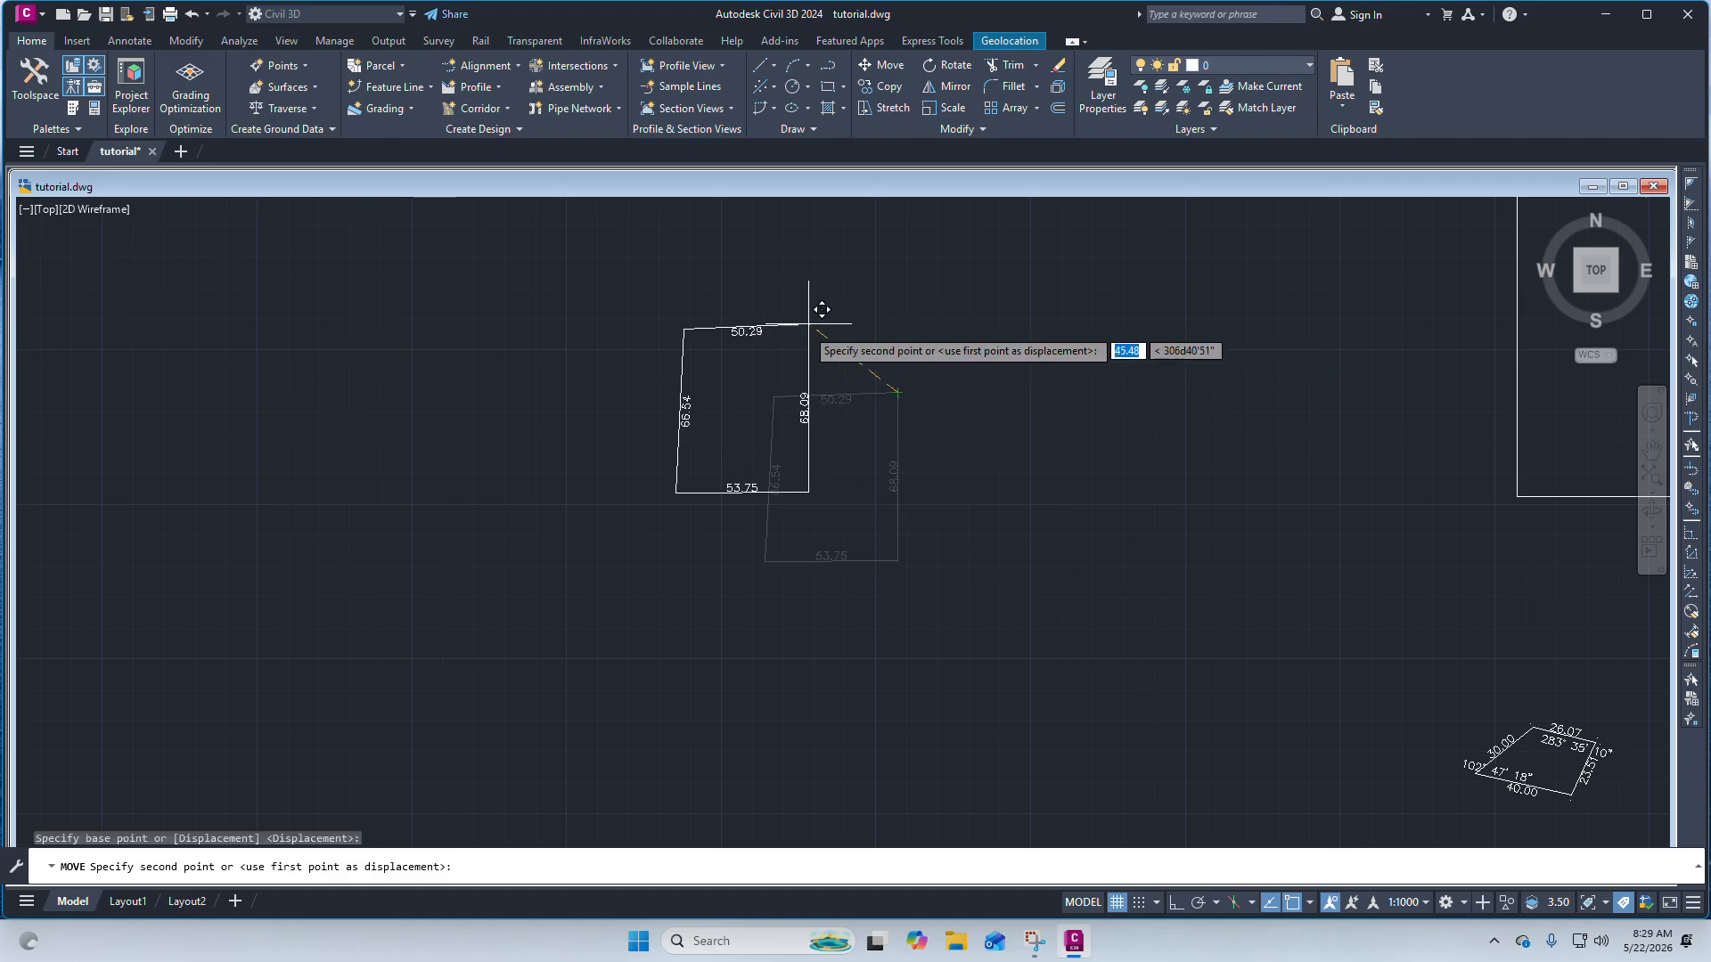
pyautogui.scroll(-3, 907, 339)
pyautogui.click(949, 490)
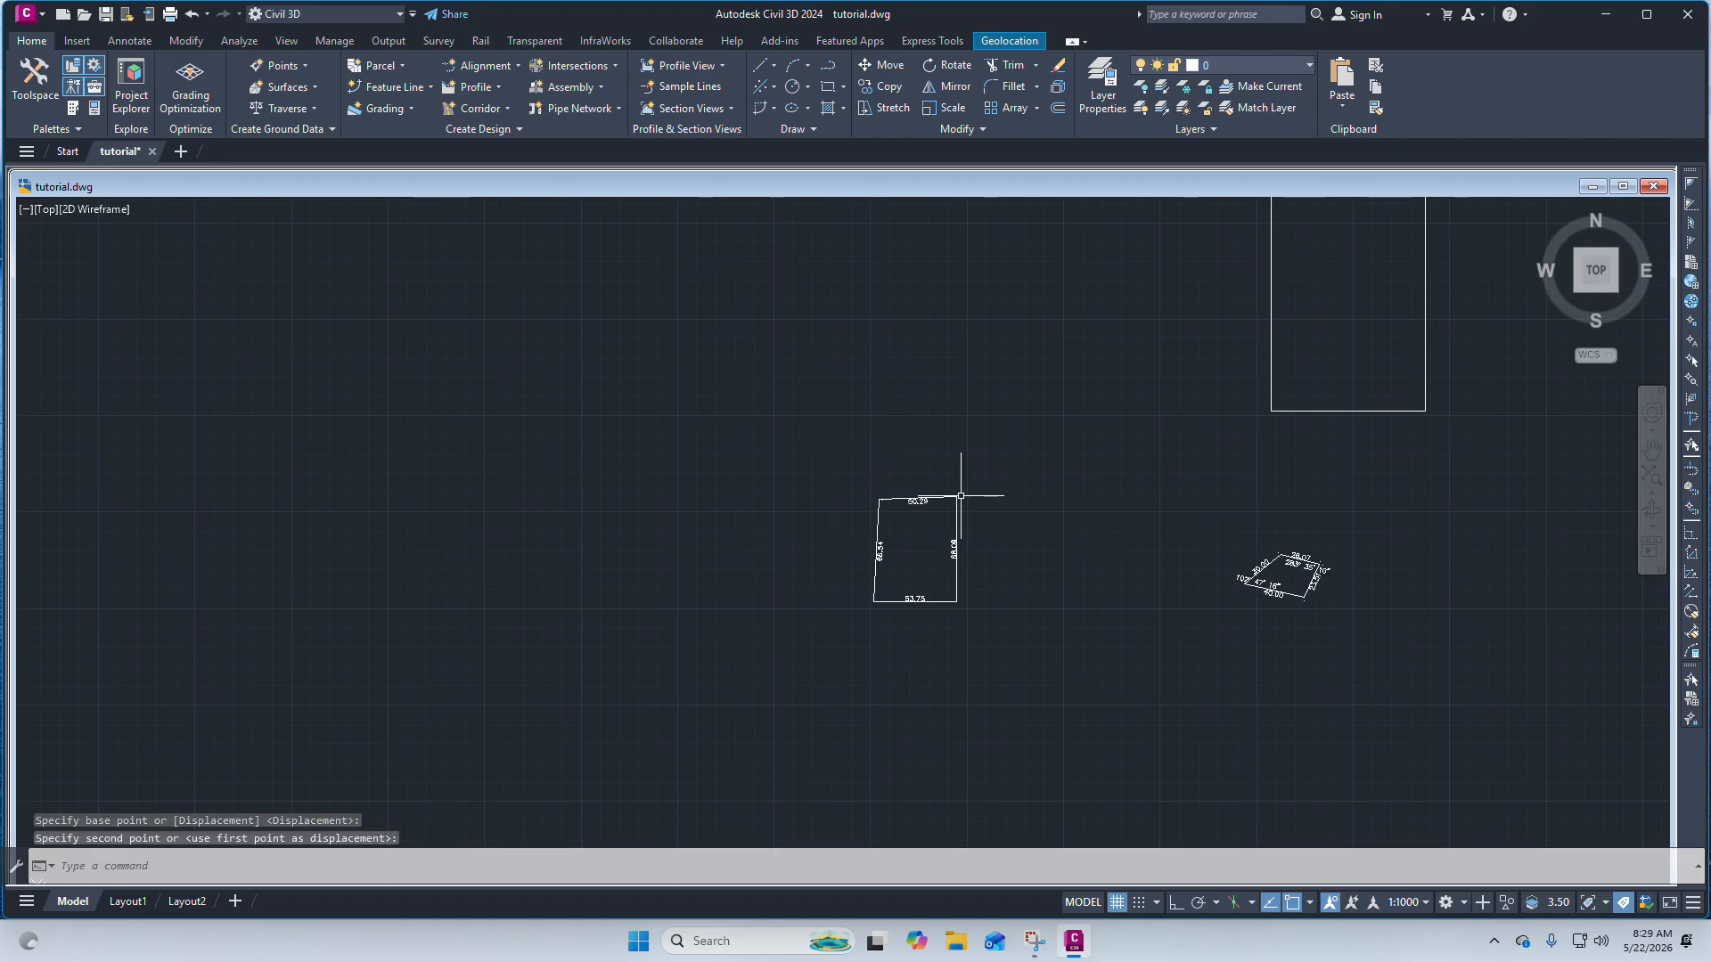
pyautogui.scroll(5, 892, 557)
pyautogui.scroll(-4, 866, 443)
pyautogui.scroll(4, 865, 444)
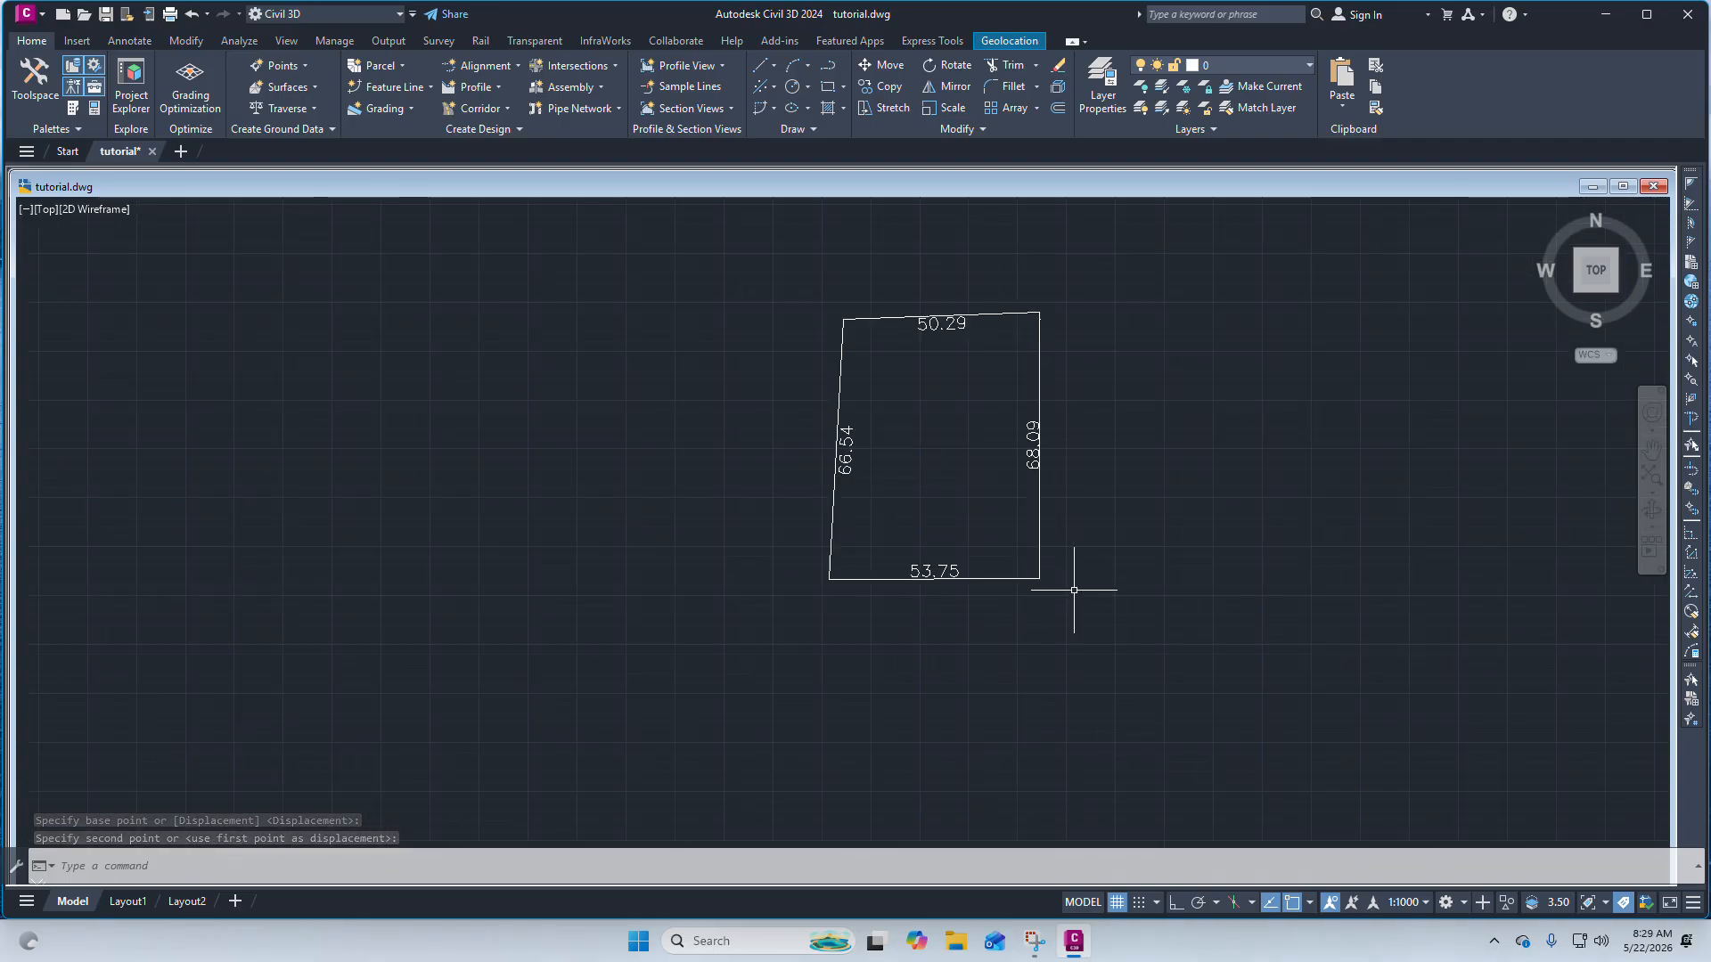
pyautogui.scroll(-4, 984, 504)
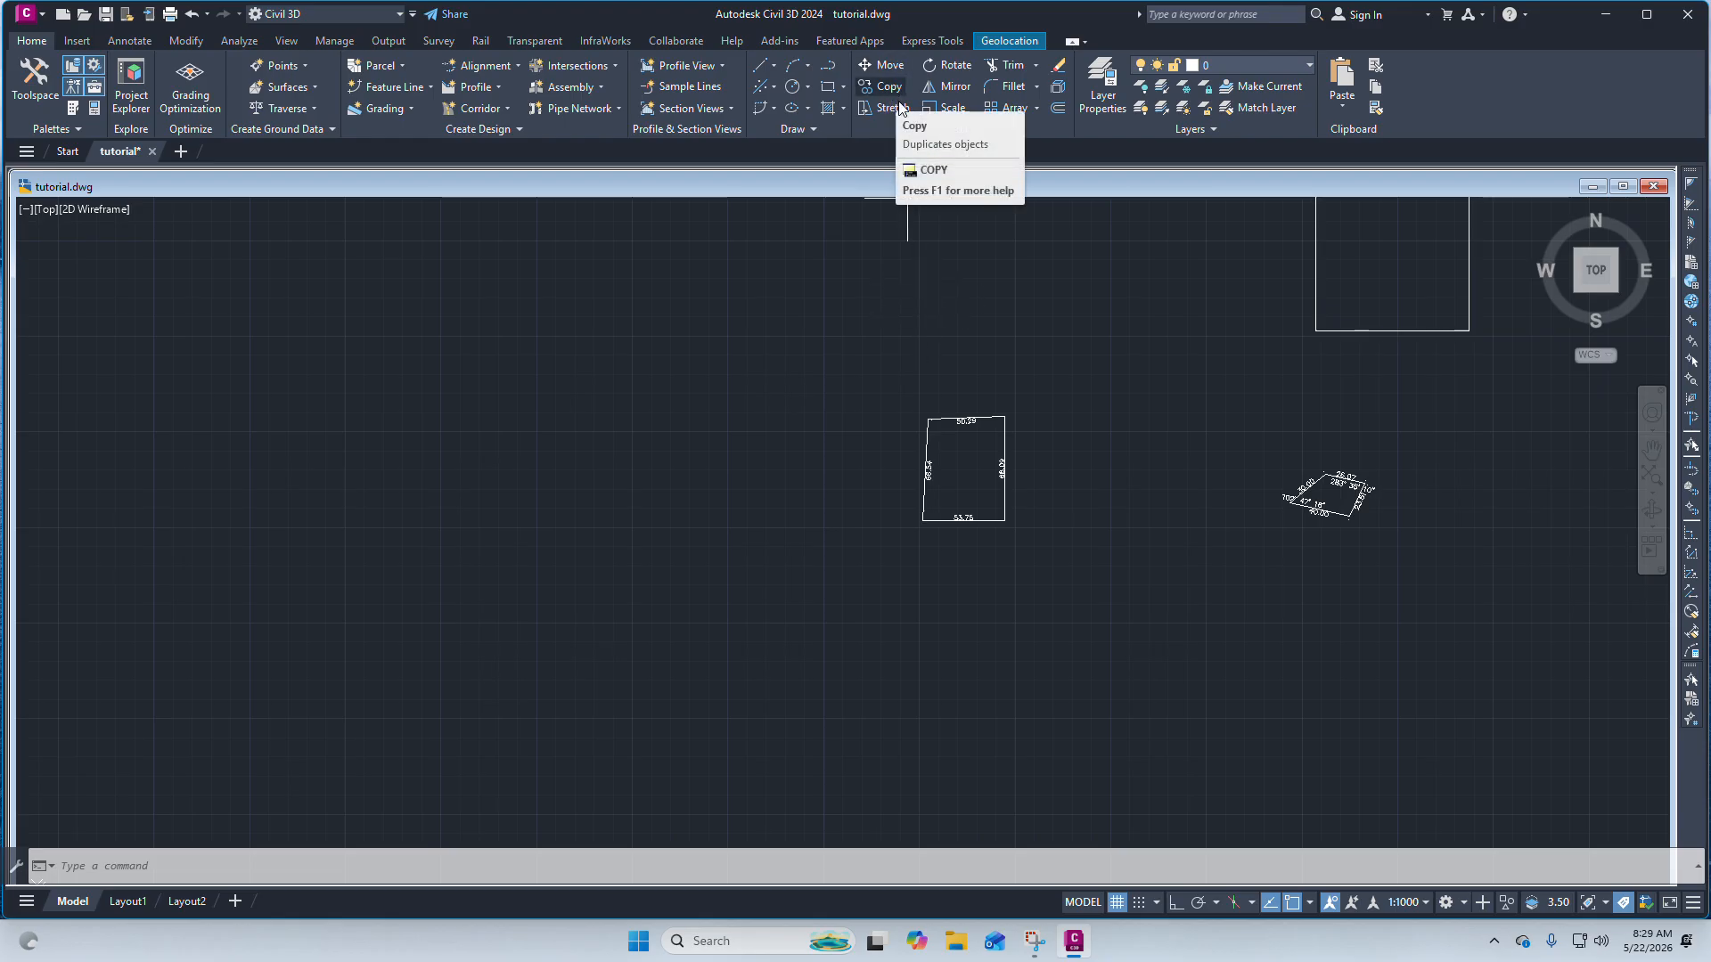
# Copy the dimensioned boundary four times from its bottom-right corner to nearby empty spots.
pyautogui.click(1057, 535)
pyautogui.click(887, 391)
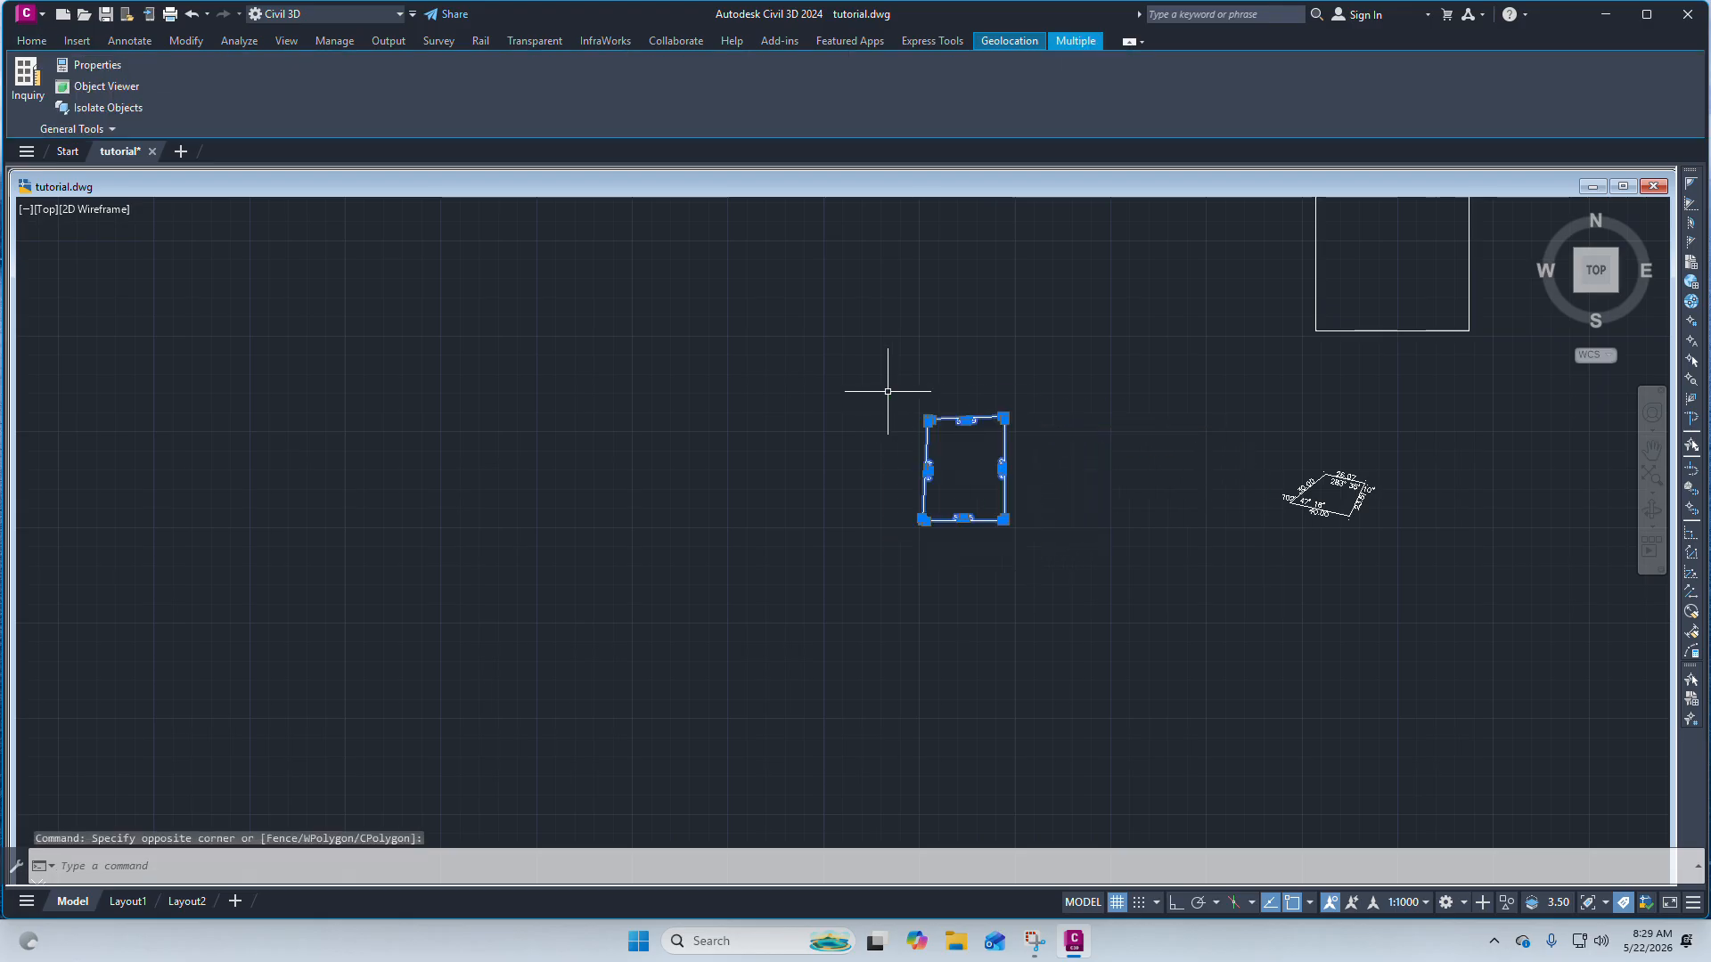
pyautogui.click(29, 42)
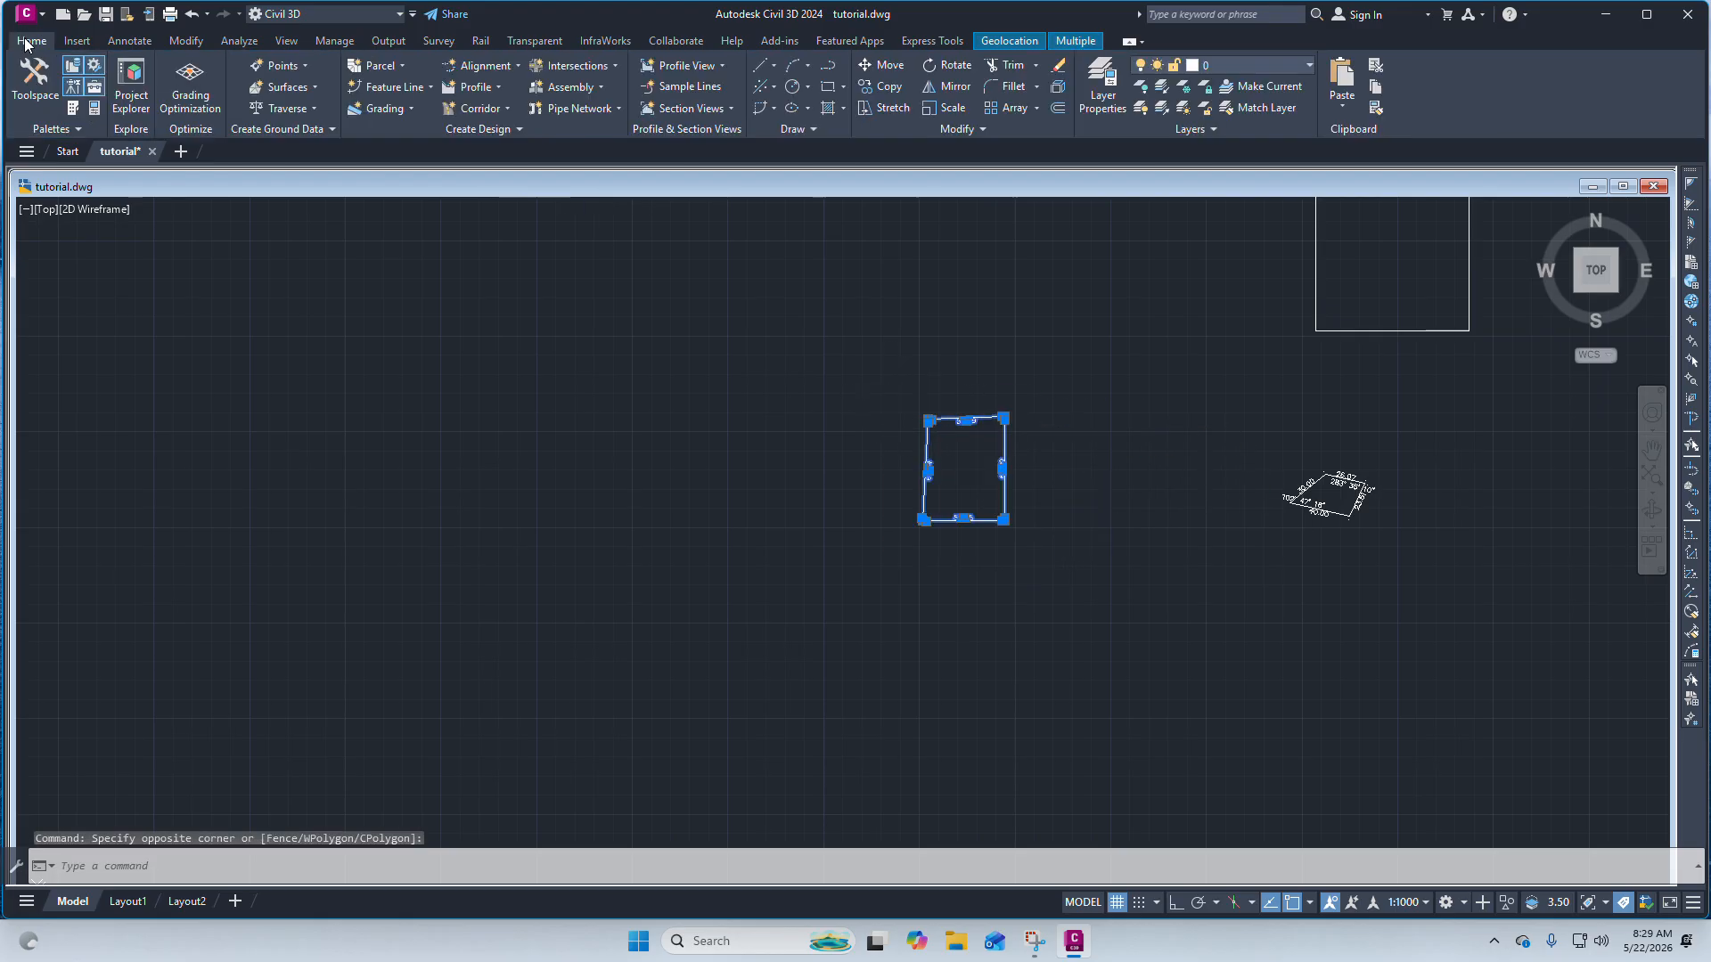
pyautogui.click(884, 87)
pyautogui.scroll(4, 1004, 523)
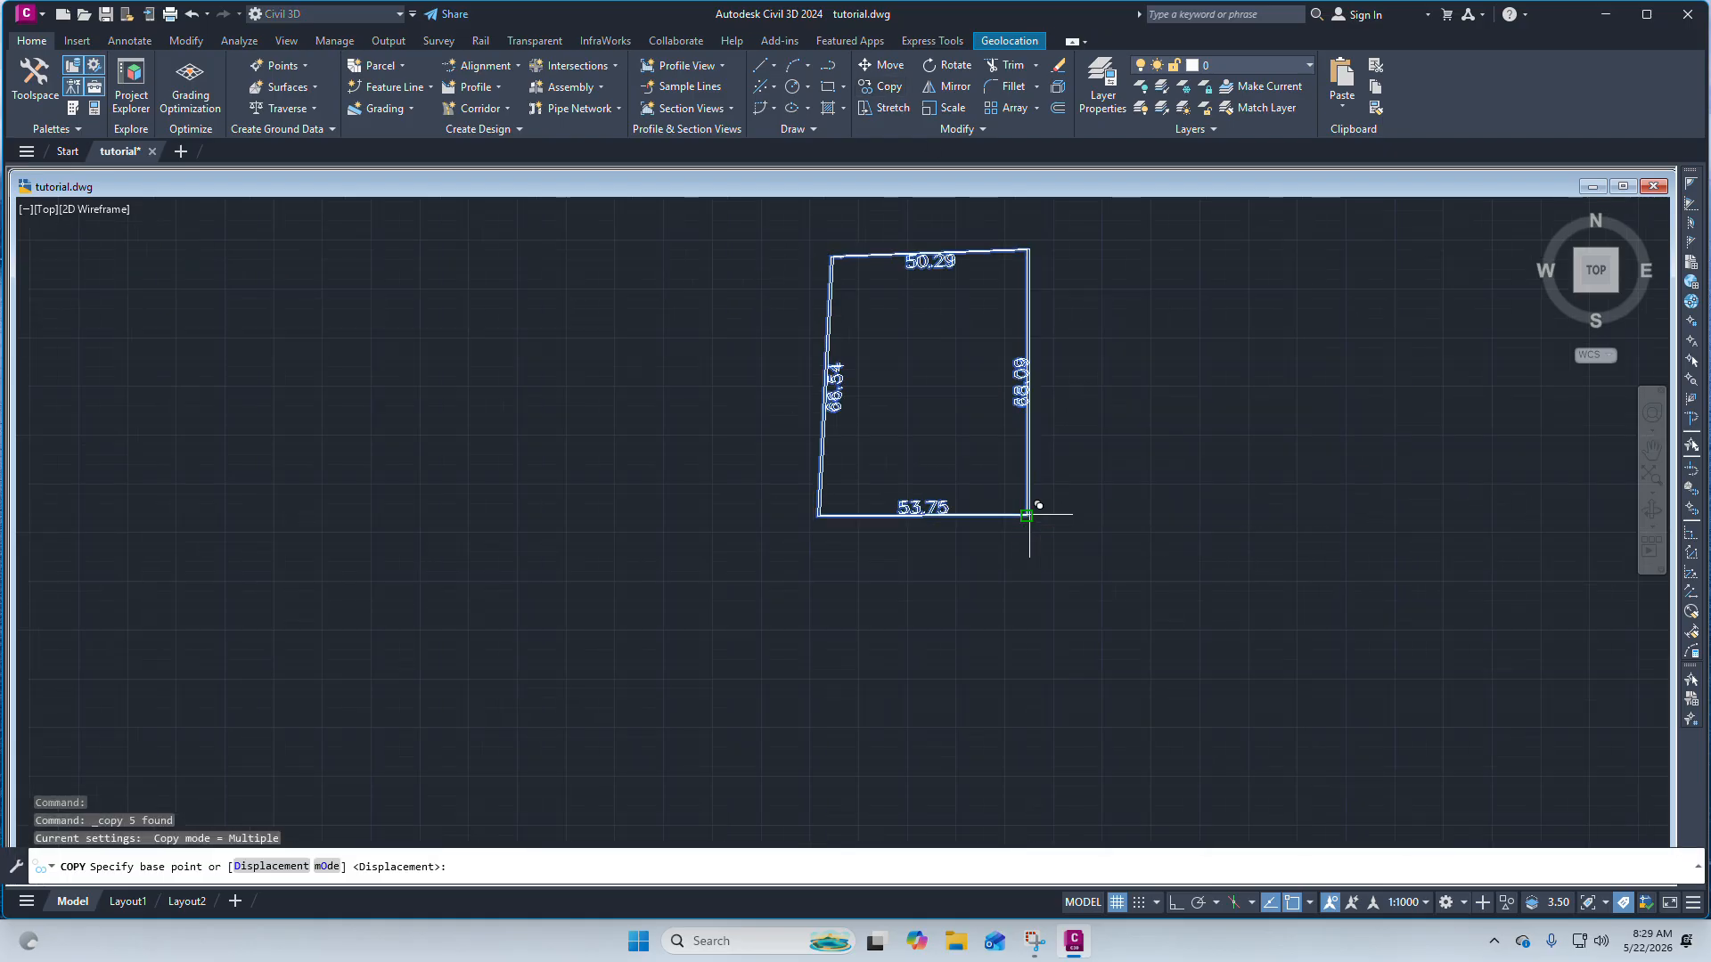
pyautogui.click(1027, 516)
pyautogui.scroll(-2, 1026, 514)
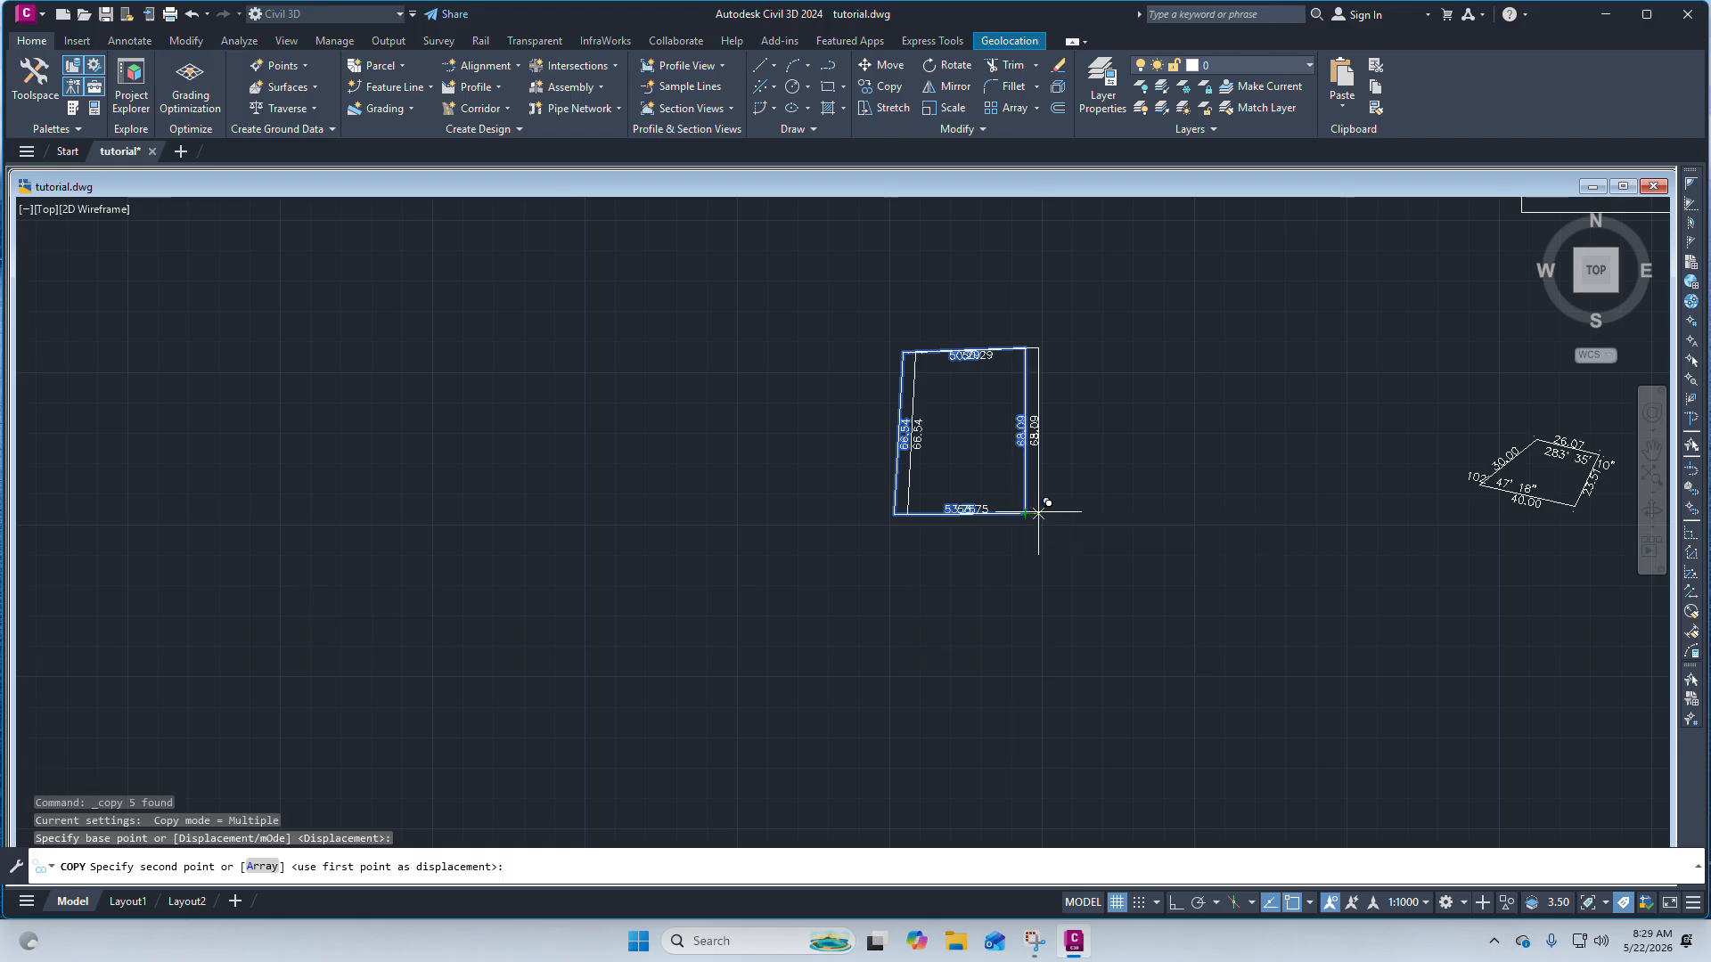
pyautogui.scroll(-3, 1038, 512)
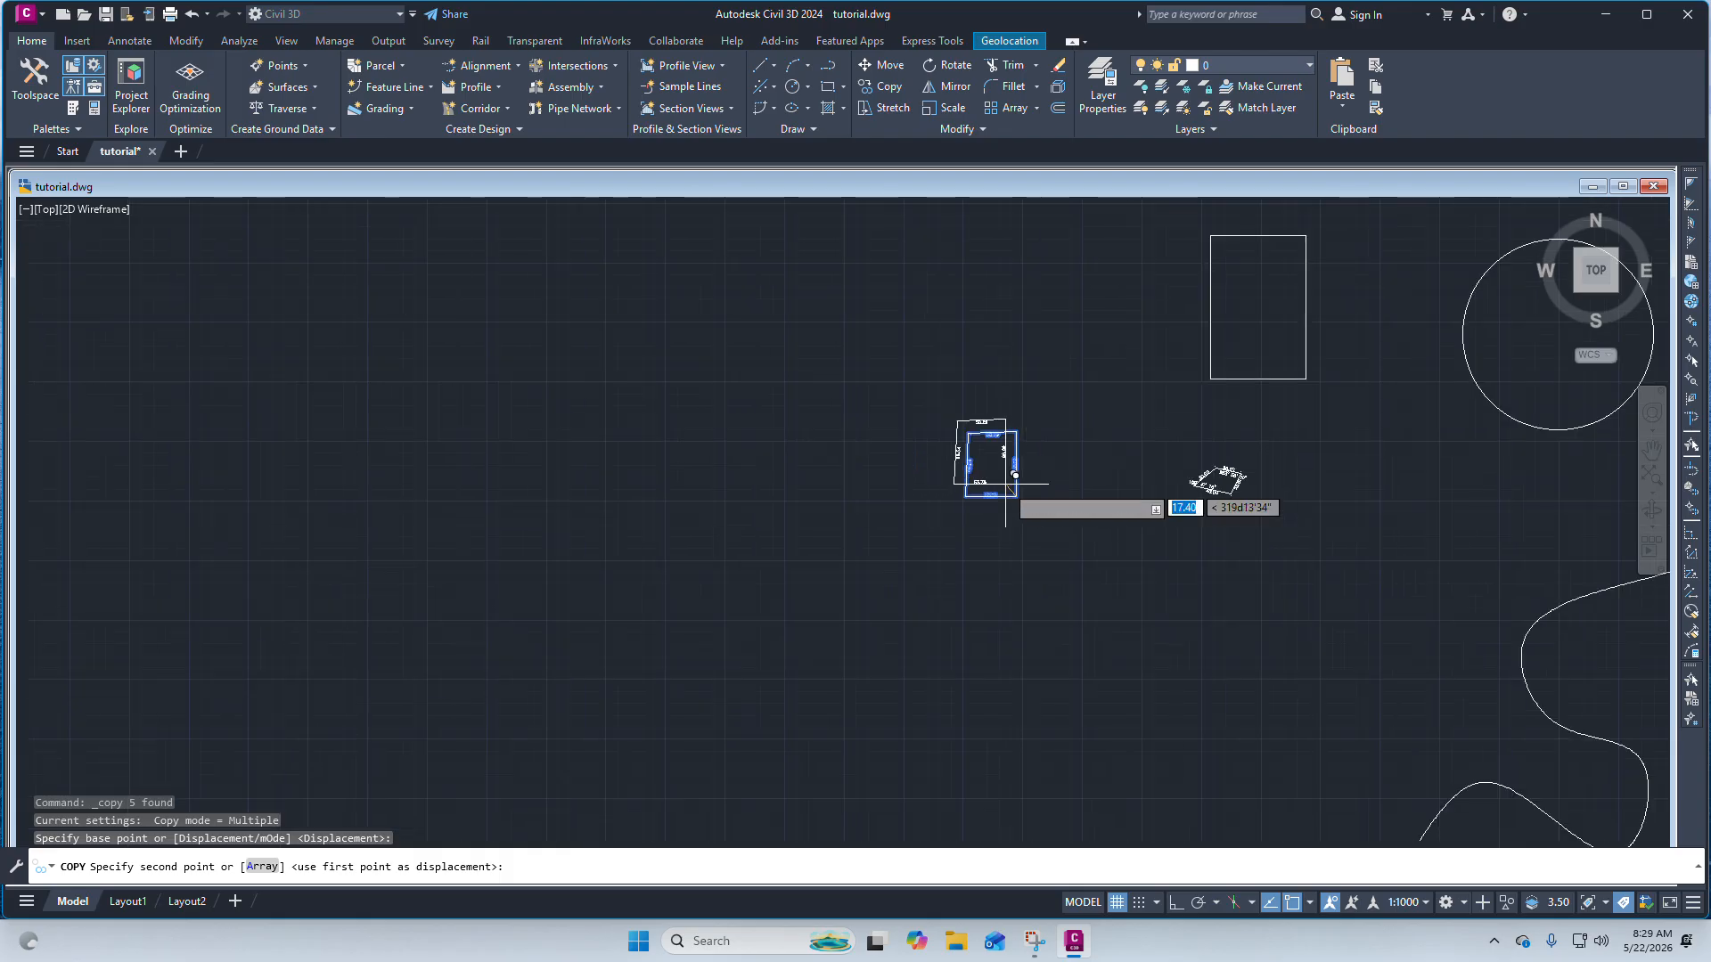
pyautogui.click(893, 501)
pyautogui.click(728, 502)
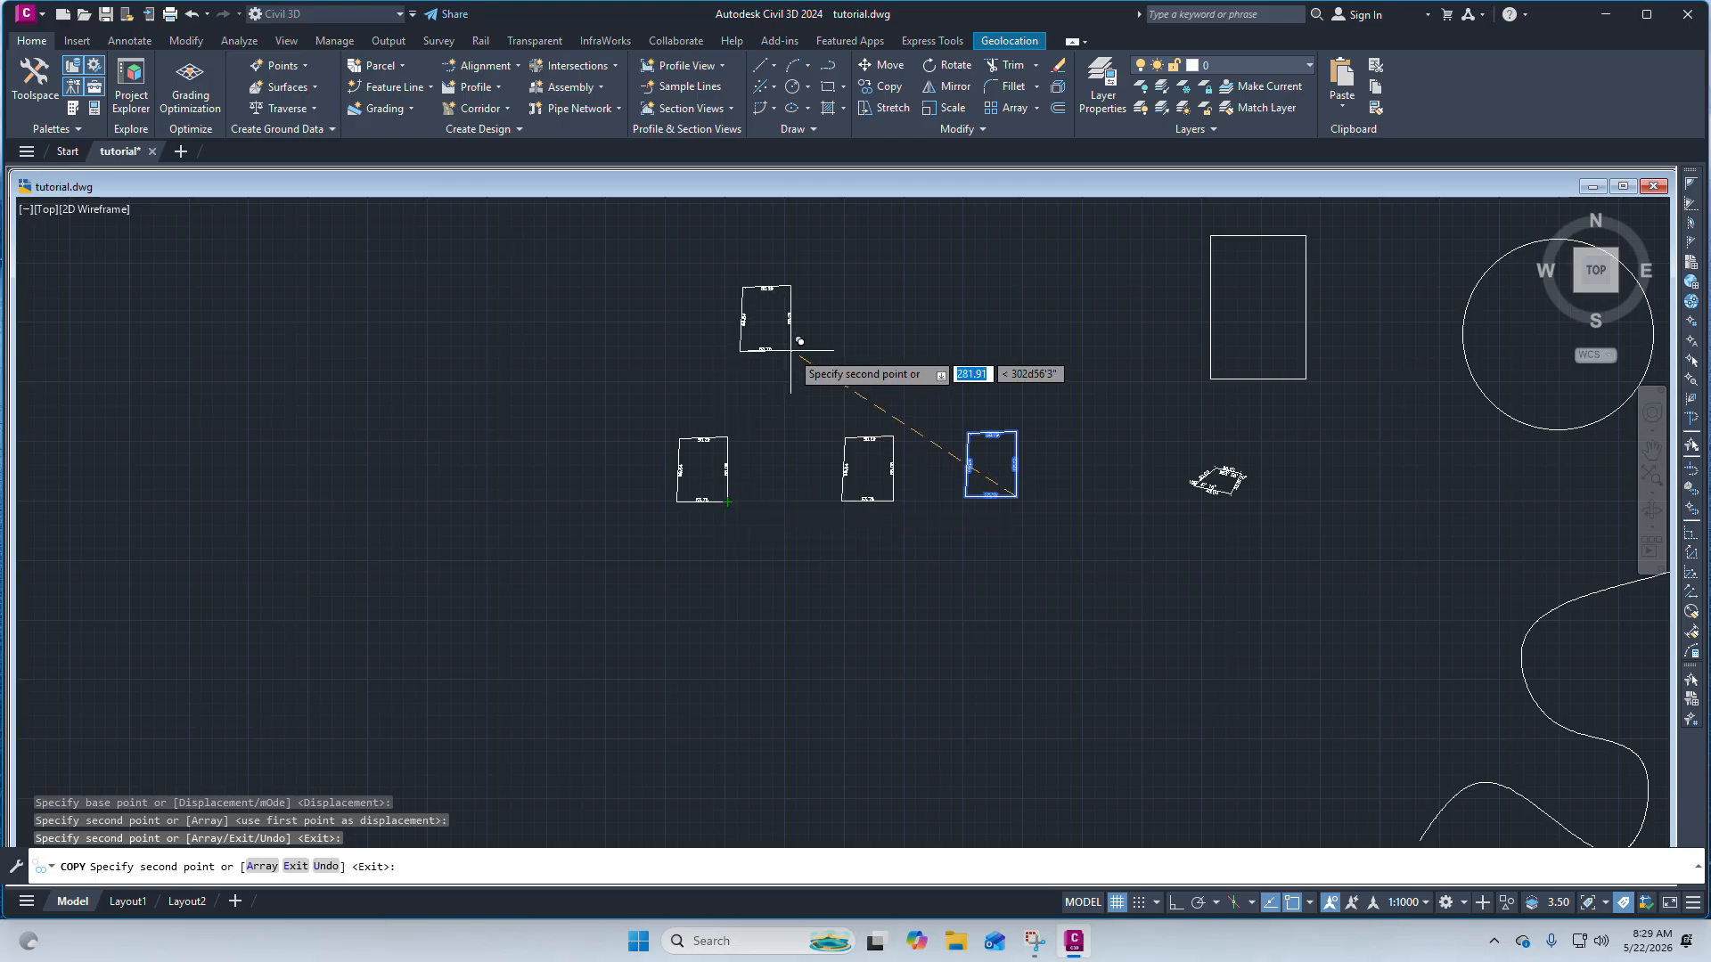
pyautogui.click(791, 351)
pyautogui.click(901, 350)
pyautogui.press('Escape')
# Erase the two upper copies of the boundary and their dimensions.
pyautogui.click(965, 371)
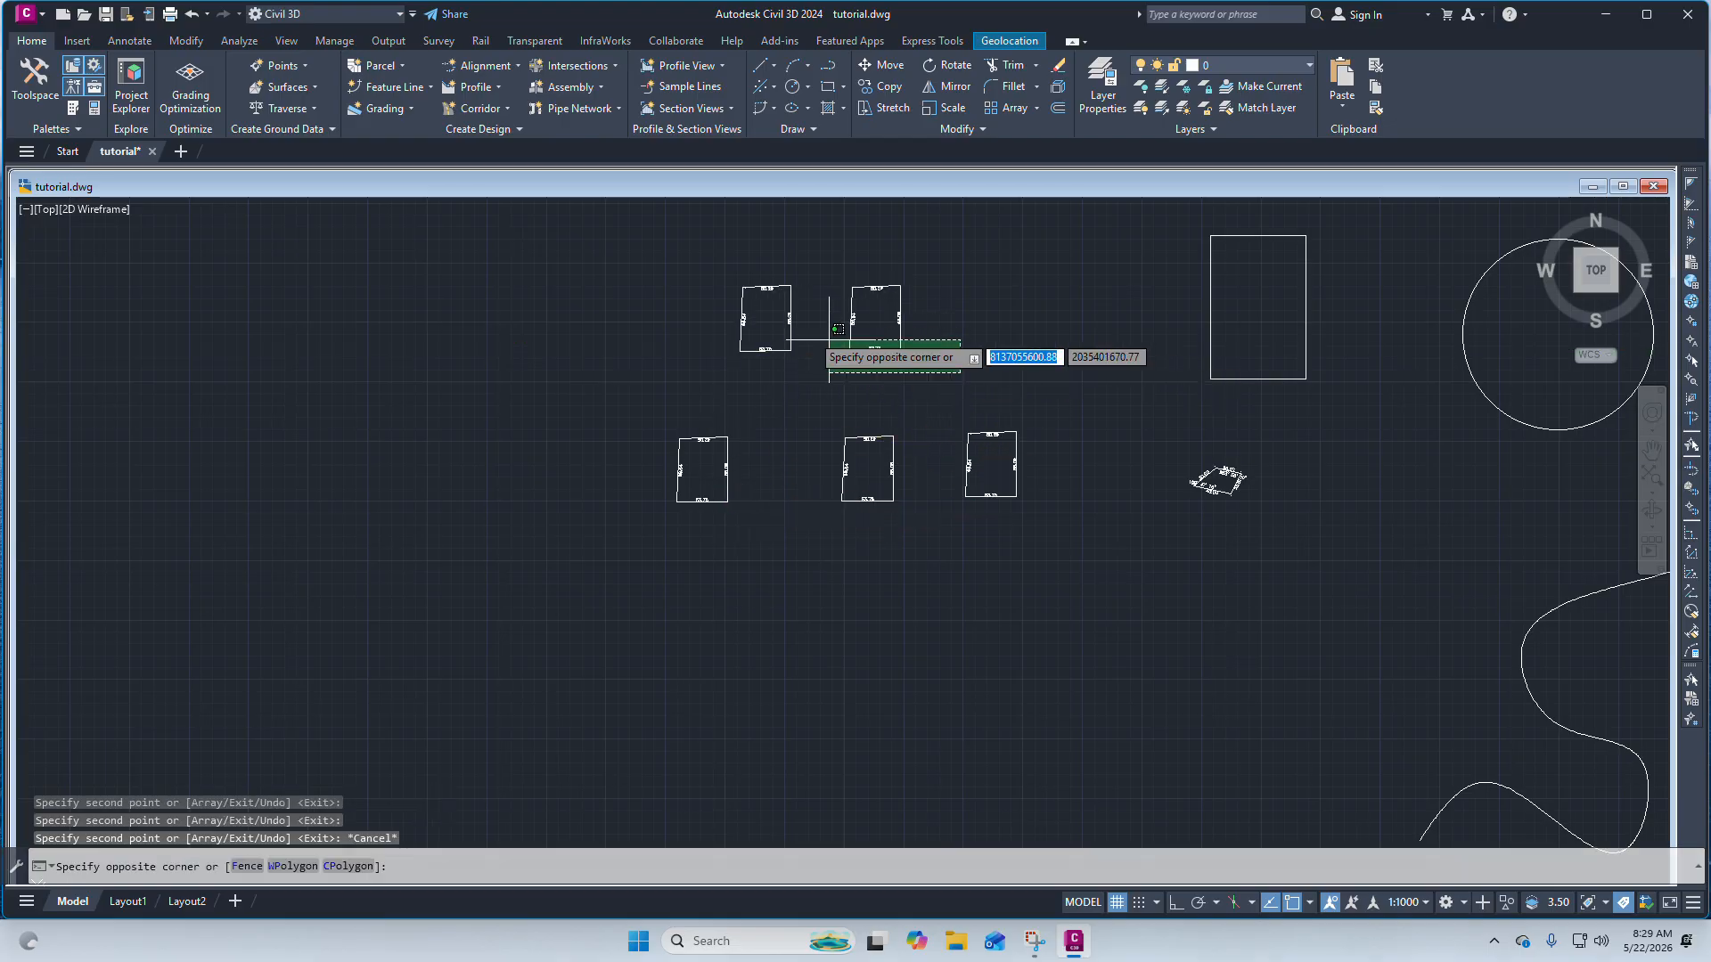
pyautogui.click(732, 248)
pyautogui.press('Delete')
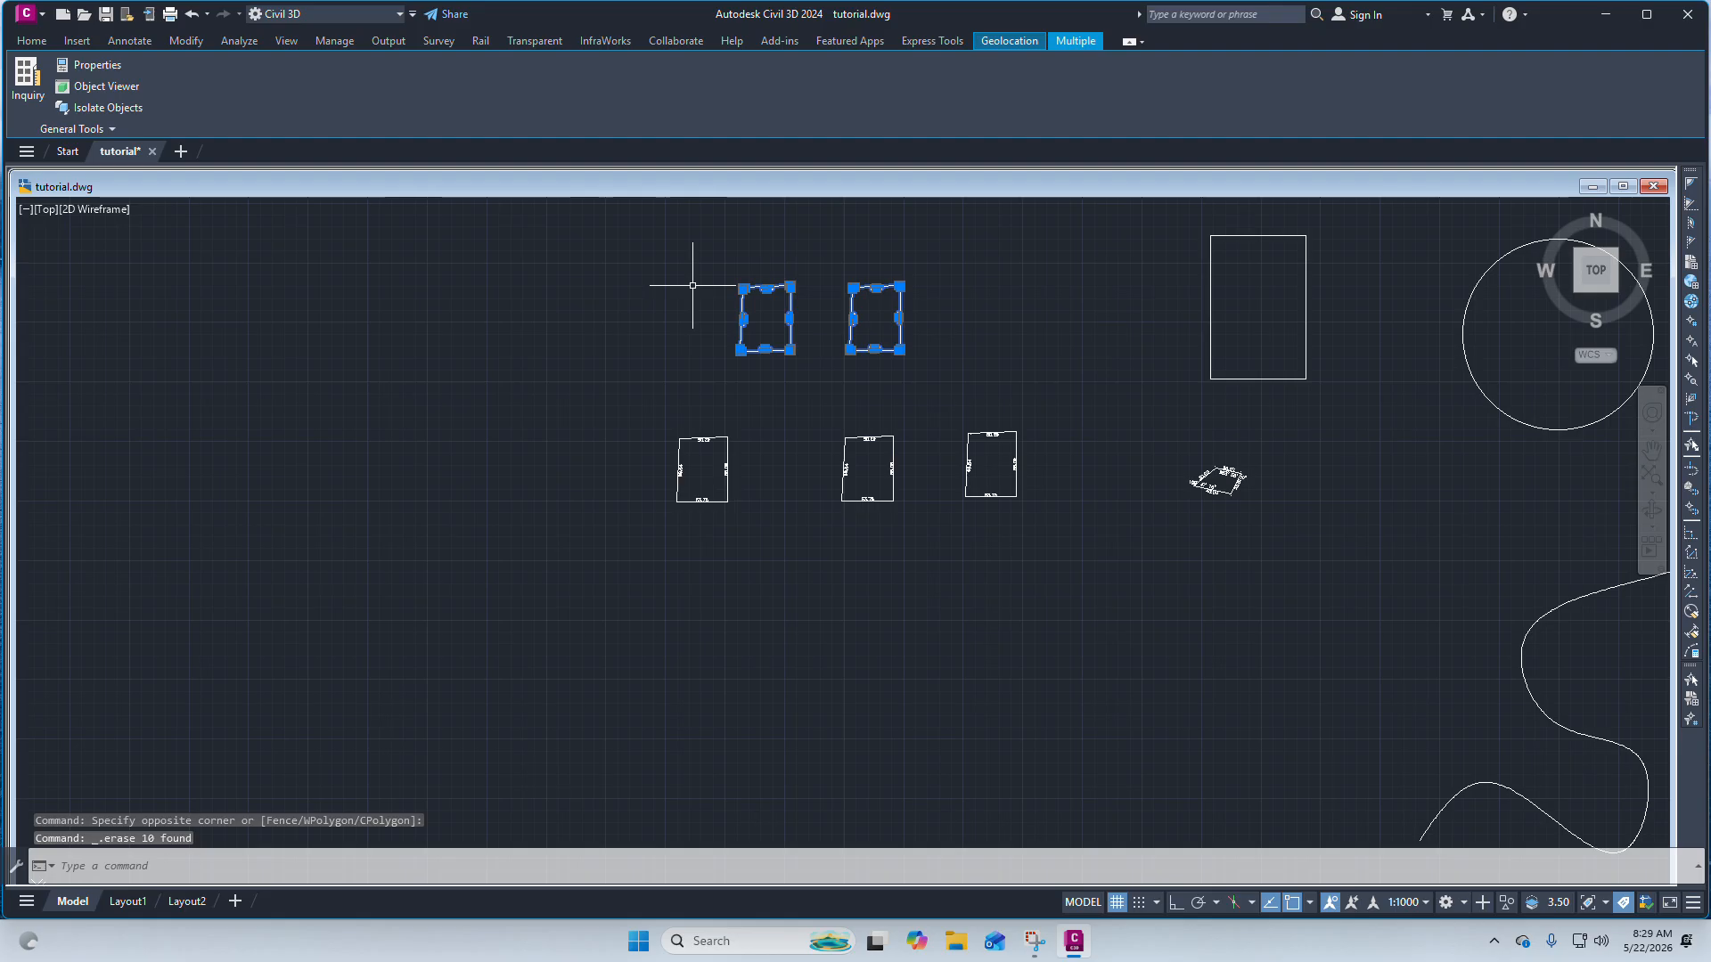
# Erase the two copies to the left of the original boundary.
pyautogui.scroll(2, 871, 450)
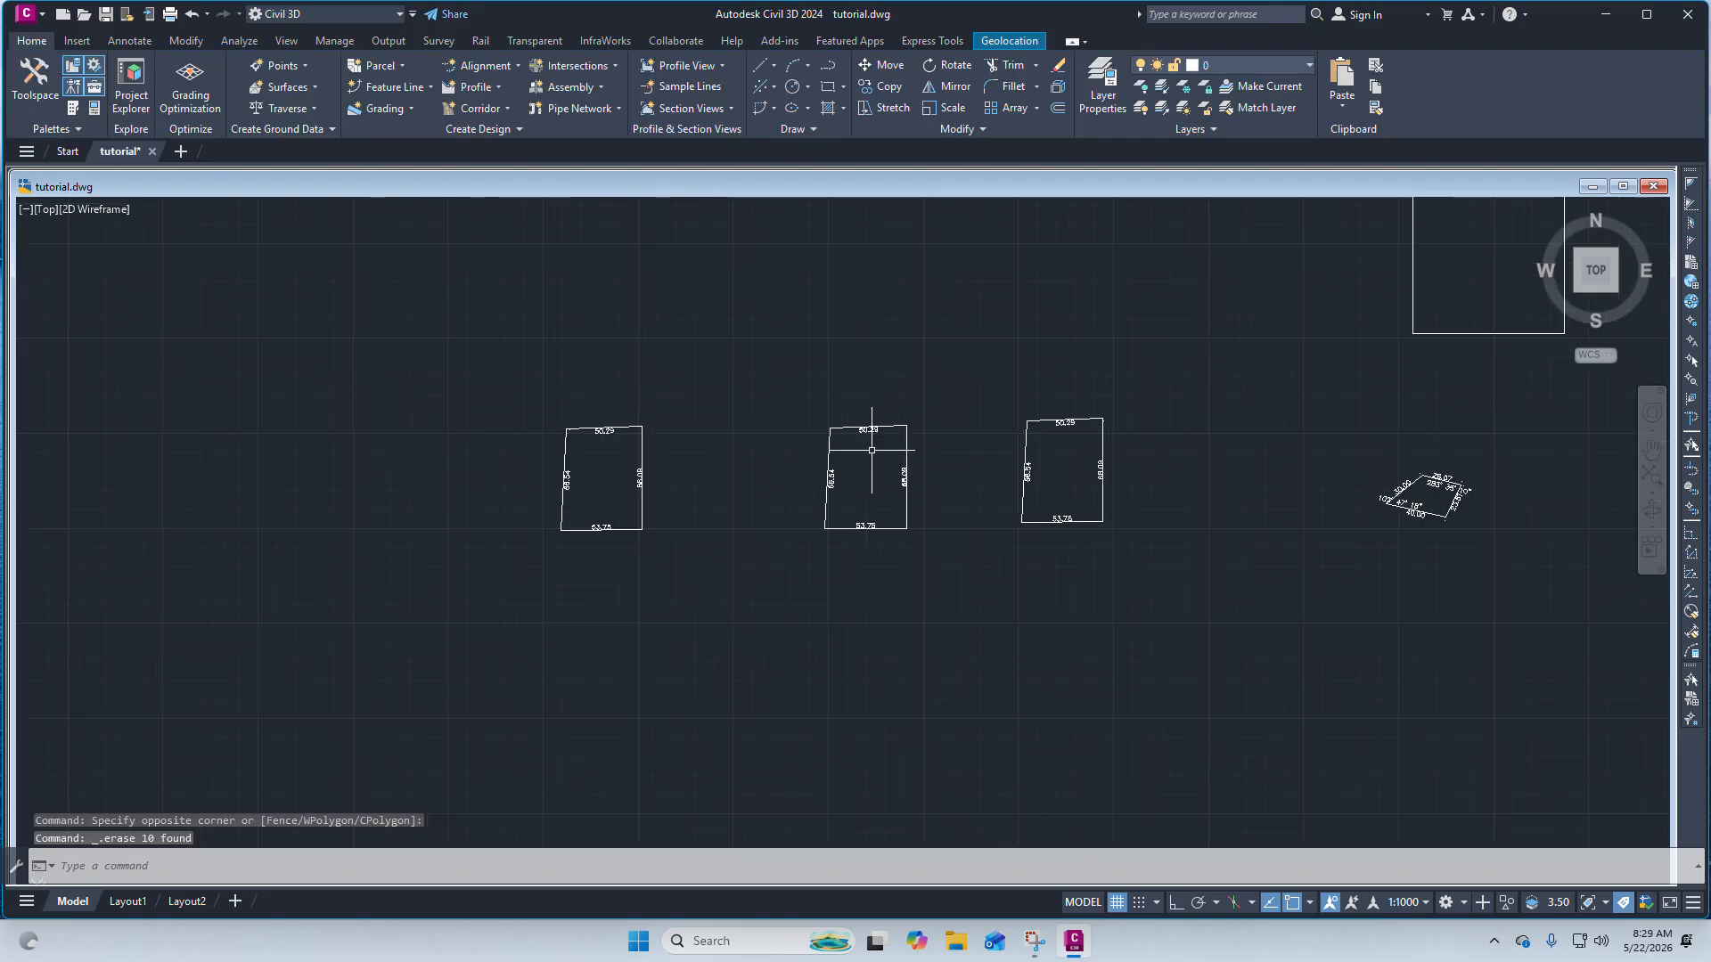
pyautogui.click(927, 562)
pyautogui.click(477, 383)
pyautogui.press('Escape')
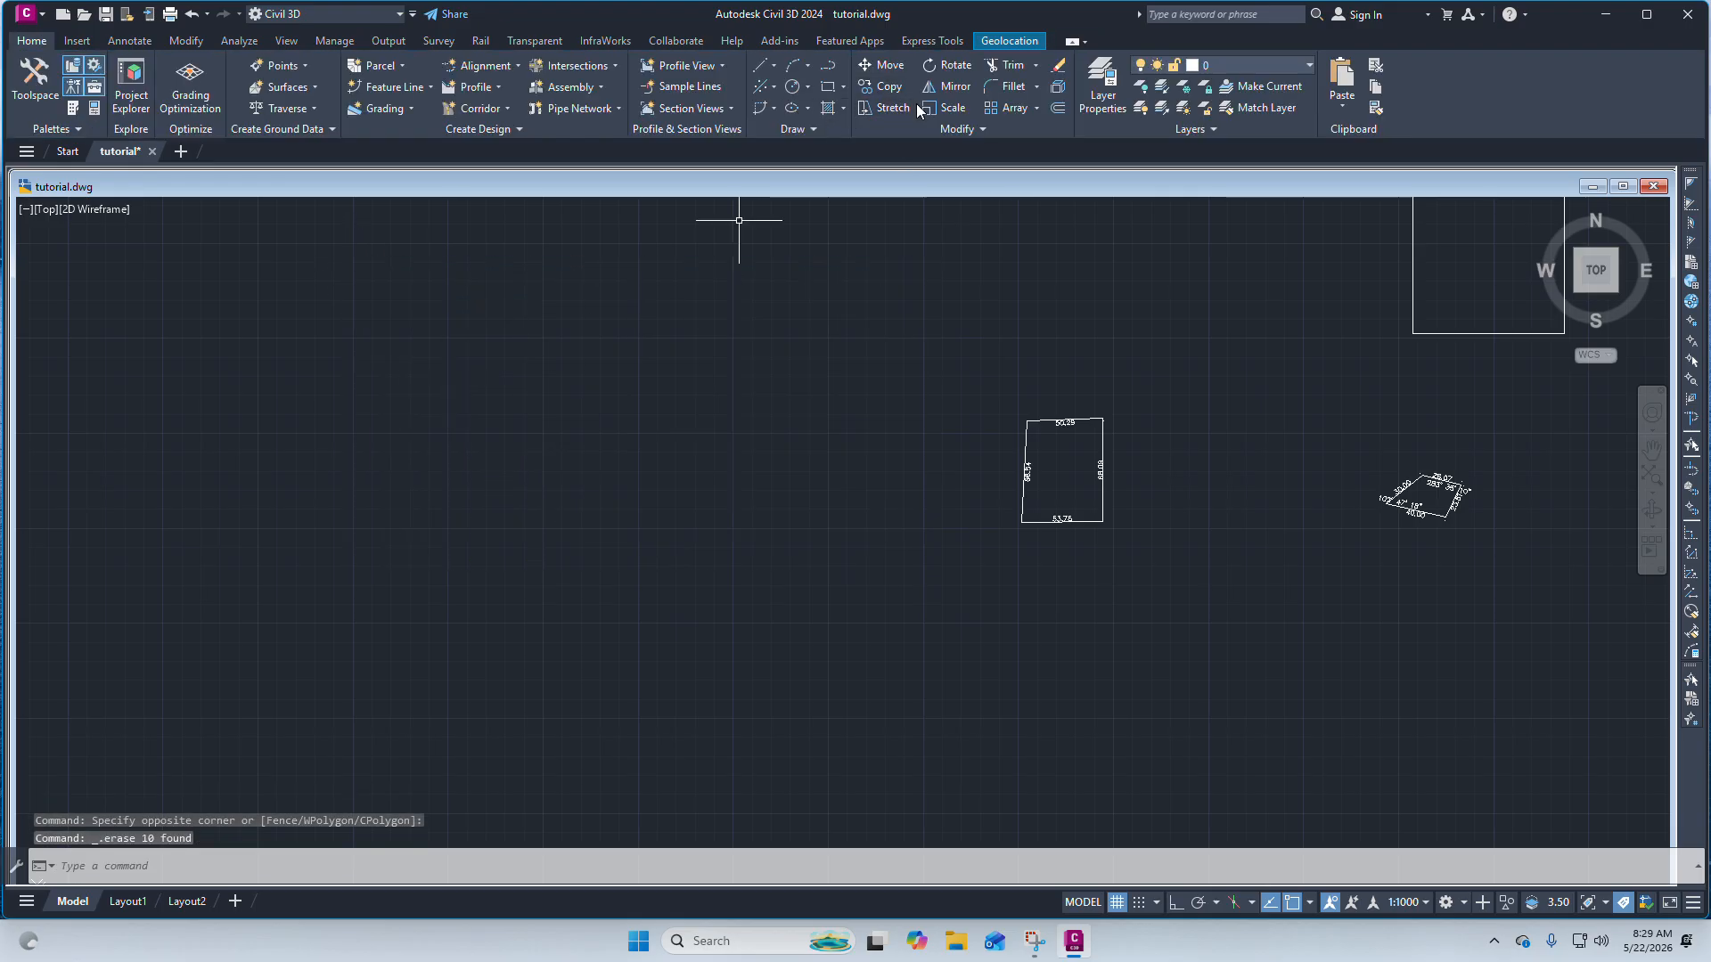
pyautogui.scroll(2, 1121, 472)
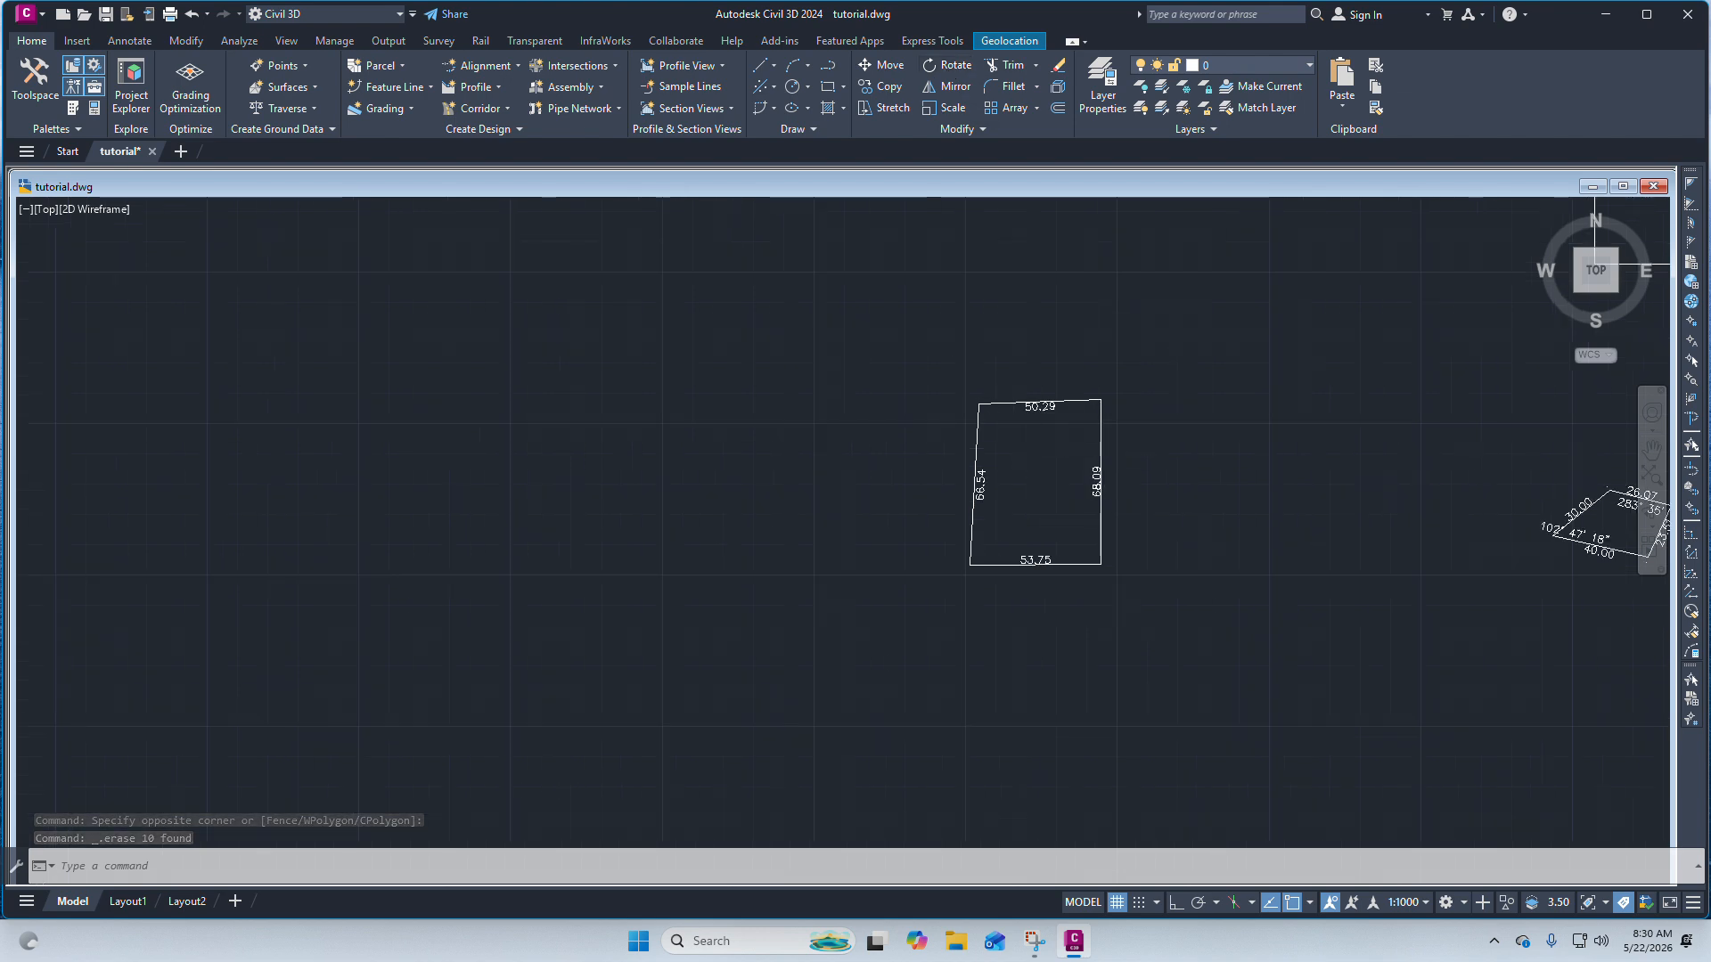
pyautogui.click(1149, 580)
pyautogui.click(891, 357)
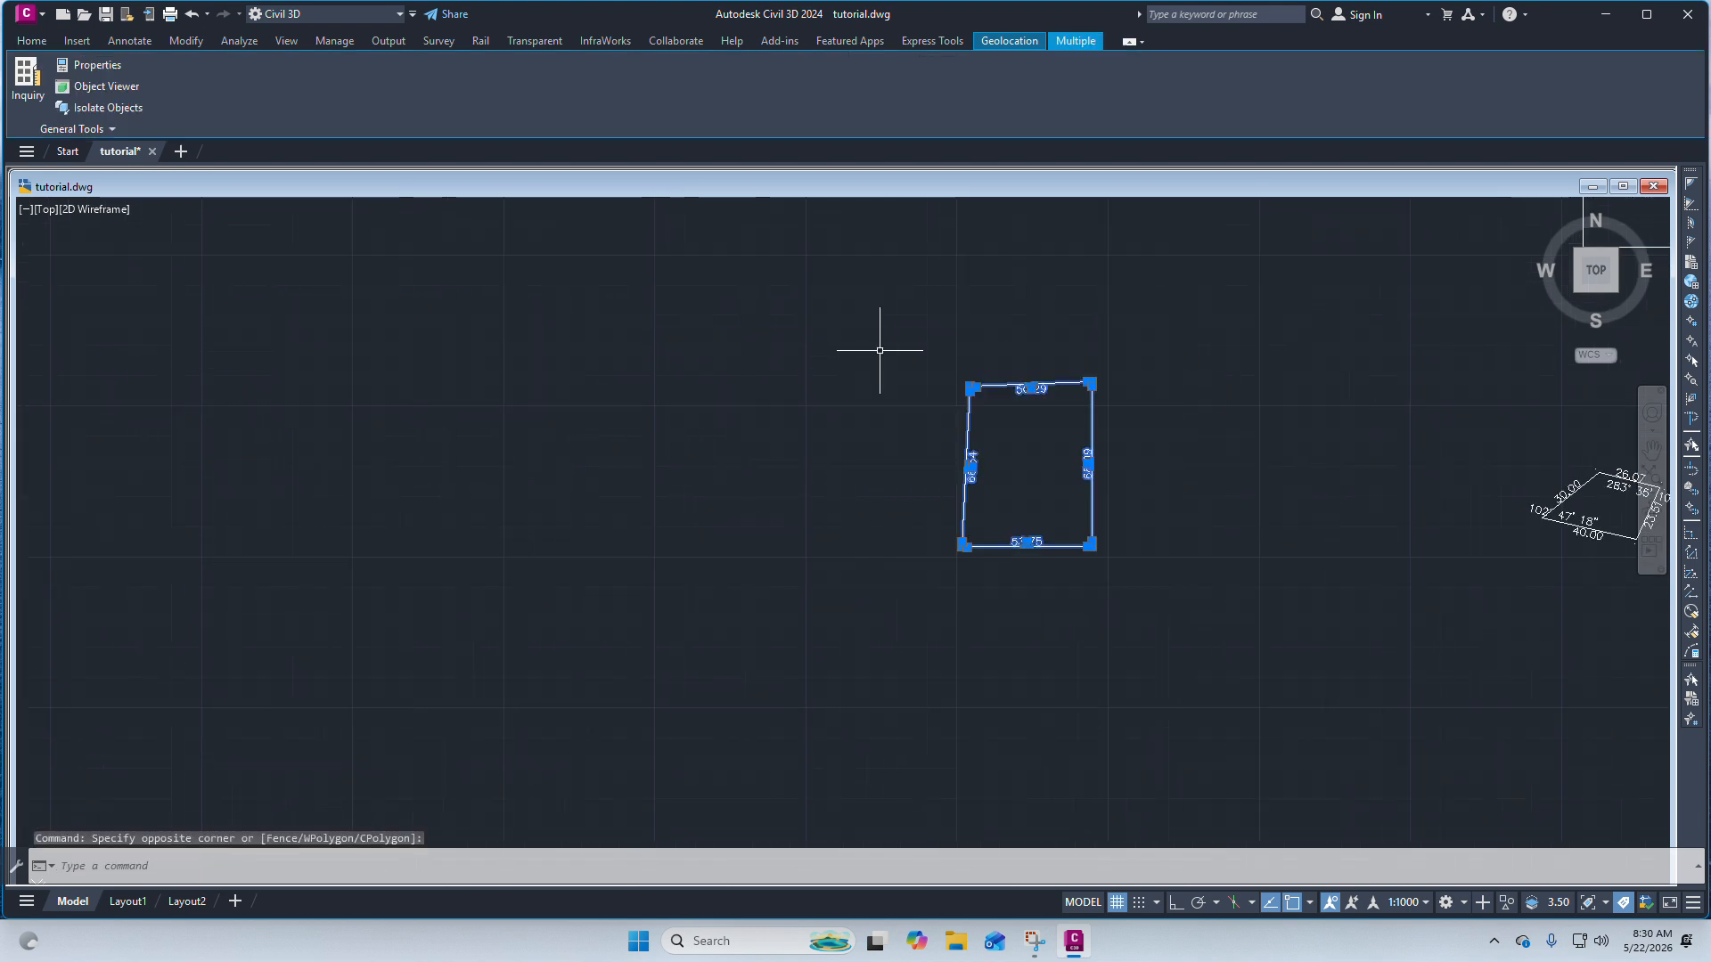
pyautogui.scroll(-2, 986, 306)
pyautogui.scroll(4, 956, 450)
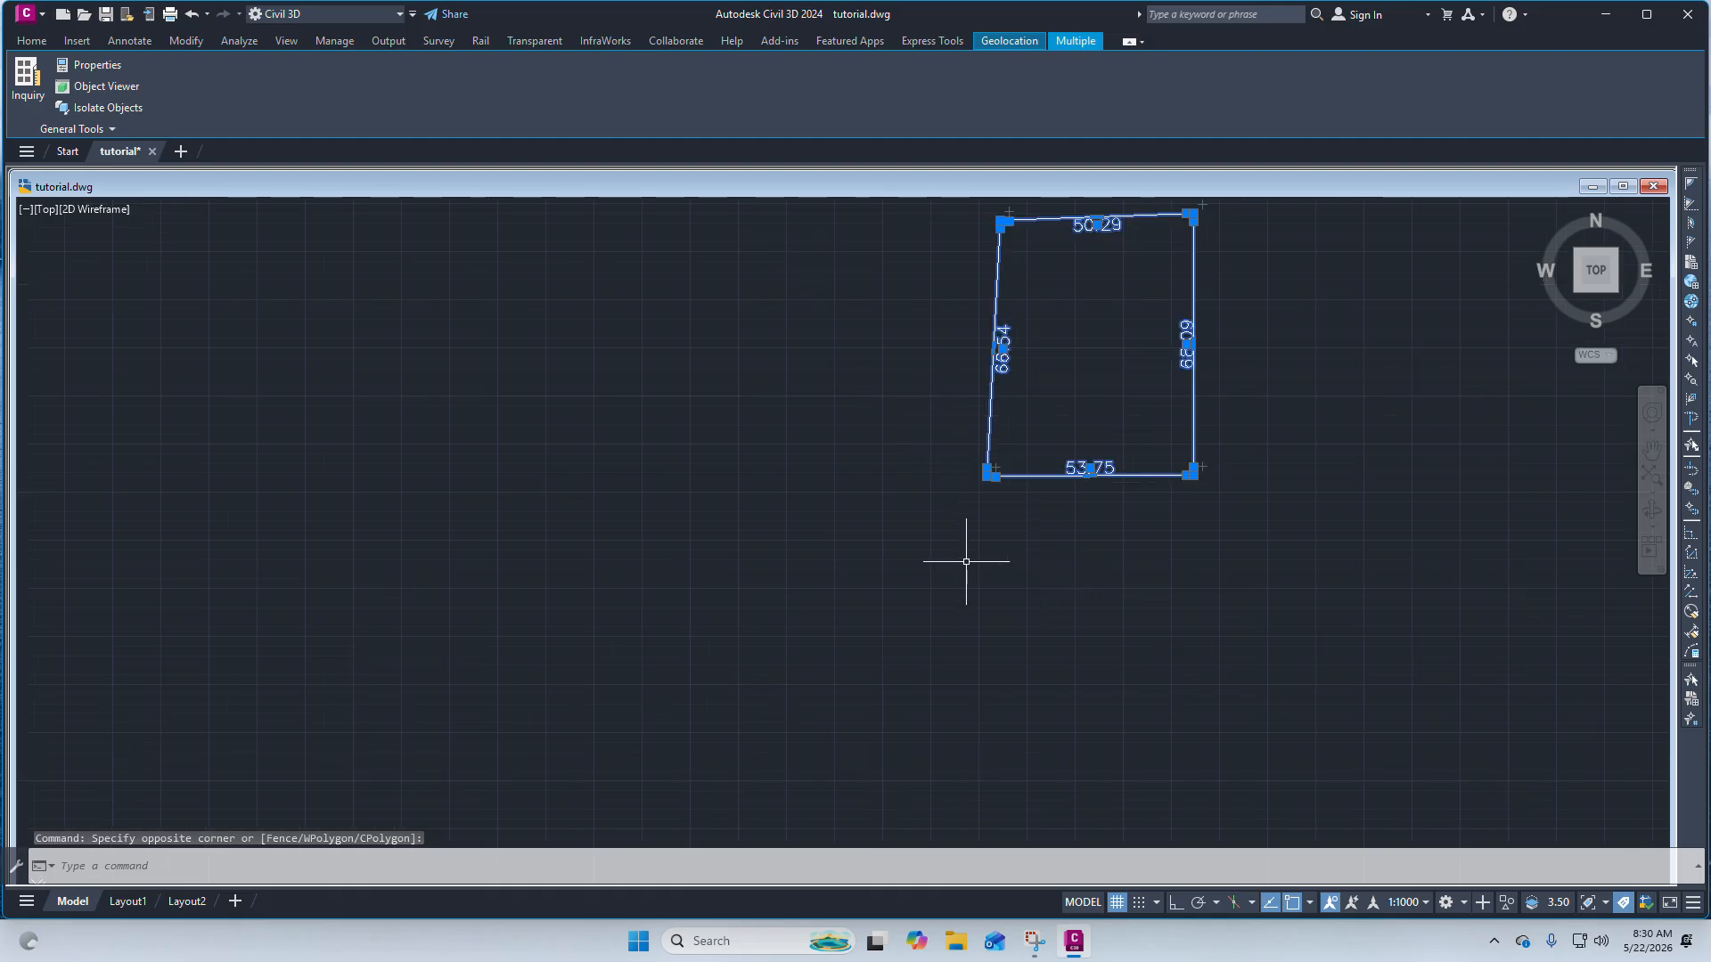
pyautogui.scroll(-4, 944, 553)
pyautogui.scroll(4, 928, 526)
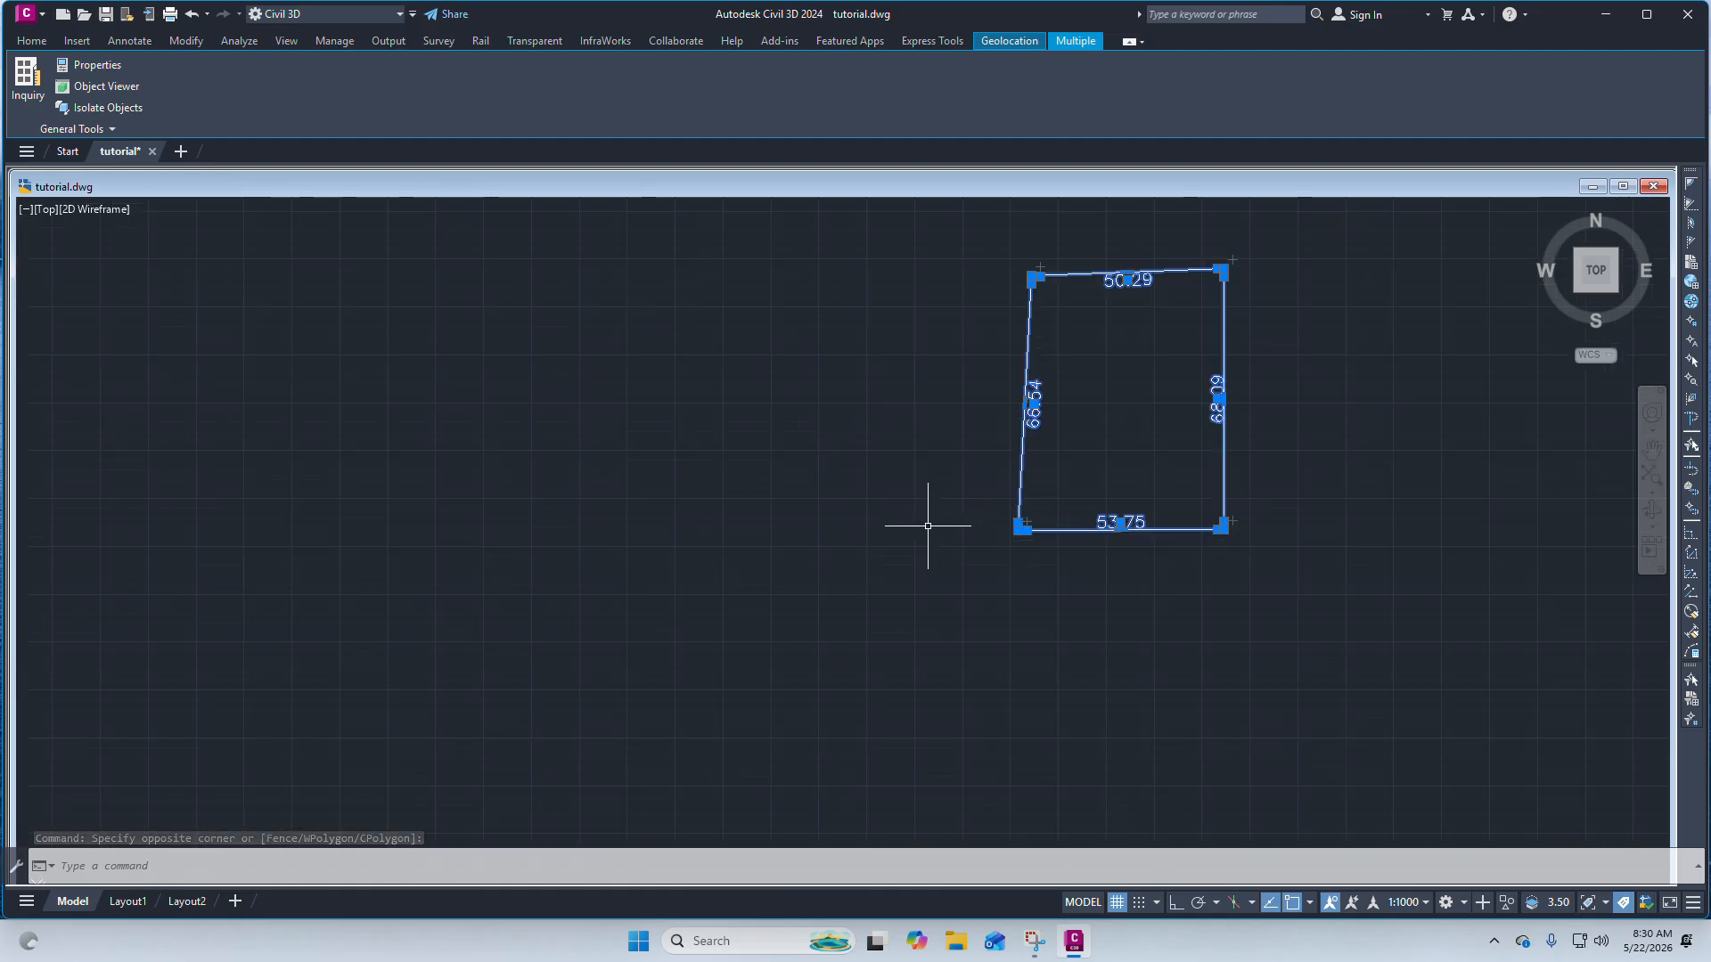
pyautogui.click(40, 40)
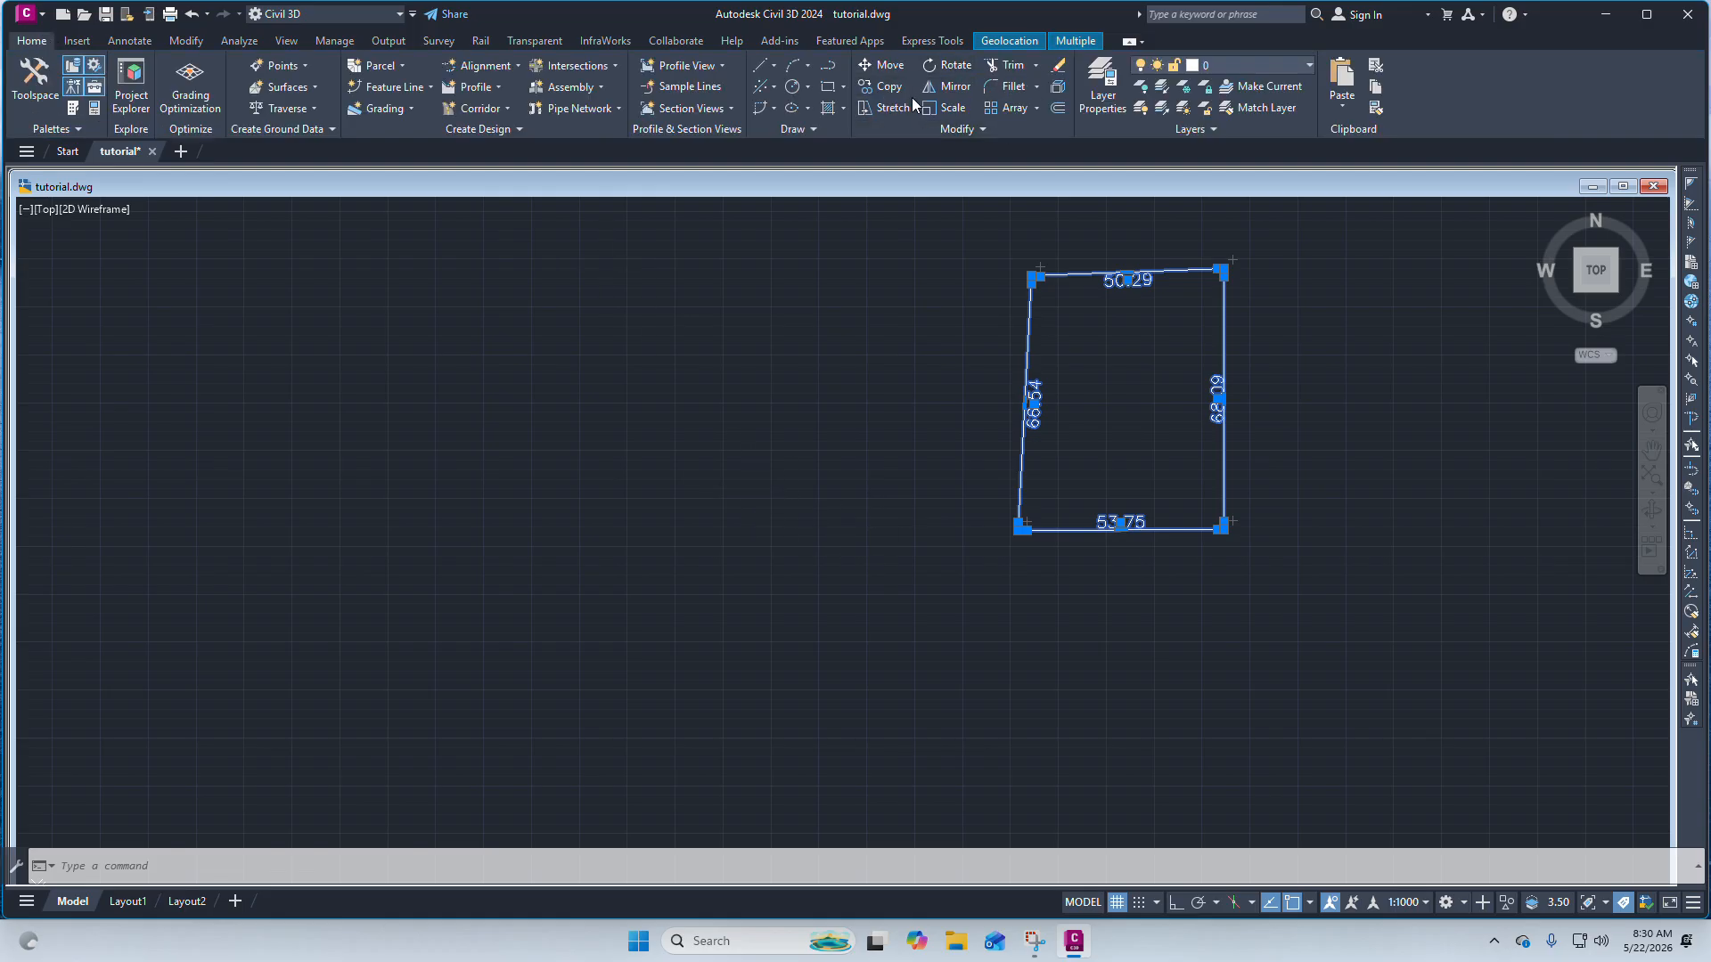
pyautogui.click(1025, 458)
pyautogui.press('Escape')
# Copy the dimensioned boundary once from its bottom-left corner to an empty spot on its left.
pyautogui.scroll(-4, 1194, 549)
pyautogui.click(1124, 544)
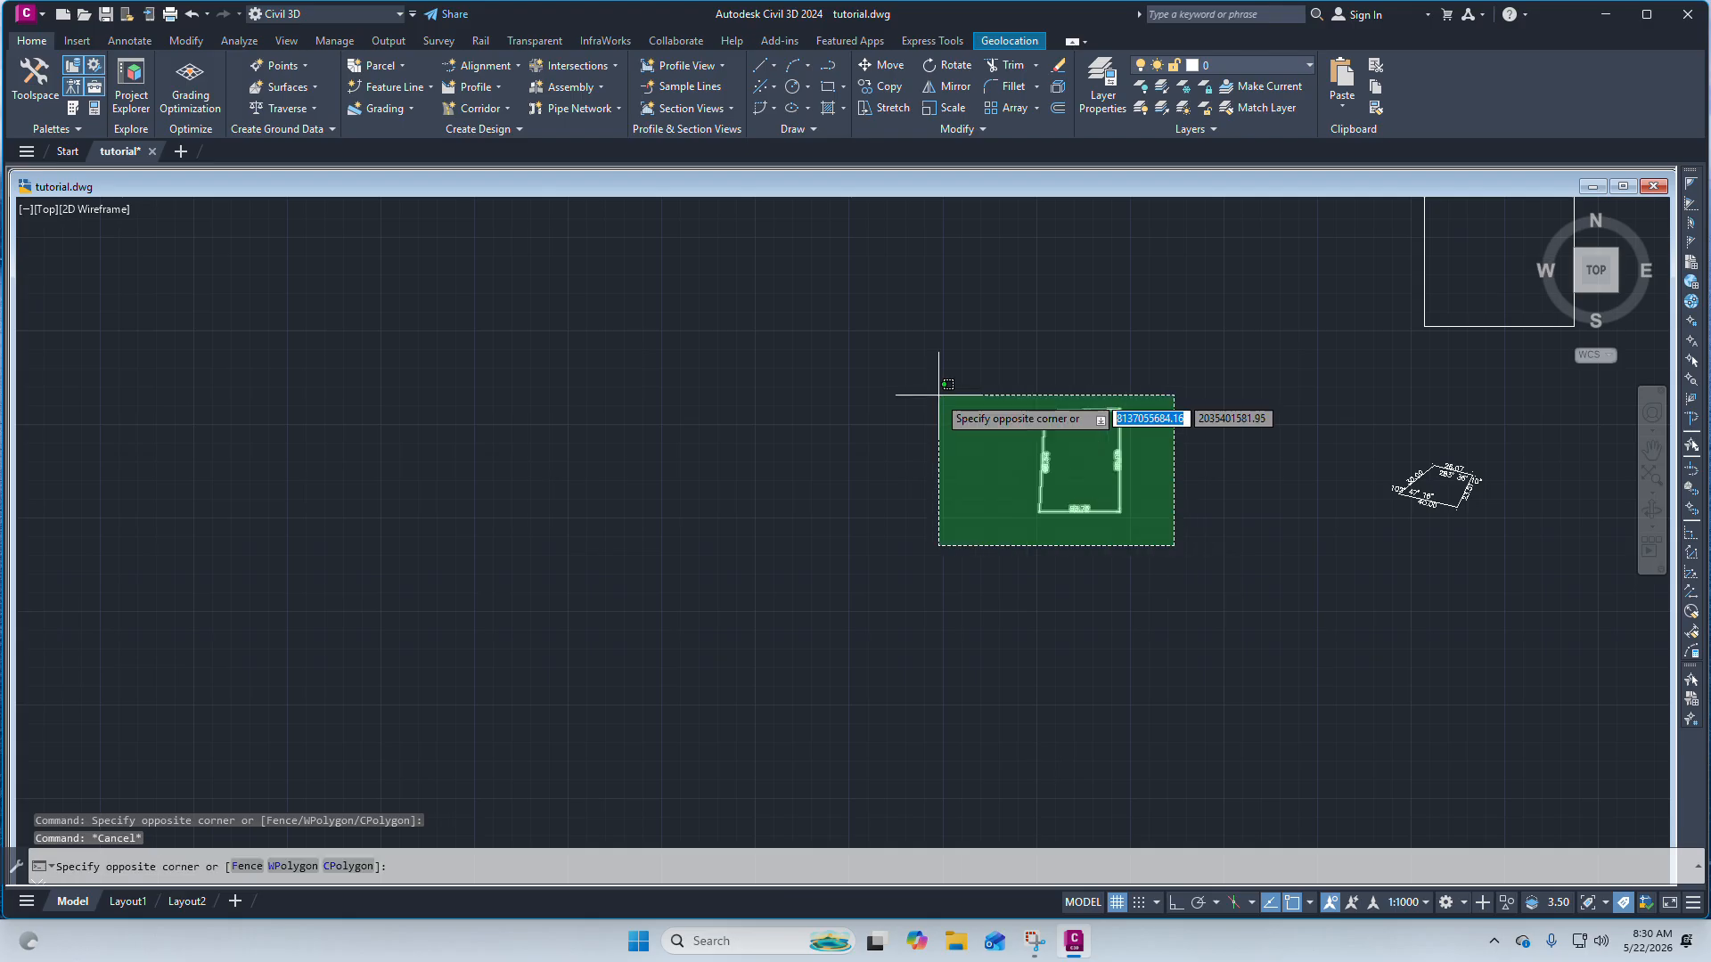
pyautogui.click(918, 381)
pyautogui.scroll(4, 1065, 474)
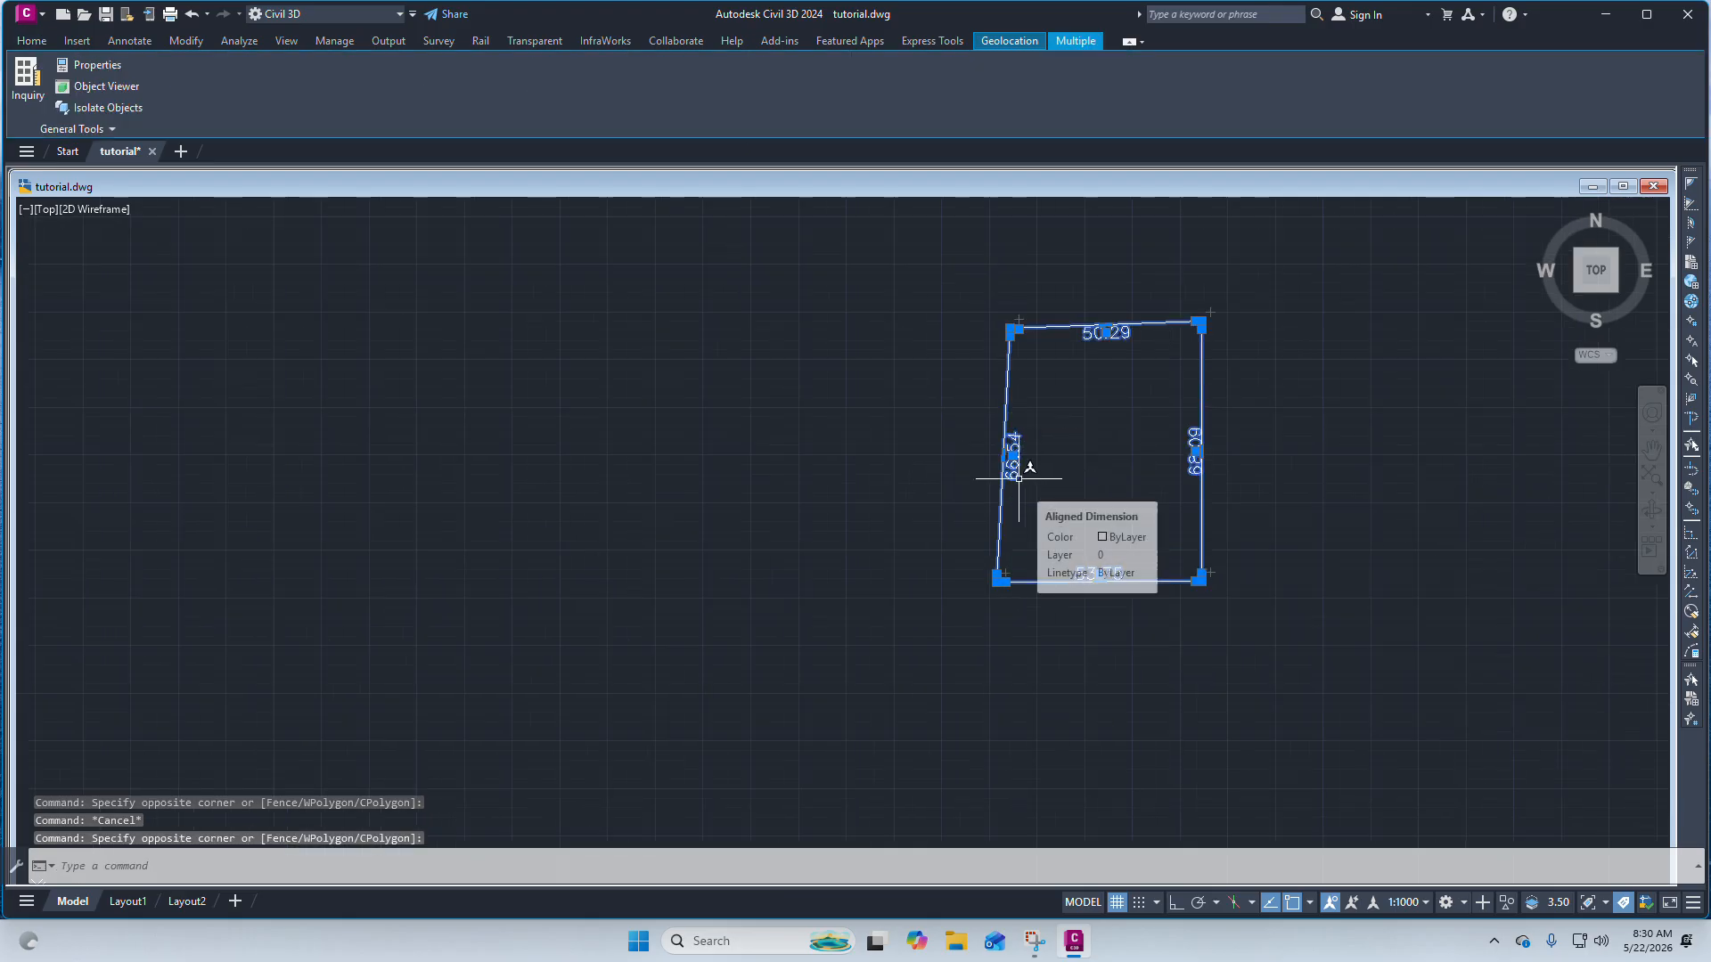
pyautogui.write('copy')
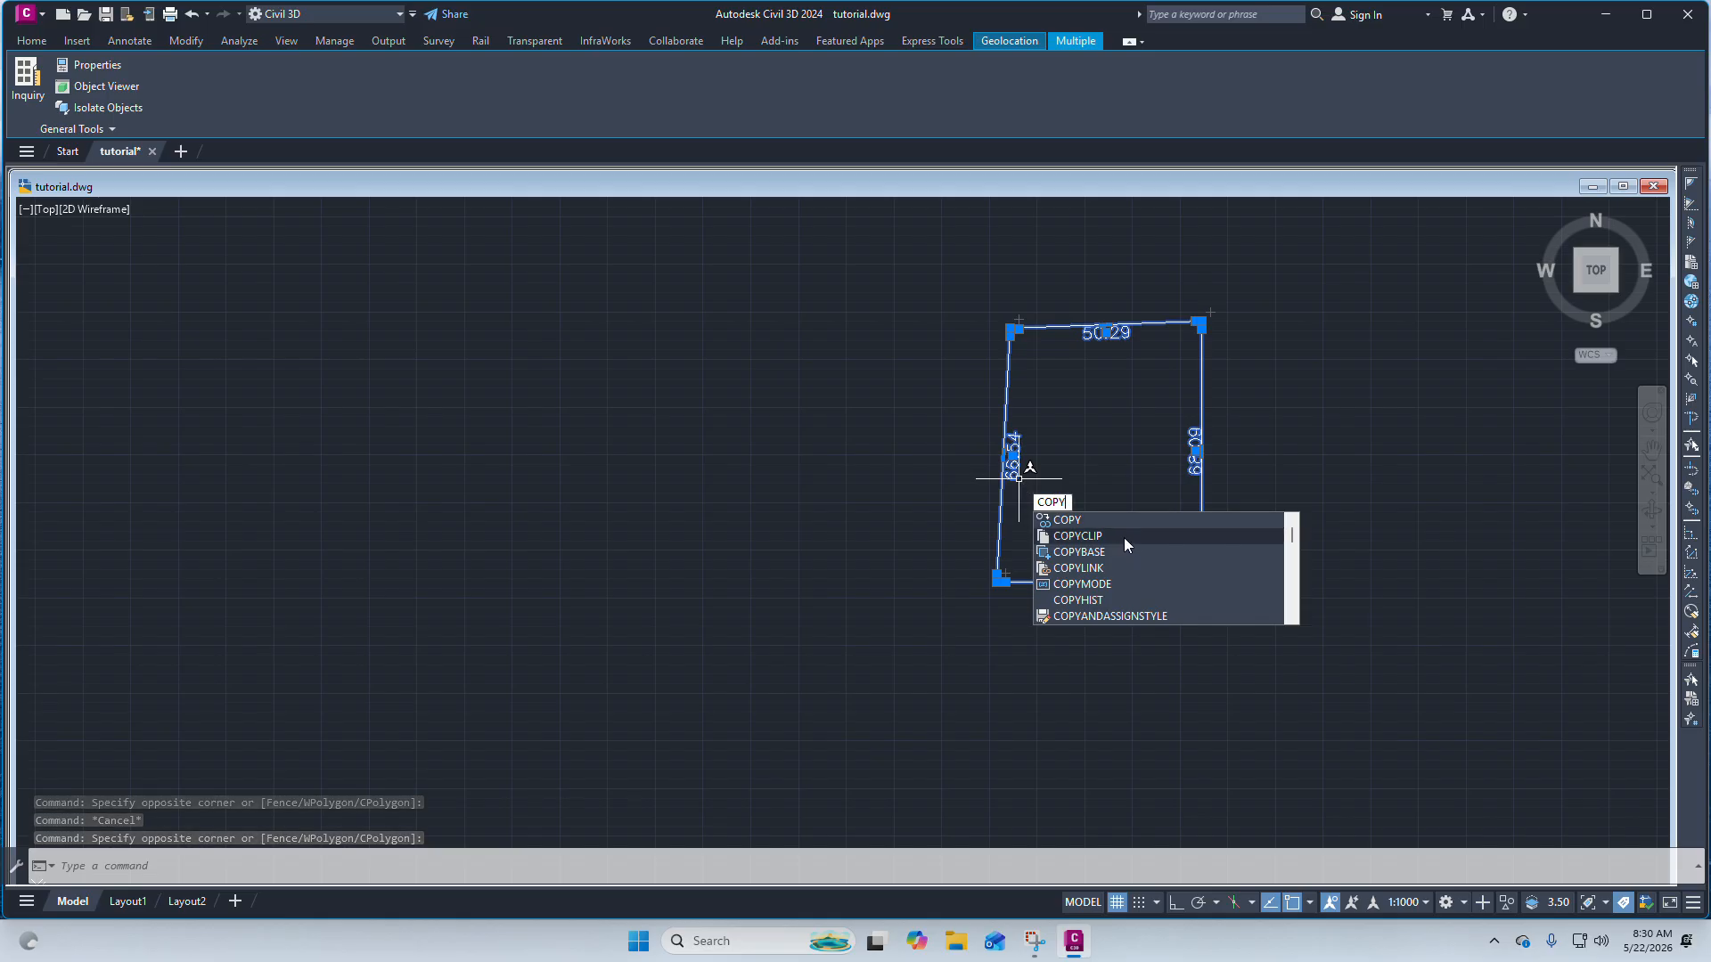
pyautogui.click(1069, 522)
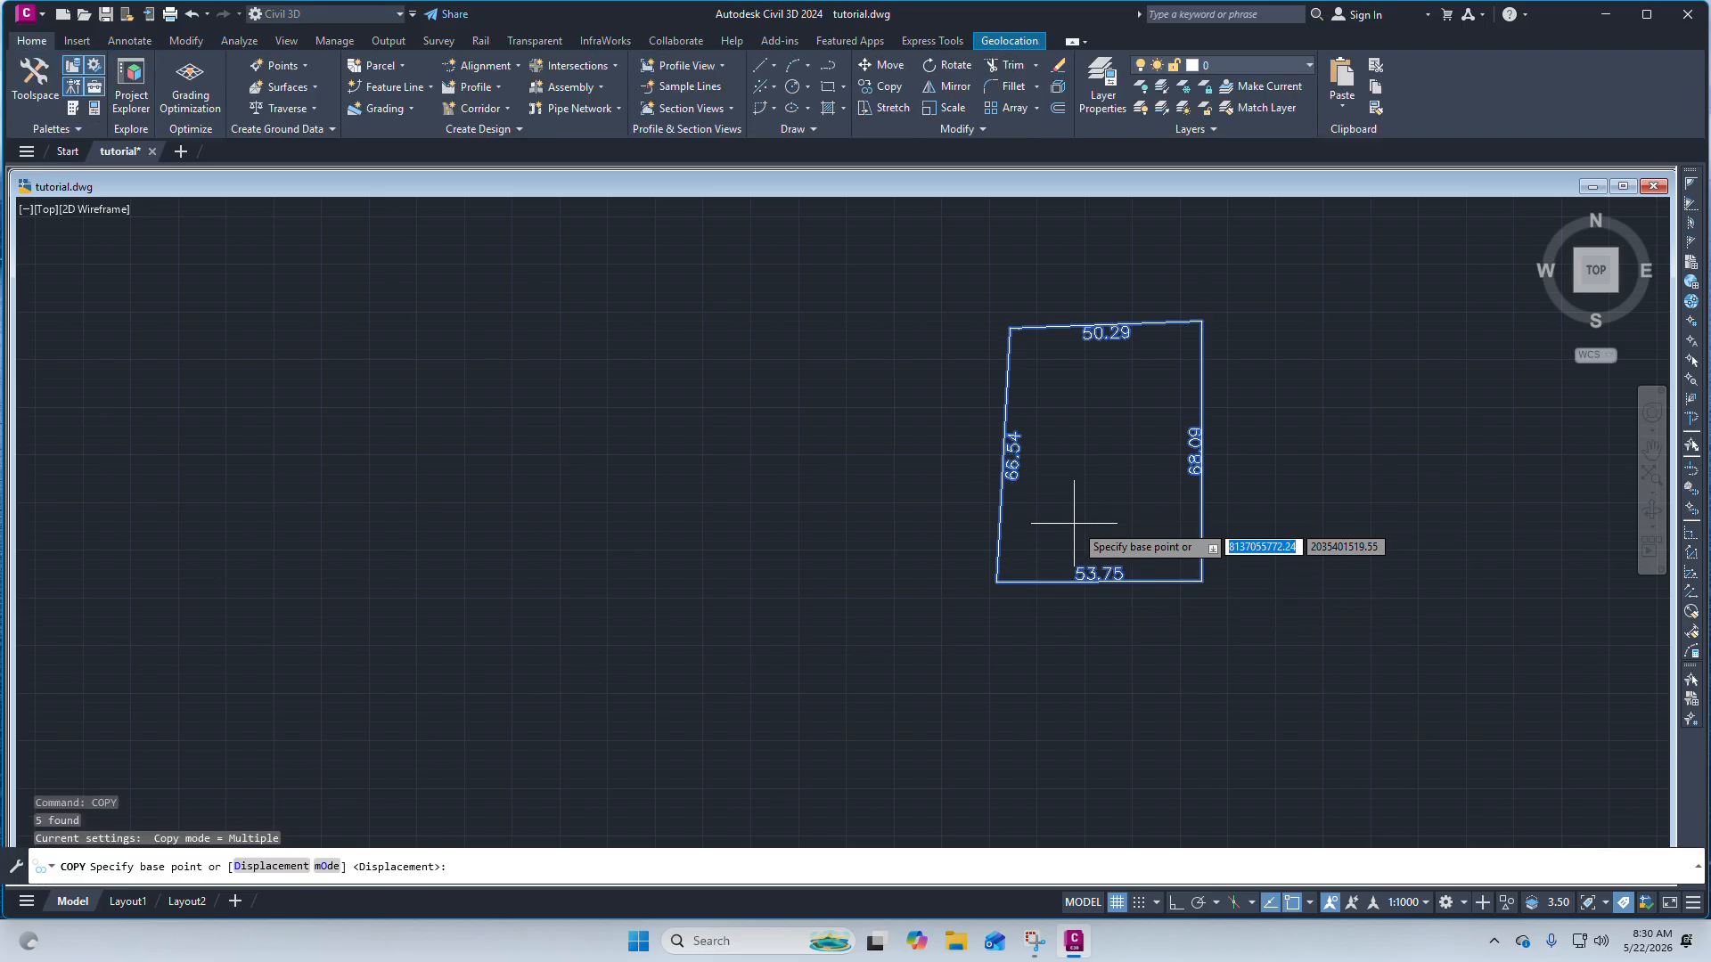
pyautogui.scroll(-2, 1102, 508)
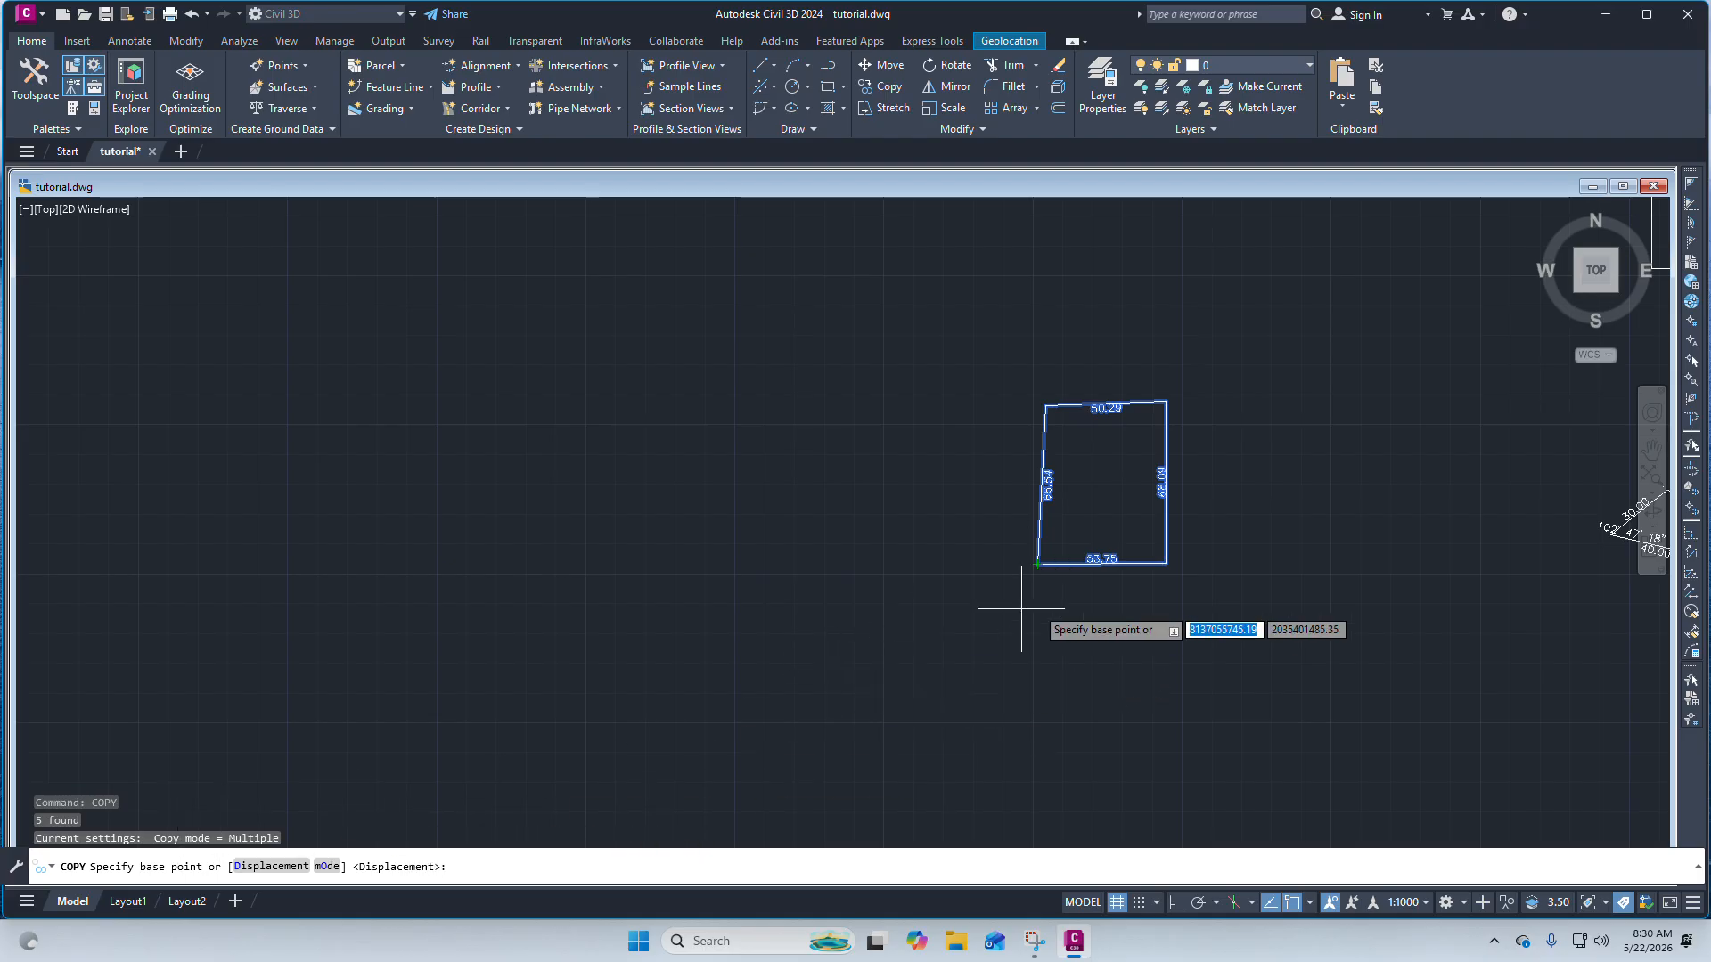
pyautogui.click(1037, 563)
pyautogui.click(740, 576)
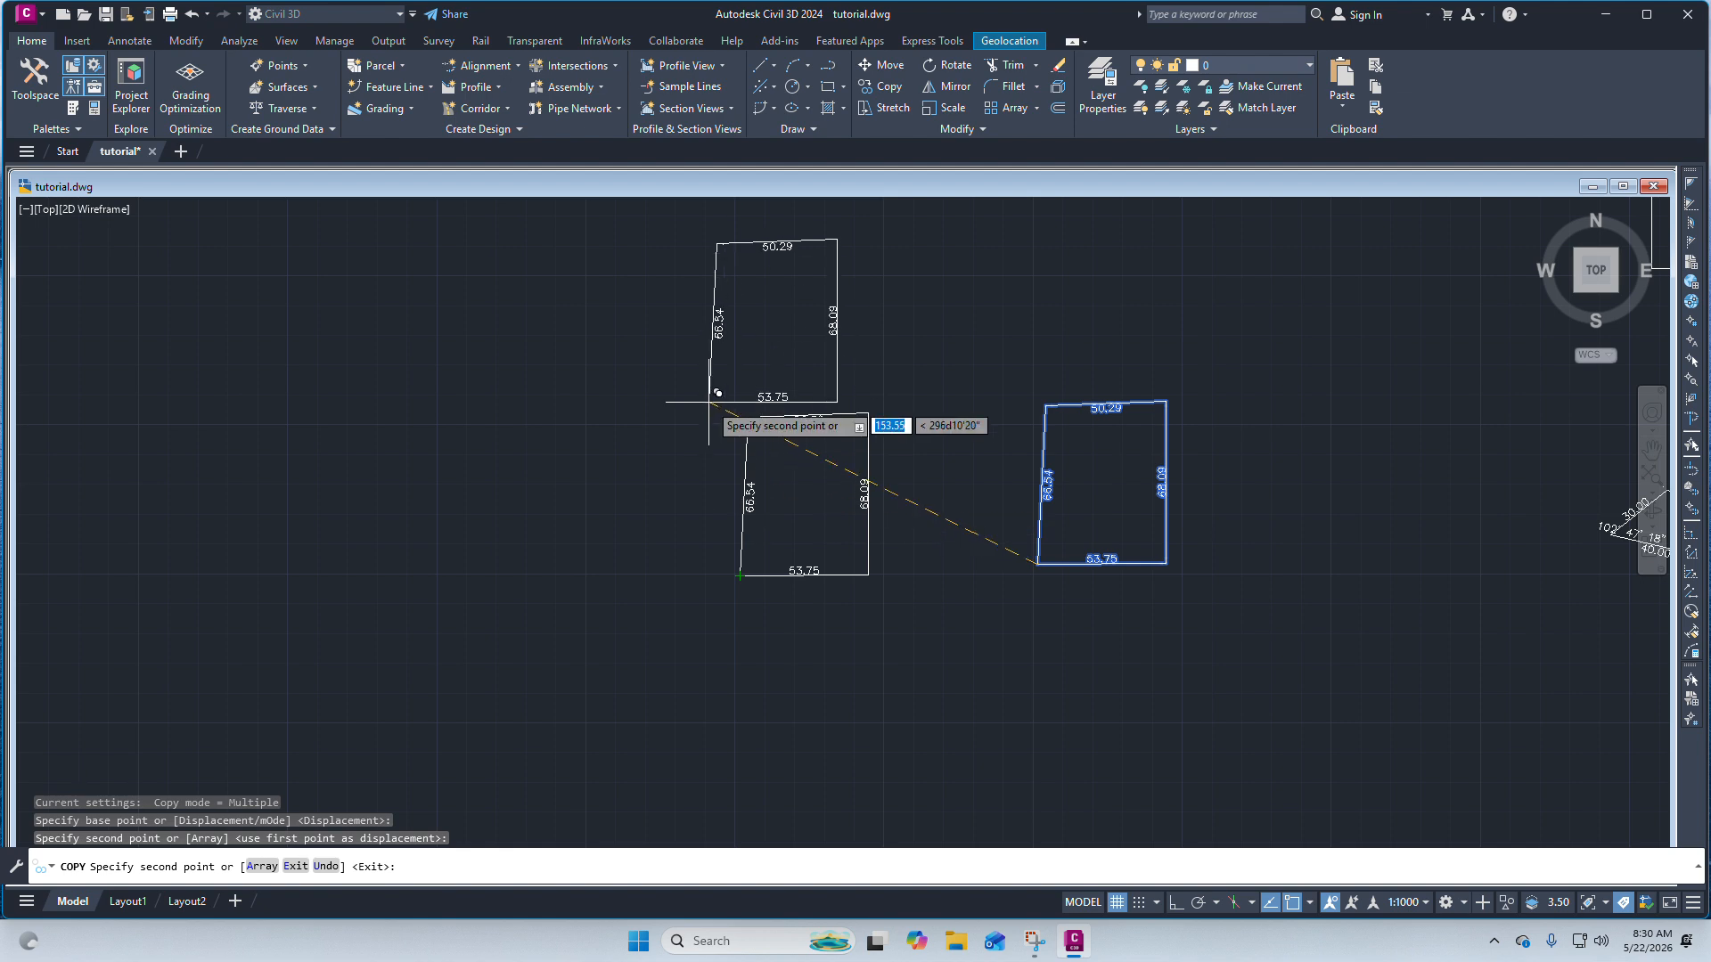
pyautogui.press('Escape')
pyautogui.scroll(-3, 895, 382)
pyautogui.scroll(3, 940, 411)
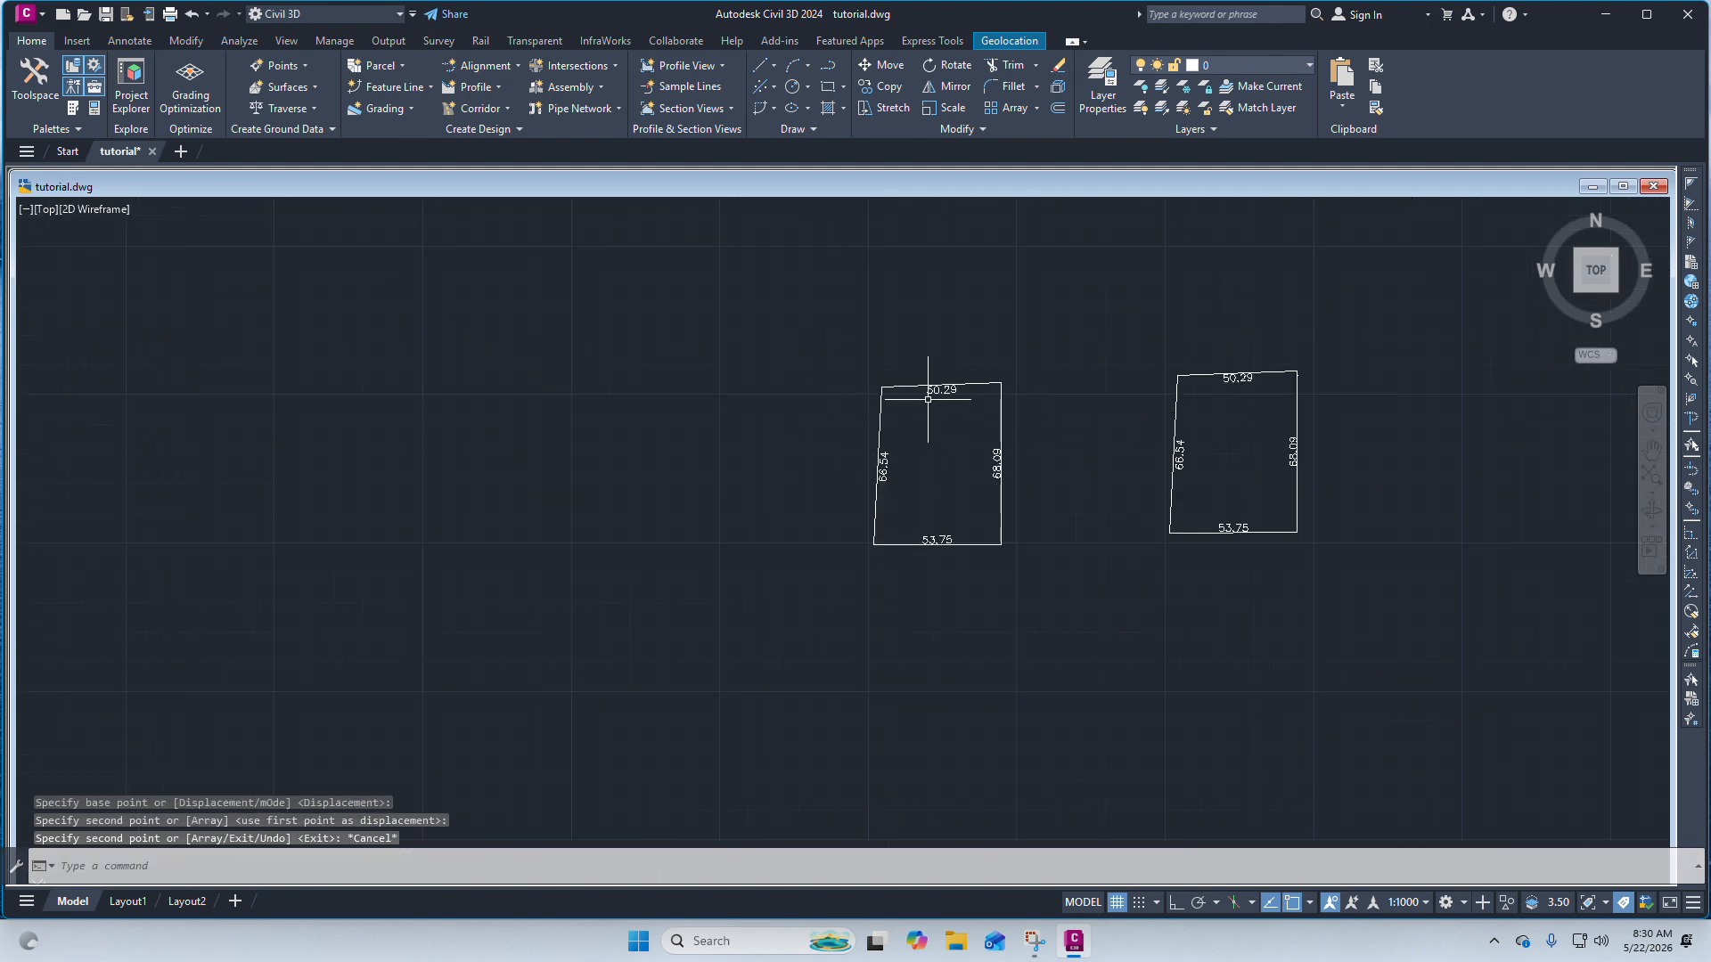
pyautogui.scroll(4, 928, 399)
pyautogui.scroll(-4, 1002, 552)
pyautogui.click(1113, 688)
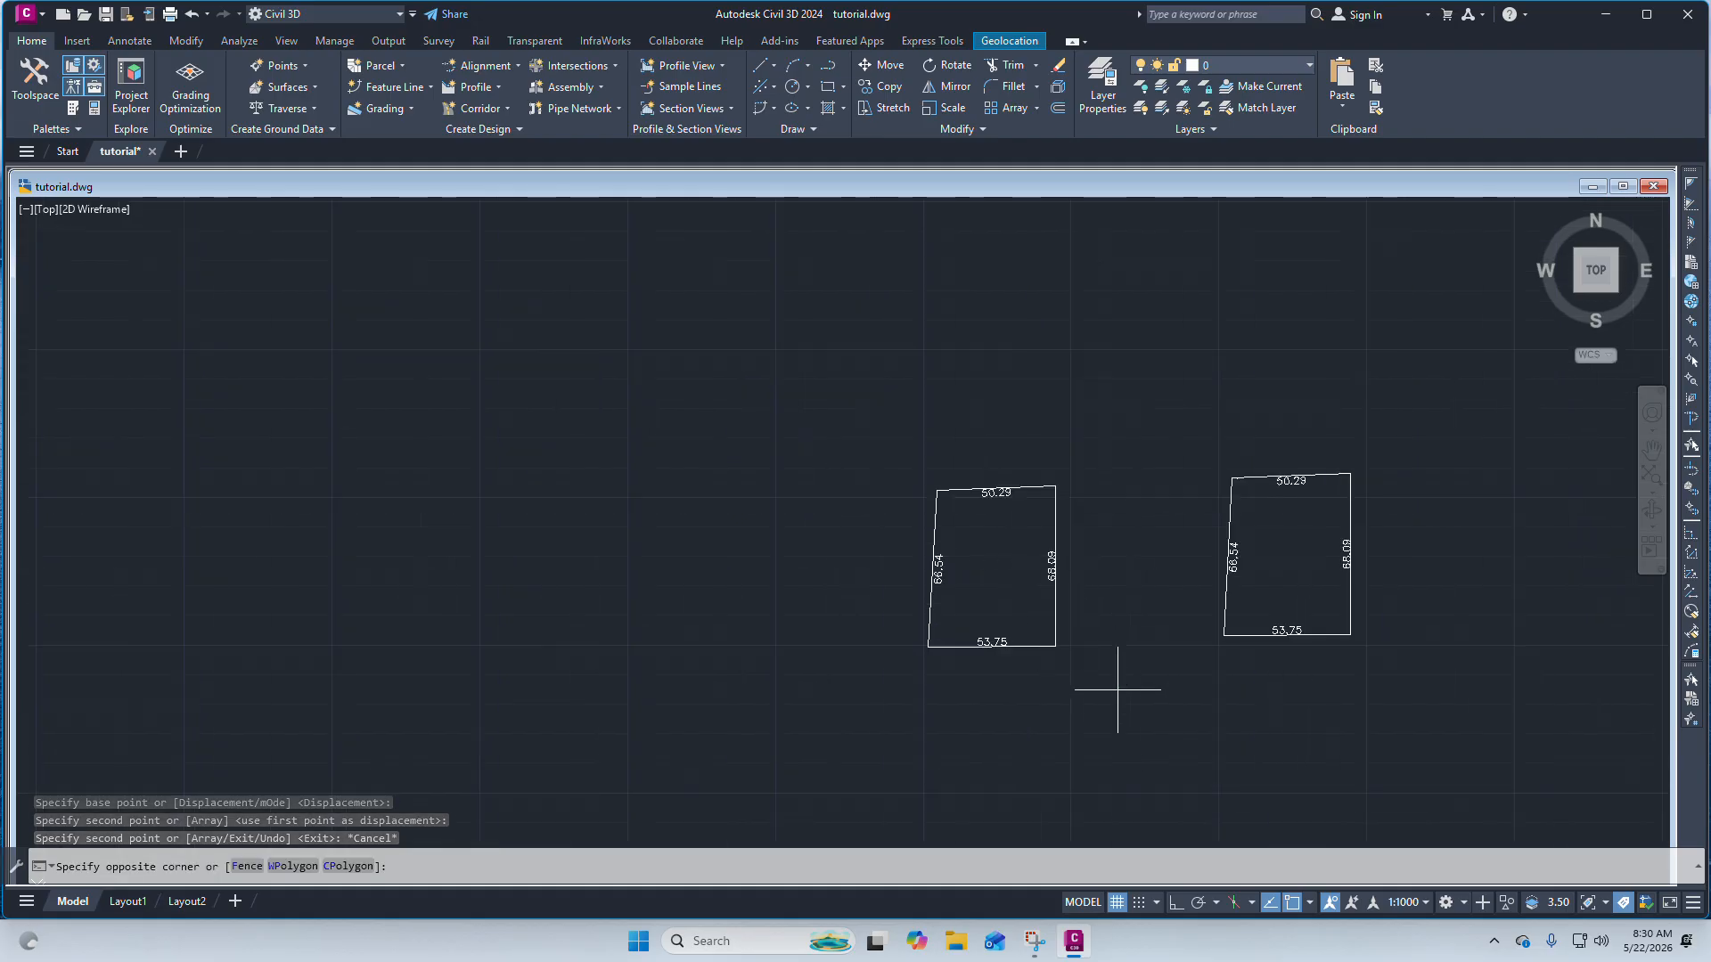
pyautogui.click(871, 456)
pyautogui.scroll(2, 941, 541)
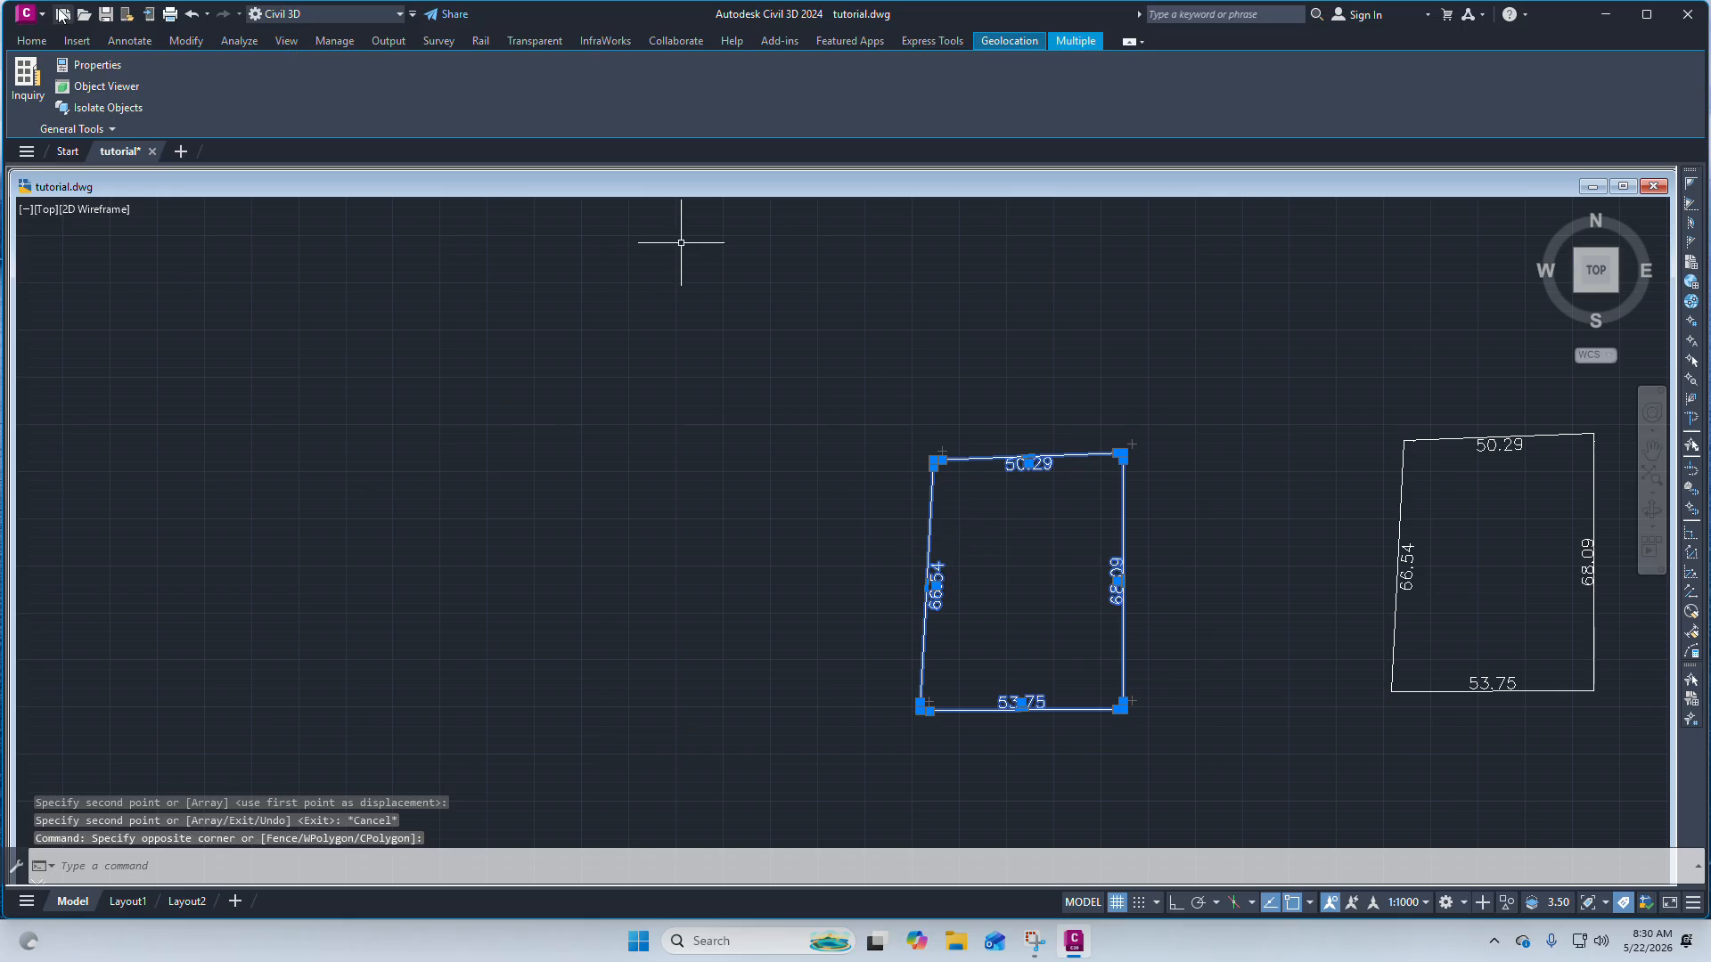
pyautogui.click(30, 41)
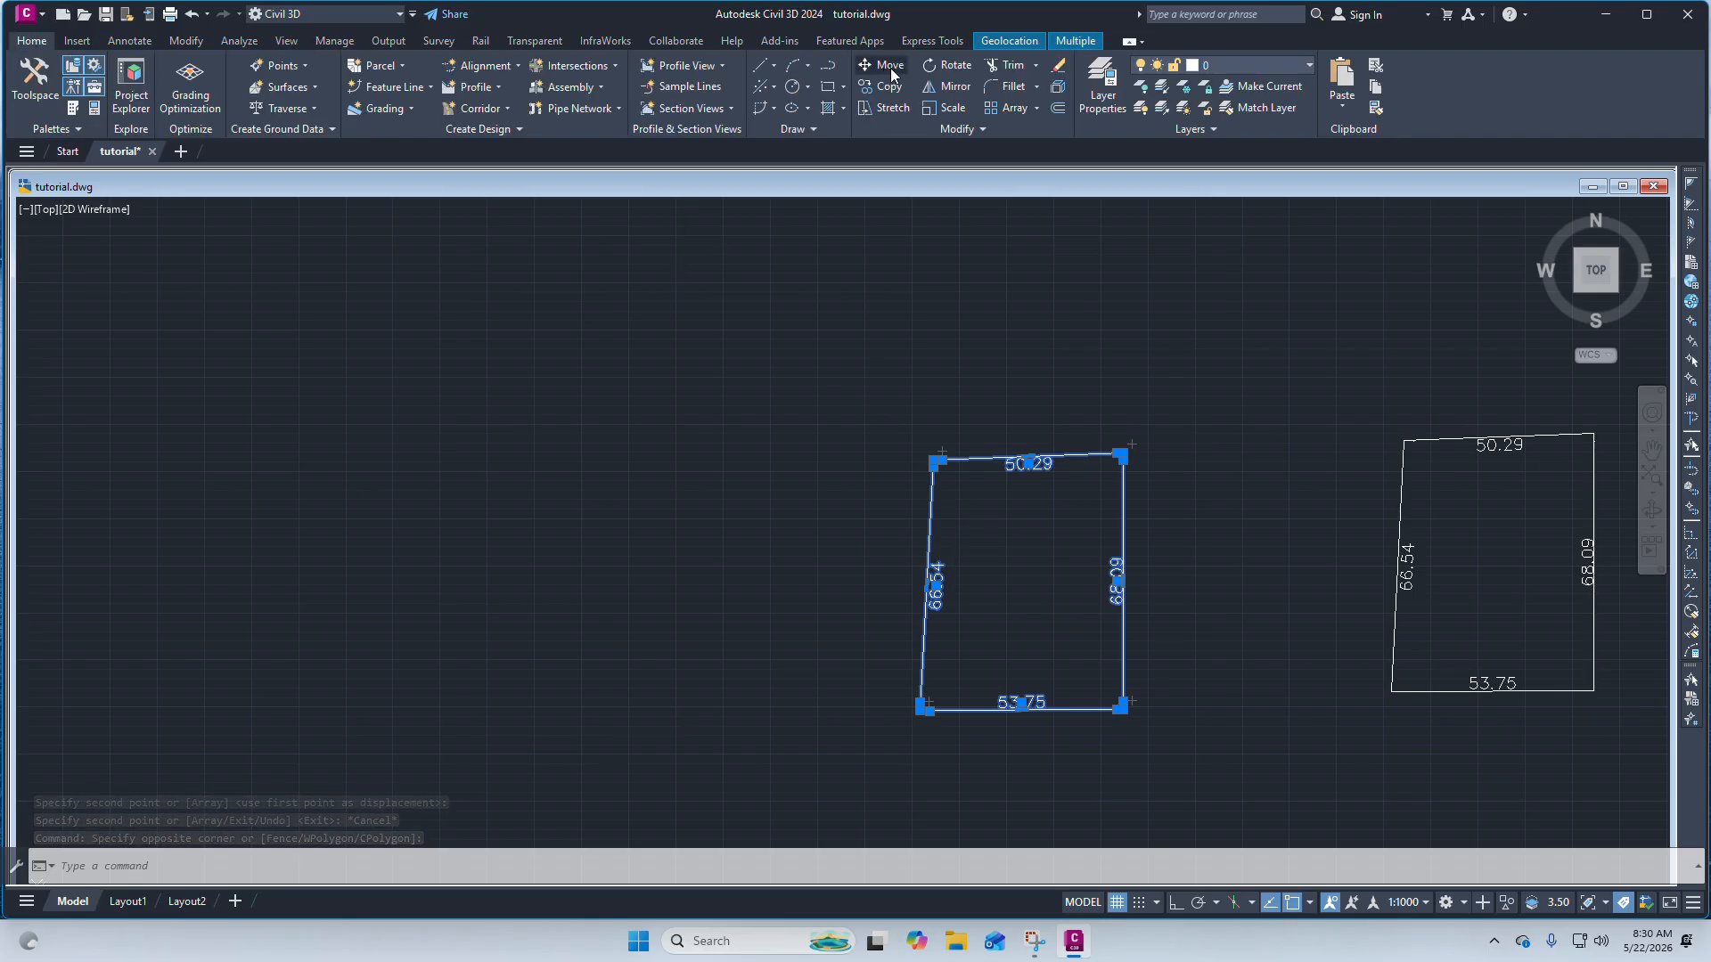
pyautogui.click(1049, 516)
pyautogui.press('Escape')
pyautogui.scroll(-6, 933, 446)
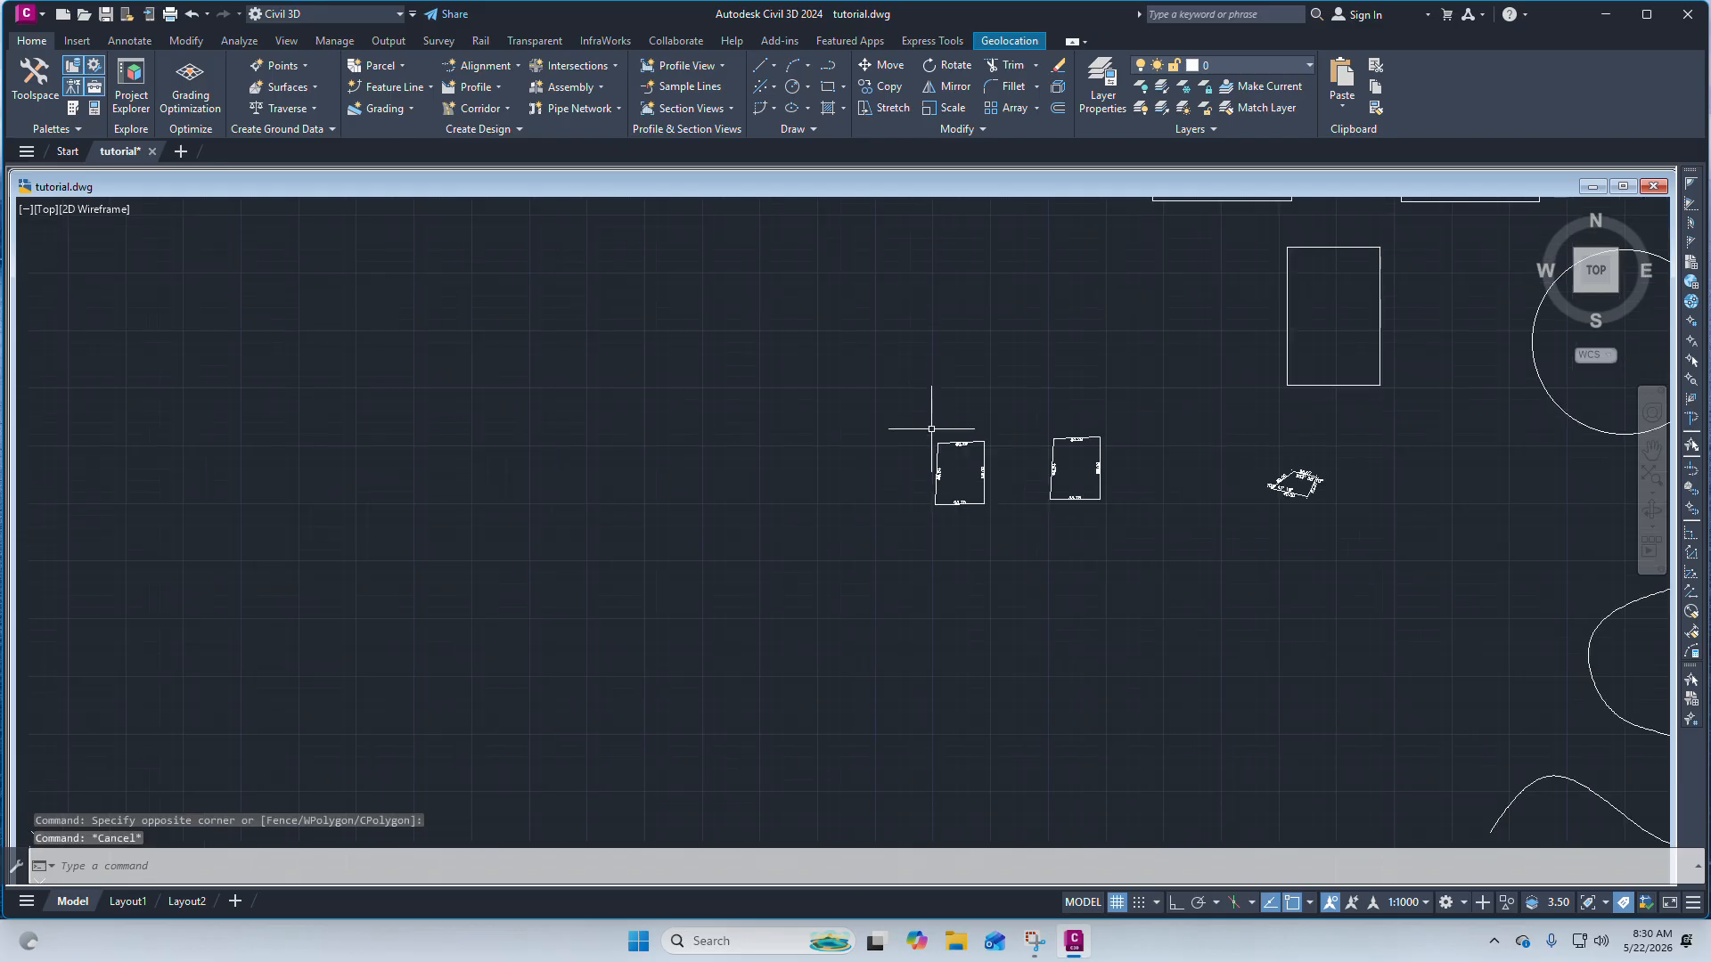
pyautogui.scroll(4, 937, 445)
pyautogui.press('Escape')
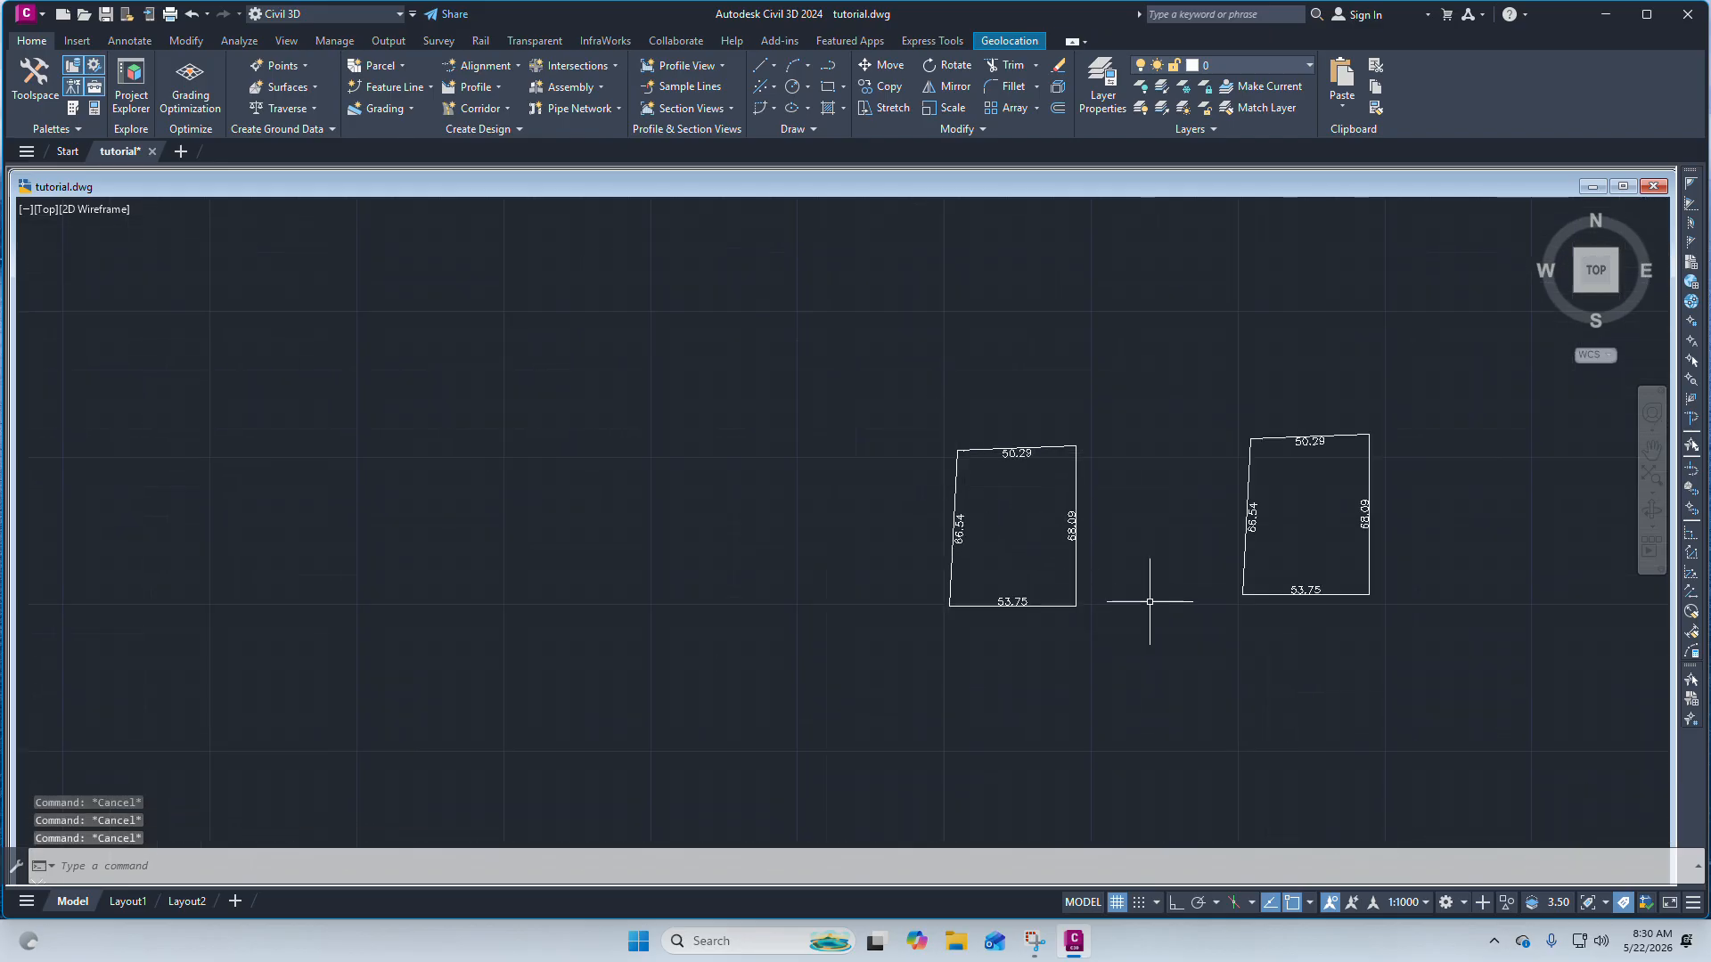
# Rotate the copied boundary and its dimensions about its bottom-right corner by a freehand angle.
pyautogui.click(1146, 622)
pyautogui.click(865, 390)
pyautogui.scroll(4, 930, 483)
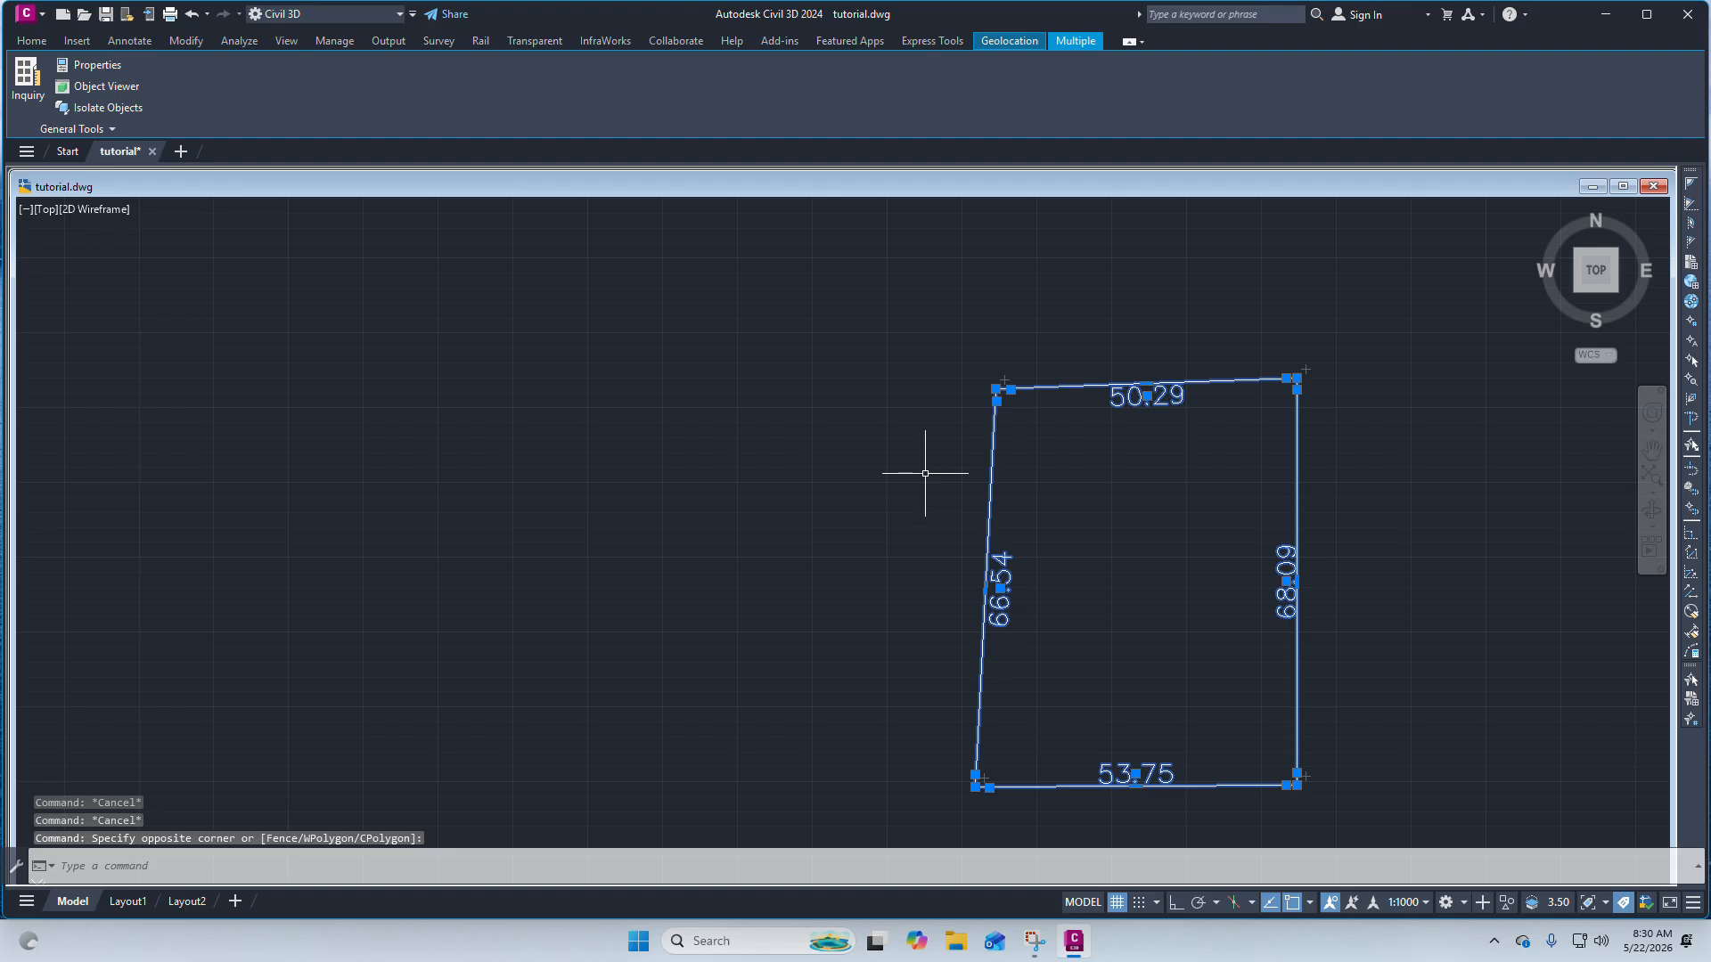
pyautogui.write('tate')
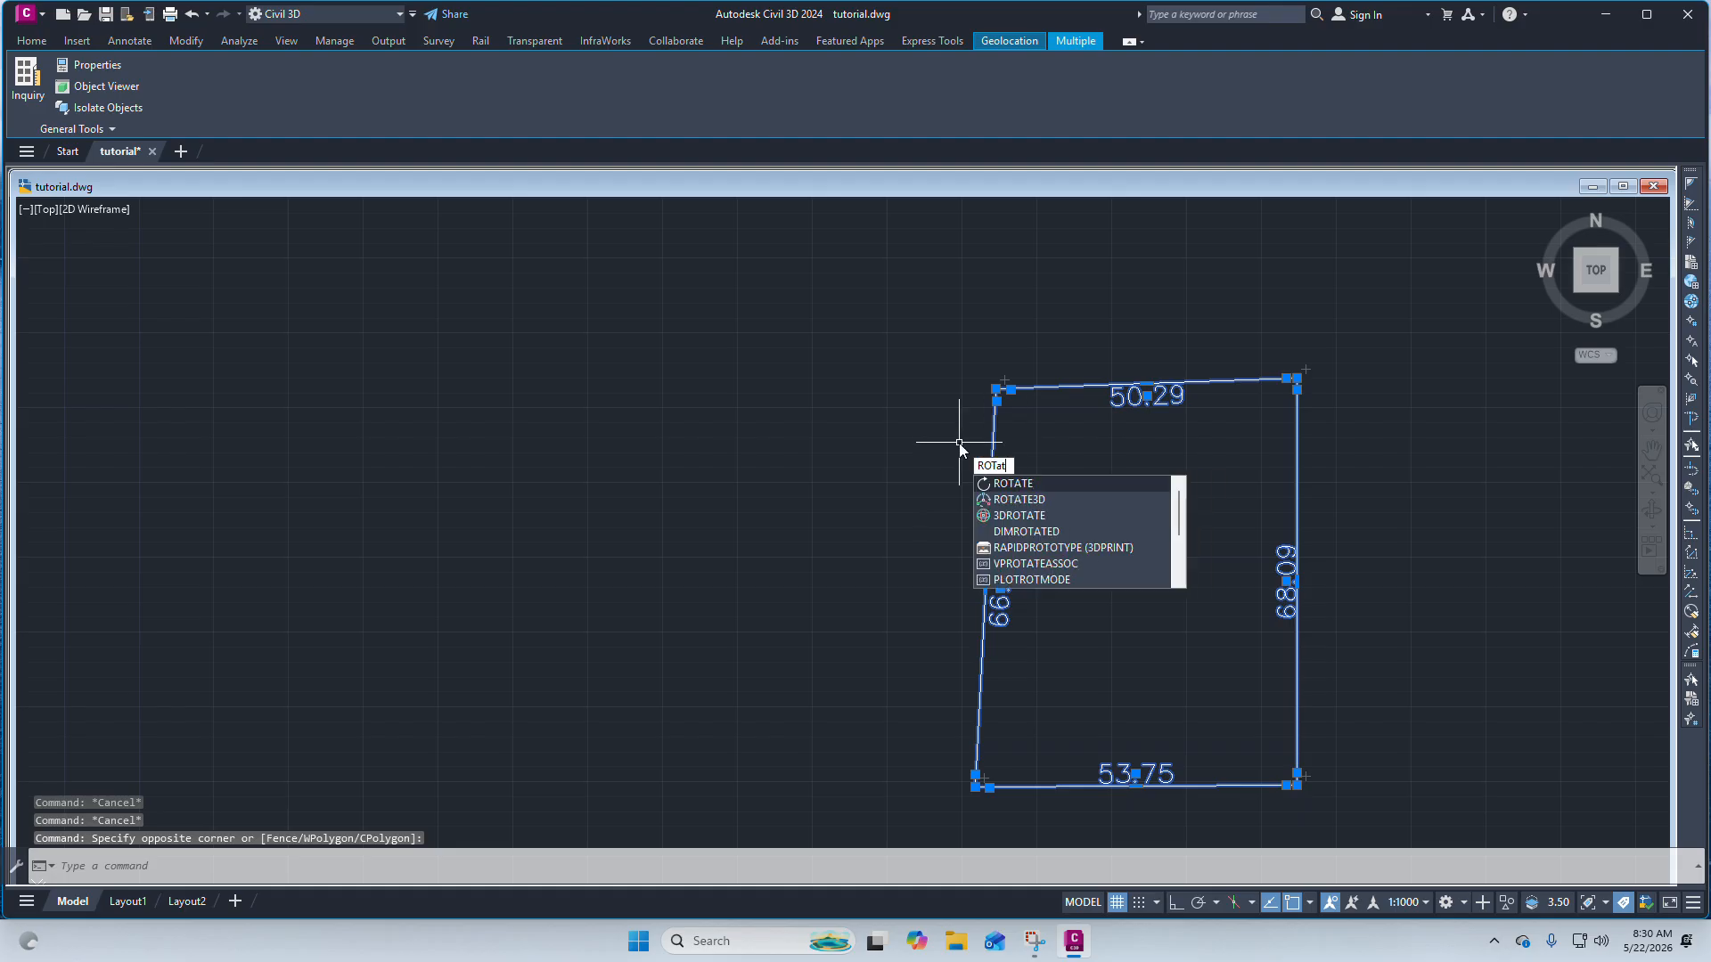
pyautogui.click(1008, 487)
pyautogui.scroll(-2, 938, 484)
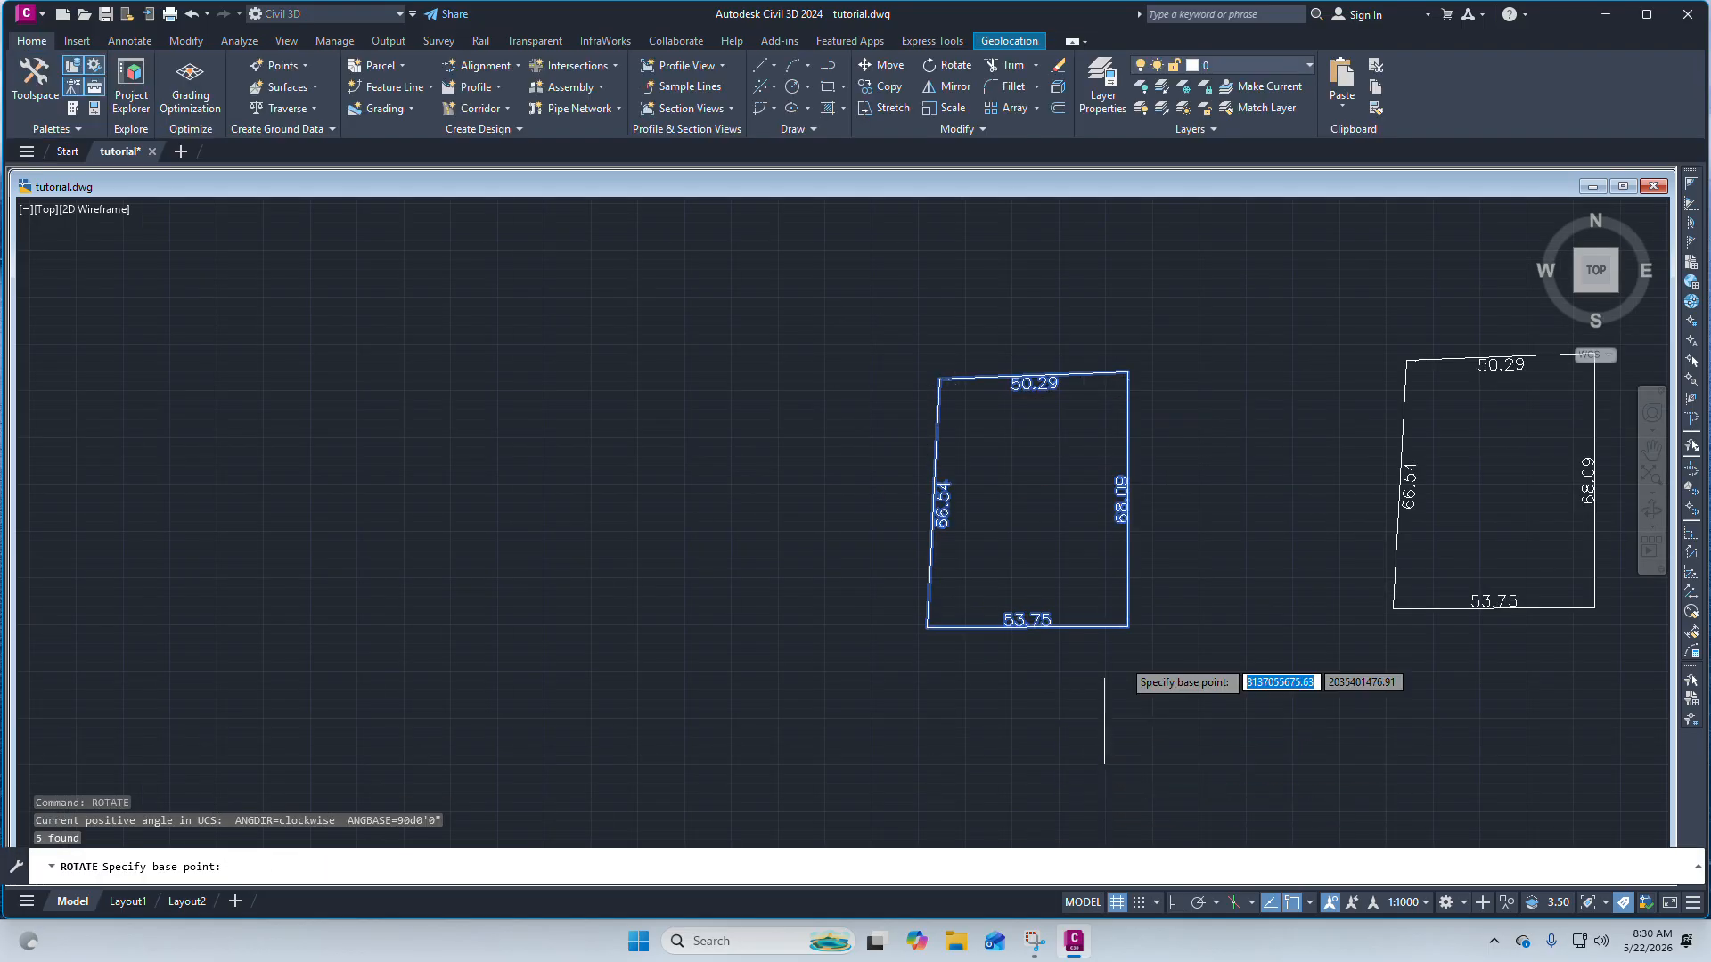
pyautogui.scroll(-2, 989, 472)
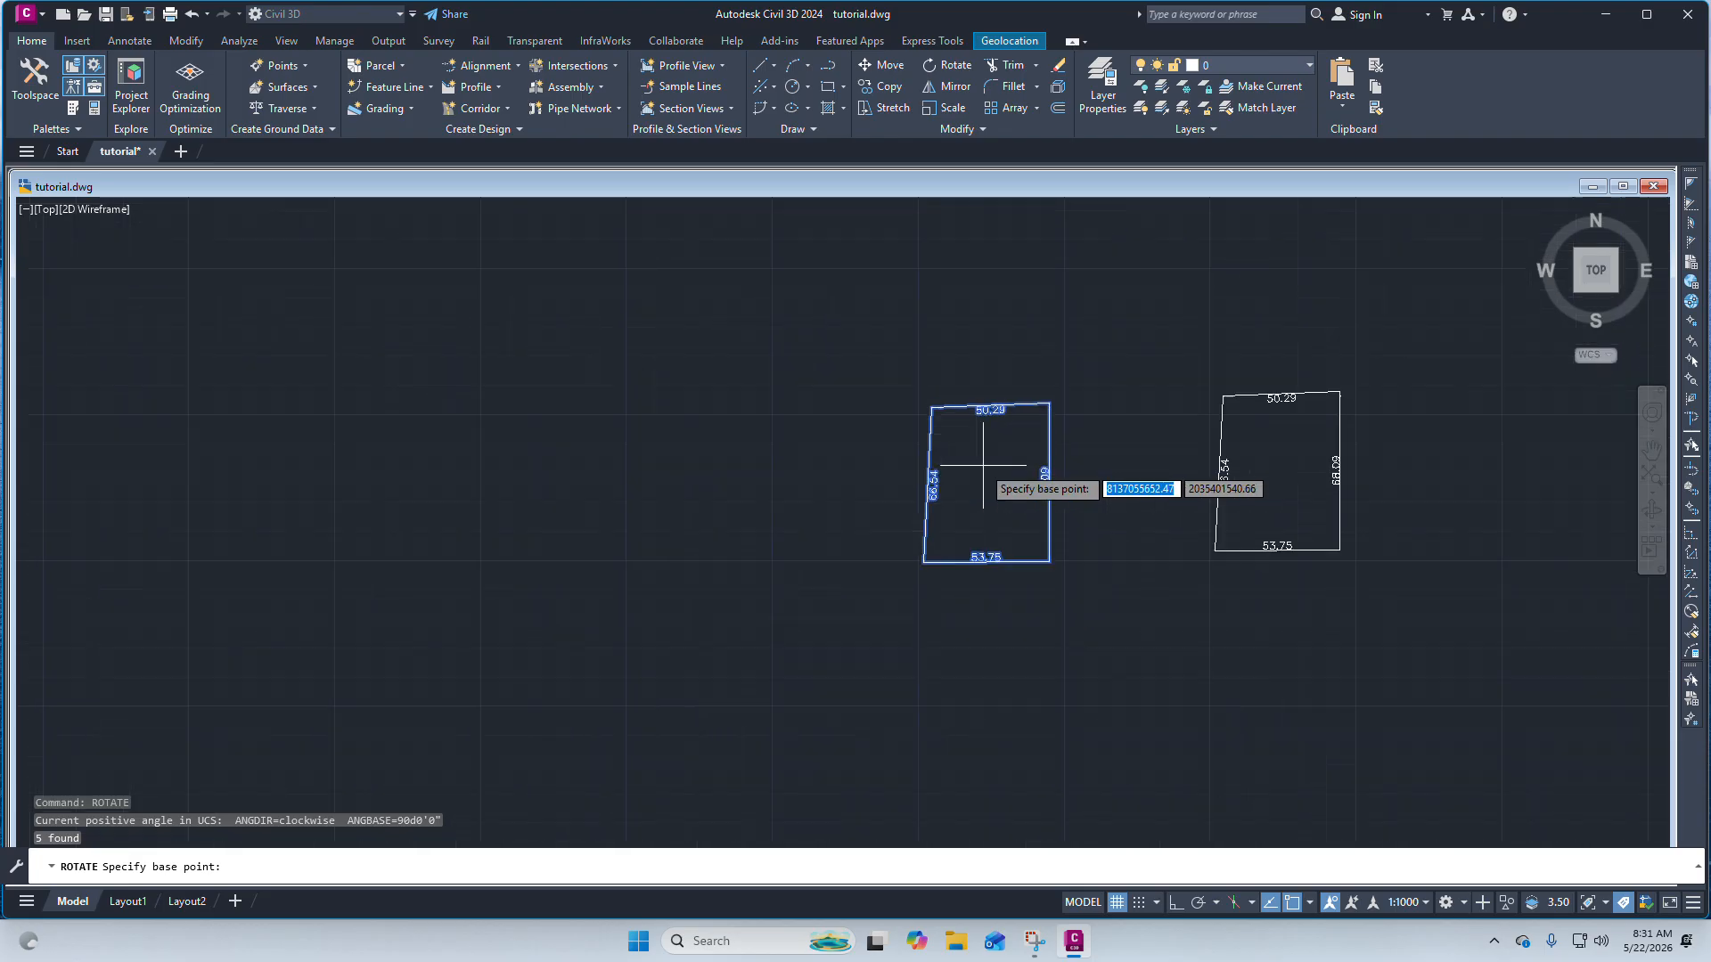
pyautogui.scroll(5, 1038, 562)
pyautogui.scroll(-4, 1032, 567)
pyautogui.scroll(4, 932, 573)
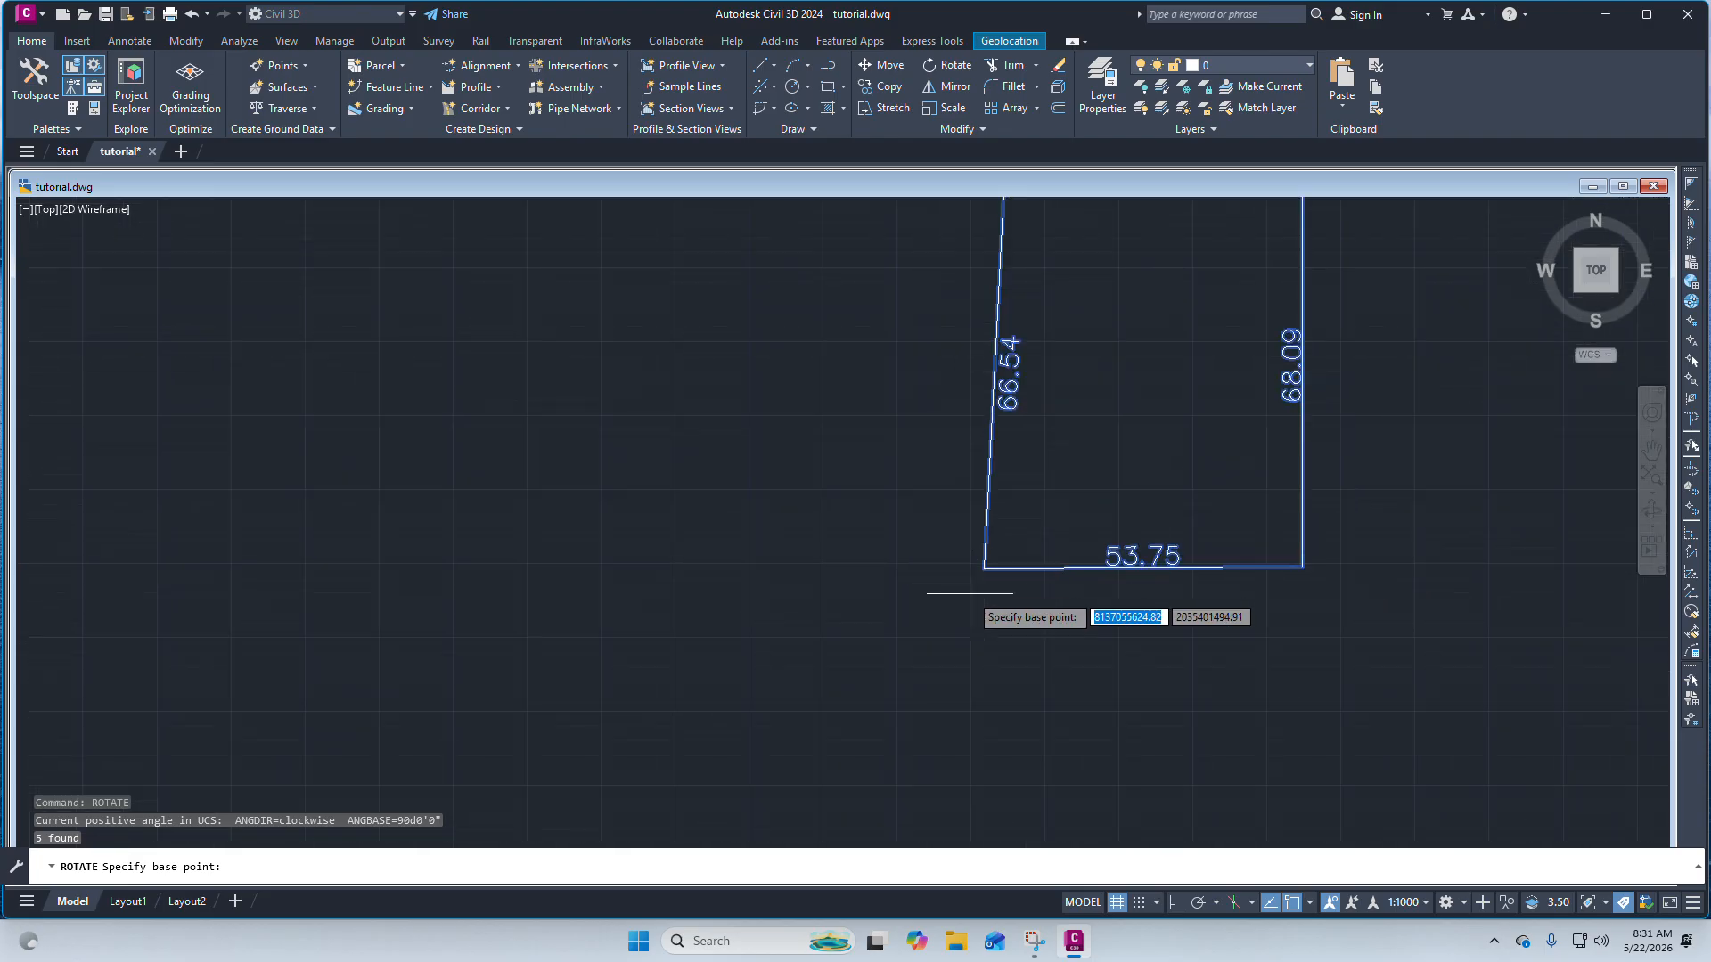
pyautogui.scroll(-2, 963, 590)
pyautogui.scroll(2, 905, 592)
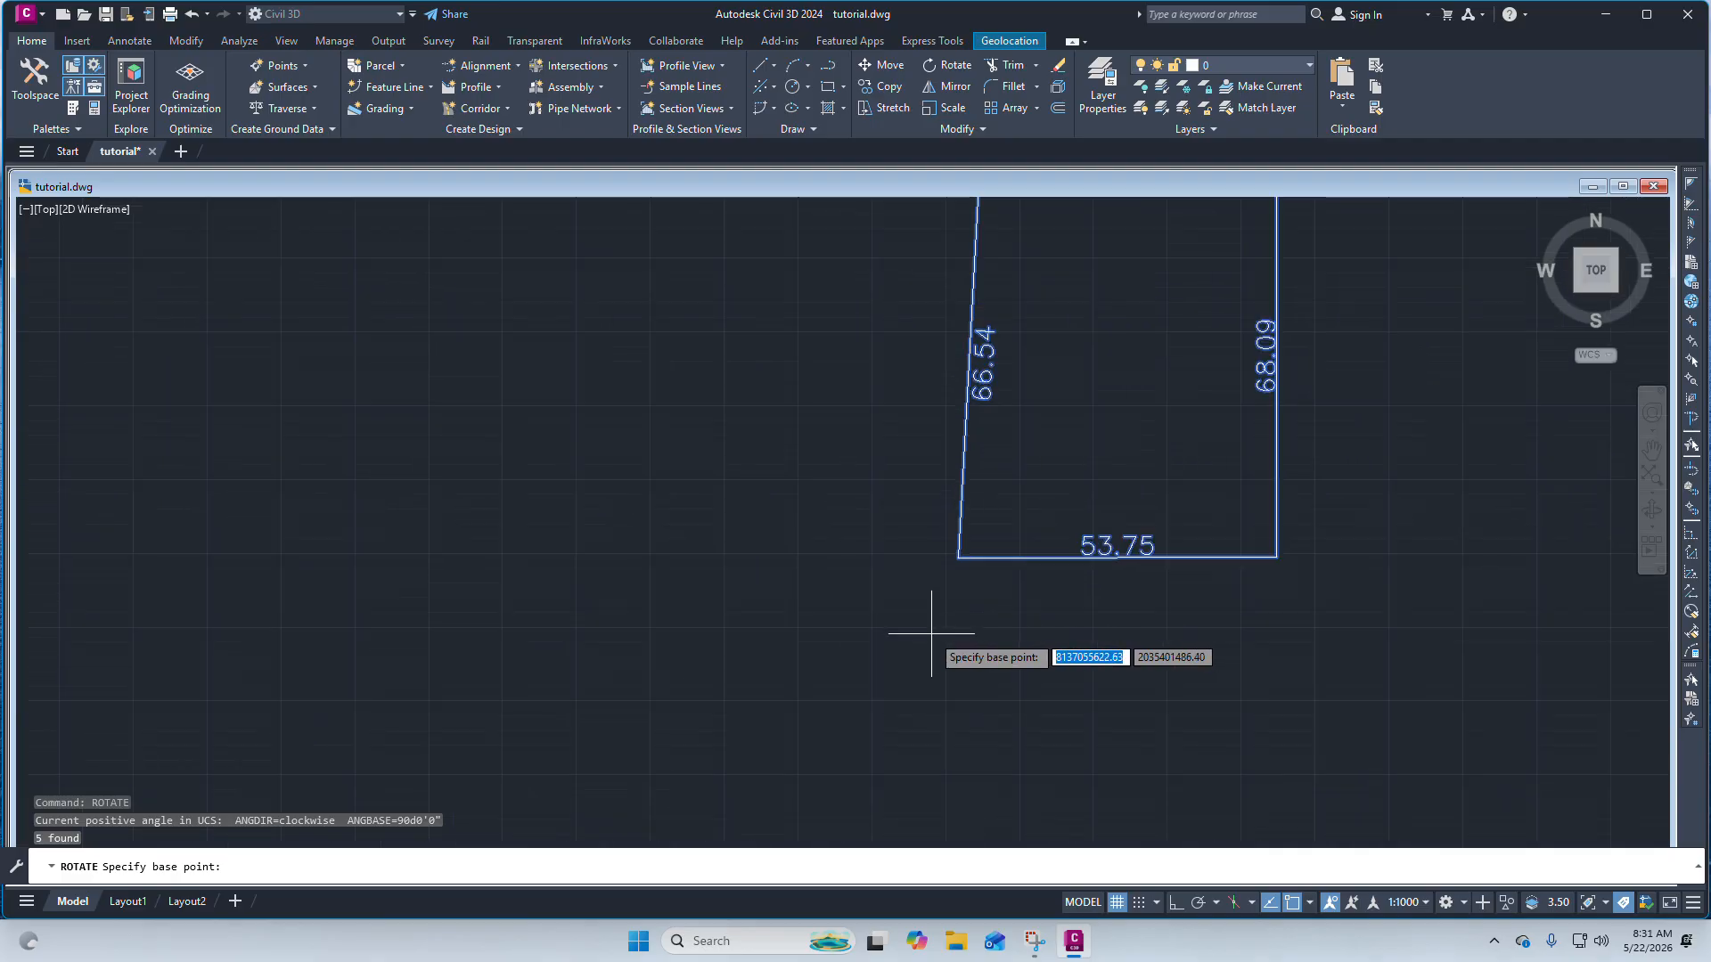
pyautogui.scroll(-2, 928, 624)
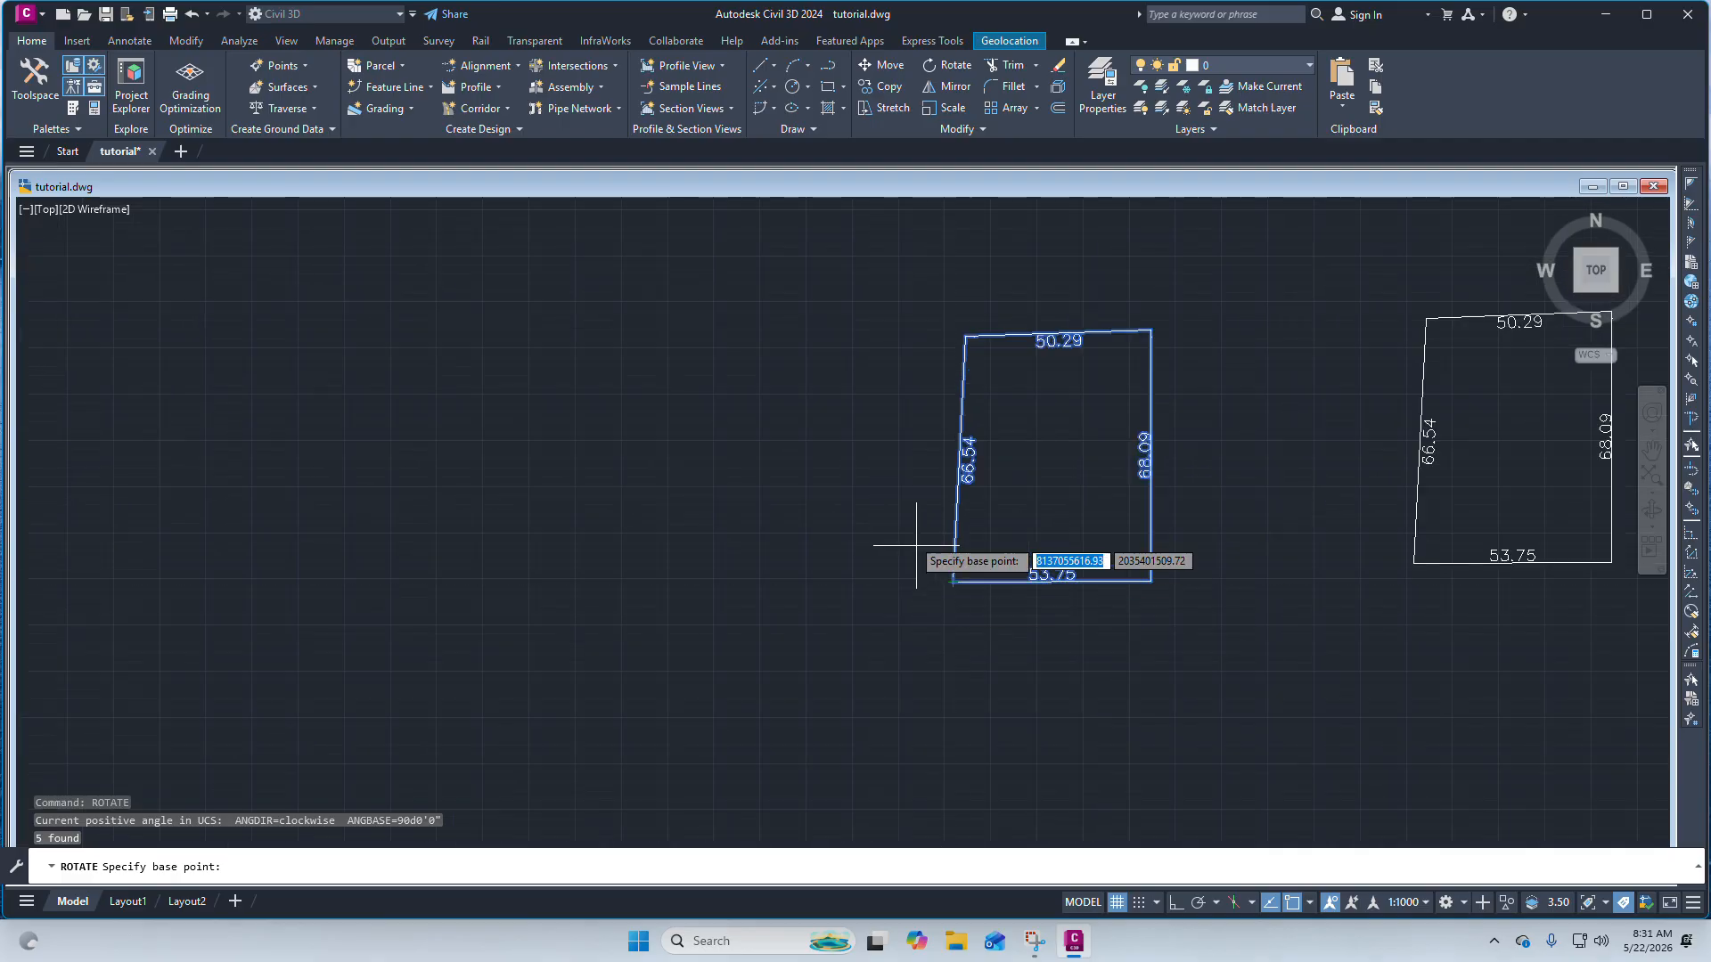
pyautogui.scroll(-3, 914, 540)
pyautogui.scroll(3, 908, 555)
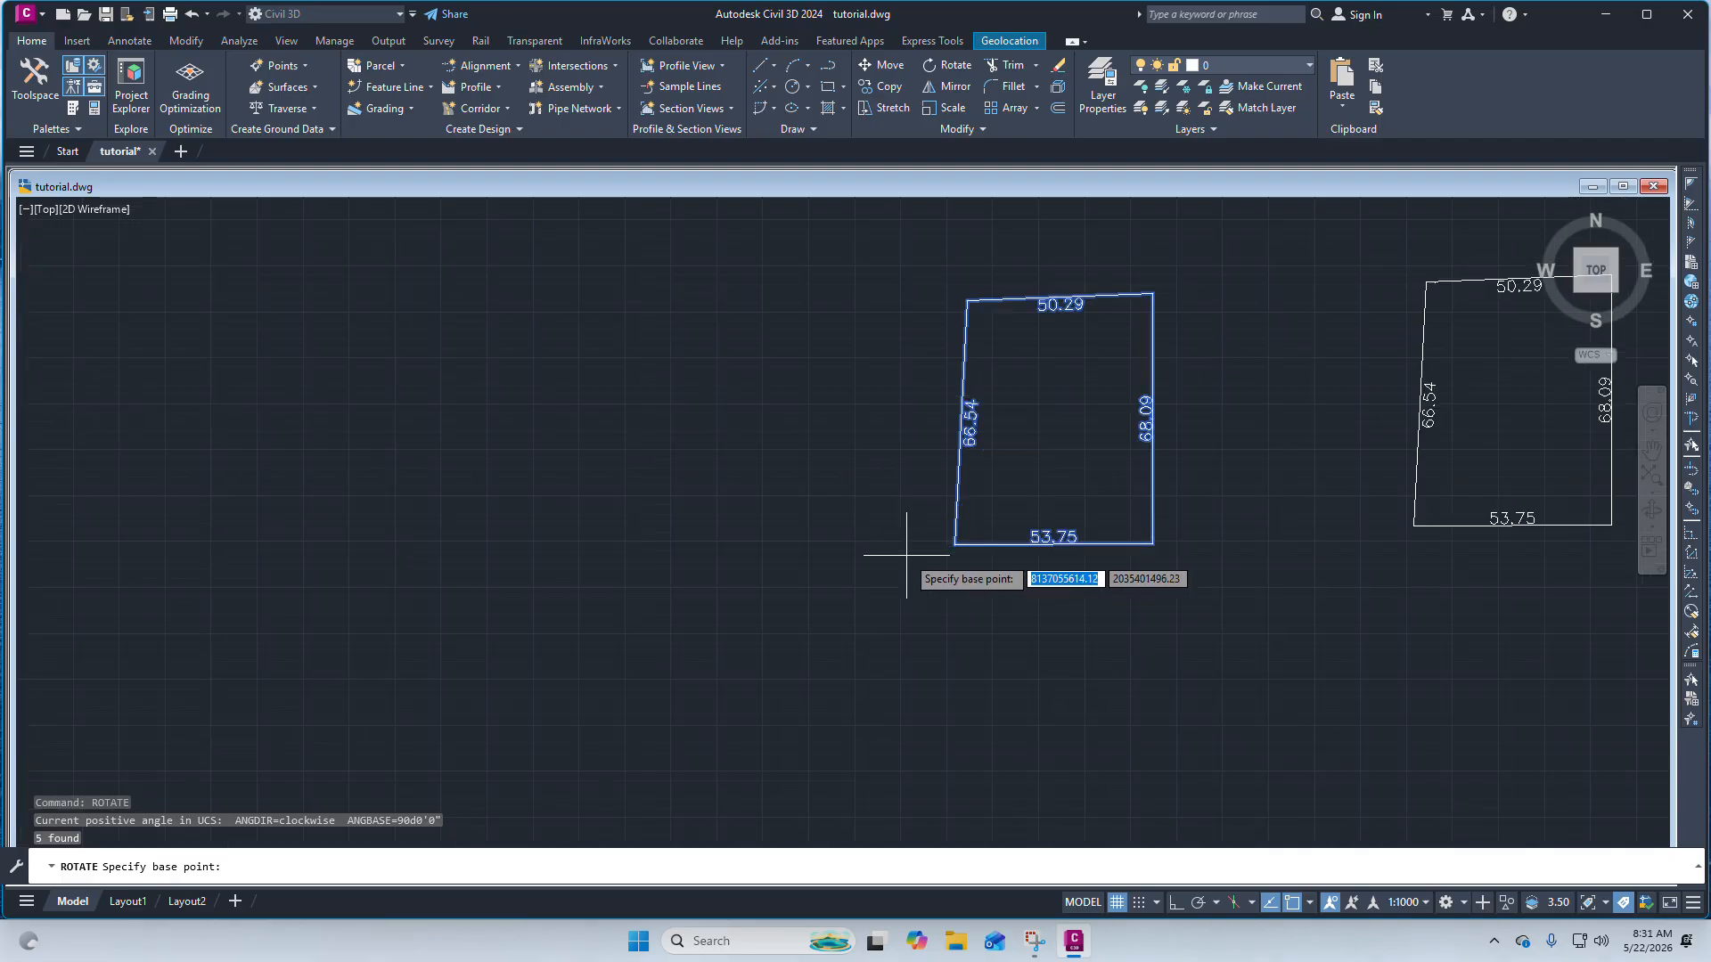
pyautogui.click(1152, 544)
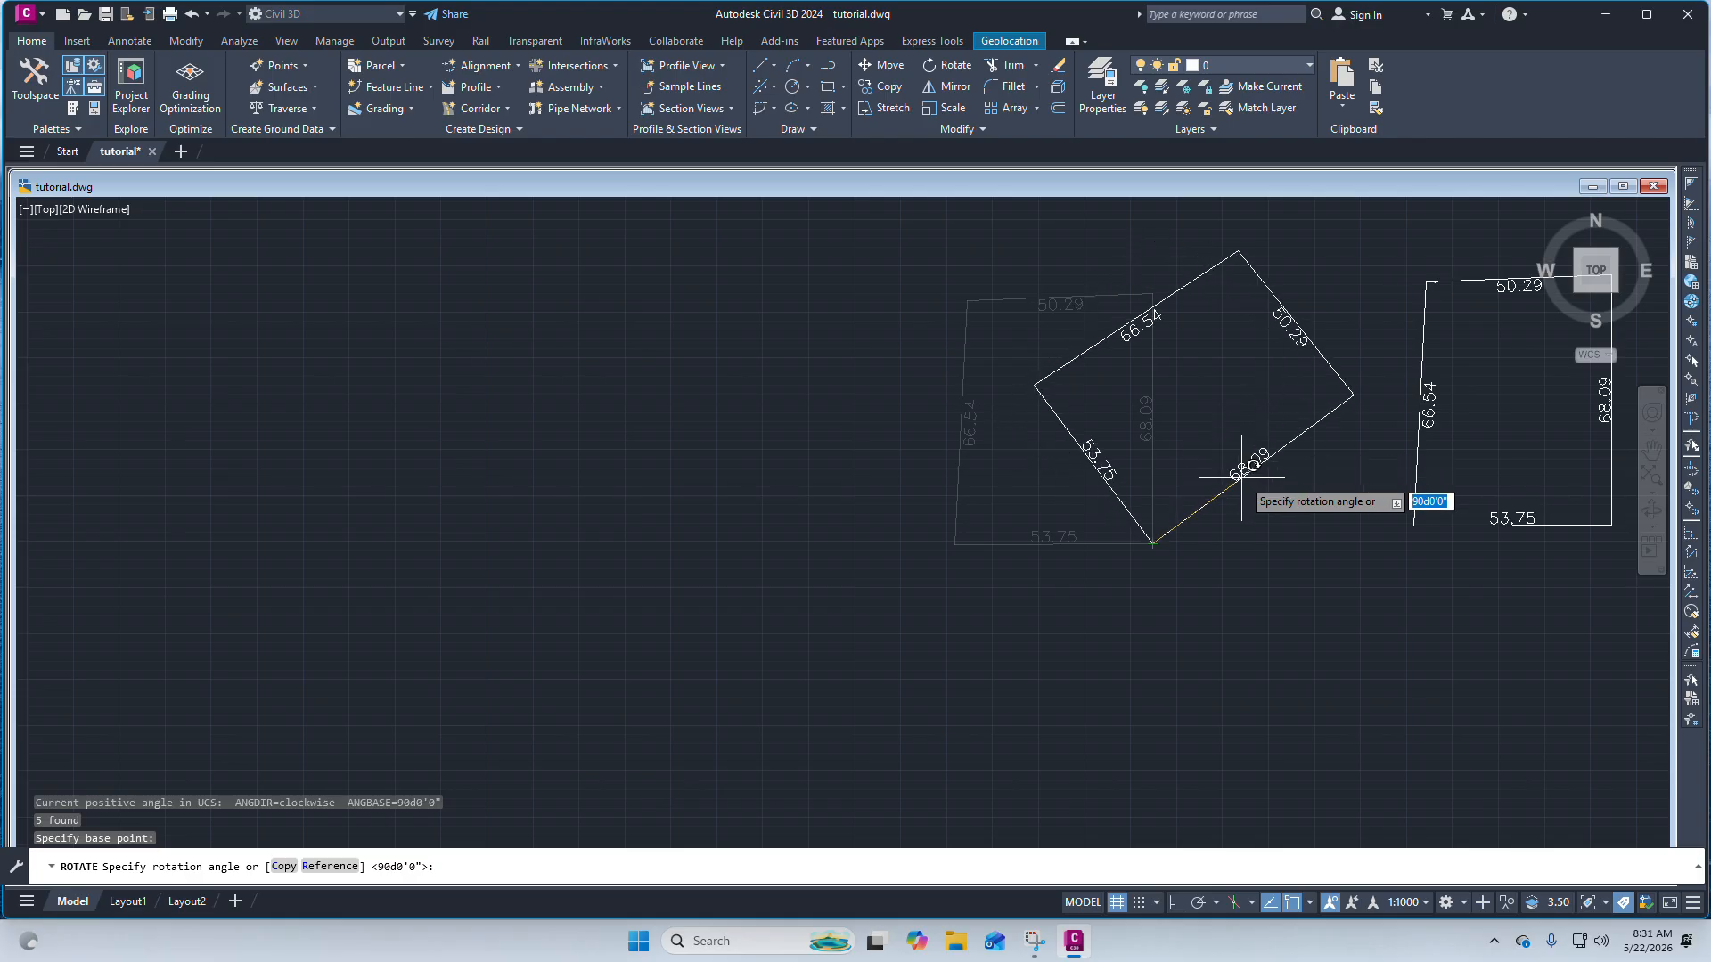
pyautogui.scroll(5, 1203, 420)
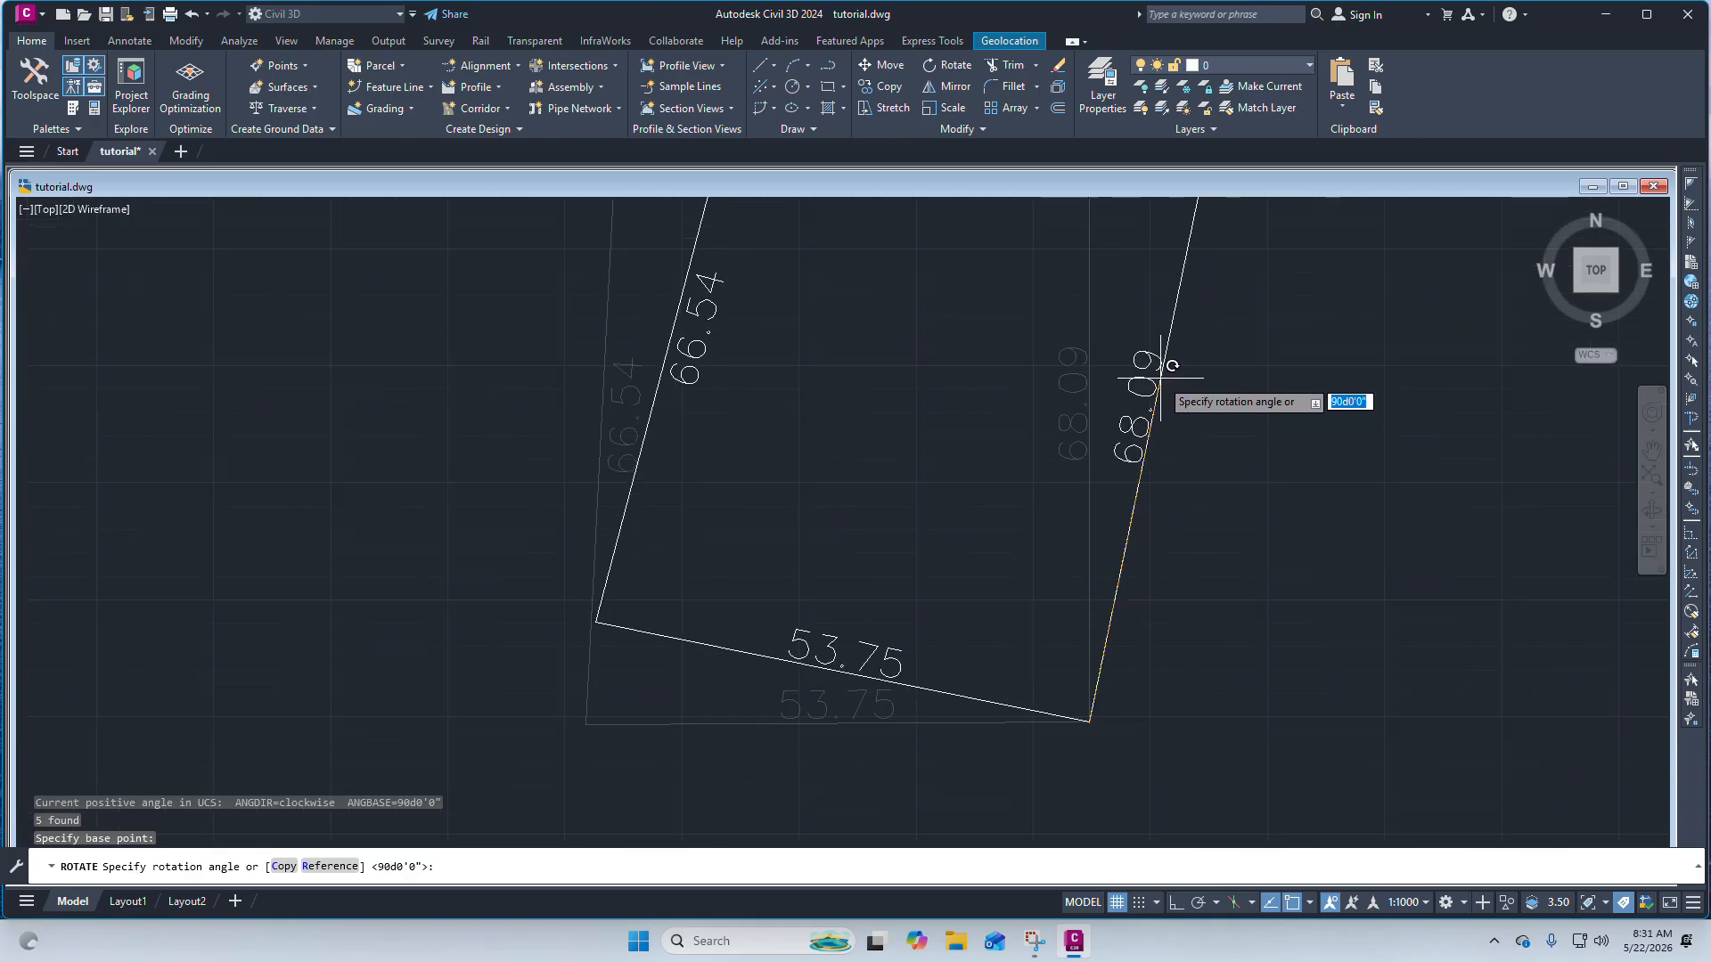
pyautogui.scroll(-6, 1025, 392)
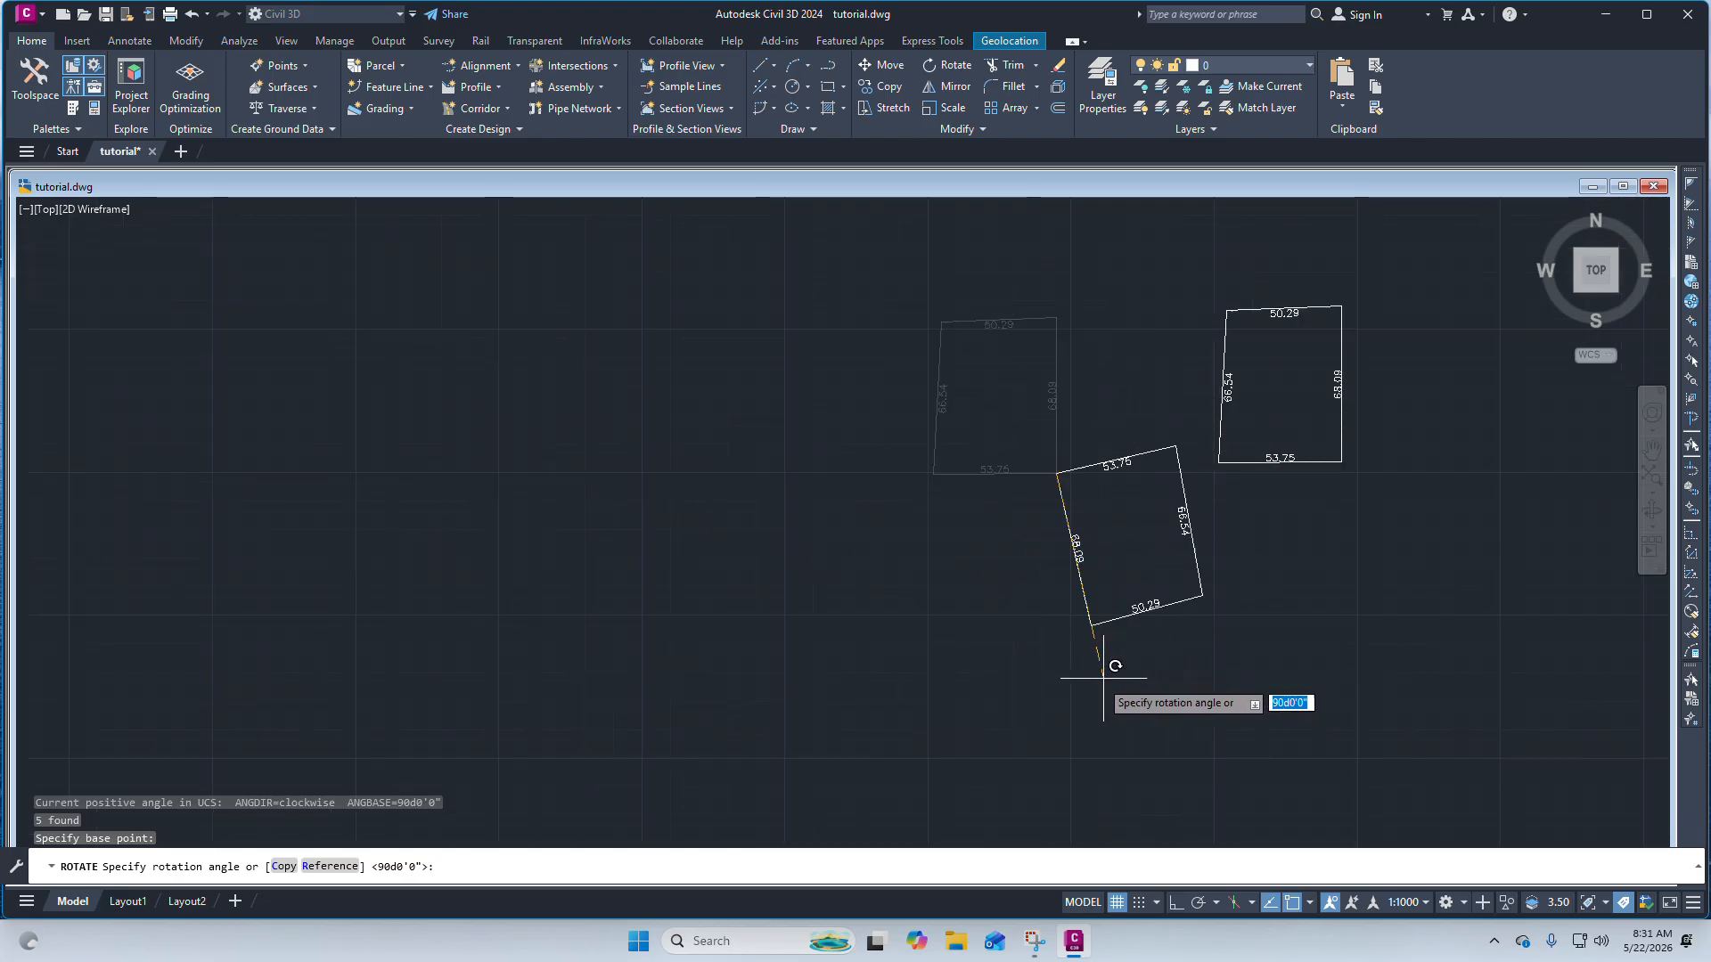
pyautogui.scroll(5, 1077, 681)
pyautogui.scroll(-2, 1077, 681)
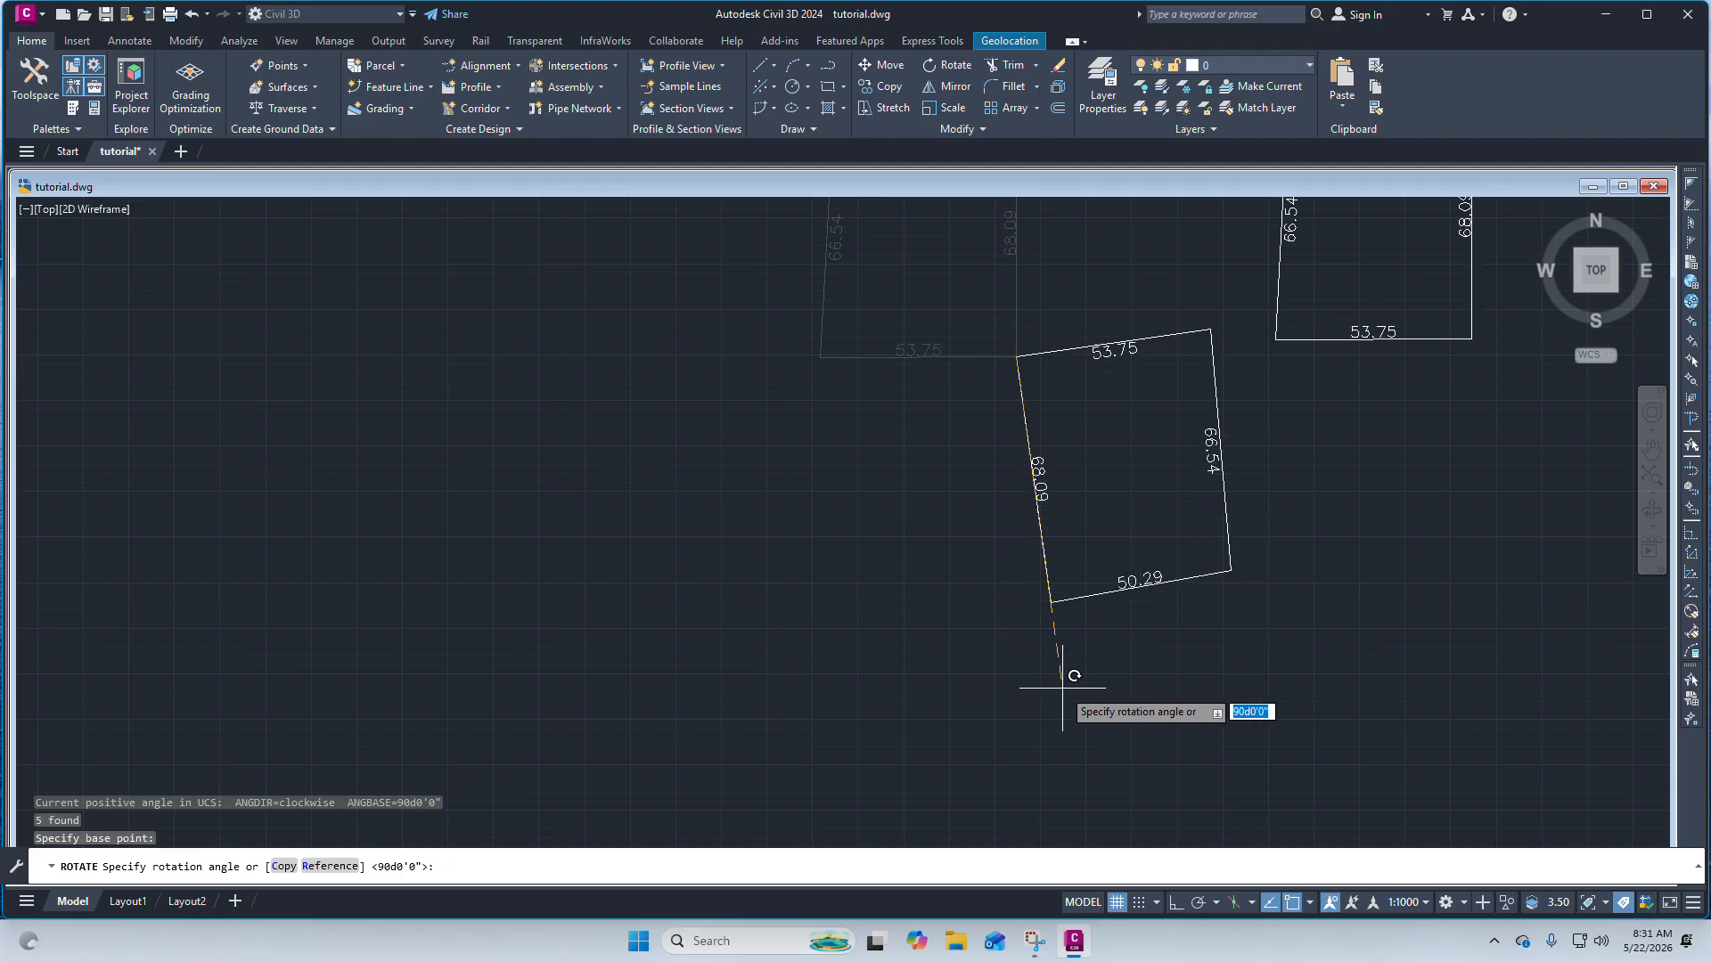
pyautogui.scroll(-3, 1070, 615)
pyautogui.scroll(4, 1078, 526)
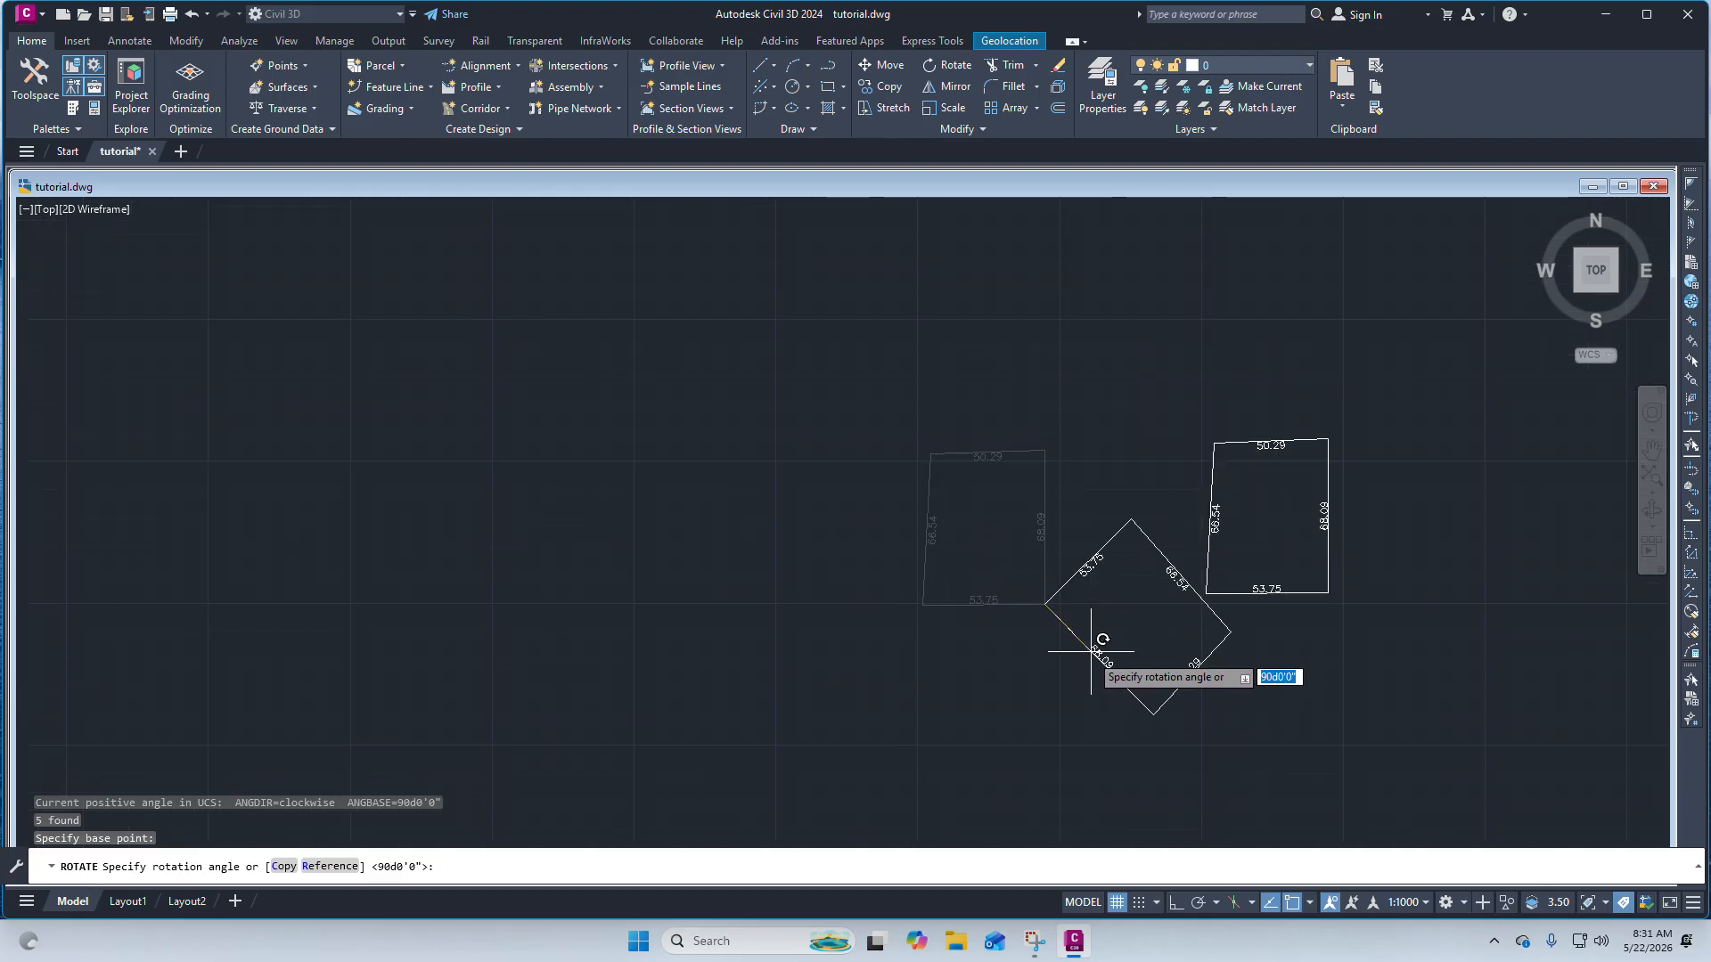
pyautogui.scroll(3, 1070, 678)
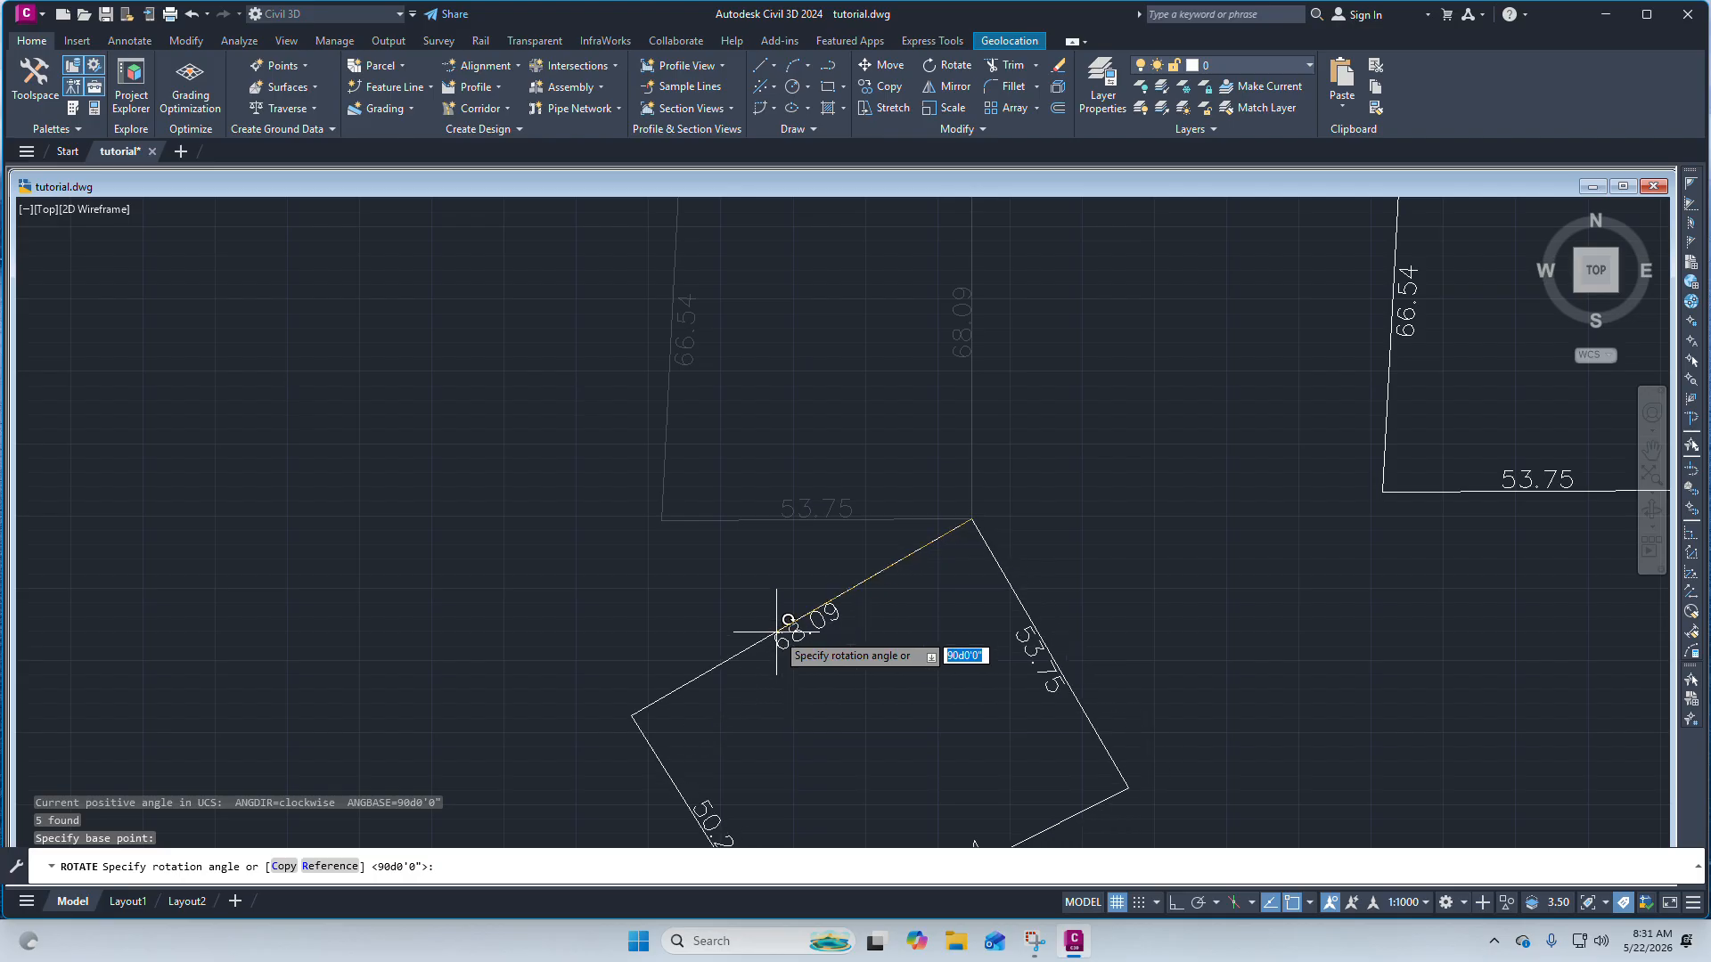
pyautogui.click(729, 627)
pyautogui.scroll(-3, 871, 528)
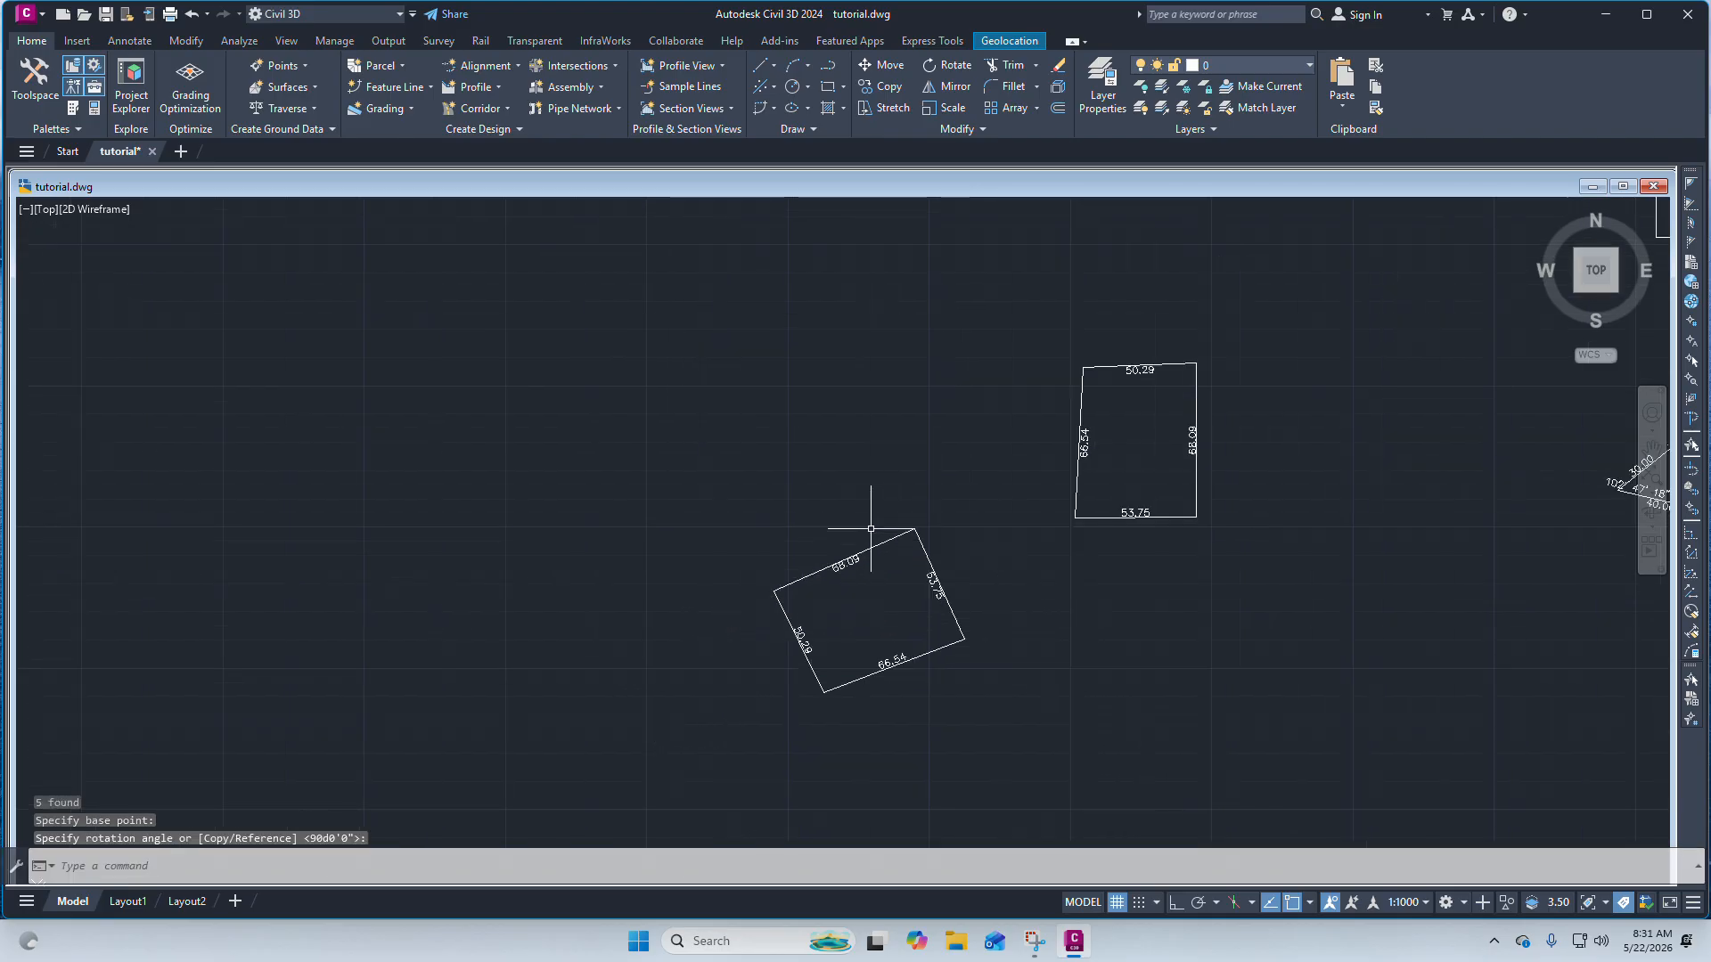
pyautogui.scroll(4, 824, 564)
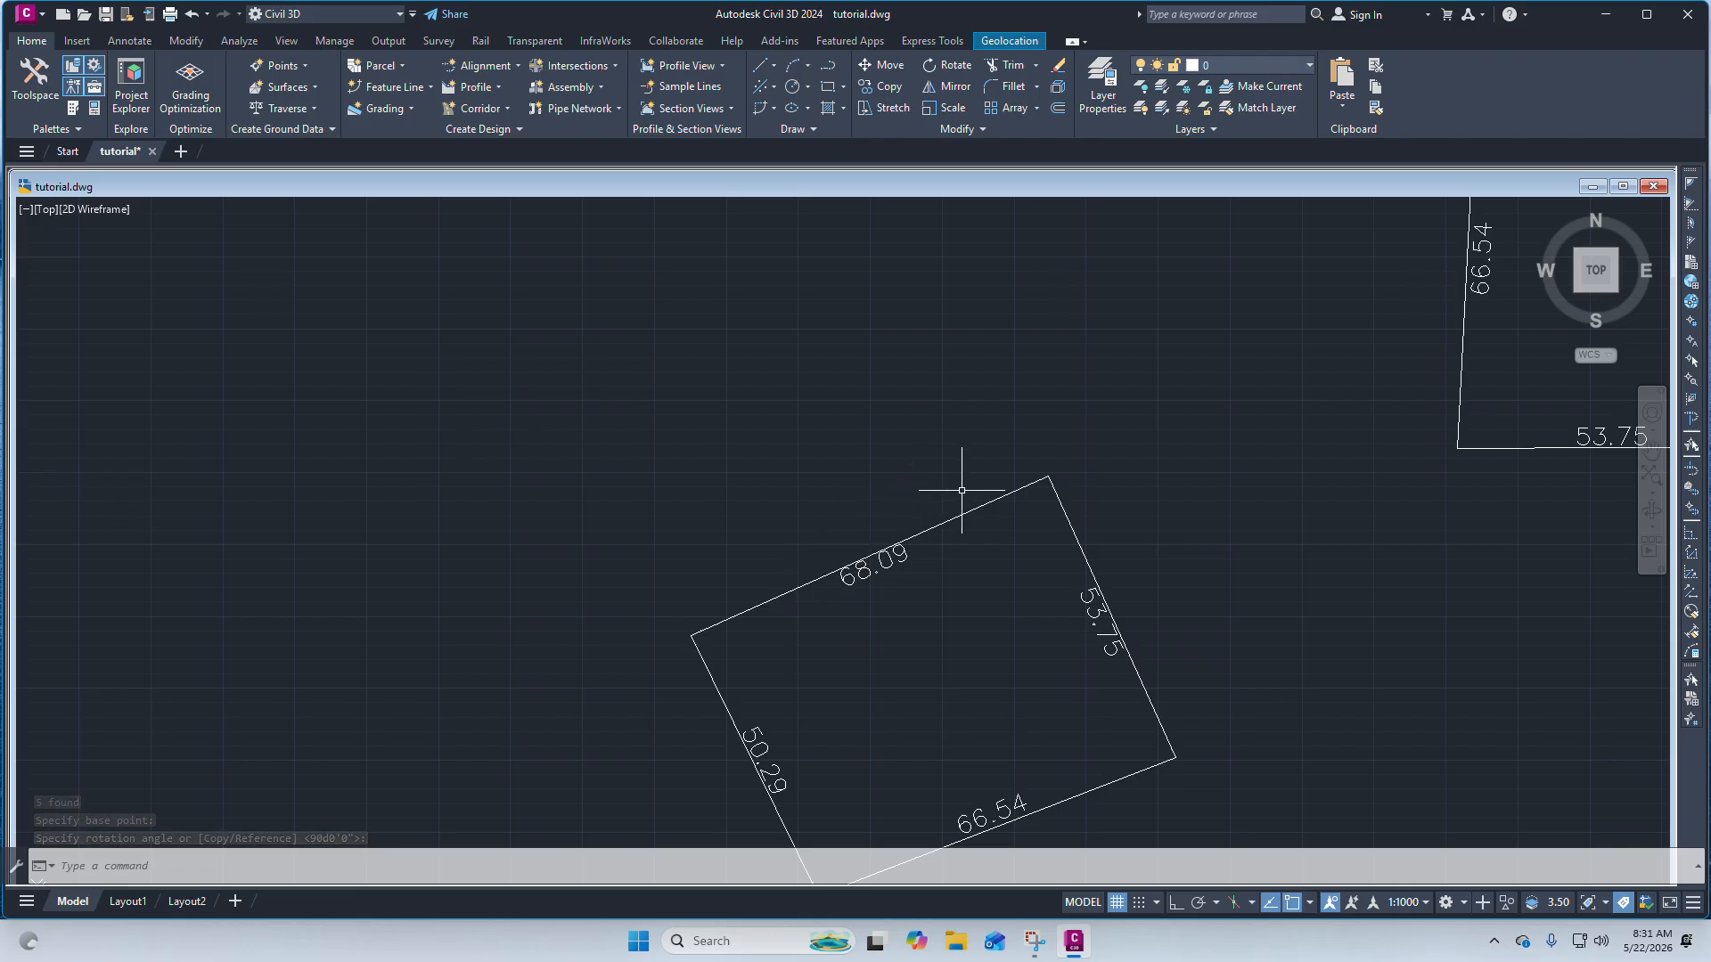
pyautogui.scroll(-4, 966, 463)
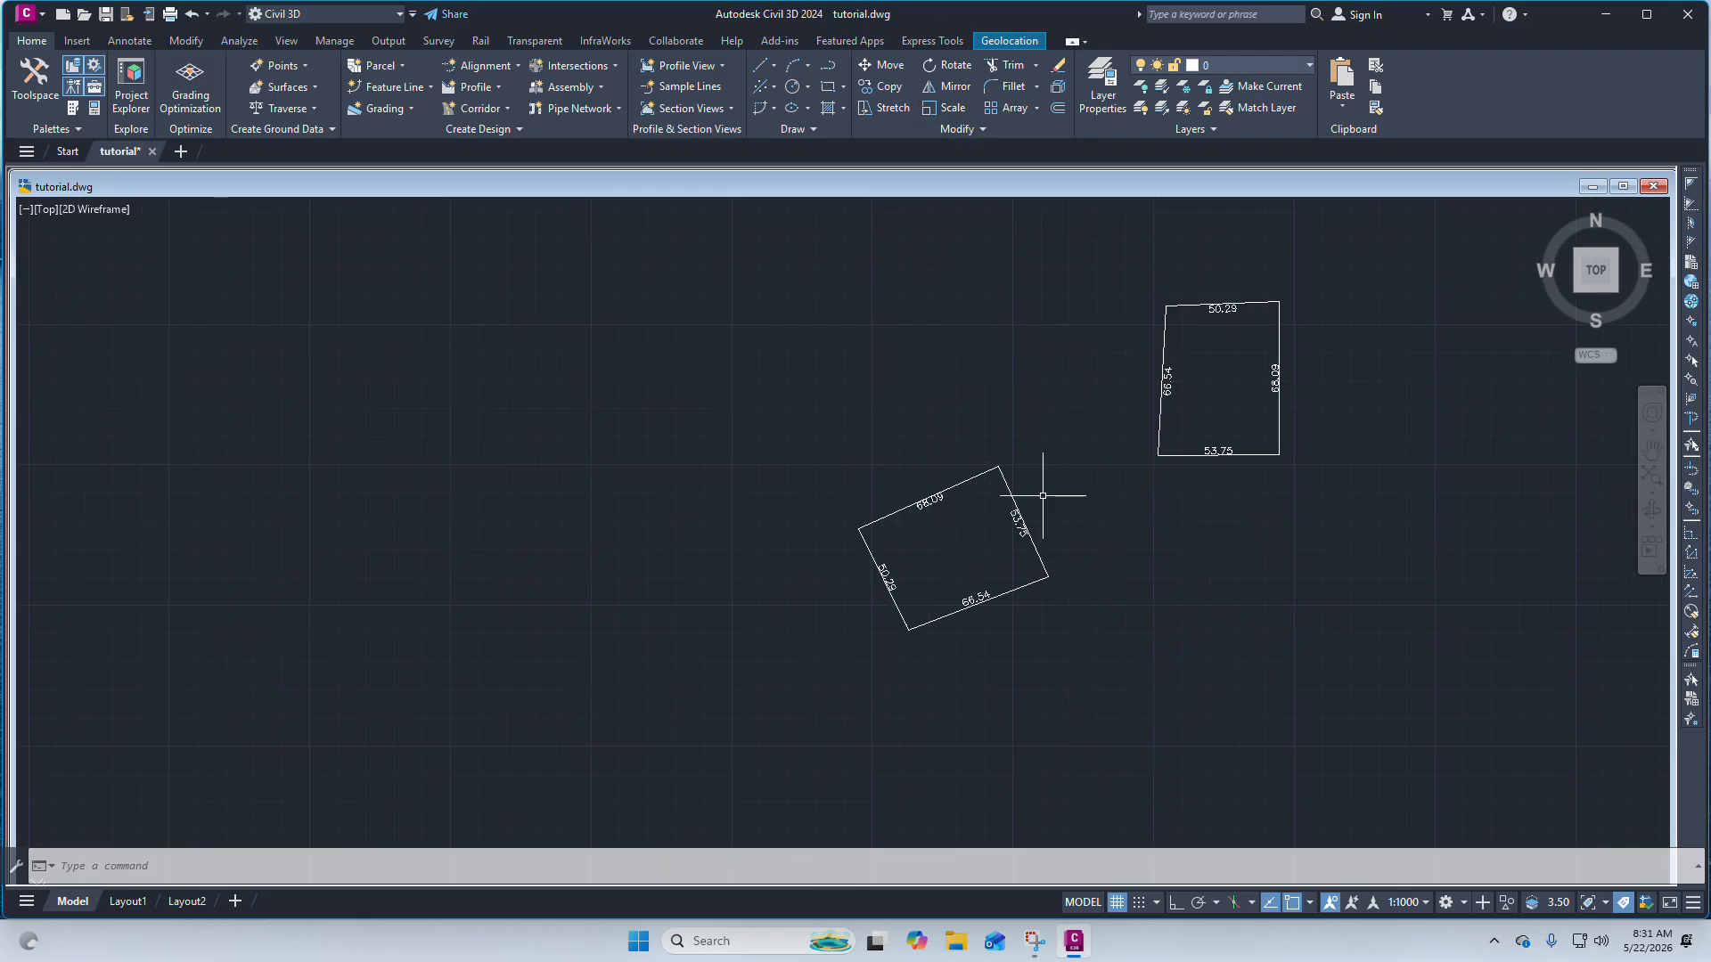
pyautogui.click(1069, 672)
pyautogui.click(840, 450)
pyautogui.scroll(4, 893, 553)
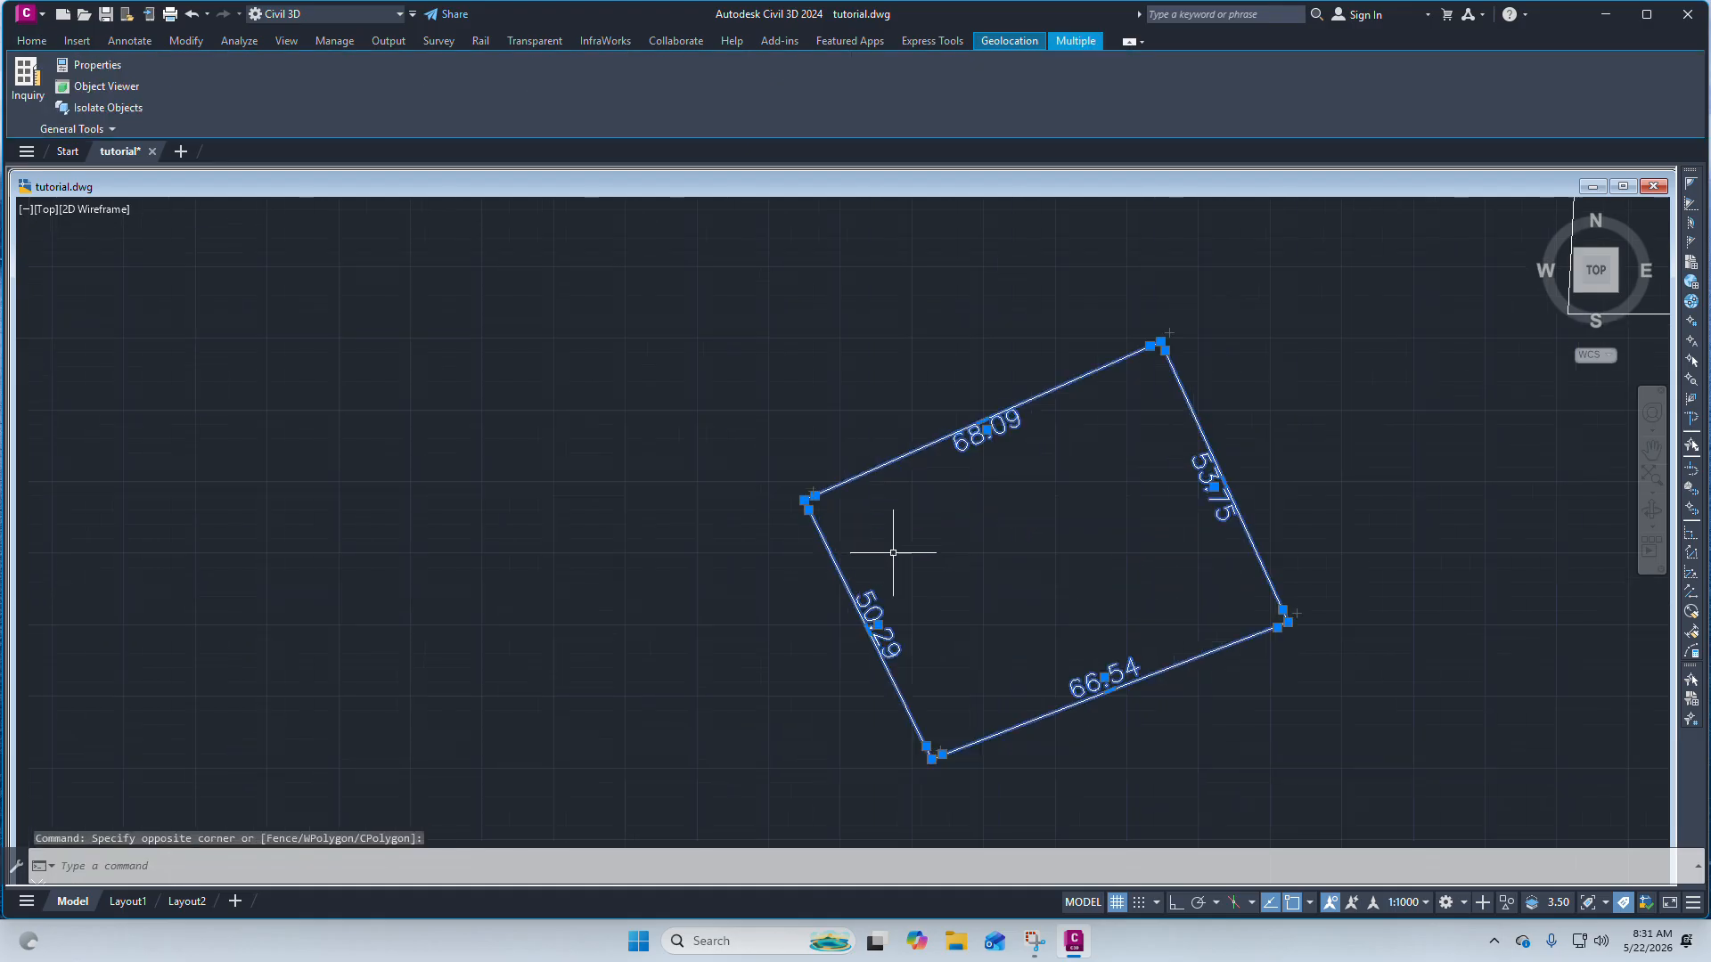
pyautogui.write('rota')
pyautogui.press('Return')
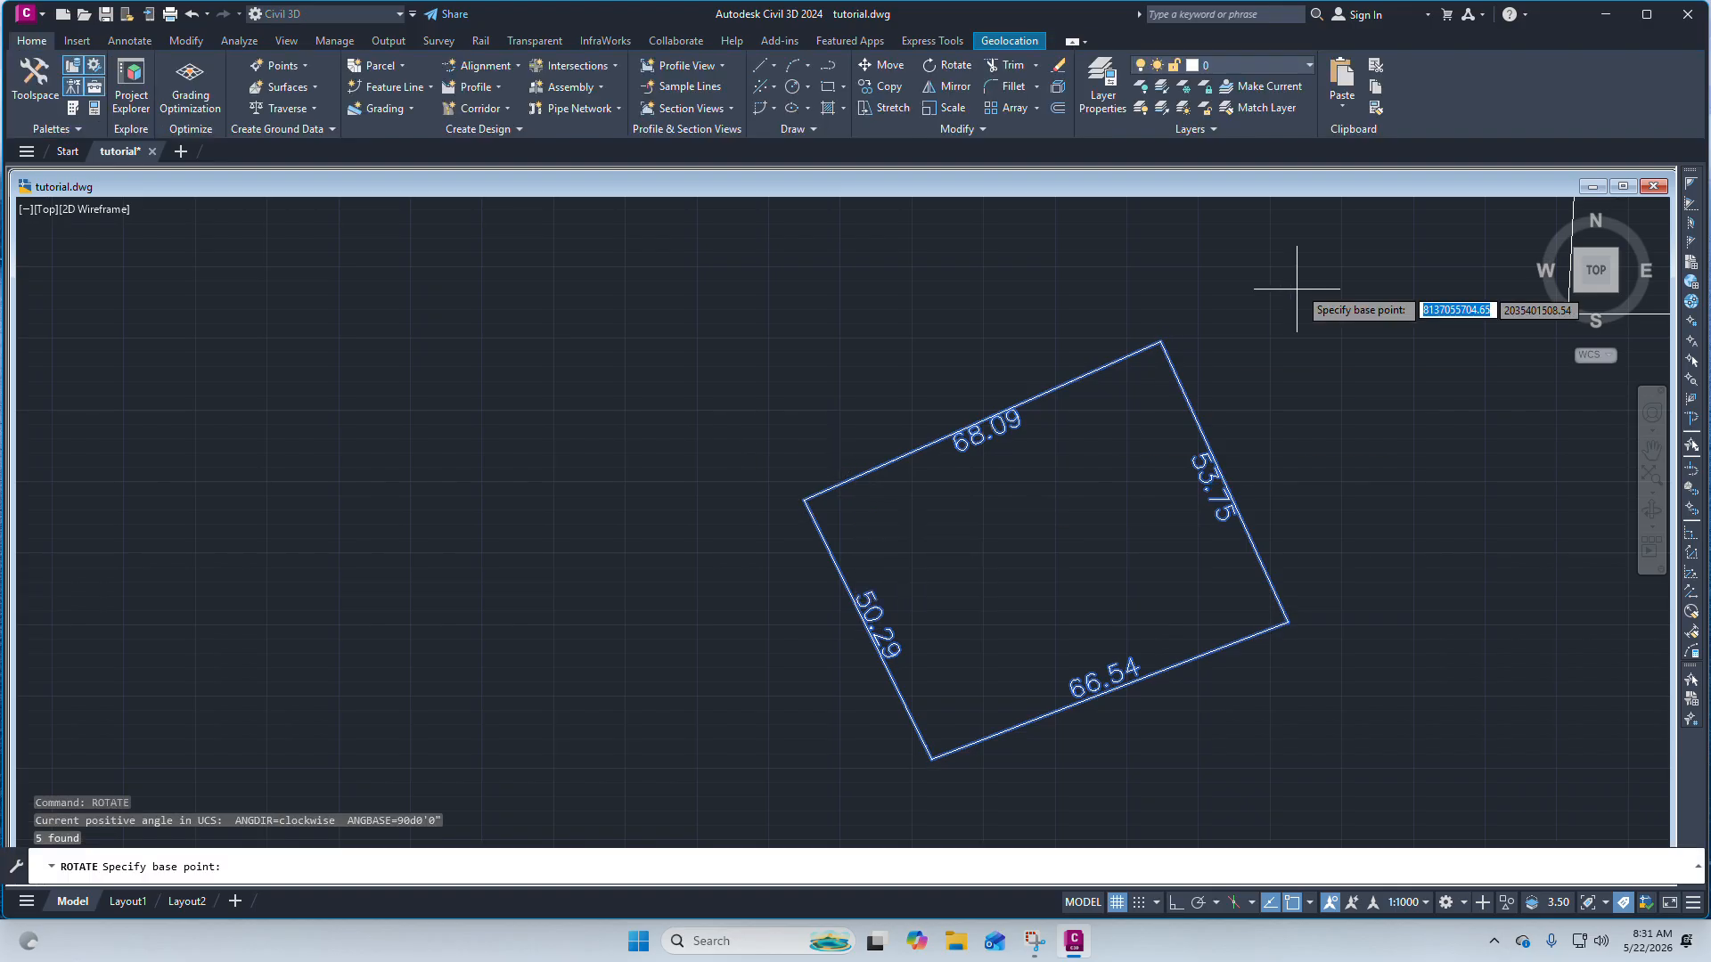
pyautogui.click(1160, 342)
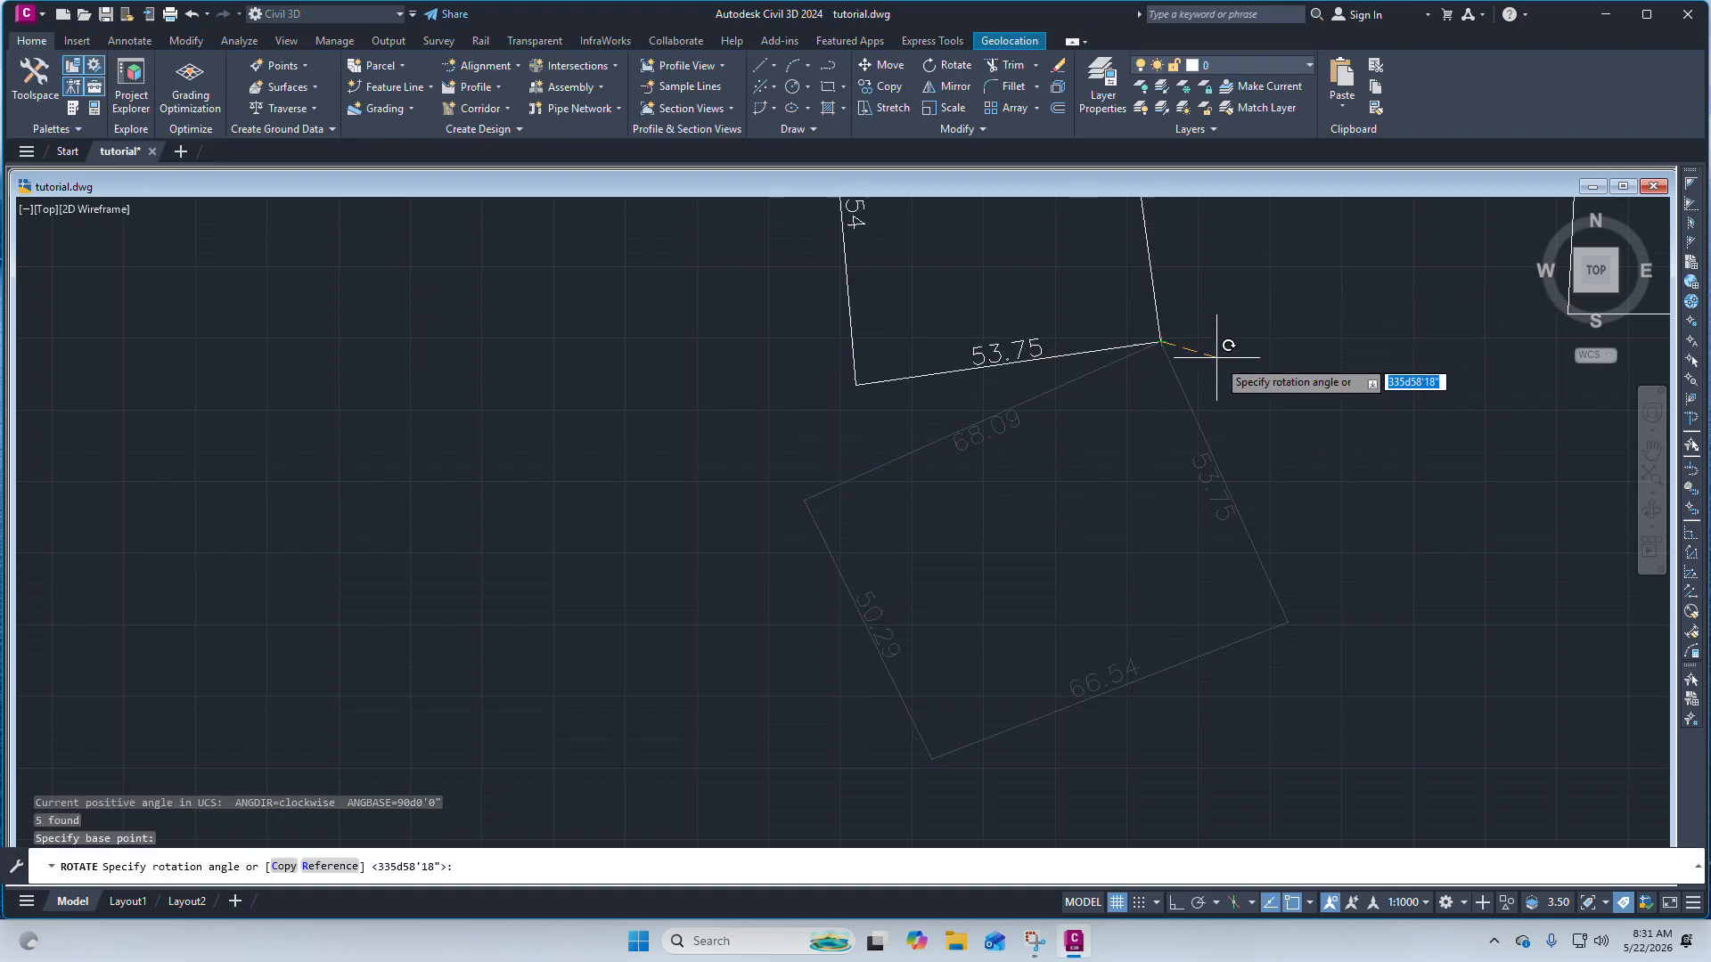
pyautogui.scroll(-4, 1185, 359)
pyautogui.scroll(2, 1227, 377)
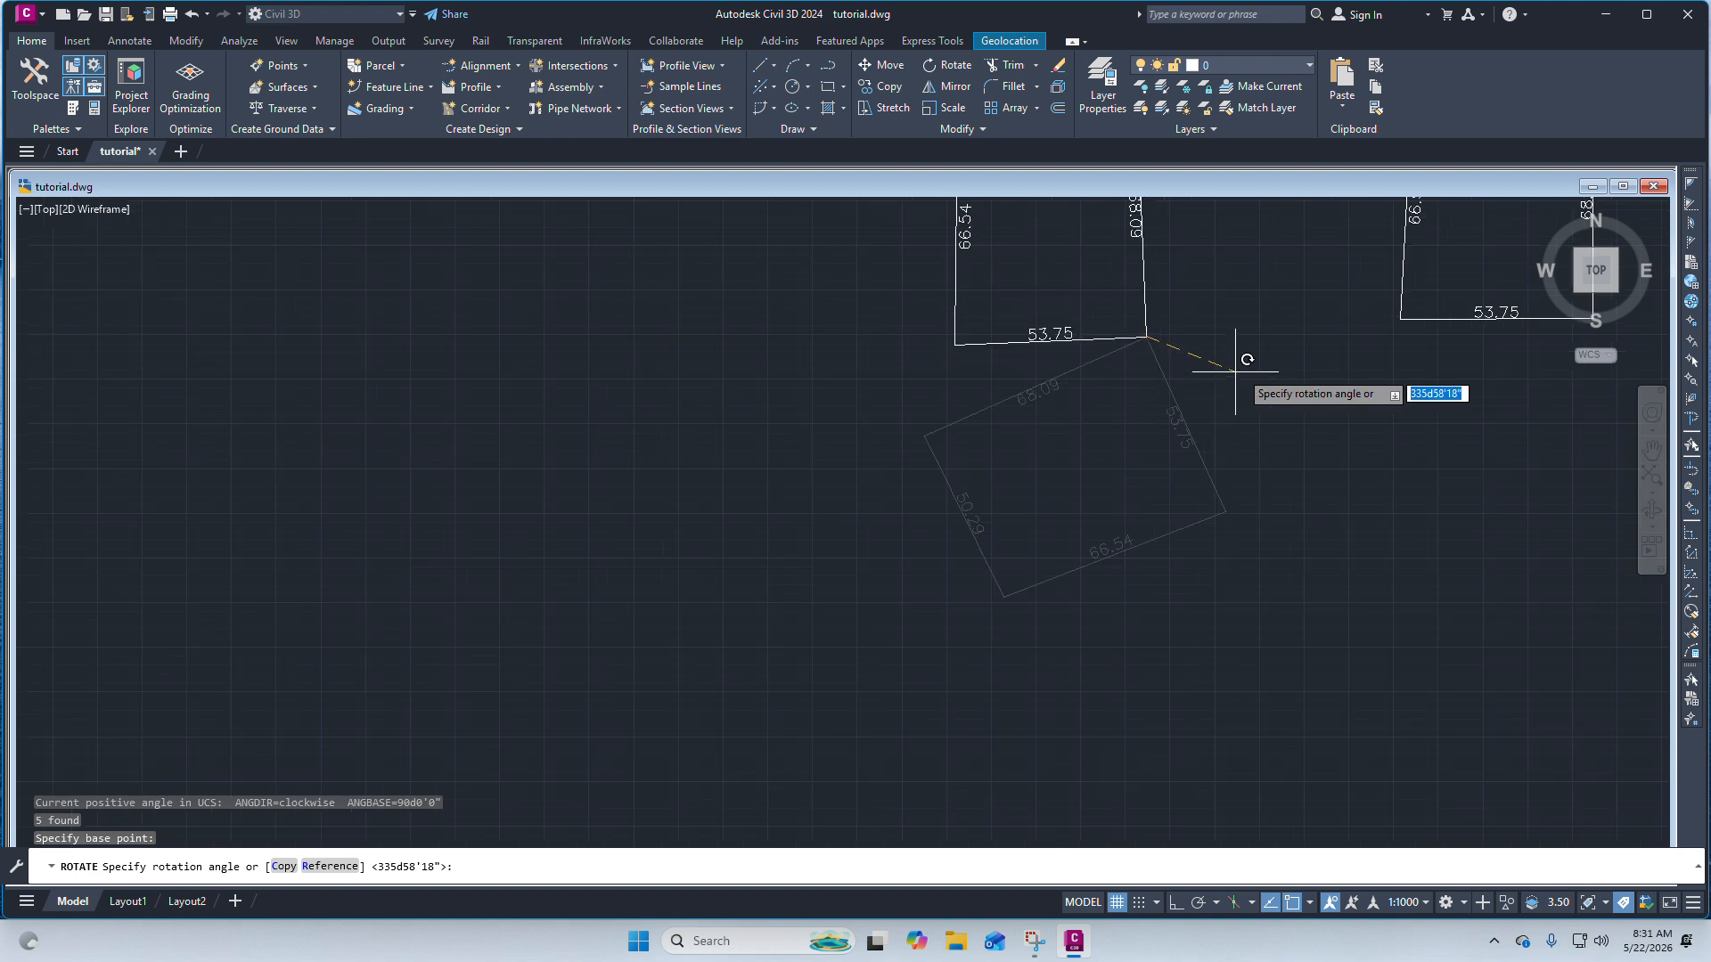
pyautogui.press('Escape')
# Turn on Ortho and draw a vertical reference line upward from the rotated boundary's top corner.
pyautogui.scroll(-6, 971, 436)
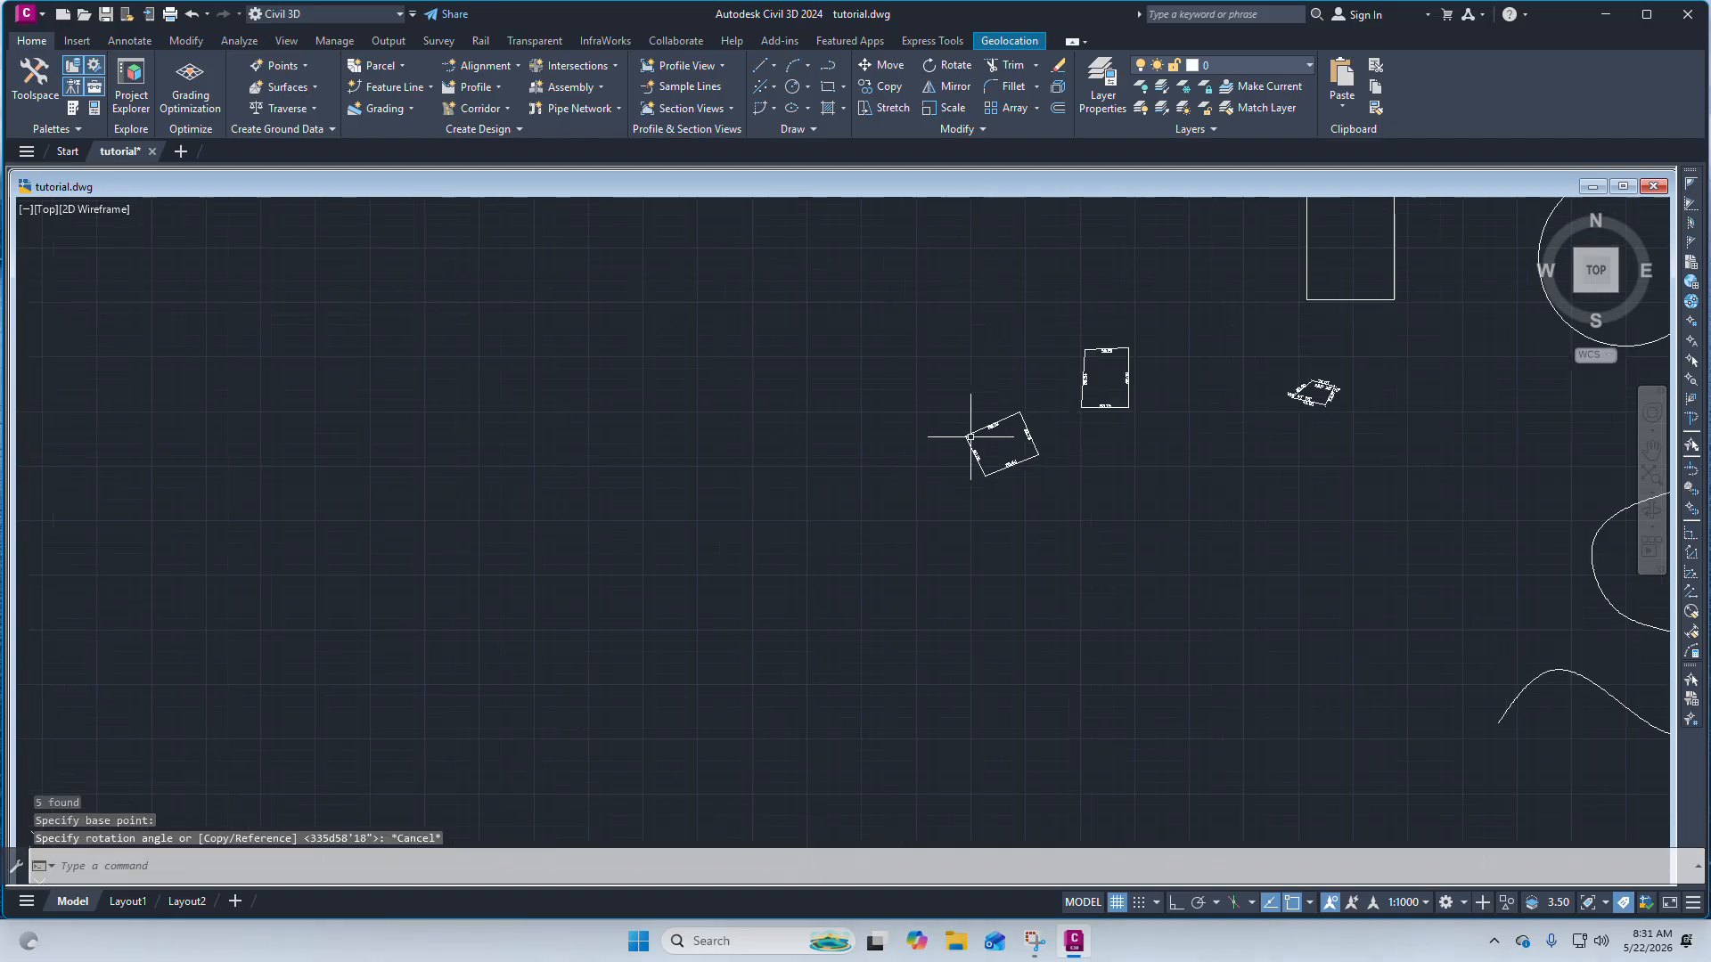
pyautogui.click(764, 67)
pyautogui.click(833, 92)
pyautogui.scroll(4, 1021, 356)
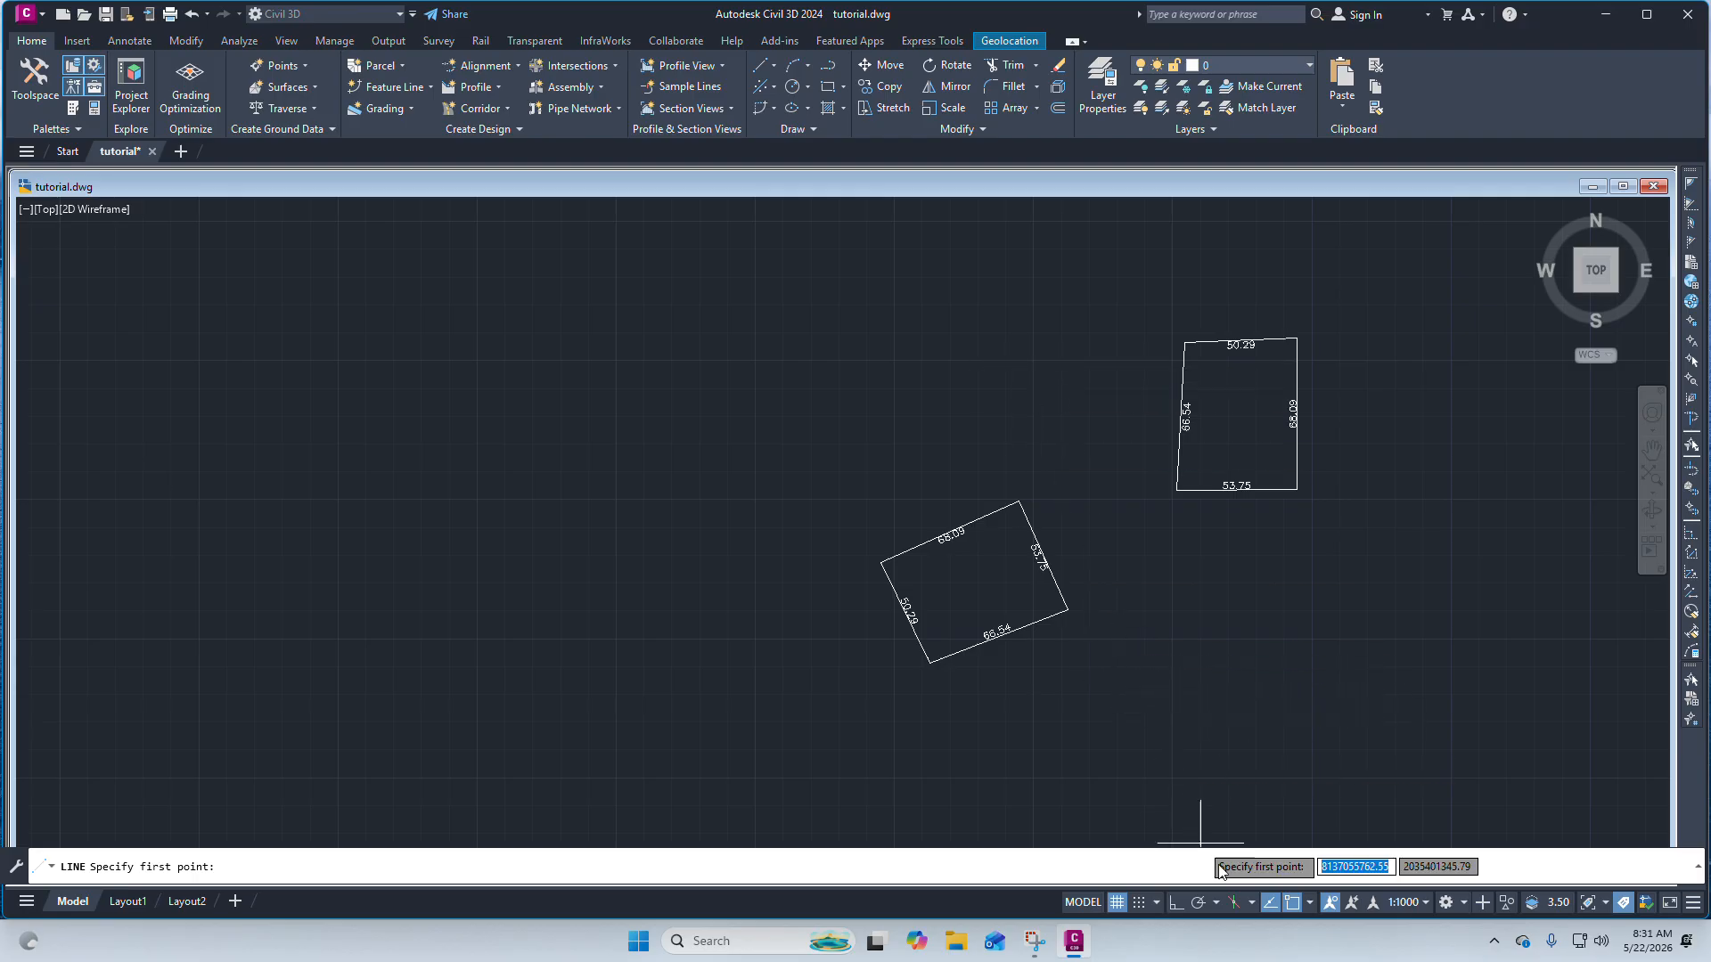
pyautogui.click(1177, 901)
pyautogui.scroll(4, 999, 525)
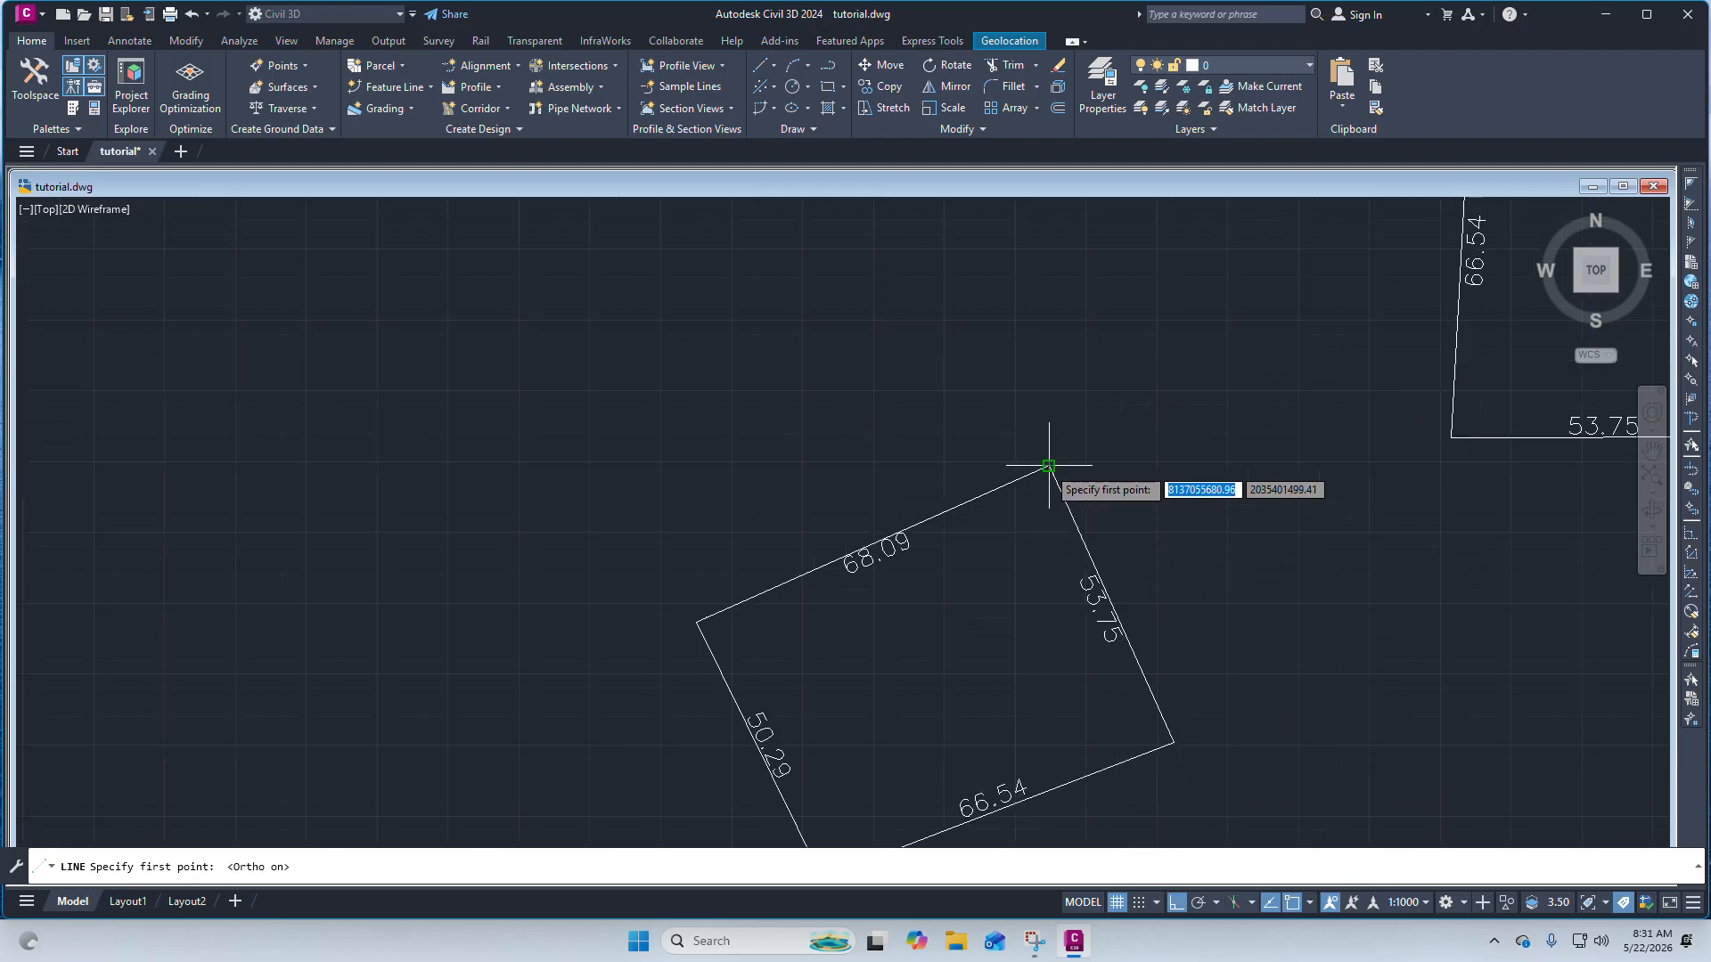
pyautogui.click(1049, 465)
pyautogui.click(1049, 322)
pyautogui.rightClick(1049, 322)
pyautogui.click(1074, 332)
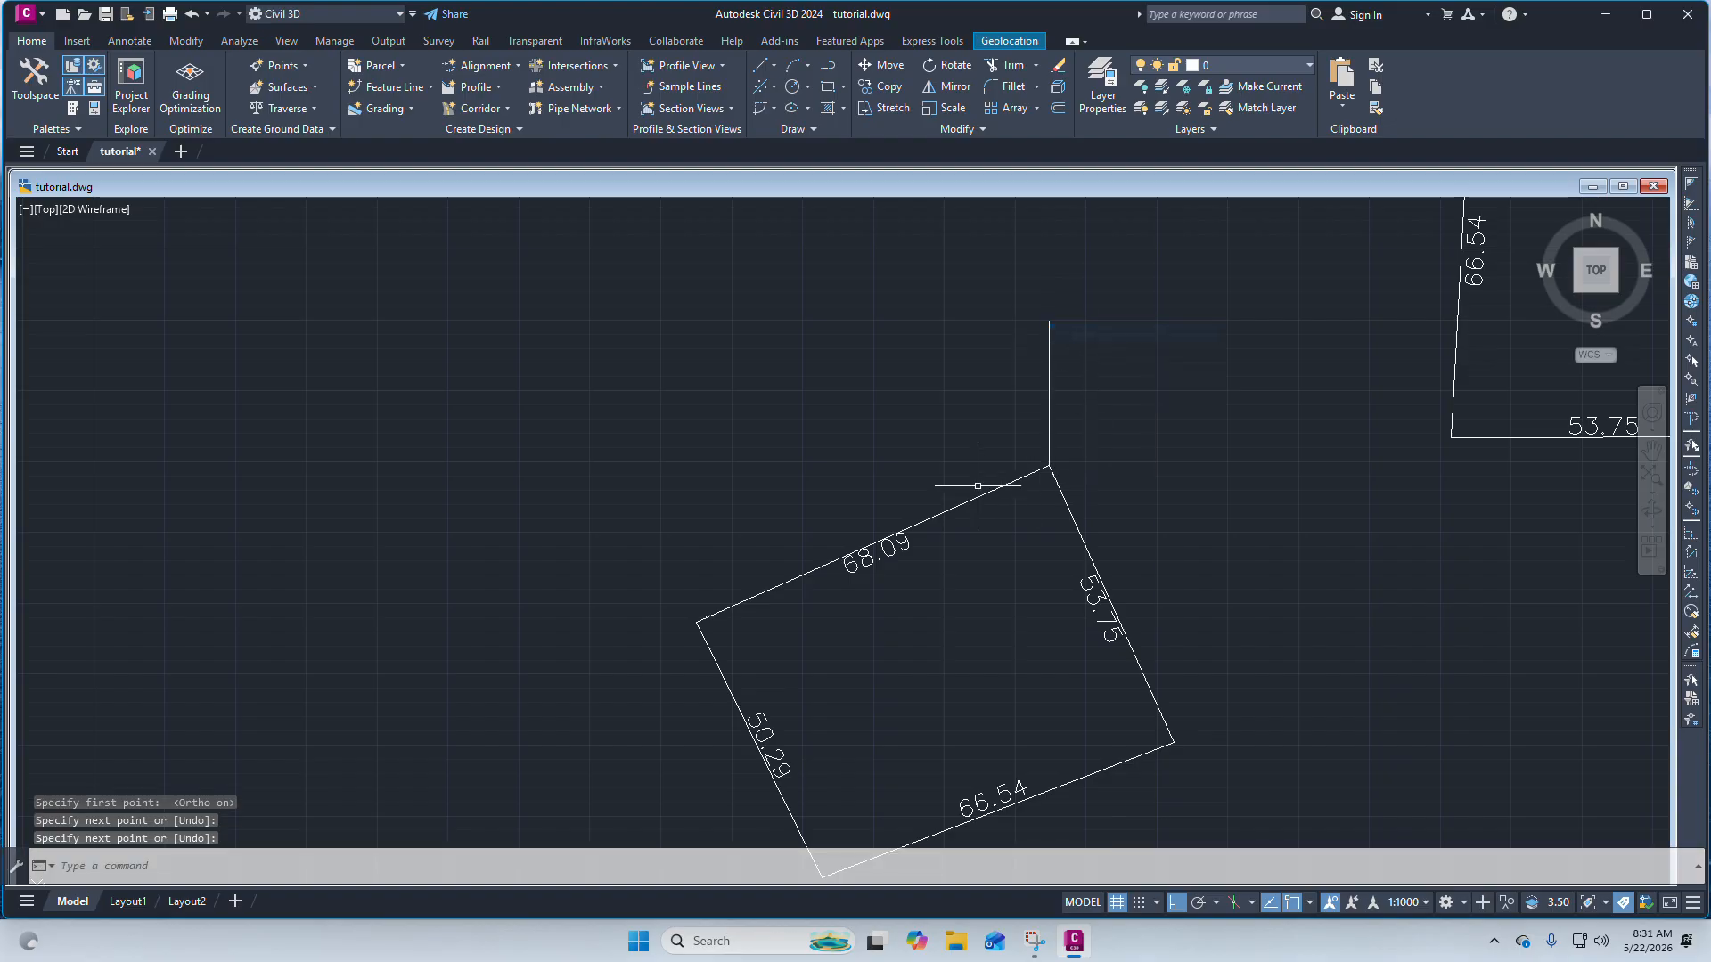
# Draw horizontal reference lines to the left and right from the same top corner of the boundary.
pyautogui.rightClick(866, 371)
pyautogui.click(896, 377)
pyautogui.click(1048, 465)
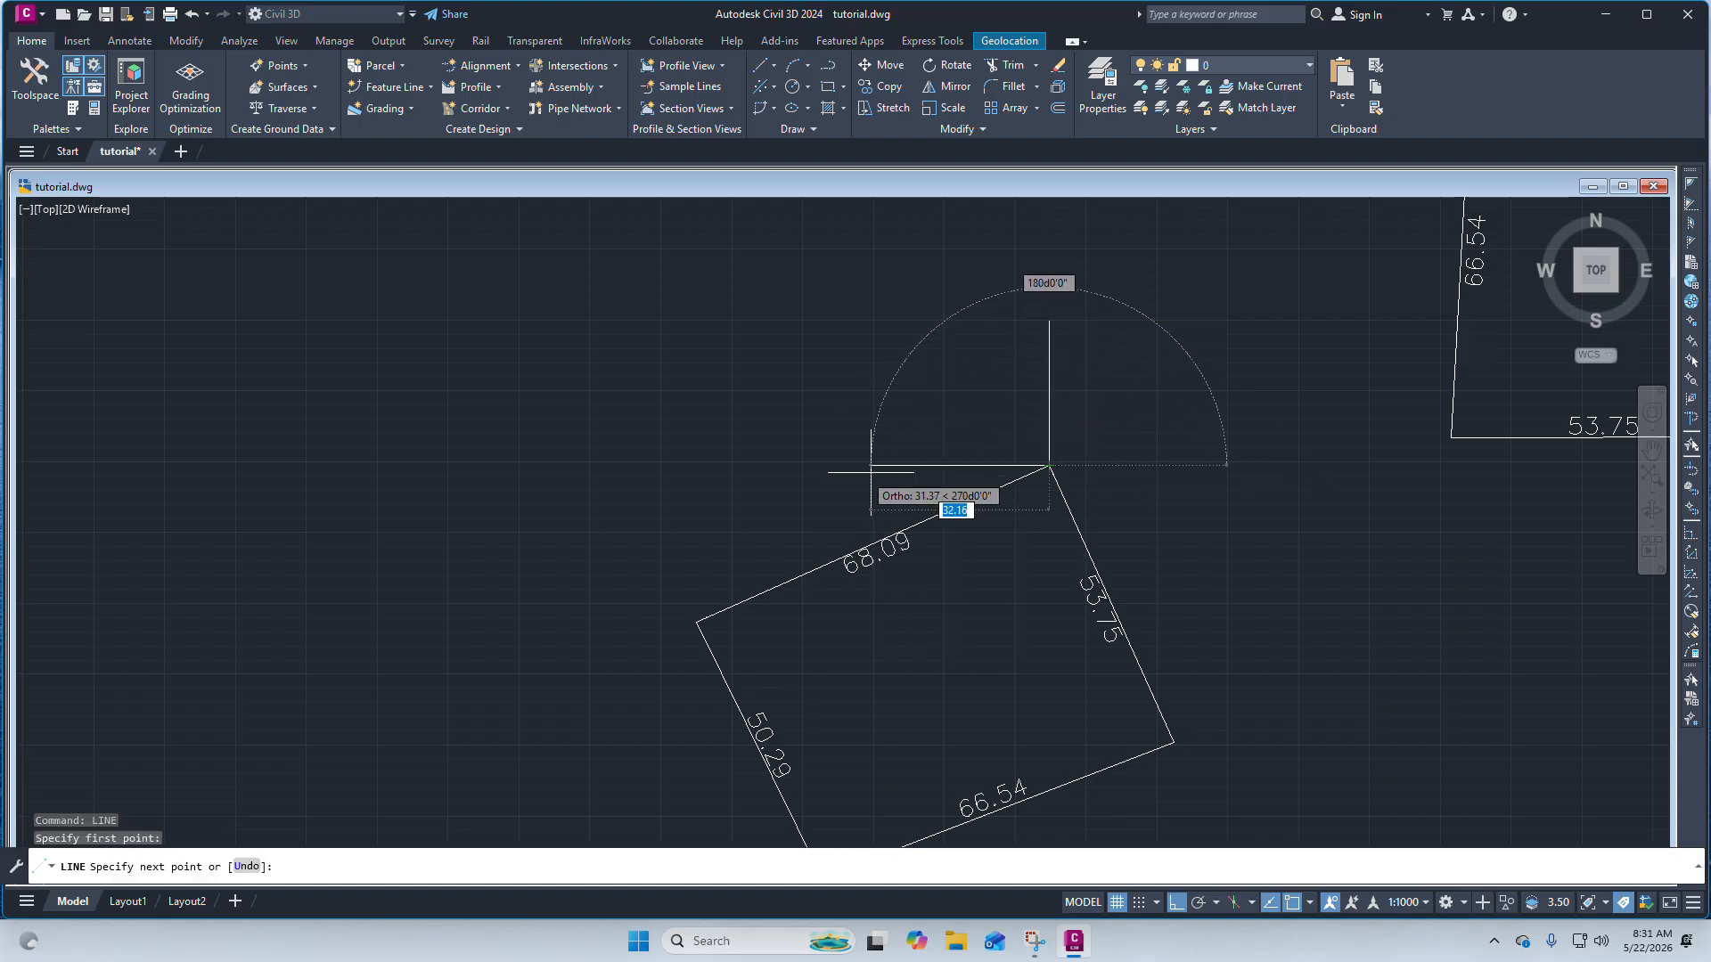
pyautogui.click(834, 468)
pyautogui.press('Escape')
pyautogui.rightClick(1034, 441)
pyautogui.click(1083, 450)
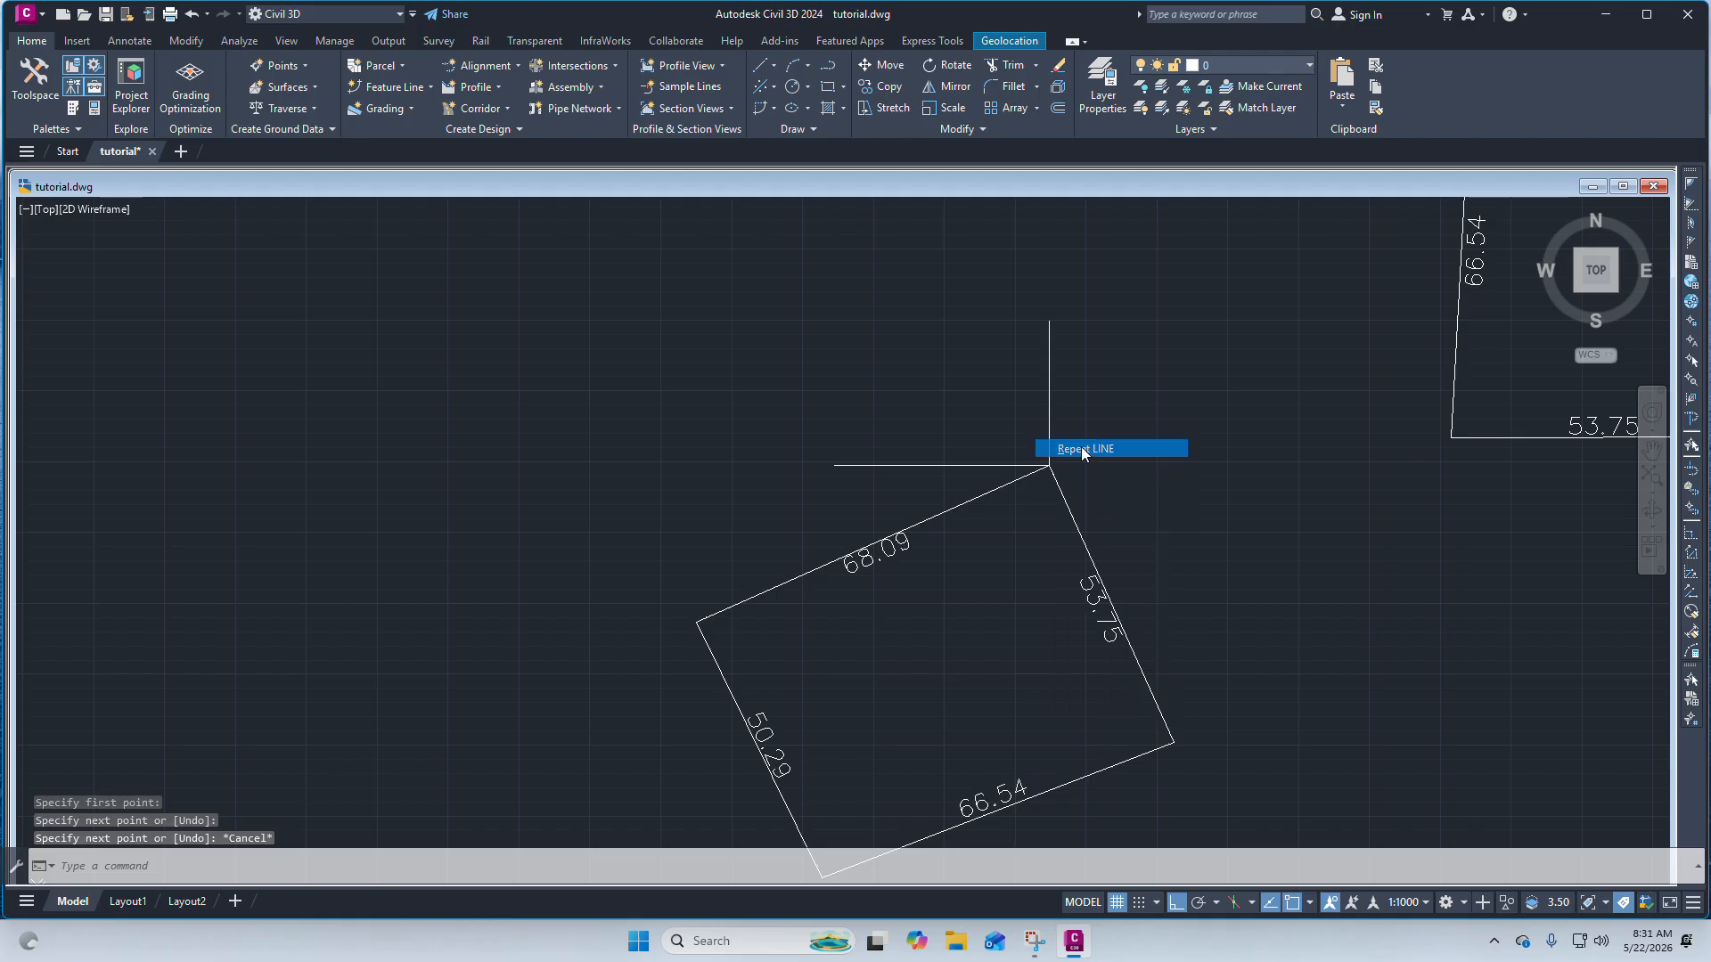
pyautogui.click(1049, 465)
pyautogui.click(1255, 481)
pyautogui.press('Escape')
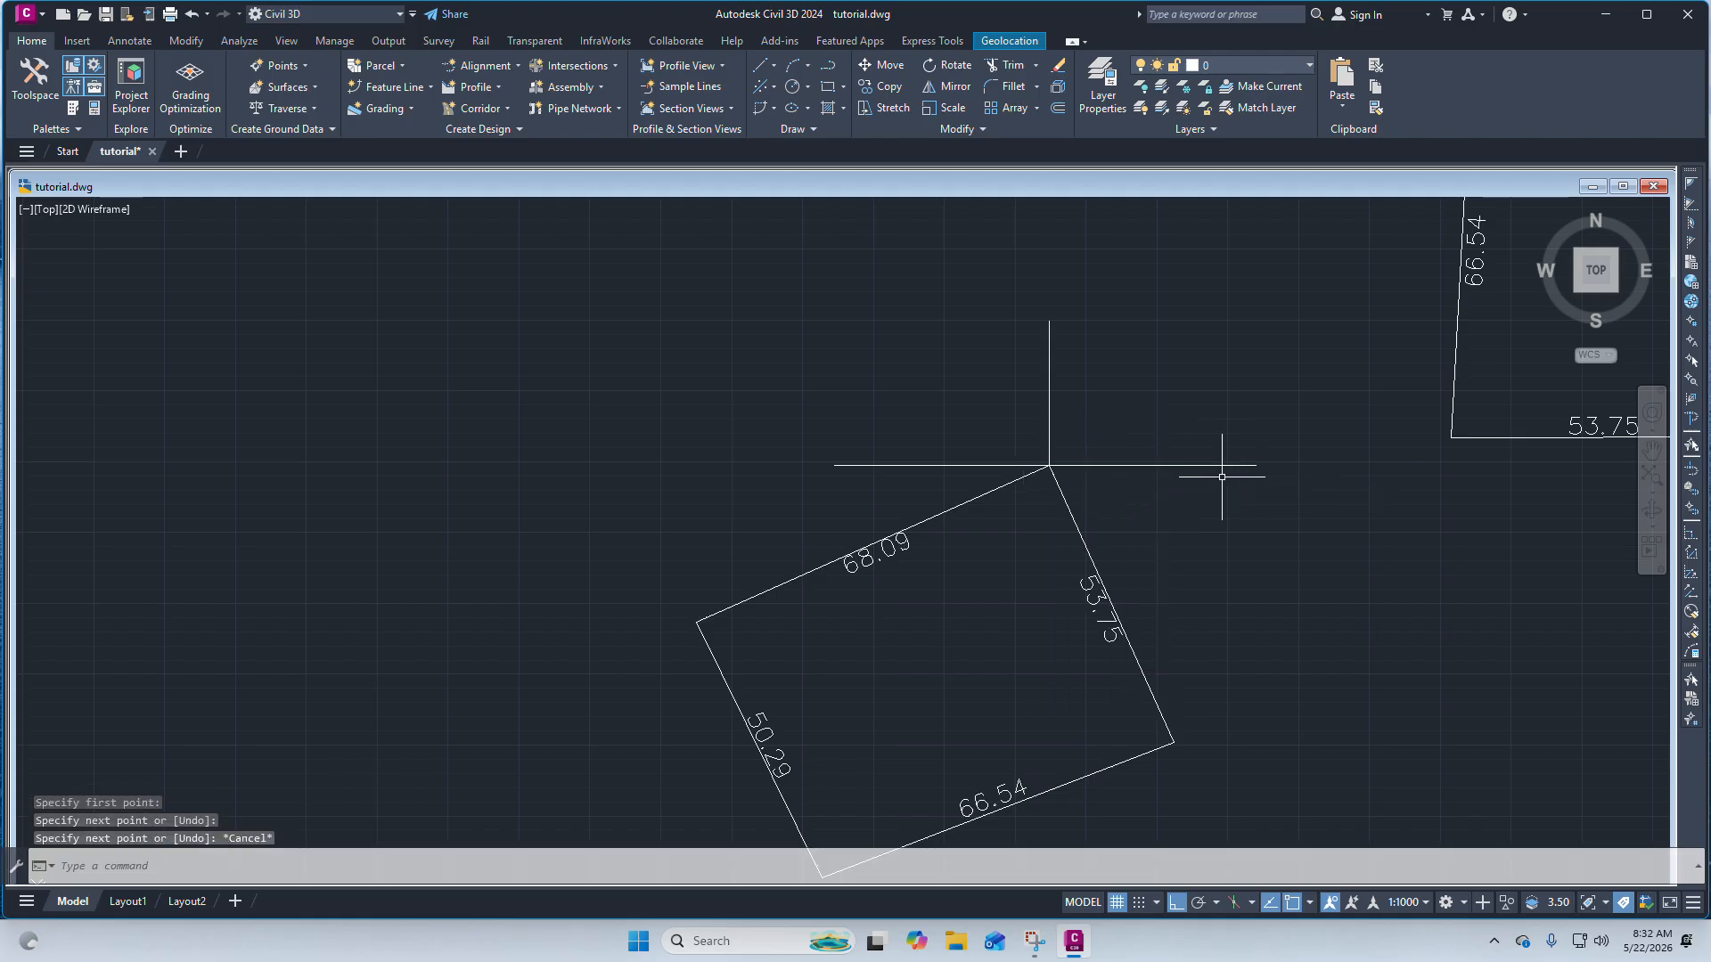
# Turn Ortho off and draw an inclined line about 38 units long from the boundary's top corner, at roughly 29°.
pyautogui.scroll(-2, 1159, 477)
pyautogui.scroll(4, 1081, 535)
pyautogui.scroll(-4, 1013, 401)
pyautogui.scroll(3, 1021, 429)
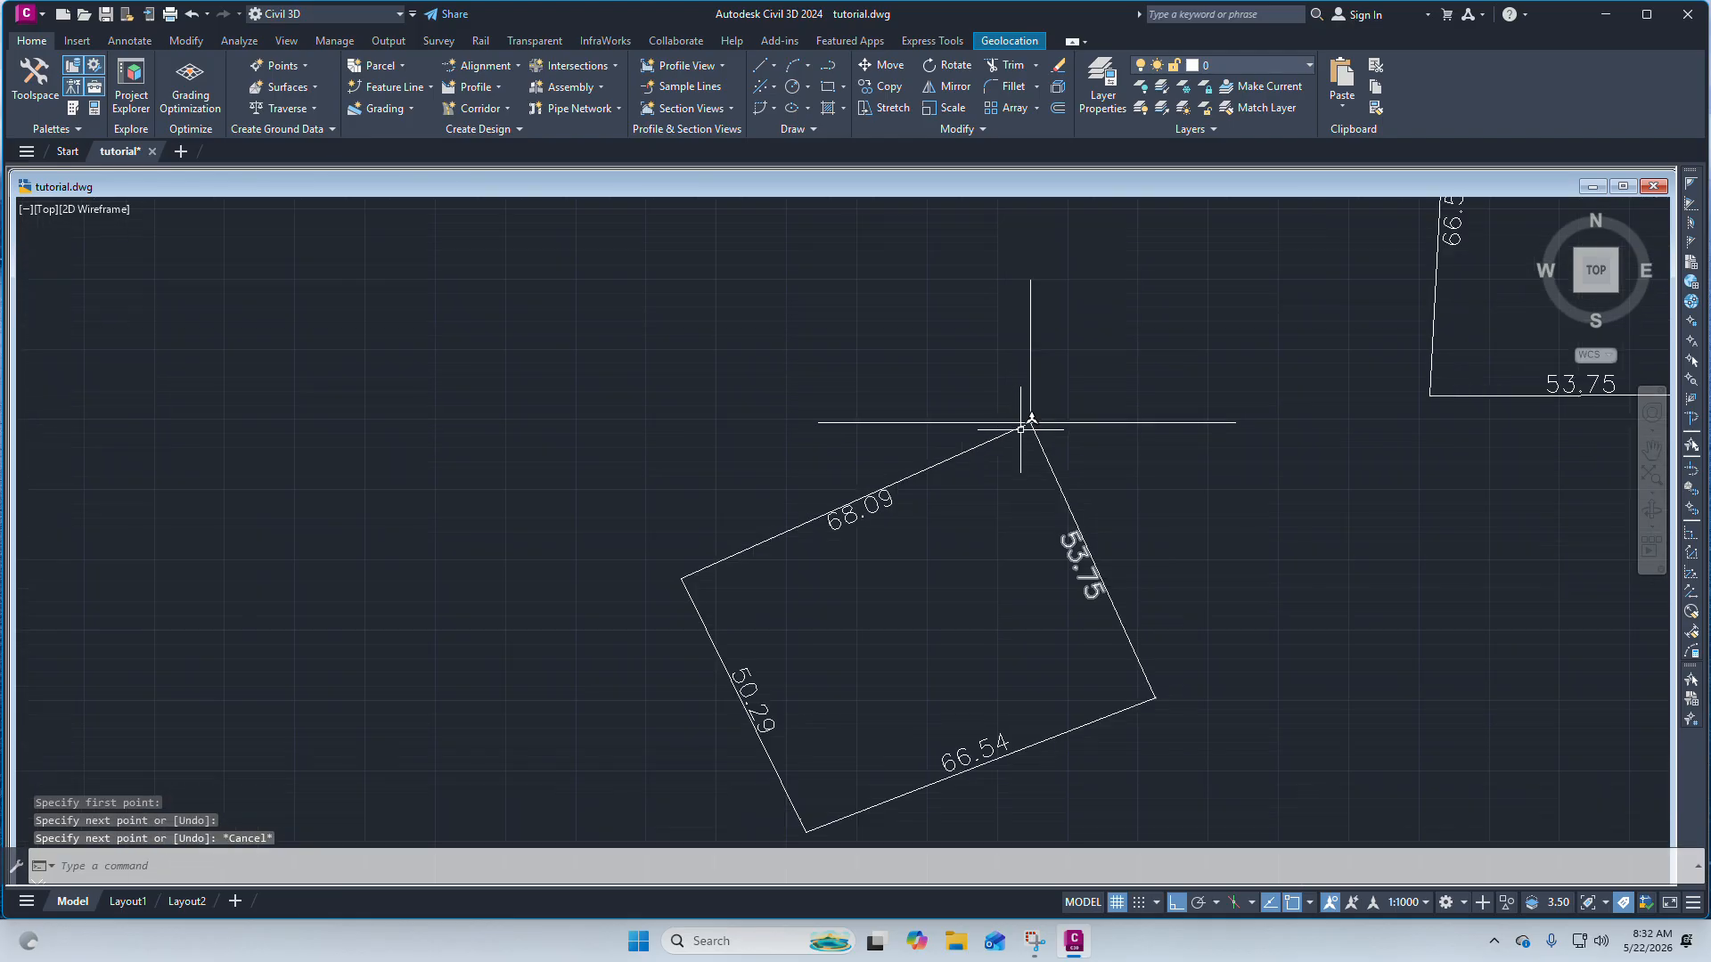
pyautogui.scroll(-2, 1089, 594)
pyautogui.scroll(2, 982, 513)
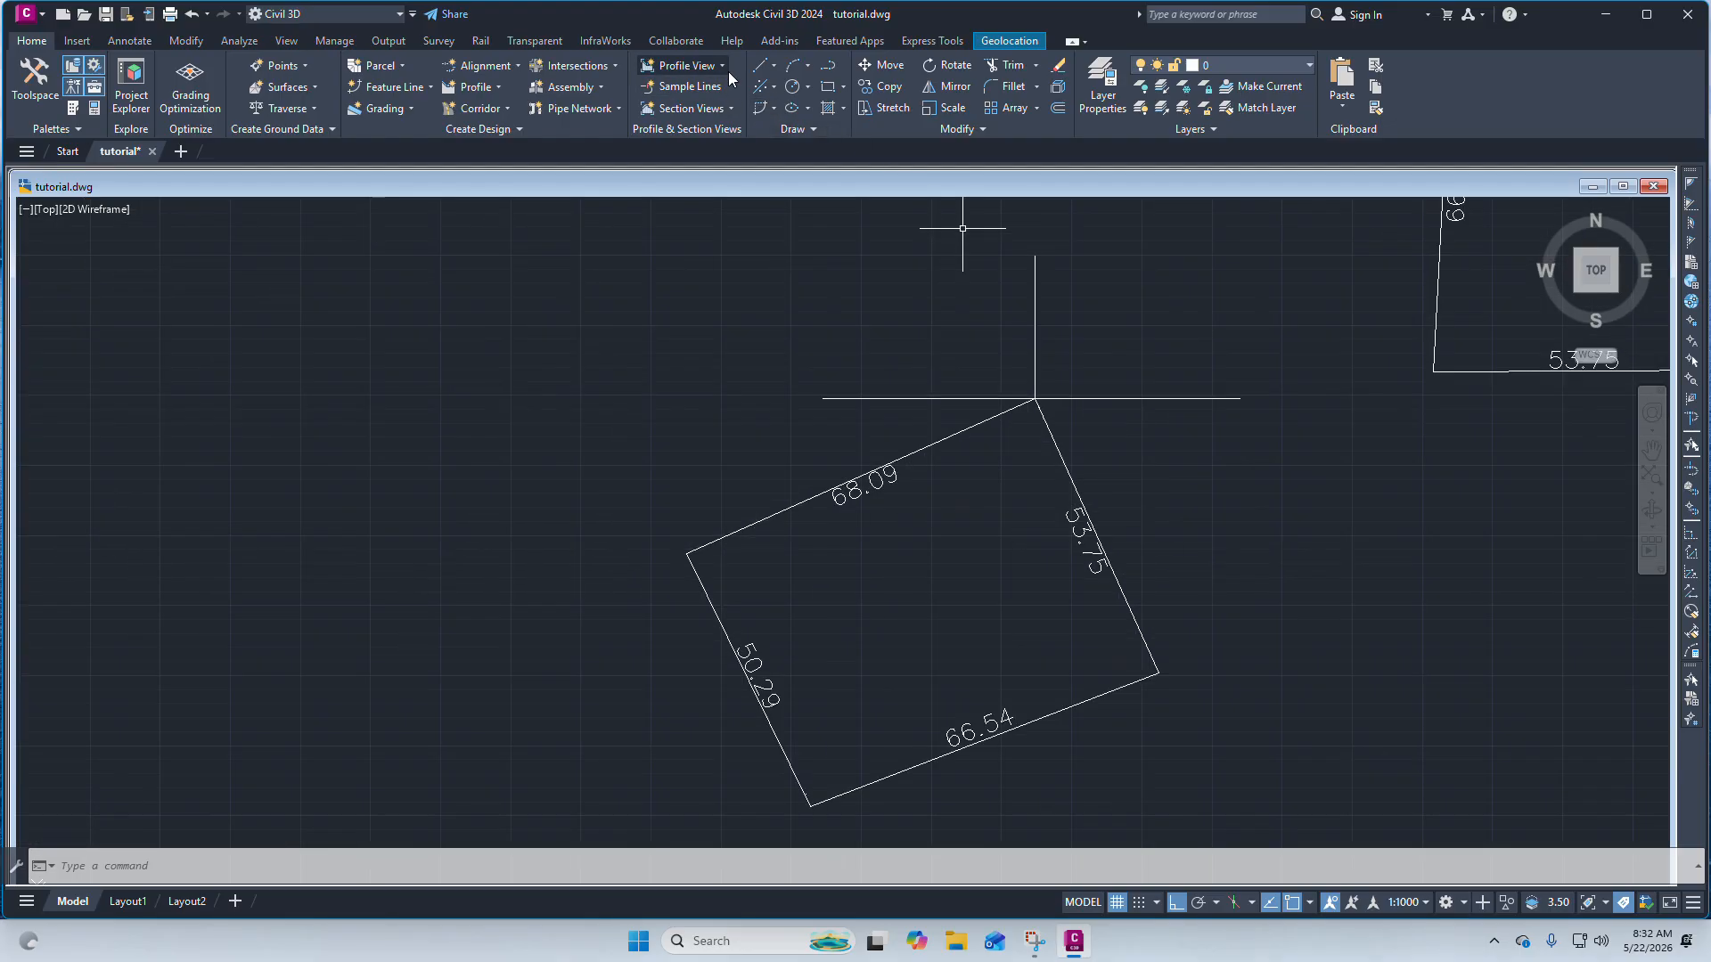
pyautogui.click(764, 77)
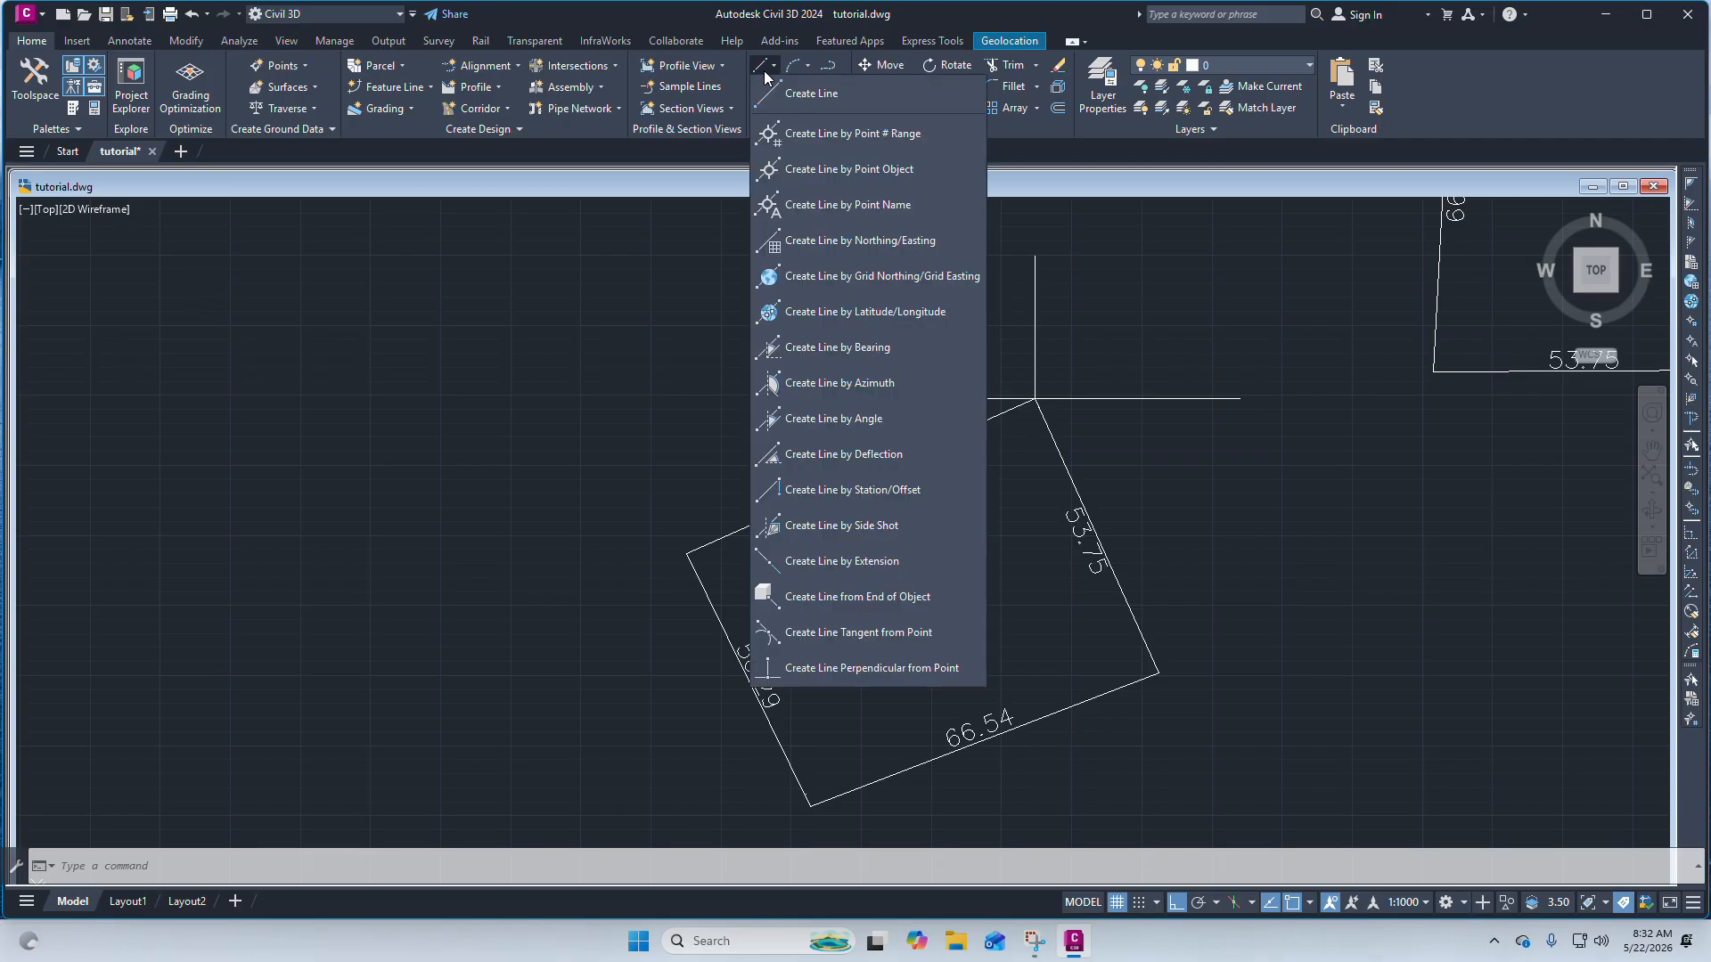
pyautogui.click(807, 92)
pyautogui.click(1035, 399)
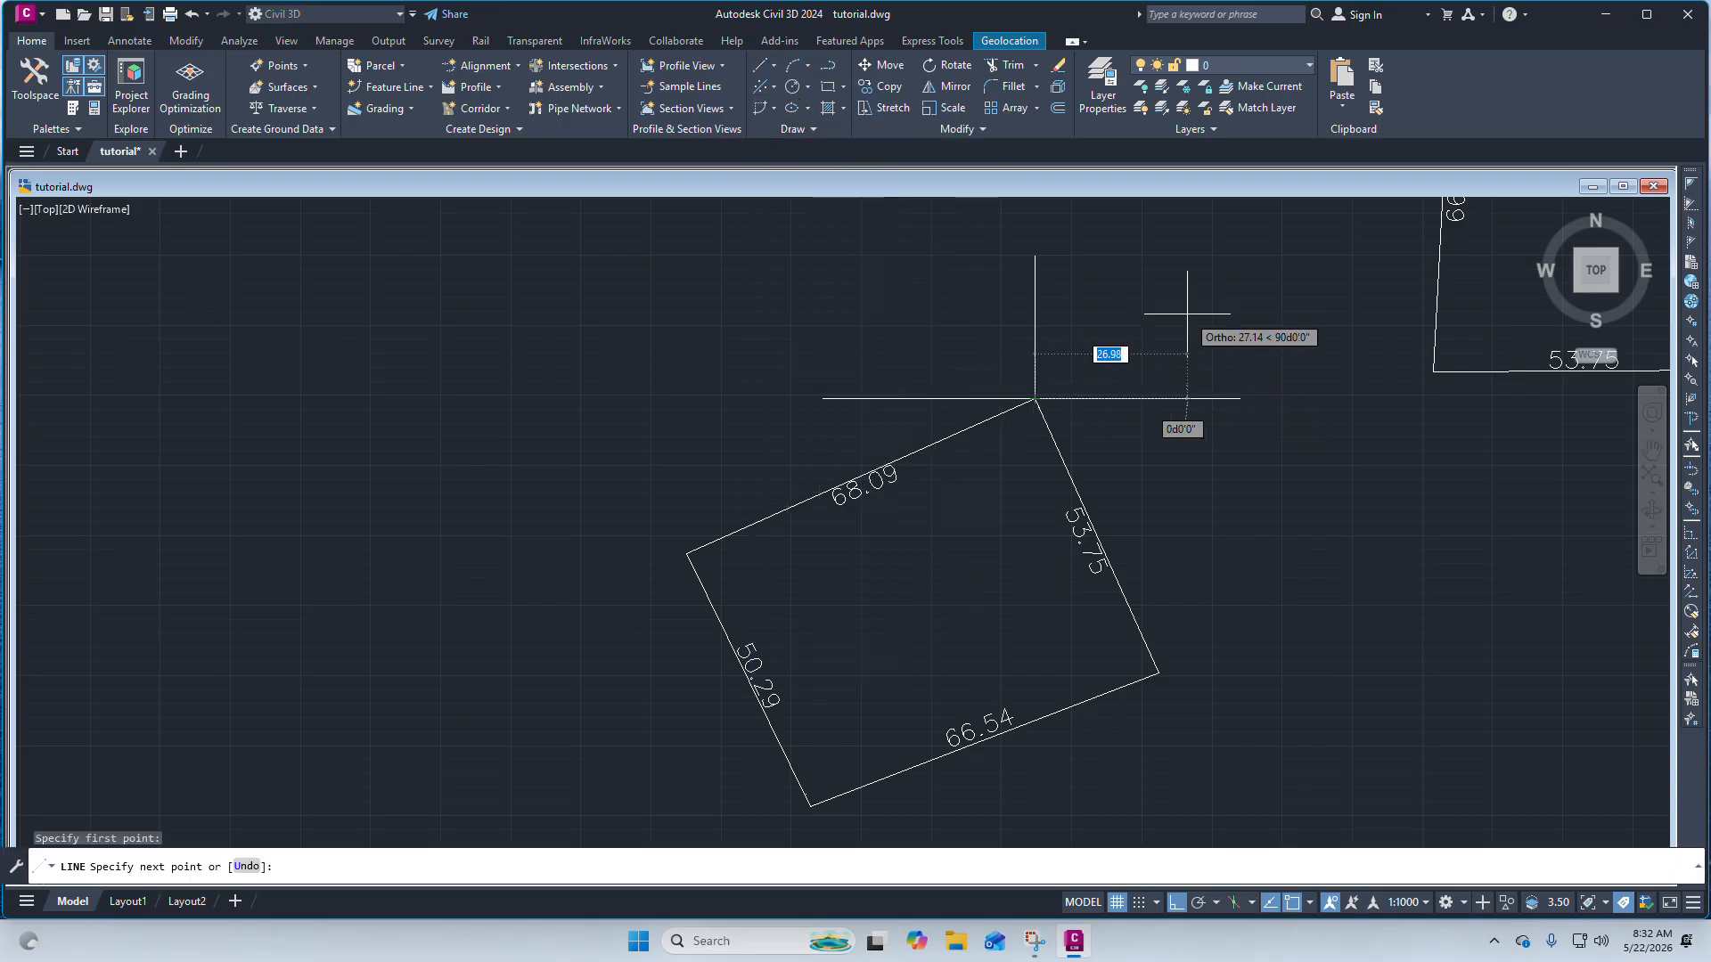
pyautogui.click(1177, 904)
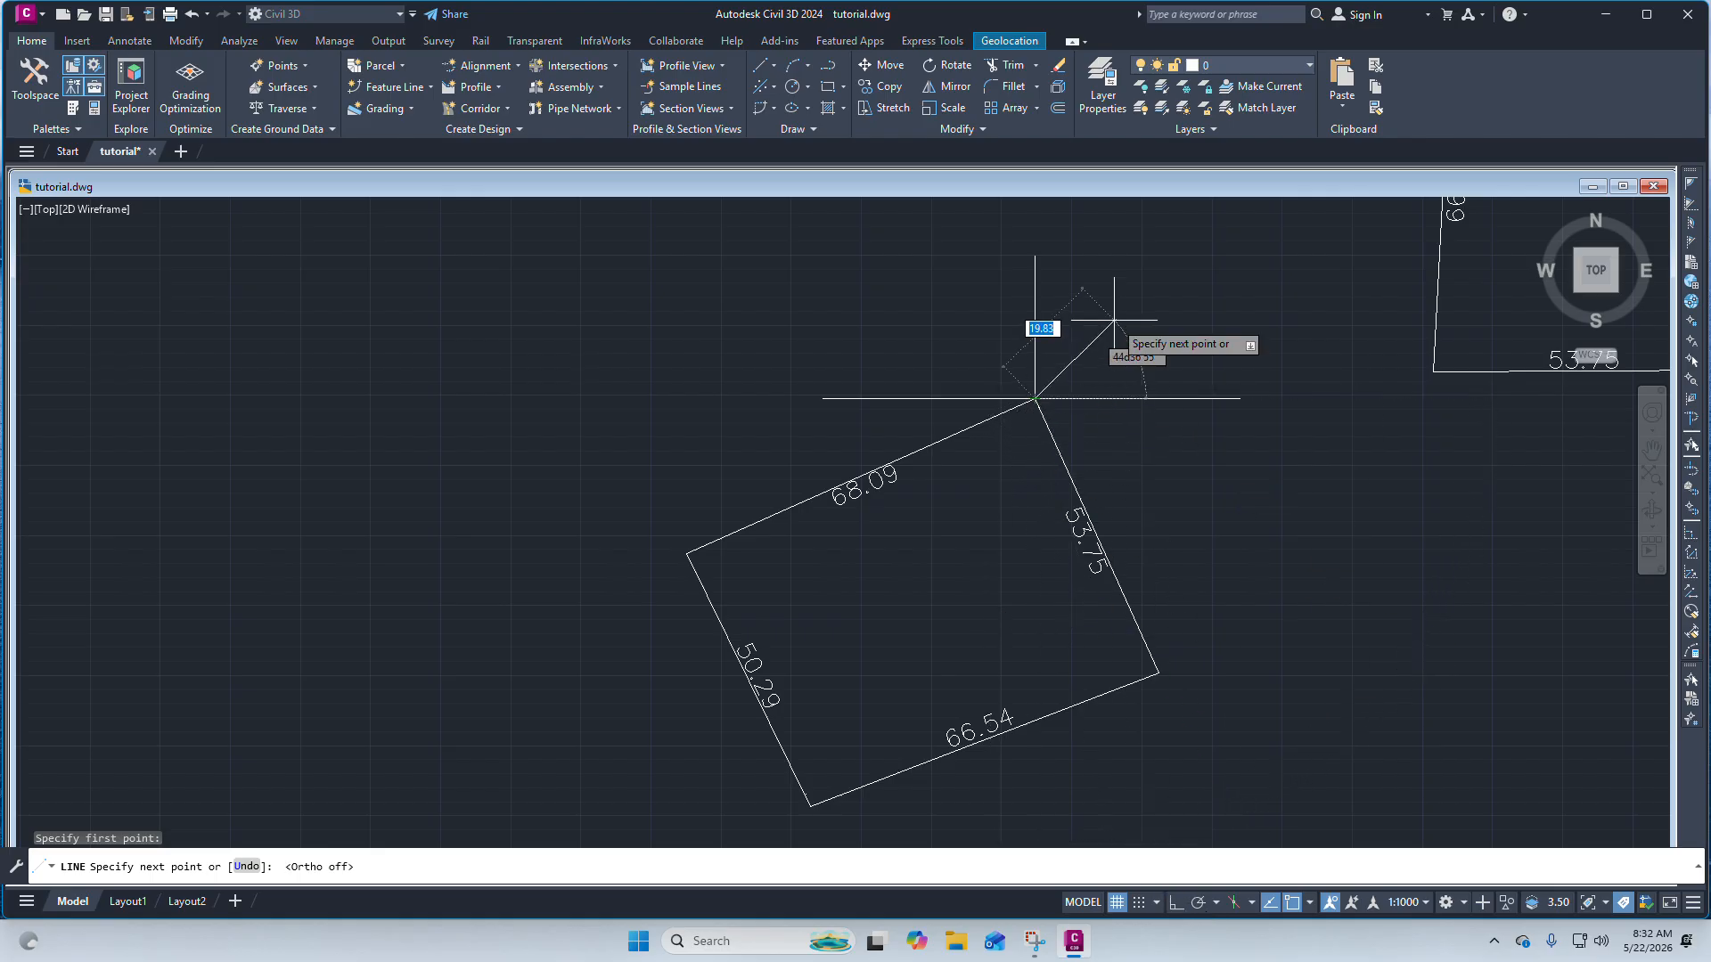
pyautogui.scroll(2, 1061, 463)
pyautogui.scroll(-2, 931, 585)
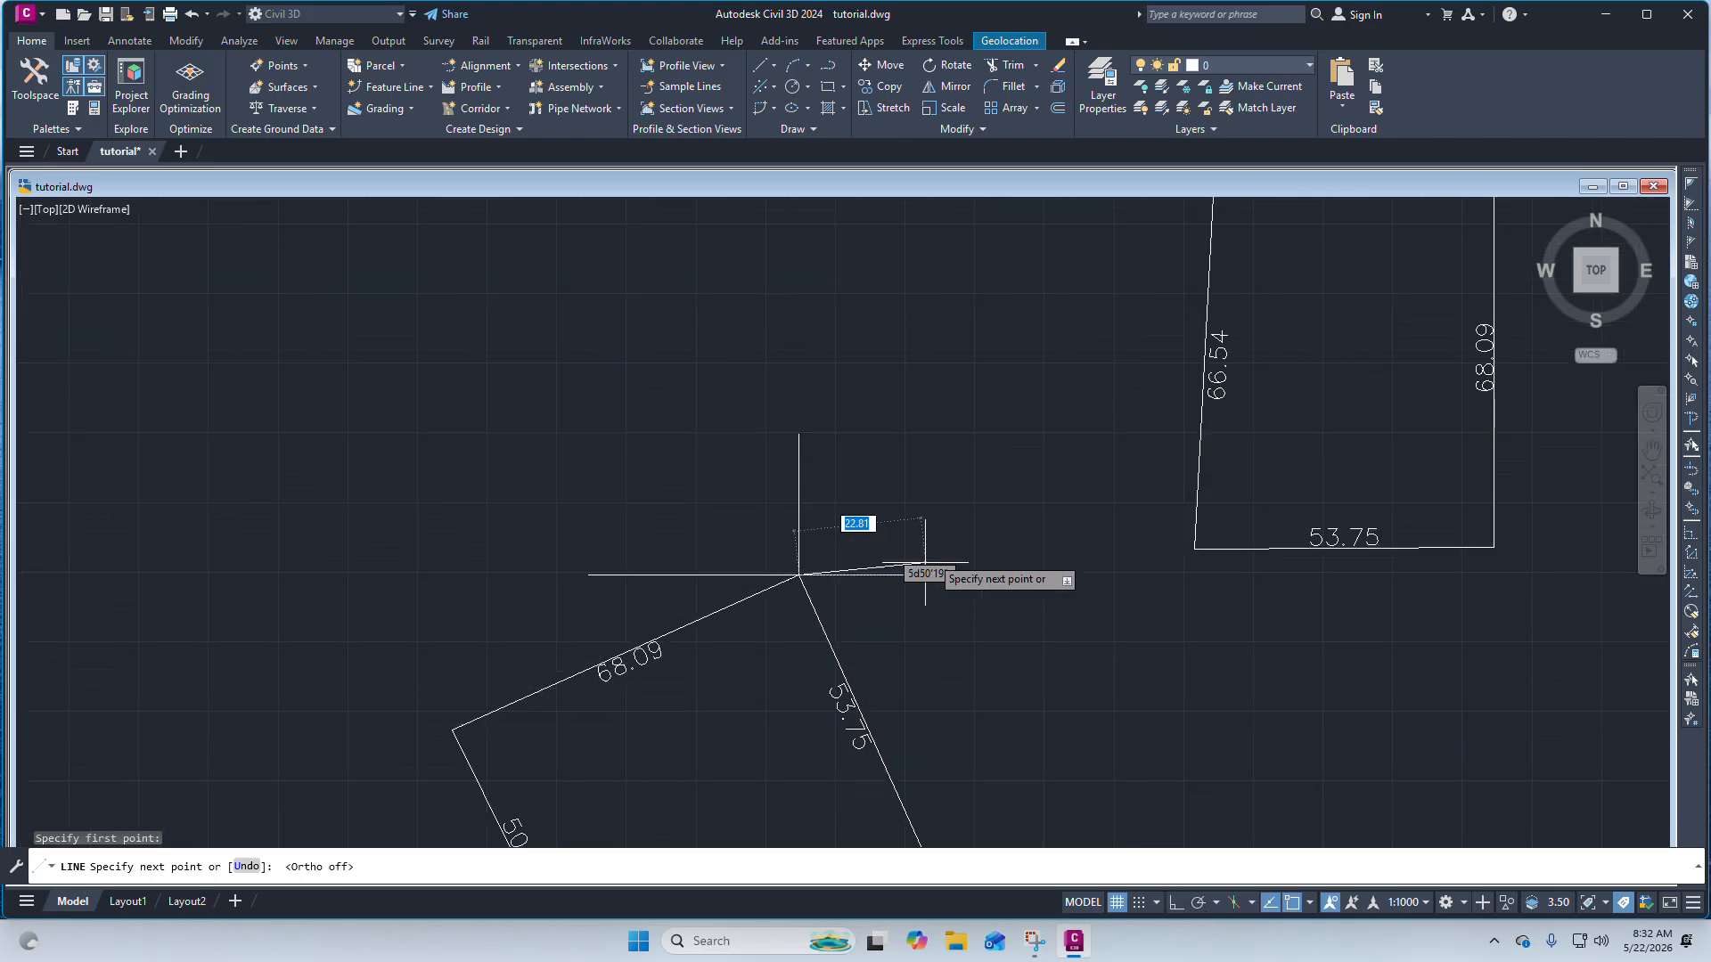
pyautogui.scroll(-2, 891, 535)
pyautogui.scroll(3, 953, 499)
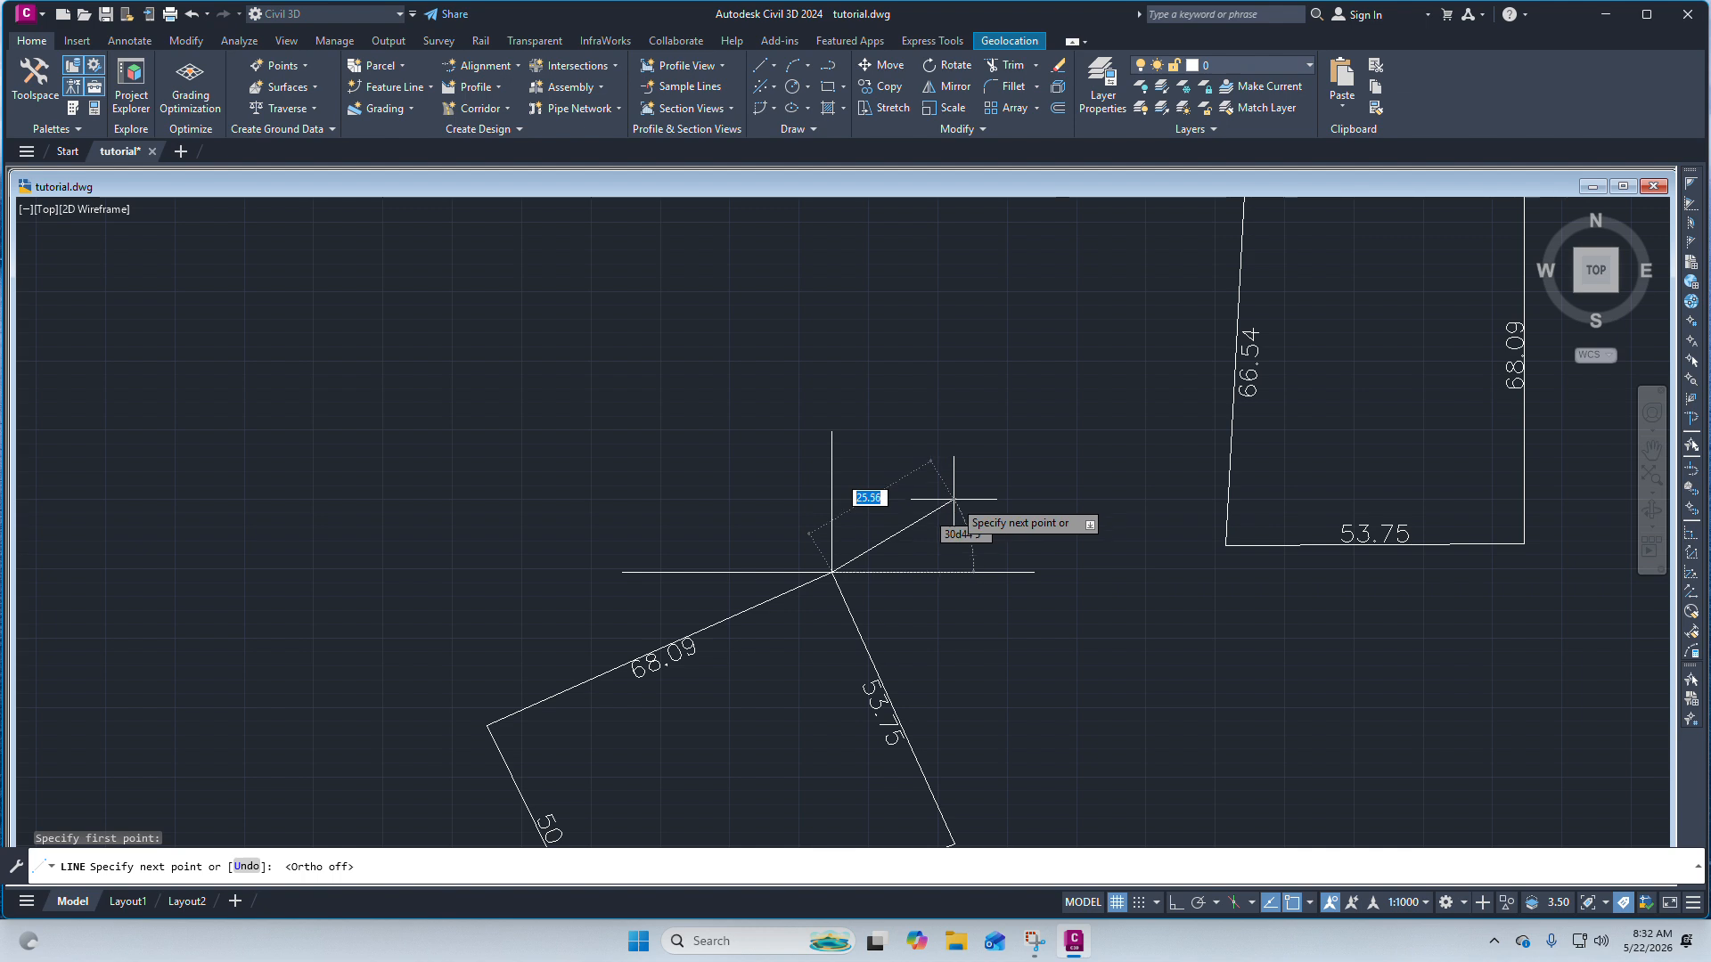
pyautogui.click(1014, 466)
pyautogui.press('Escape')
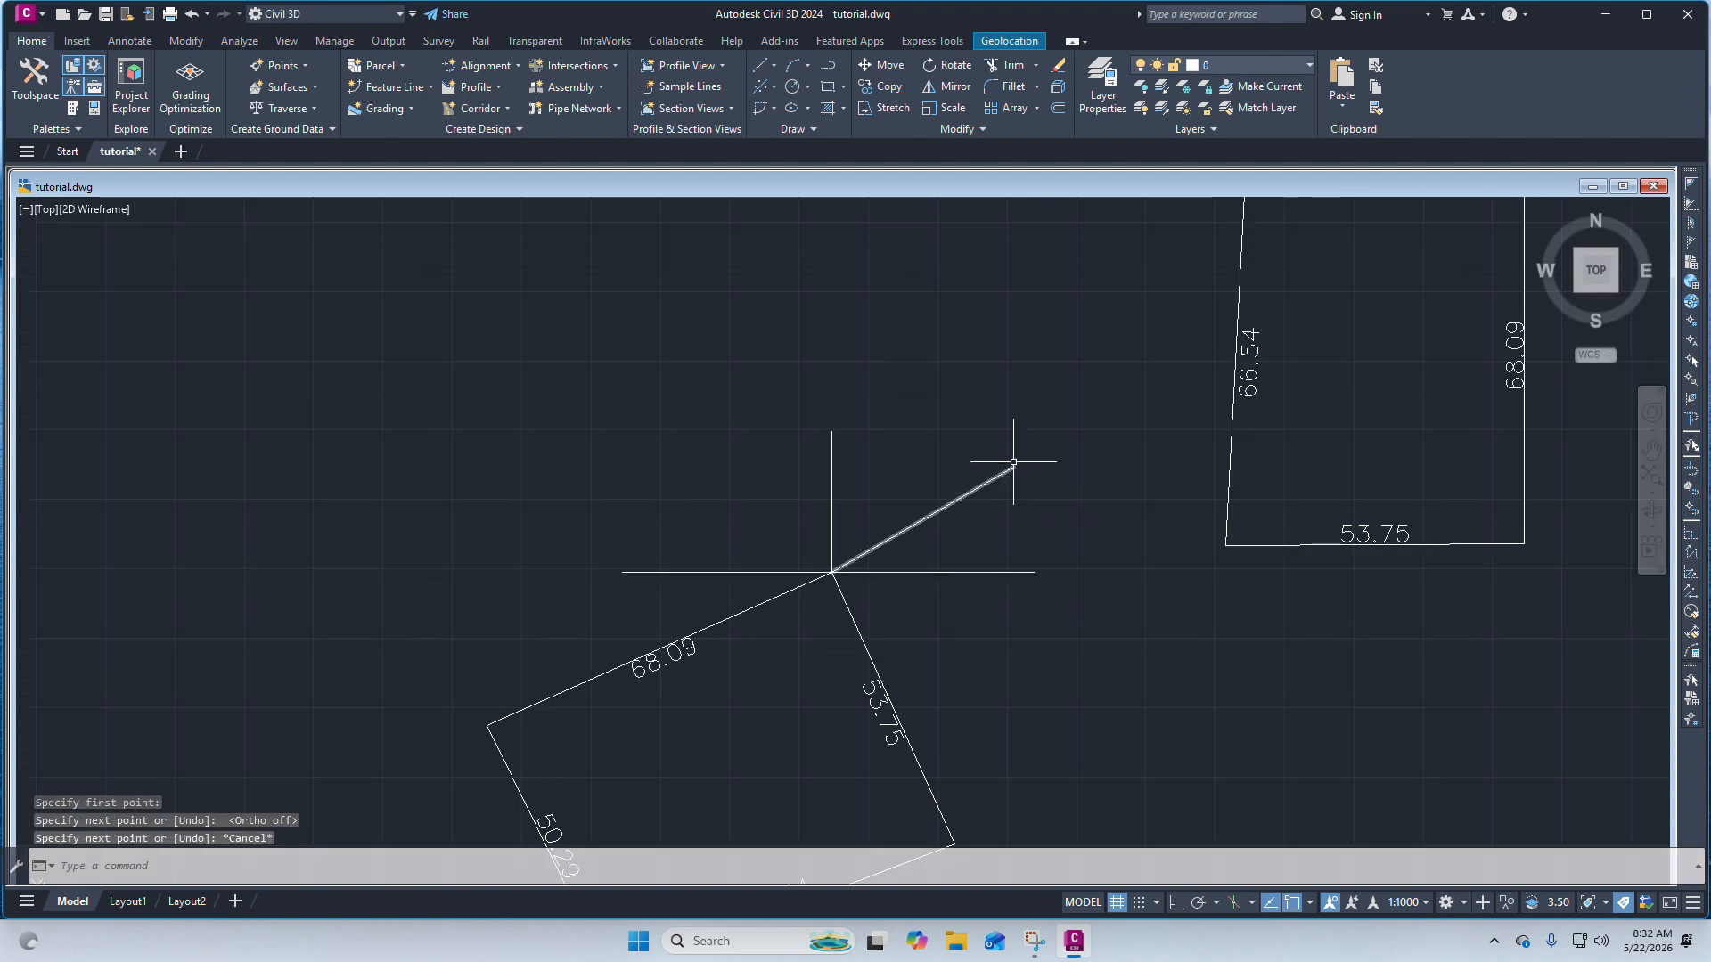
pyautogui.scroll(-2, 986, 485)
pyautogui.scroll(2, 989, 453)
pyautogui.click(998, 444)
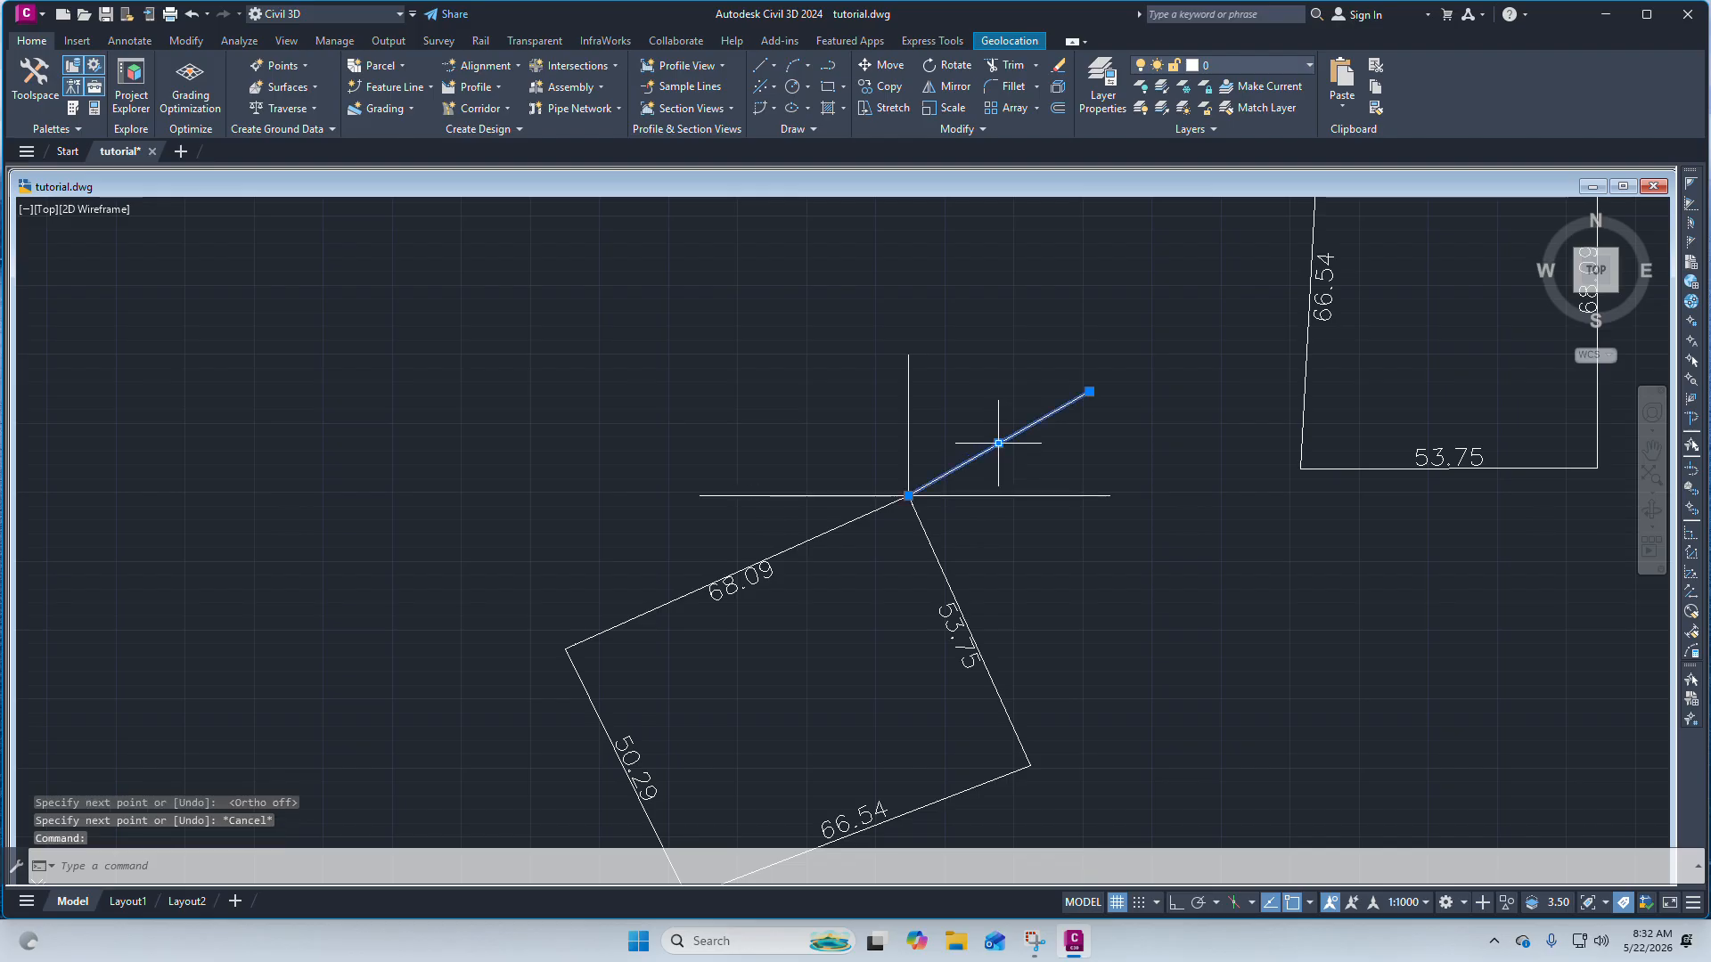
pyautogui.scroll(-3, 1016, 442)
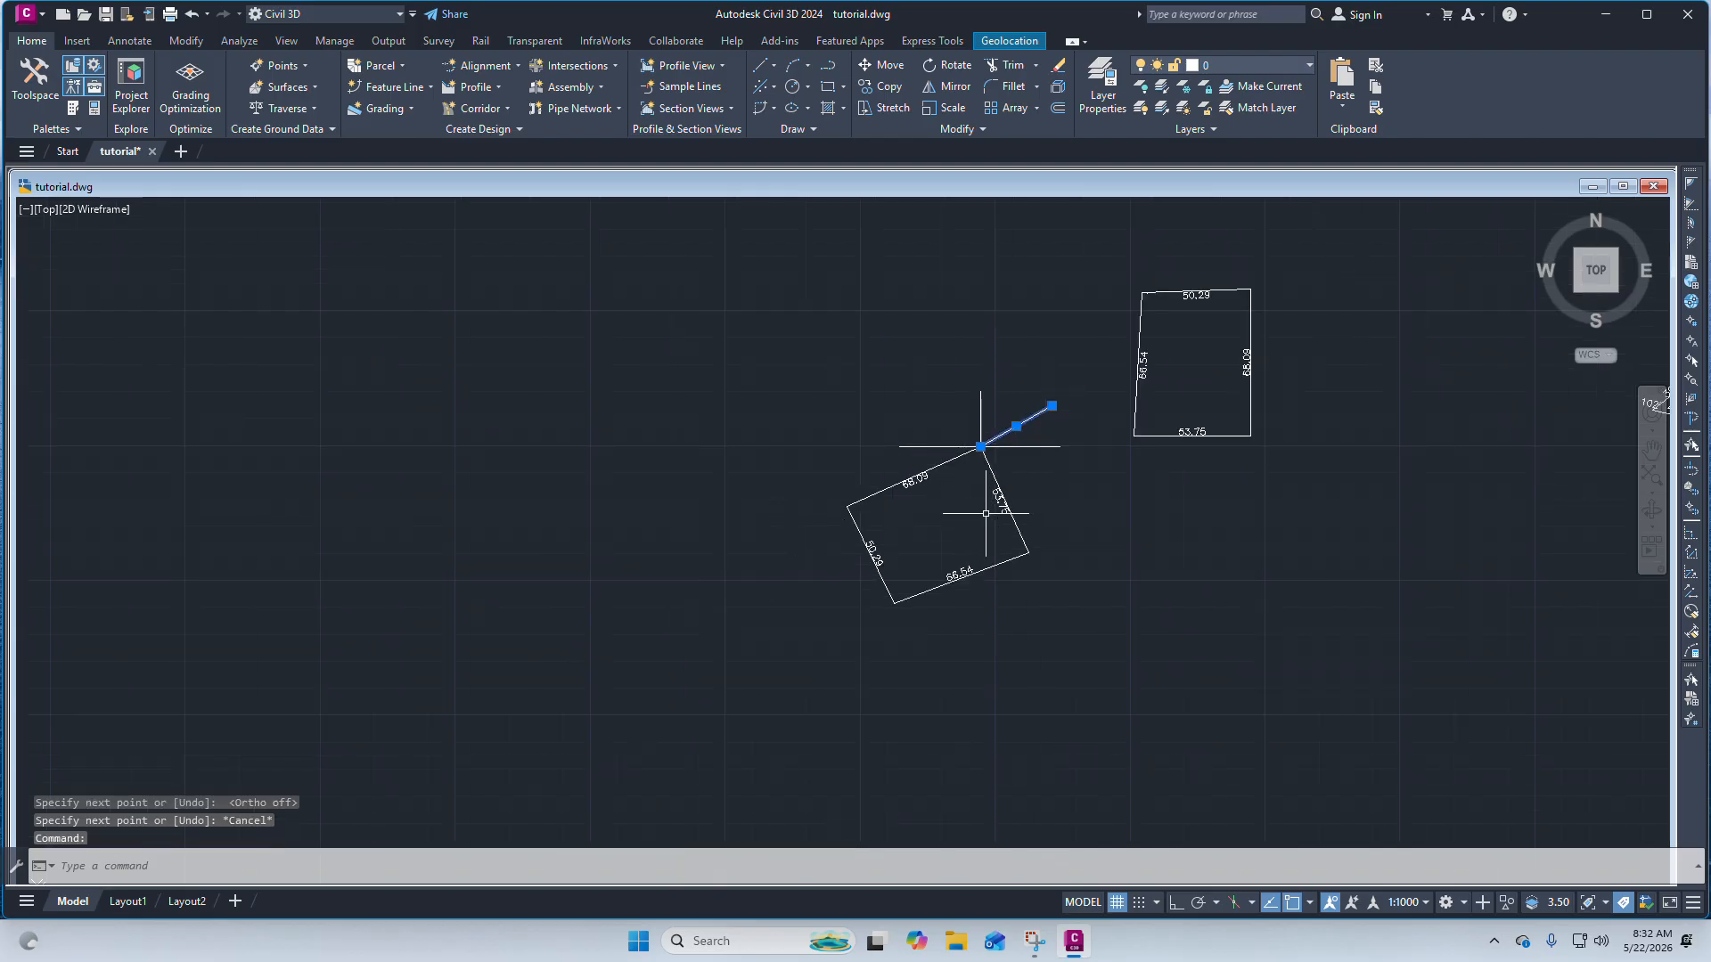
pyautogui.press('Escape')
pyautogui.press('Escape')
# Rotate the boundary and its dimensions 180° about its top corner.
pyautogui.click(1053, 599)
pyautogui.click(859, 481)
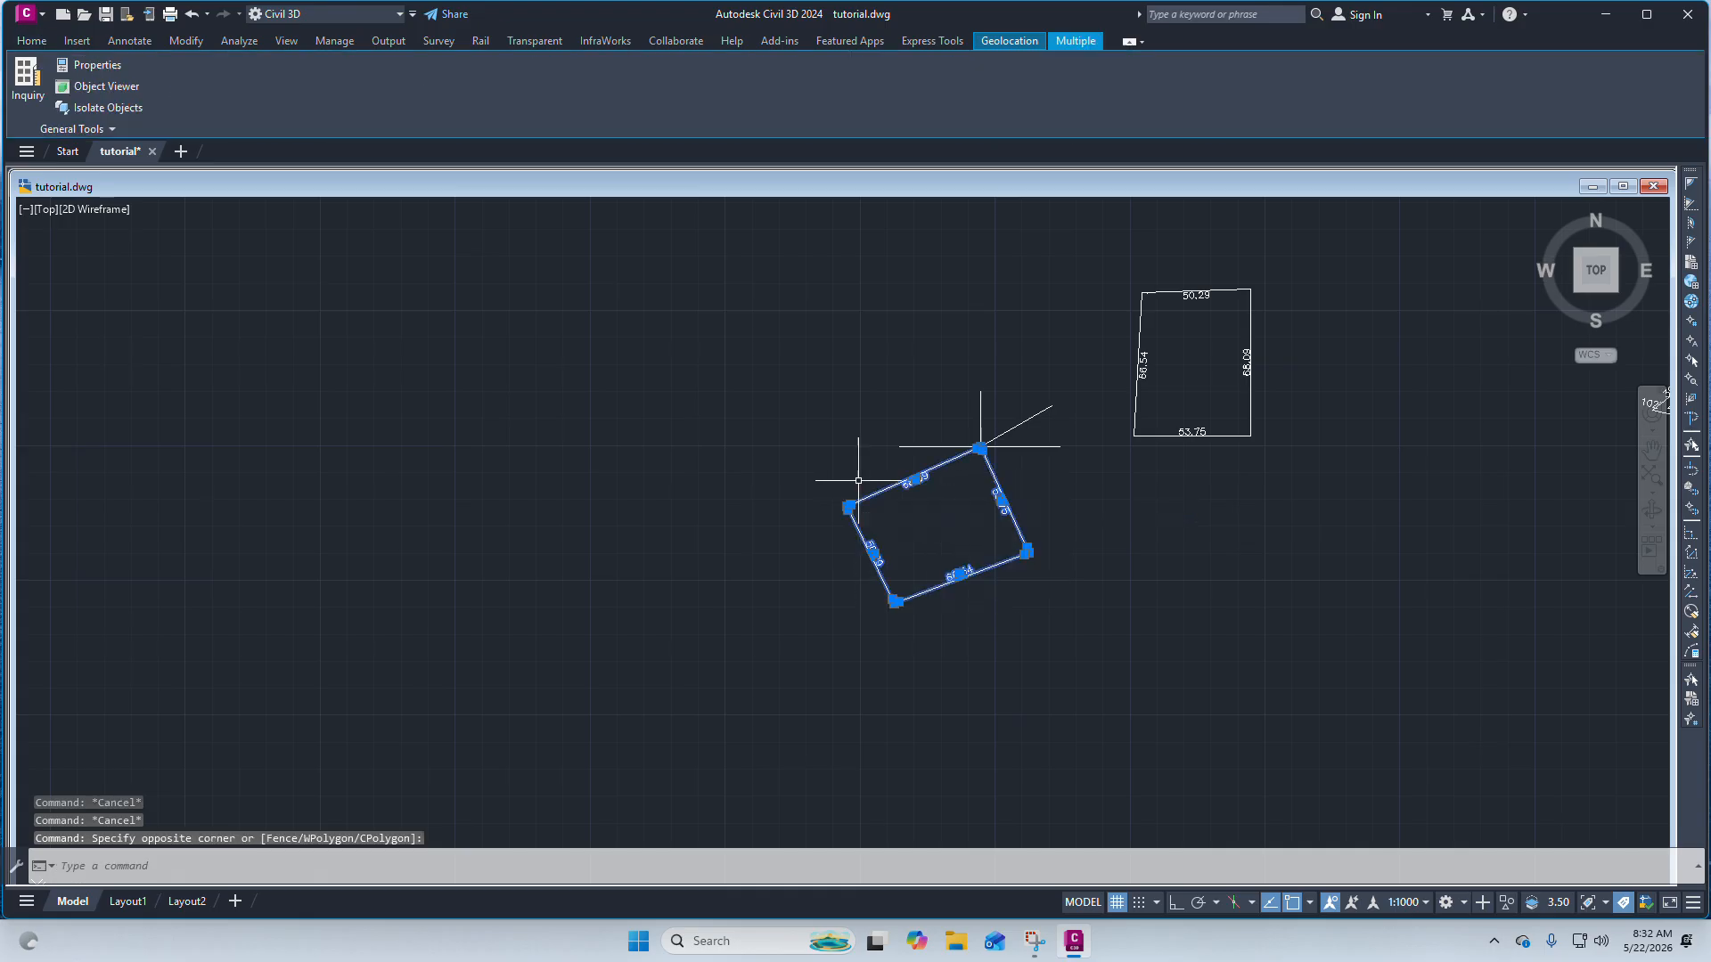
pyautogui.scroll(2, 912, 507)
pyautogui.scroll(-3, 901, 505)
pyautogui.scroll(5, 904, 486)
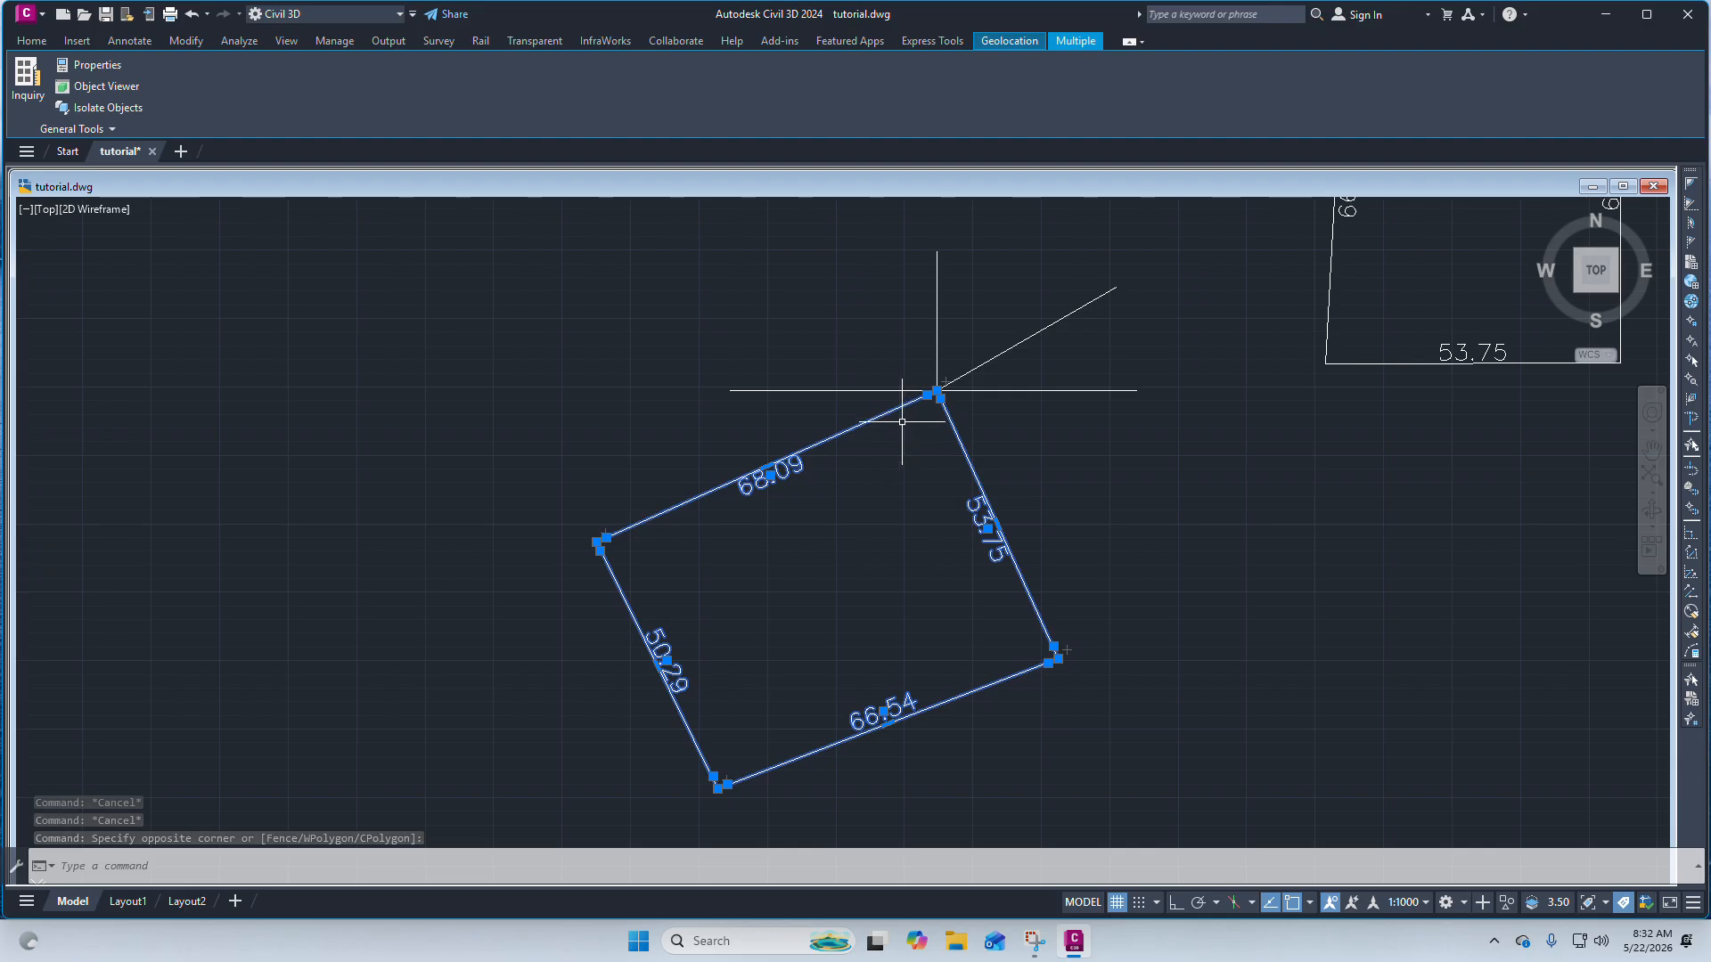
pyautogui.rightClick(880, 444)
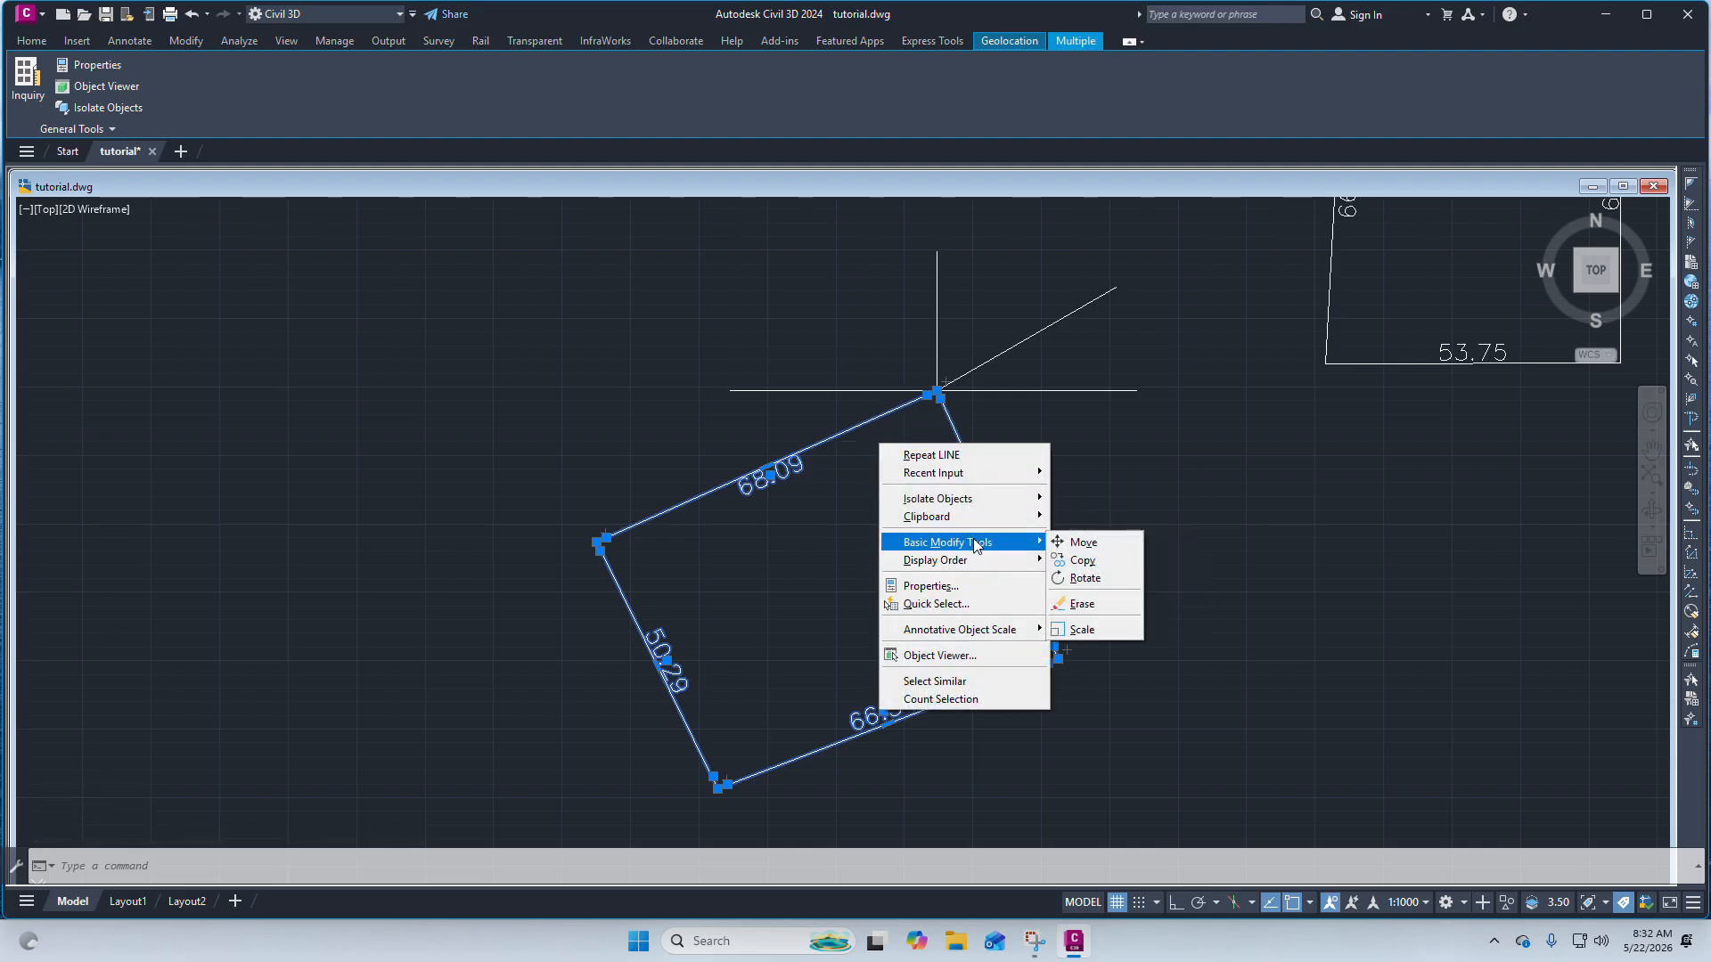
pyautogui.click(933, 294)
pyautogui.write('r')
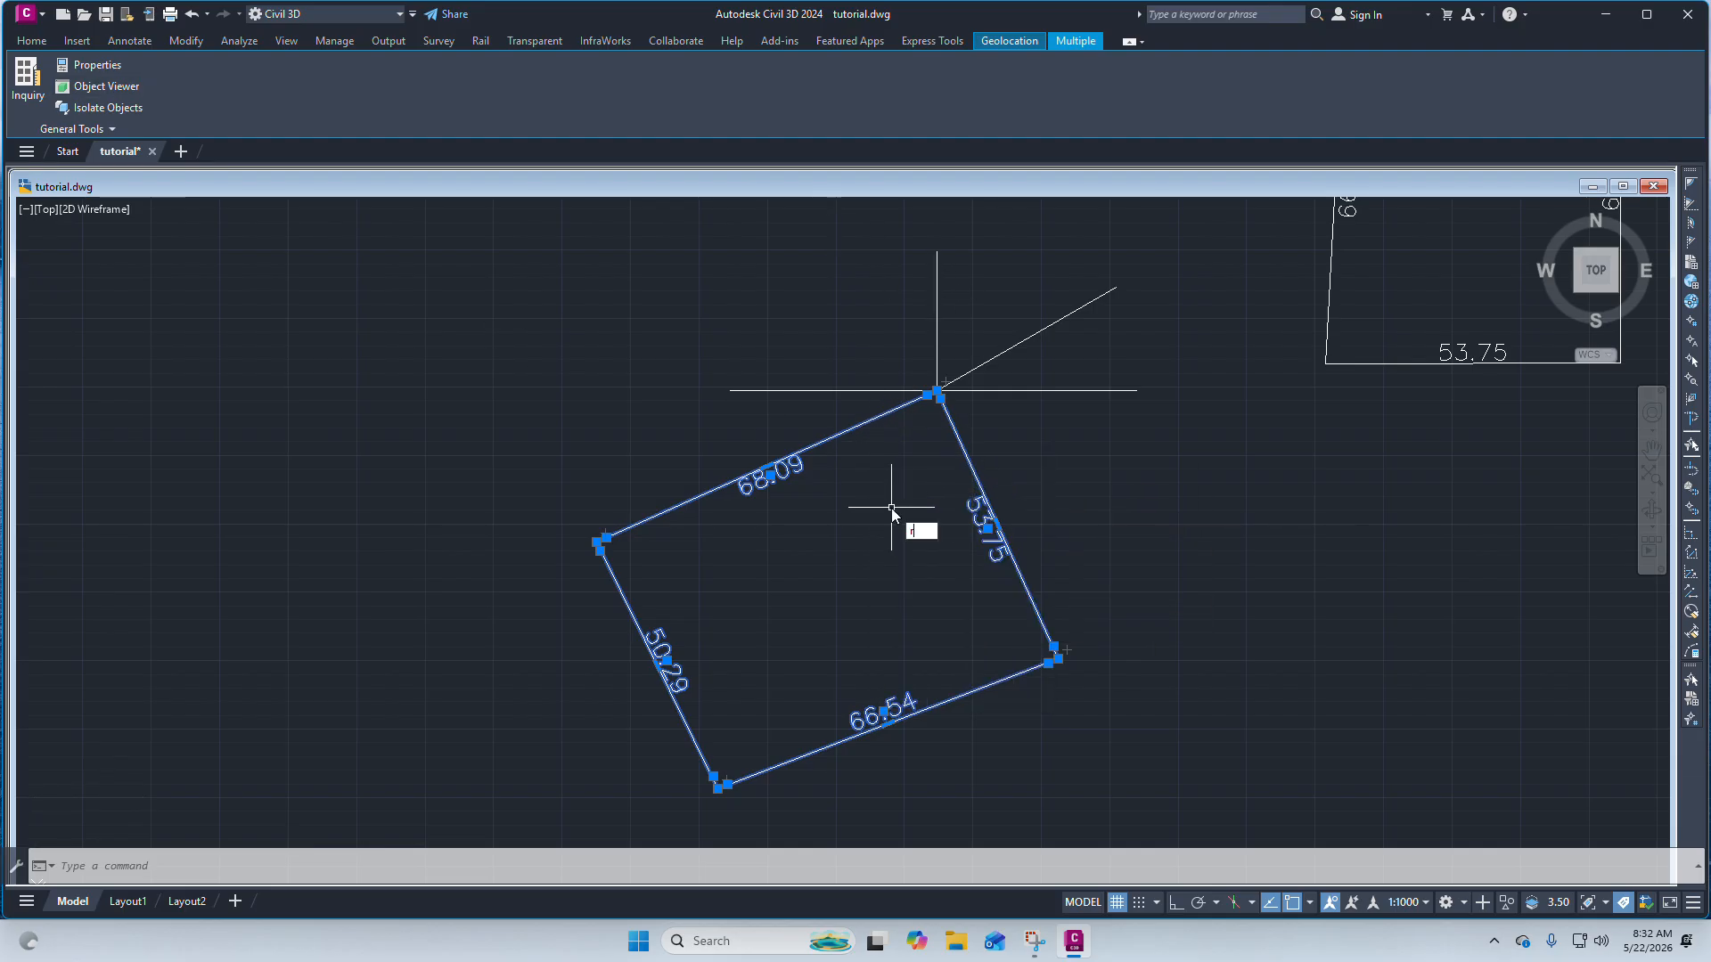
pyautogui.write('ota')
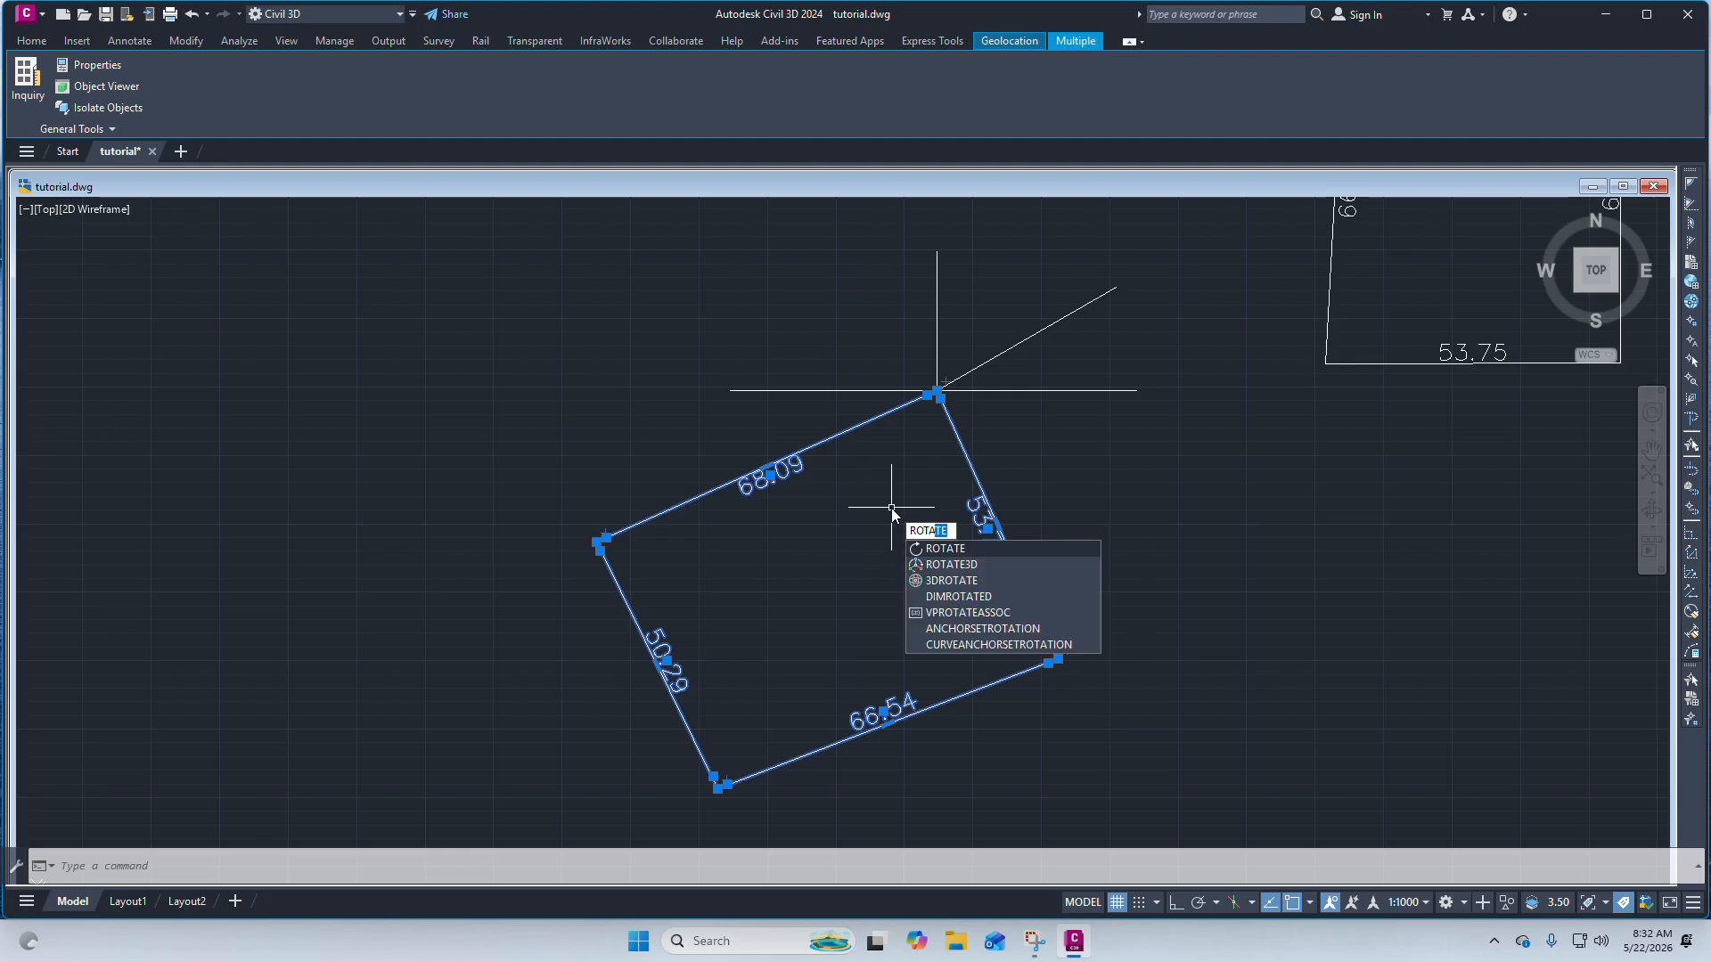
pyautogui.click(956, 553)
pyautogui.scroll(2, 935, 401)
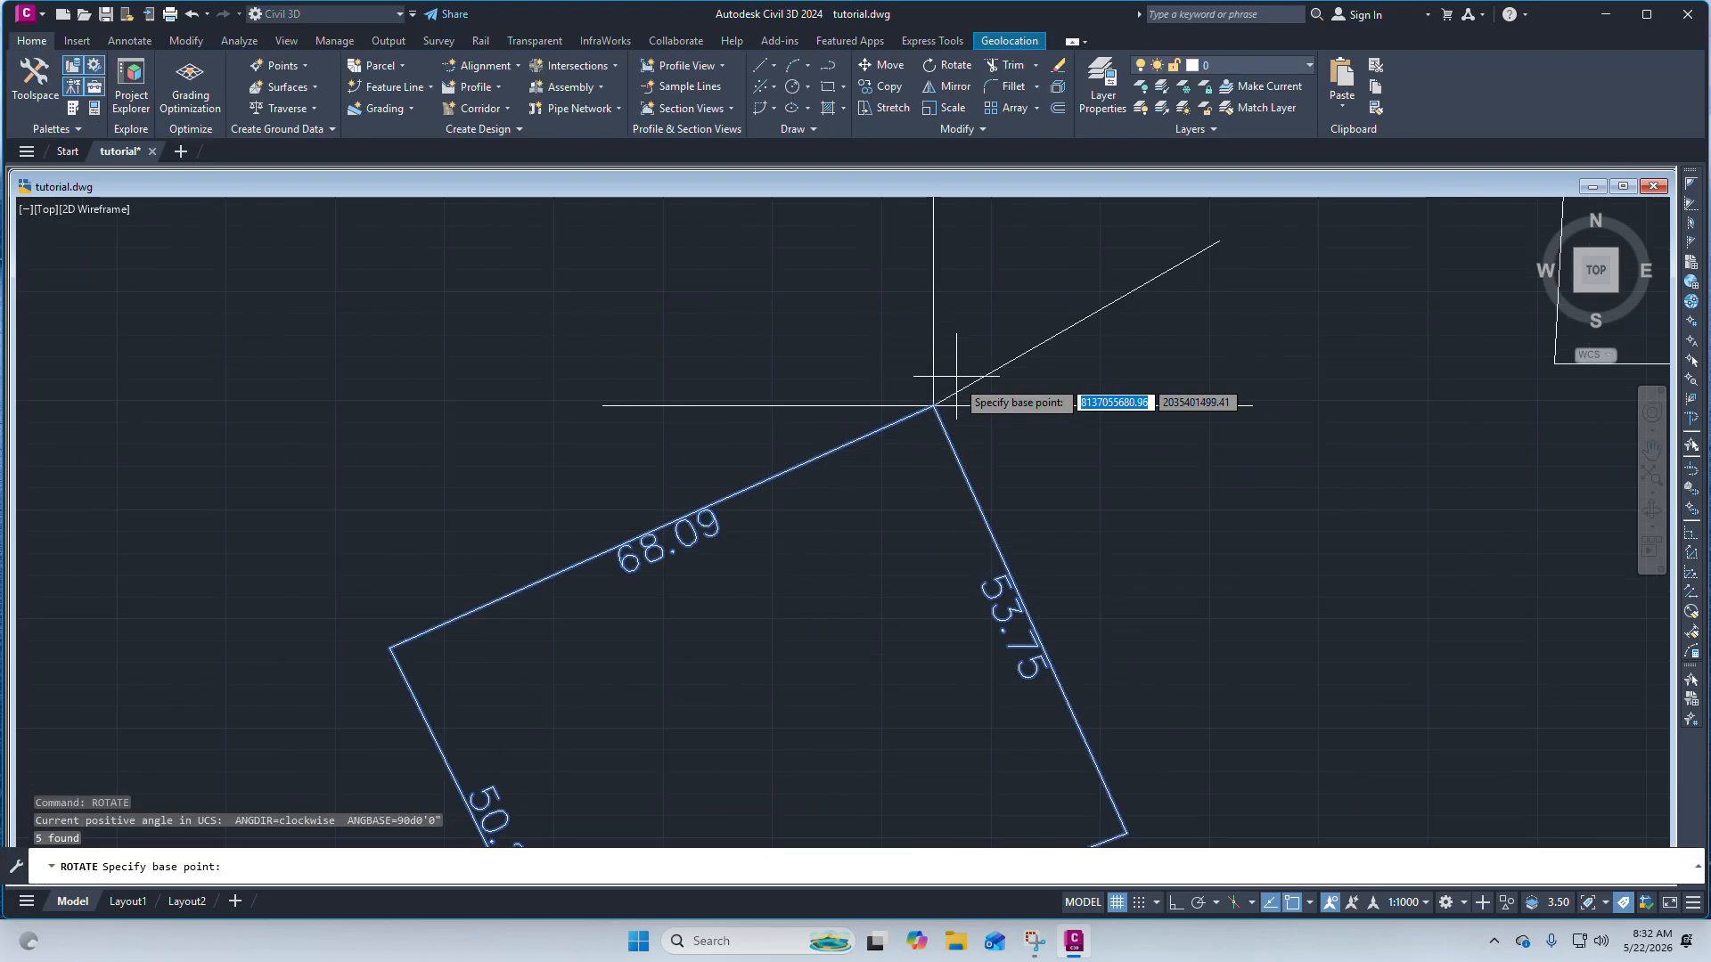
pyautogui.click(933, 406)
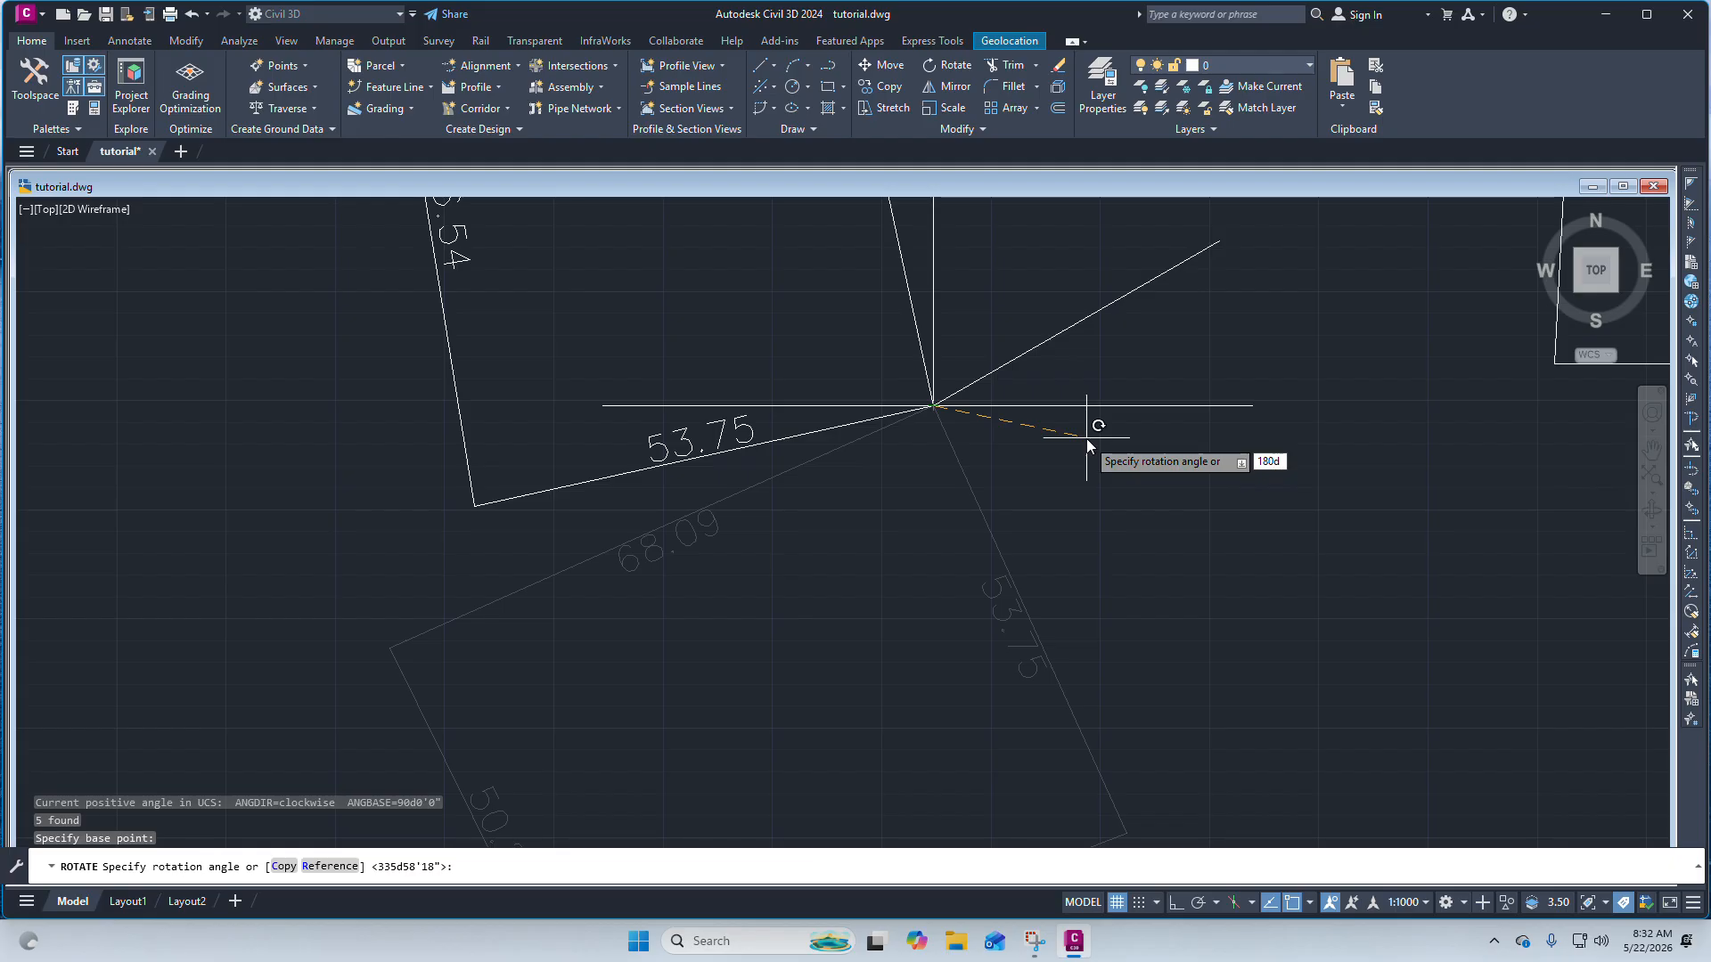
pyautogui.press('Return')
# Erase the inclined line from the boundary's corner.
pyautogui.scroll(-4, 925, 443)
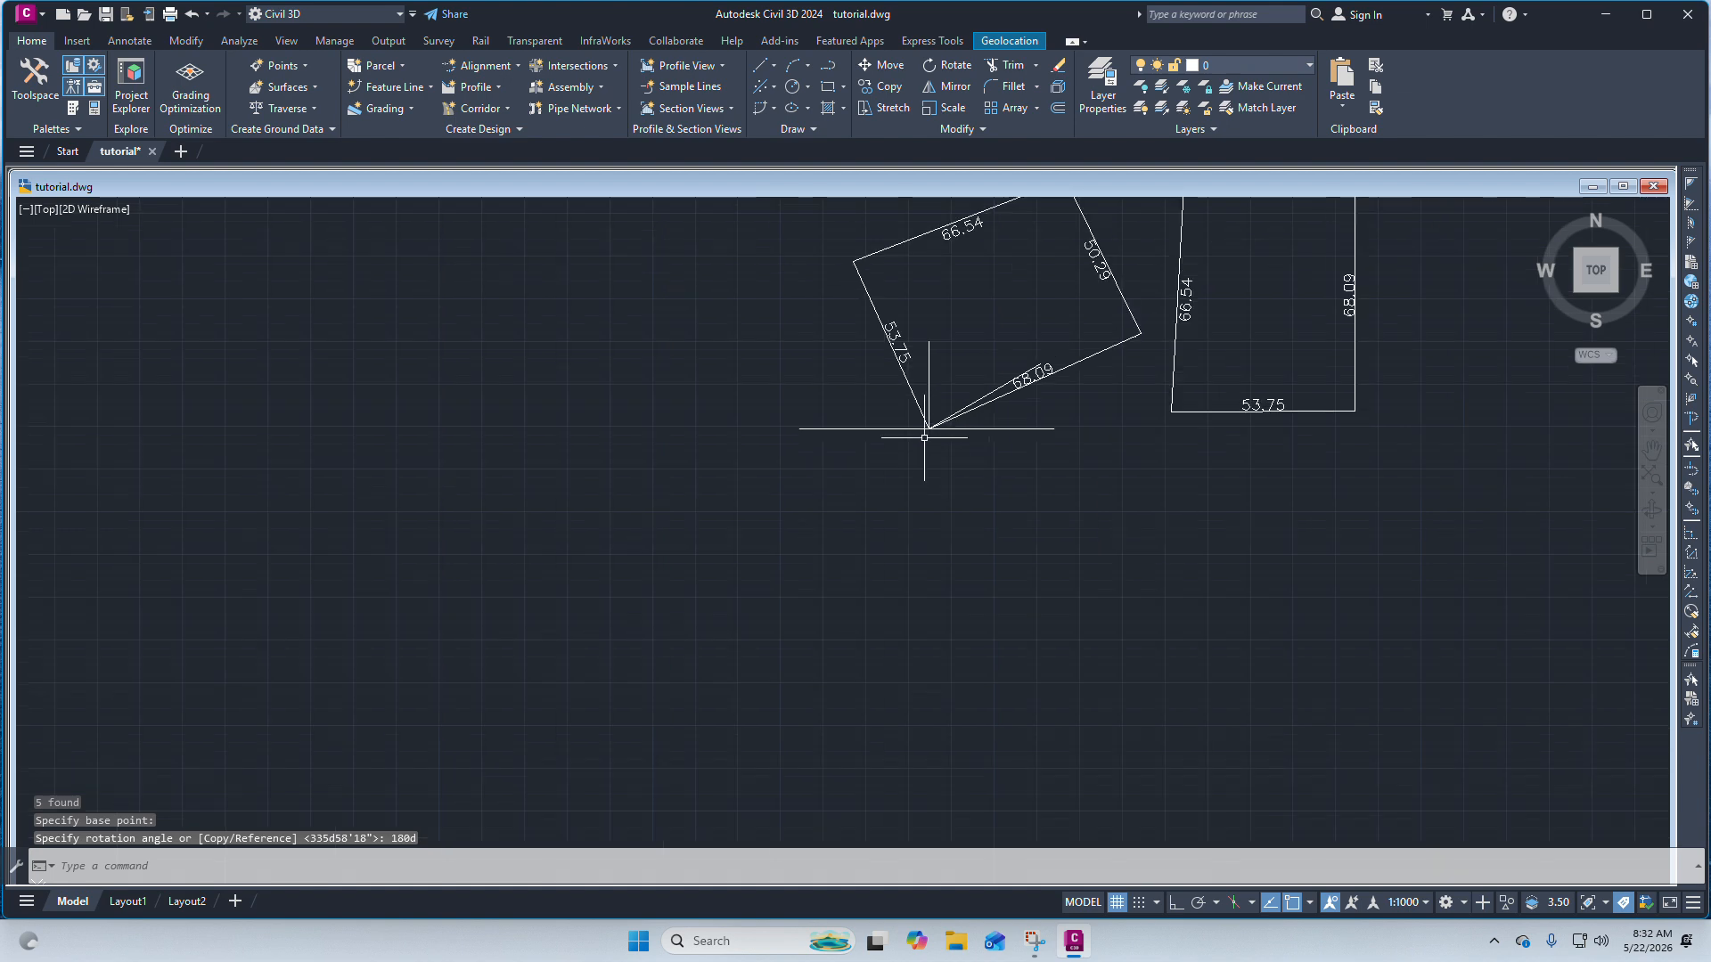
pyautogui.scroll(2, 945, 375)
pyautogui.scroll(-4, 882, 374)
pyautogui.scroll(4, 855, 410)
pyautogui.scroll(-1, 963, 450)
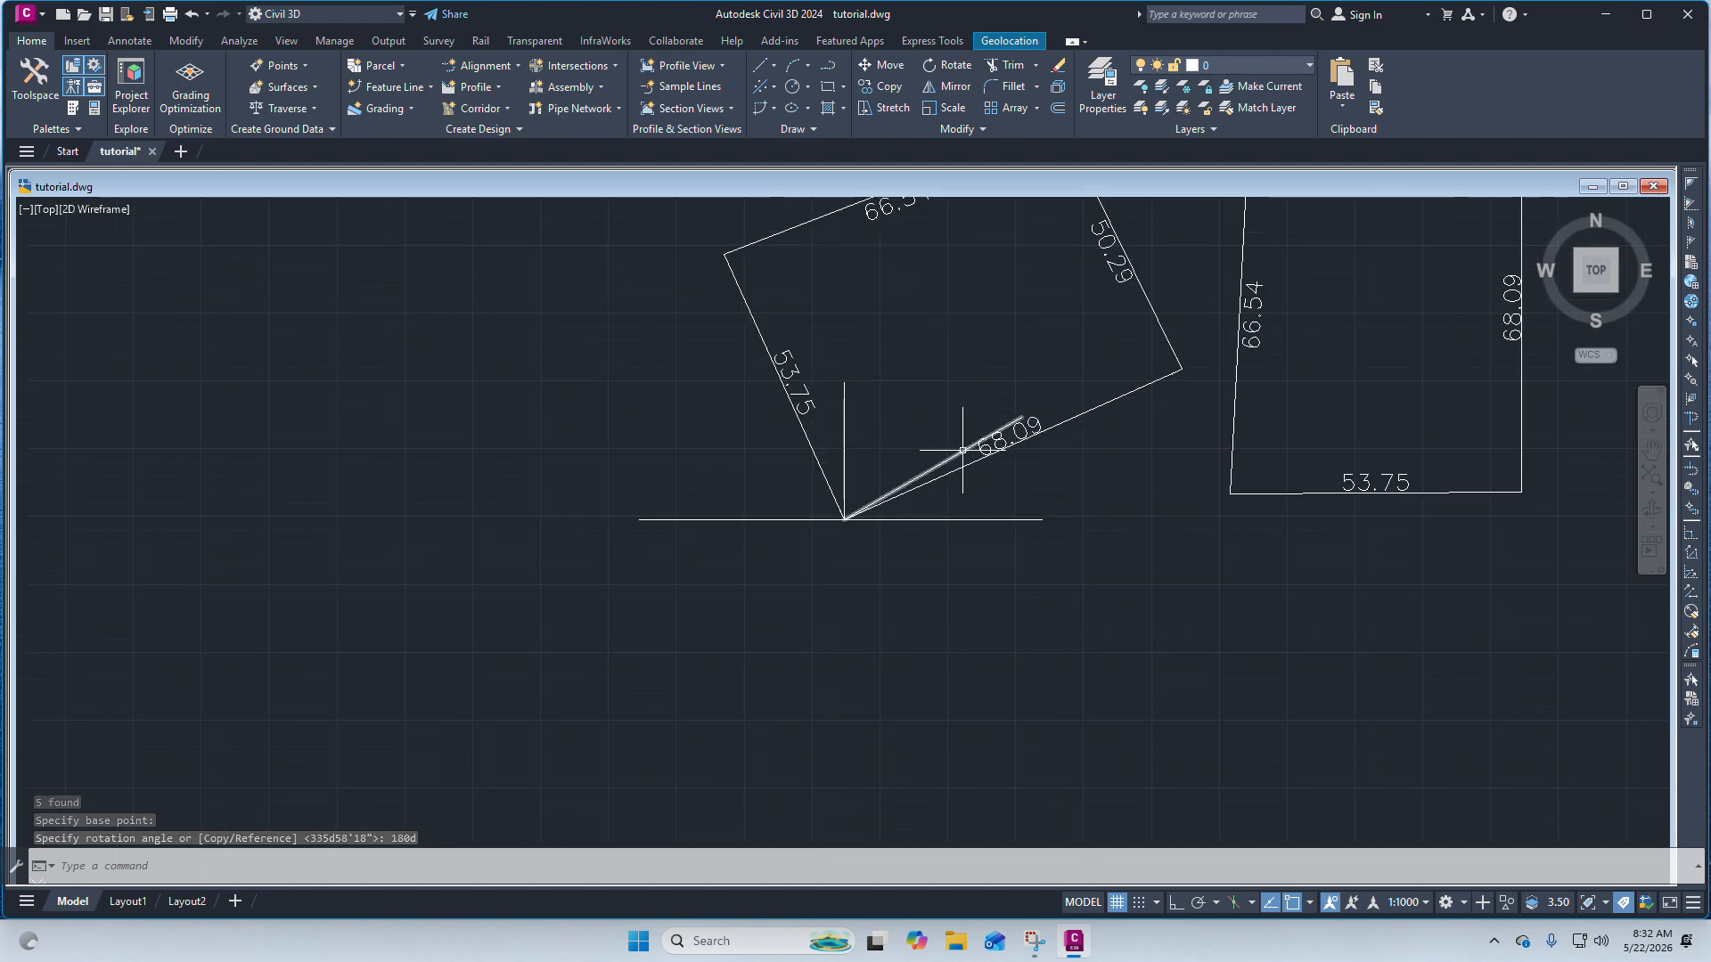
pyautogui.click(963, 450)
pyautogui.scroll(-2, 886, 420)
pyautogui.scroll(3, 904, 432)
pyautogui.press('Delete')
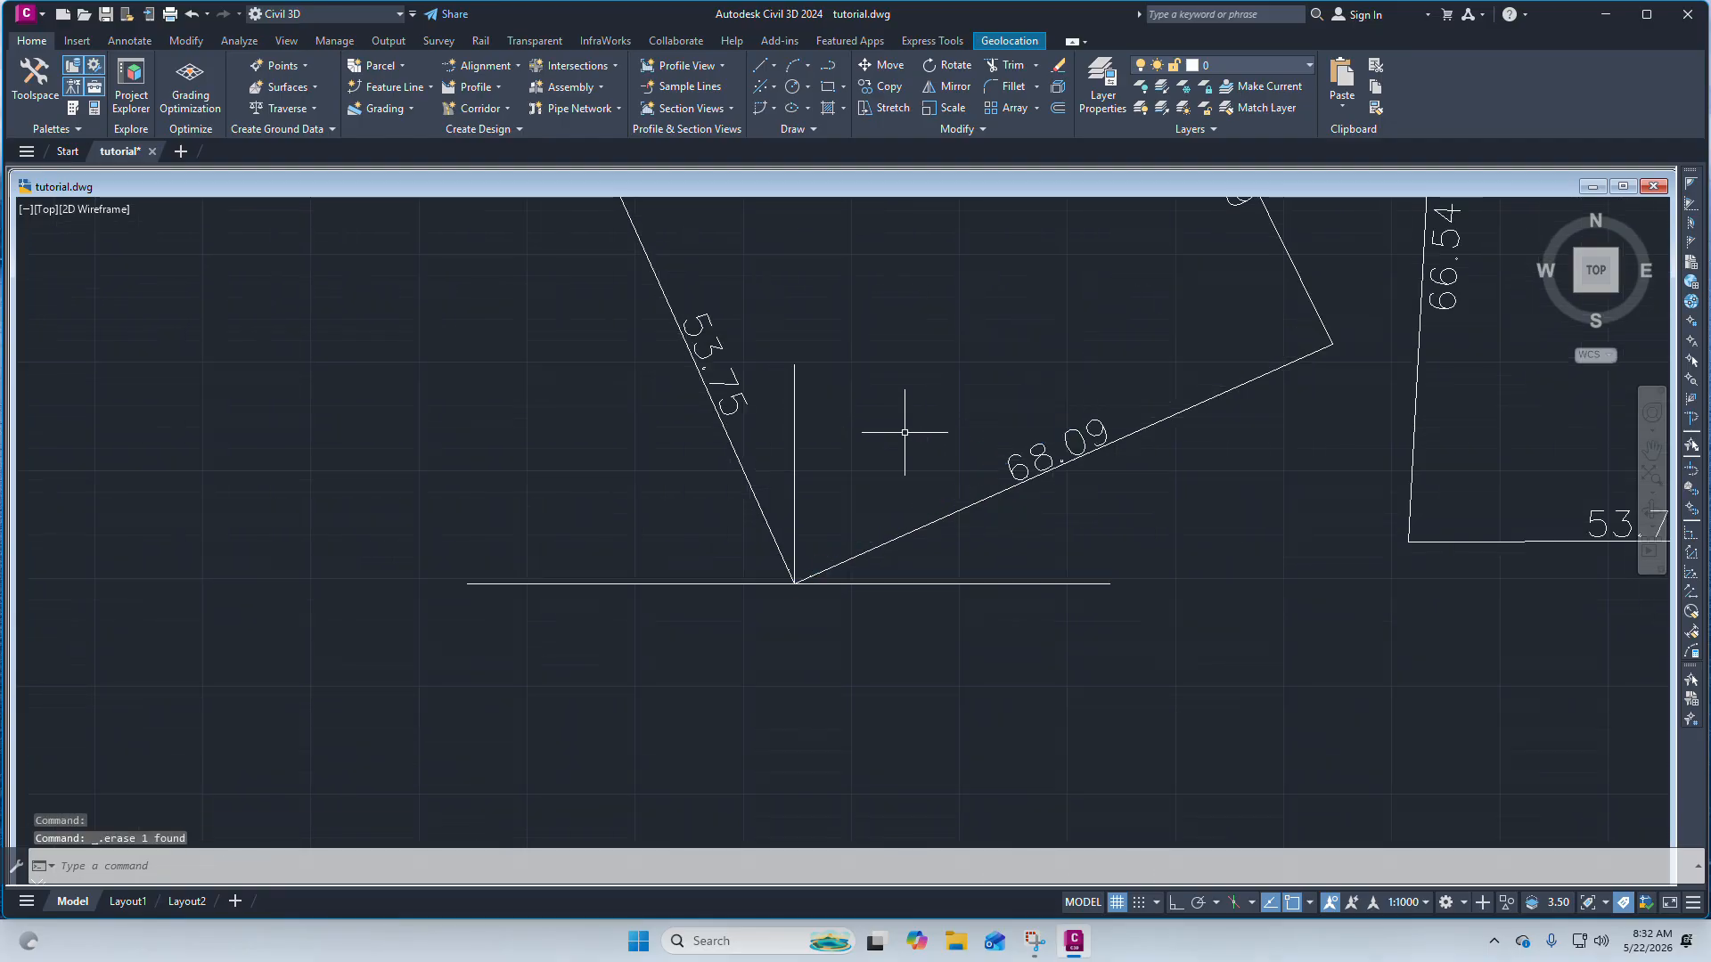
pyautogui.scroll(-6, 900, 429)
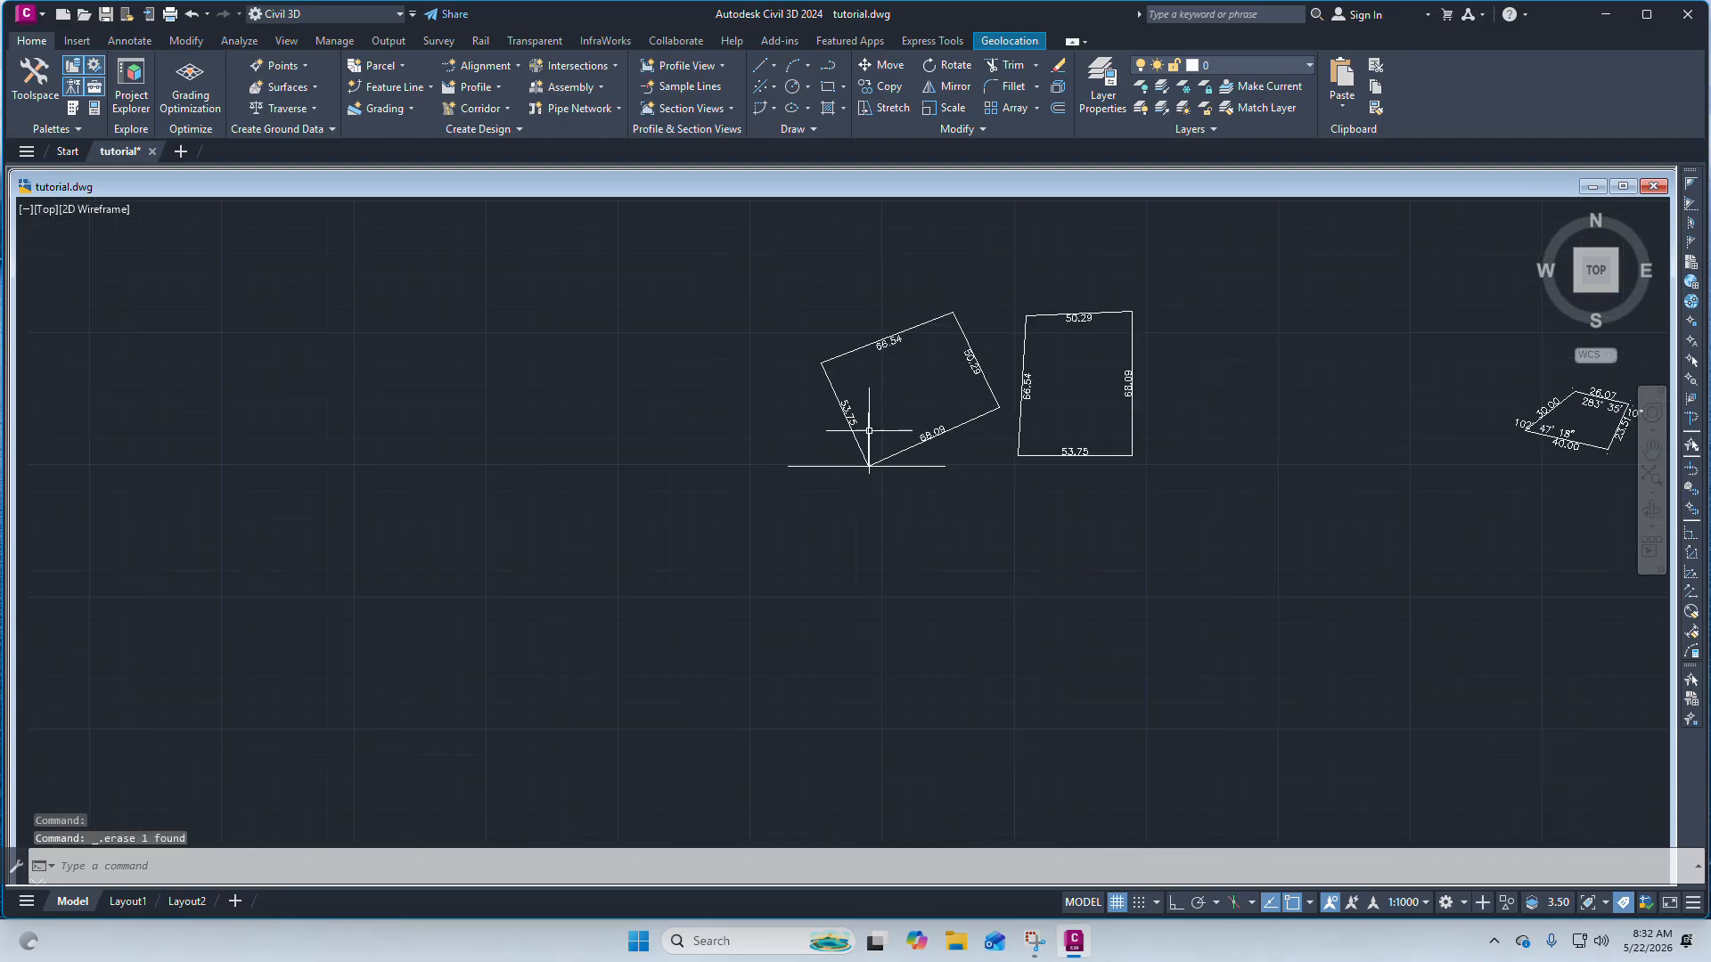
pyautogui.scroll(2, 873, 445)
pyautogui.scroll(-4, 878, 495)
pyautogui.scroll(4, 863, 490)
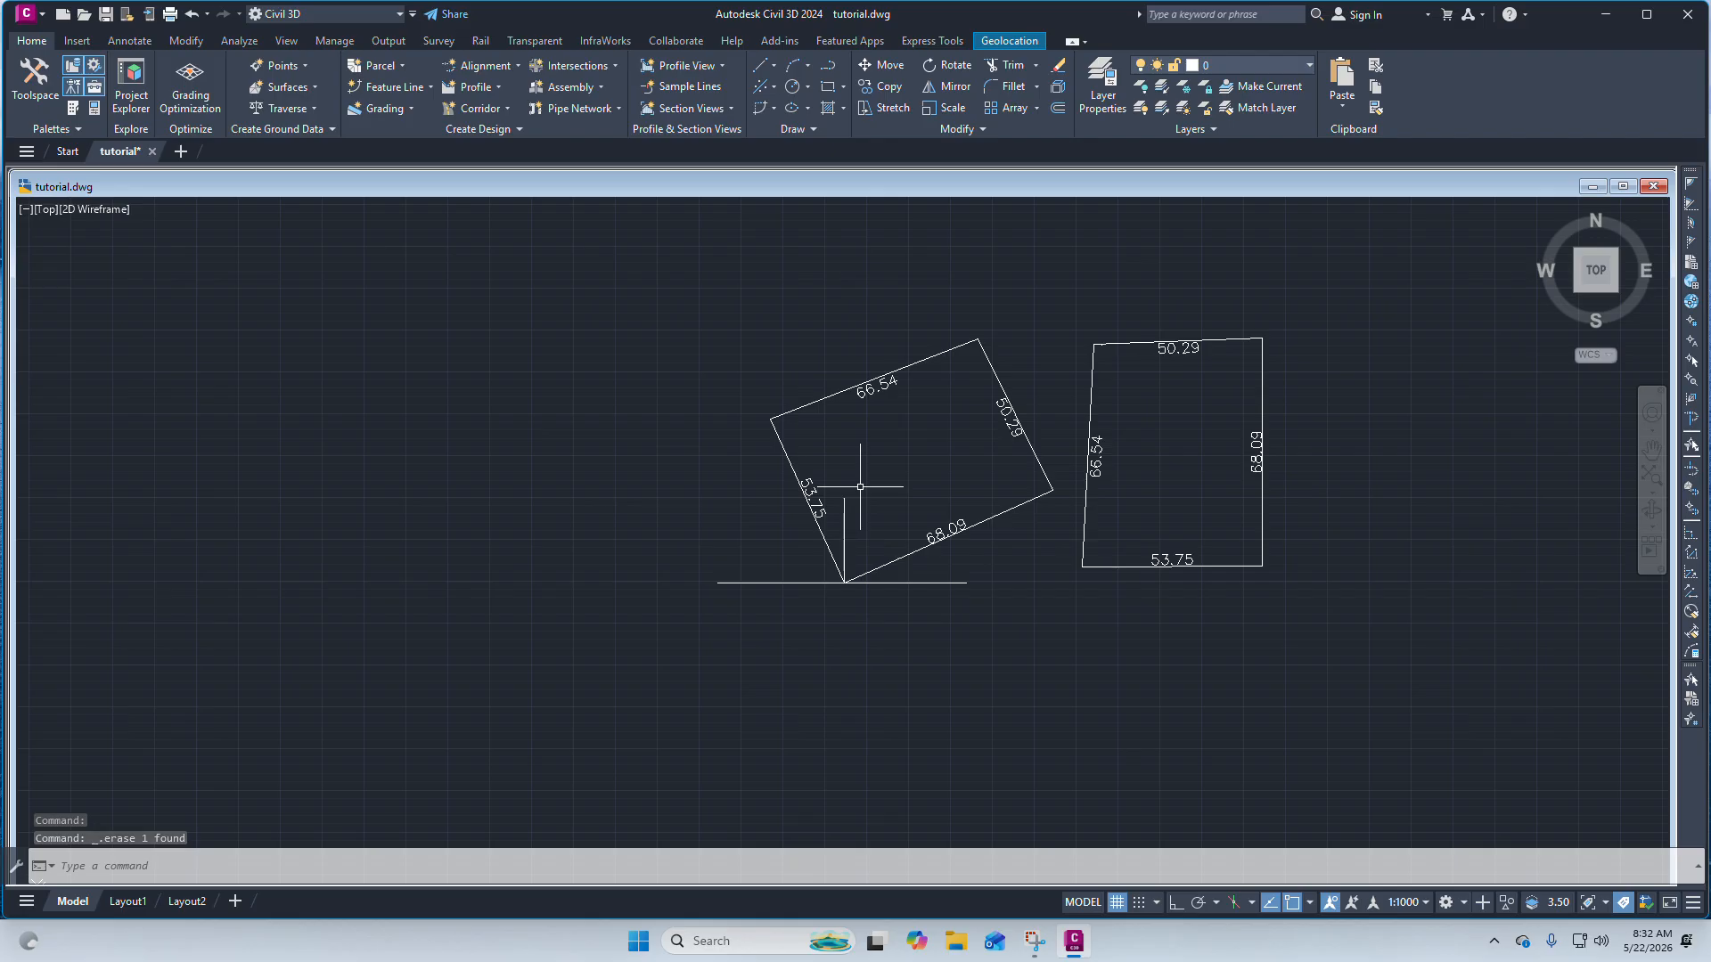
pyautogui.scroll(-2, 900, 492)
pyautogui.click(967, 572)
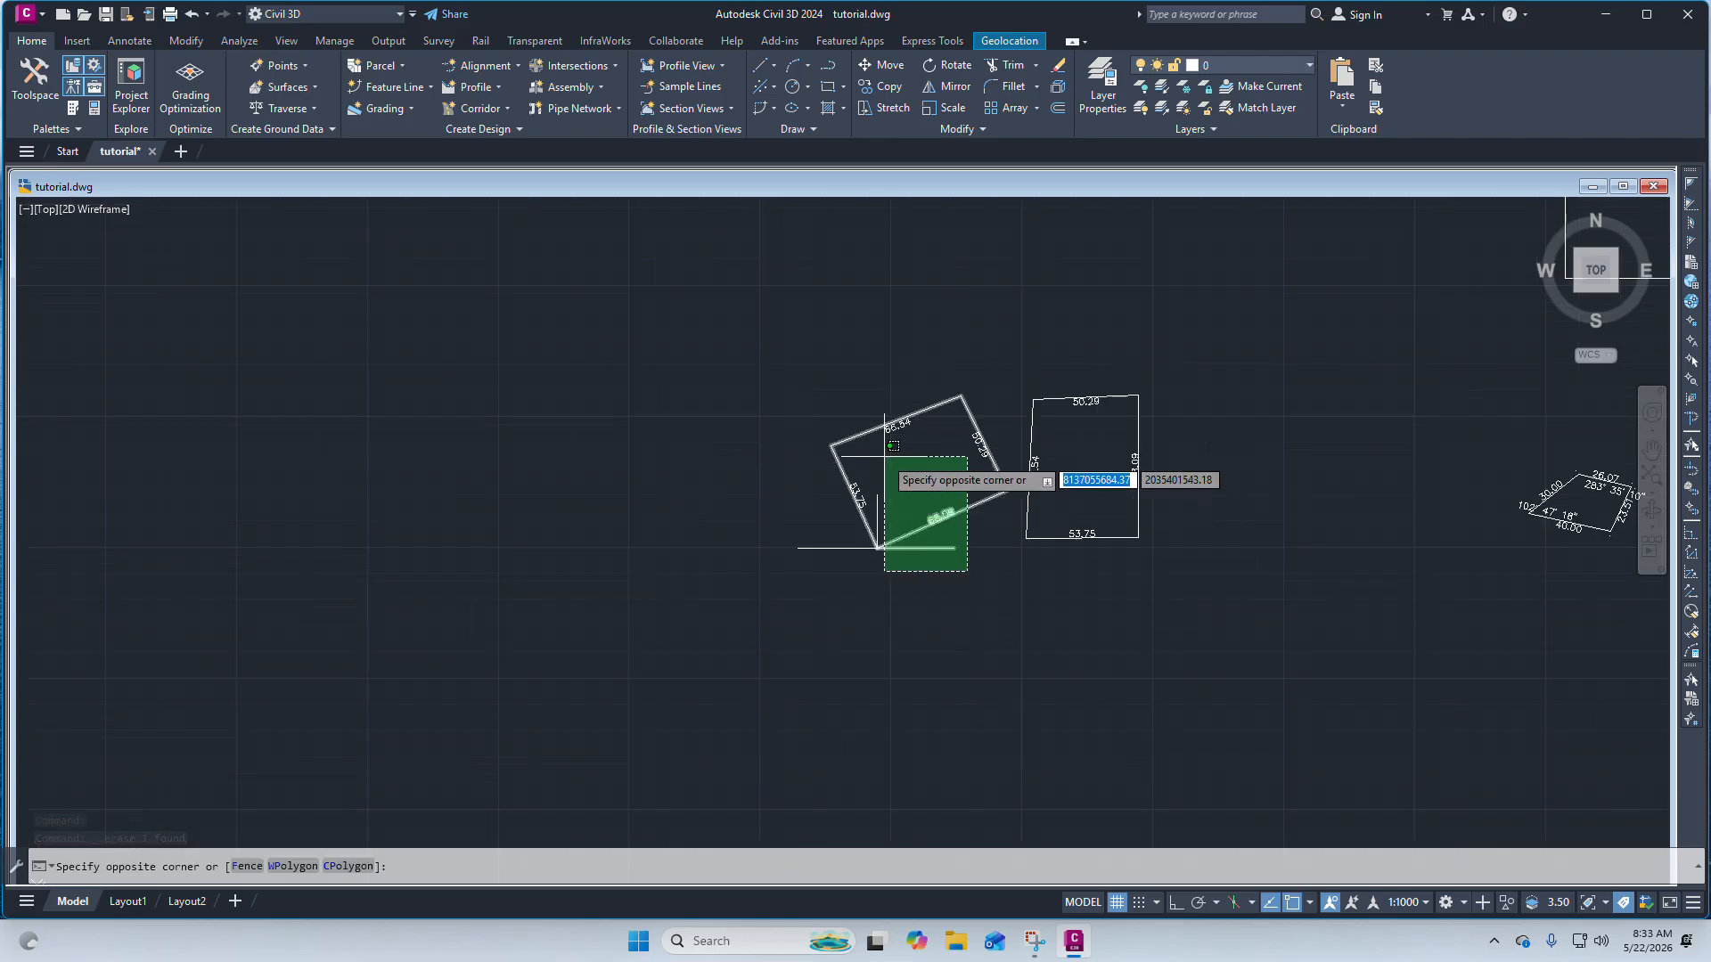
pyautogui.press('Escape')
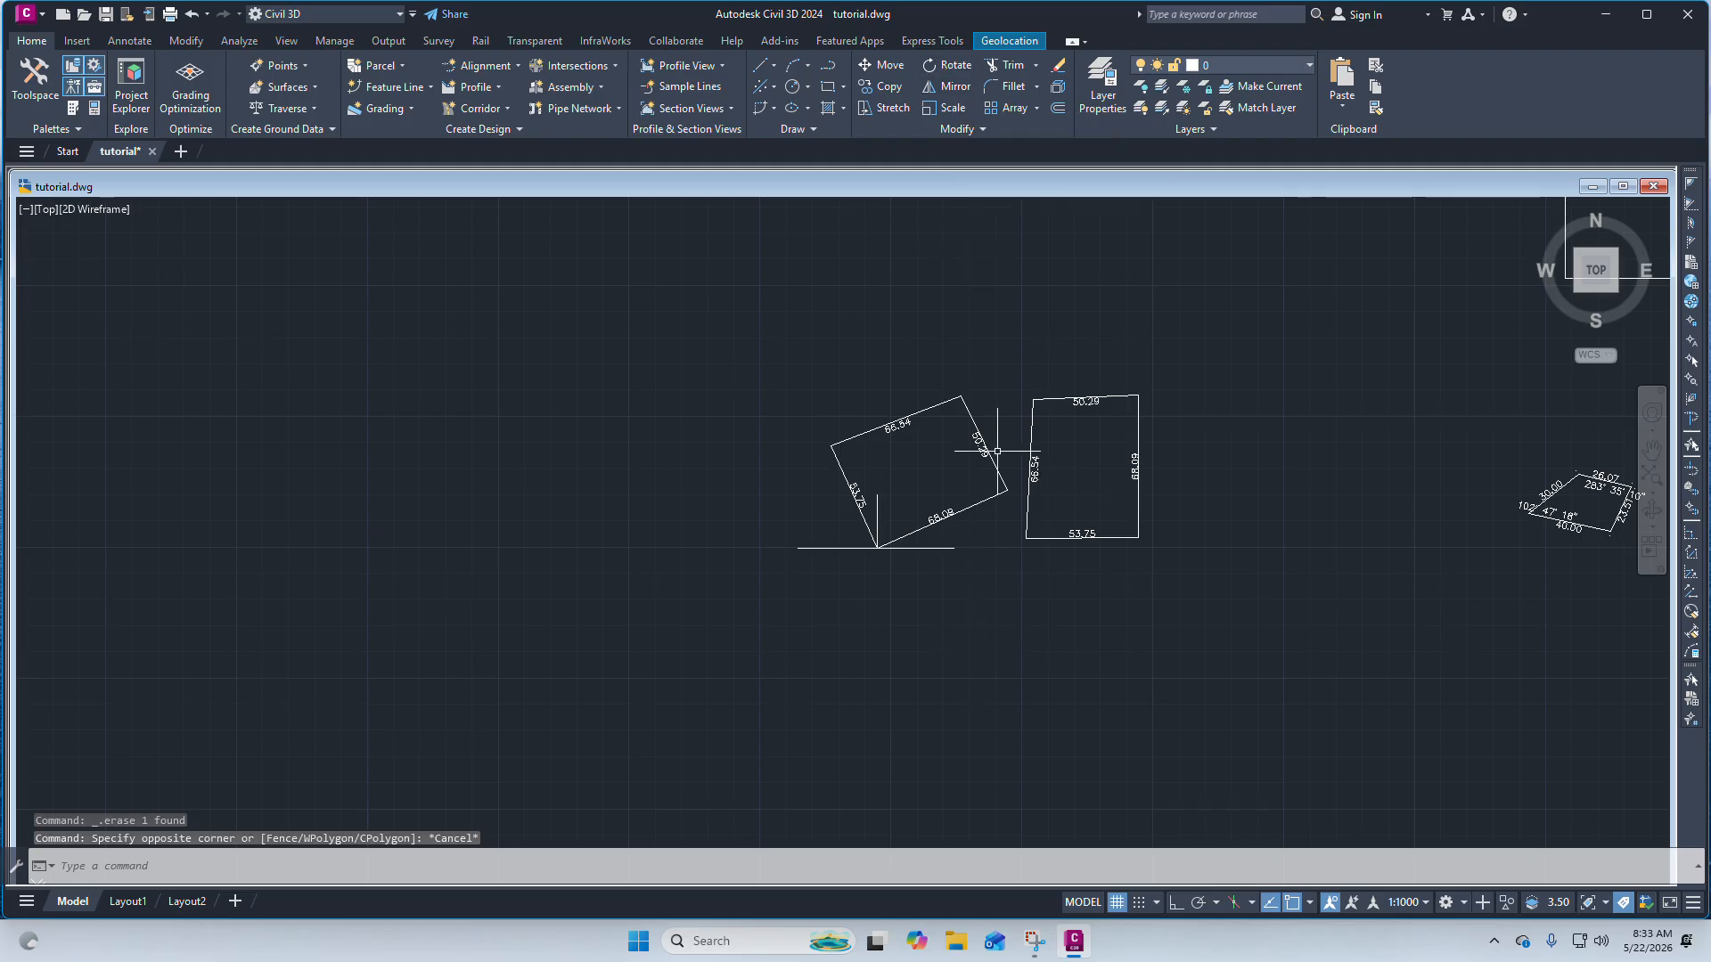
# Draw a new closed four-sided figure from separate lines in an empty area of the drawing.
pyautogui.scroll(2, 885, 457)
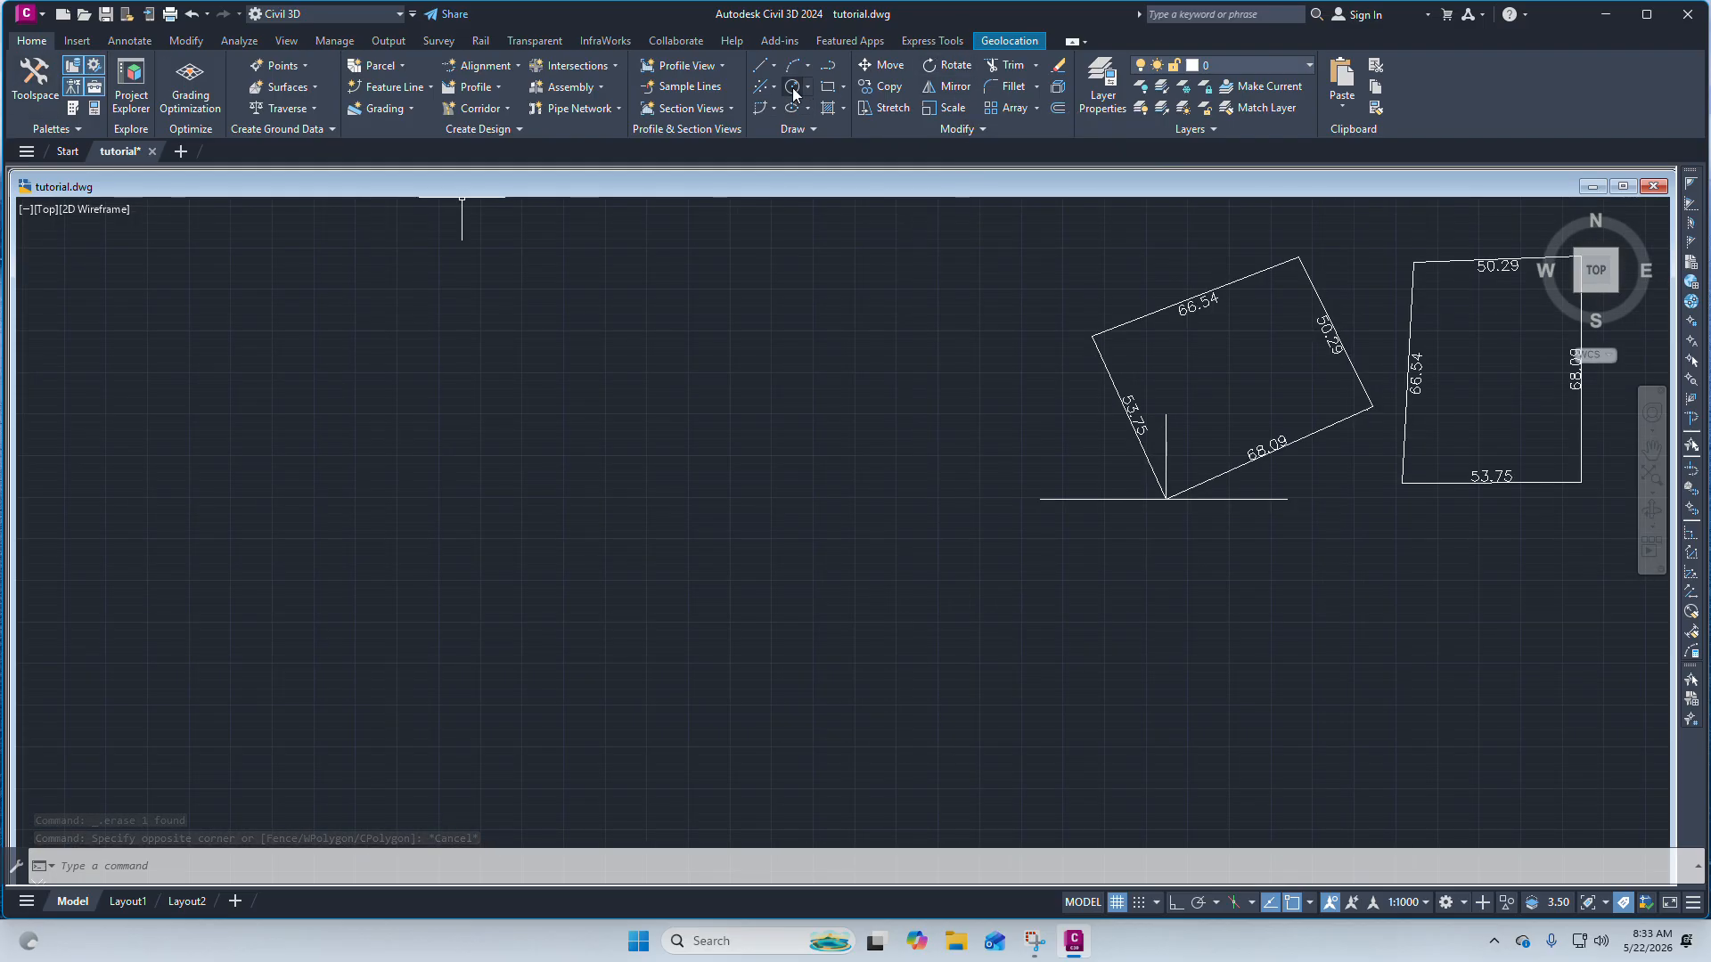
pyautogui.scroll(2, 1156, 402)
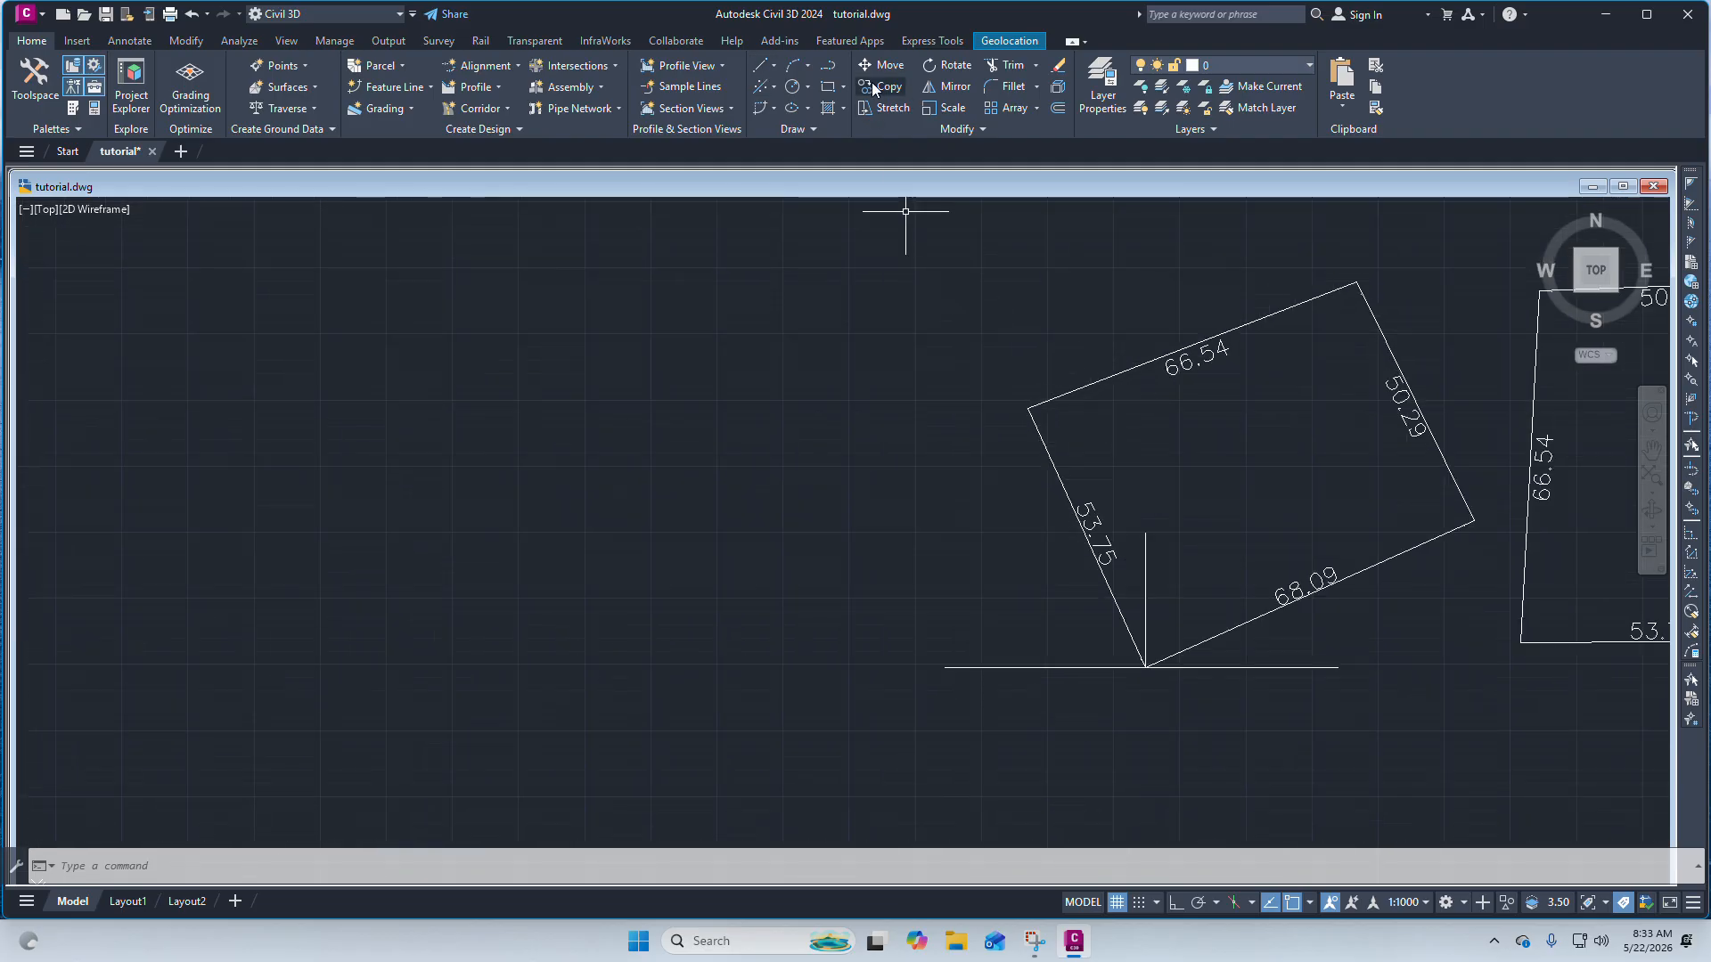
pyautogui.scroll(-4, 925, 386)
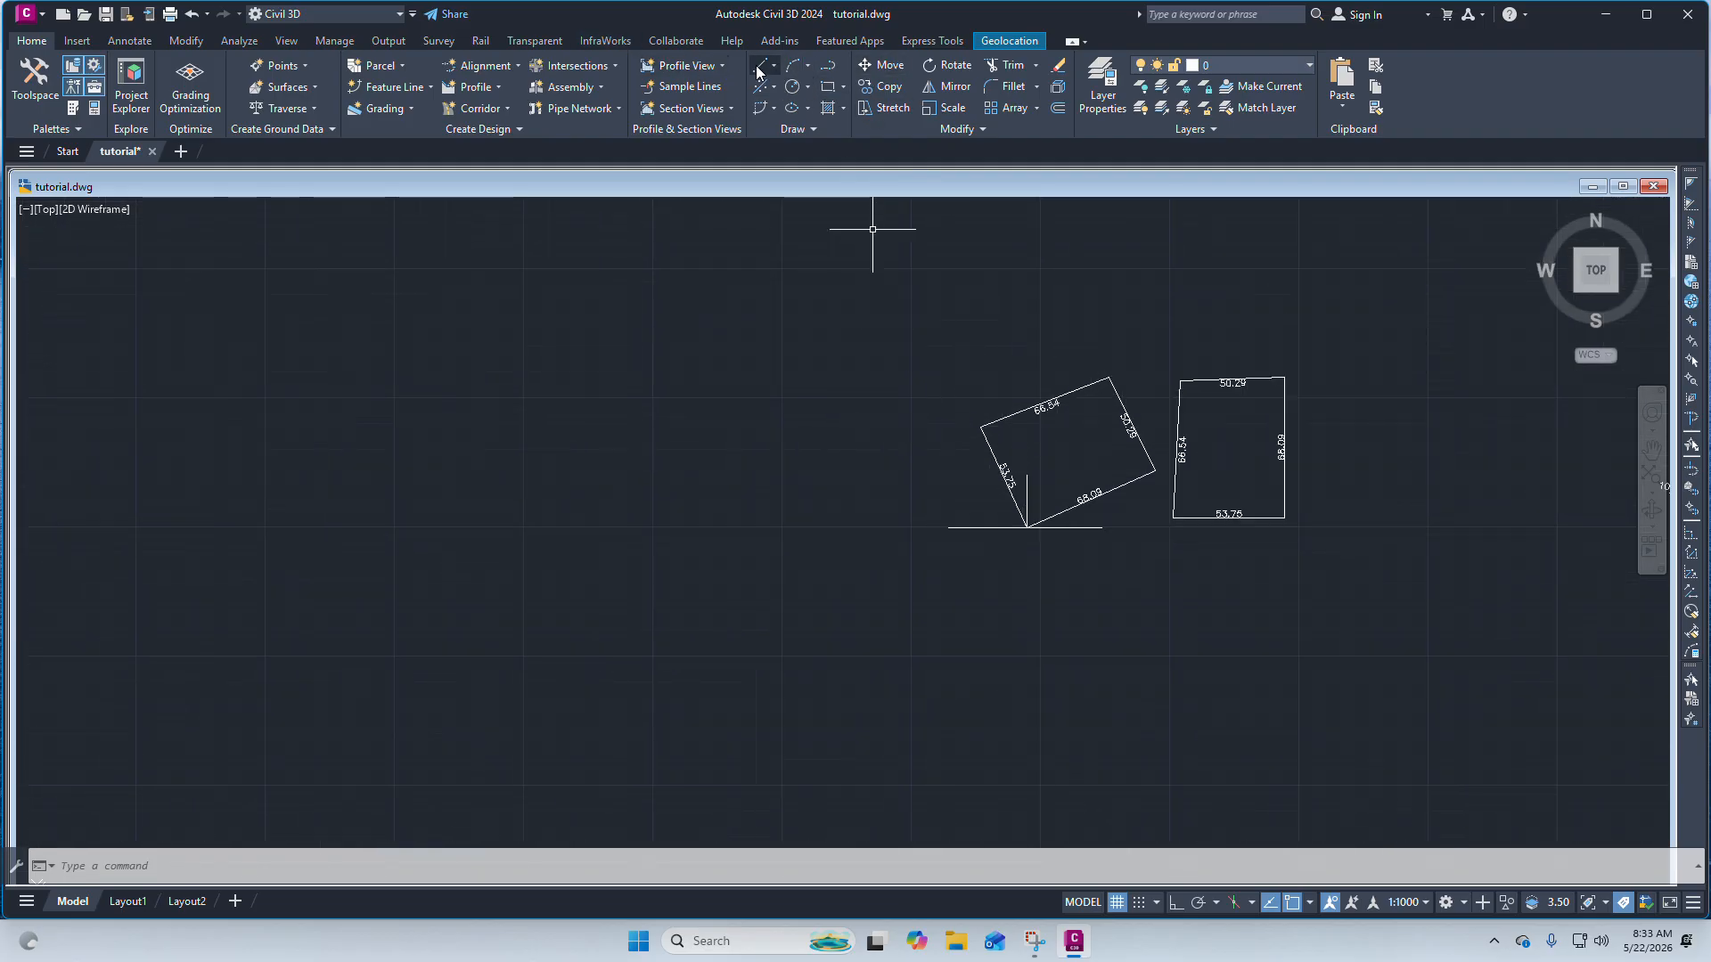
pyautogui.click(773, 66)
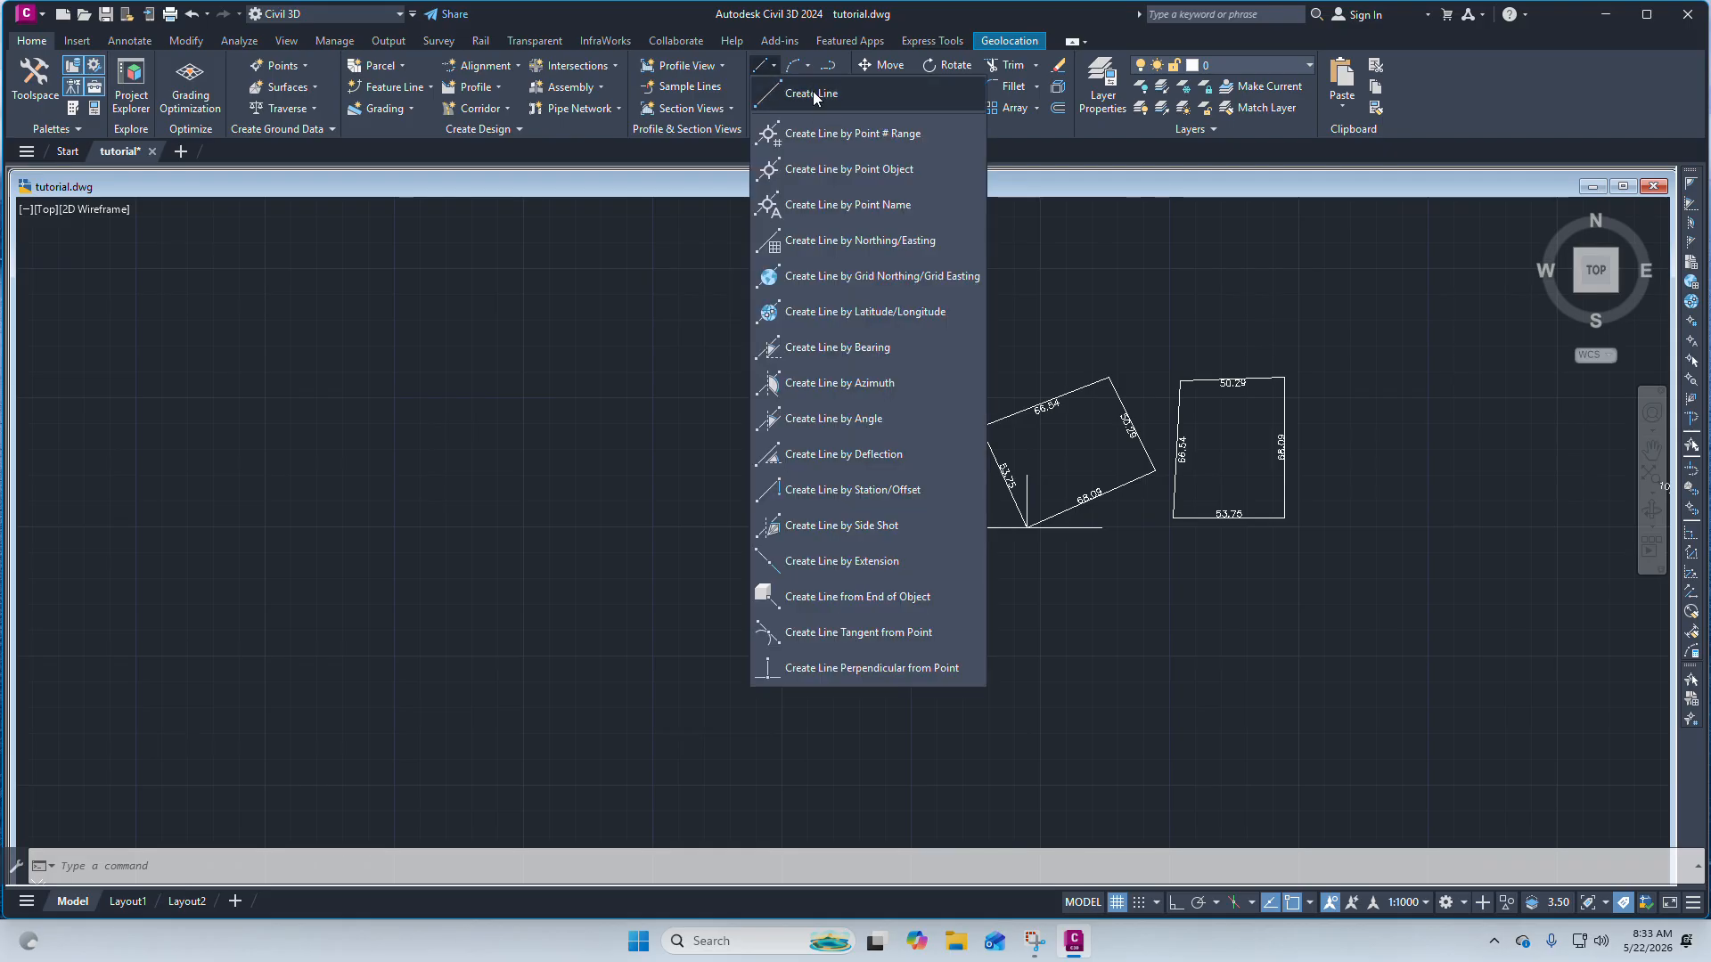
pyautogui.click(813, 97)
pyautogui.scroll(5, 772, 490)
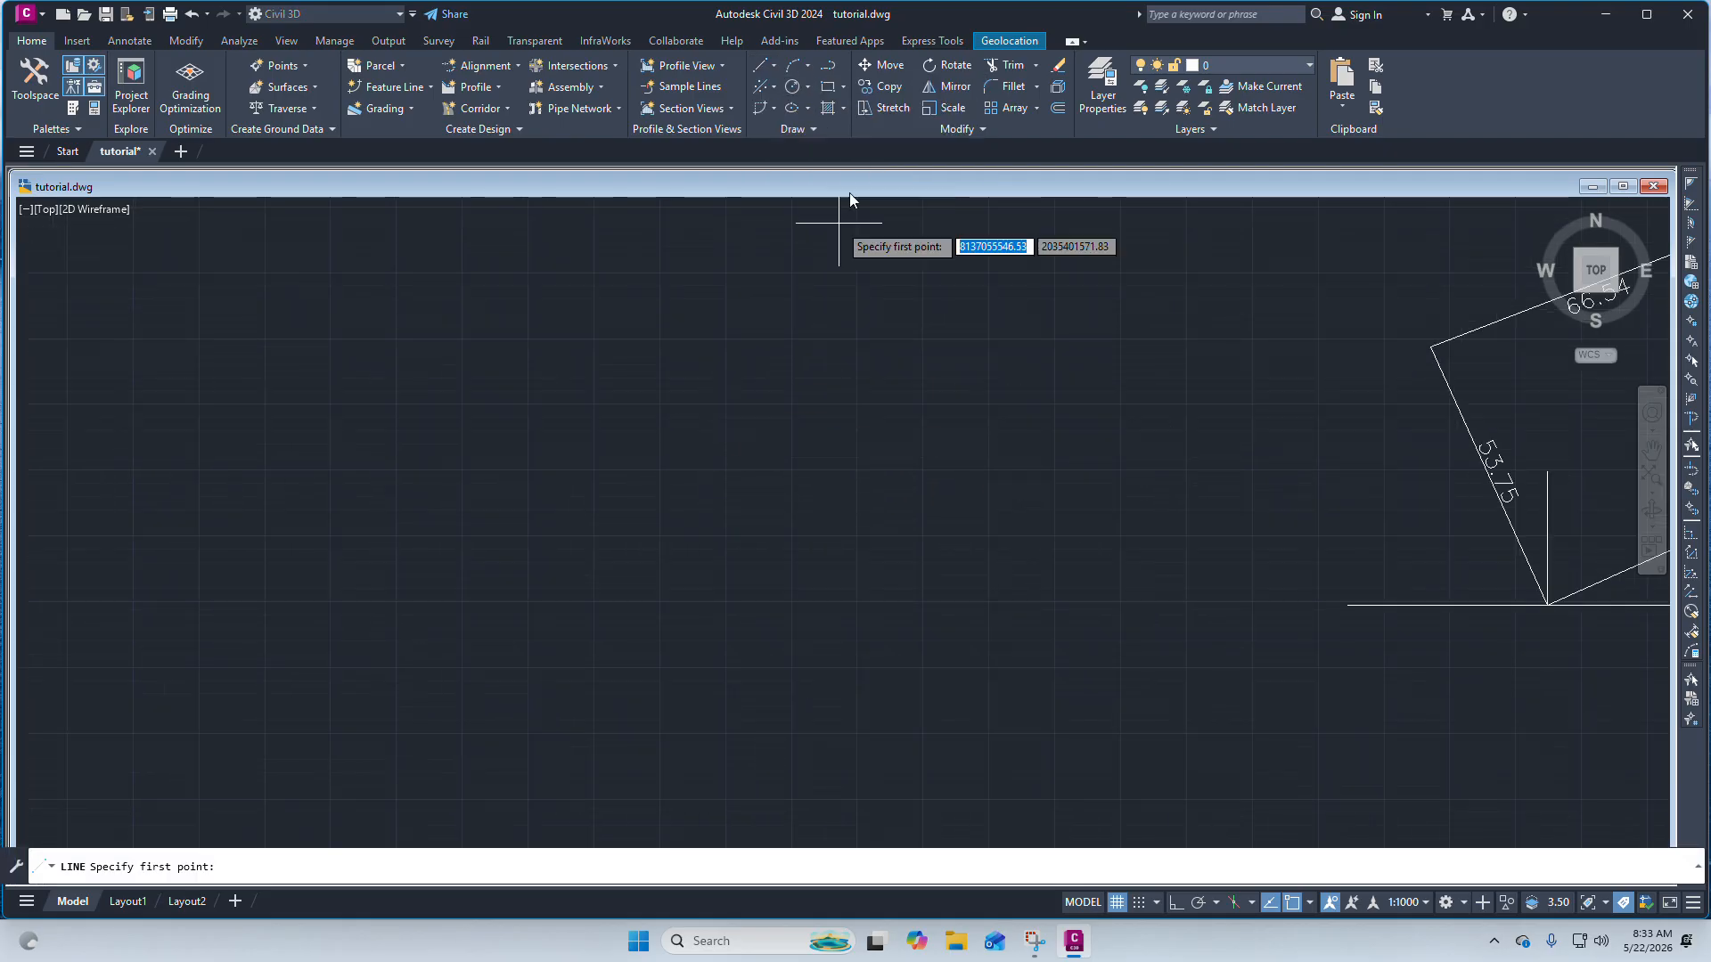
pyautogui.click(729, 330)
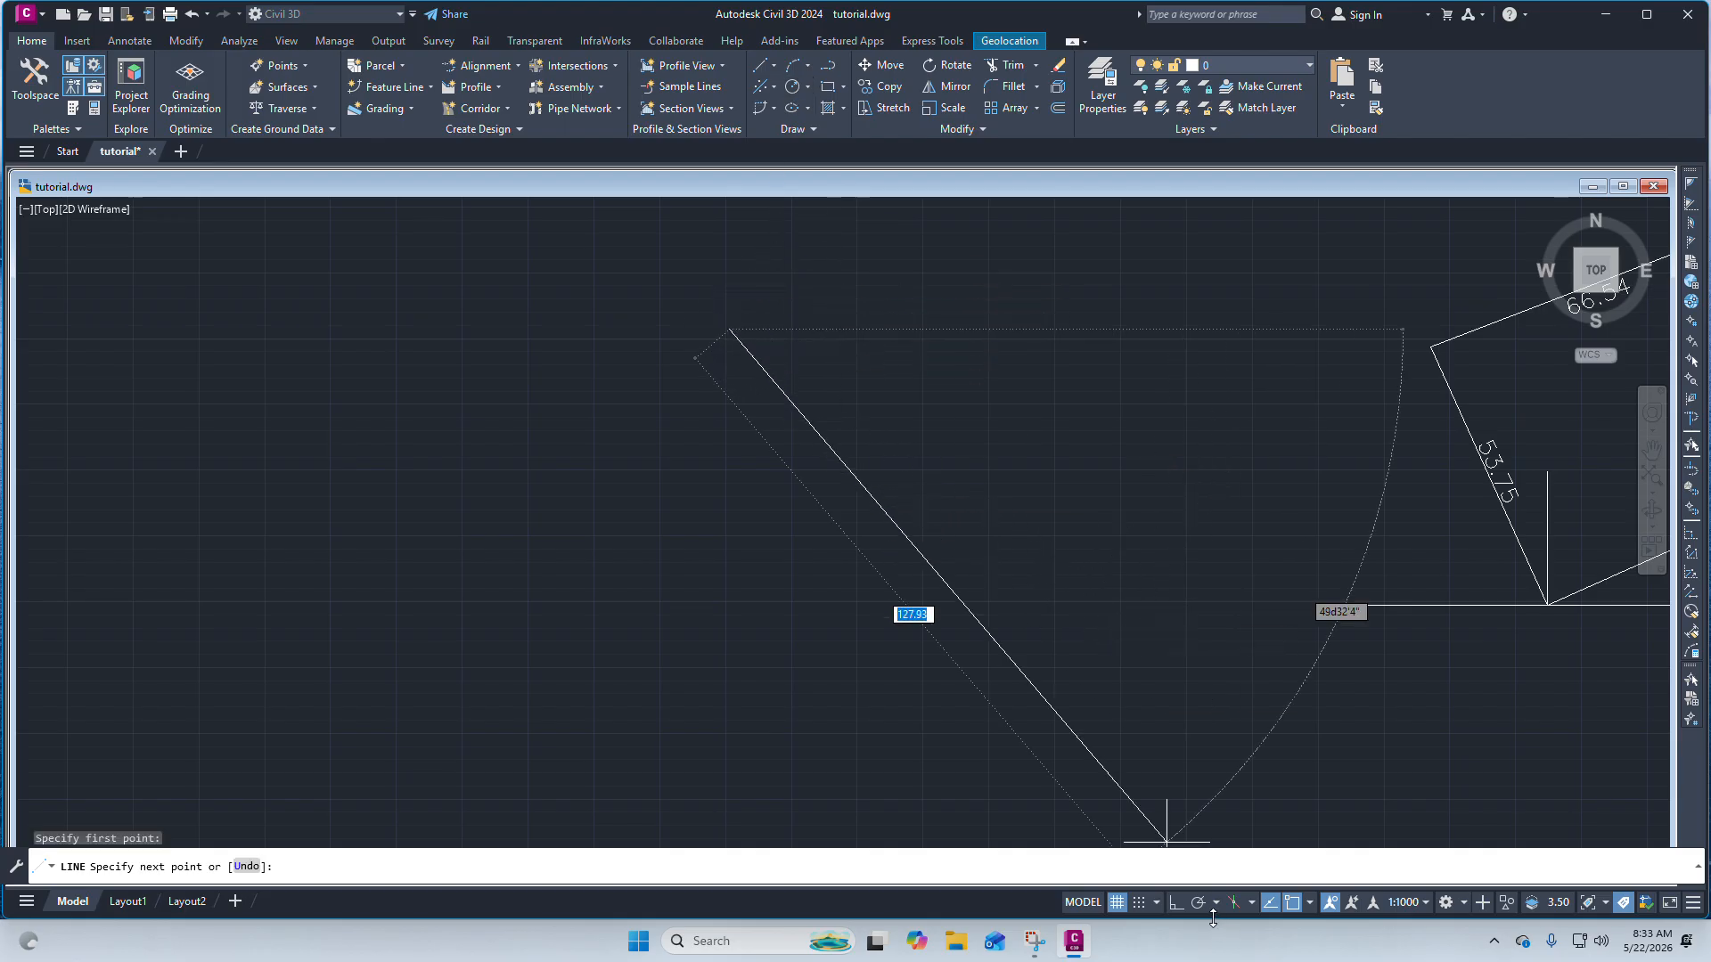
pyautogui.click(840, 298)
pyautogui.click(839, 442)
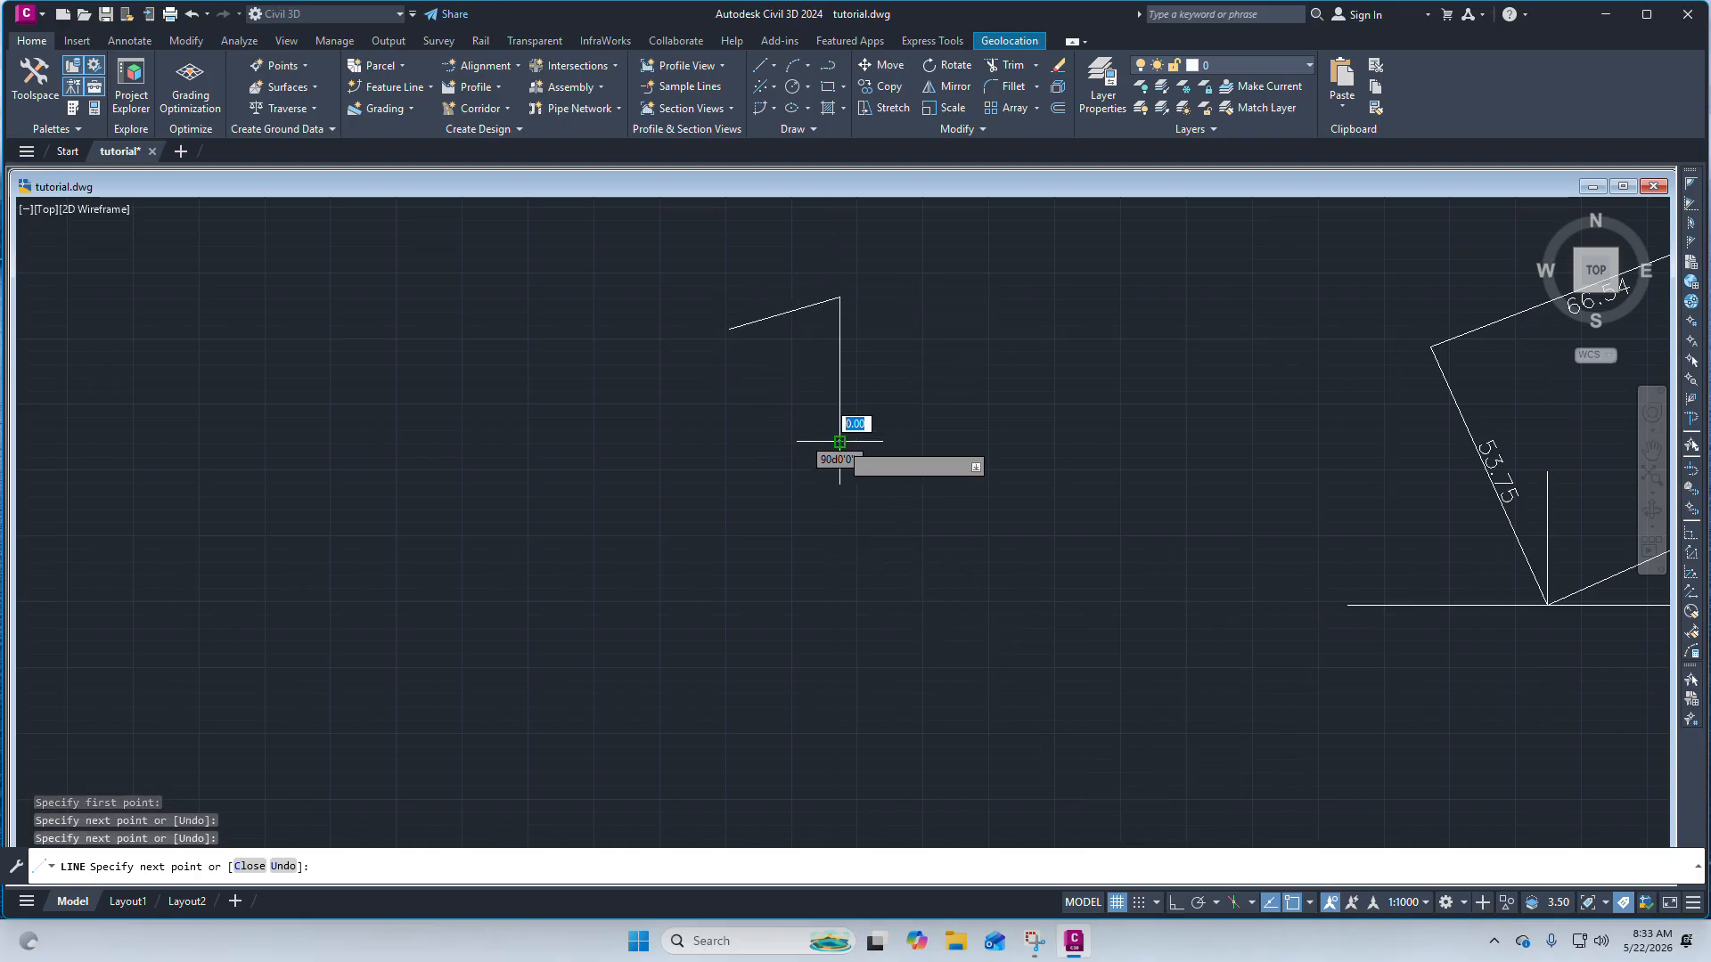
pyautogui.click(736, 451)
pyautogui.click(727, 324)
pyautogui.rightClick(727, 325)
pyautogui.scroll(-4, 762, 417)
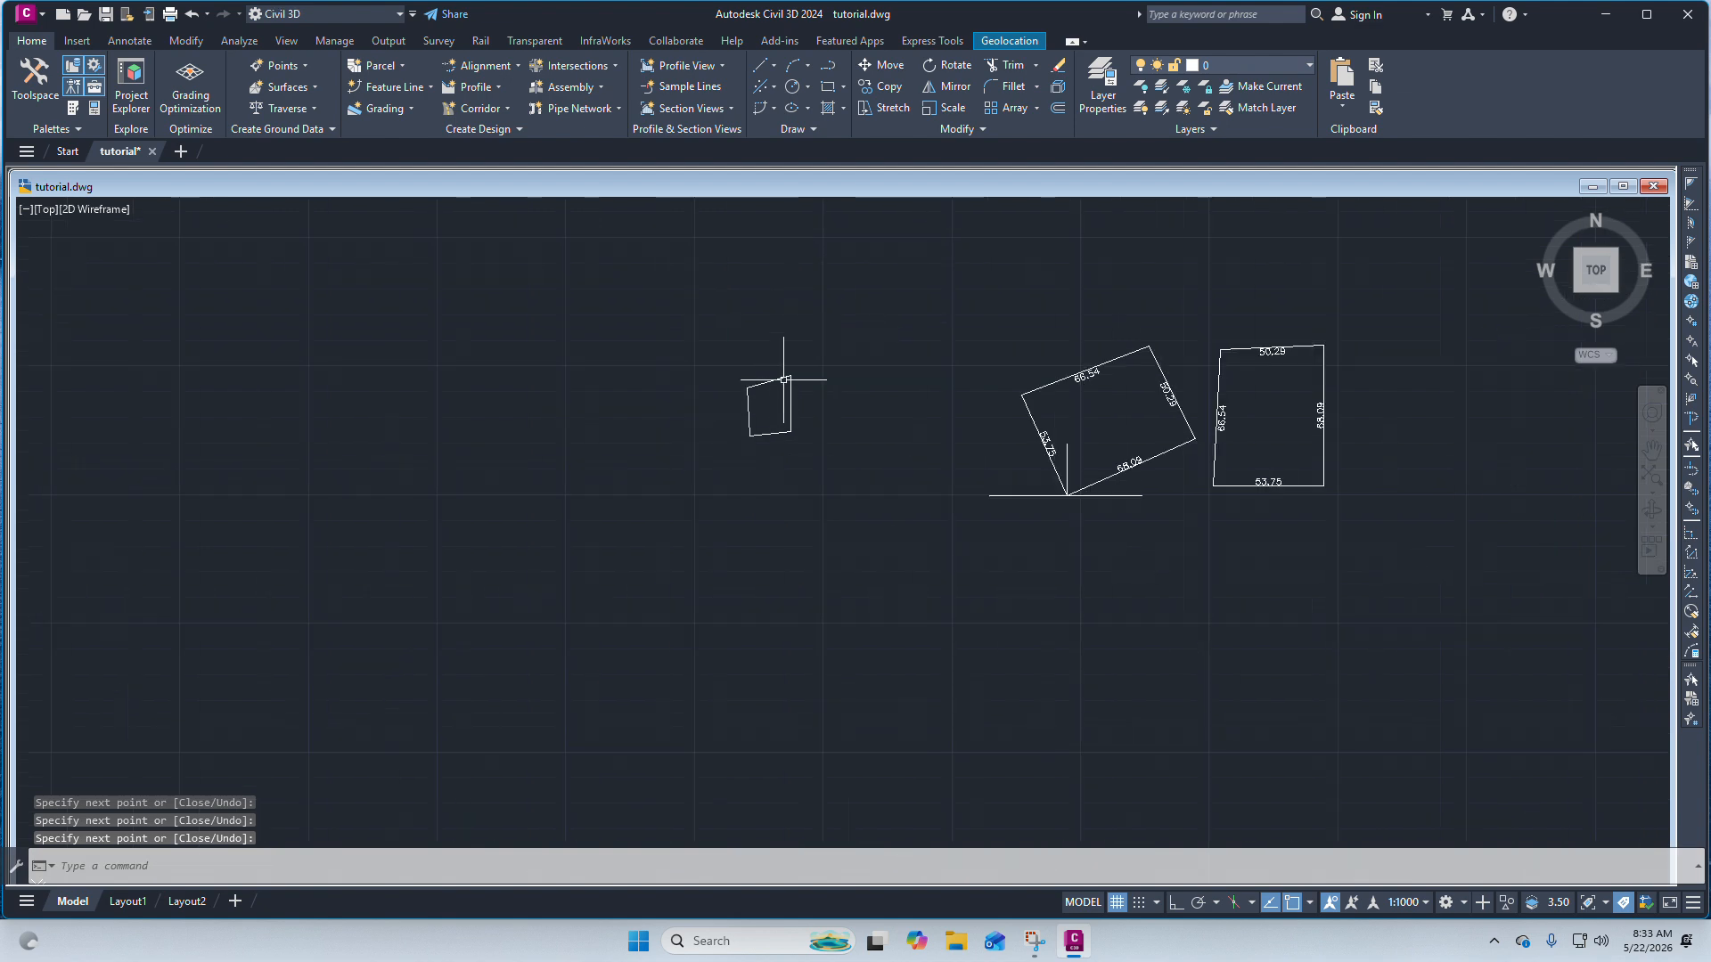
# Draw a vertical line upward from the new figure's upper-right corner.
pyautogui.scroll(6, 791, 378)
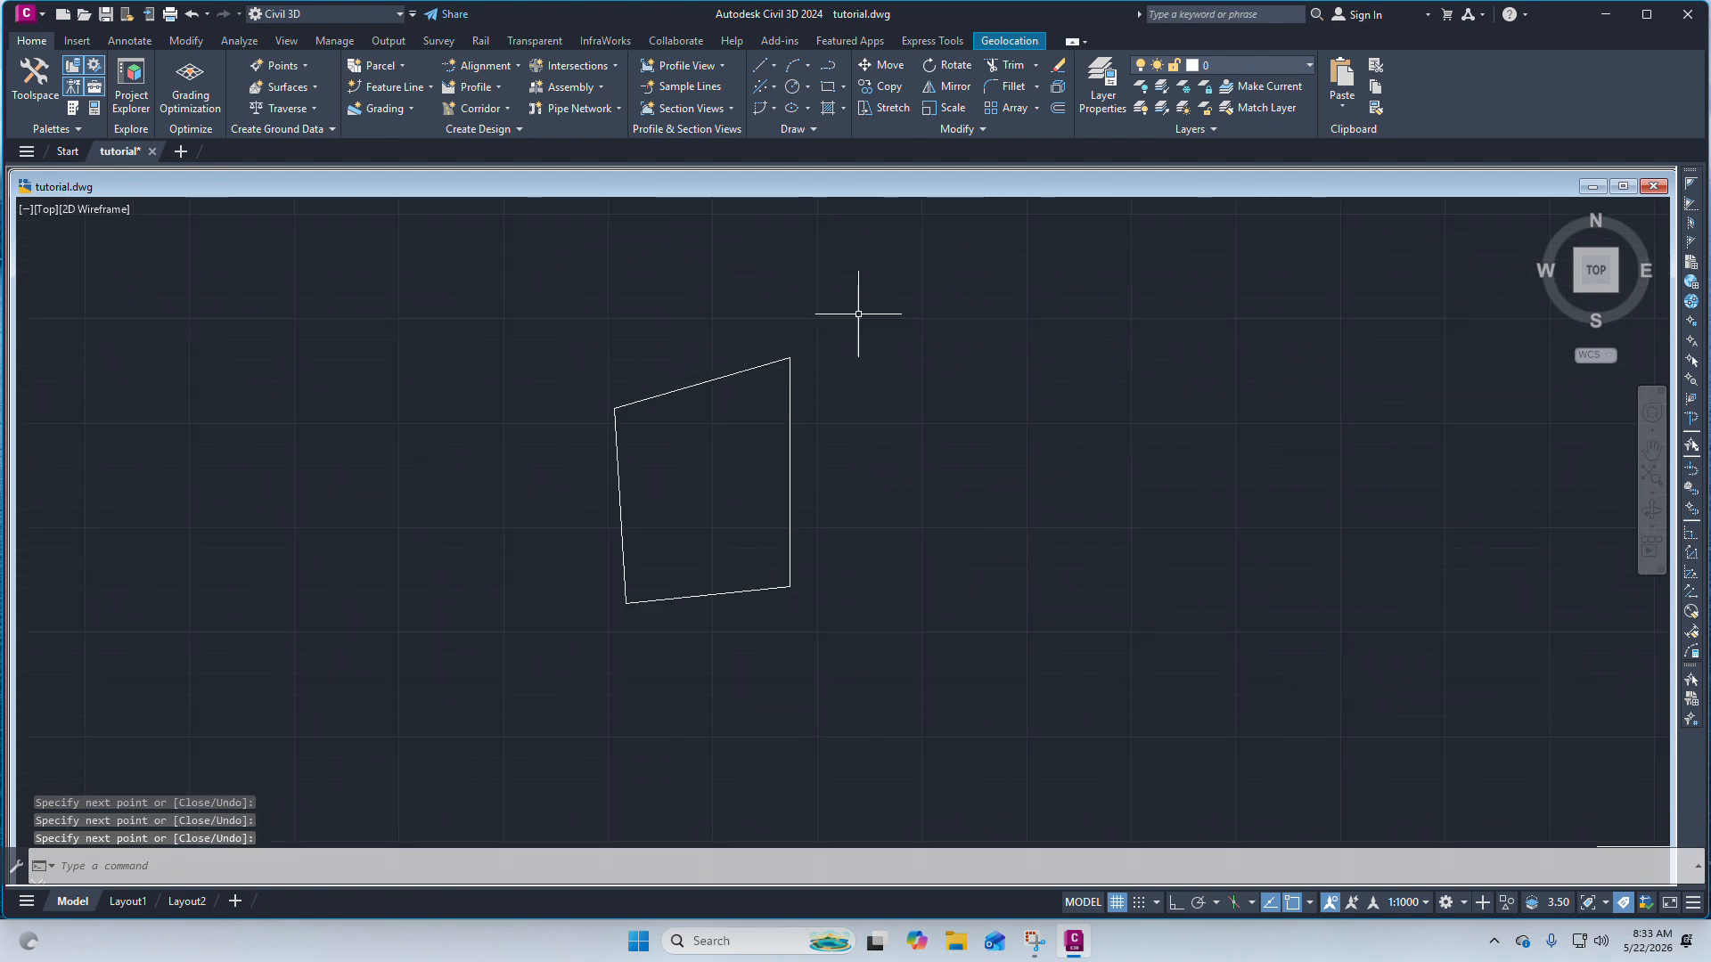
pyautogui.click(766, 66)
pyautogui.click(818, 101)
pyautogui.click(789, 359)
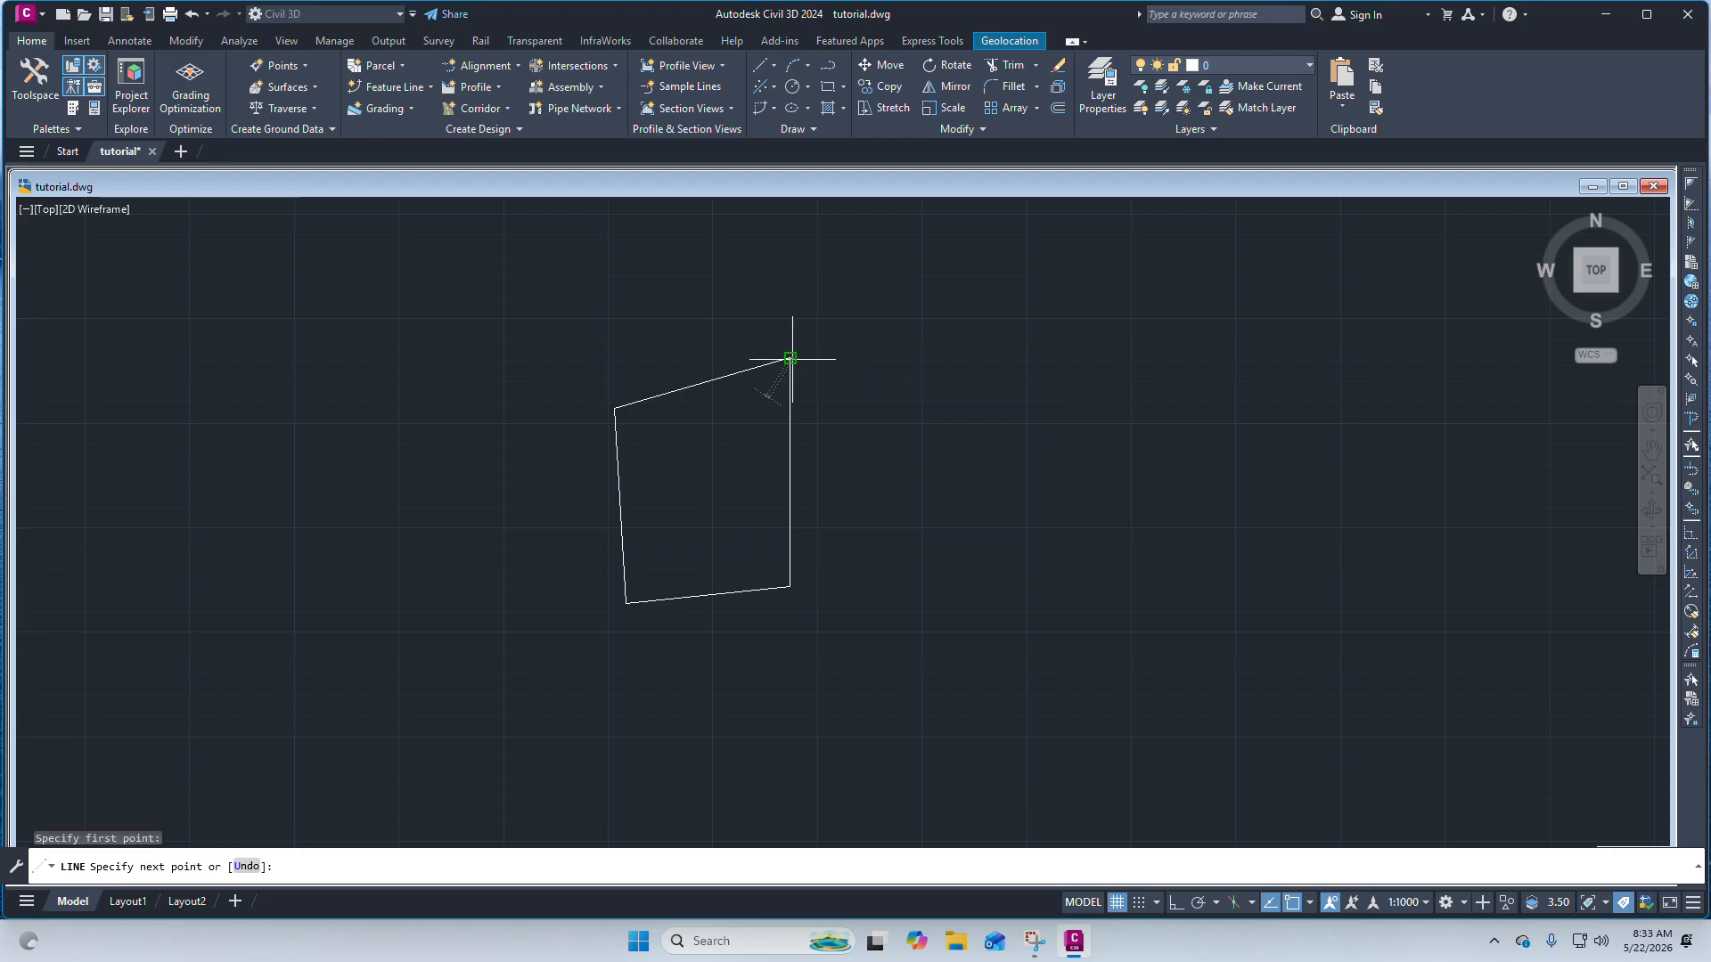
pyautogui.click(790, 251)
pyautogui.rightClick(790, 251)
# Draw a second long, nearly vertical line just to the right of the figure's vertical edge.
pyautogui.click(838, 266)
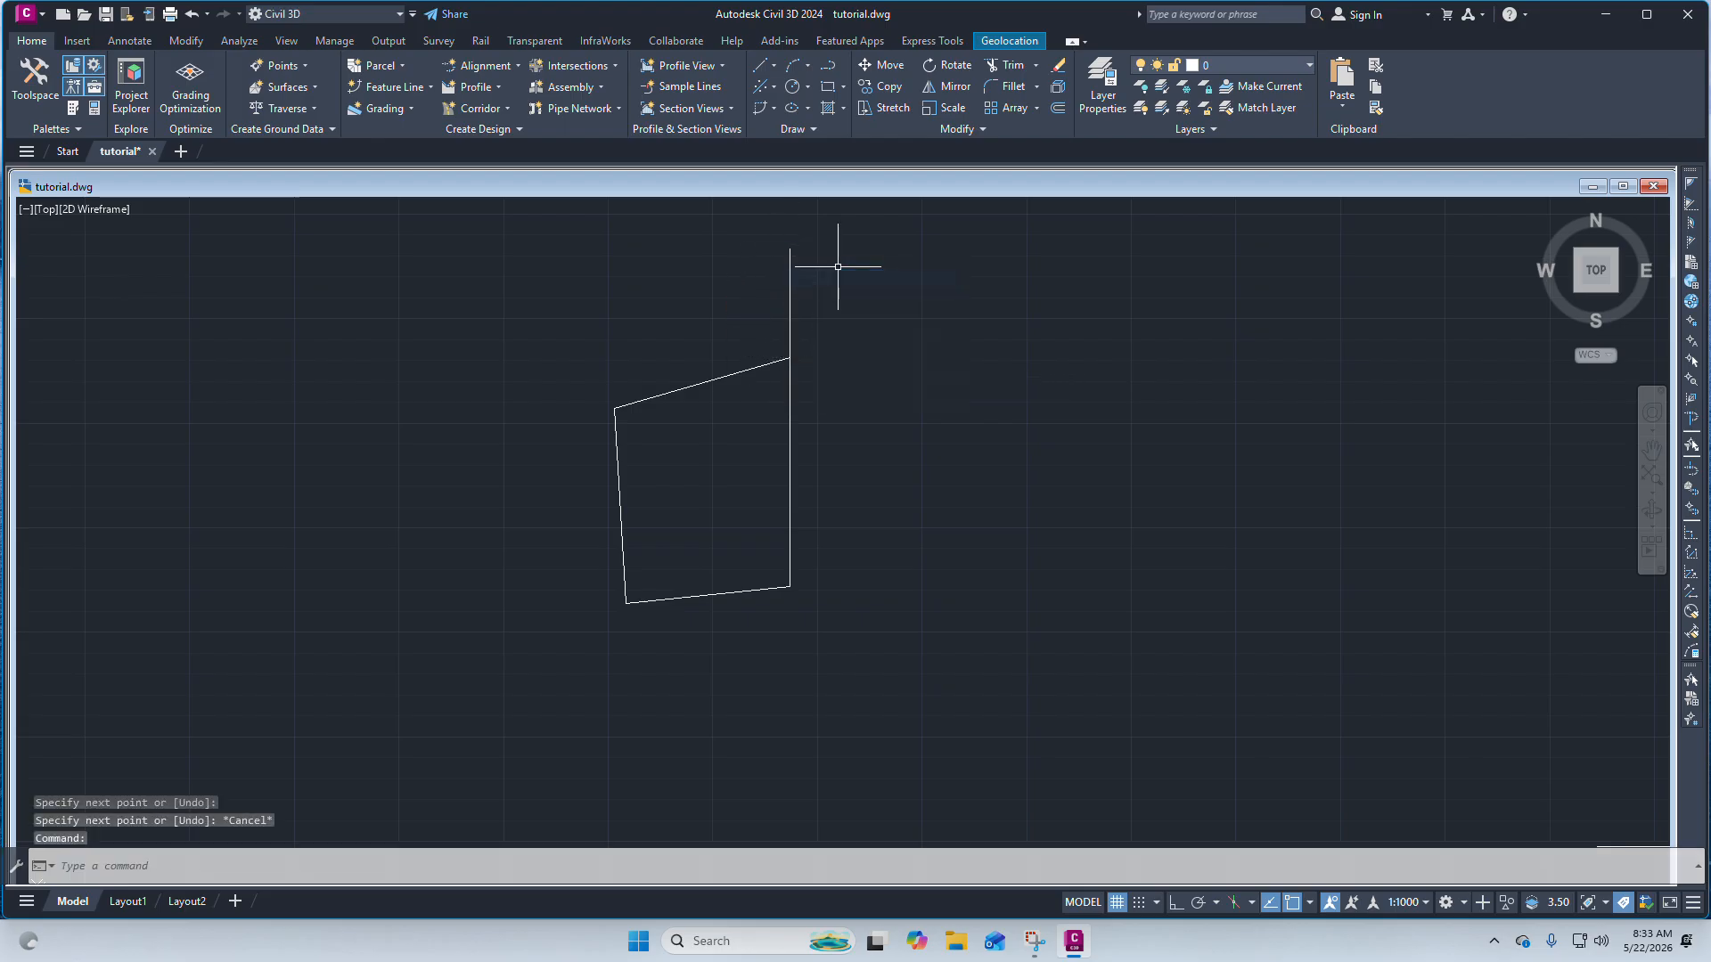
pyautogui.rightClick(838, 266)
pyautogui.click(878, 277)
pyautogui.click(842, 253)
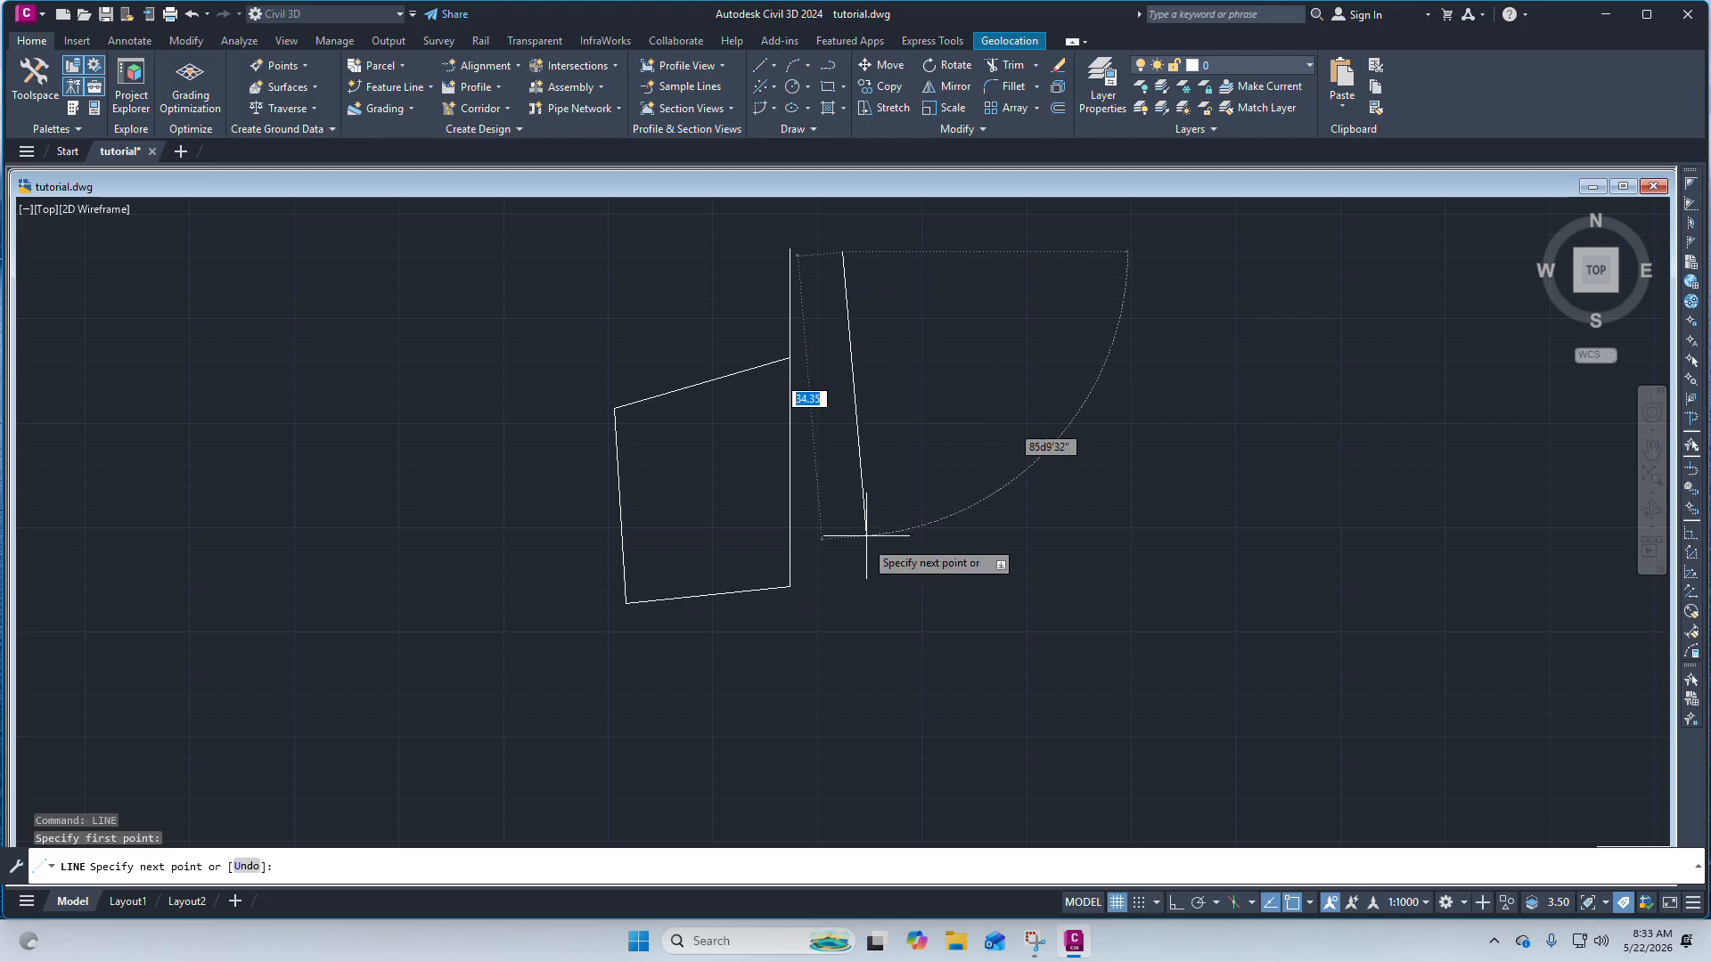
pyautogui.click(832, 660)
pyautogui.press('Escape')
# Draw a three-segment polyline to the right of the second line, roughly mirroring the figure's outline.
pyautogui.scroll(4, 808, 324)
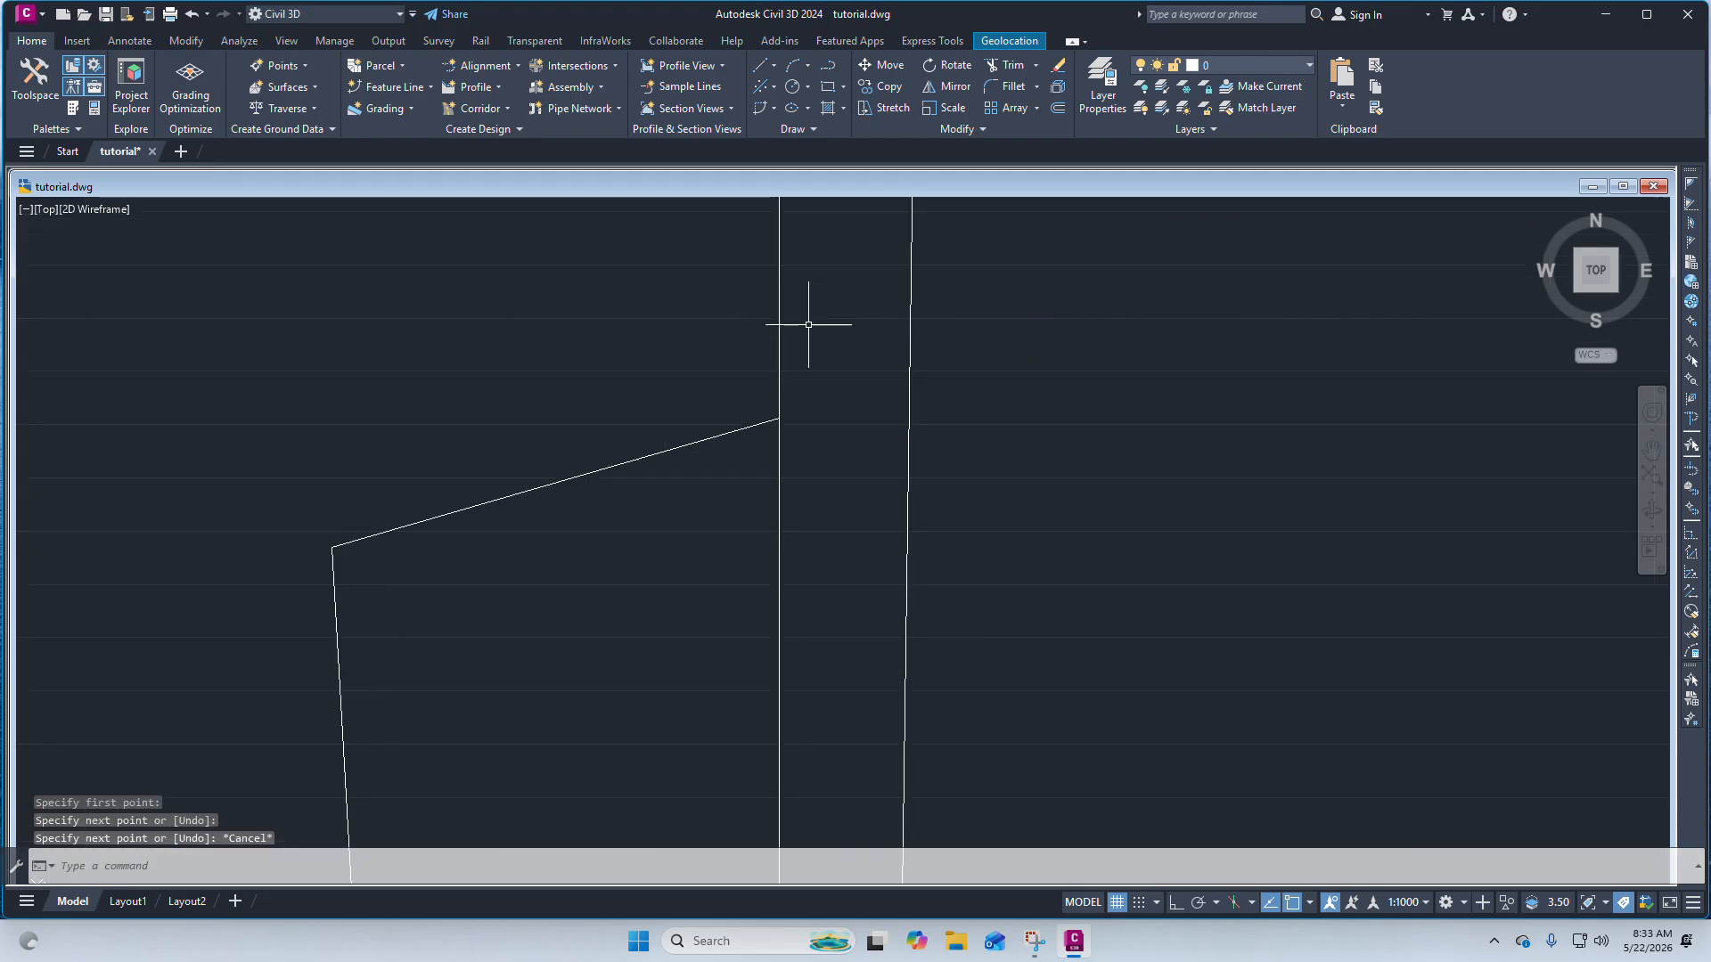
pyautogui.scroll(-5, 821, 458)
pyautogui.scroll(2, 847, 356)
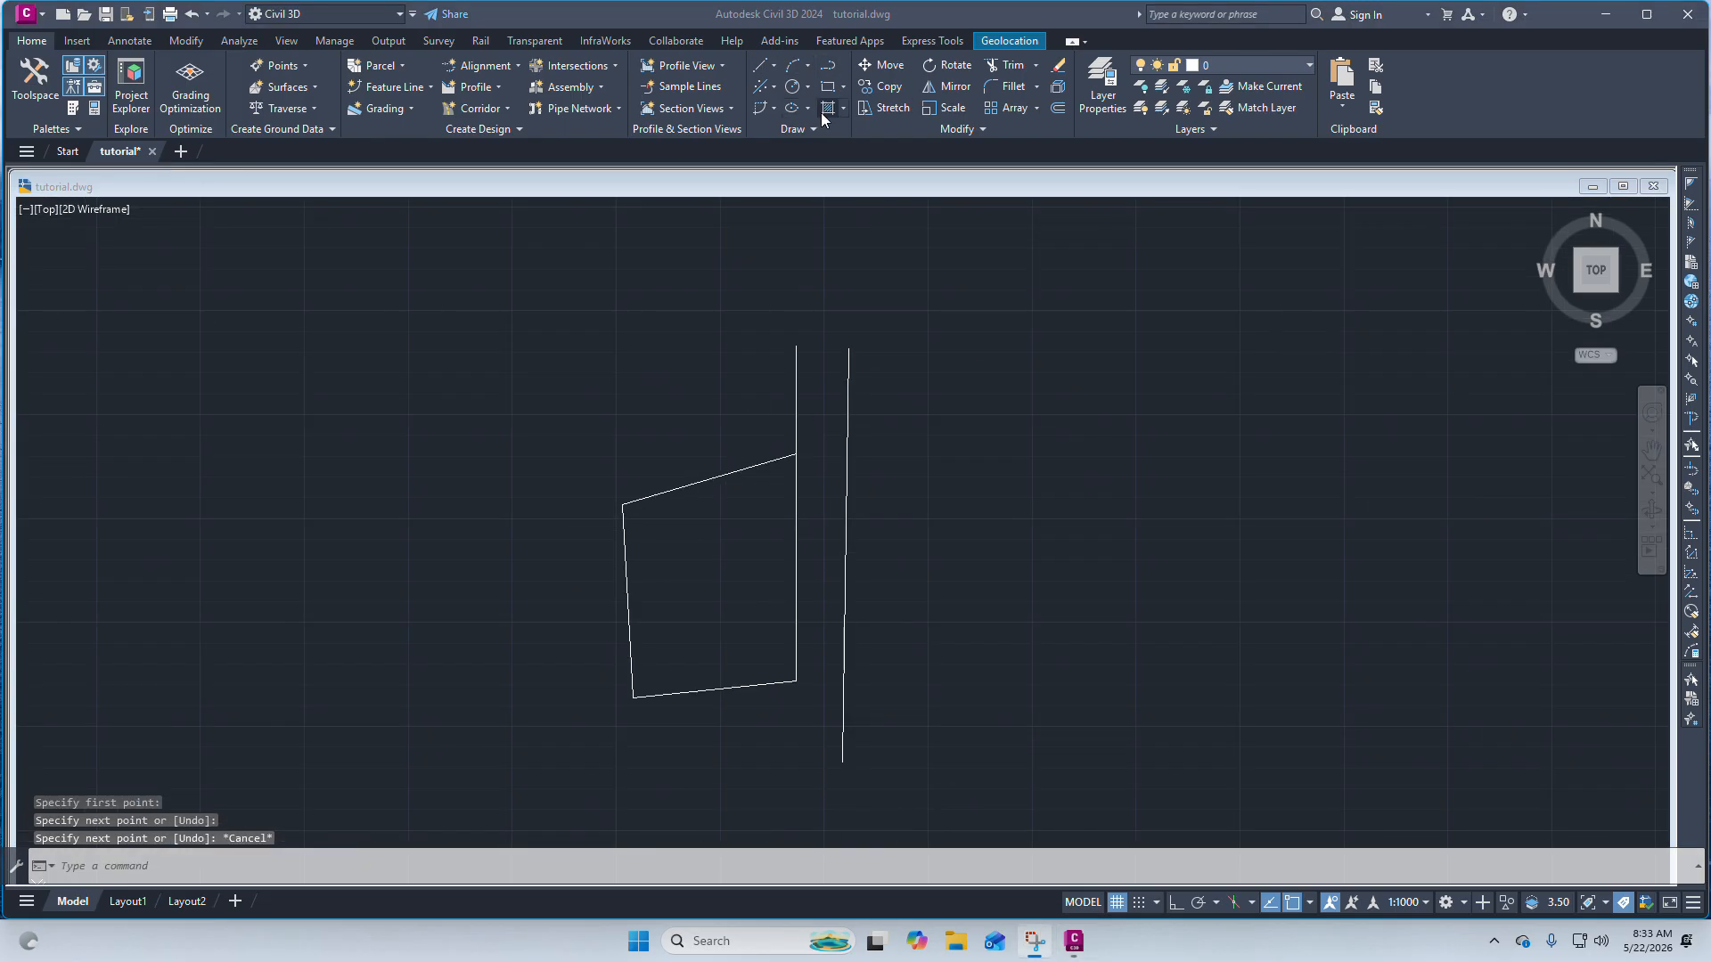
pyautogui.click(831, 66)
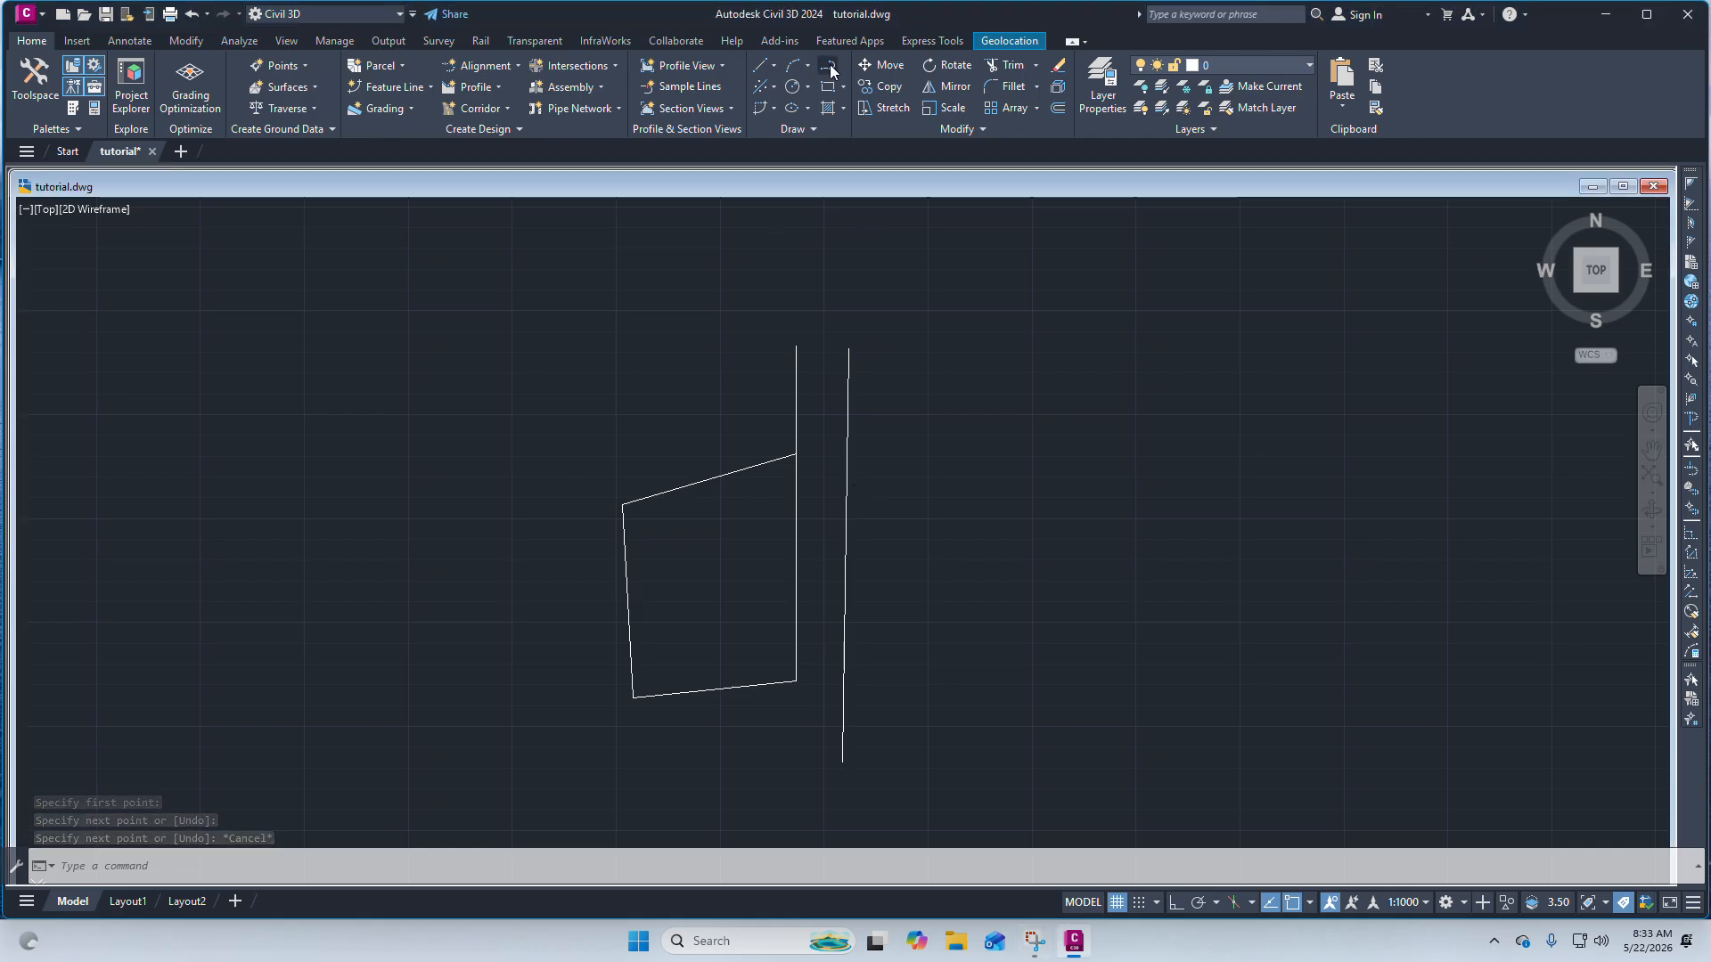
pyautogui.click(827, 69)
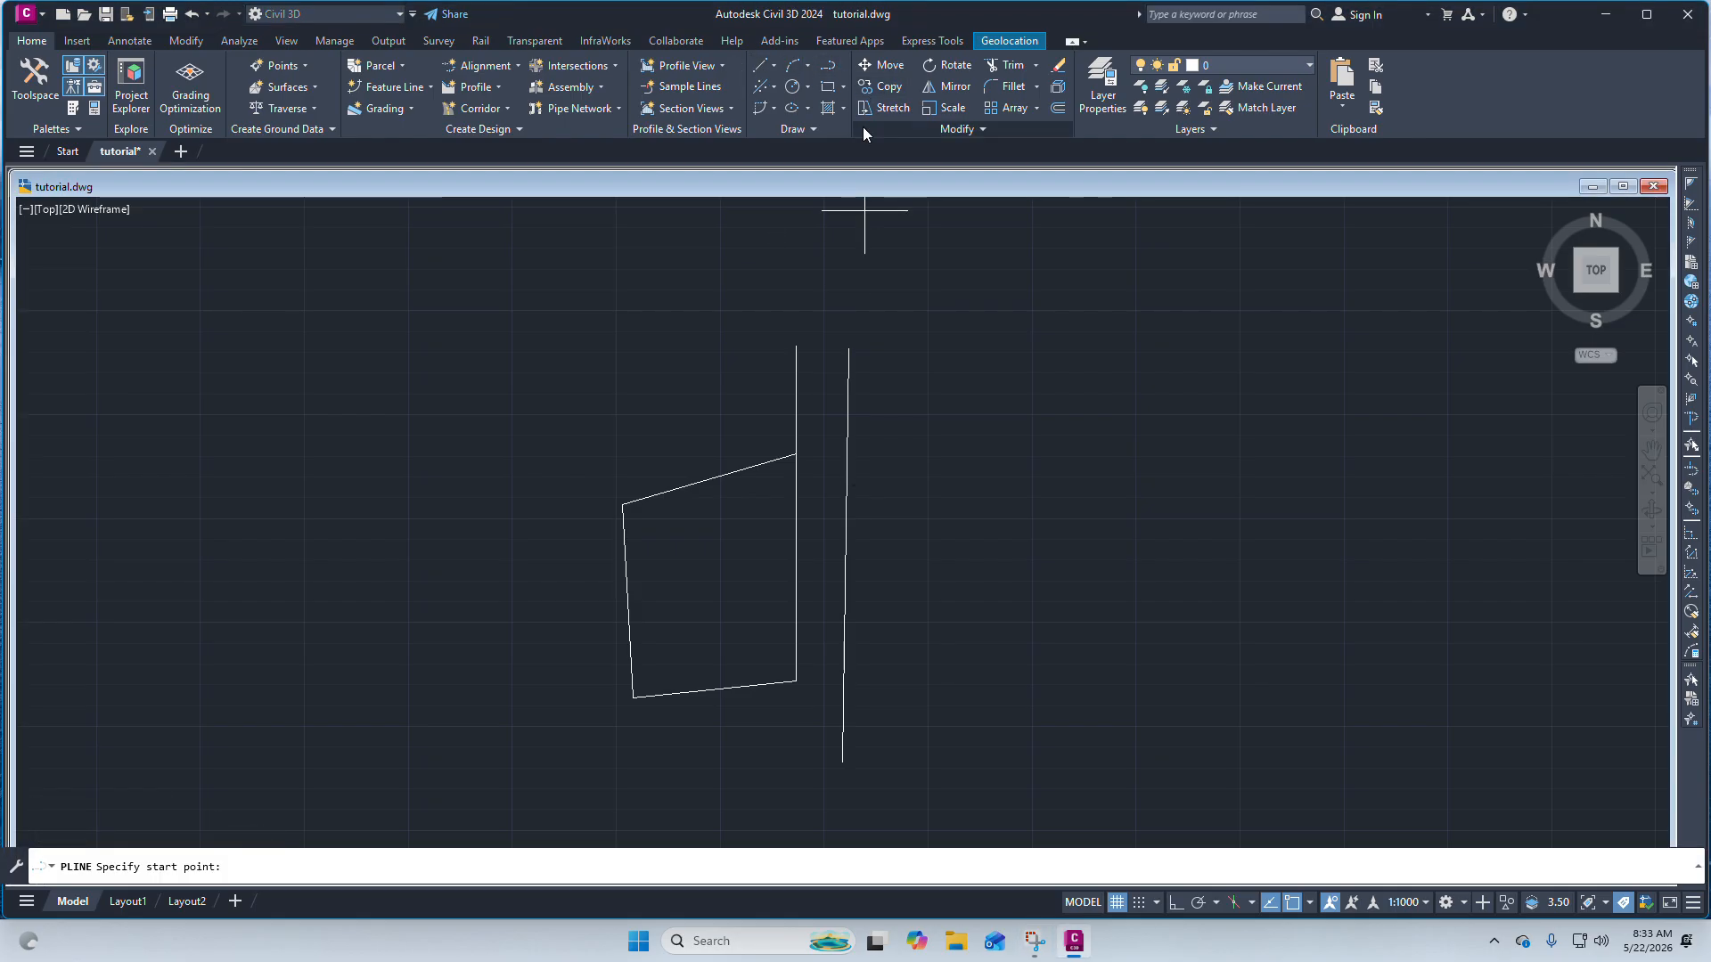
pyautogui.scroll(5, 845, 455)
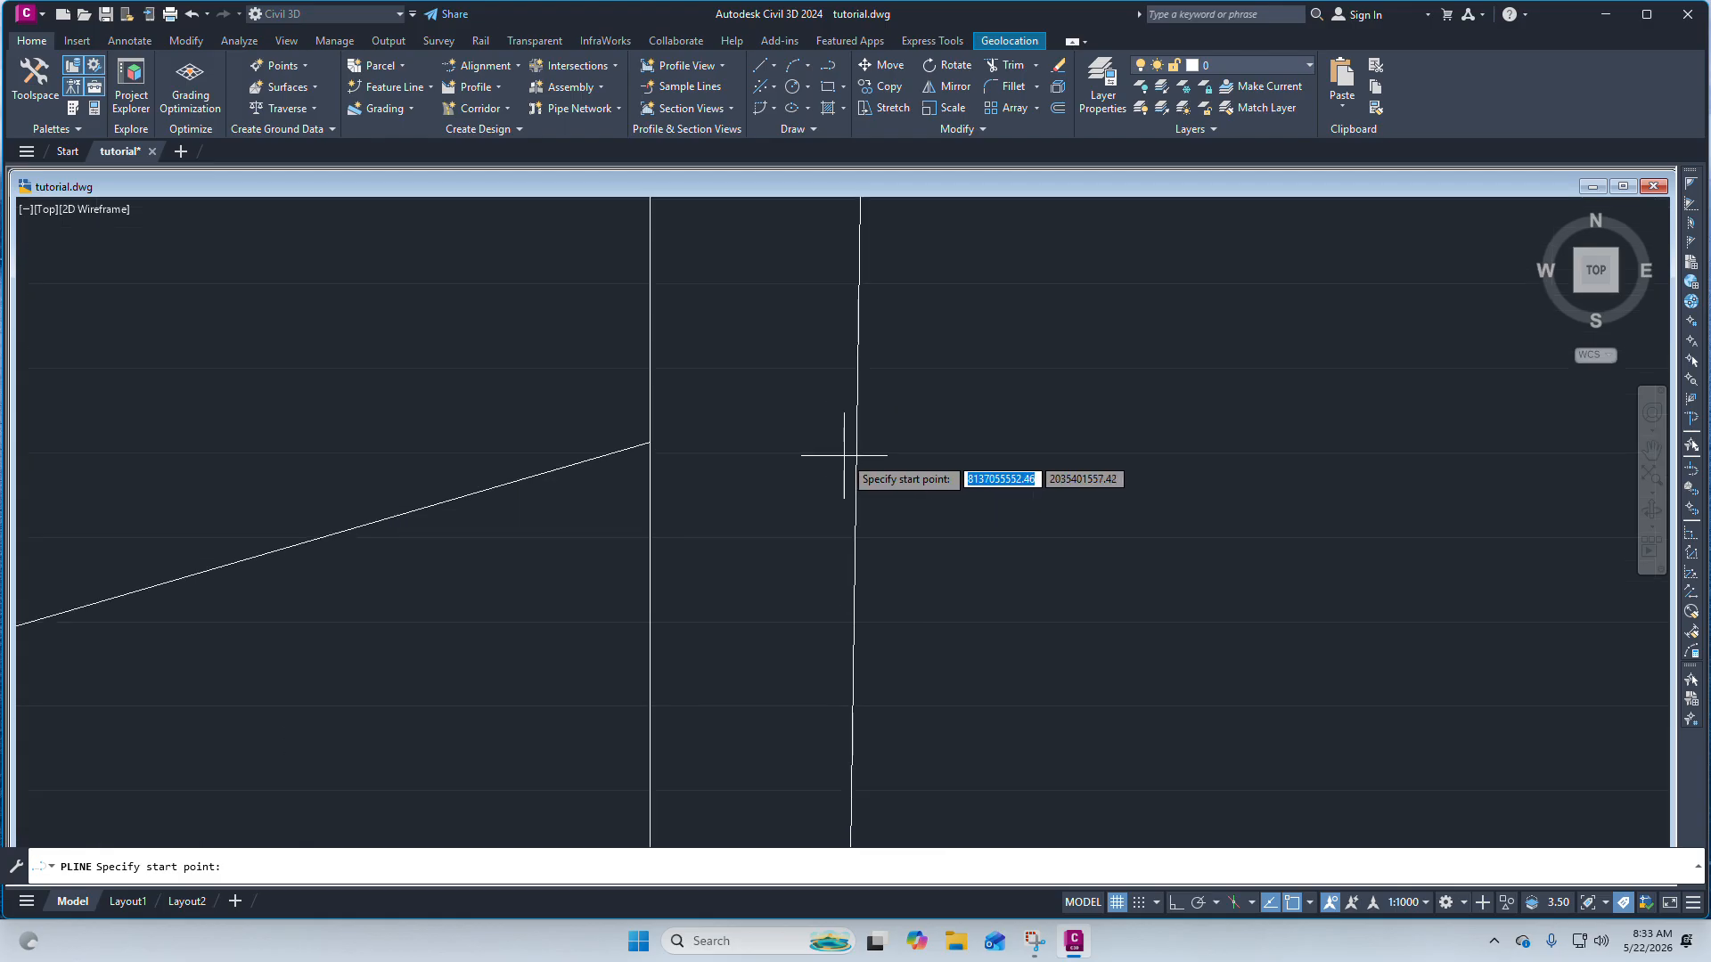
pyautogui.click(836, 402)
pyautogui.scroll(-4, 866, 418)
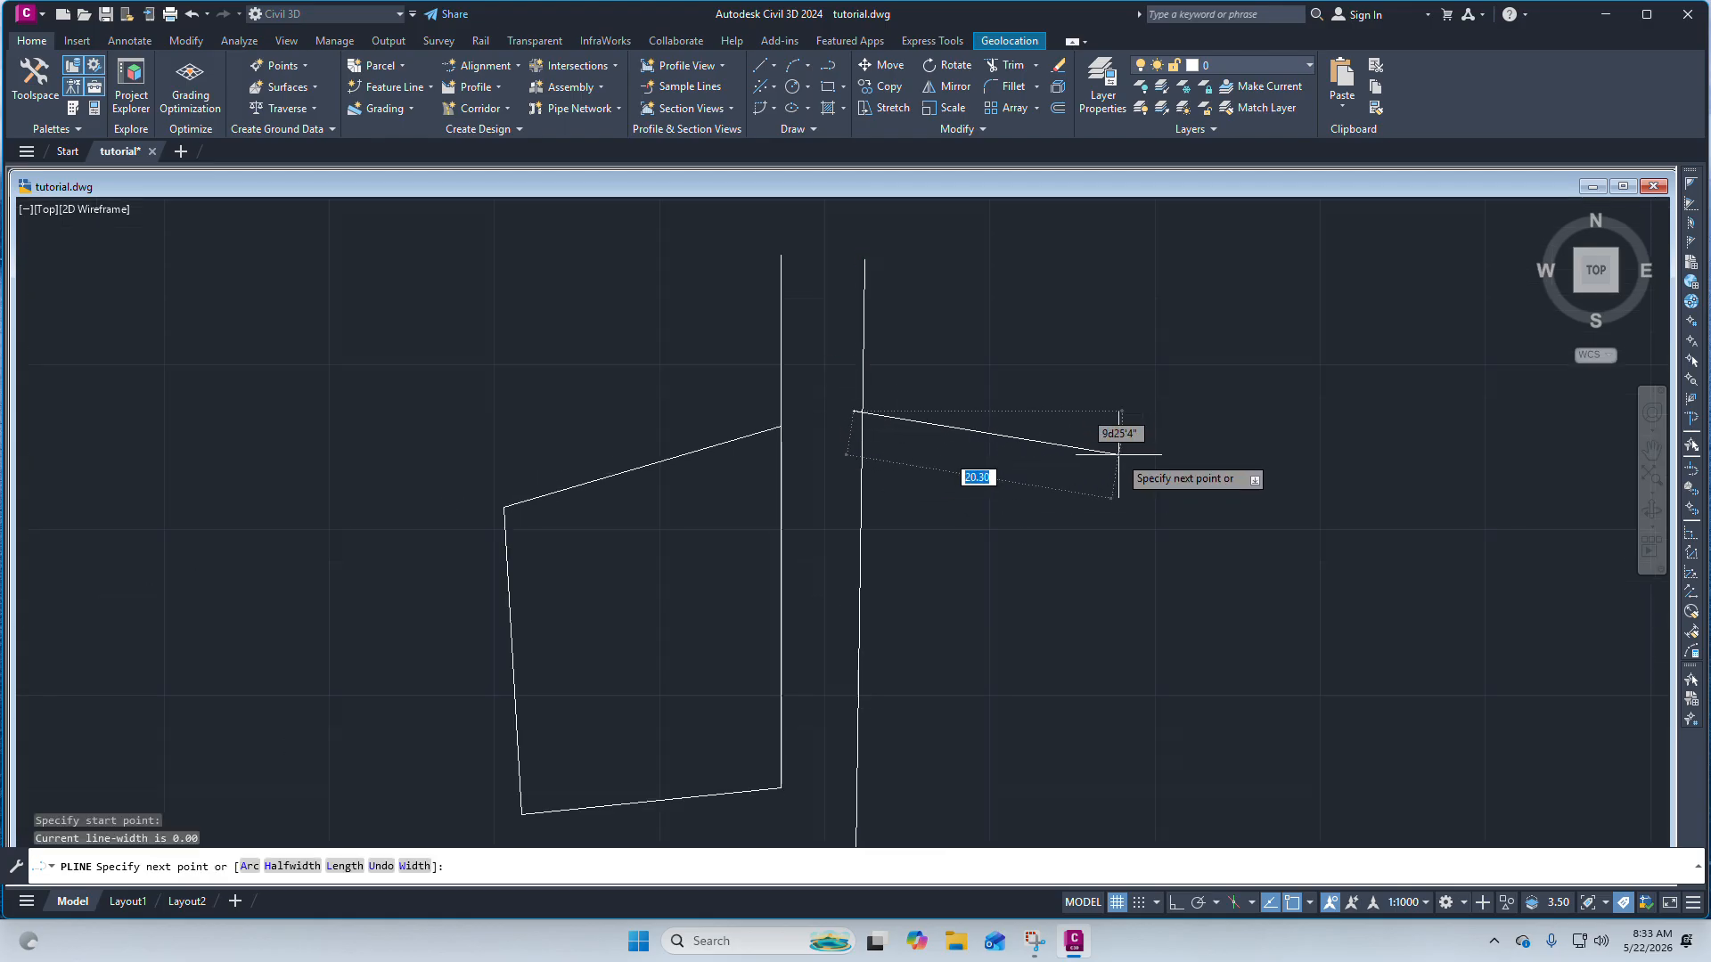
pyautogui.click(1083, 455)
pyautogui.scroll(-4, 1088, 454)
pyautogui.scroll(4, 1095, 552)
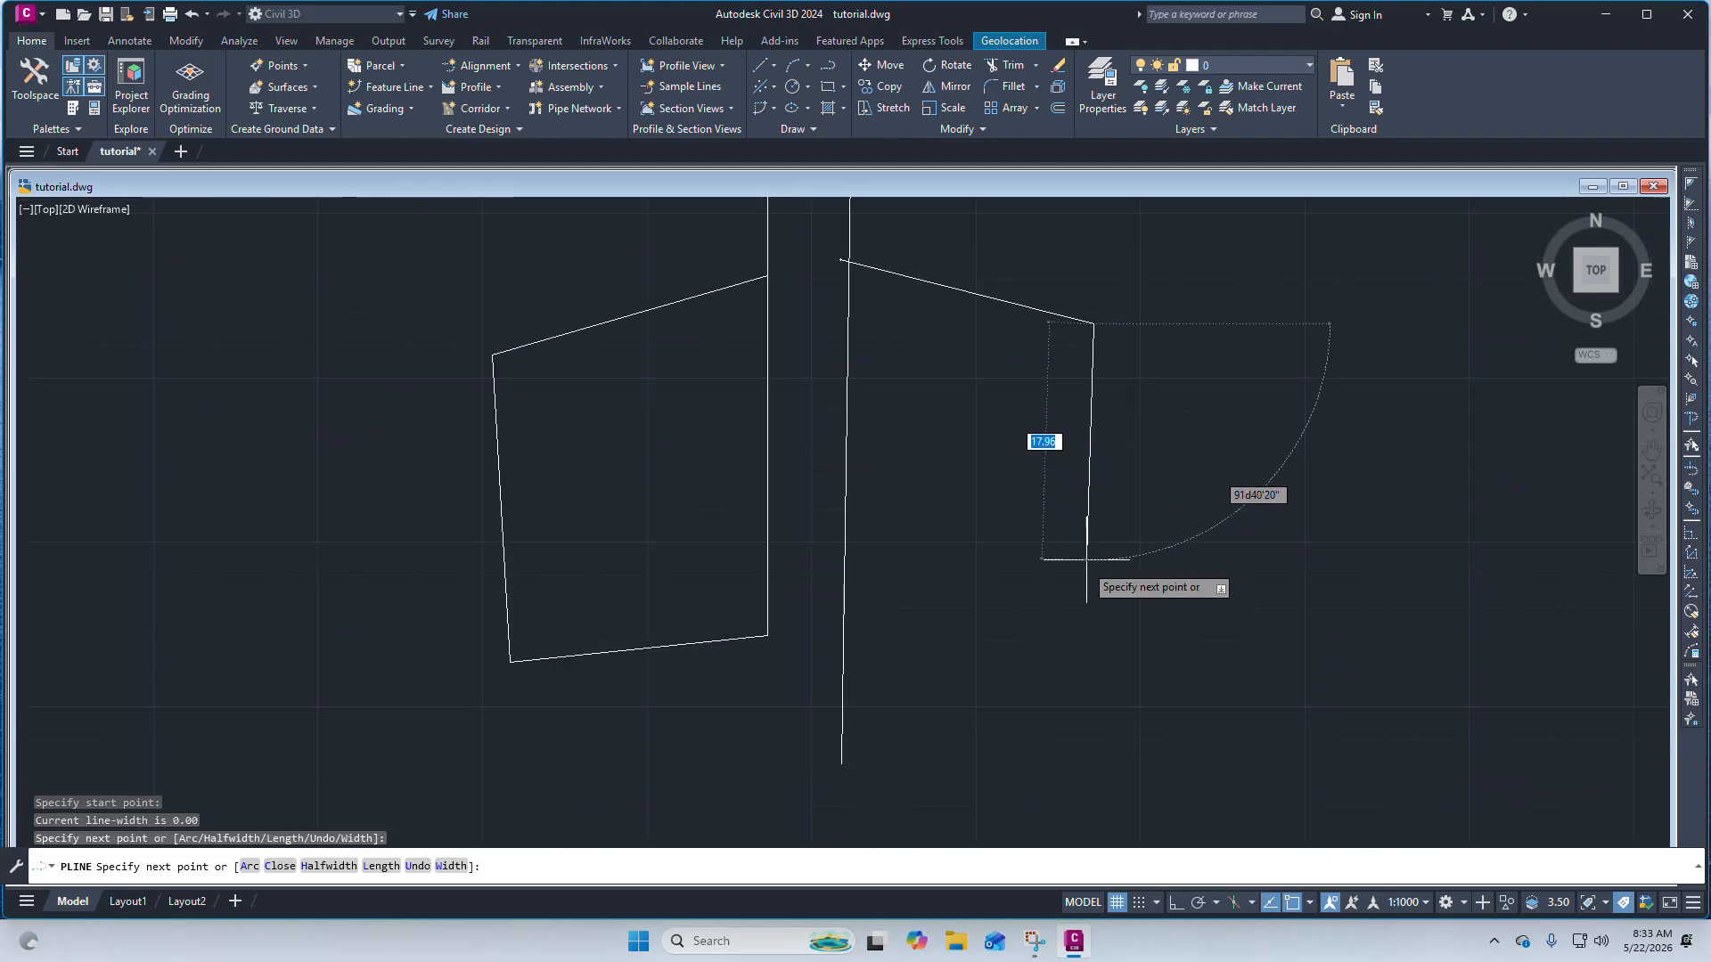
pyautogui.click(1091, 572)
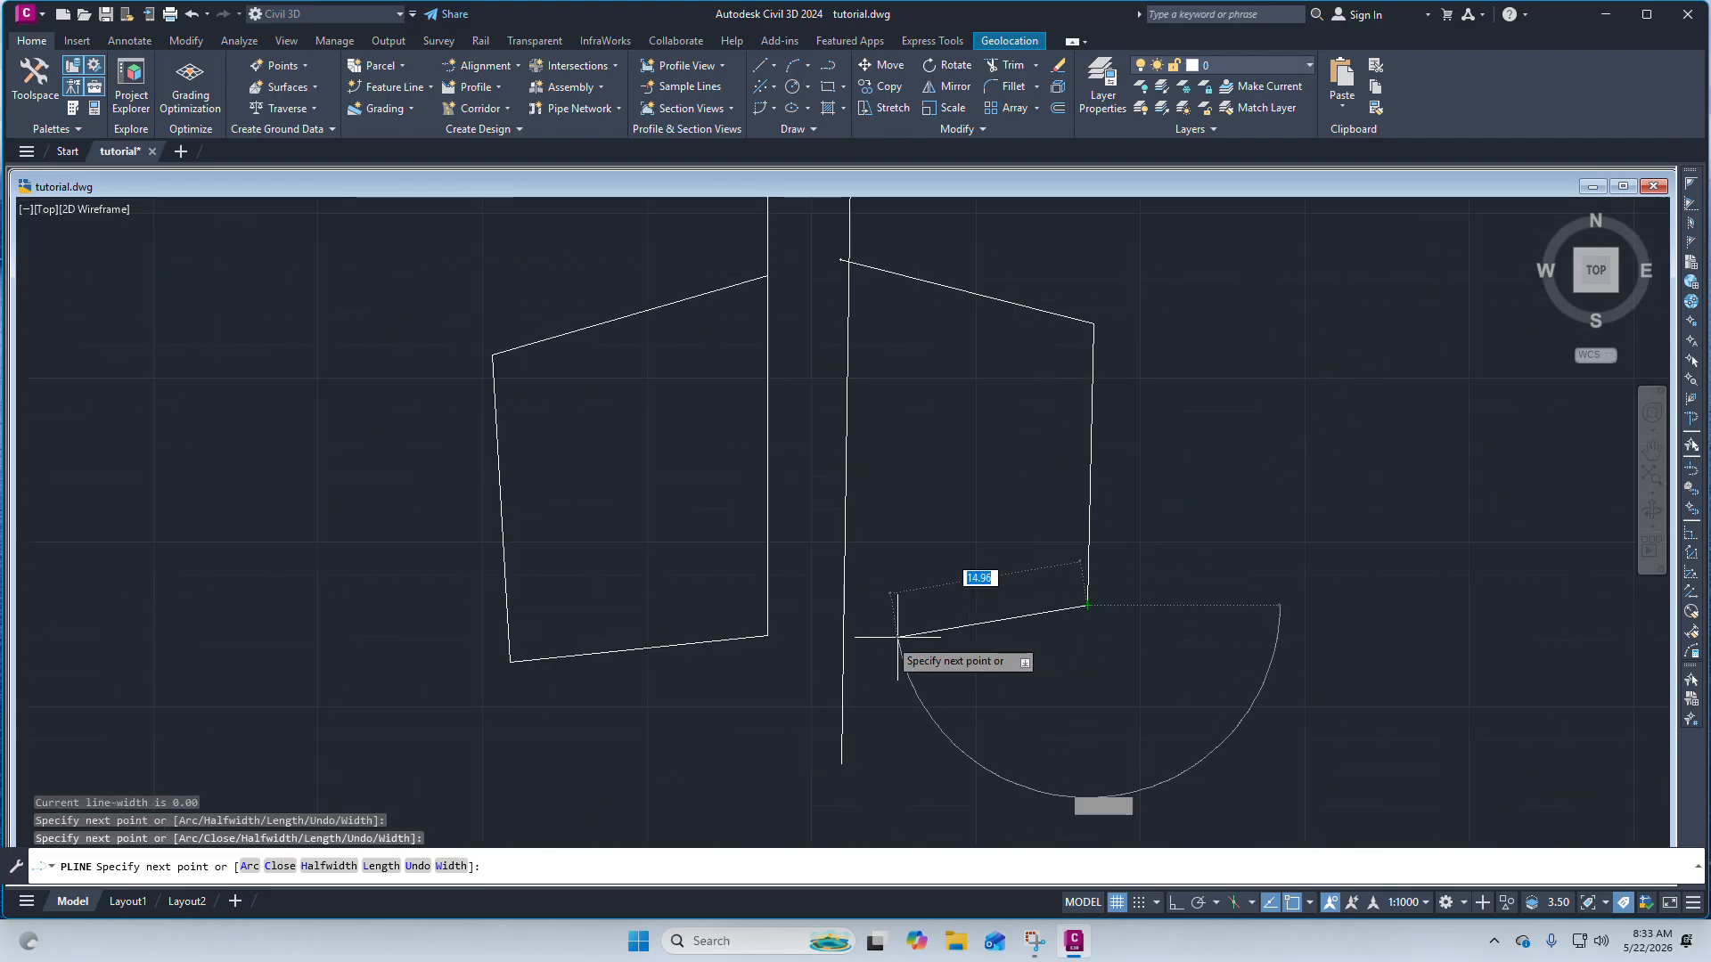
pyautogui.click(831, 630)
pyautogui.press('Escape')
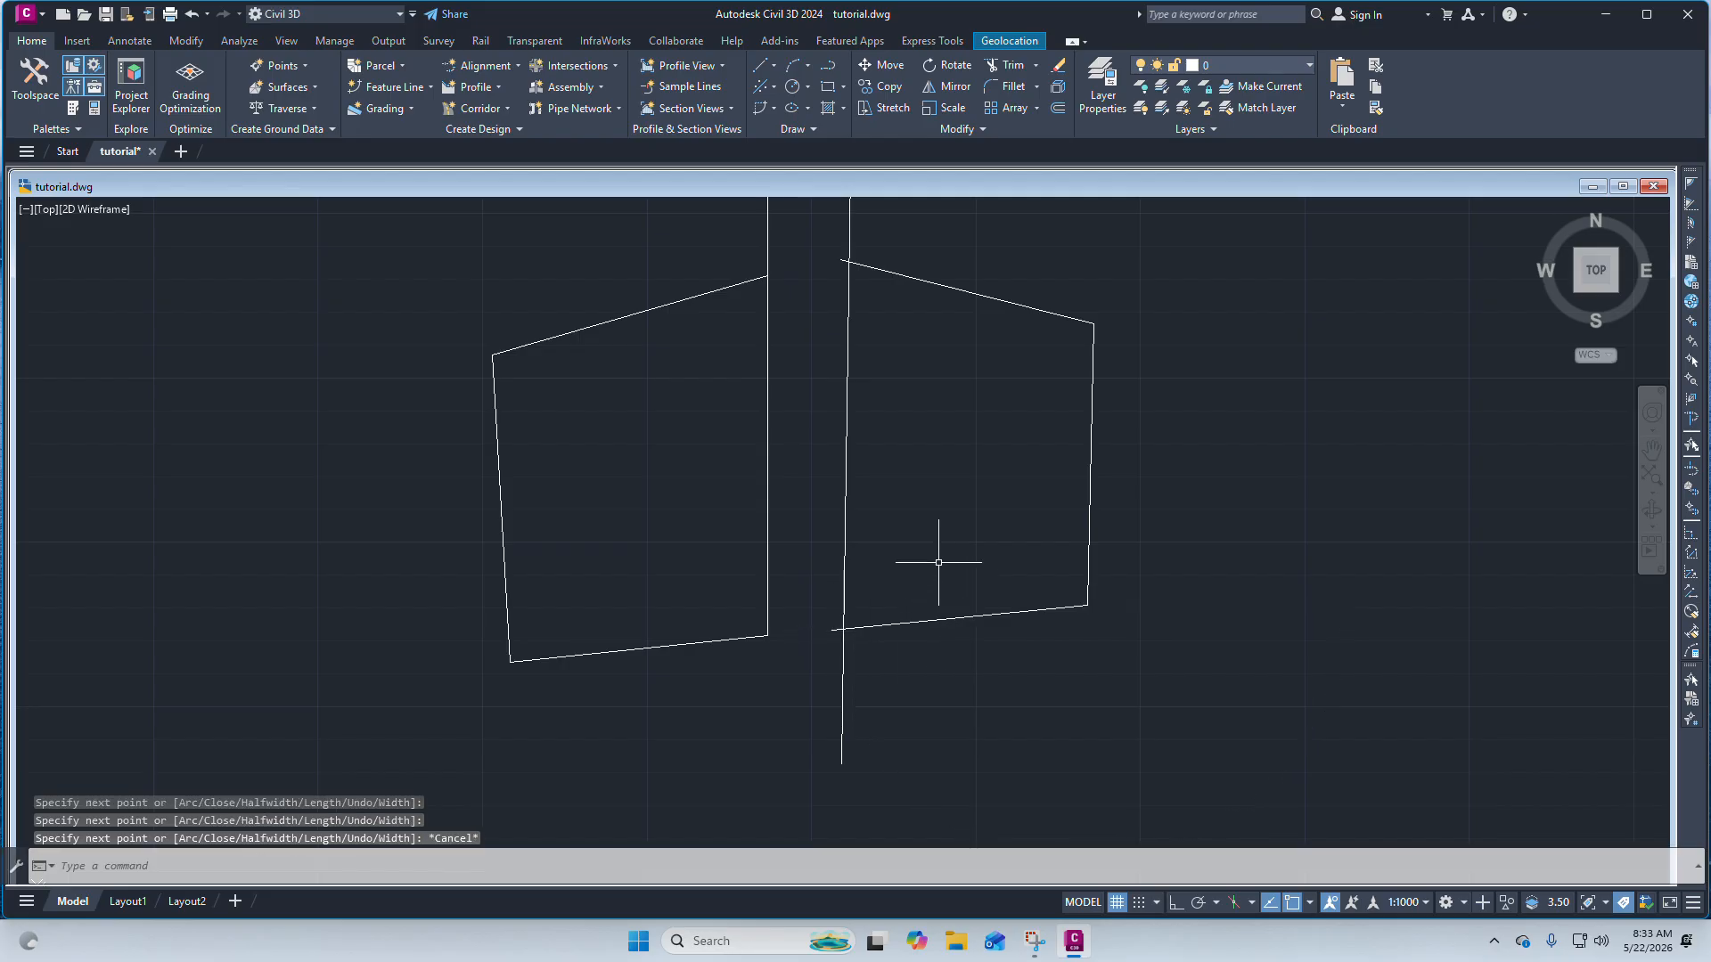
pyautogui.scroll(-4, 936, 565)
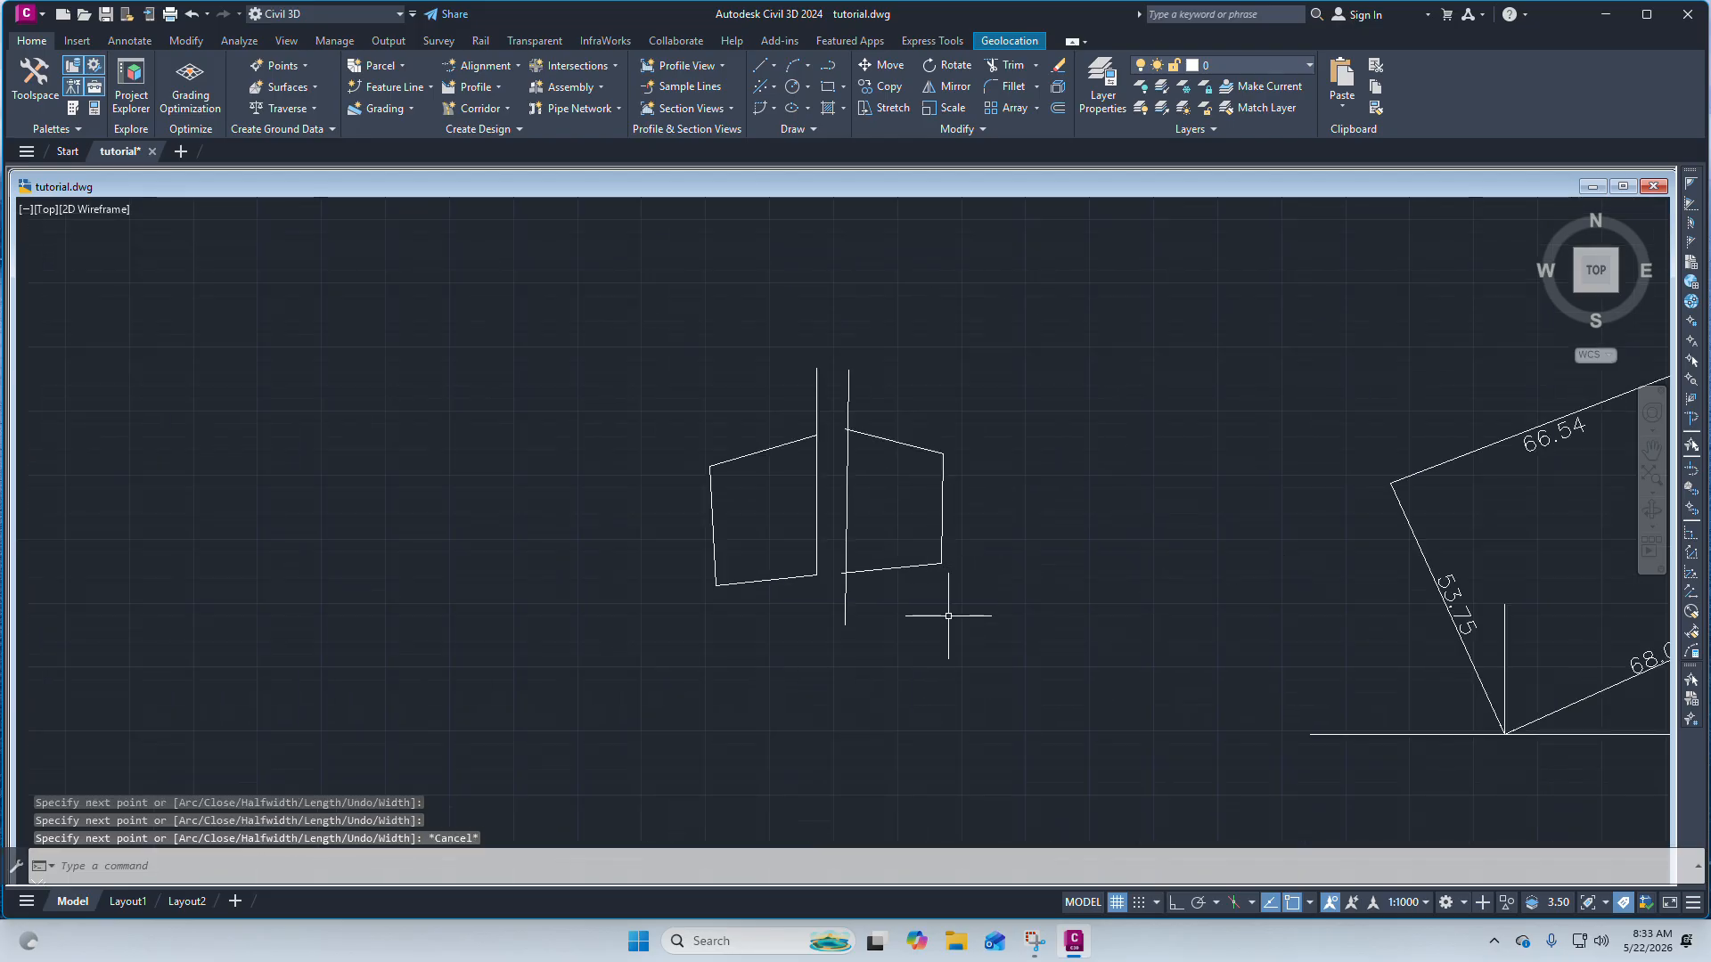
pyautogui.scroll(4, 890, 573)
pyautogui.scroll(-4, 901, 481)
pyautogui.scroll(4, 913, 478)
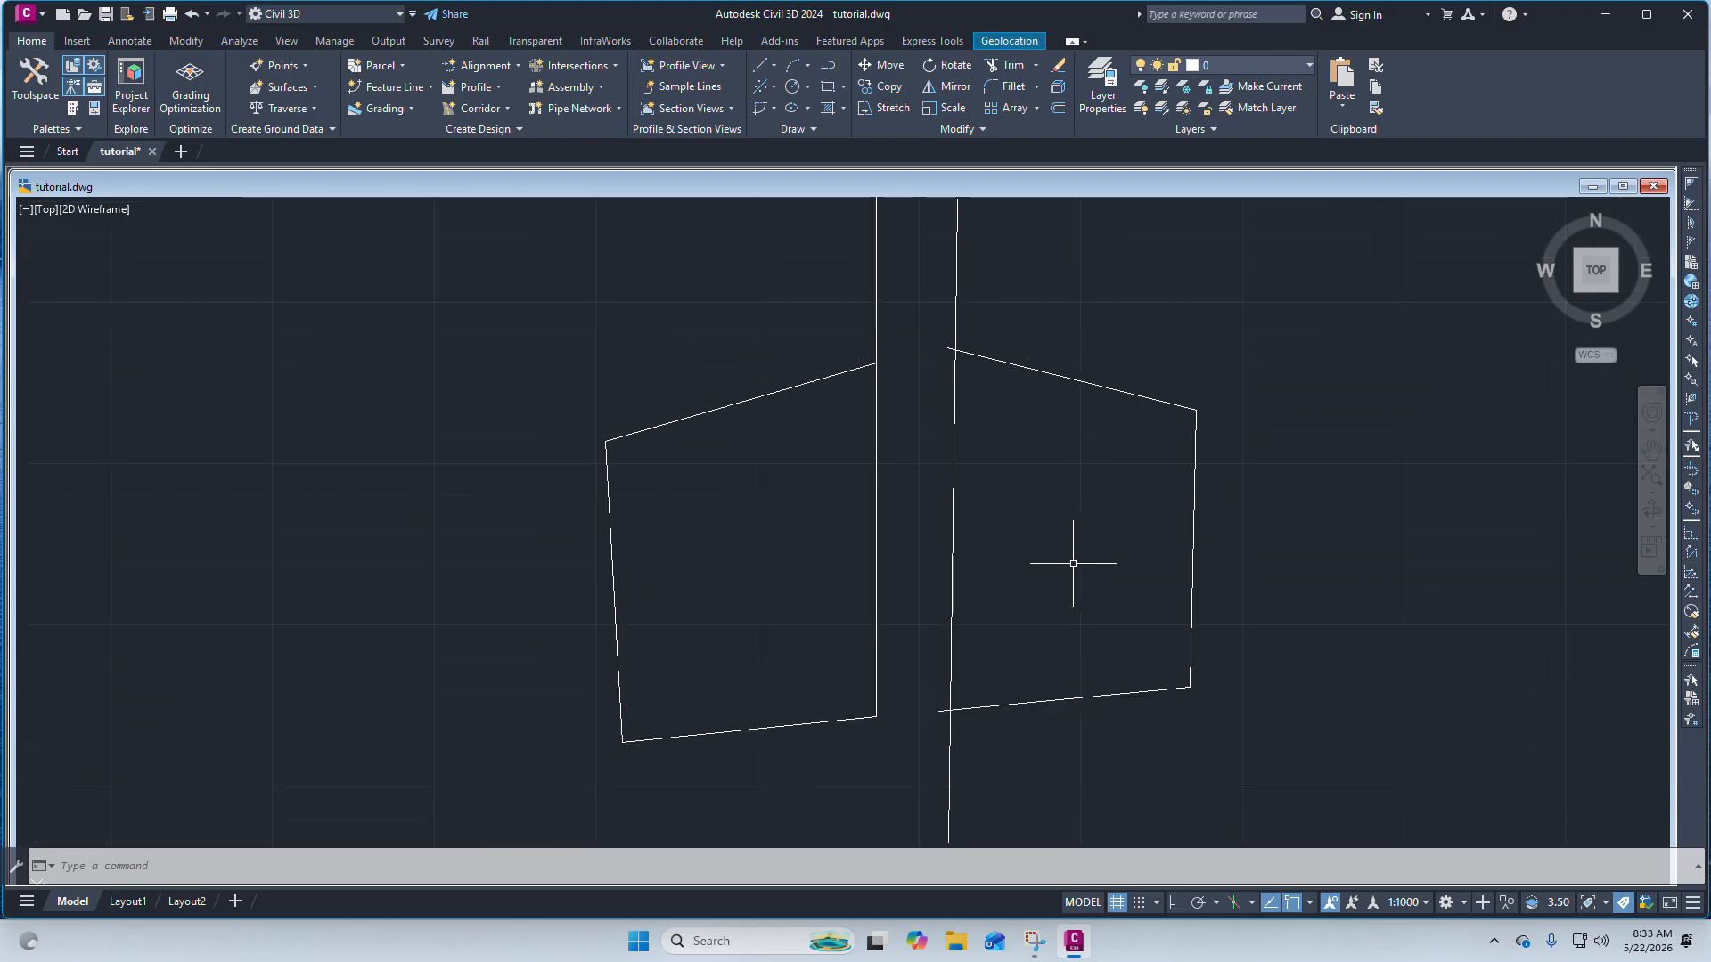
pyautogui.scroll(-5, 1024, 559)
pyautogui.scroll(5, 934, 525)
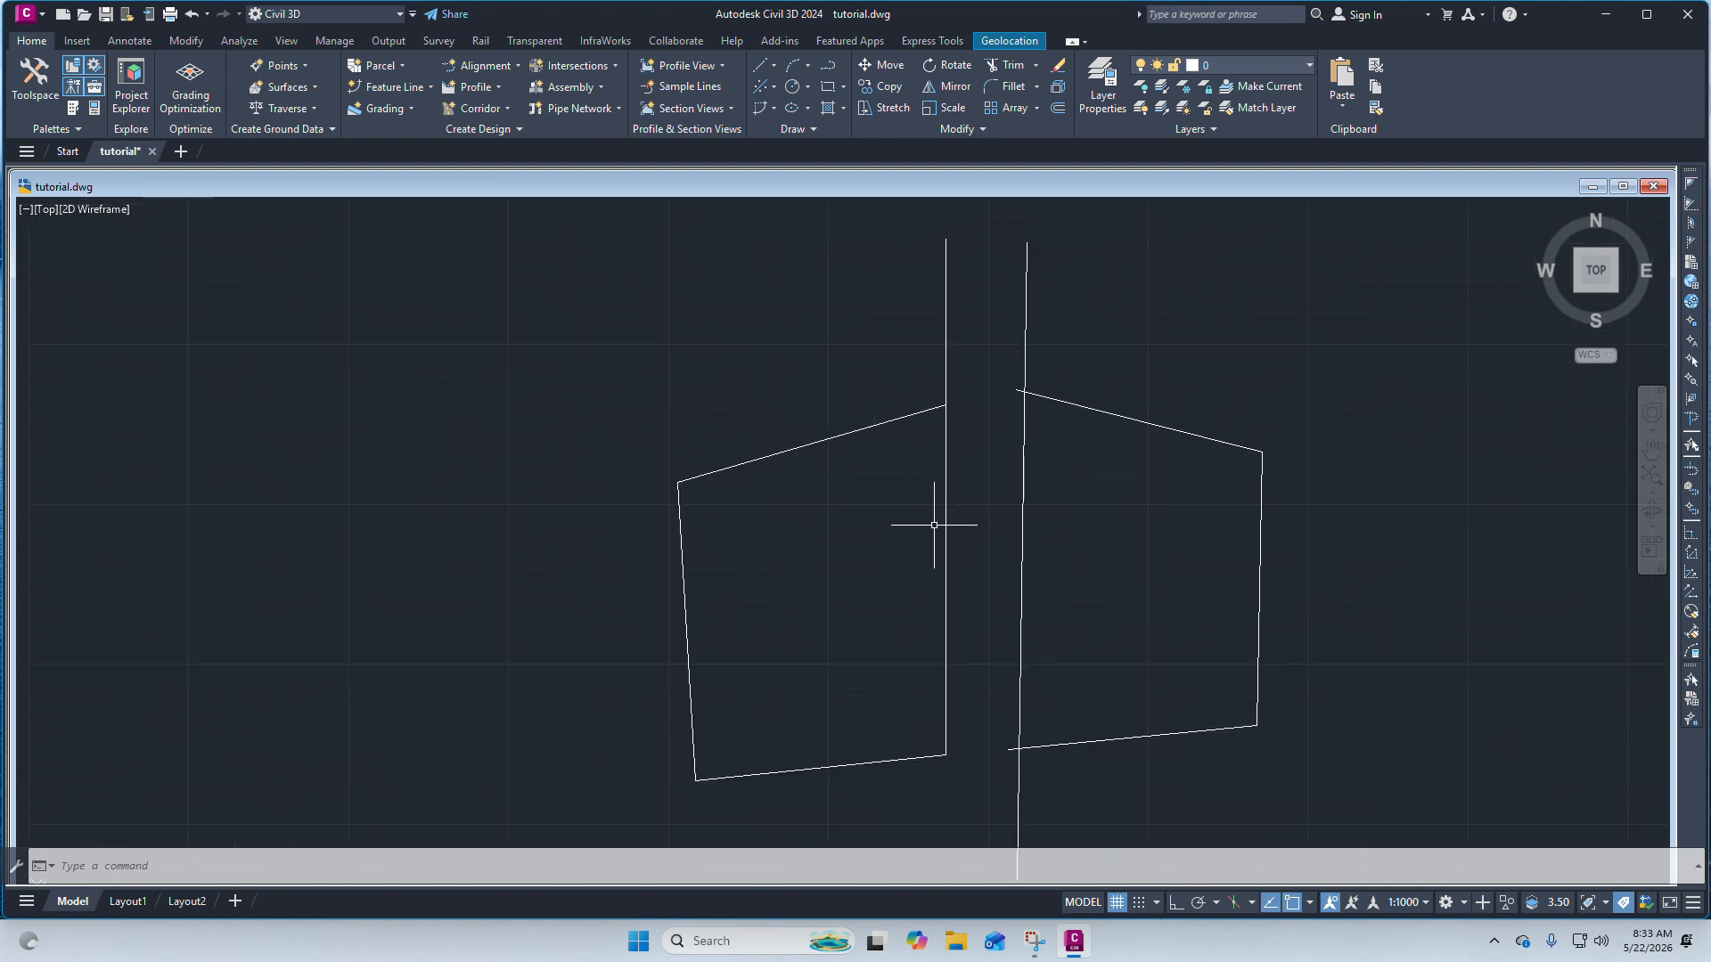
pyautogui.scroll(-5, 934, 525)
pyautogui.scroll(5, 976, 549)
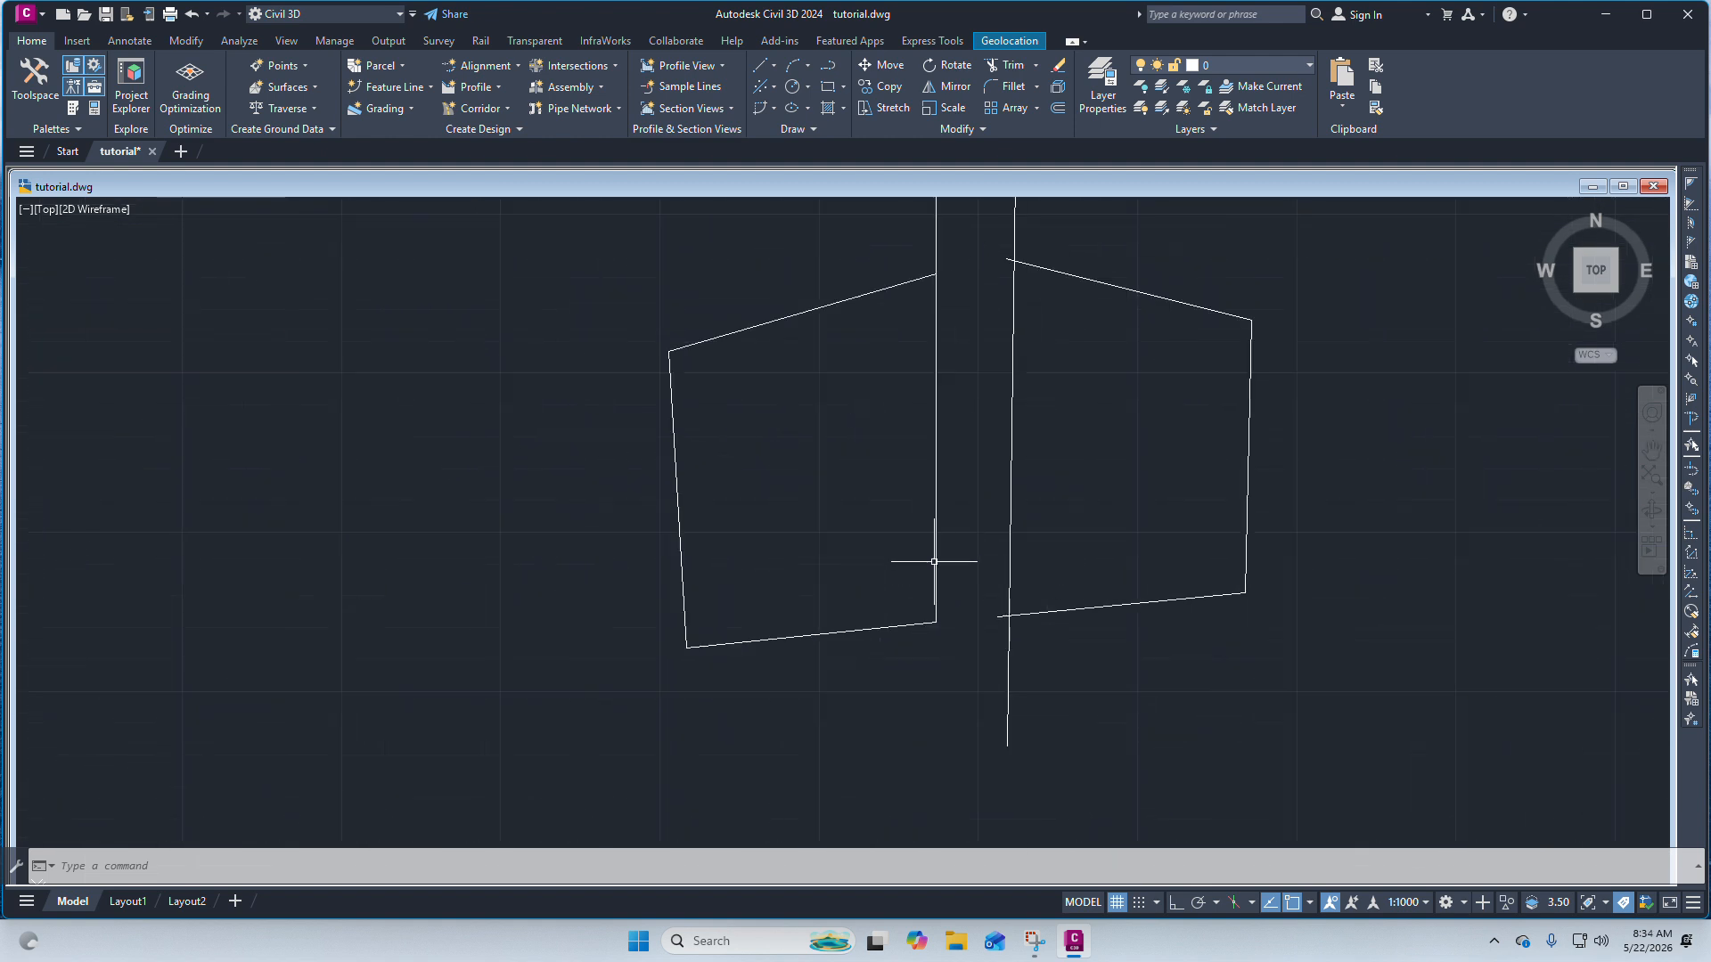
pyautogui.scroll(-2, 934, 561)
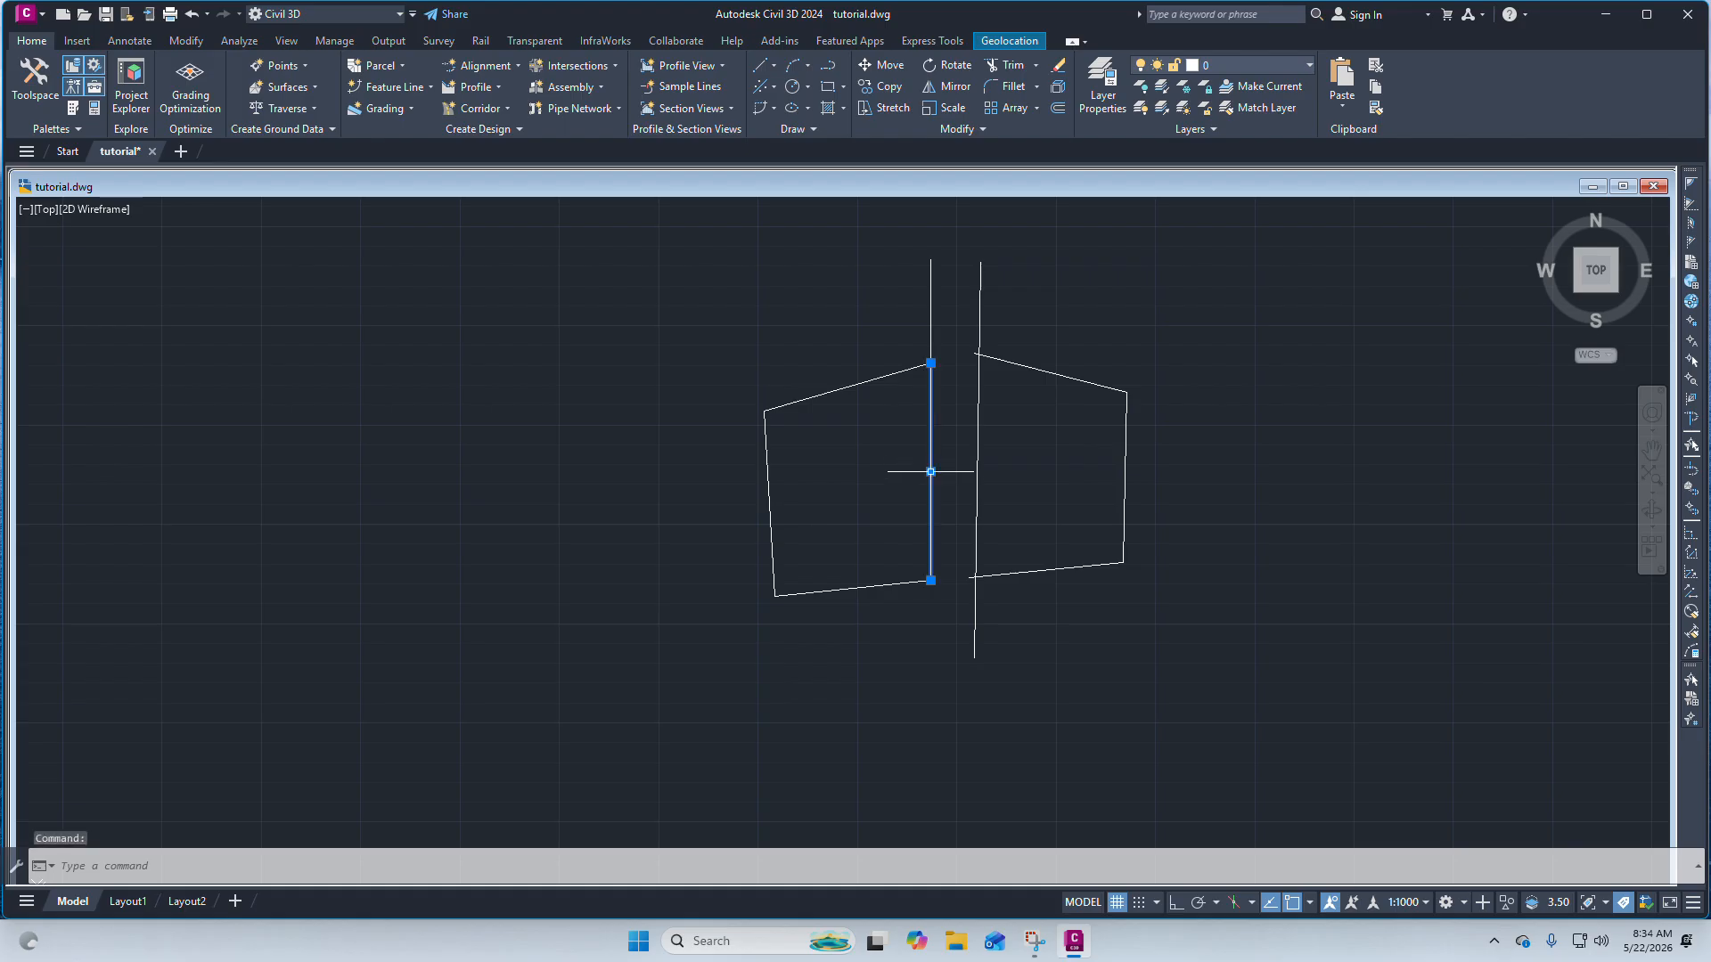
pyautogui.click(932, 583)
pyautogui.press('Escape')
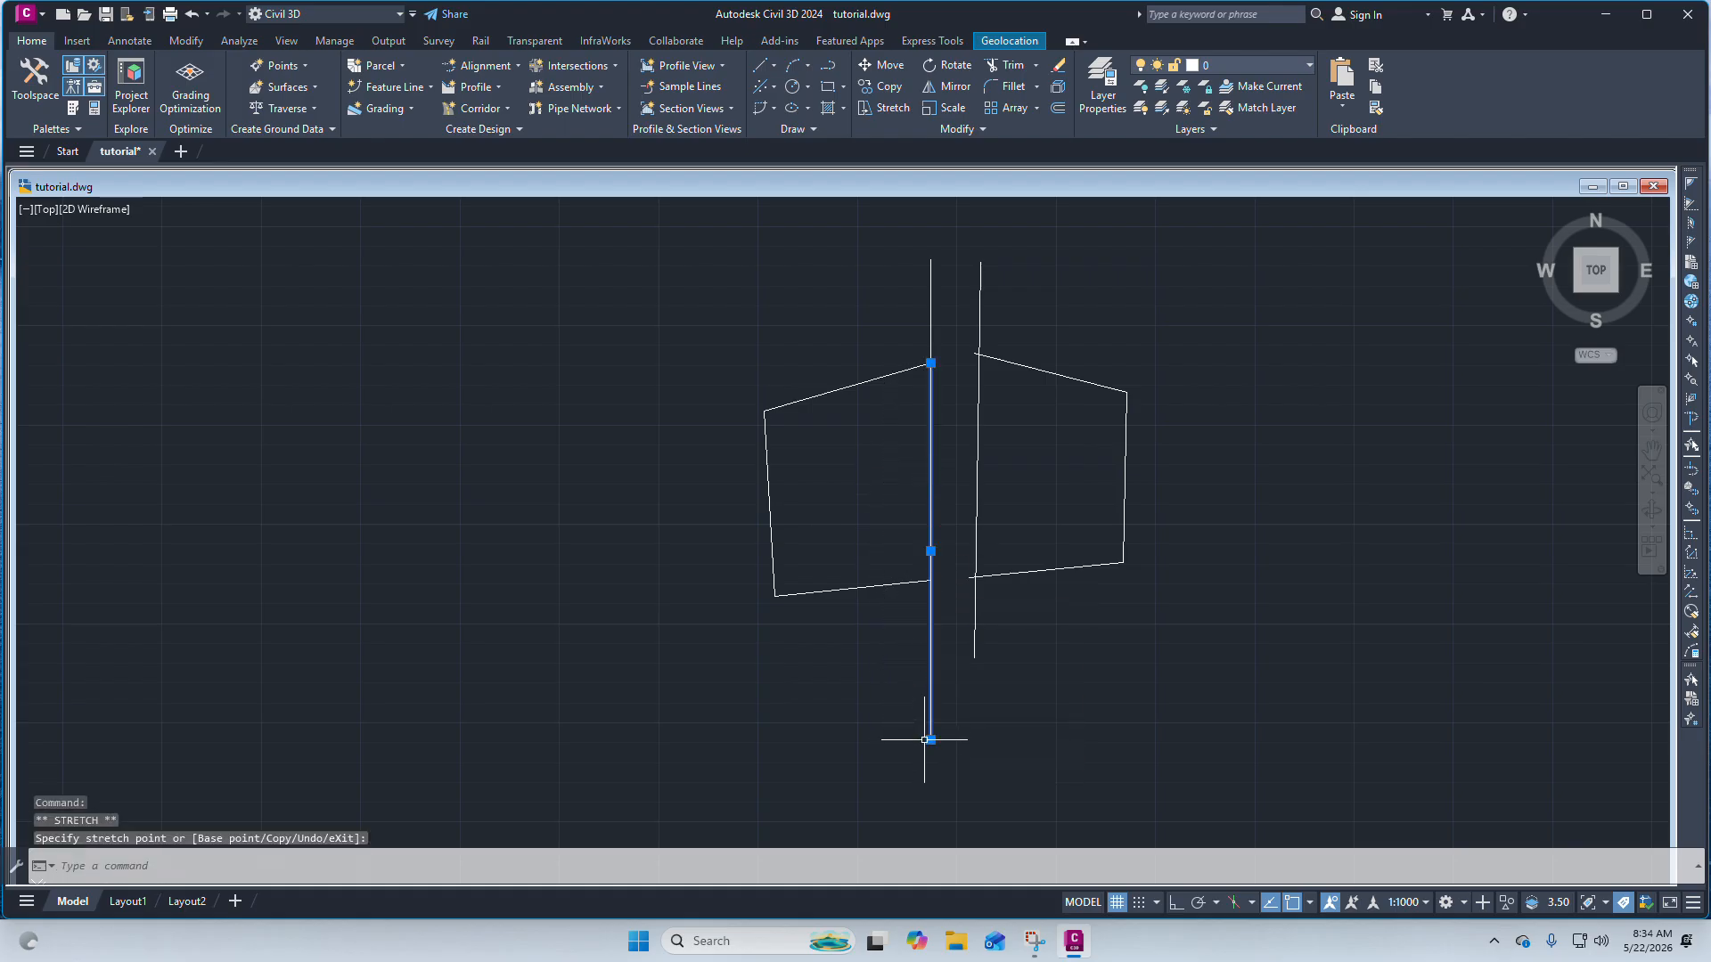
pyautogui.scroll(-4, 980, 499)
pyautogui.scroll(6, 993, 485)
pyautogui.scroll(-2, 955, 592)
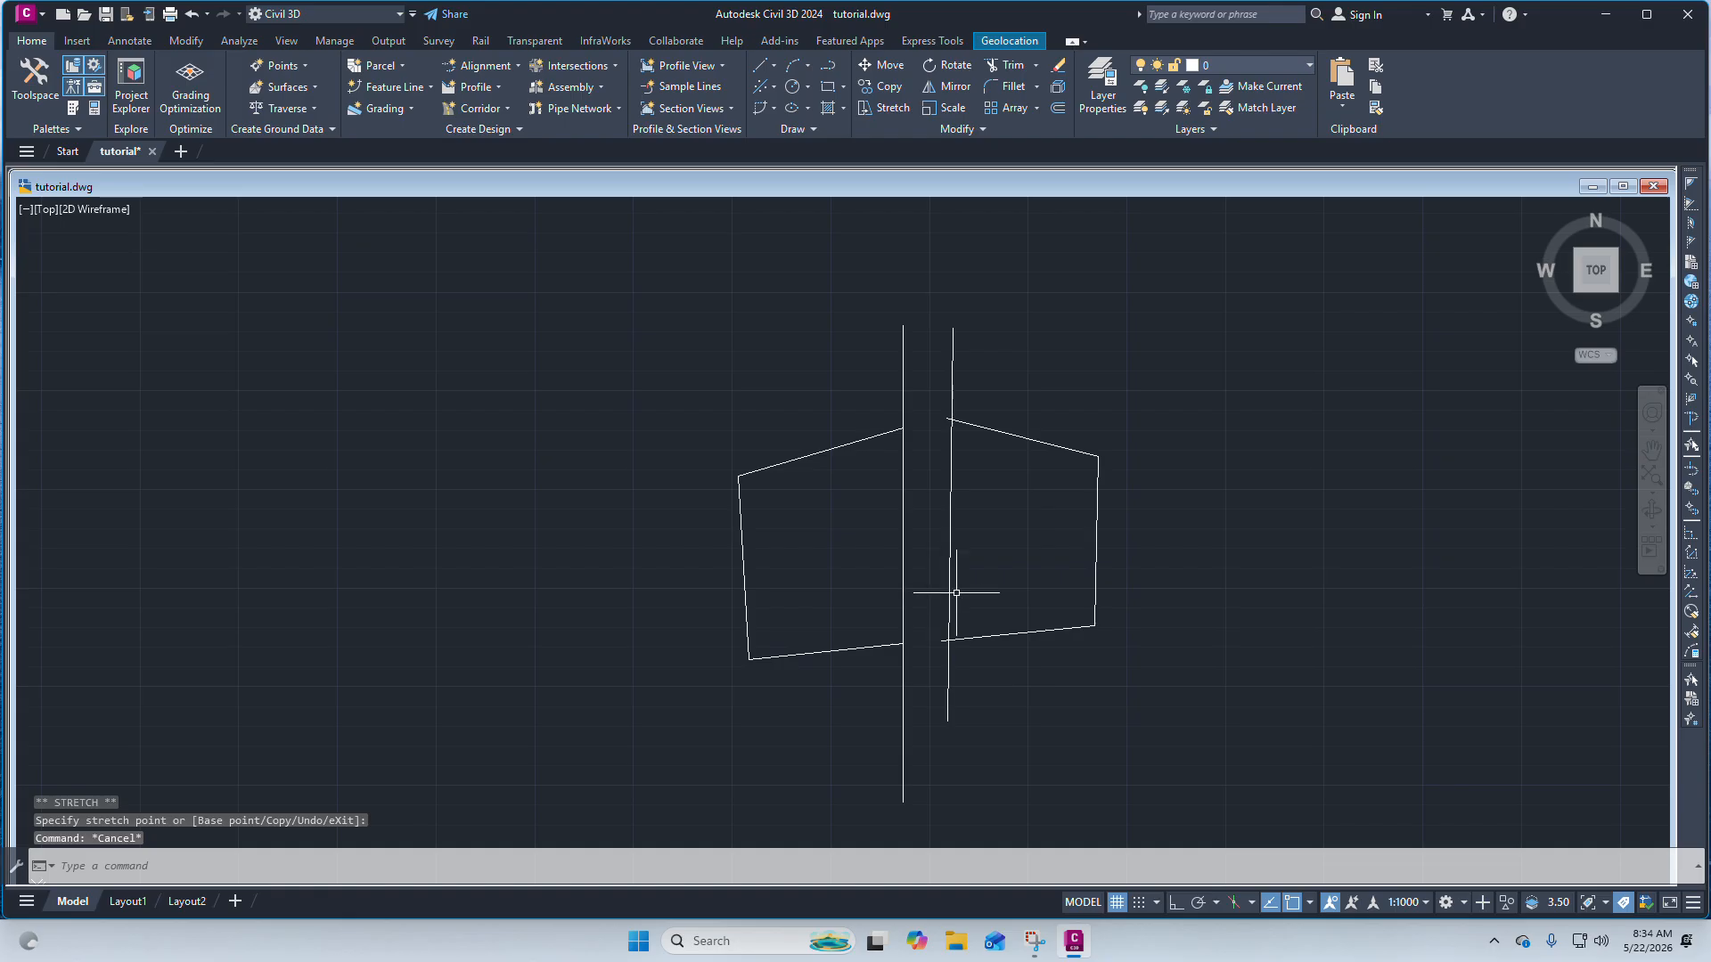
pyautogui.scroll(2, 1023, 643)
pyautogui.scroll(-4, 982, 590)
pyautogui.scroll(4, 857, 552)
pyautogui.moveTo(907, 517); pyautogui.dragTo(843, 596)
pyautogui.moveTo(1230, 548)
pyautogui.mouseDown()
pyautogui.moveTo(1152, 450)
pyautogui.moveTo(1219, 504)
pyautogui.mouseUp()
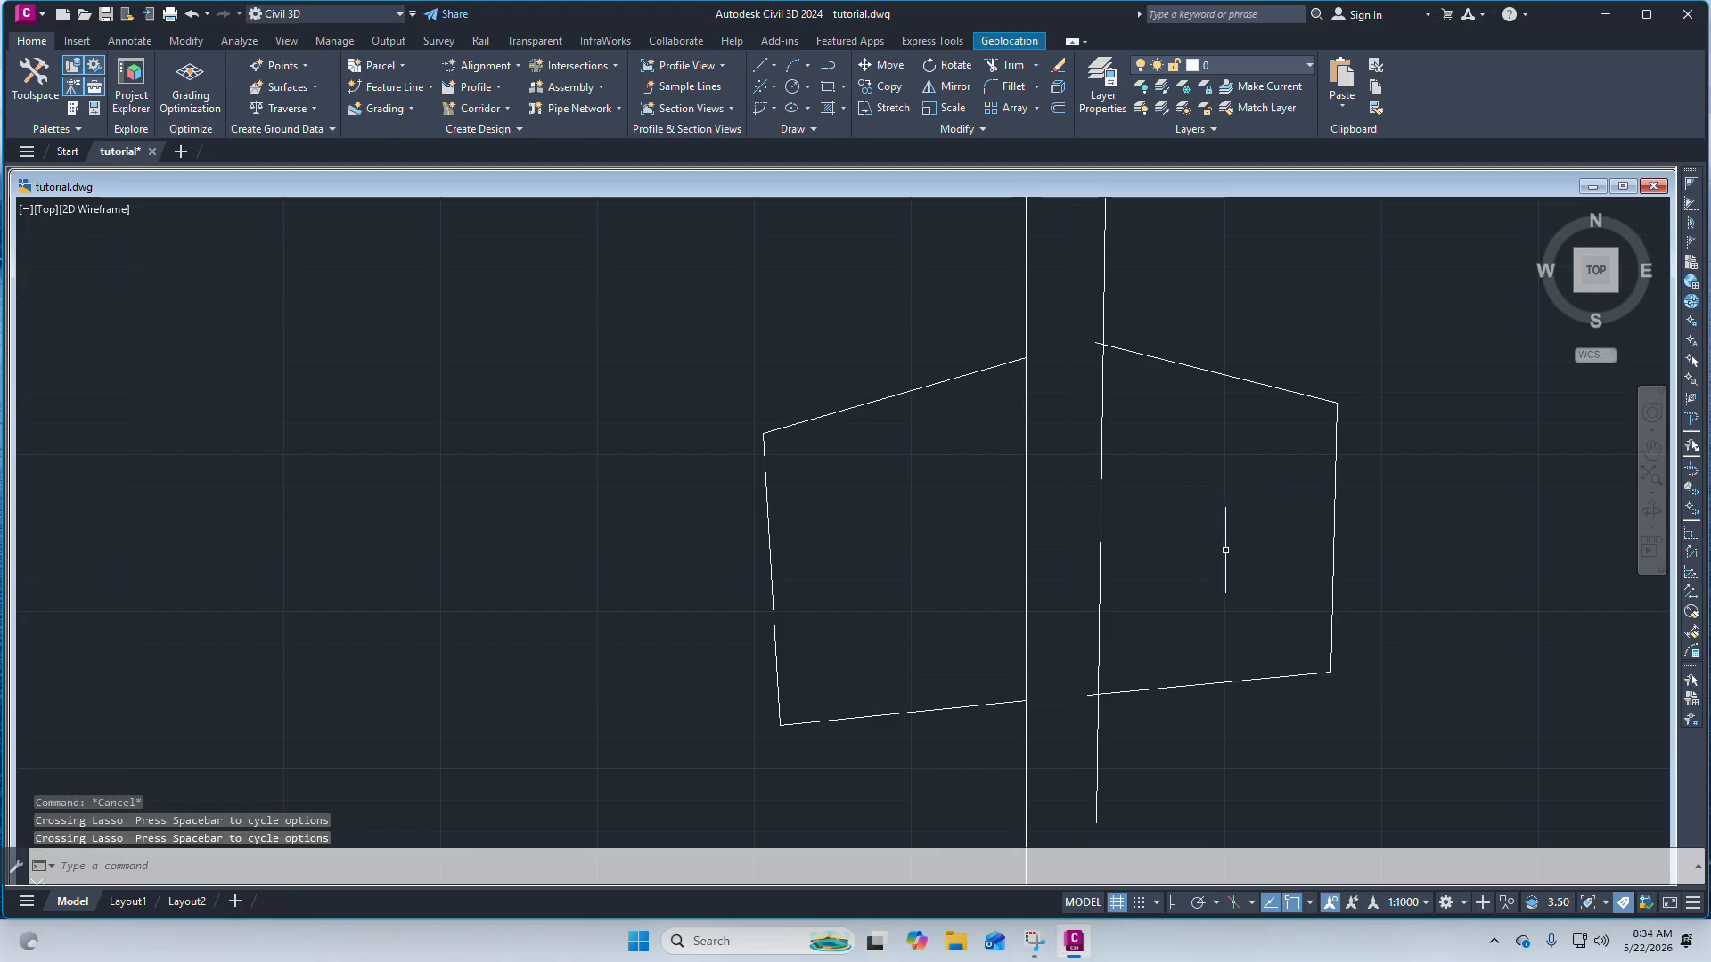
pyautogui.scroll(-3, 911, 495)
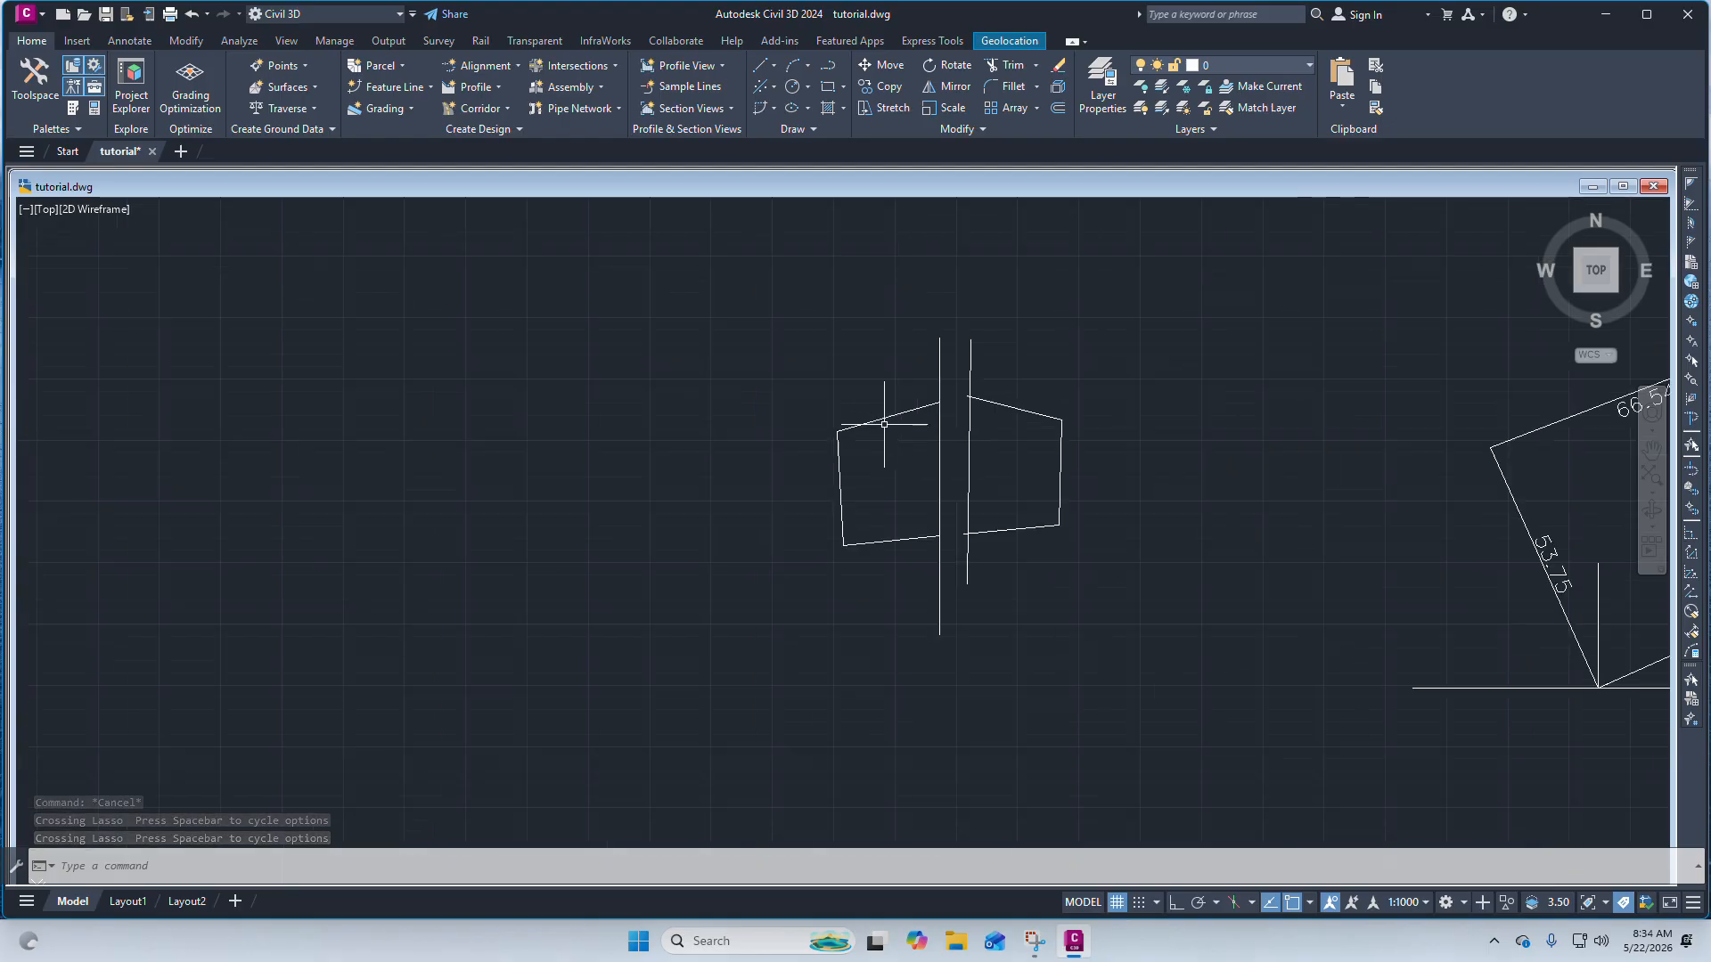
pyautogui.scroll(3, 891, 463)
pyautogui.scroll(-1, 1009, 485)
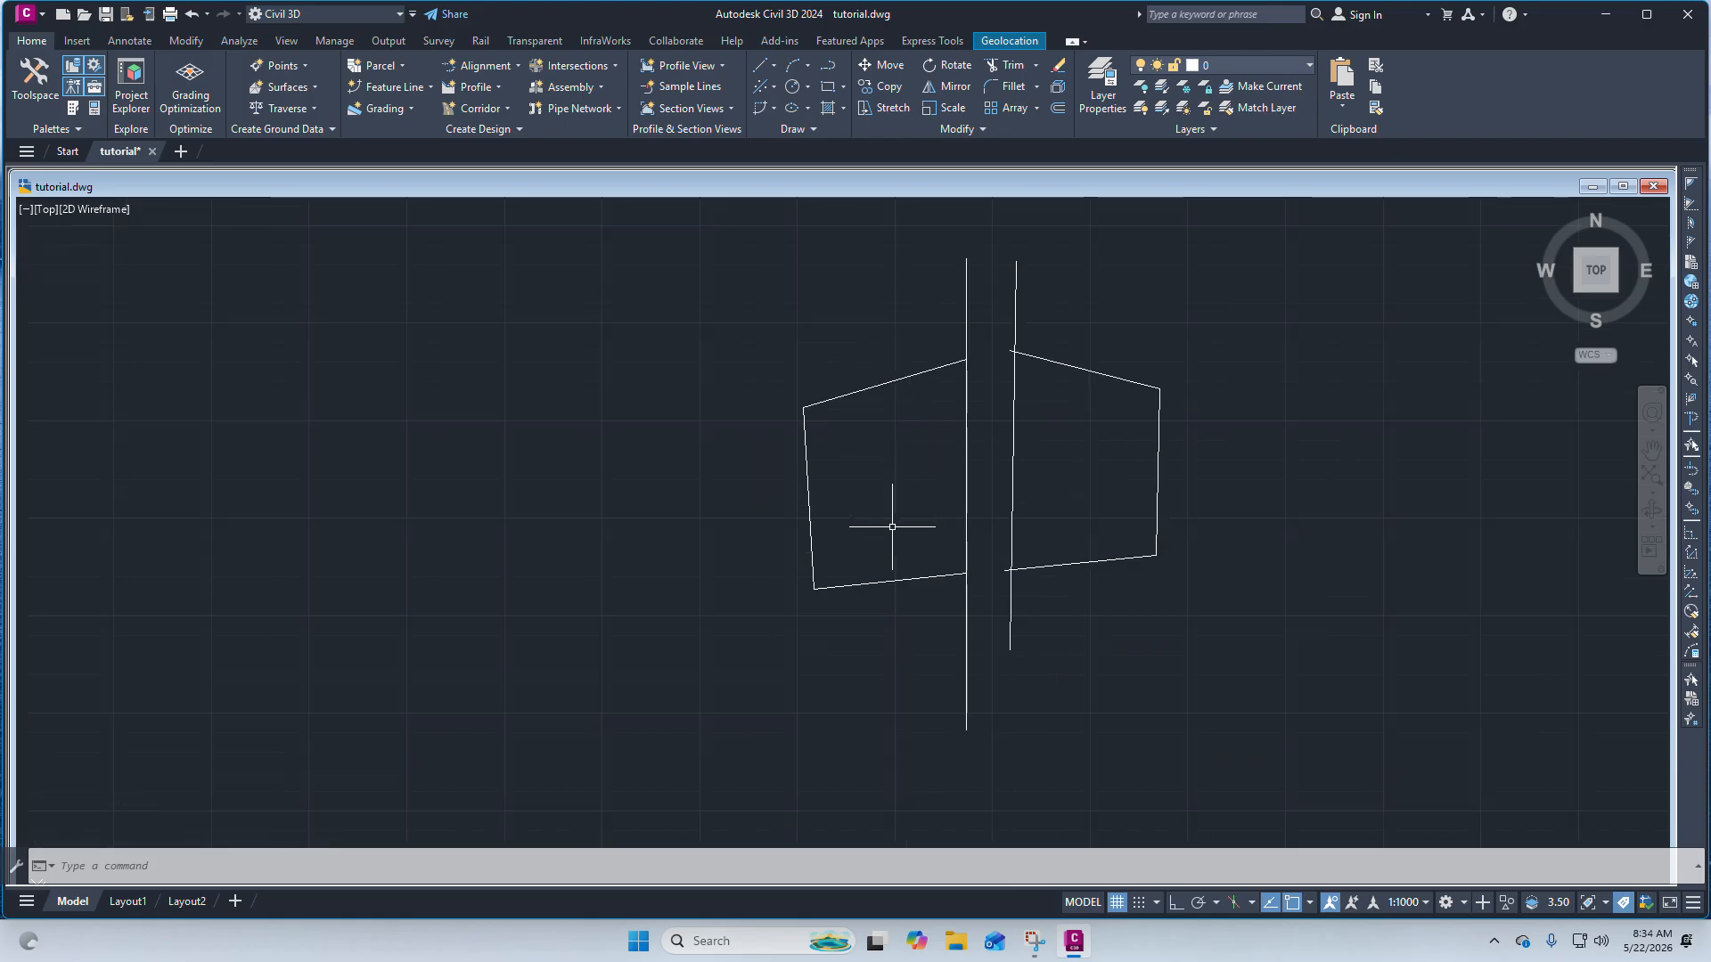
pyautogui.scroll(2, 896, 547)
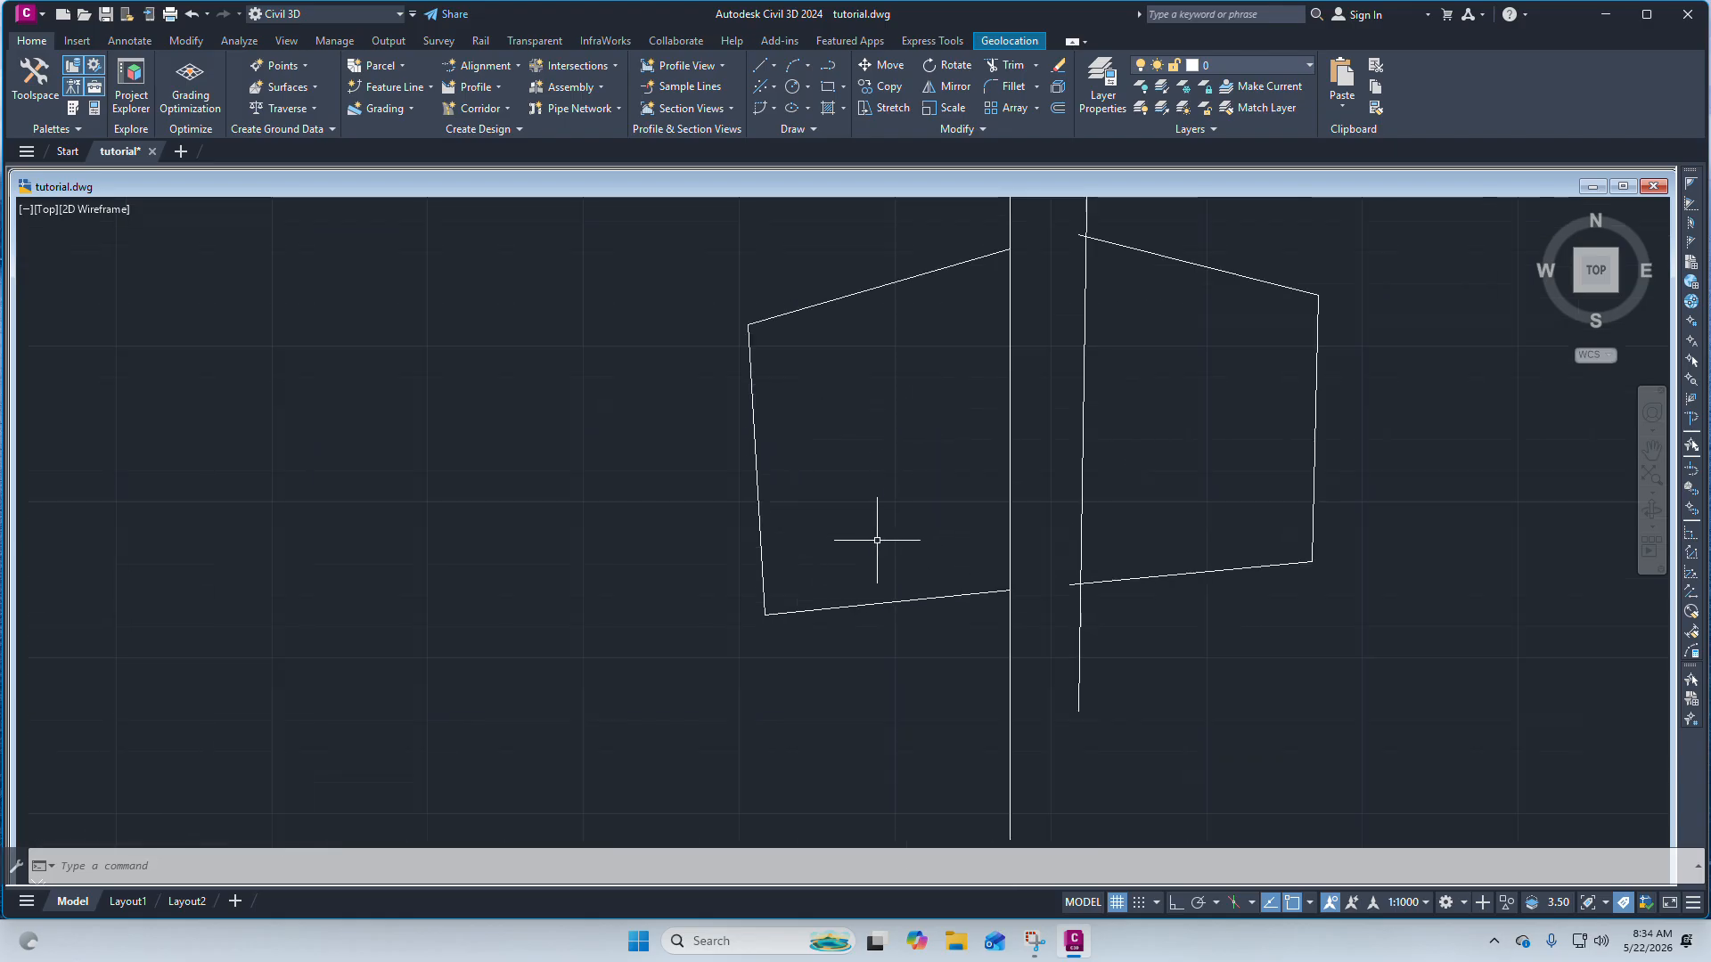
# Erase the second vertical line and the three-segment polyline to its right.
pyautogui.scroll(-2, 879, 539)
pyautogui.scroll(2, 886, 481)
pyautogui.scroll(-4, 895, 481)
pyautogui.scroll(4, 981, 468)
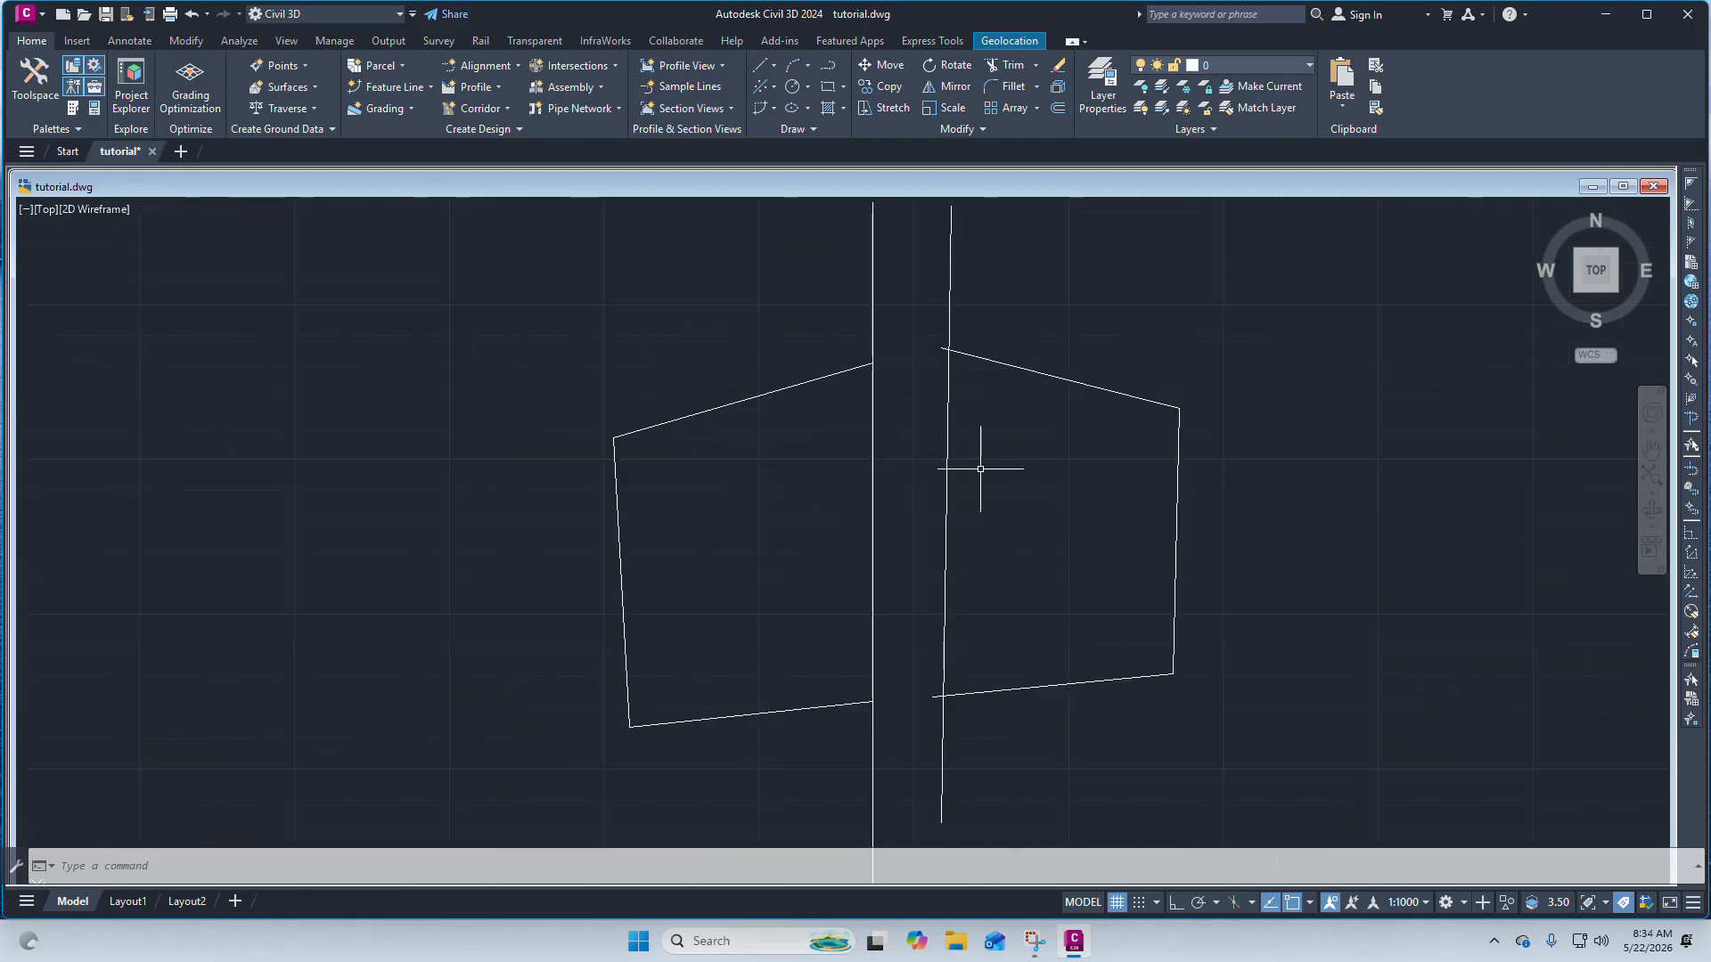
pyautogui.scroll(-2, 1025, 604)
pyautogui.click(1134, 737)
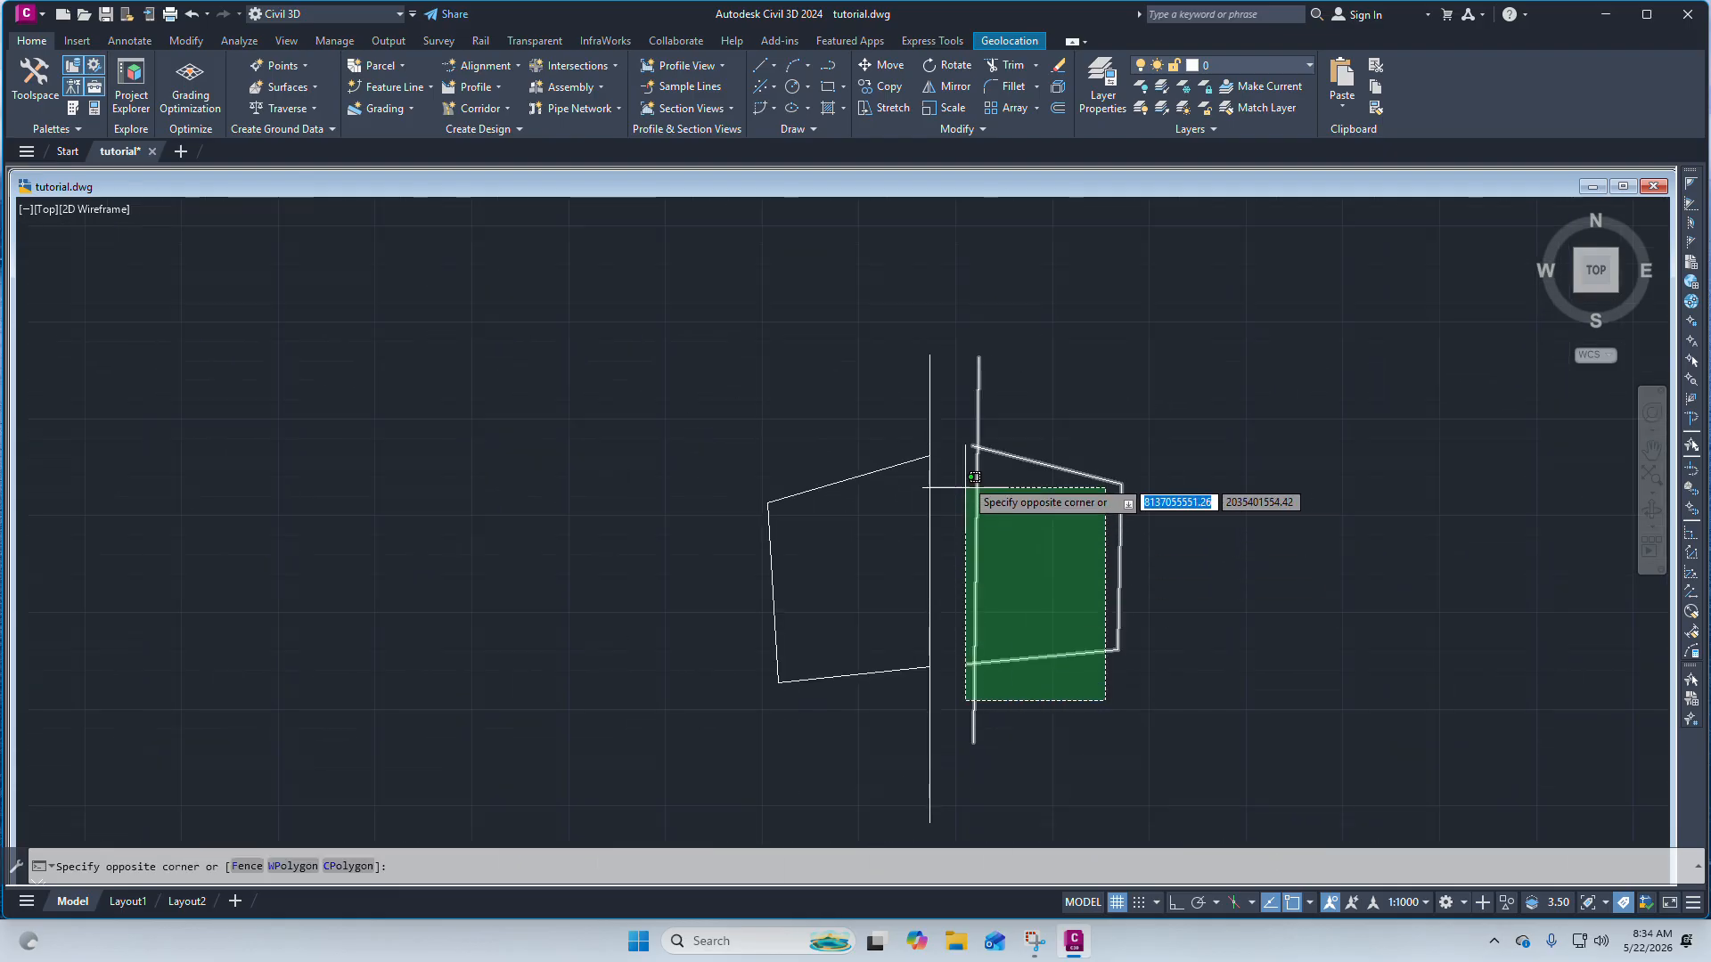
pyautogui.click(973, 446)
pyautogui.press('Delete')
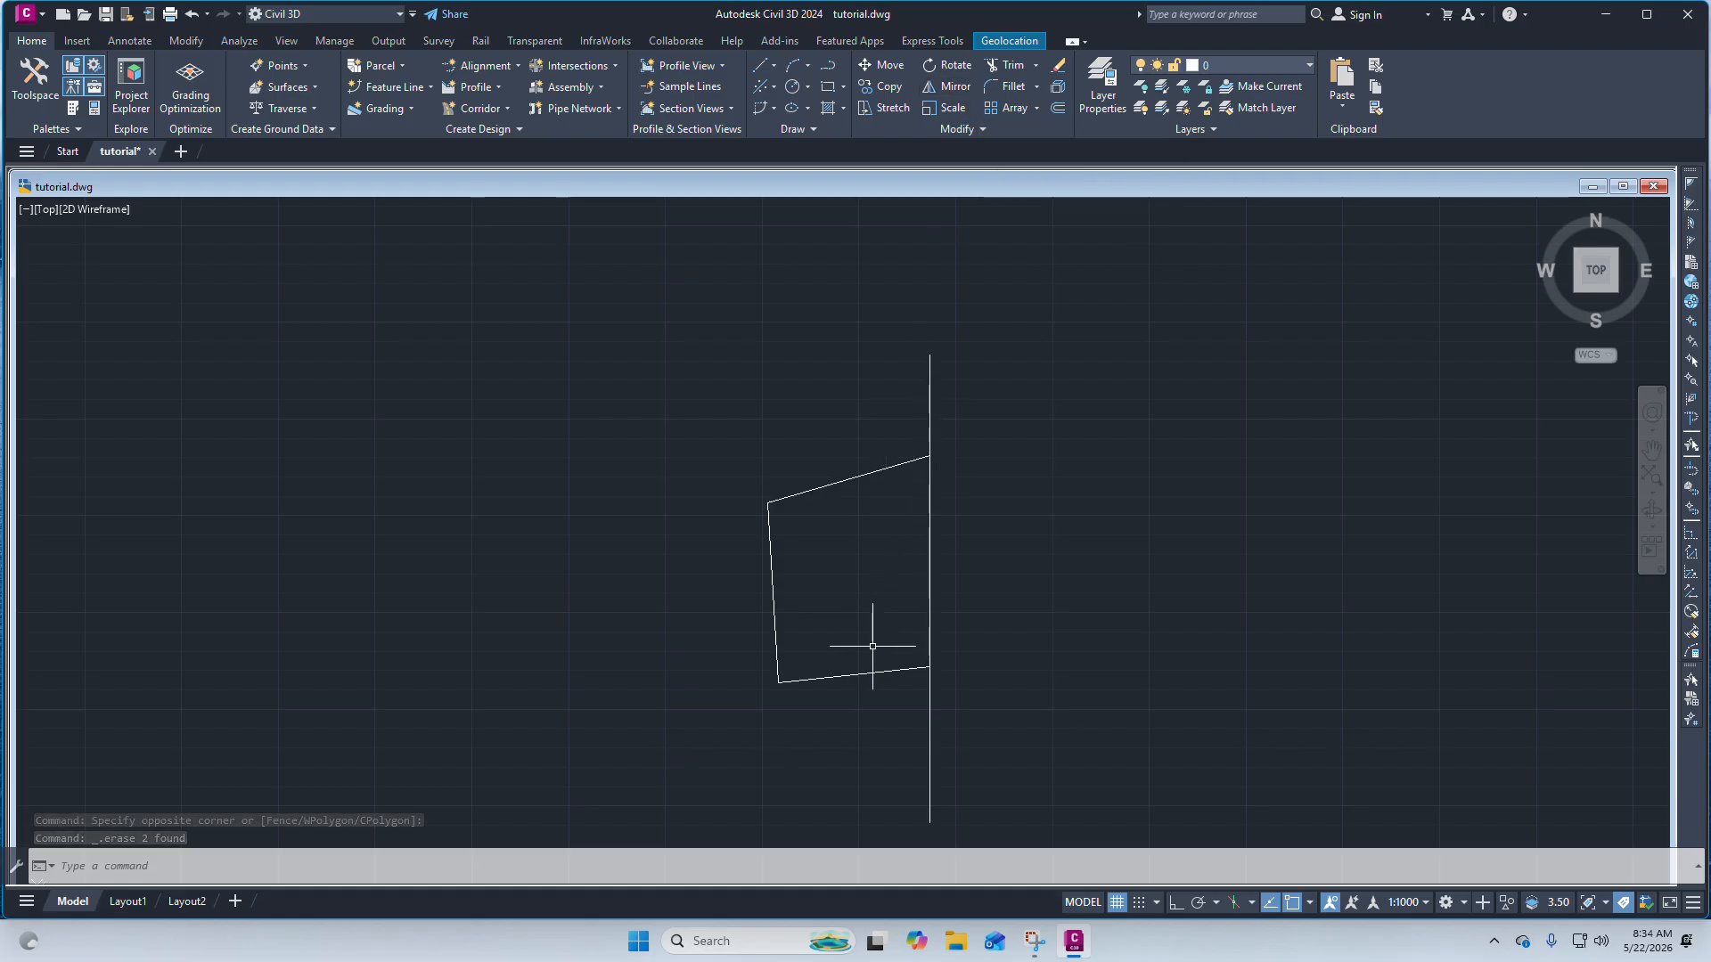
pyautogui.click(881, 674)
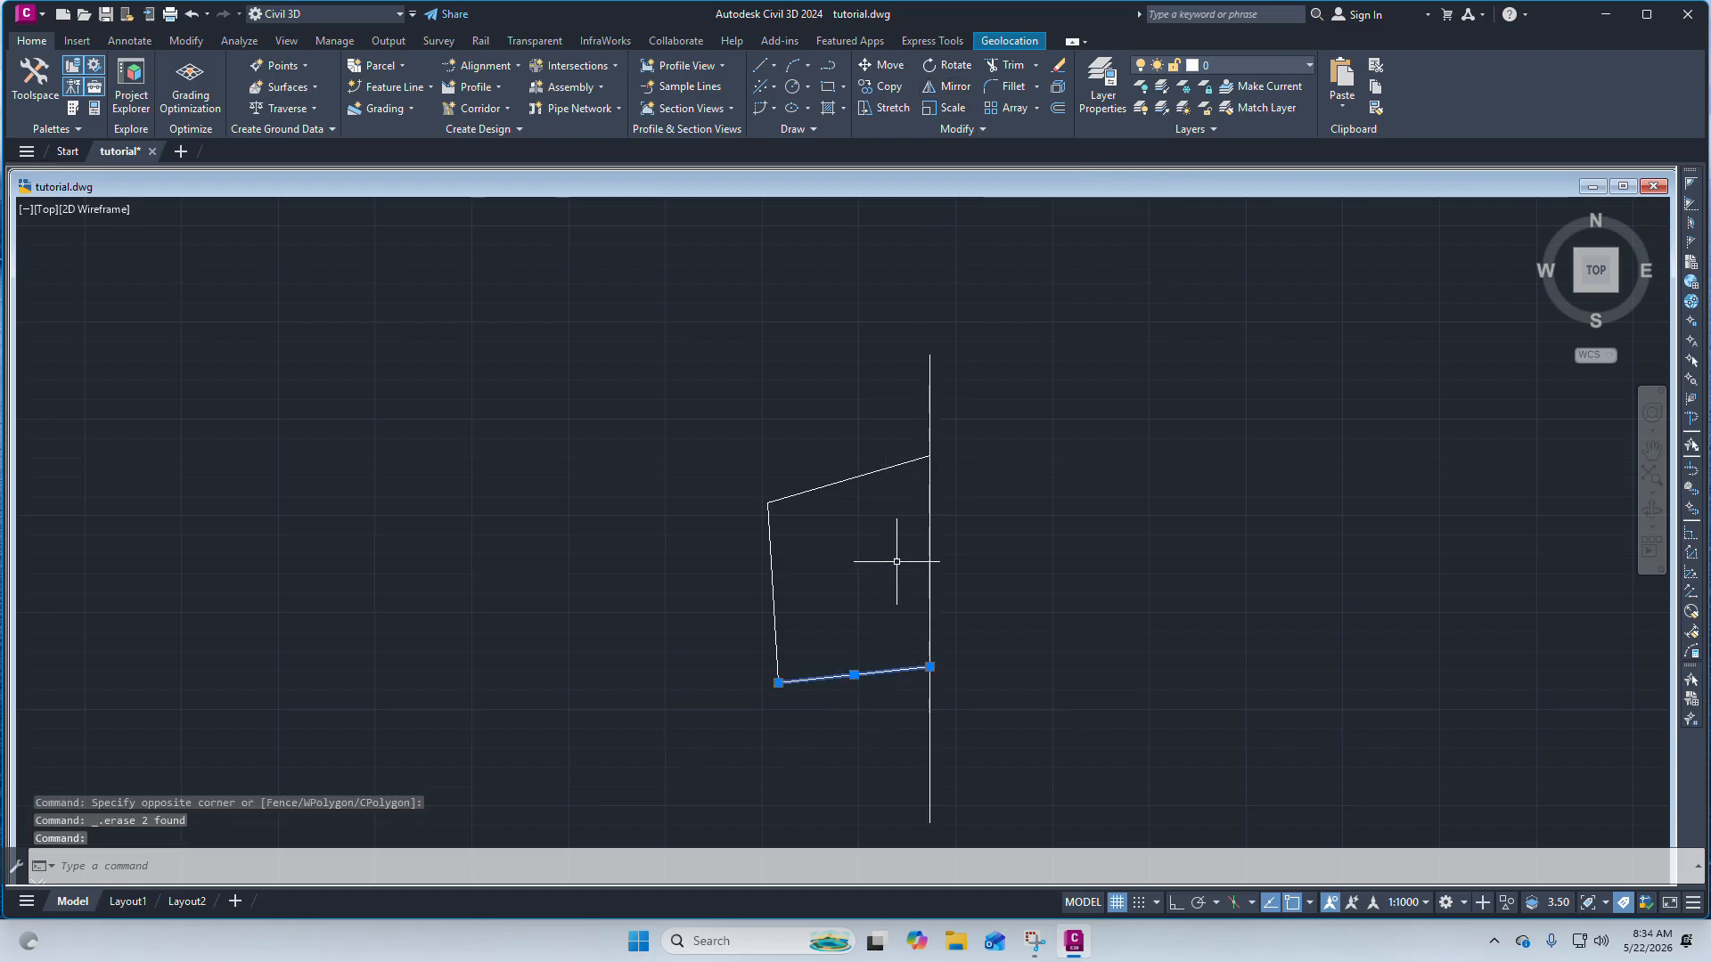
pyautogui.press('Escape')
pyautogui.click(830, 479)
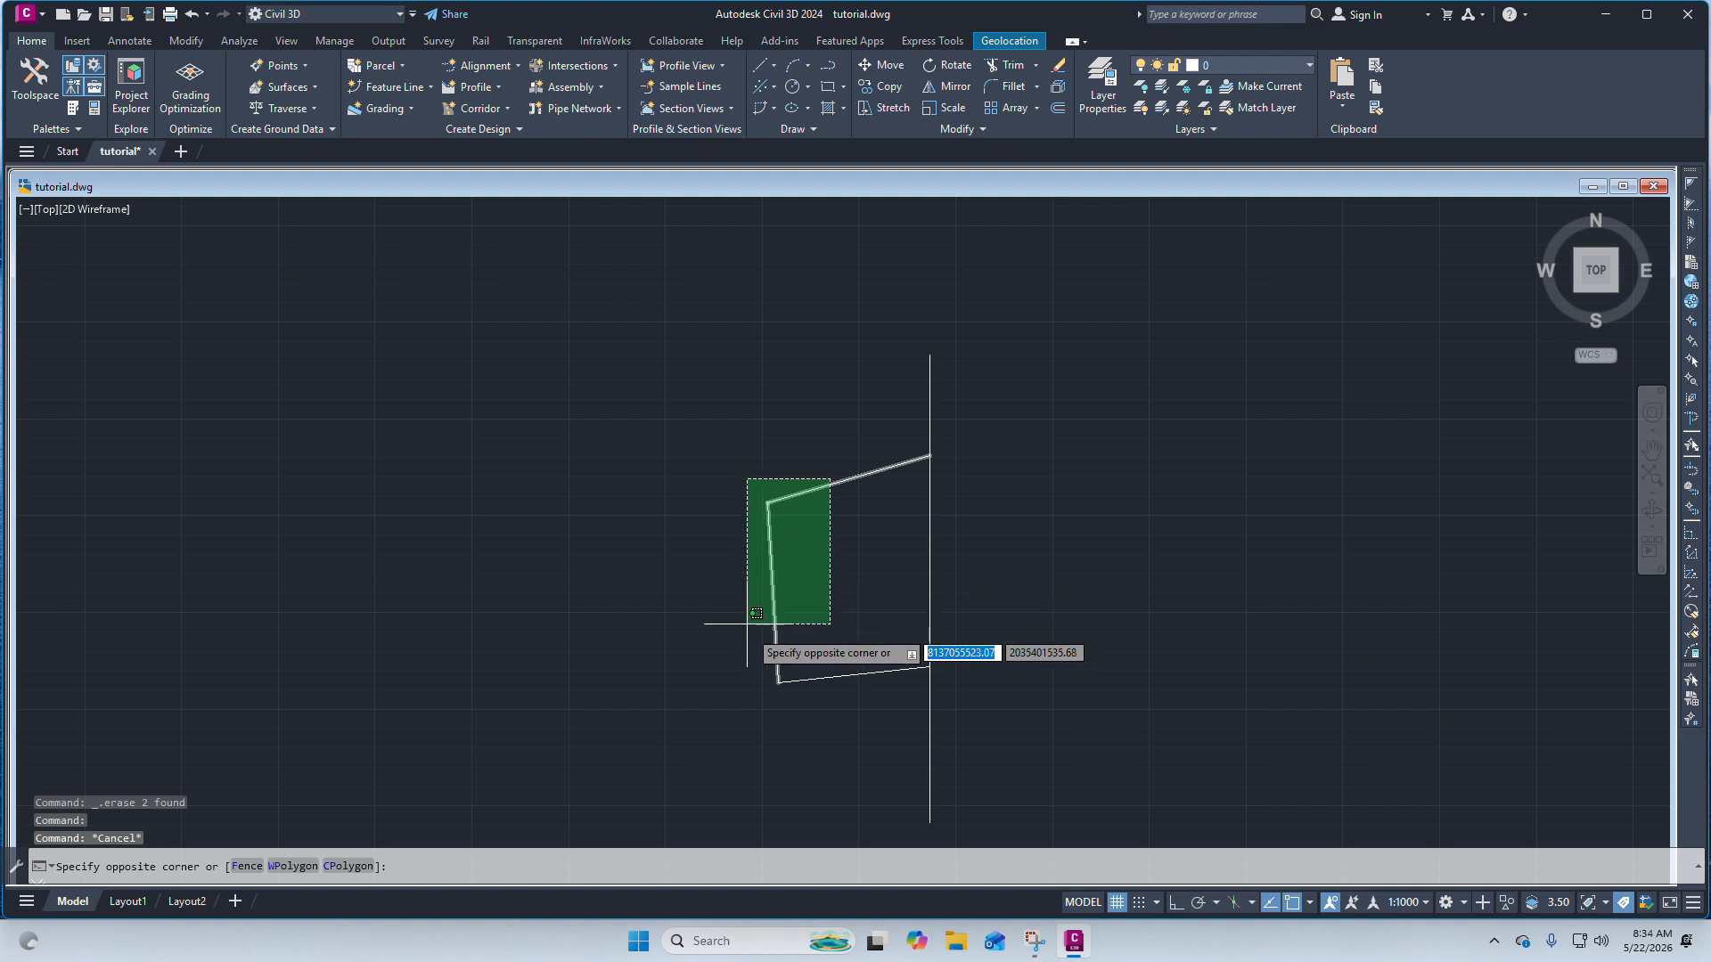
pyautogui.press('Escape')
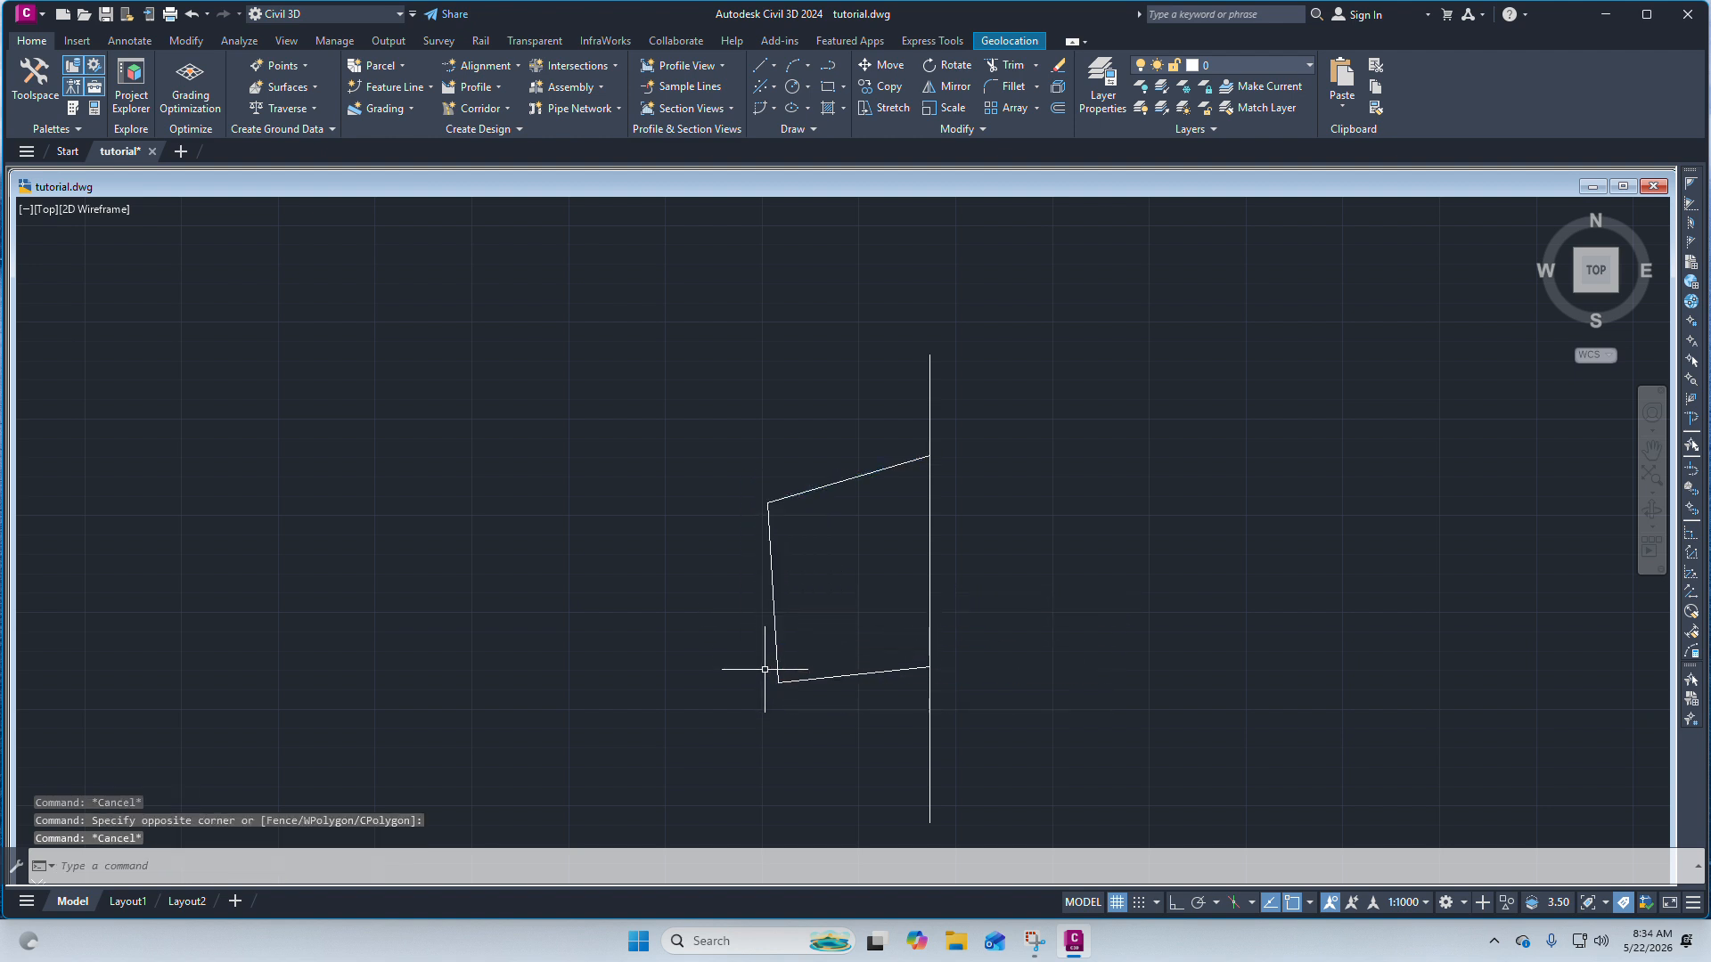
# Trace the four-sided figure's corners with a single closed polyline over its existing edges.
pyautogui.click(828, 70)
pyautogui.click(768, 504)
pyautogui.scroll(4, 885, 490)
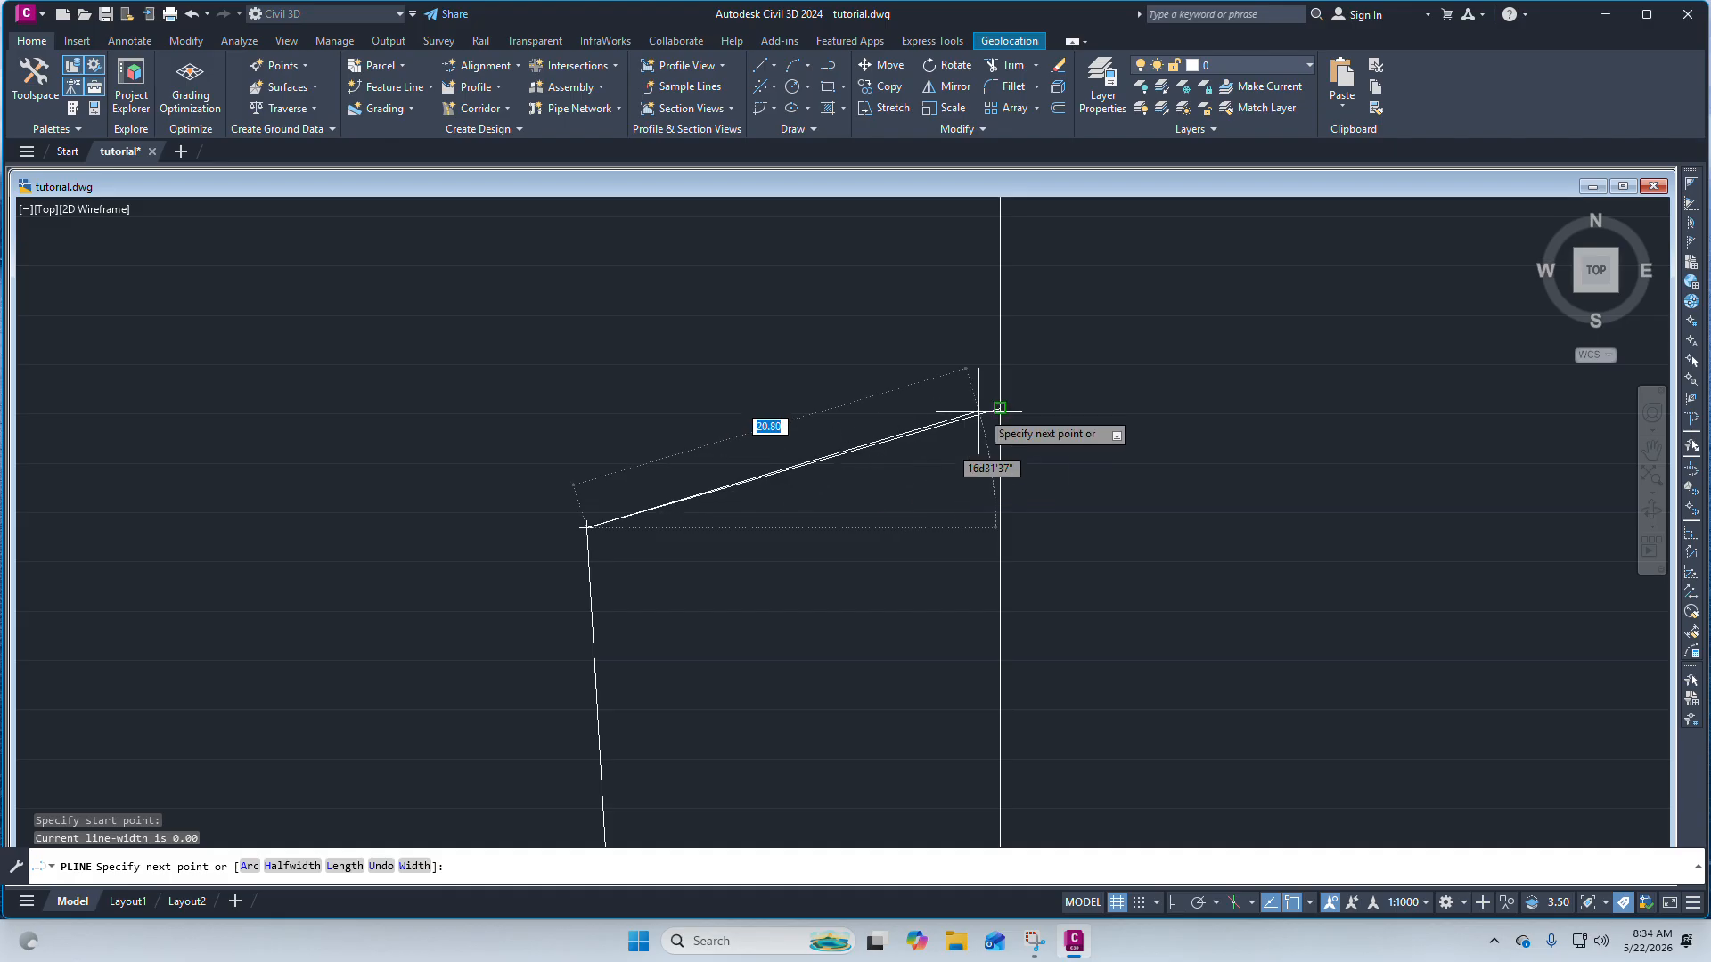
pyautogui.click(1000, 408)
pyautogui.scroll(-4, 958, 335)
pyautogui.scroll(2, 983, 527)
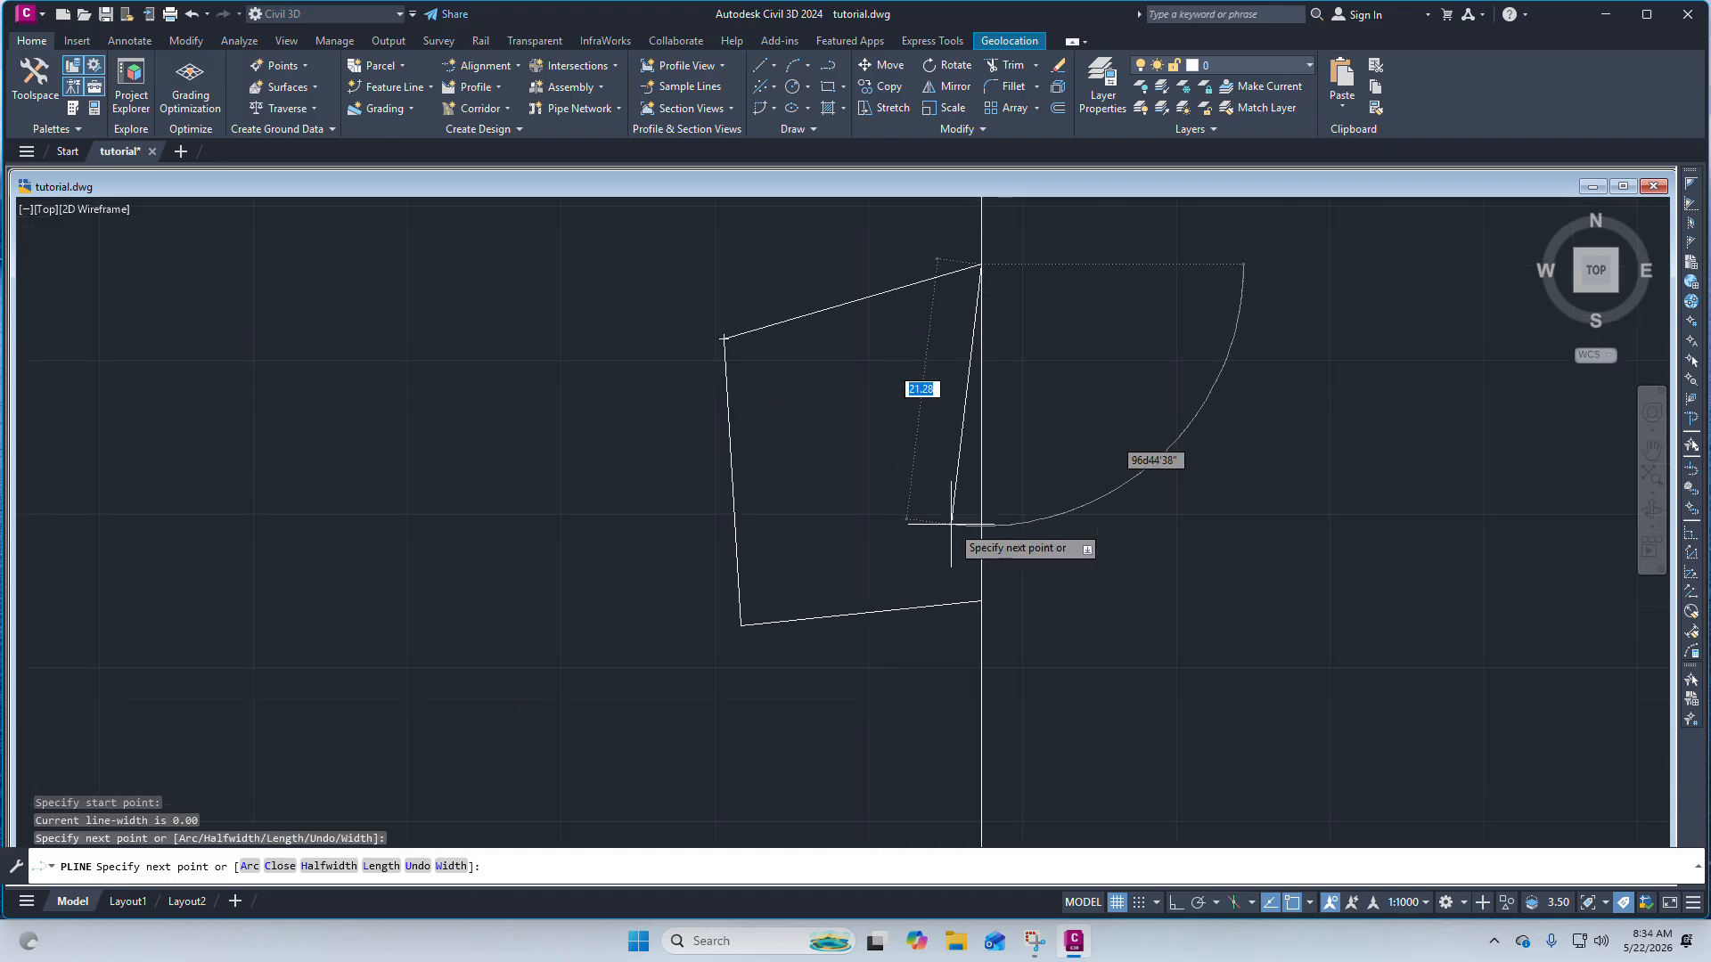
pyautogui.click(981, 602)
pyautogui.click(741, 625)
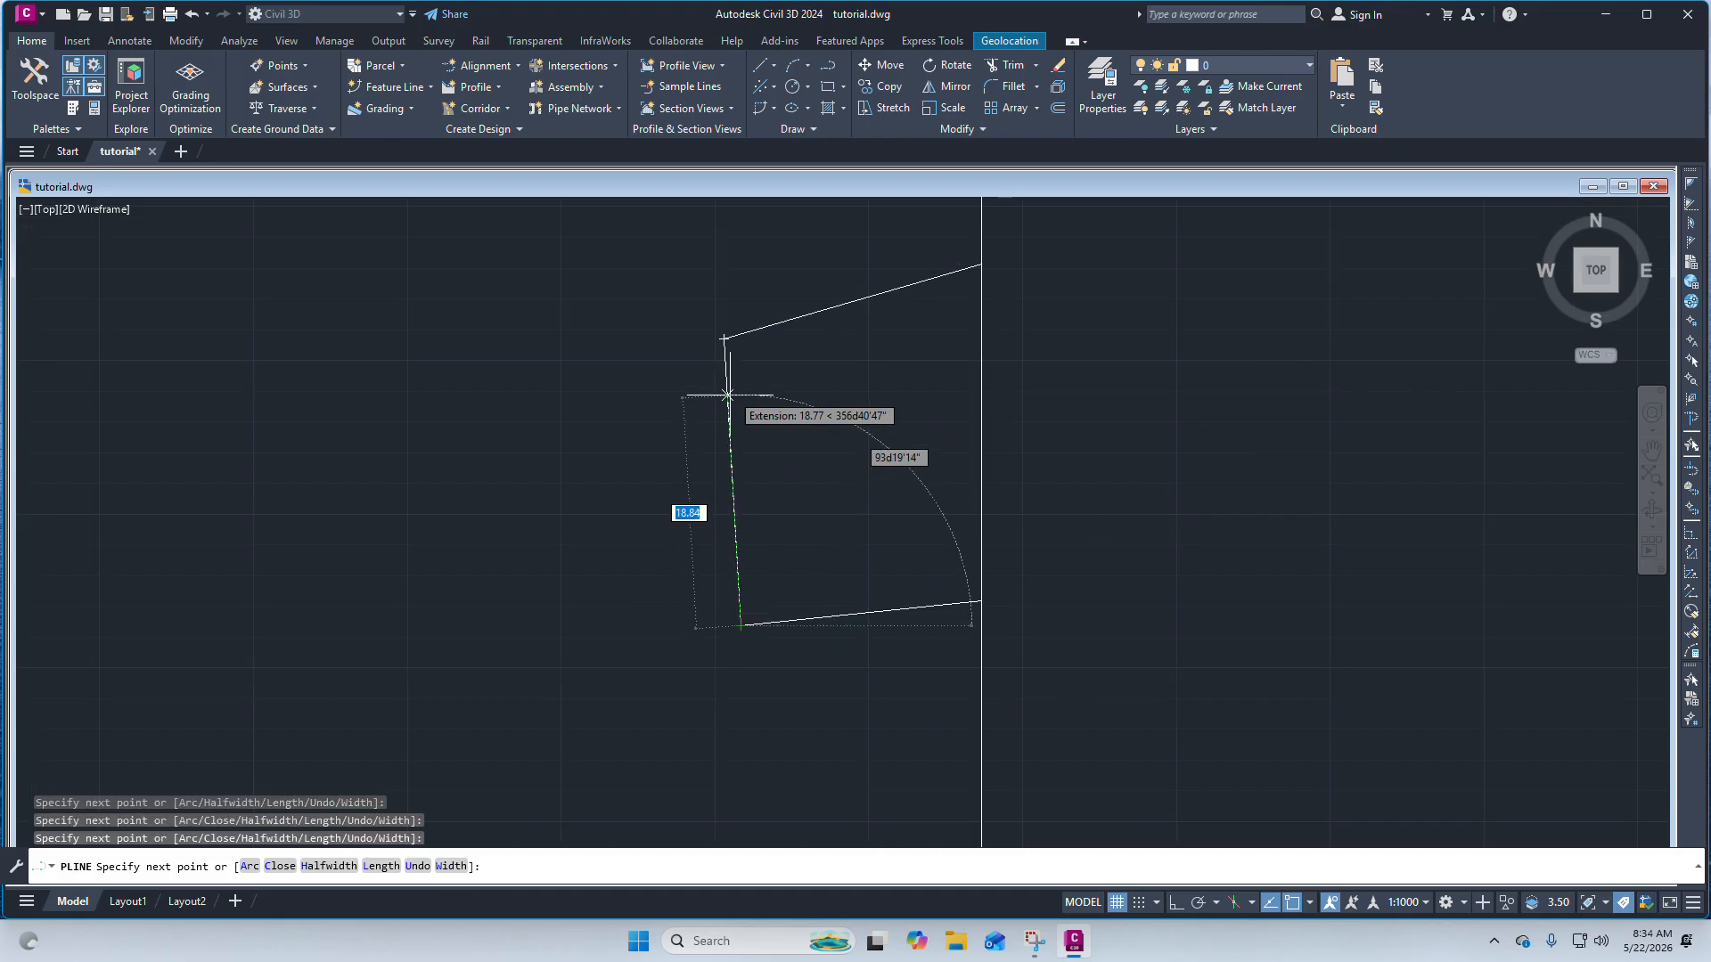
pyautogui.click(725, 339)
pyautogui.rightClick(724, 341)
pyautogui.click(777, 355)
pyautogui.moveTo(775, 350); pyautogui.dragTo(767, 350, button='middle')
pyautogui.scroll(-2, 768, 349)
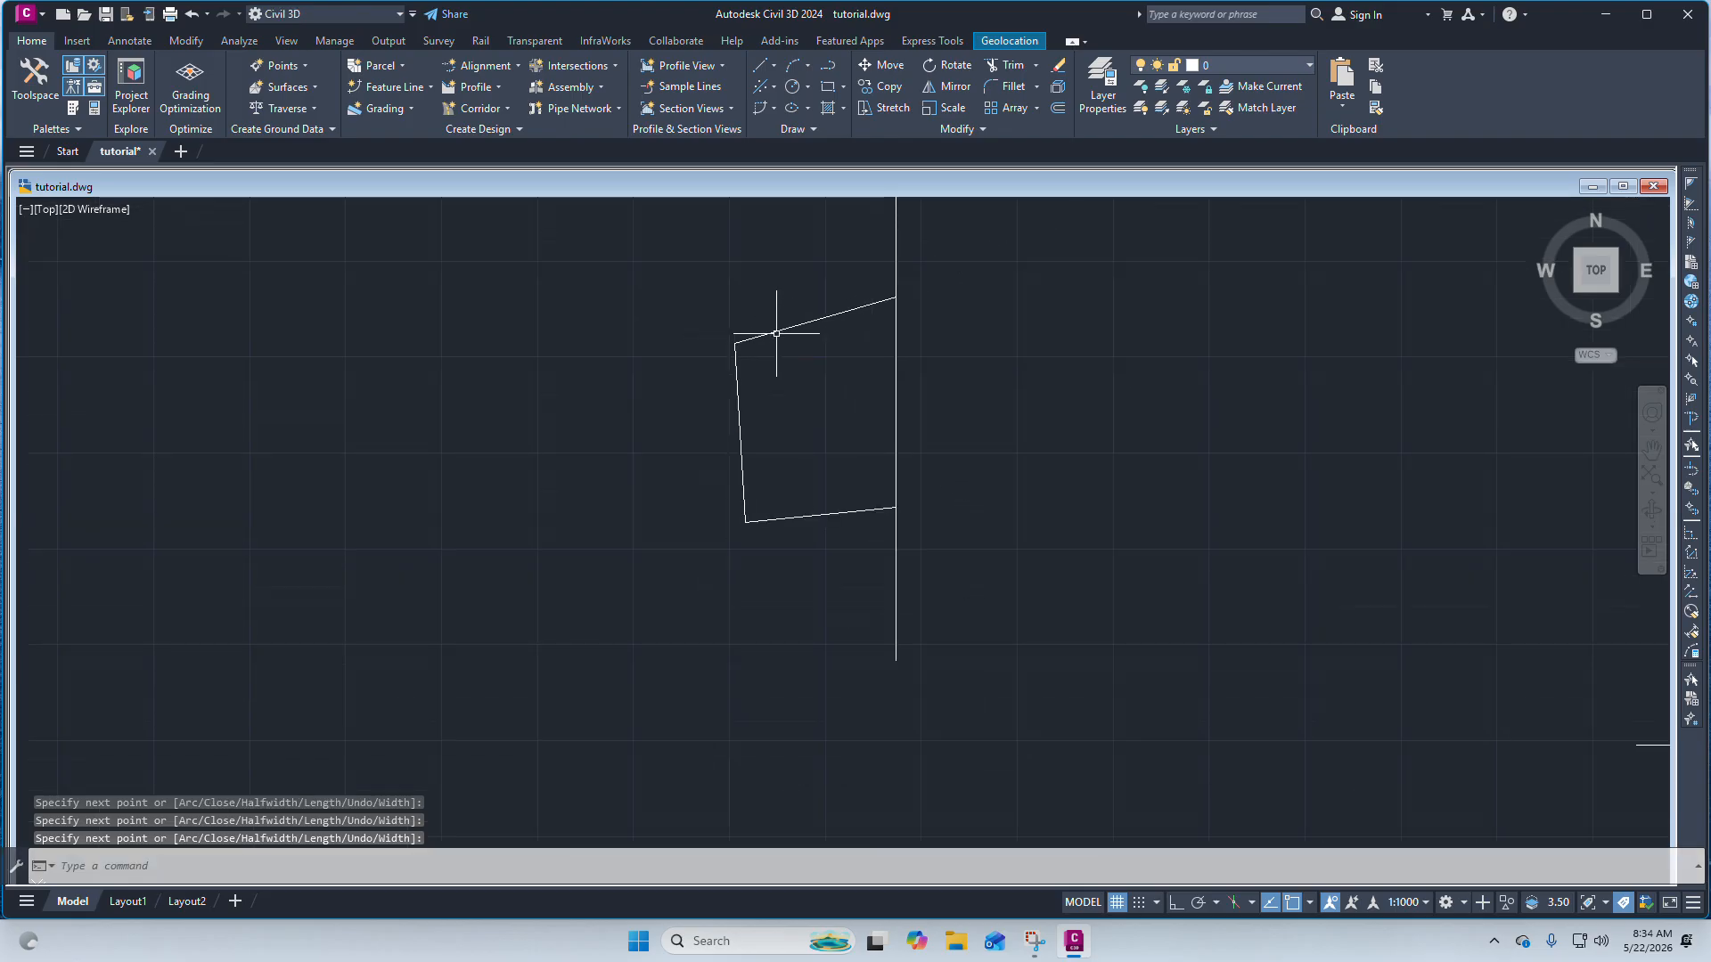
pyautogui.click(776, 333)
pyautogui.scroll(-2, 781, 392)
pyautogui.scroll(3, 841, 396)
pyautogui.scroll(-3, 815, 390)
pyautogui.scroll(1, 802, 369)
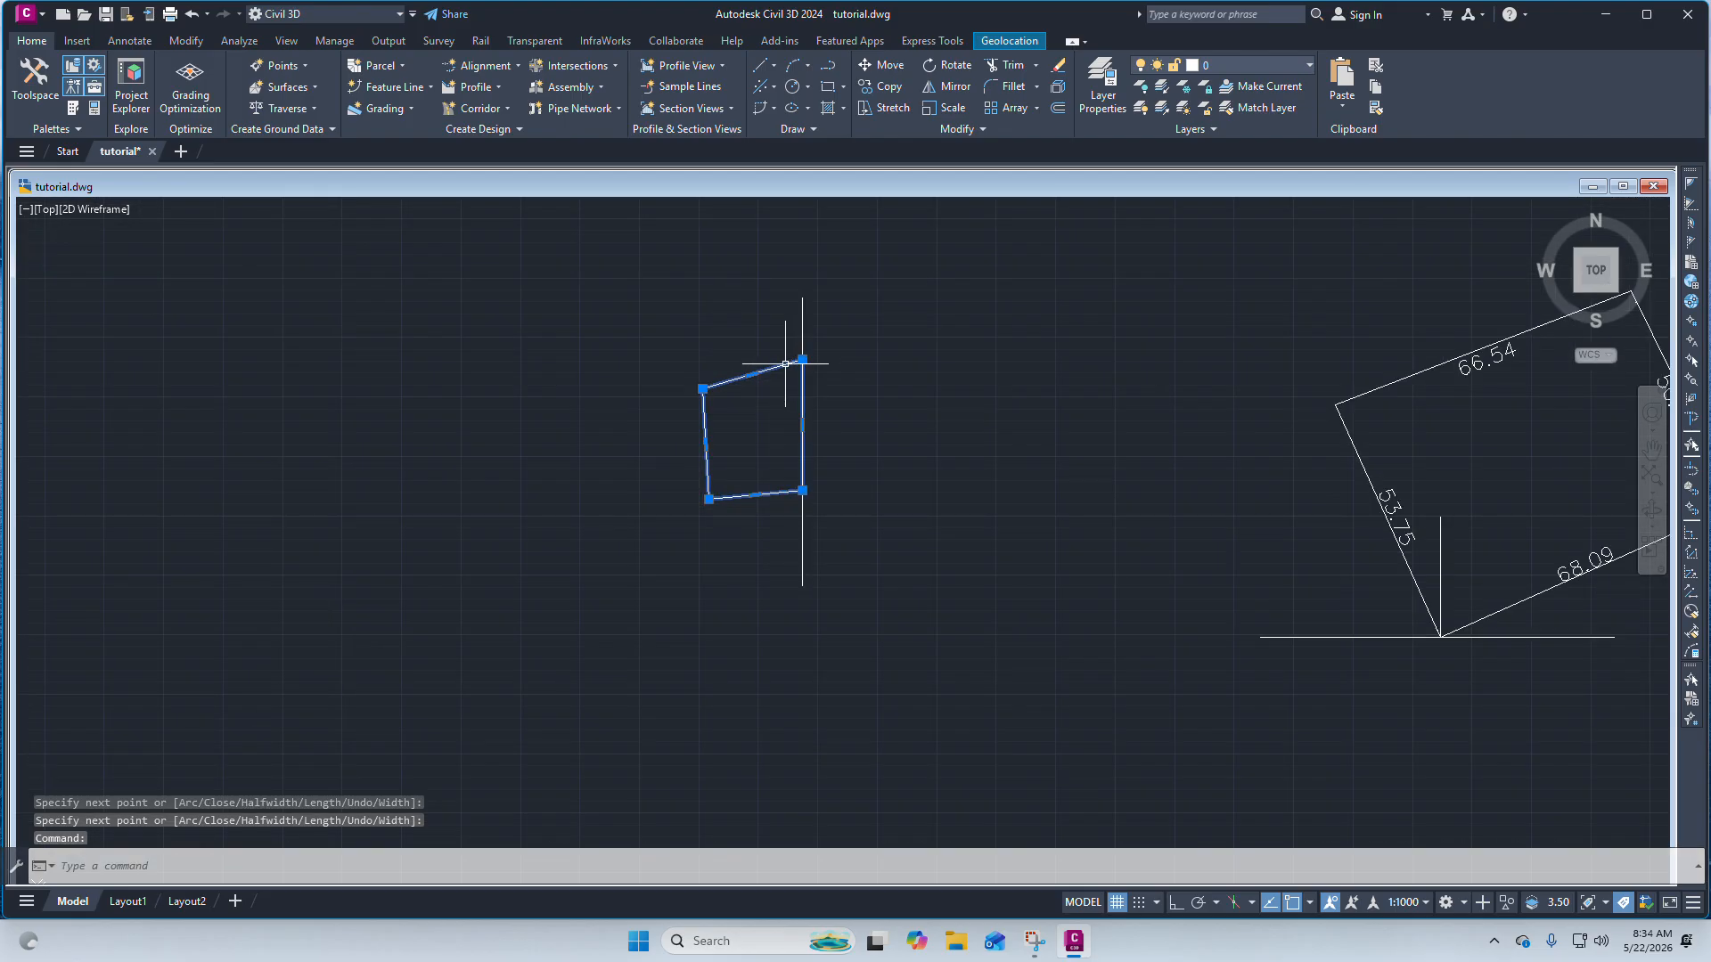
pyautogui.scroll(4, 826, 363)
pyautogui.moveTo(796, 359)
pyautogui.mouseDown()
pyautogui.moveTo(928, 378)
pyautogui.moveTo(954, 473)
pyautogui.moveTo(958, 648)
pyautogui.moveTo(811, 709)
pyautogui.moveTo(789, 654)
pyautogui.mouseUp()
pyautogui.press('Escape')
pyautogui.scroll(-4, 882, 450)
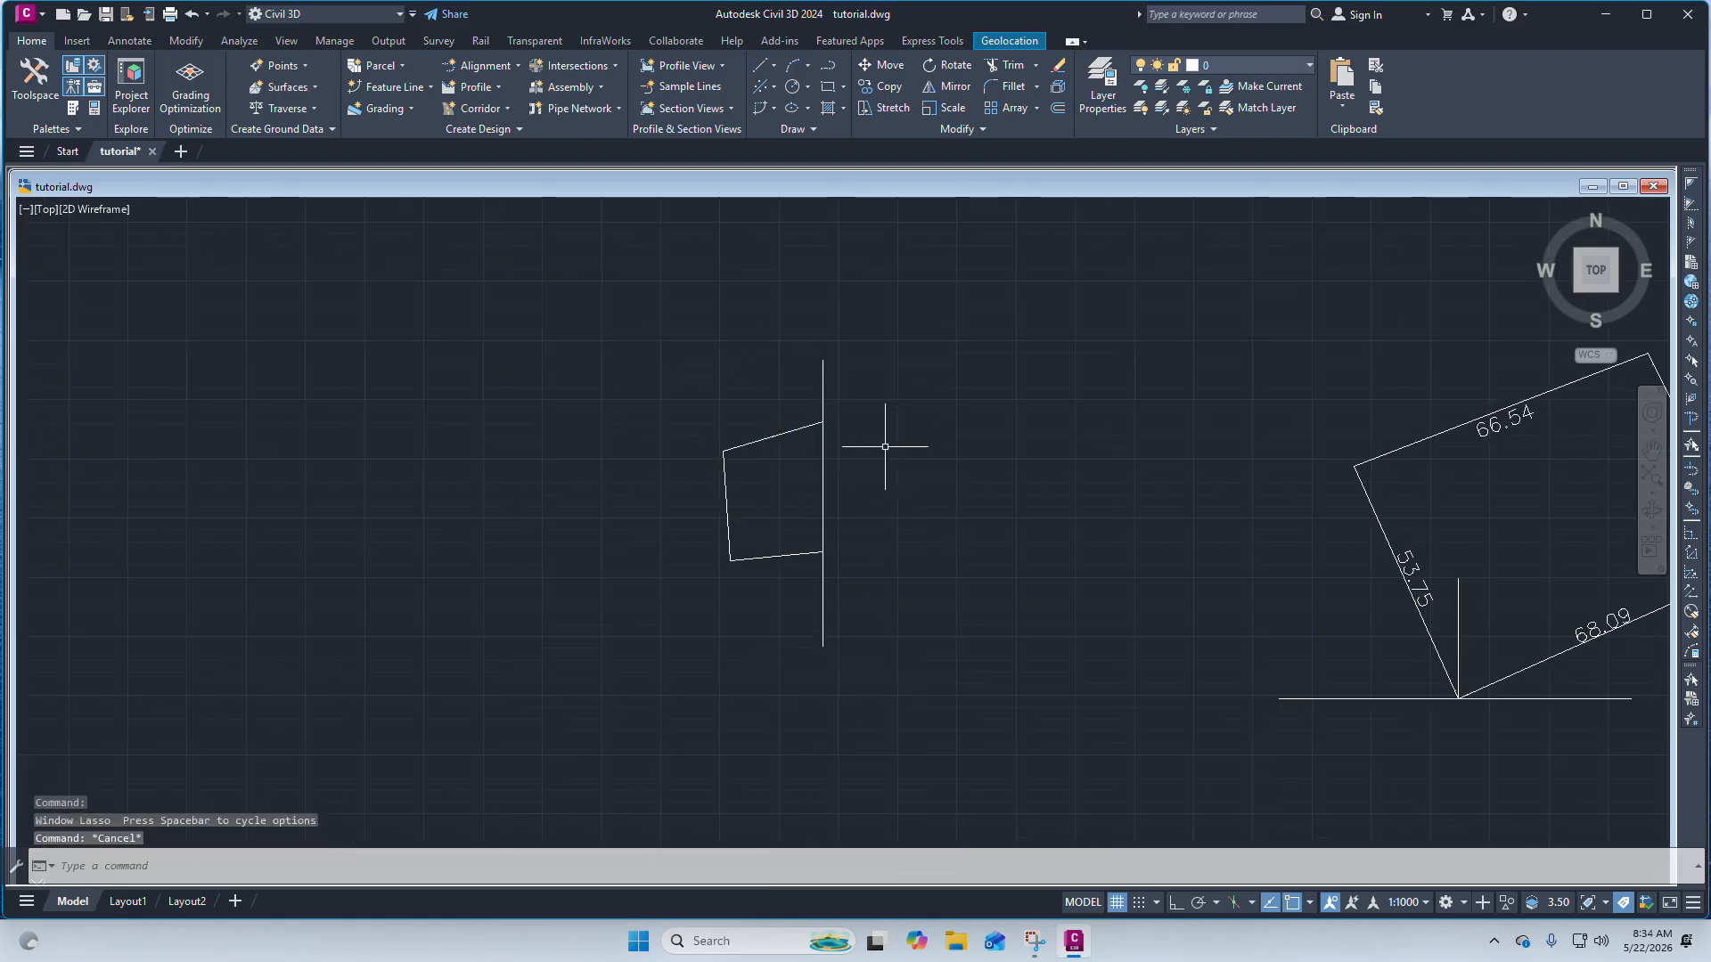
# Select the traced polyline and start mirroring it about the vertical reference line.
pyautogui.scroll(-1, 902, 418)
pyautogui.scroll(2, 801, 518)
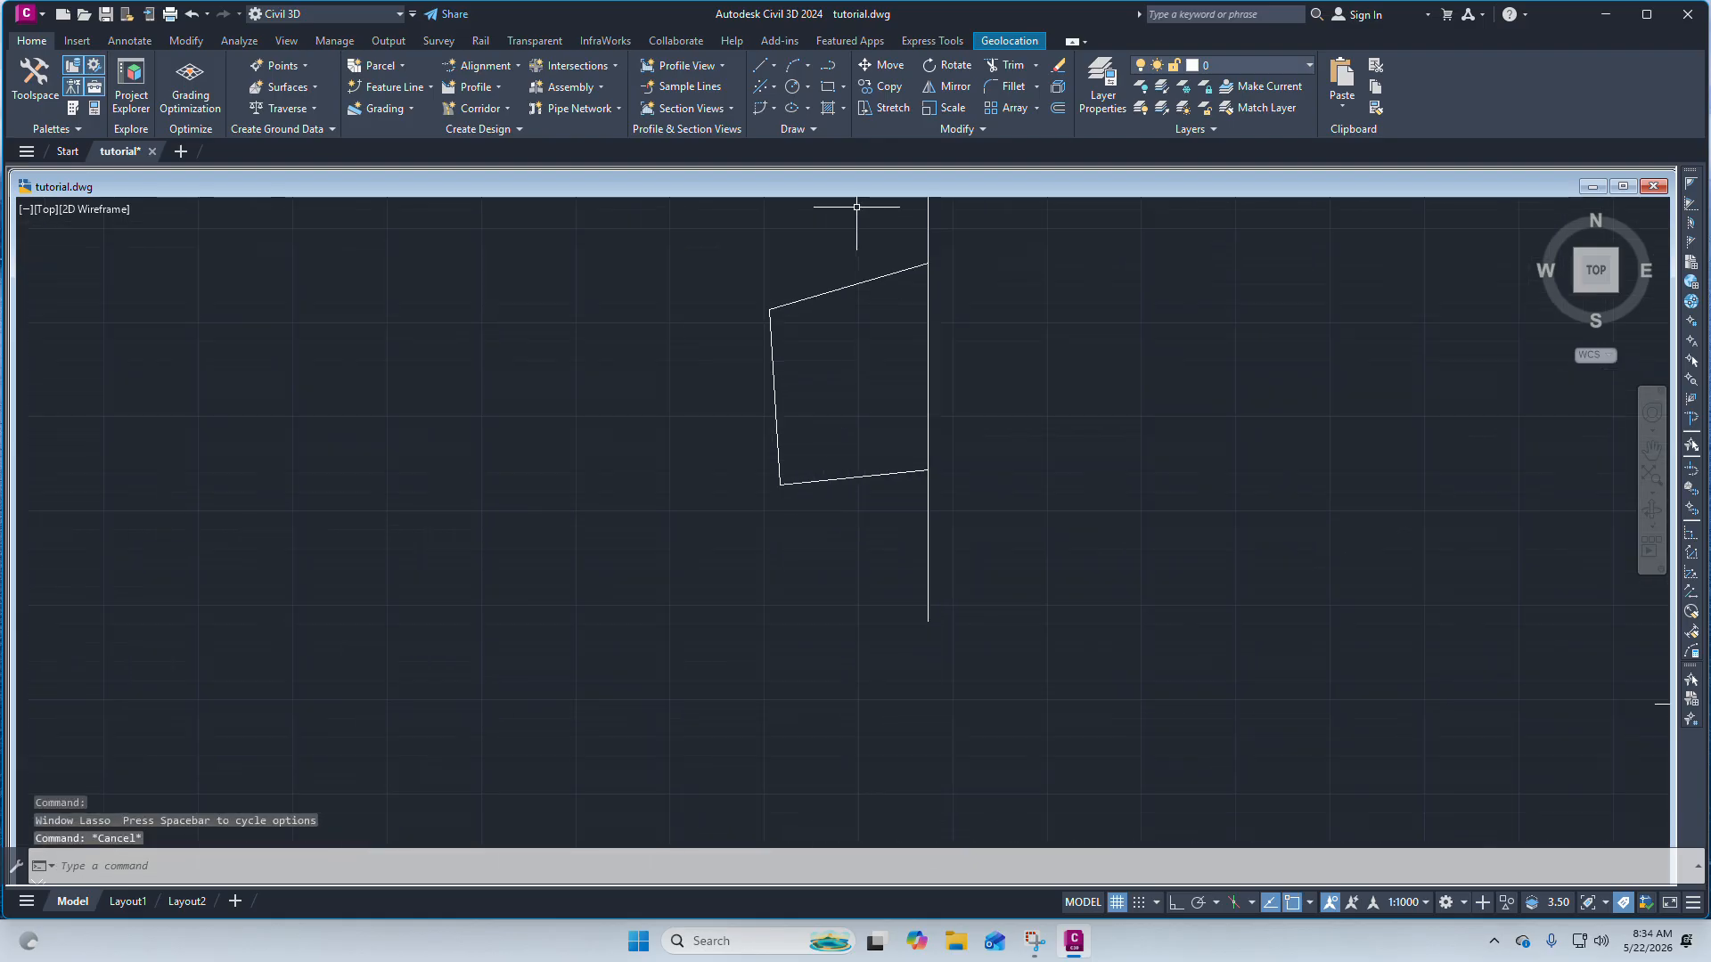
pyautogui.click(775, 361)
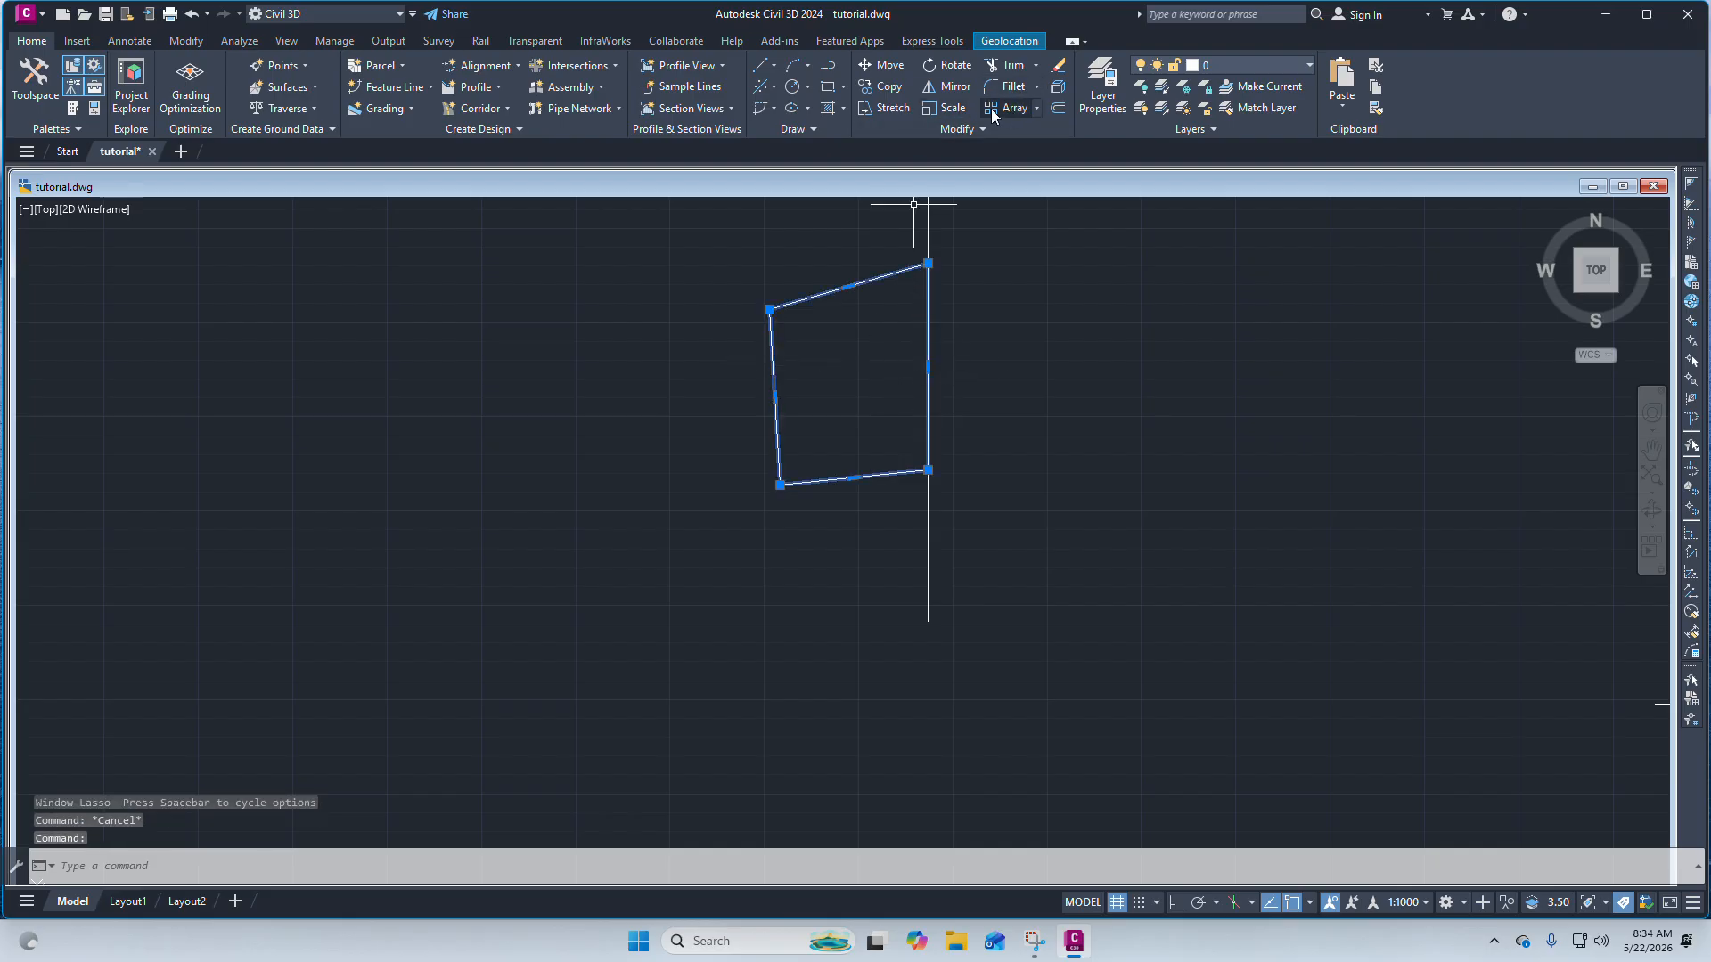
pyautogui.click(952, 87)
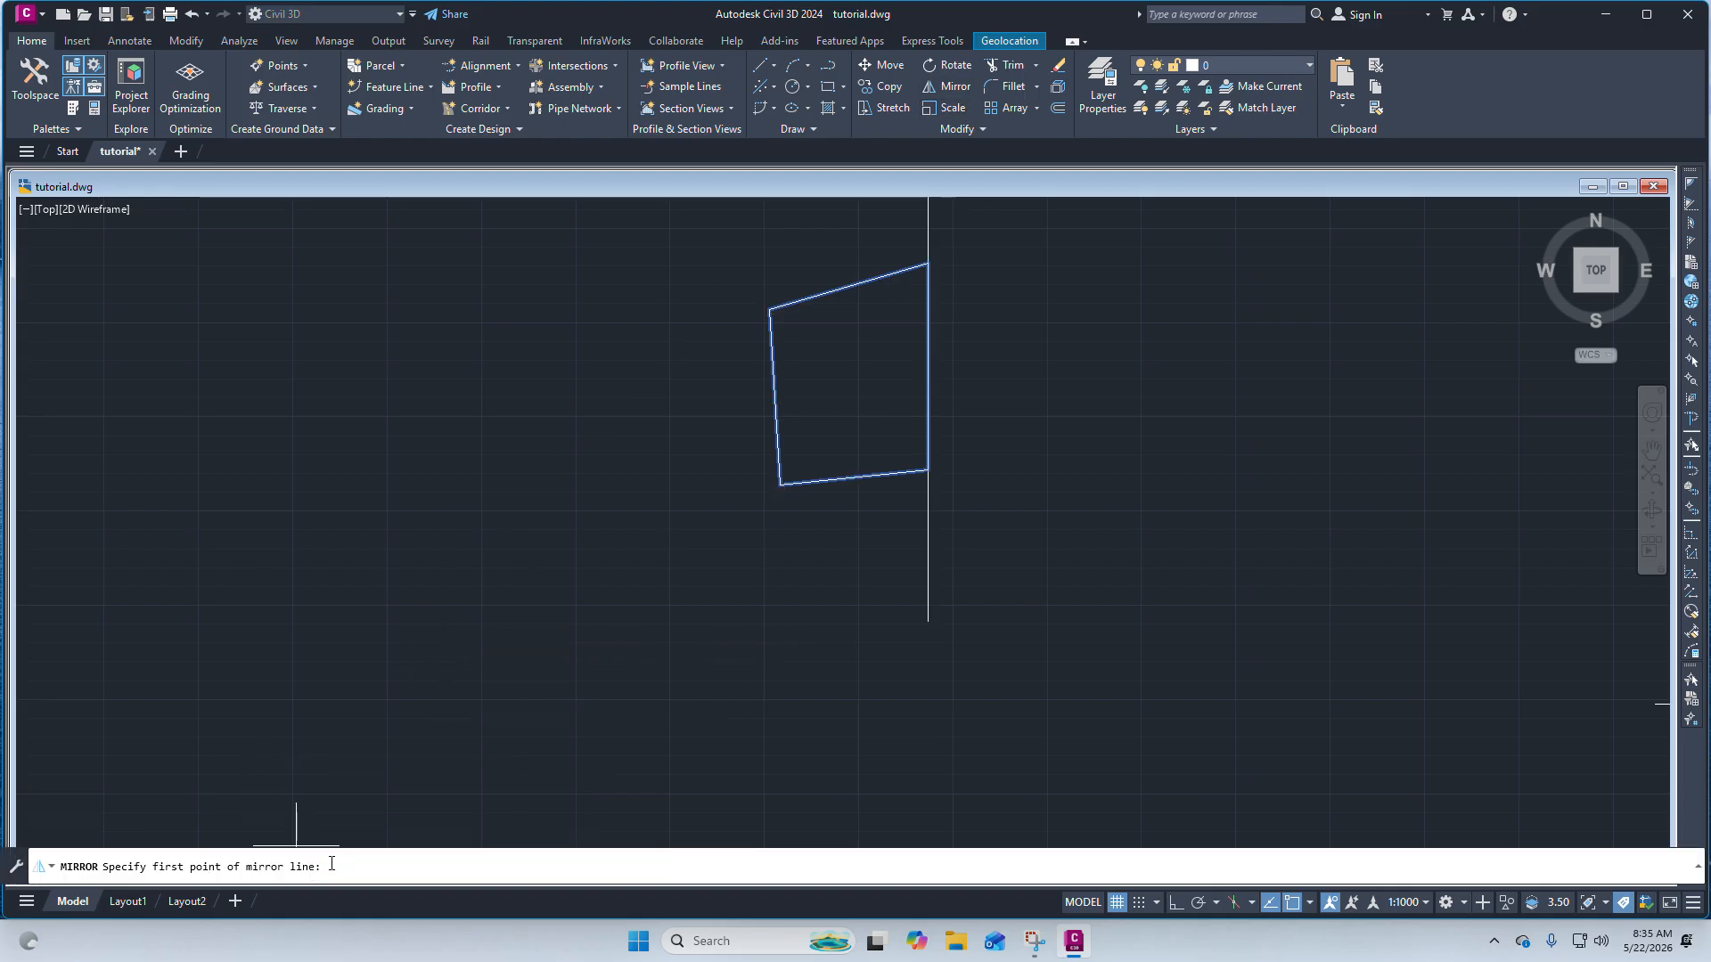
pyautogui.scroll(-2, 791, 668)
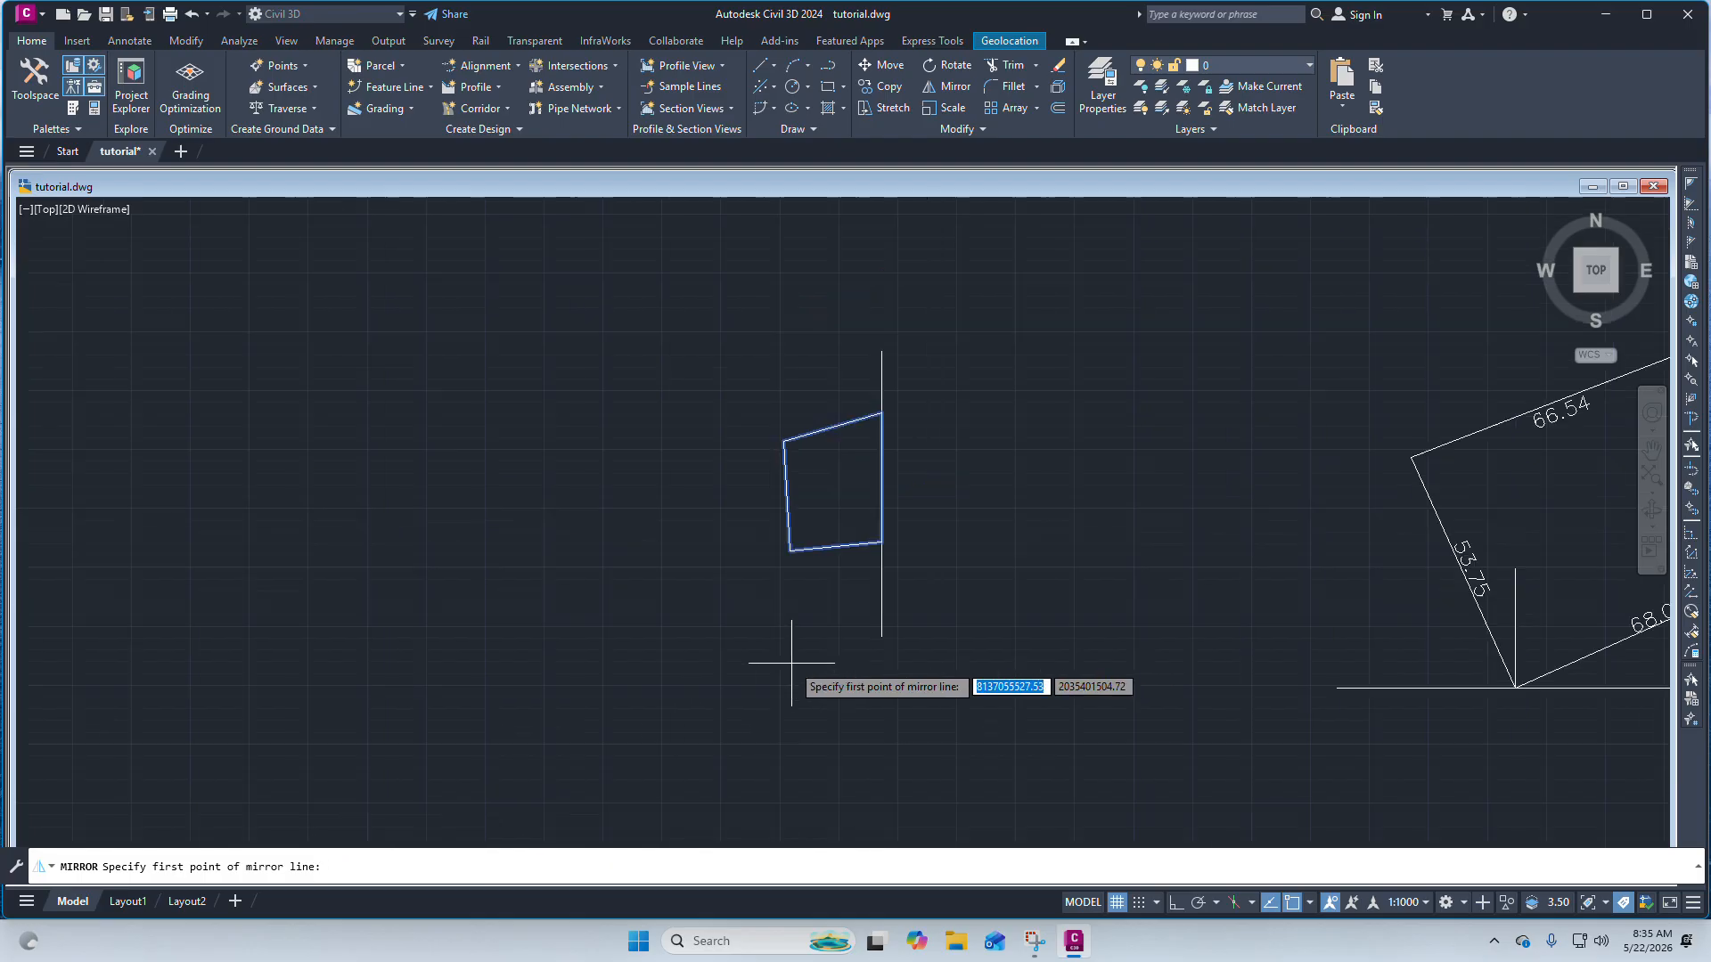
pyautogui.scroll(2, 896, 352)
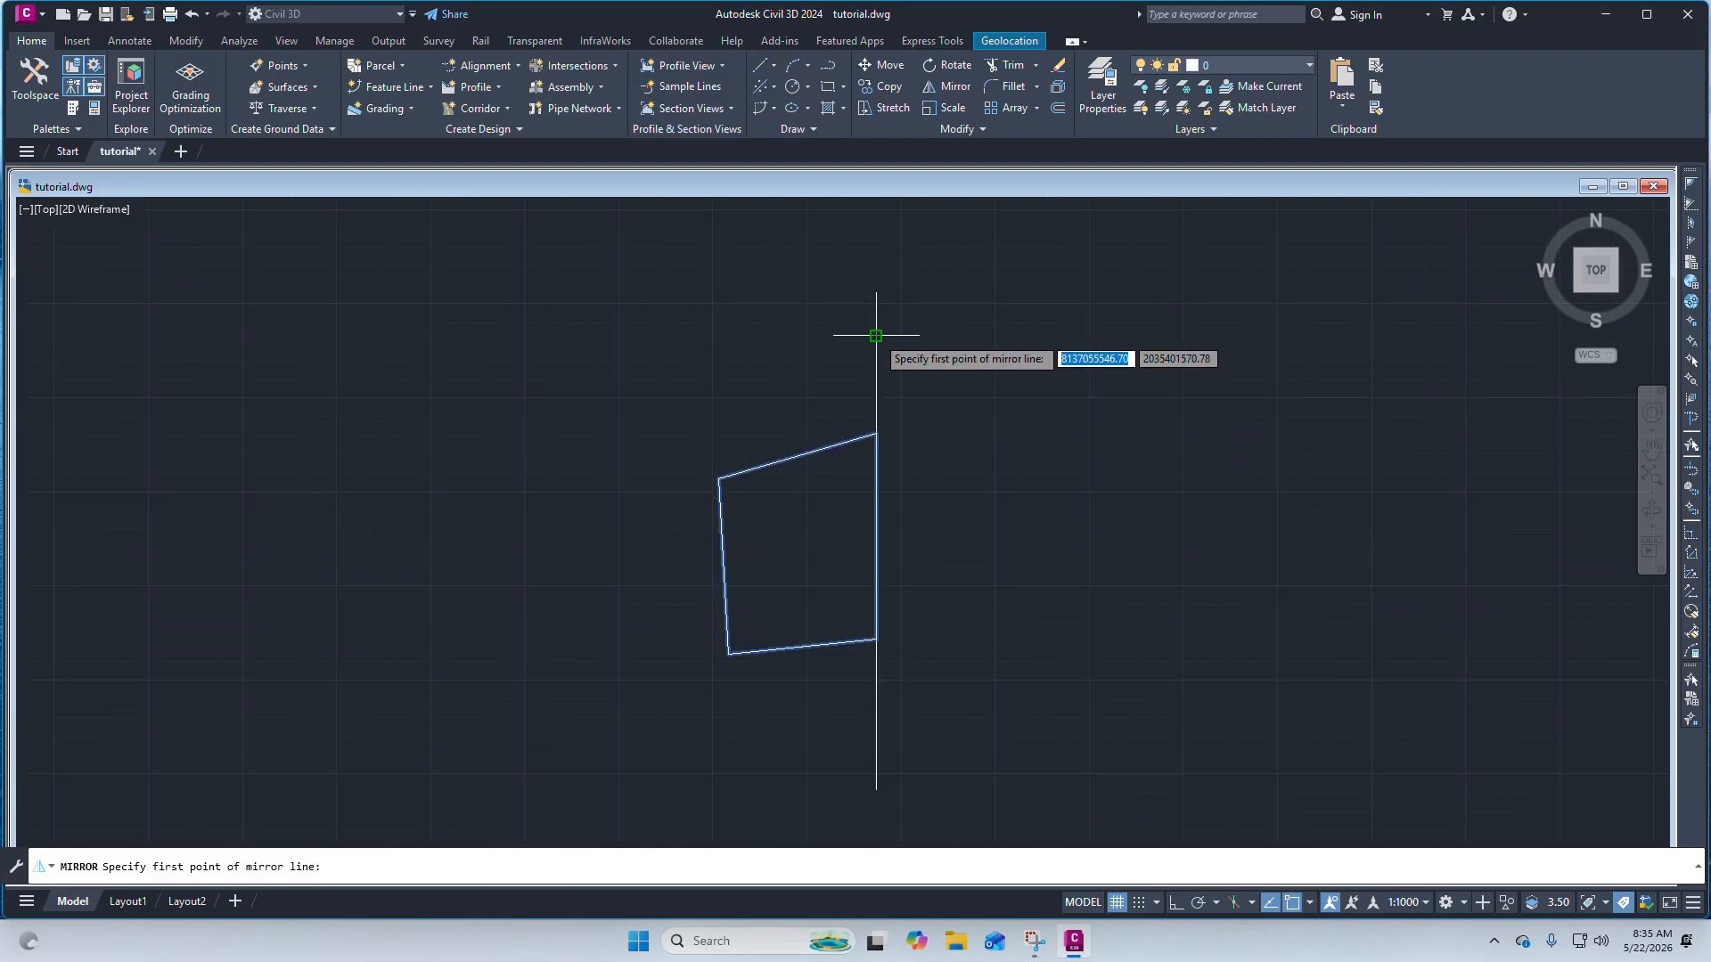
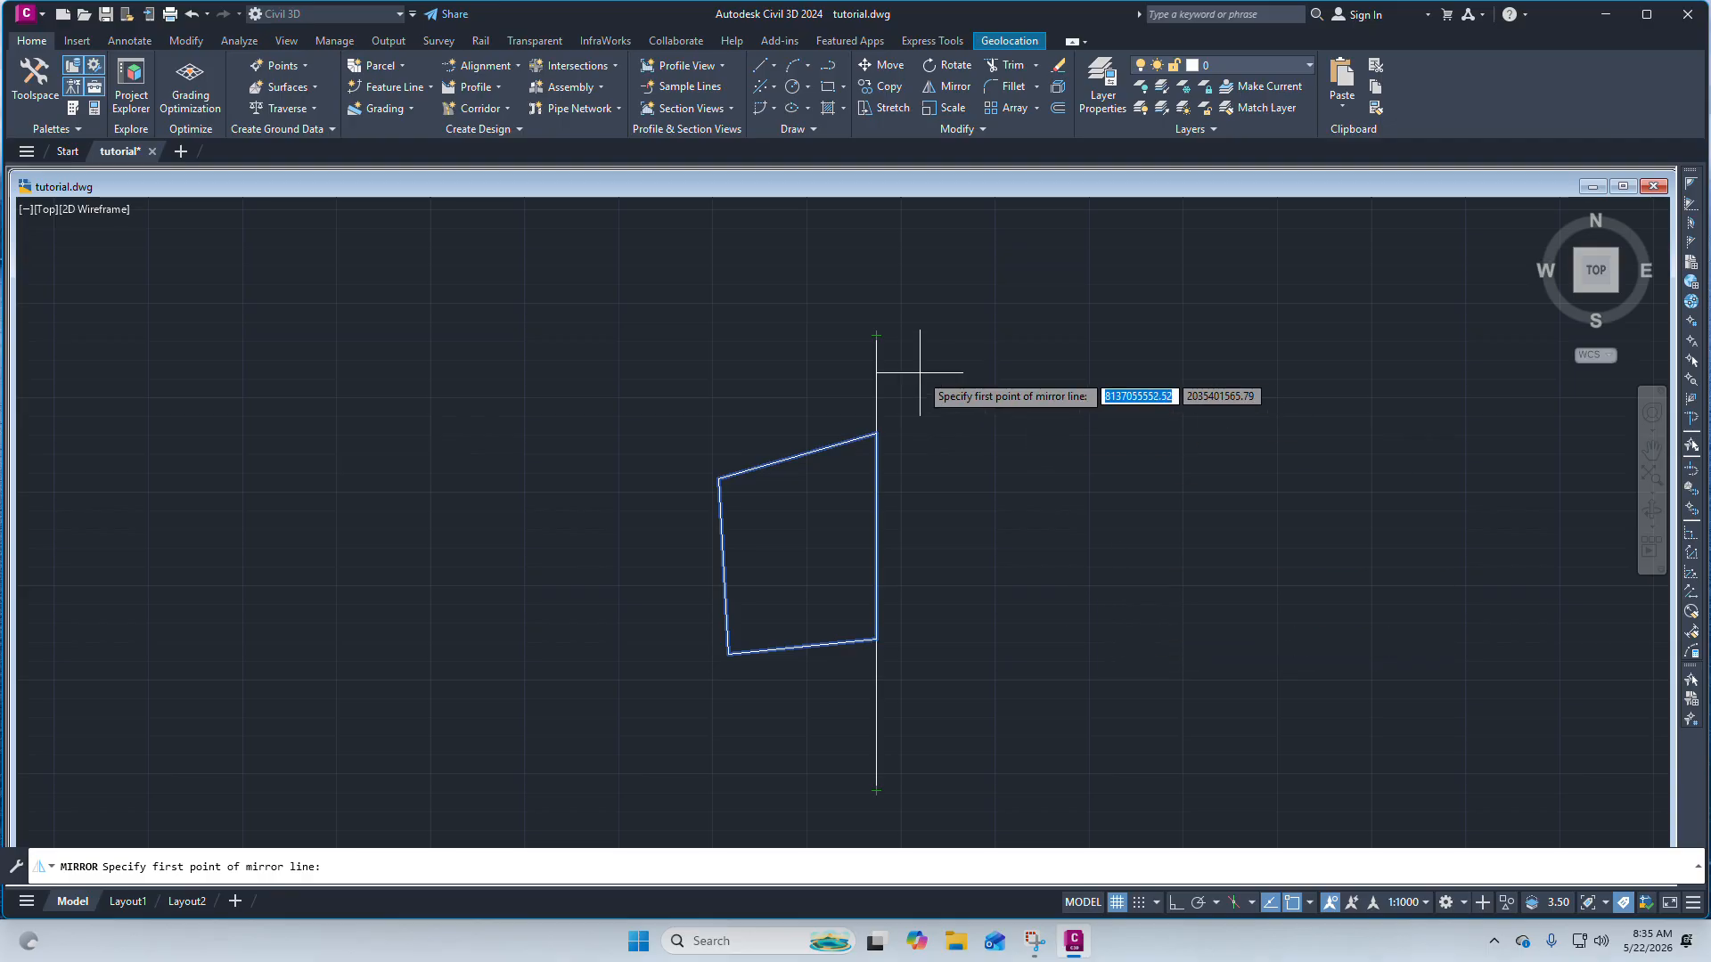
# Finish mirroring the traced polyline across the vertical reference line, keeping the original polyline.
pyautogui.click(876, 336)
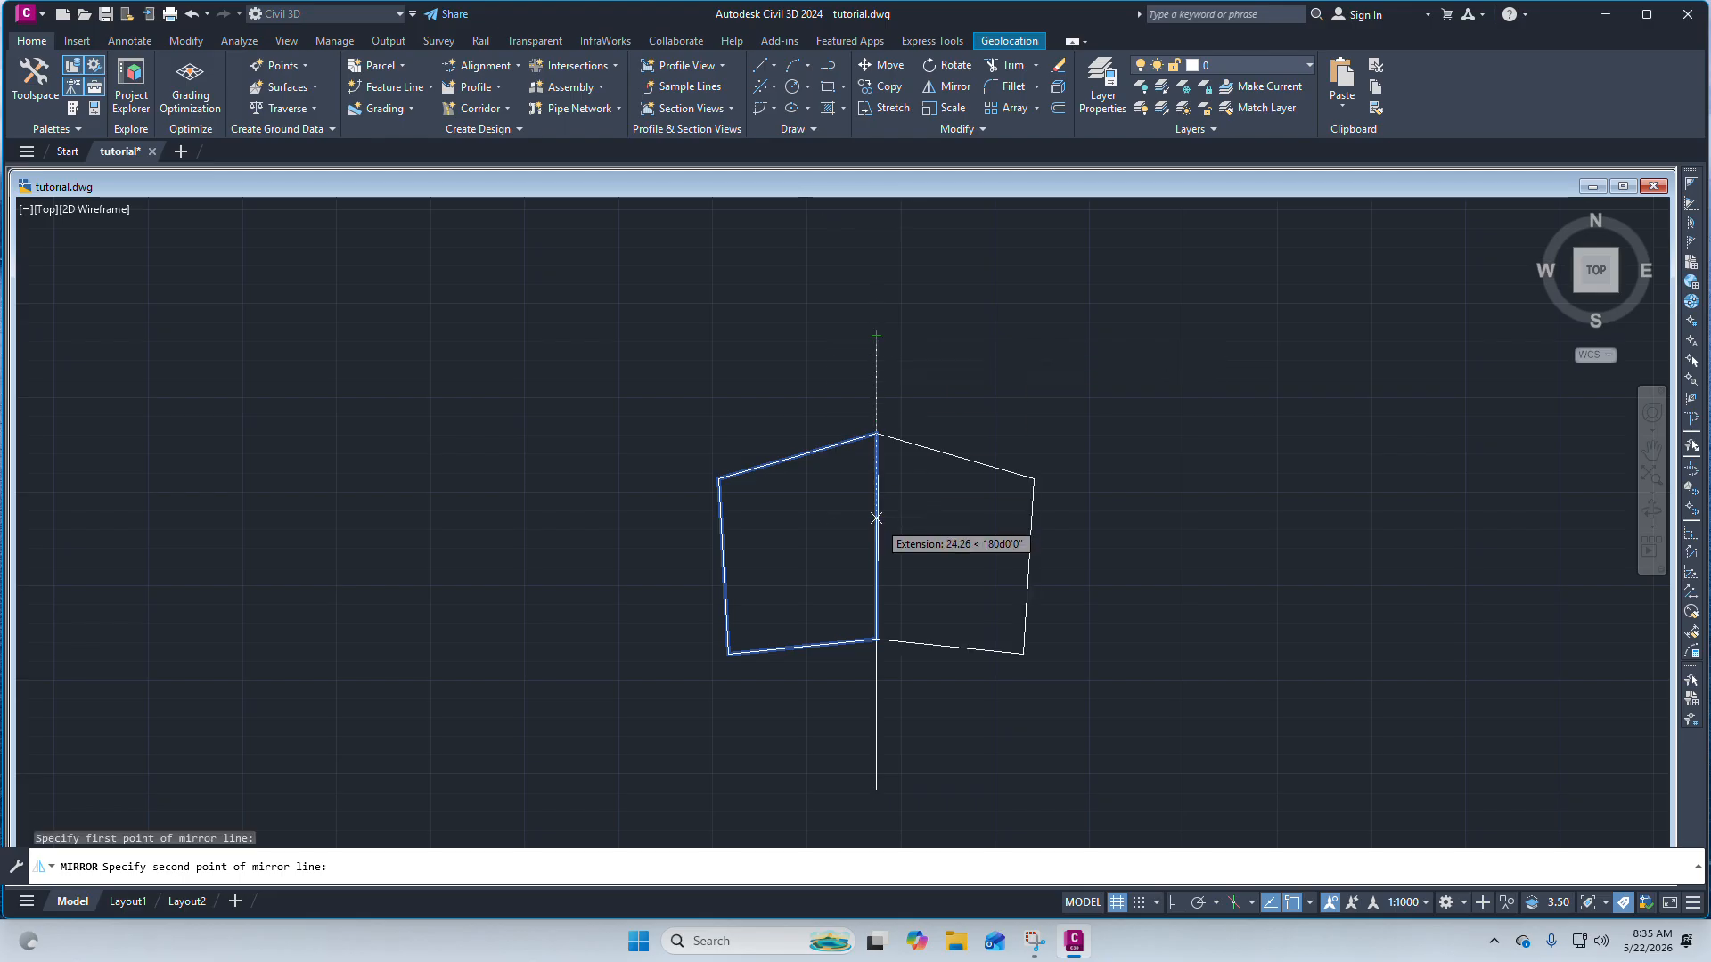
pyautogui.click(876, 790)
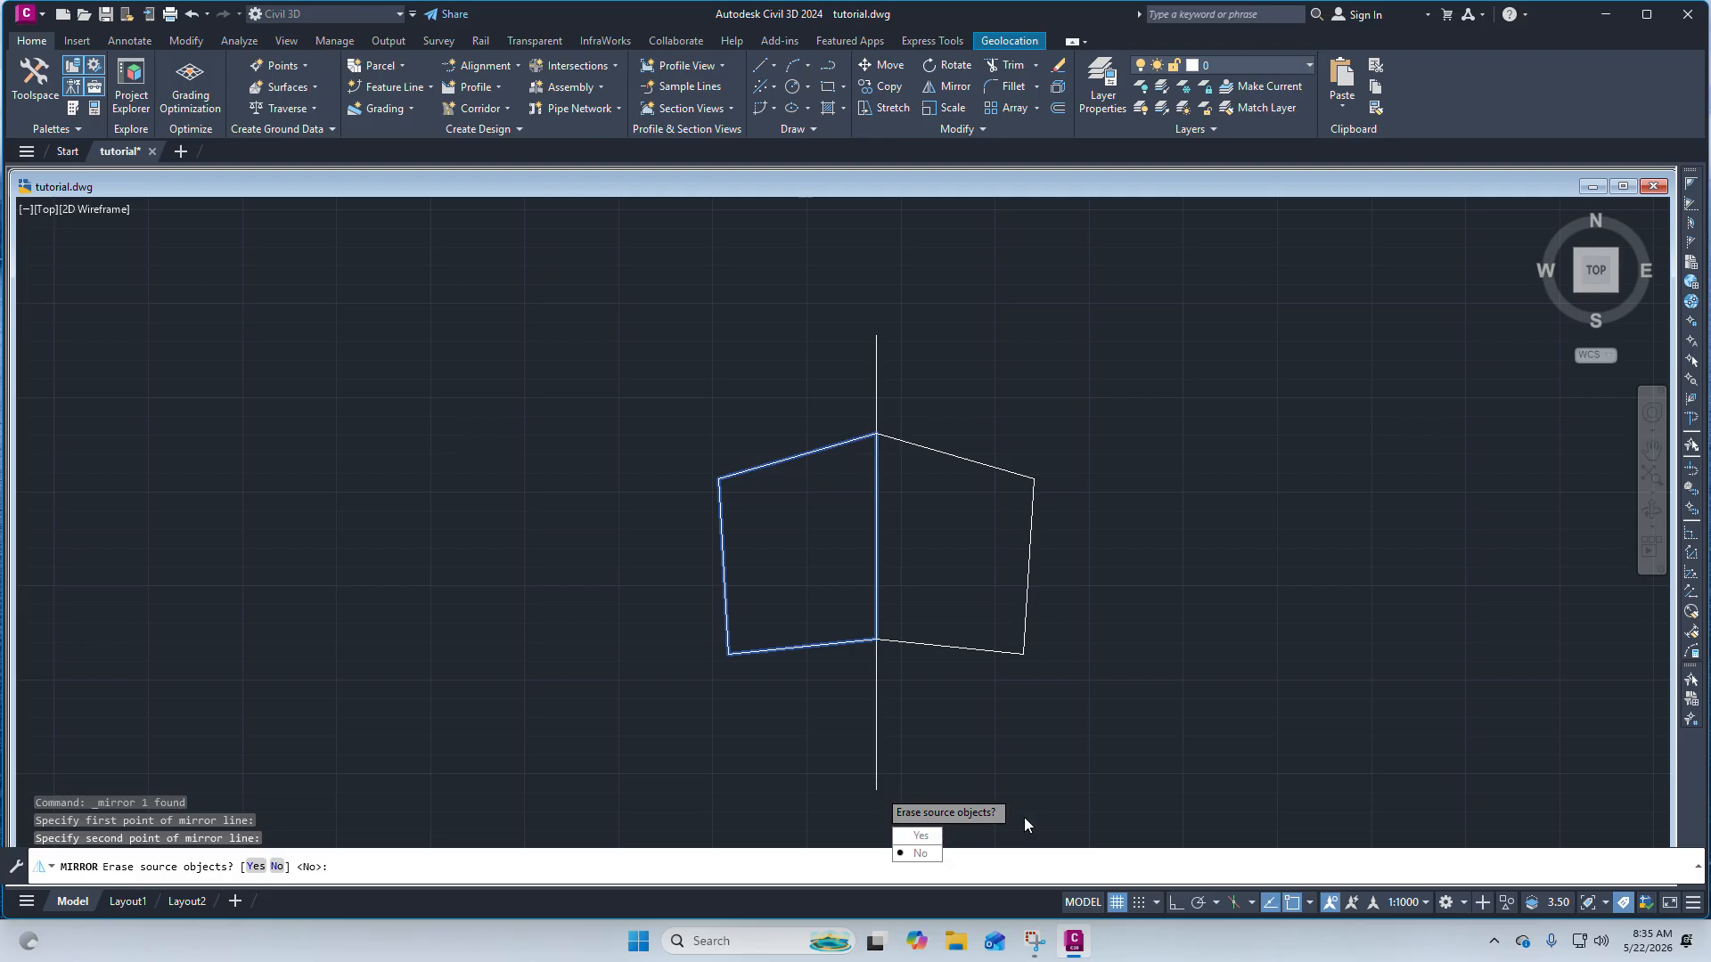
pyautogui.click(918, 853)
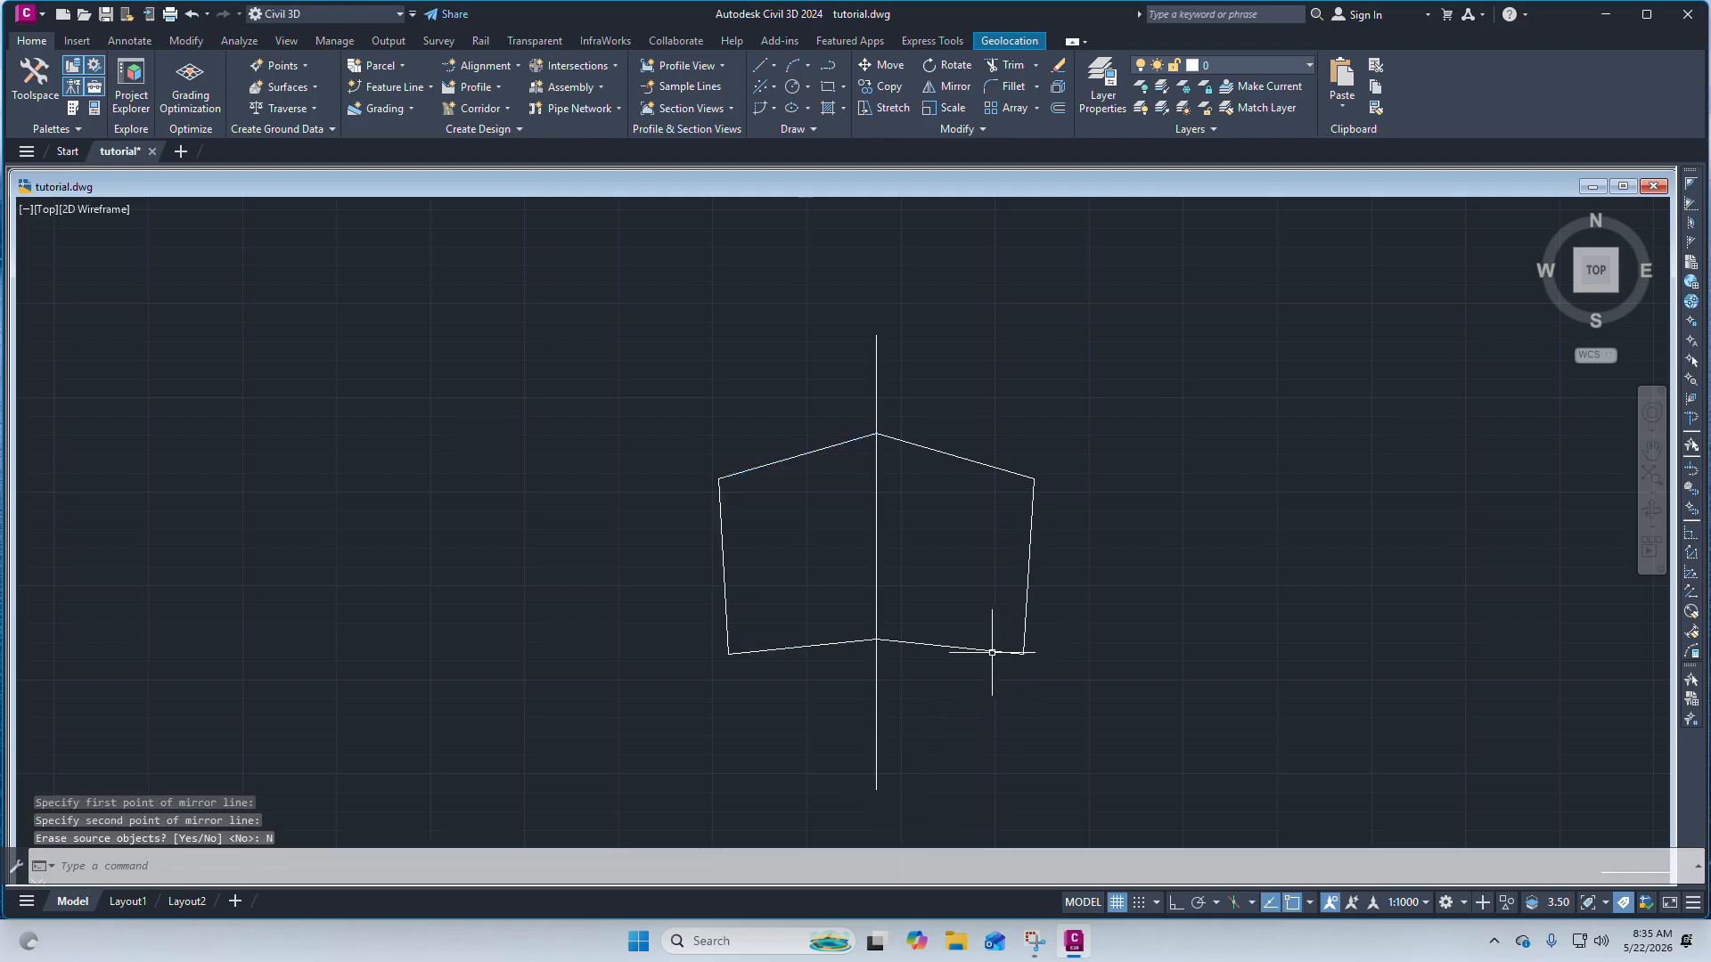
pyautogui.scroll(5, 992, 653)
pyautogui.scroll(-5, 929, 680)
pyautogui.scroll(2, 983, 375)
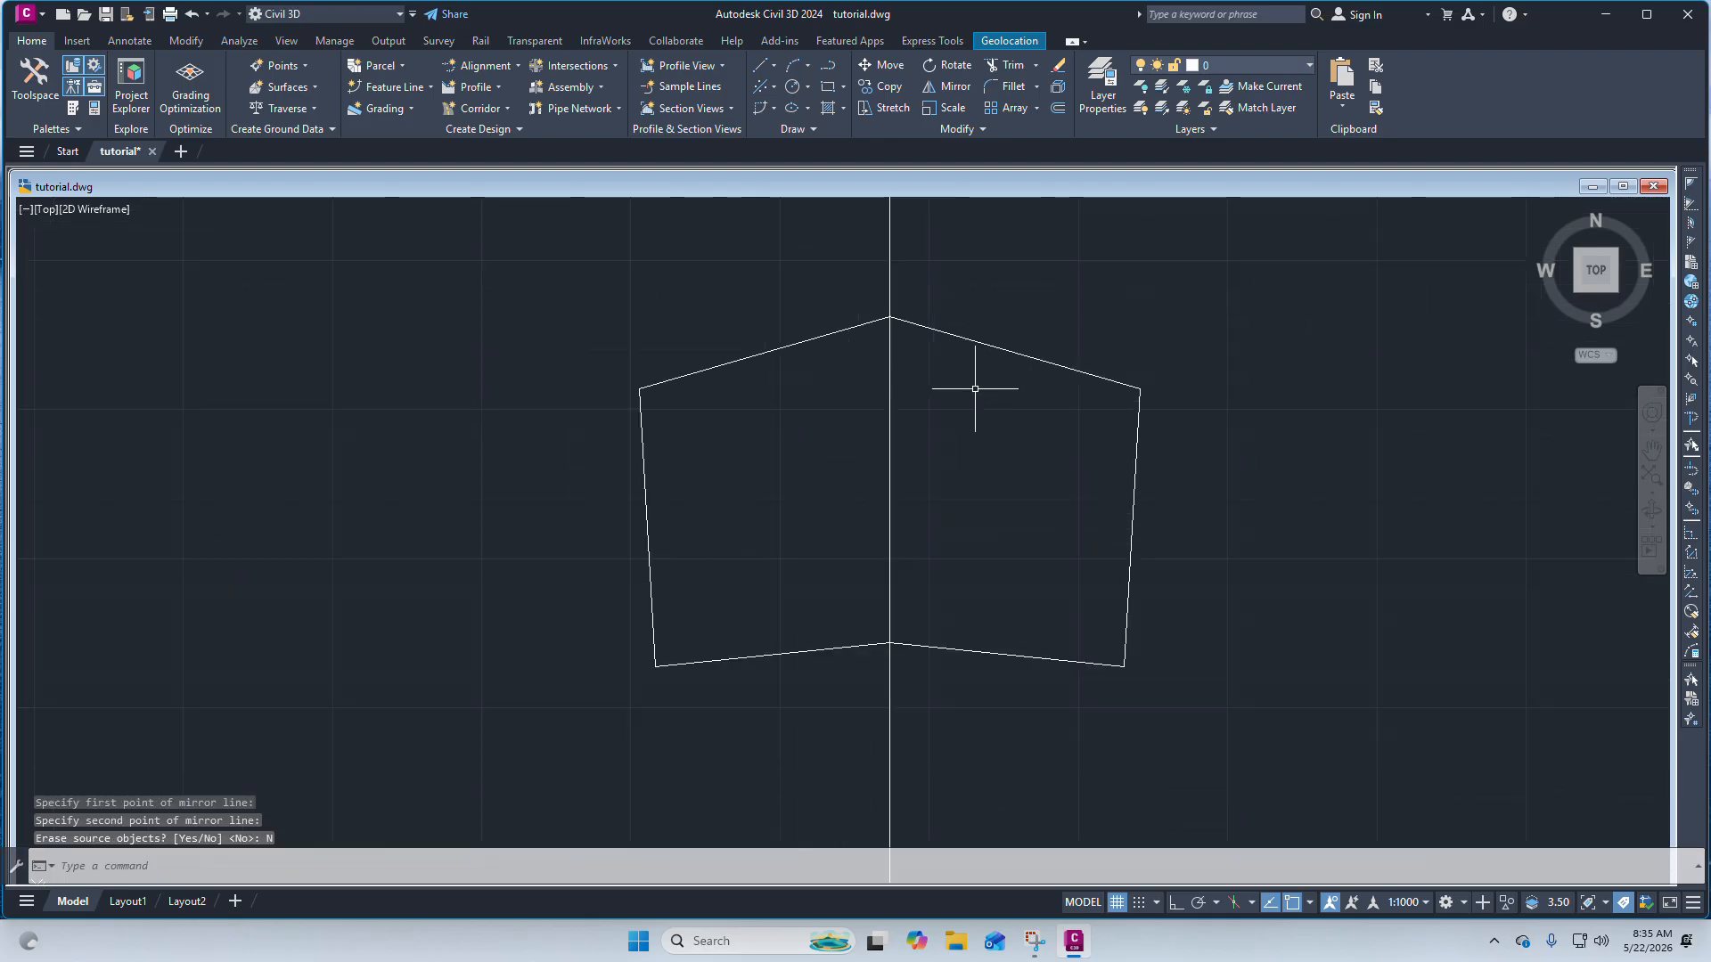
pyautogui.click(1017, 344)
pyautogui.click(980, 394)
pyautogui.click(785, 383)
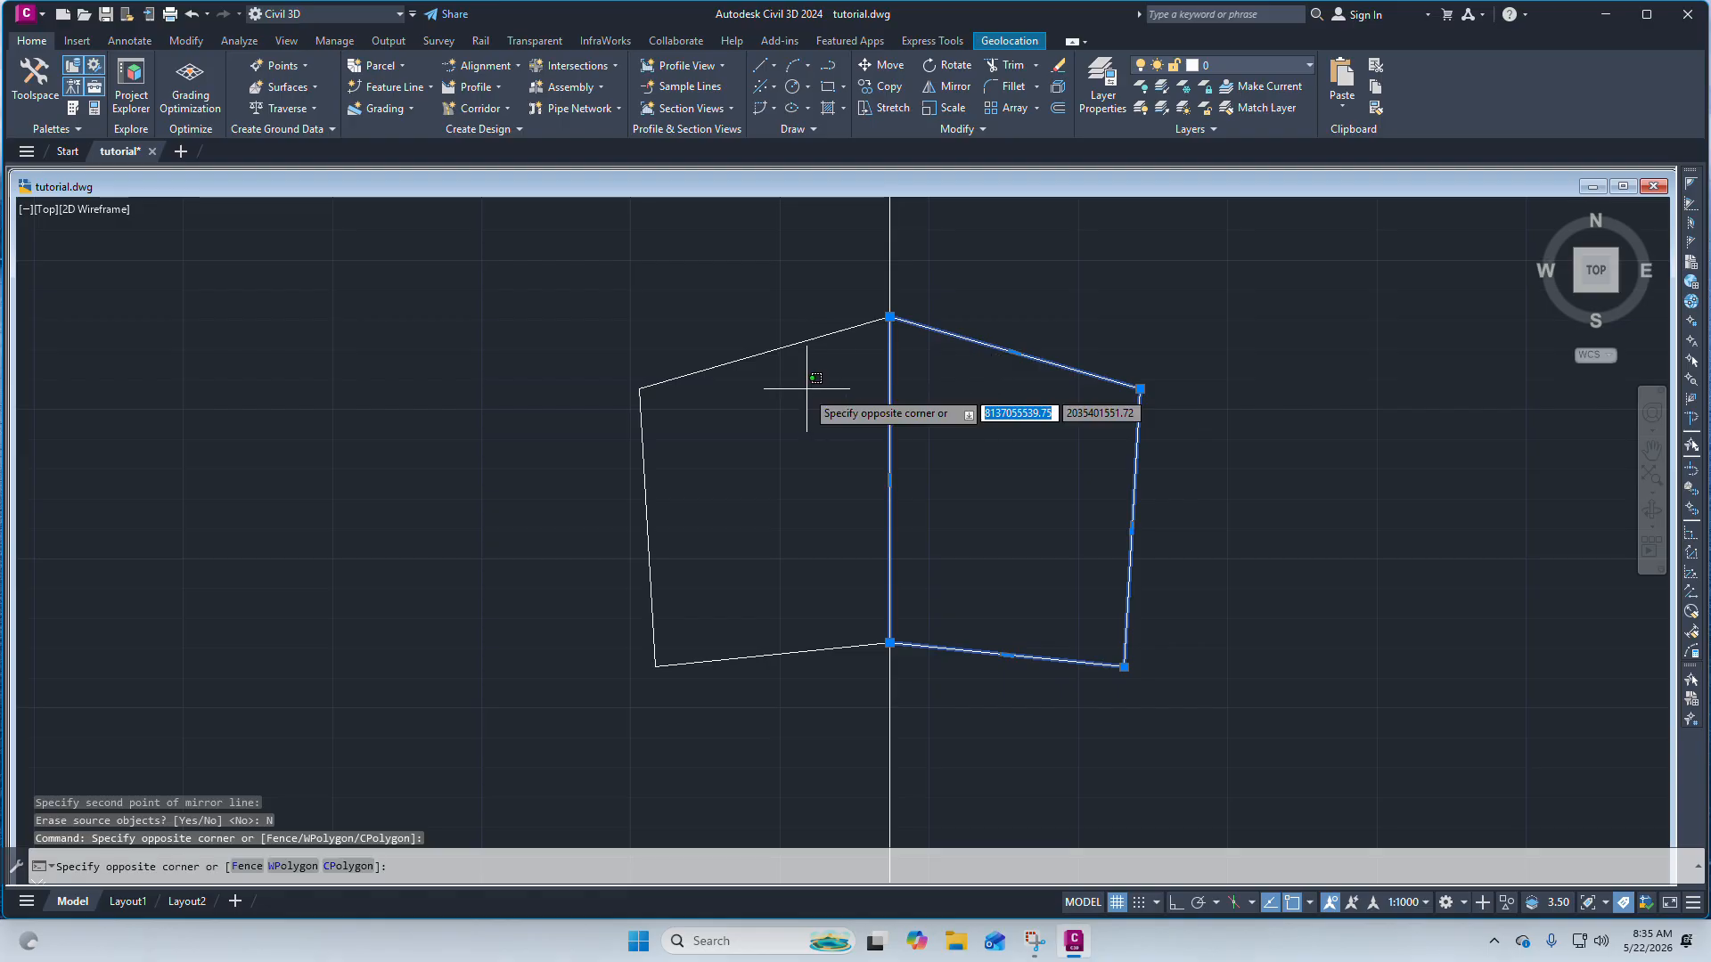
pyautogui.press('Escape')
pyautogui.click(807, 393)
pyautogui.press('Escape')
pyautogui.press('Escape')
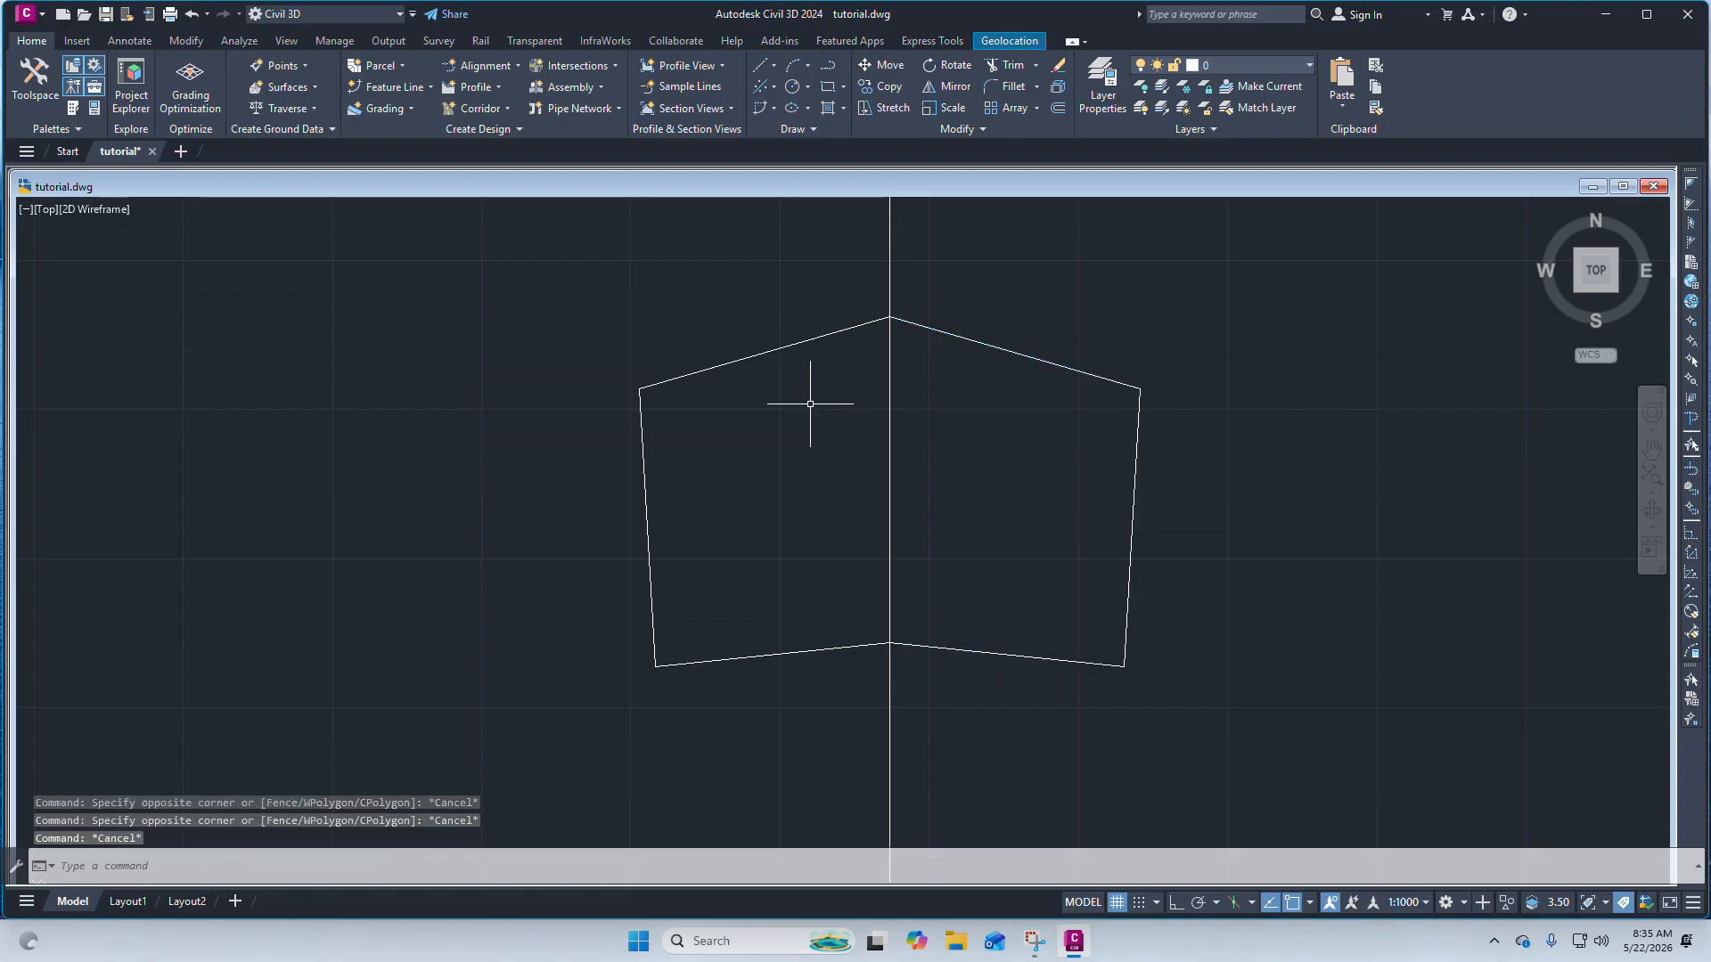
# Erase the short vertical line standing on the horizontal reference line below the rotated rectangle.
pyautogui.scroll(-8, 825, 352)
pyautogui.scroll(-3, 860, 339)
pyautogui.scroll(6, 906, 392)
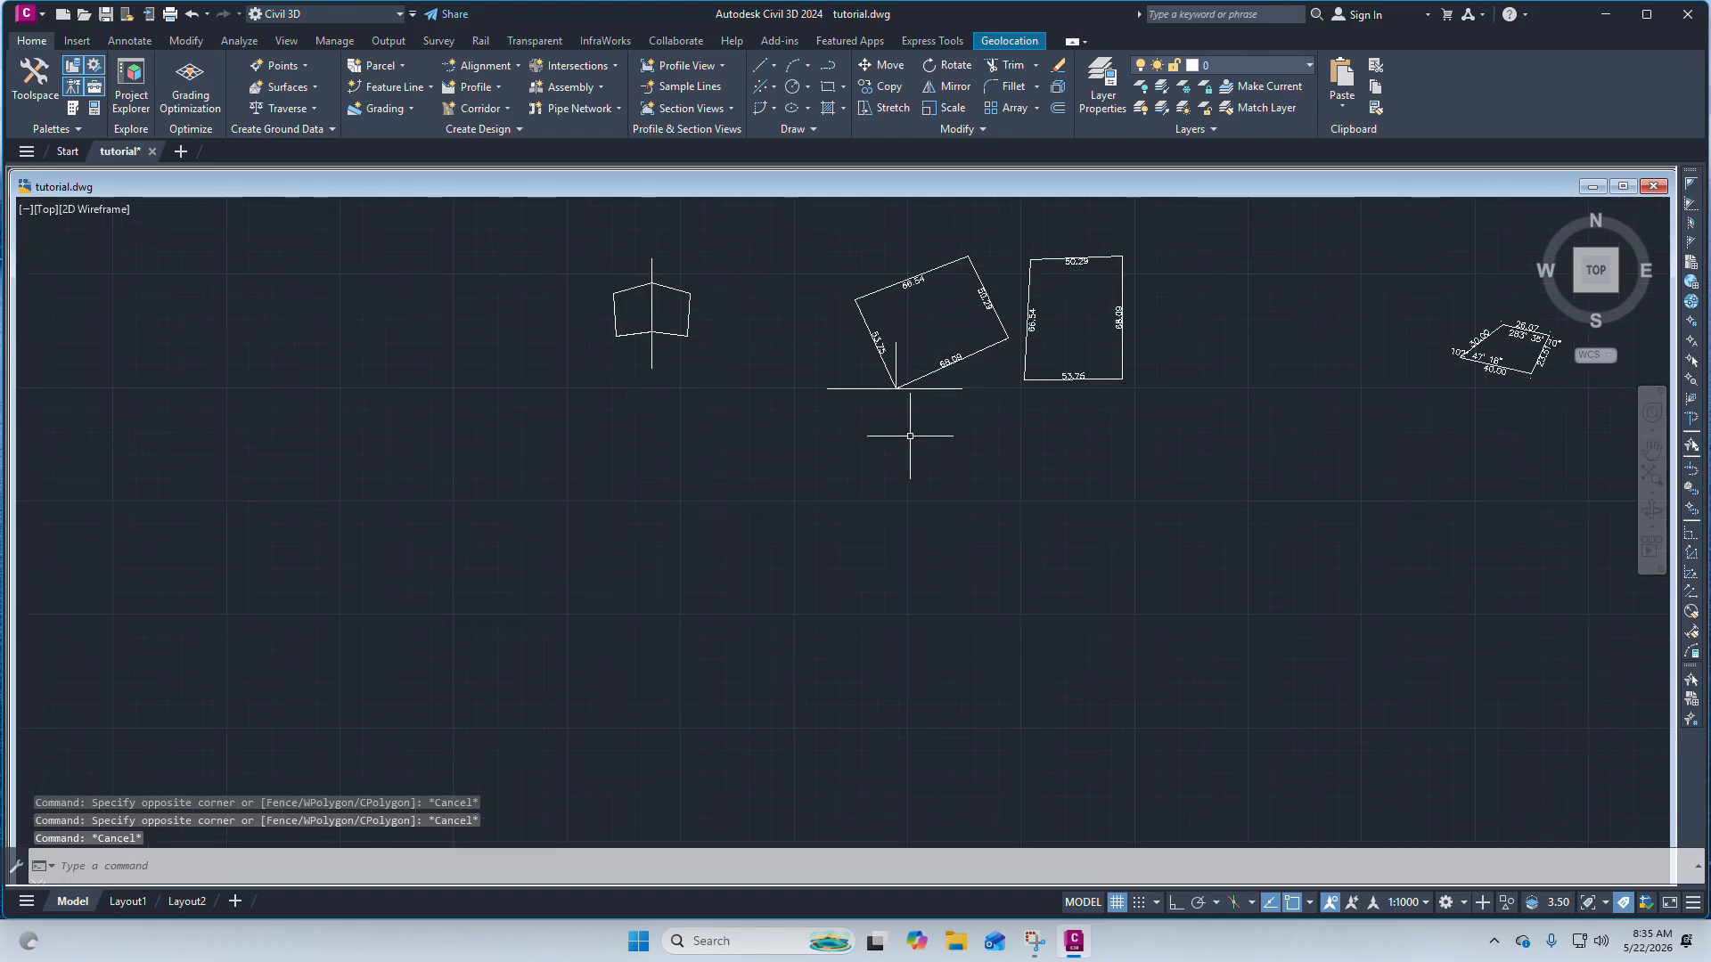
pyautogui.click(864, 332)
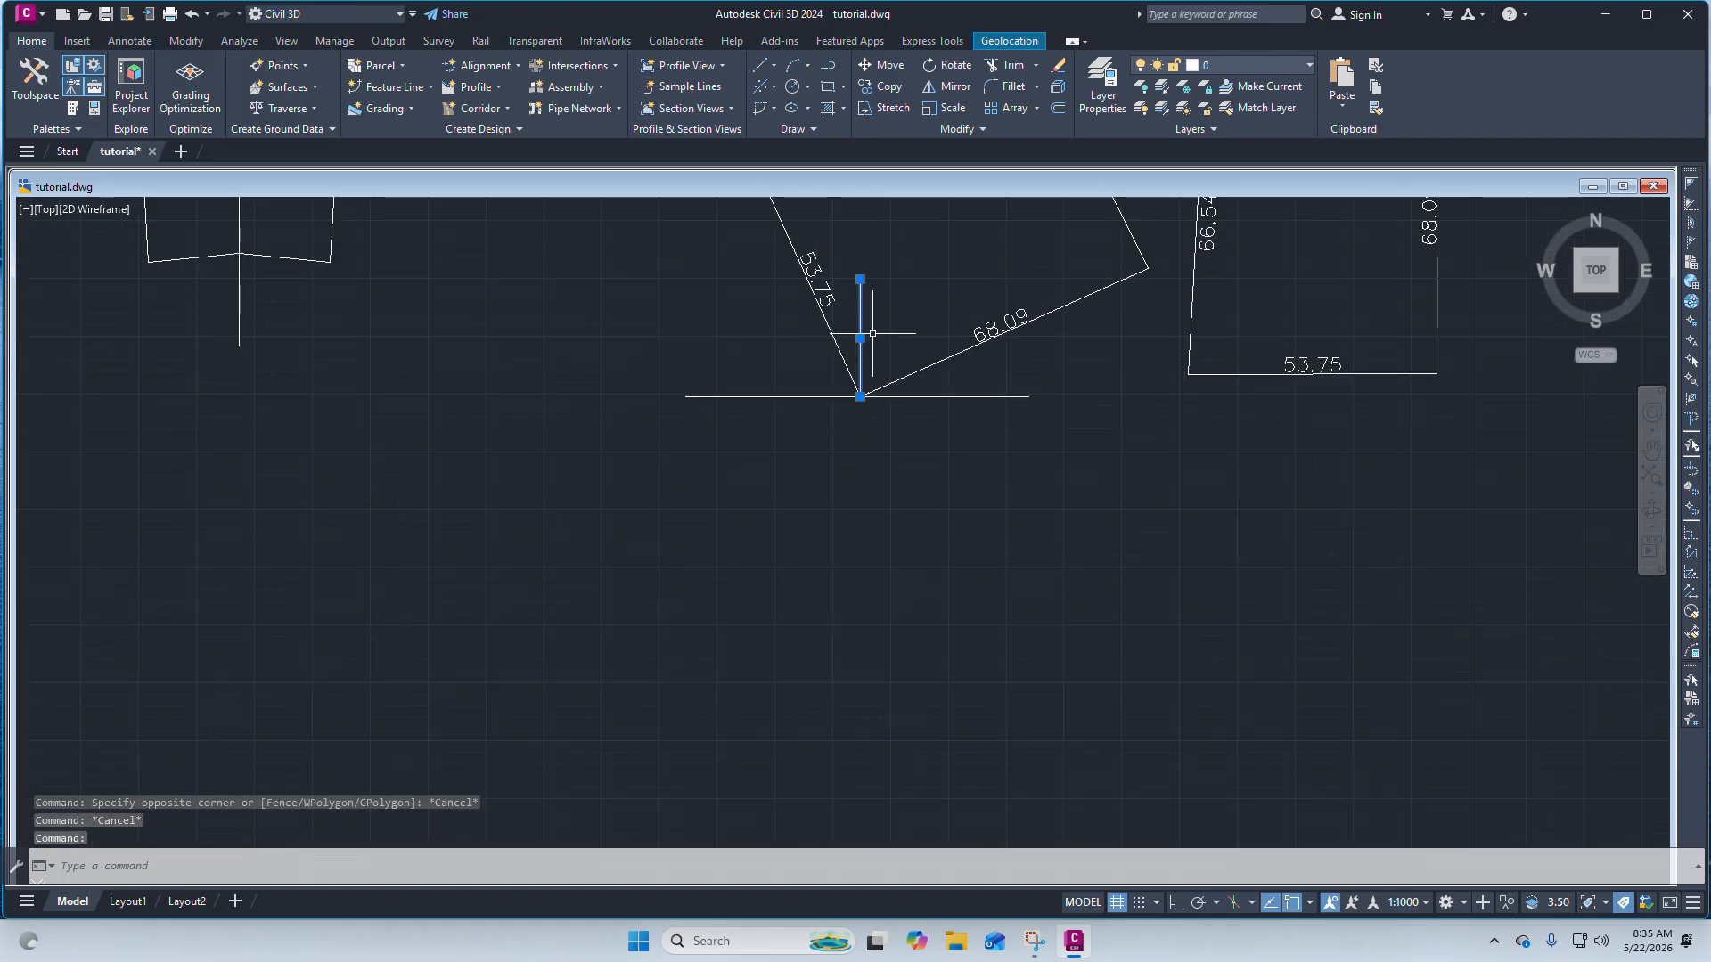
pyautogui.scroll(-3, 869, 343)
pyautogui.scroll(3, 878, 374)
pyautogui.press('Delete')
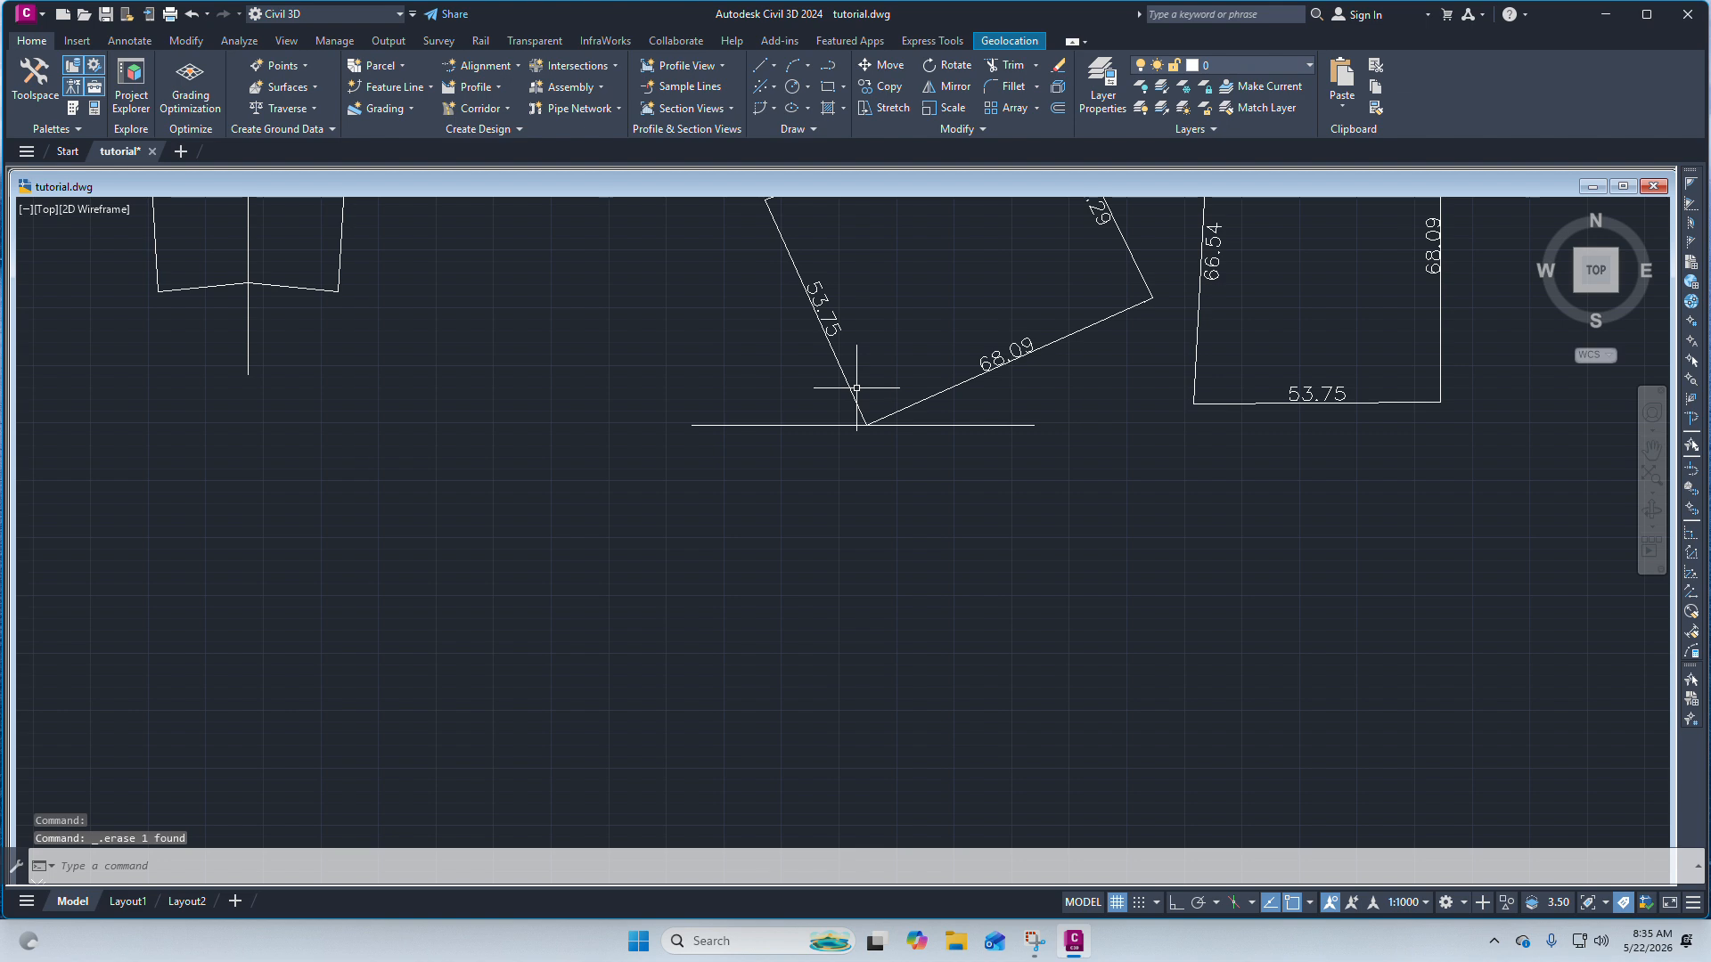
pyautogui.scroll(-3, 843, 381)
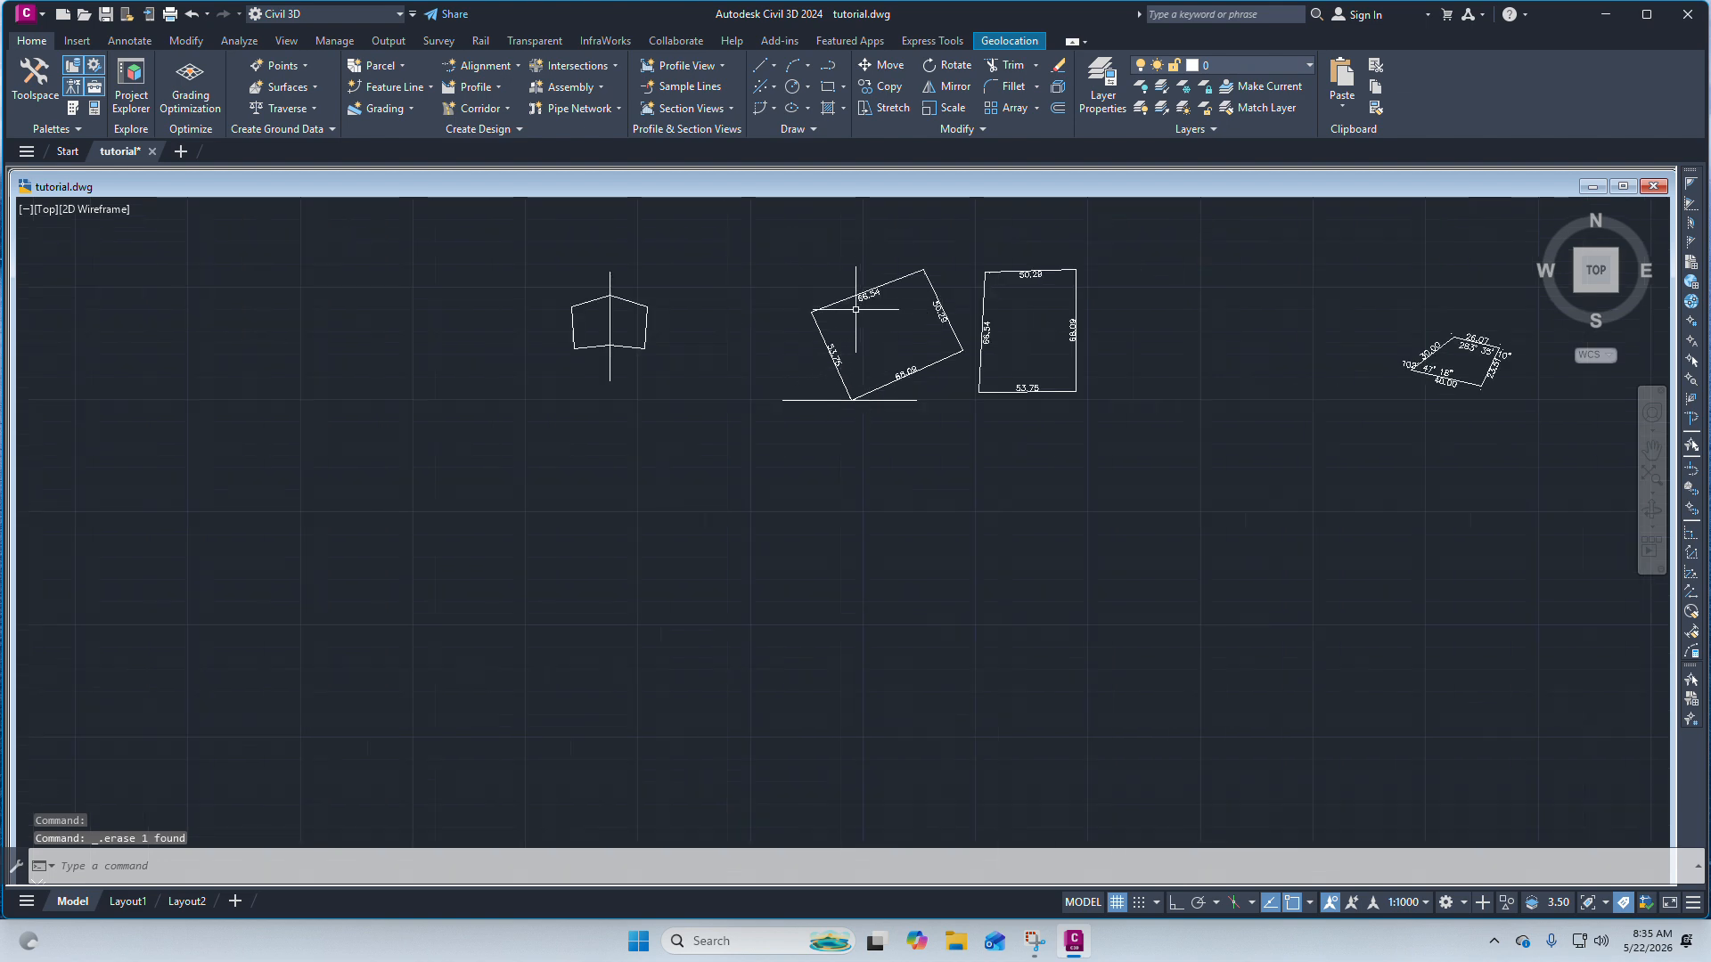
pyautogui.scroll(4, 889, 401)
pyautogui.scroll(-2, 928, 410)
pyautogui.scroll(2, 935, 451)
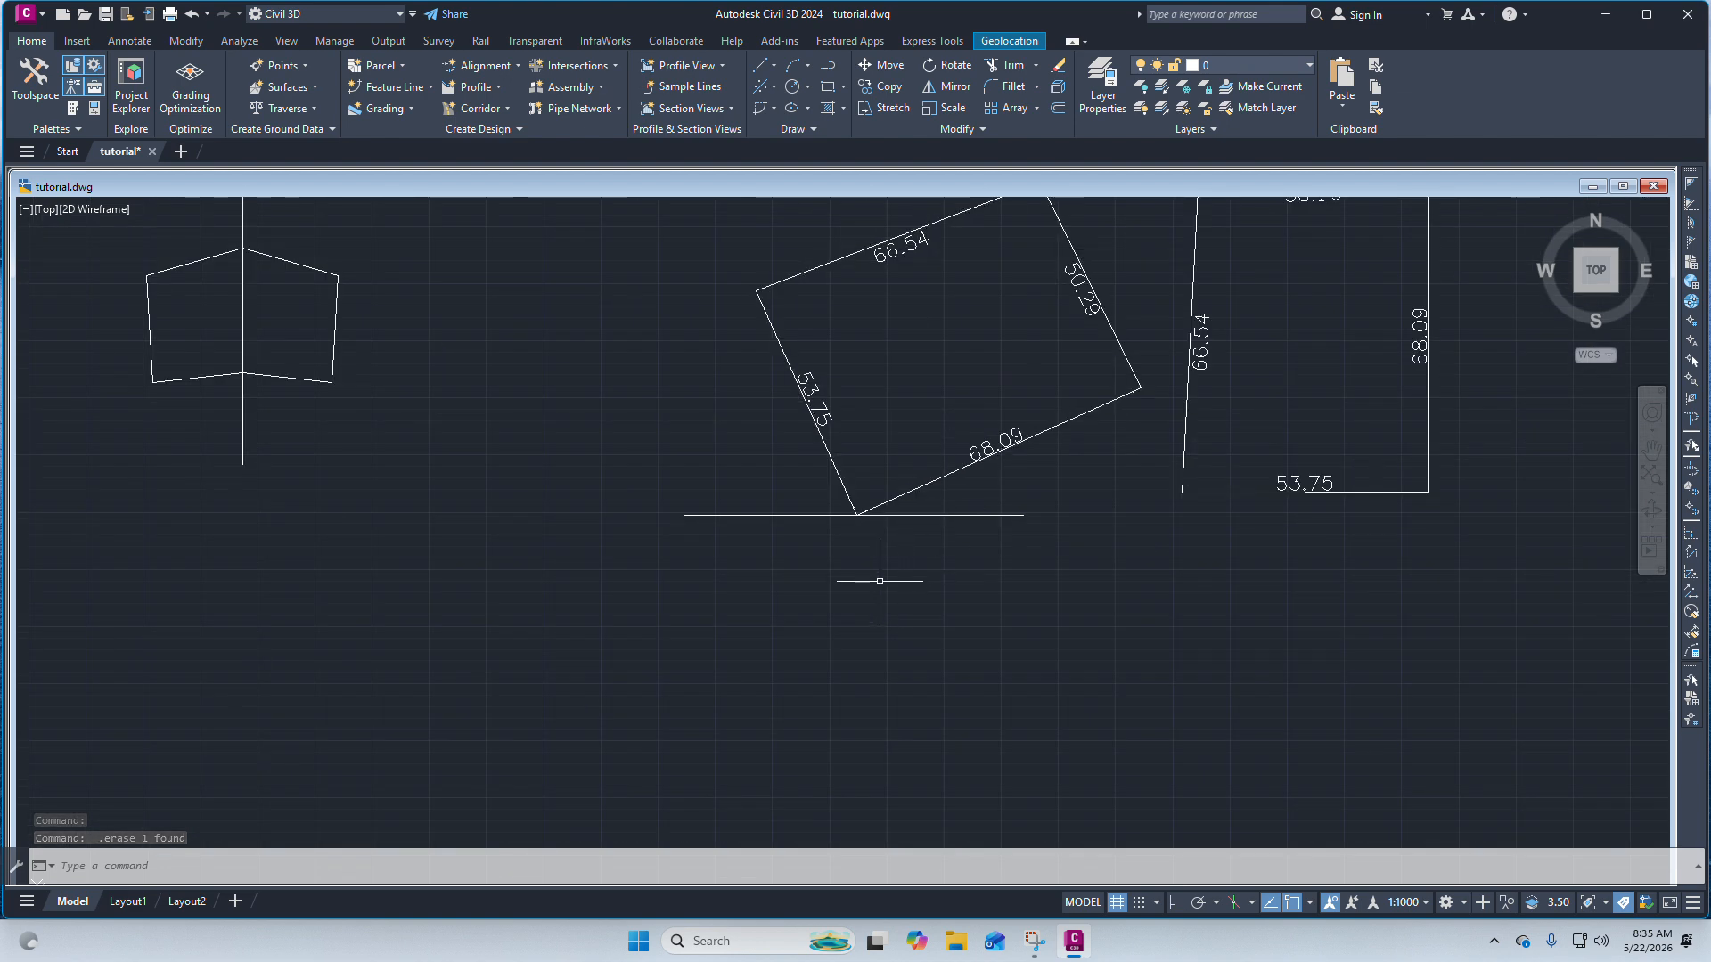
pyautogui.scroll(-4, 879, 581)
pyautogui.moveTo(885, 526)
pyautogui.mouseDown()
pyautogui.moveTo(794, 604)
pyautogui.moveTo(1001, 604)
pyautogui.moveTo(876, 515)
pyautogui.mouseUp()
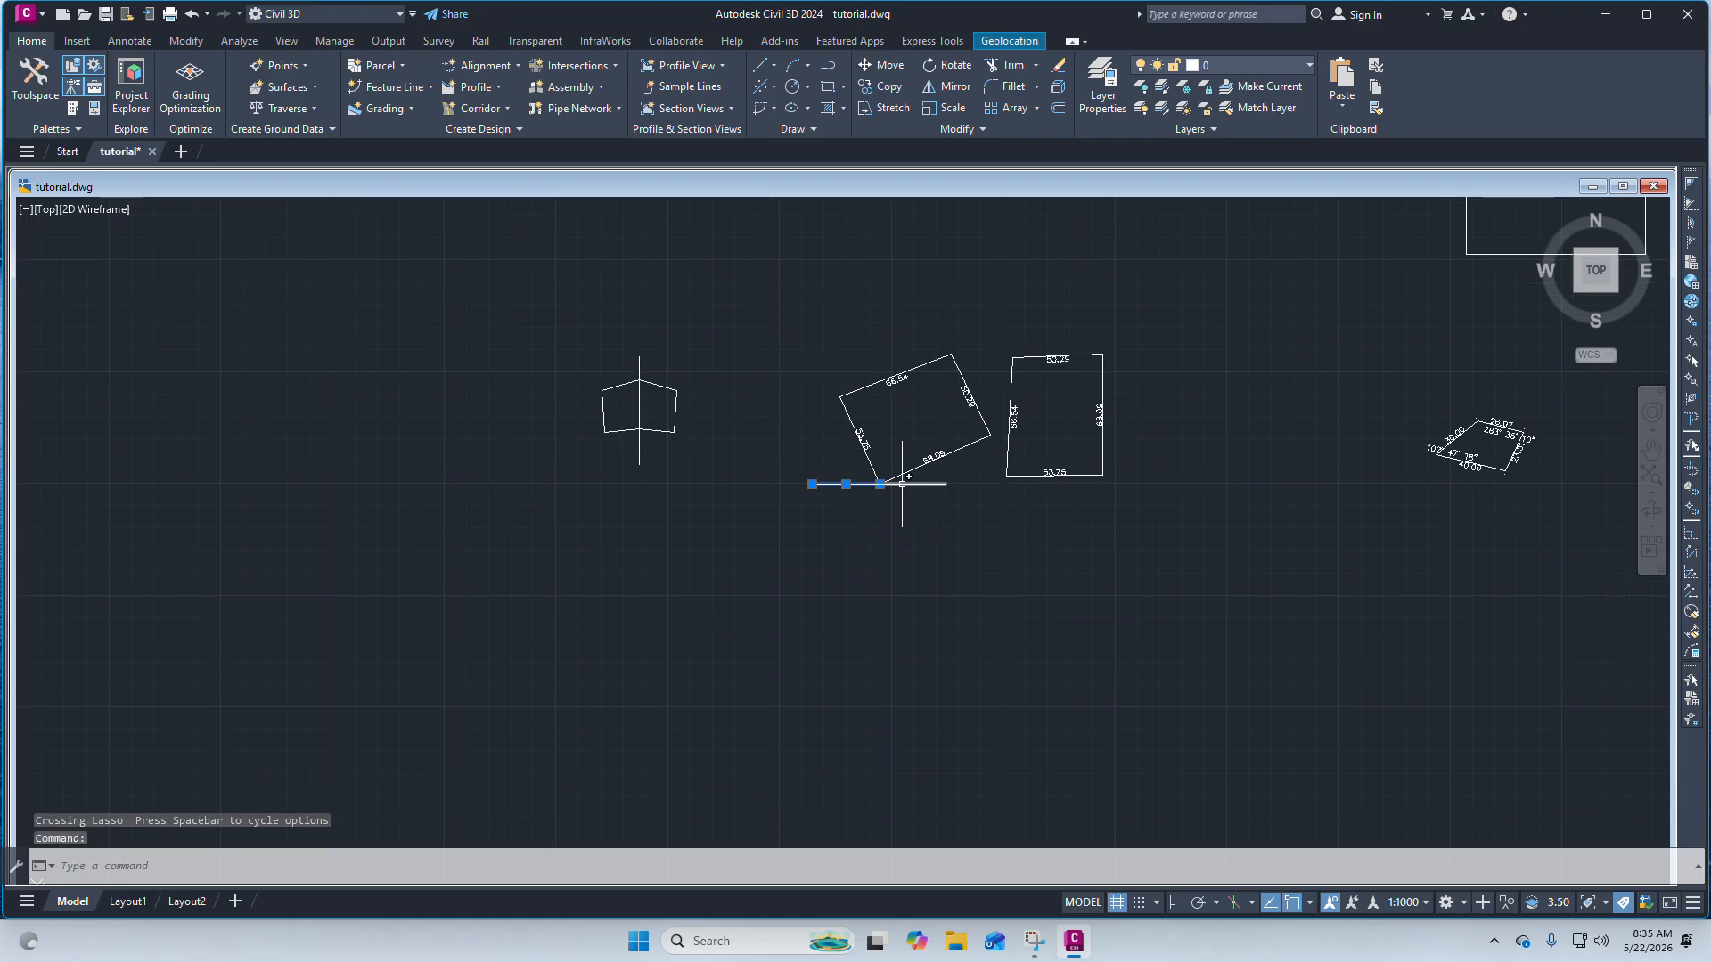
pyautogui.scroll(2, 880, 487)
pyautogui.press('Escape')
pyautogui.click(875, 476)
pyautogui.press('Escape')
pyautogui.click(847, 488)
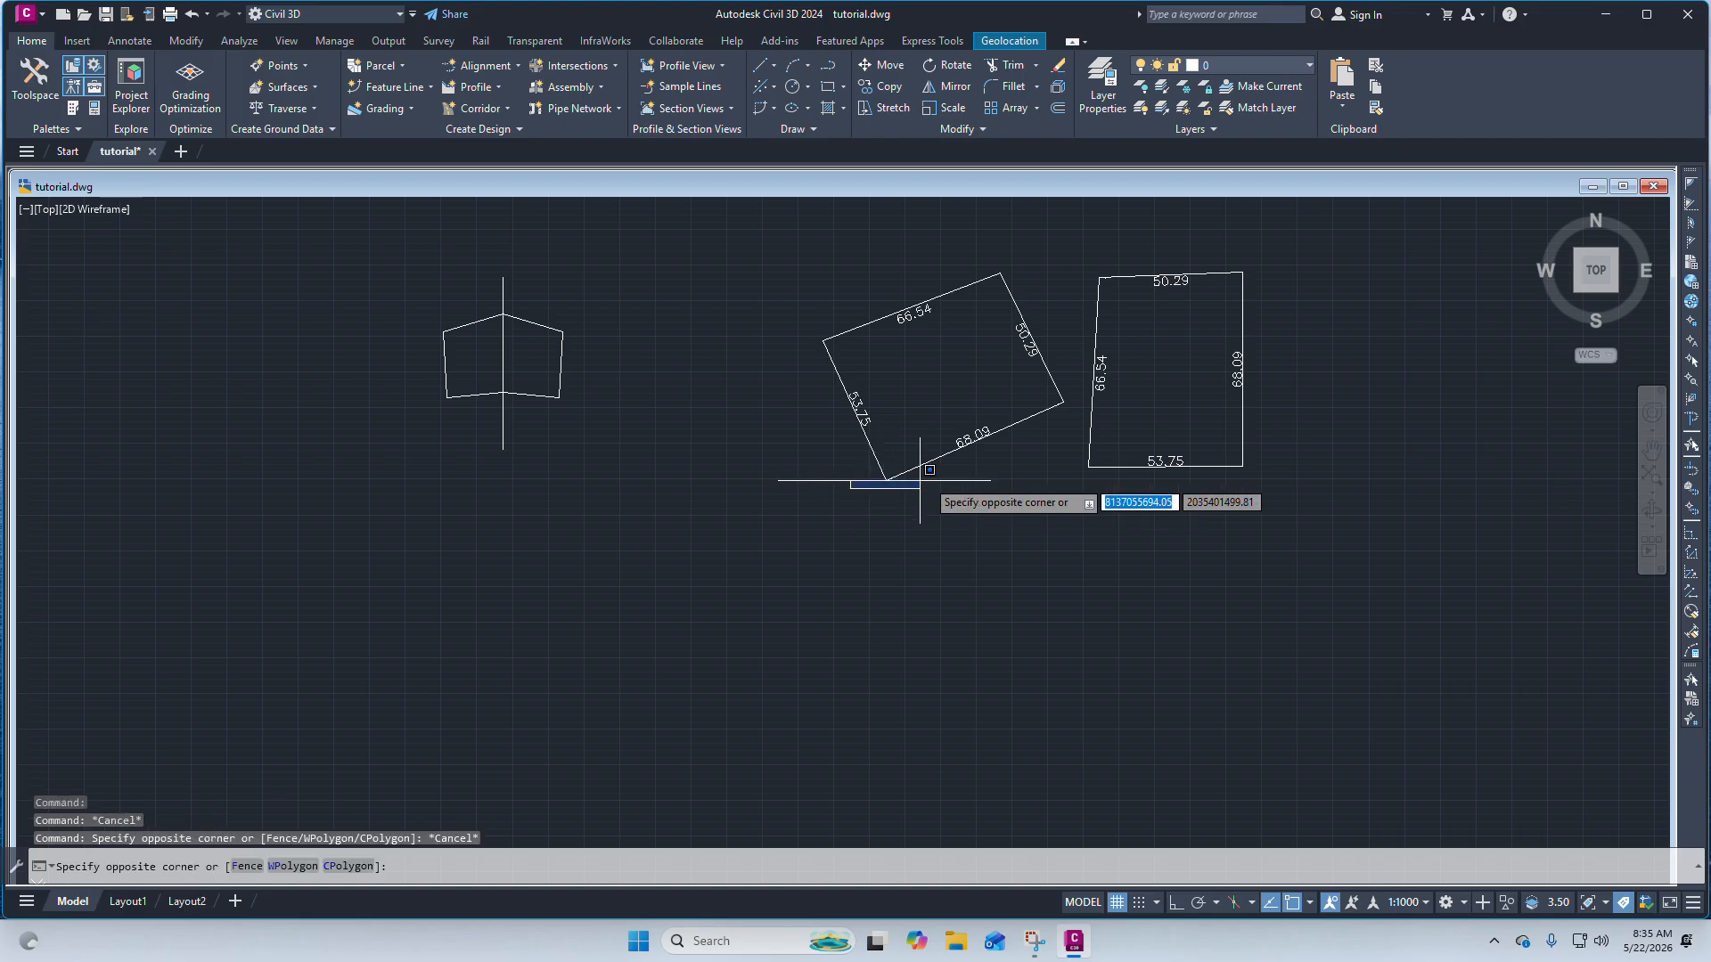
pyautogui.click(886, 502)
pyautogui.click(853, 485)
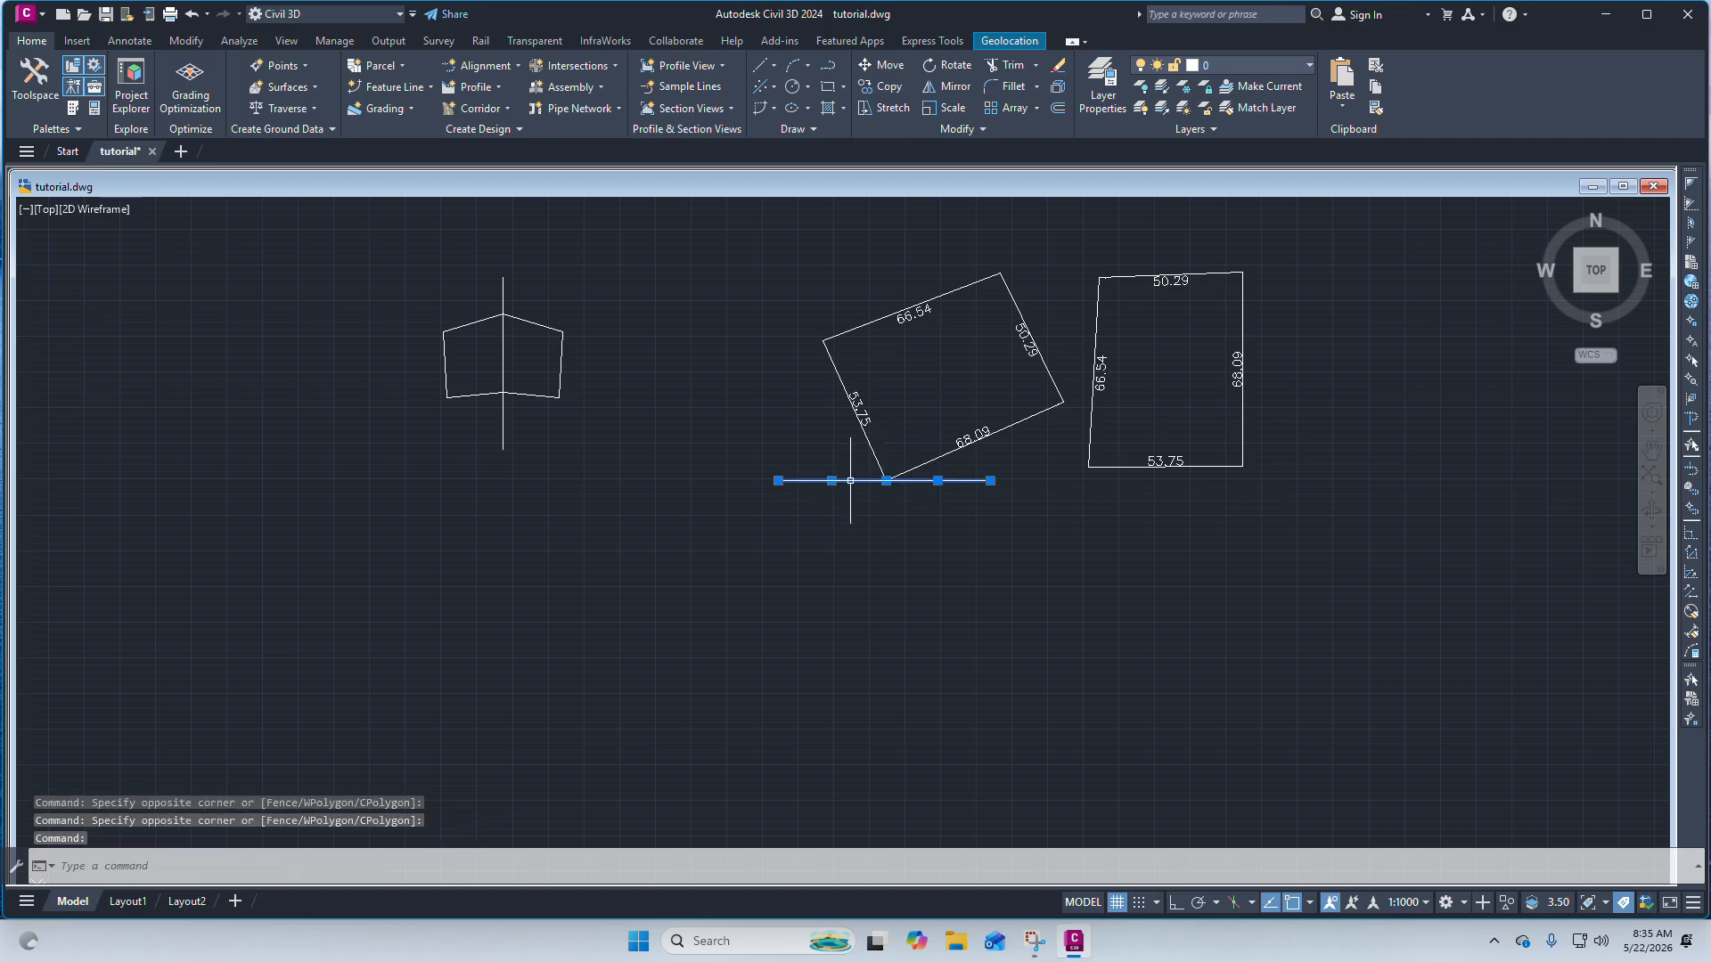
pyautogui.press('Escape')
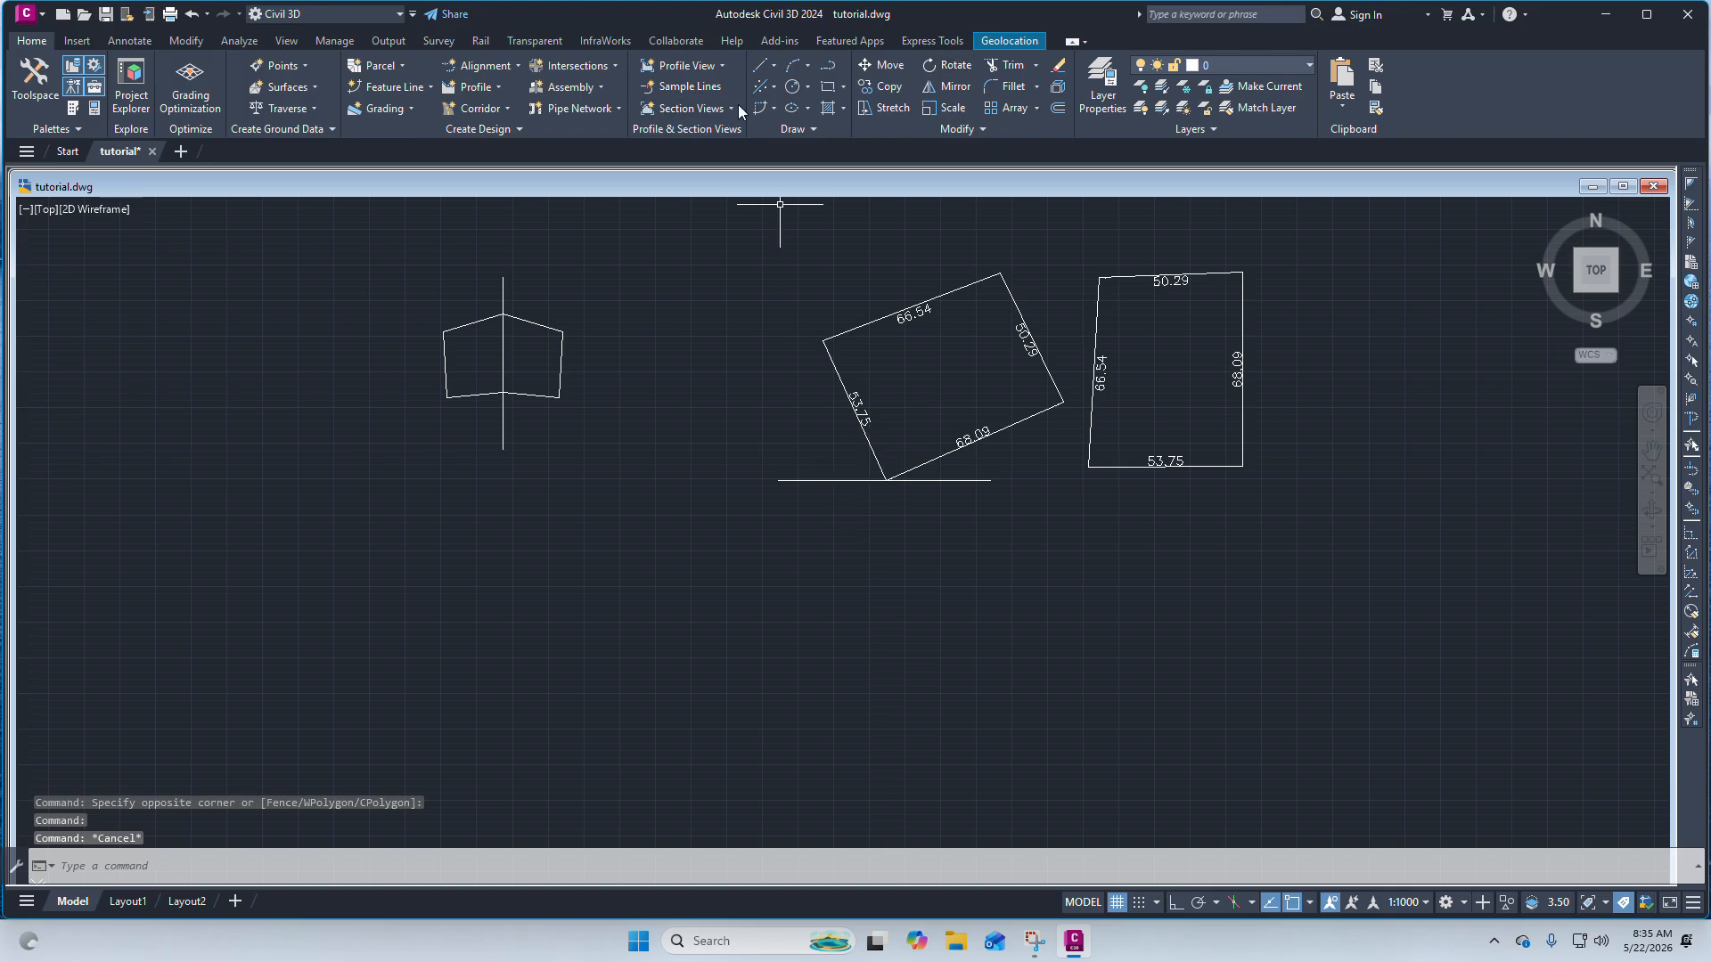
# Draw a circle centred on the left end of the horizontal reference line.
pyautogui.click(799, 89)
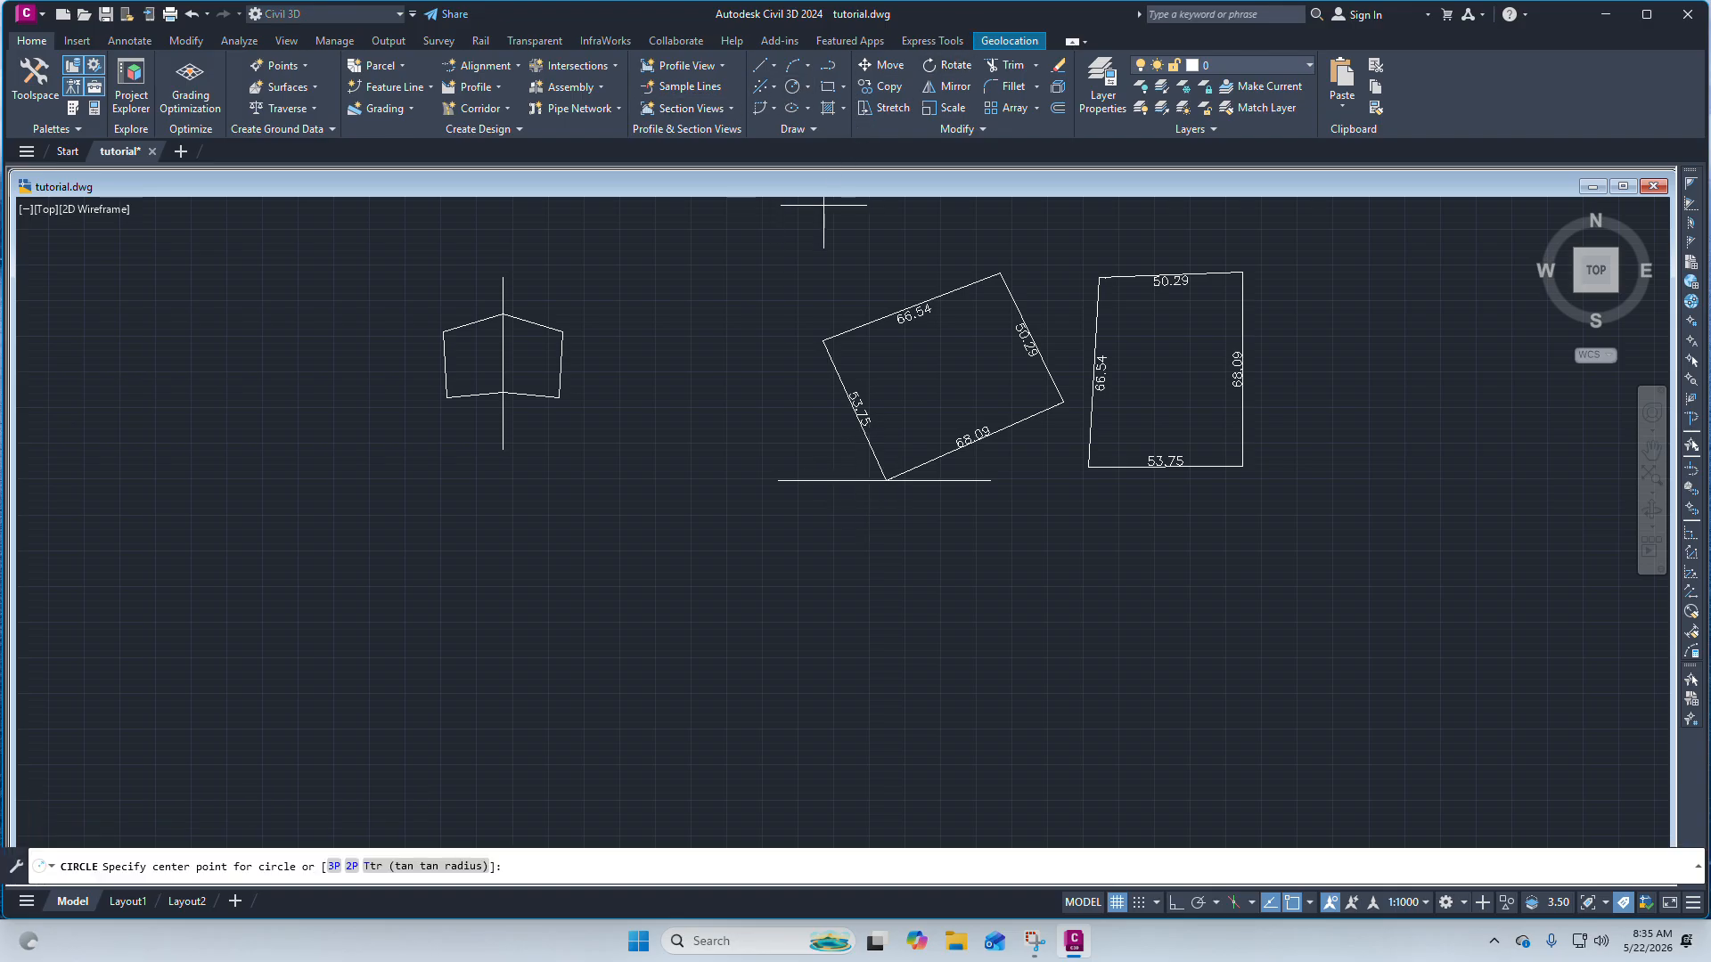
pyautogui.click(778, 481)
pyautogui.rightClick(962, 477)
# Draw a smaller circle centred on the right end of the horizontal reference line.
pyautogui.click(1017, 487)
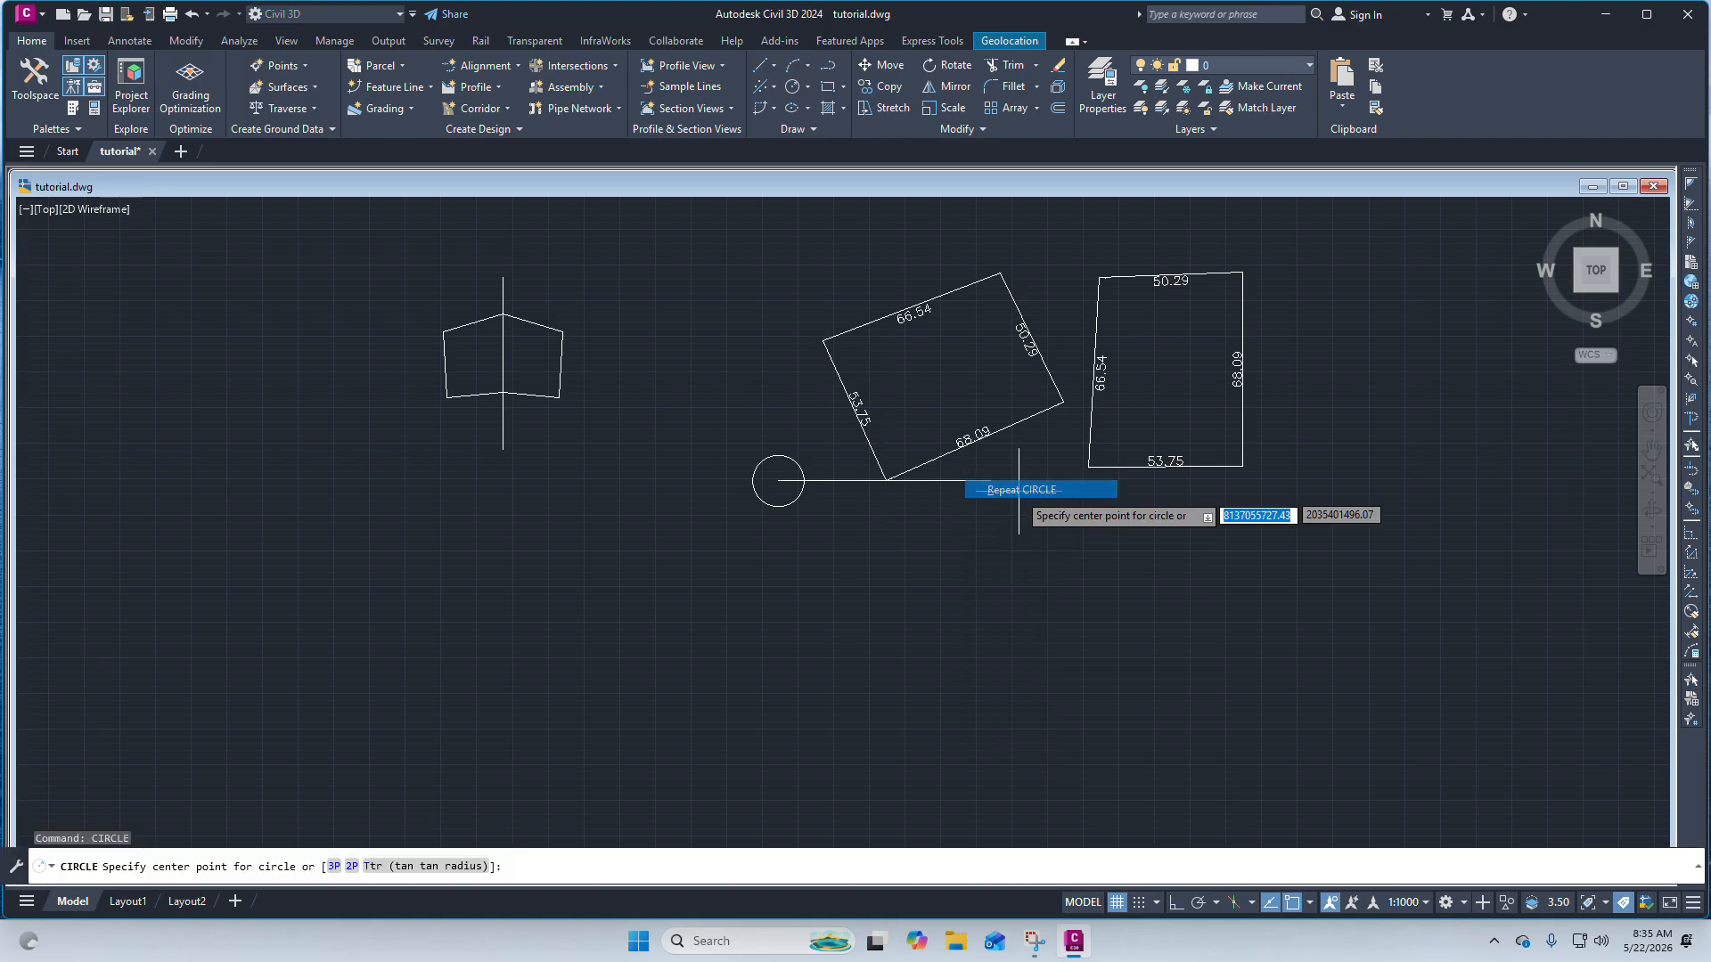
pyautogui.scroll(3, 991, 492)
pyautogui.click(991, 462)
pyautogui.click(983, 446)
pyautogui.scroll(-8, 891, 445)
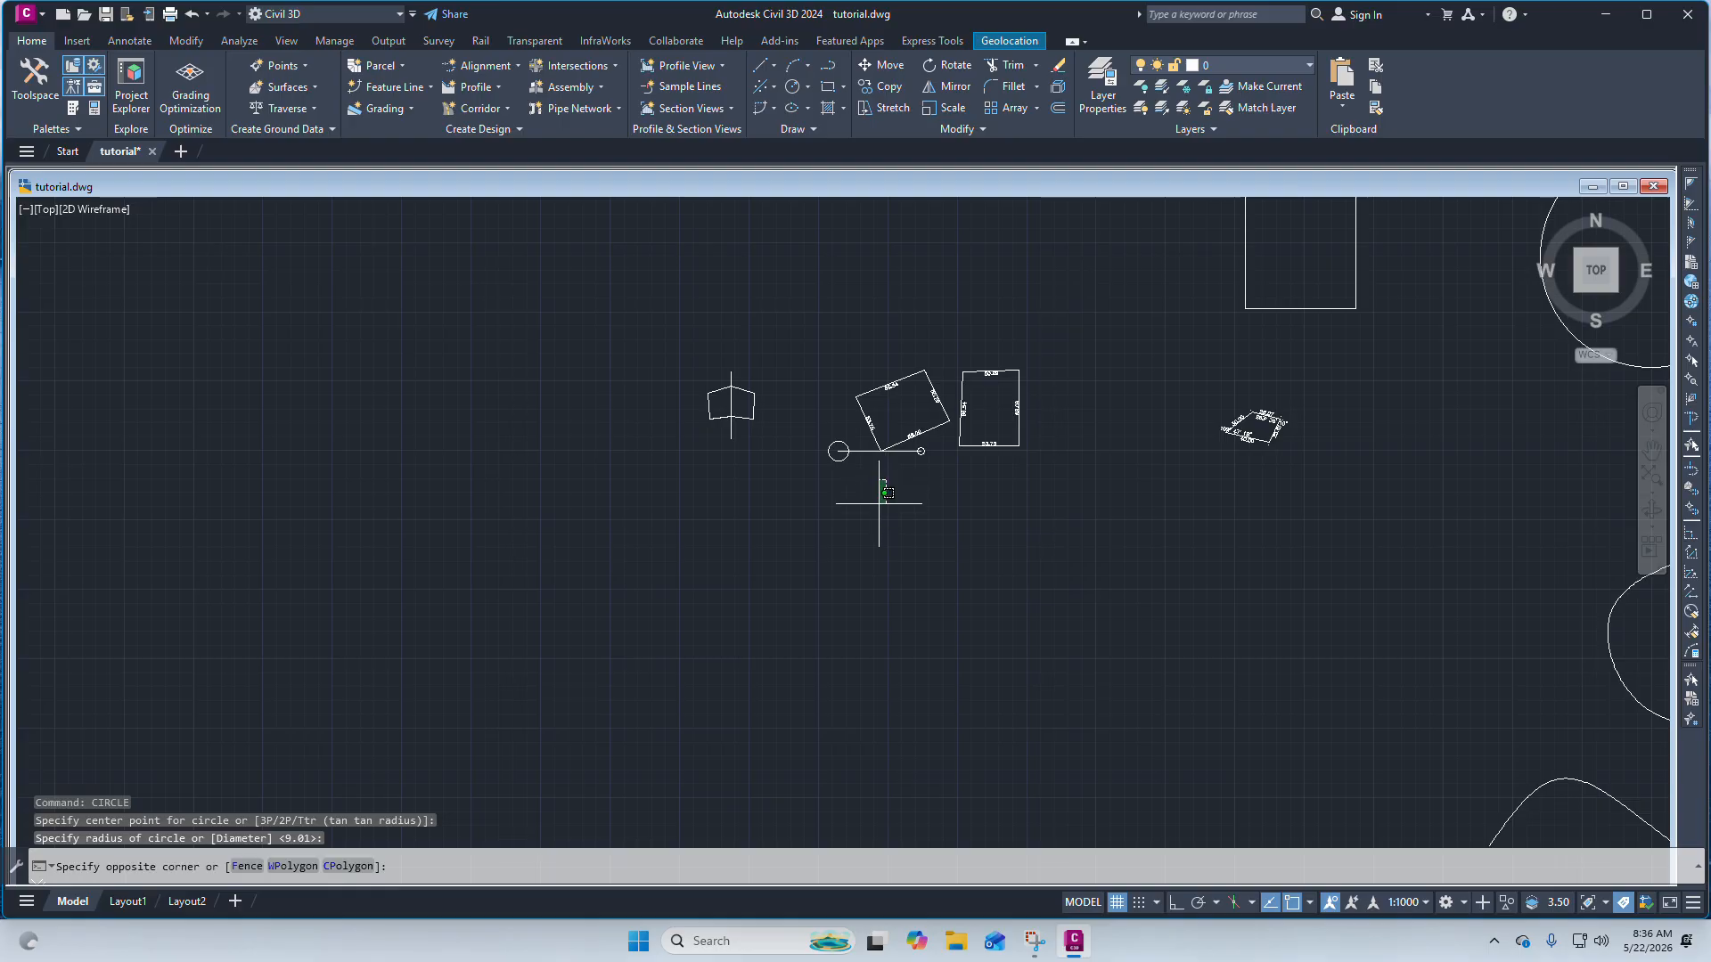
pyautogui.moveTo(886, 481); pyautogui.dragTo(963, 564)
pyautogui.moveTo(901, 488); pyautogui.dragTo(909, 497)
pyautogui.scroll(4, 909, 496)
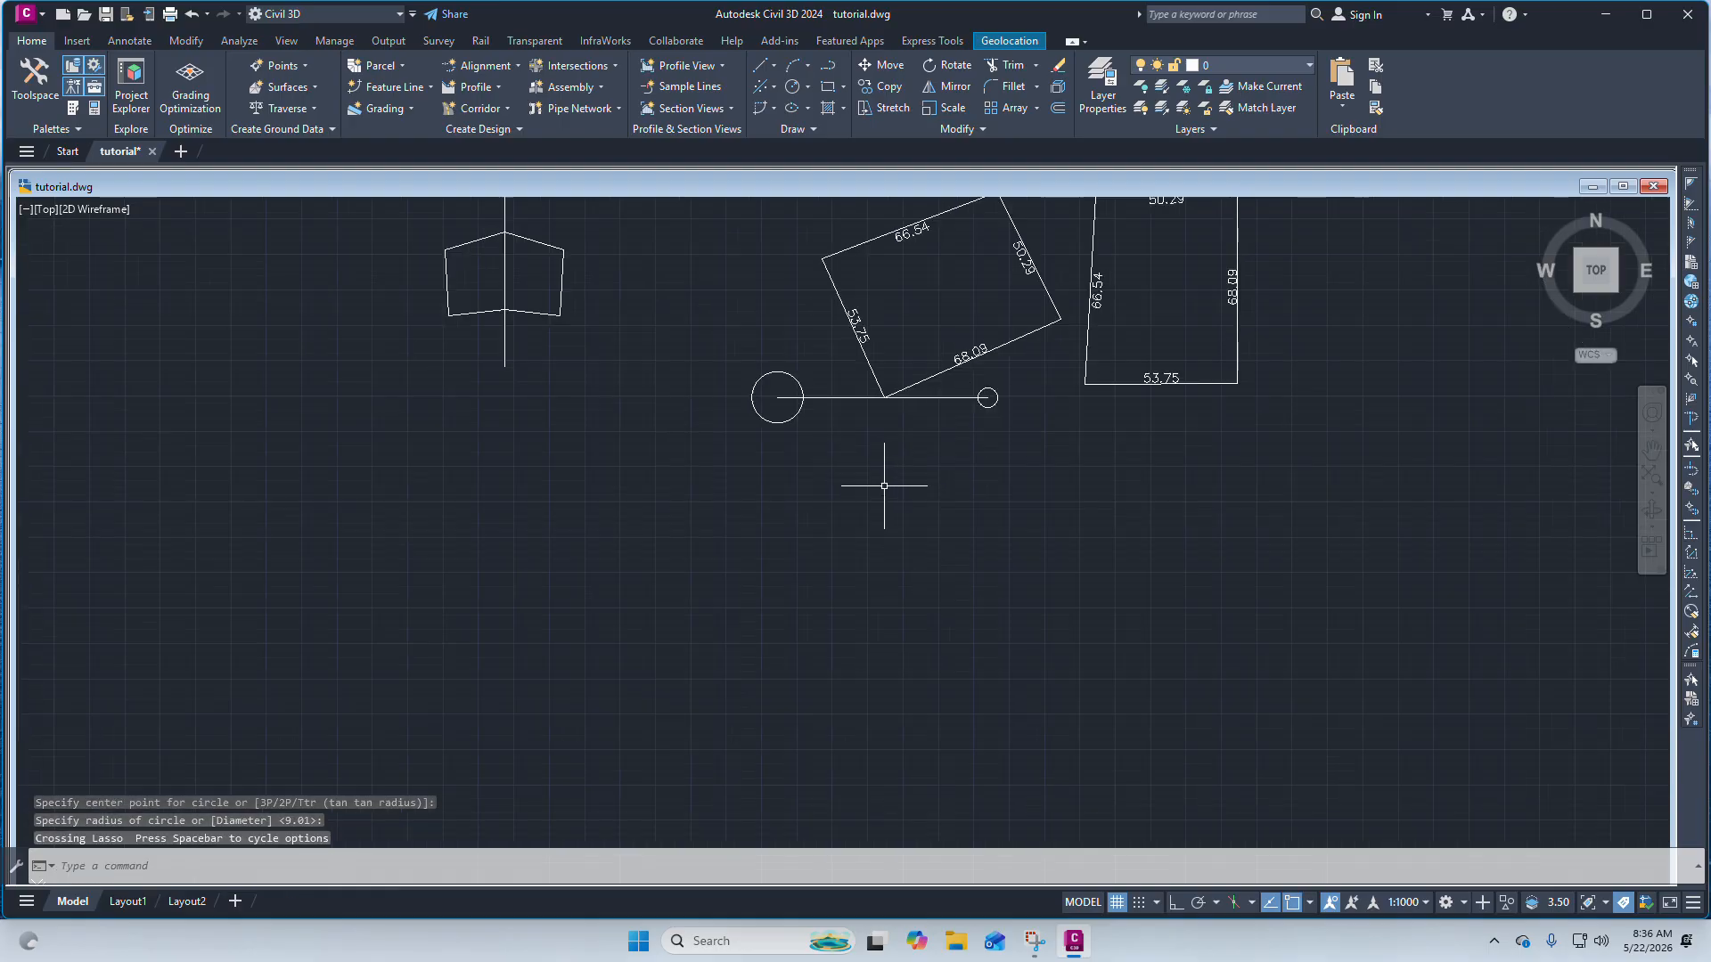
pyautogui.scroll(-4, 886, 478)
pyautogui.scroll(4, 895, 497)
pyautogui.scroll(-3, 895, 495)
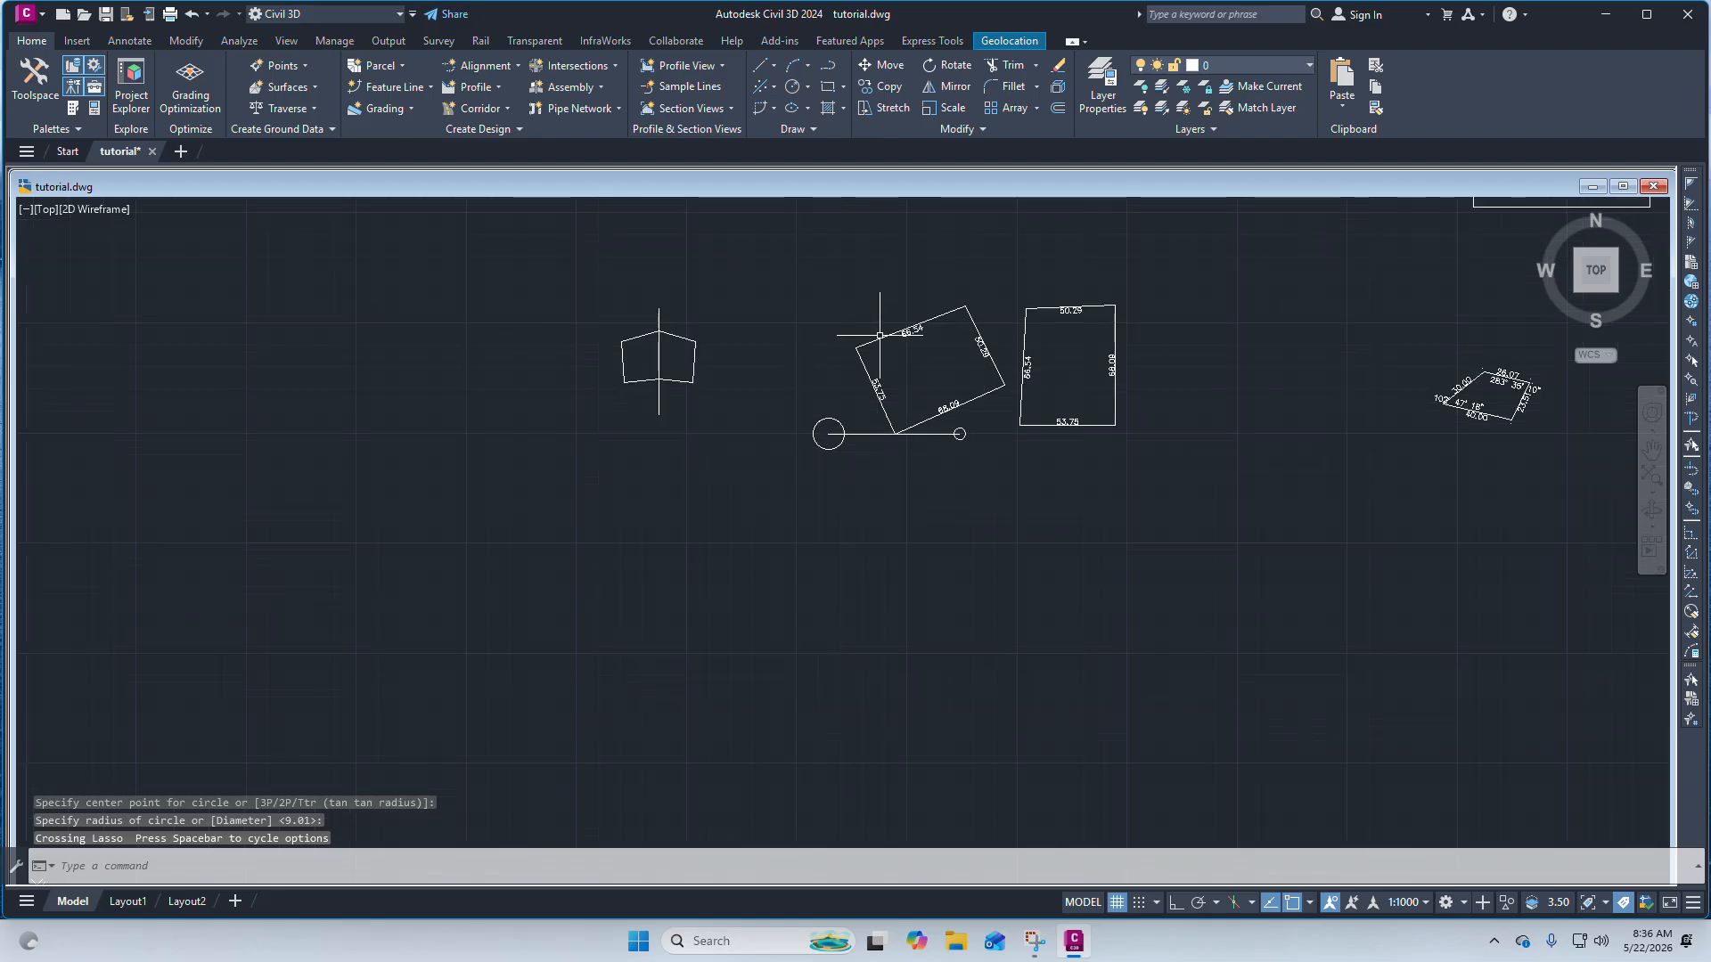
pyautogui.scroll(3, 975, 304)
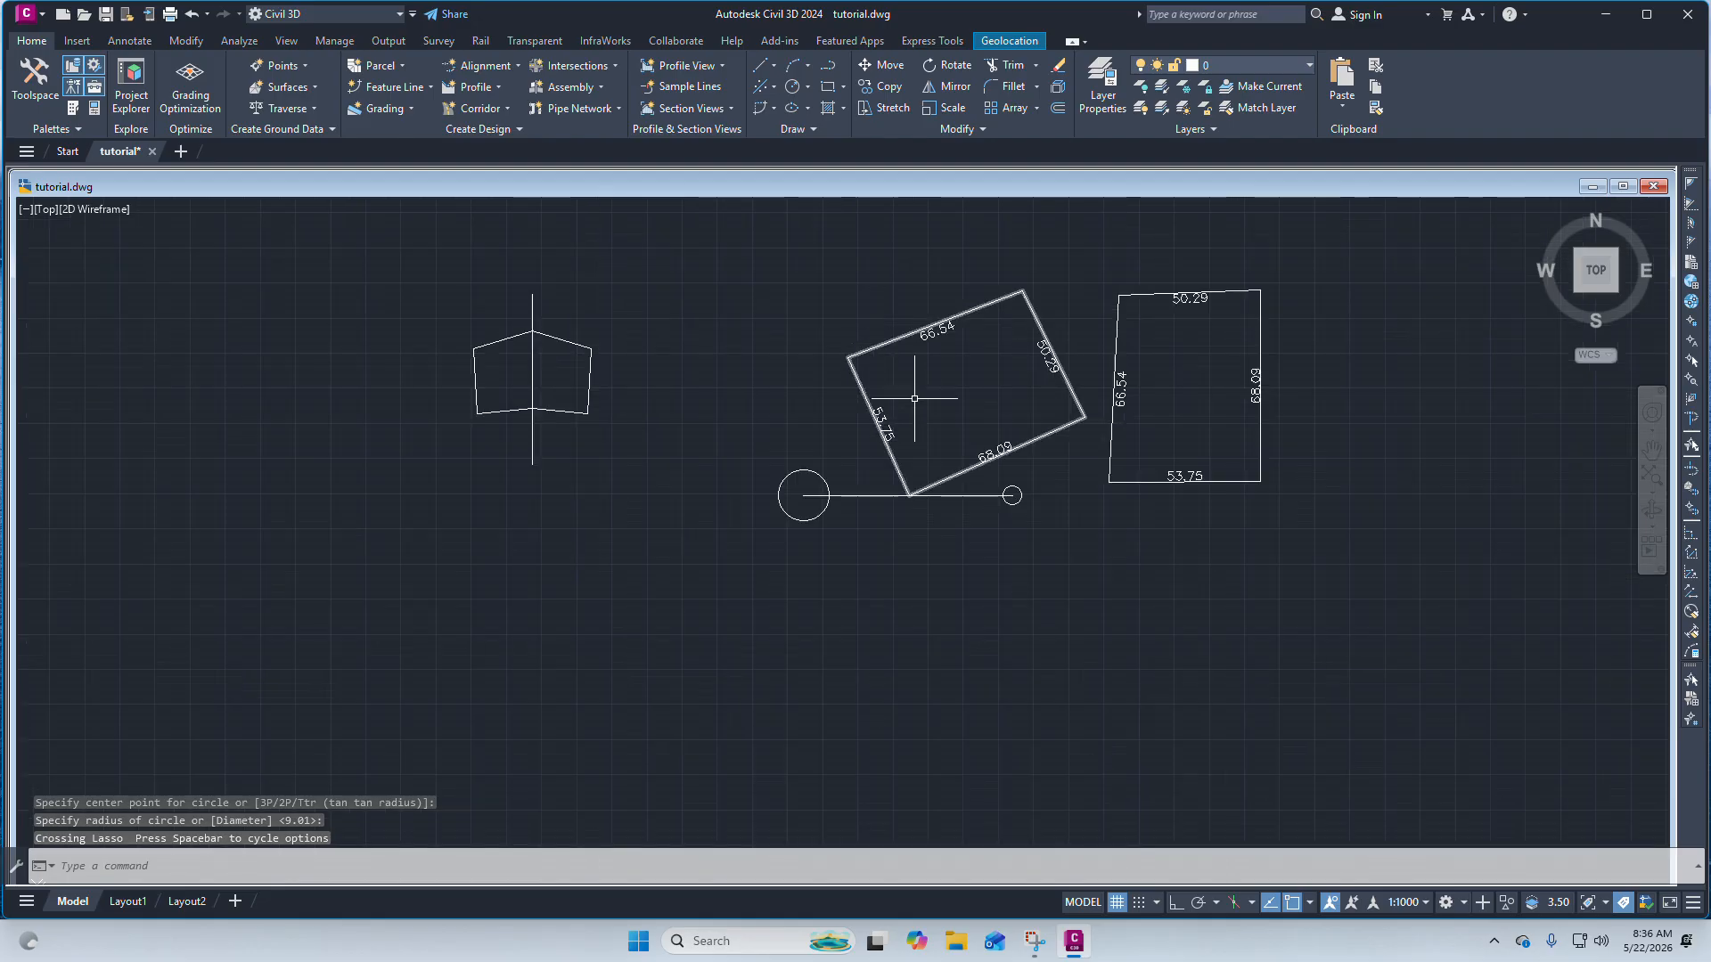
# Mirror the rotated rectangle and its dimensions about the horizontal reference line, keeping the originals.
pyautogui.click(1050, 450)
pyautogui.click(875, 305)
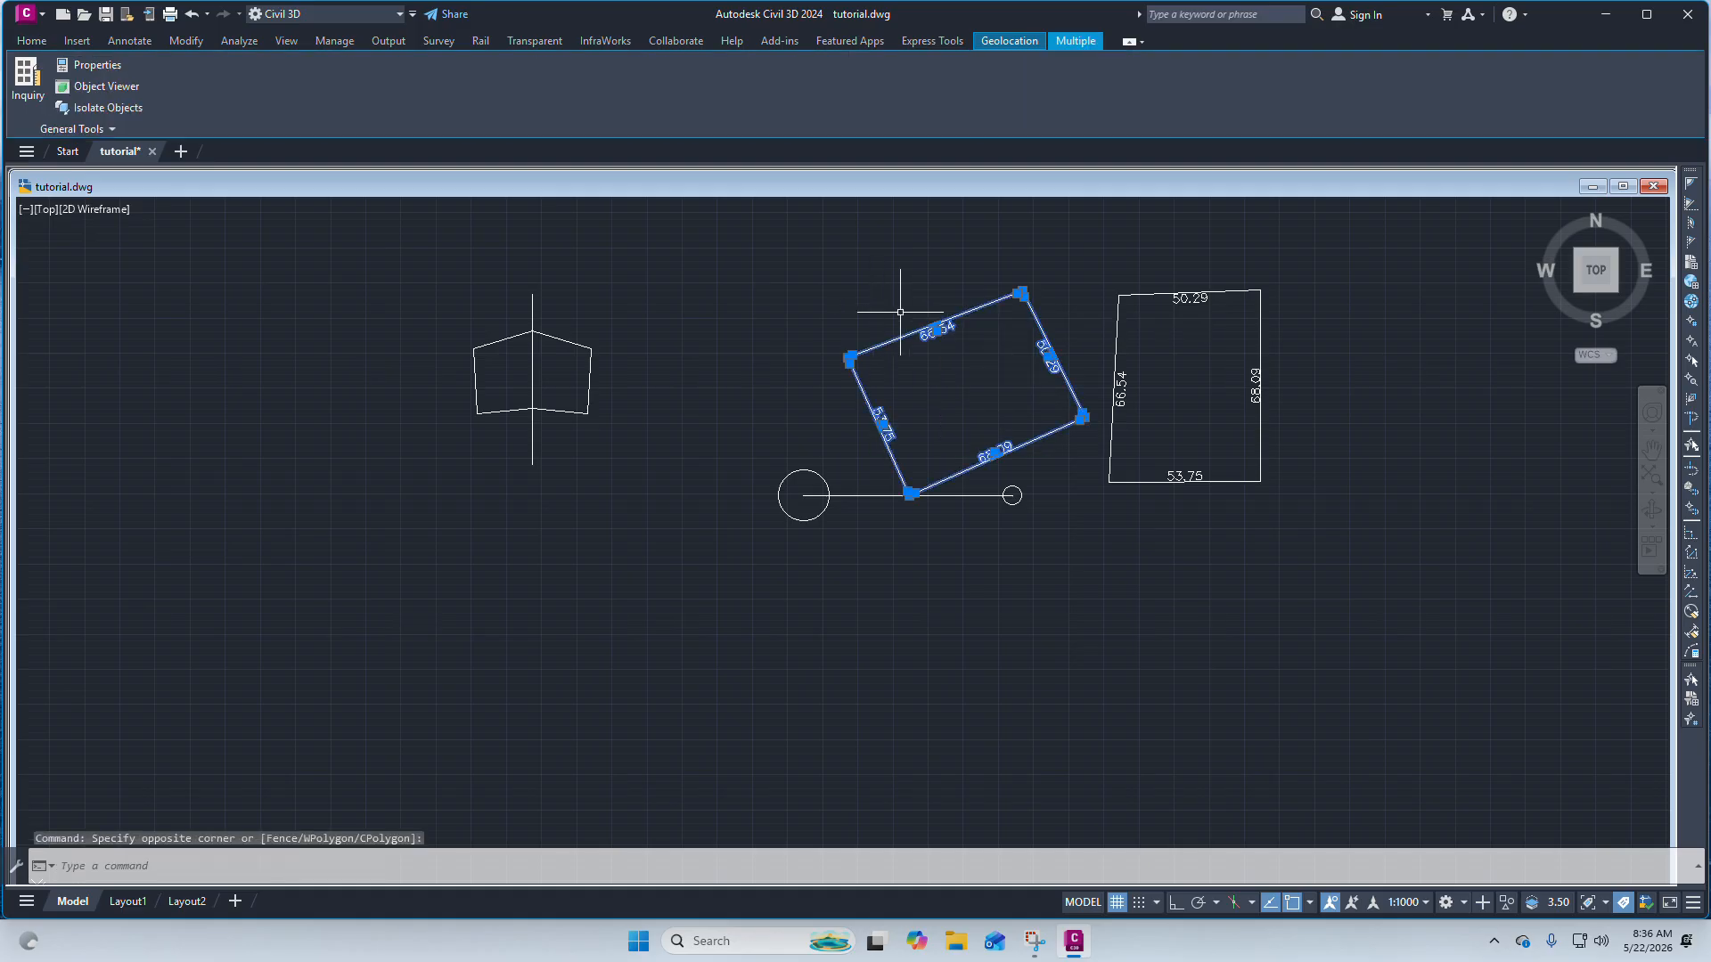
pyautogui.scroll(-2, 981, 347)
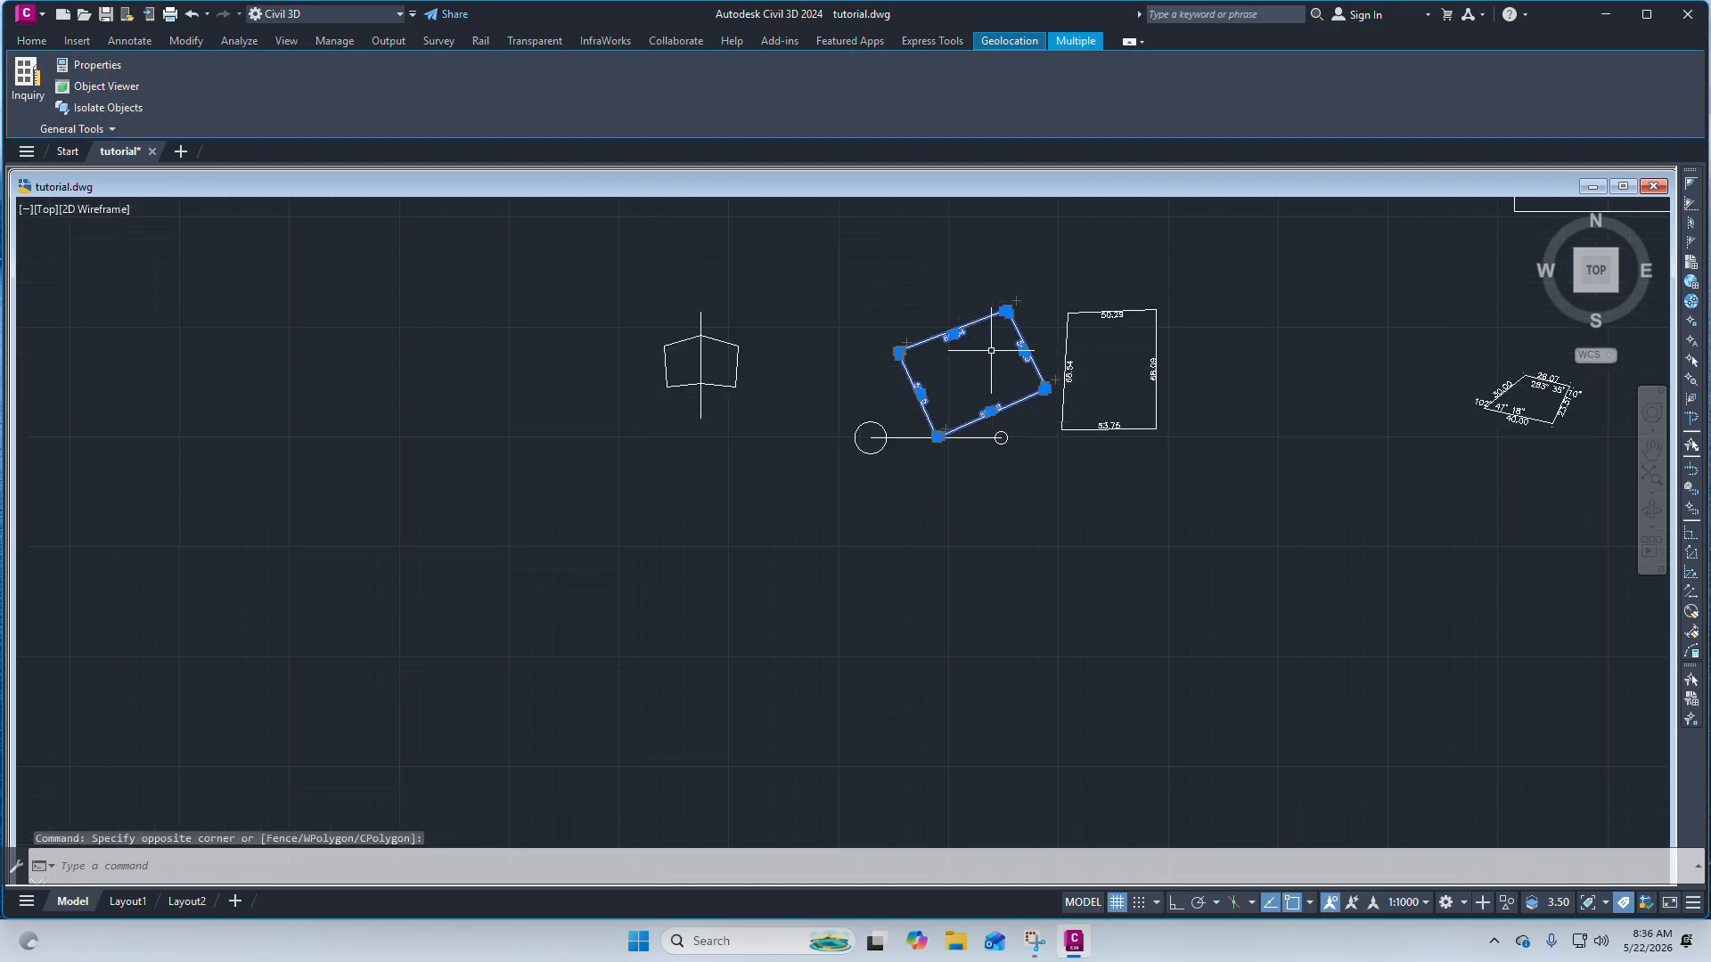
pyautogui.click(33, 42)
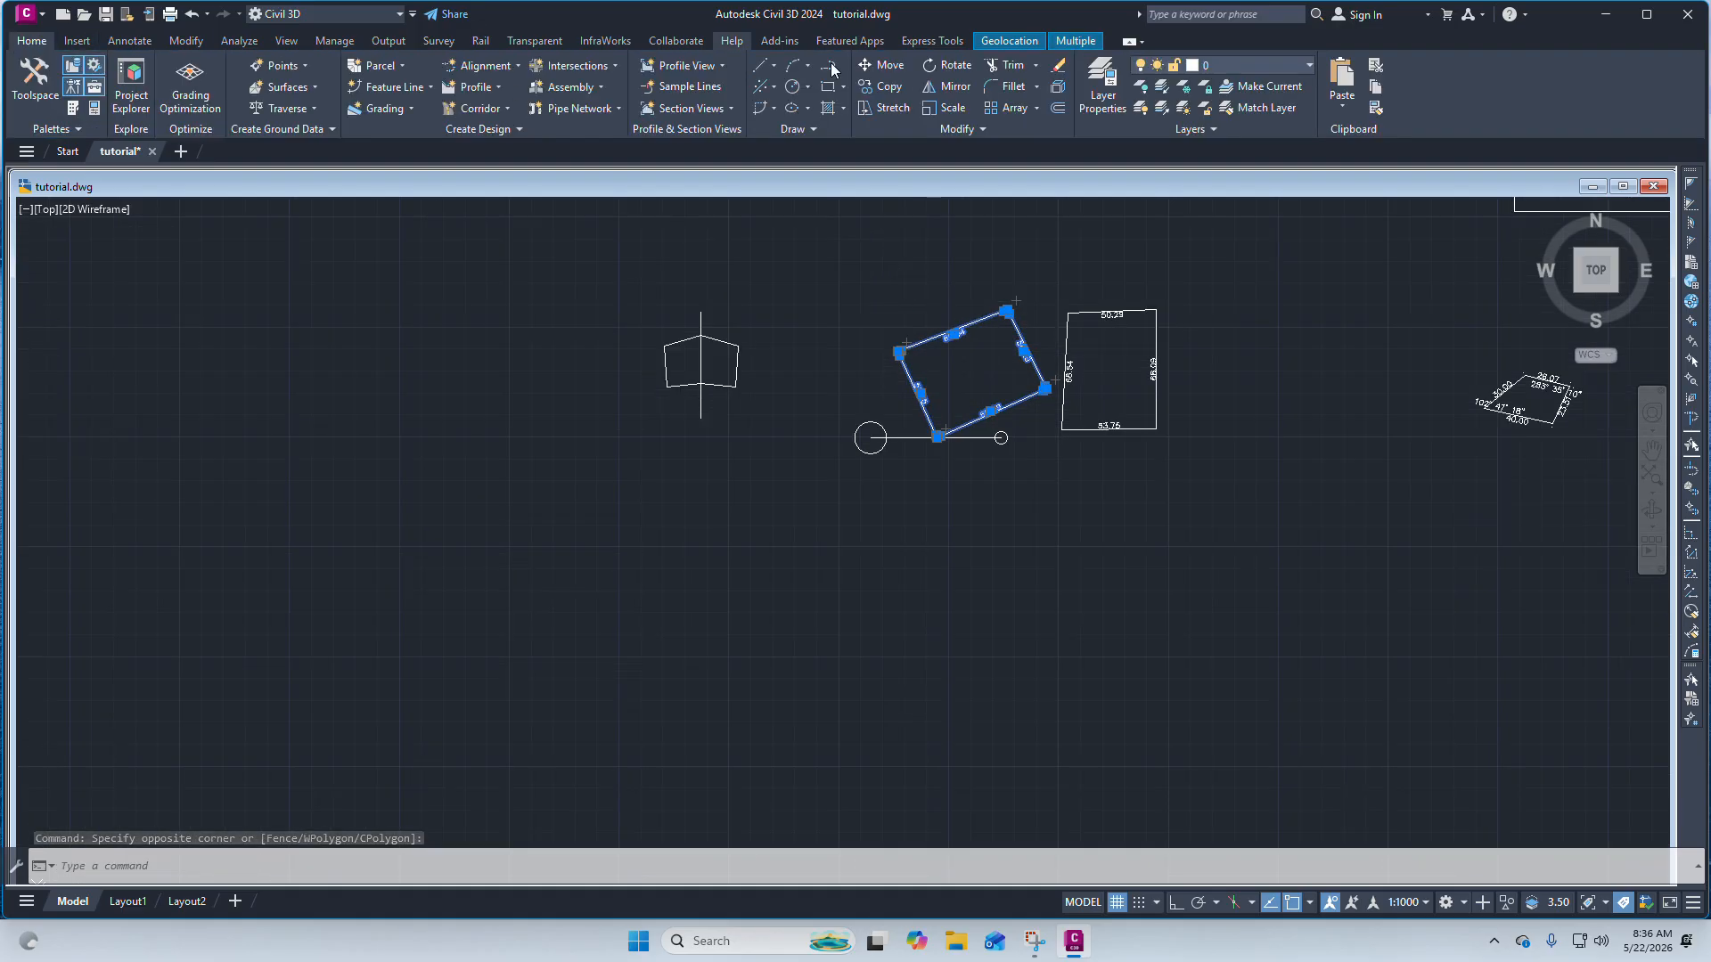
pyautogui.click(950, 87)
pyautogui.scroll(2, 903, 488)
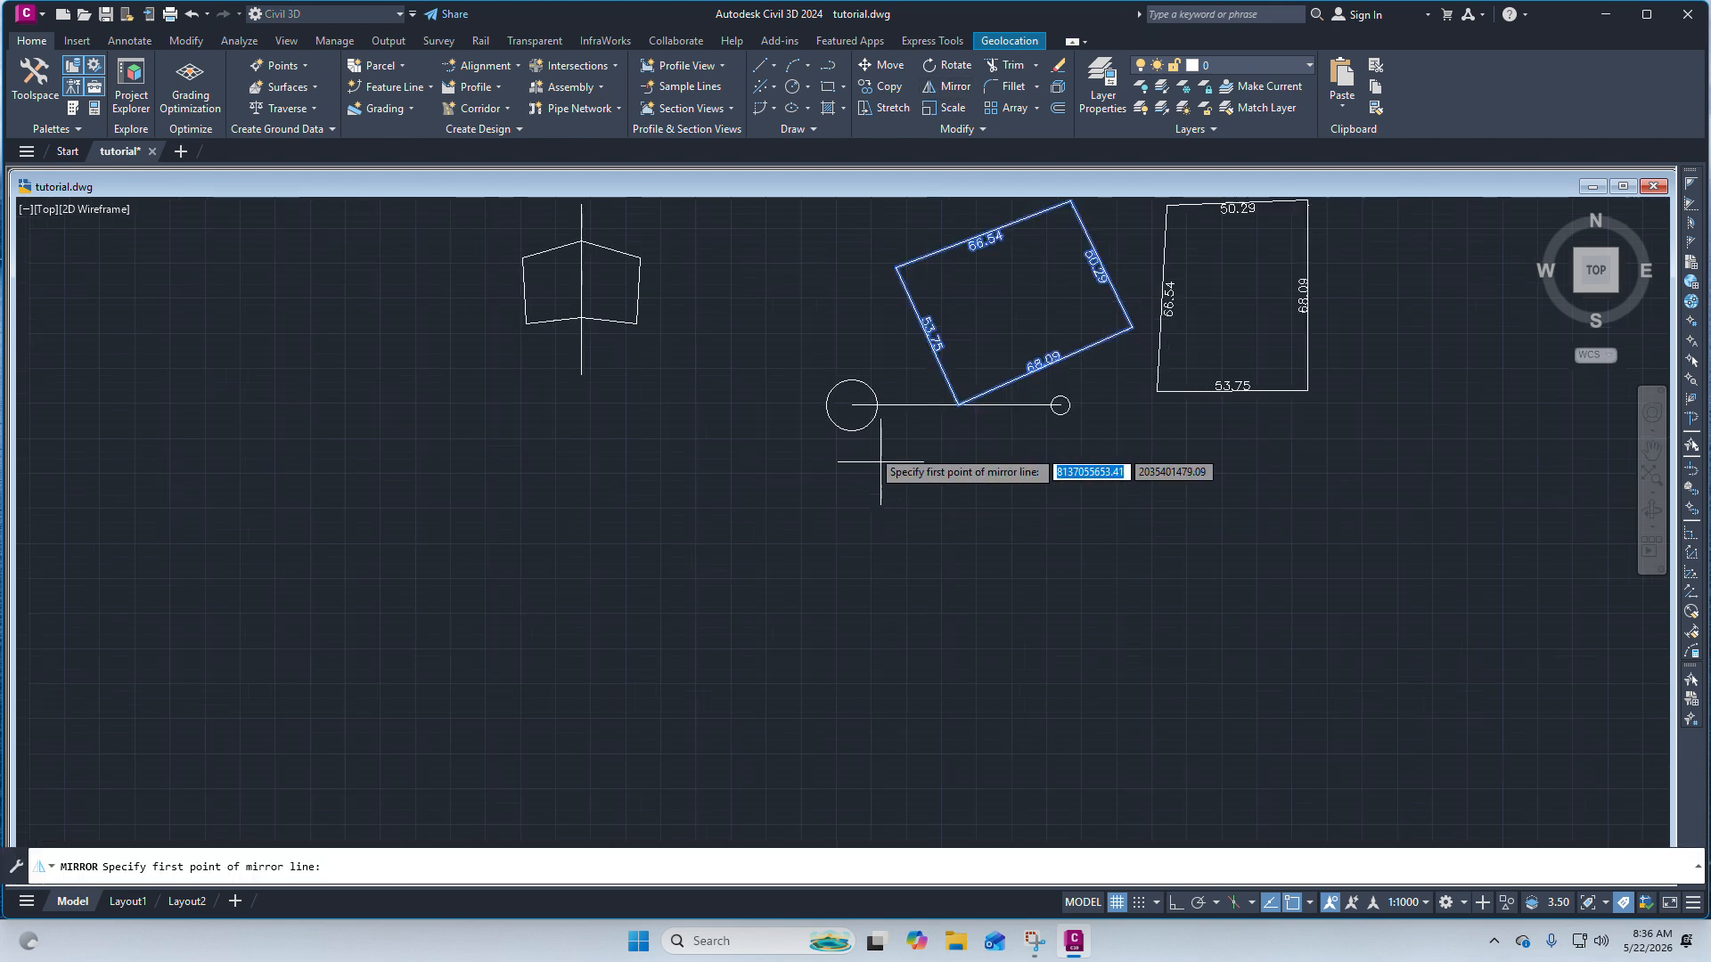
pyautogui.click(851, 405)
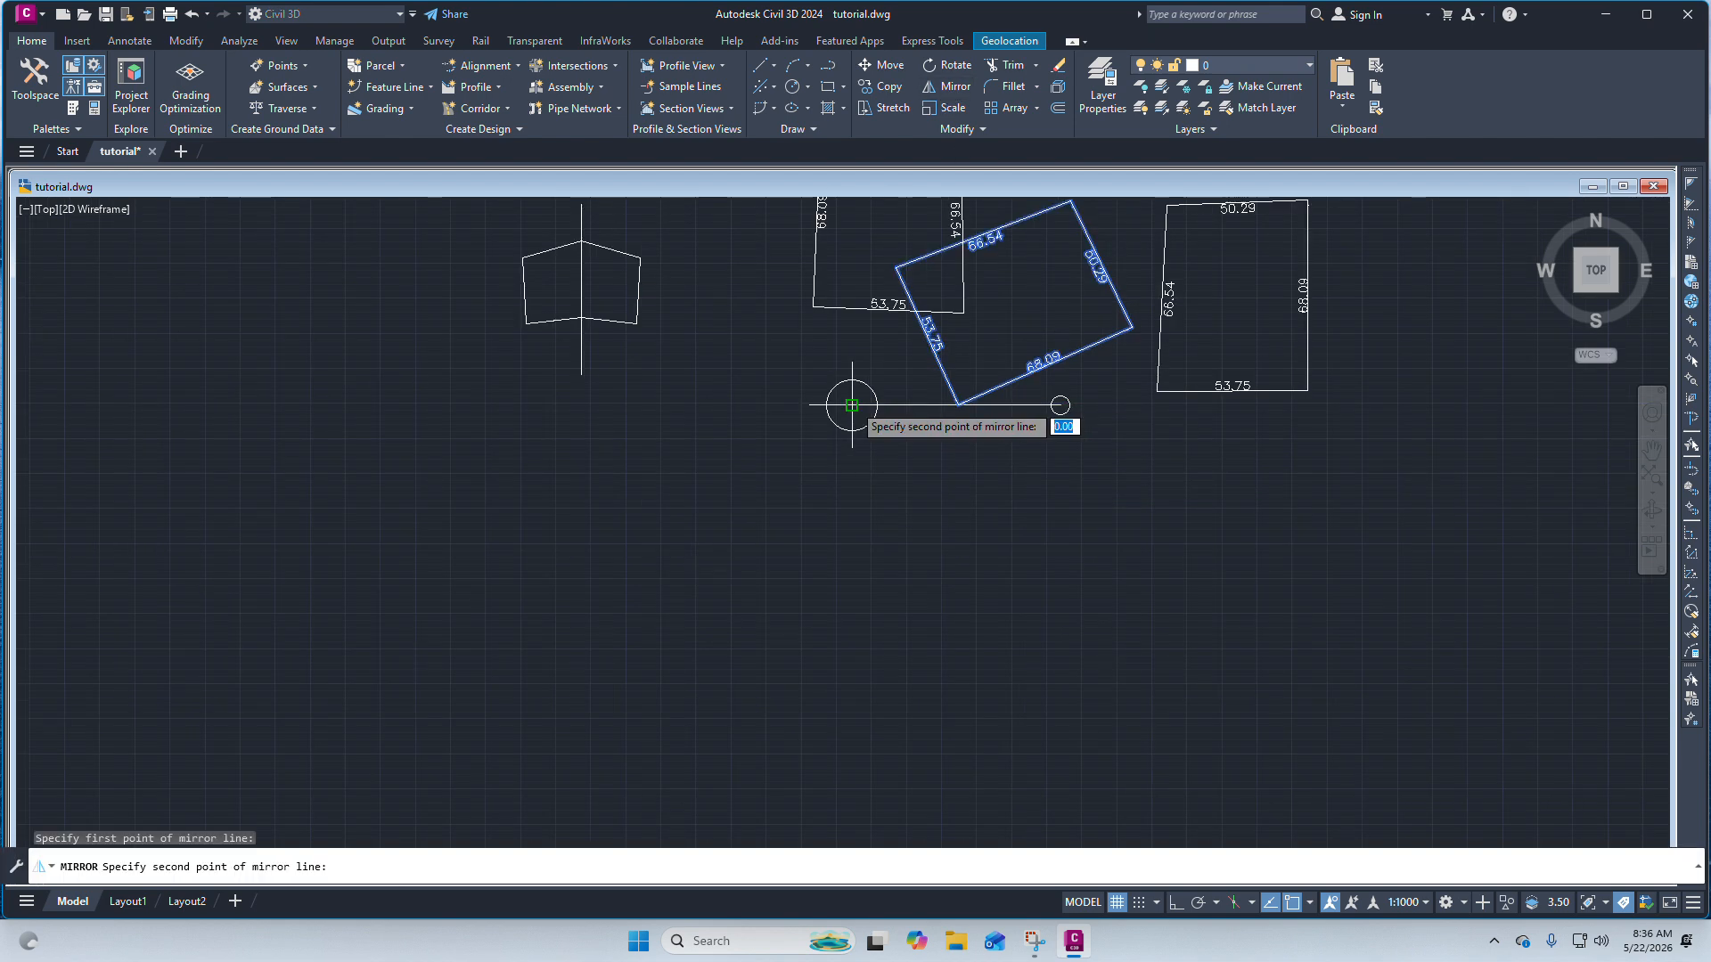
pyautogui.scroll(4, 1060, 403)
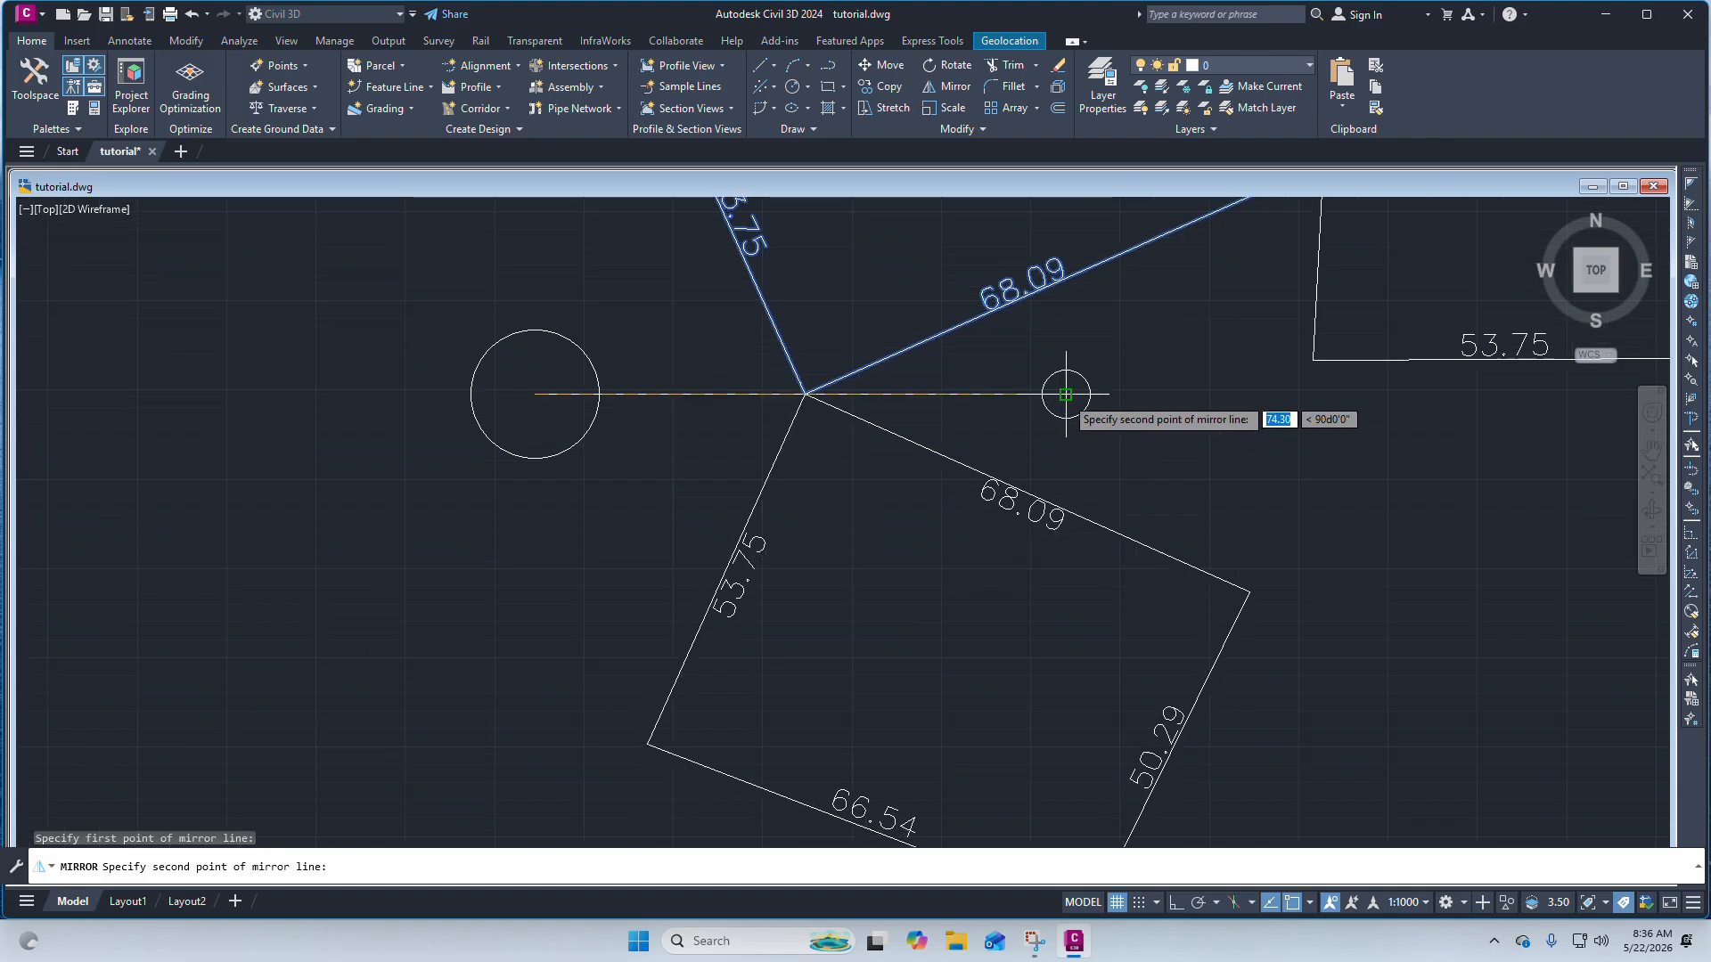
pyautogui.click(1066, 394)
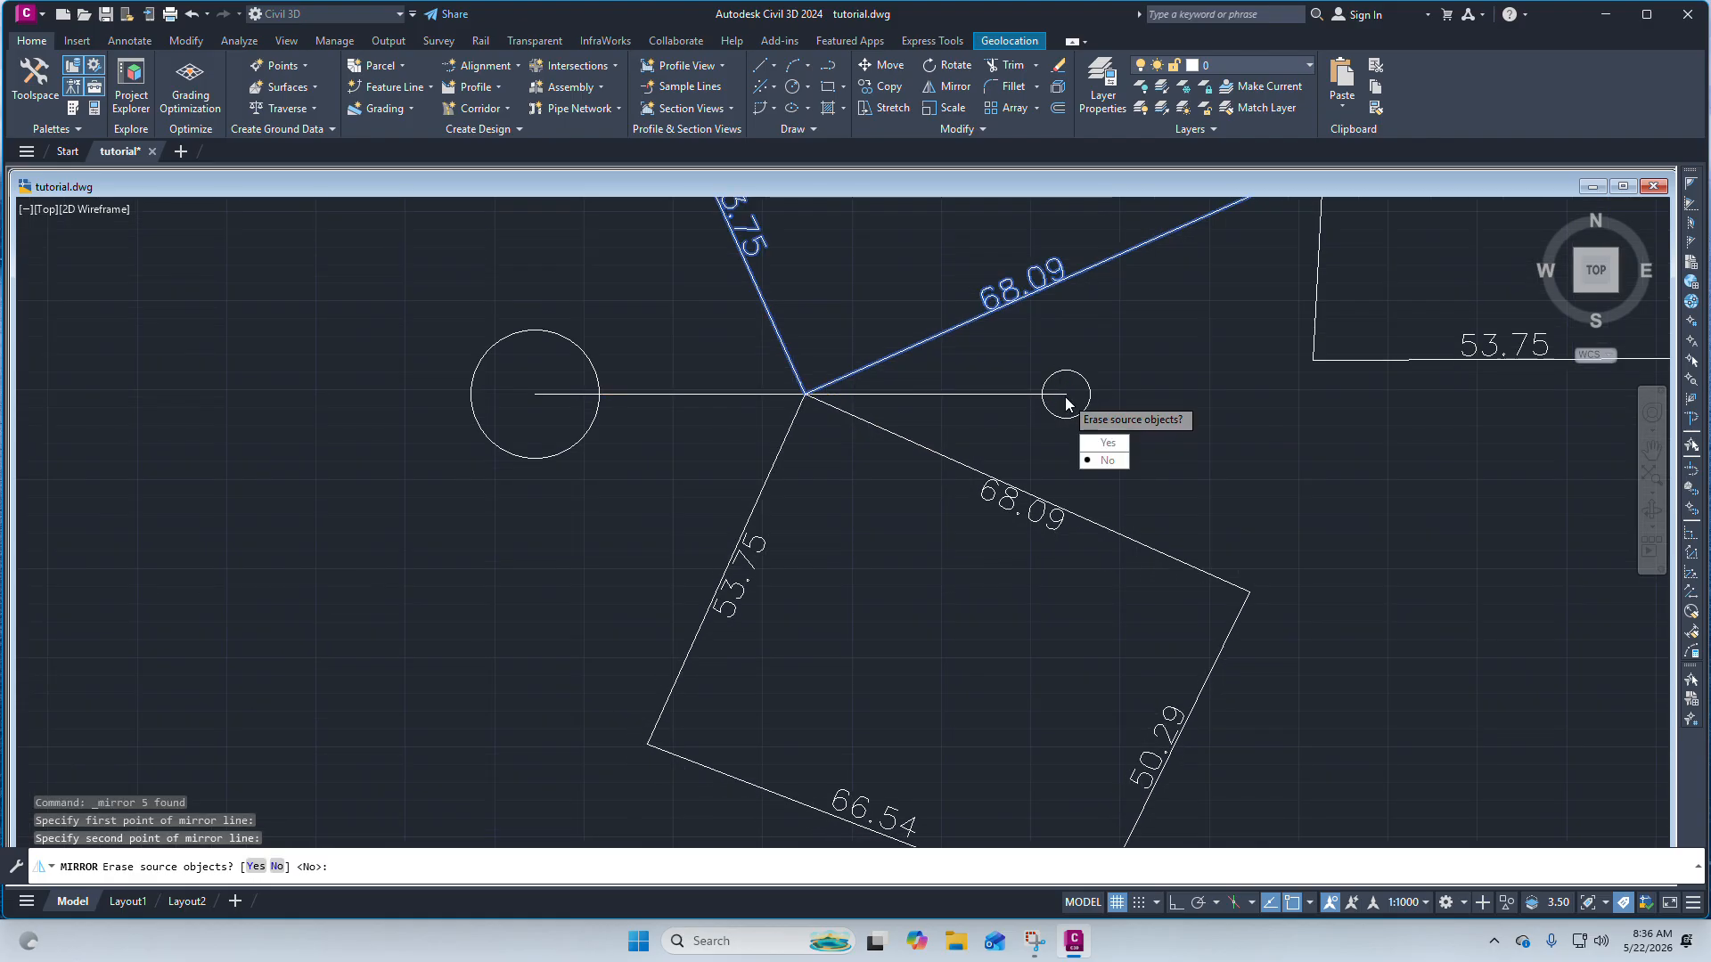
pyautogui.click(1107, 462)
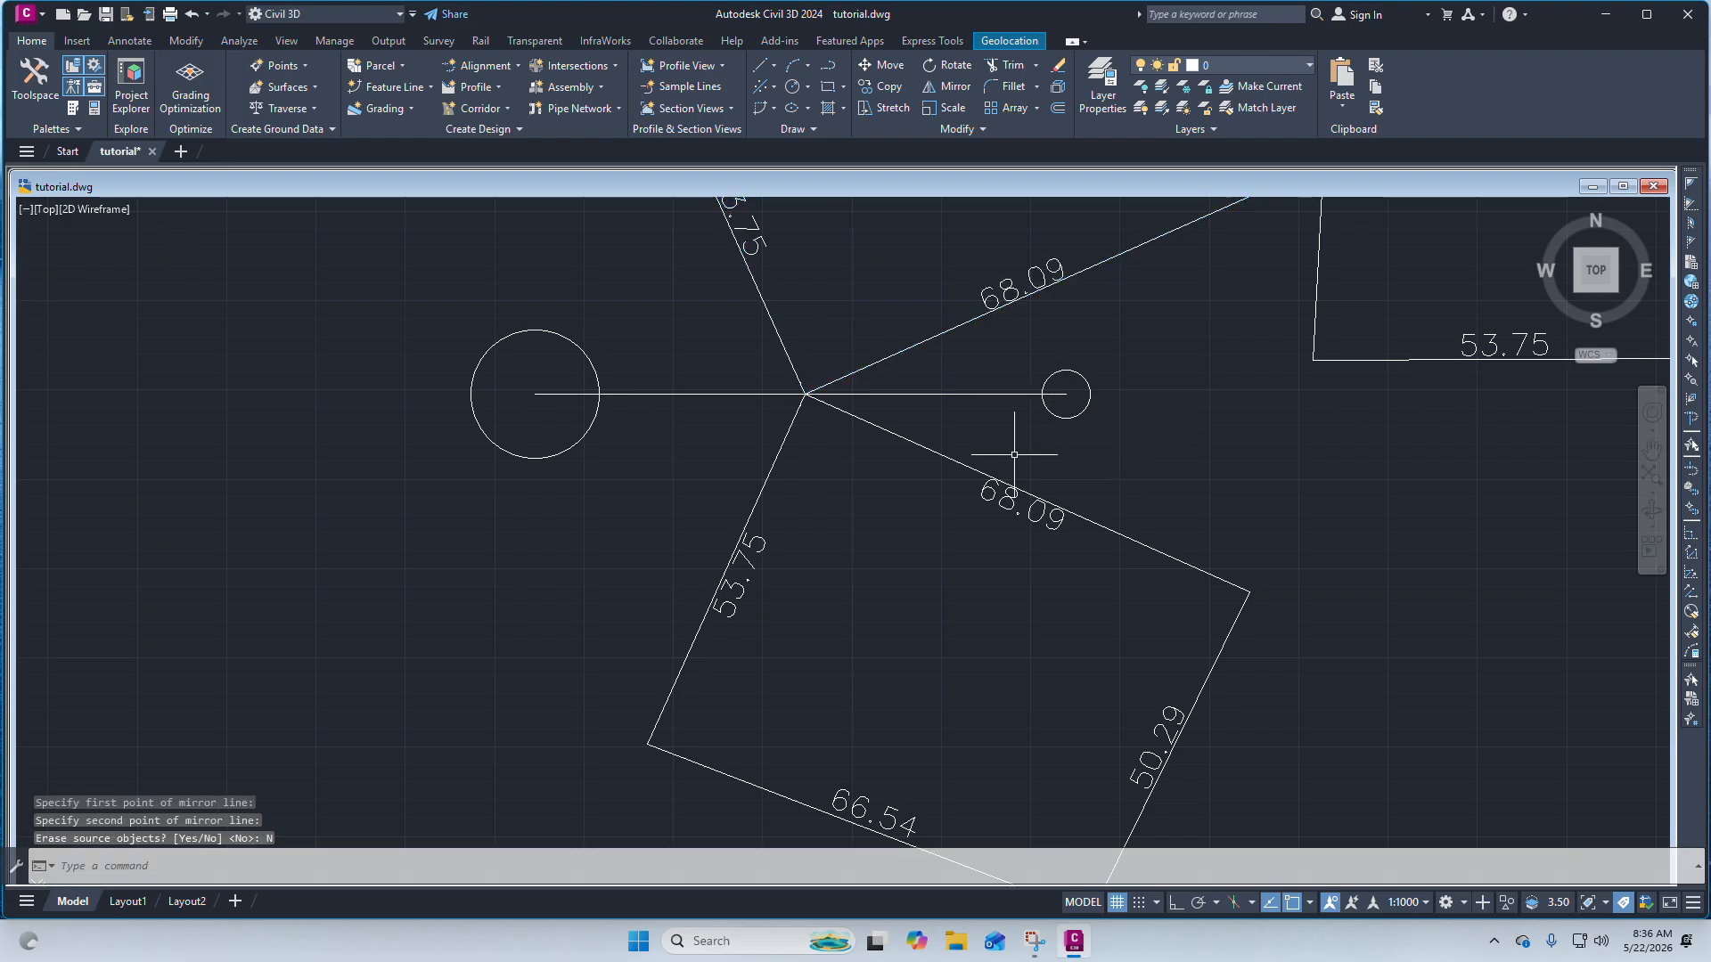
# Move the left half of the shape split by the vertical reference line down and to the left, using its bottom-left corner as base point.
pyautogui.scroll(-3, 929, 451)
pyautogui.scroll(2, 913, 460)
pyautogui.scroll(-1, 866, 470)
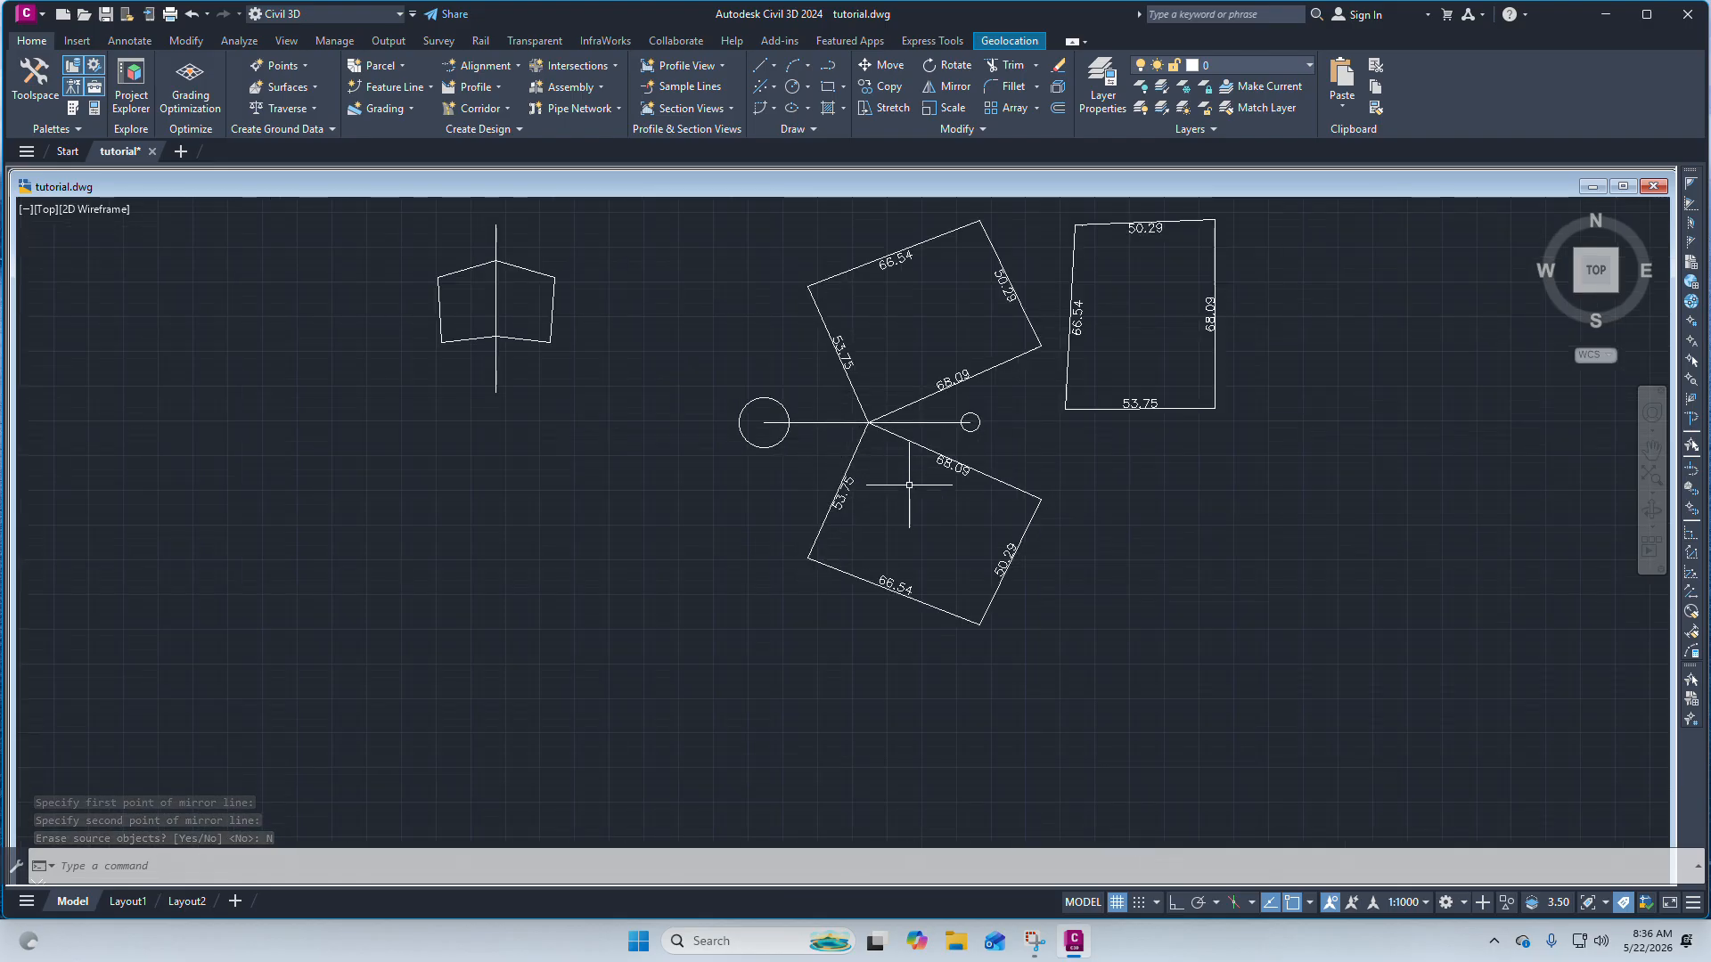
pyautogui.scroll(-3, 907, 454)
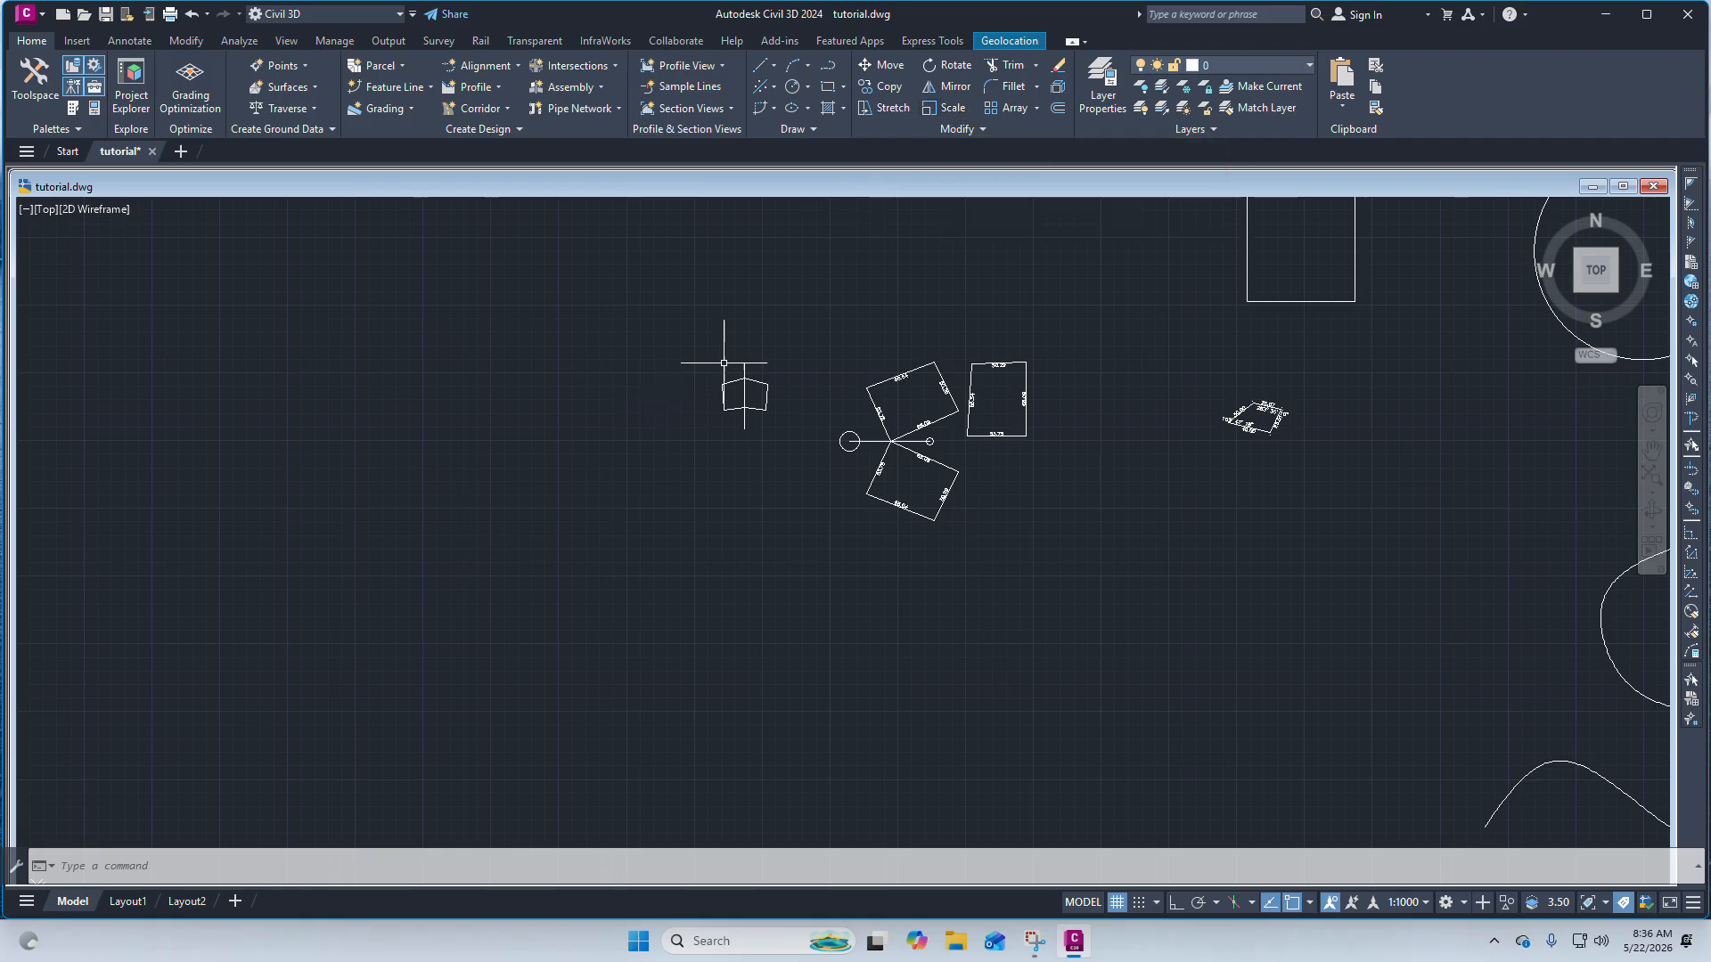
pyautogui.scroll(2, 733, 363)
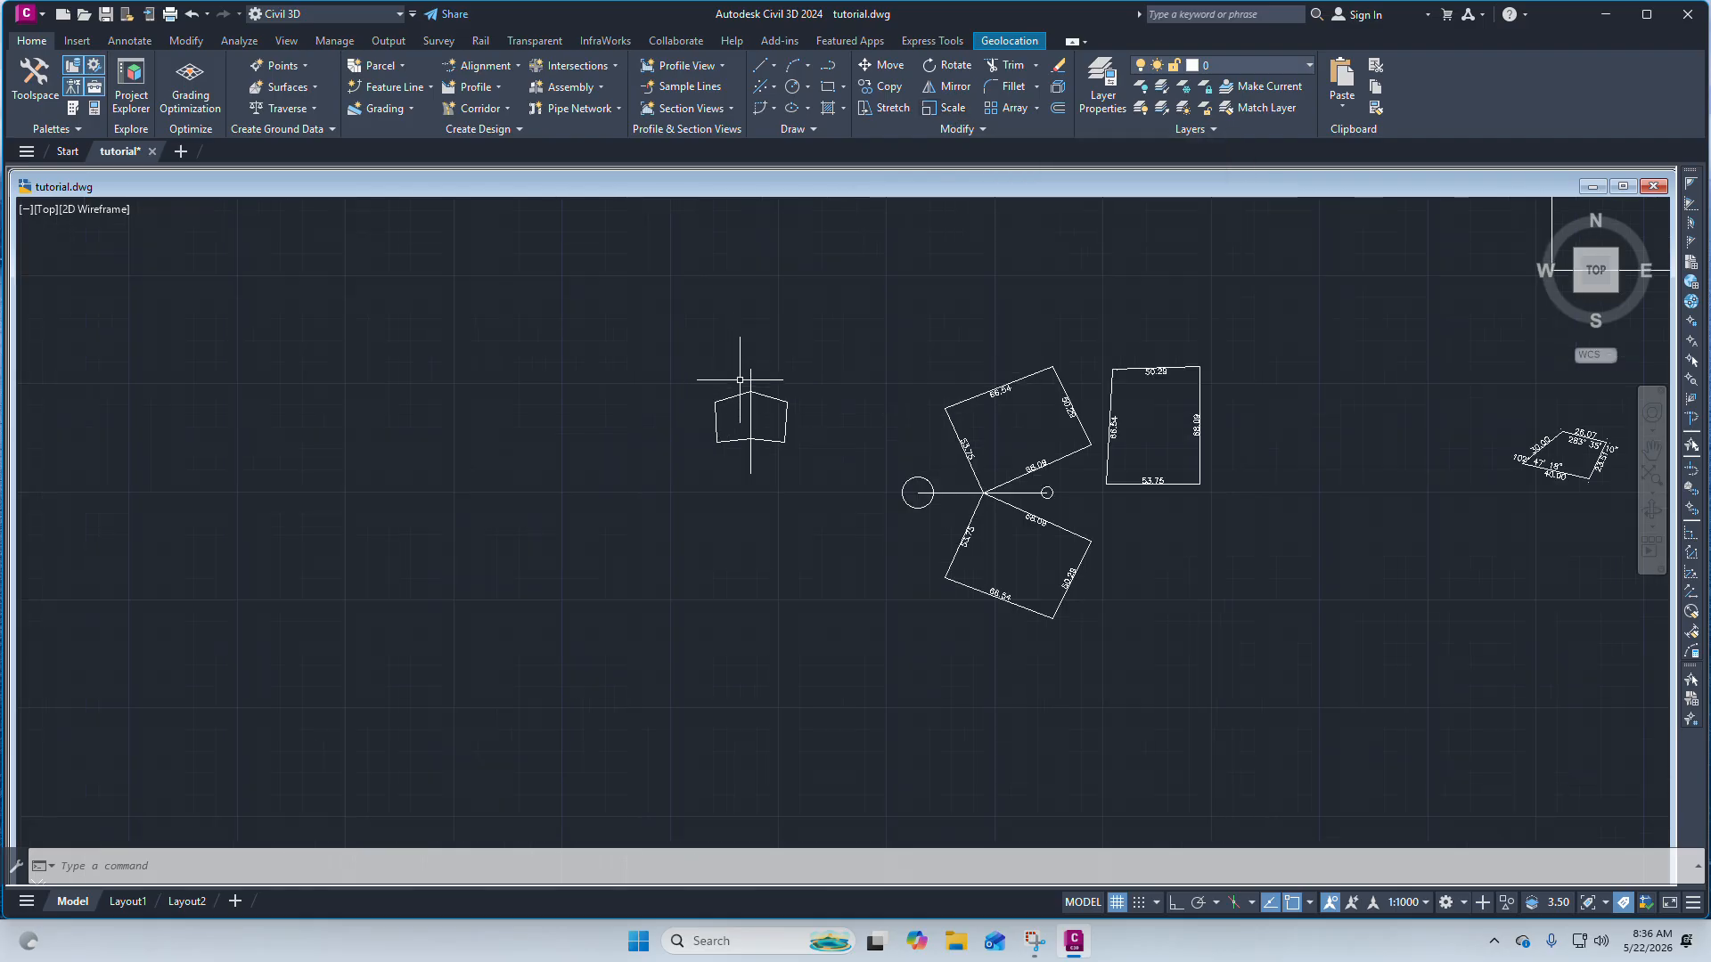
pyautogui.scroll(4, 743, 356)
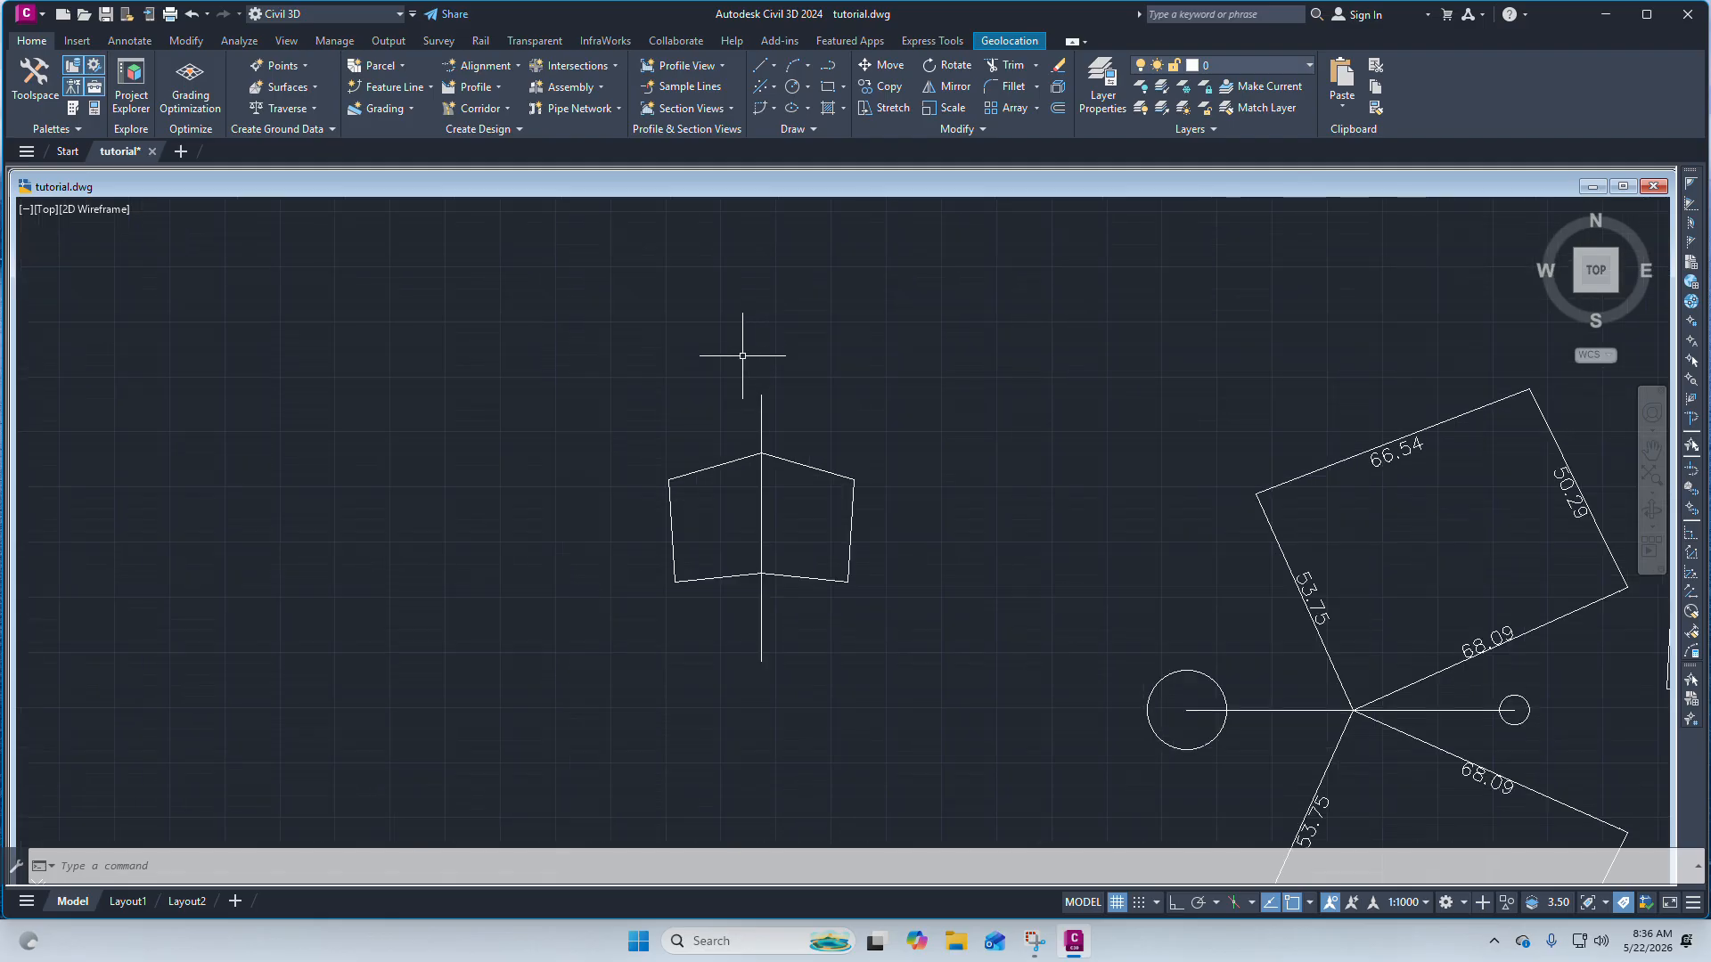
pyautogui.scroll(-4, 836, 412)
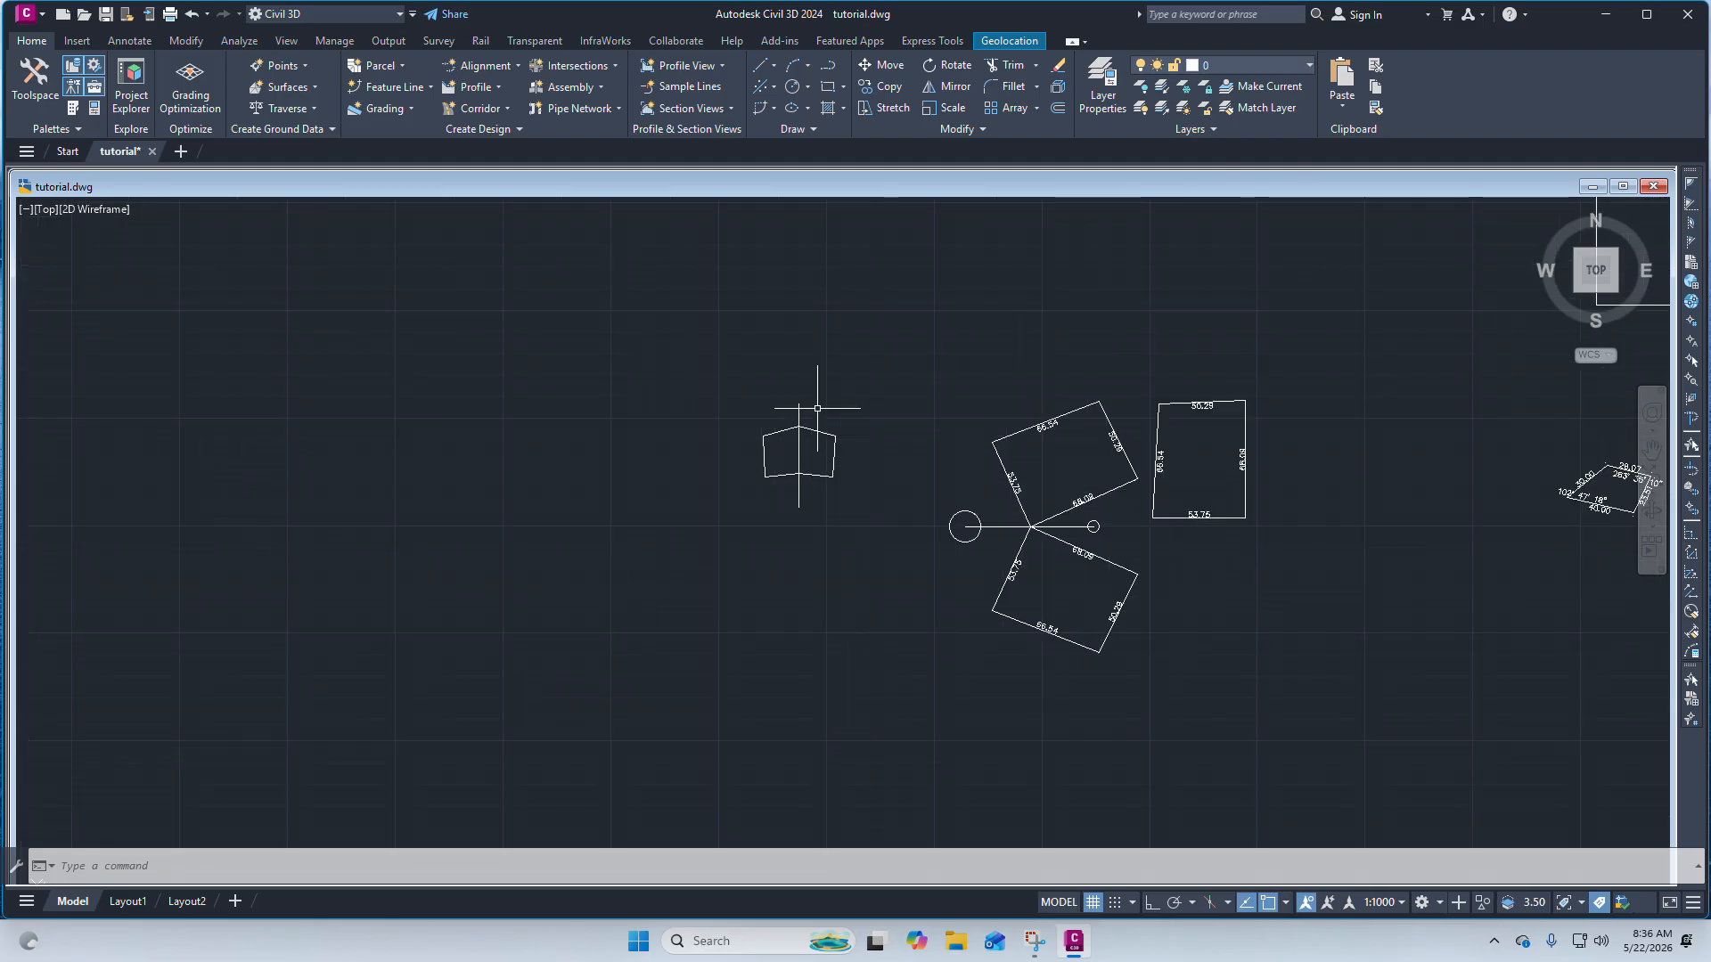
pyautogui.click(770, 435)
pyautogui.scroll(6, 748, 446)
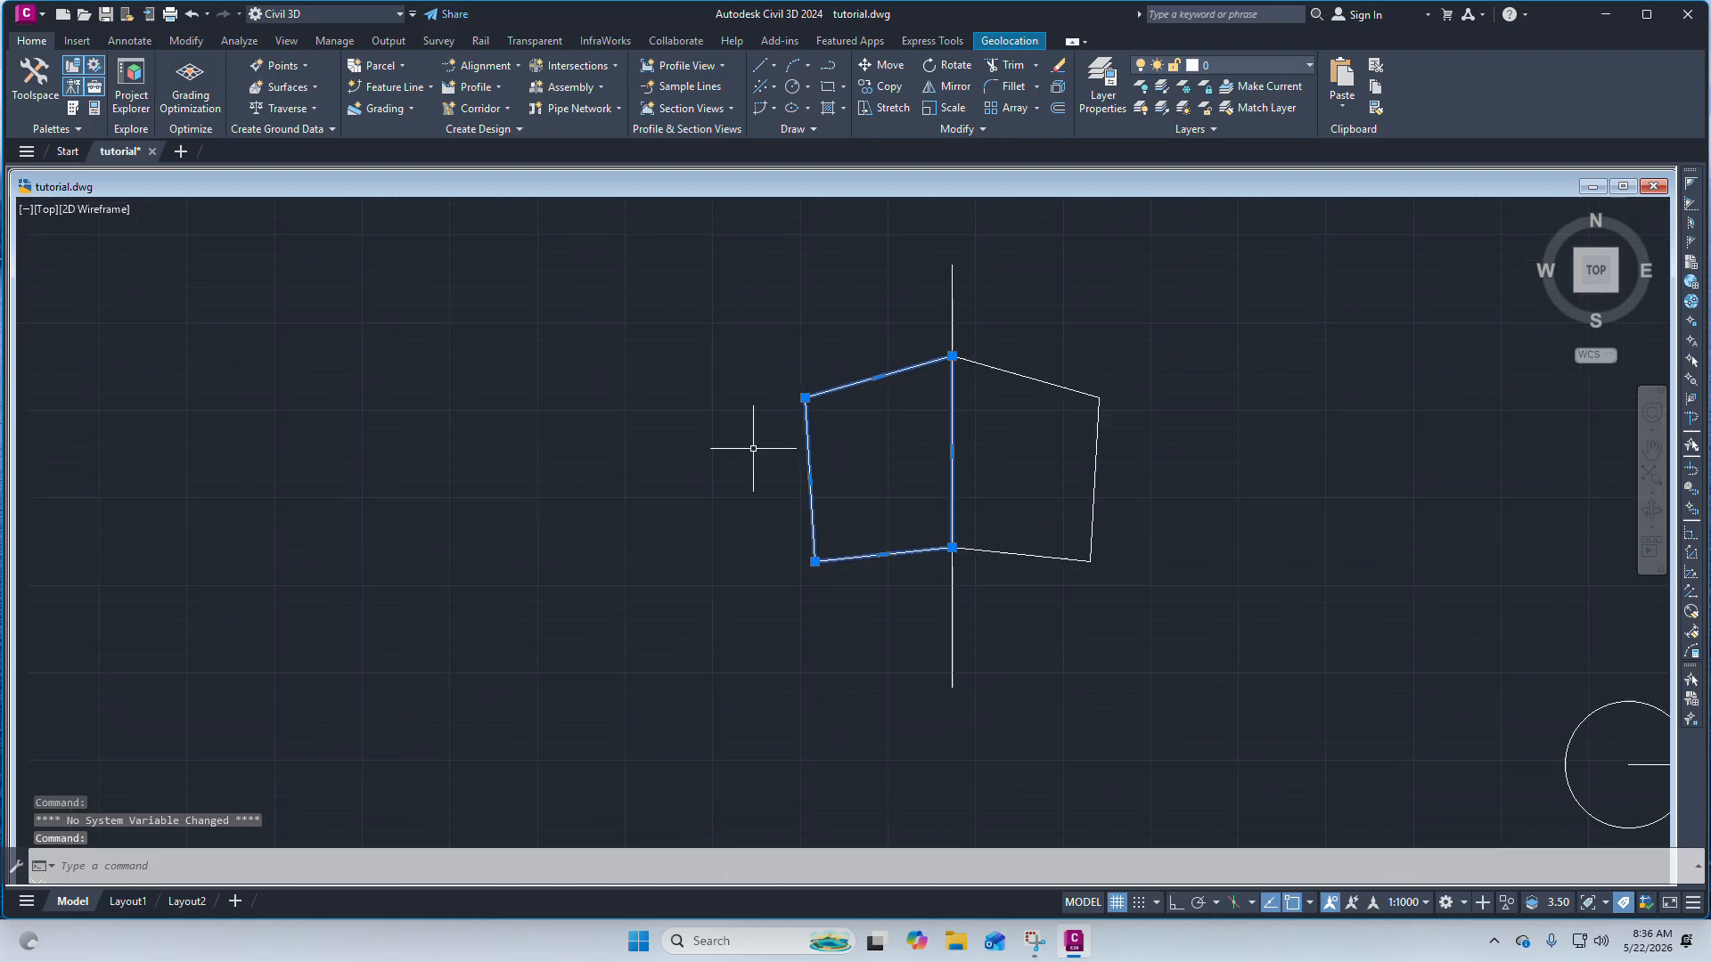
pyautogui.scroll(-4, 882, 348)
pyautogui.scroll(6, 851, 339)
pyautogui.rightClick(855, 337)
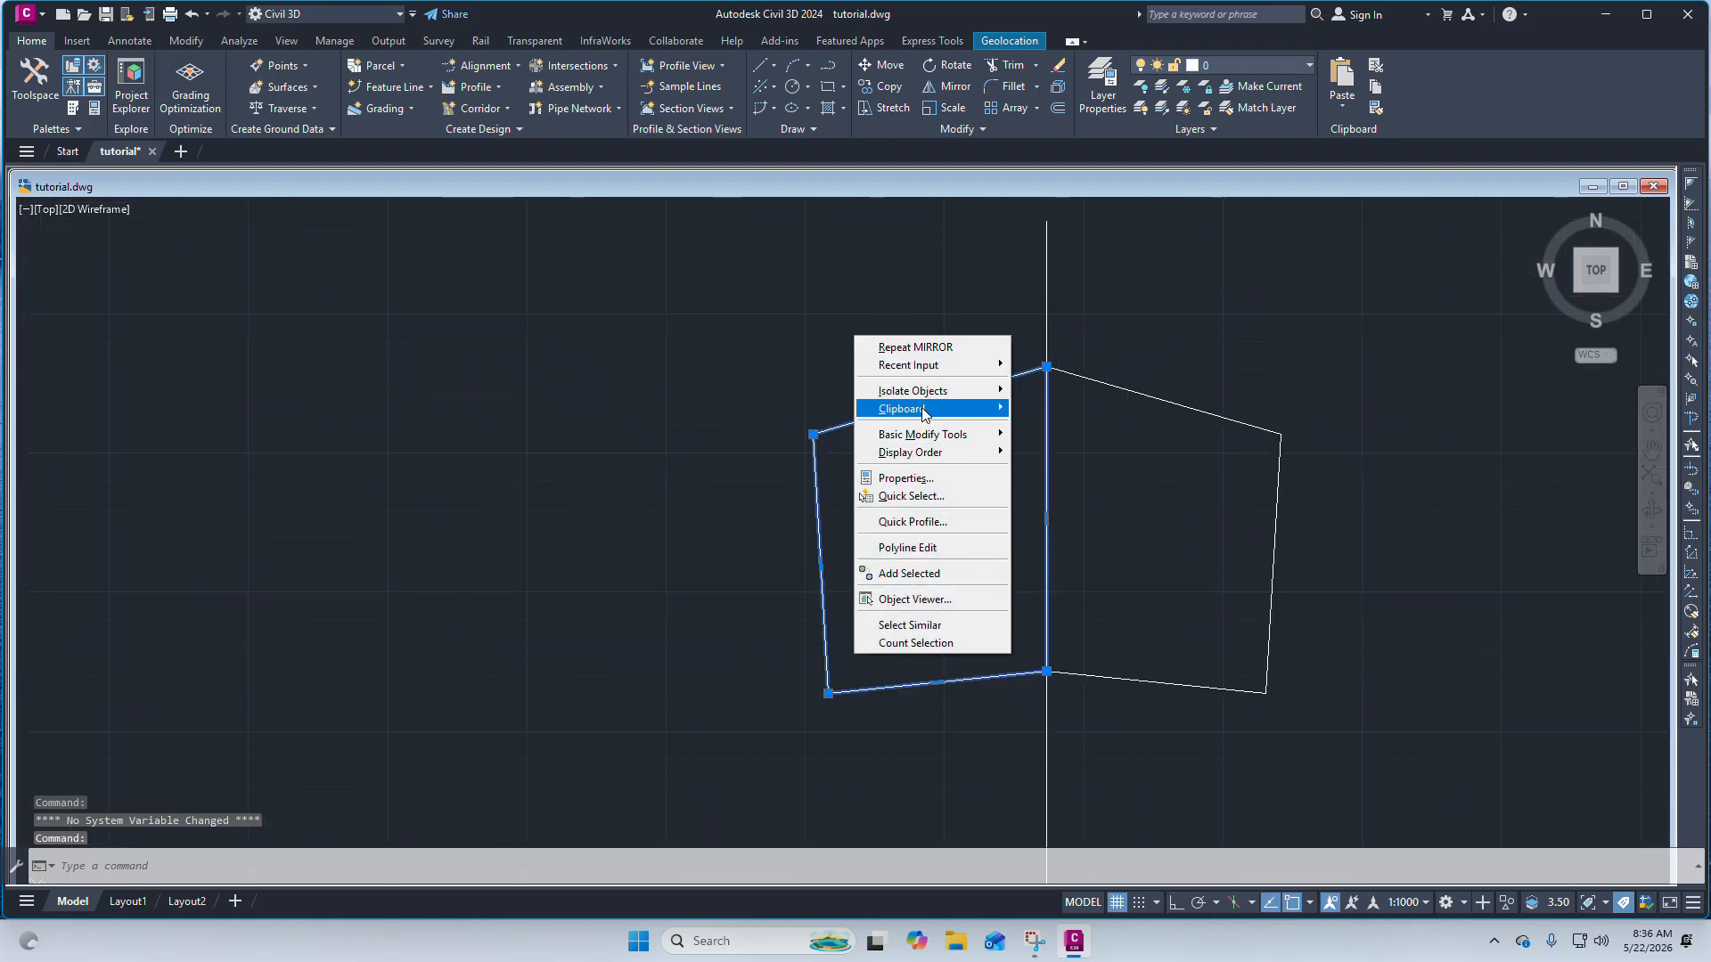
pyautogui.click(888, 72)
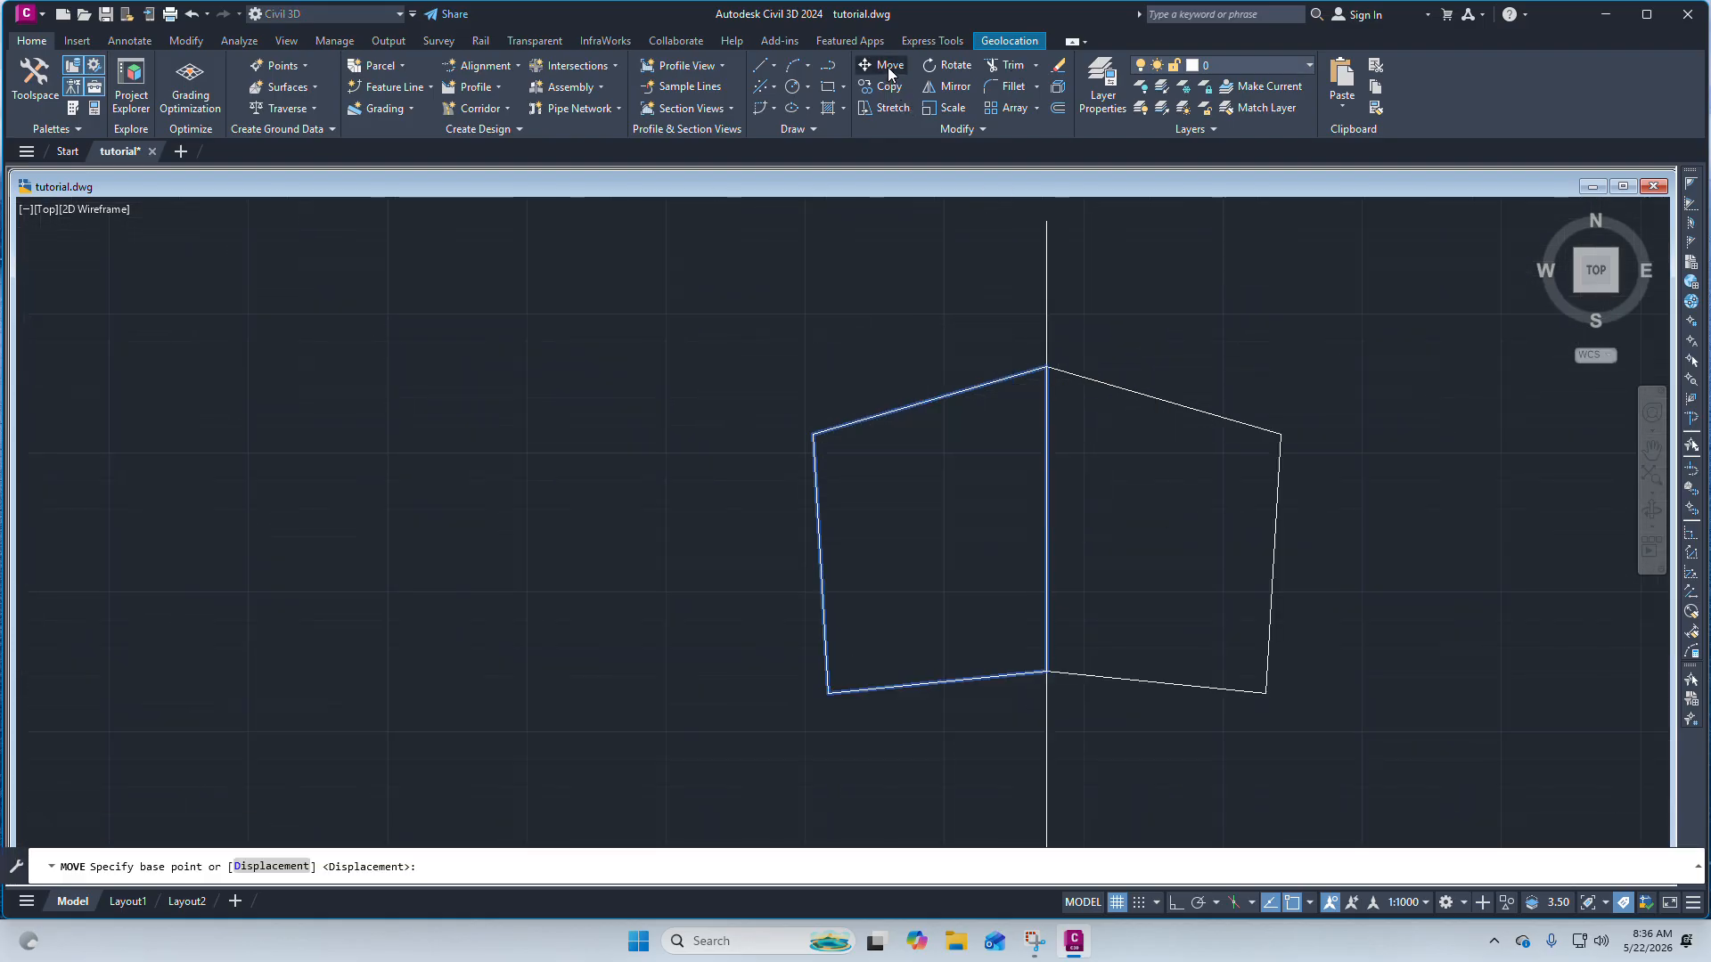
pyautogui.click(888, 67)
pyautogui.click(812, 431)
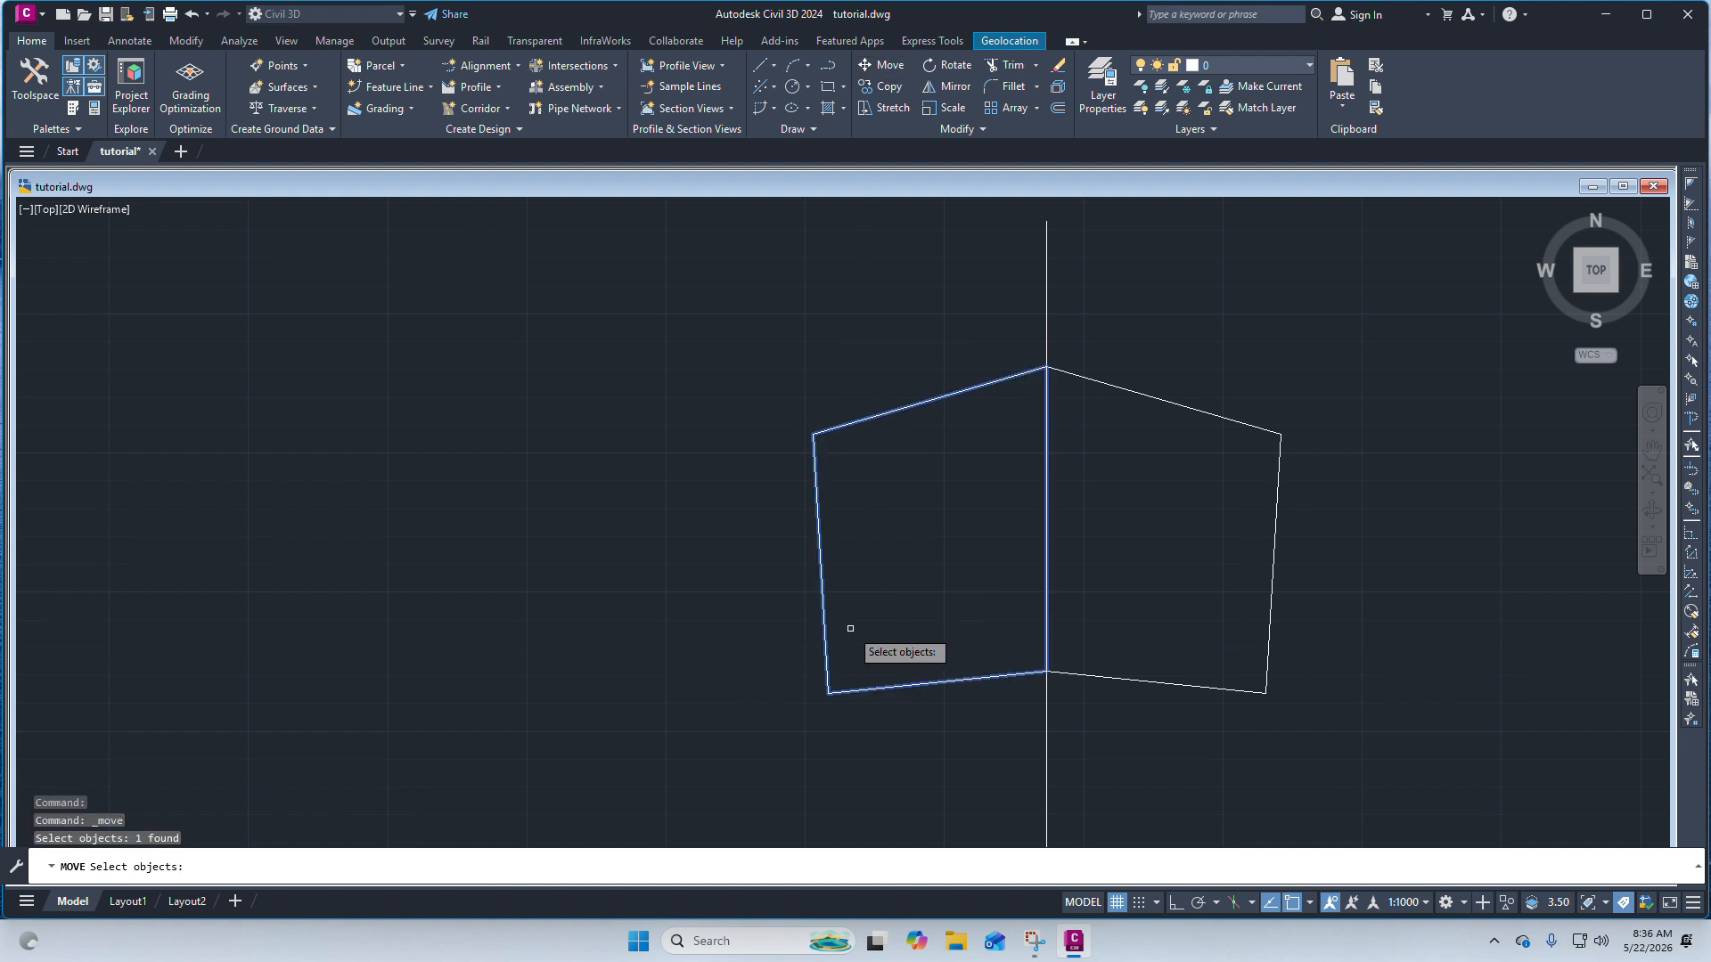
pyautogui.press('Return')
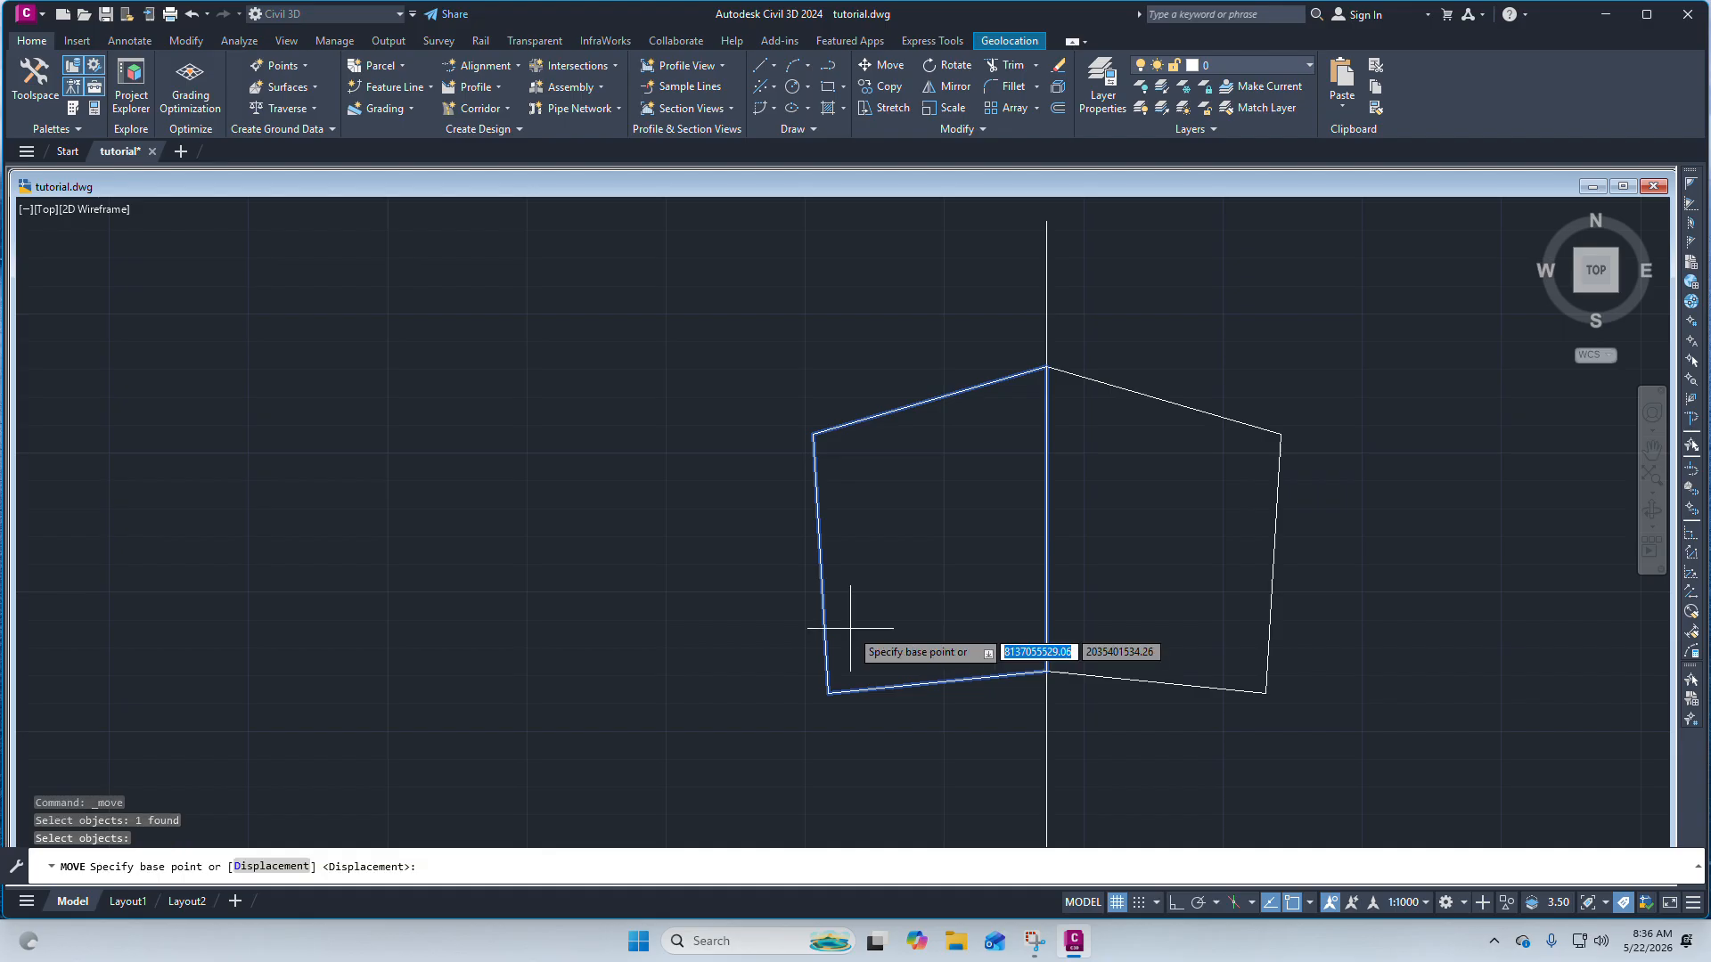
pyautogui.click(815, 691)
pyautogui.scroll(-6, 801, 542)
pyautogui.scroll(-2, 802, 542)
pyautogui.scroll(2, 753, 651)
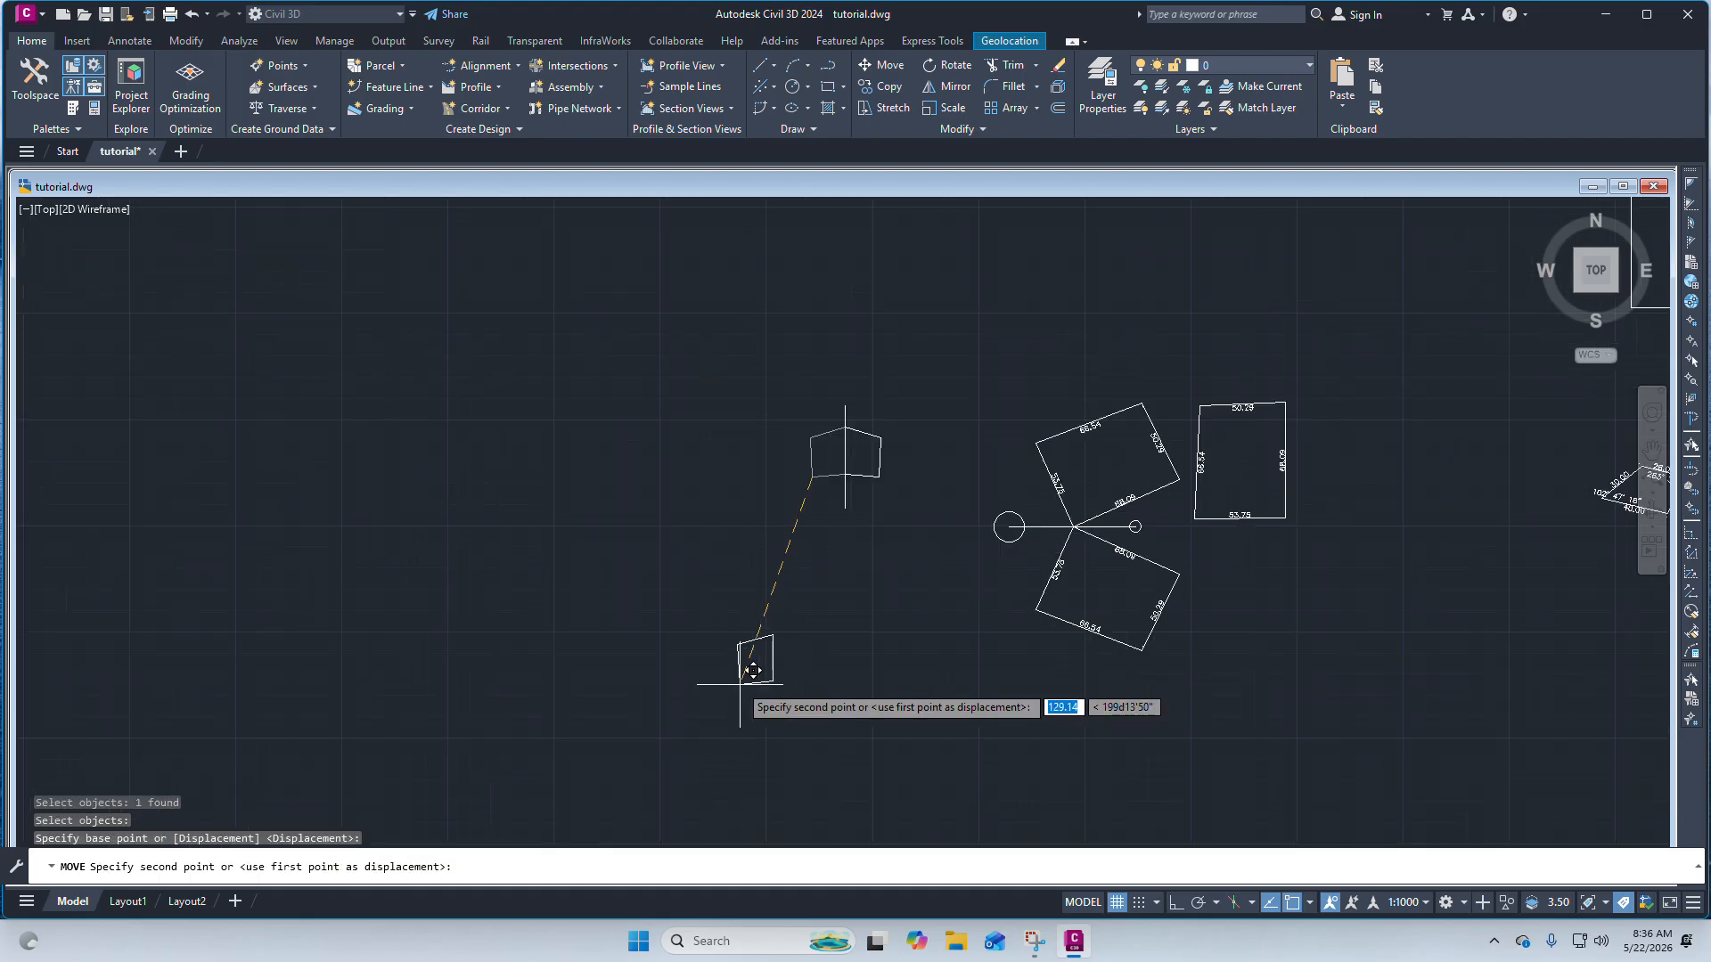
pyautogui.click(740, 639)
# Add an aligned dimension to the top edge of the moved quadrilateral.
pyautogui.scroll(4, 739, 639)
pyautogui.scroll(4, 713, 489)
pyautogui.scroll(-4, 791, 401)
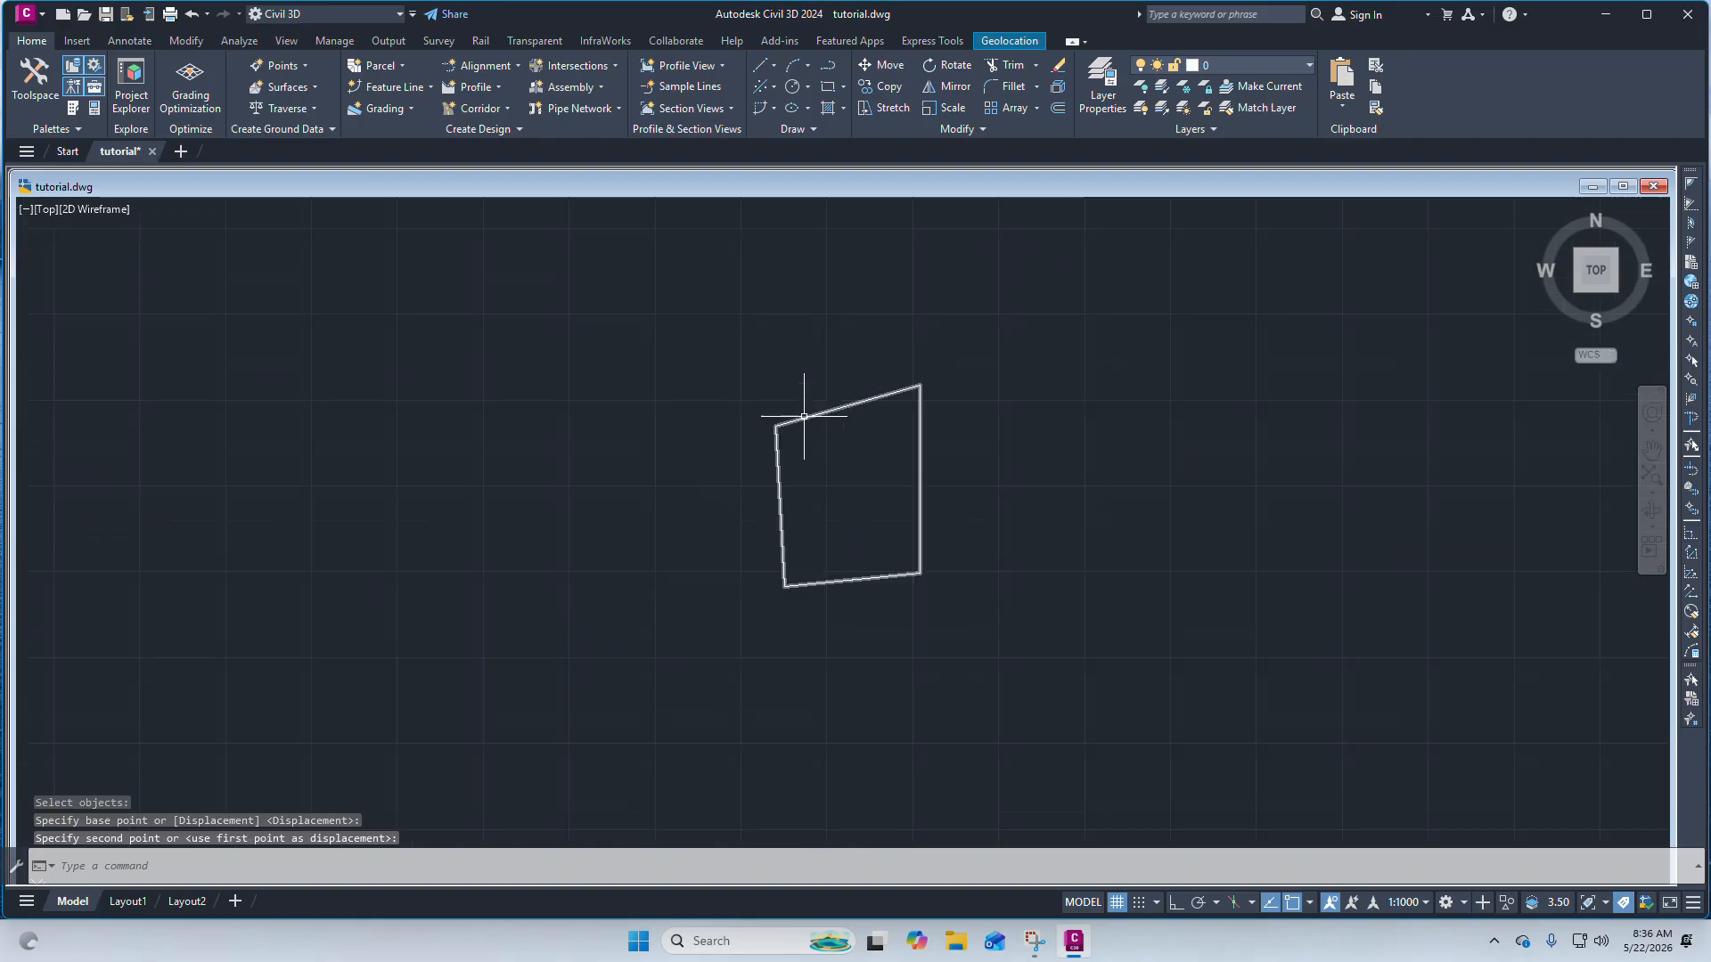
pyautogui.click(730, 368)
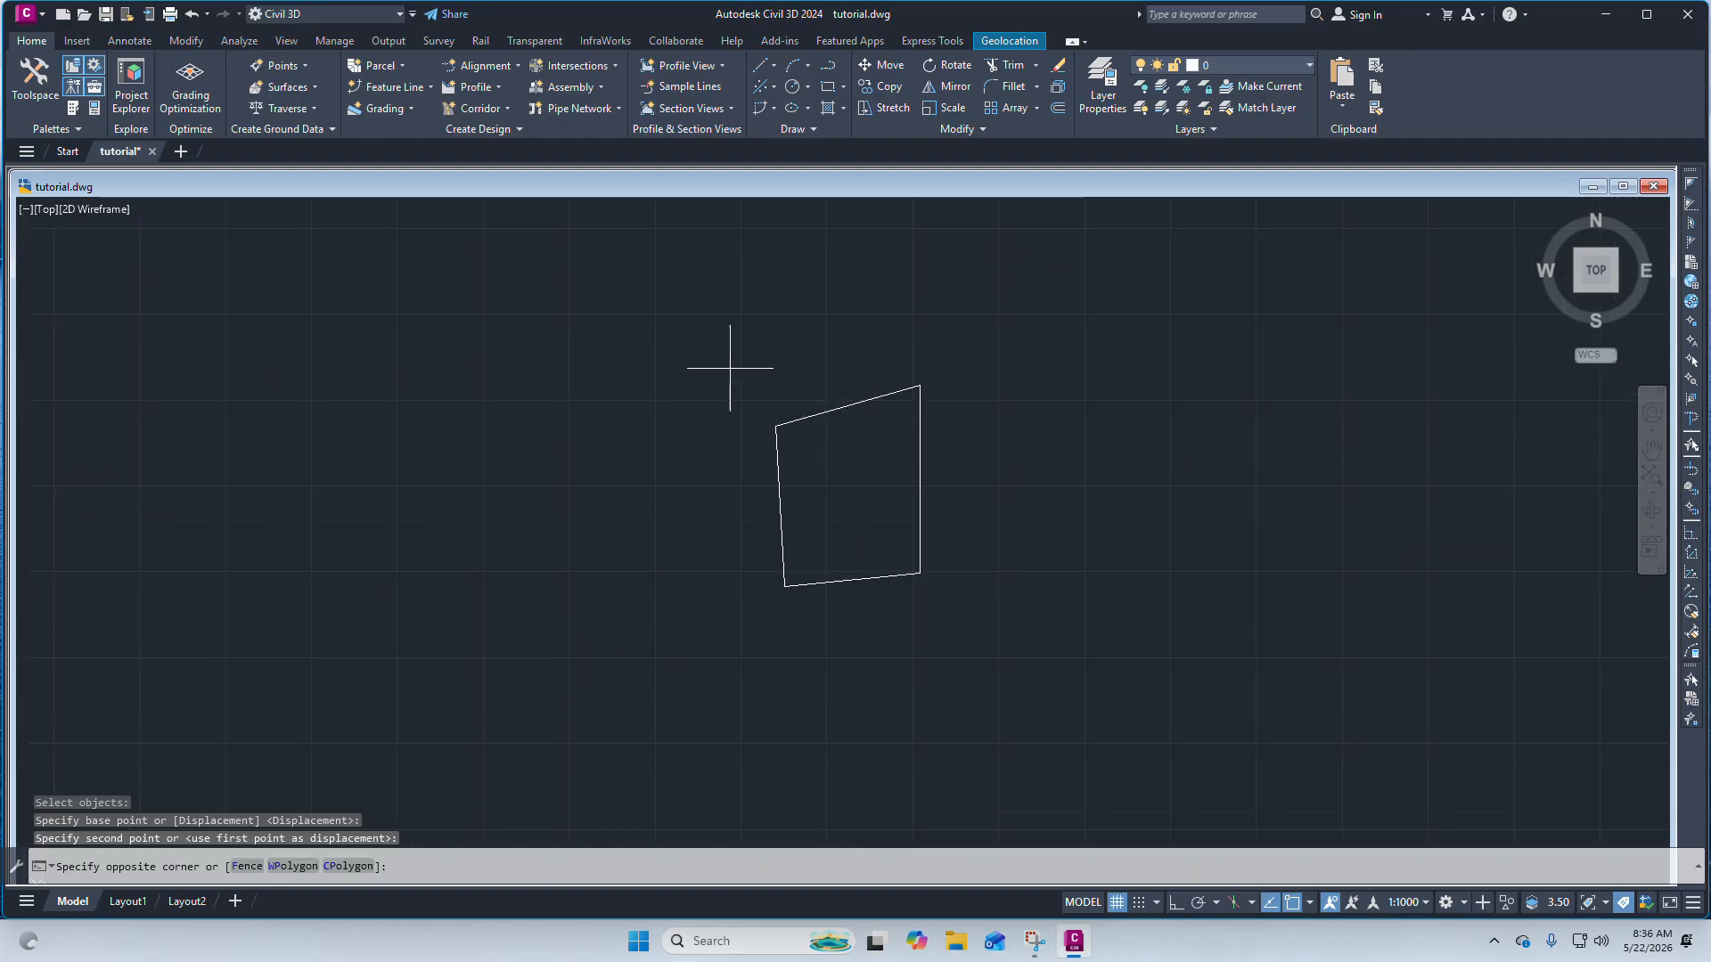
pyautogui.click(1022, 654)
pyautogui.scroll(-3, 847, 536)
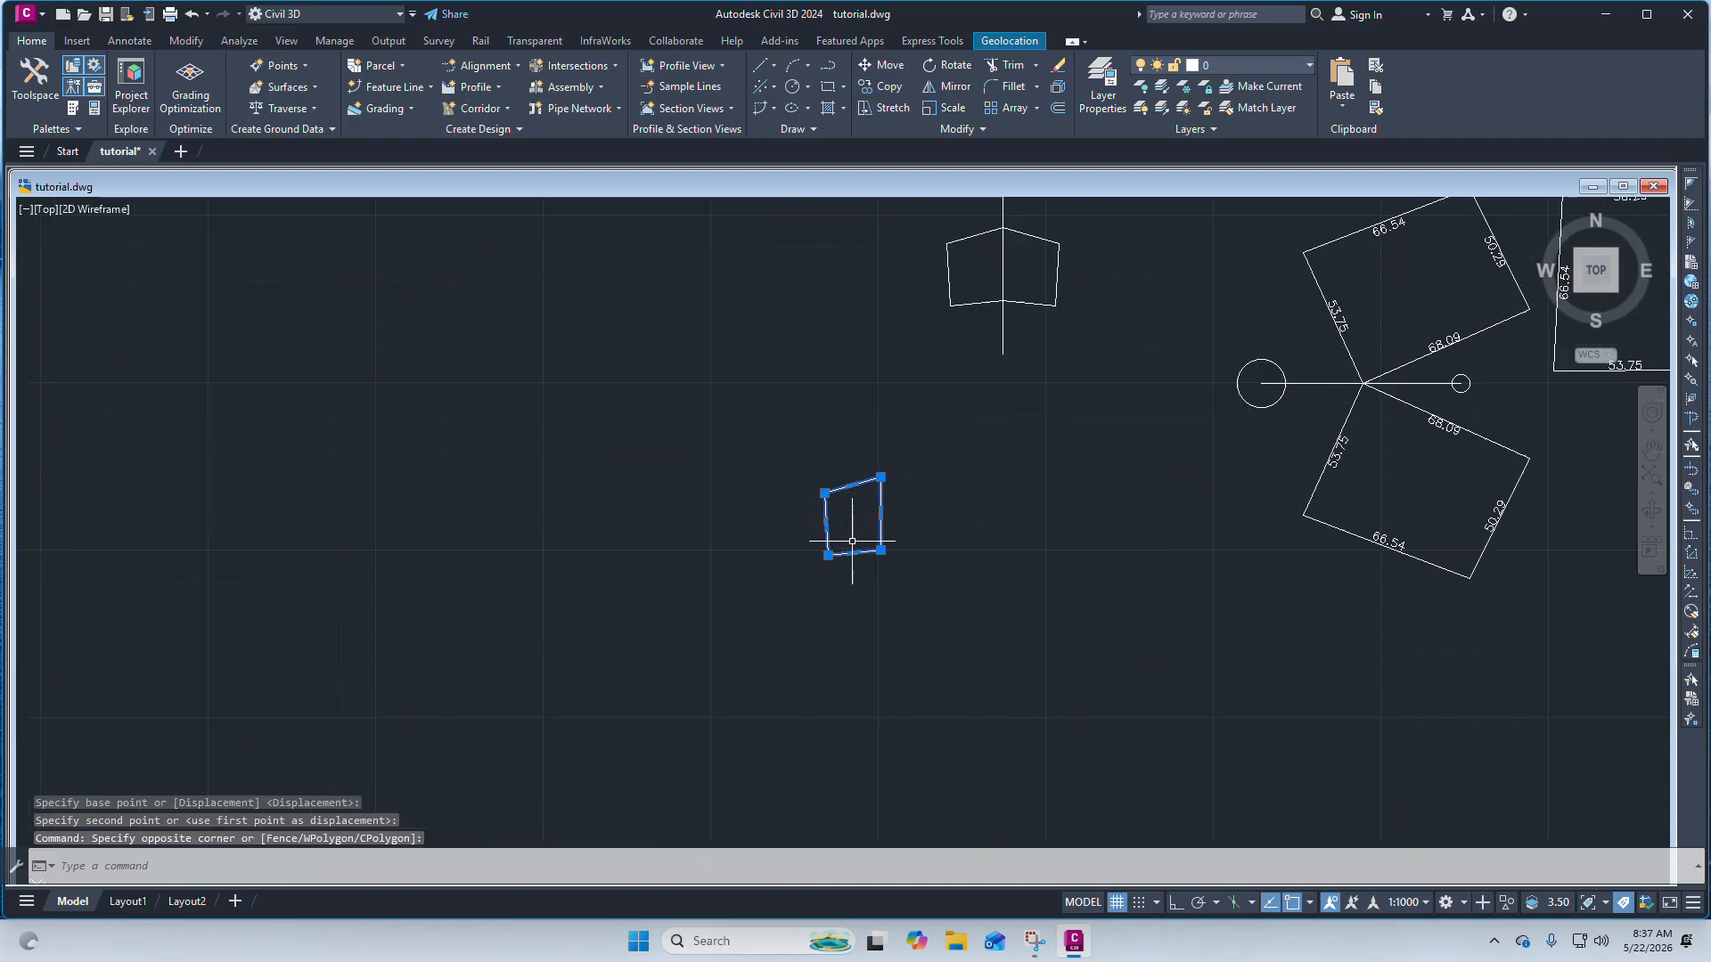
pyautogui.scroll(1, 861, 528)
pyautogui.click(130, 41)
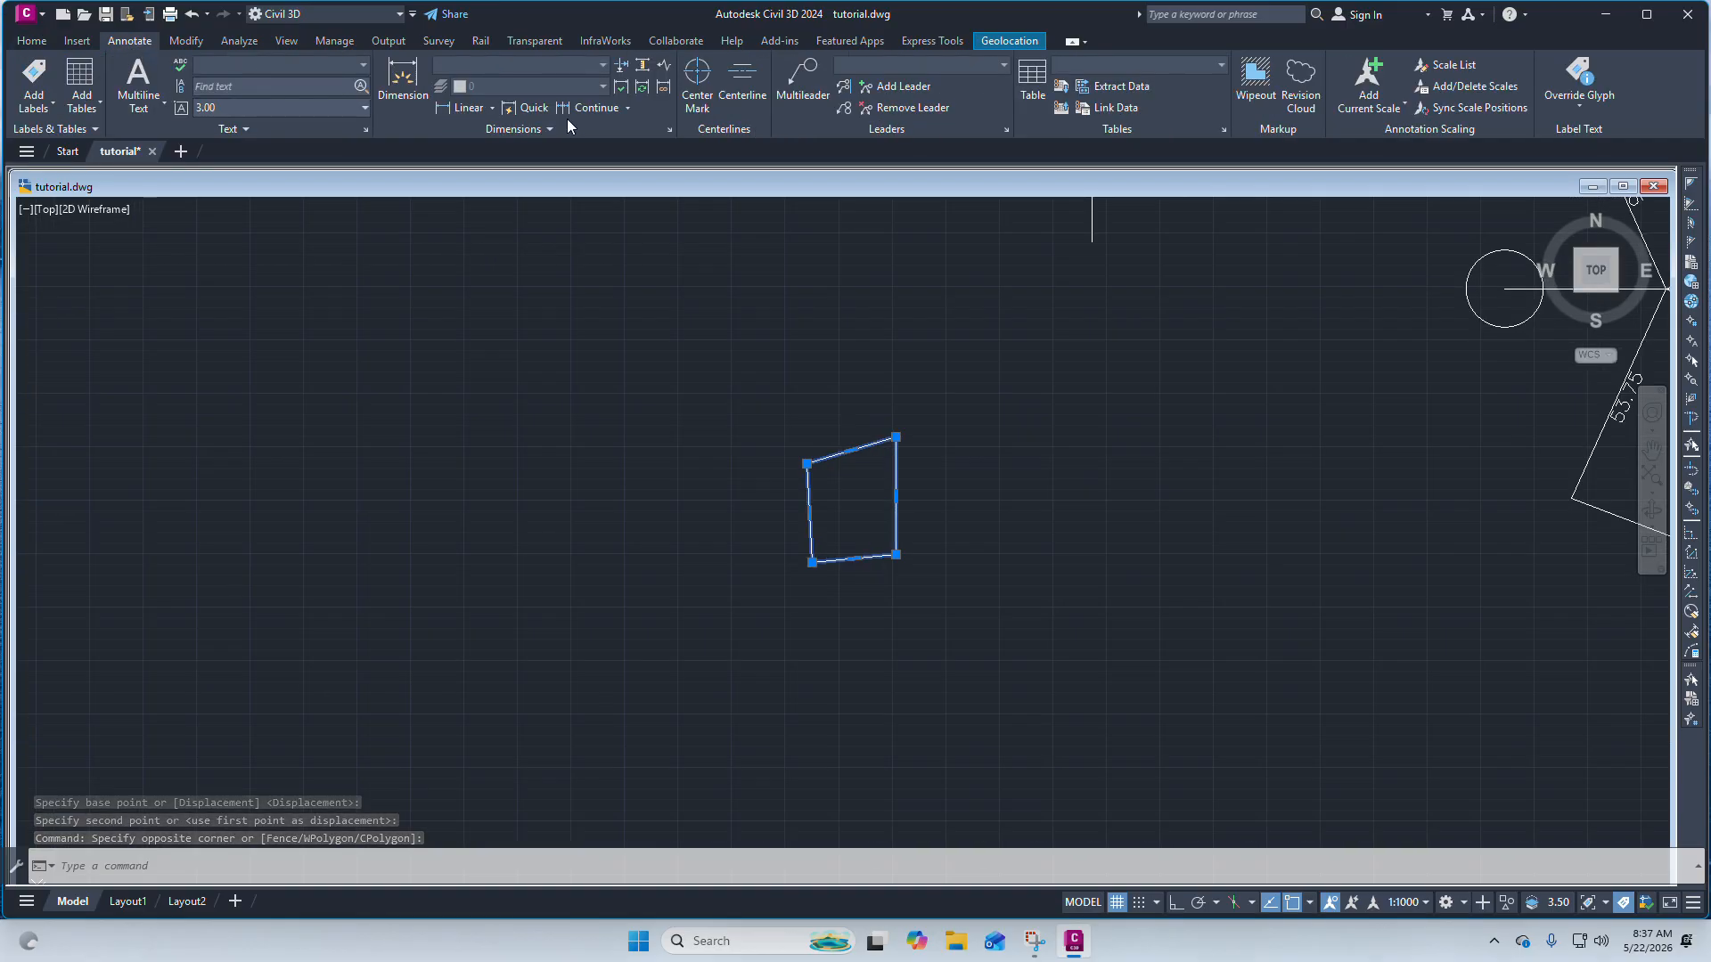
pyautogui.click(492, 108)
pyautogui.click(473, 169)
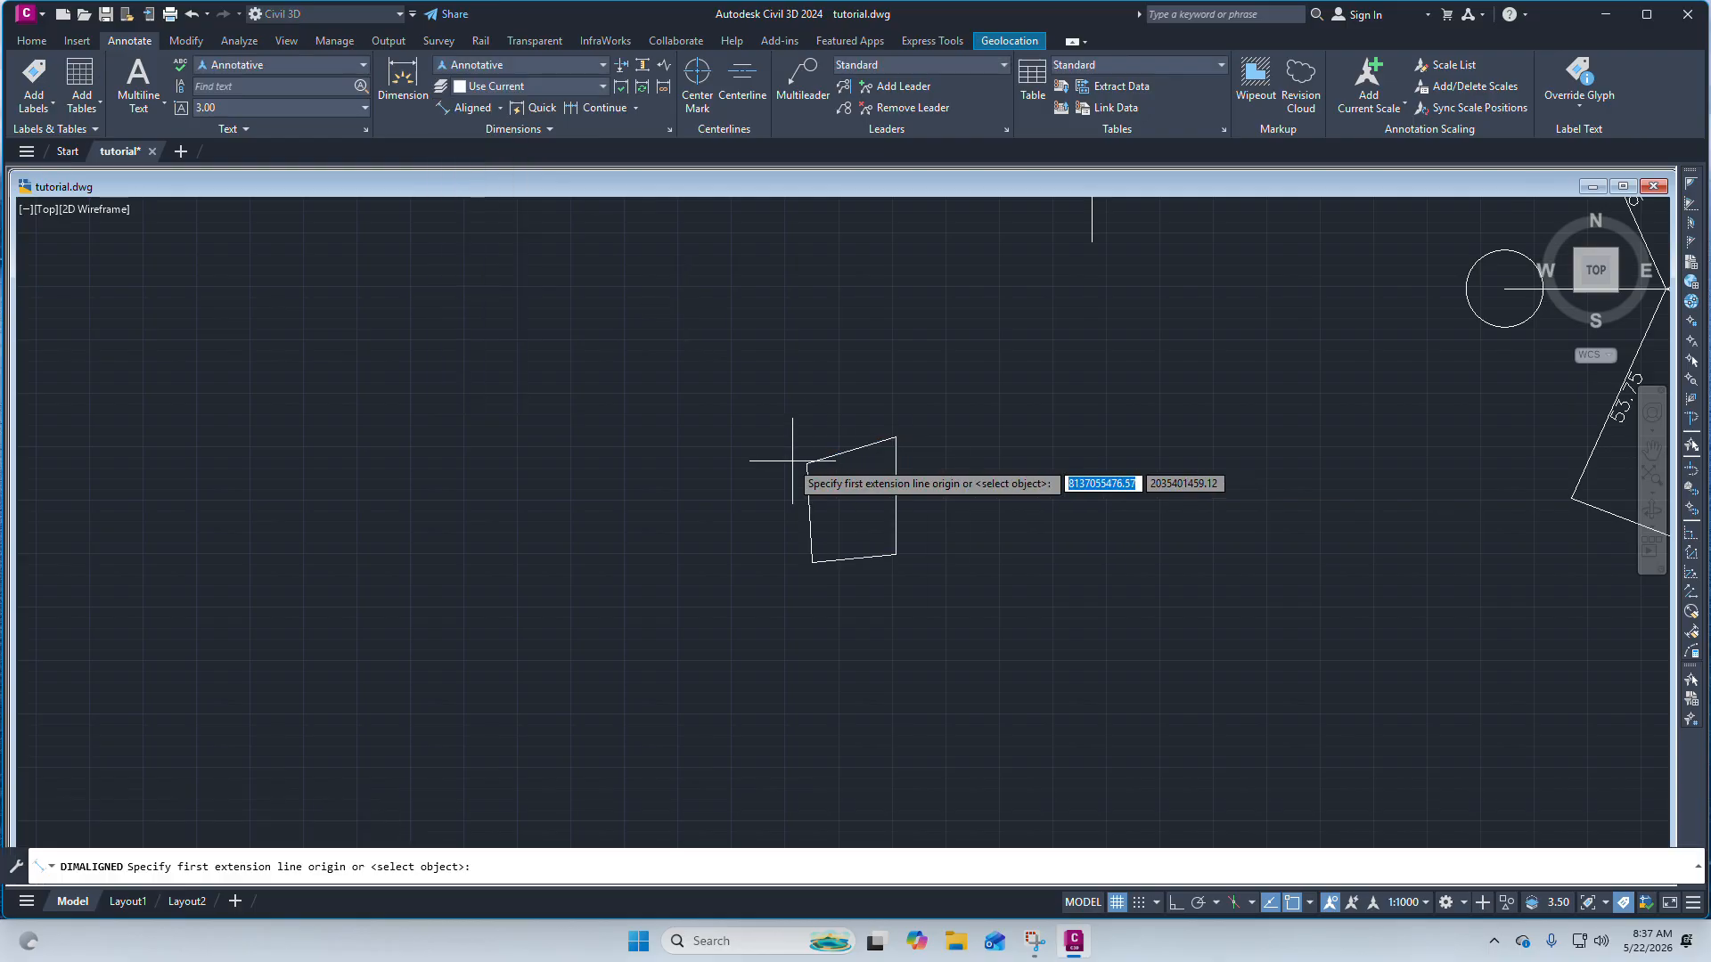
pyautogui.scroll(5, 792, 461)
pyautogui.click(850, 464)
pyautogui.click(1214, 361)
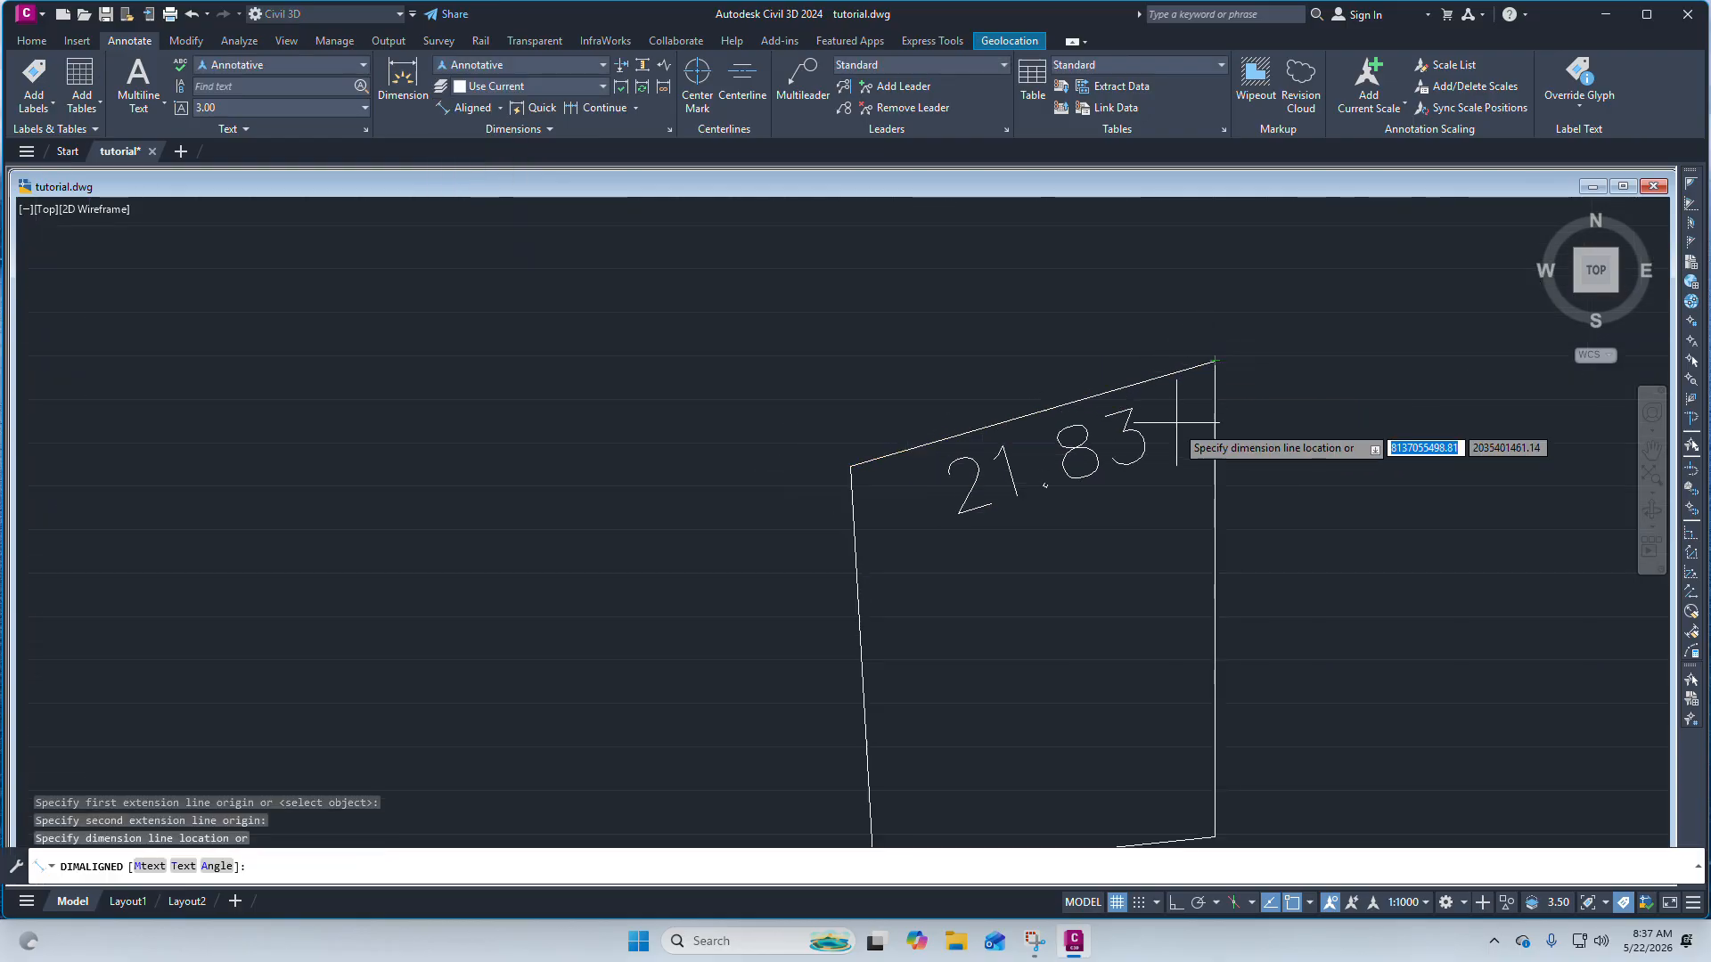
pyautogui.click(1115, 434)
# Add an aligned dimension to the quadrilateral's left edge.
pyautogui.scroll(-4, 958, 312)
pyautogui.scroll(4, 954, 345)
pyautogui.rightClick(952, 348)
pyautogui.click(1011, 357)
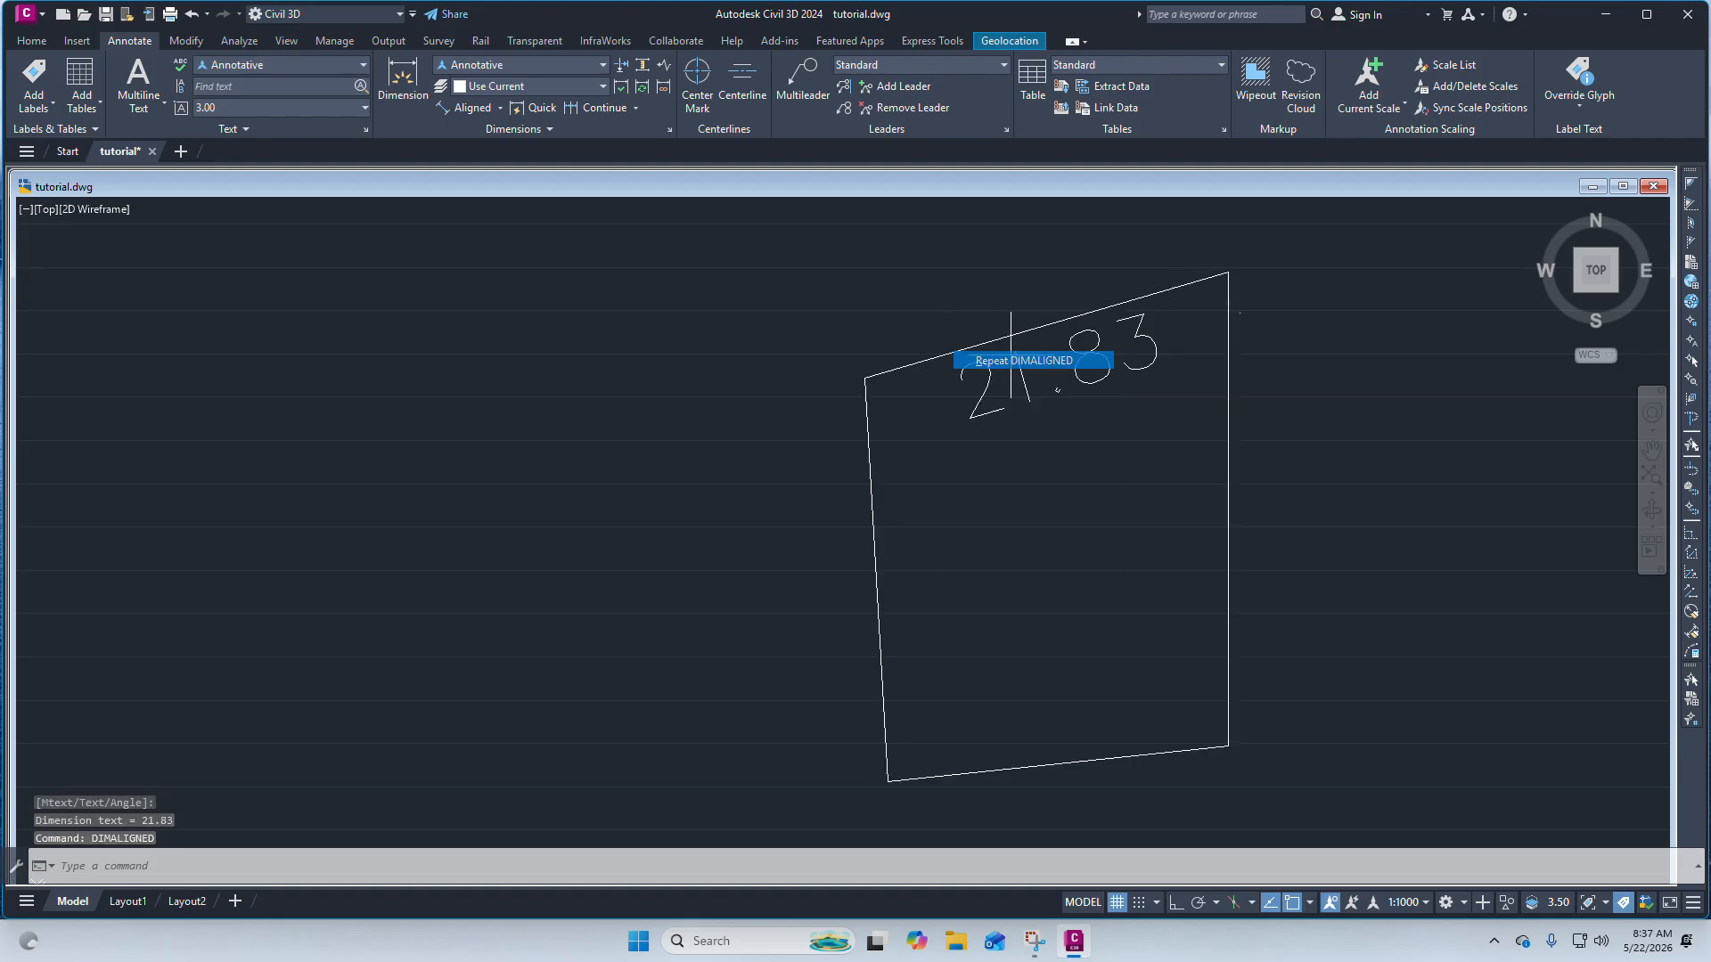
pyautogui.click(866, 380)
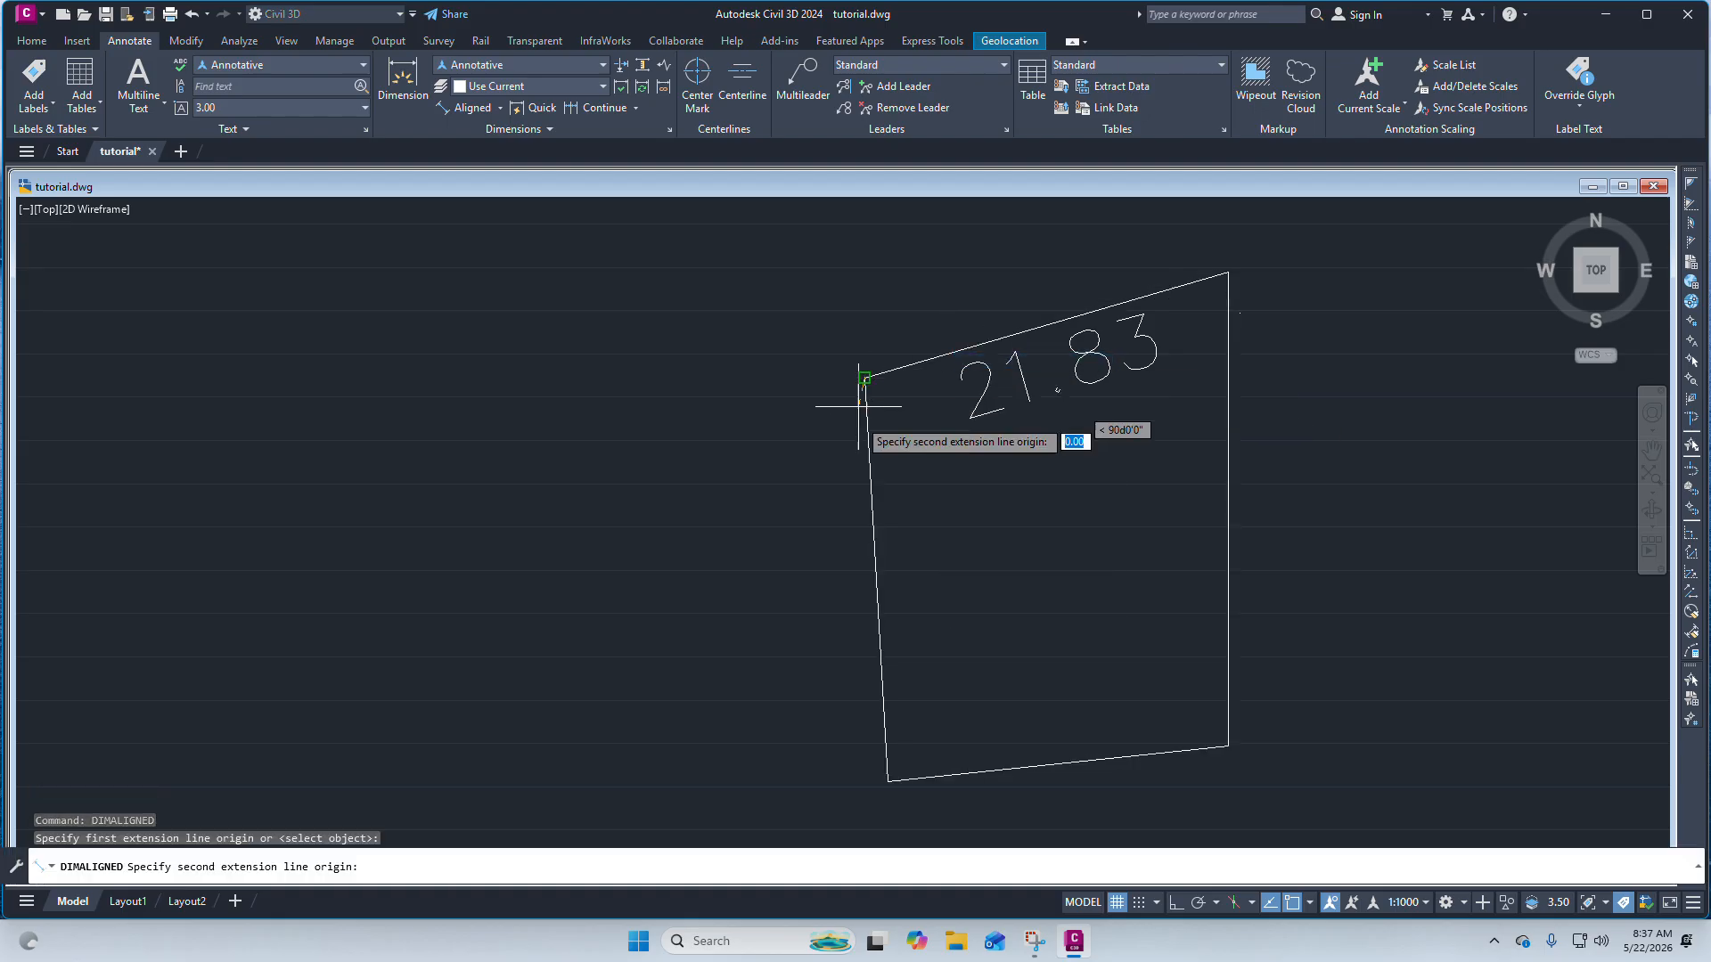
pyautogui.click(888, 782)
pyautogui.click(916, 748)
# Add an aligned dimension to the quadrilateral's bottom edge.
pyautogui.rightClick(933, 482)
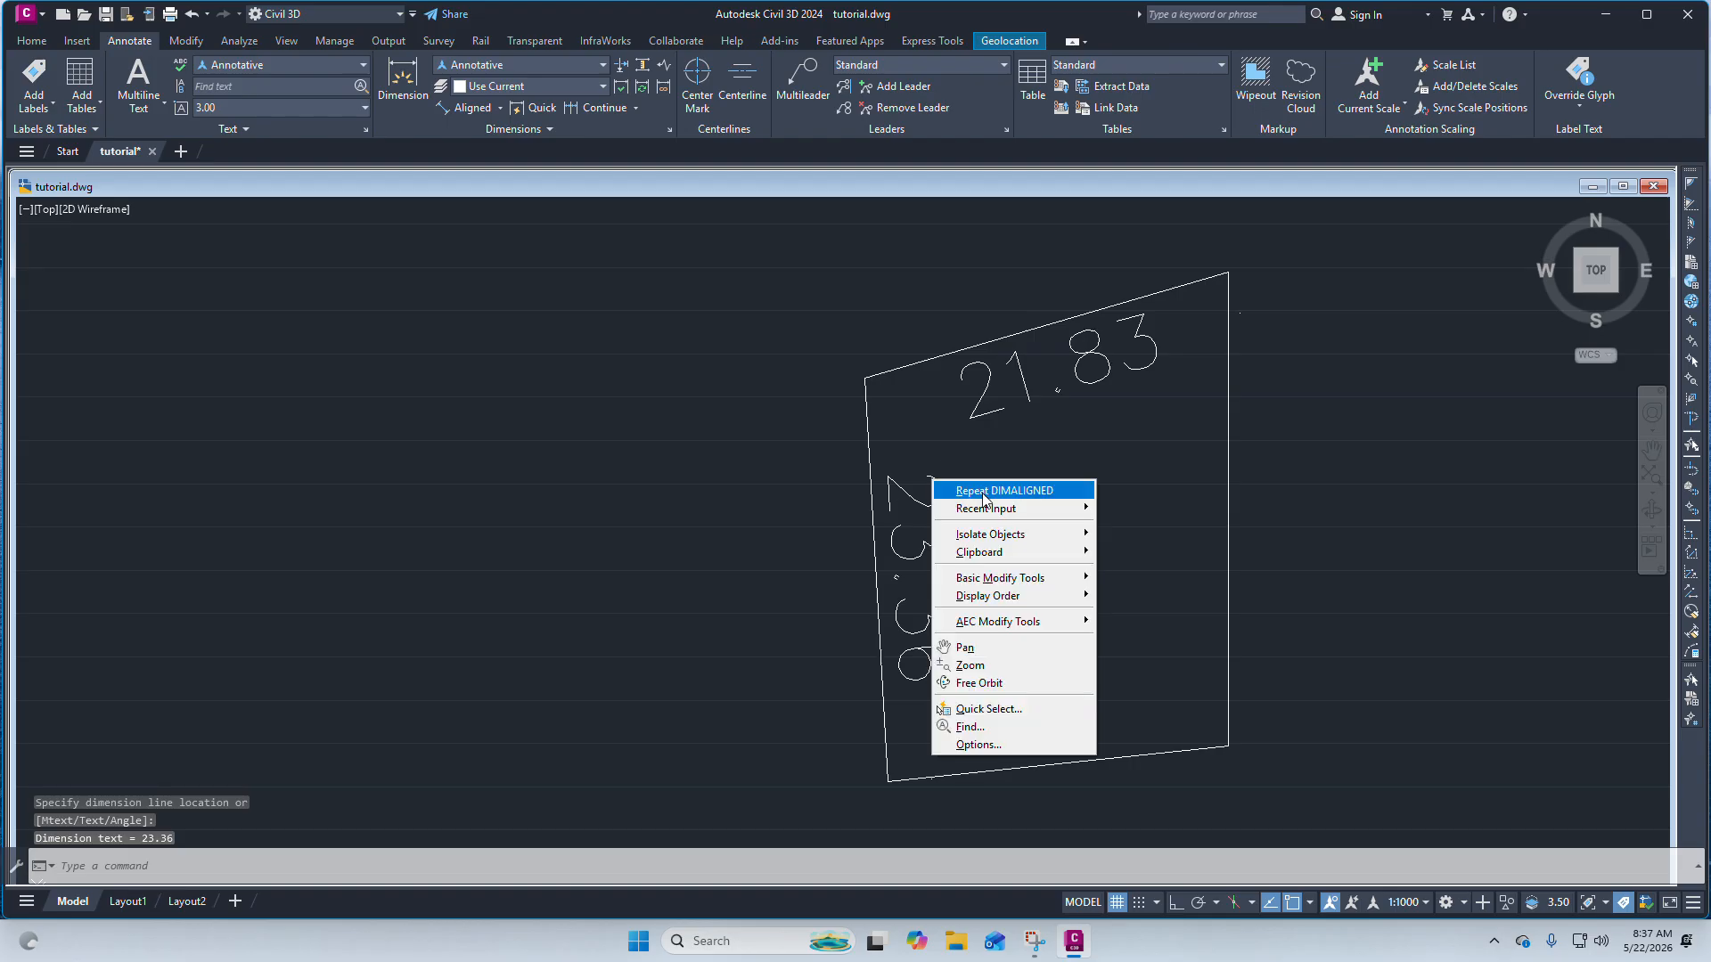
pyautogui.click(984, 491)
pyautogui.click(888, 782)
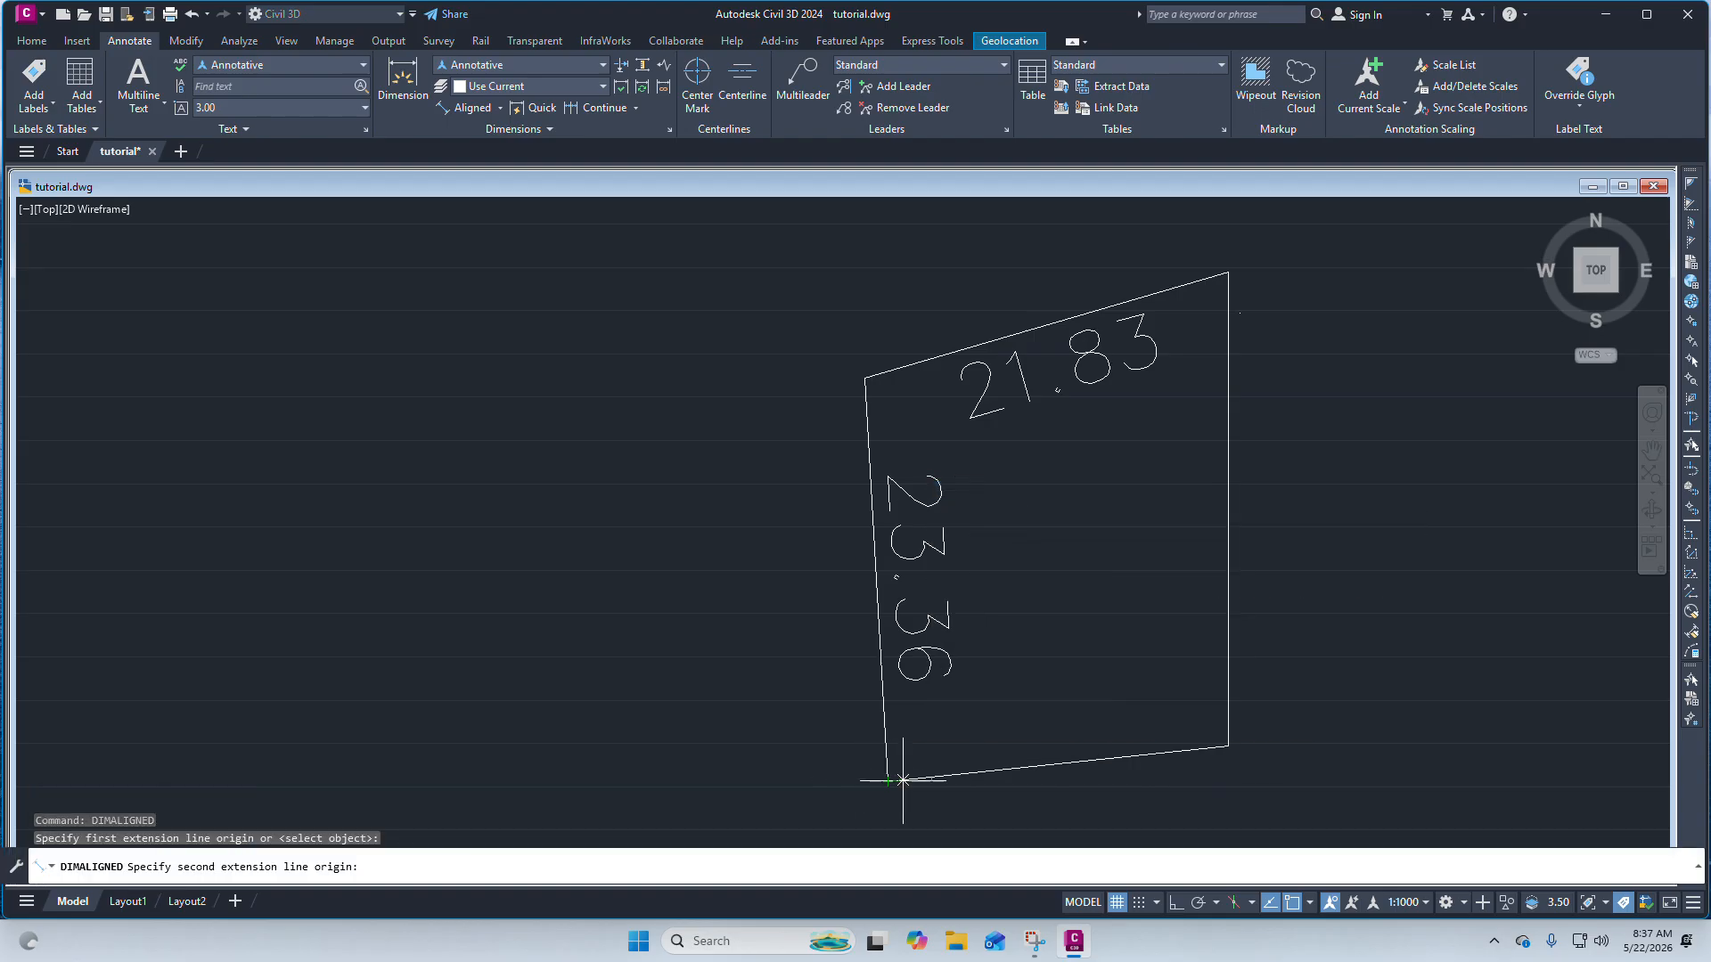
pyautogui.click(1225, 747)
pyautogui.click(1089, 720)
# Add an aligned dimension to the quadrilateral's right edge.
pyautogui.press('Return')
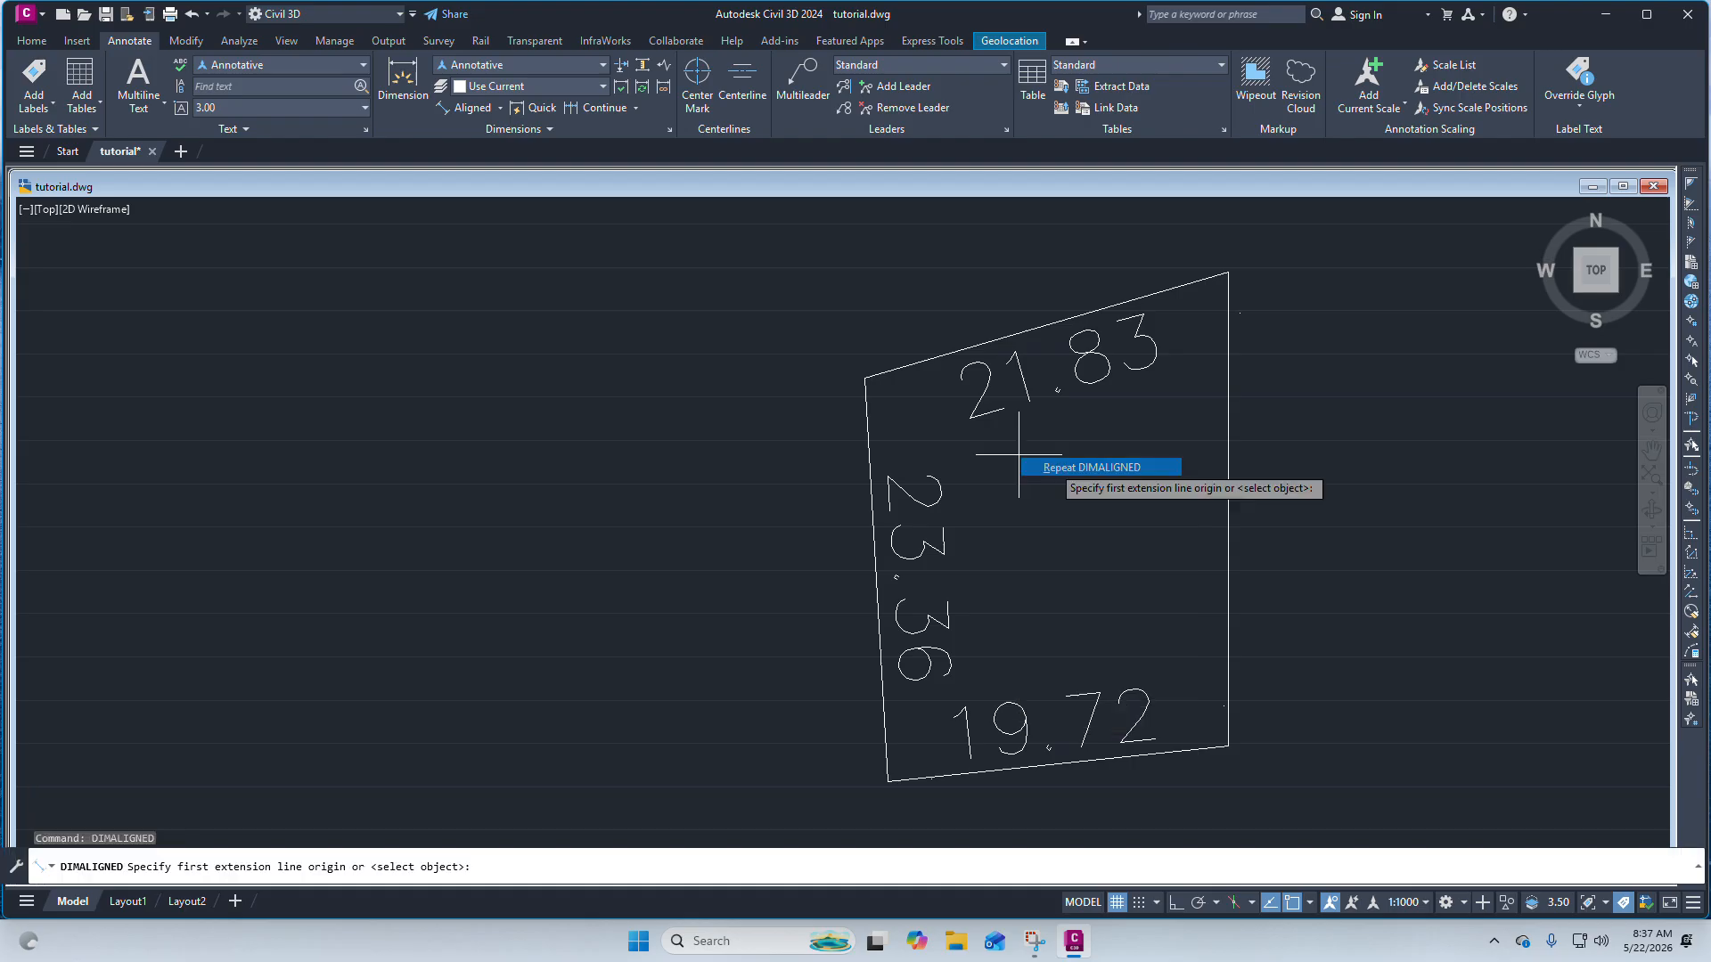
pyautogui.click(1227, 746)
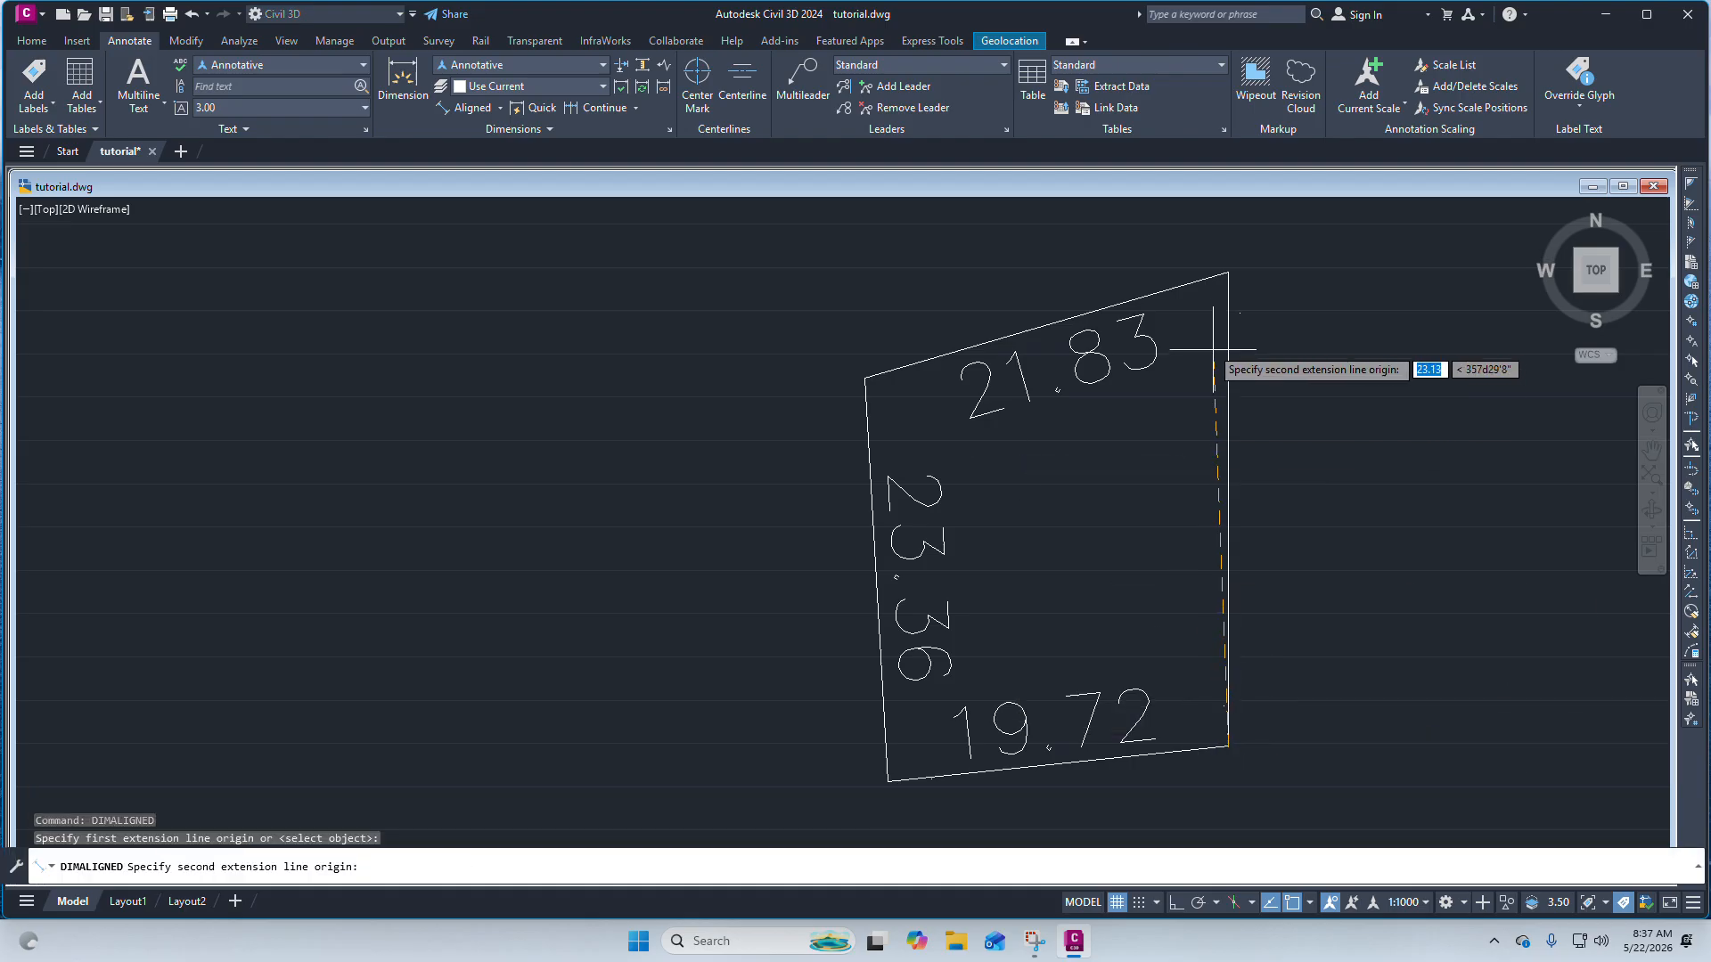
pyautogui.click(1227, 271)
pyautogui.scroll(4, 1189, 471)
pyautogui.click(1186, 466)
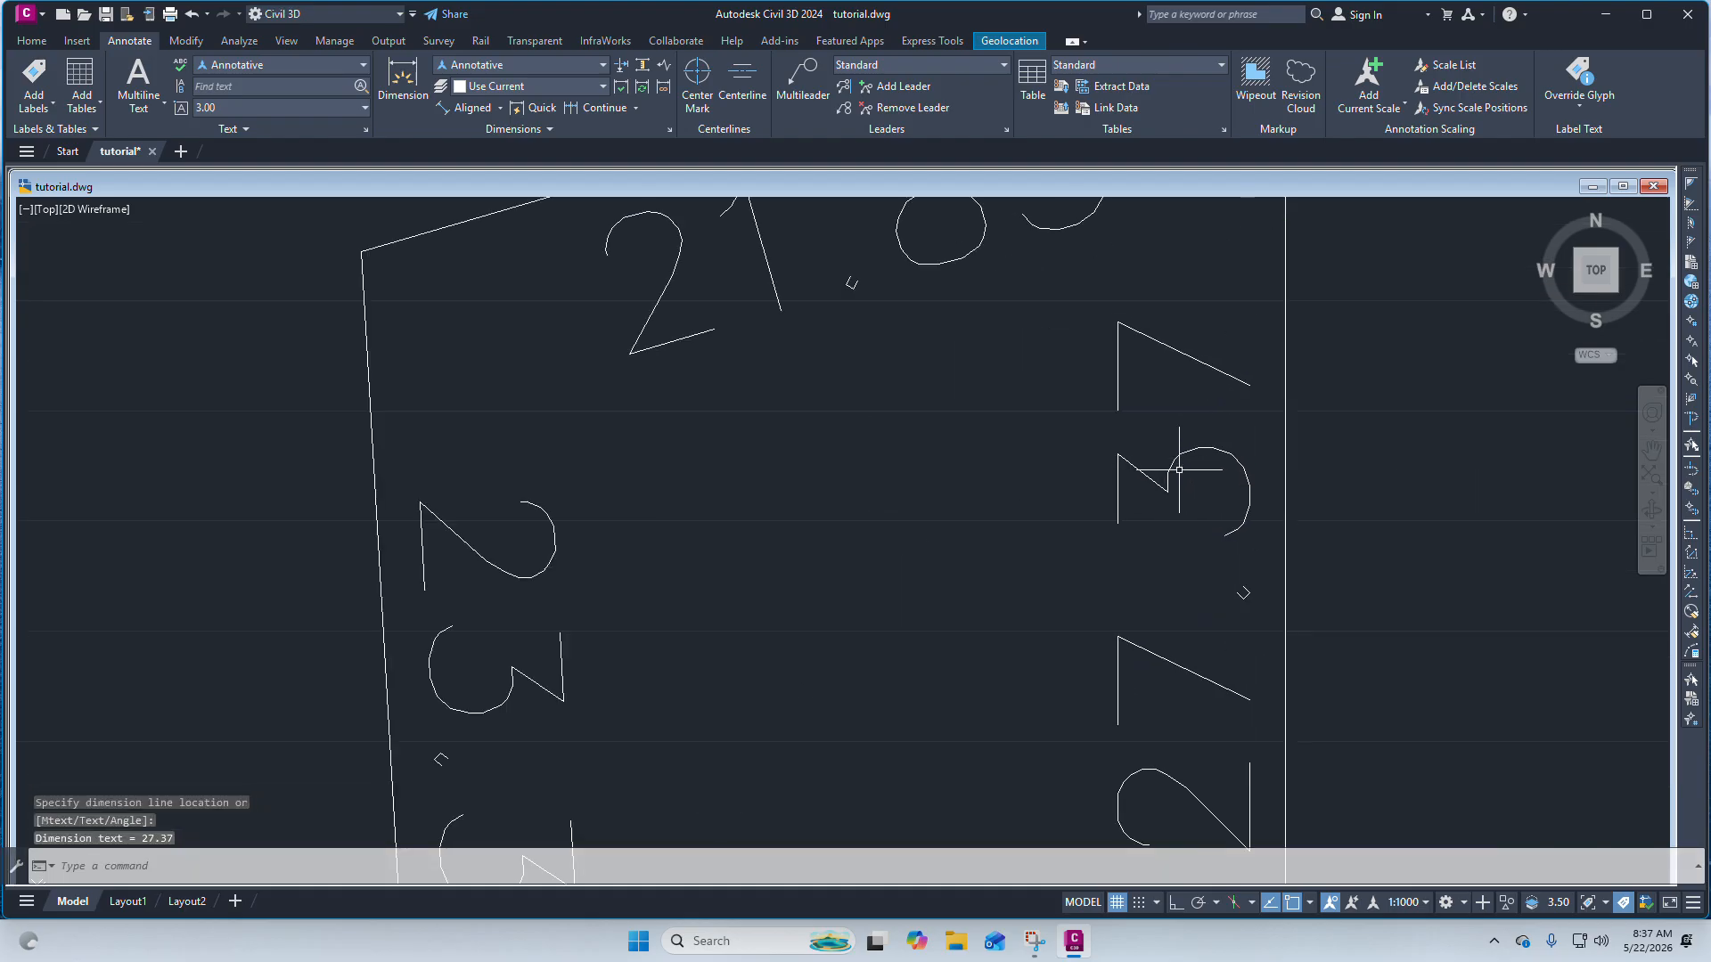
# Scale the quadrilateral and its four dimensions by a factor of 2 about its bottom-right corner.
pyautogui.scroll(-5, 1159, 464)
pyautogui.scroll(2, 1052, 499)
pyautogui.scroll(-2, 885, 467)
pyautogui.scroll(5, 885, 467)
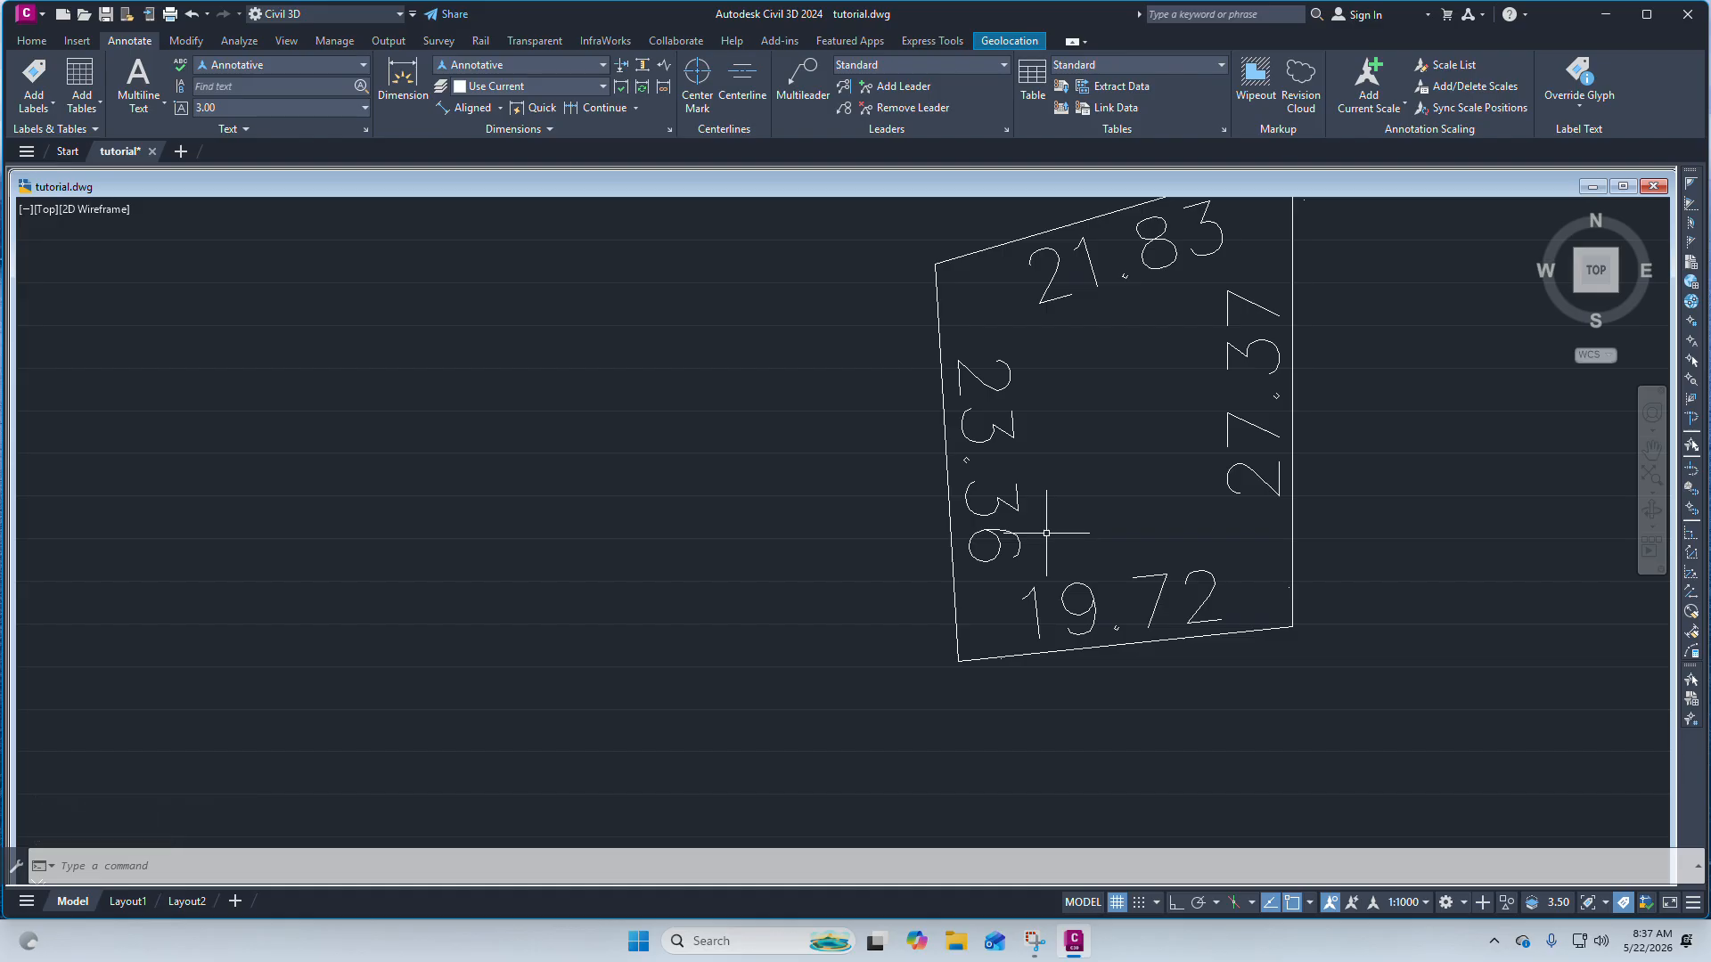
pyautogui.scroll(-3, 980, 427)
pyautogui.scroll(2, 998, 341)
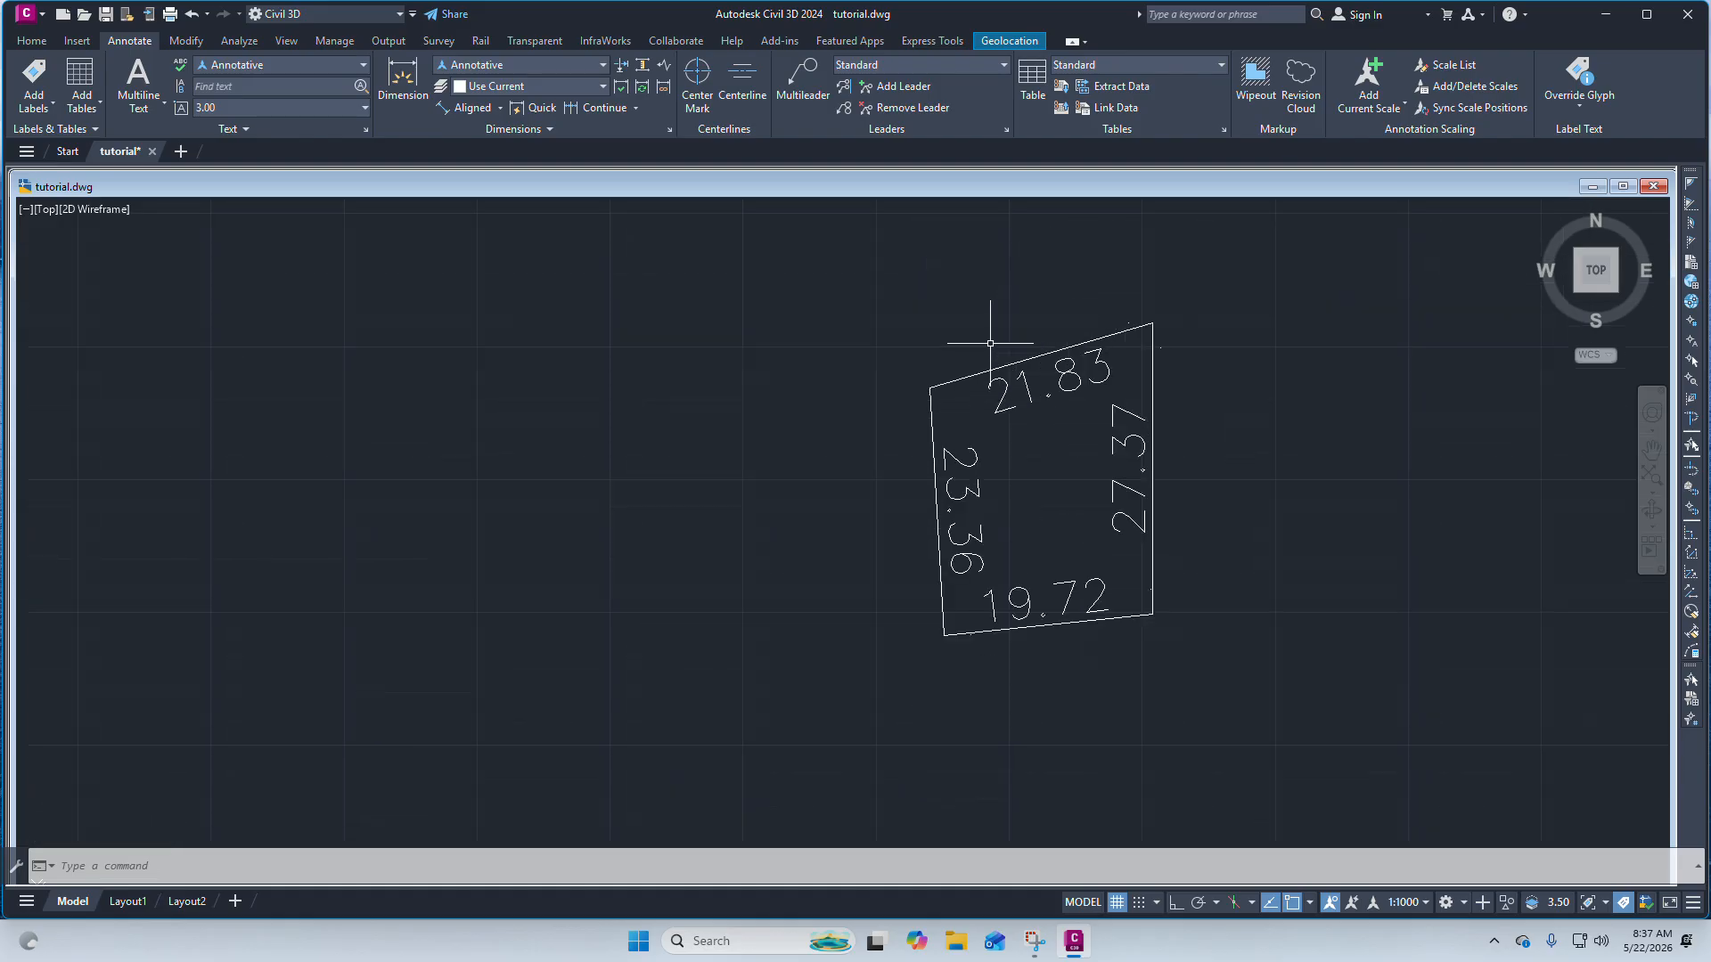
pyautogui.scroll(-2, 990, 344)
pyautogui.click(1228, 575)
pyautogui.click(894, 322)
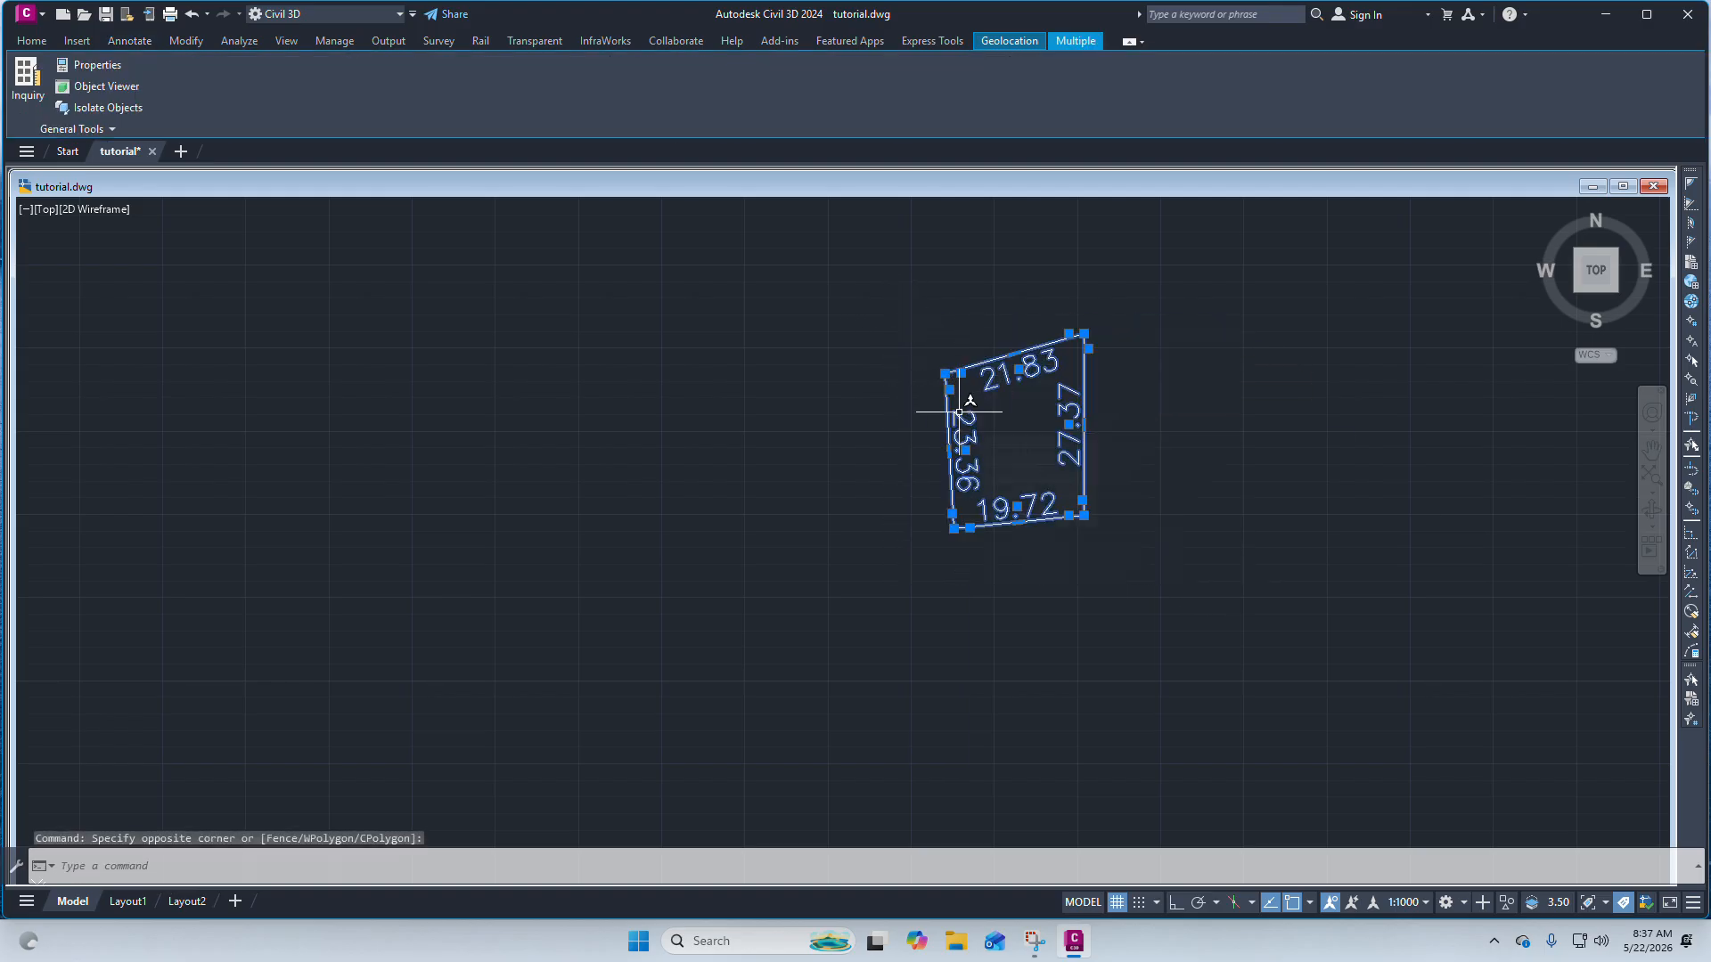
pyautogui.write('scale')
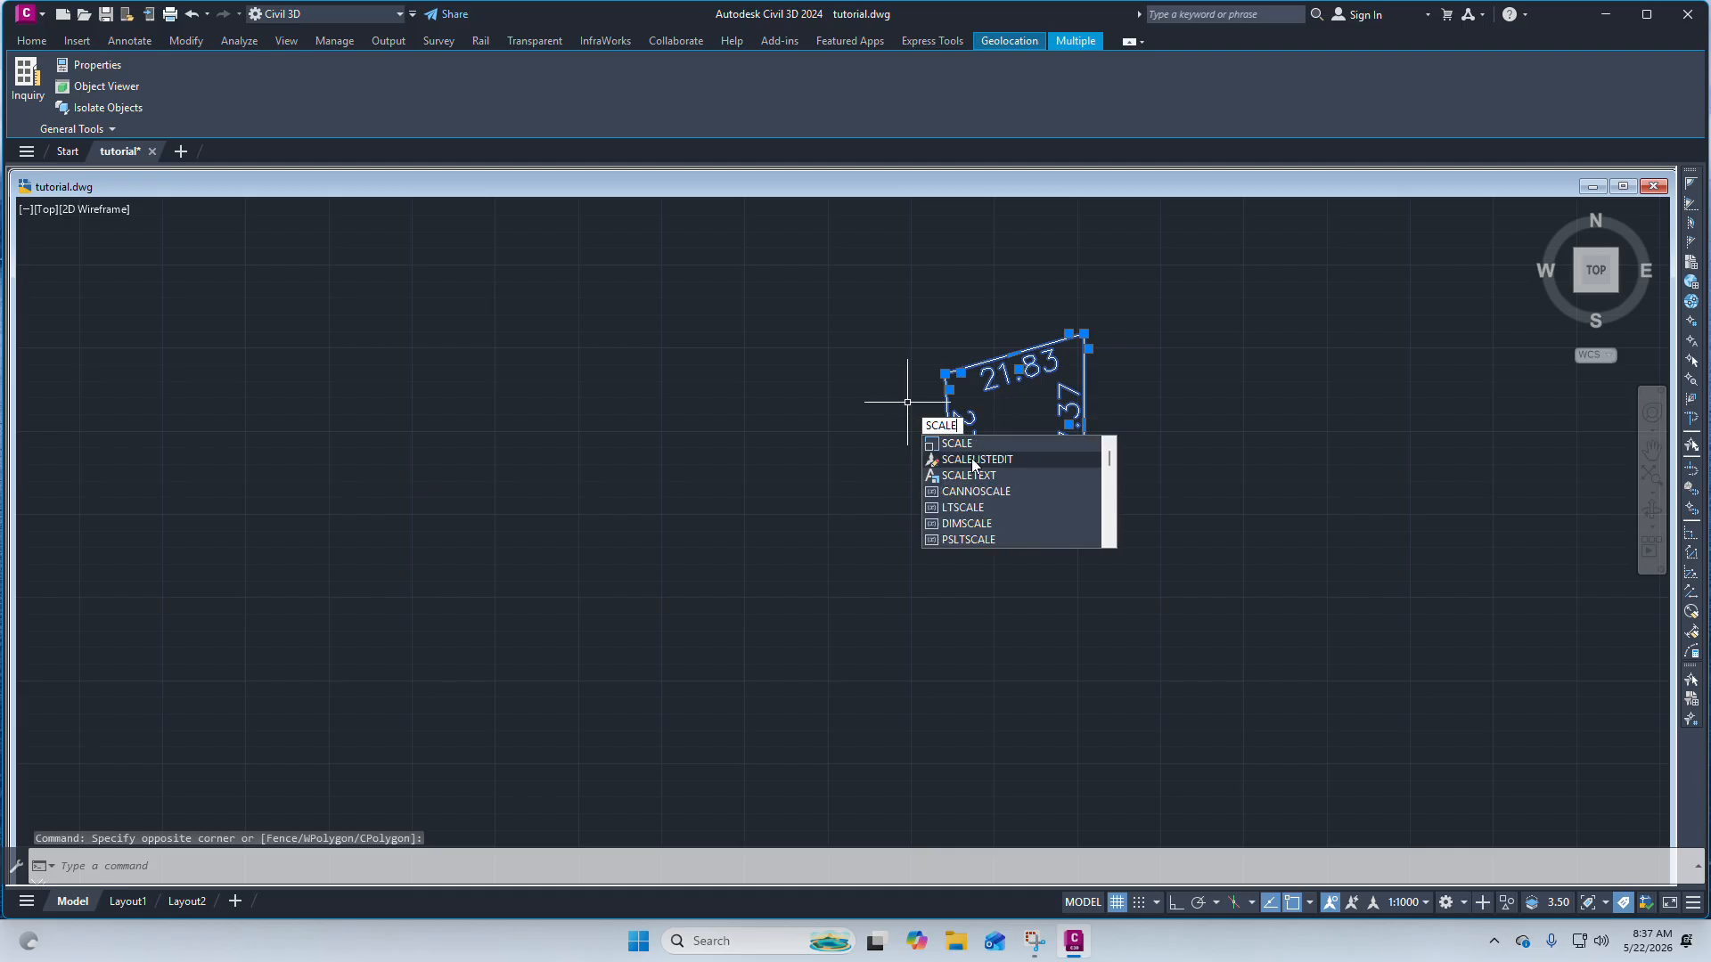
pyautogui.press('Return')
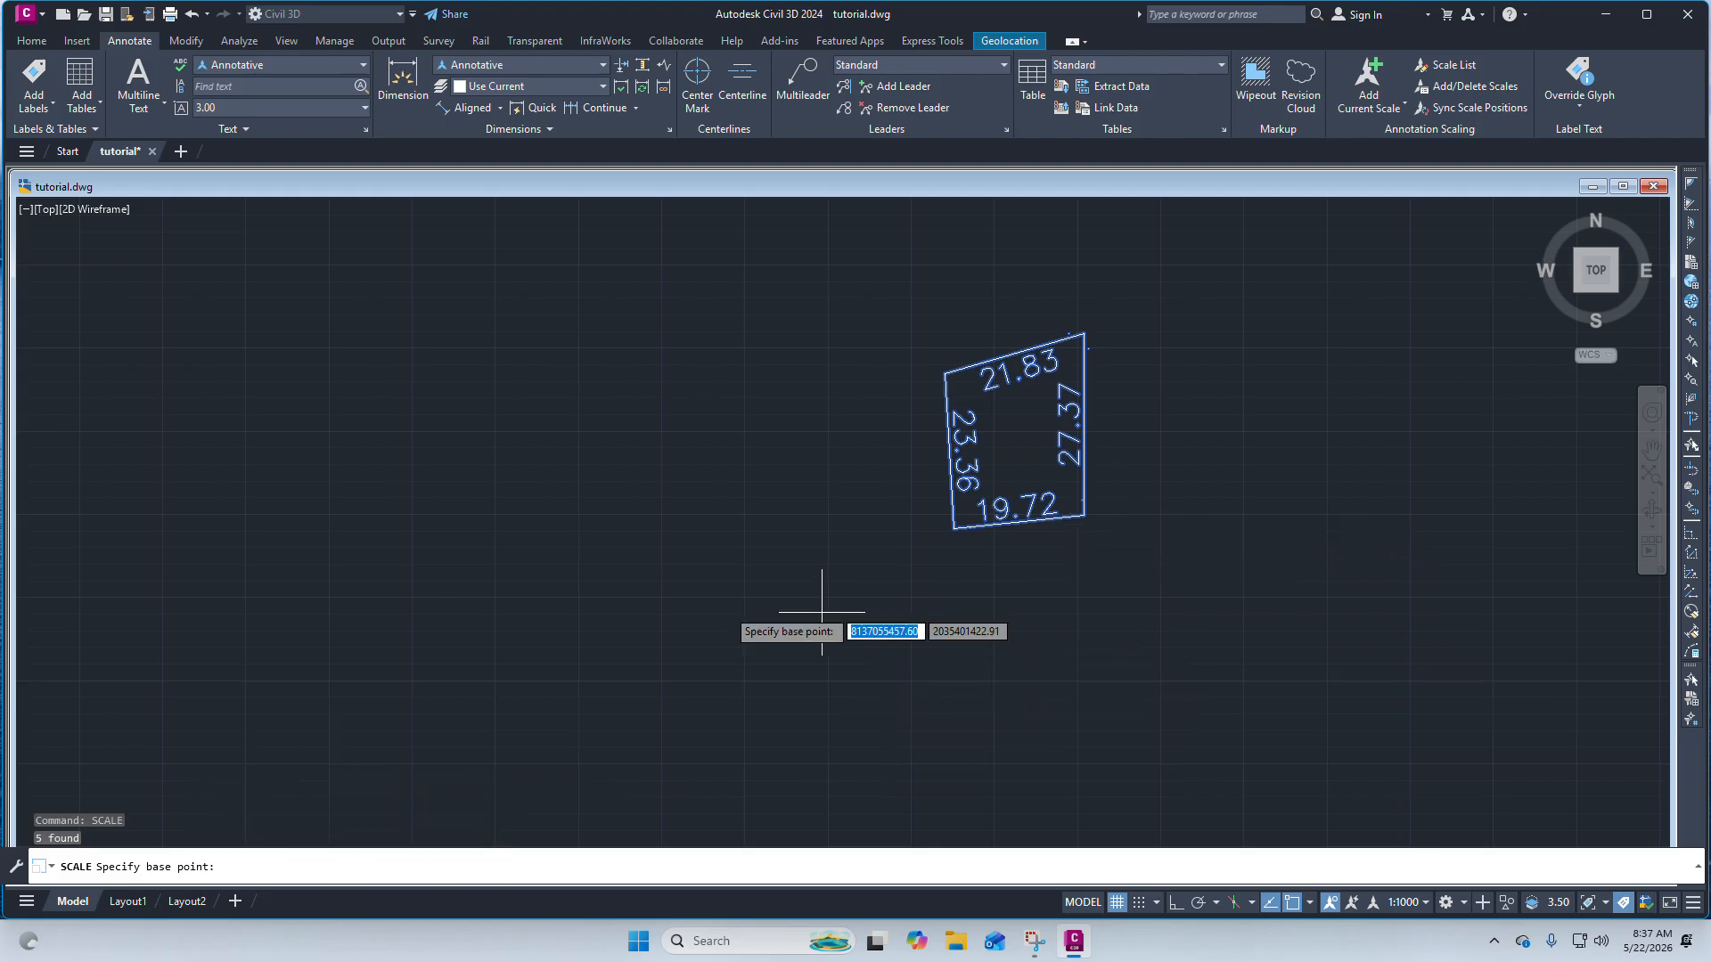
pyautogui.scroll(6, 869, 570)
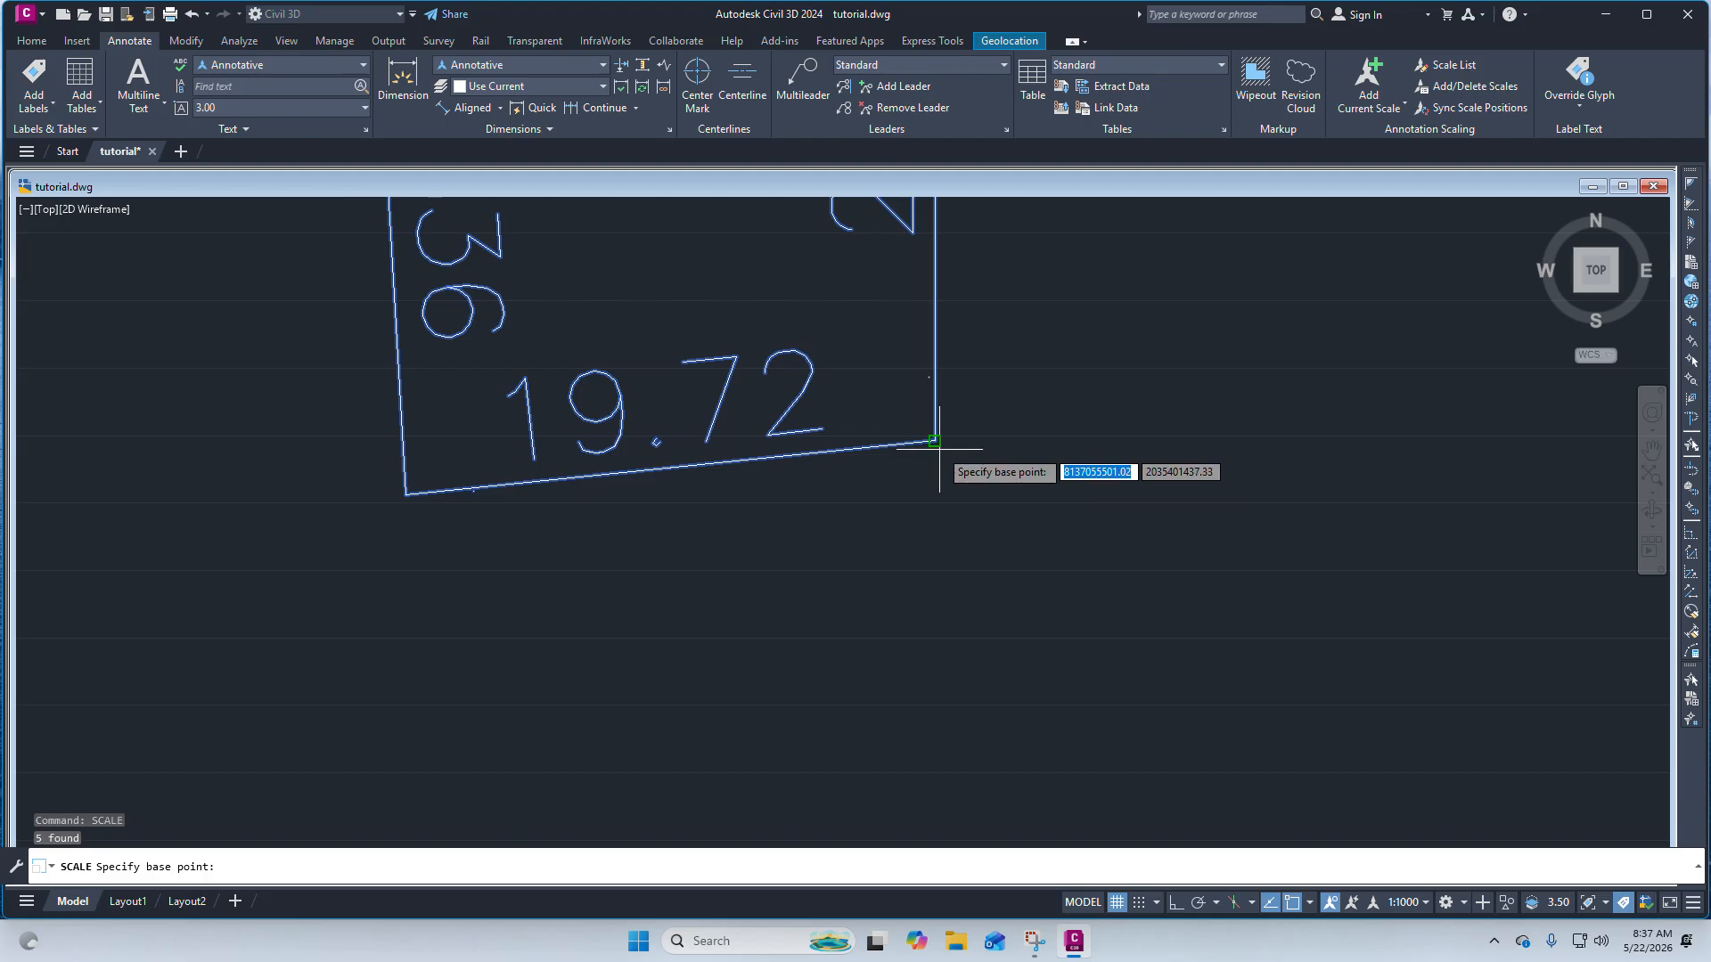
pyautogui.click(938, 443)
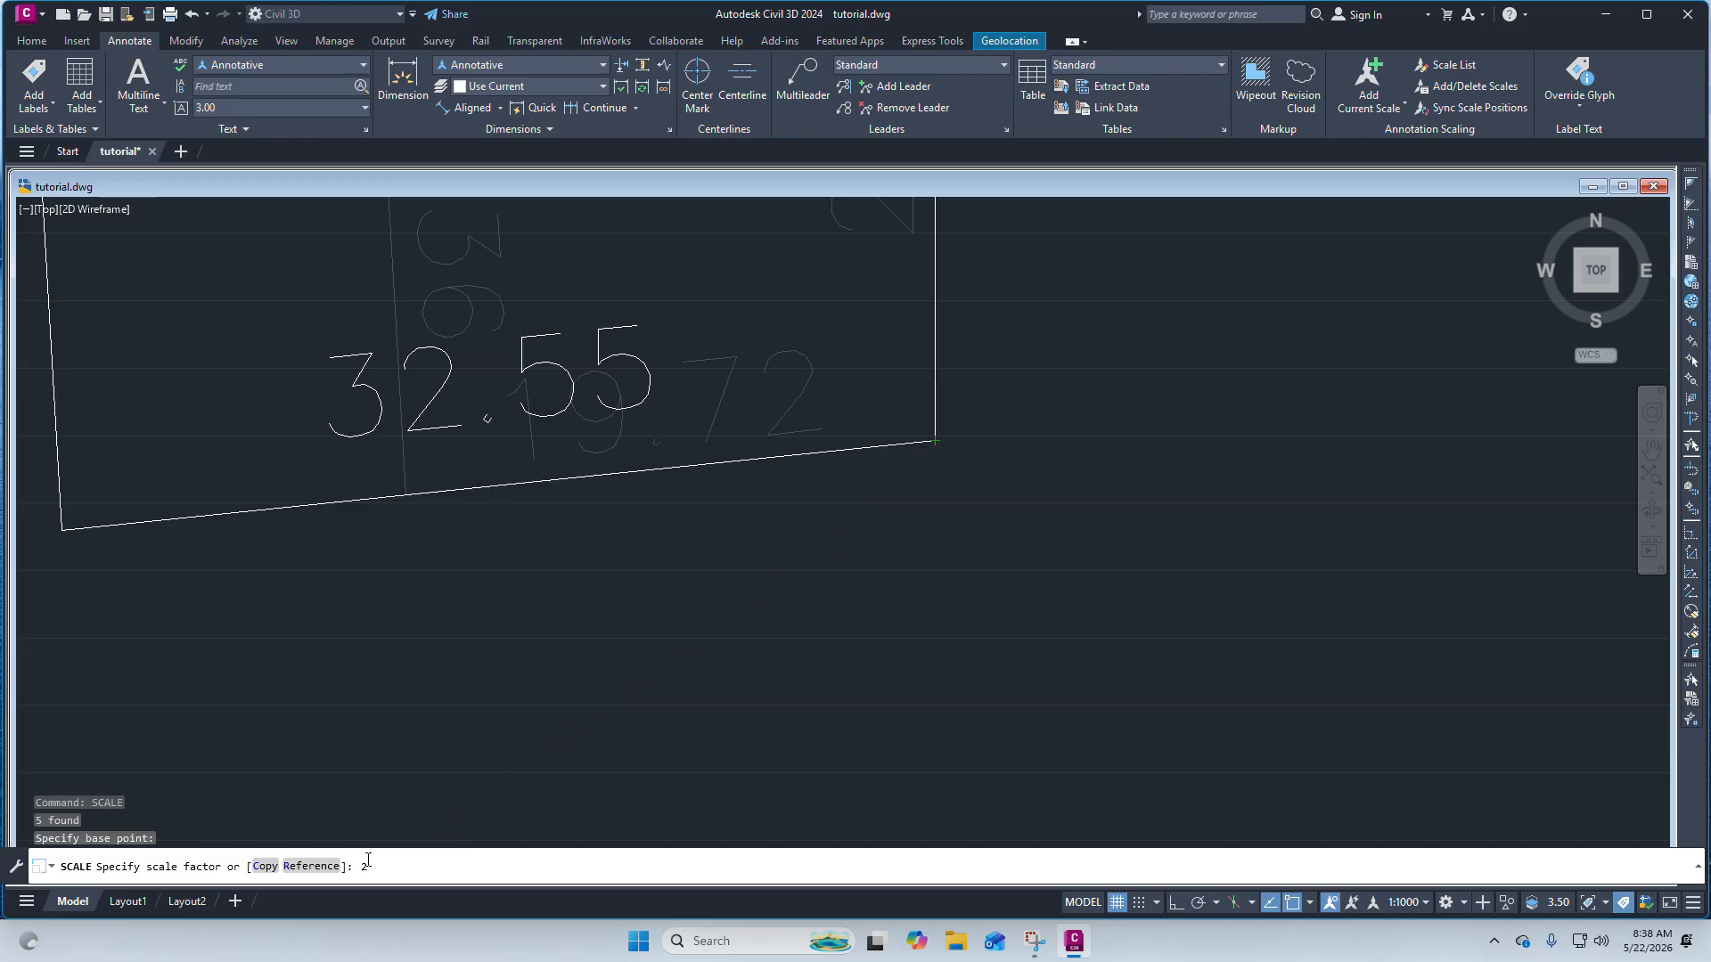
pyautogui.press('Return')
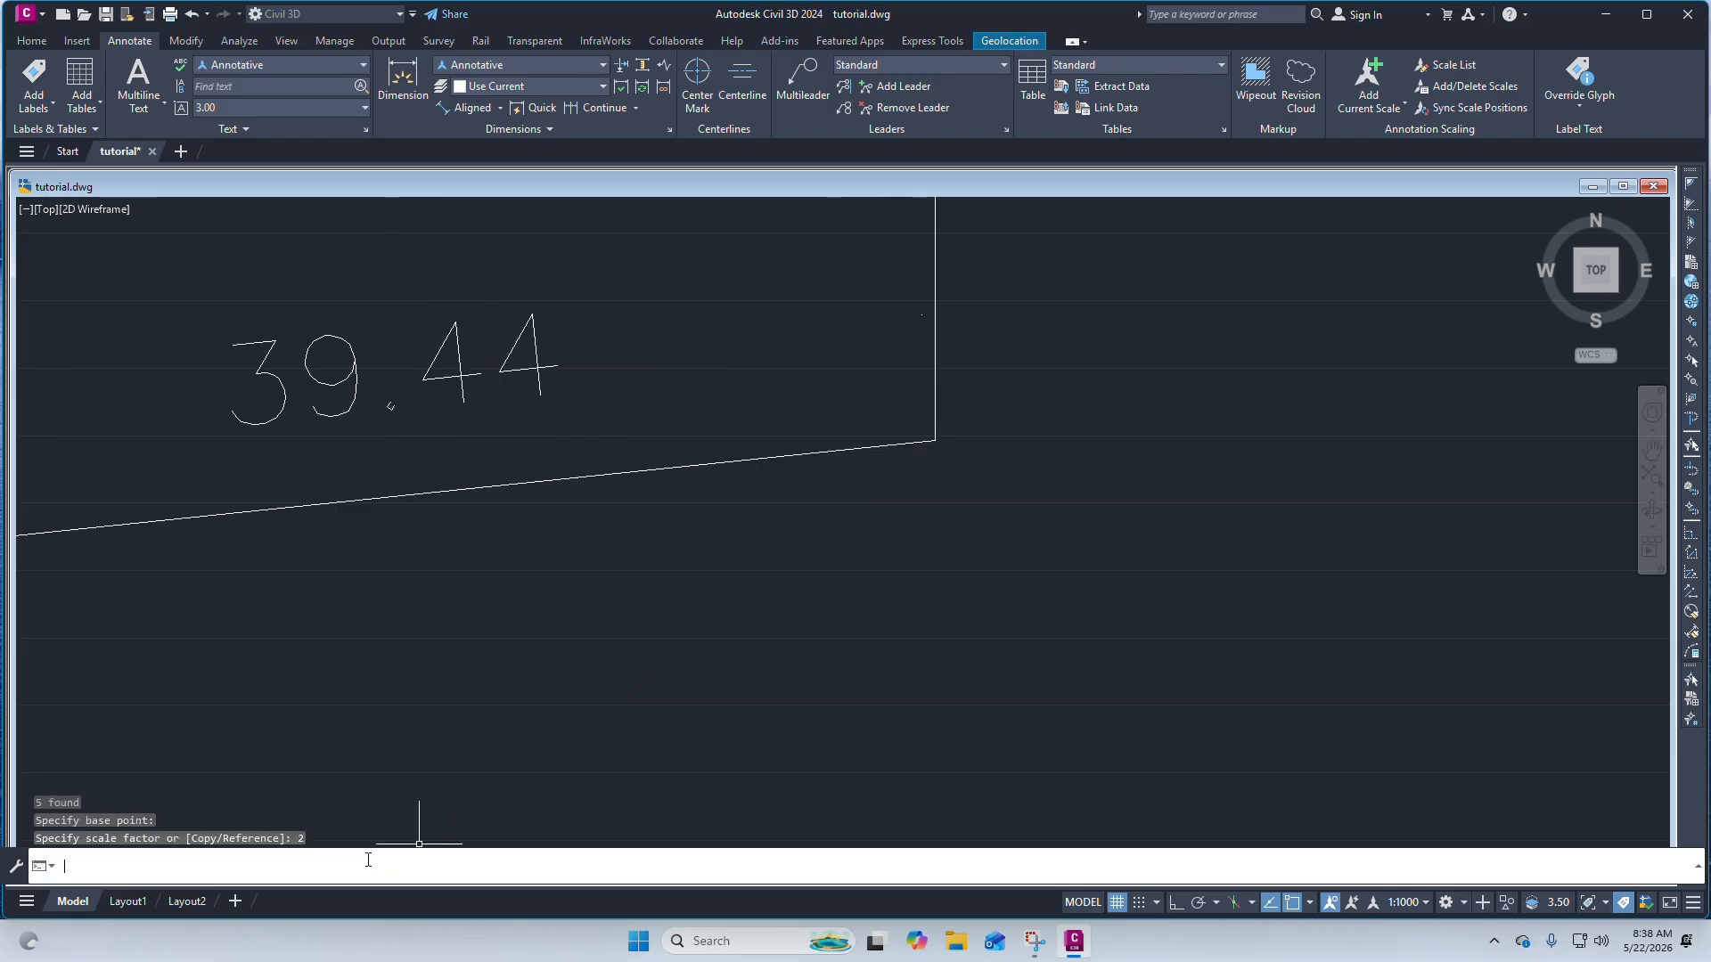
pyautogui.scroll(-10, 775, 489)
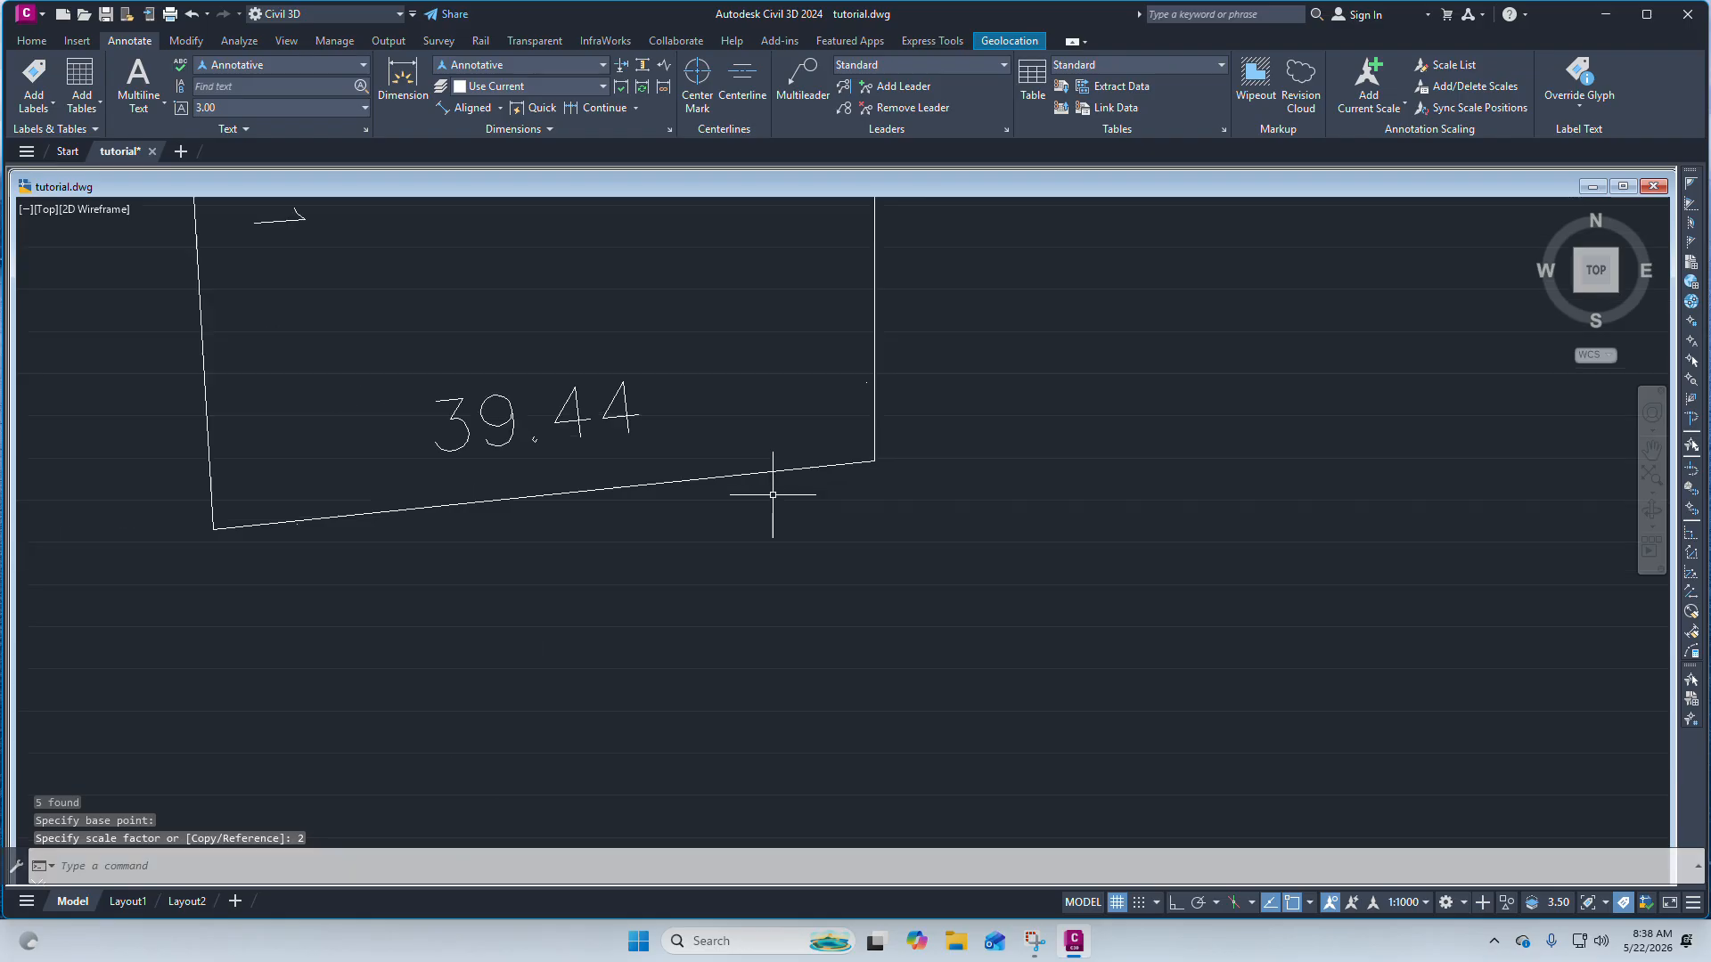
pyautogui.scroll(6, 718, 439)
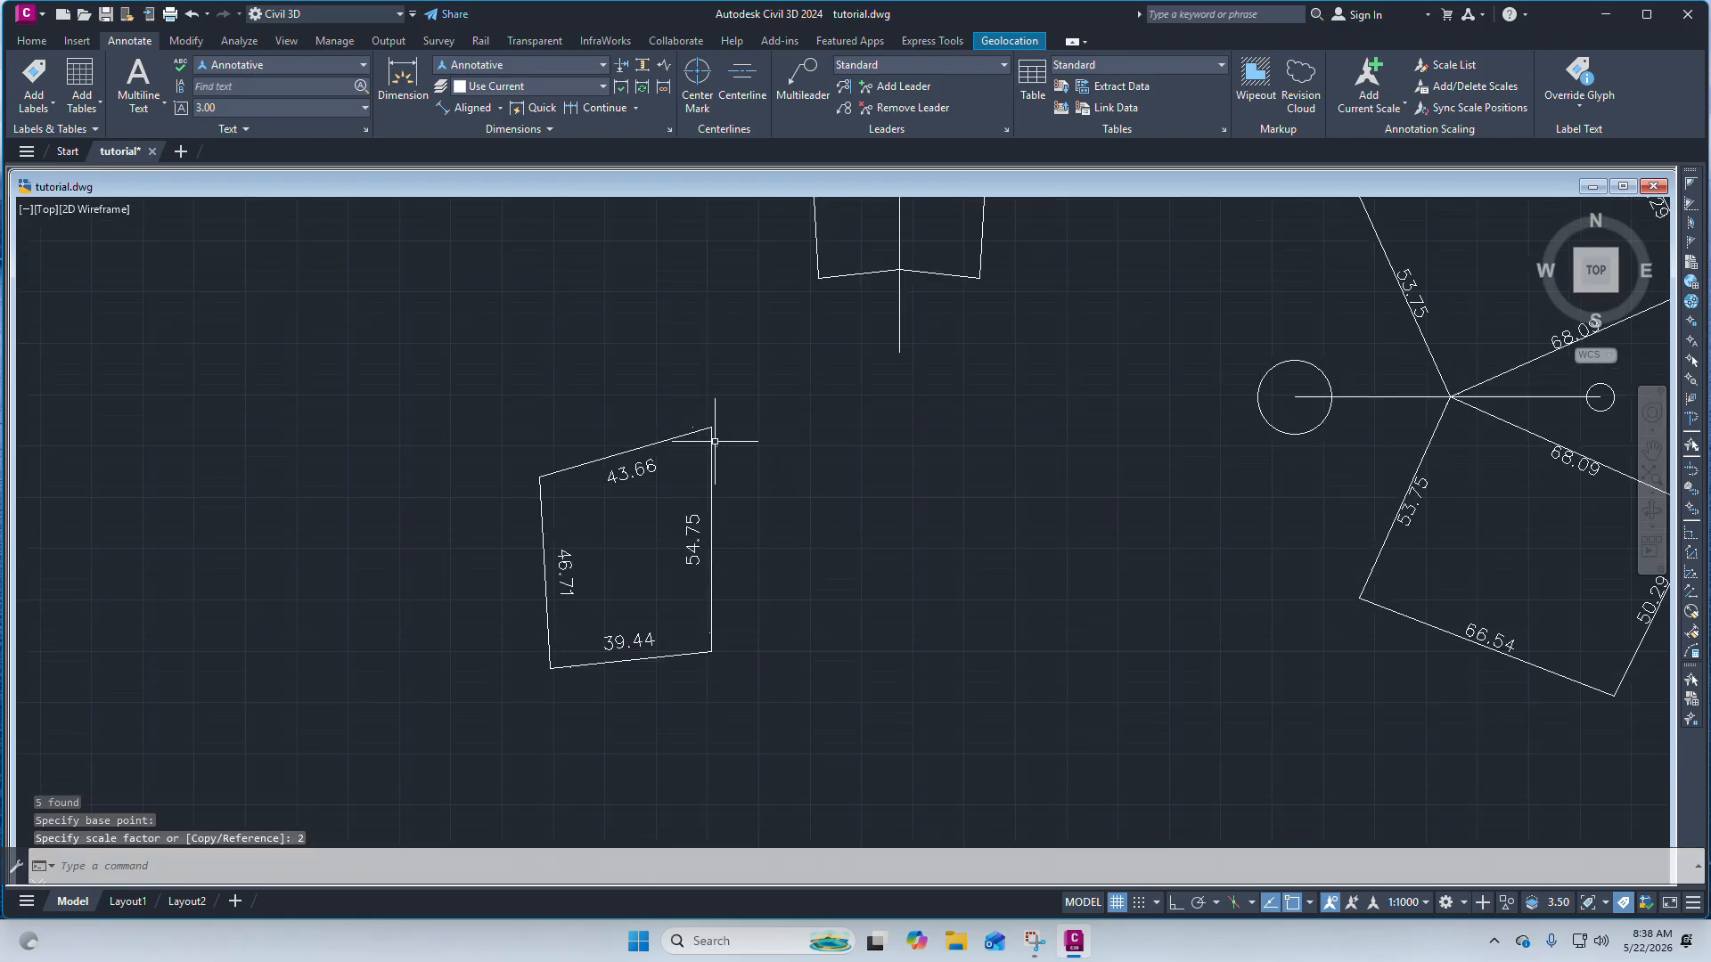
pyautogui.scroll(-3, 760, 451)
pyautogui.scroll(4, 615, 473)
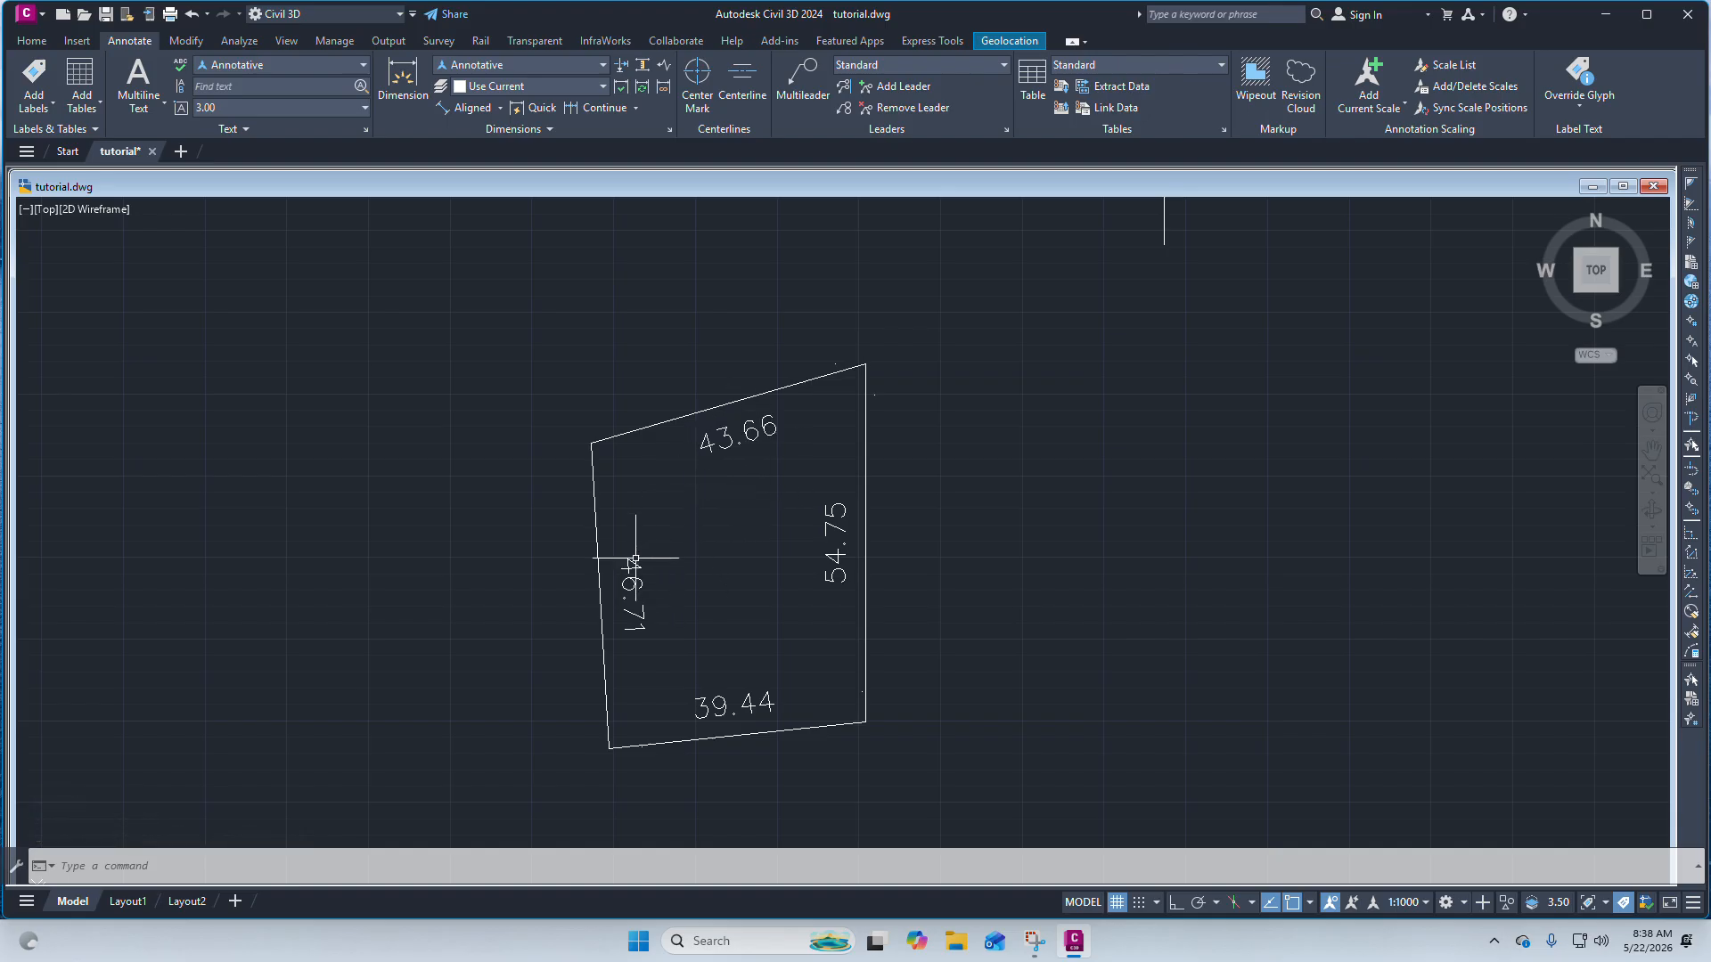
# Scale the quadrilateral and its four dimensions by a factor of 0.5 about its bottom-right corner.
pyautogui.scroll(-2, 745, 464)
pyautogui.scroll(2, 677, 517)
pyautogui.scroll(-2, 678, 517)
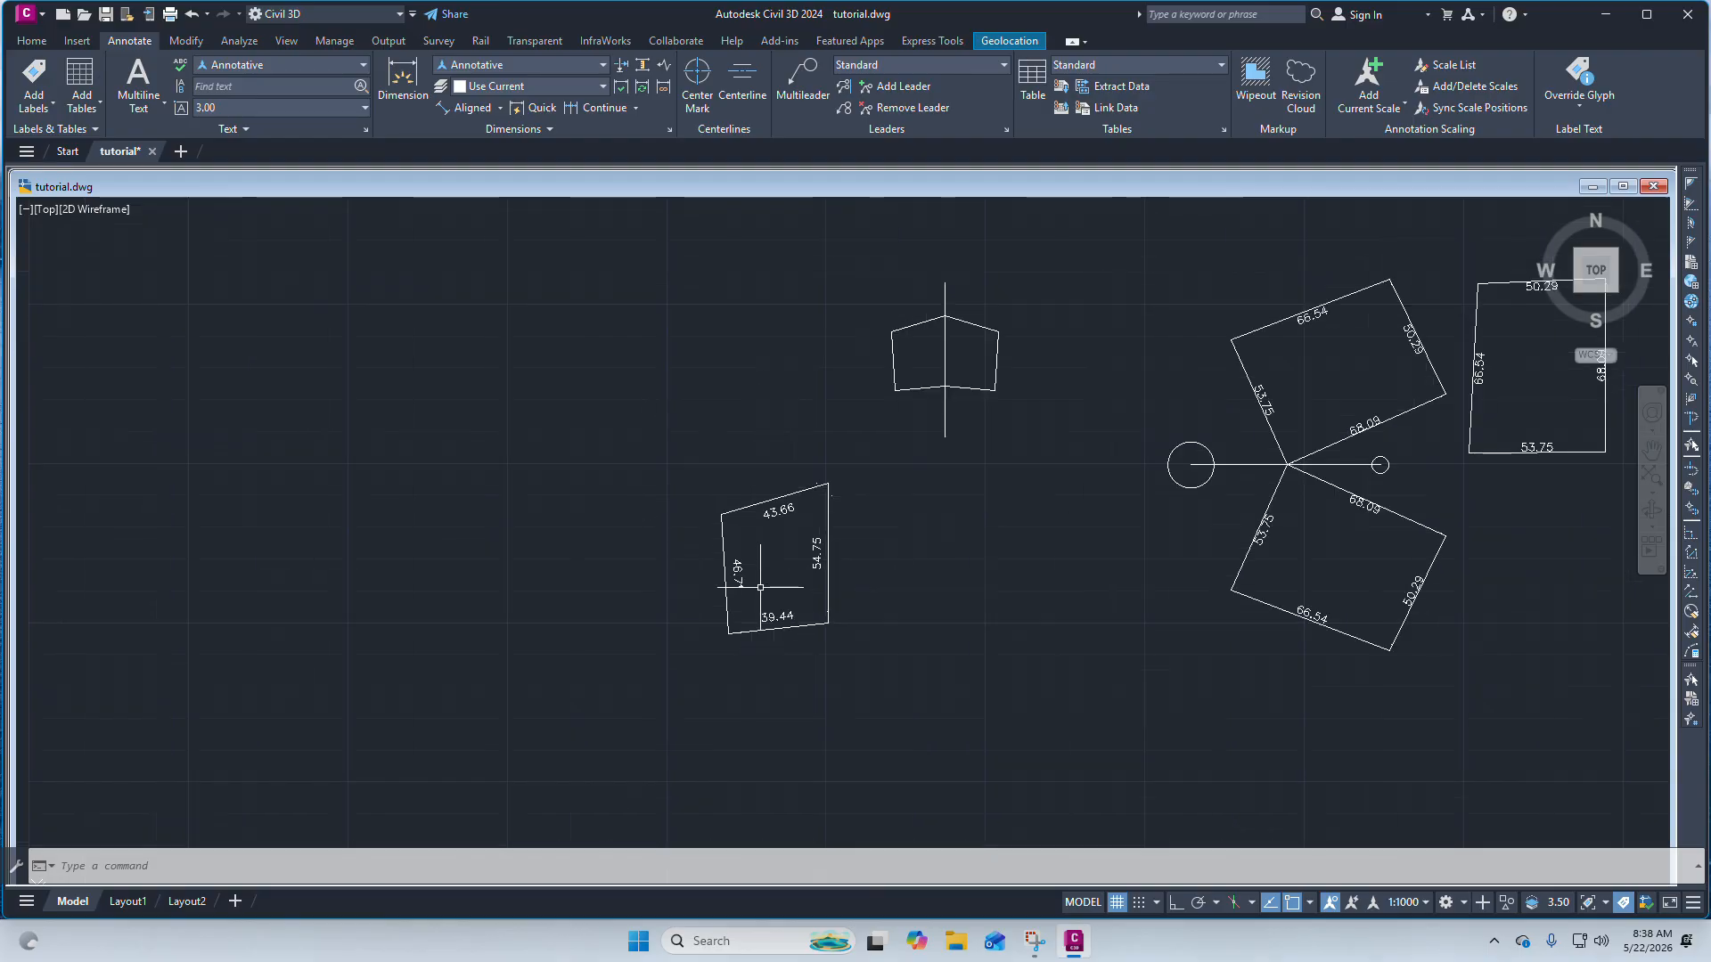
pyautogui.scroll(2, 774, 585)
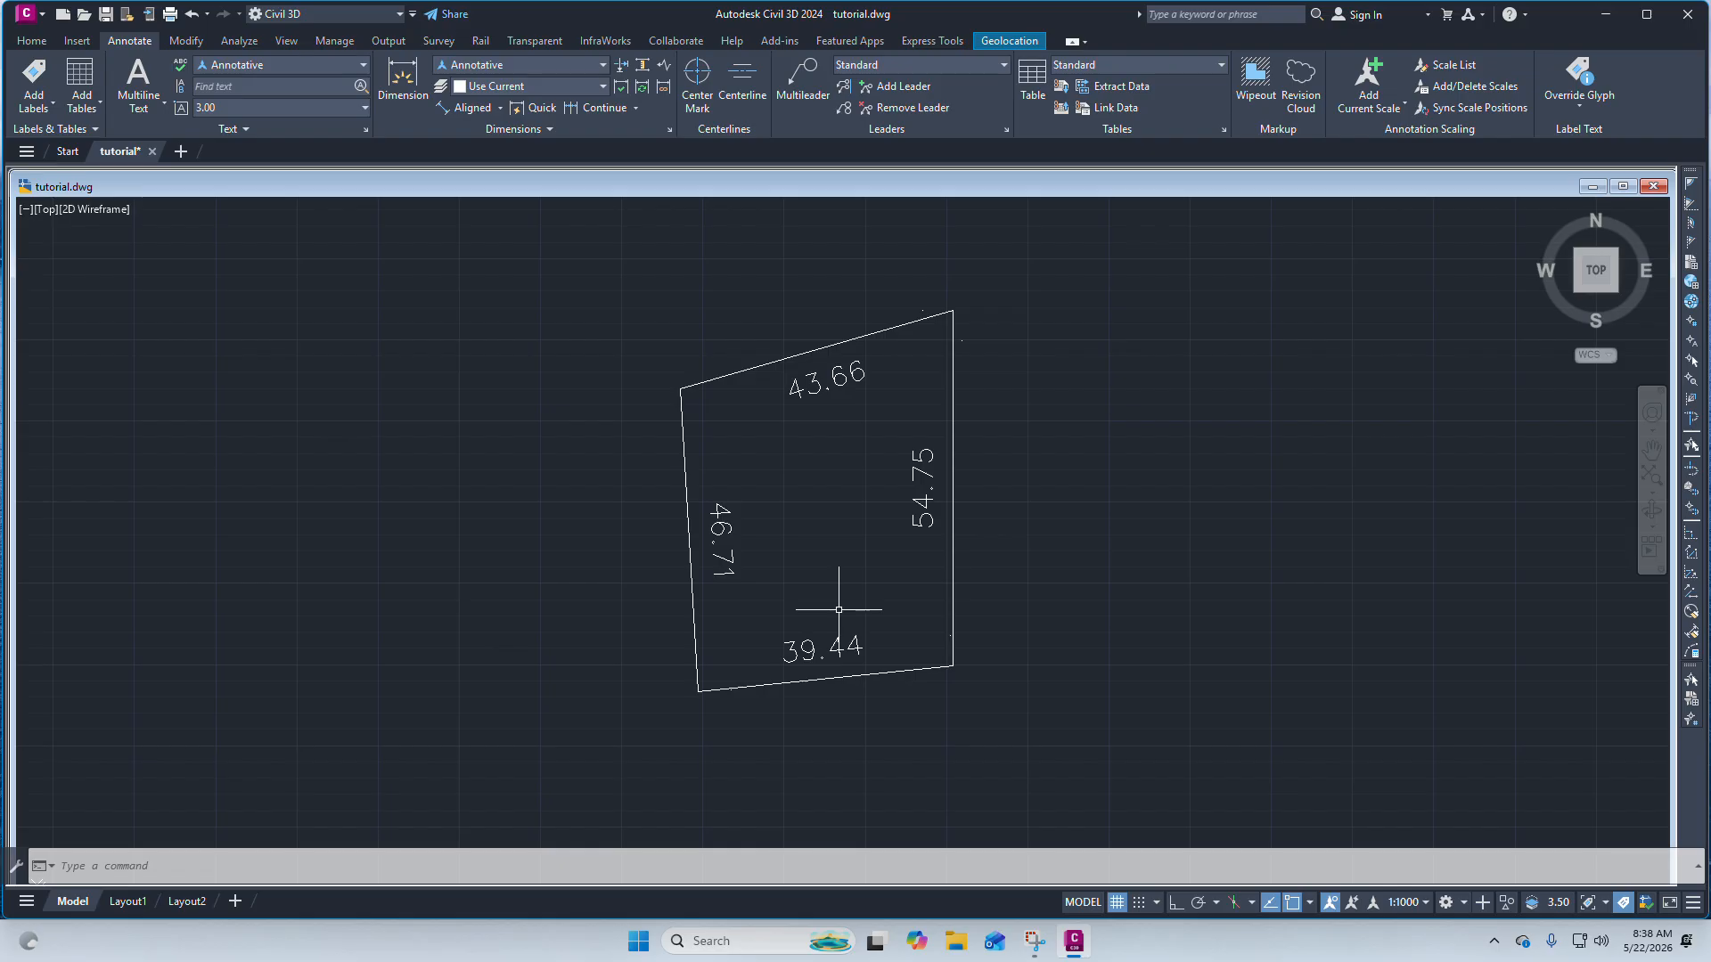
pyautogui.scroll(-2, 852, 618)
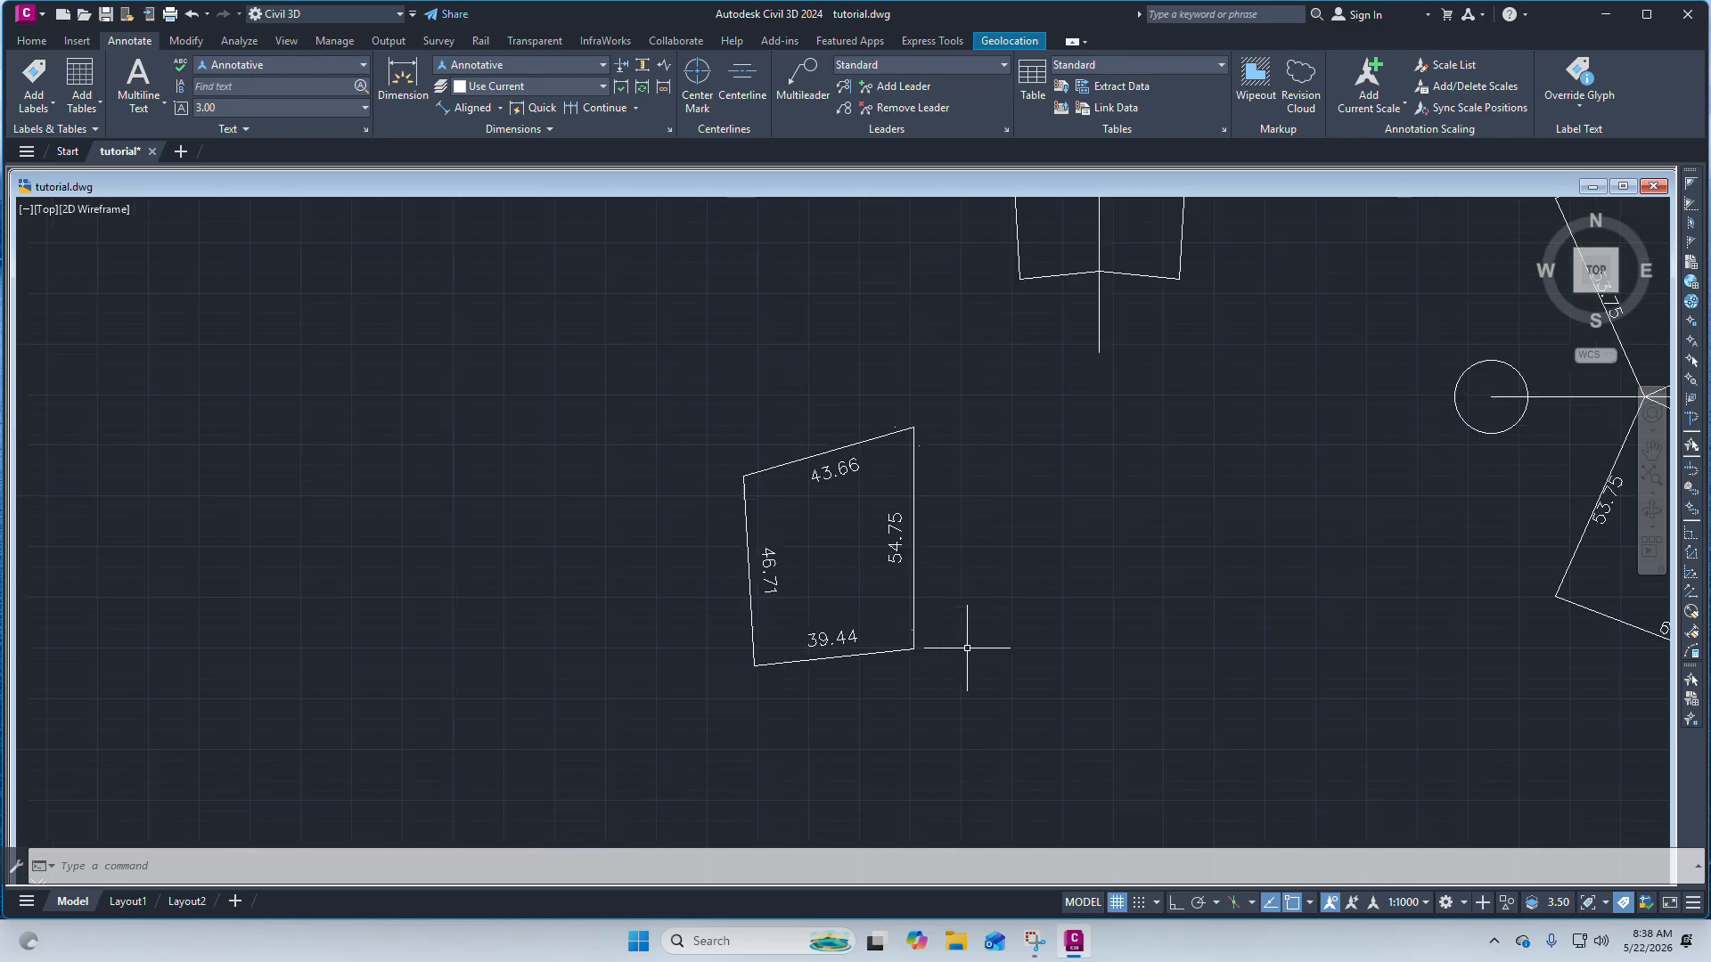
pyautogui.click(972, 680)
pyautogui.click(698, 420)
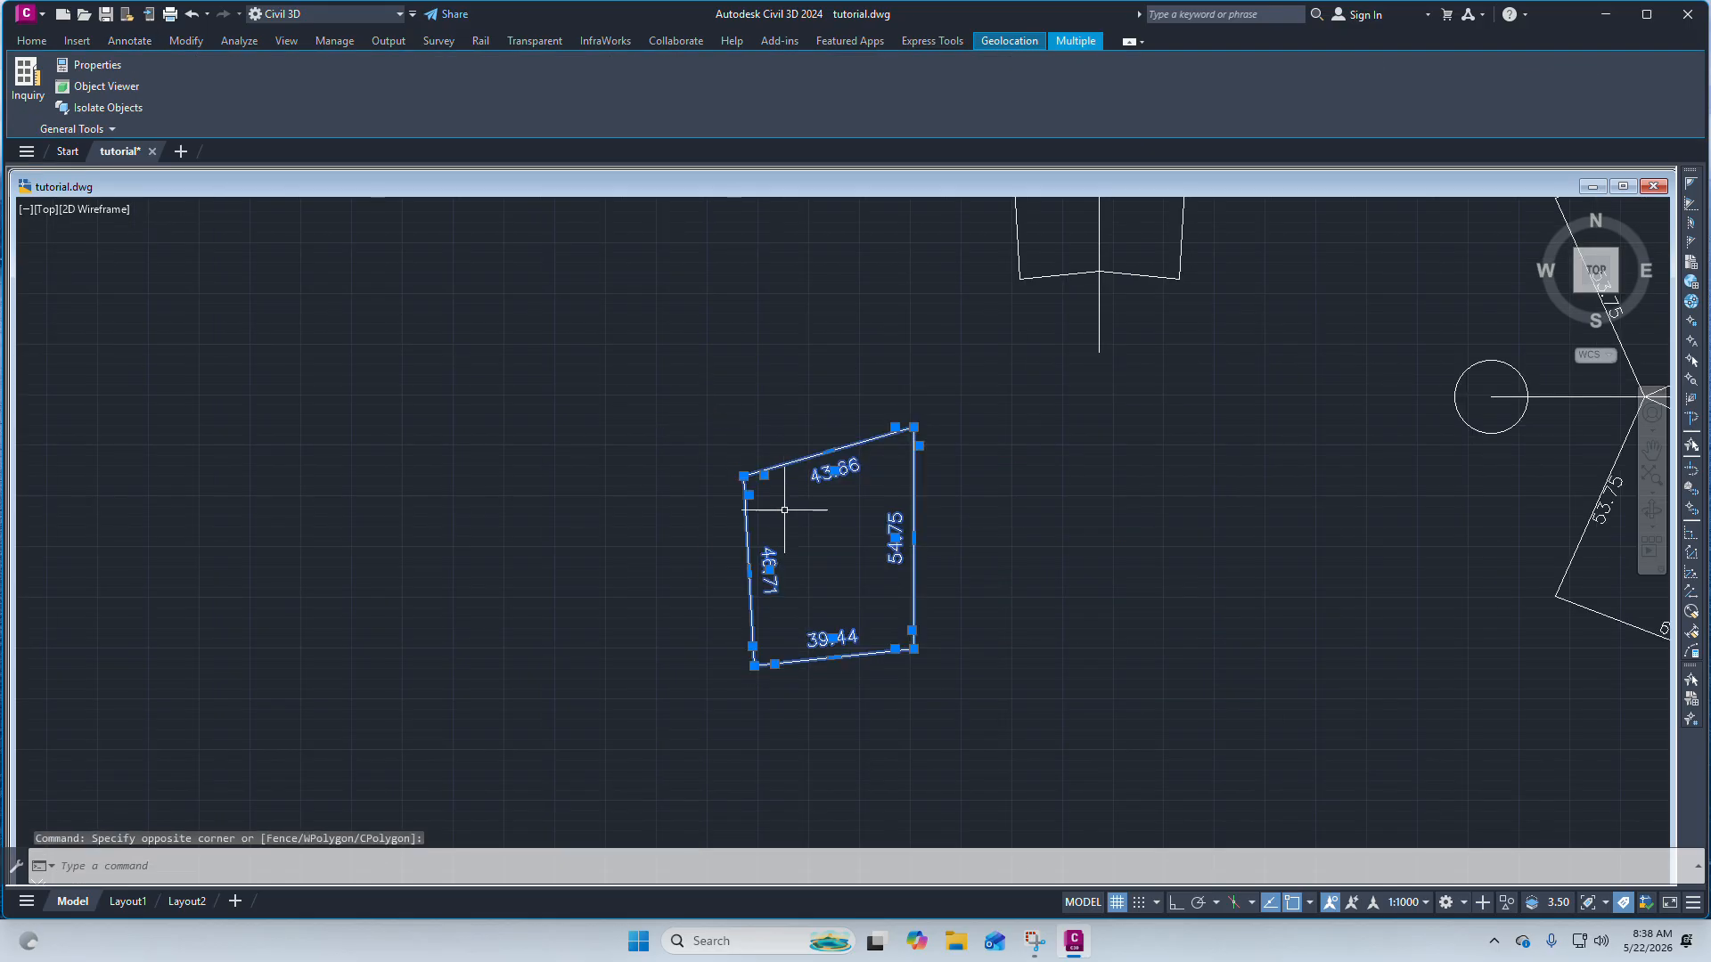
pyautogui.scroll(2, 796, 543)
pyautogui.scroll(2, 827, 561)
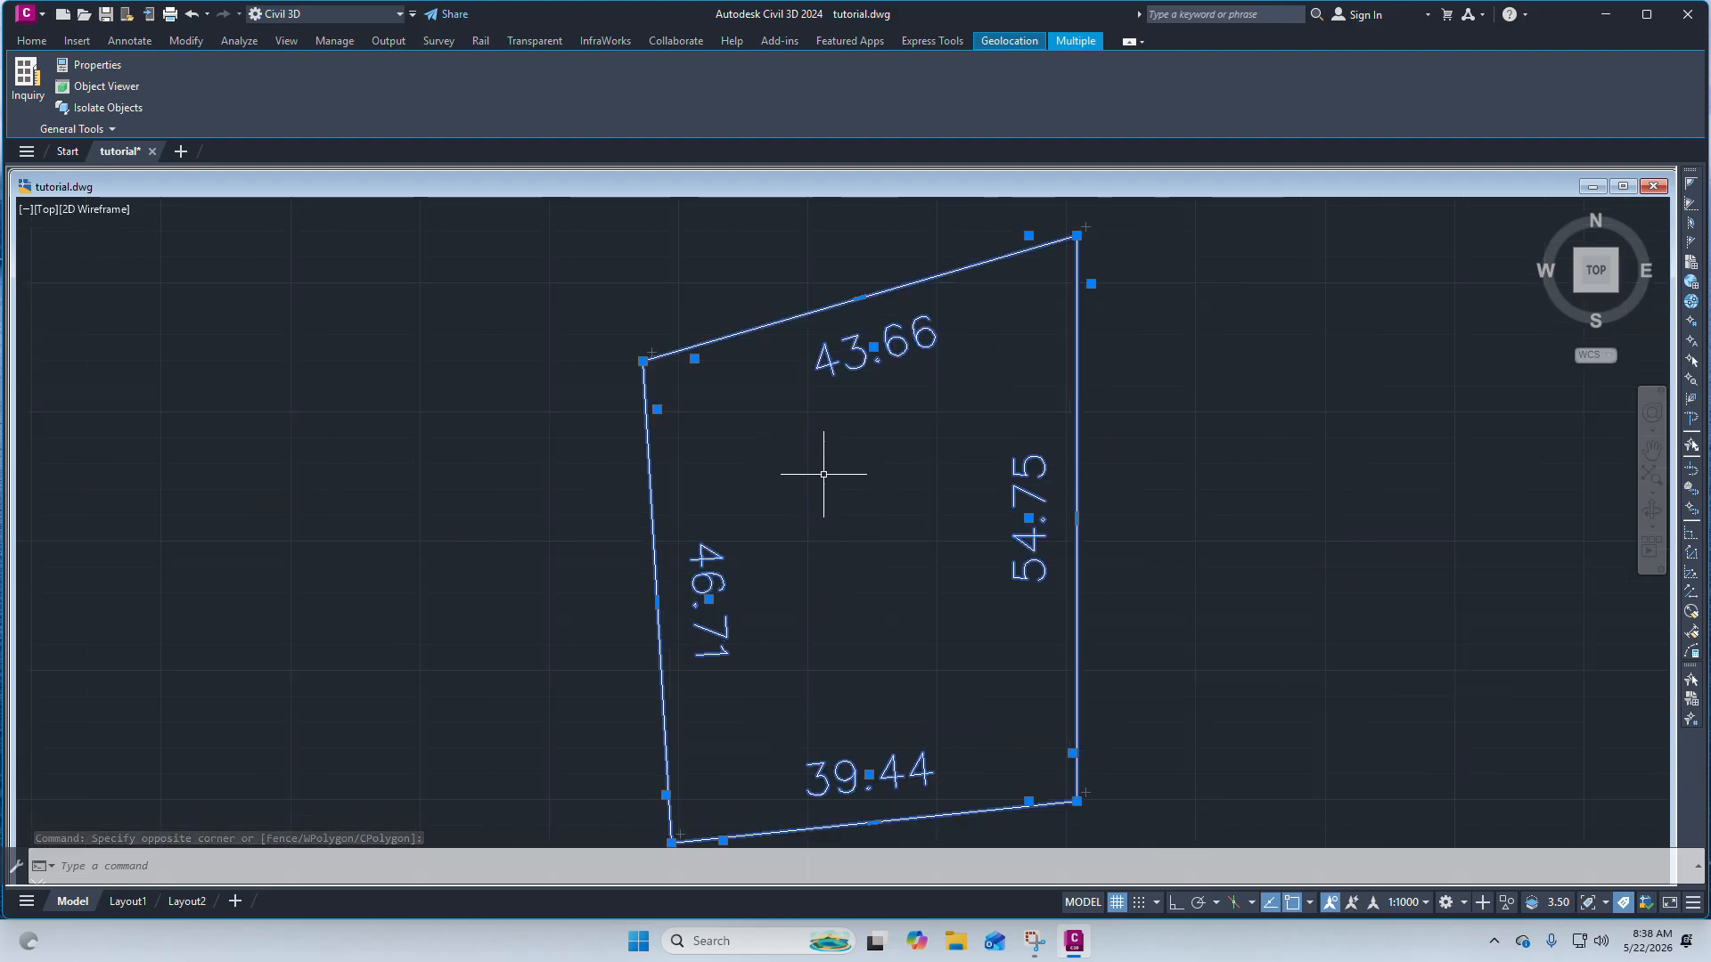
pyautogui.scroll(-4, 821, 431)
pyautogui.scroll(4, 886, 576)
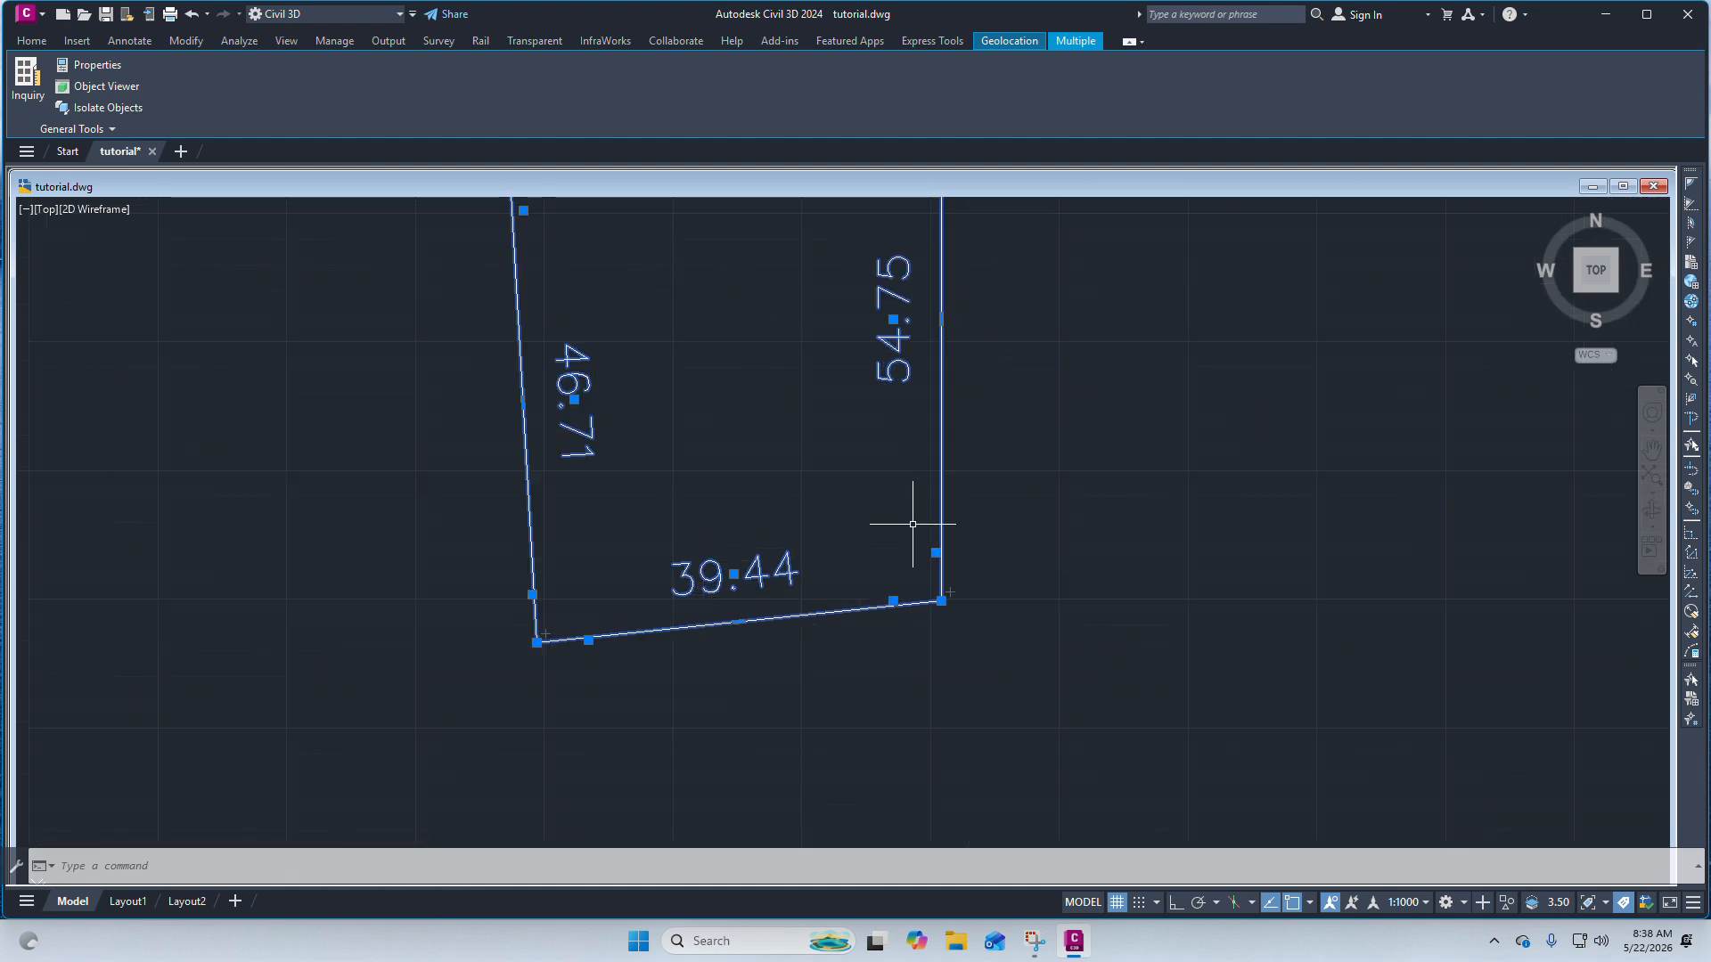
pyautogui.rightClick(781, 451)
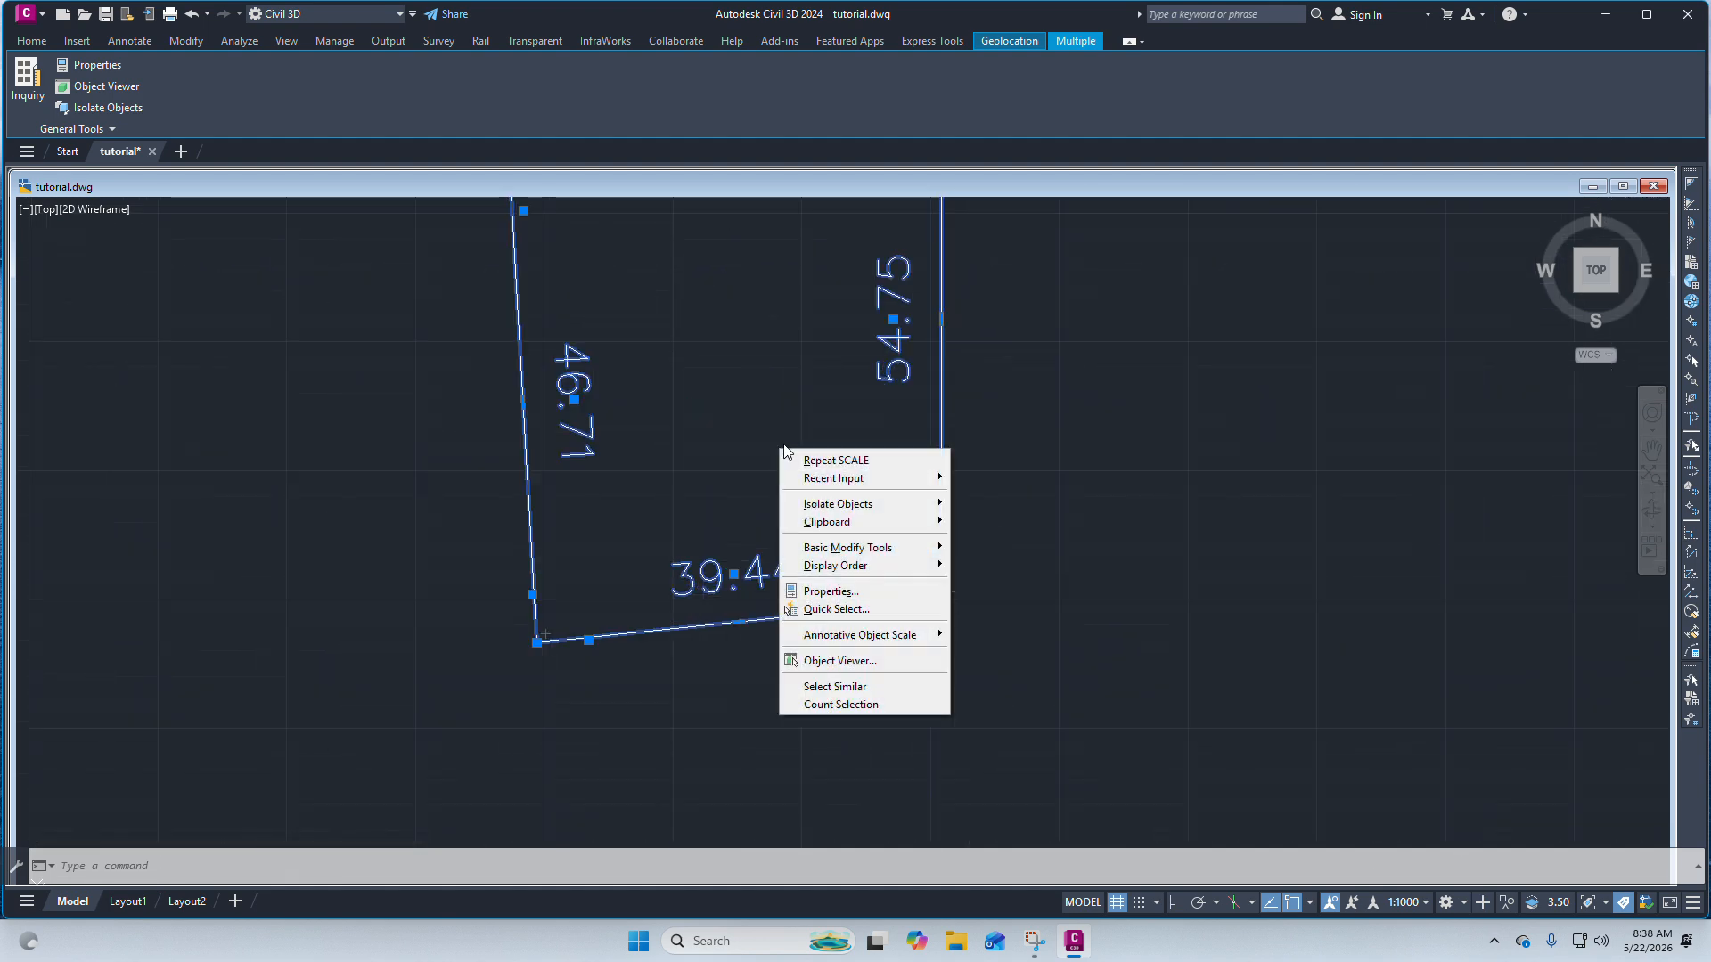
pyautogui.click(830, 460)
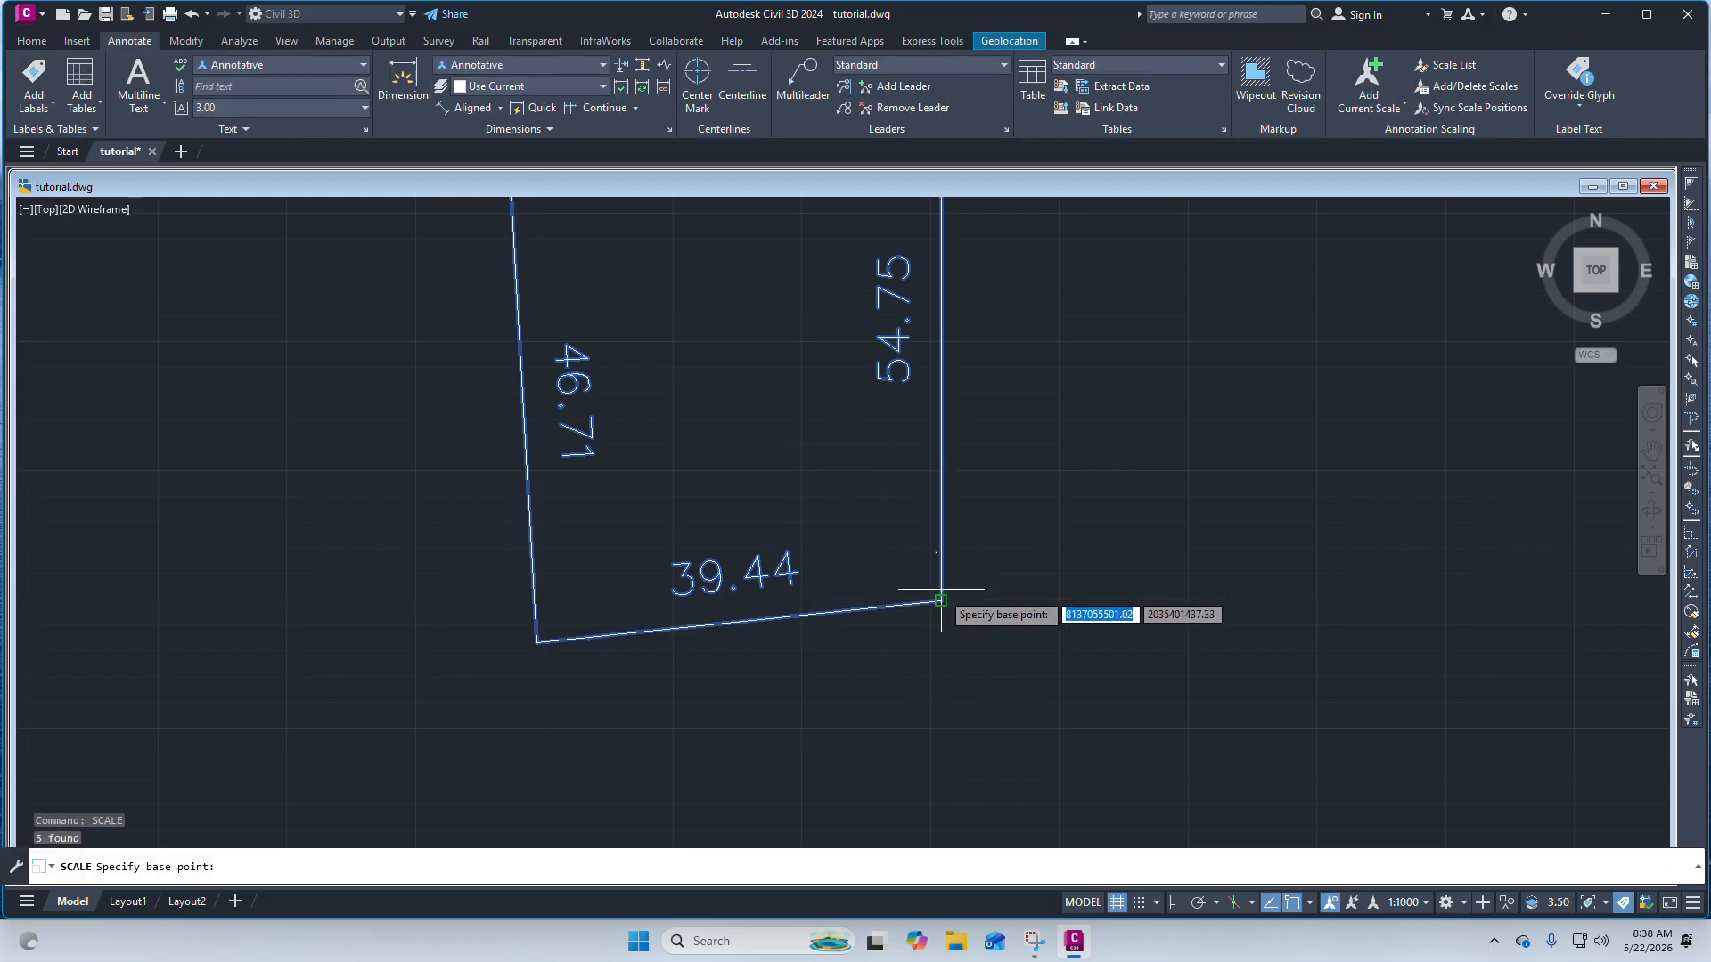
pyautogui.click(941, 599)
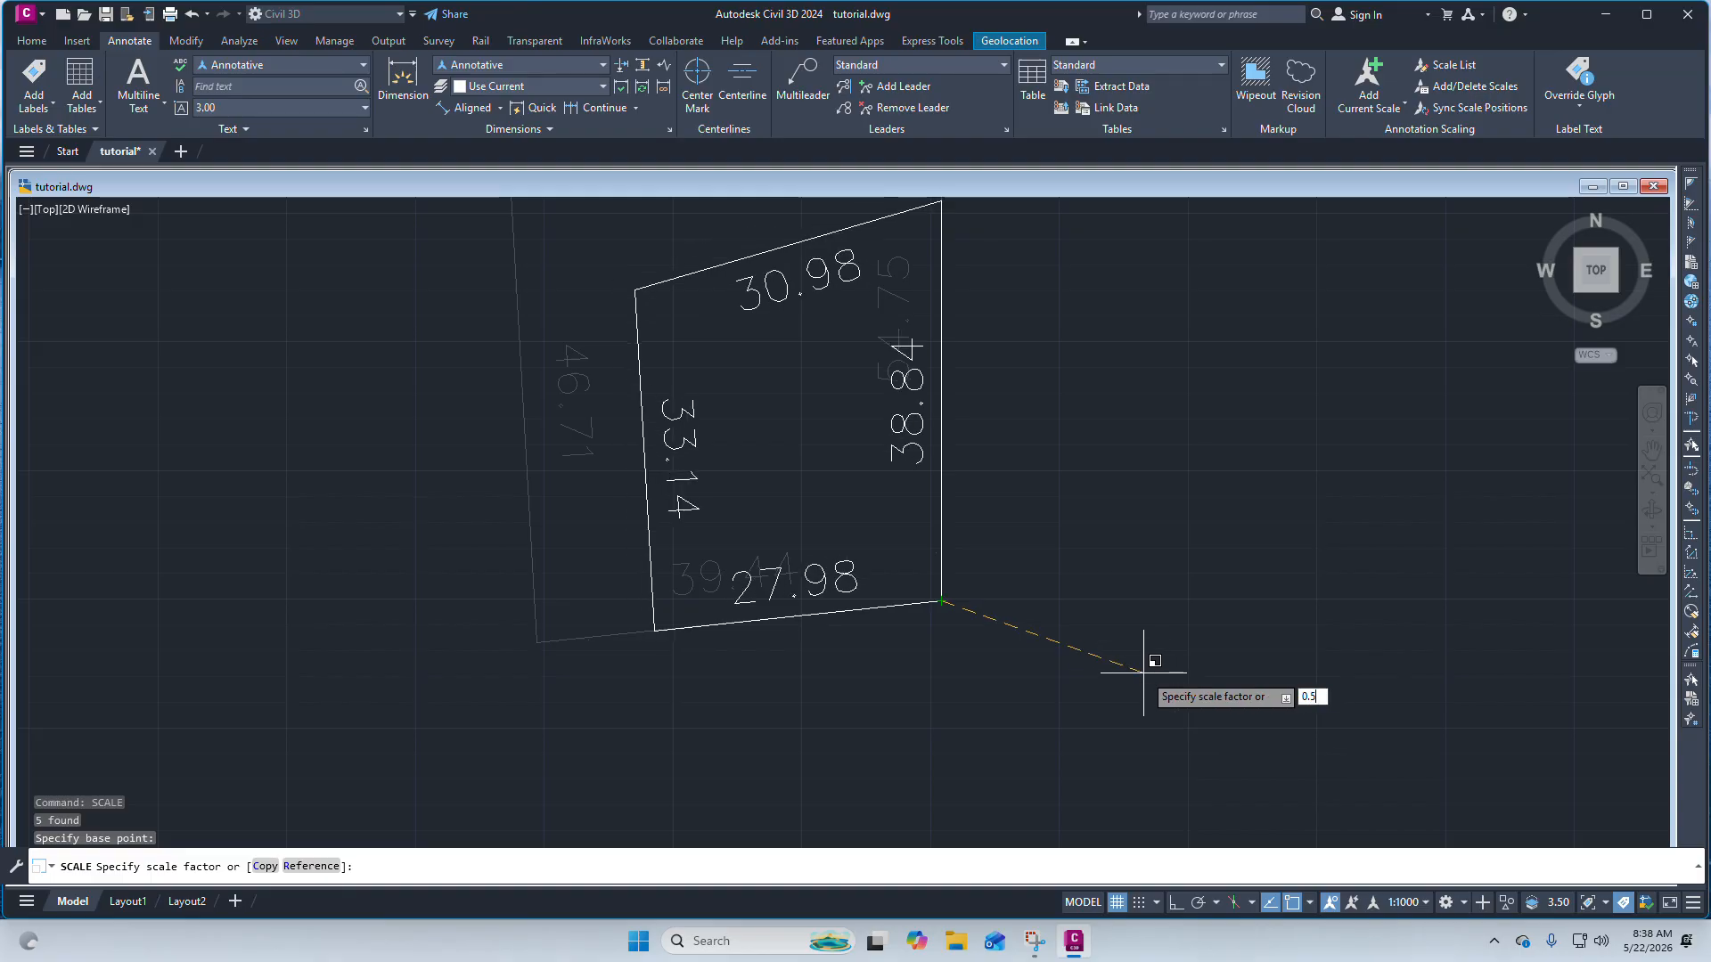
pyautogui.press('Return')
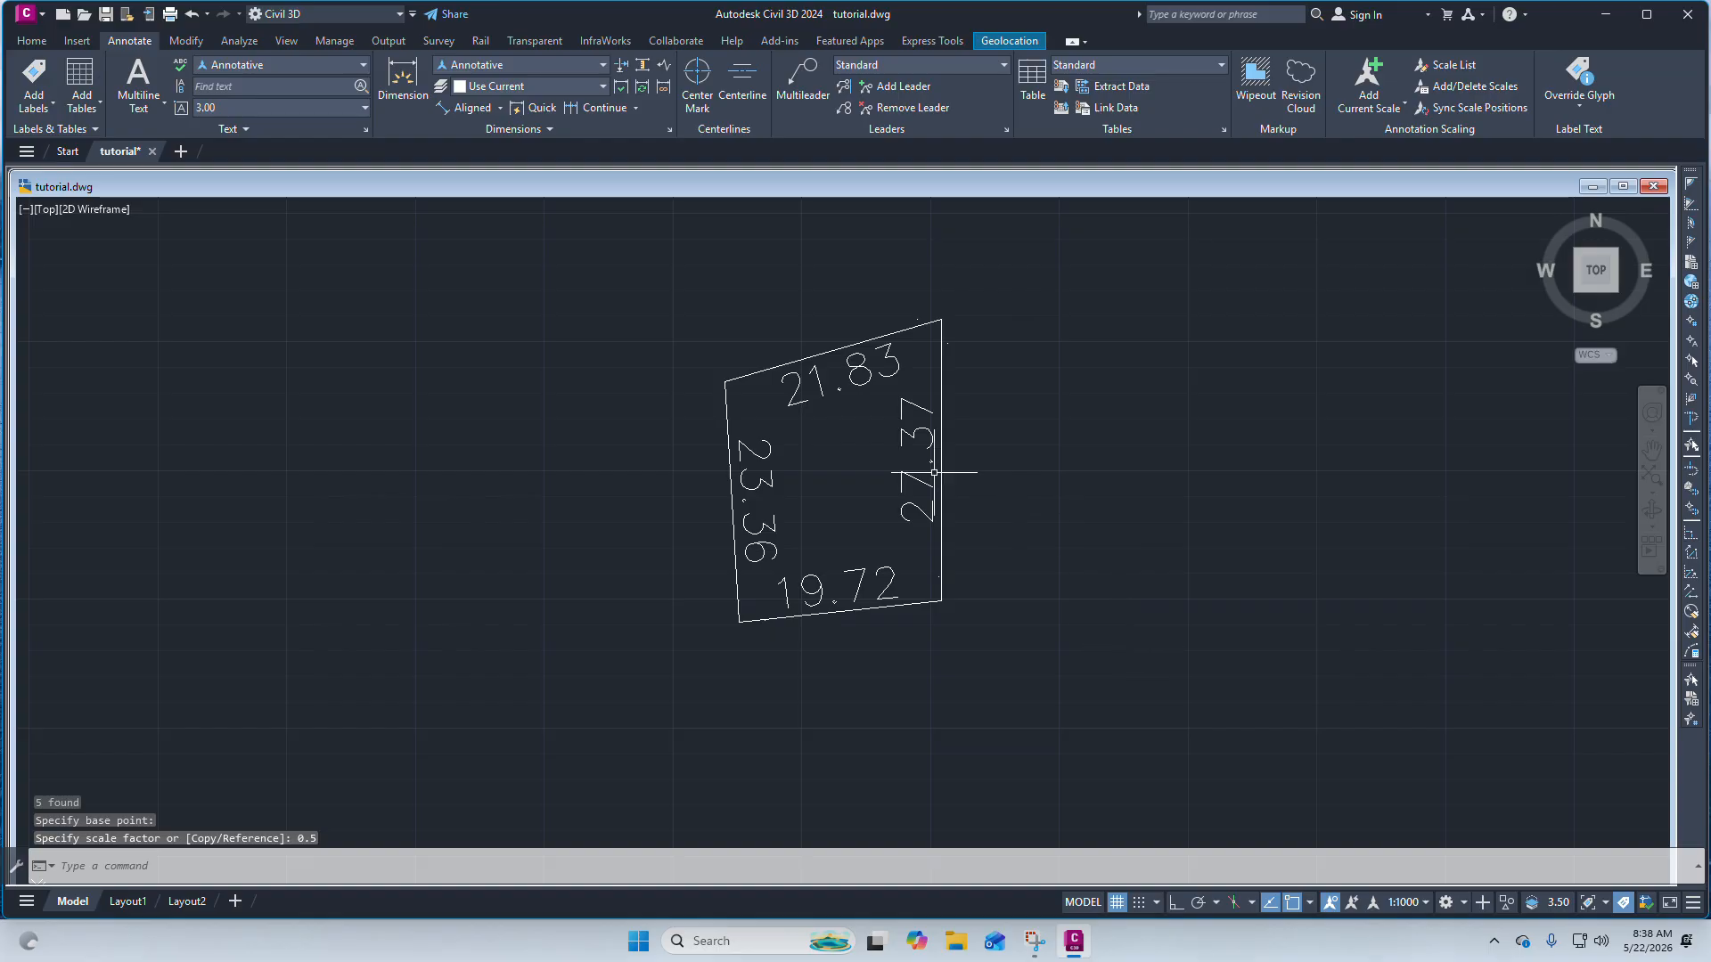
pyautogui.scroll(-5, 810, 473)
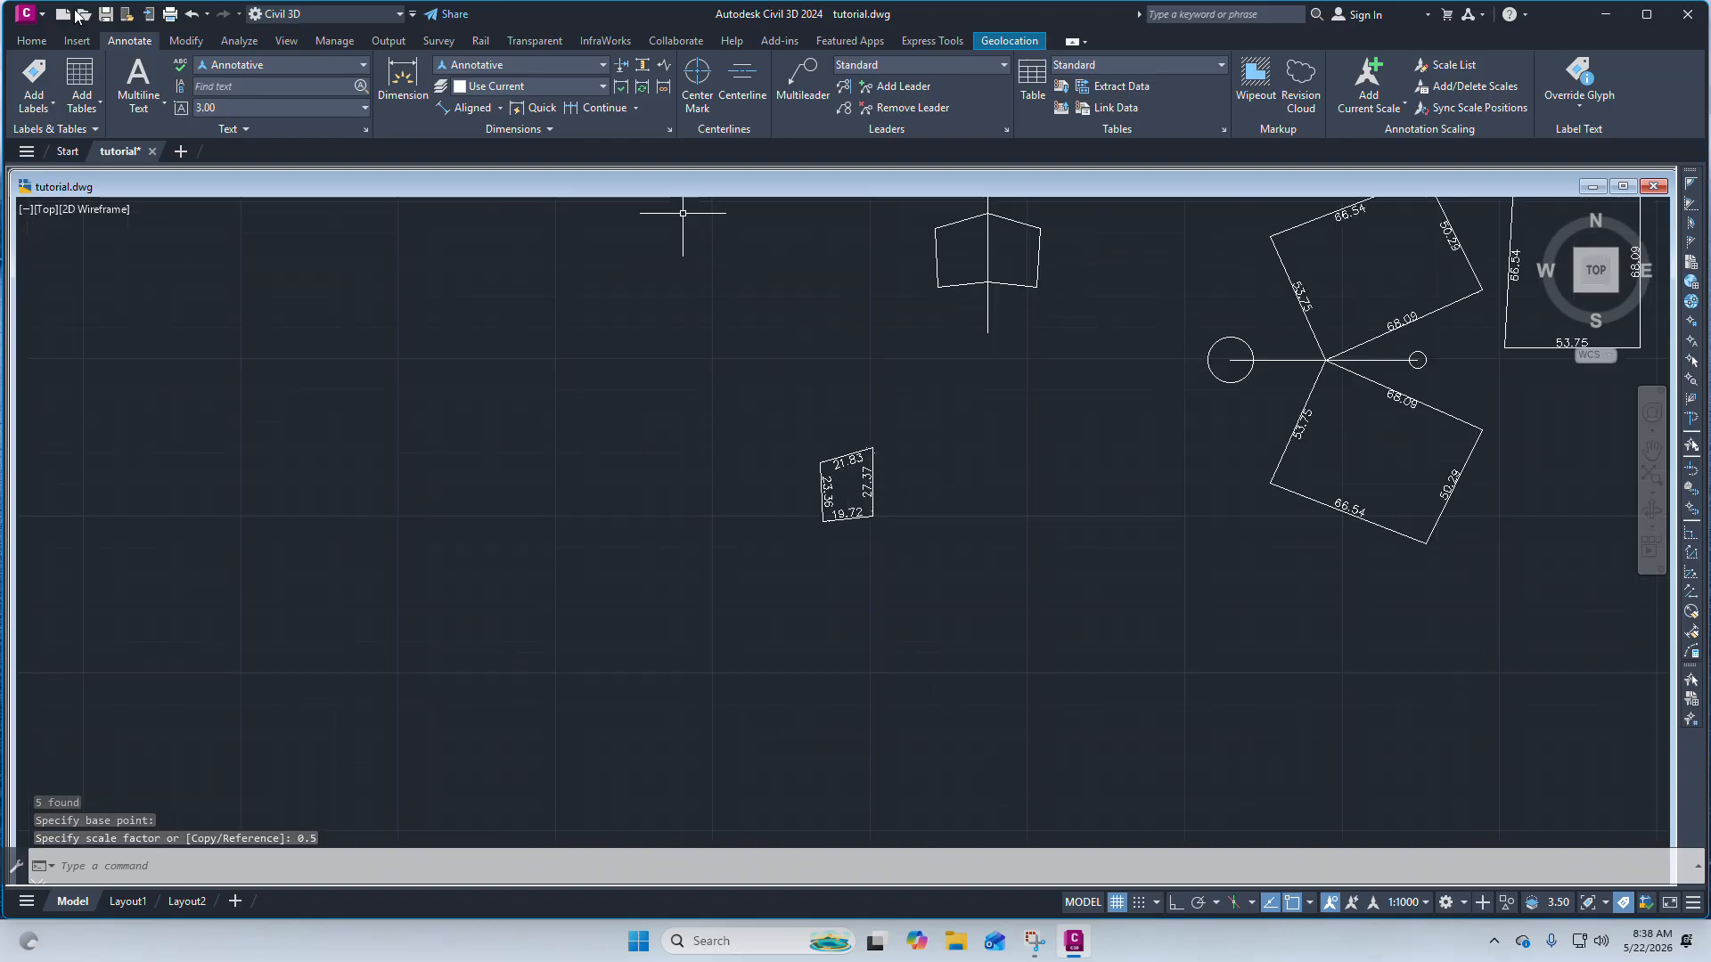
pyautogui.click(31, 40)
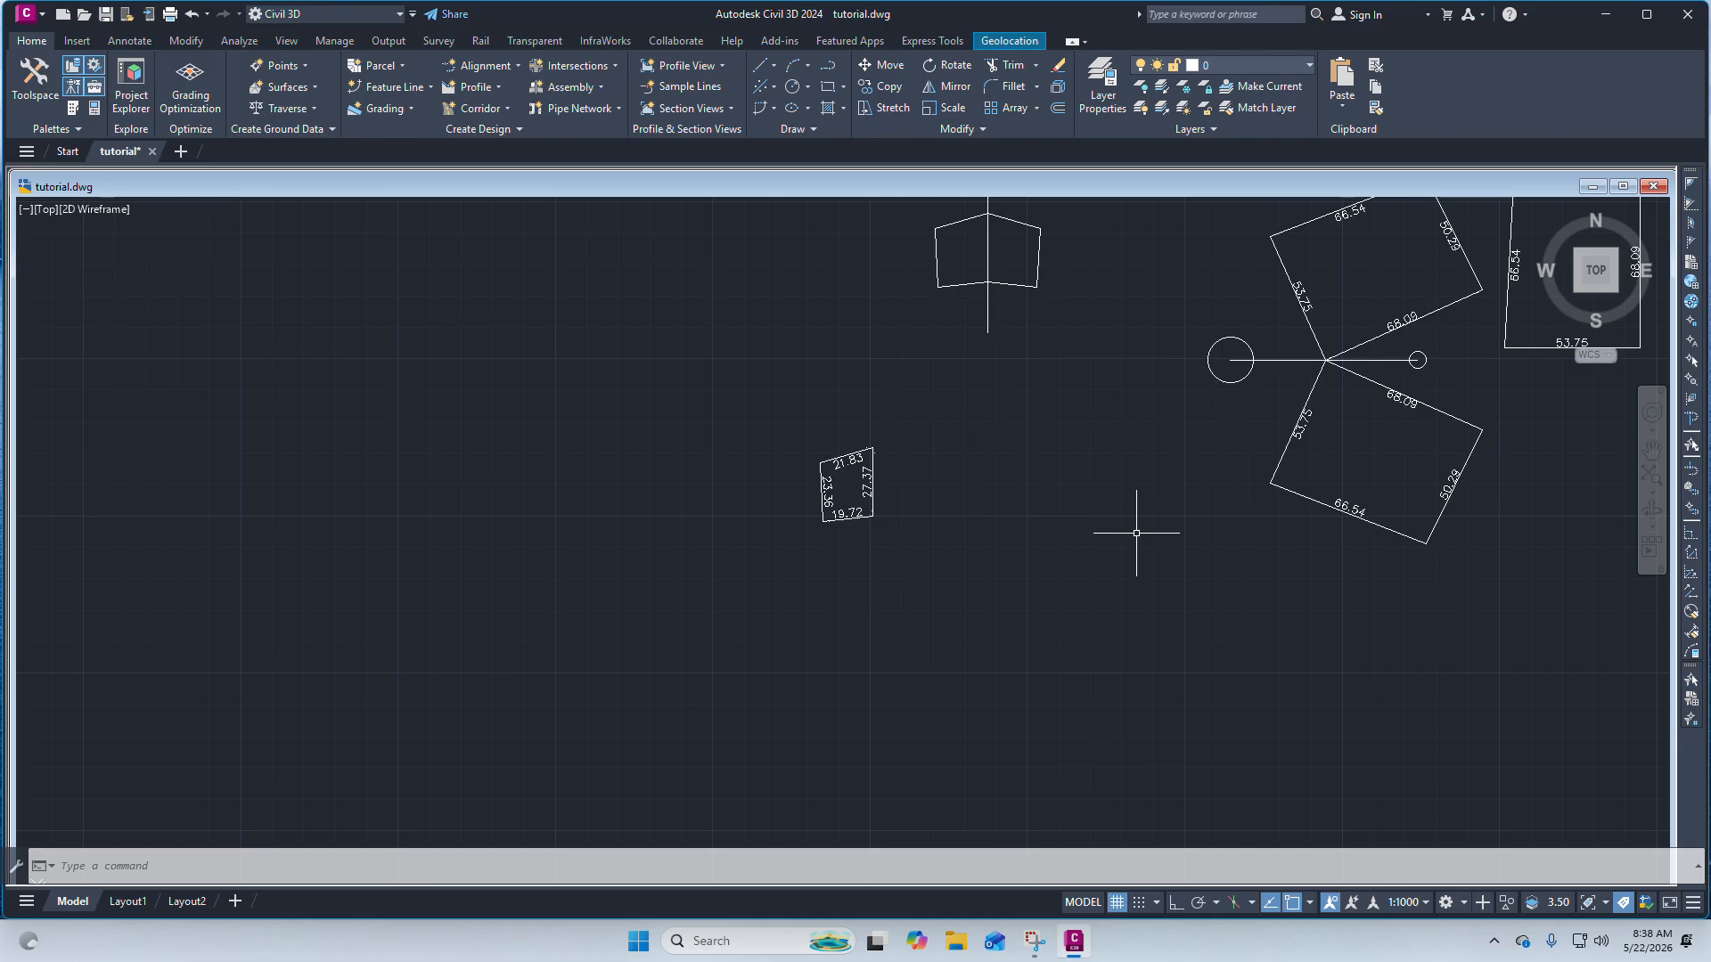
pyautogui.click(1038, 67)
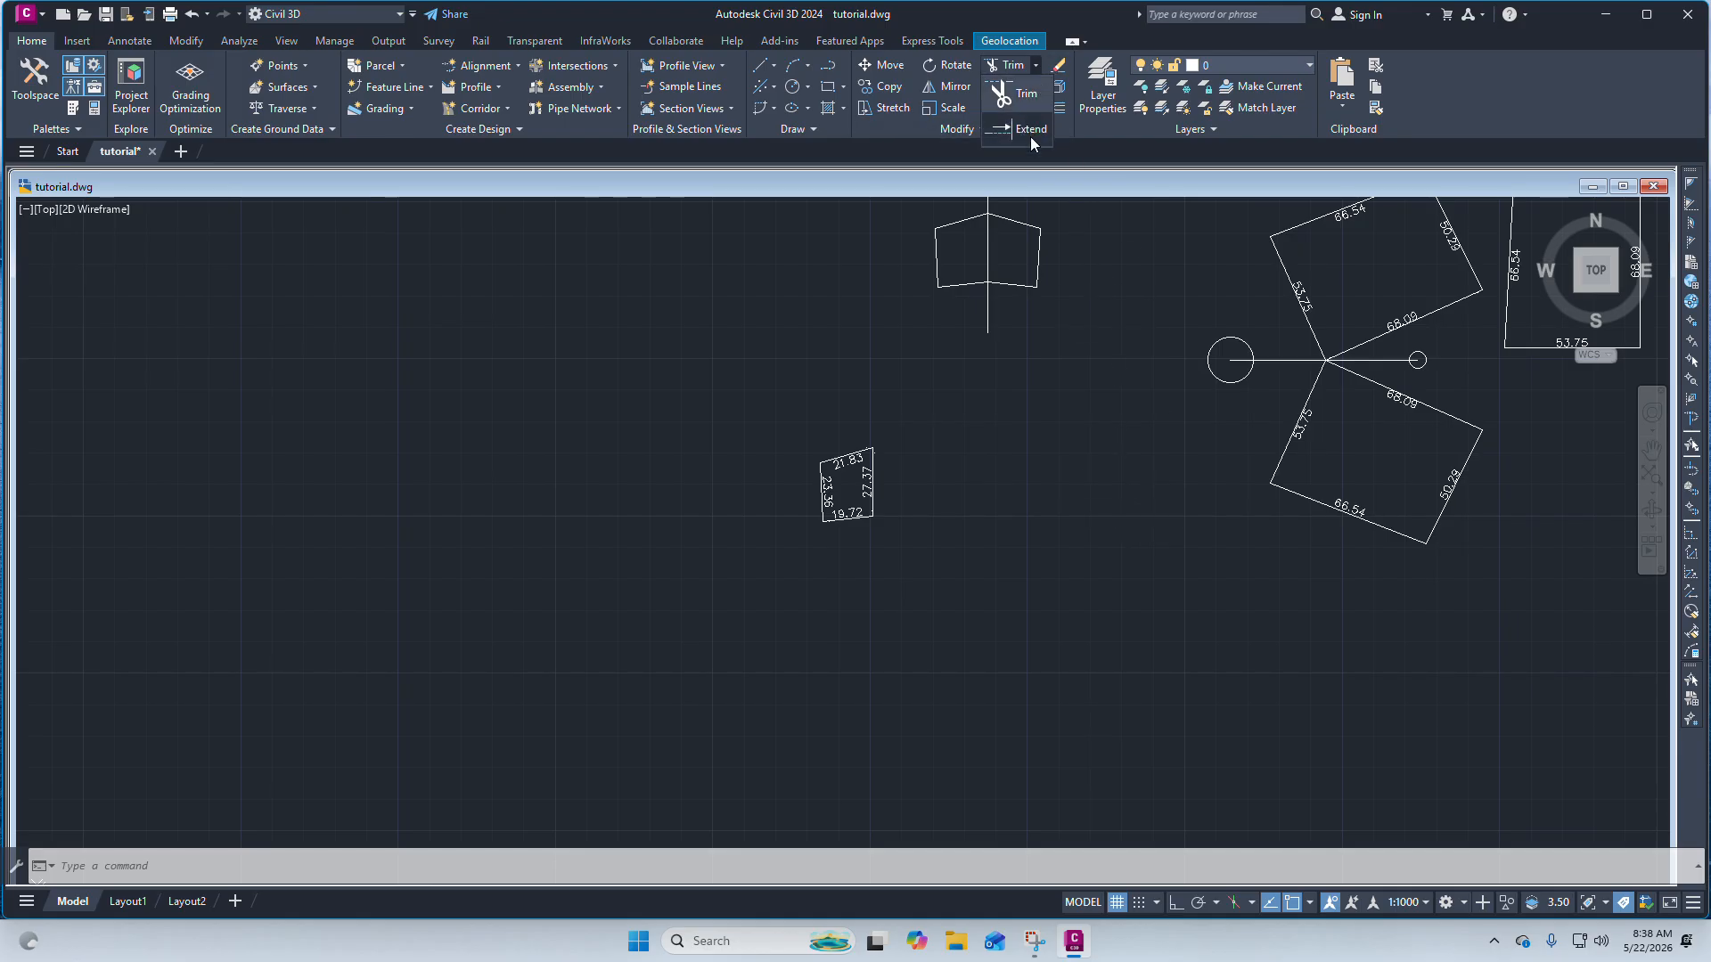
pyautogui.press('Escape')
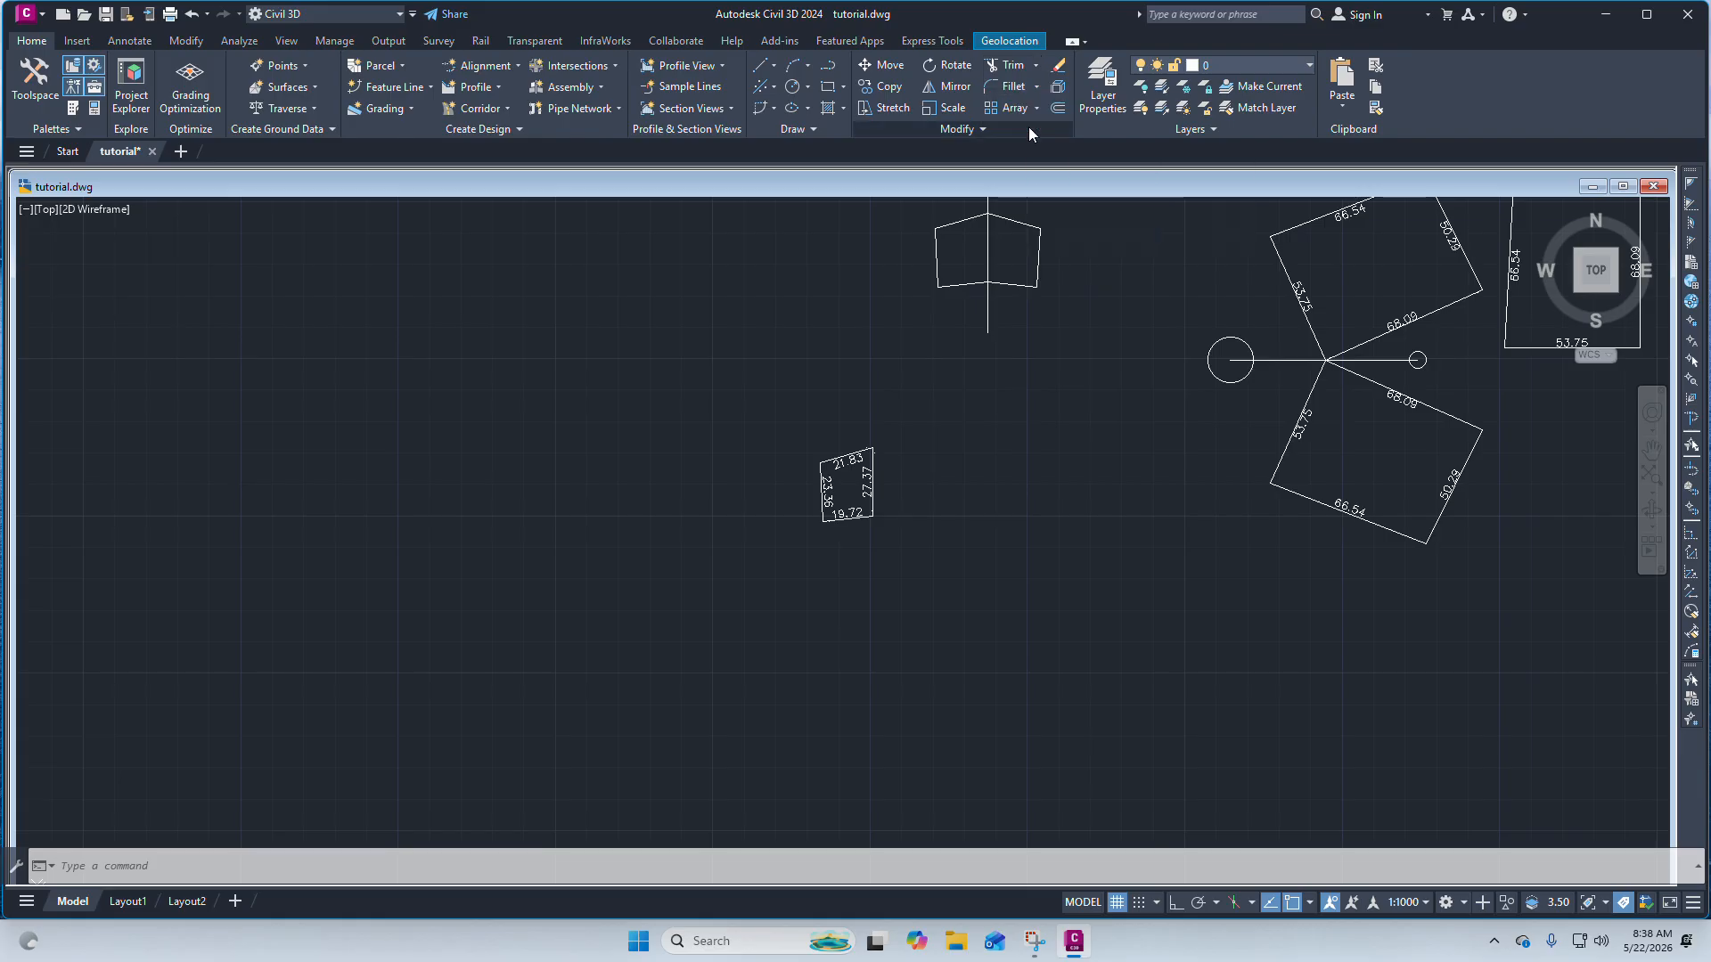
pyautogui.click(1033, 91)
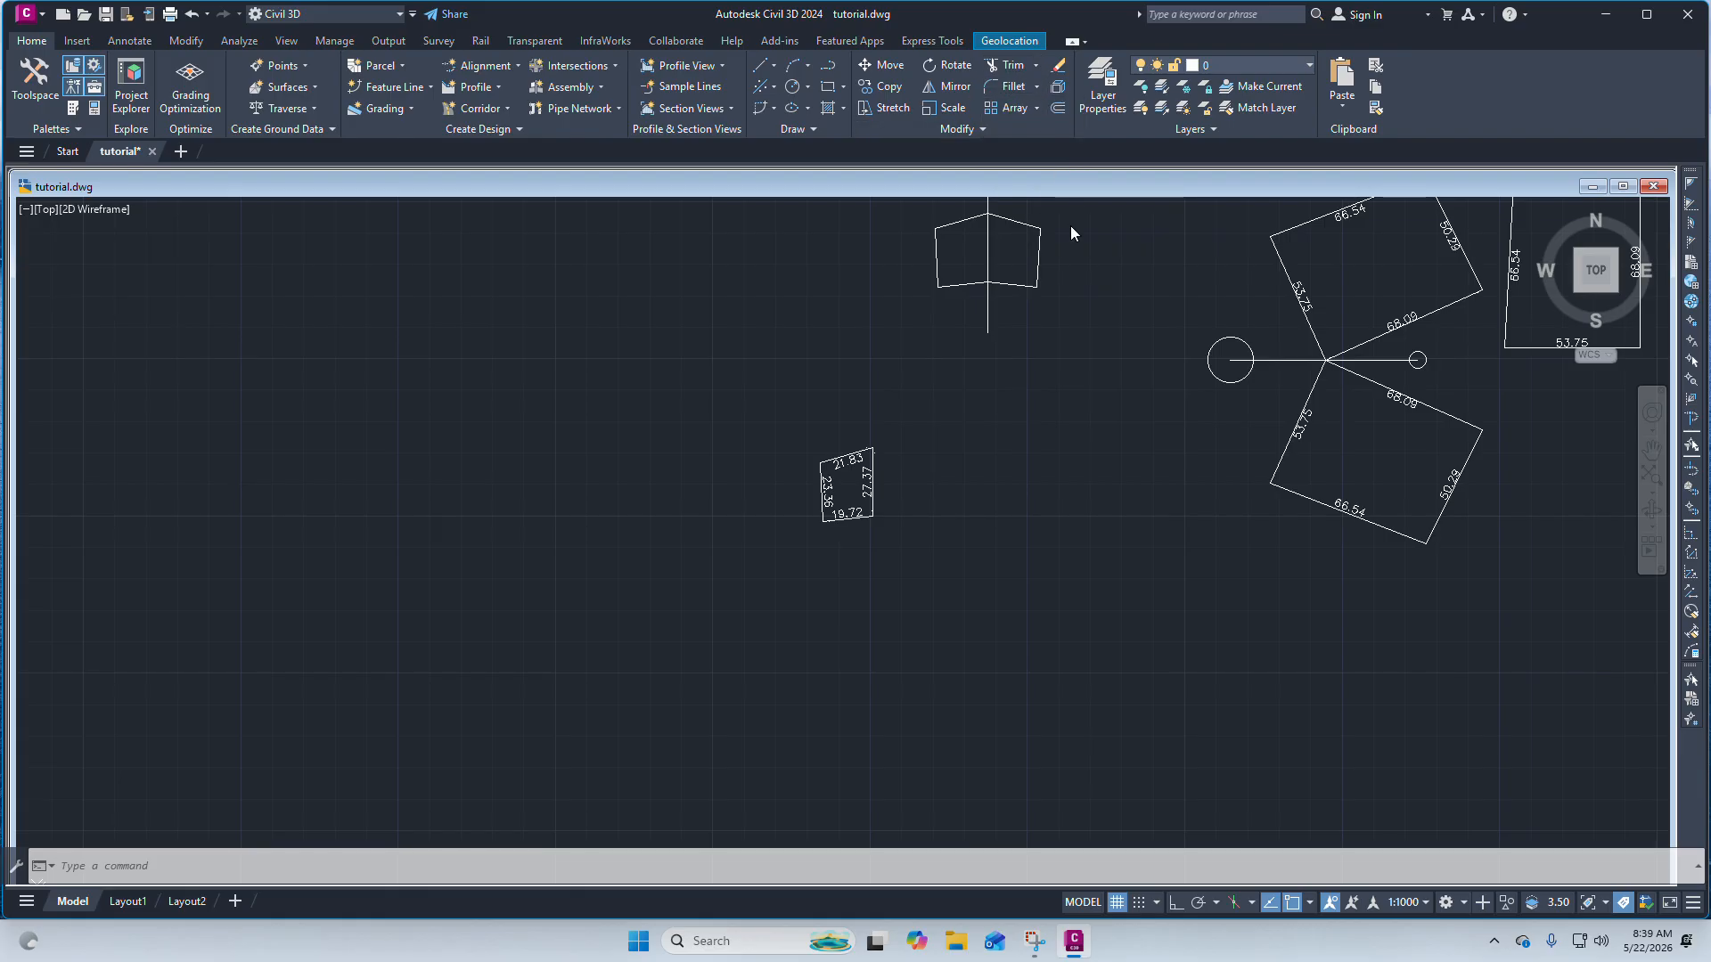
# Draw a sloping line across the pentagon-shaped boundary and its vertical reference line, from lower left to upper right.
pyautogui.scroll(-8, 949, 348)
pyautogui.scroll(8, 949, 348)
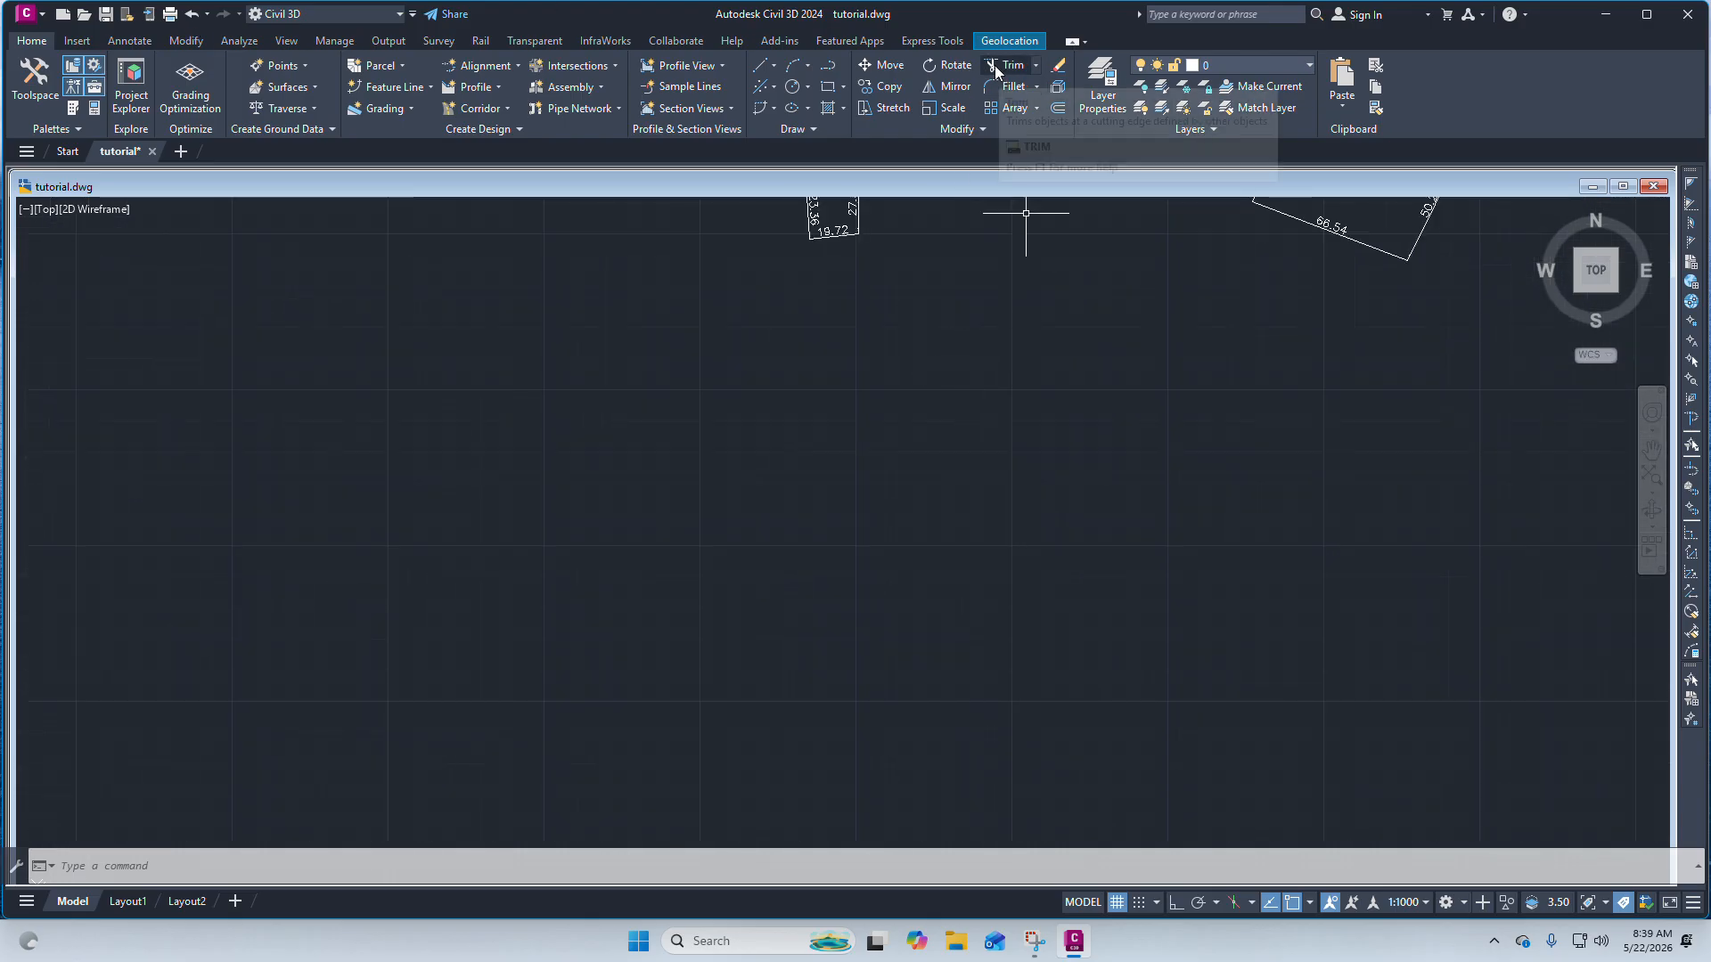
pyautogui.scroll(2, 998, 223)
pyautogui.scroll(-2, 929, 373)
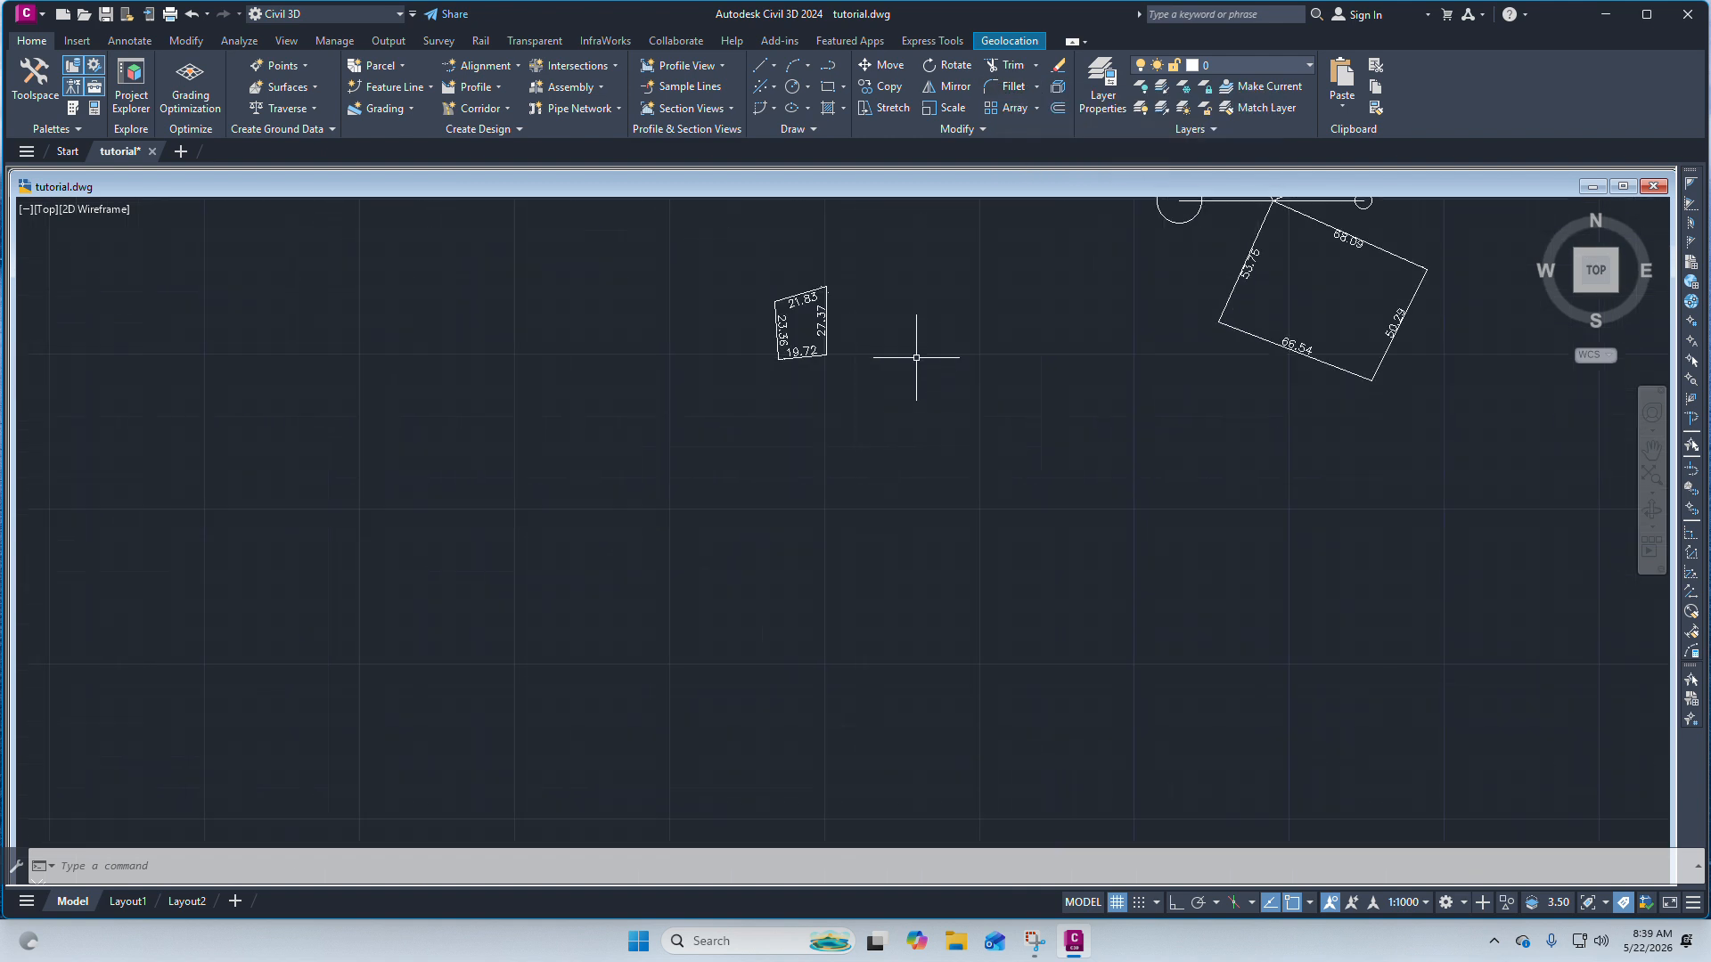
pyautogui.scroll(4, 916, 369)
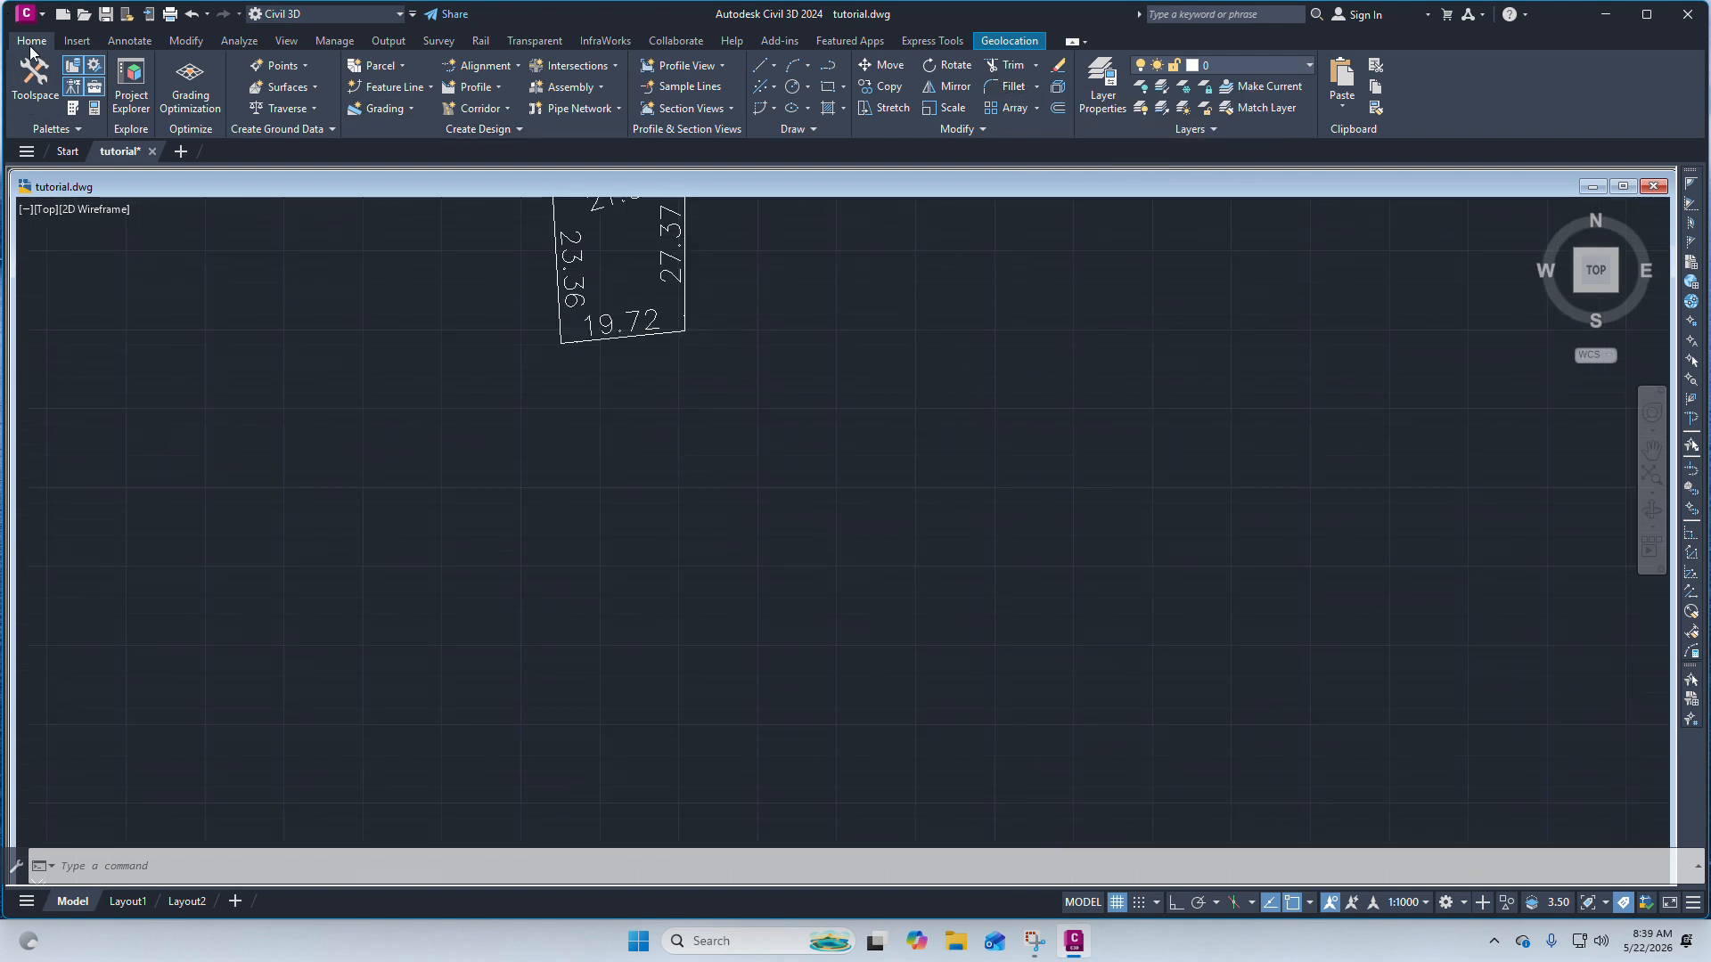
pyautogui.click(773, 66)
pyautogui.click(793, 92)
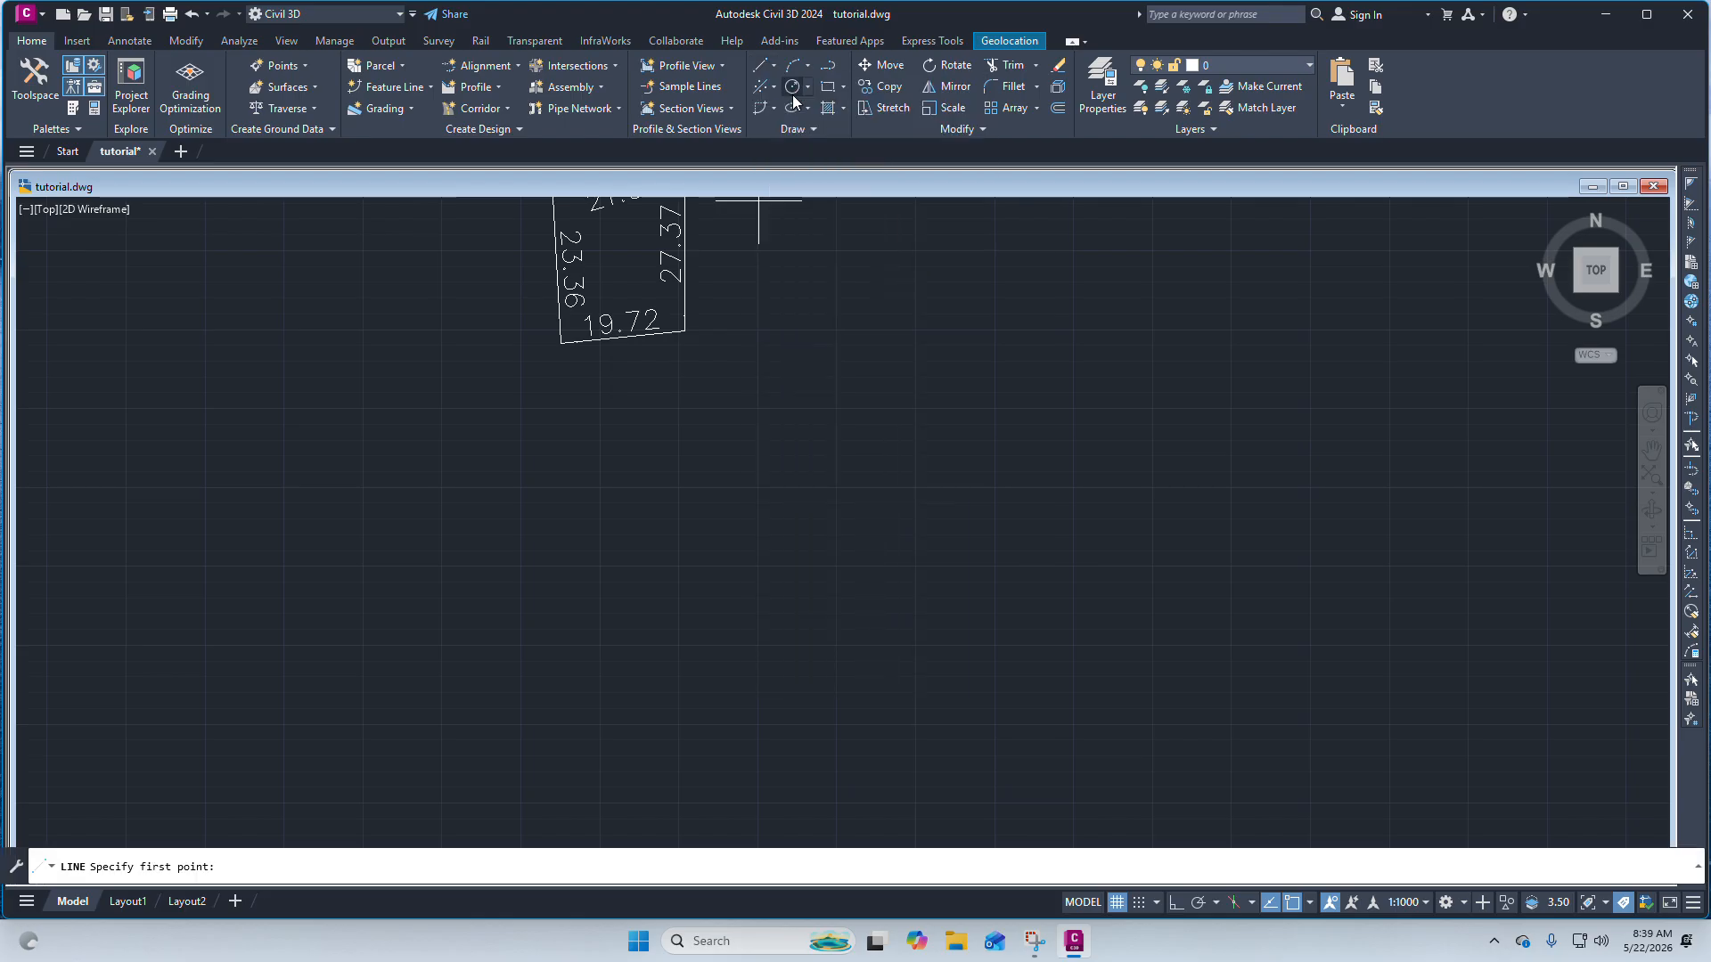
pyautogui.scroll(-4, 871, 508)
pyautogui.scroll(3, 931, 482)
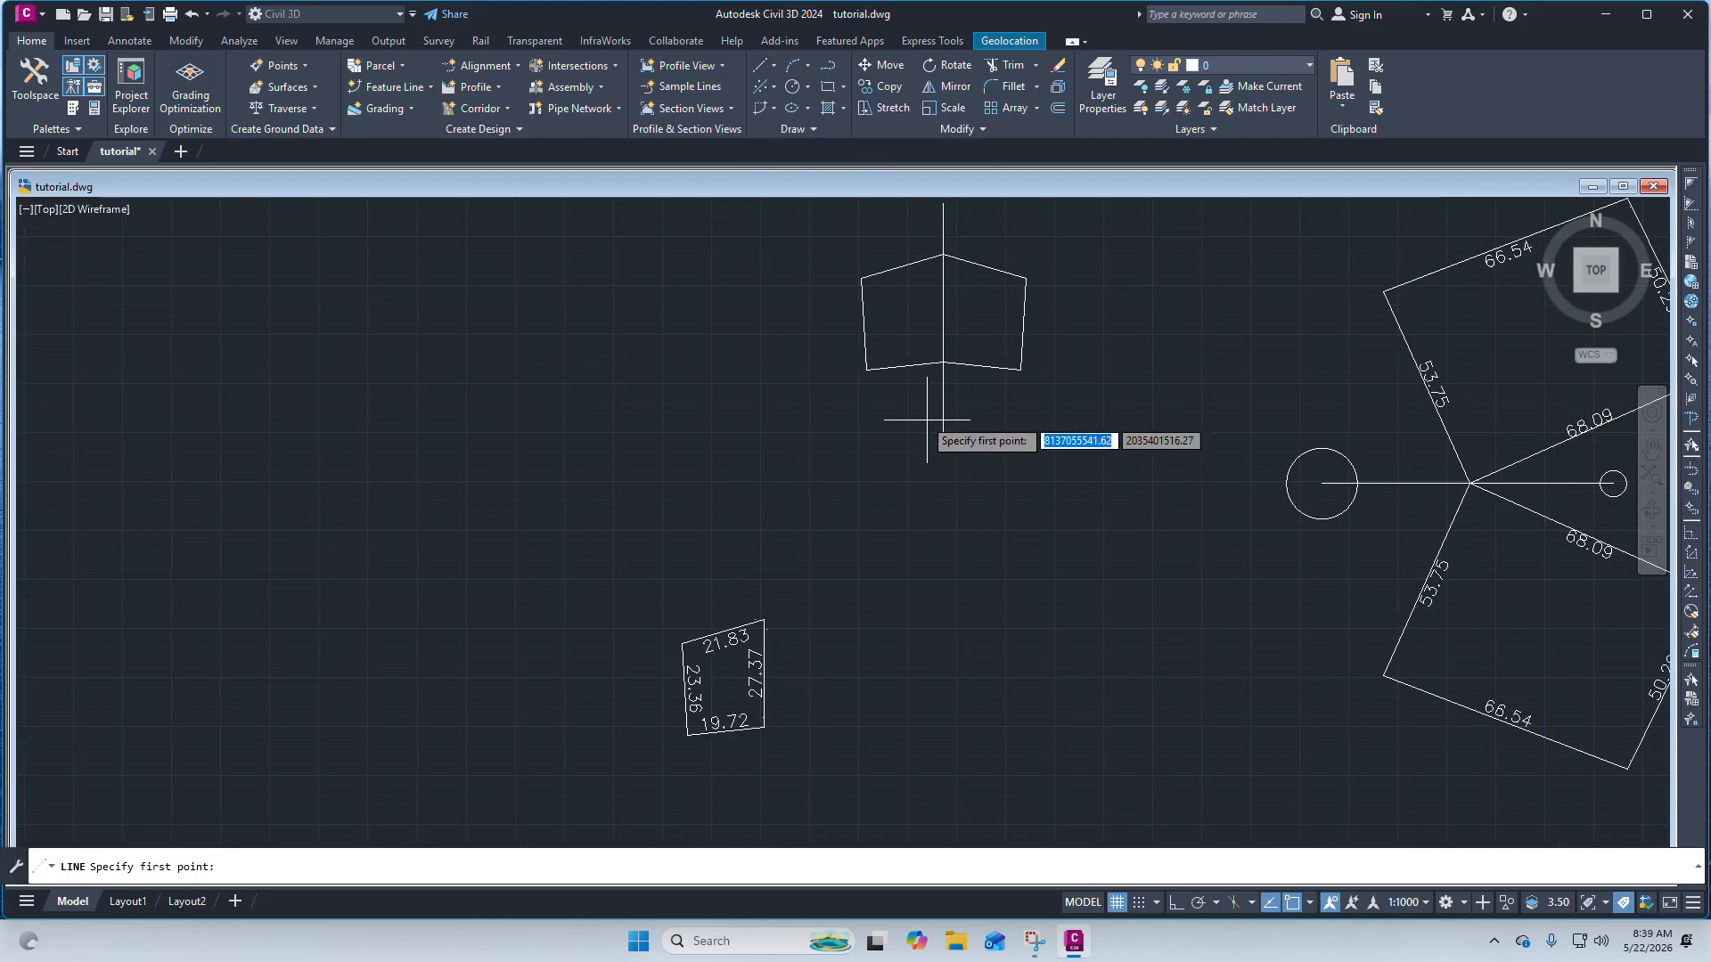
pyautogui.click(726, 373)
pyautogui.click(1141, 268)
pyautogui.rightClick(1140, 268)
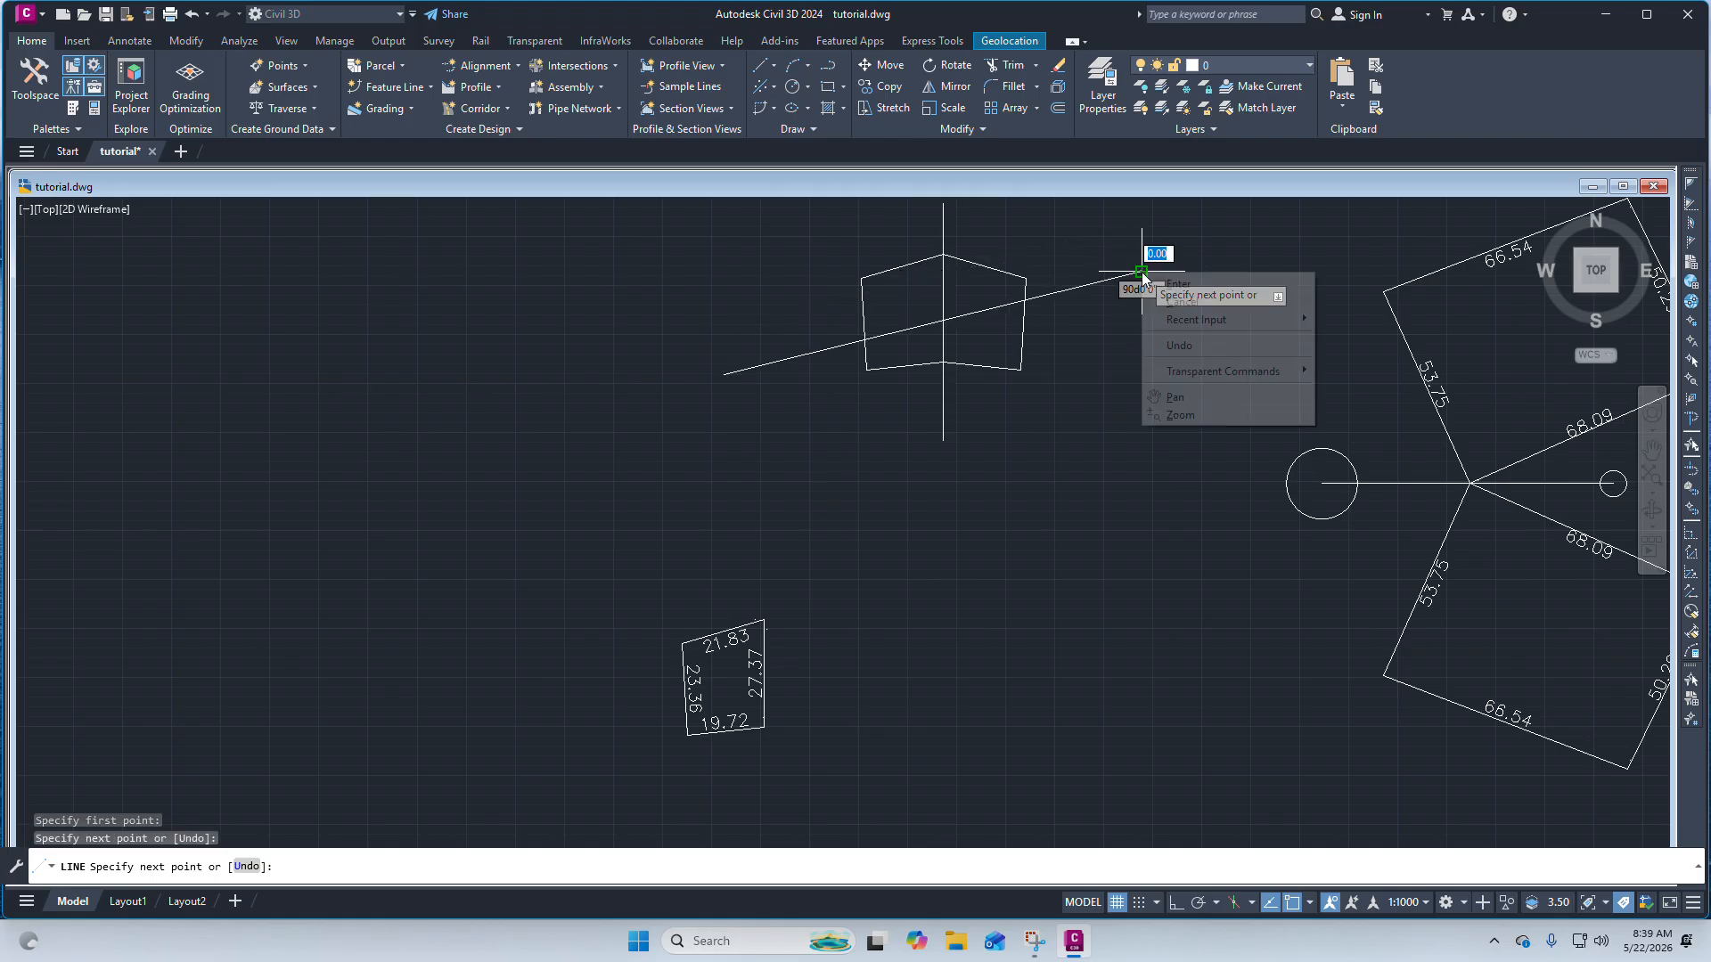
pyautogui.click(1167, 278)
# Trim the sloping line and the vertical reference line inside the pentagon, using its edges as cutting edges.
pyautogui.scroll(5, 953, 262)
pyautogui.scroll(-4, 699, 535)
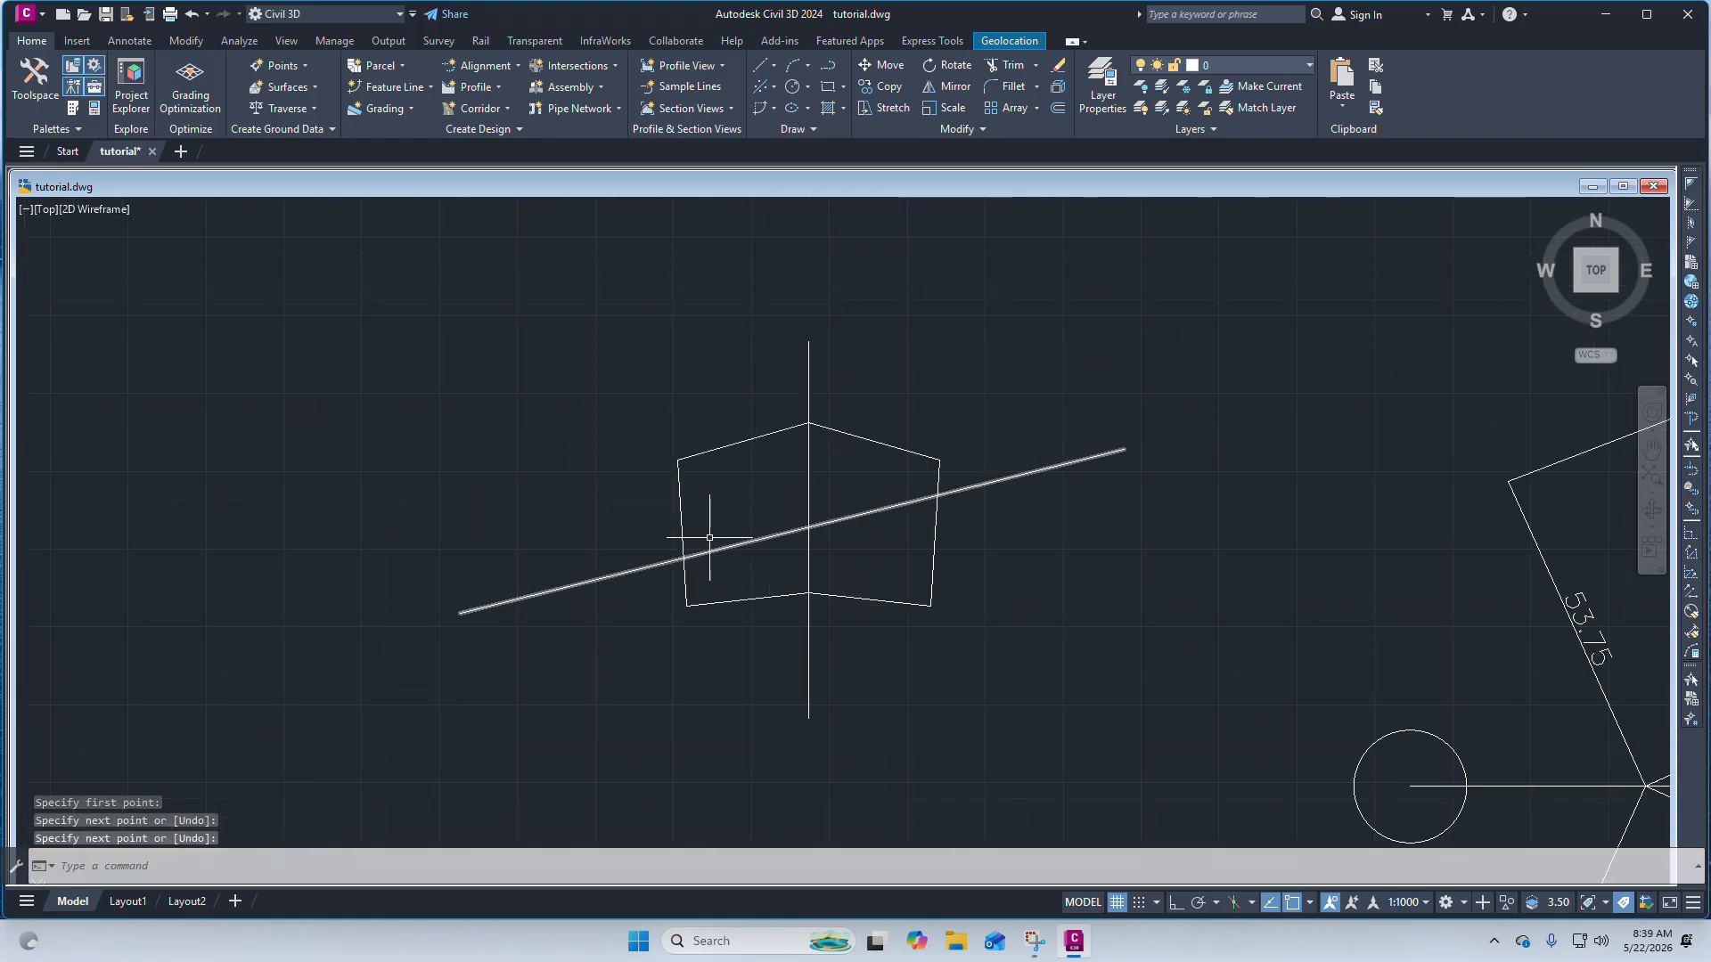
pyautogui.scroll(2, 720, 573)
pyautogui.scroll(2, 740, 563)
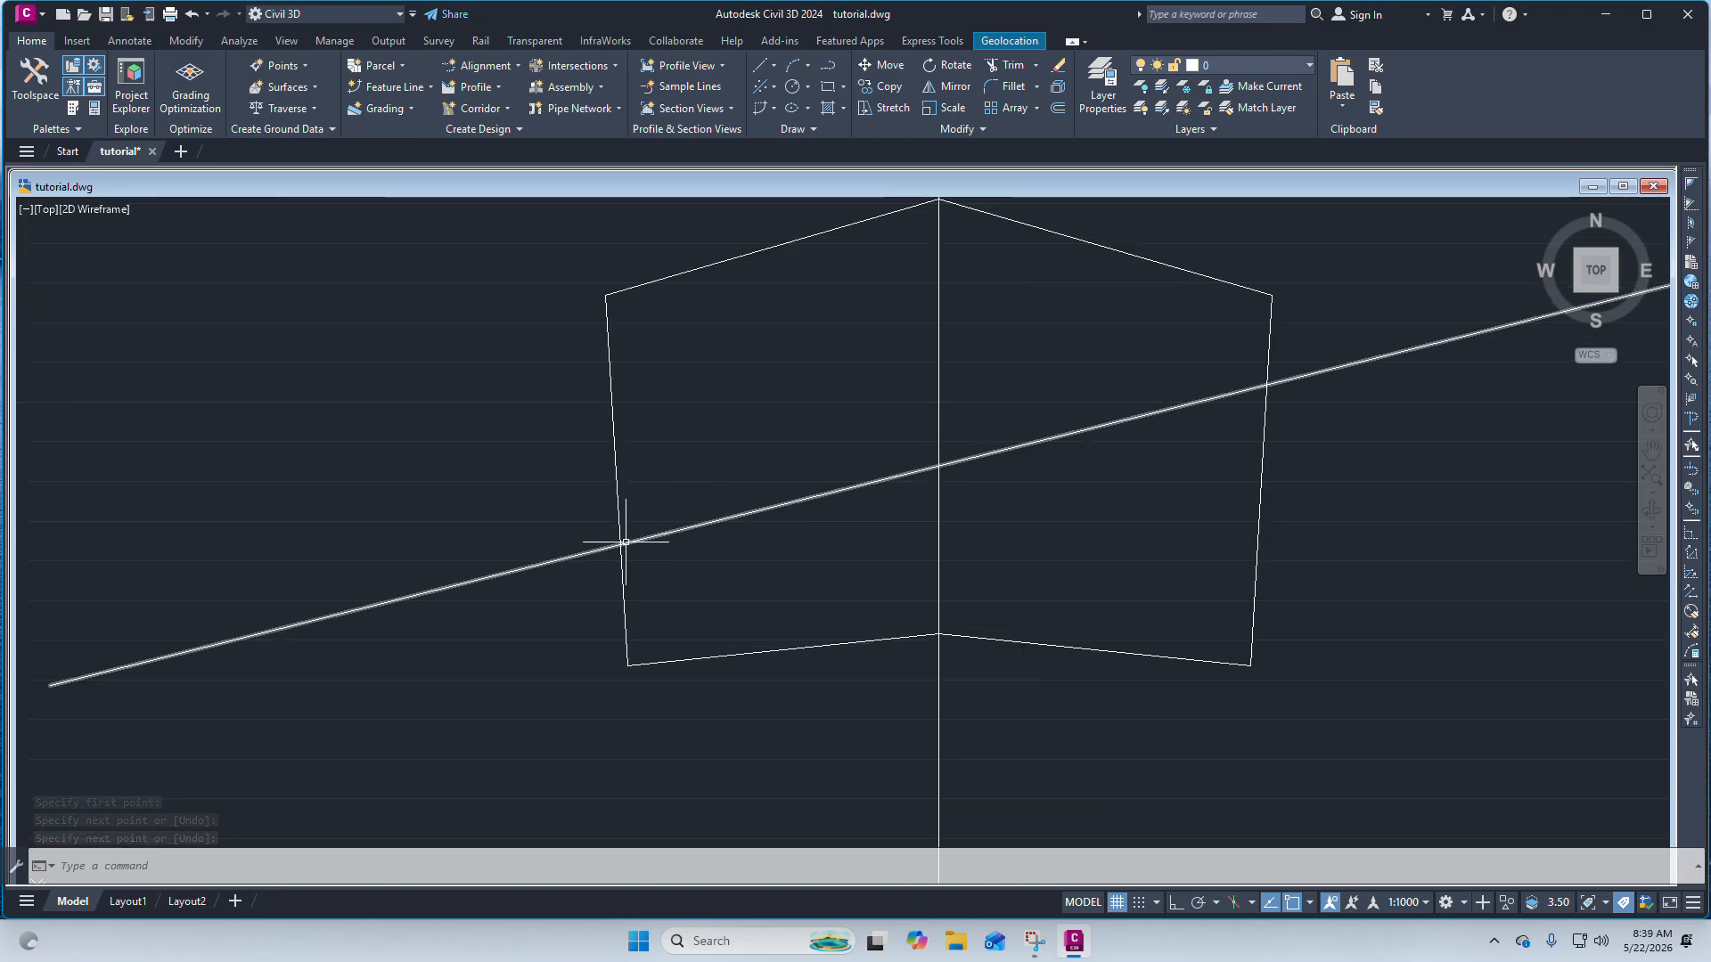
pyautogui.moveTo(625, 543)
pyautogui.mouseDown()
pyautogui.moveTo(916, 490)
pyautogui.moveTo(901, 500)
pyautogui.mouseUp()
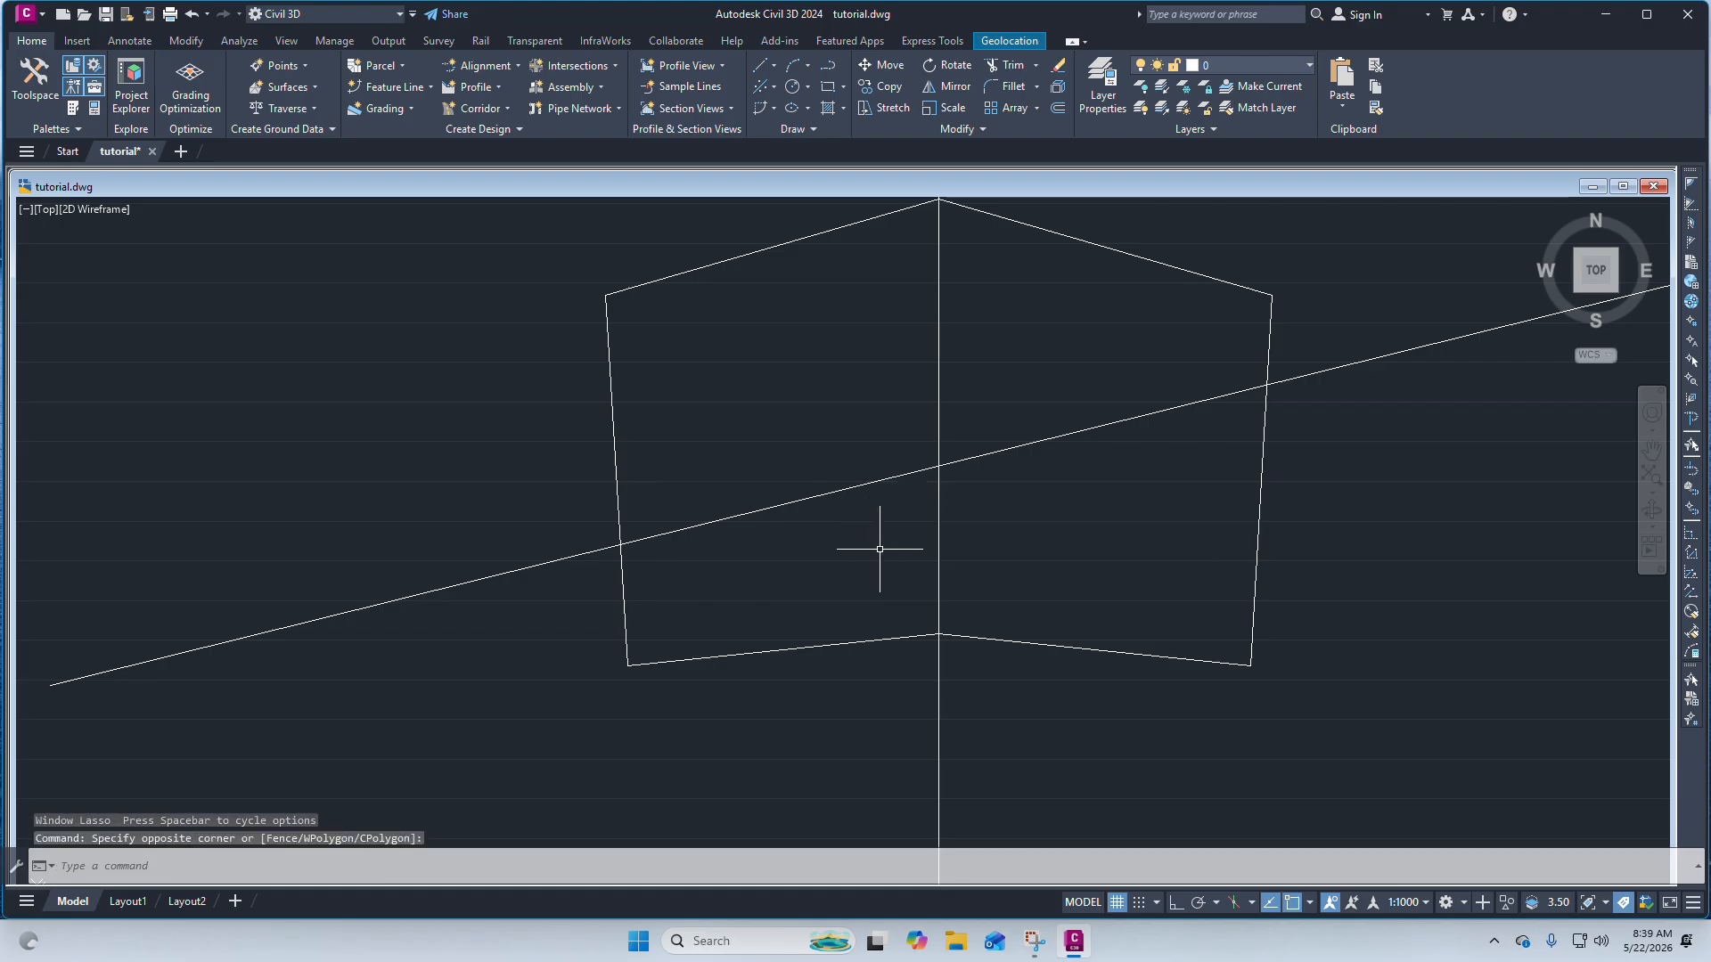
pyautogui.scroll(-2, 931, 459)
pyautogui.scroll(2, 930, 459)
pyautogui.click(1078, 632)
pyautogui.click(653, 309)
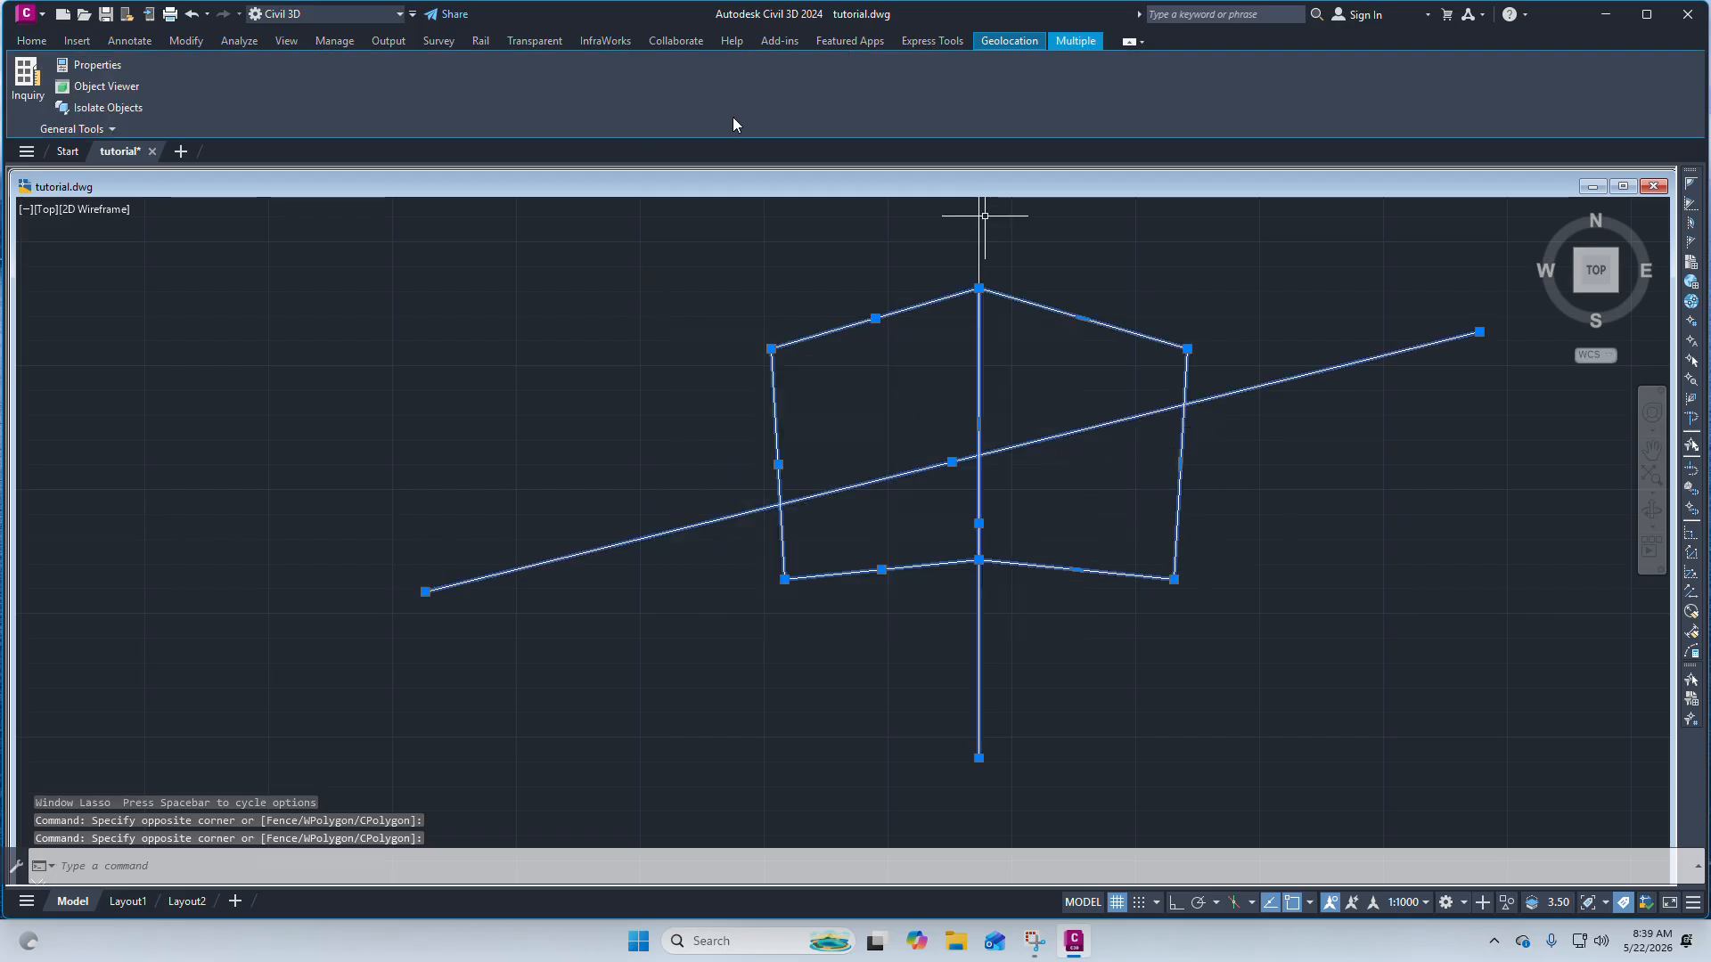
pyautogui.scroll(-2, 950, 642)
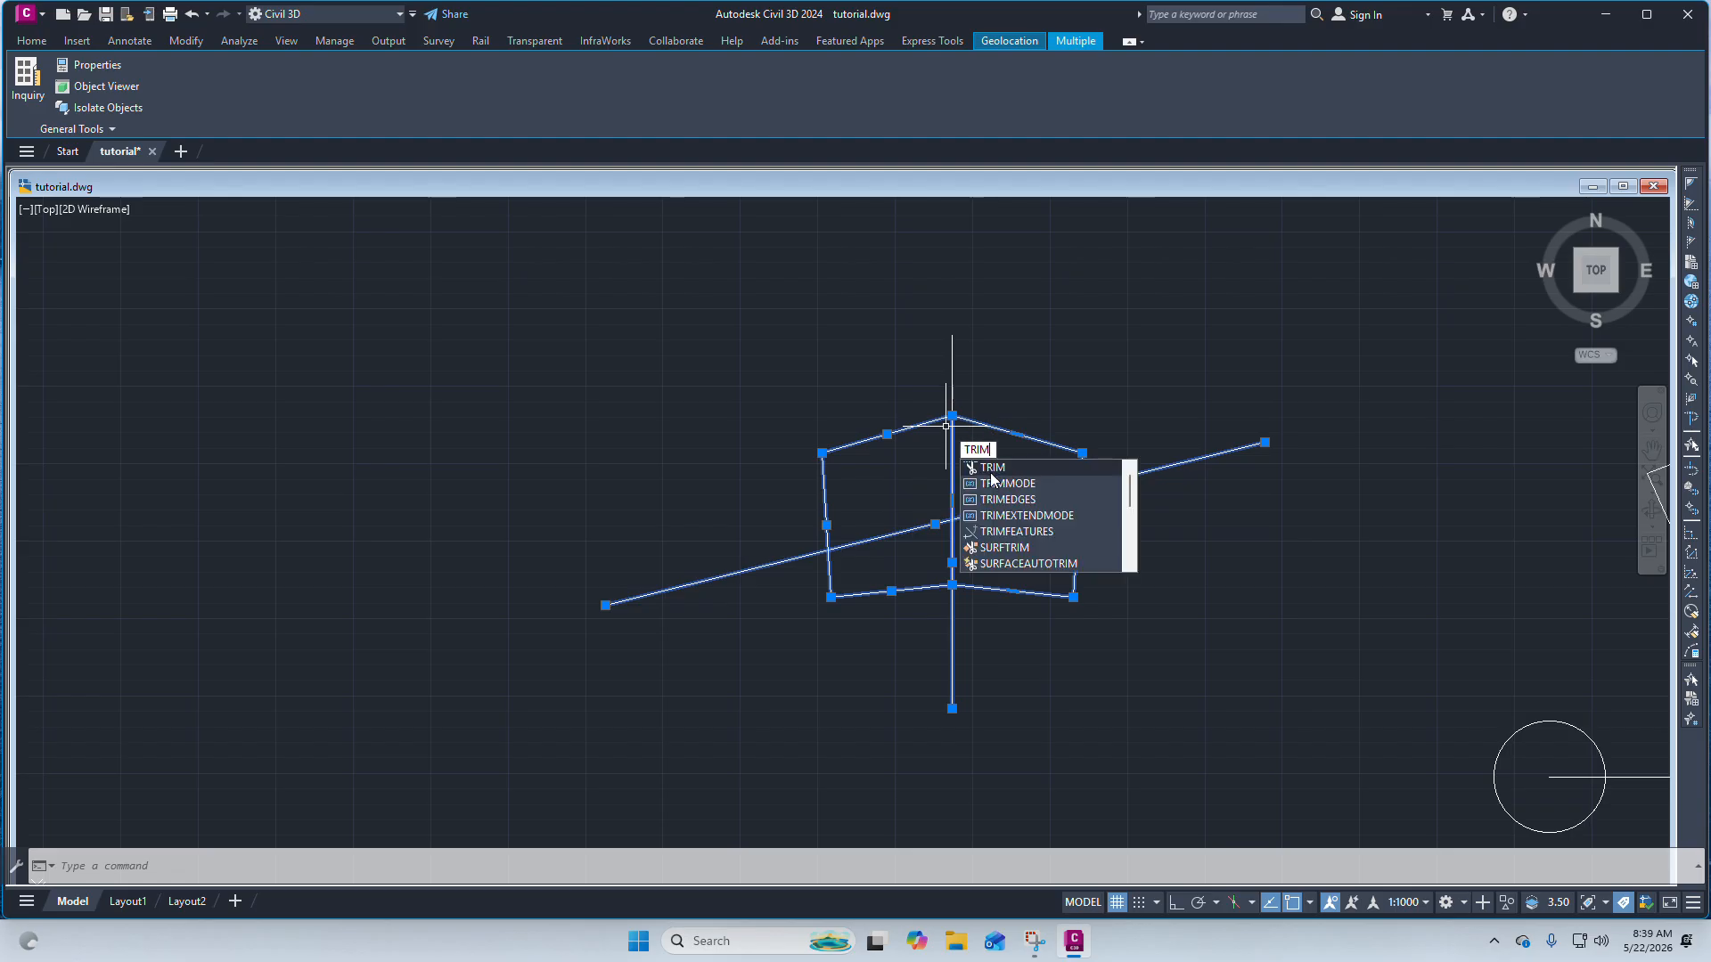
pyautogui.click(994, 470)
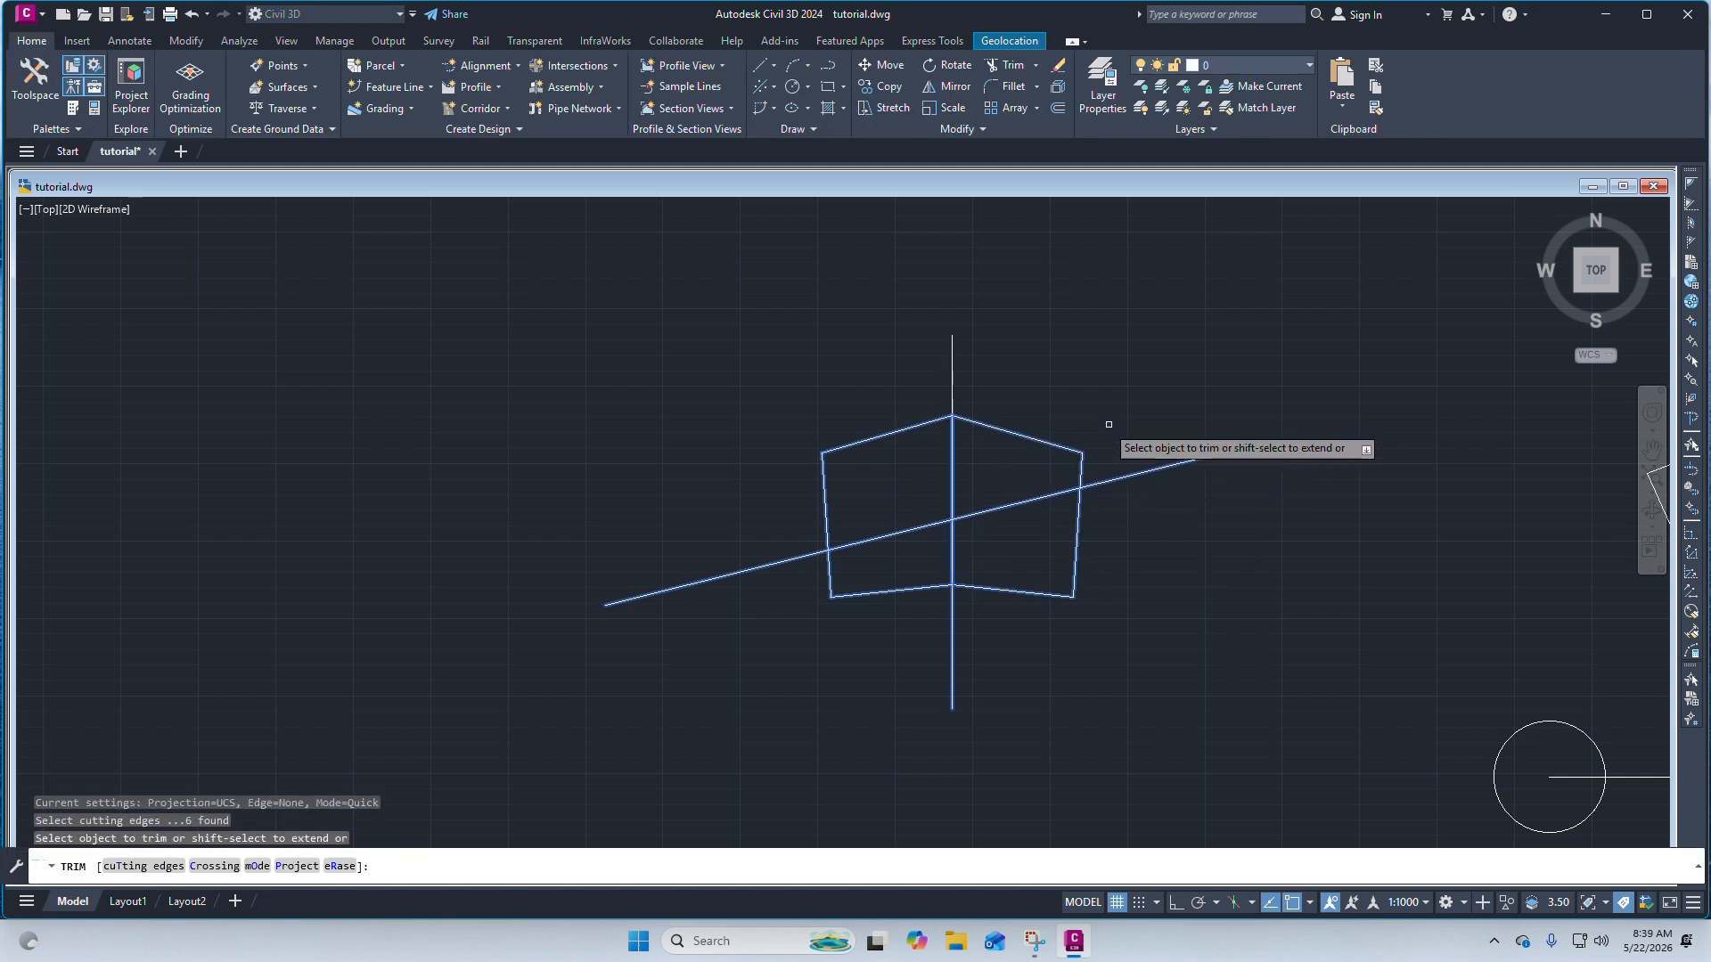
pyautogui.scroll(-2, 1101, 423)
pyautogui.scroll(3, 1072, 504)
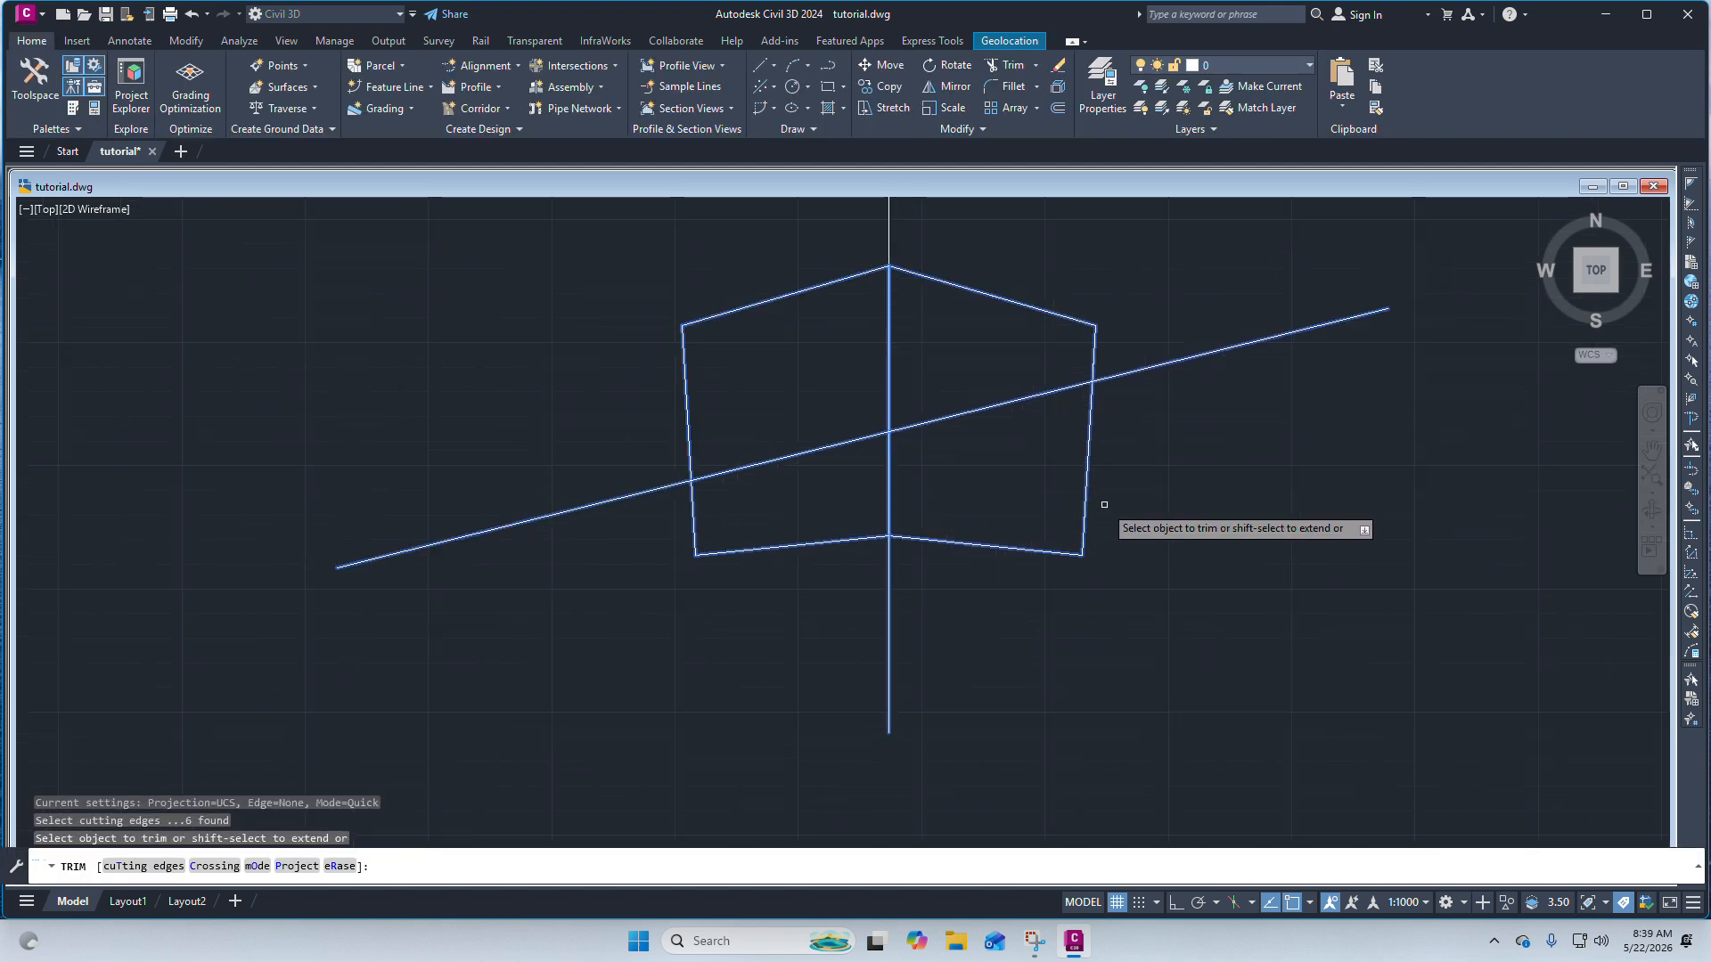
pyautogui.click(938, 419)
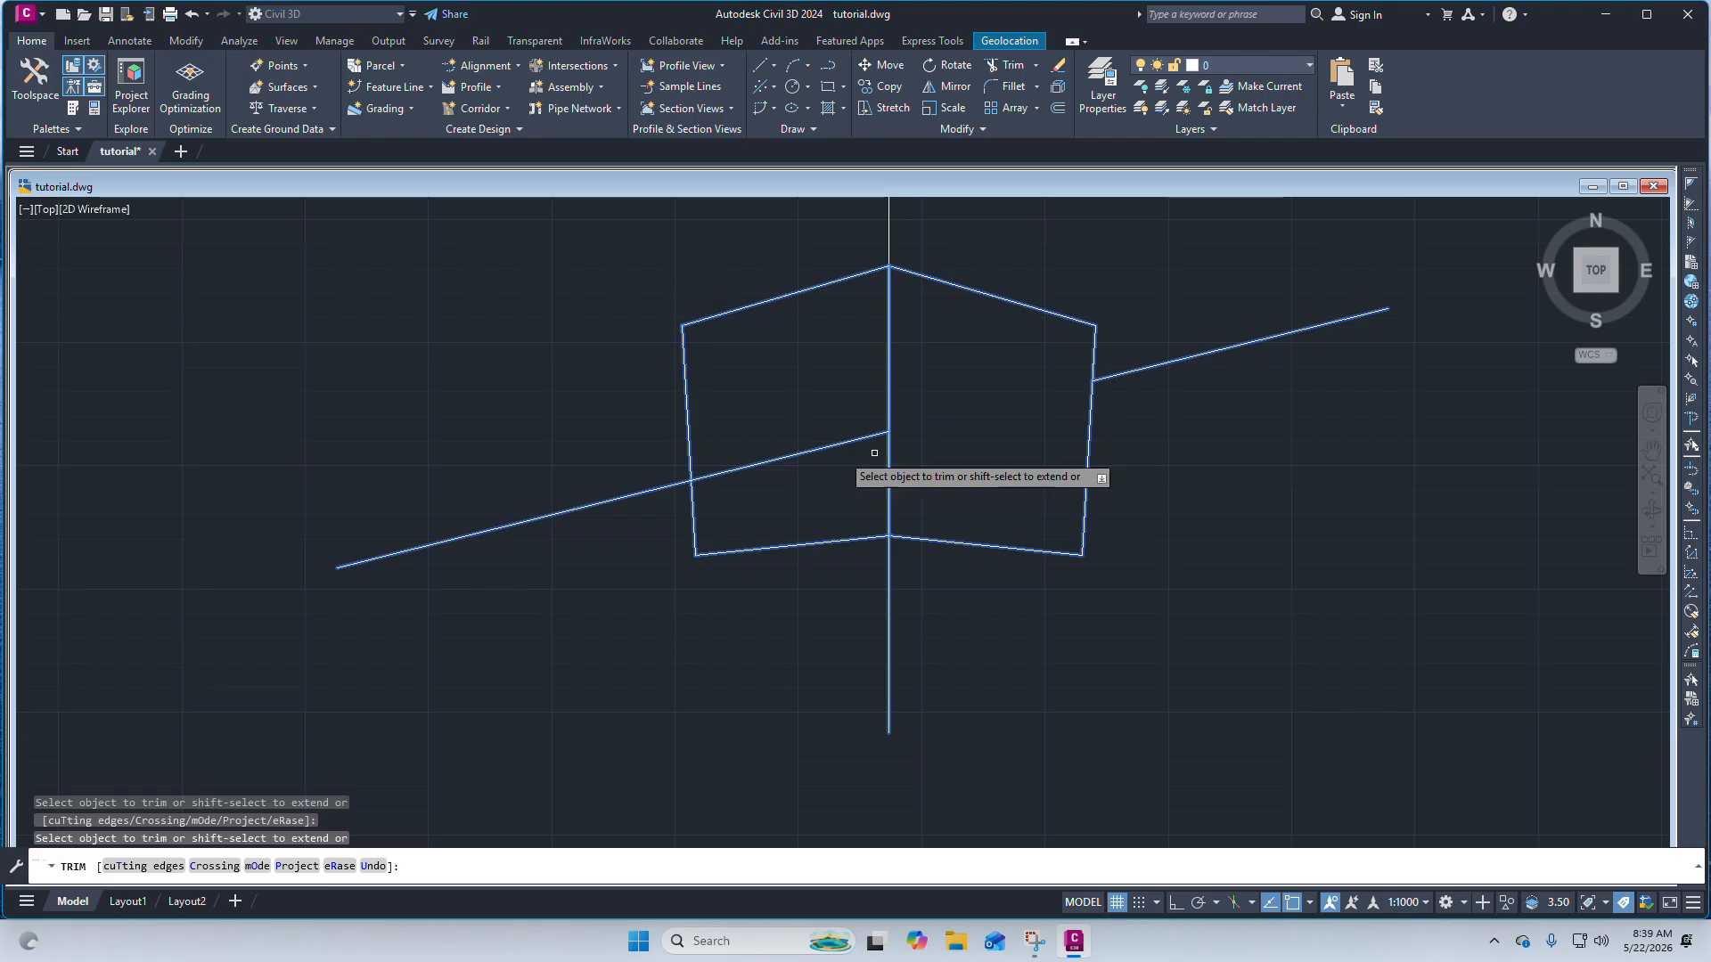
pyautogui.click(747, 464)
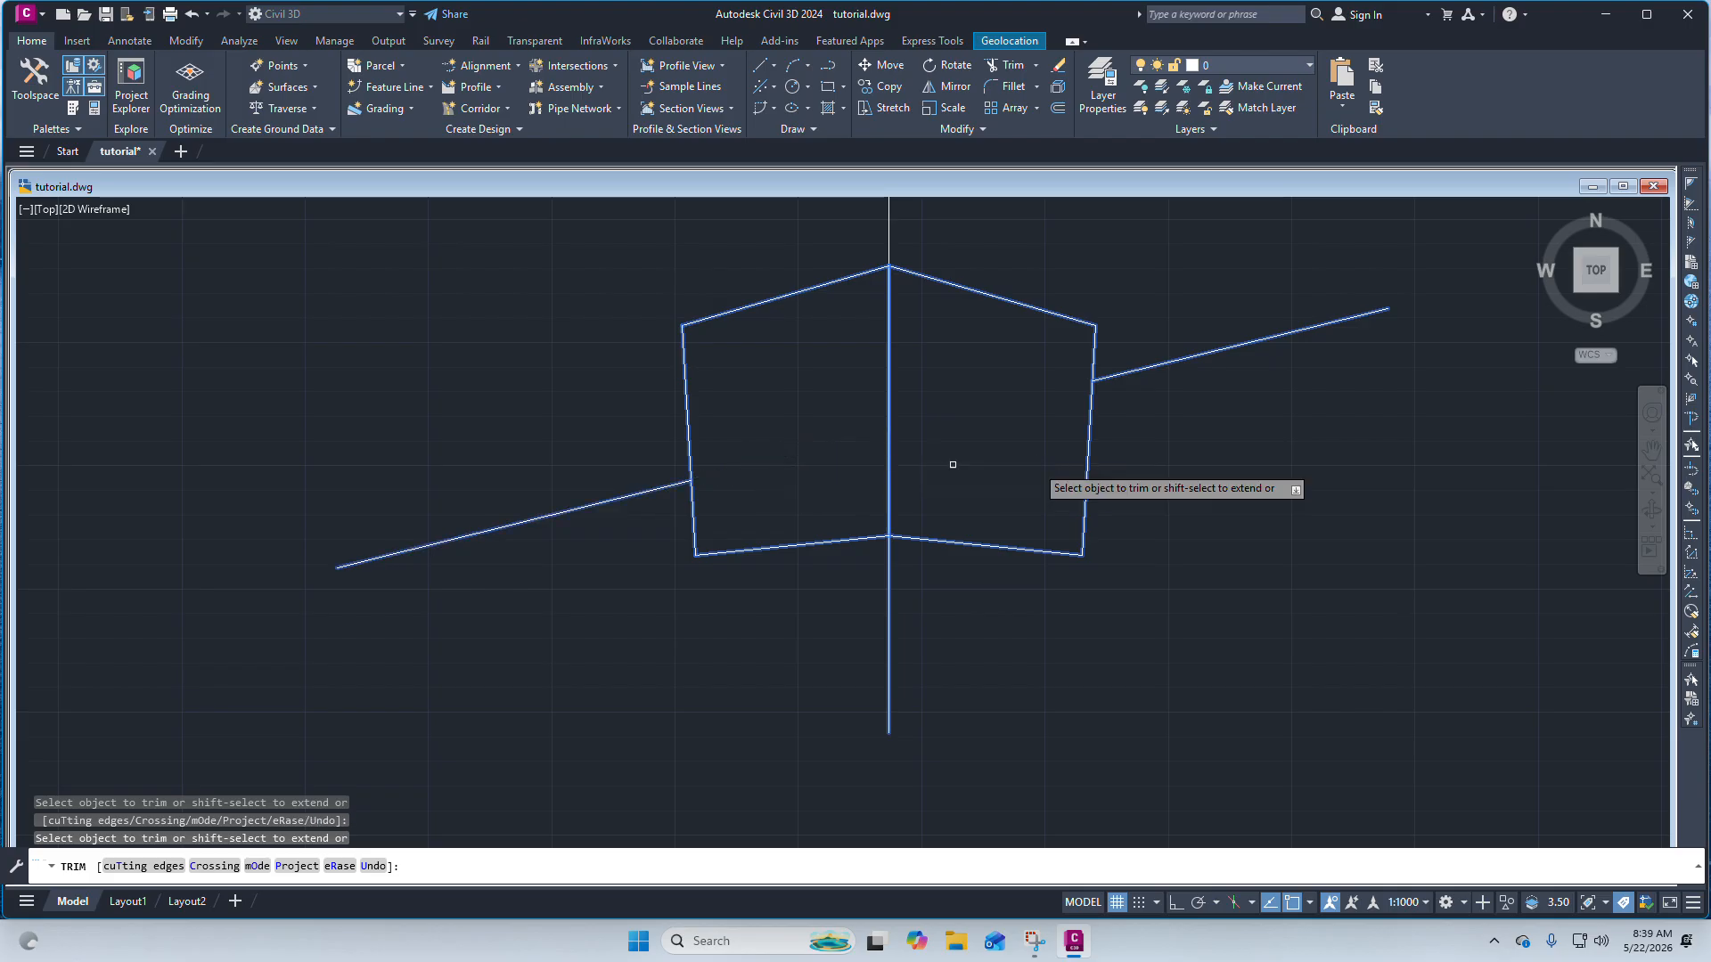
pyautogui.click(882, 376)
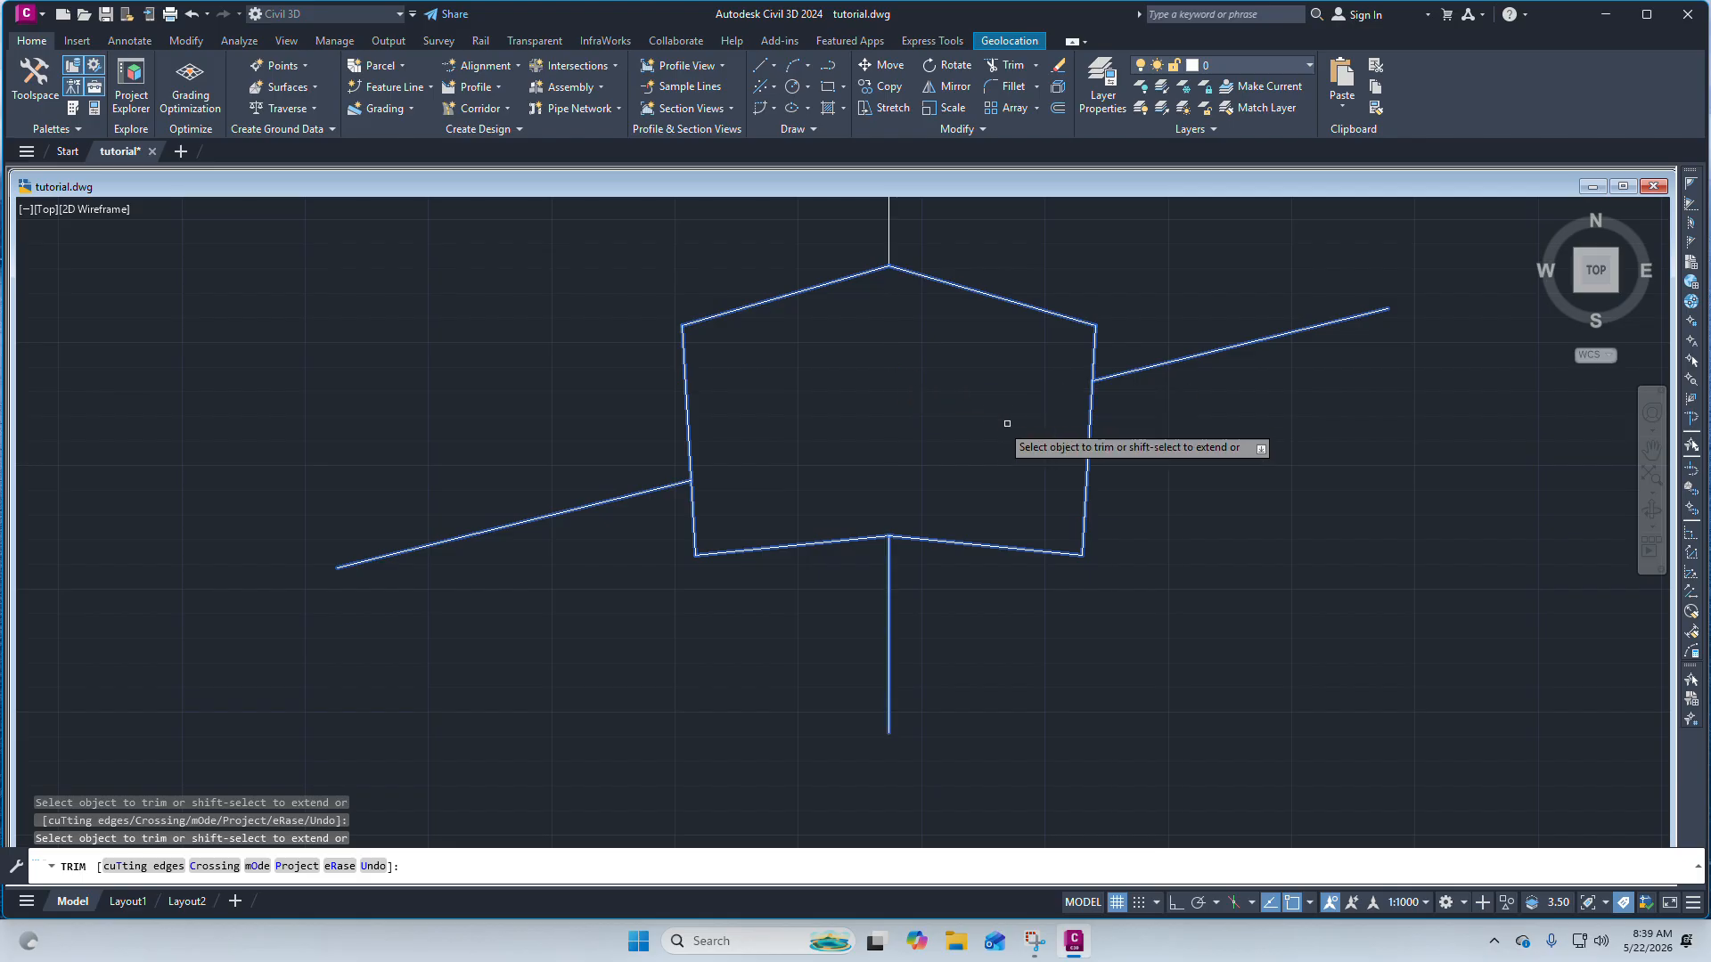
pyautogui.scroll(-2, 945, 432)
pyautogui.scroll(-2, 945, 432)
pyautogui.scroll(4, 919, 435)
pyautogui.press('Escape')
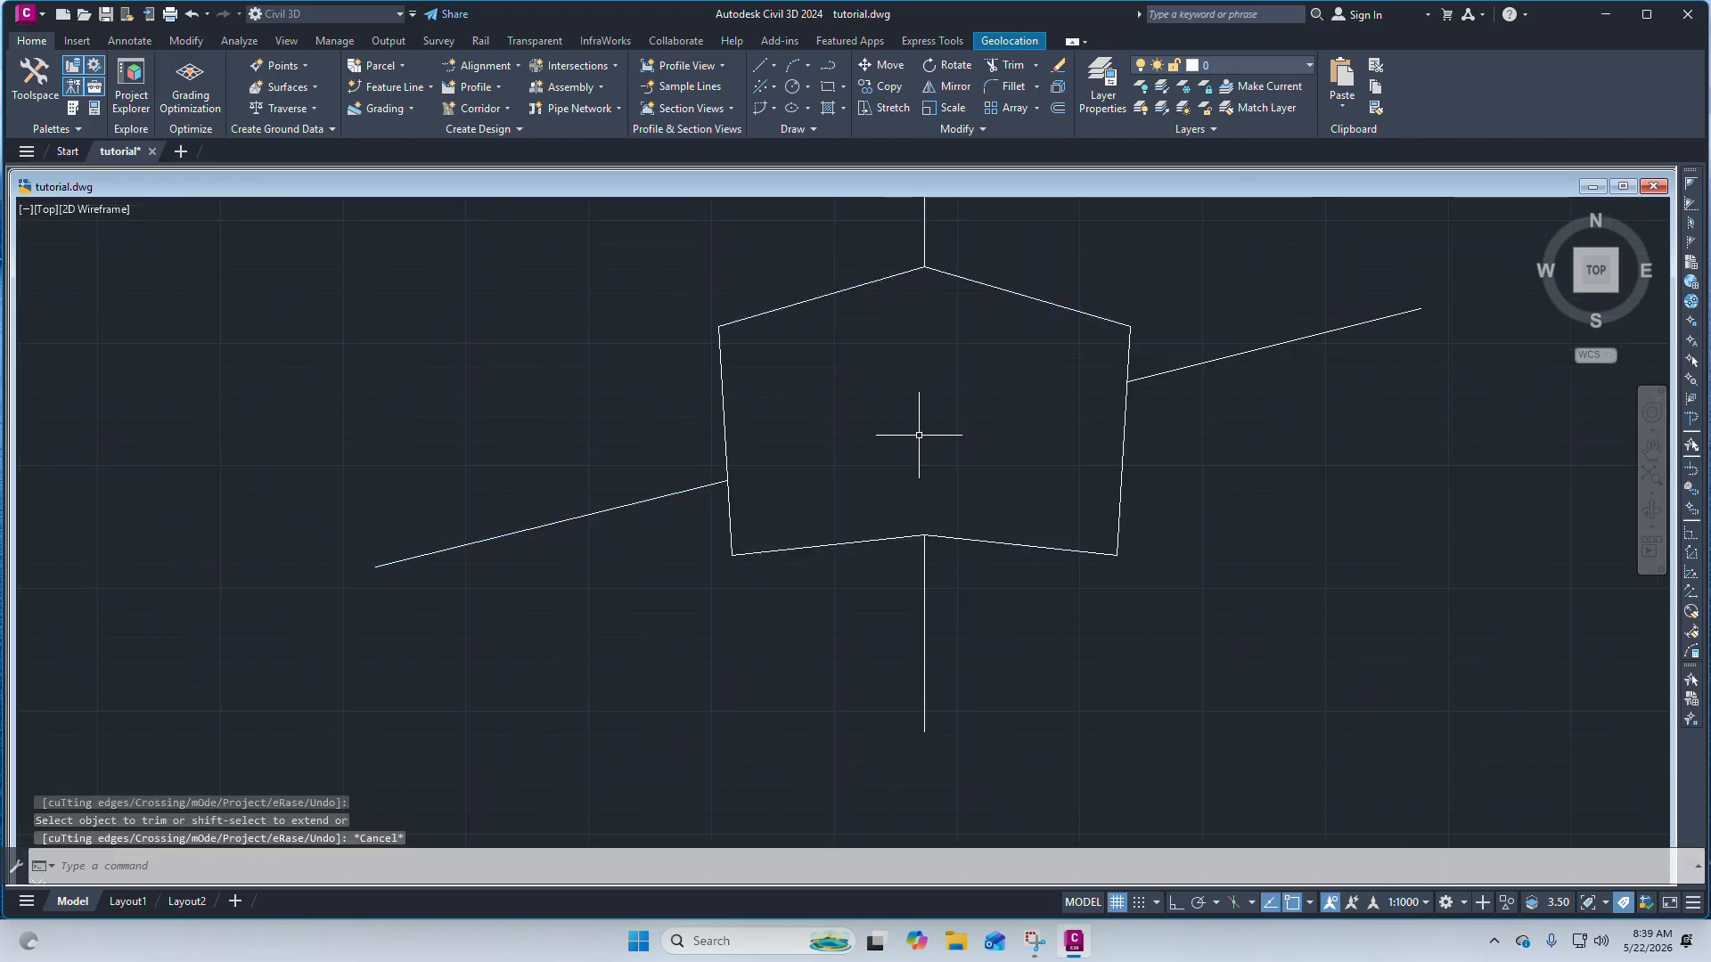
# Move the right outer line segment by its midpoint grip so its inner end meets the pentagon's upper-right corner.
pyautogui.scroll(-2, 902, 423)
pyautogui.scroll(2, 928, 382)
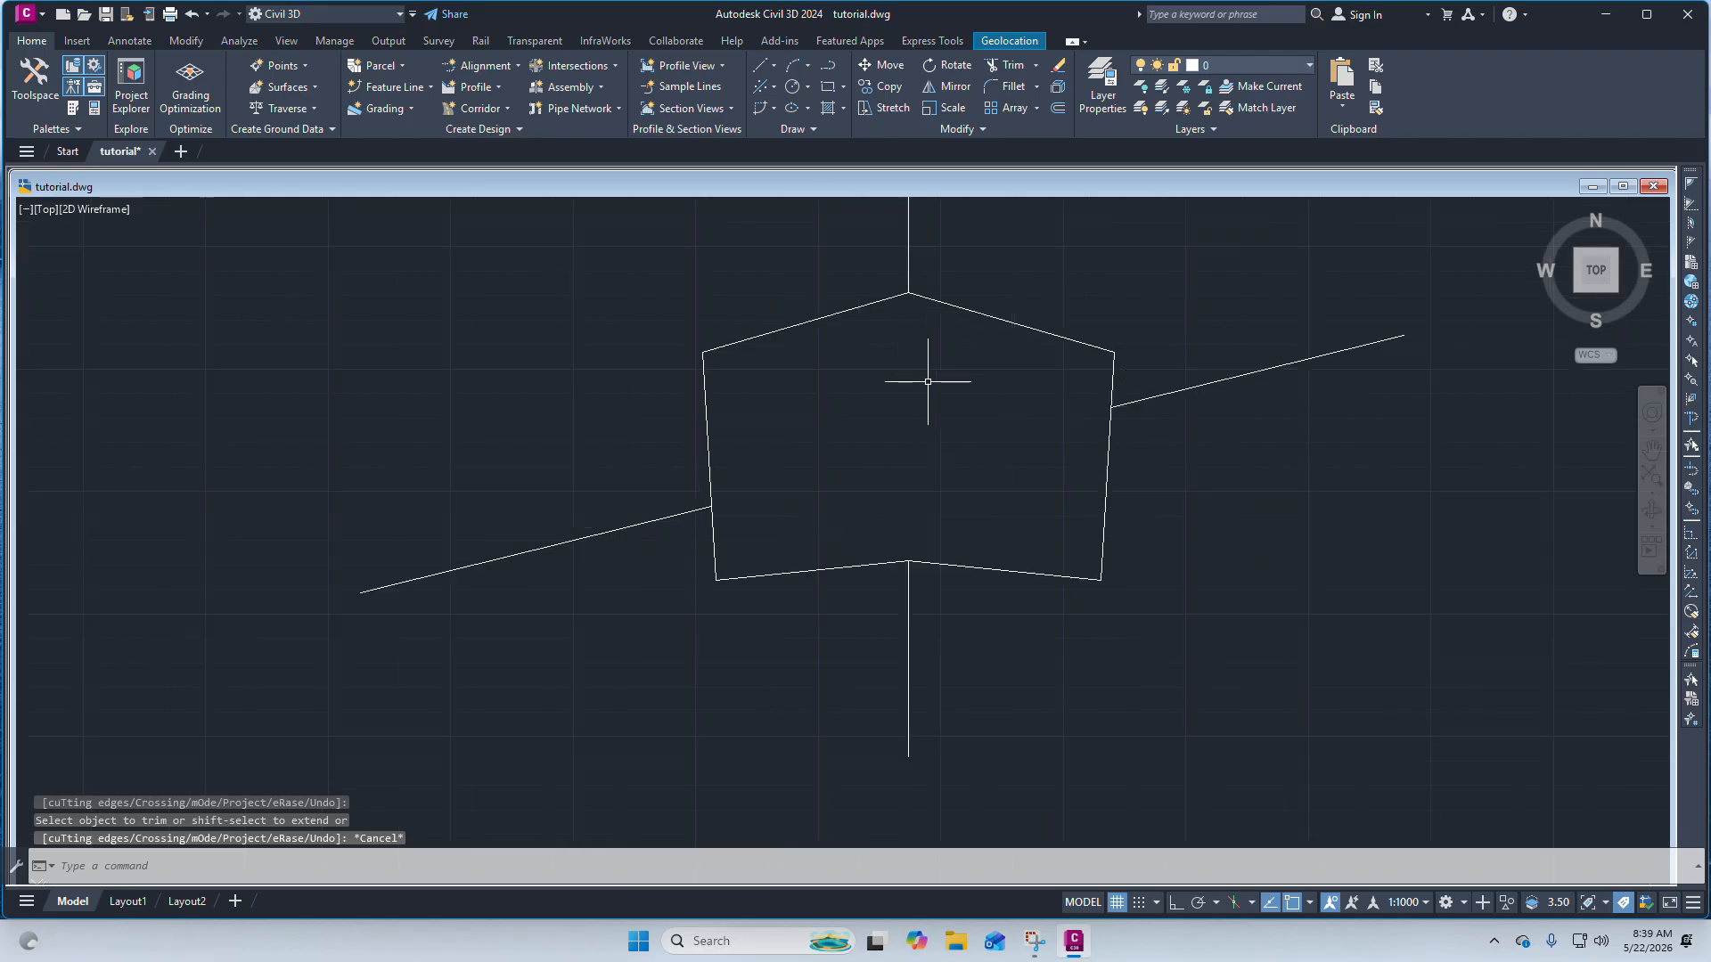
pyautogui.click(1207, 383)
pyautogui.click(1257, 371)
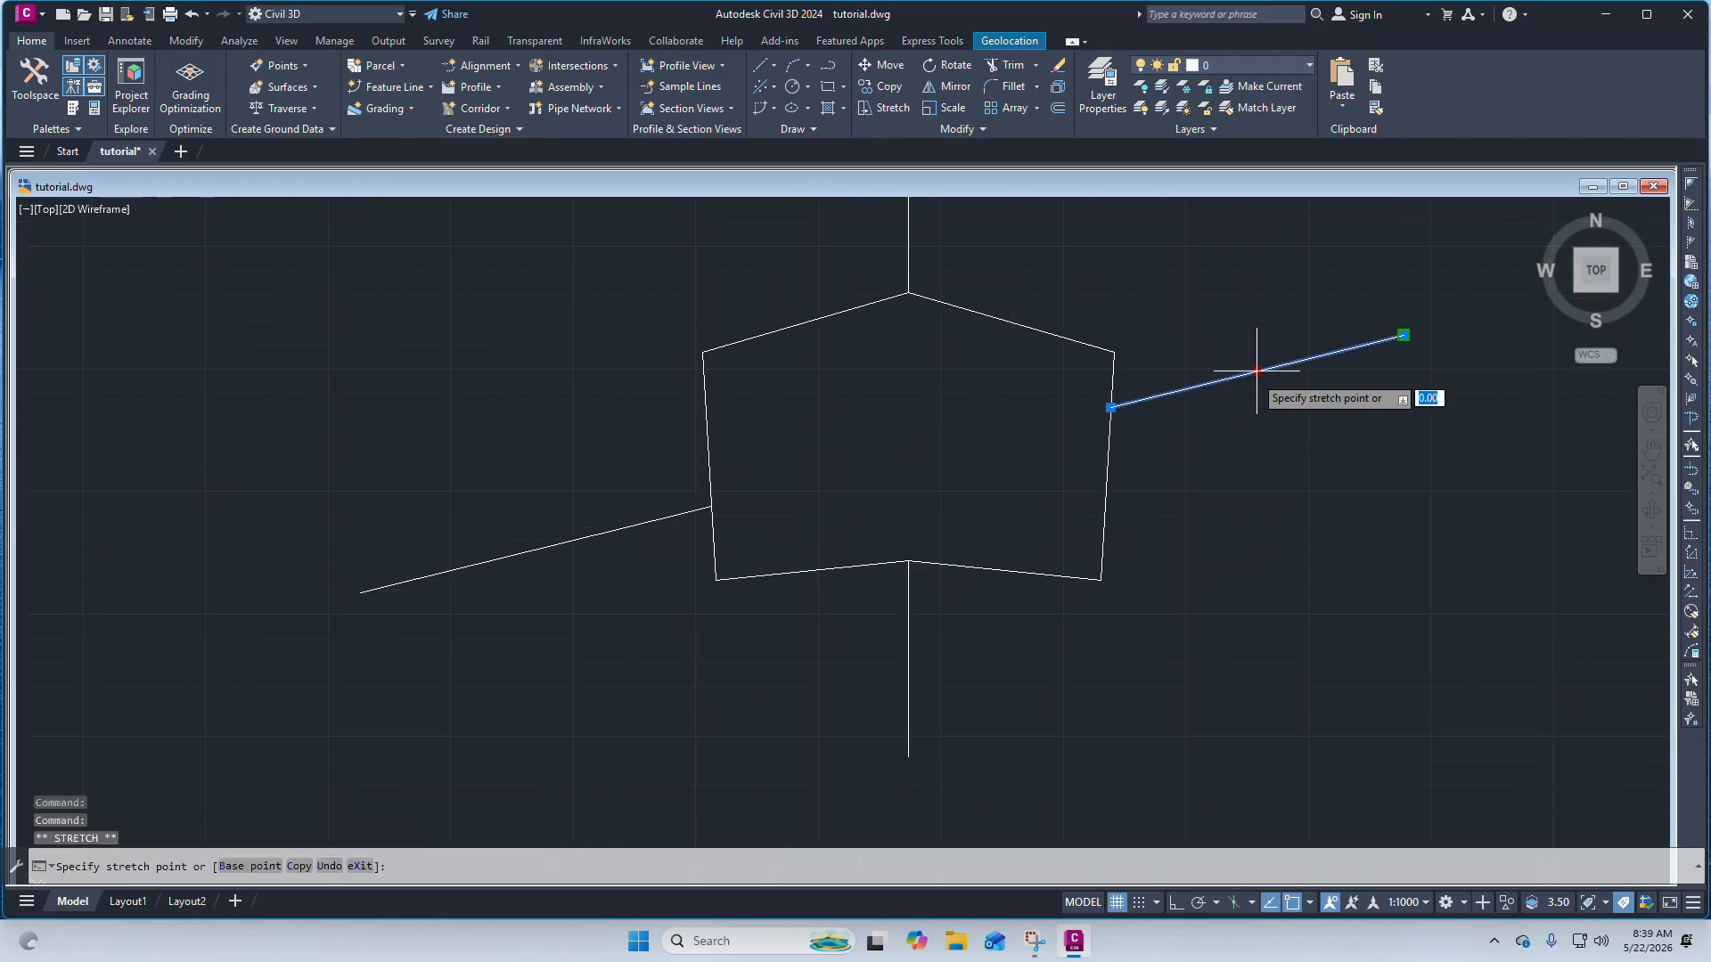
pyautogui.click(1114, 352)
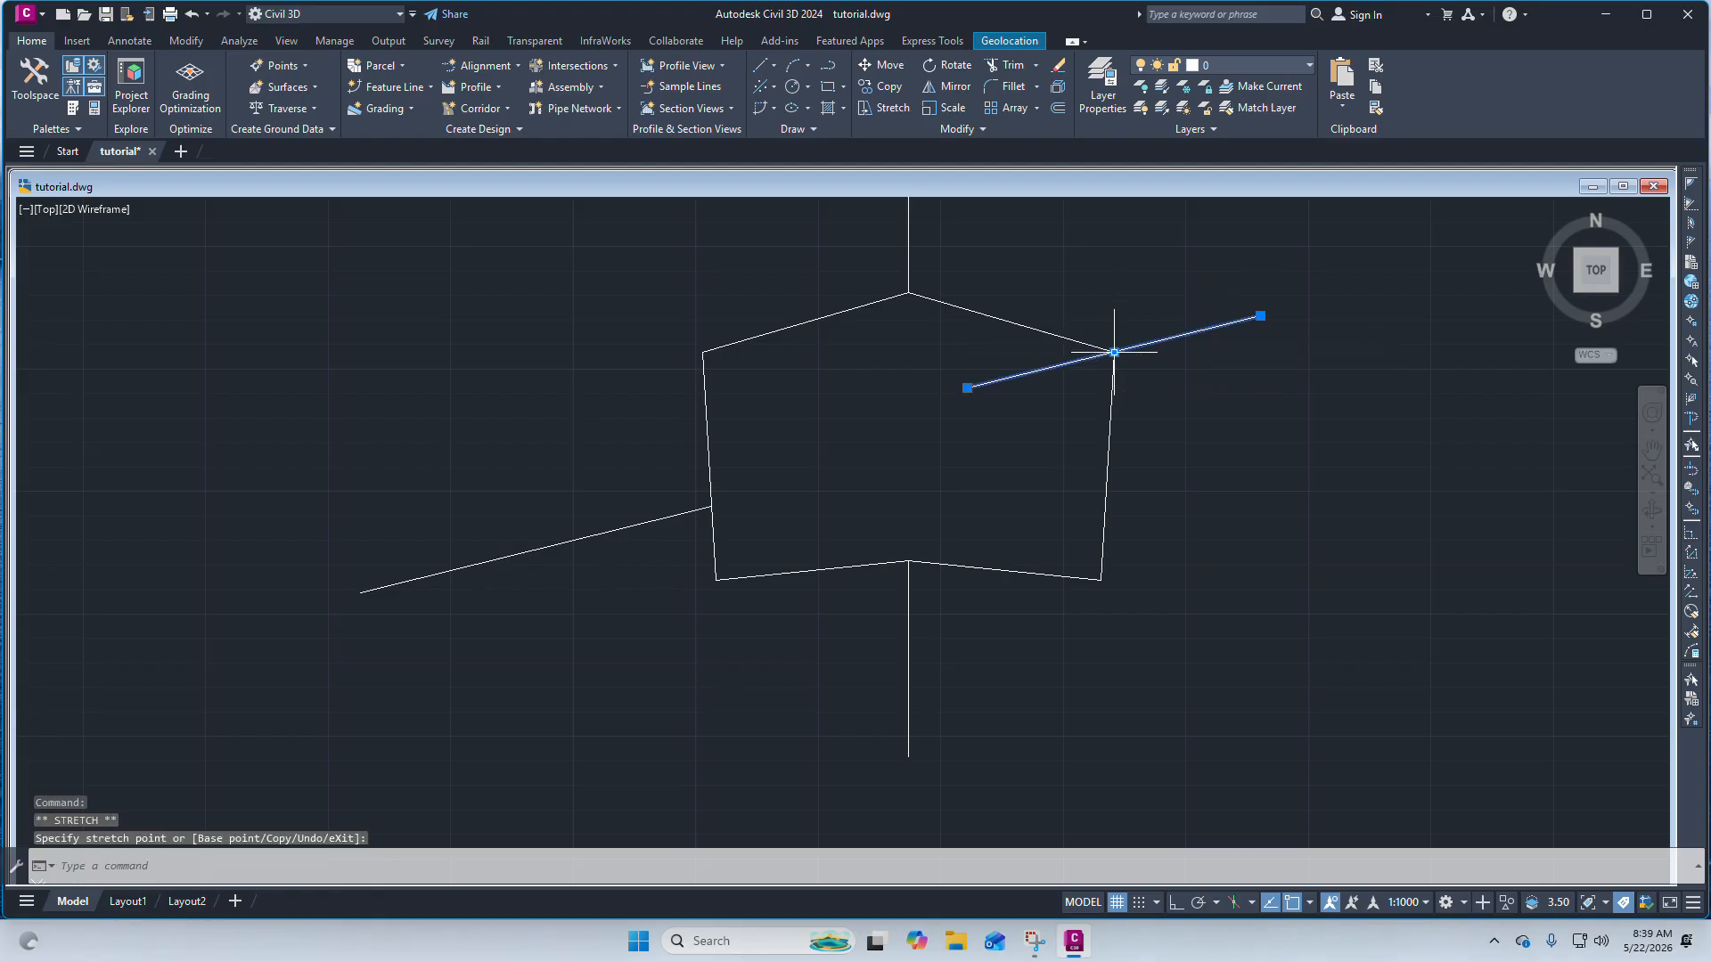
# Stretch the sloping line's inner endpoint by its grip to a point just inside the pentagon's left edge.
pyautogui.click(967, 388)
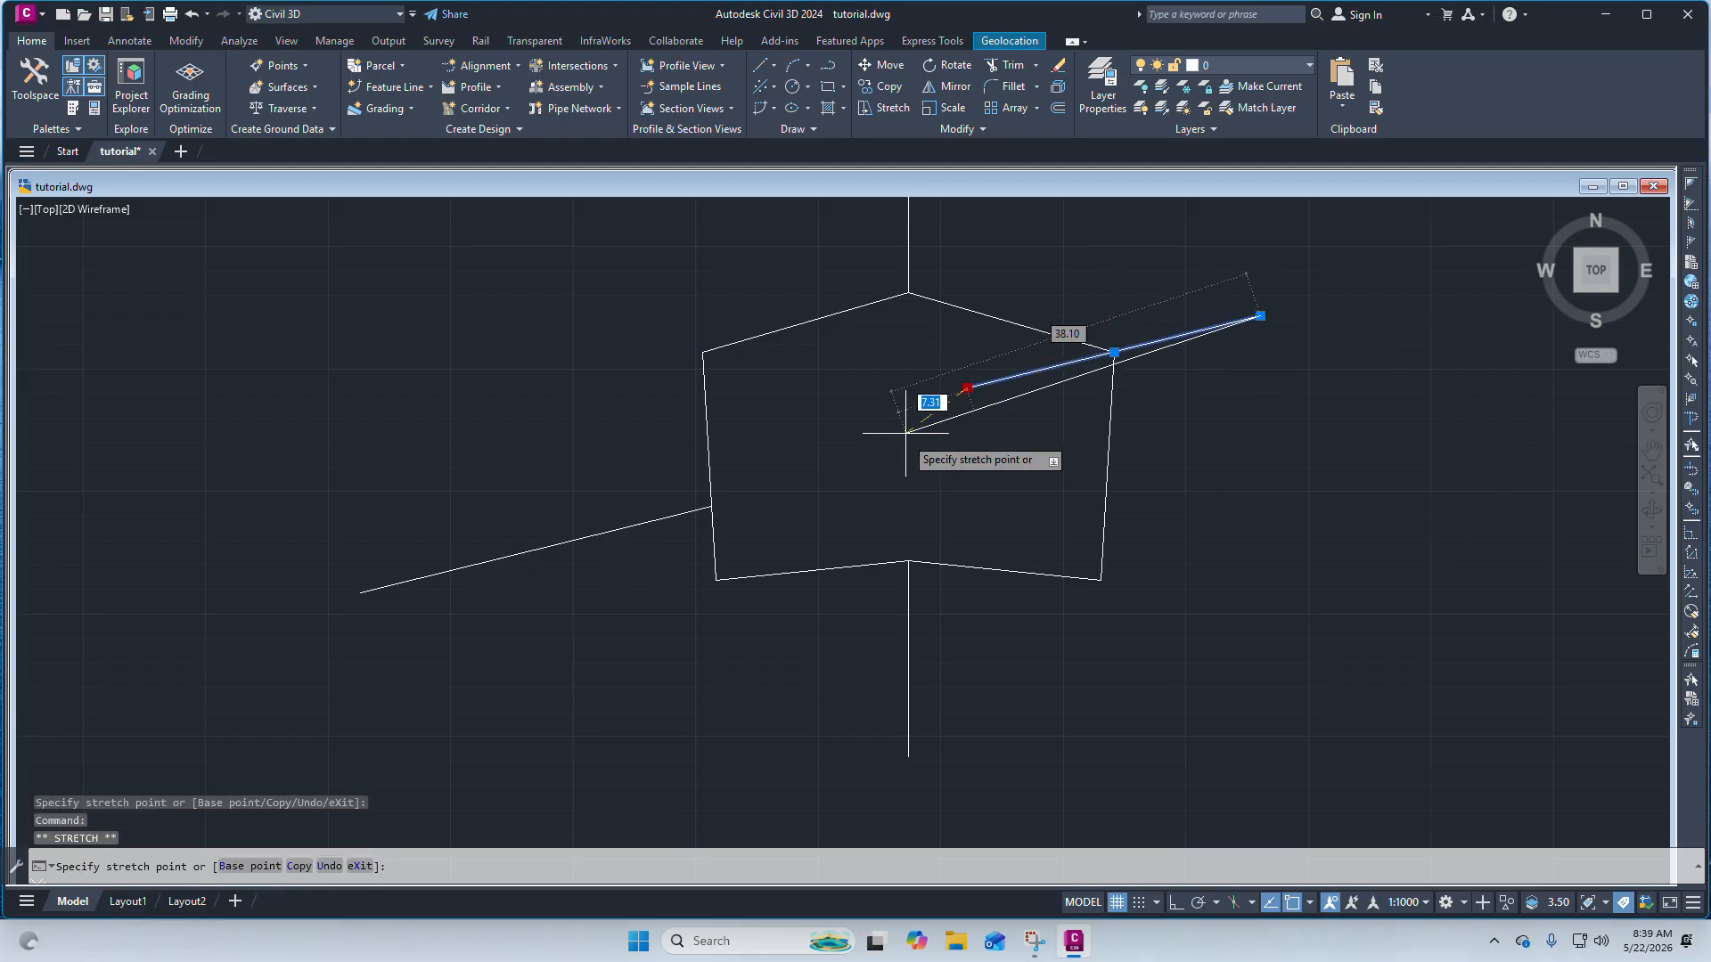
pyautogui.click(794, 474)
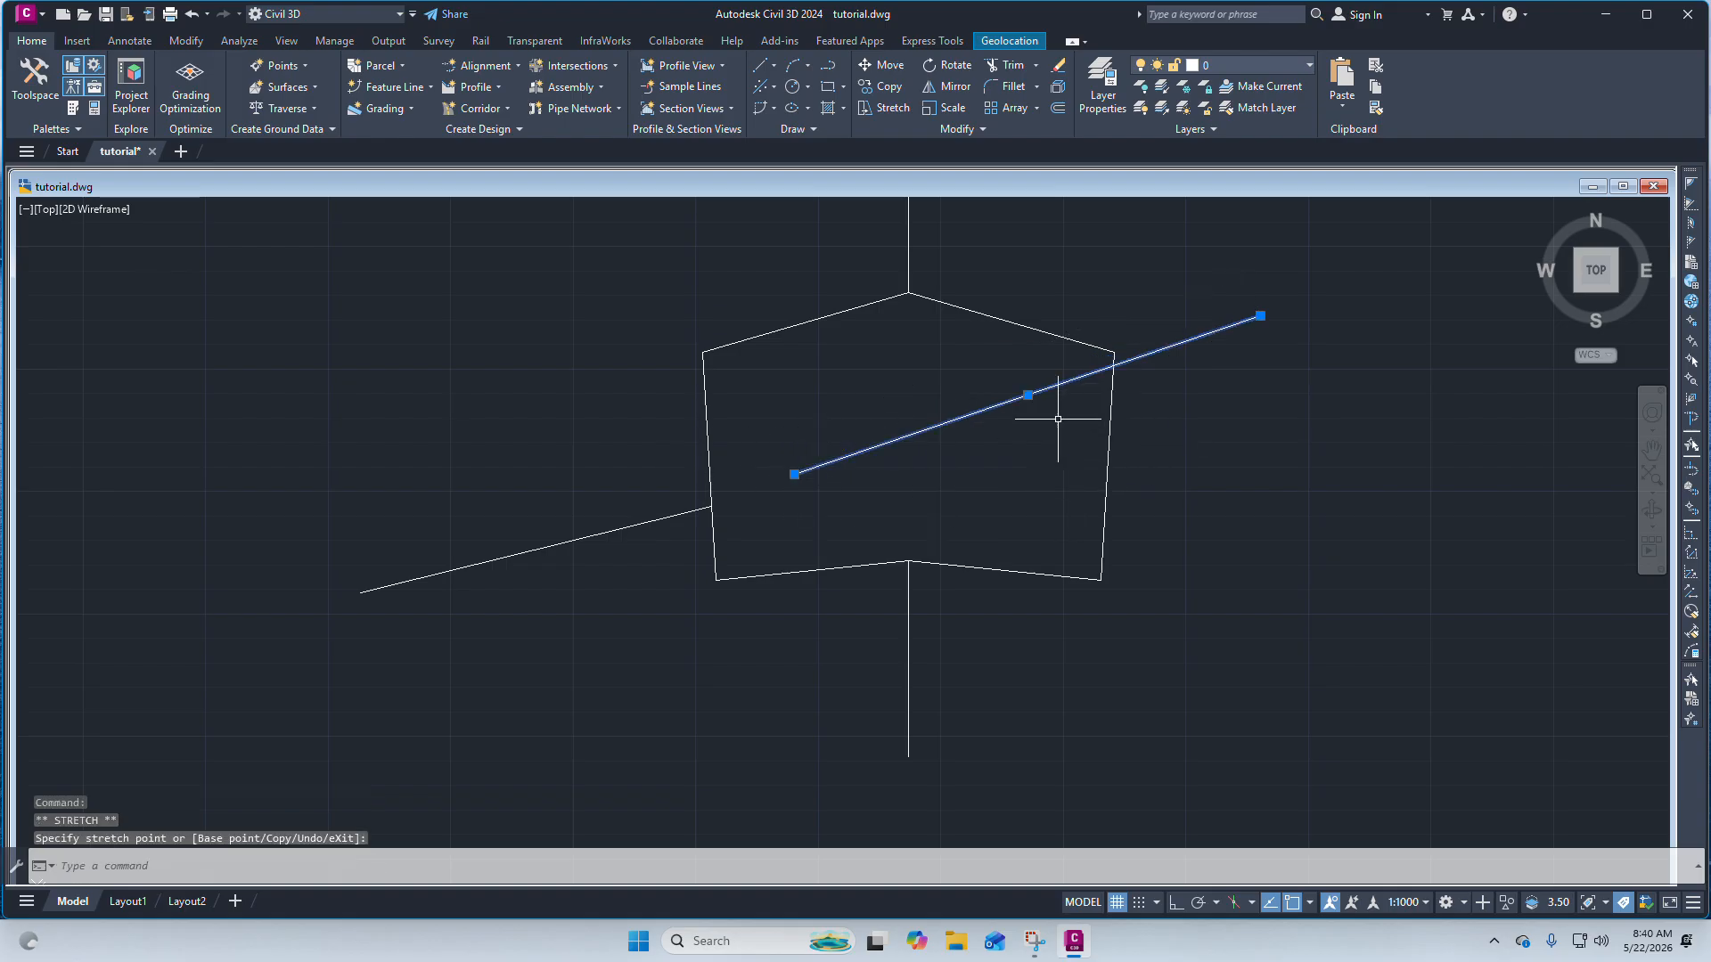
pyautogui.click(794, 474)
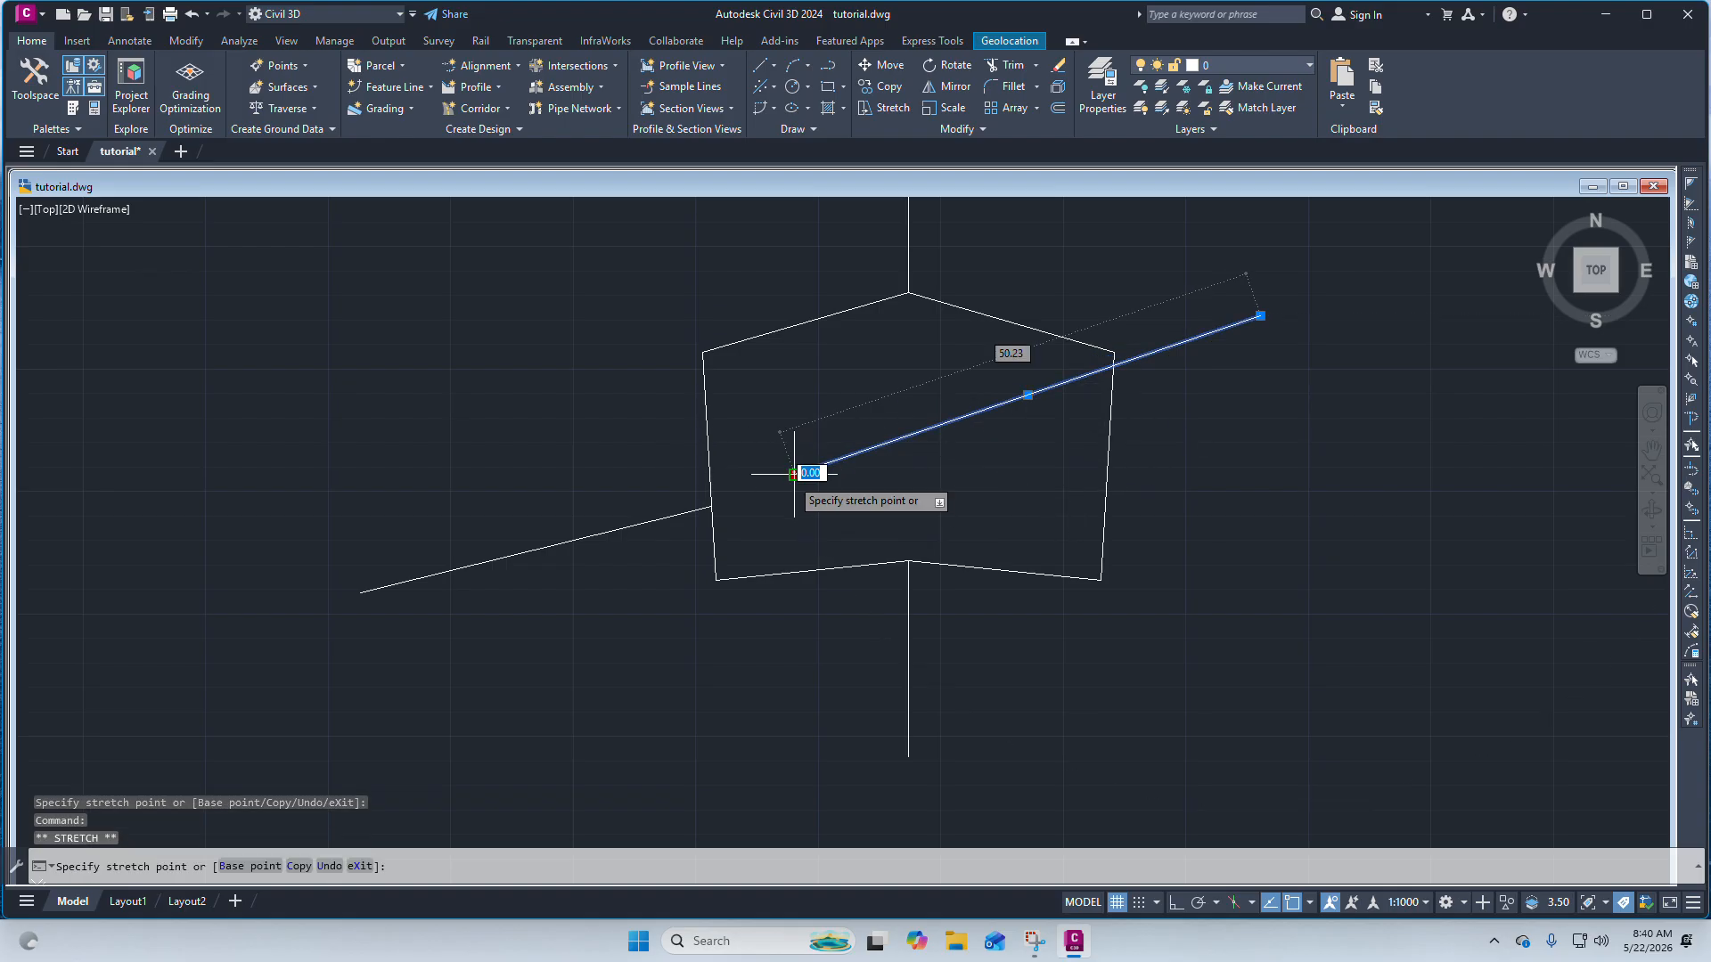
pyautogui.scroll(4, 798, 477)
pyautogui.click(802, 553)
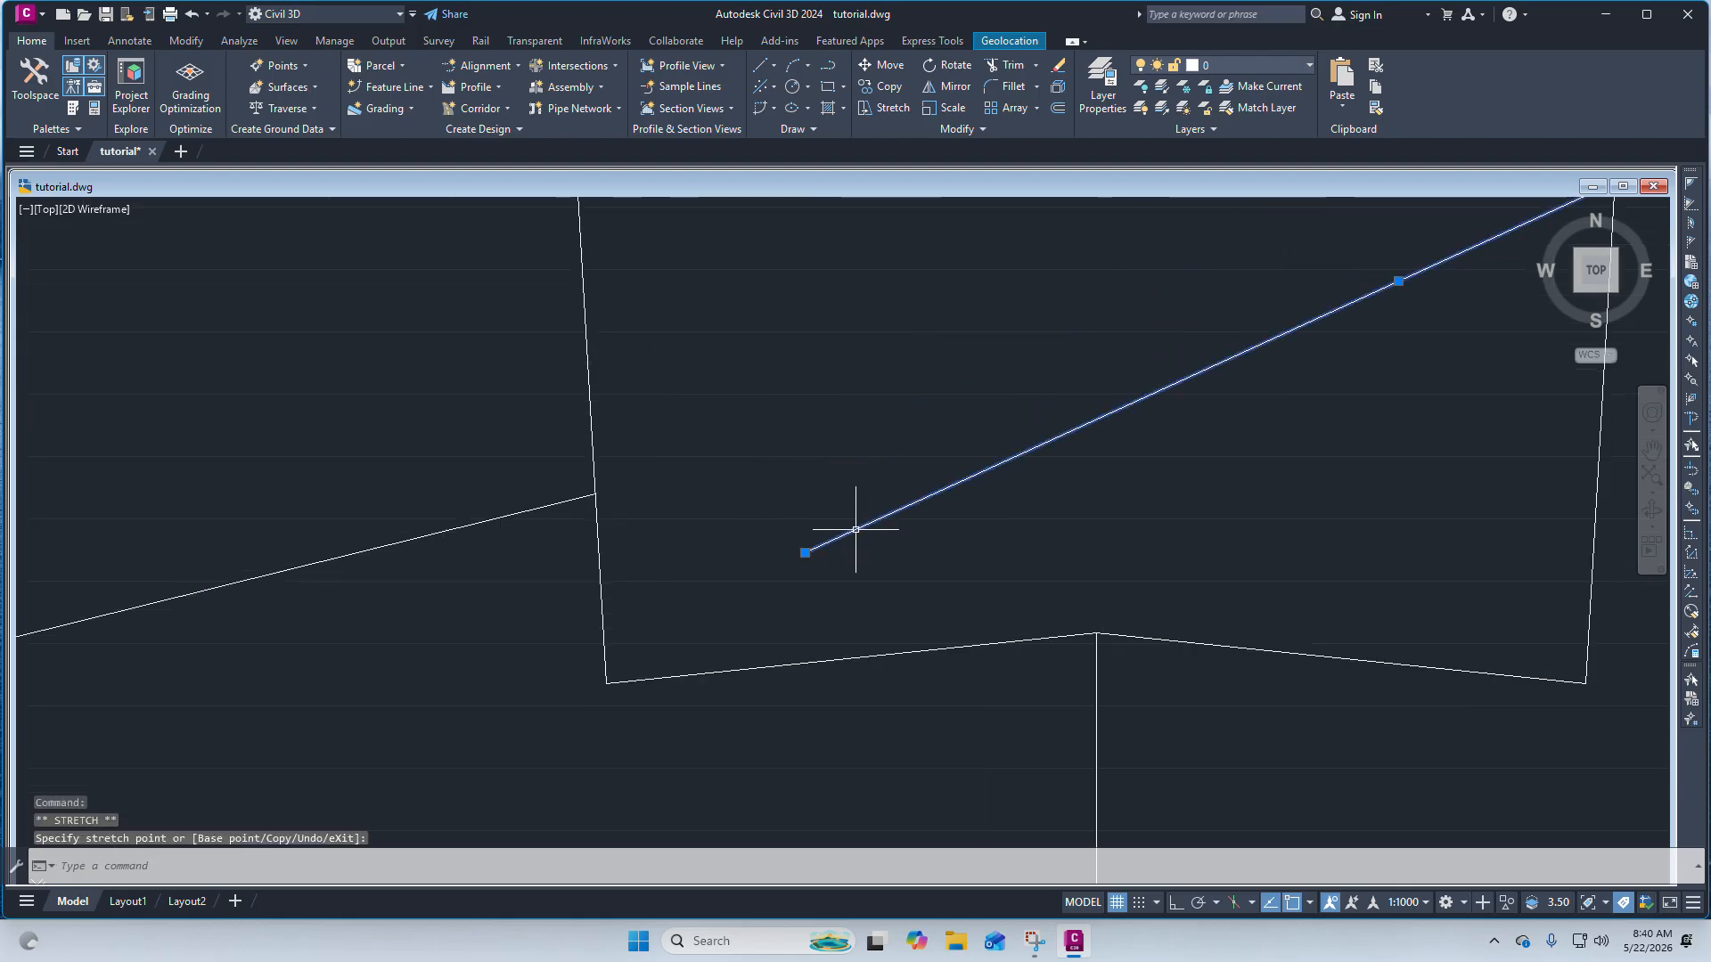
pyautogui.scroll(-4, 852, 526)
pyautogui.scroll(2, 786, 563)
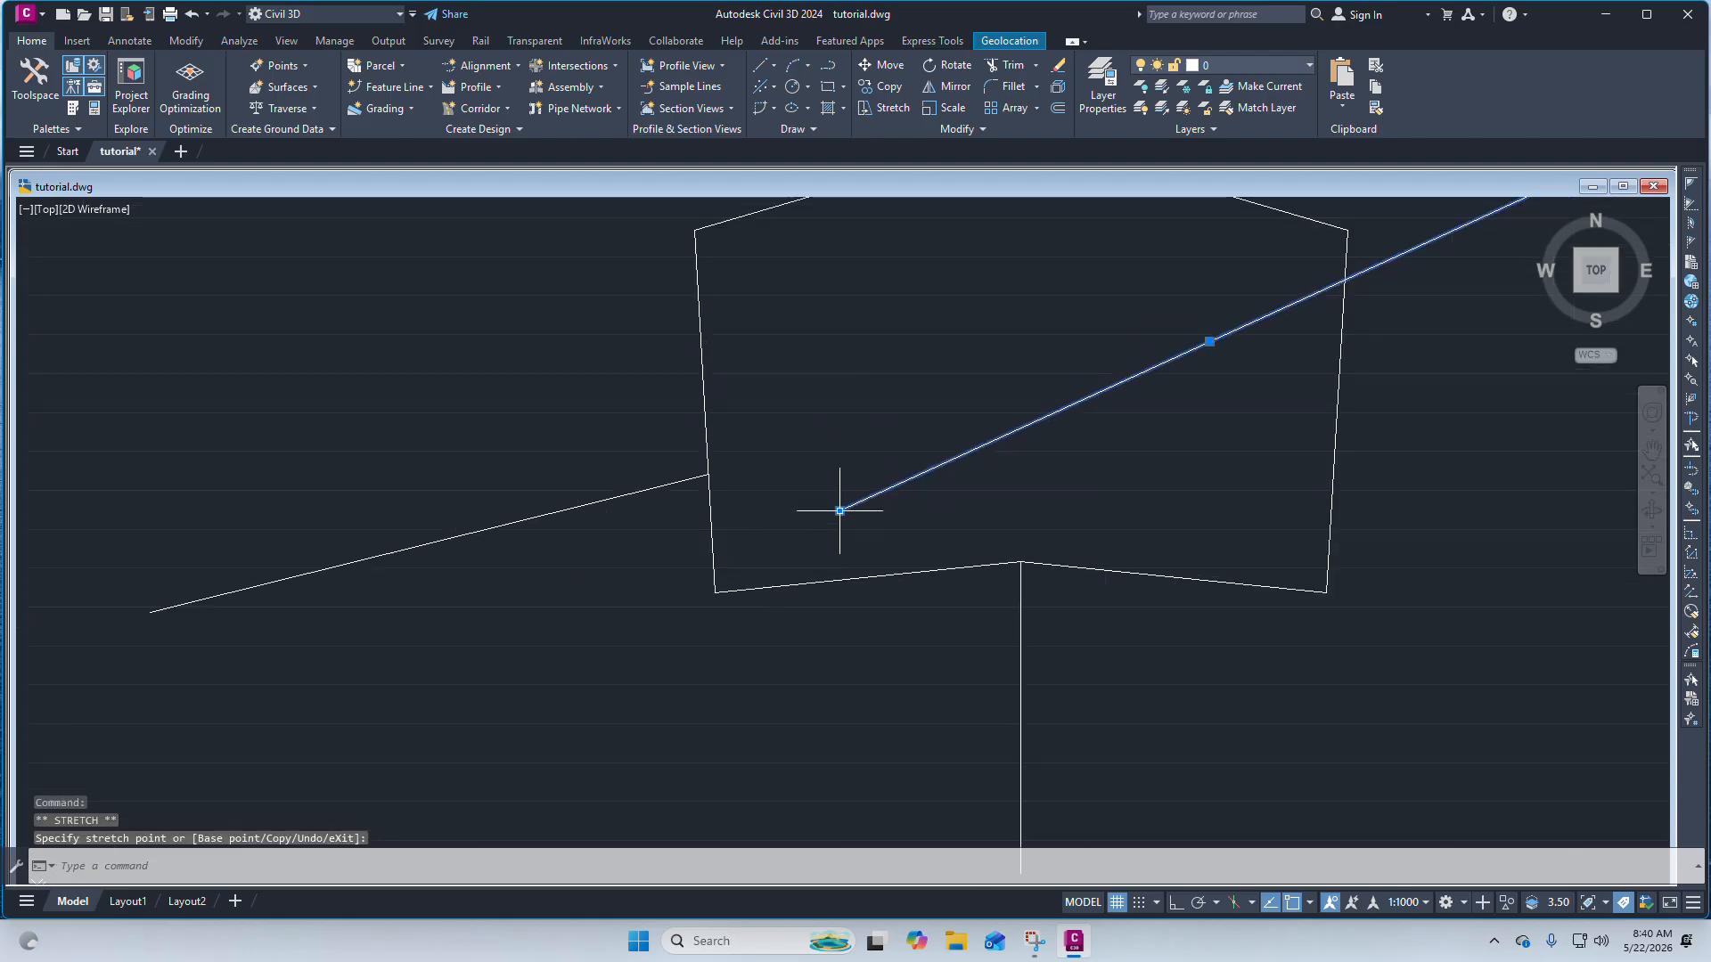
pyautogui.click(839, 511)
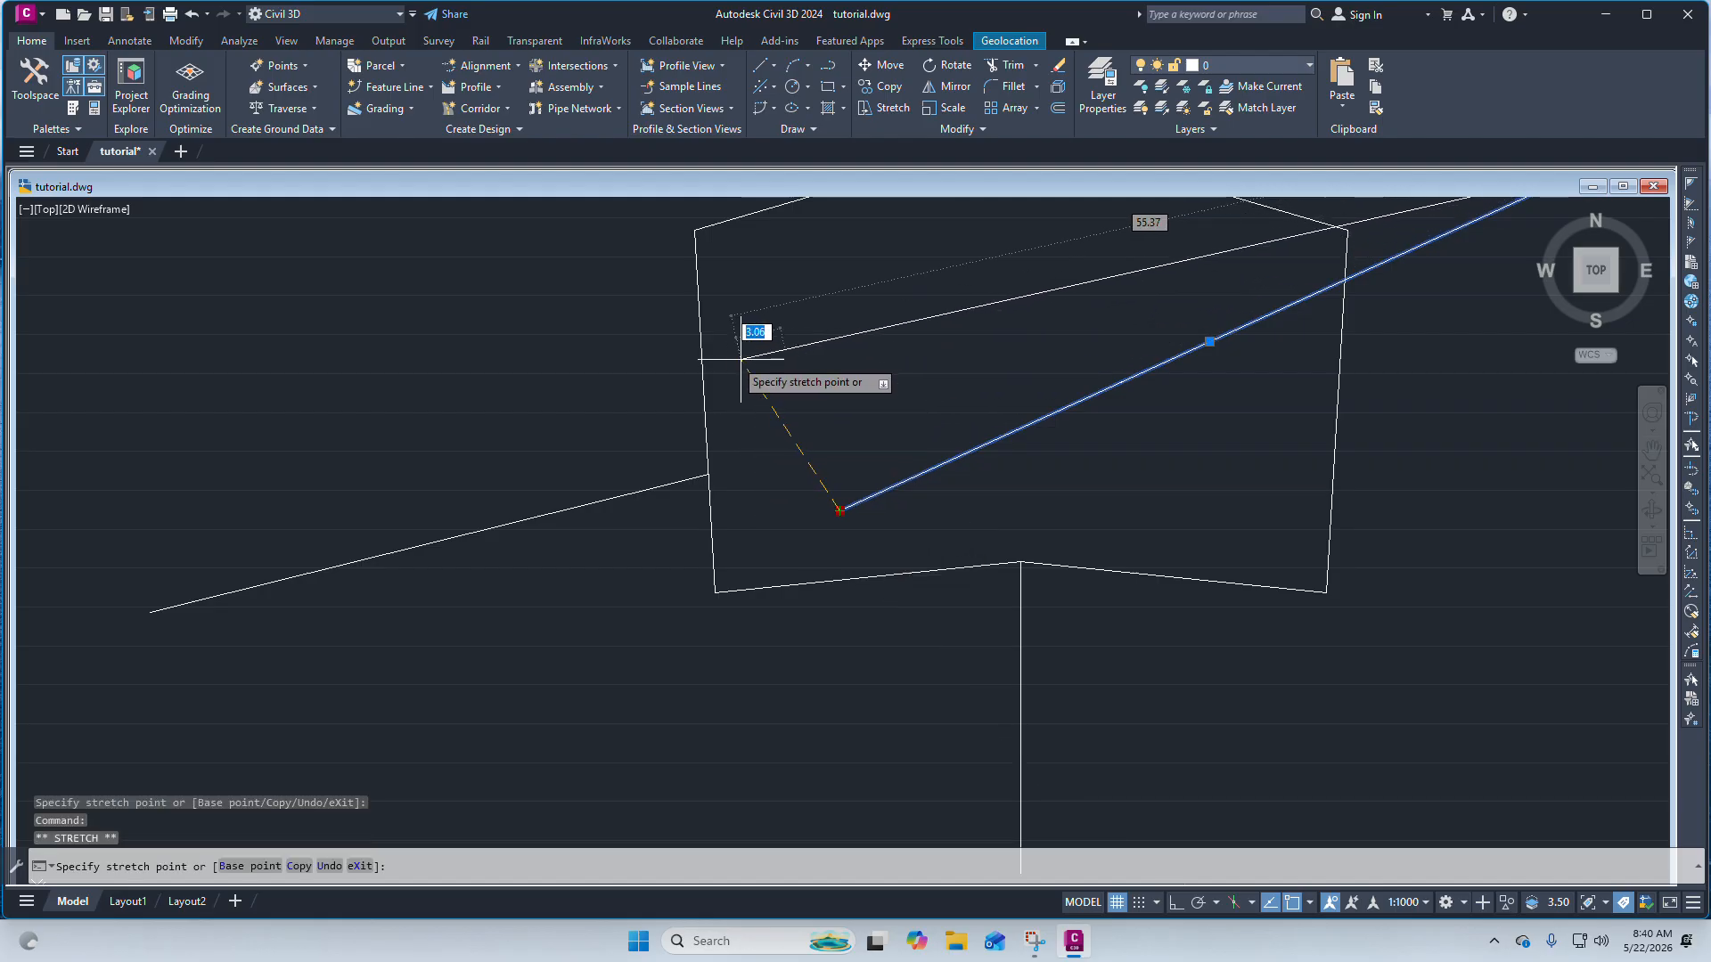
pyautogui.click(748, 333)
pyautogui.scroll(4, 692, 351)
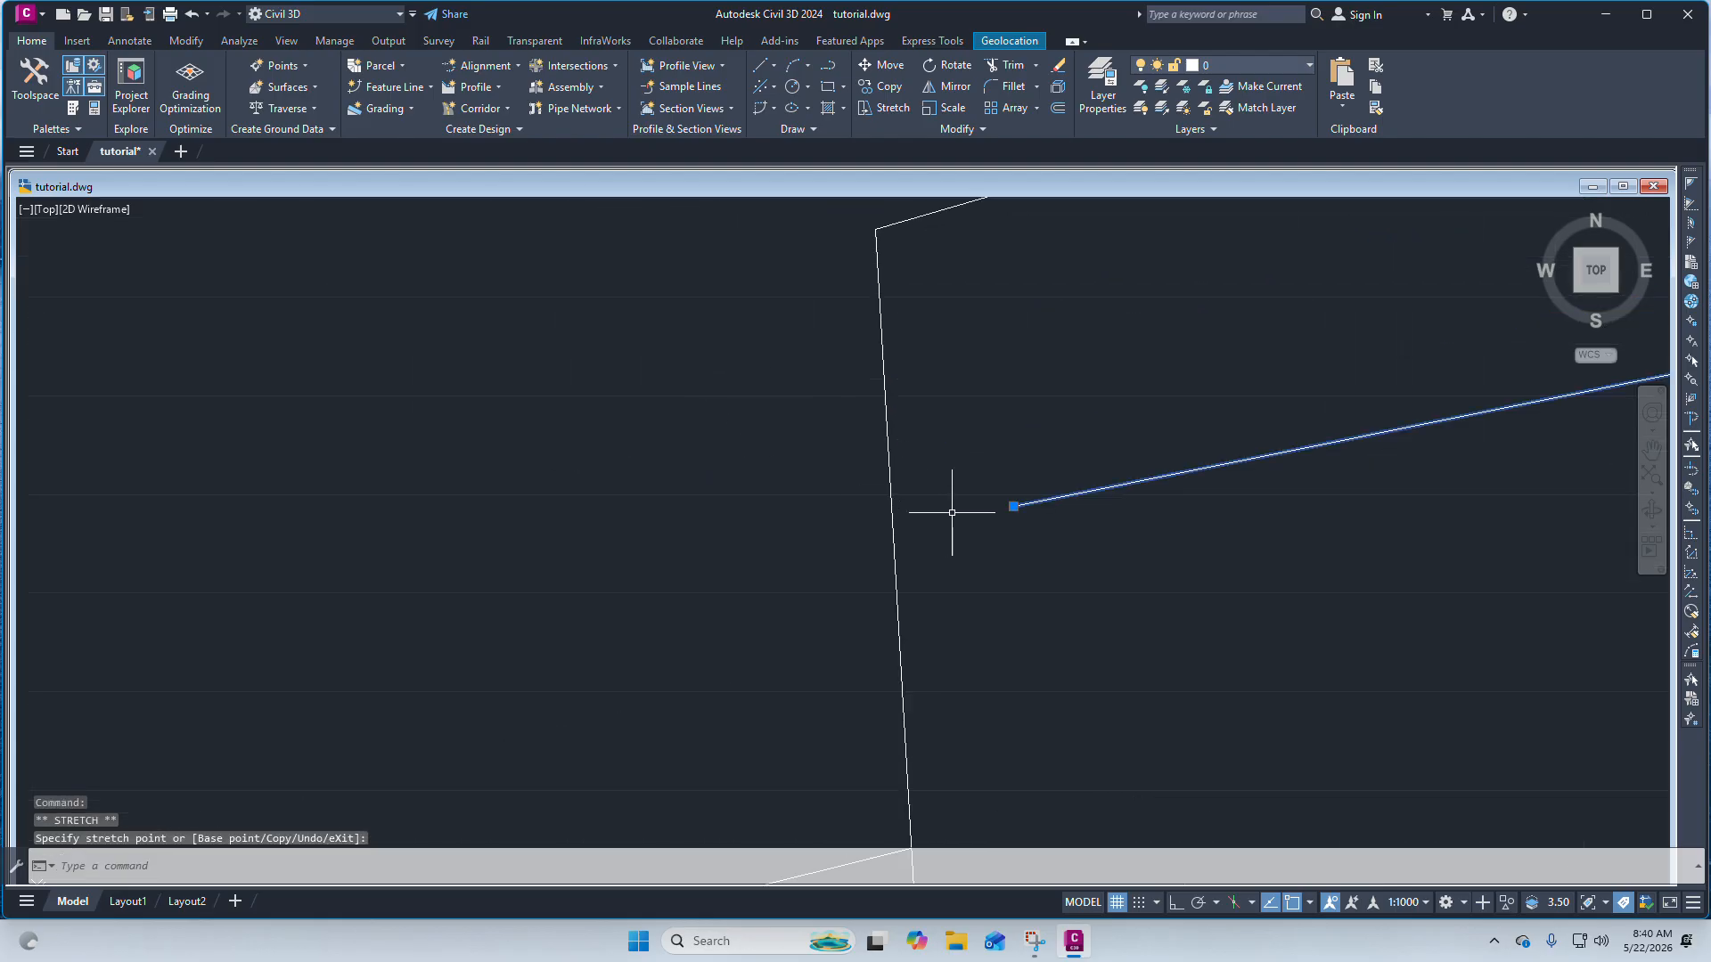
pyautogui.press('Escape')
pyautogui.moveTo(1022, 542); pyautogui.dragTo(854, 501)
pyautogui.scroll(-3, 952, 488)
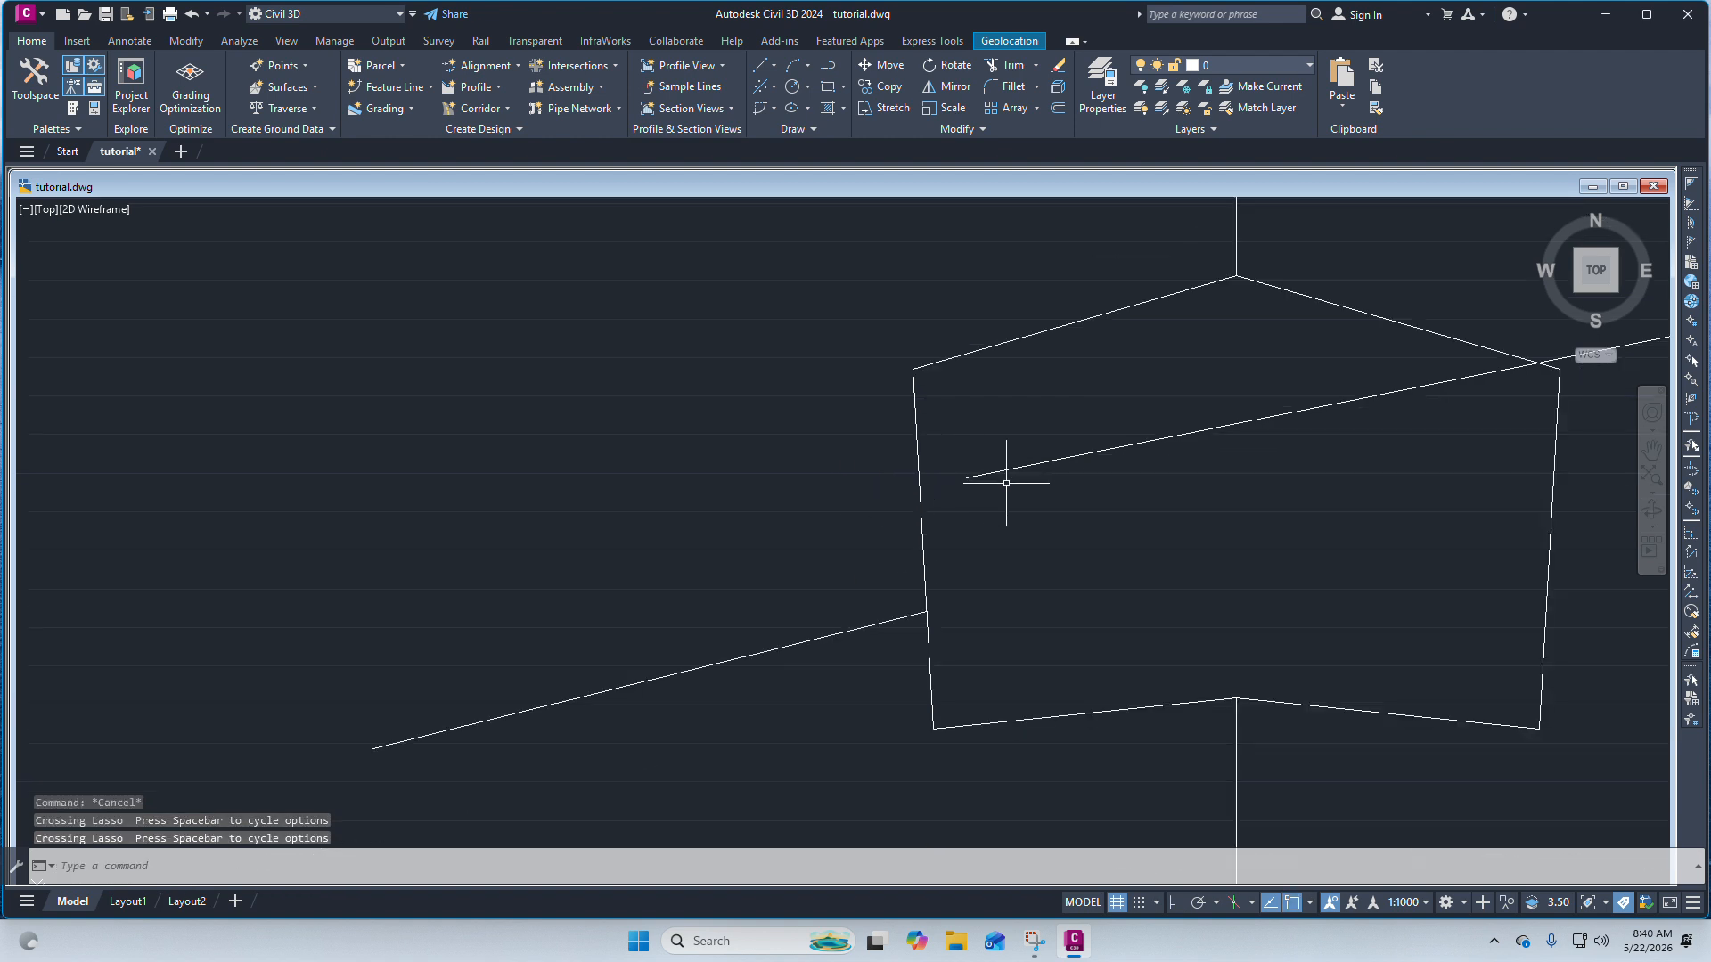
pyautogui.click(1016, 486)
pyautogui.click(879, 429)
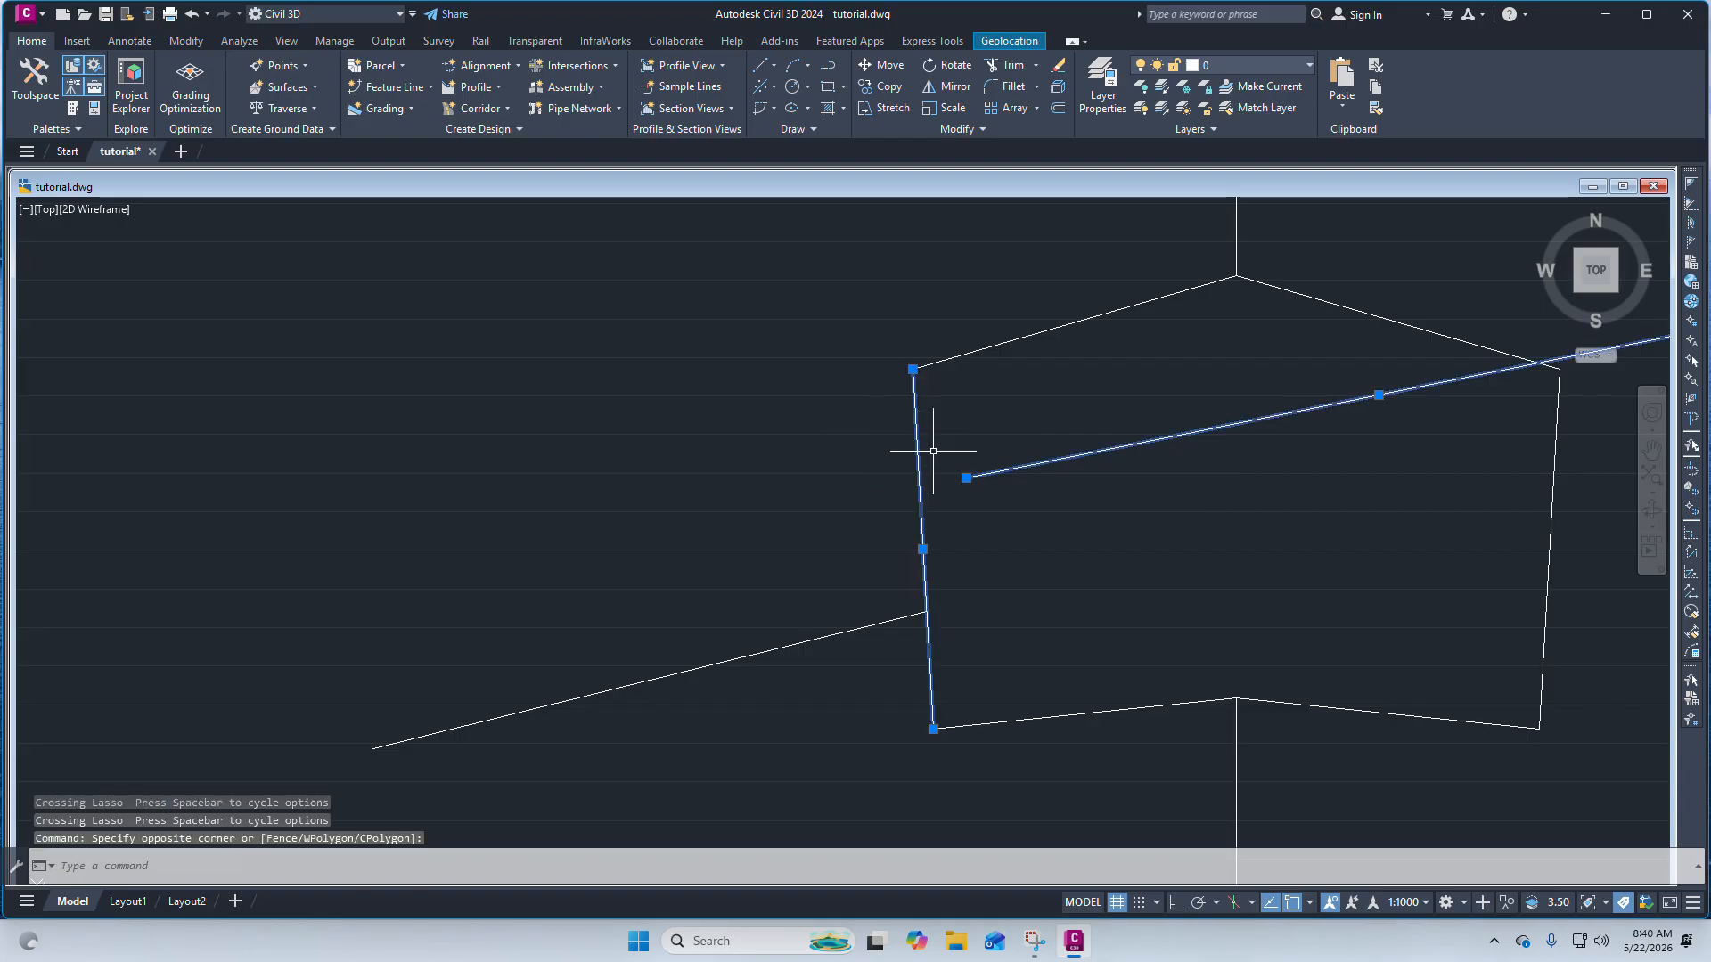
pyautogui.scroll(-1, 950, 470)
pyautogui.scroll(4, 1007, 494)
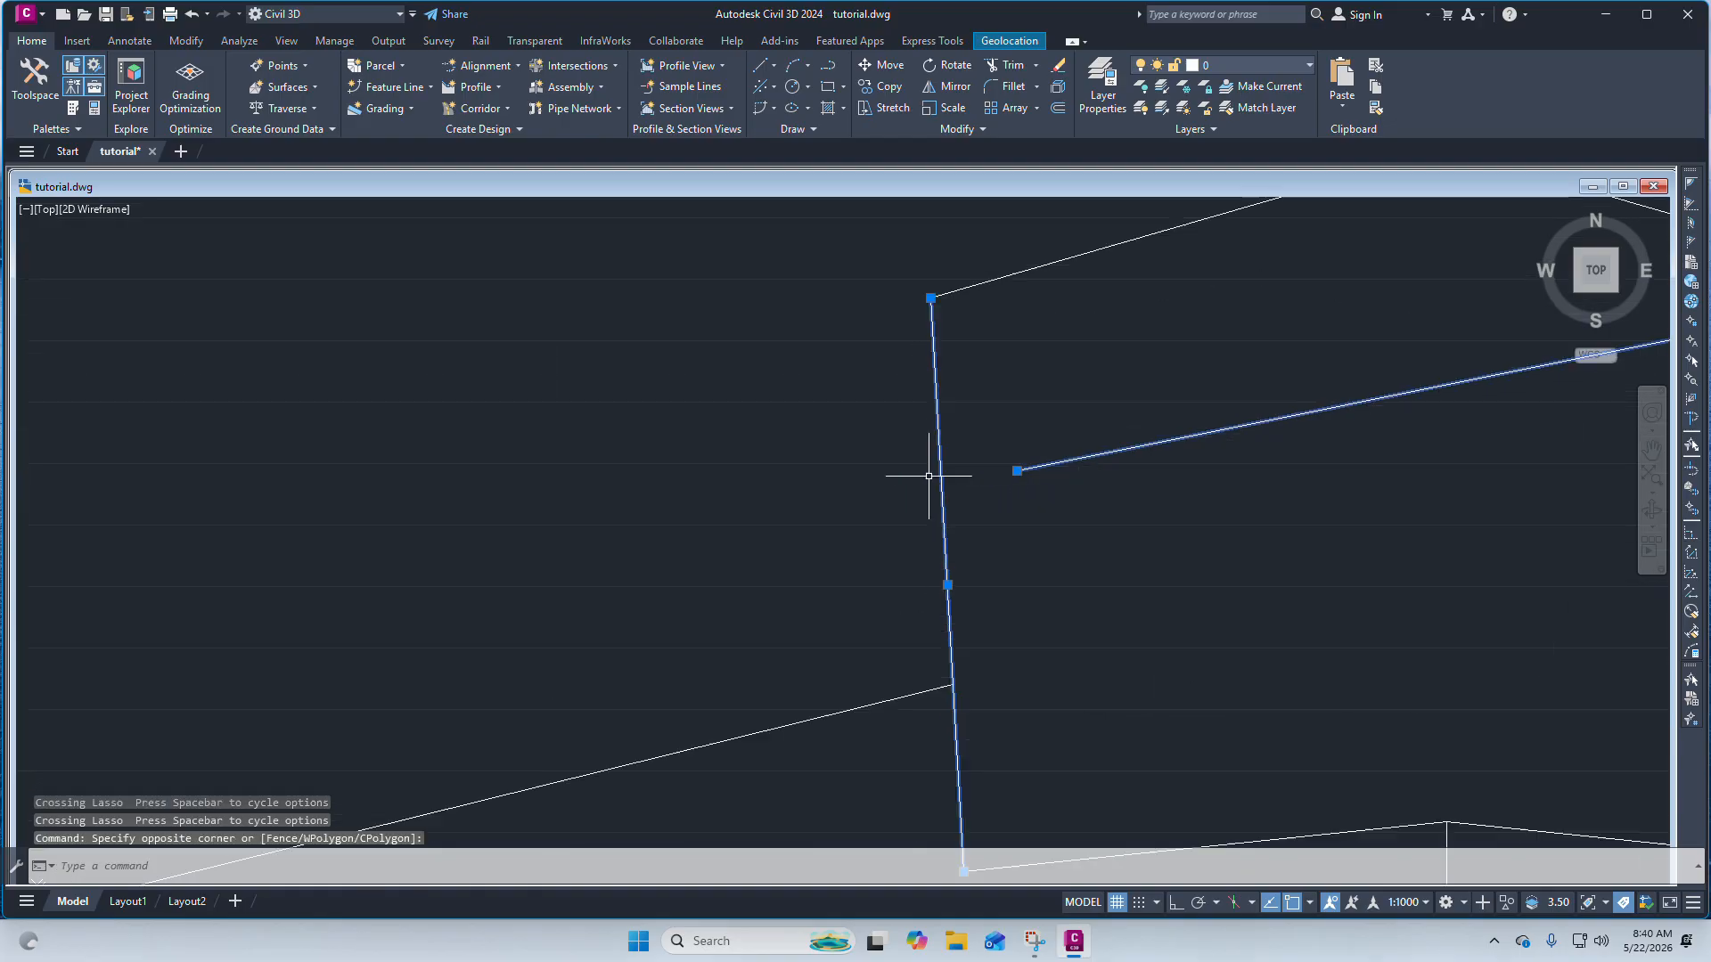
pyautogui.scroll(-6, 1040, 500)
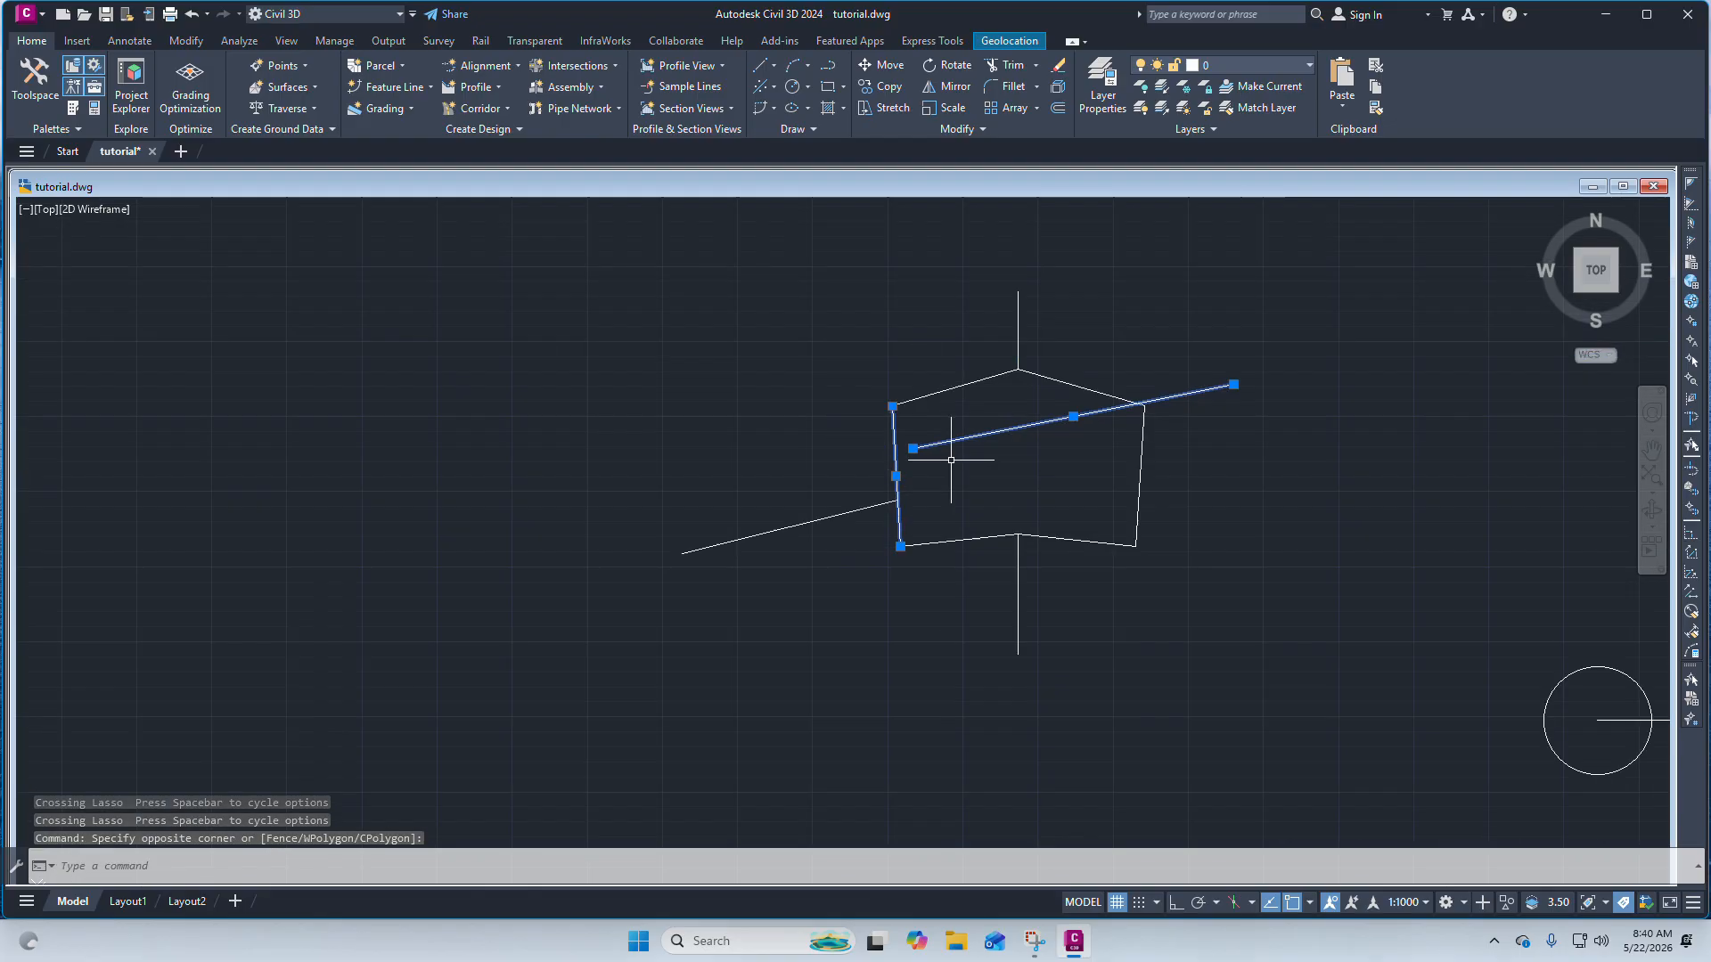
pyautogui.click(980, 584)
pyautogui.press('Escape')
pyautogui.scroll(4, 905, 439)
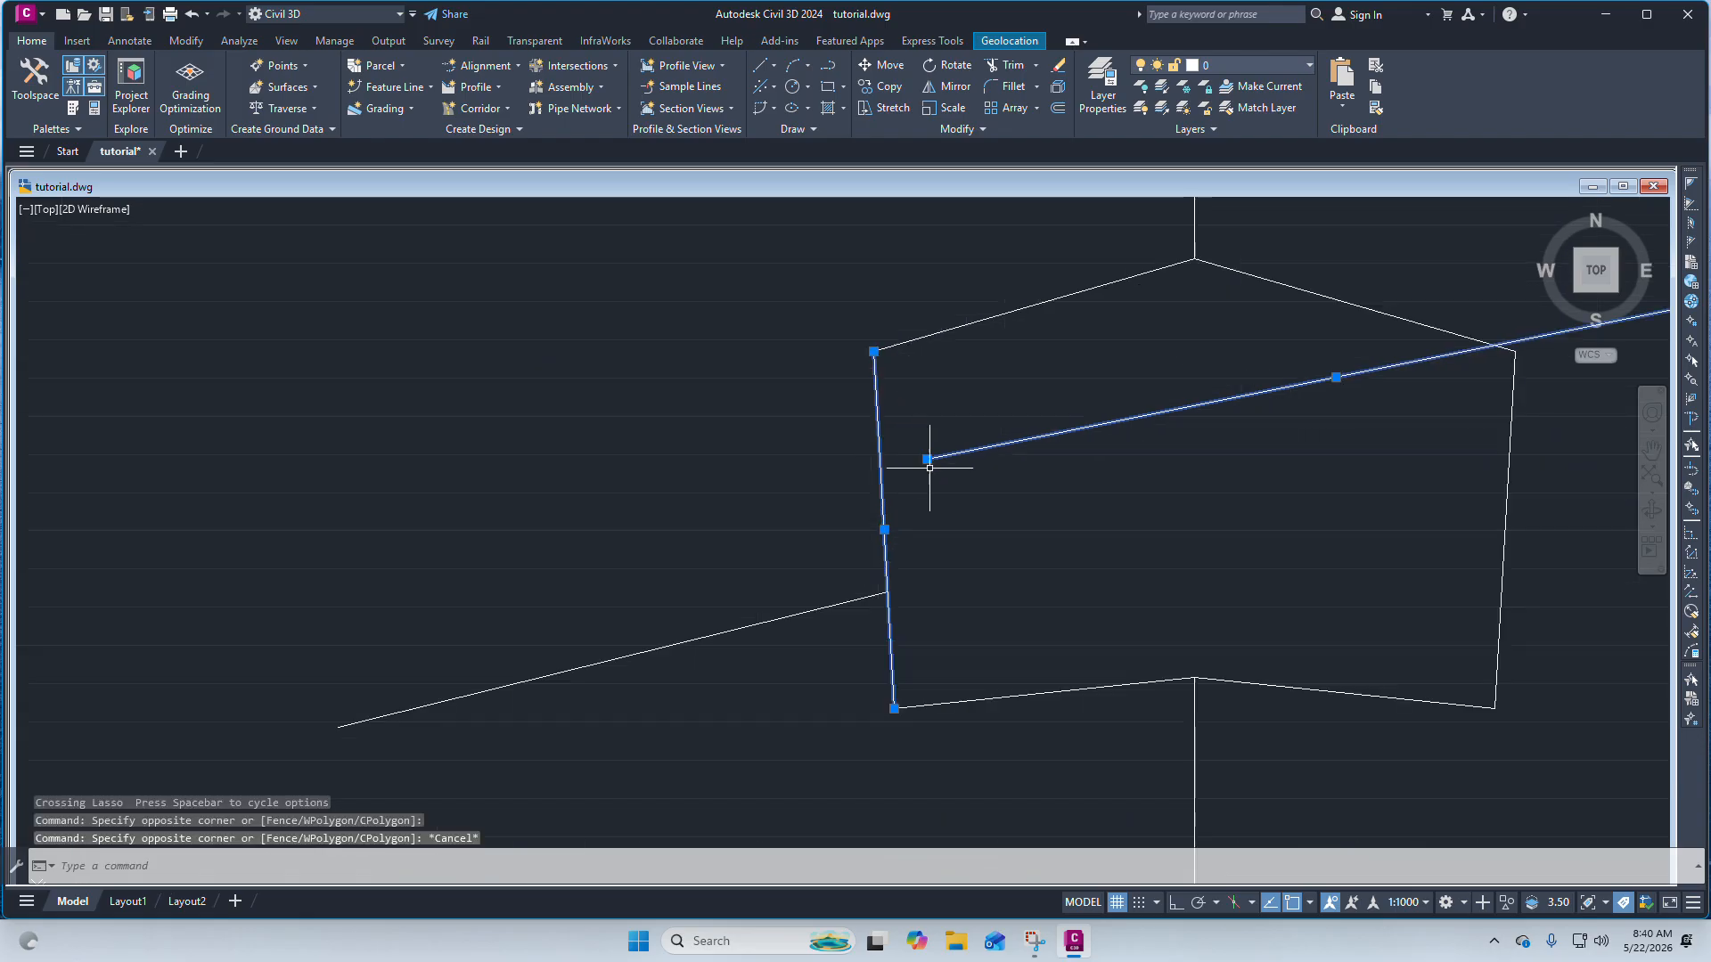
pyautogui.press('Escape')
# Extend the sloping line's inner end to meet the pentagon's left edge, using that edge as the boundary.
pyautogui.click(971, 479)
pyautogui.click(931, 425)
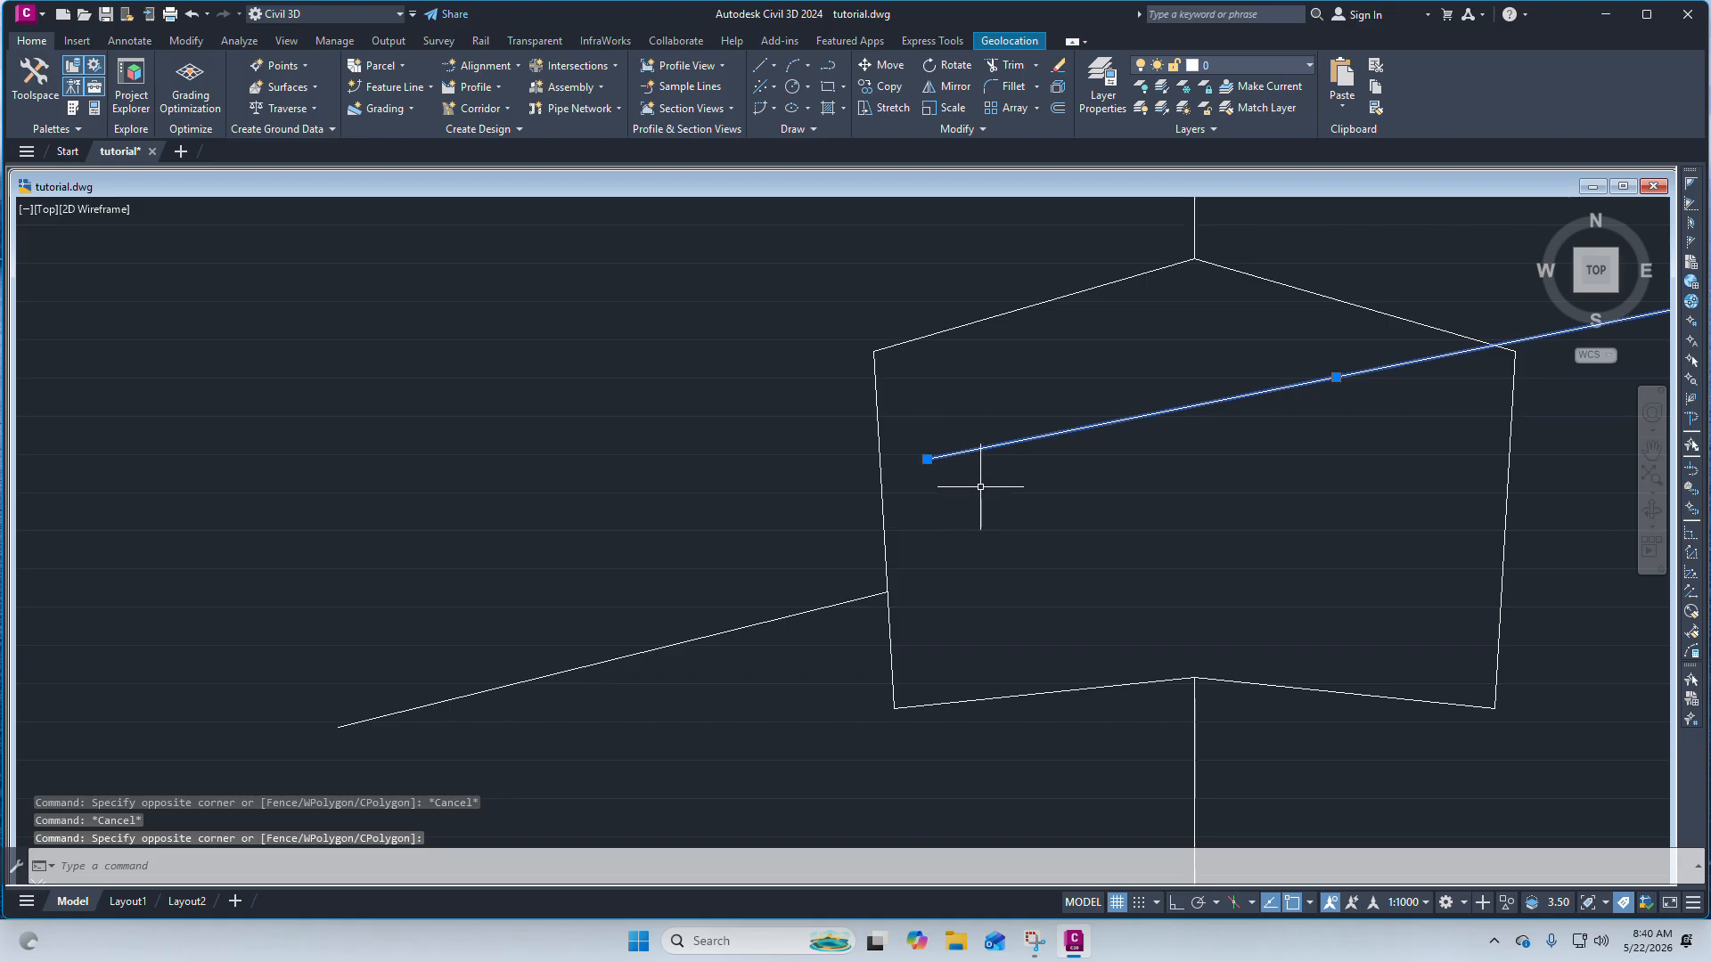
pyautogui.click(993, 493)
pyautogui.click(841, 435)
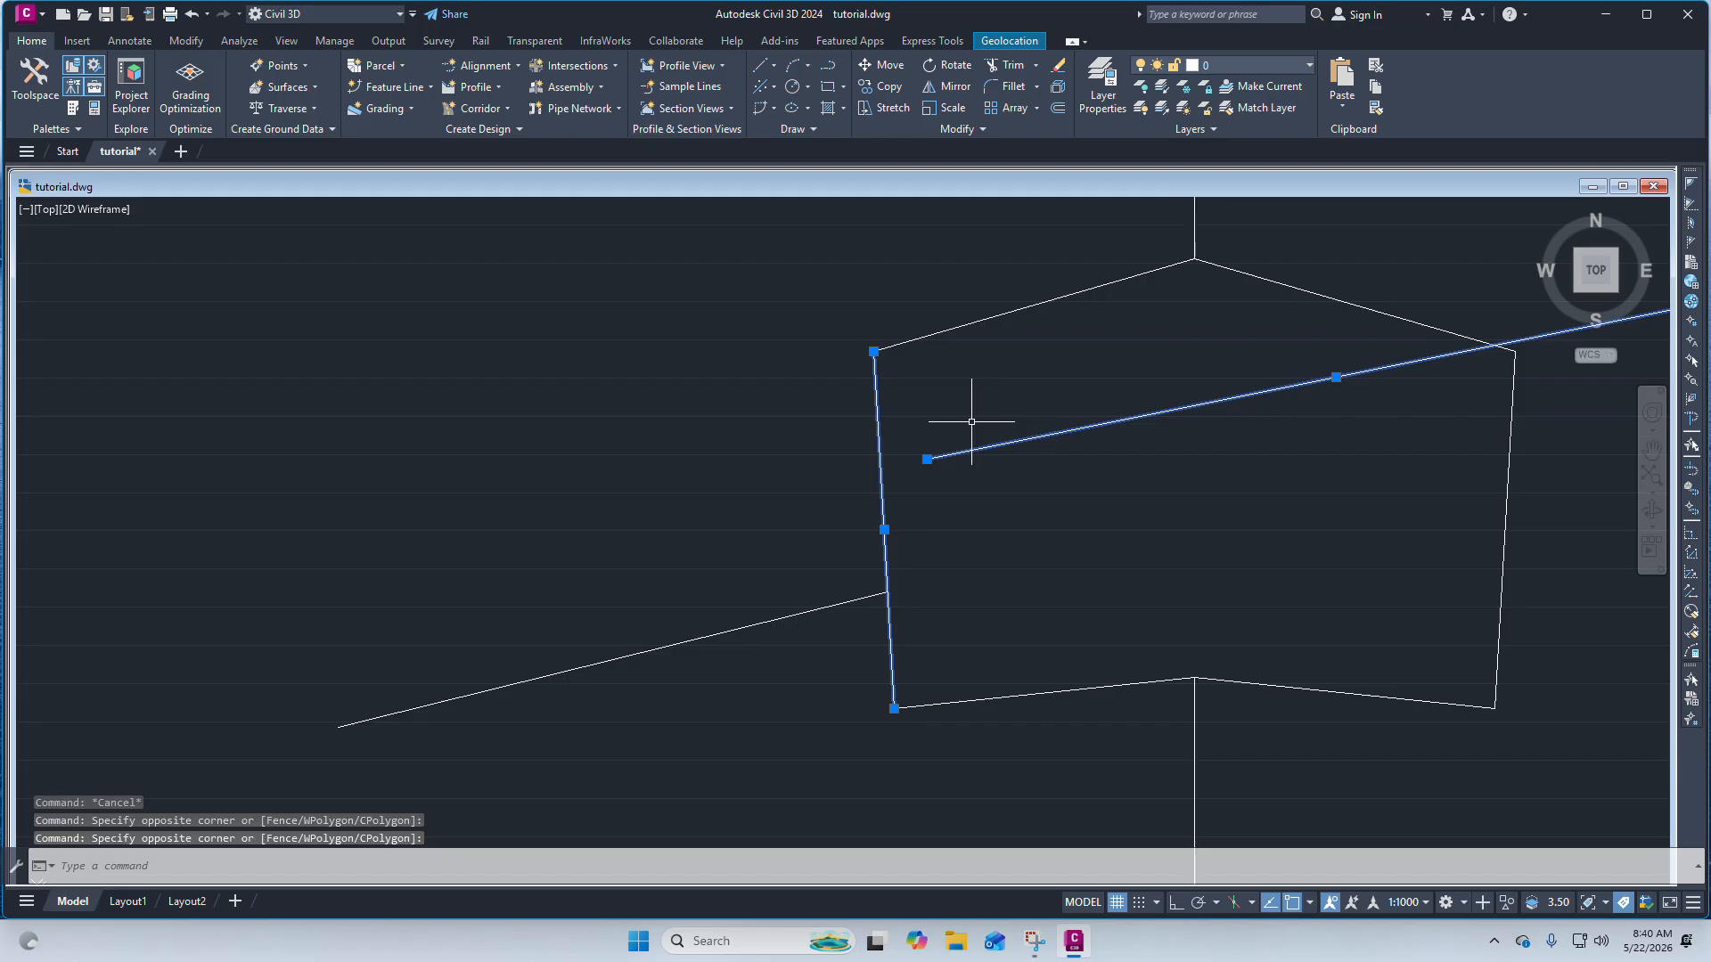
pyautogui.click(1037, 71)
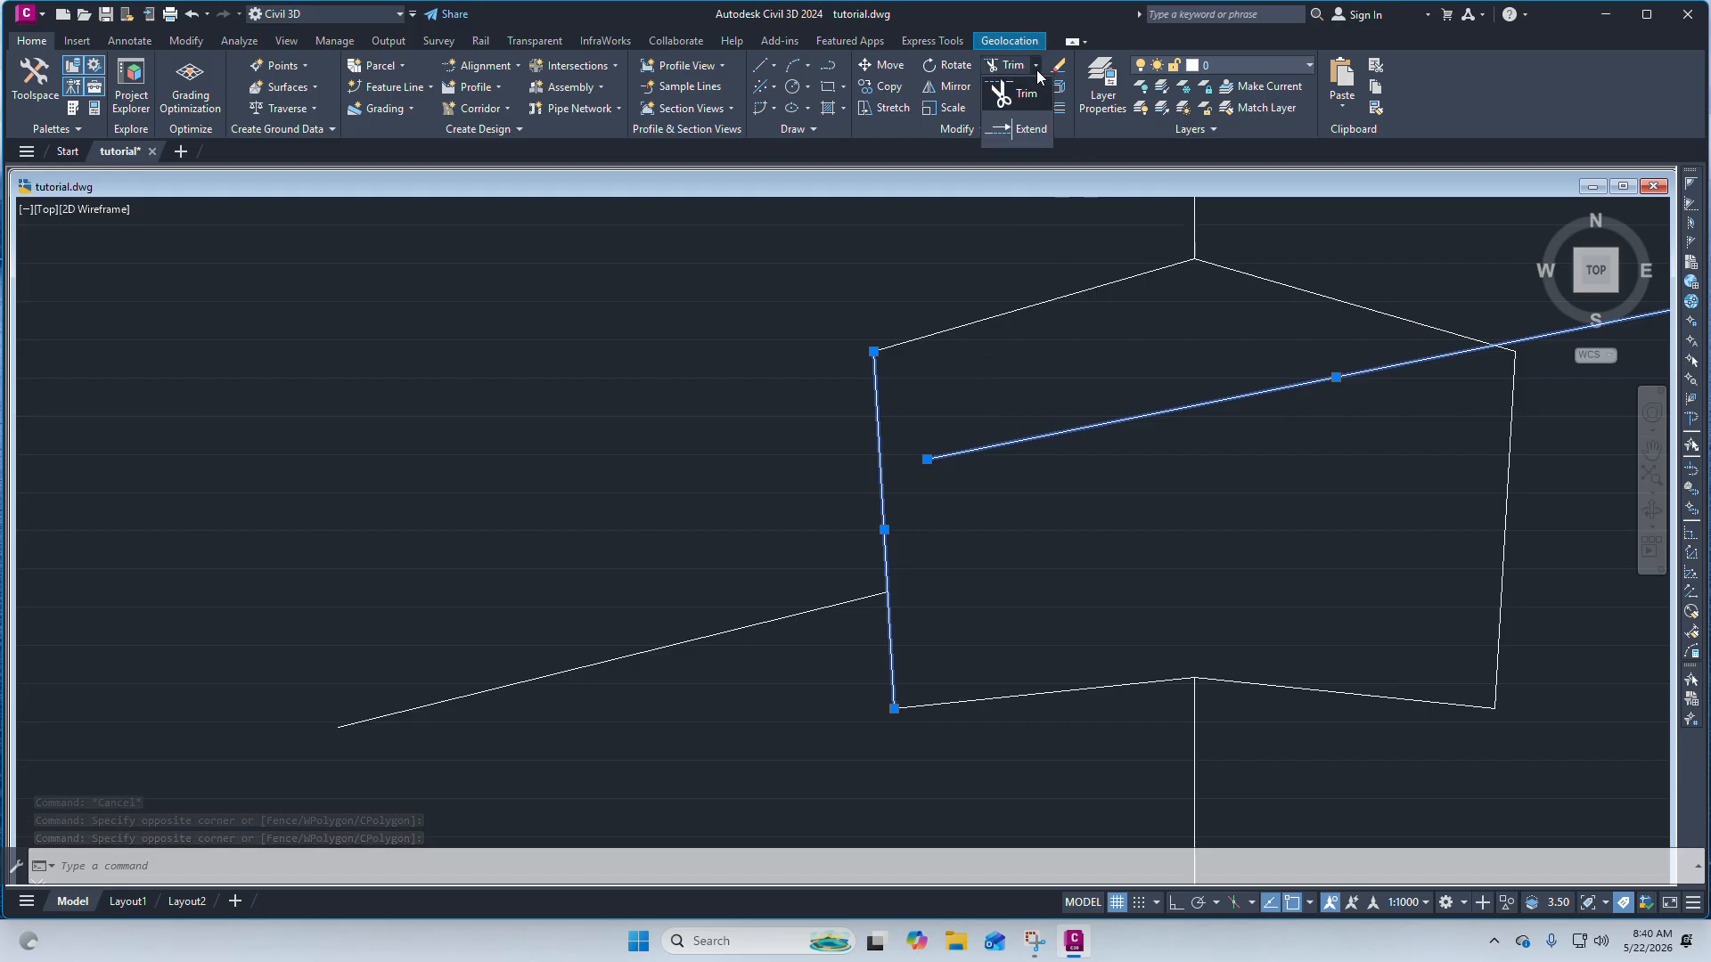
pyautogui.click(1028, 131)
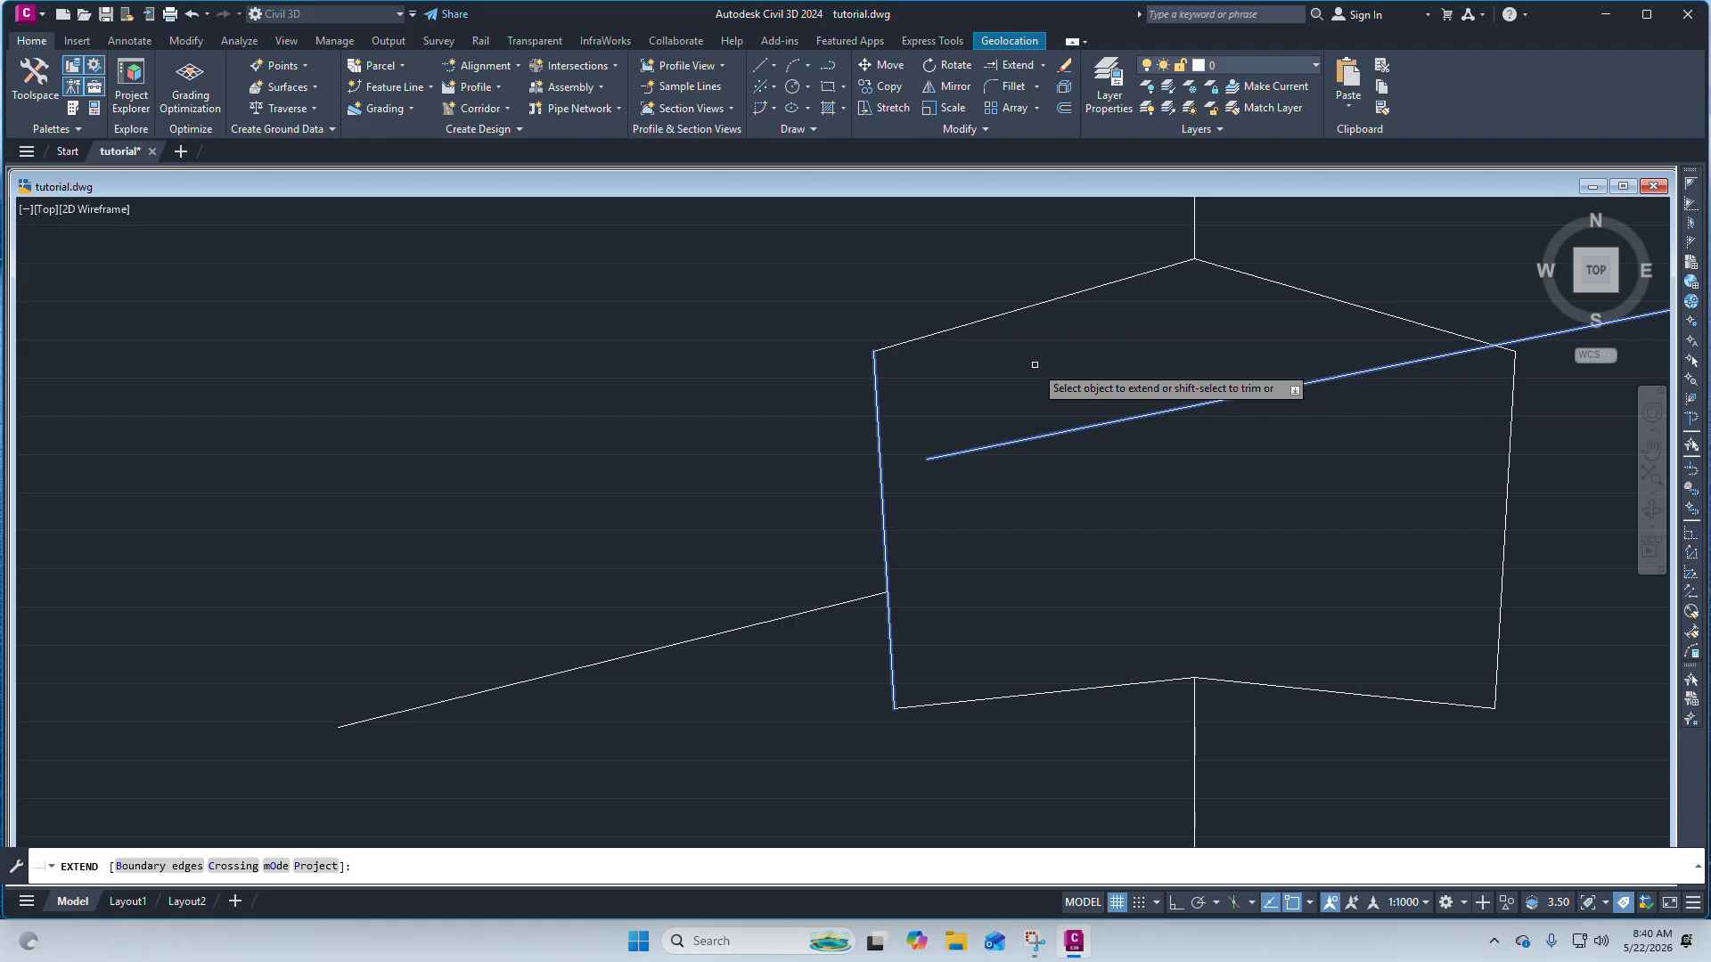
pyautogui.click(957, 451)
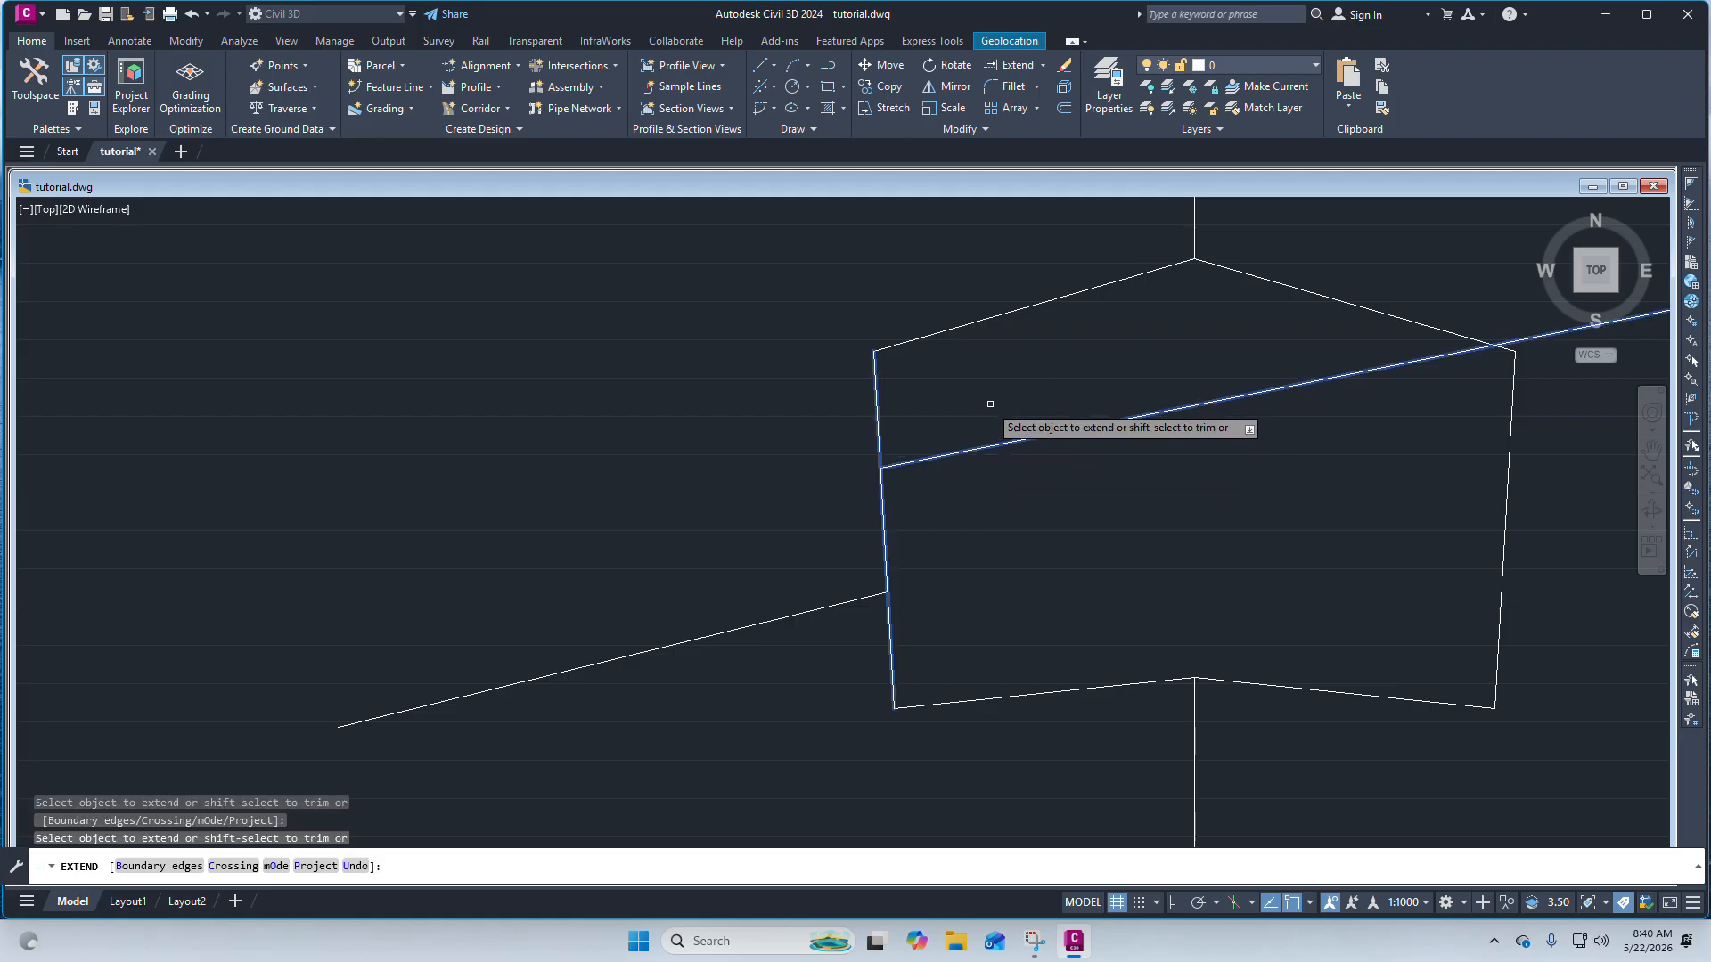
pyautogui.scroll(4, 859, 472)
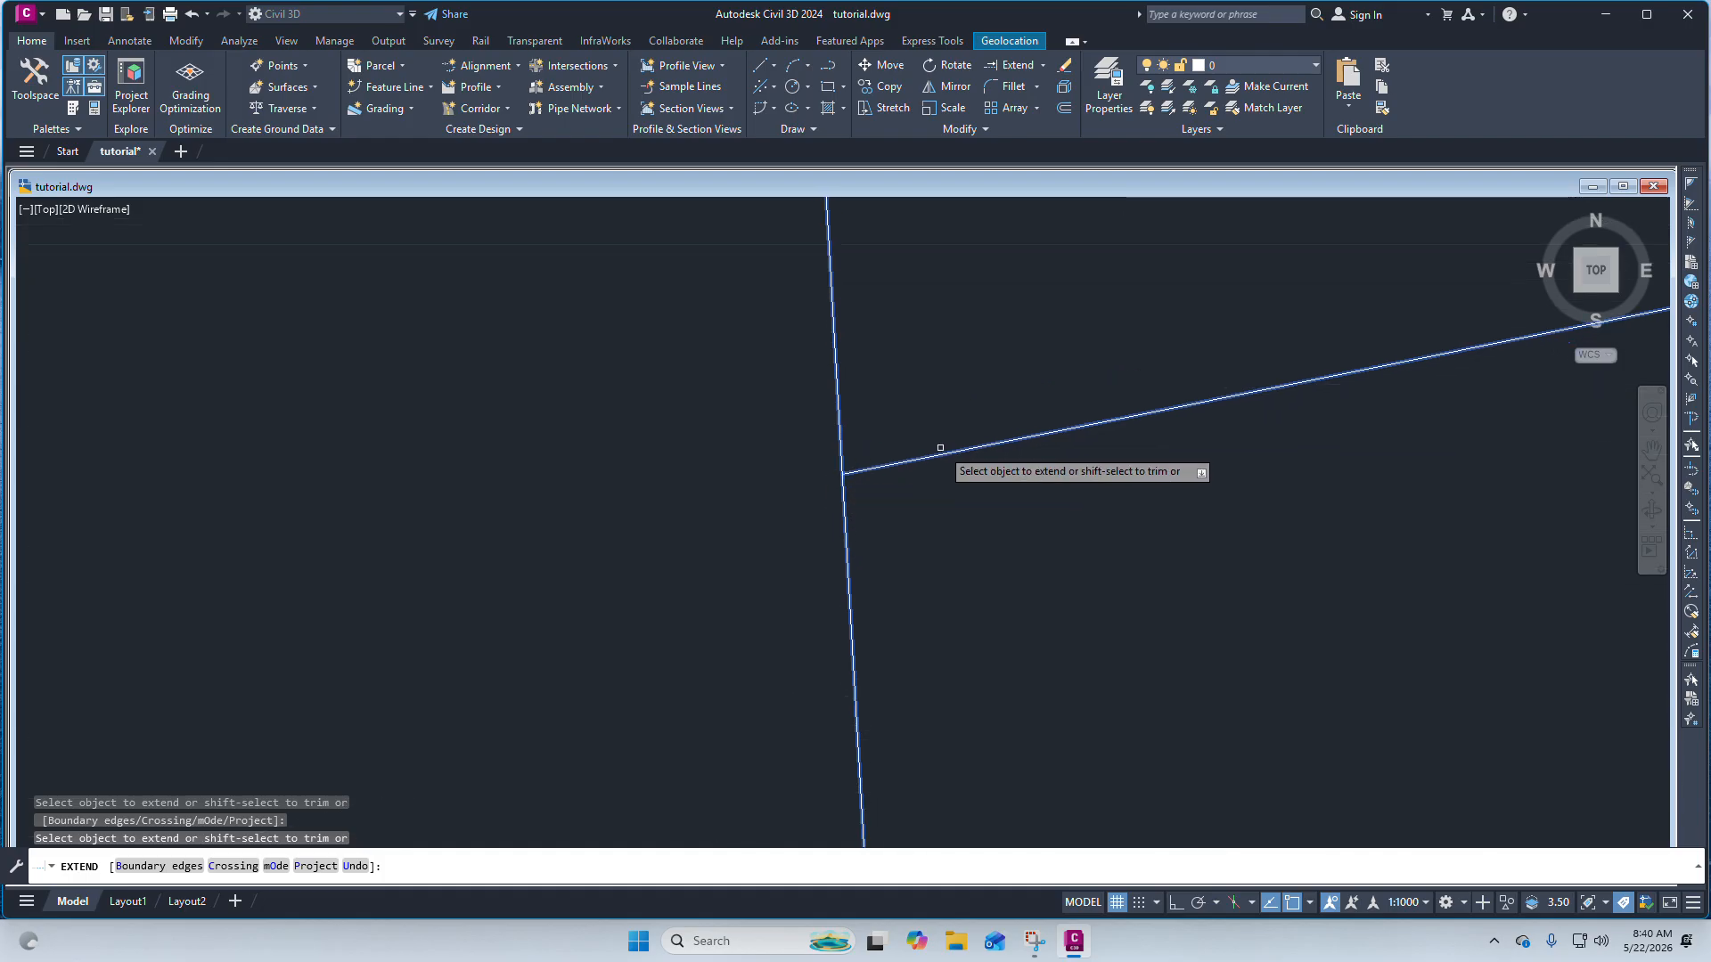
pyautogui.press('Escape')
pyautogui.press('Escape')
pyautogui.scroll(-8, 941, 427)
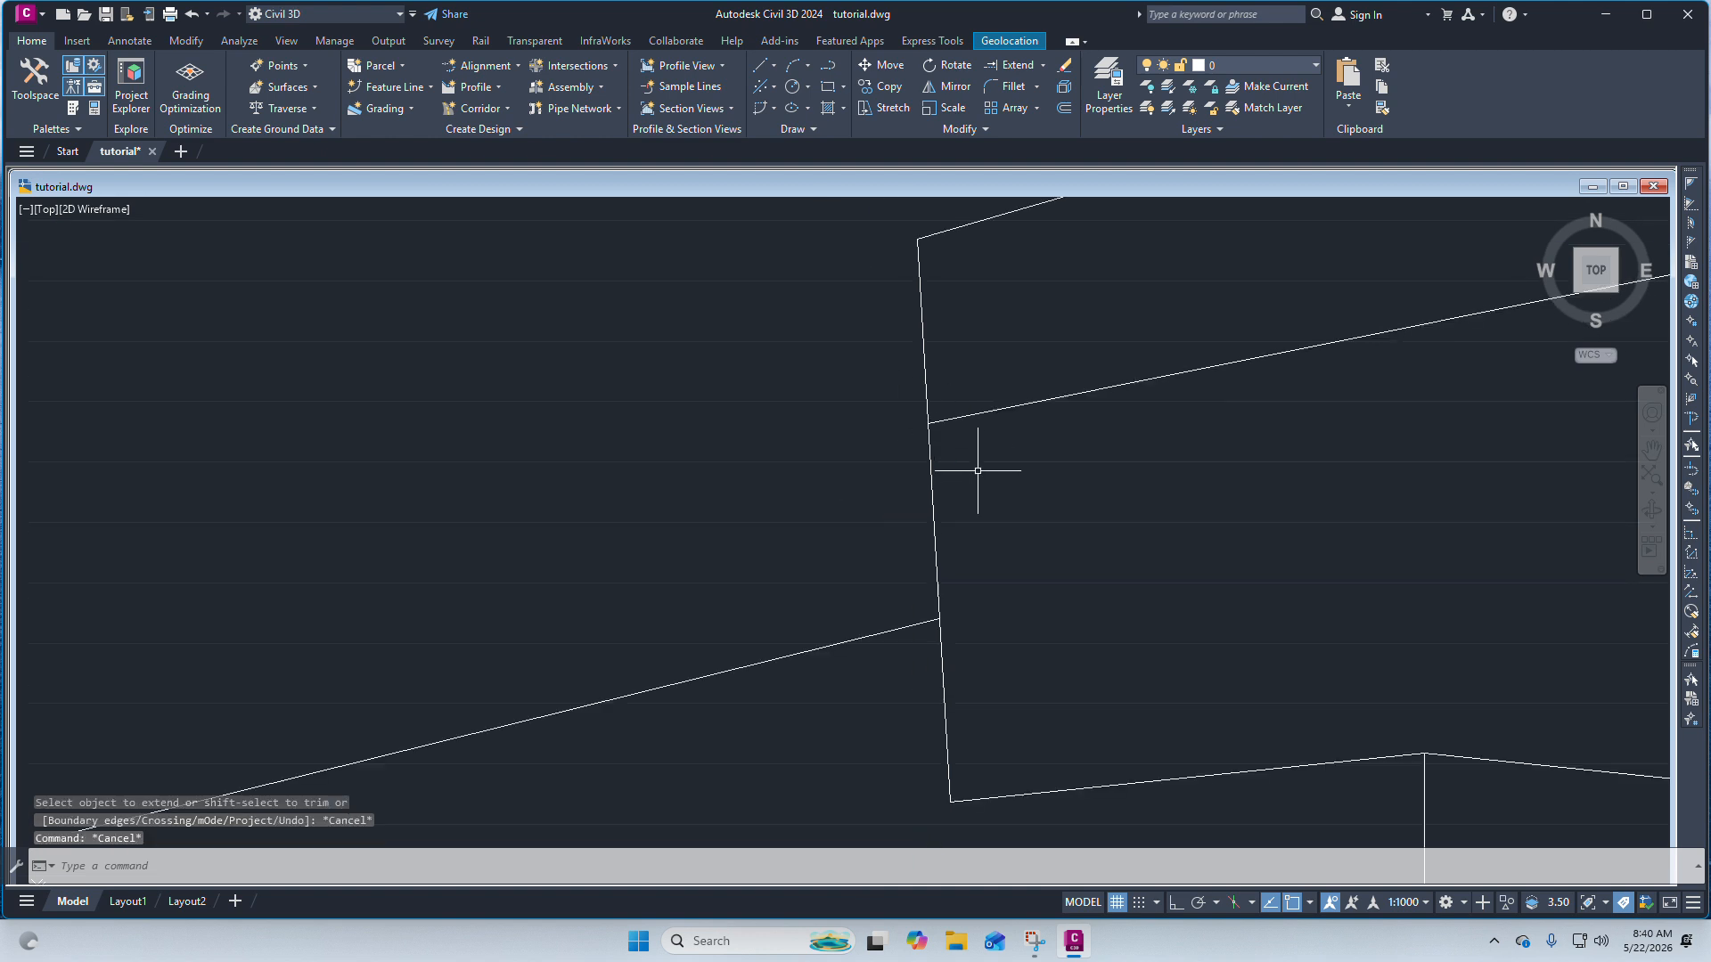
pyautogui.scroll(4, 1024, 404)
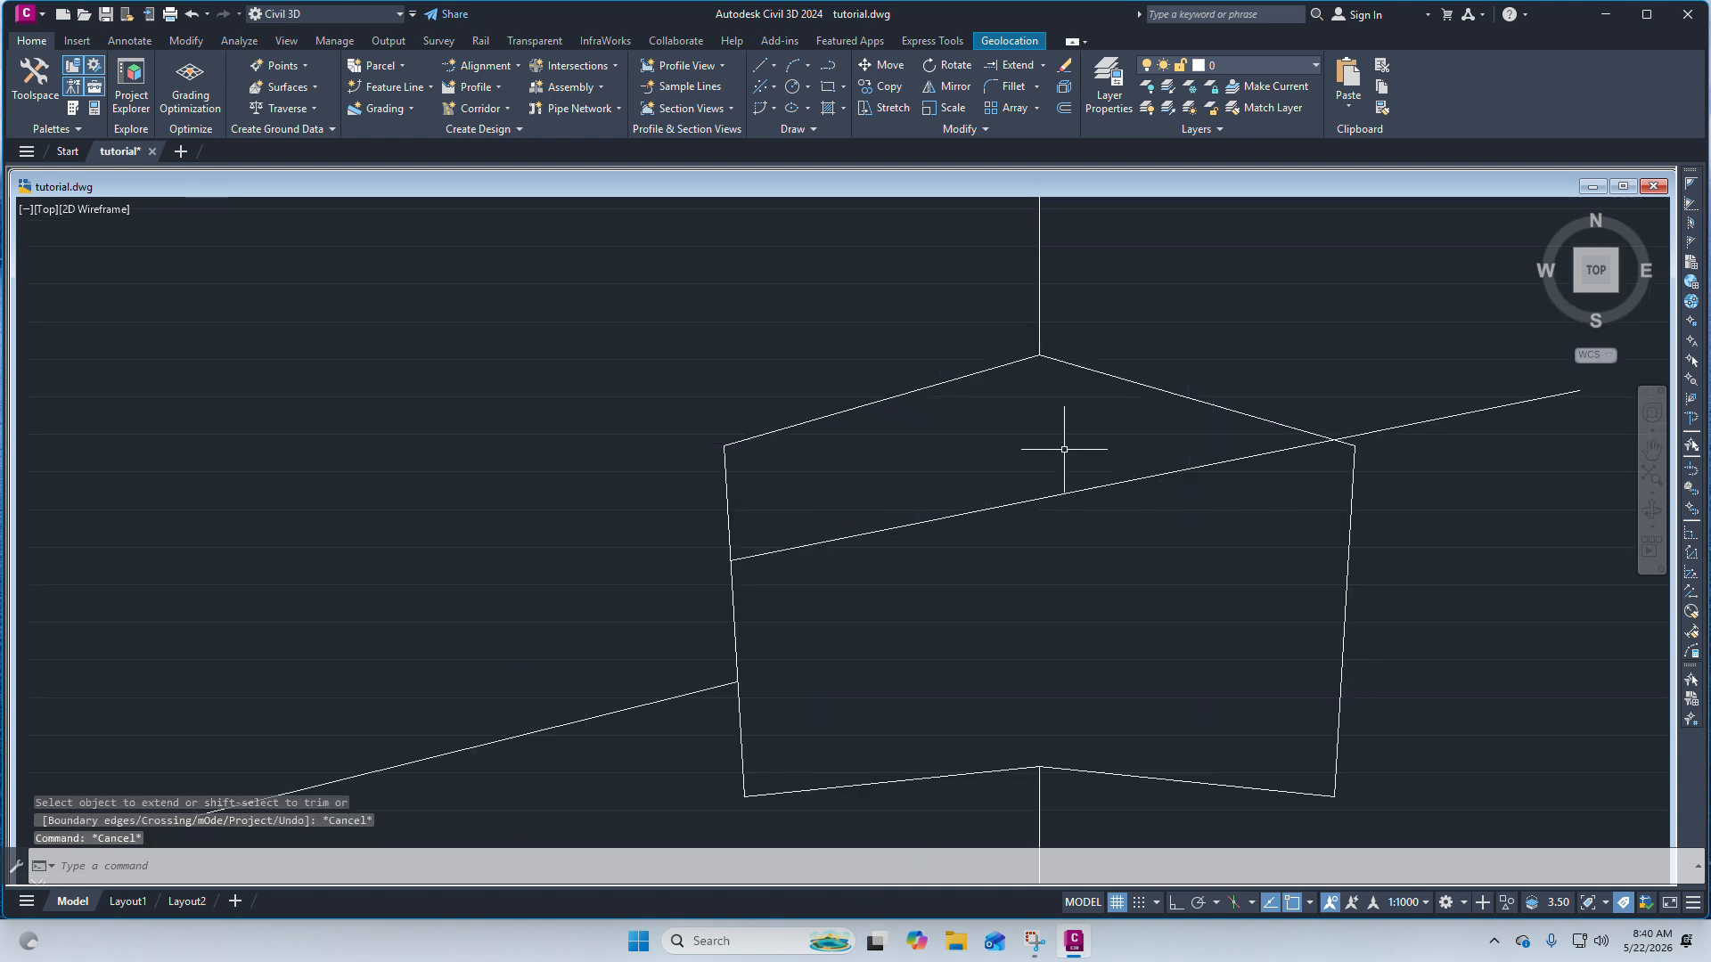
pyautogui.scroll(-5, 936, 405)
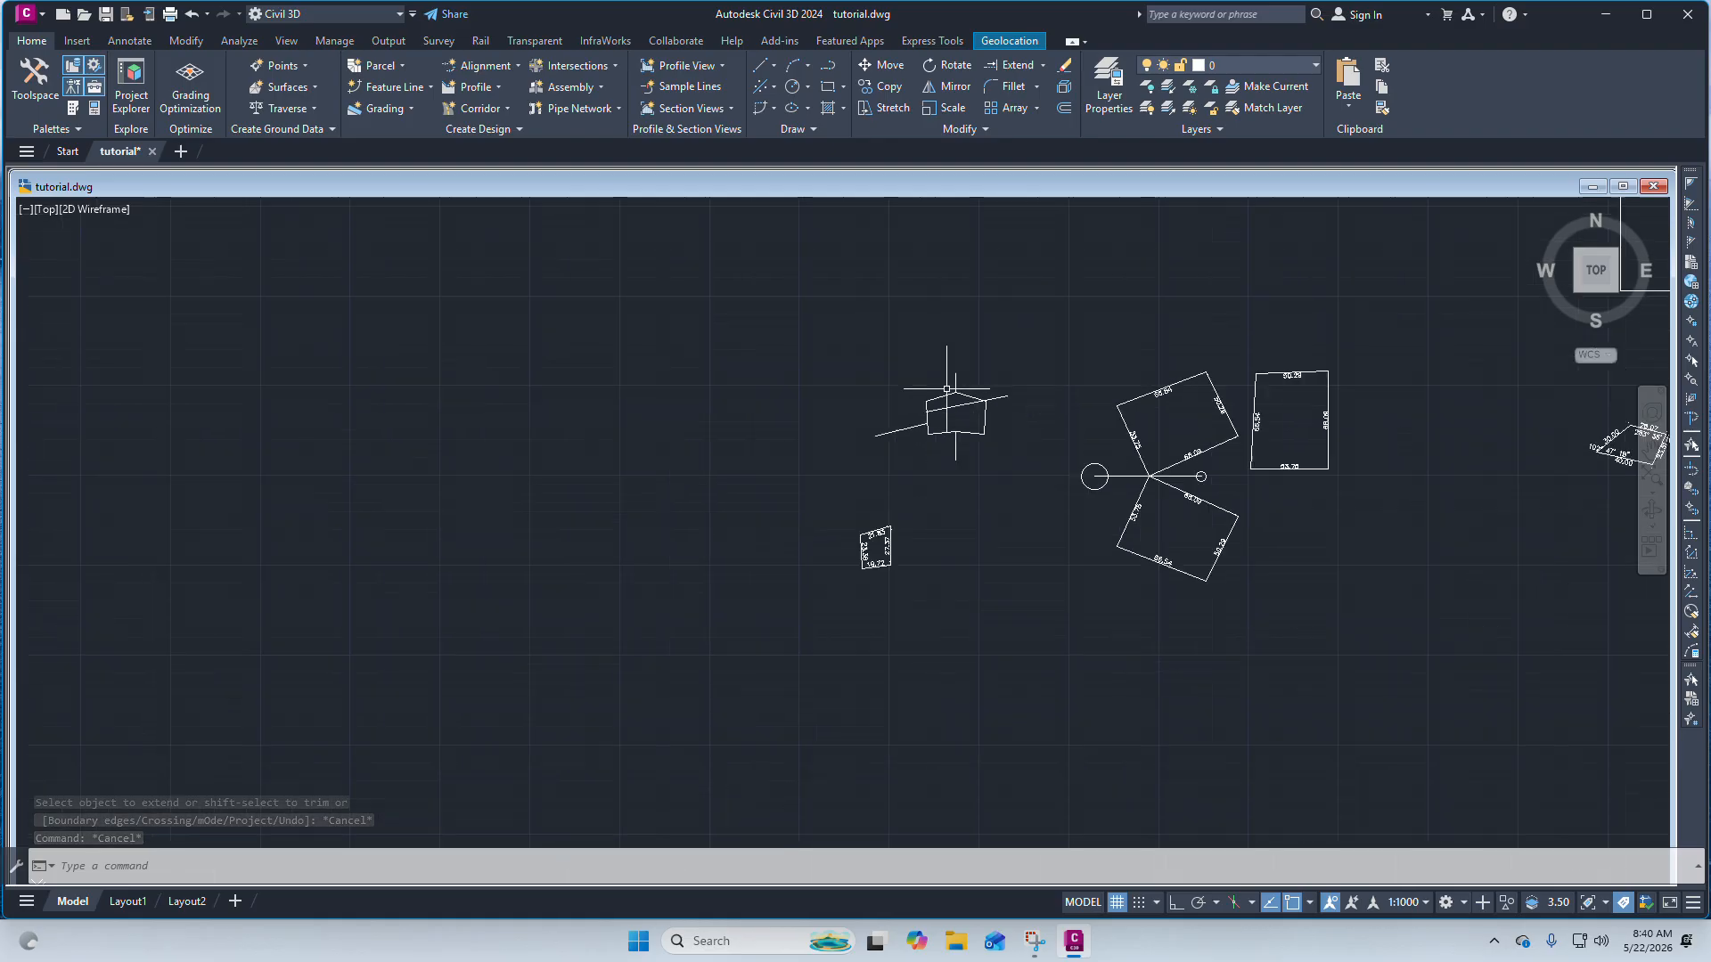
pyautogui.scroll(6, 938, 403)
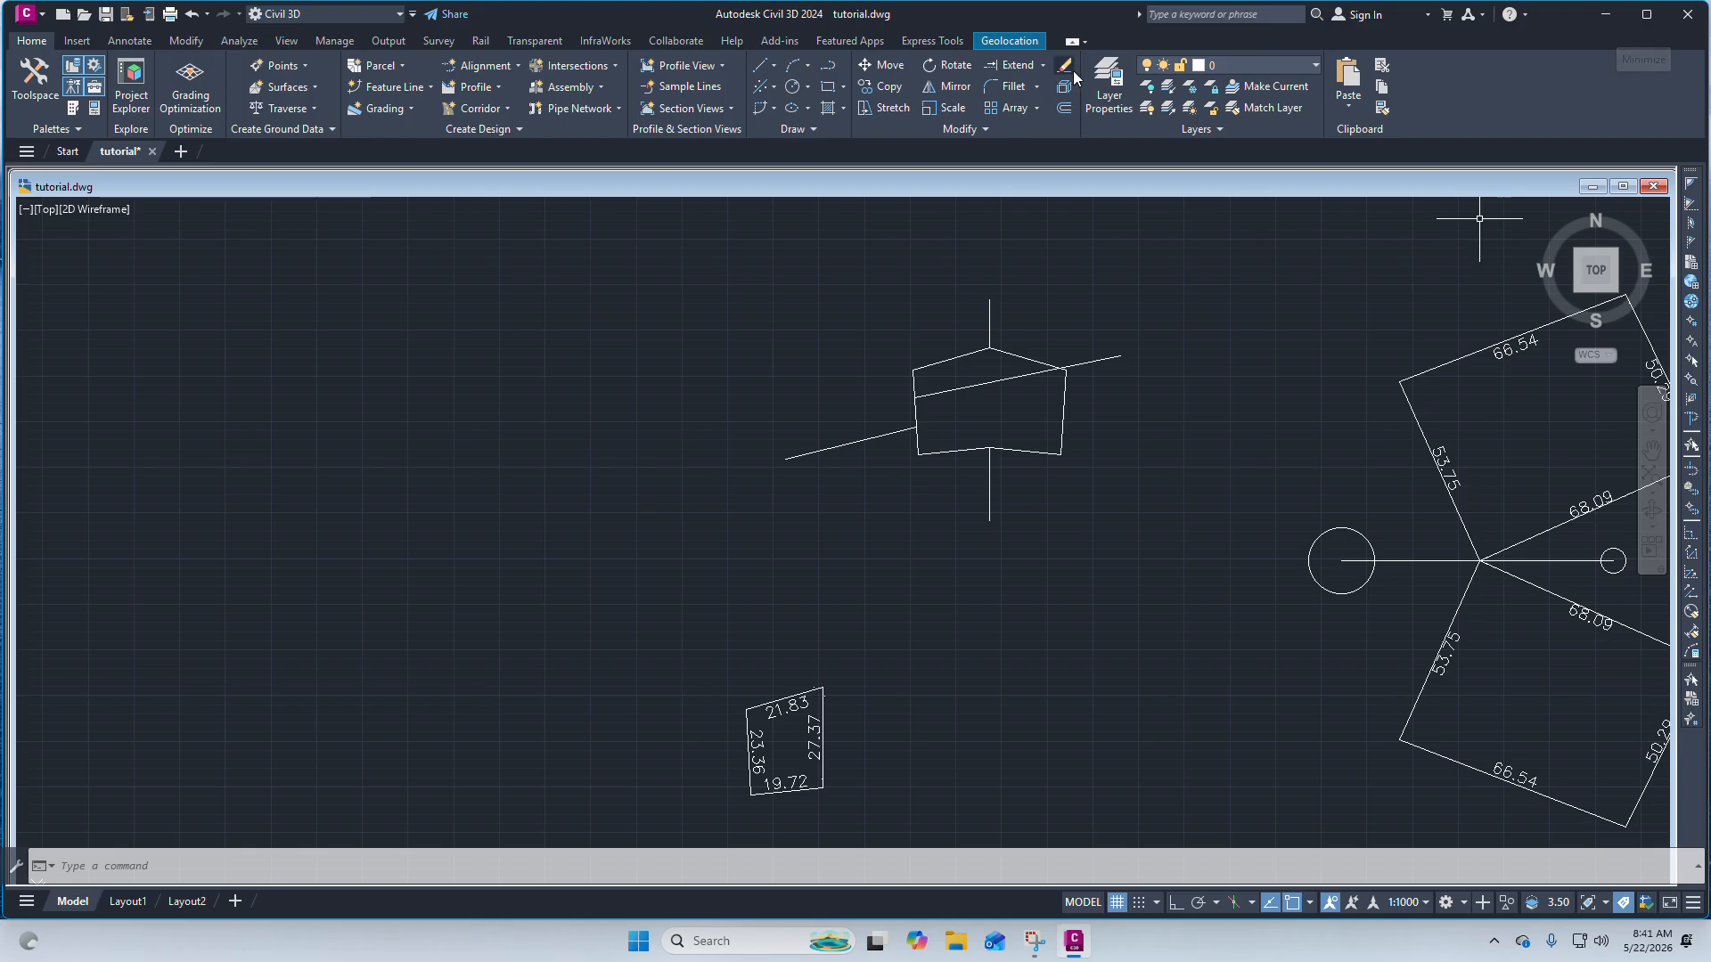
pyautogui.click(1039, 88)
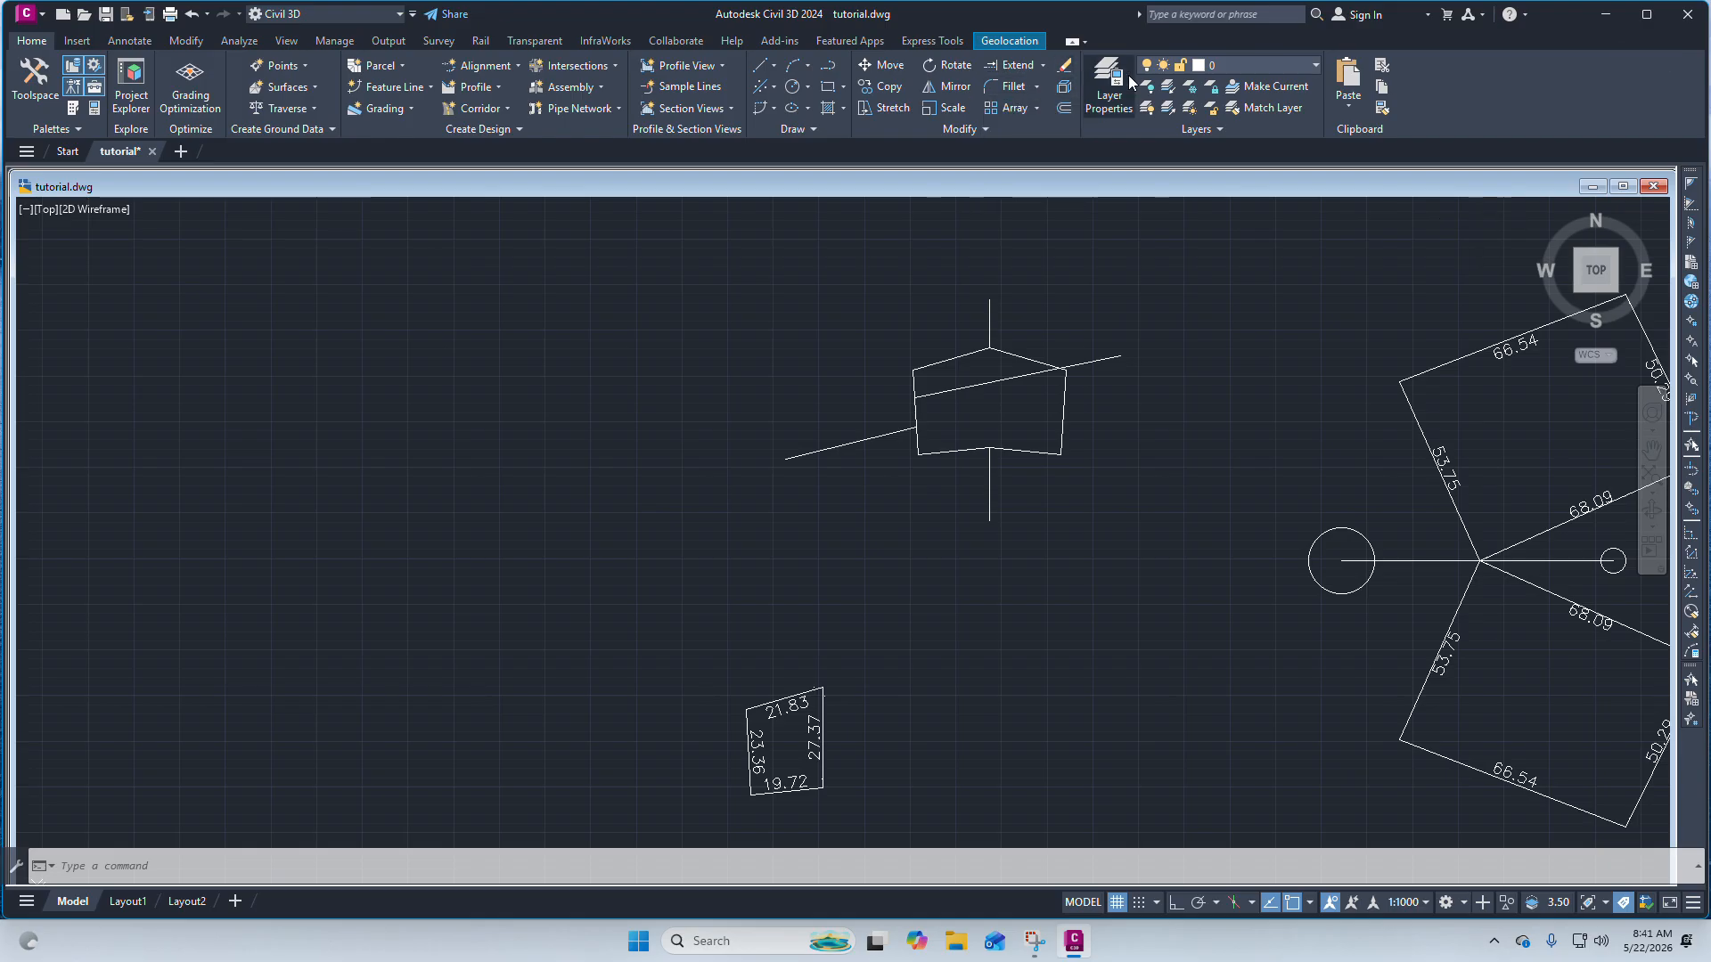
# Switch to the desktop, open the 700_101.jpg image in Photos and go on to 501_36.jpg.
pyautogui.click(1599, 13)
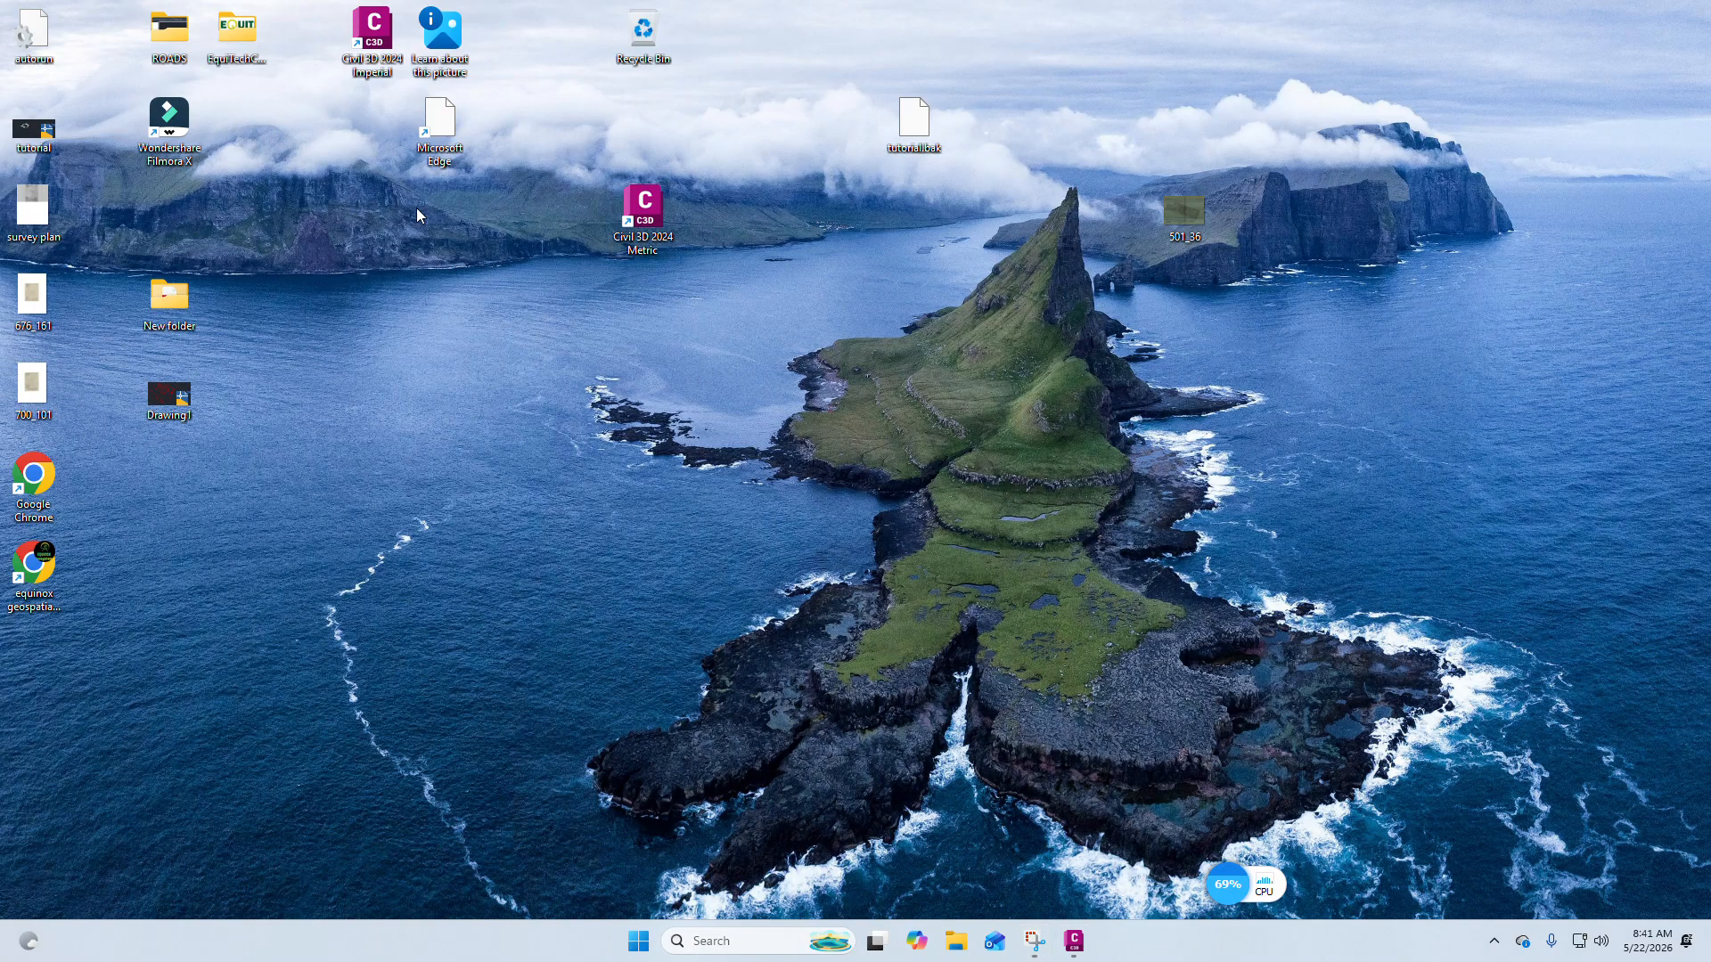
pyautogui.doubleClick(24, 404)
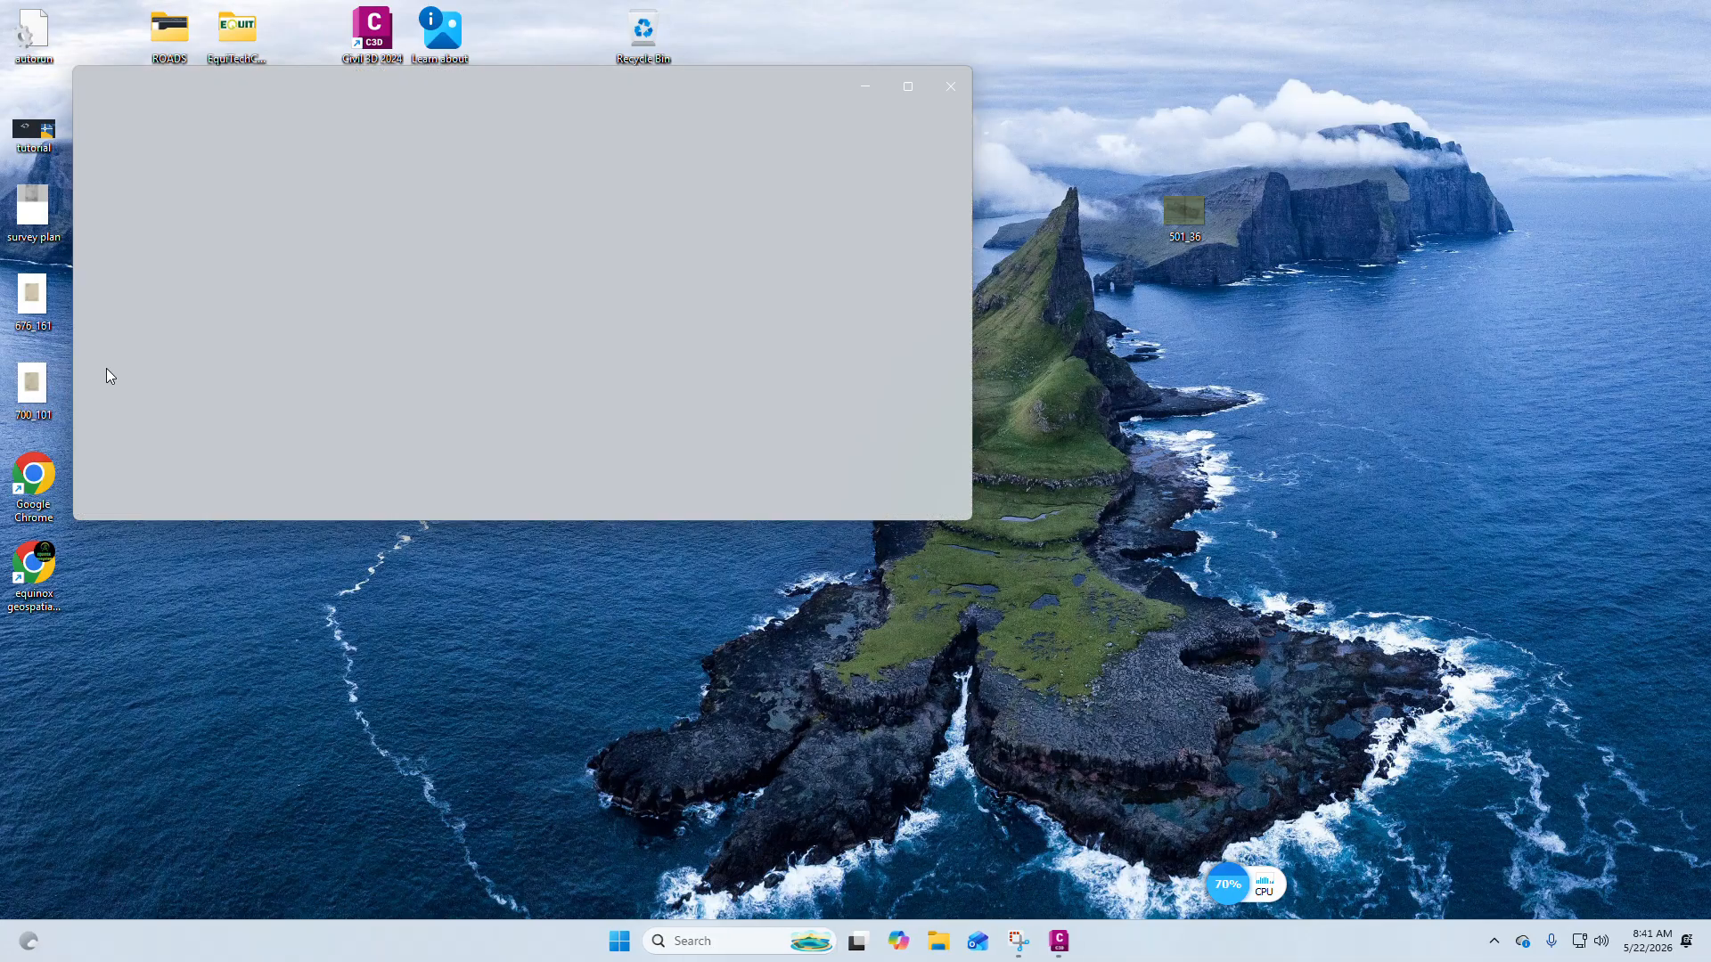
pyautogui.scroll(5, 500, 240)
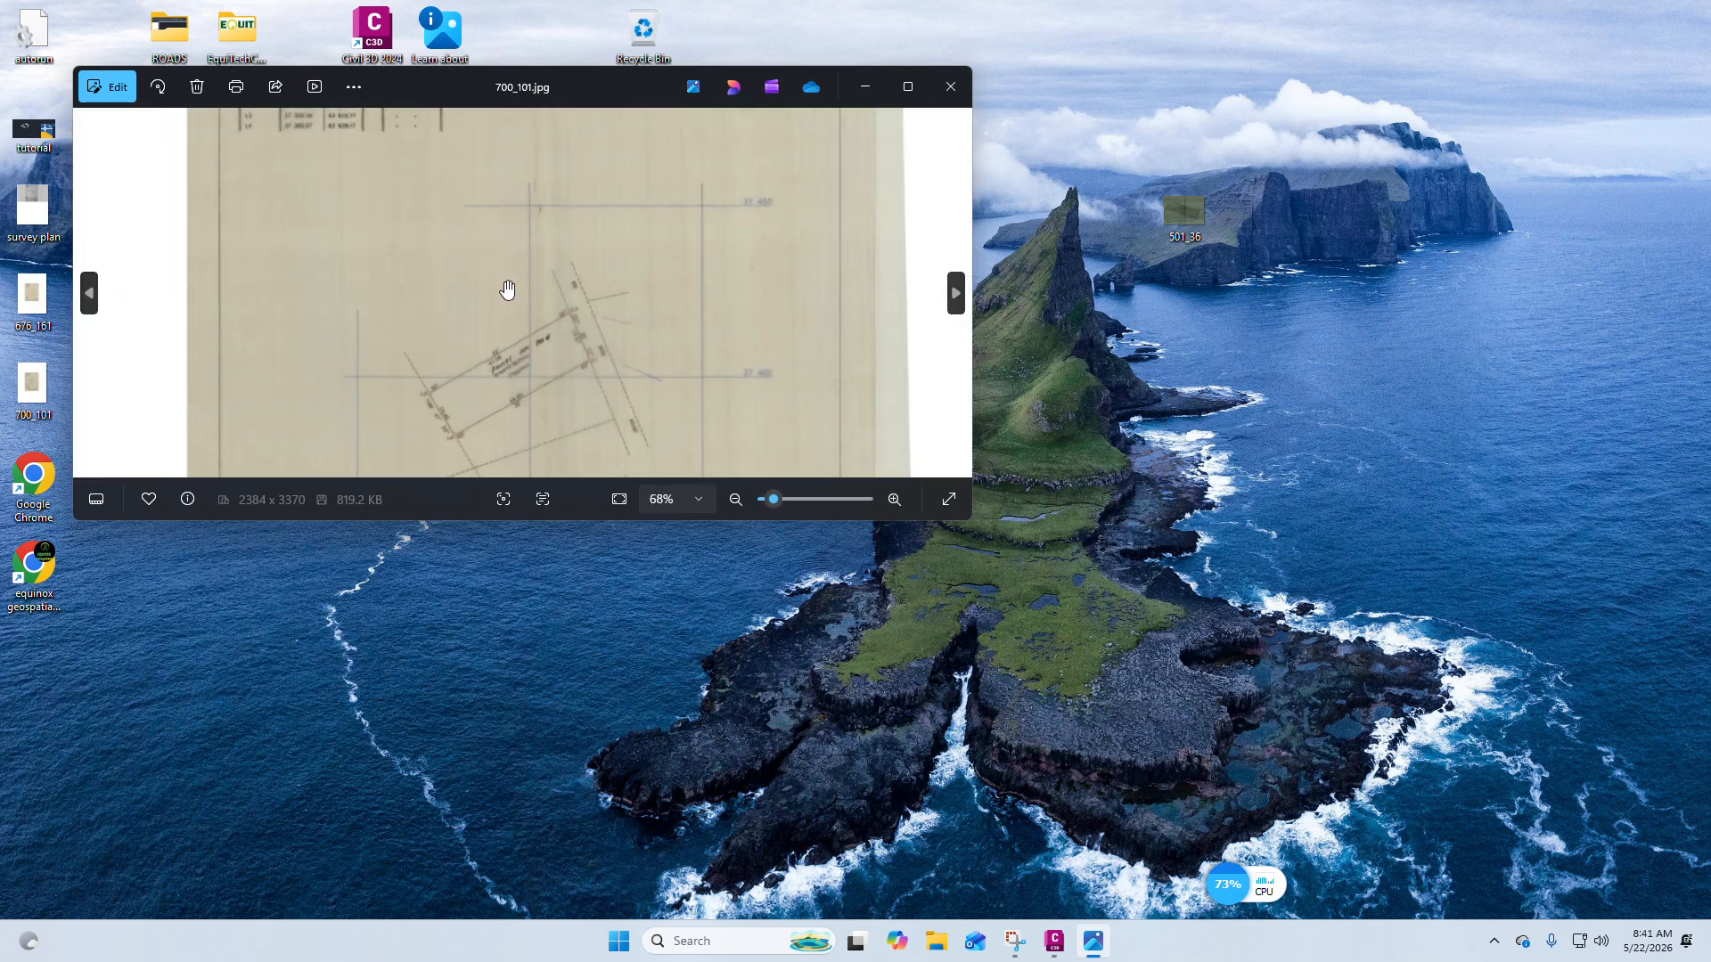
pyautogui.scroll(-2, 838, 228)
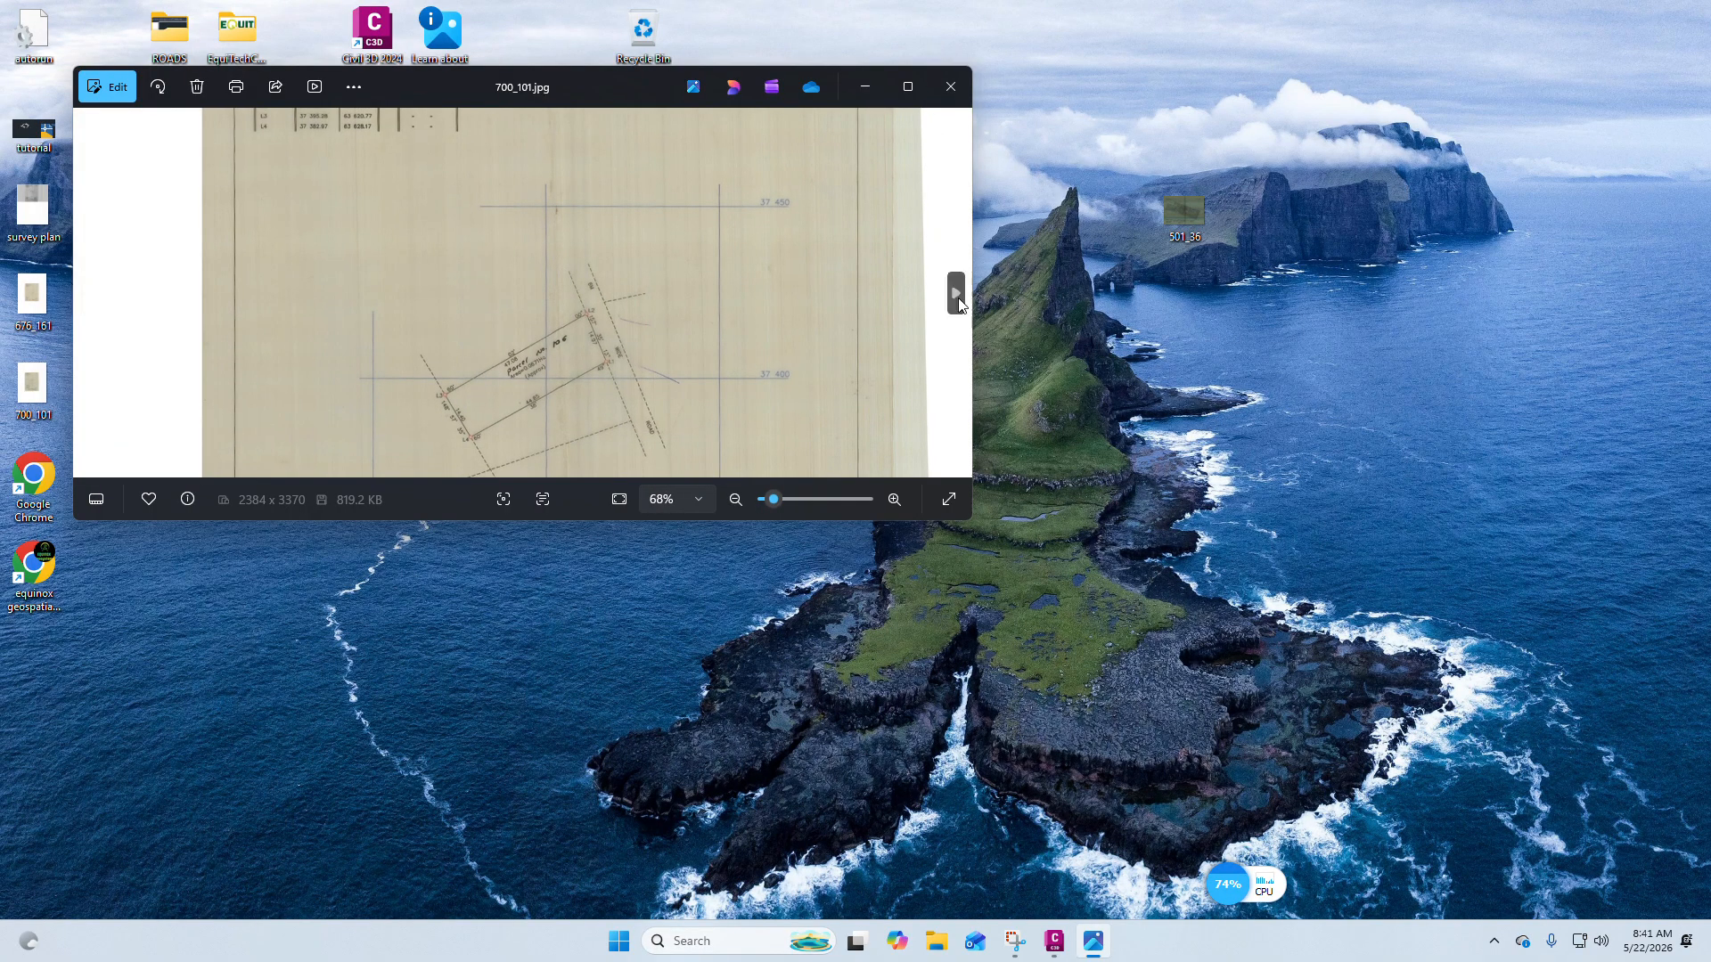
pyautogui.click(955, 294)
# Zoom and pan the 501_36 survey plan to examine Parcel No. 475 and its boundary dimensions.
pyautogui.scroll(8, 516, 317)
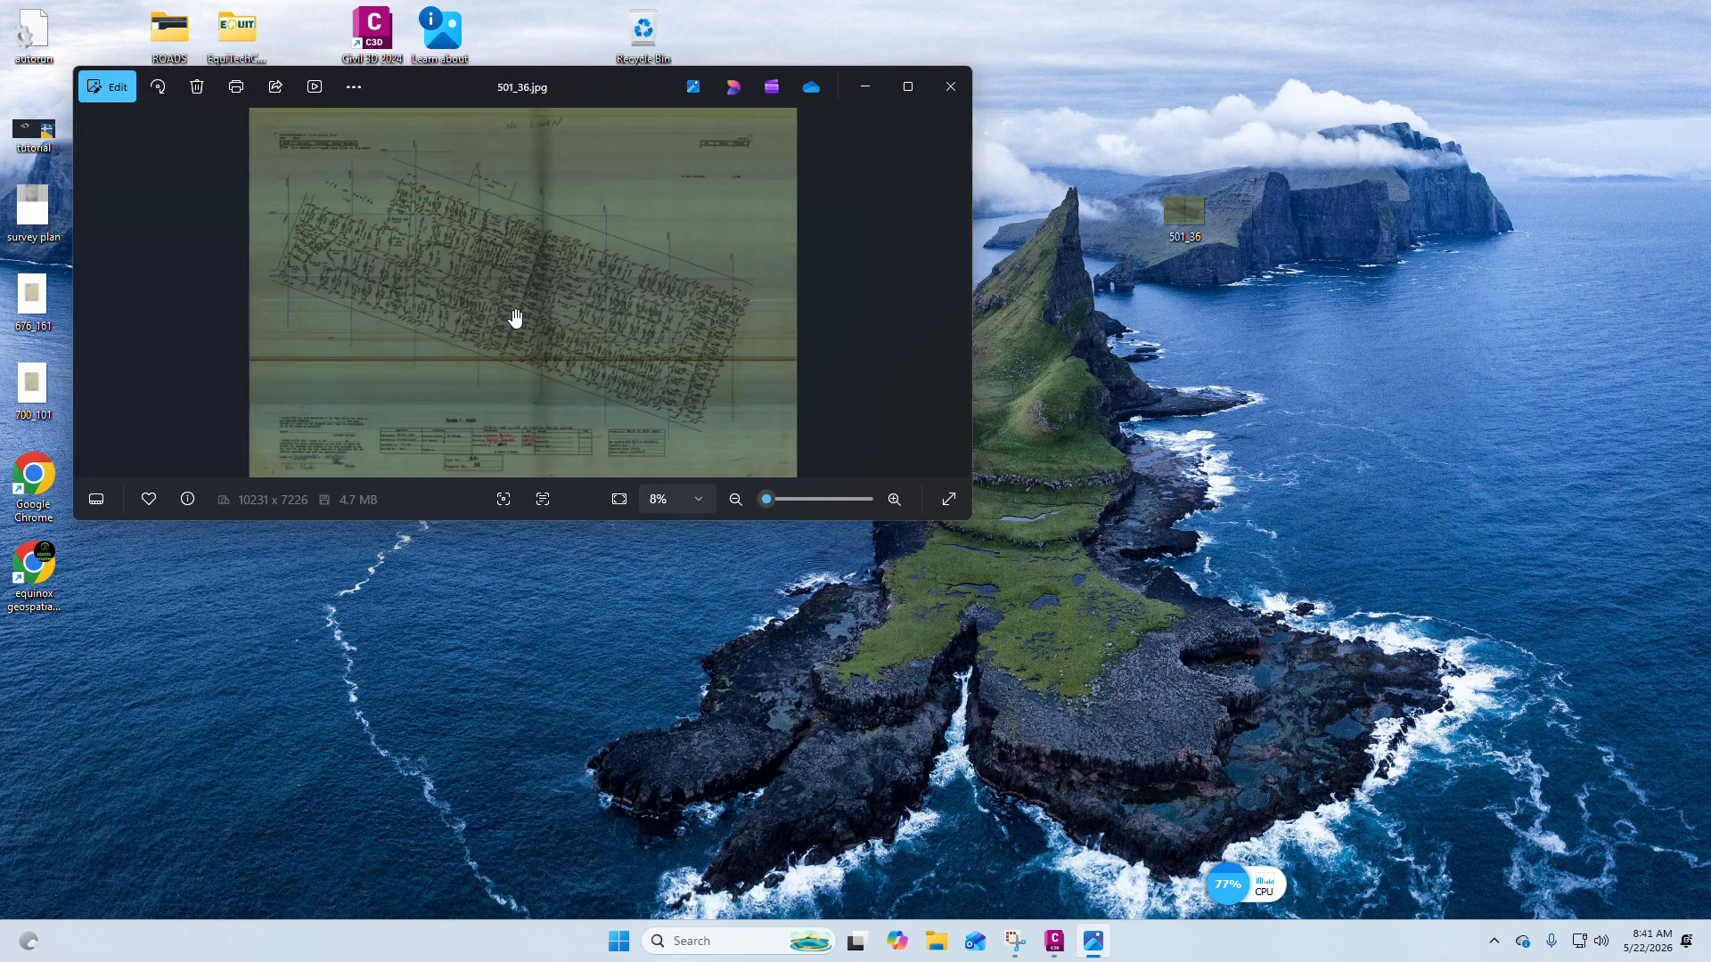
pyautogui.scroll(4, 760, 354)
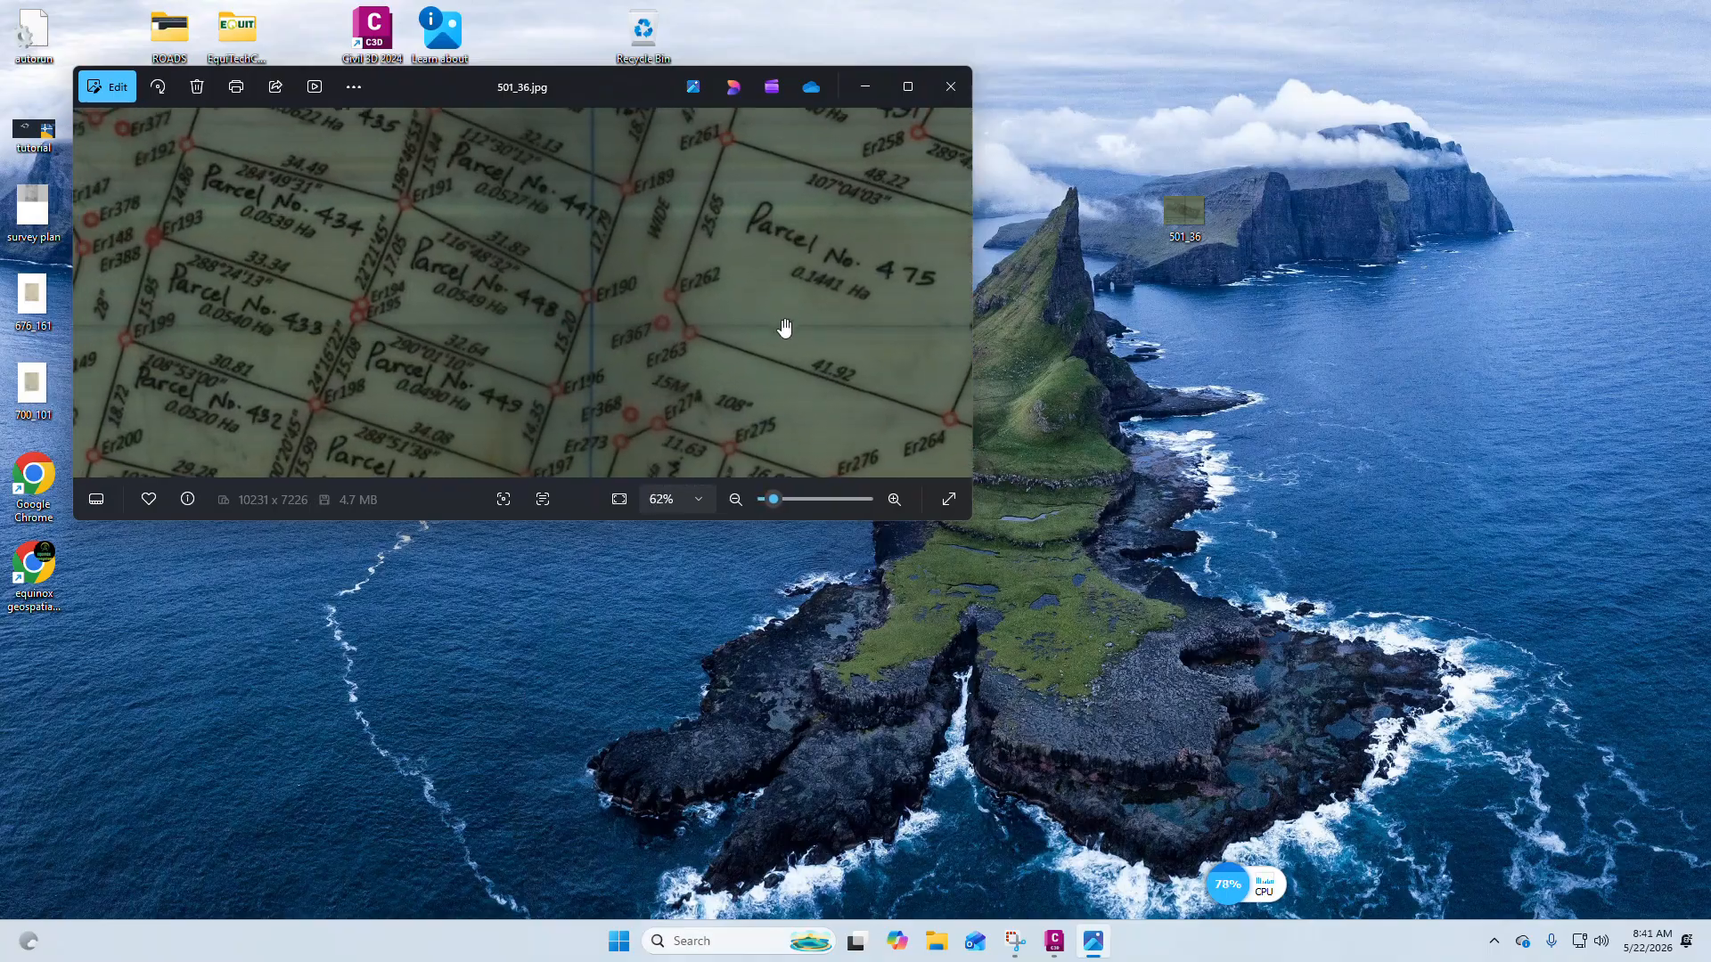
pyautogui.moveTo(504, 404); pyautogui.dragTo(445, 311)
pyautogui.scroll(1, 459, 310)
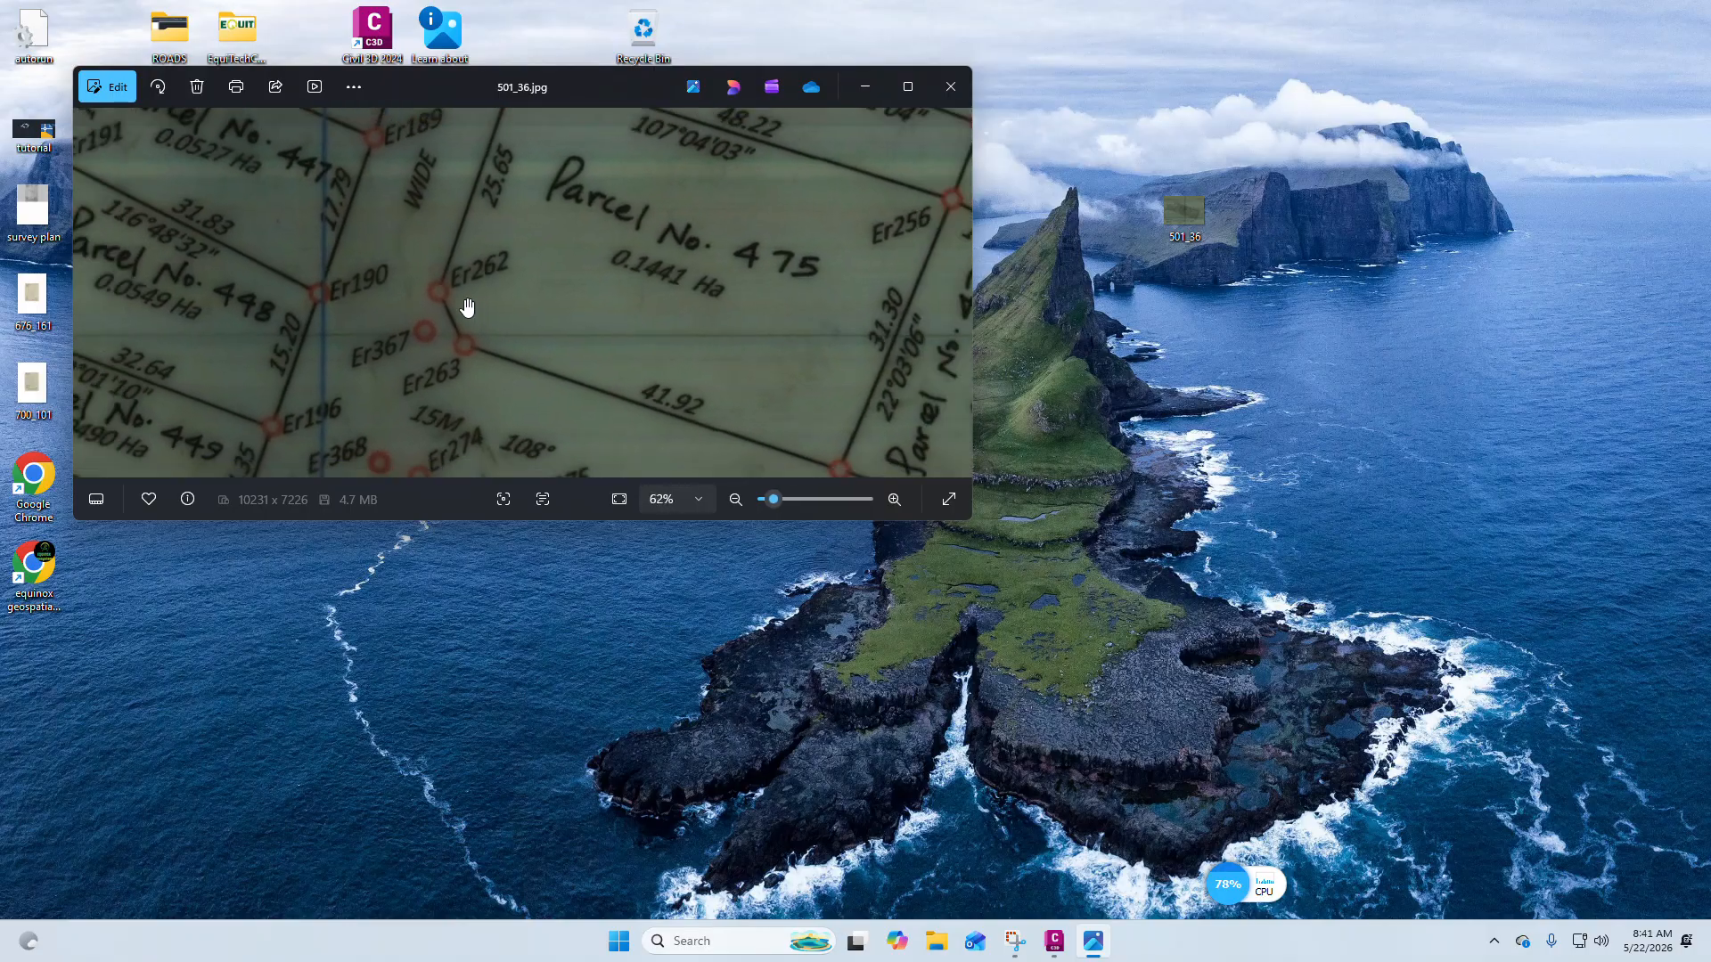
pyautogui.scroll(-4, 467, 310)
pyautogui.moveTo(572, 398)
pyautogui.mouseDown()
pyautogui.moveTo(516, 382)
pyautogui.moveTo(568, 415)
pyautogui.mouseUp()
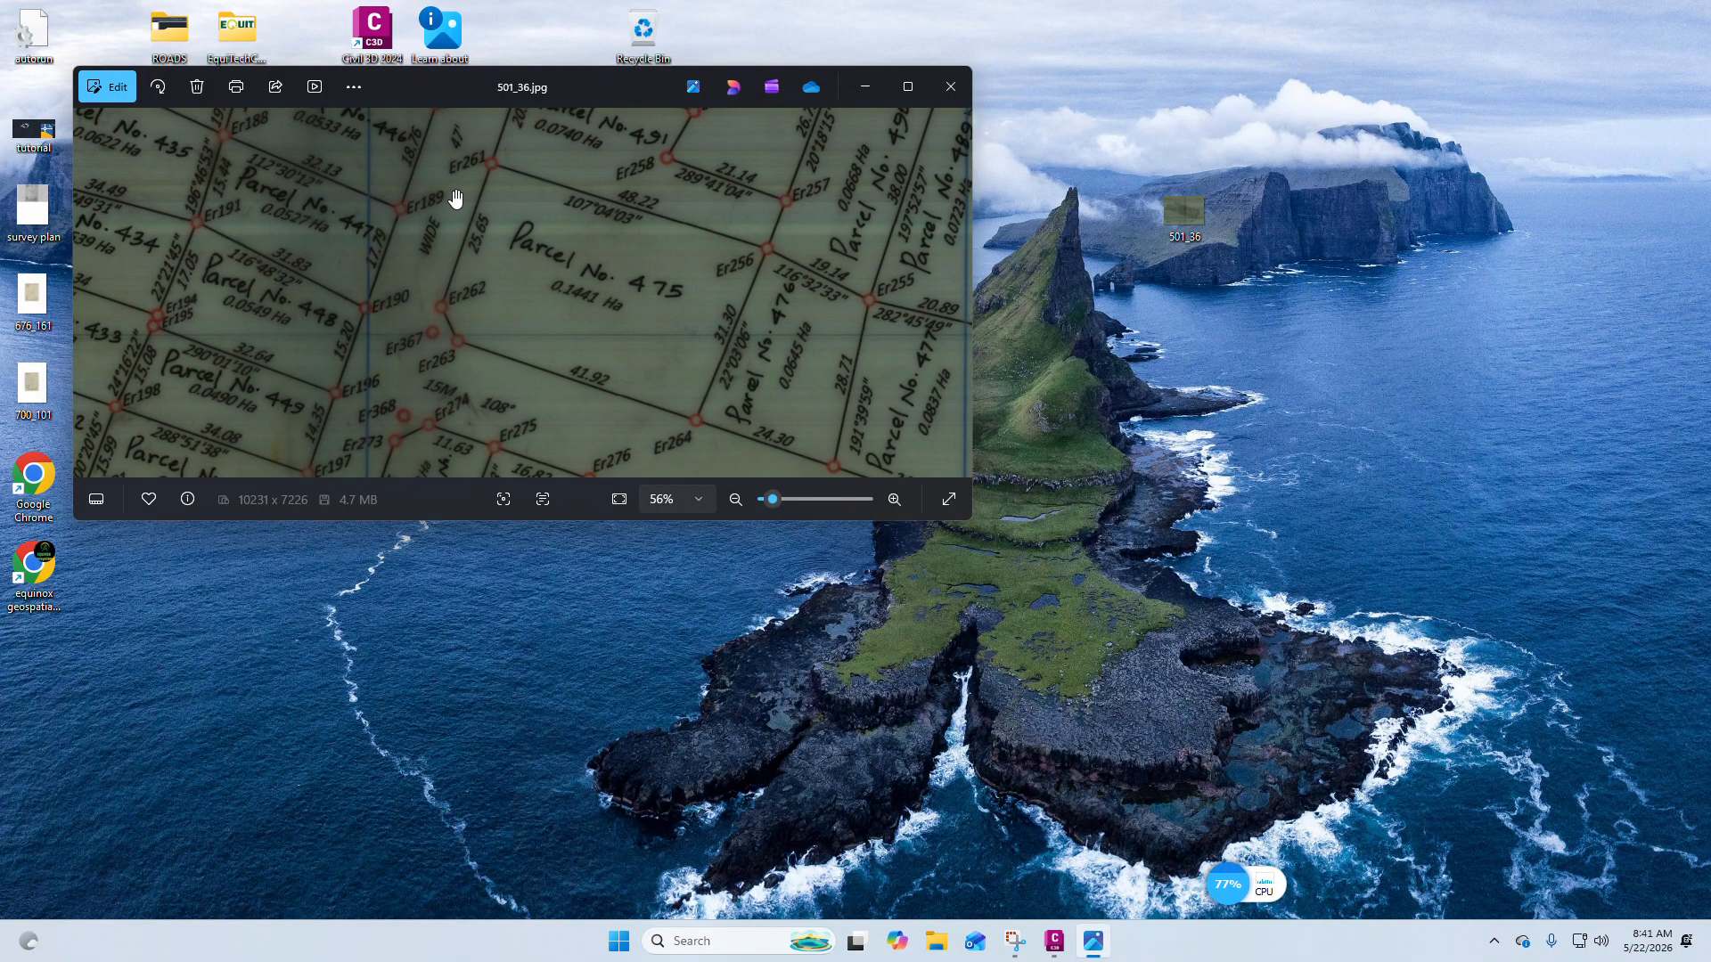
pyautogui.scroll(2, 406, 356)
pyautogui.scroll(1, 440, 286)
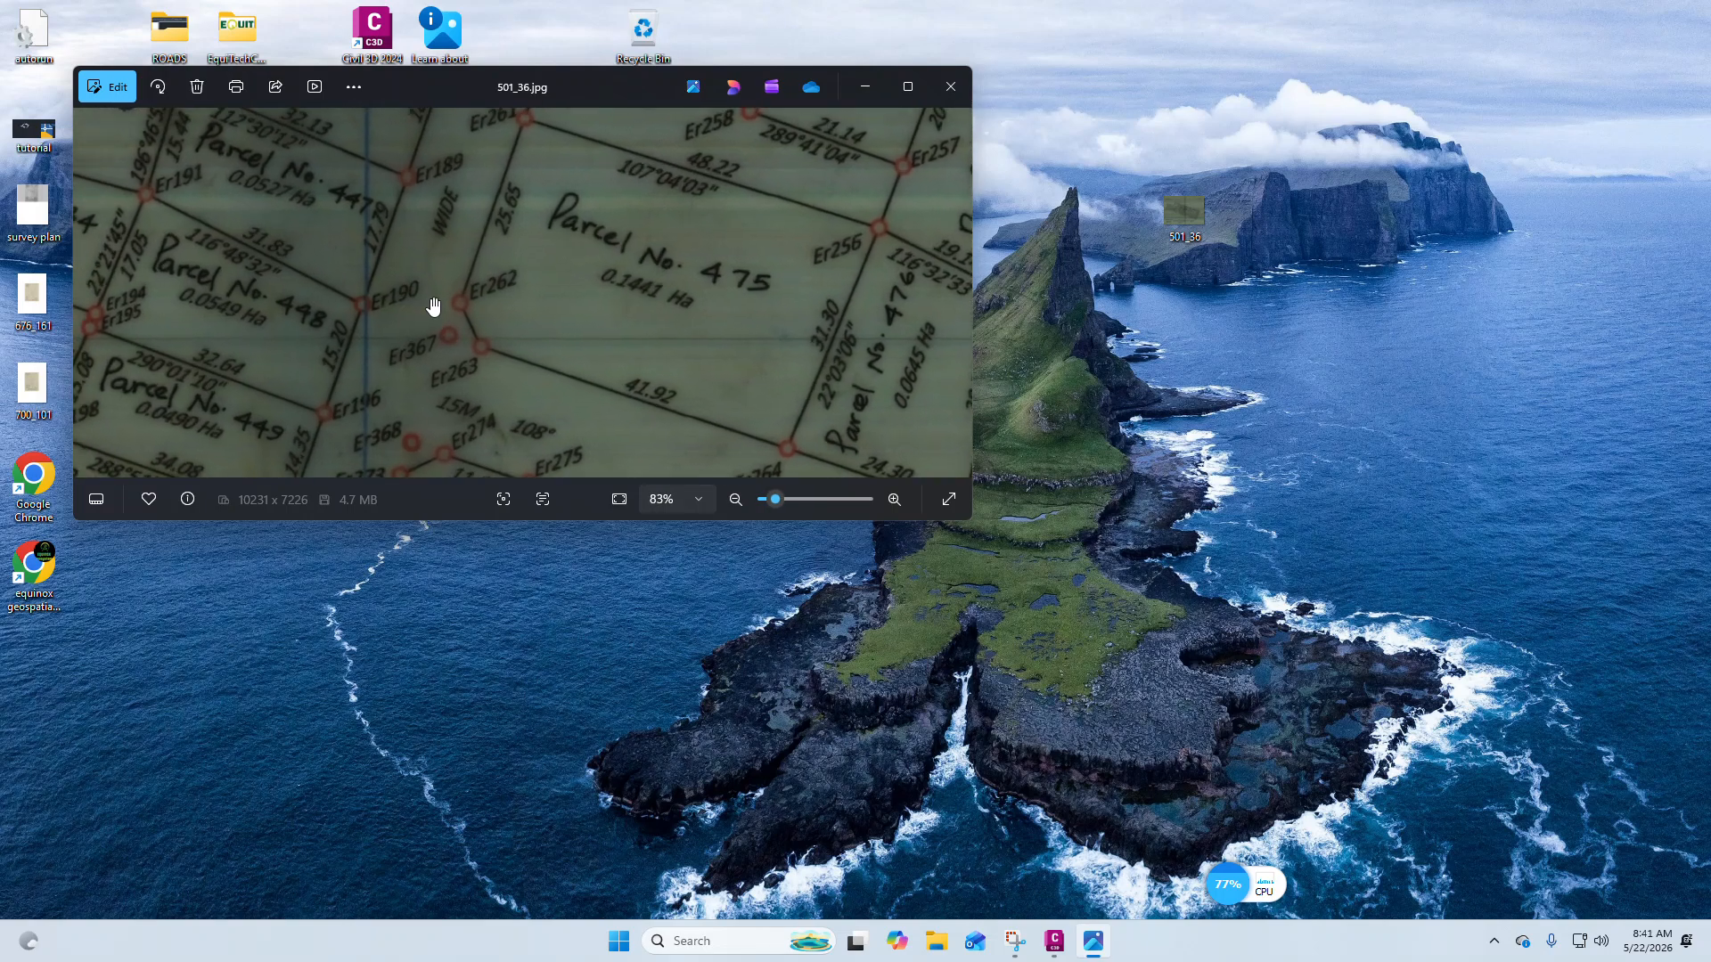
pyautogui.scroll(1, 463, 293)
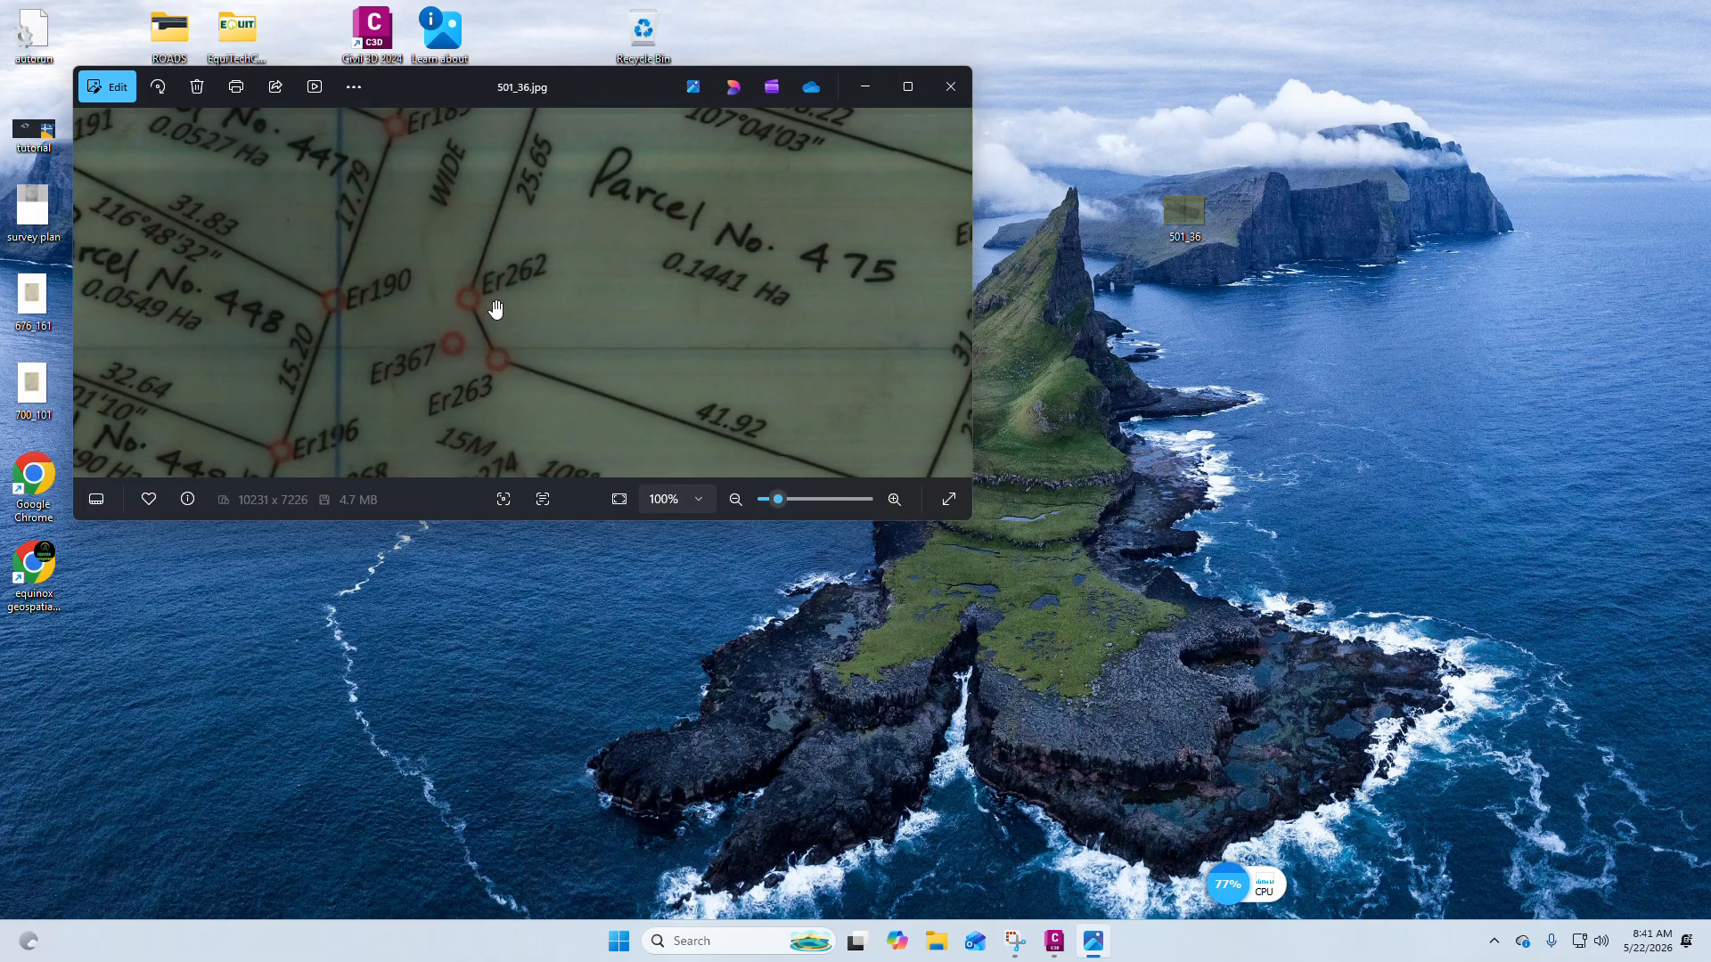
pyautogui.scroll(-1, 497, 311)
pyautogui.scroll(1, 445, 317)
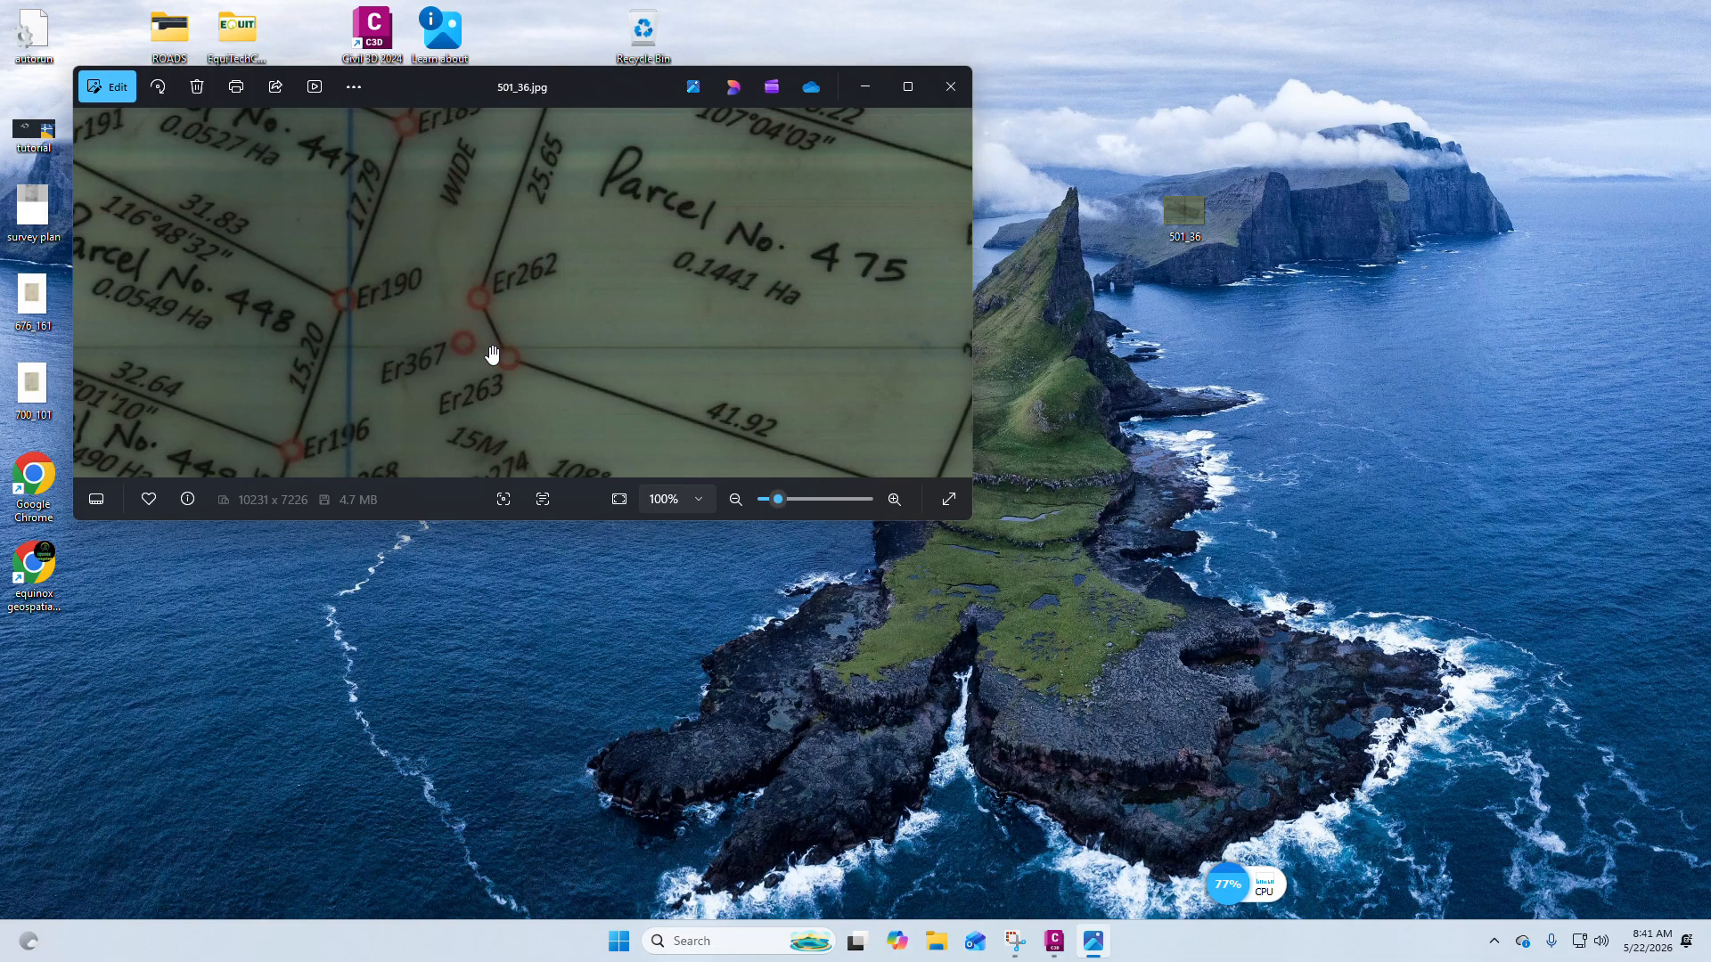
pyautogui.scroll(-1, 489, 319)
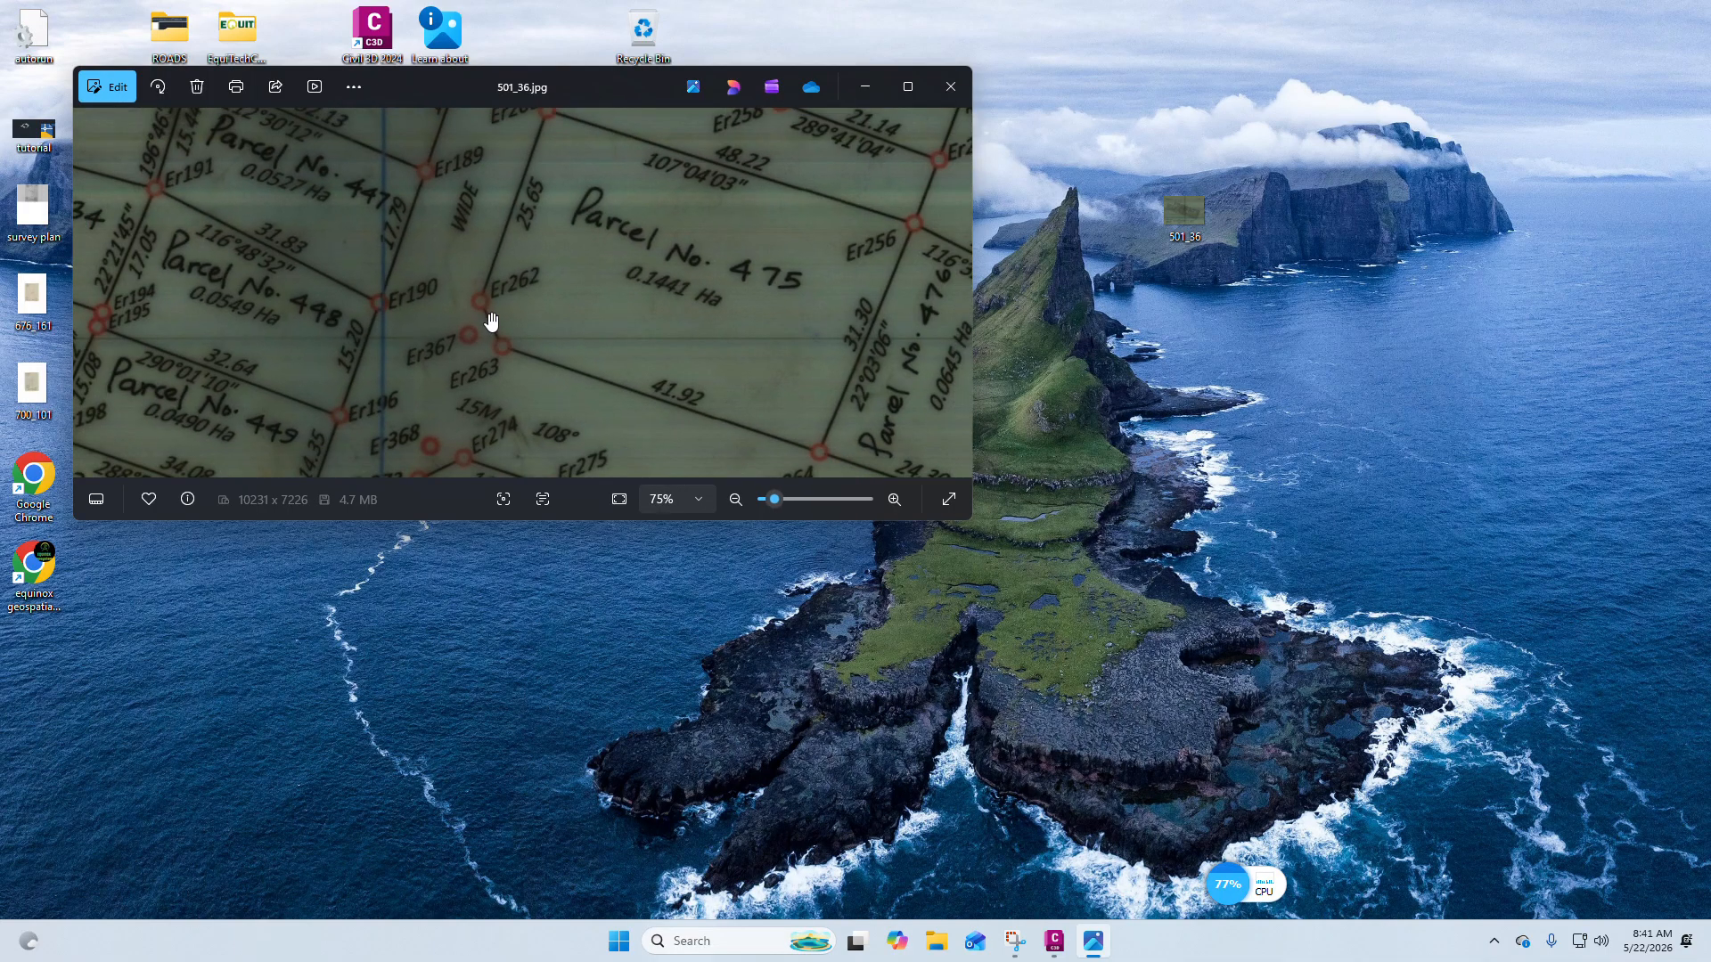
# Switch back to the Civil 3D drawing and zoom out over the existing sketches.
pyautogui.click(1054, 941)
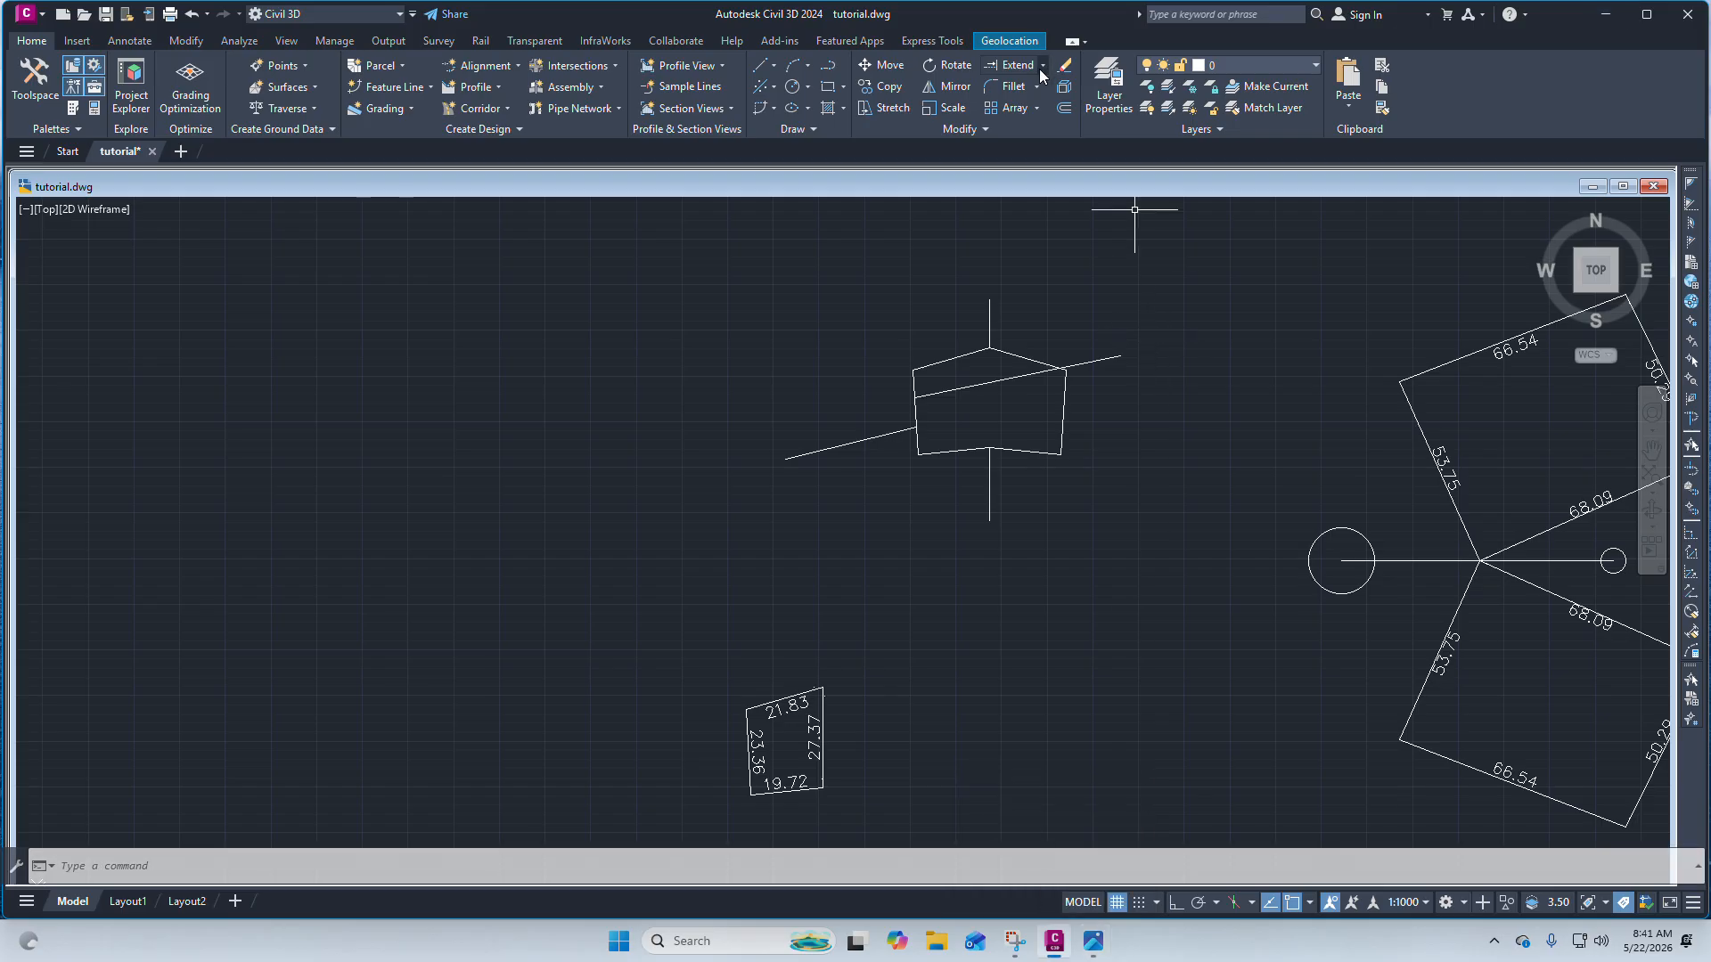
pyautogui.scroll(-5, 918, 388)
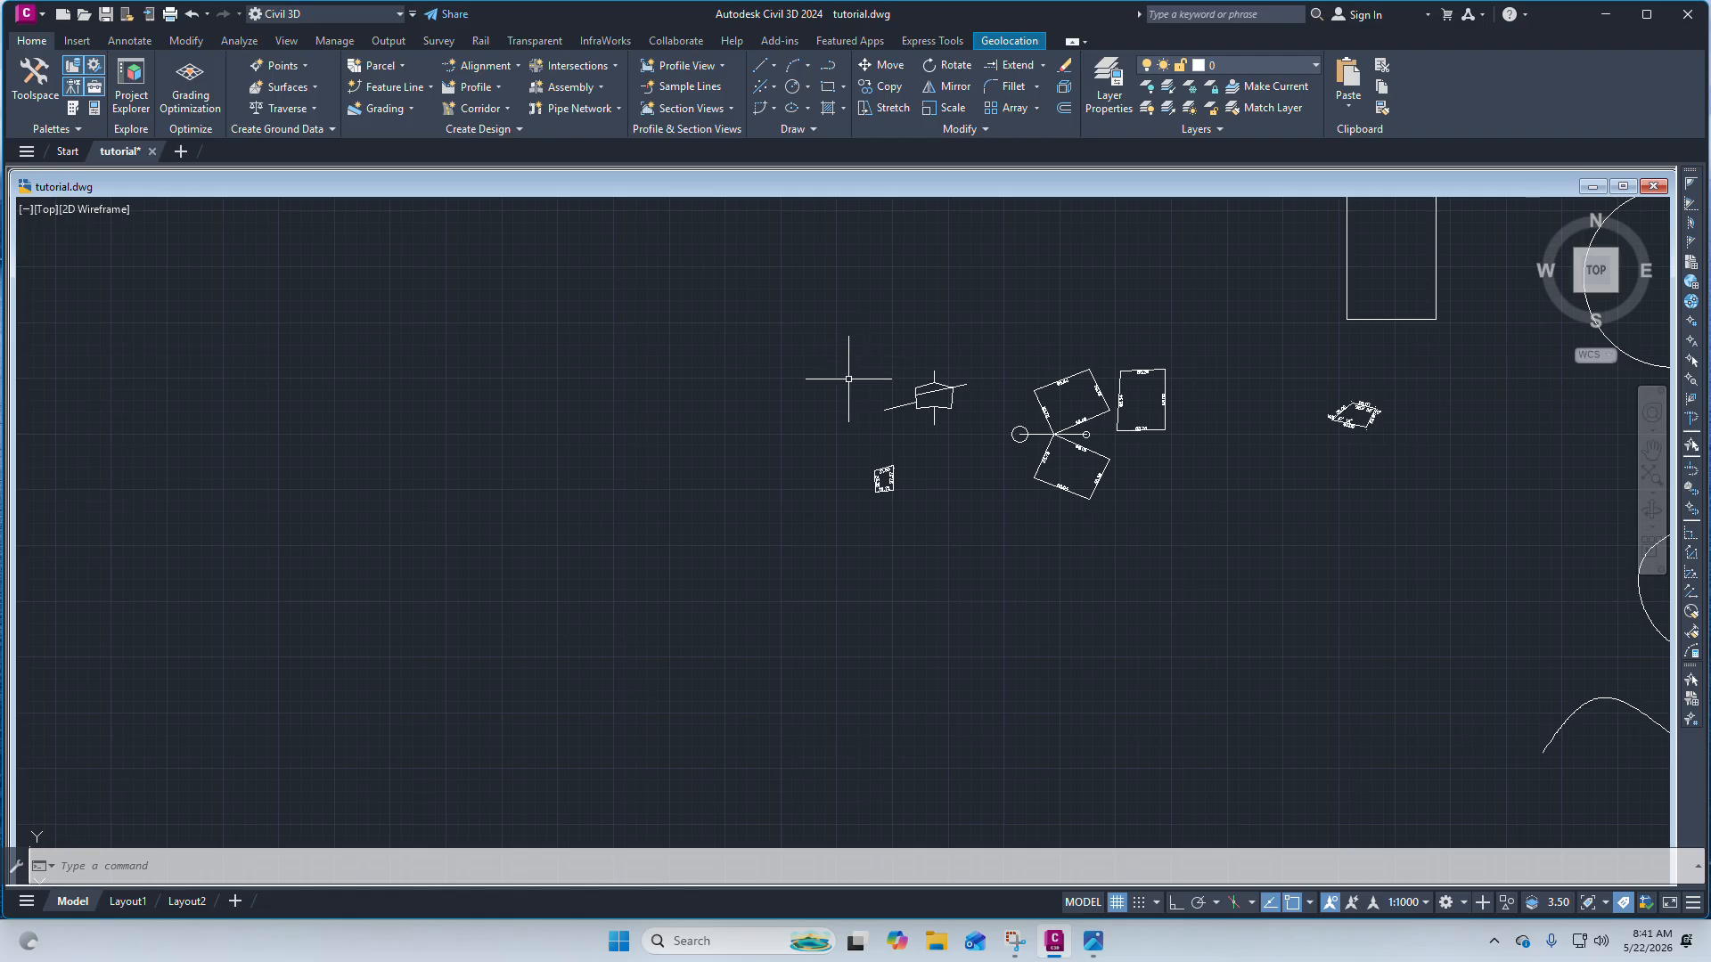
pyautogui.scroll(5, 849, 379)
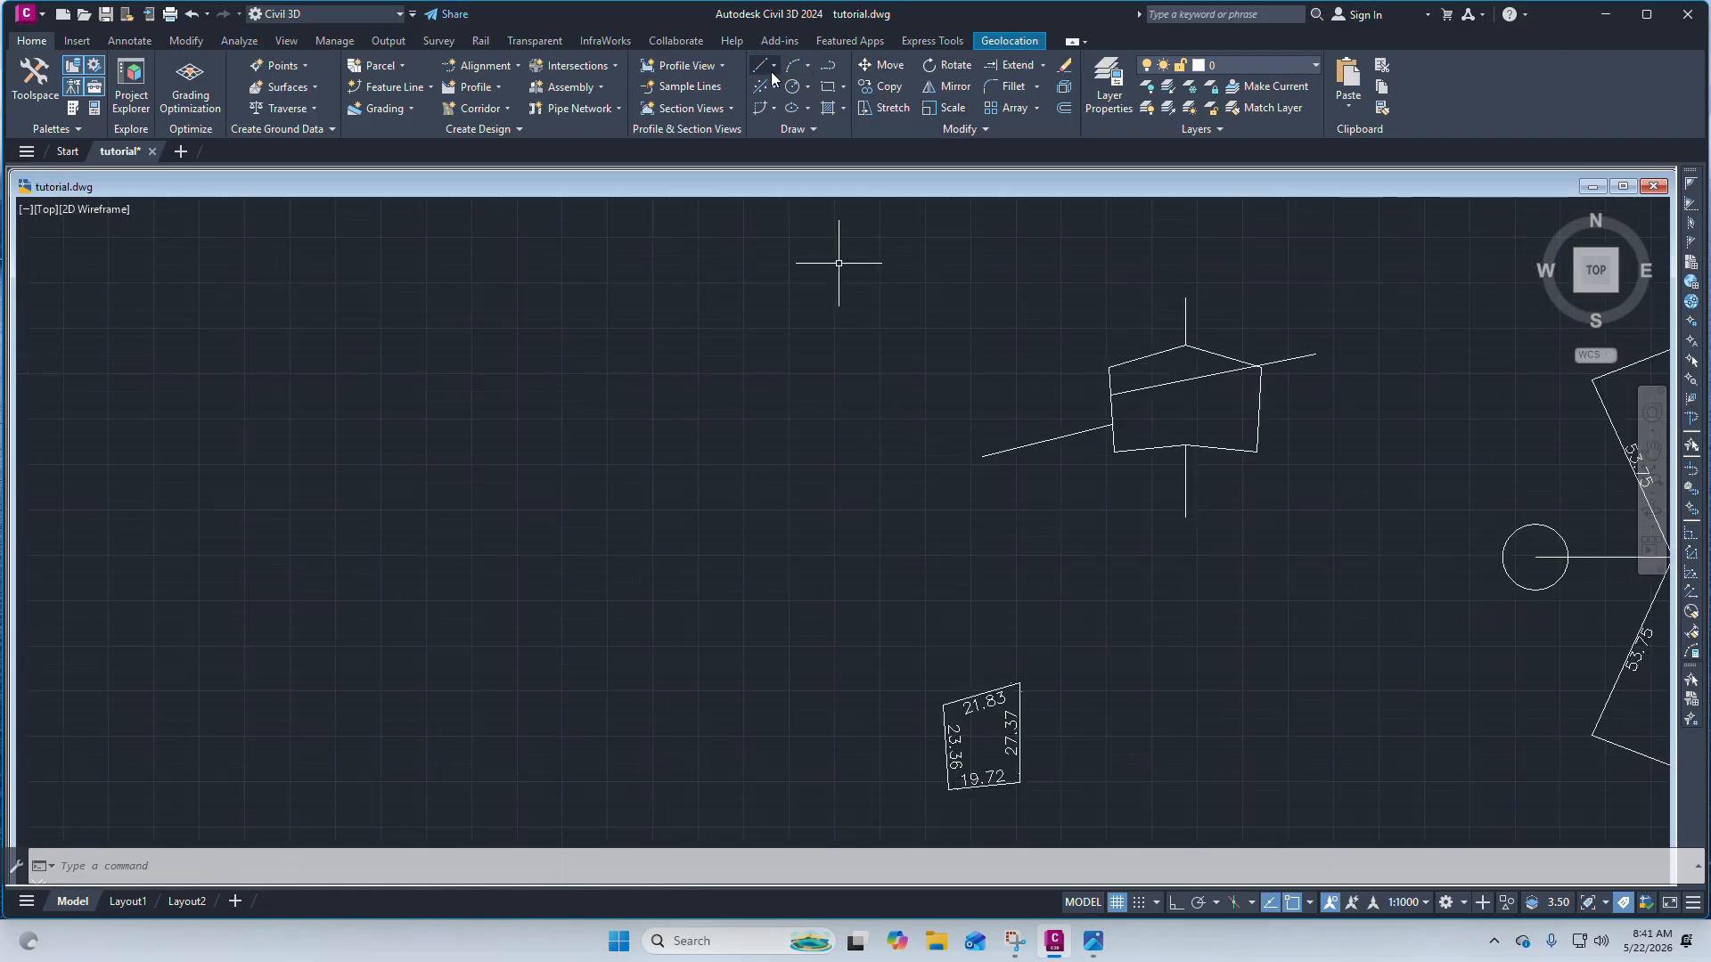
# Draw a closed four-sided polyline parcel about 35 by 28 units to the left of the pentagon.
pyautogui.click(828, 65)
pyautogui.click(738, 378)
pyautogui.scroll(4, 729, 499)
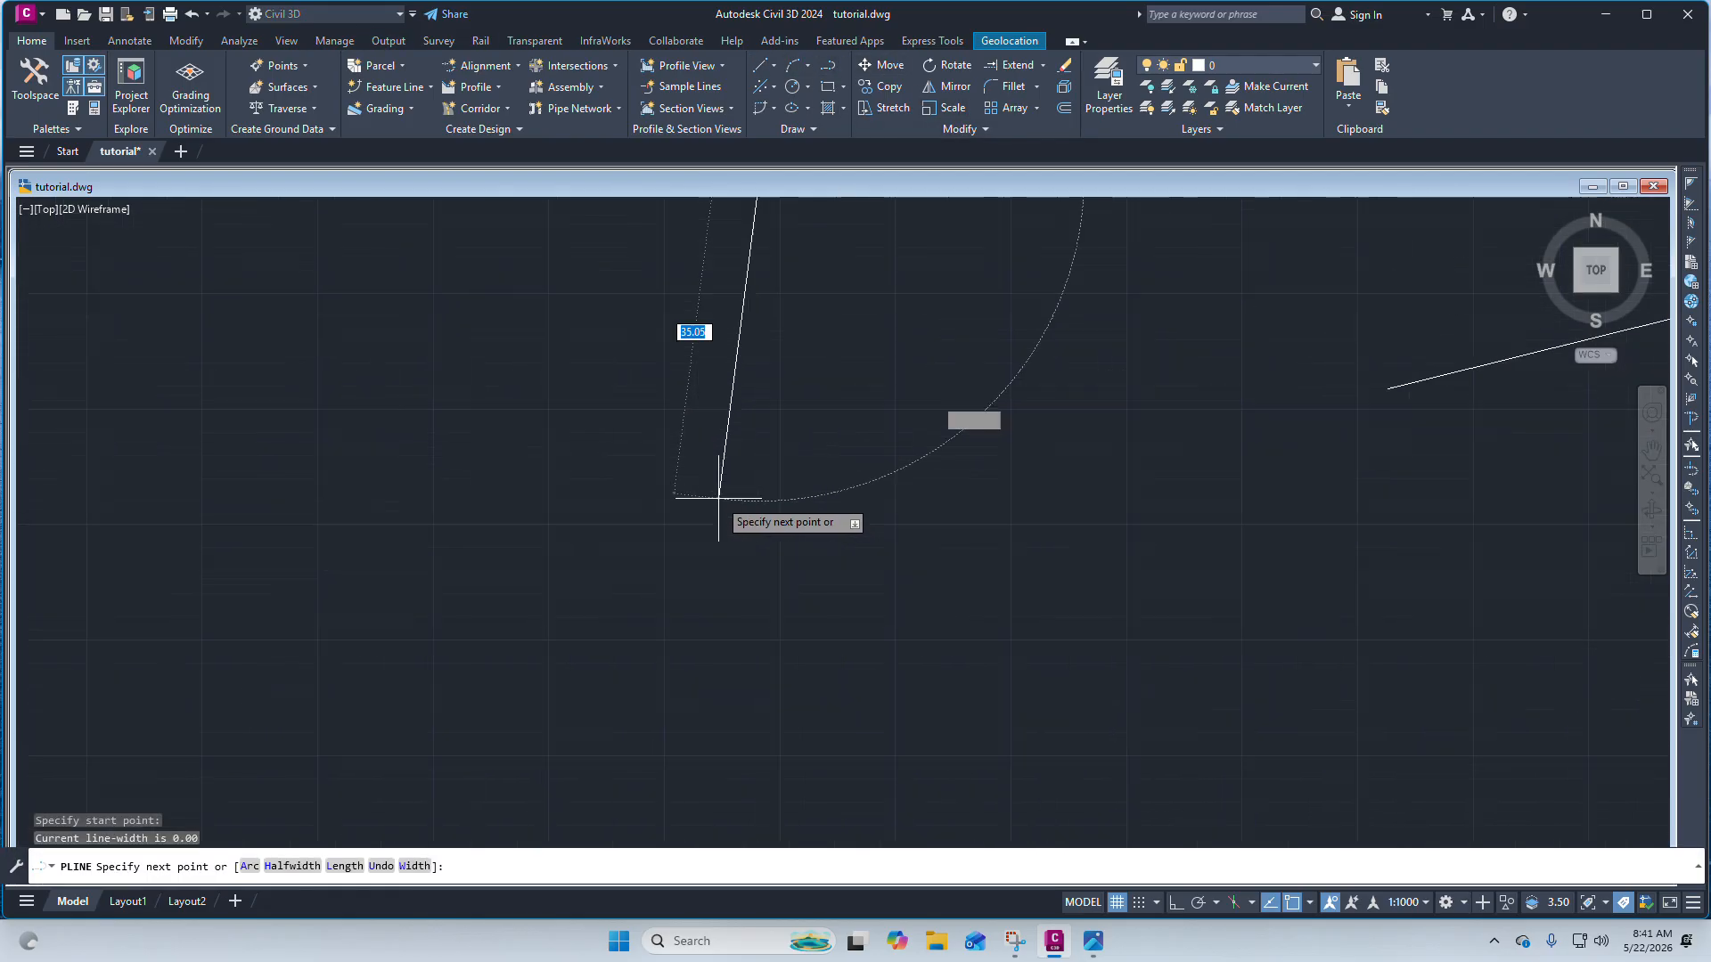
pyautogui.click(752, 575)
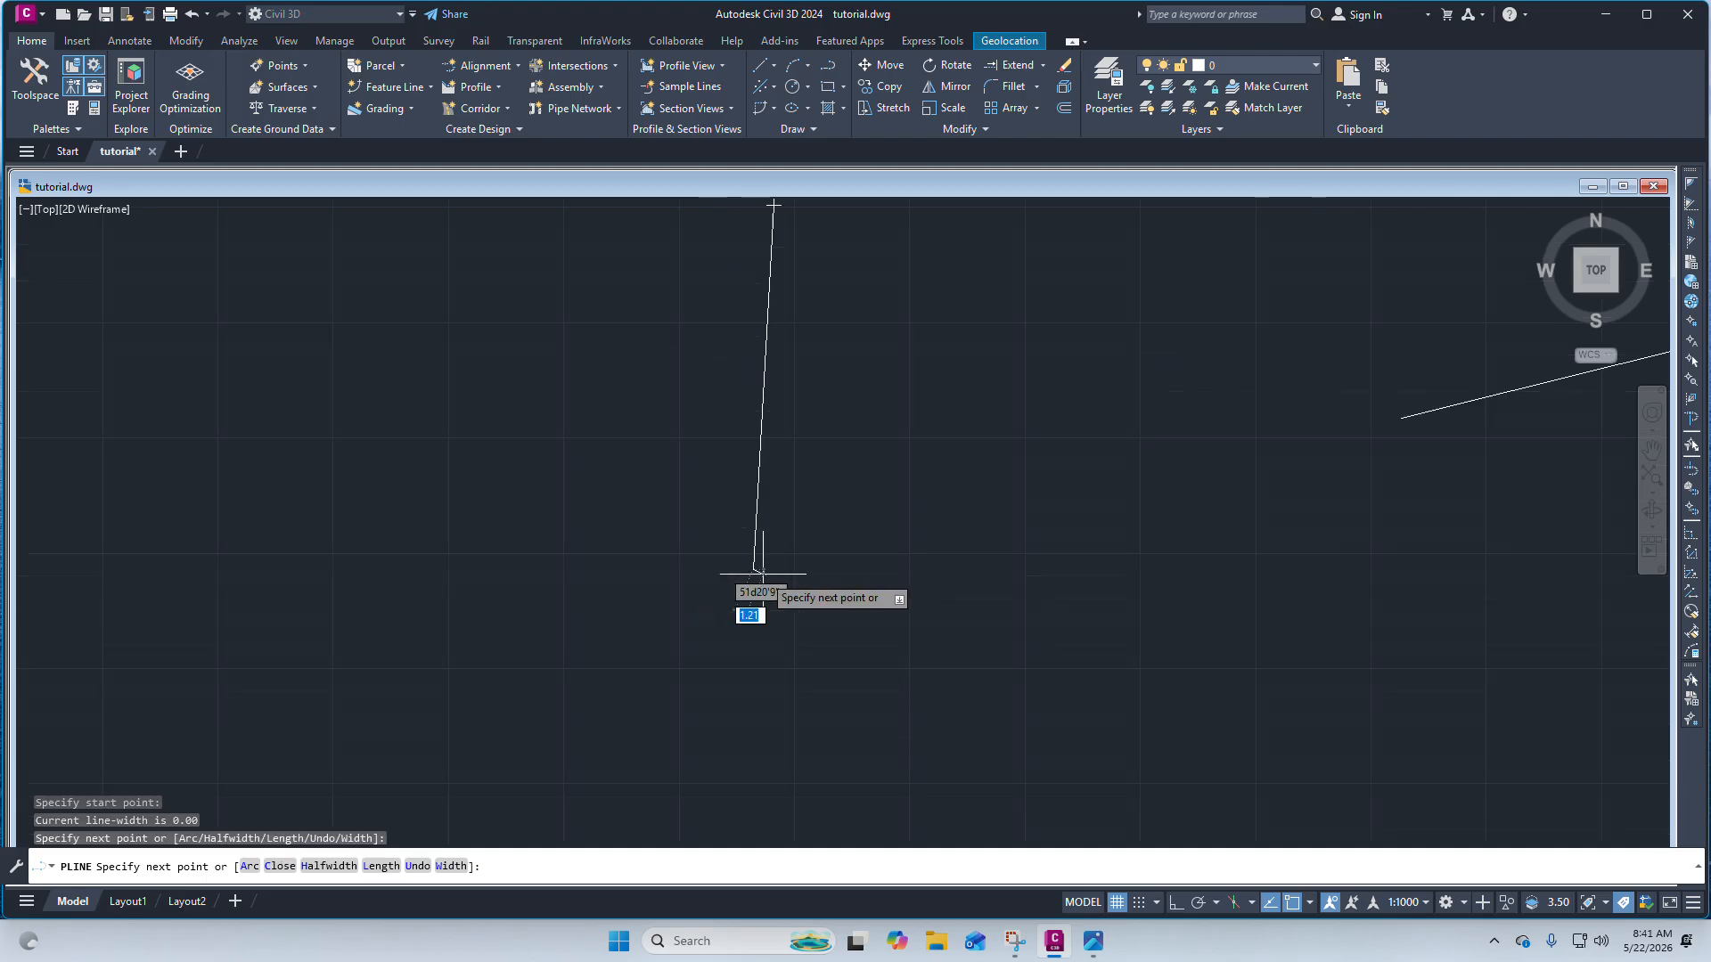
pyautogui.click(1012, 580)
pyautogui.scroll(-4, 940, 589)
pyautogui.scroll(4, 959, 546)
pyautogui.click(961, 470)
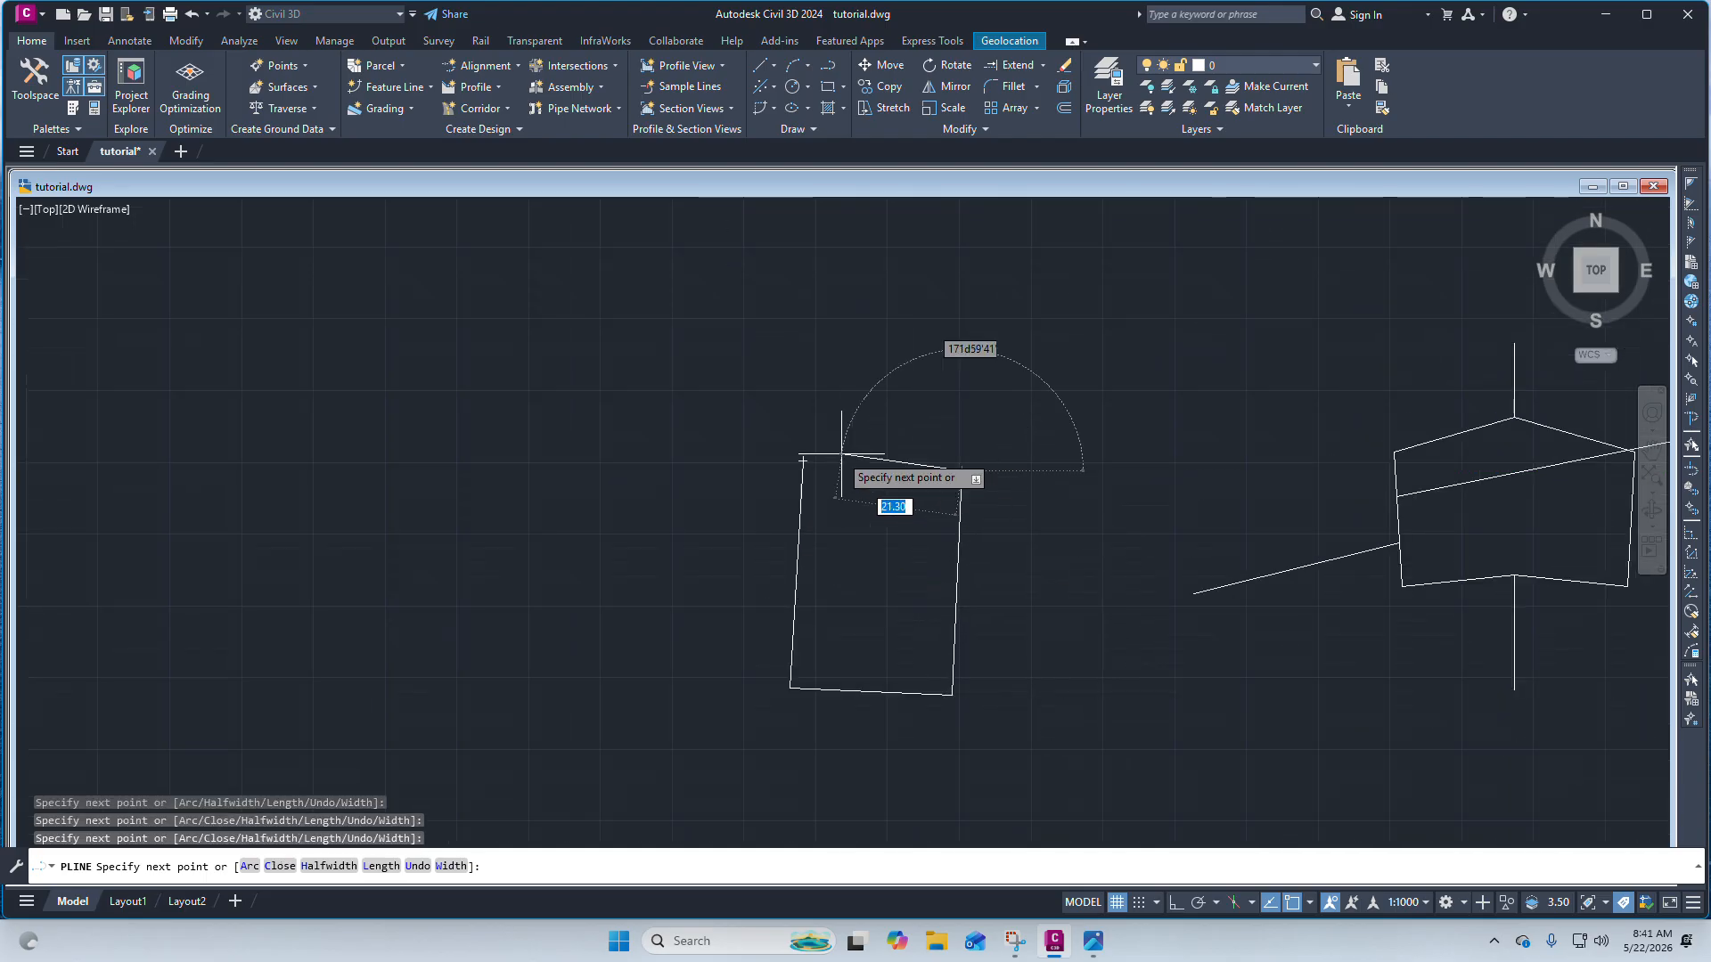
pyautogui.click(803, 461)
pyautogui.rightClick(803, 461)
pyautogui.click(848, 473)
pyautogui.scroll(5, 851, 472)
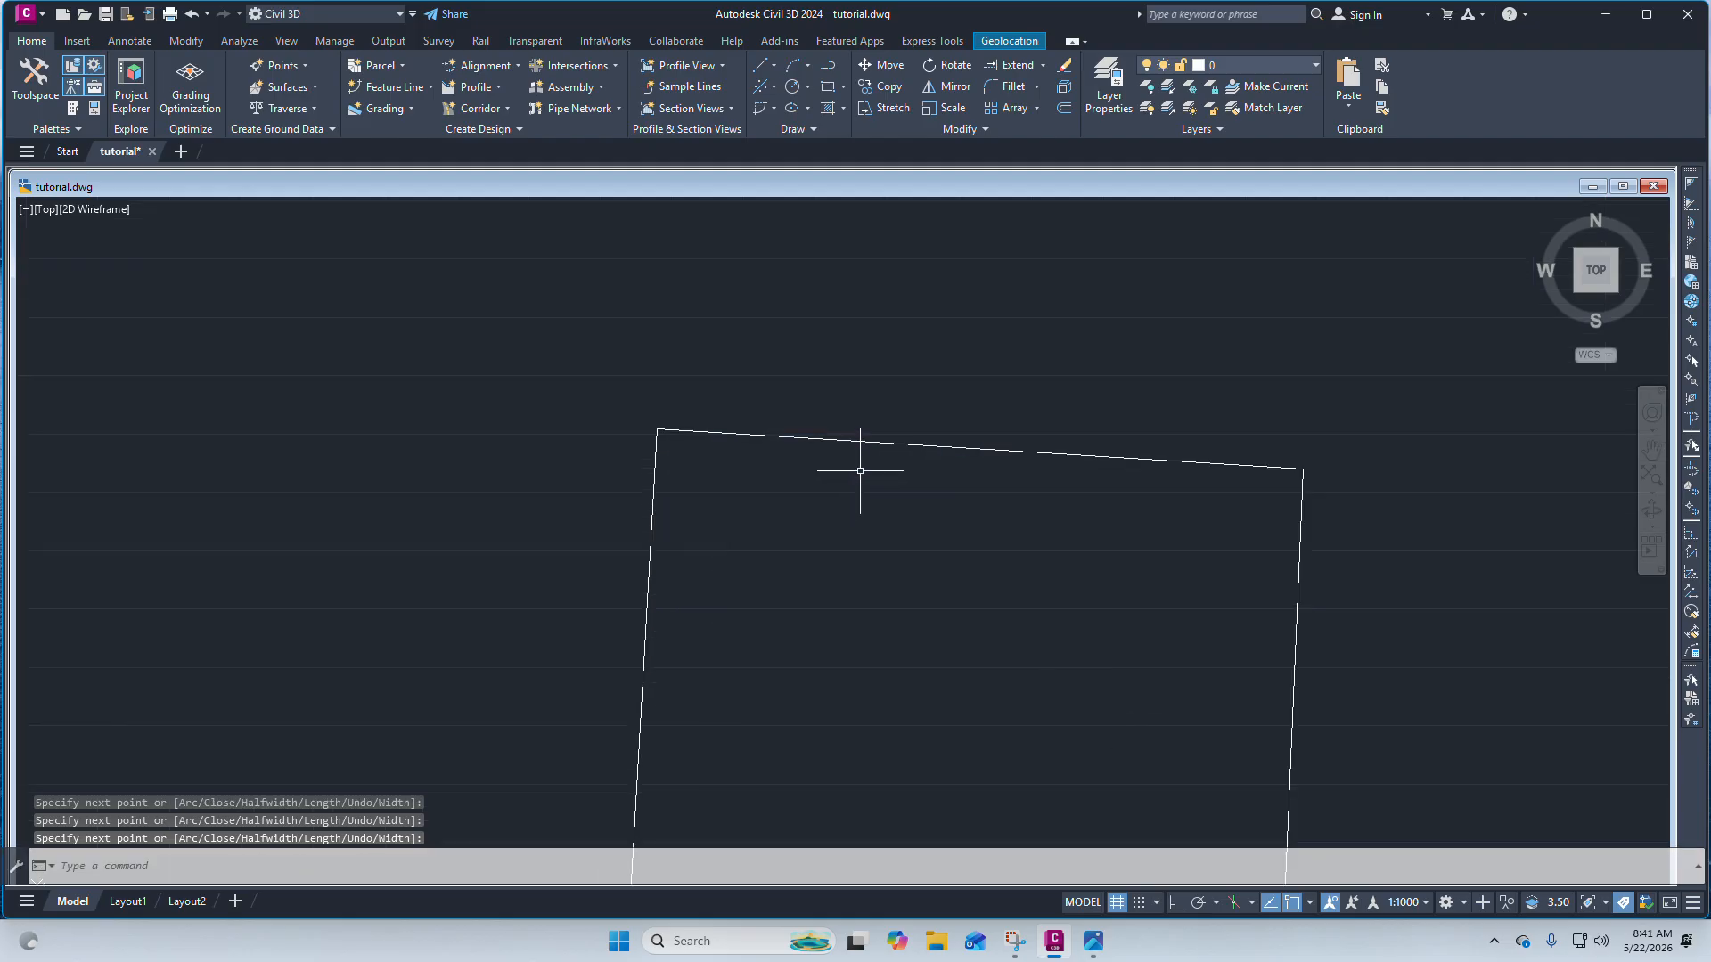
pyautogui.scroll(-5, 828, 398)
pyautogui.scroll(5, 865, 383)
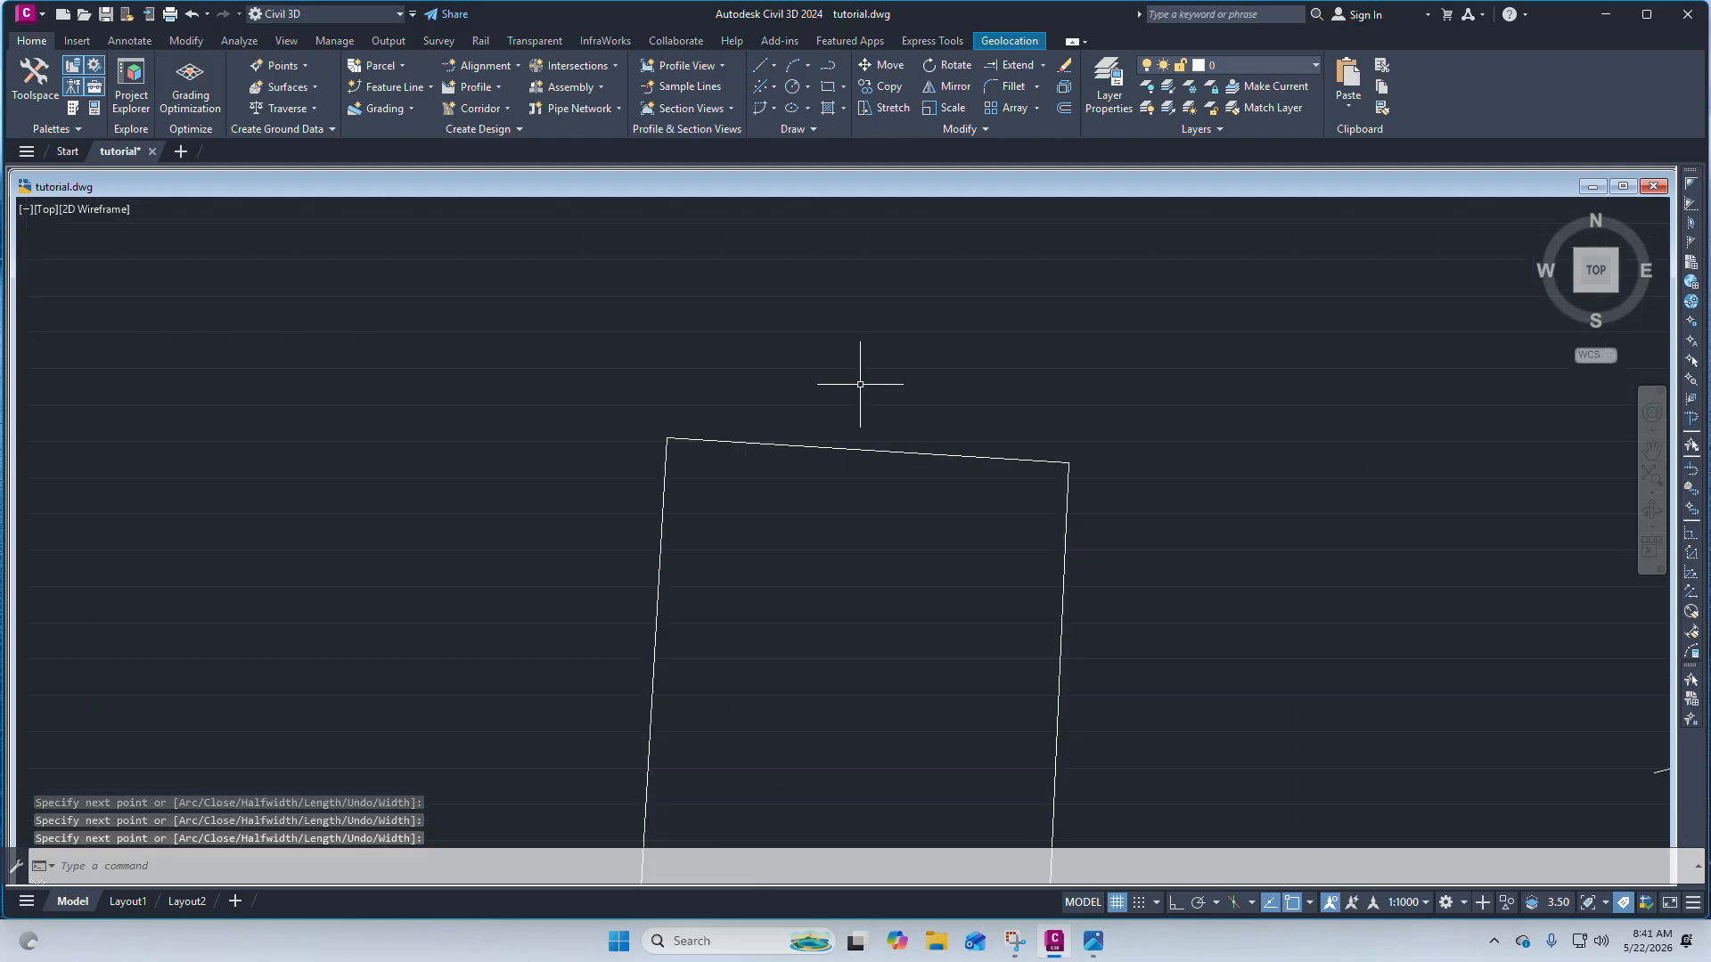
pyautogui.scroll(-5, 860, 385)
pyautogui.scroll(4, 869, 365)
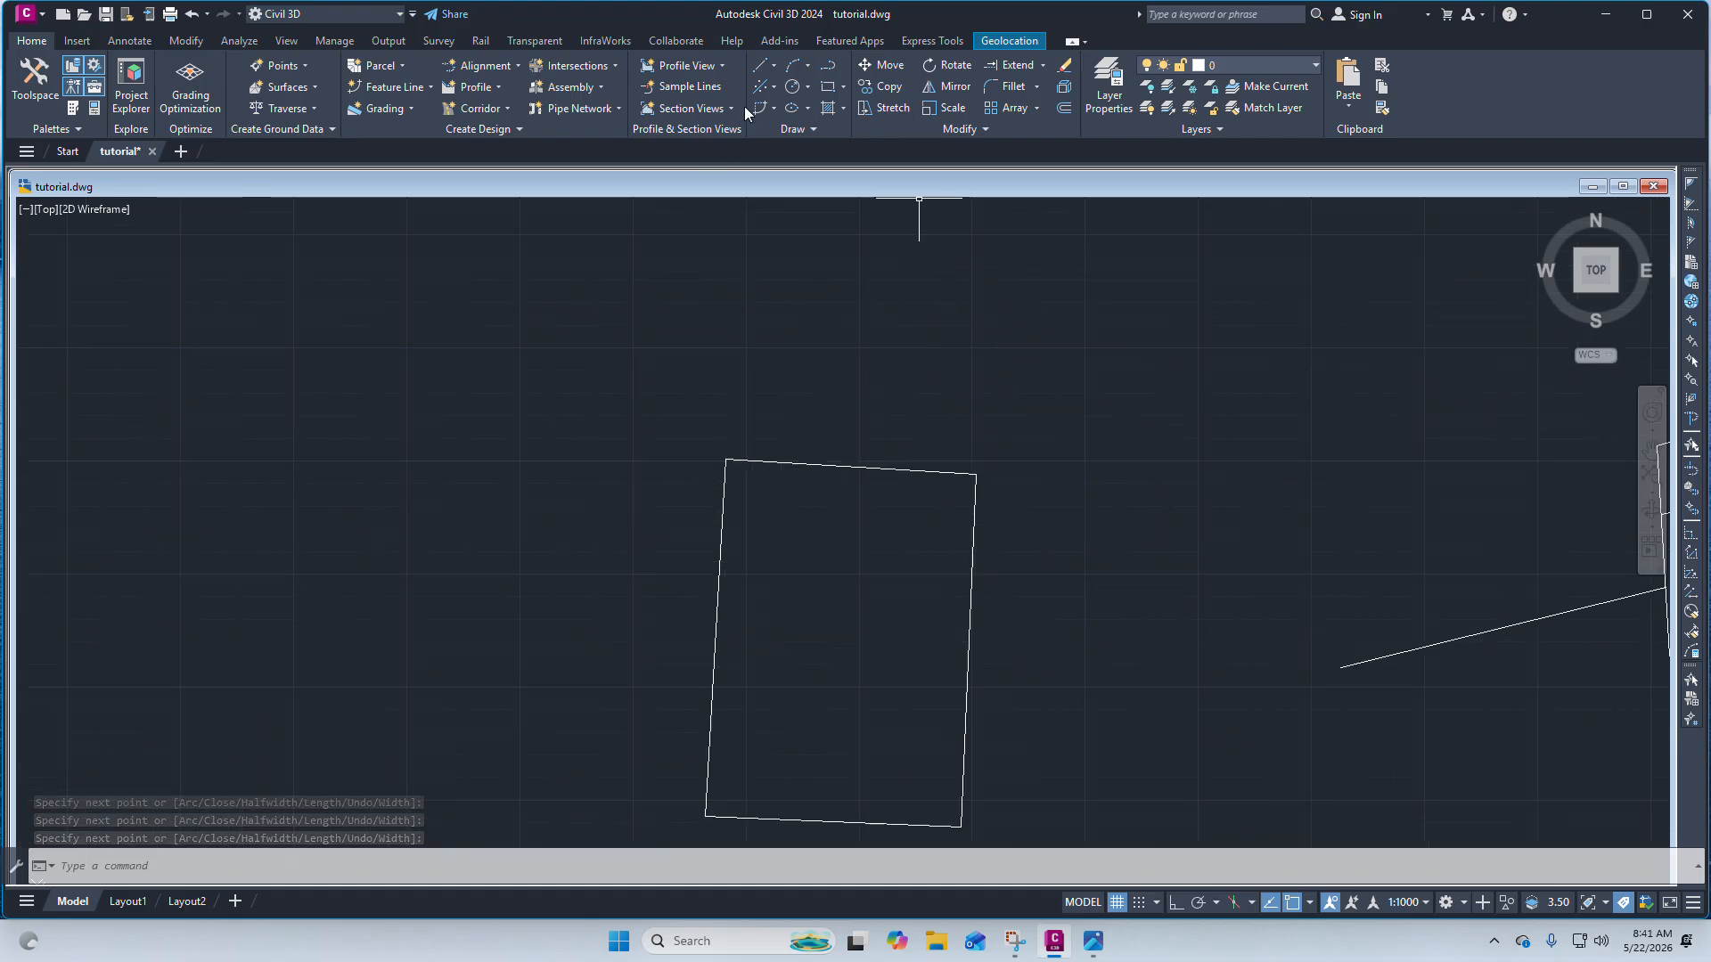
pyautogui.click(1037, 88)
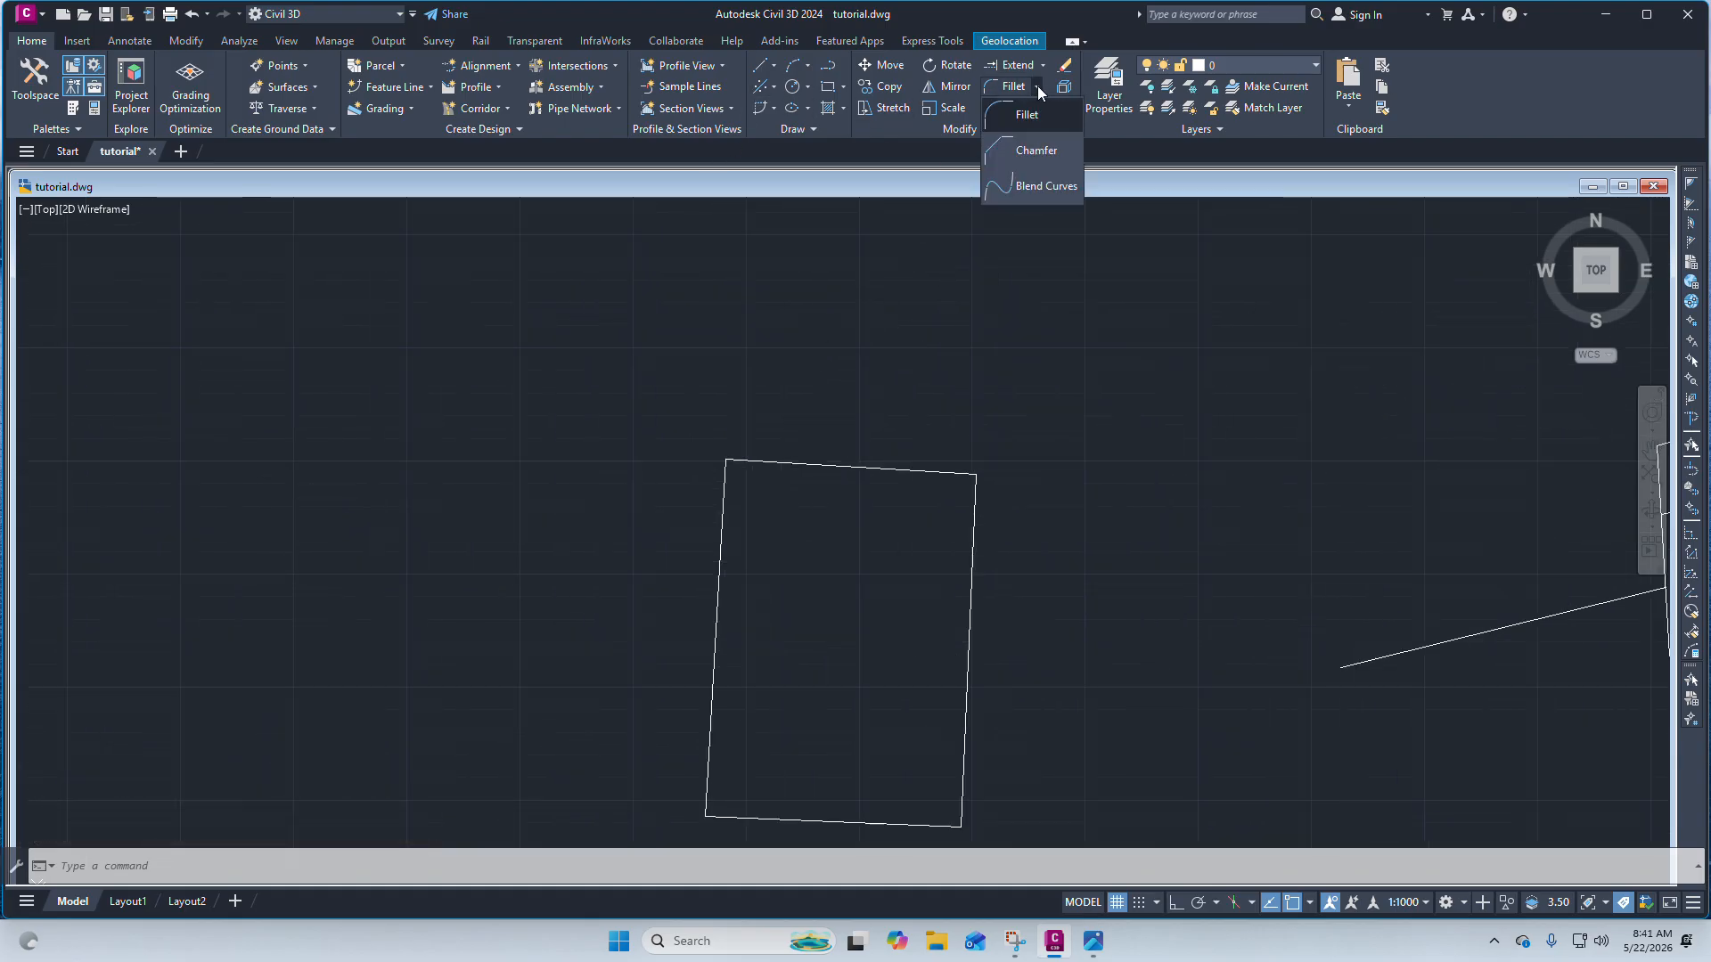
pyautogui.click(1038, 85)
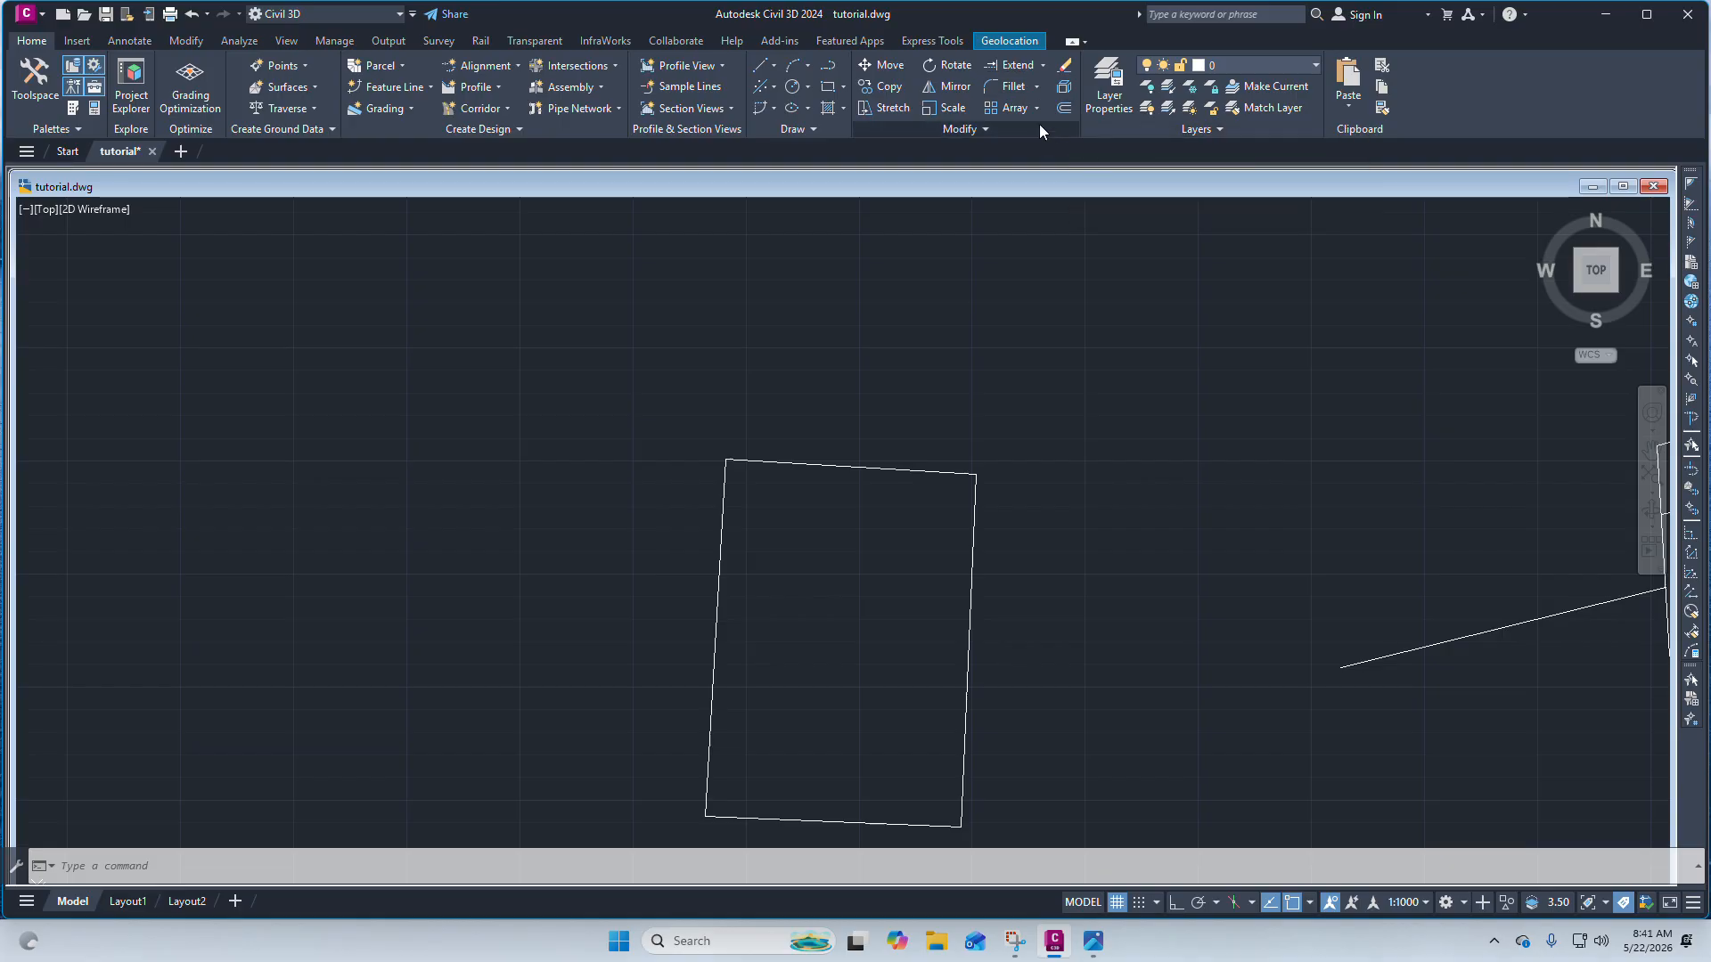
pyautogui.scroll(-5, 878, 254)
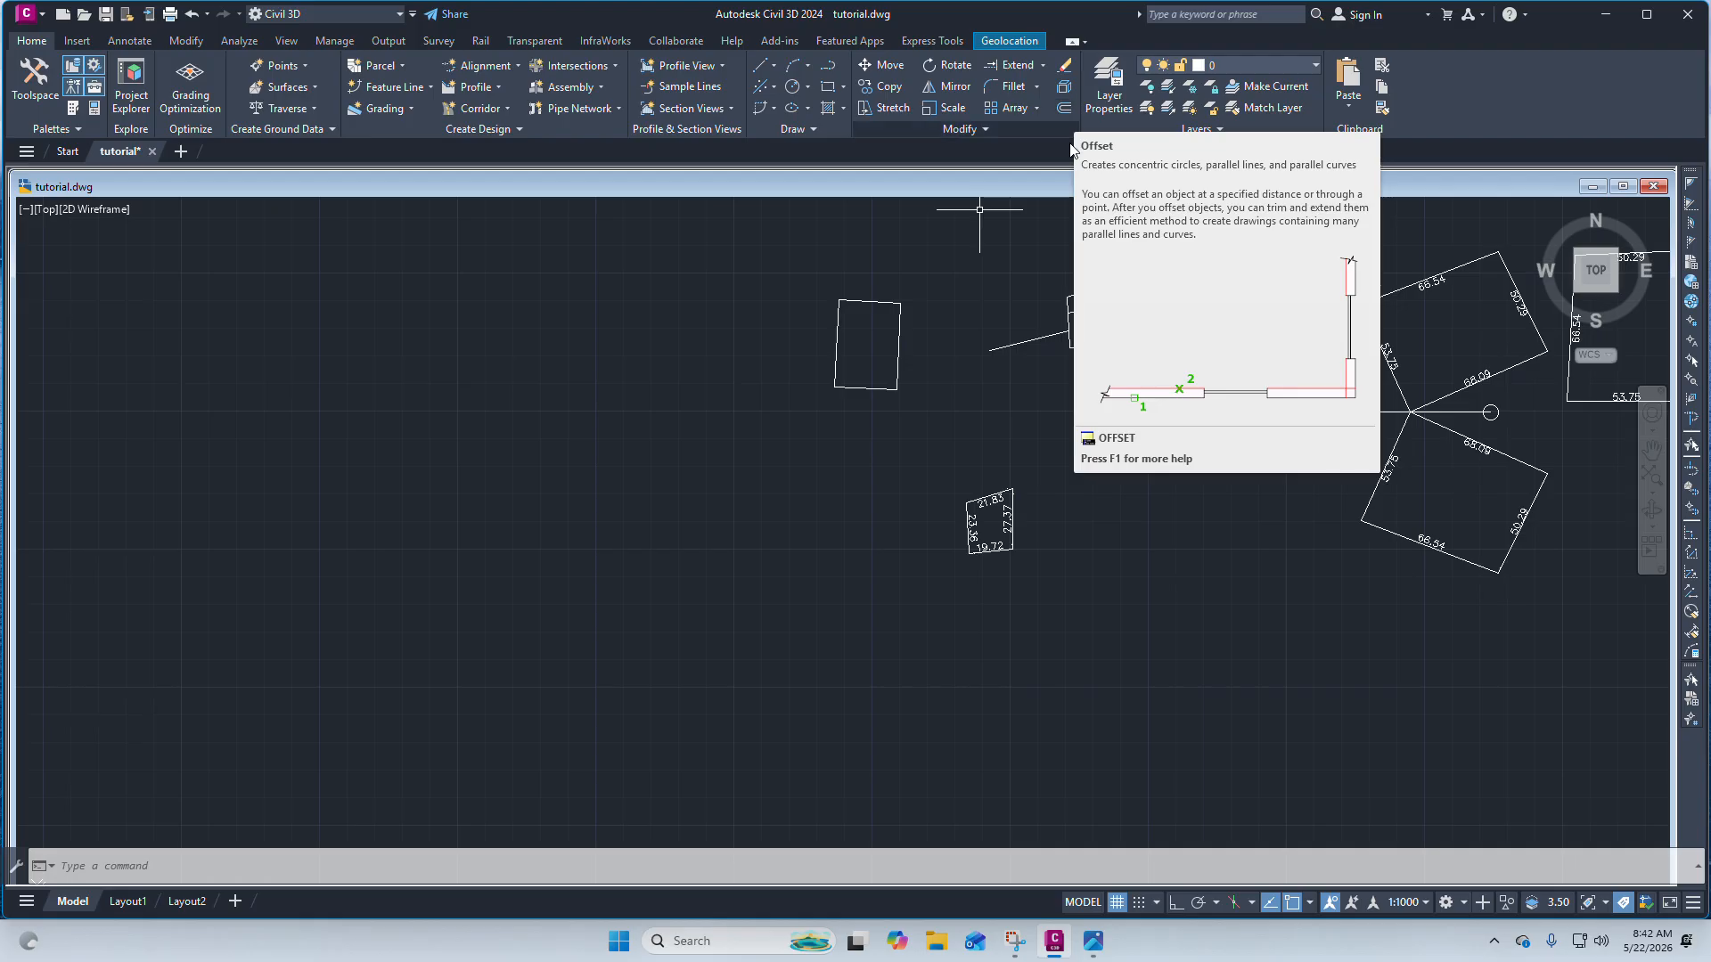
pyautogui.scroll(4, 1110, 346)
pyautogui.scroll(-6, 966, 369)
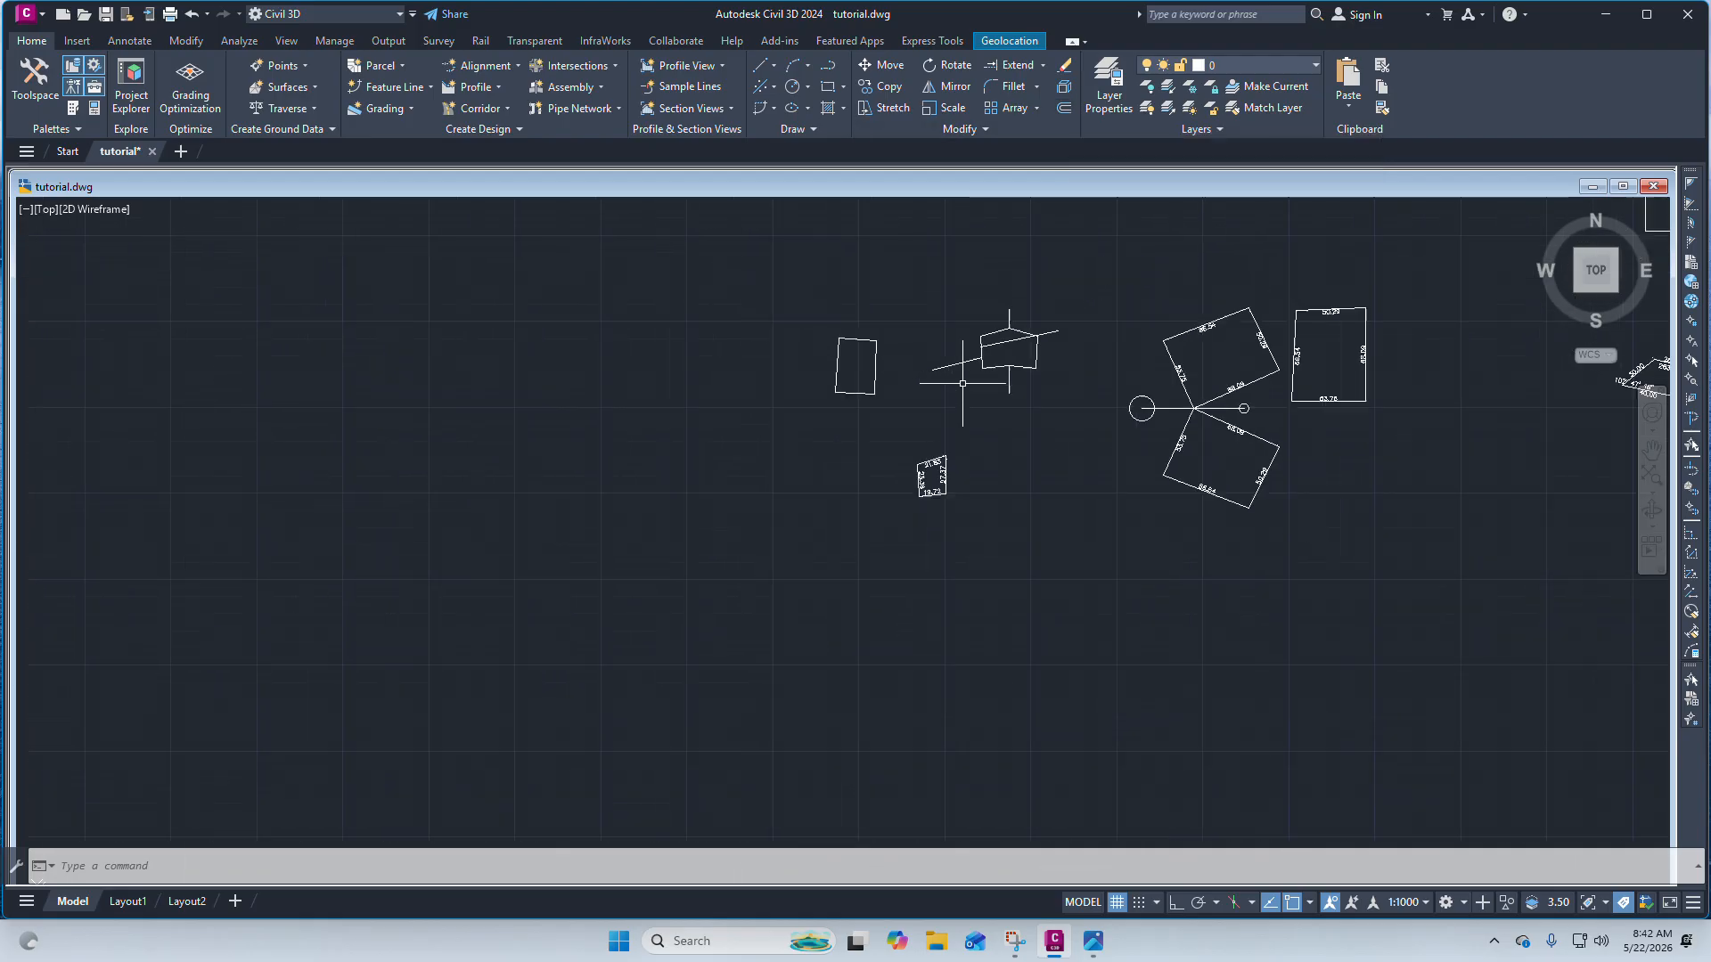
pyautogui.scroll(4, 943, 345)
pyautogui.scroll(6, 967, 361)
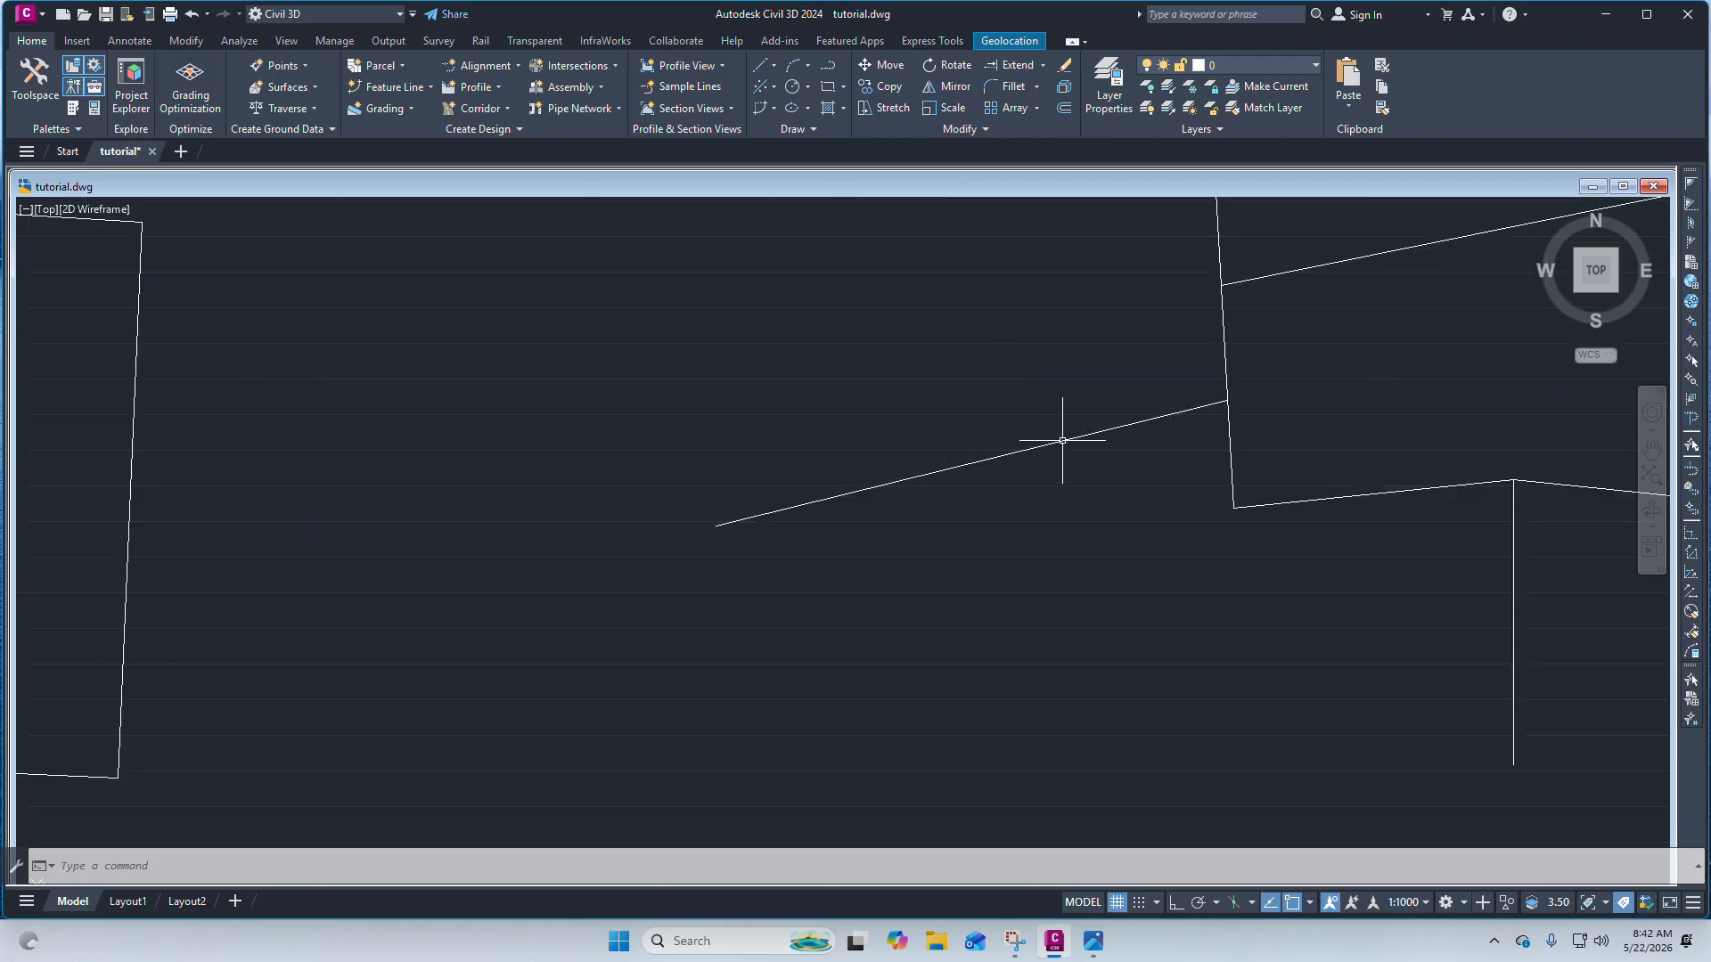
pyautogui.scroll(-1, 1025, 446)
# Draw a line about 38 units long outward from where the upper sloping line meets the pentagon's left edge.
pyautogui.click(1029, 457)
pyautogui.scroll(-4, 1025, 457)
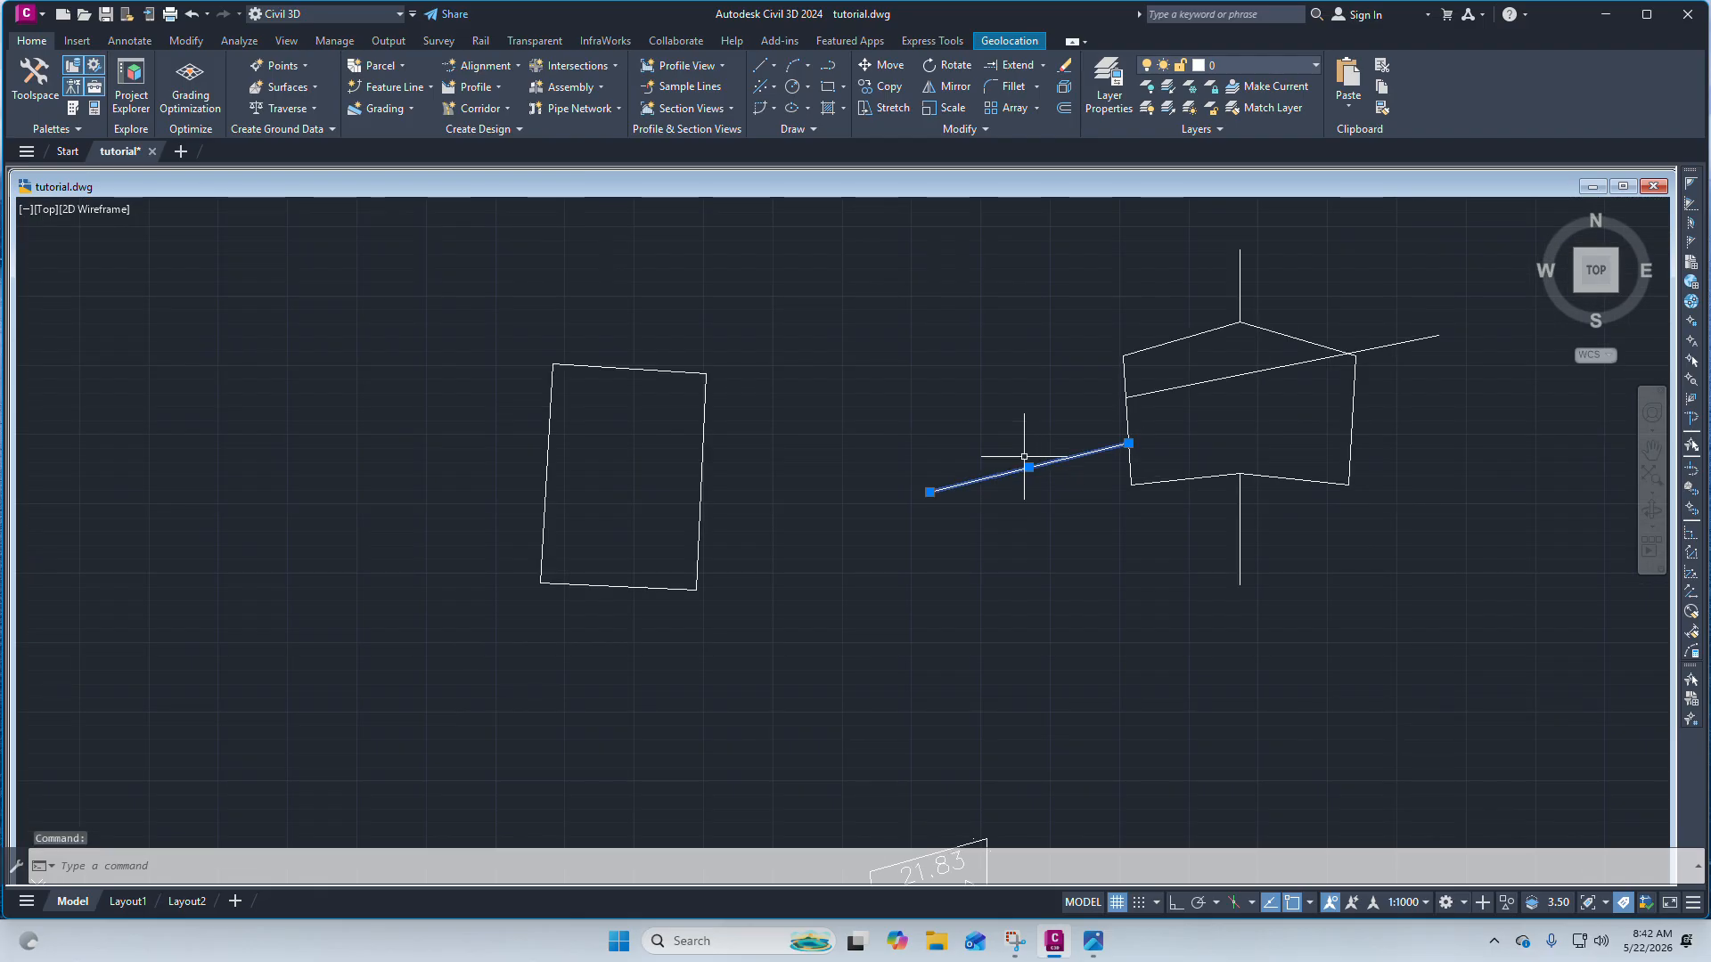
pyautogui.scroll(4, 1020, 446)
pyautogui.click(773, 65)
pyautogui.click(829, 105)
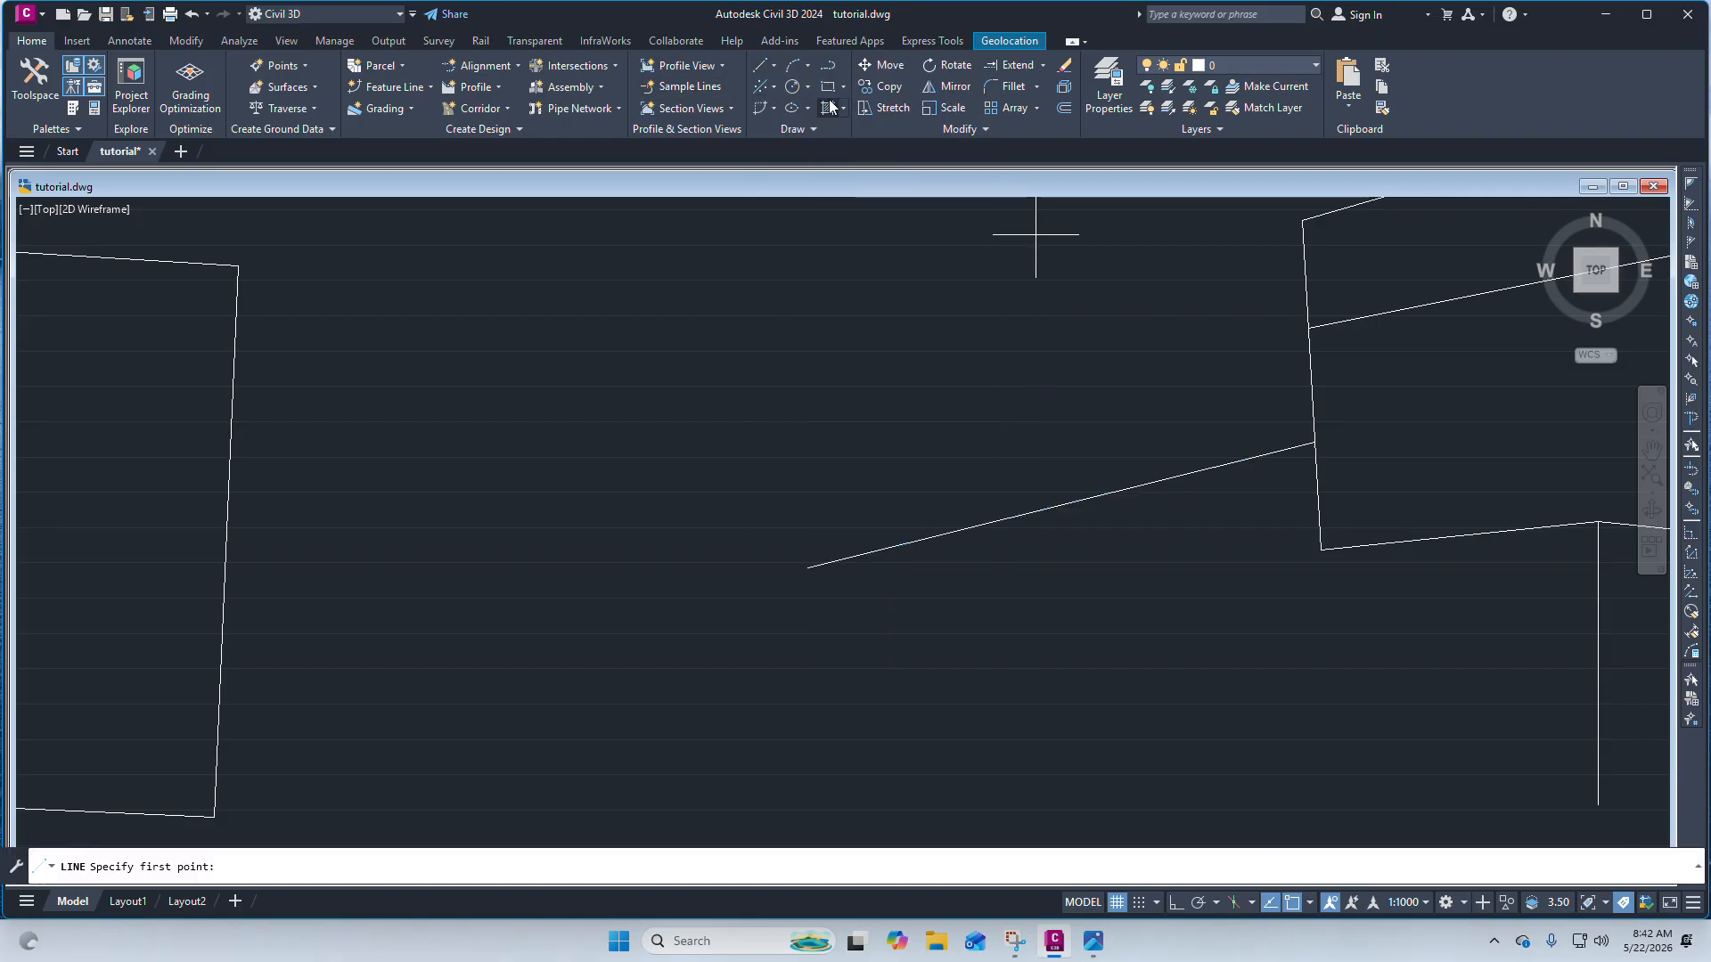
pyautogui.click(1309, 328)
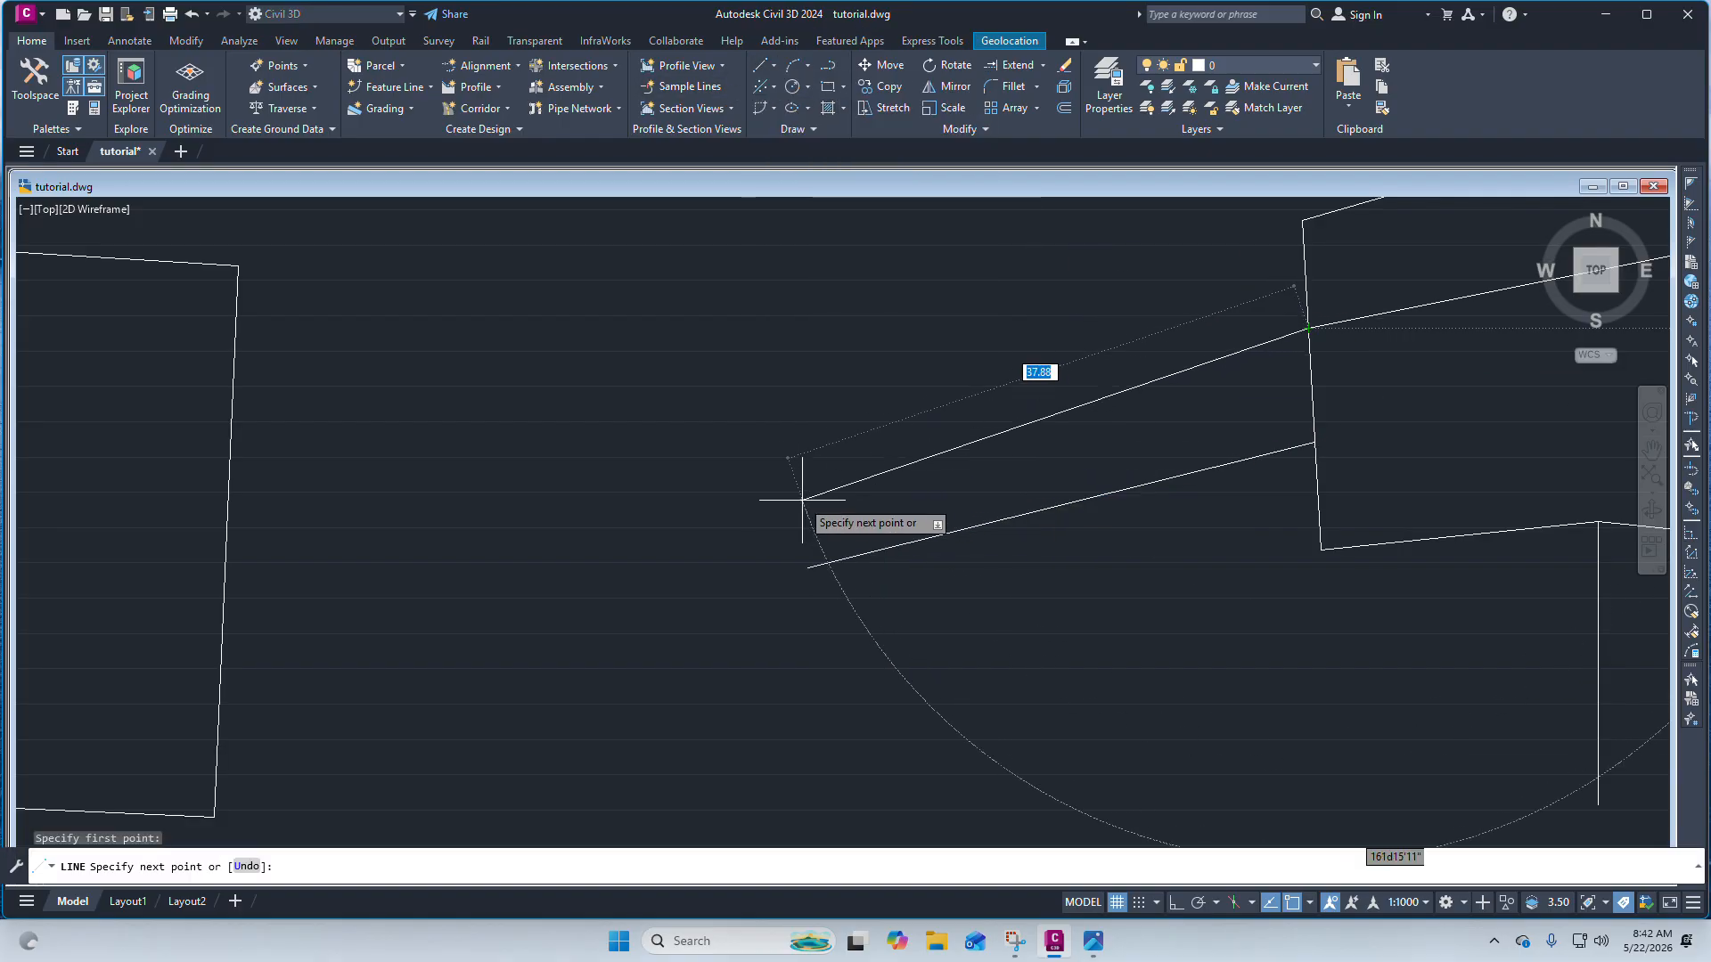
pyautogui.click(751, 453)
pyautogui.rightClick(751, 455)
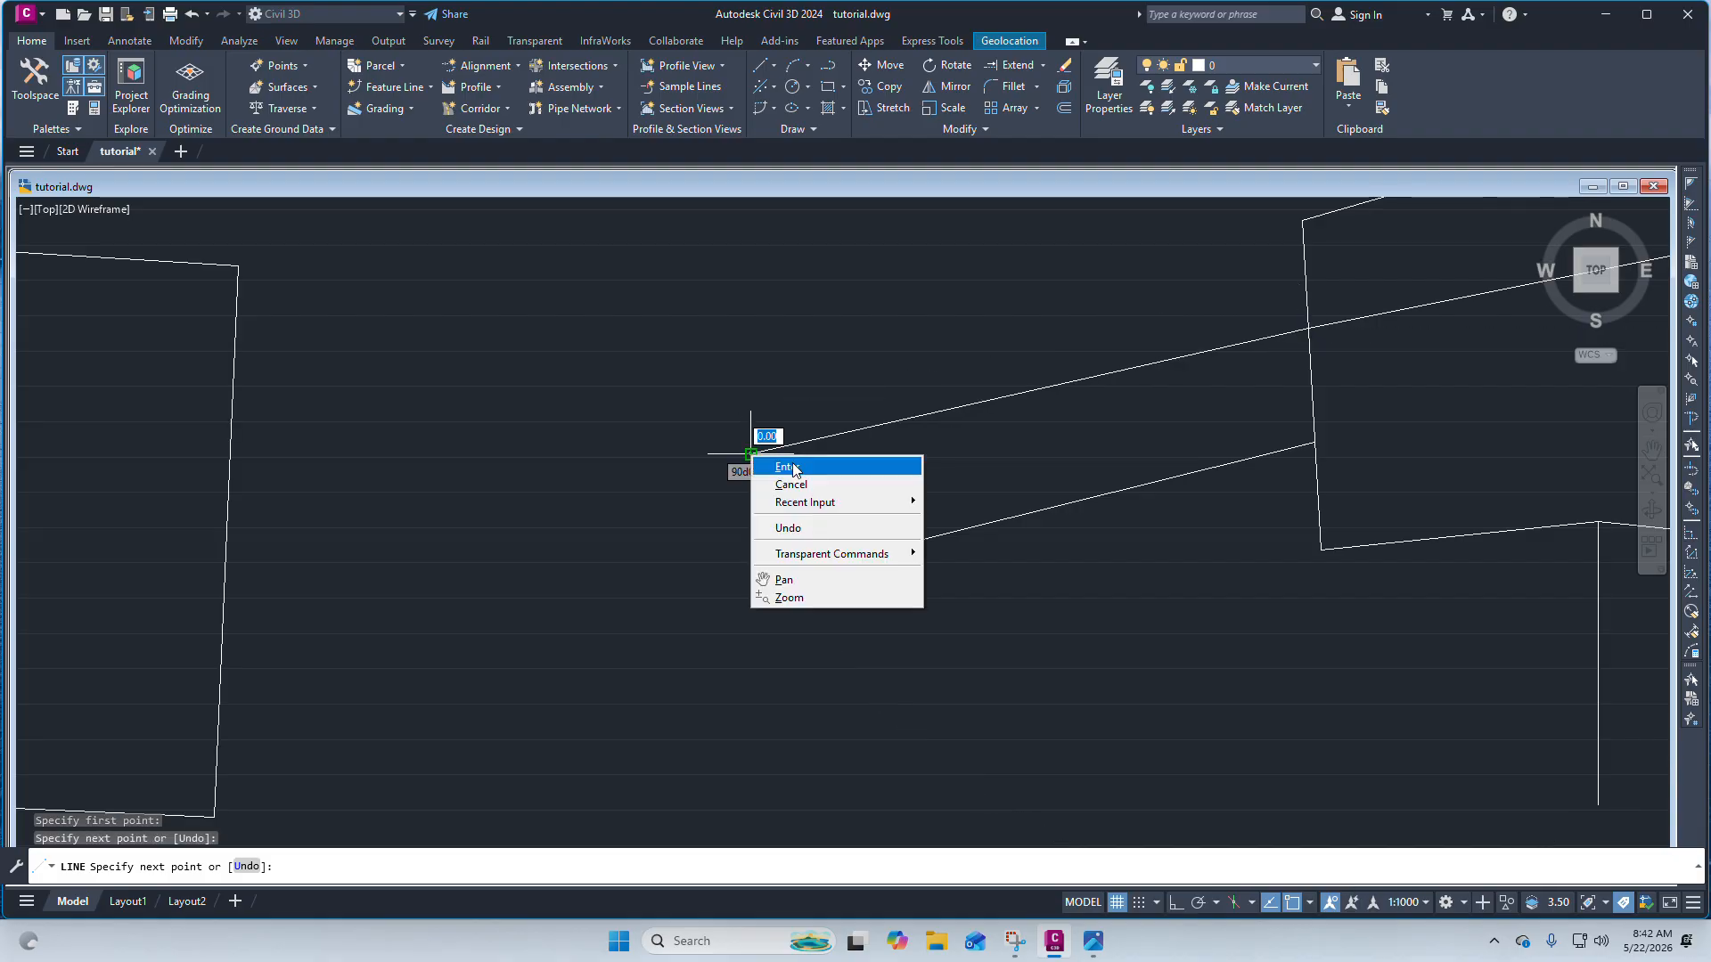
pyautogui.click(784, 467)
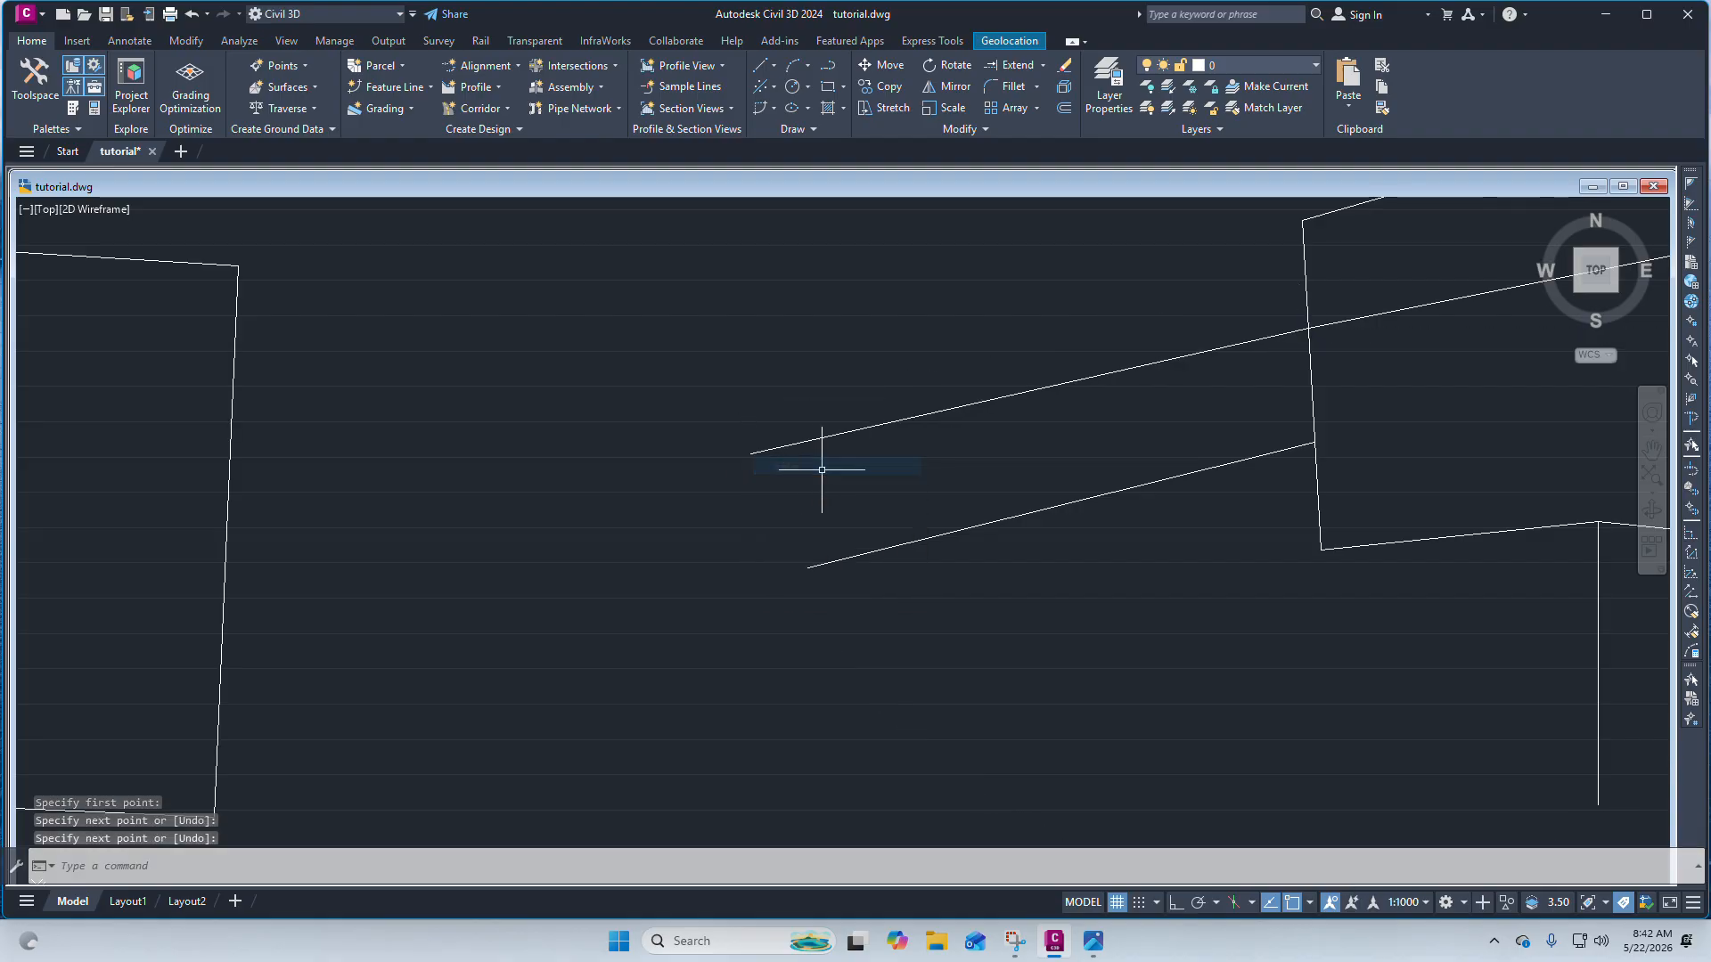
# Erase the newly drawn line outside the pentagon.
pyautogui.click(1019, 523)
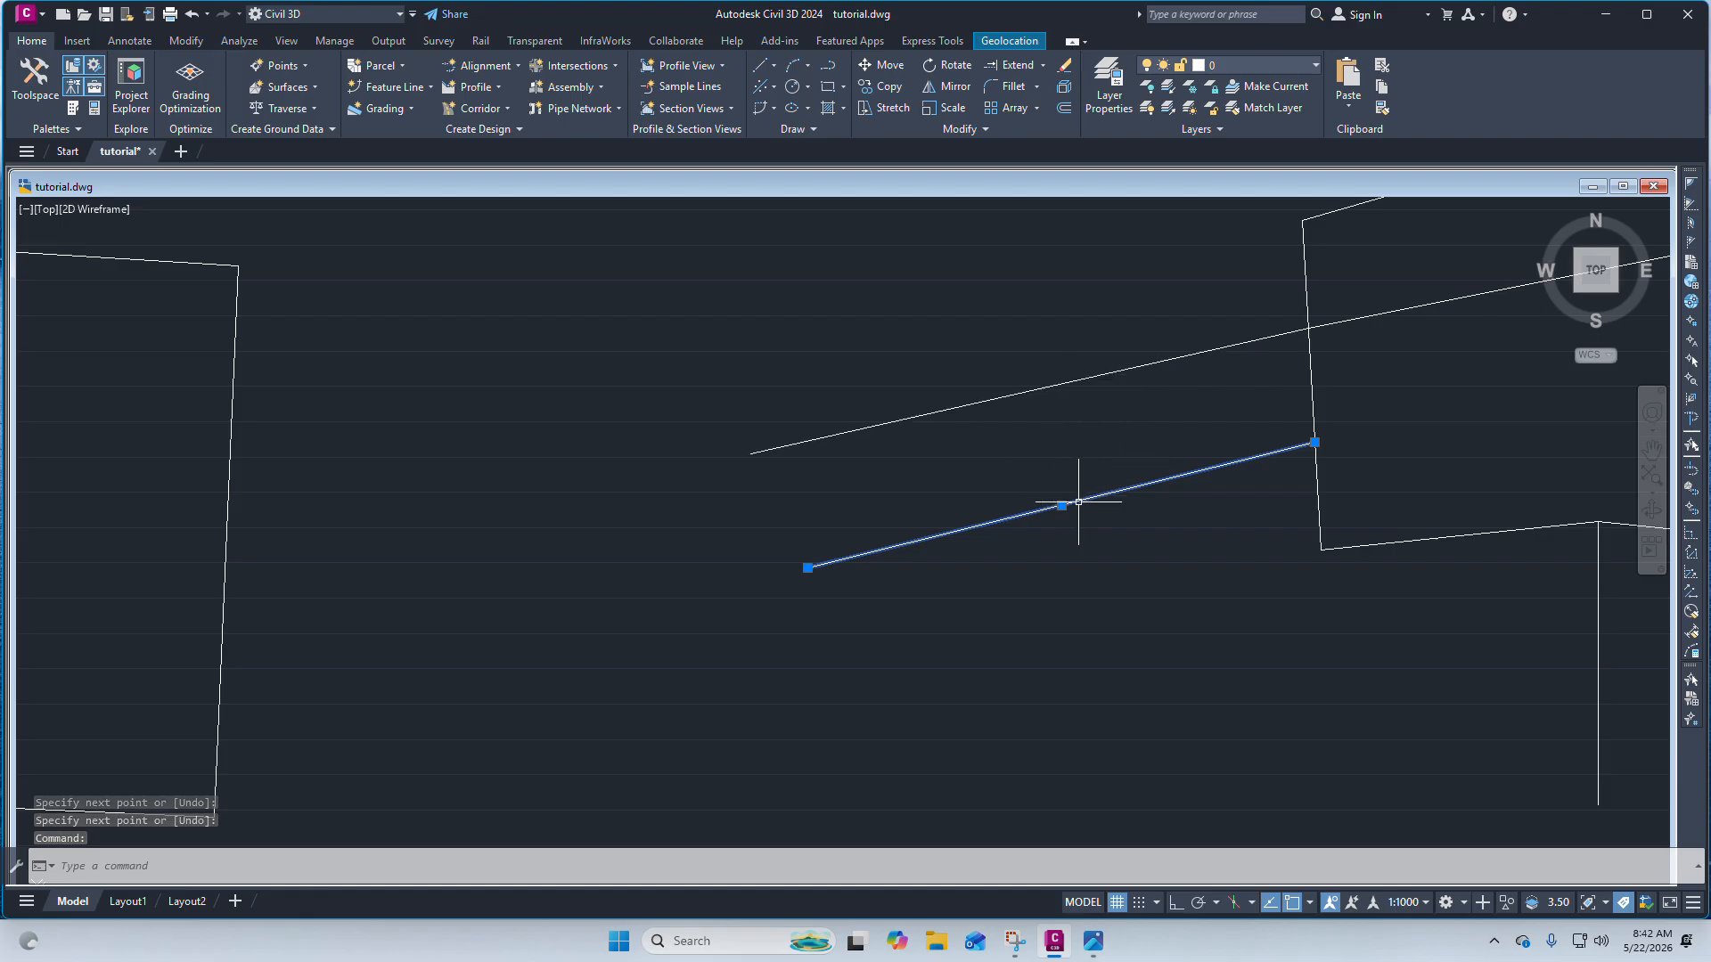
pyautogui.press('Escape')
pyautogui.click(1078, 382)
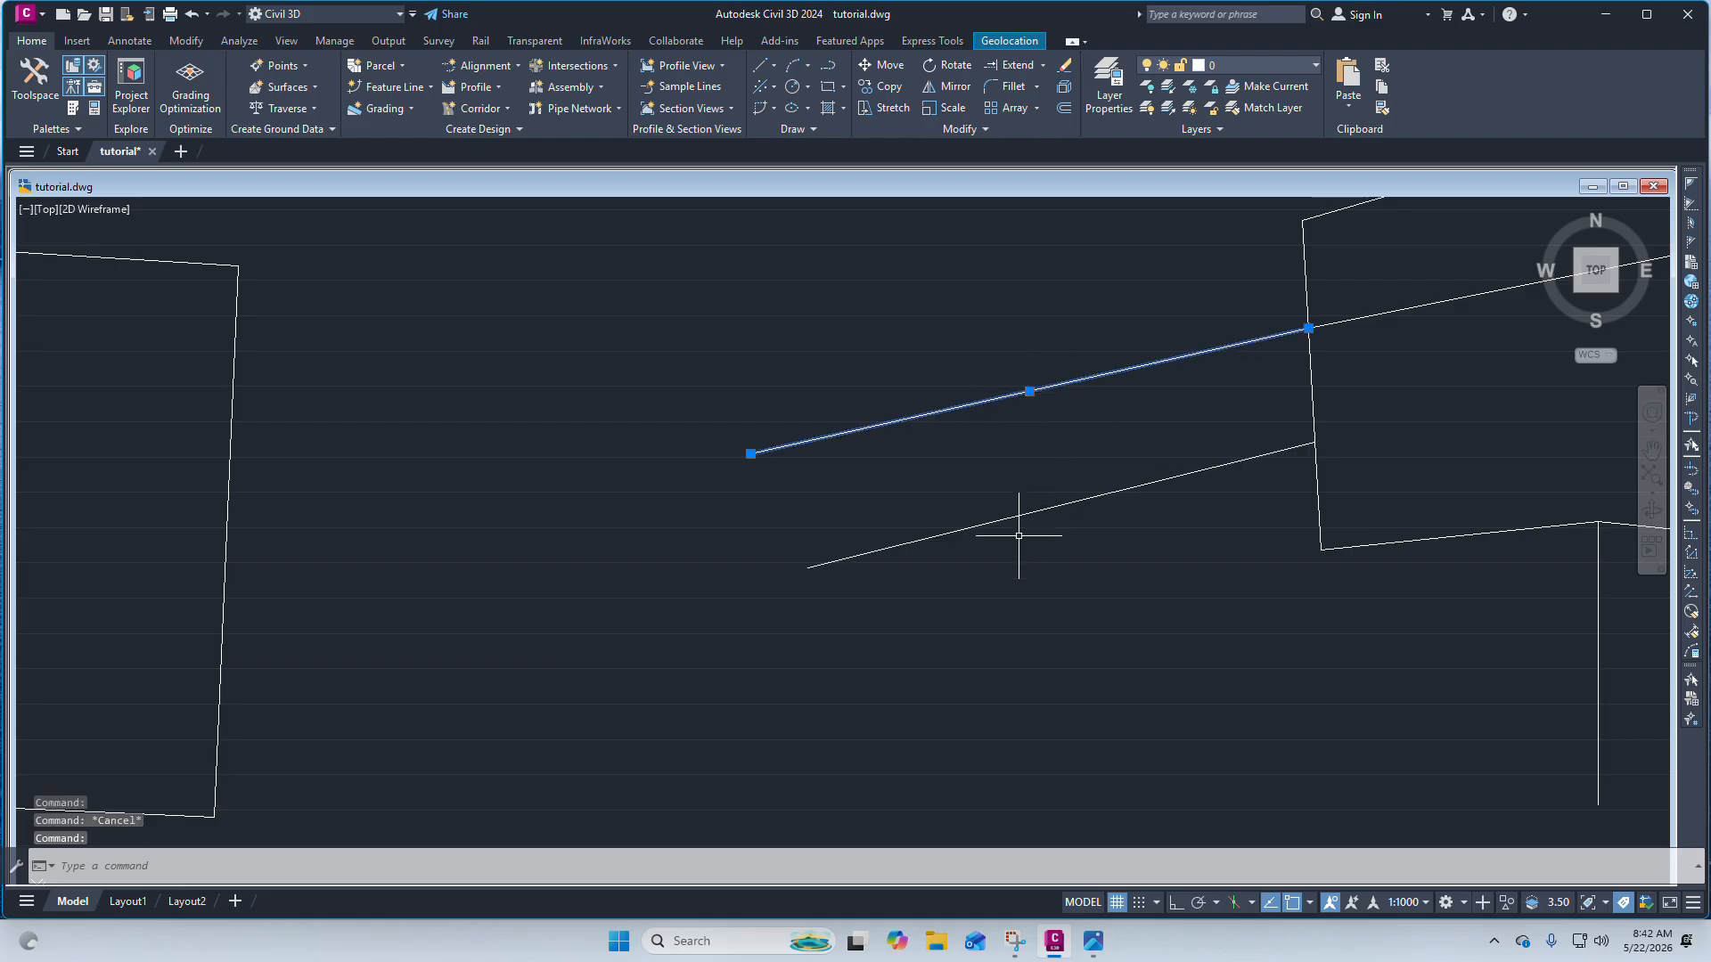
pyautogui.moveTo(1018, 536); pyautogui.dragTo(1007, 549)
pyautogui.press('Escape')
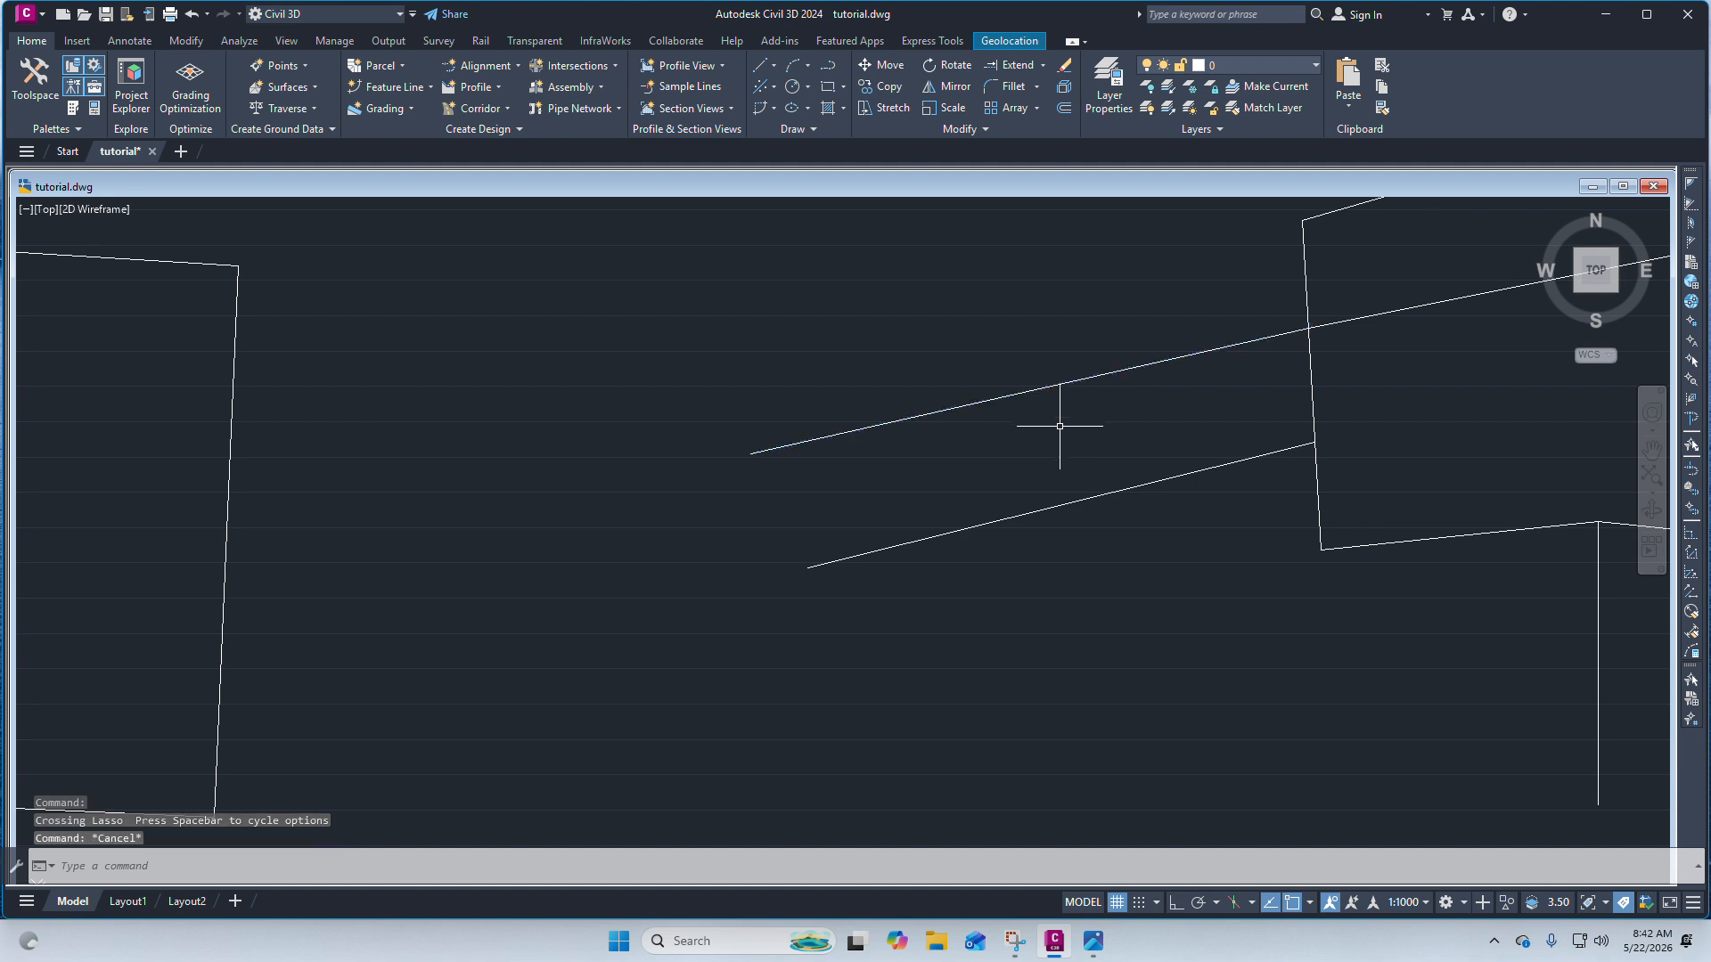
pyautogui.click(1058, 425)
pyautogui.click(986, 357)
pyautogui.press('Delete')
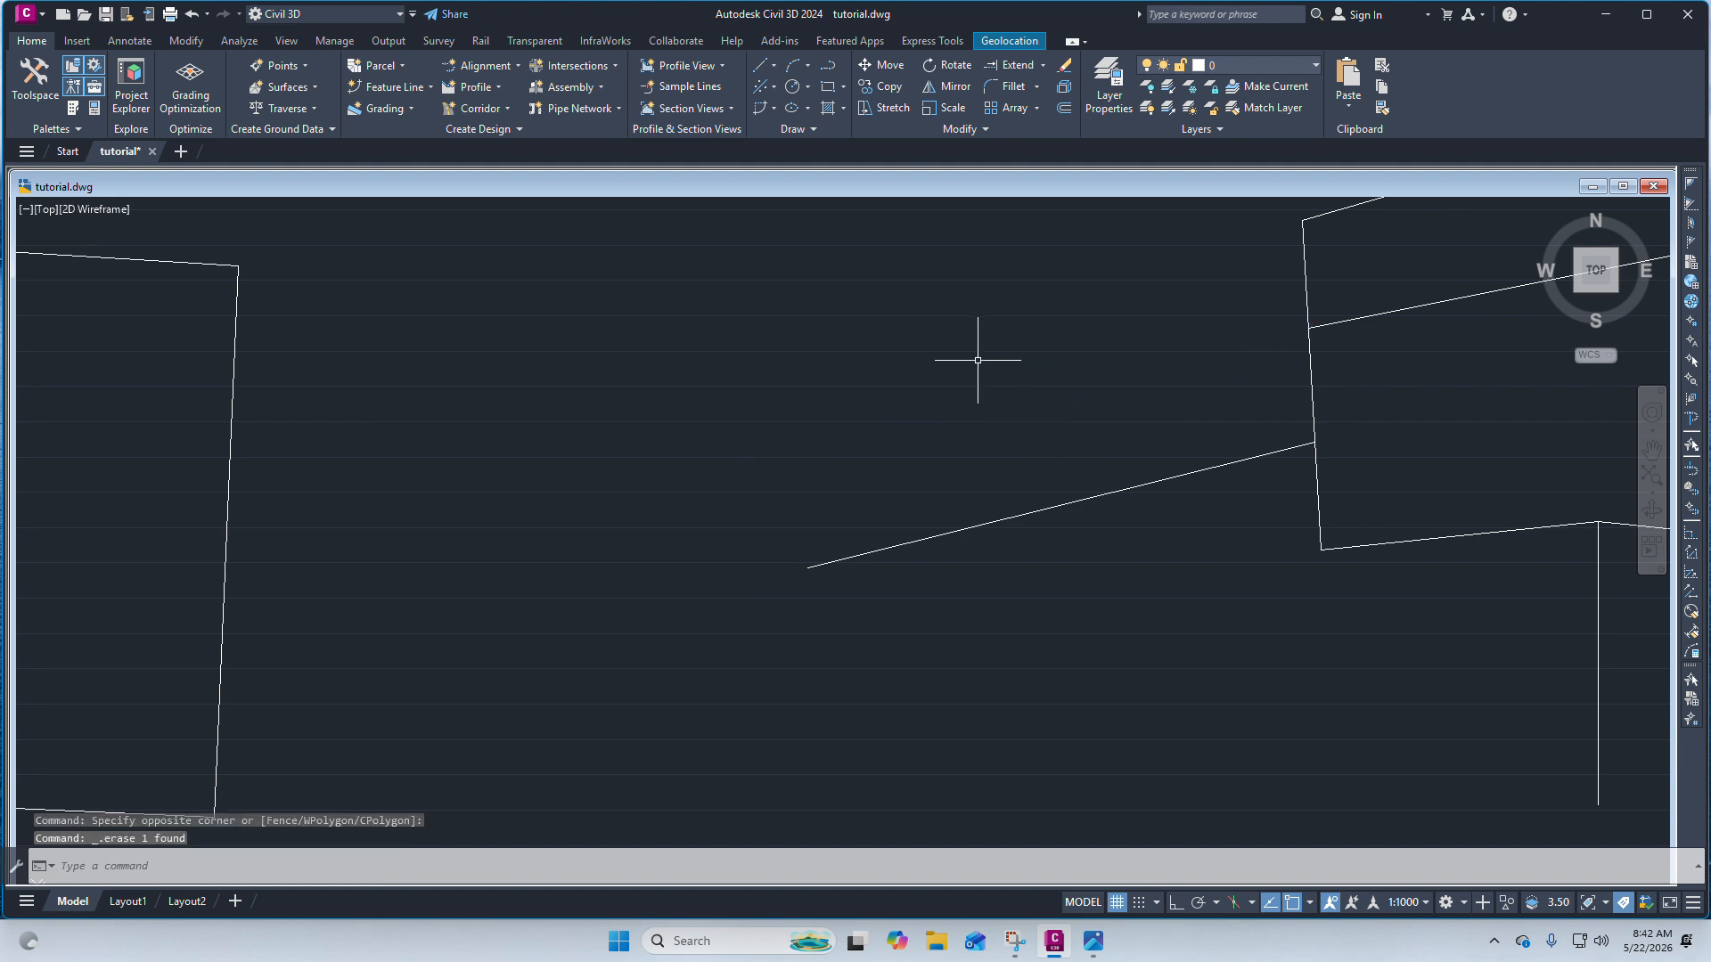
# Offset the lower sloping line 9 units upward, toward the pentagon's upper side.
pyautogui.scroll(-2, 1035, 413)
pyautogui.click(1063, 486)
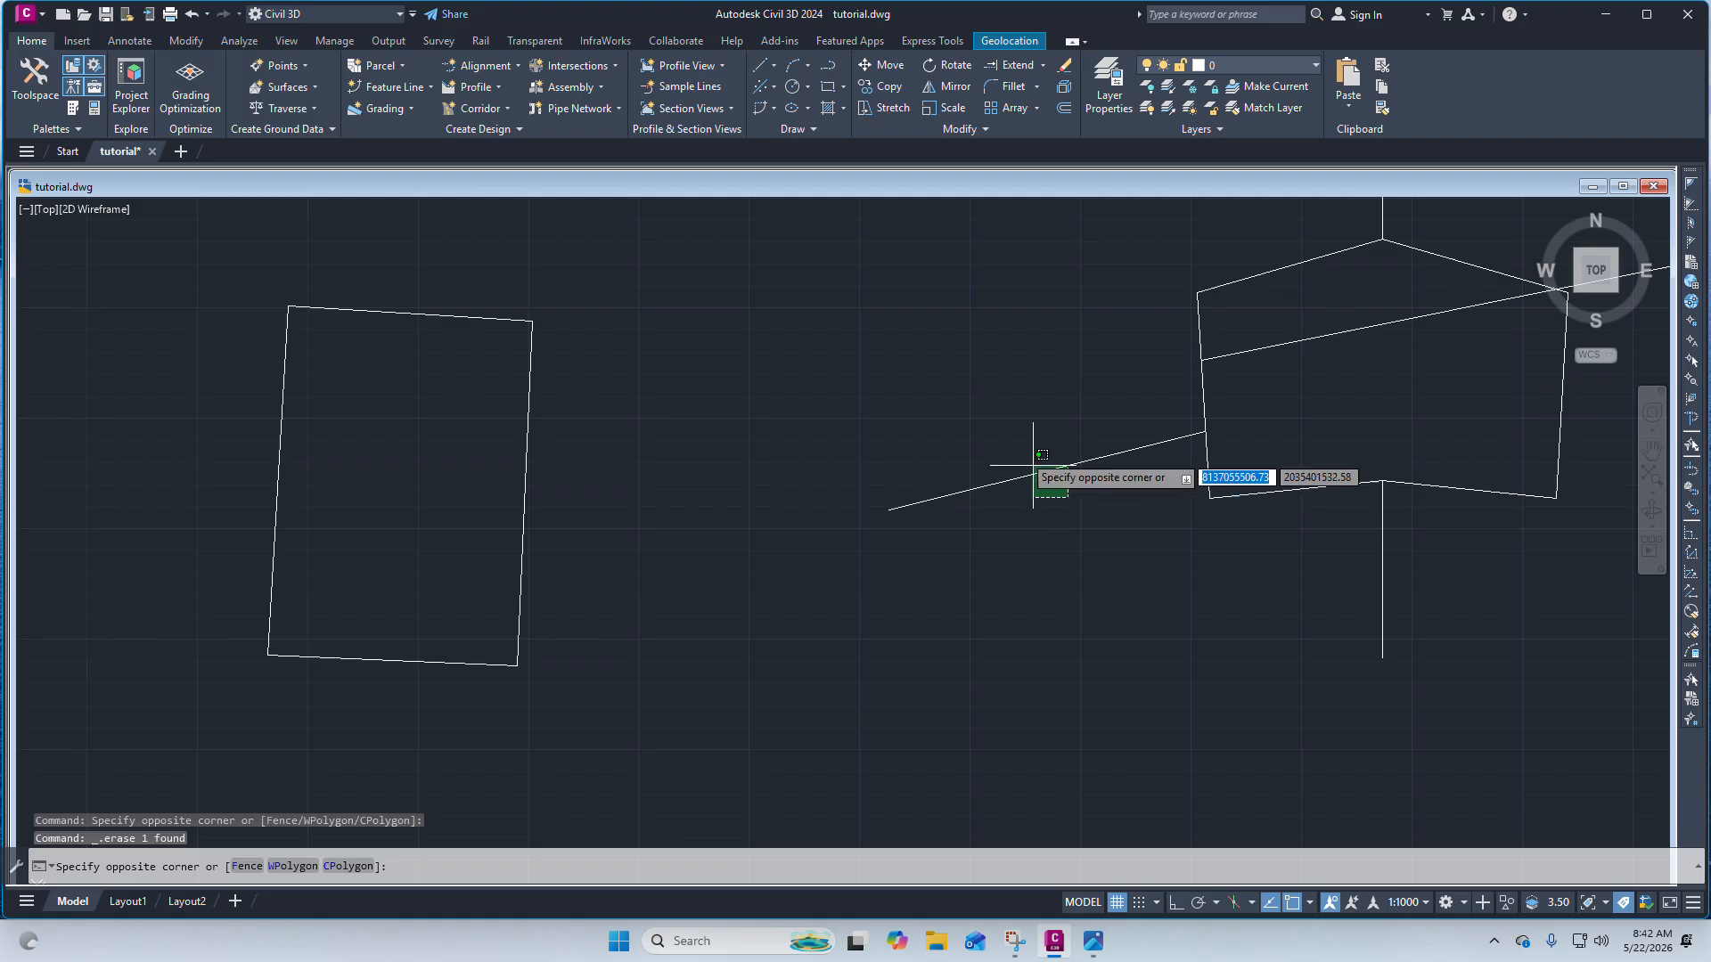
pyautogui.click(1030, 430)
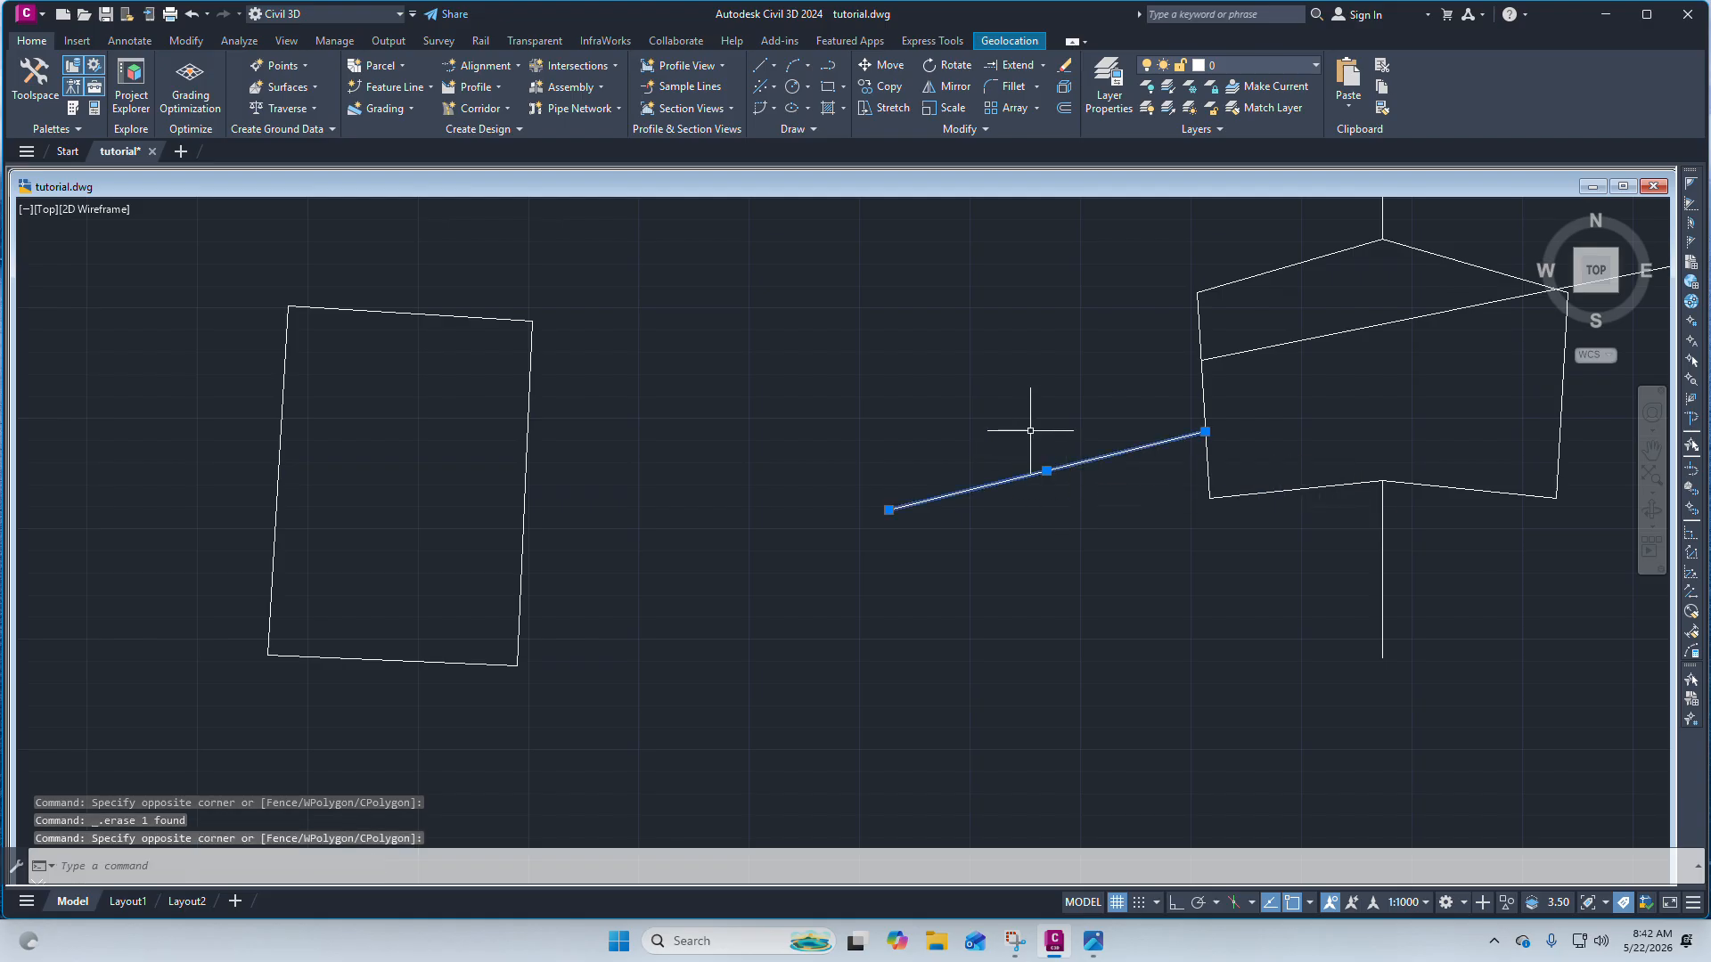
pyautogui.click(1068, 111)
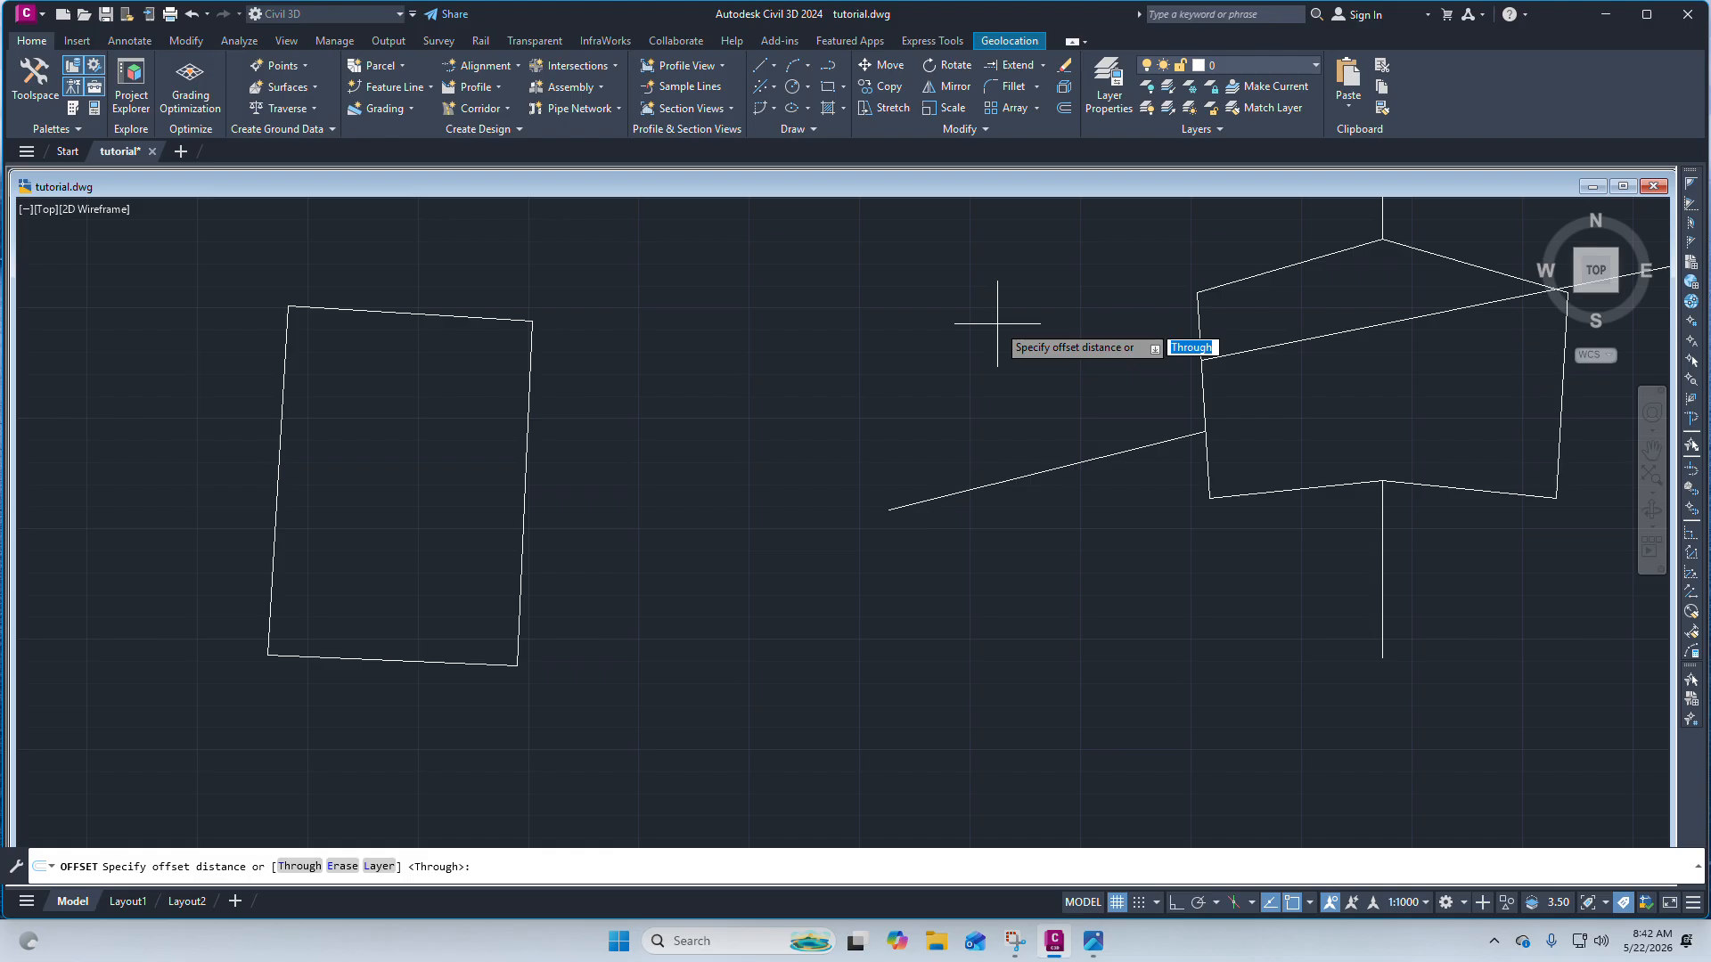
pyautogui.write('9')
pyautogui.press('Return')
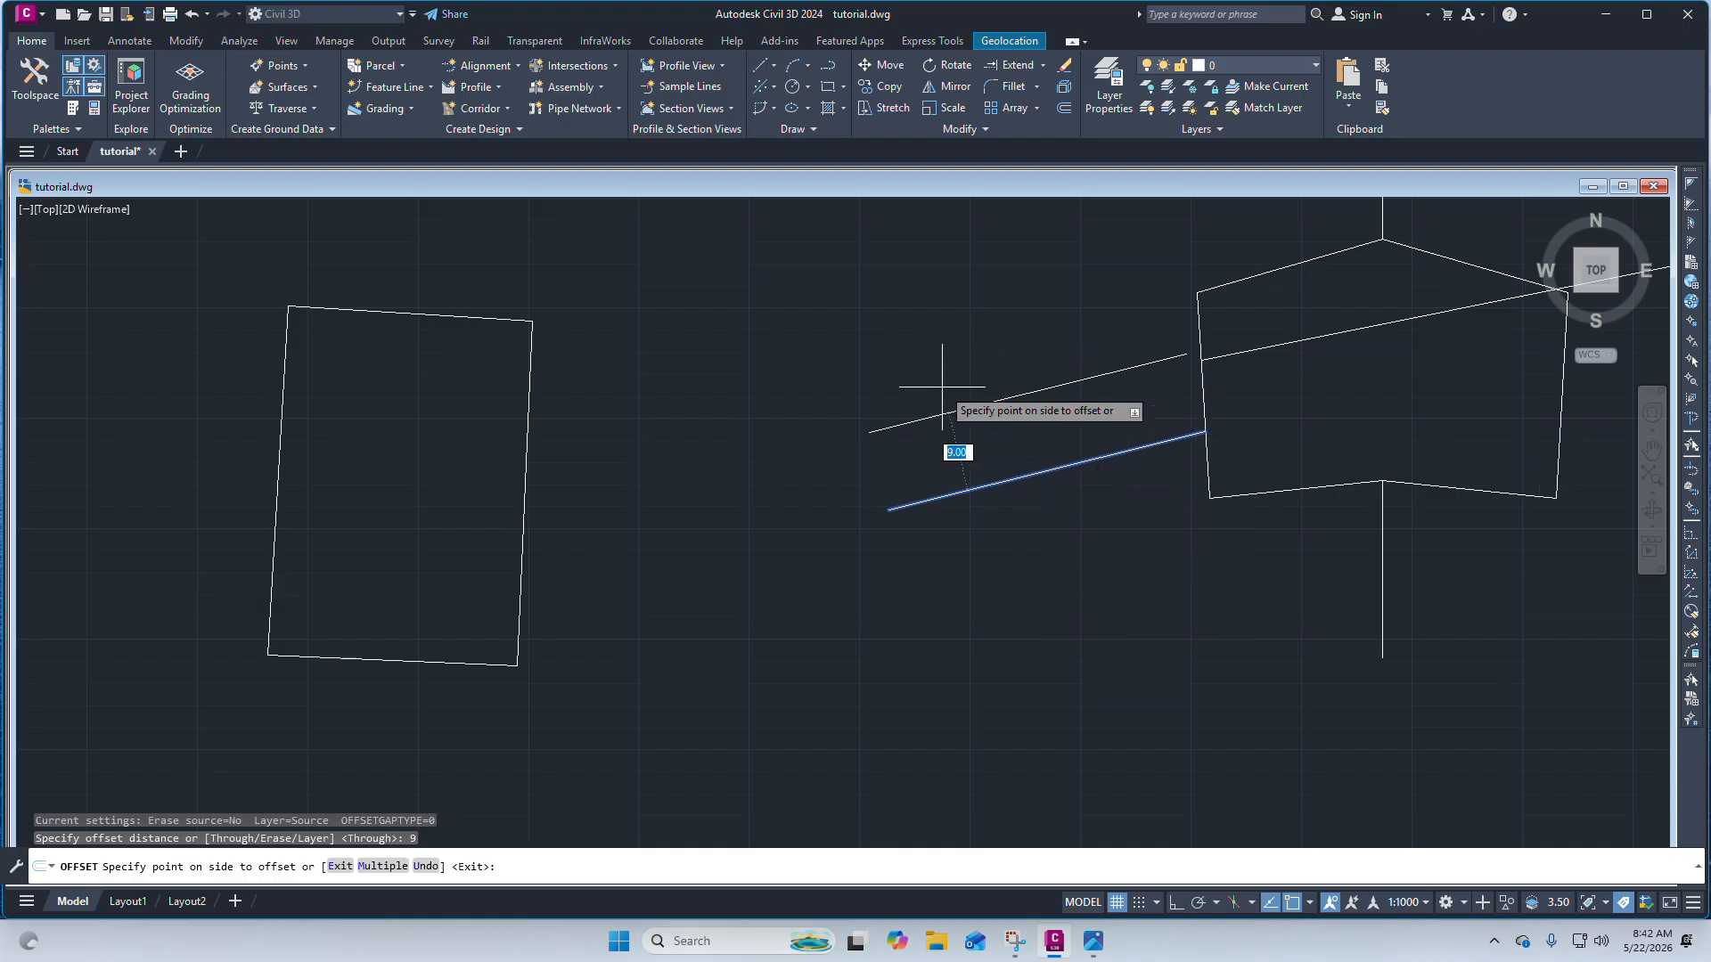
pyautogui.click(909, 342)
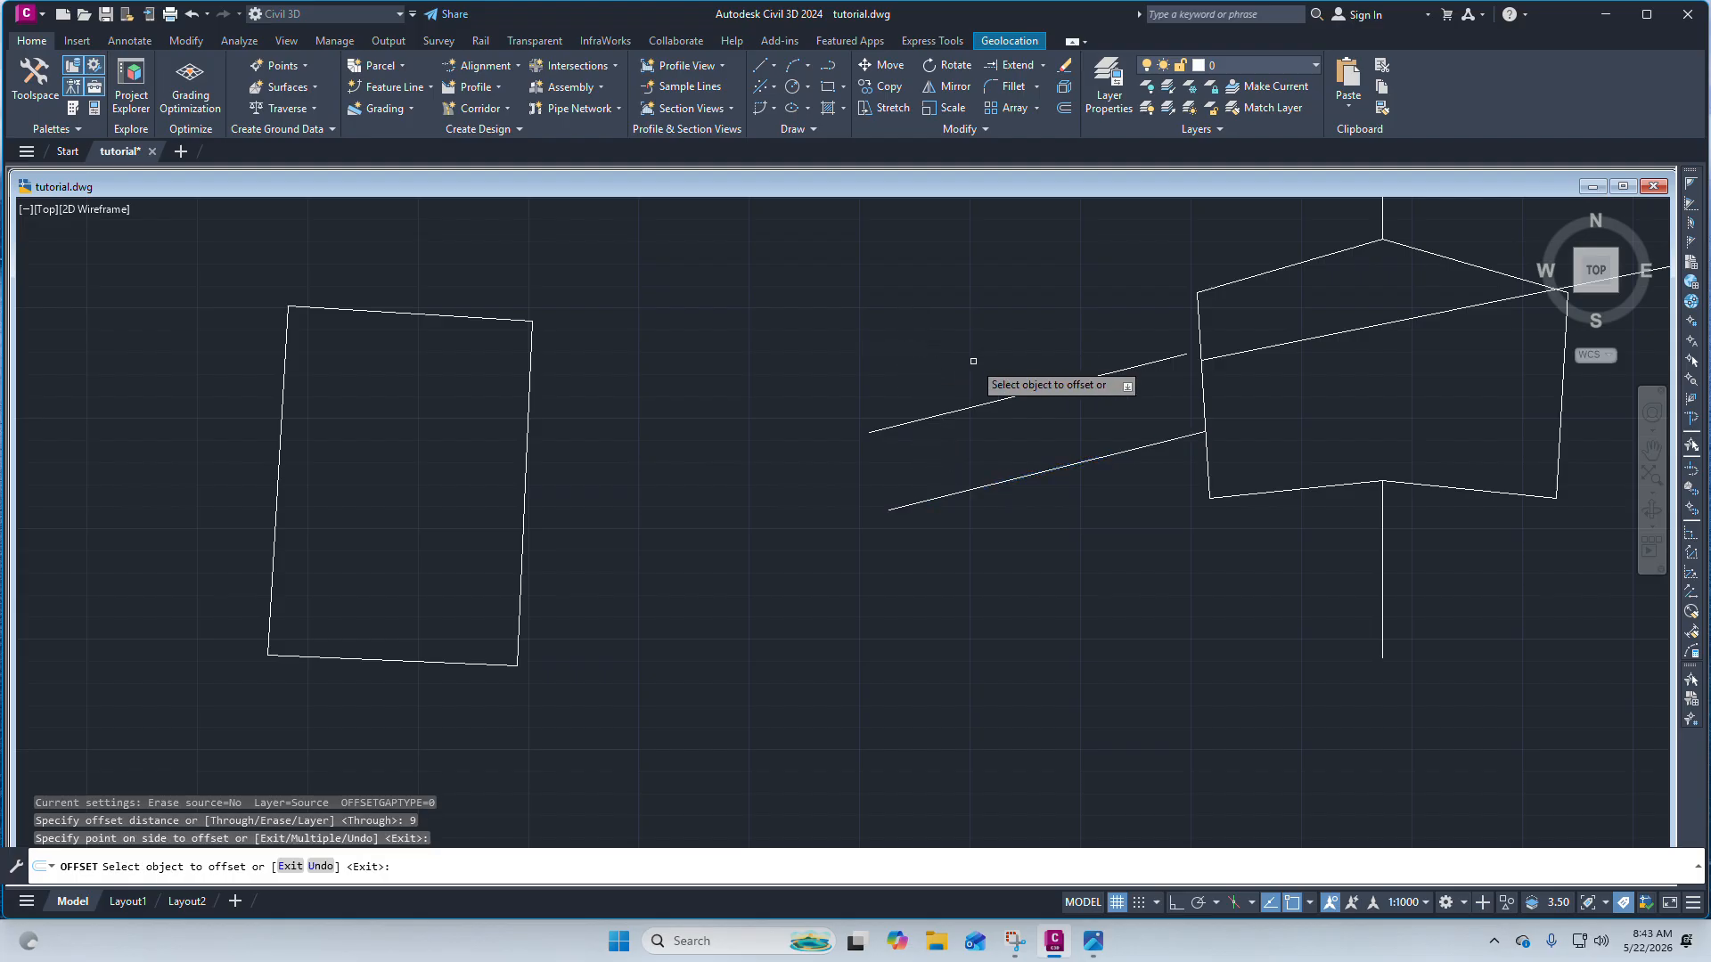
pyautogui.press('Escape')
# Extend the offset line to meet the pentagon's left edge, using that edge as the boundary.
pyautogui.scroll(2, 1138, 363)
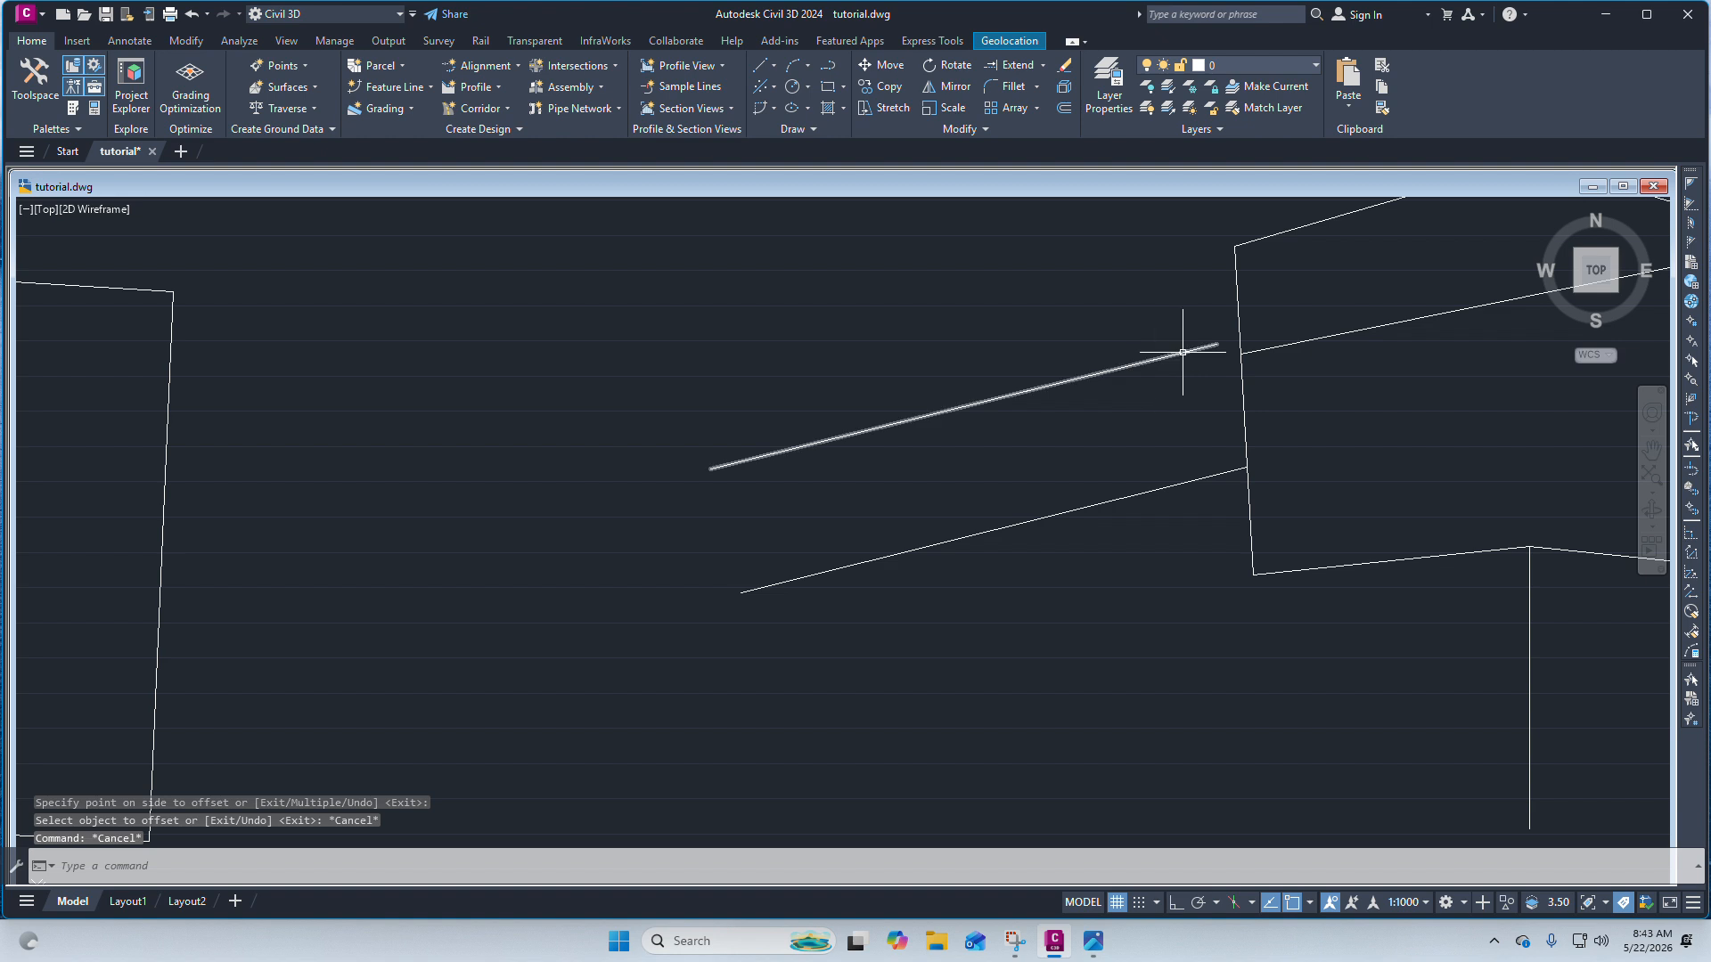
pyautogui.scroll(4, 1217, 335)
pyautogui.scroll(-2, 1286, 423)
pyautogui.click(1272, 431)
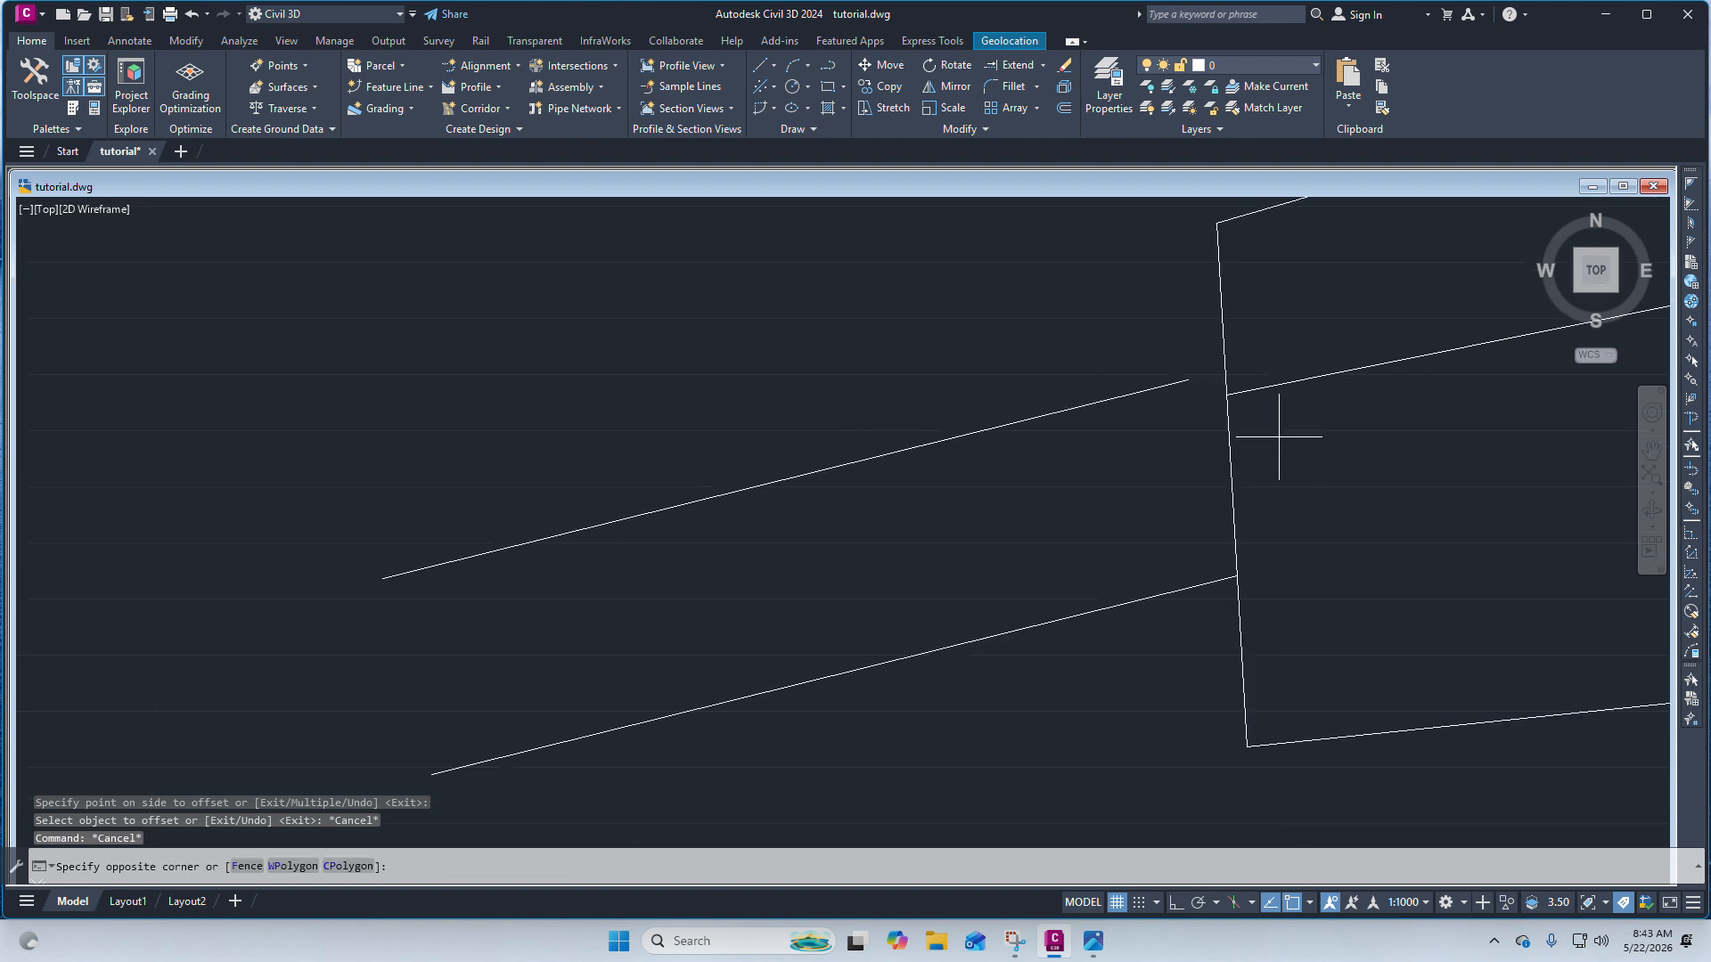
pyautogui.click(1119, 346)
pyautogui.scroll(-4, 1012, 420)
pyautogui.scroll(4, 1102, 412)
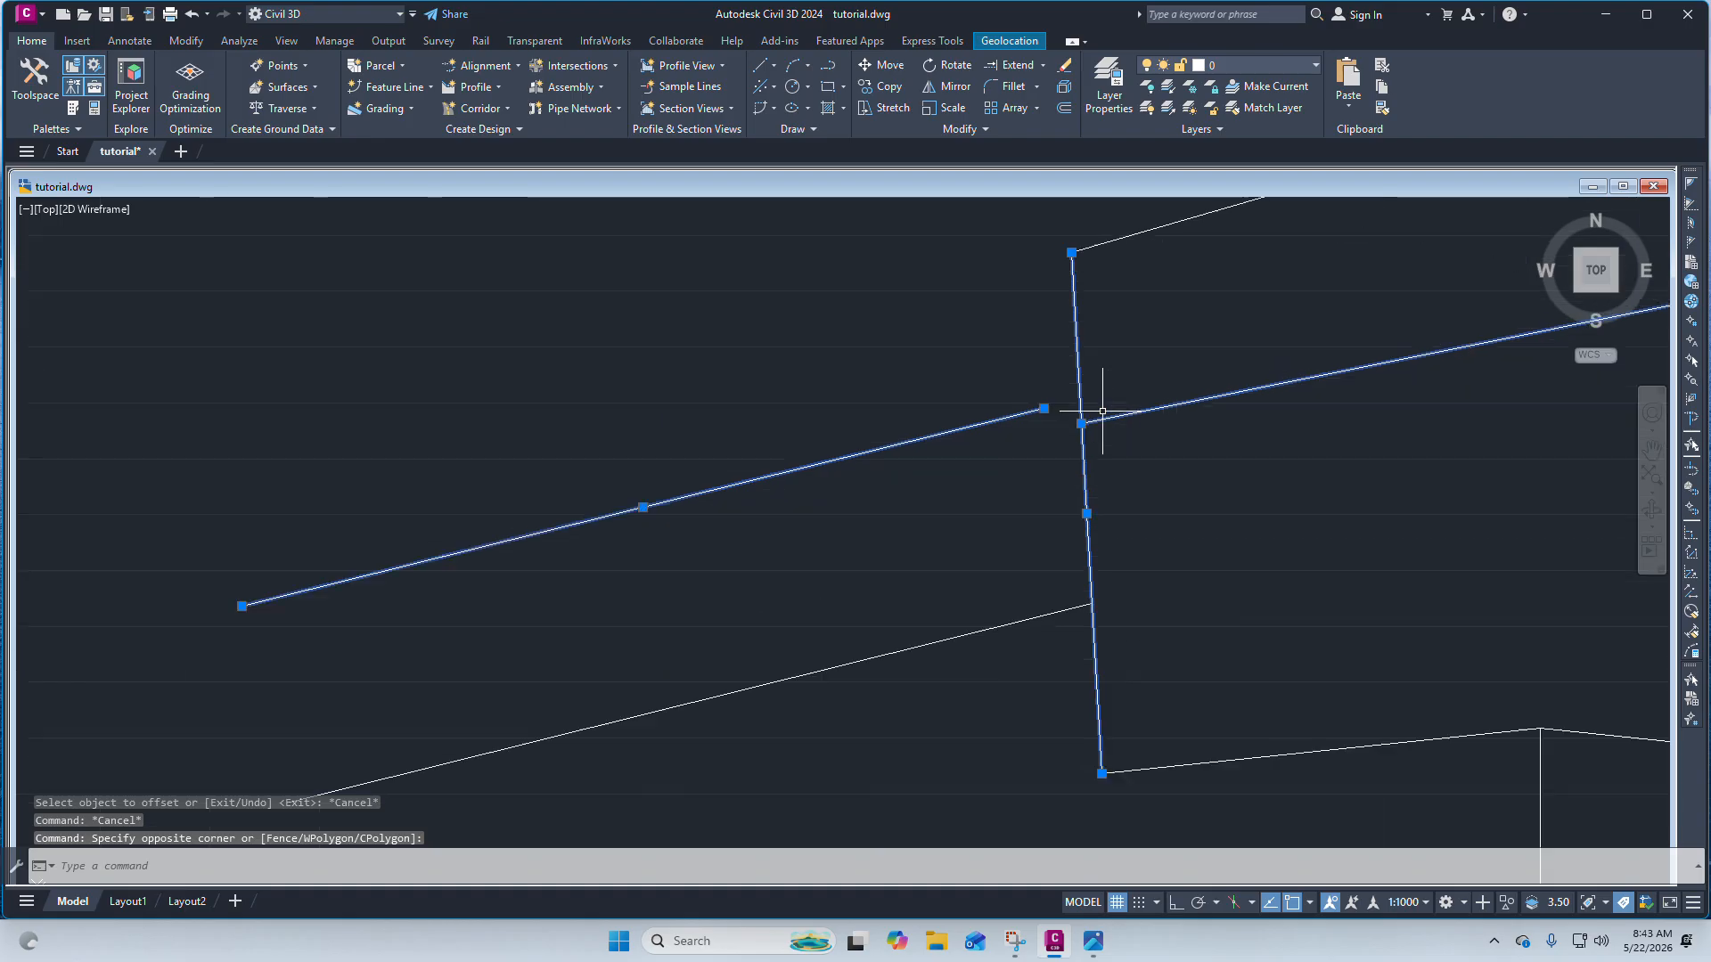
pyautogui.click(1043, 68)
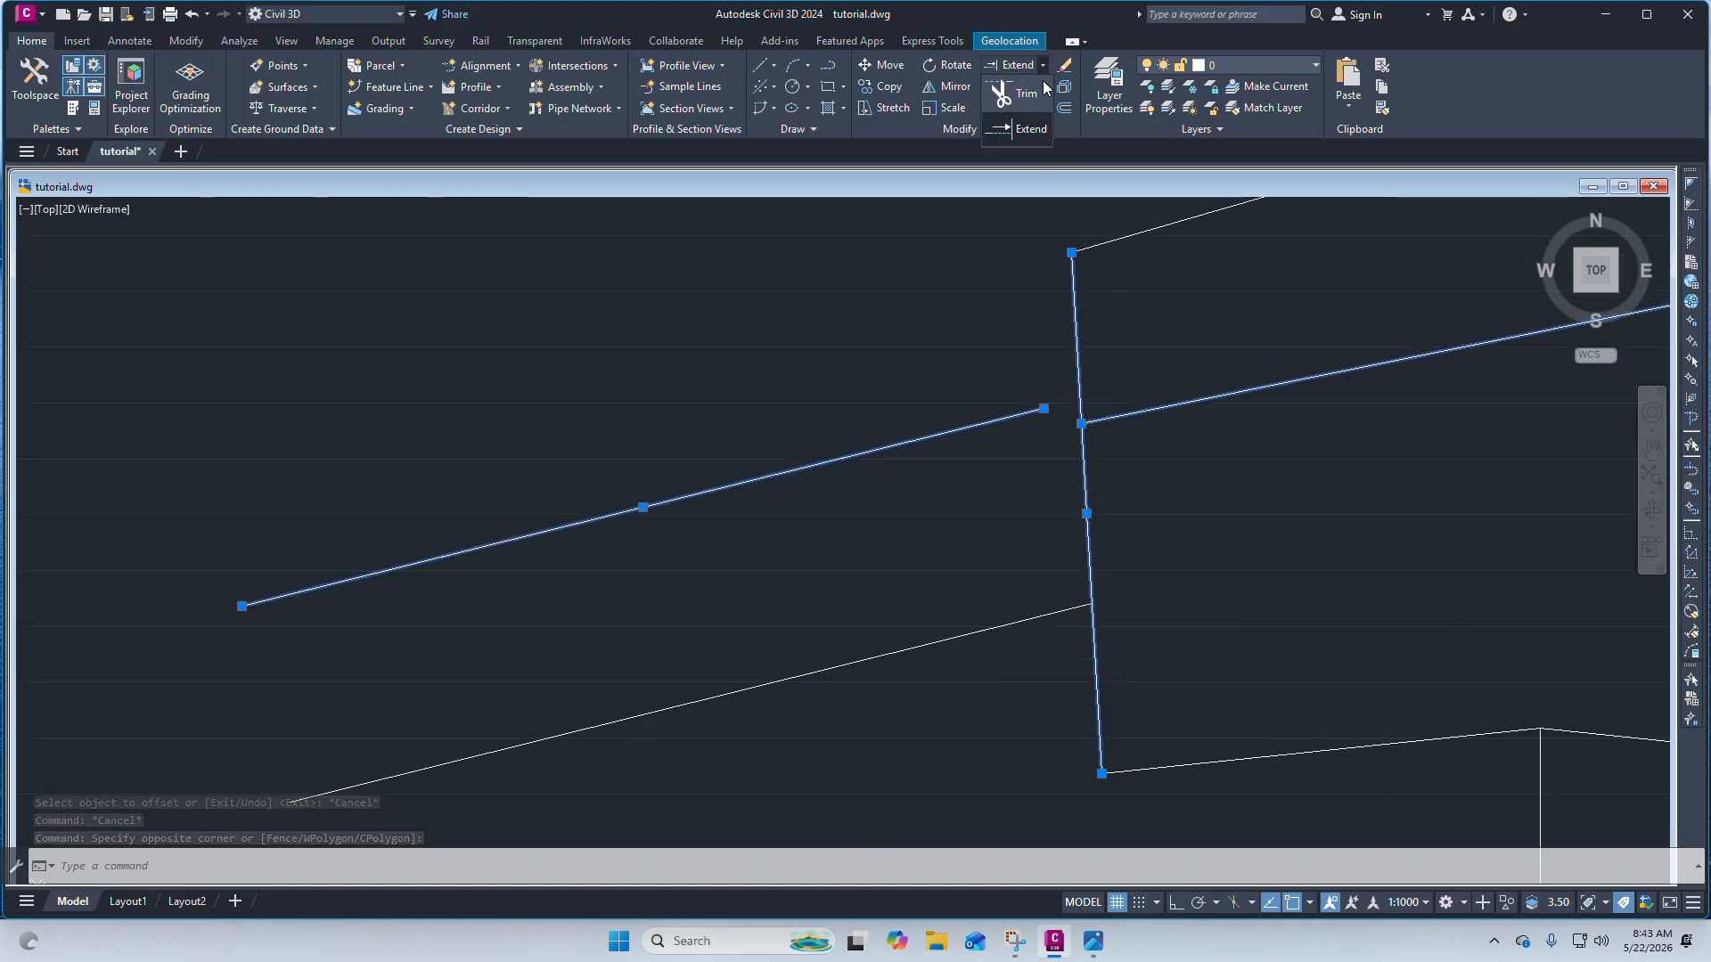
pyautogui.click(1023, 134)
pyautogui.moveTo(1012, 451); pyautogui.dragTo(968, 404)
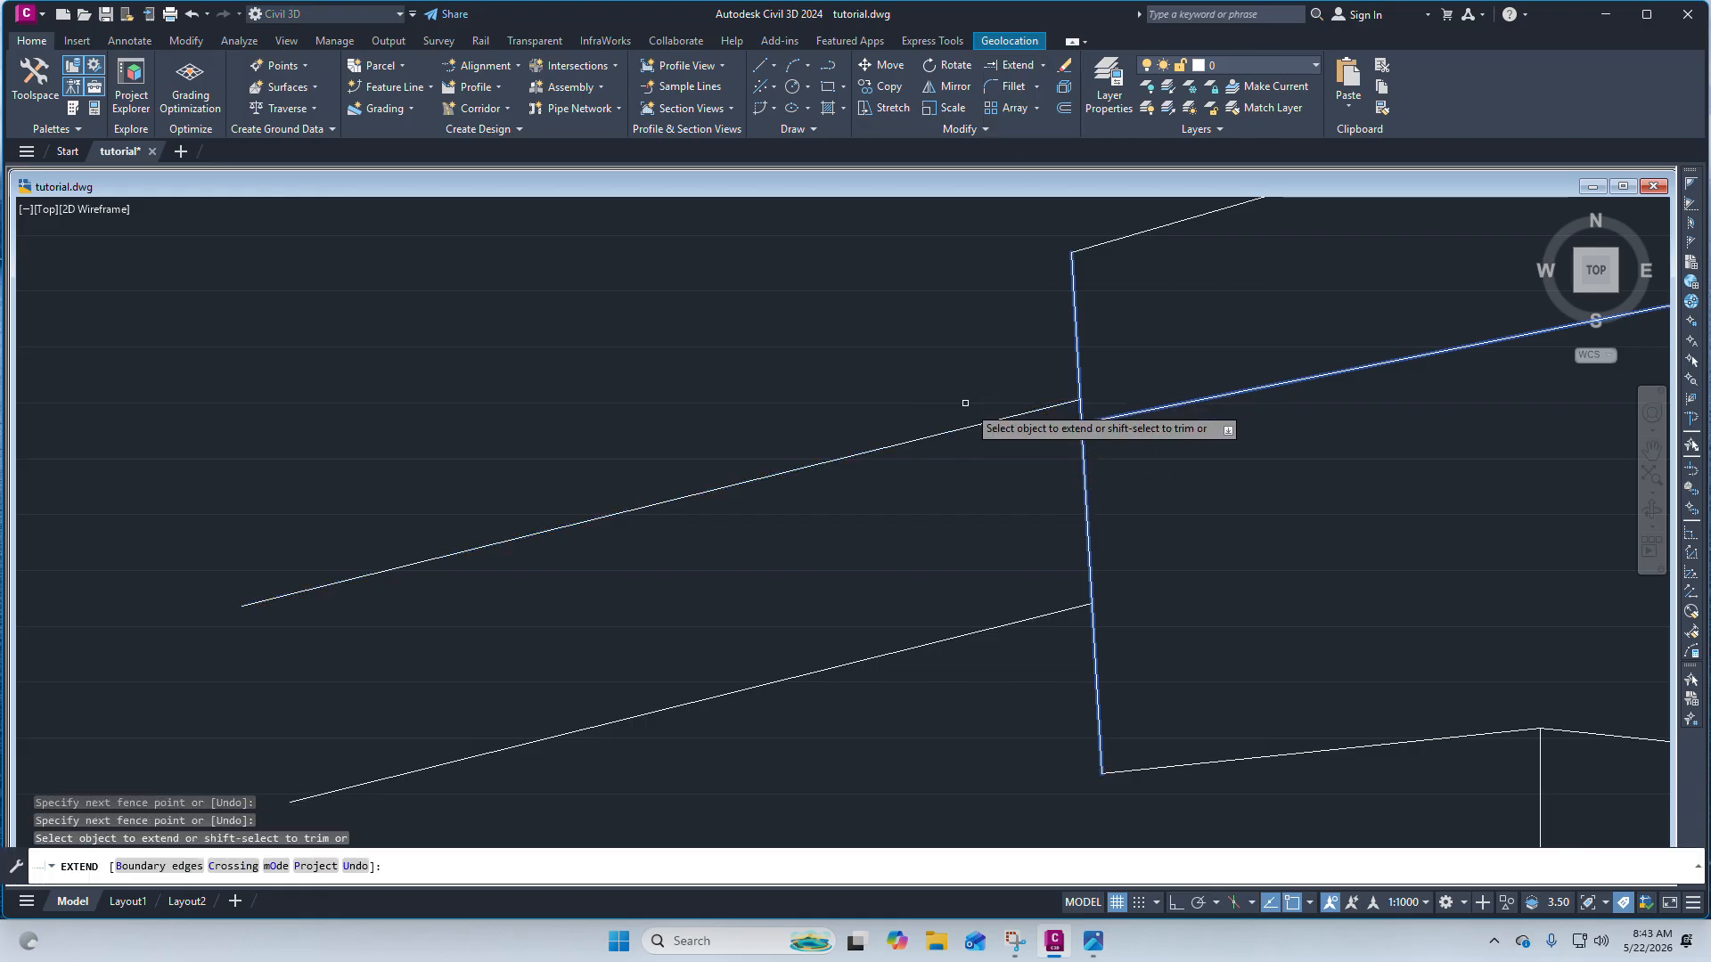
pyautogui.scroll(-4, 1039, 328)
pyautogui.scroll(4, 1039, 326)
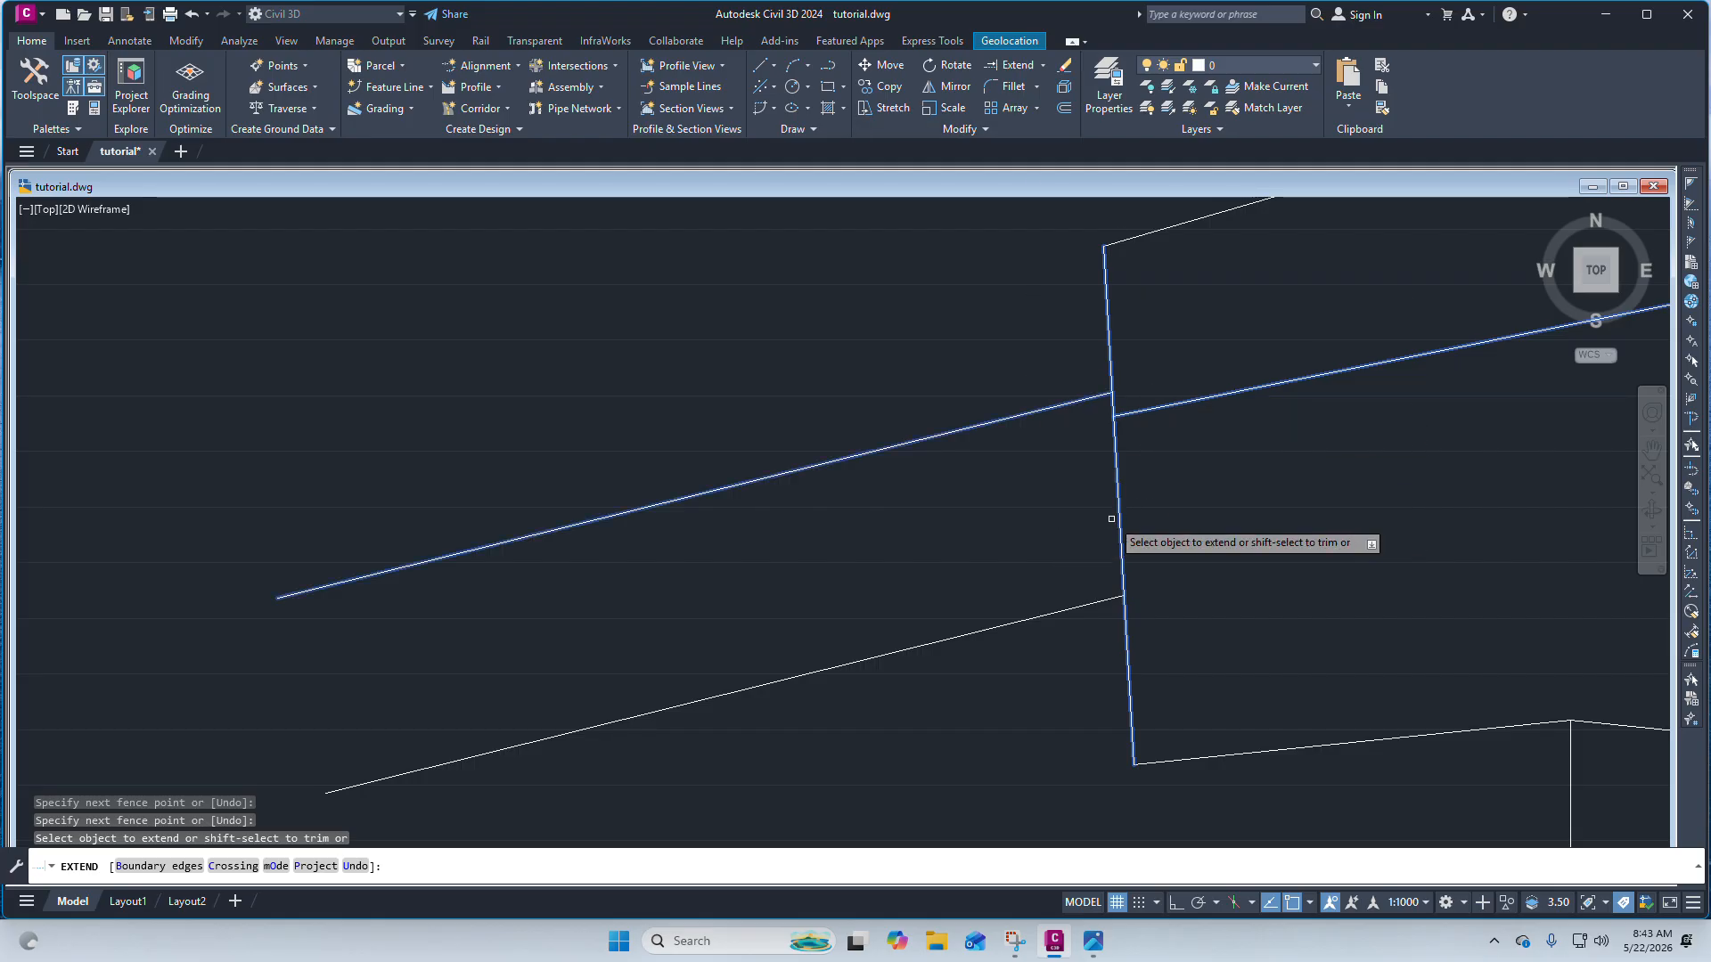
# Trim away the pentagon's left edge between the two sloping lines to open the boundary there.
pyautogui.click(1043, 65)
pyautogui.click(1025, 120)
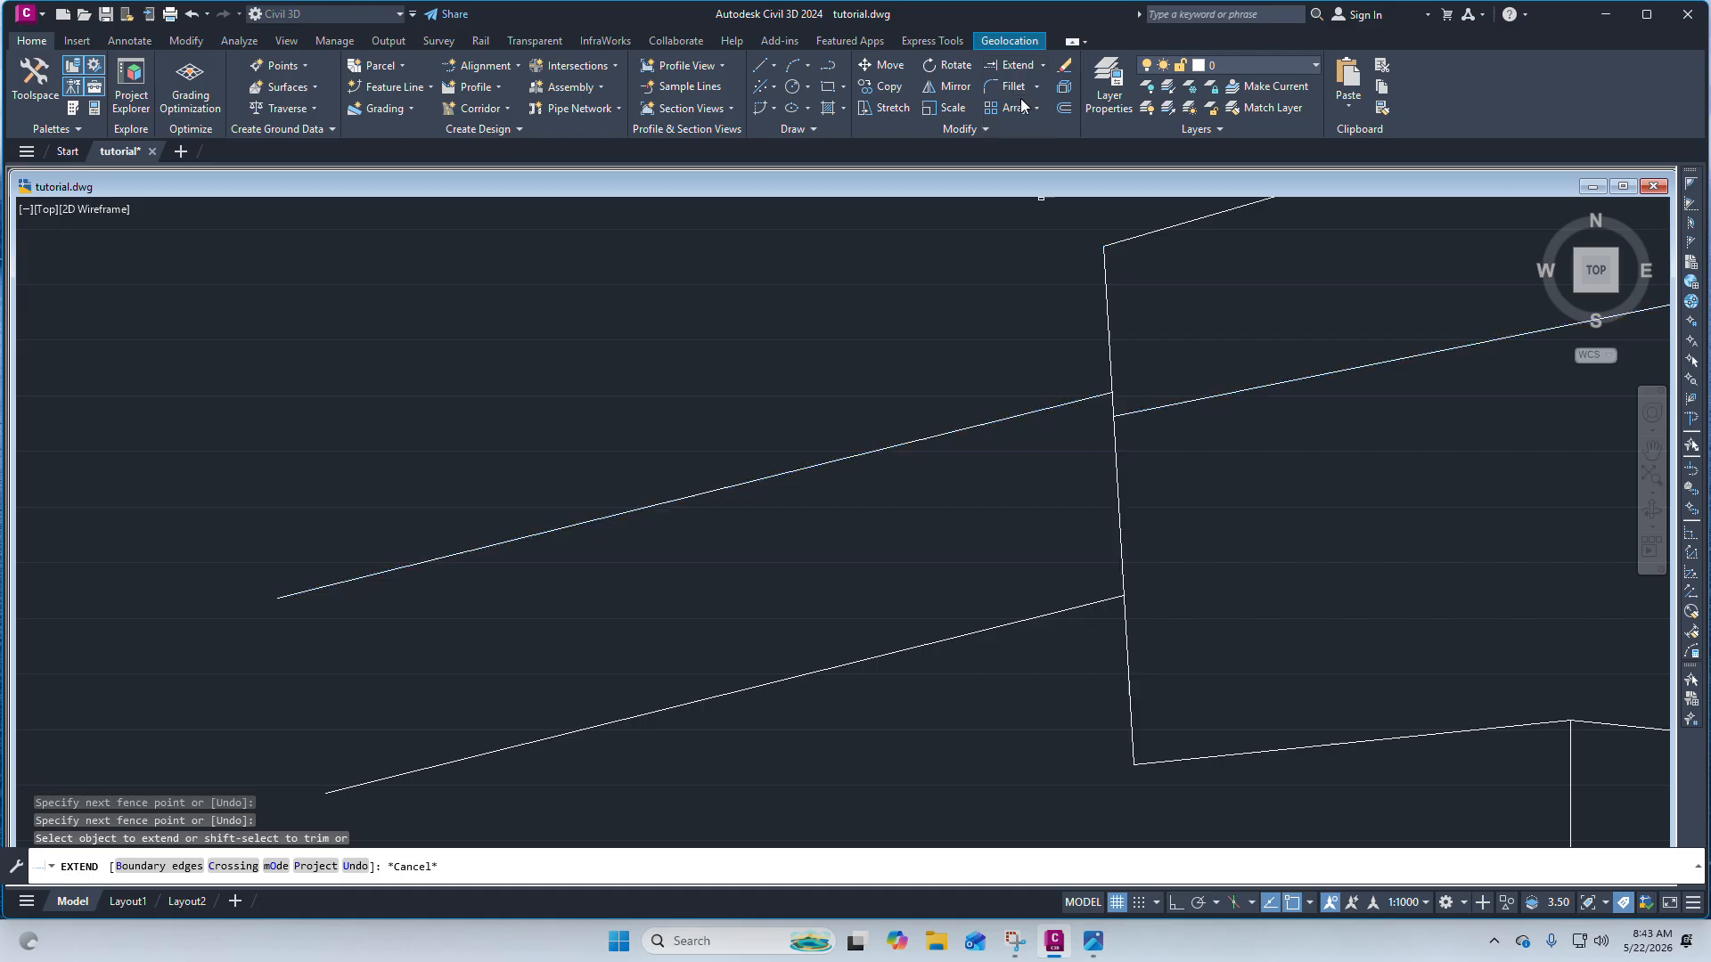
pyautogui.click(1119, 522)
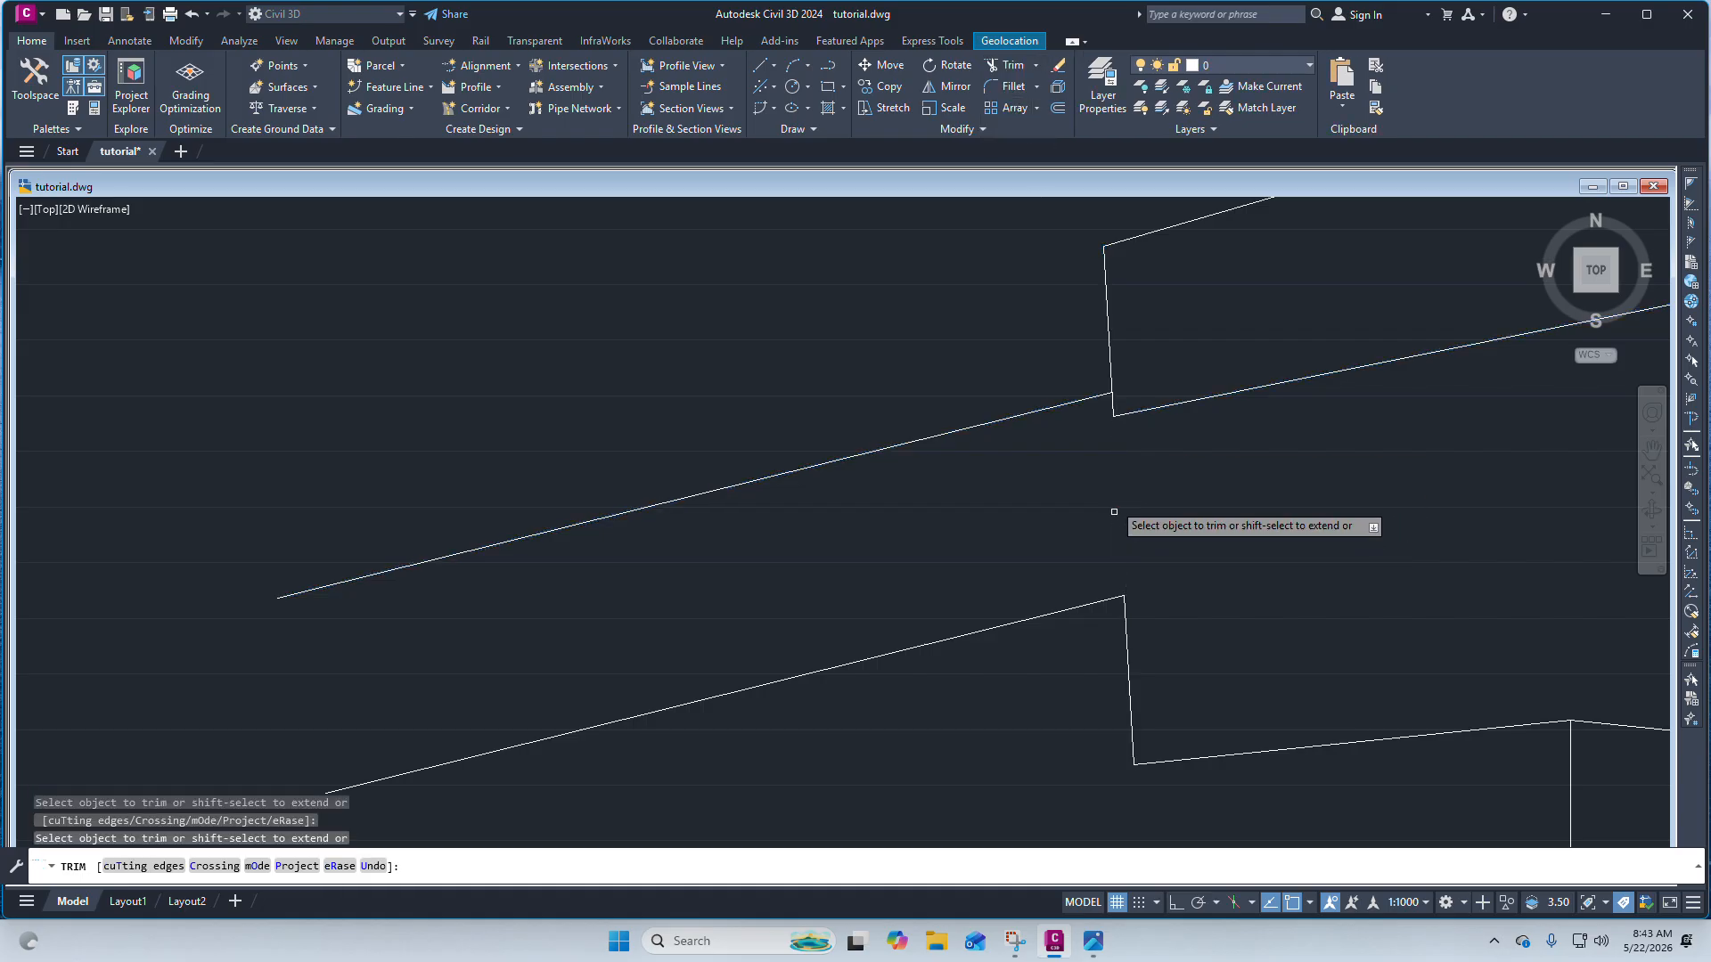
pyautogui.click(1121, 413)
pyautogui.scroll(-3, 1105, 423)
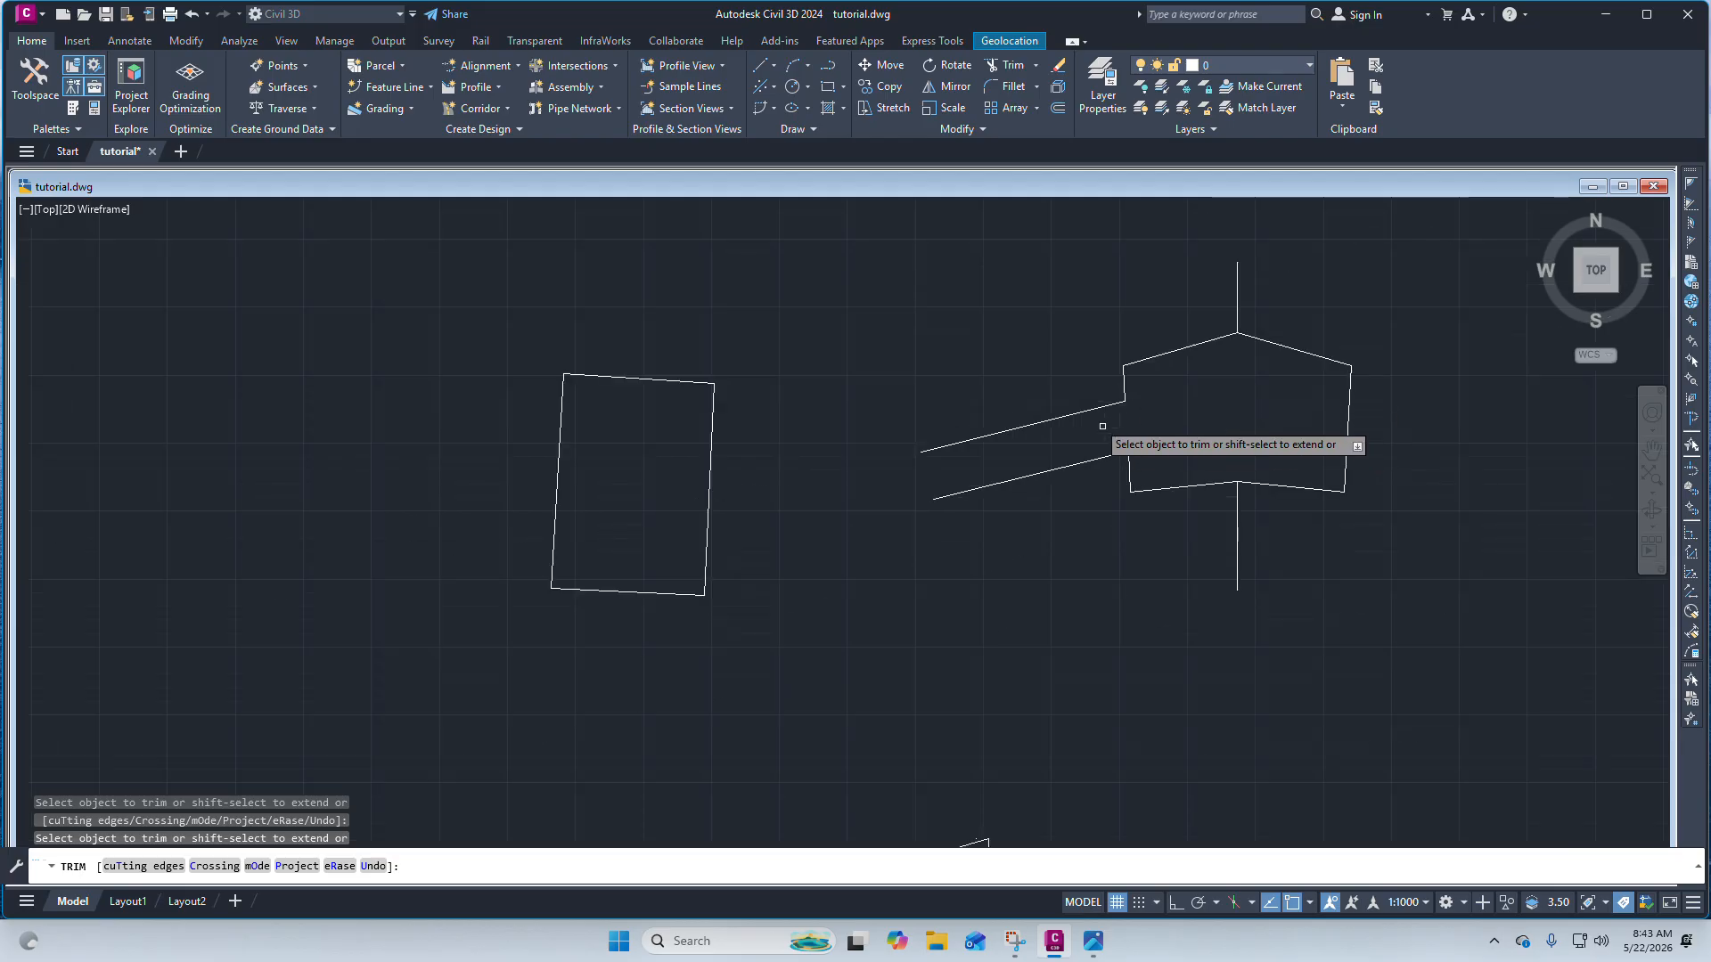
pyautogui.scroll(4, 1066, 500)
pyautogui.scroll(-9, 955, 489)
pyautogui.scroll(7, 949, 453)
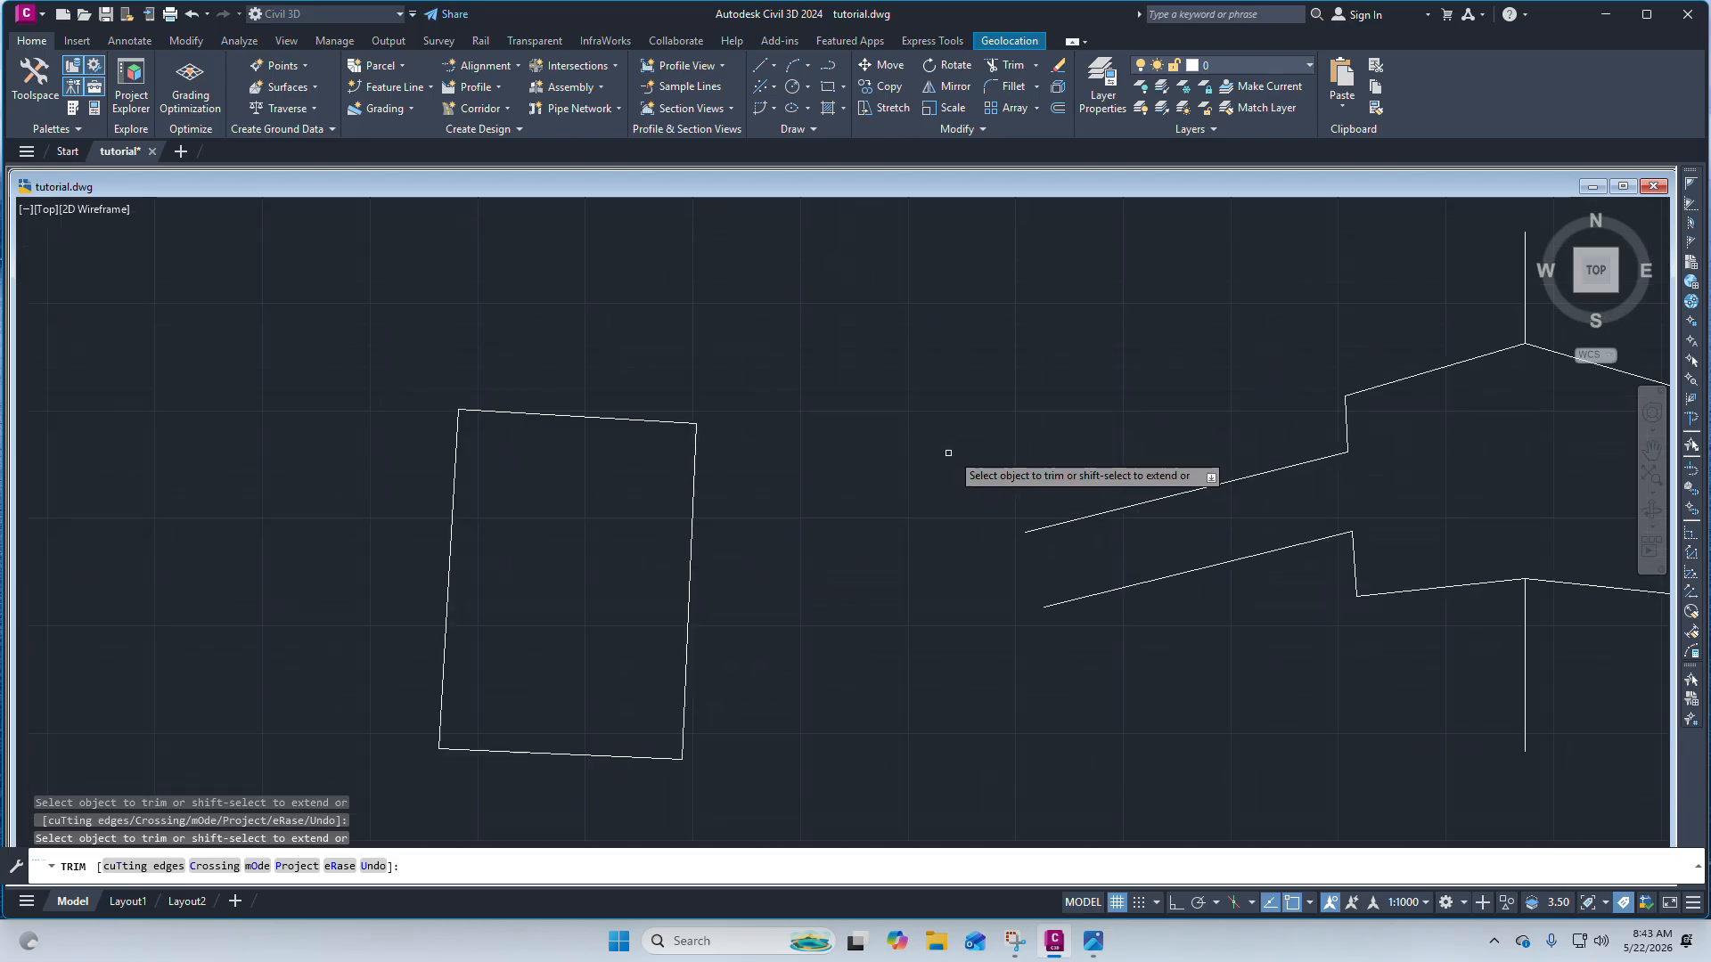
pyautogui.scroll(-4, 963, 444)
pyautogui.scroll(7, 1020, 472)
pyautogui.press('Escape')
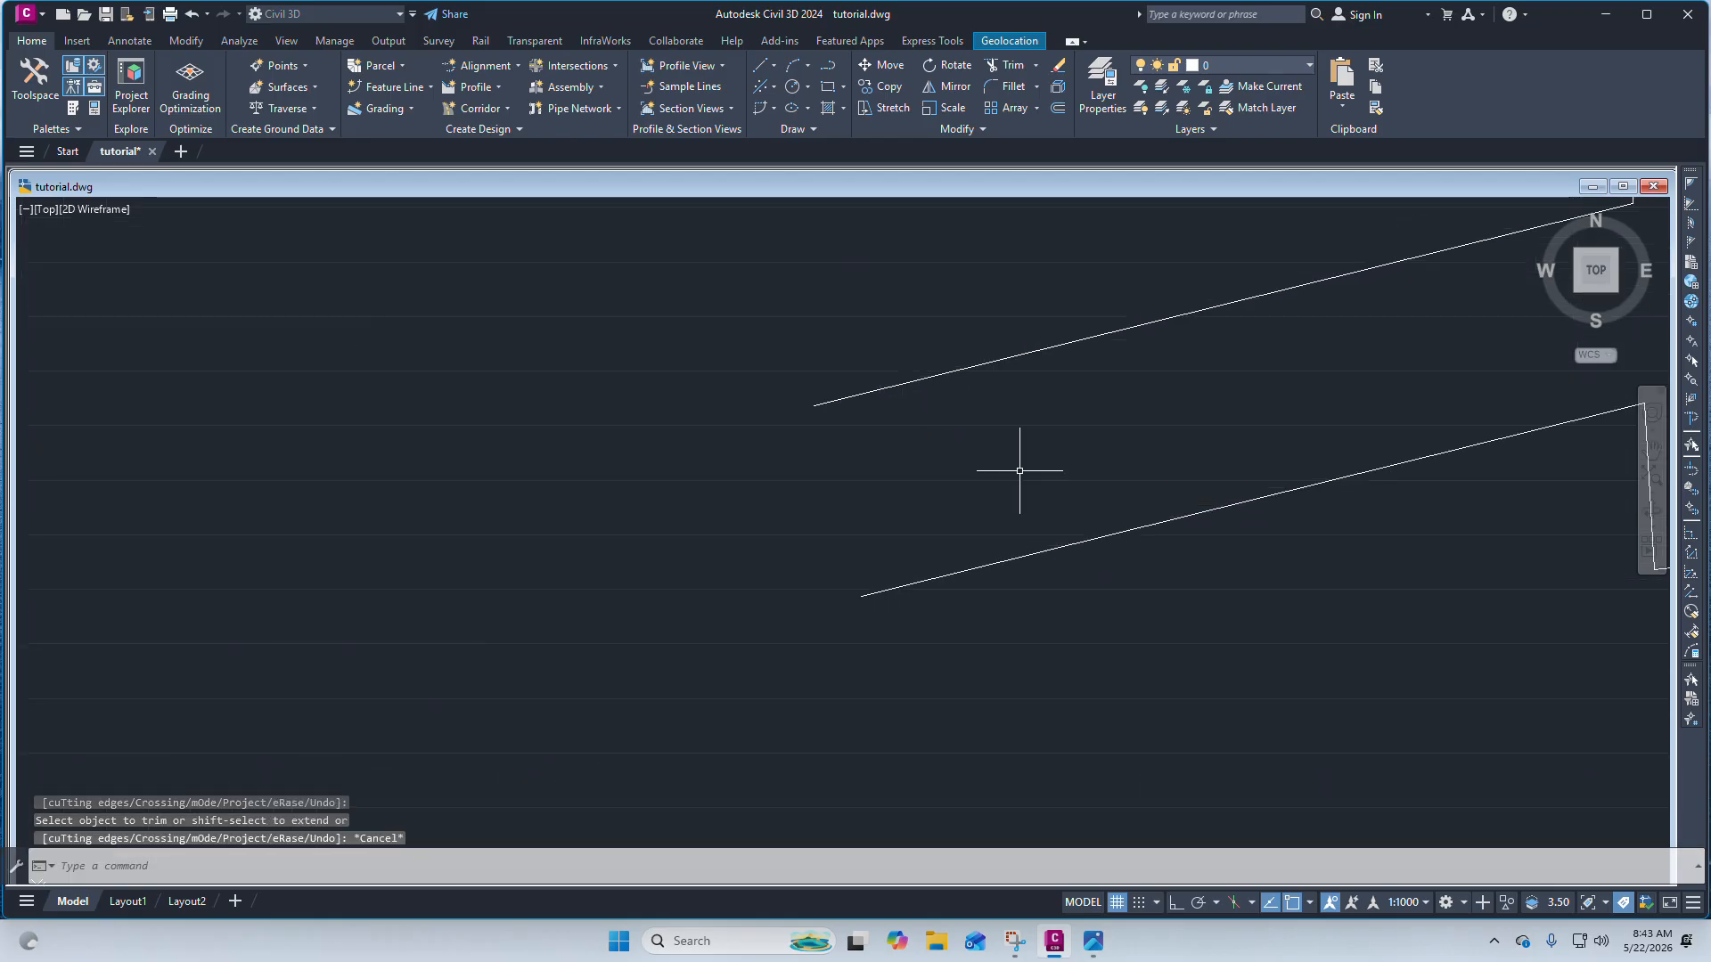
# Offset the upper sloping line 12 units upward.
pyautogui.scroll(-8, 1009, 229)
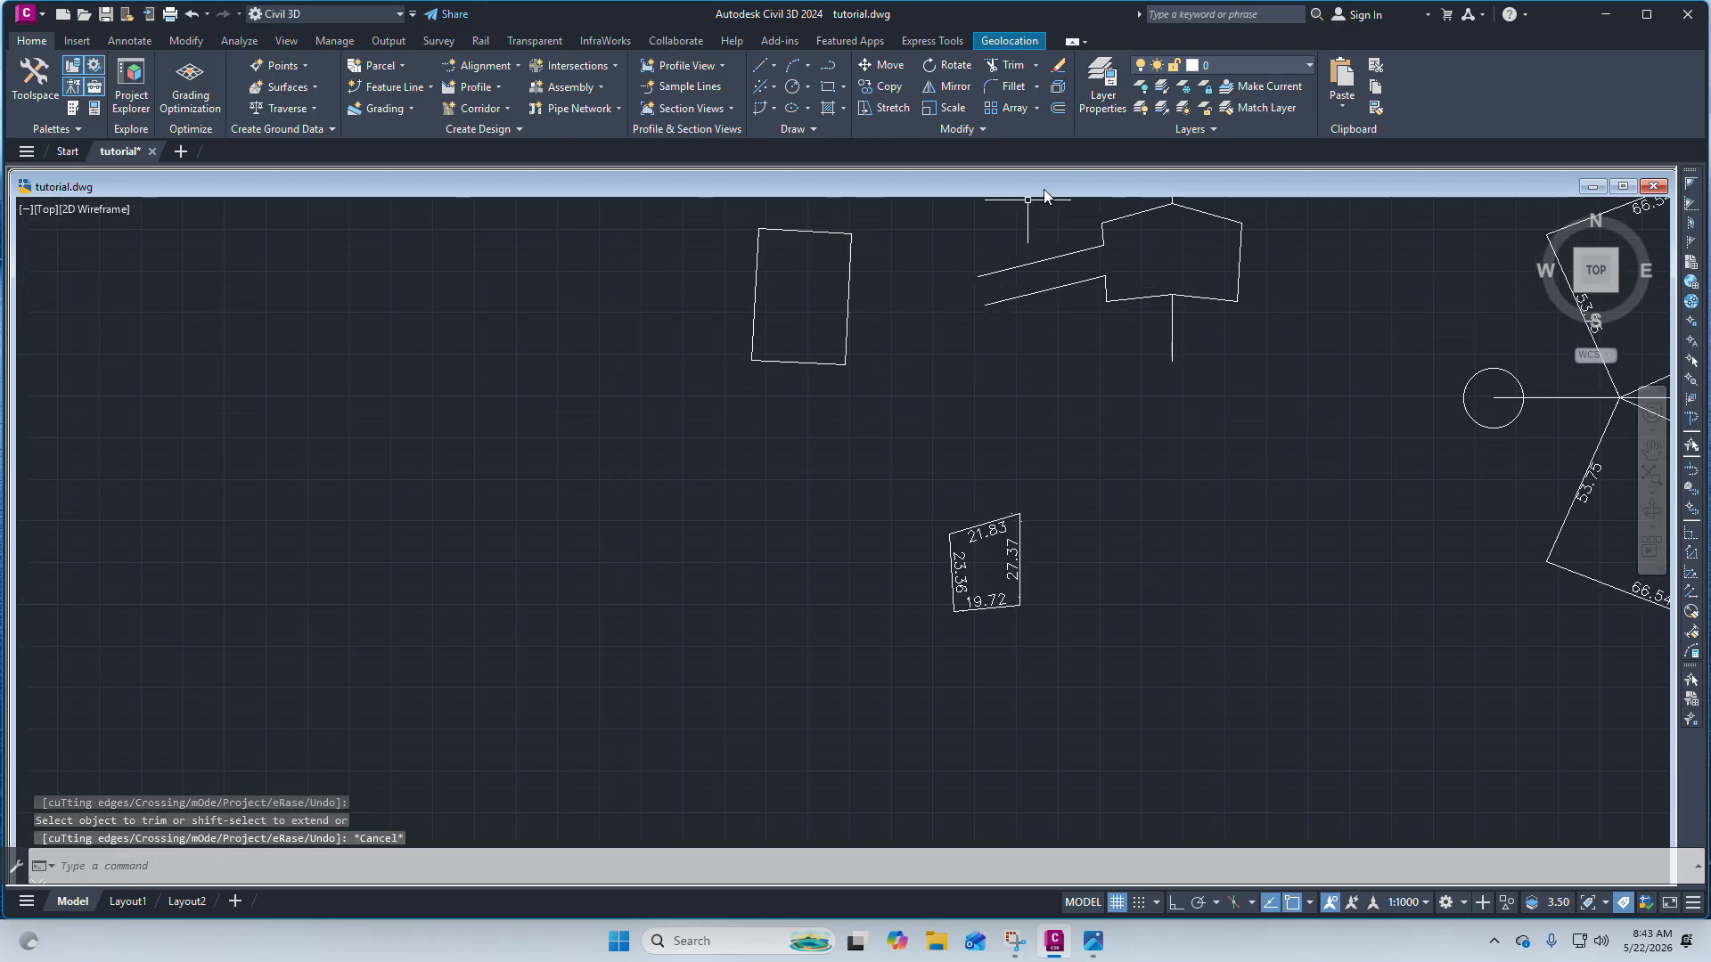
pyautogui.click(1021, 263)
pyautogui.scroll(6, 1007, 239)
pyautogui.scroll(-6, 1007, 239)
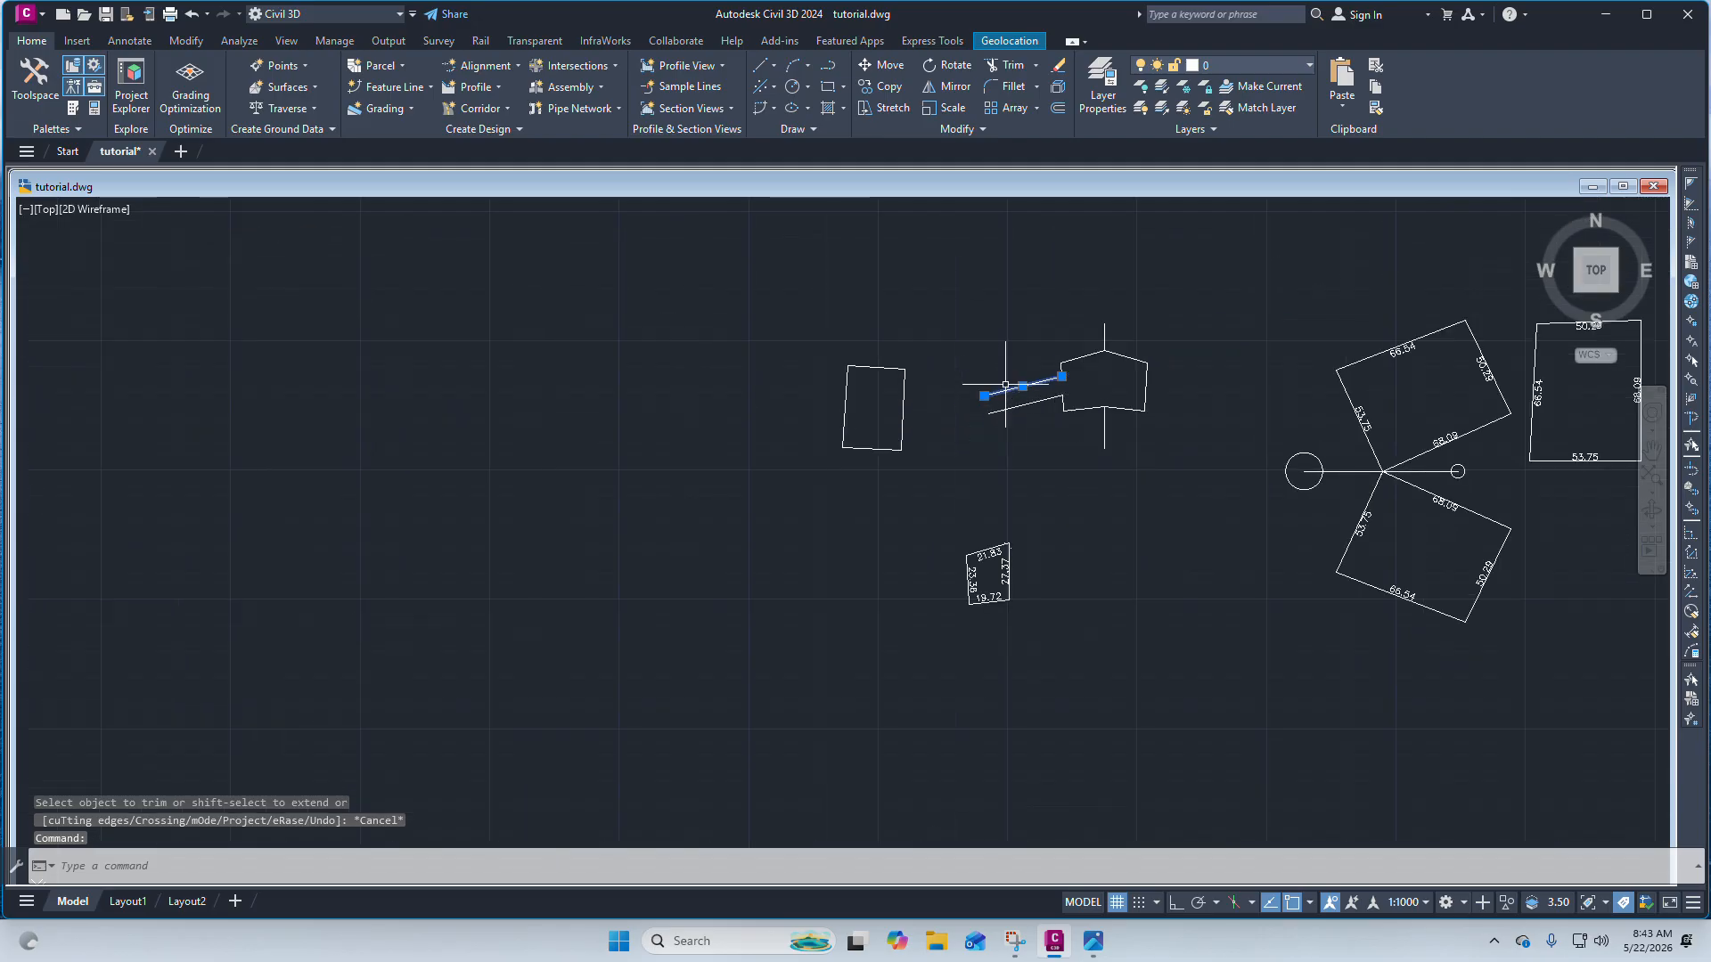
pyautogui.scroll(4, 1031, 340)
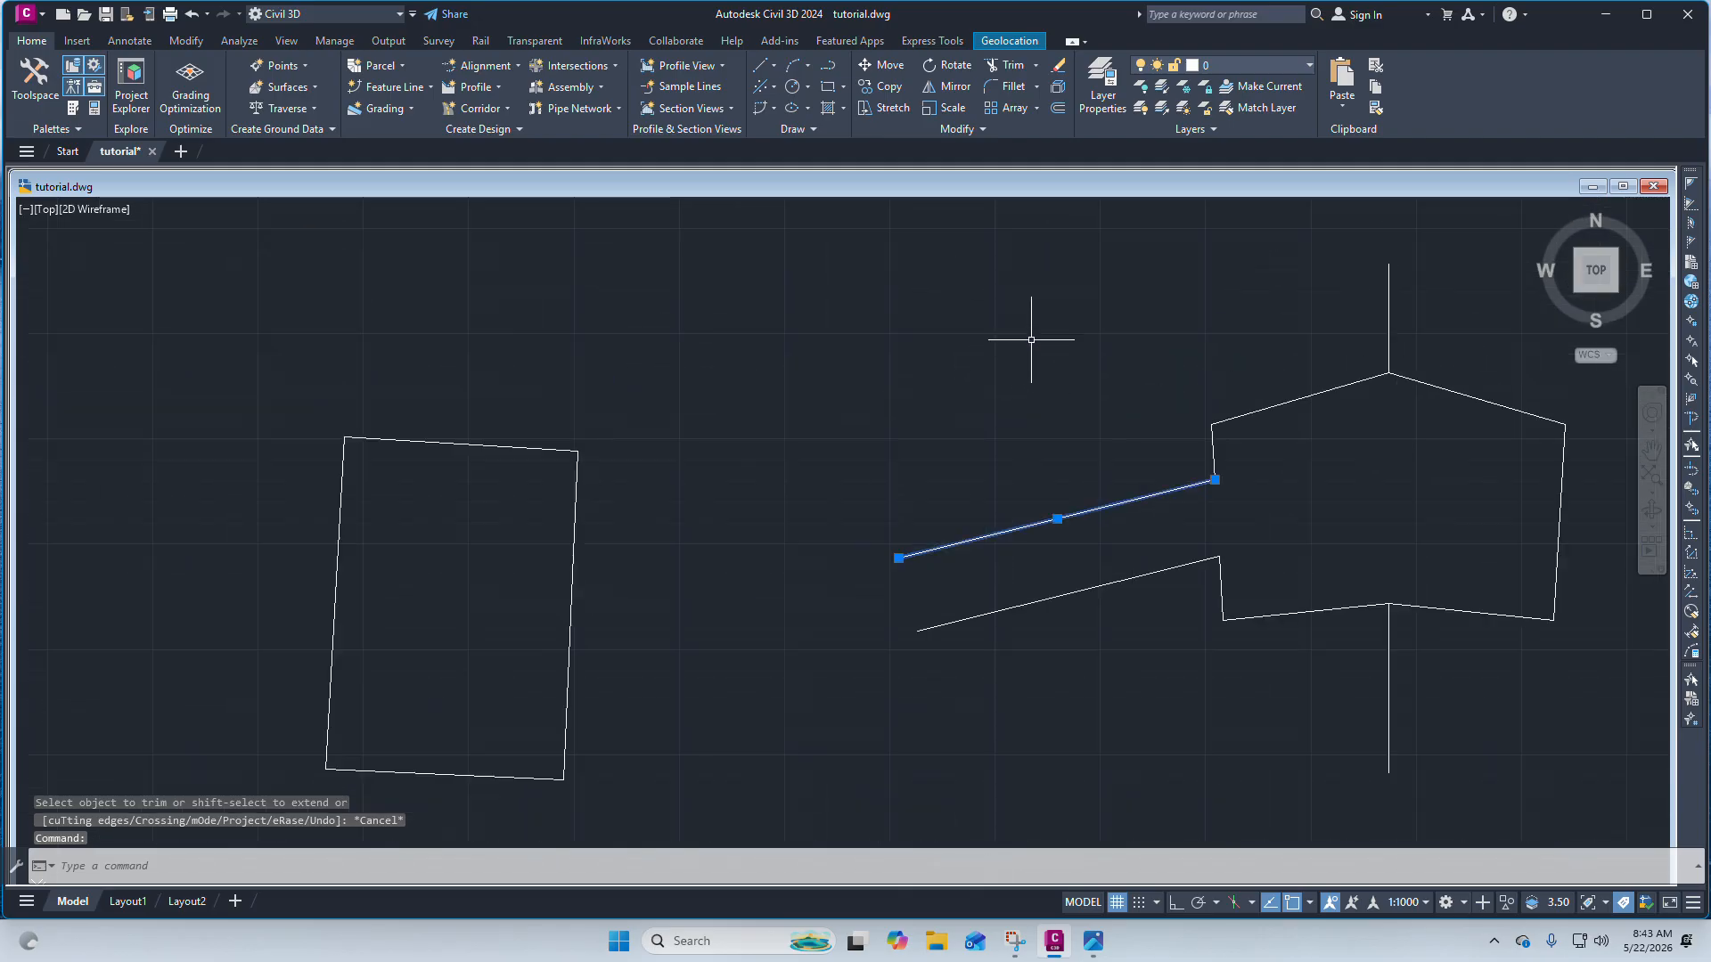
pyautogui.click(1060, 109)
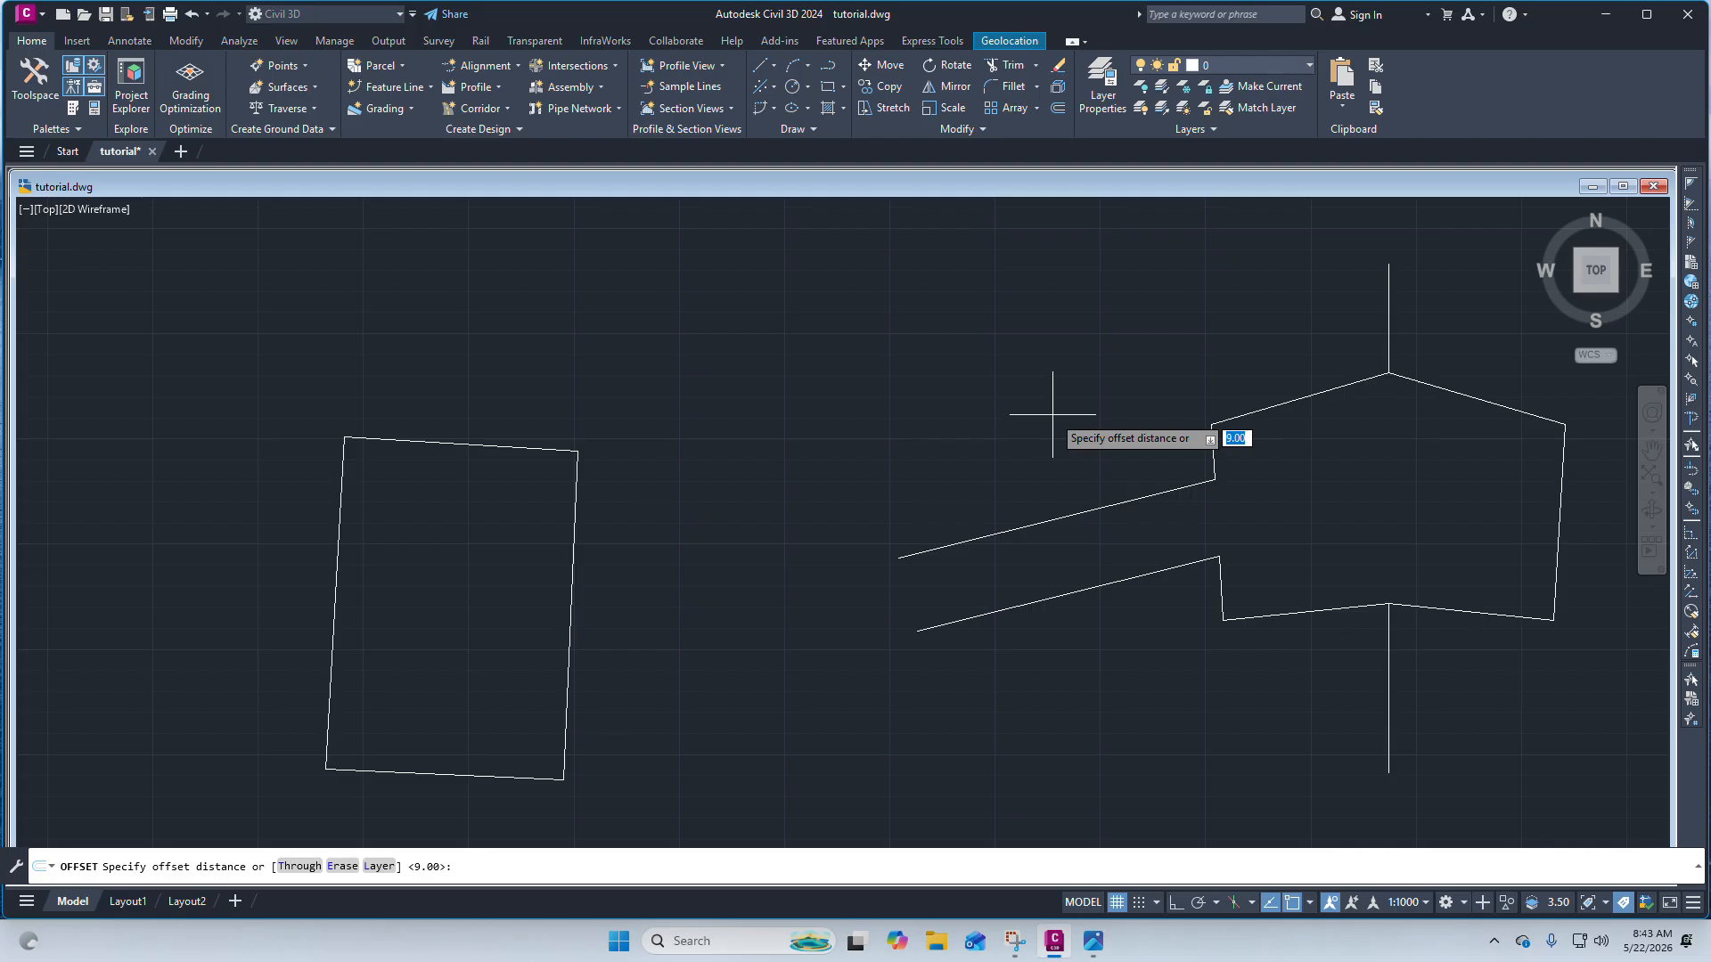
pyautogui.write('12')
pyautogui.press('Return')
pyautogui.click(1052, 520)
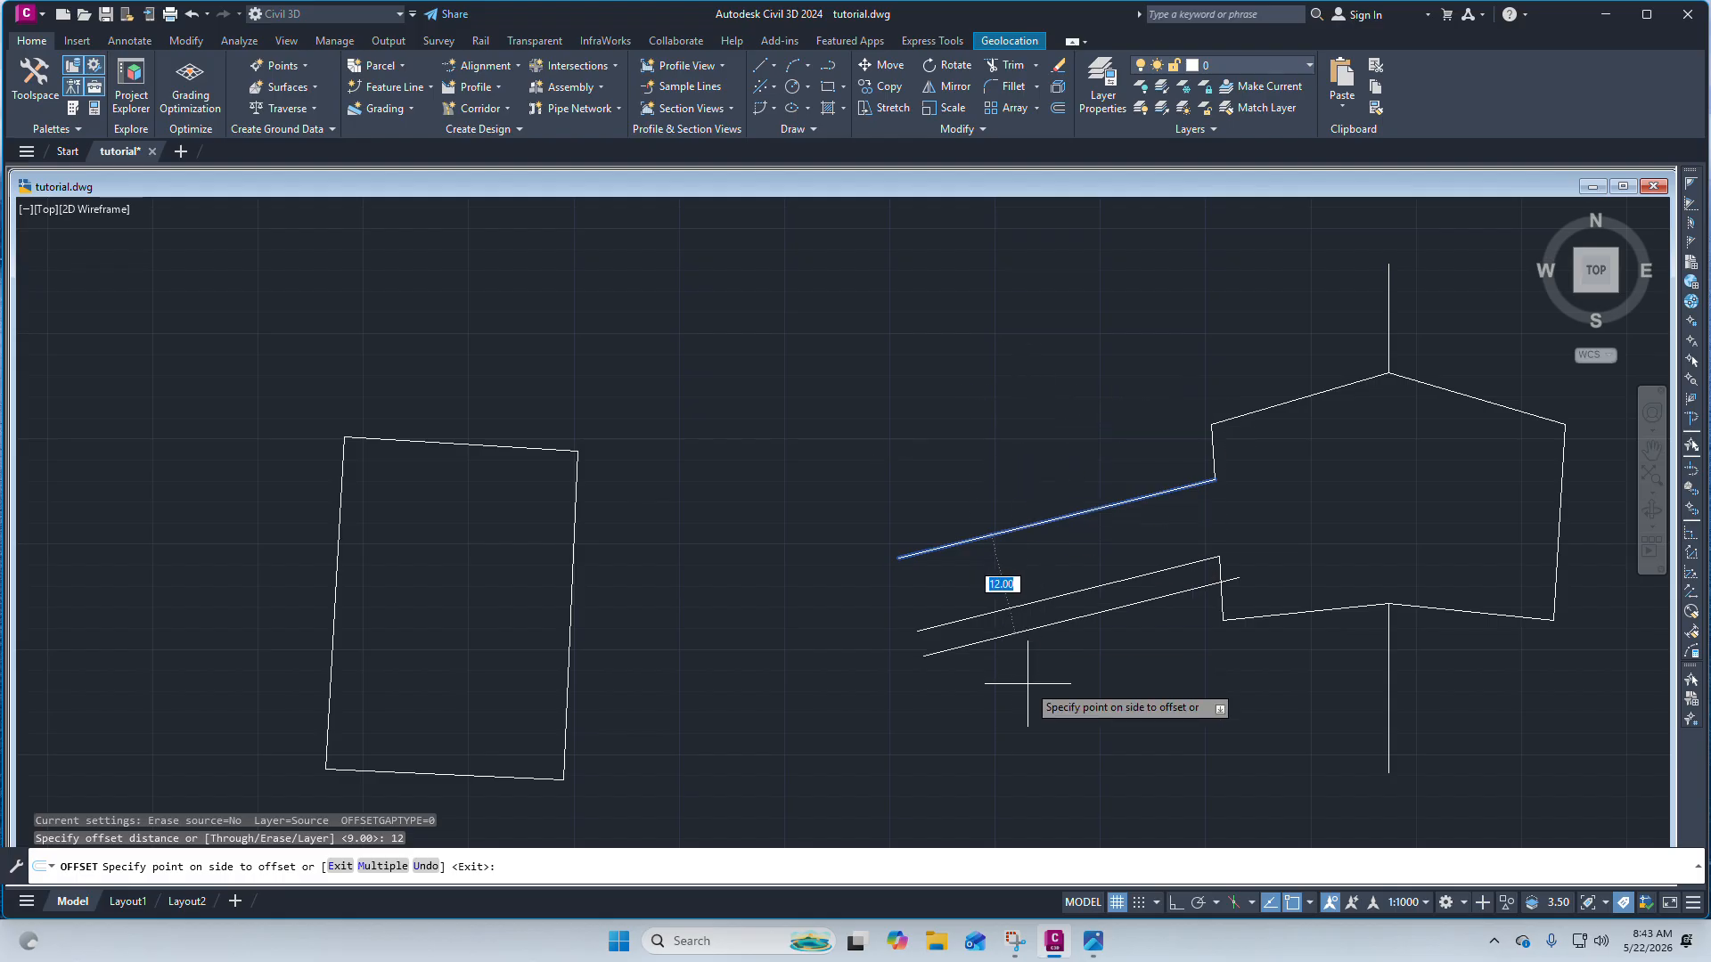
pyautogui.click(928, 350)
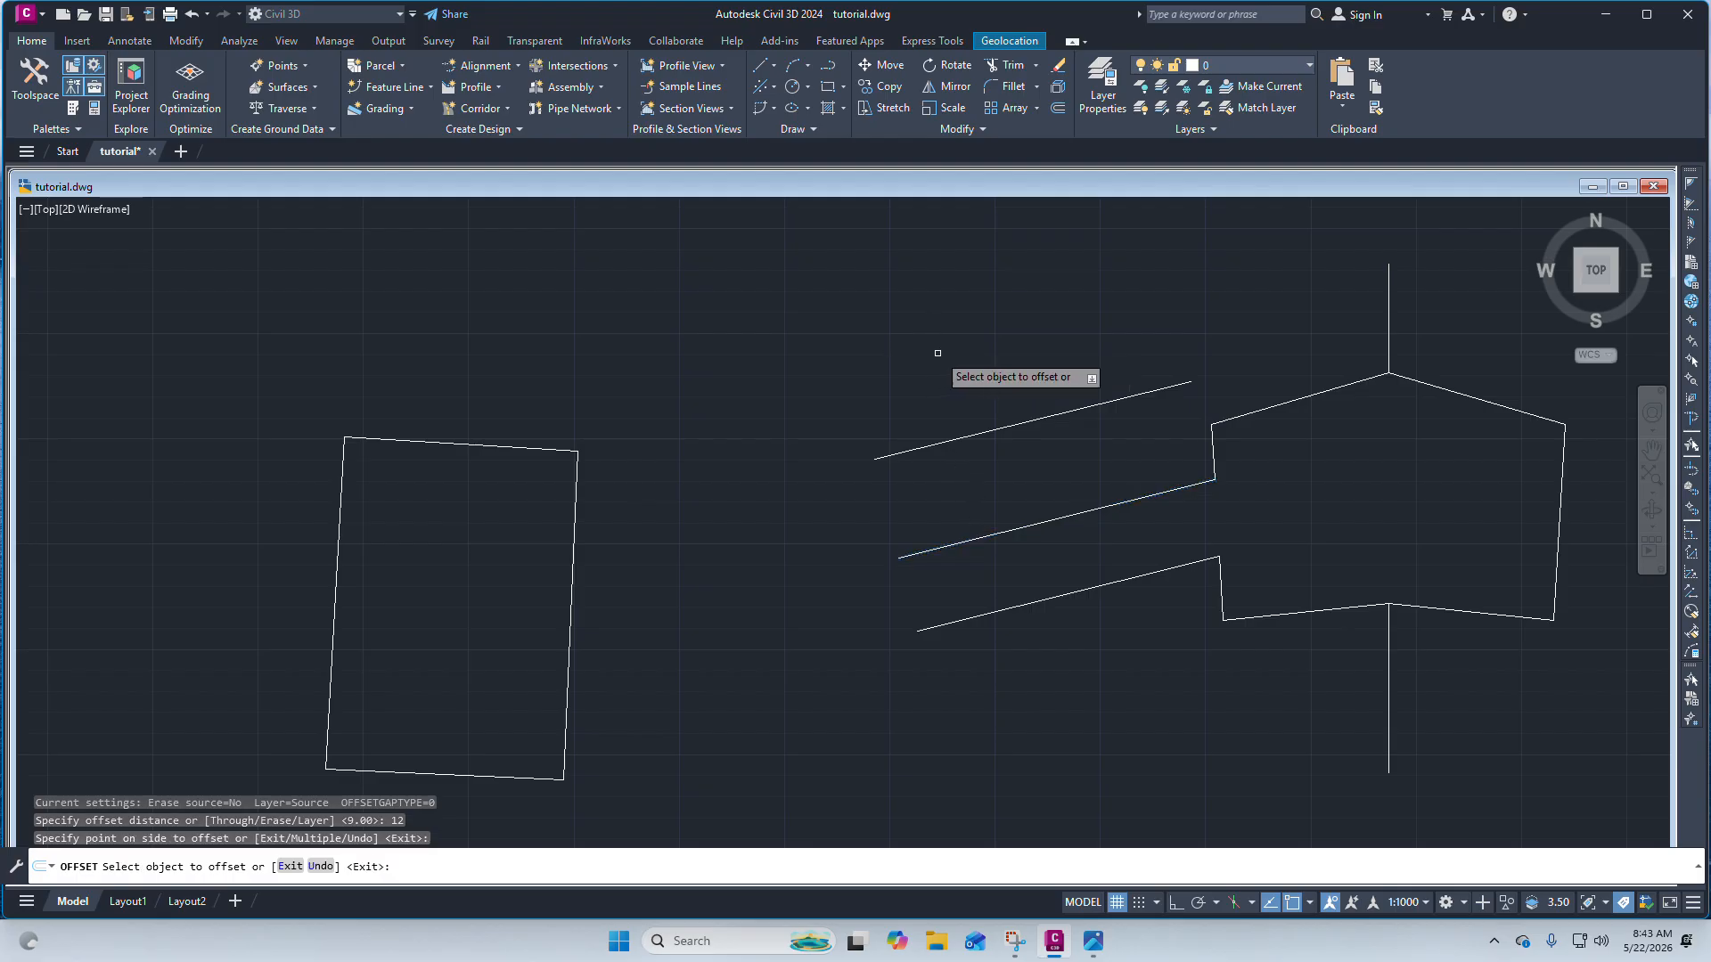
pyautogui.press('Escape')
pyautogui.press('Escape')
pyautogui.press('Escape')
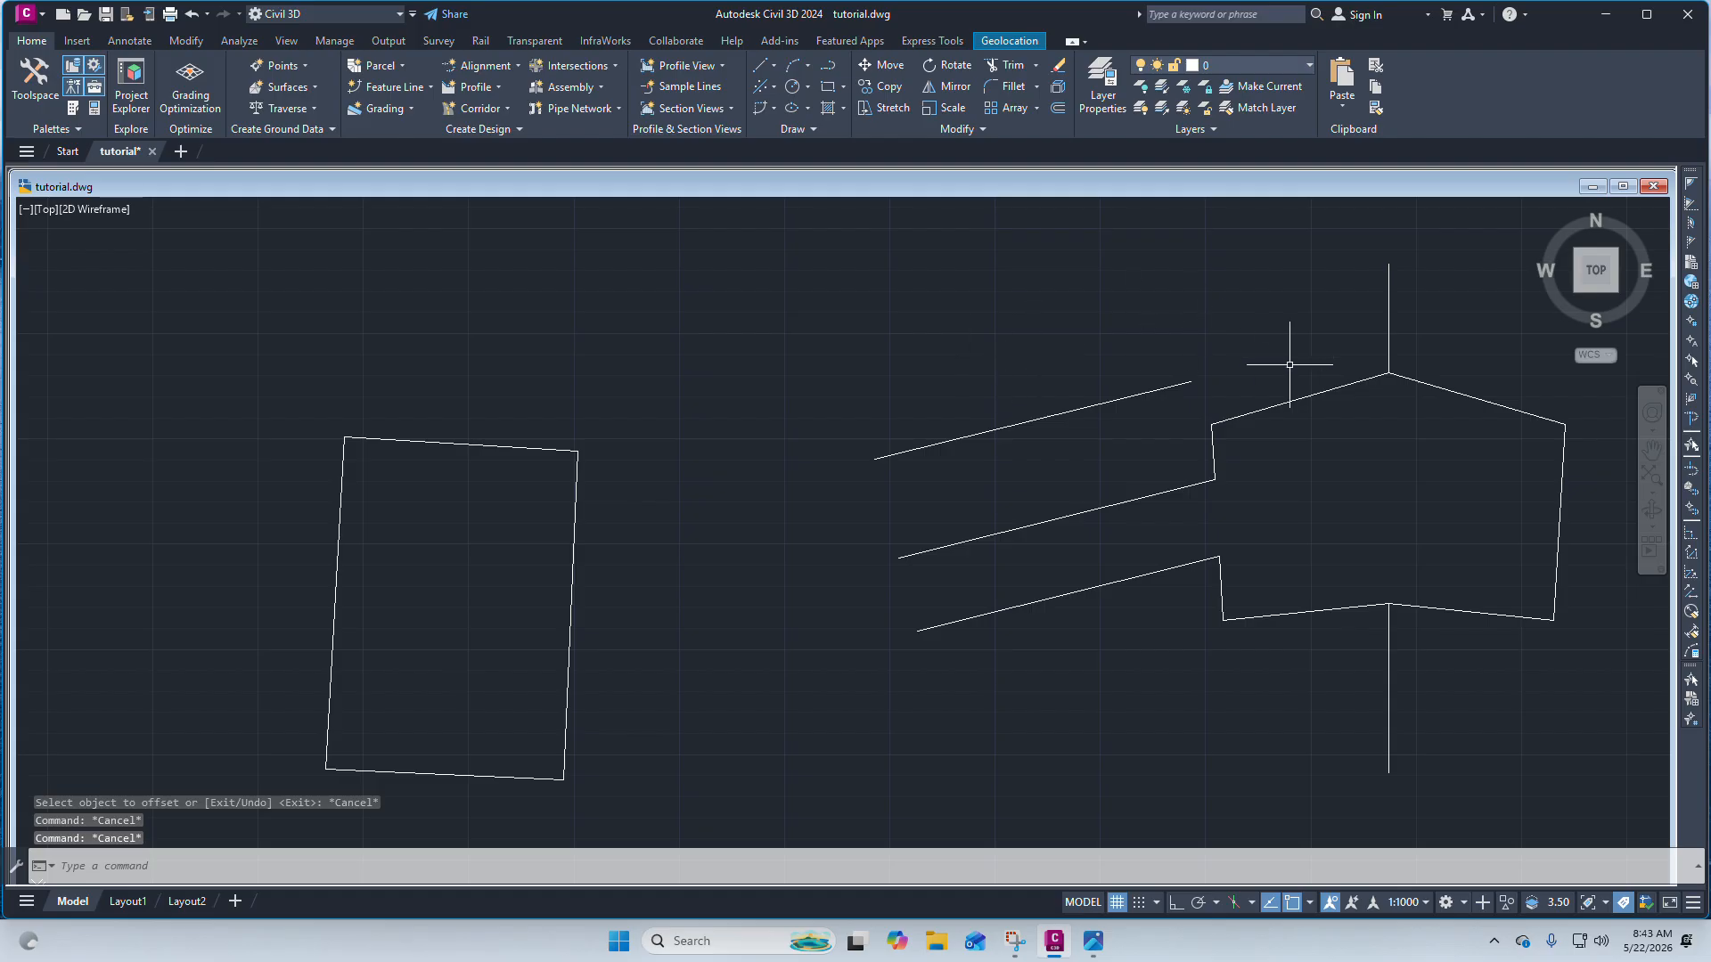
# Offset the pentagon's right and lower-right edges 20 units outward to the east.
pyautogui.scroll(2, 1096, 409)
pyautogui.scroll(-4, 1020, 419)
pyautogui.scroll(-3, 1043, 395)
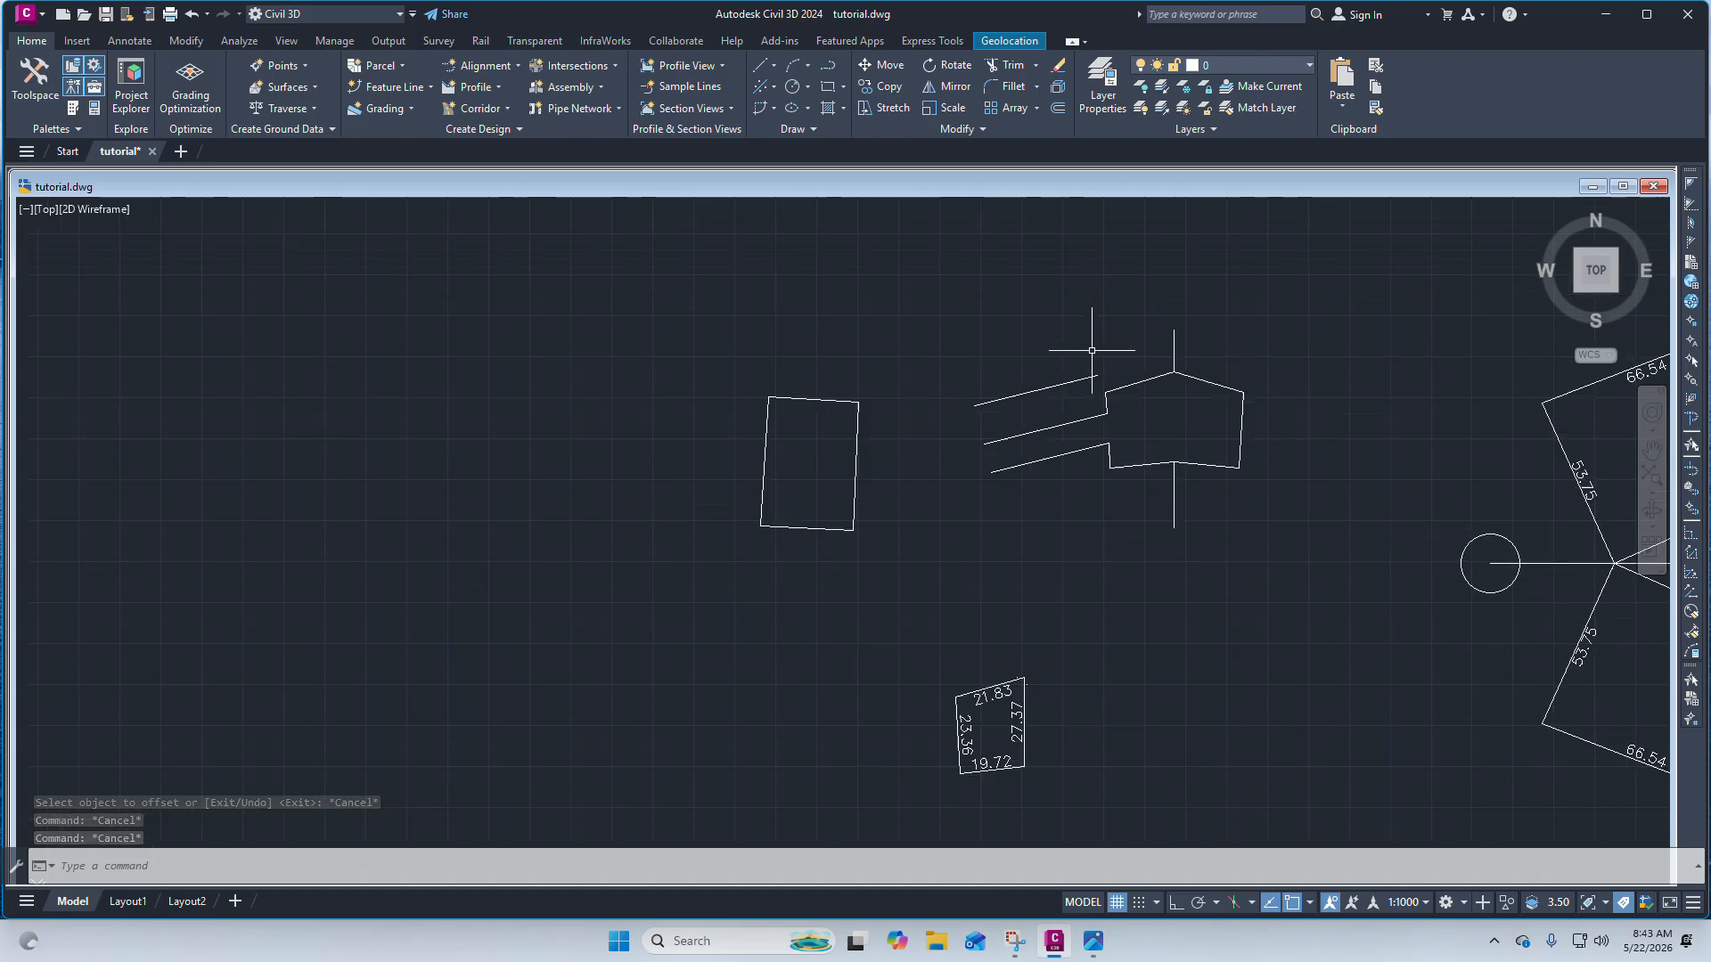
pyautogui.scroll(3, 1135, 431)
pyautogui.click(1137, 437)
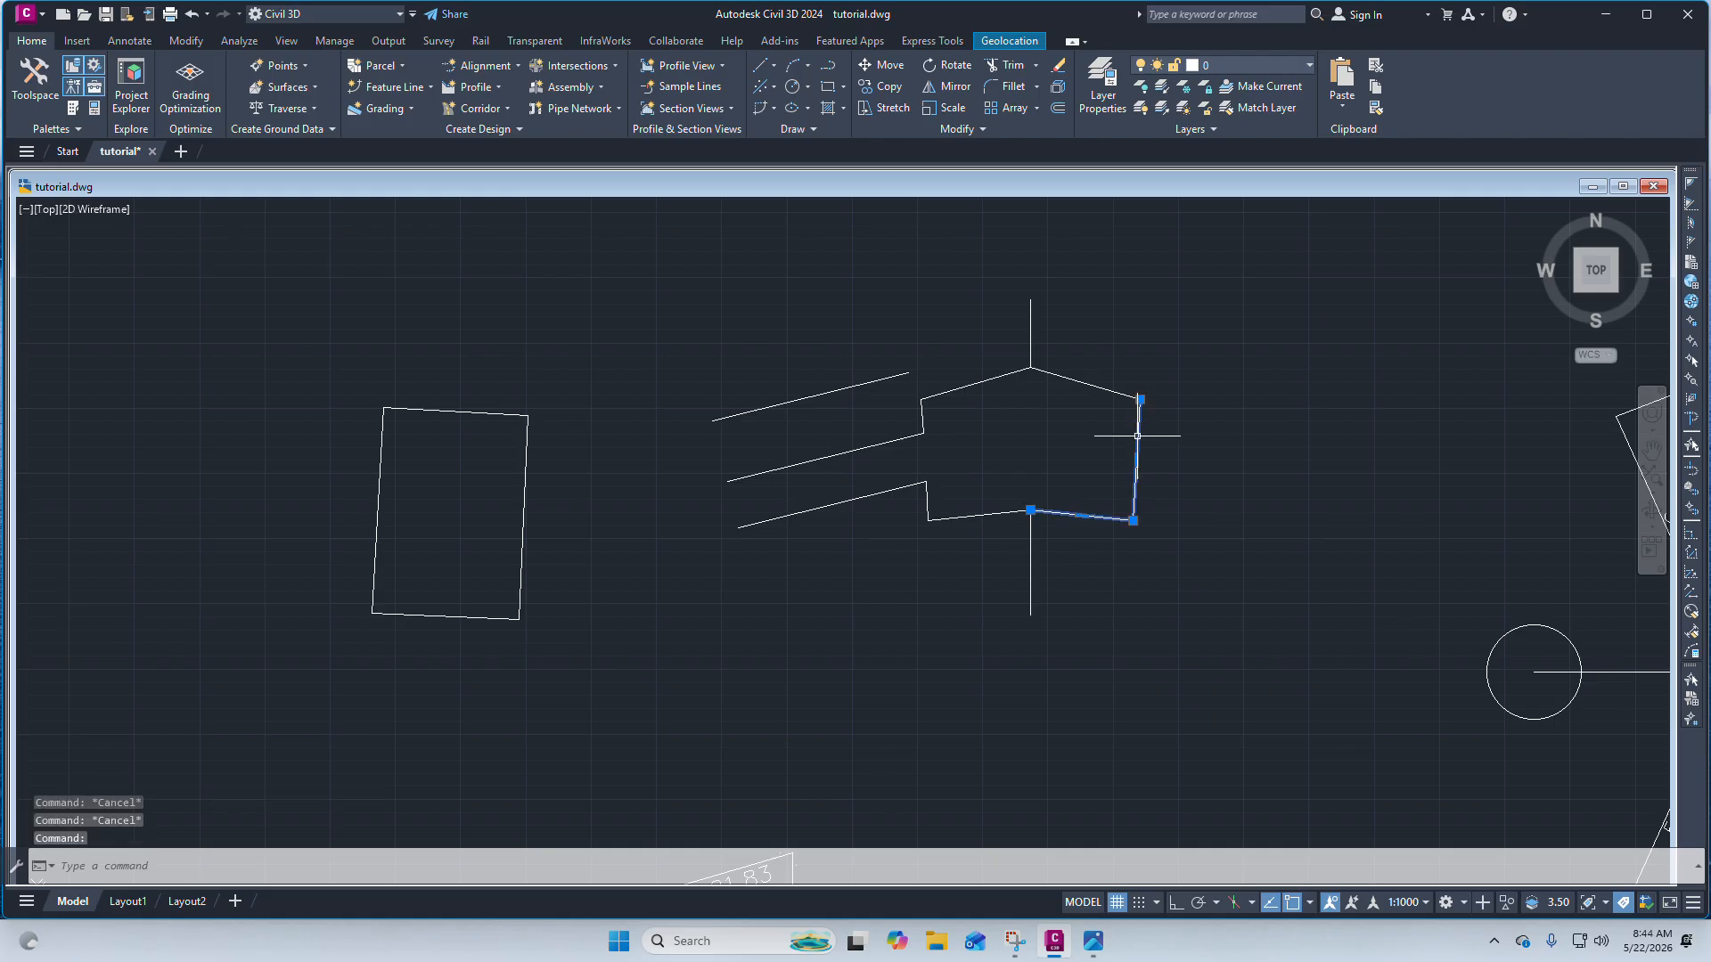
pyautogui.scroll(3, 1137, 441)
pyautogui.scroll(-4, 1112, 496)
pyautogui.scroll(5, 986, 451)
pyautogui.scroll(-2, 927, 472)
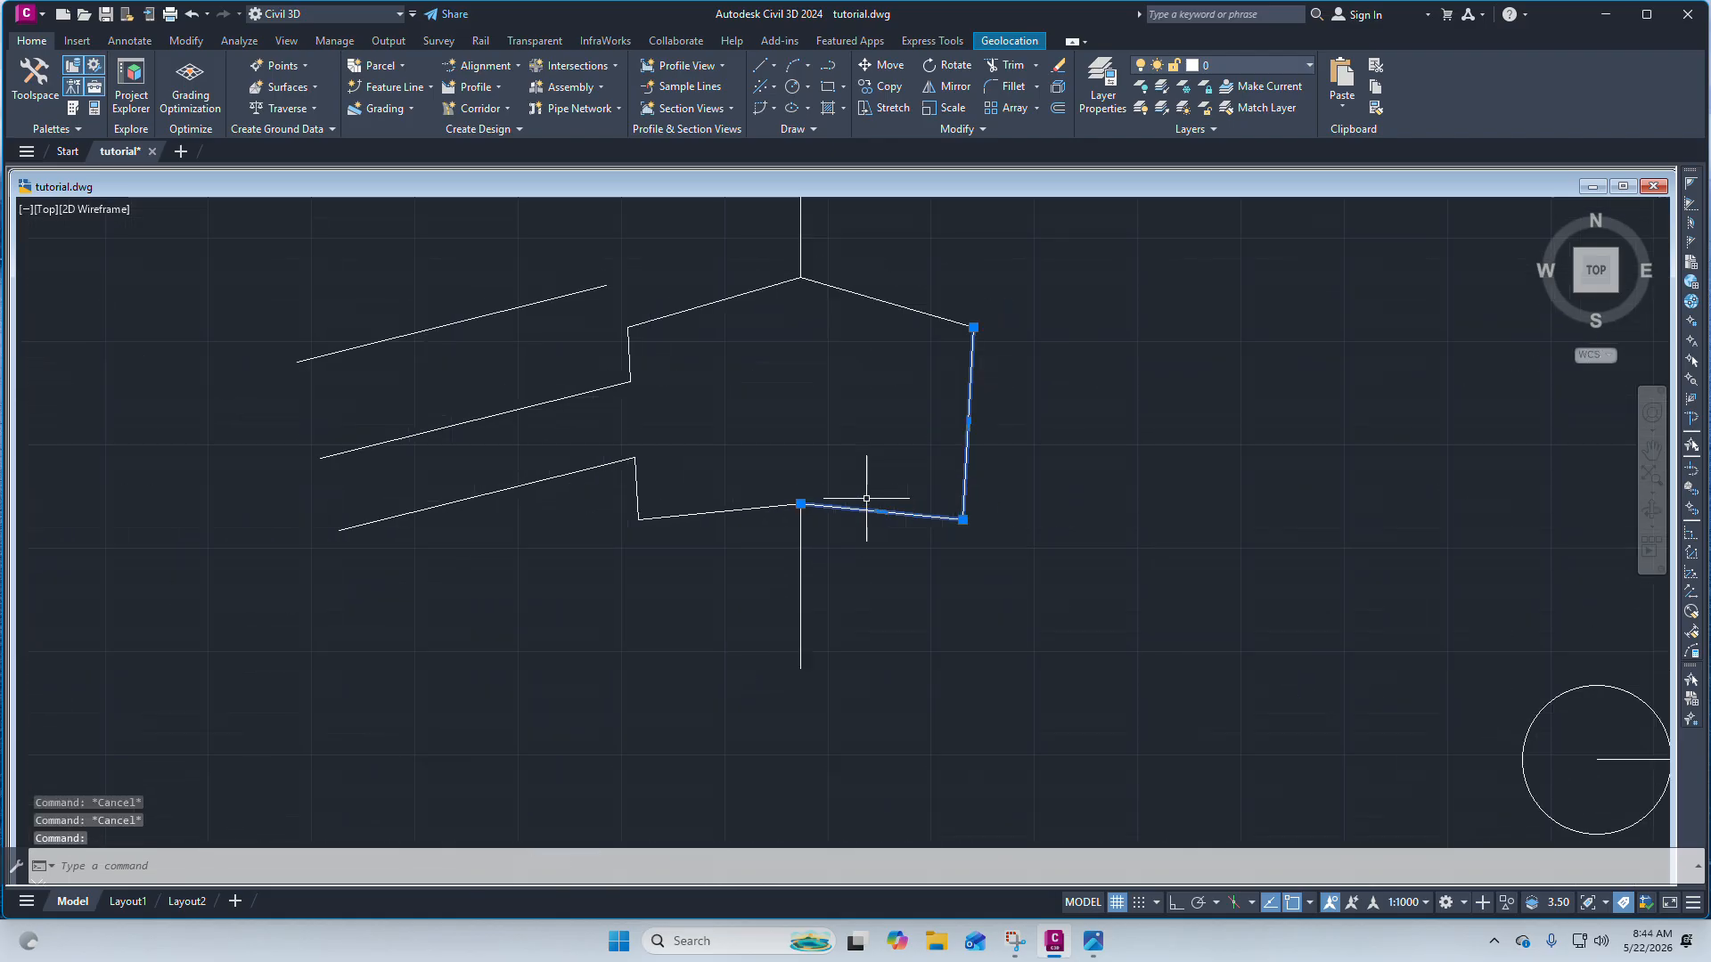
pyautogui.scroll(4, 799, 546)
pyautogui.scroll(-2, 793, 573)
pyautogui.scroll(2, 792, 573)
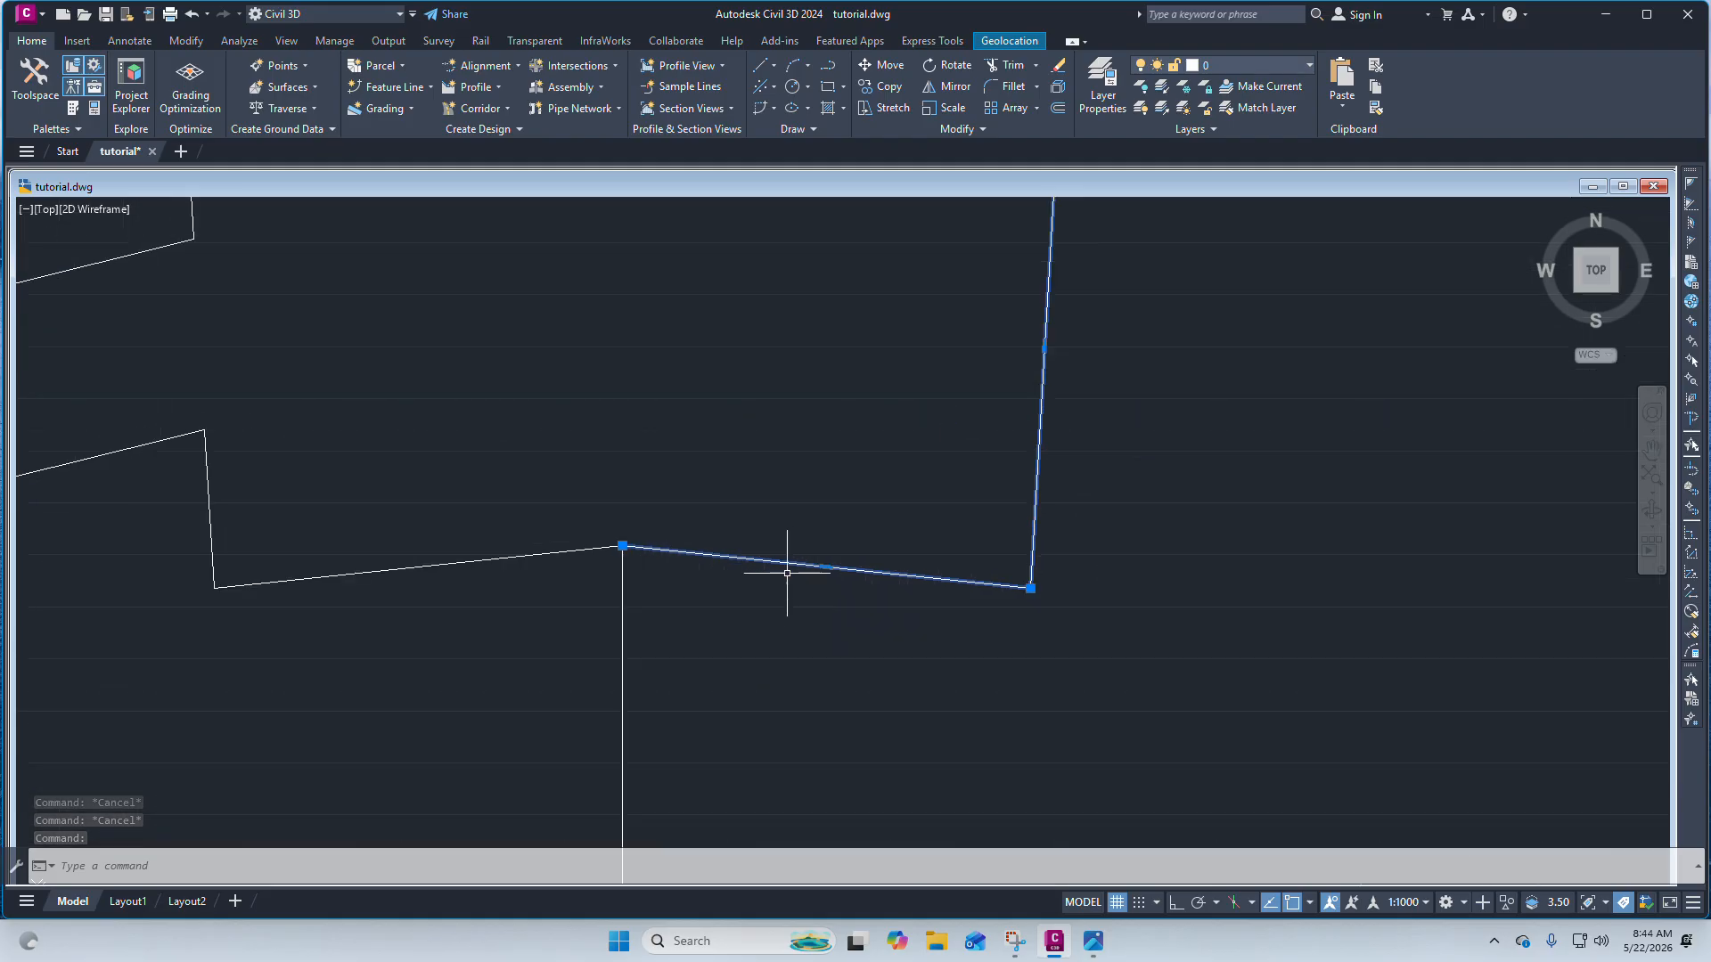
pyautogui.scroll(-4, 801, 558)
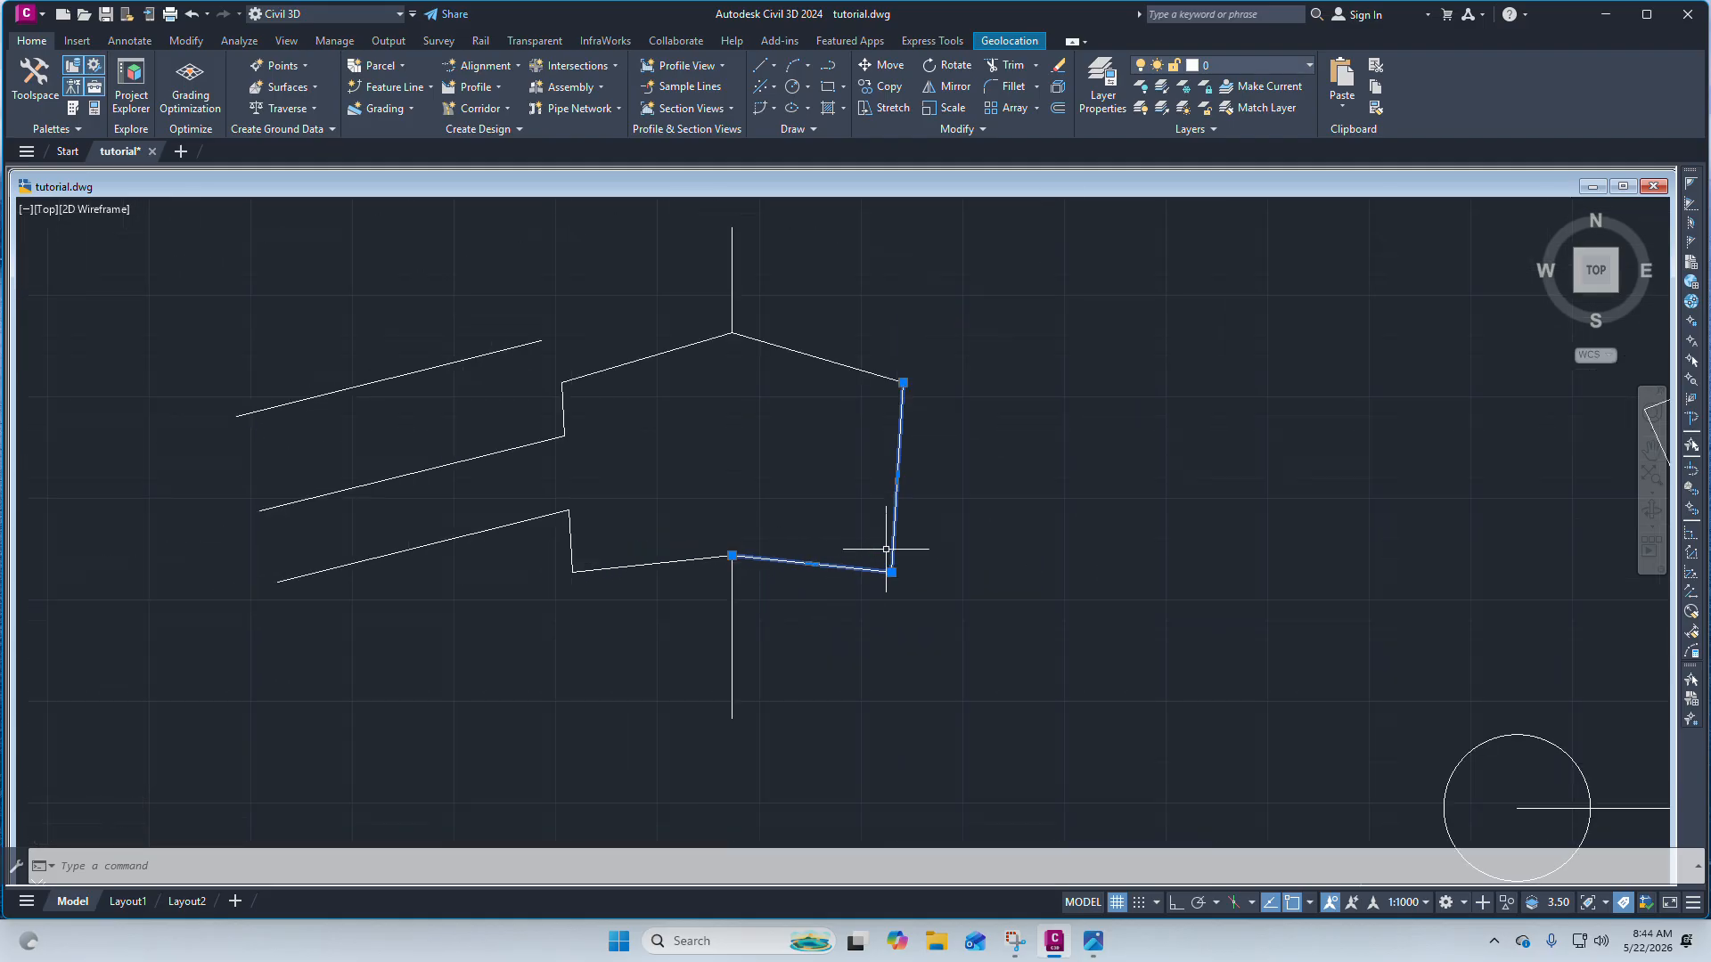
pyautogui.moveTo(916, 381)
pyautogui.mouseDown()
pyautogui.moveTo(905, 650)
pyautogui.moveTo(789, 598)
pyautogui.moveTo(857, 597)
pyautogui.mouseUp()
pyautogui.scroll(2, 917, 567)
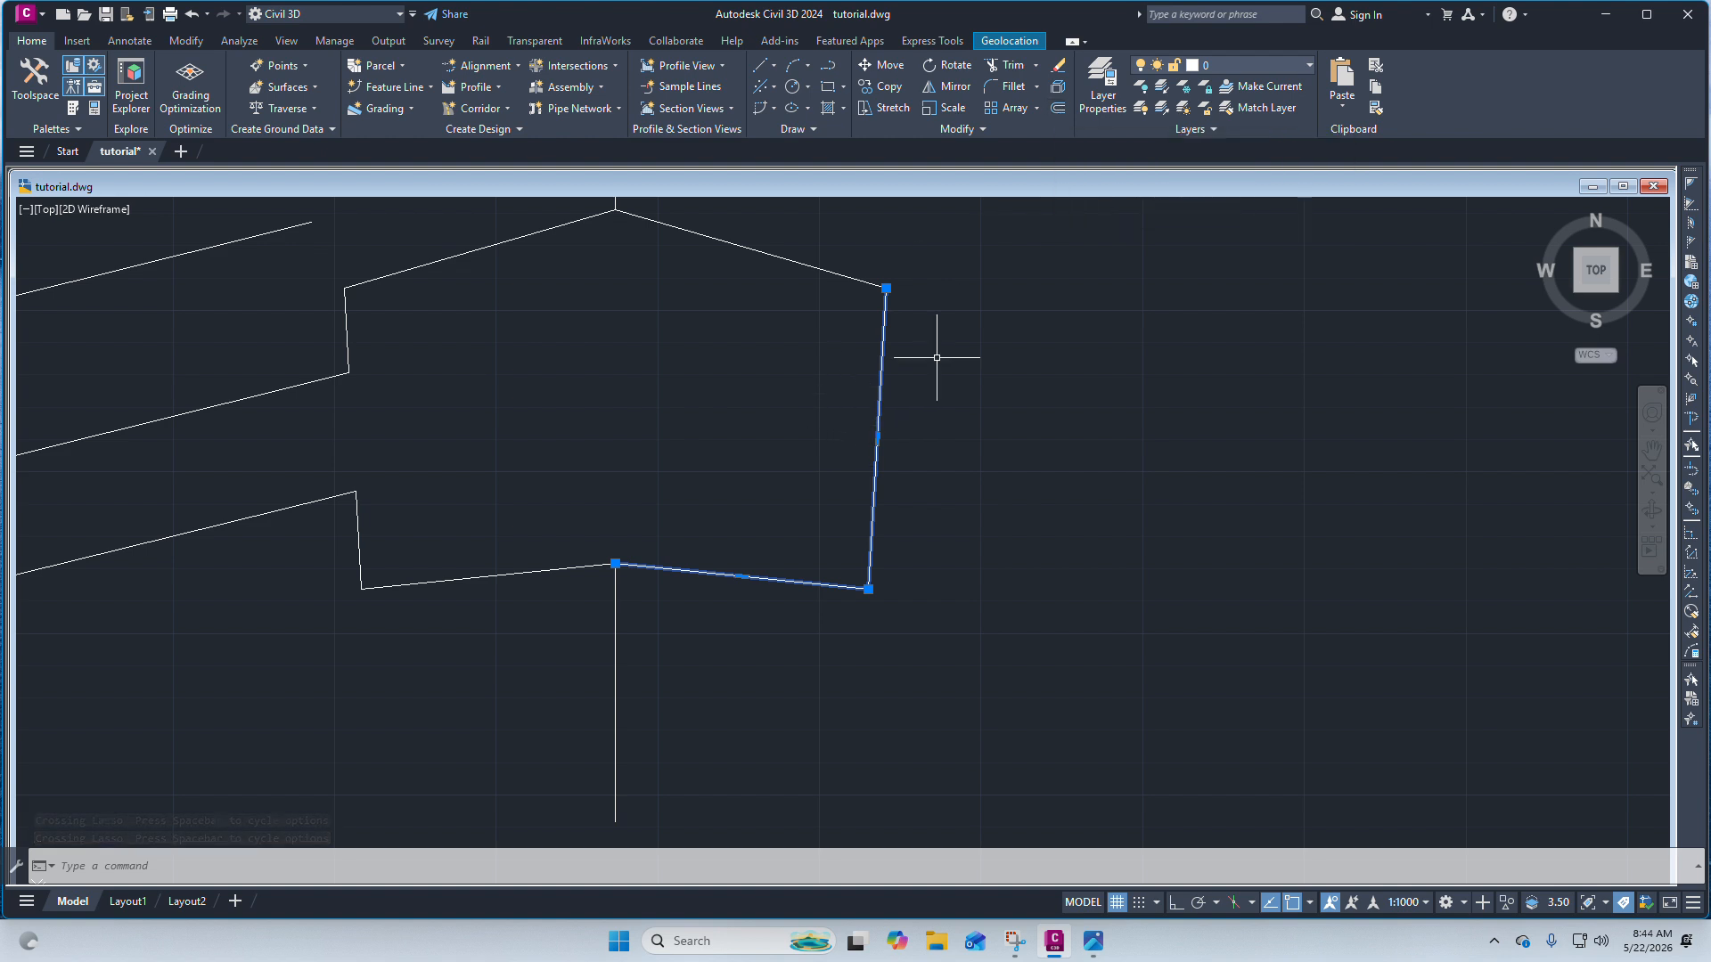
pyautogui.click(1060, 107)
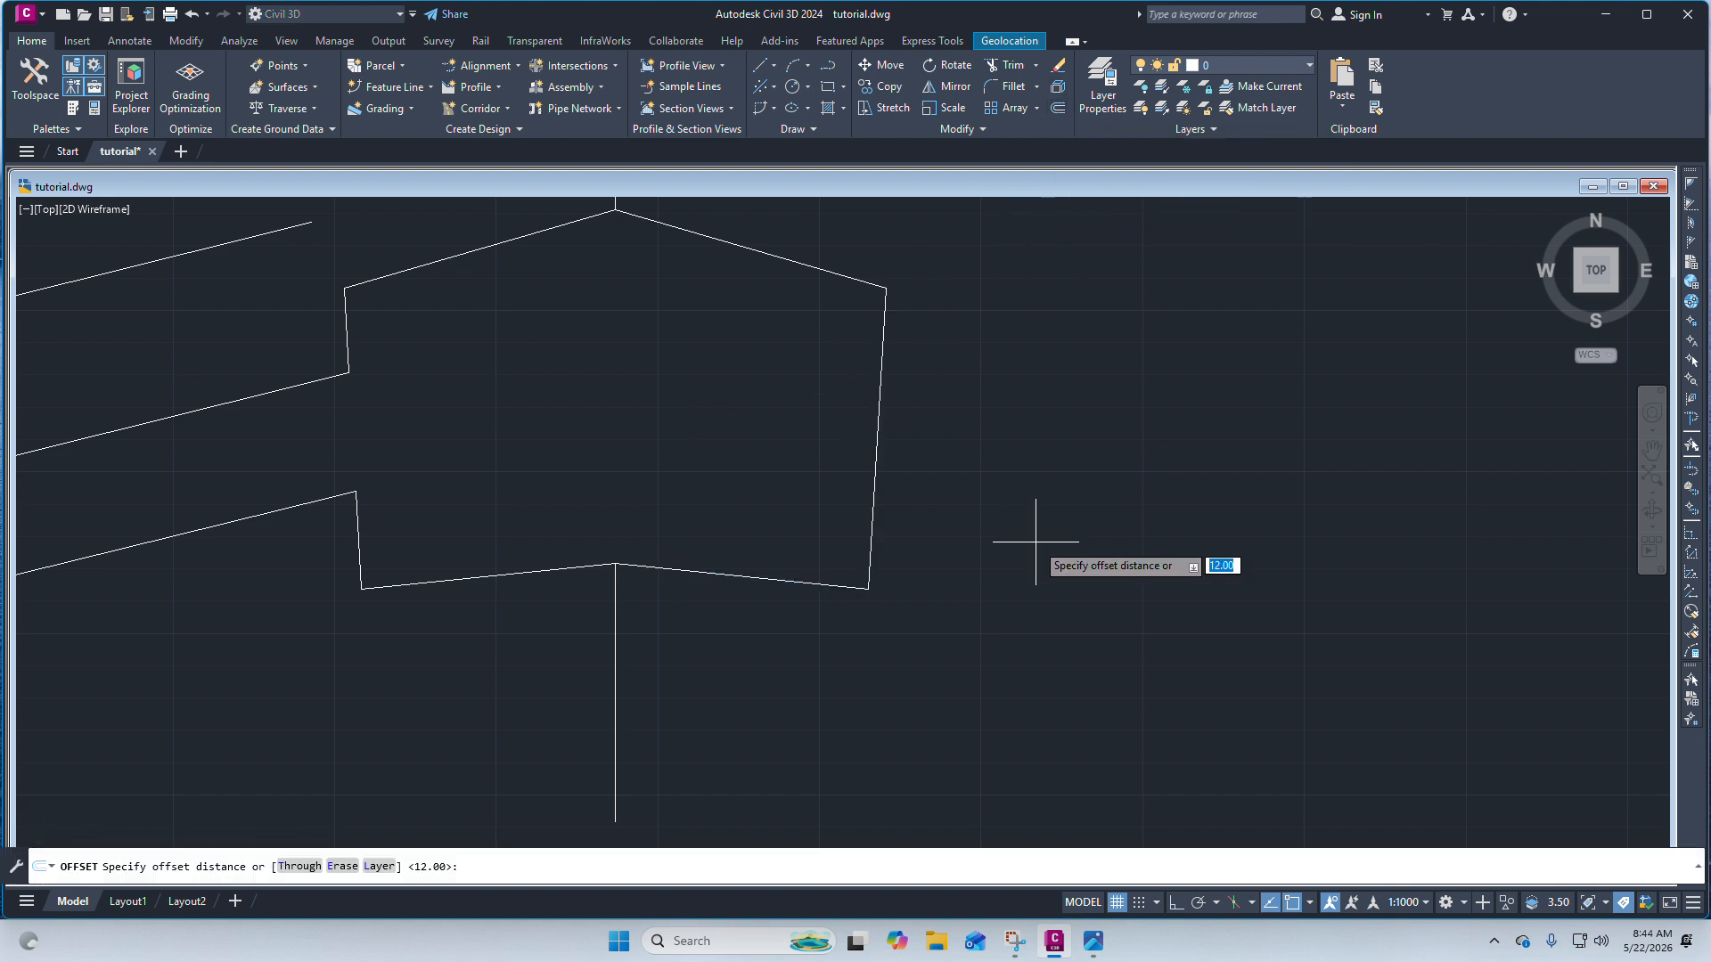
pyautogui.write('20')
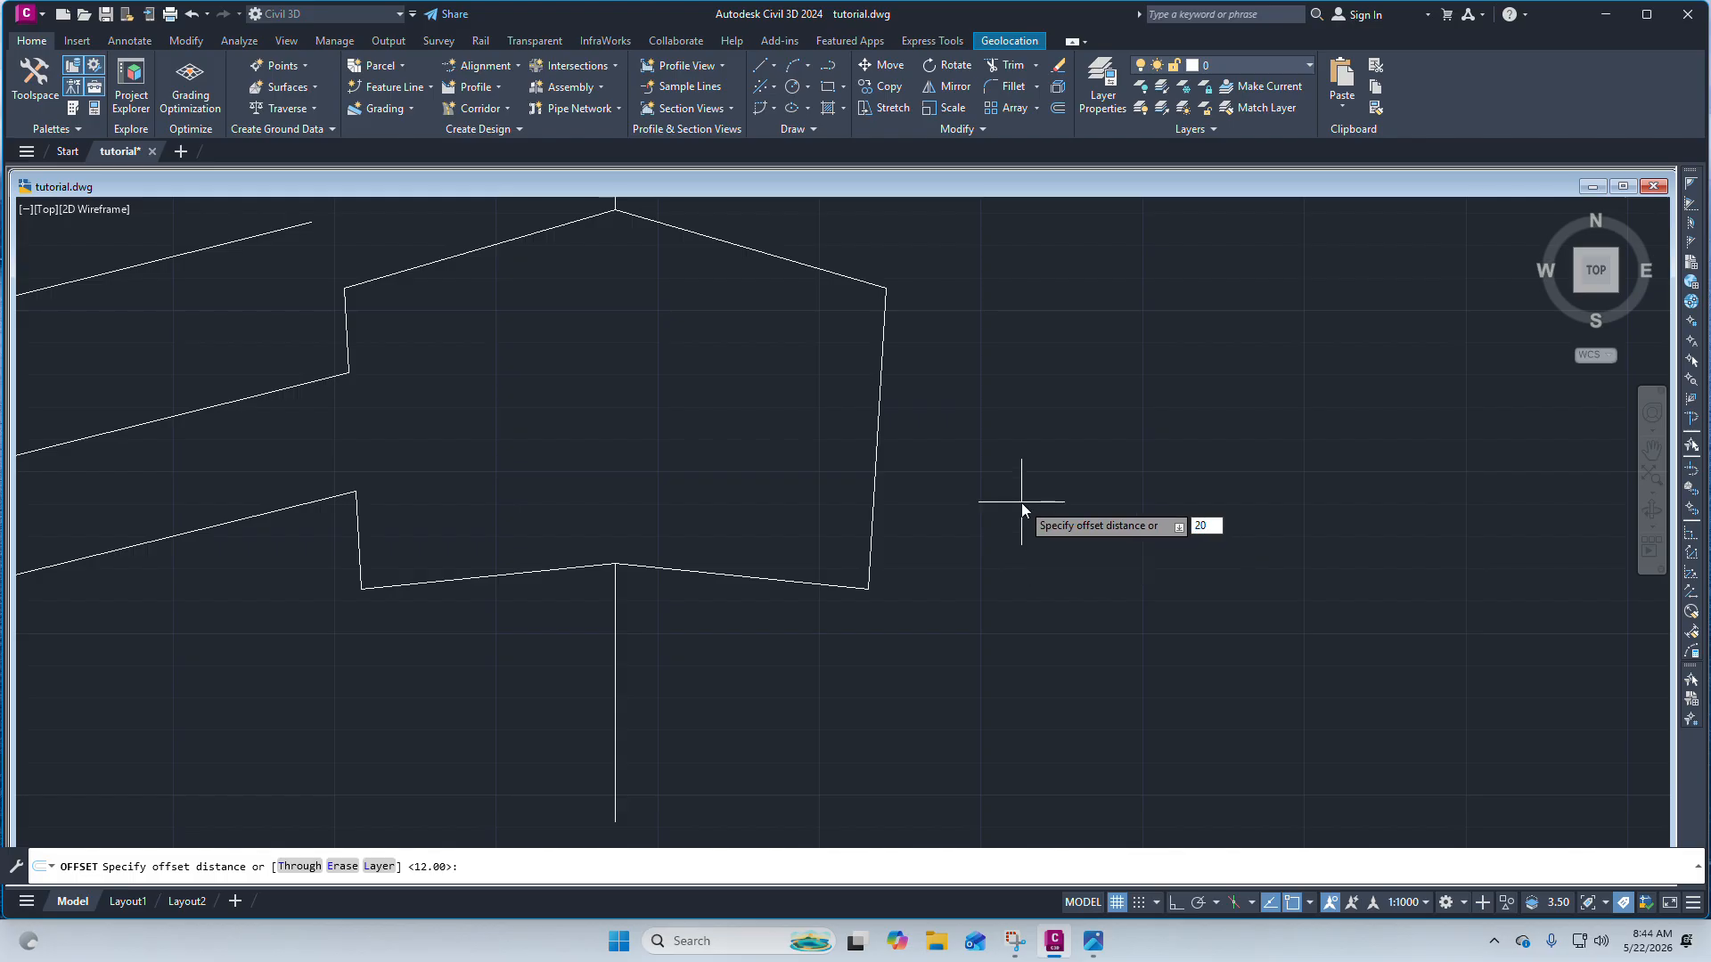
pyautogui.press('Return')
pyautogui.scroll(-4, 806, 402)
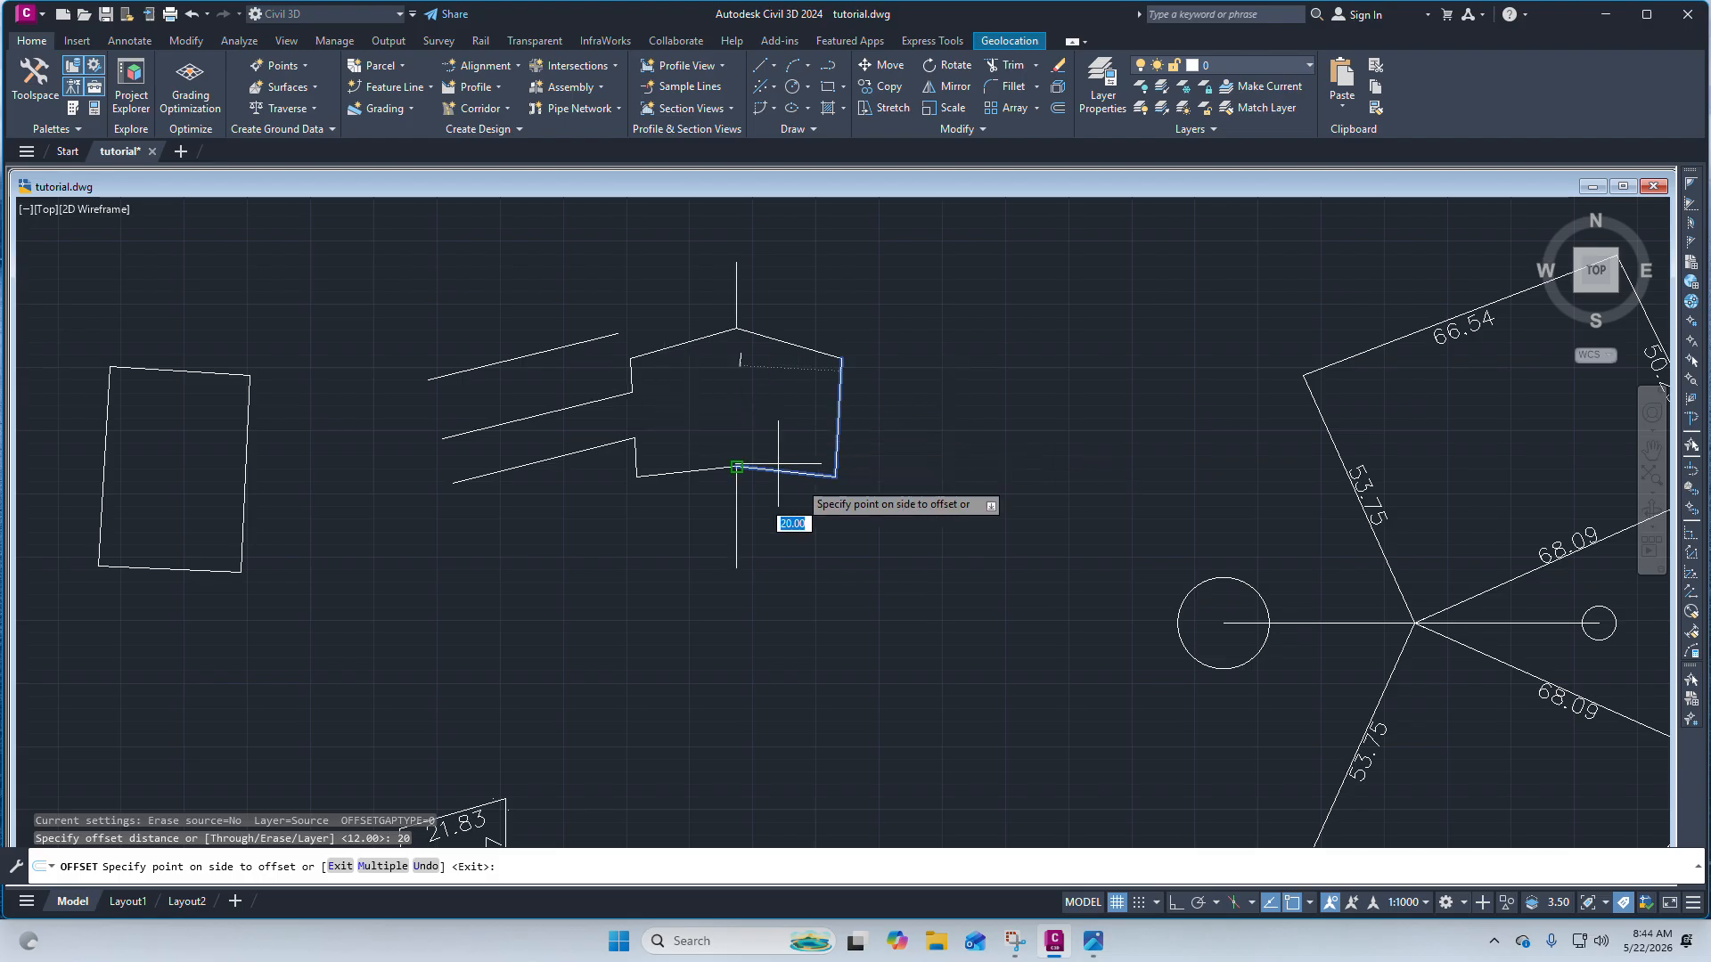
pyautogui.click(936, 548)
pyautogui.scroll(-3, 1034, 446)
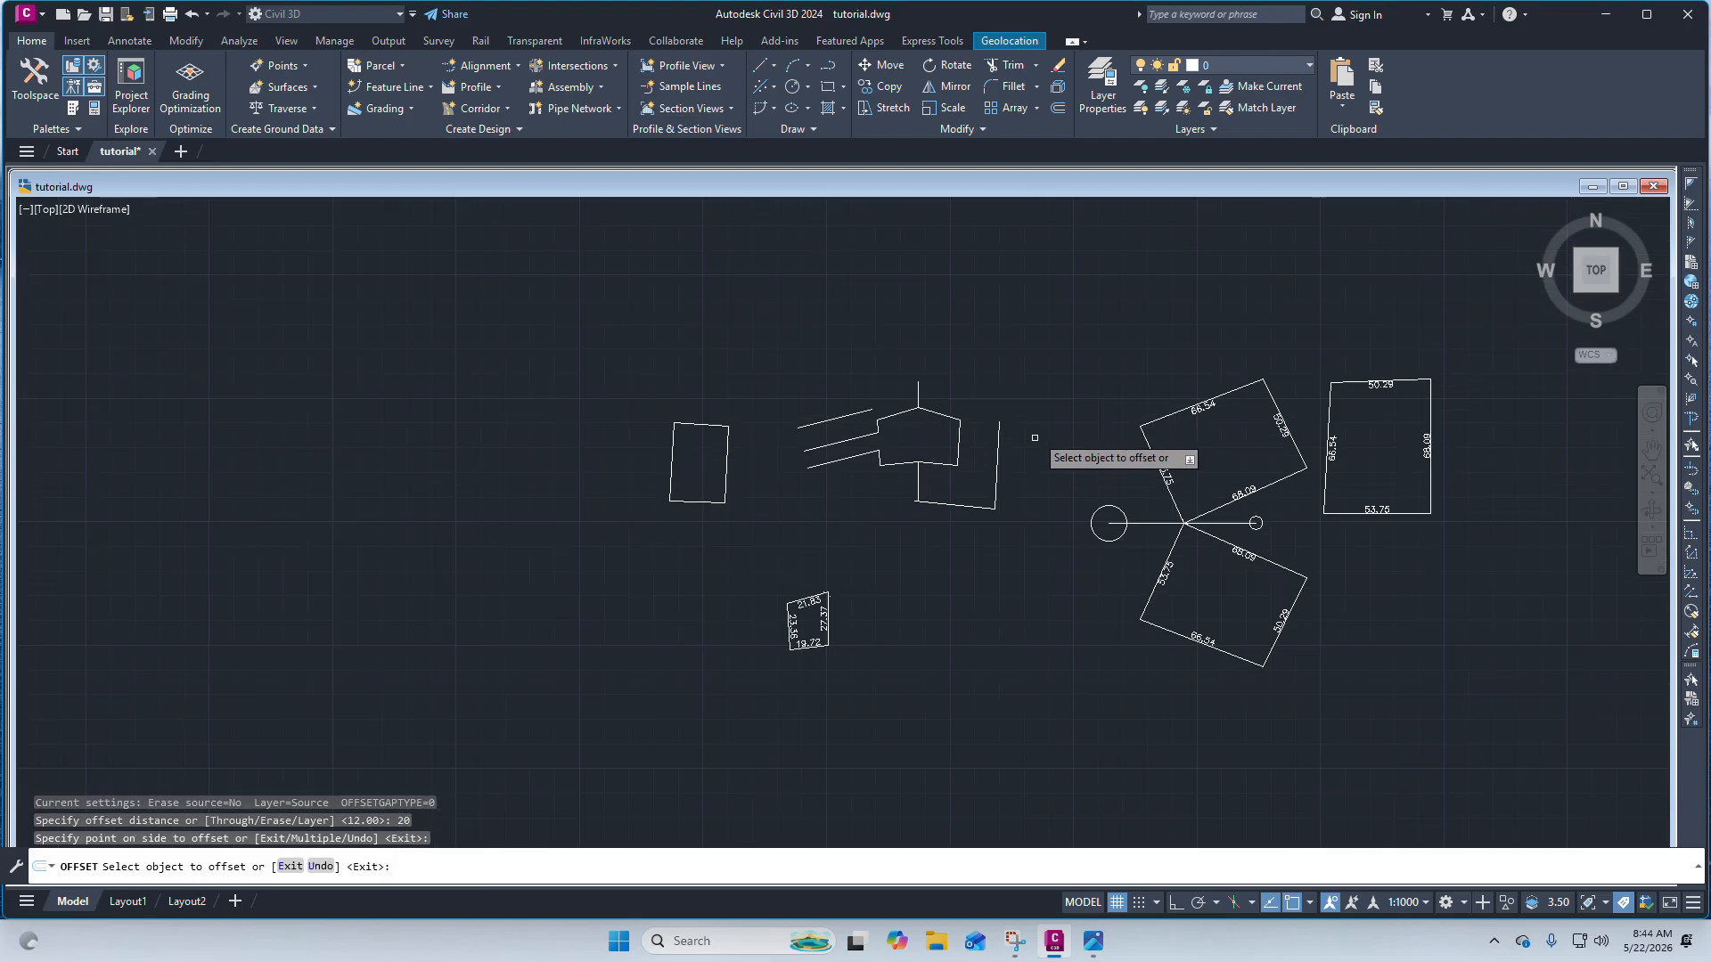
pyautogui.press('Escape')
pyautogui.press('Escape')
pyautogui.scroll(2, 875, 600)
pyautogui.scroll(-4, 1024, 371)
pyautogui.scroll(5, 1040, 379)
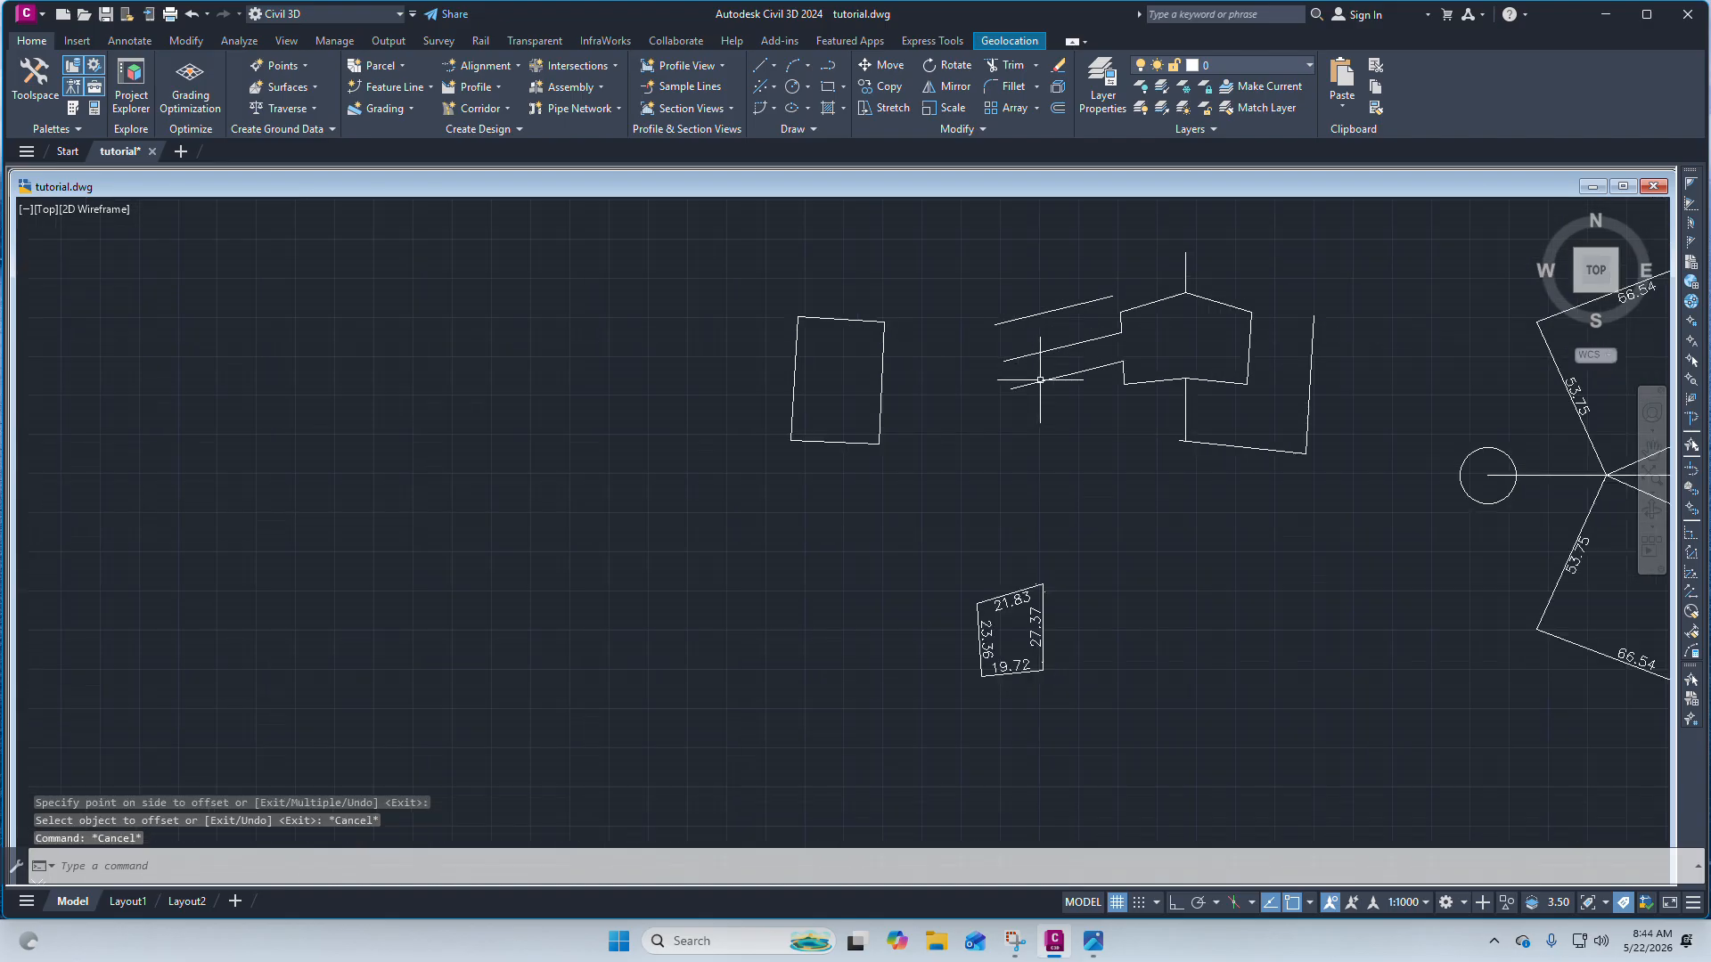
# Draw a line along the rectangle's right edge from its upper-right corner to its lower-right corner.
pyautogui.scroll(4, 855, 303)
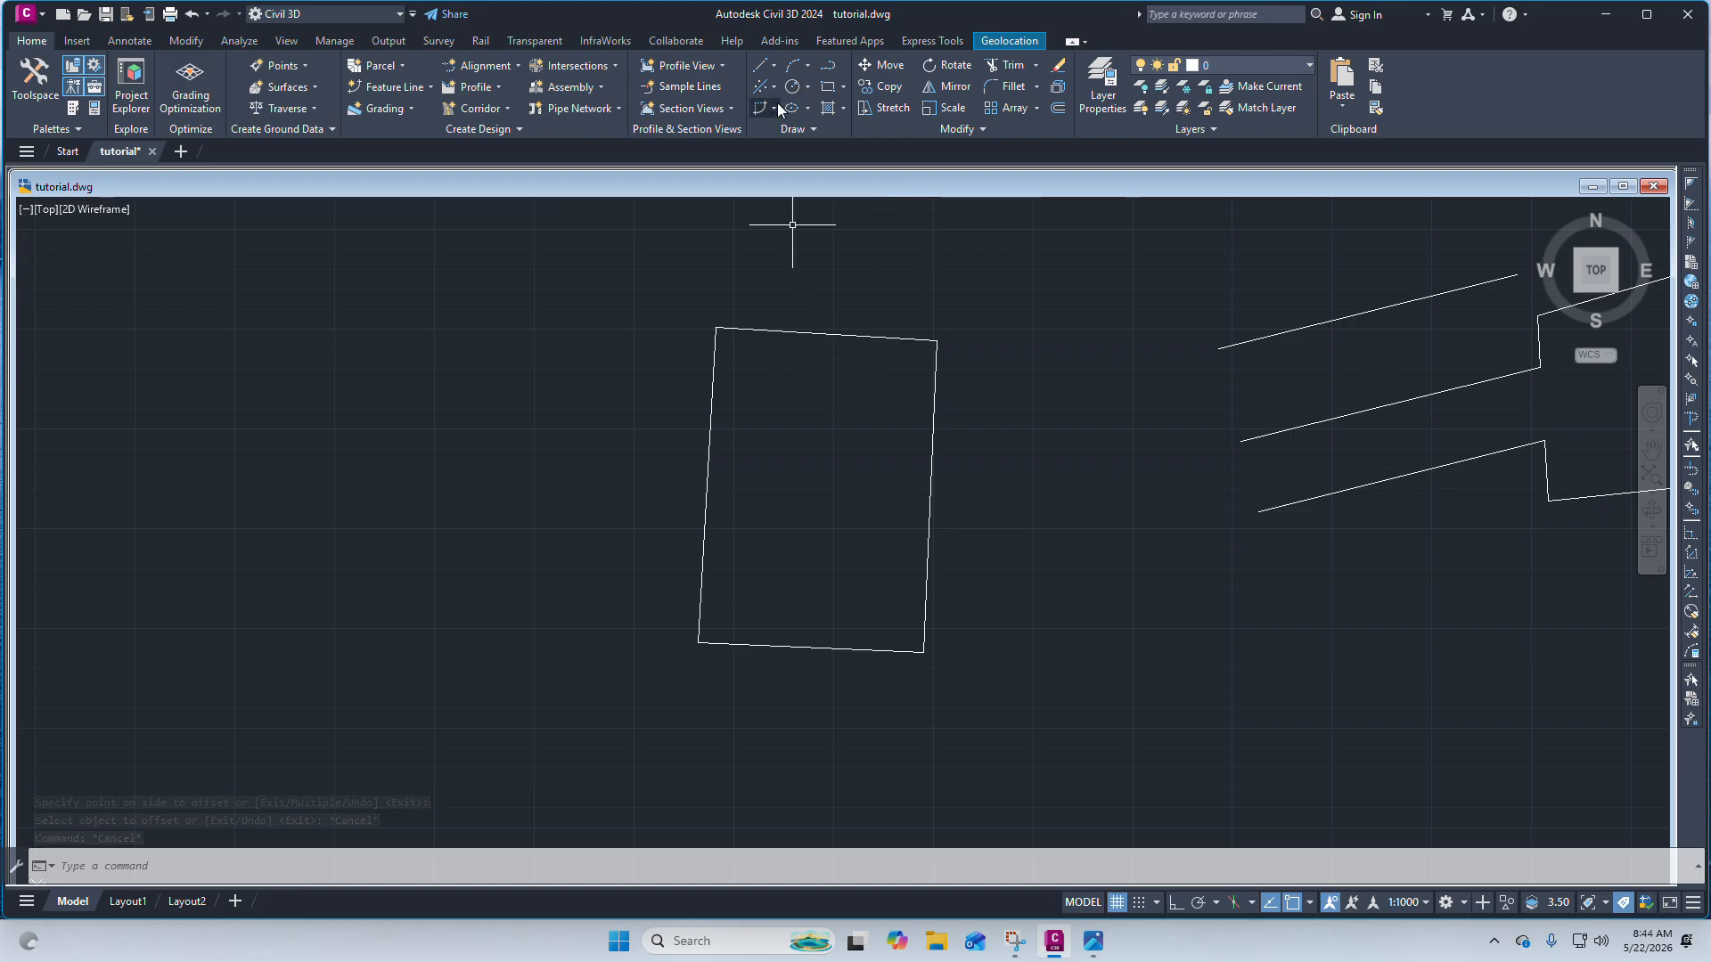
pyautogui.click(785, 338)
pyautogui.press('Escape')
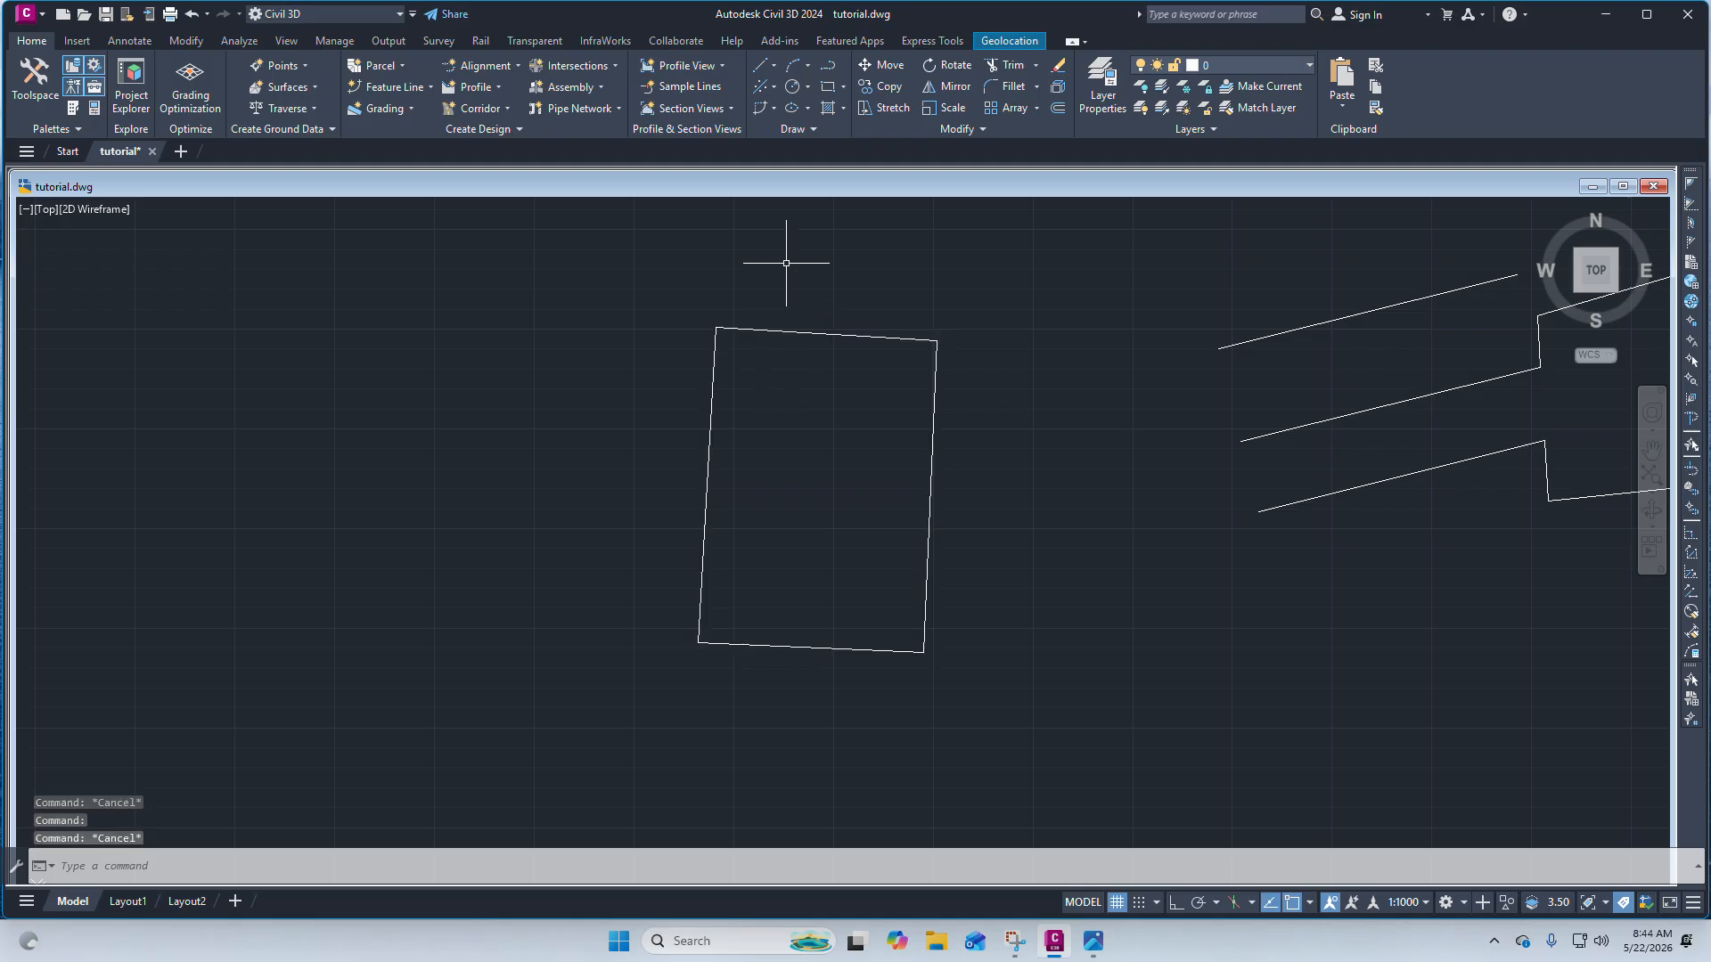
pyautogui.click(773, 67)
pyautogui.click(816, 91)
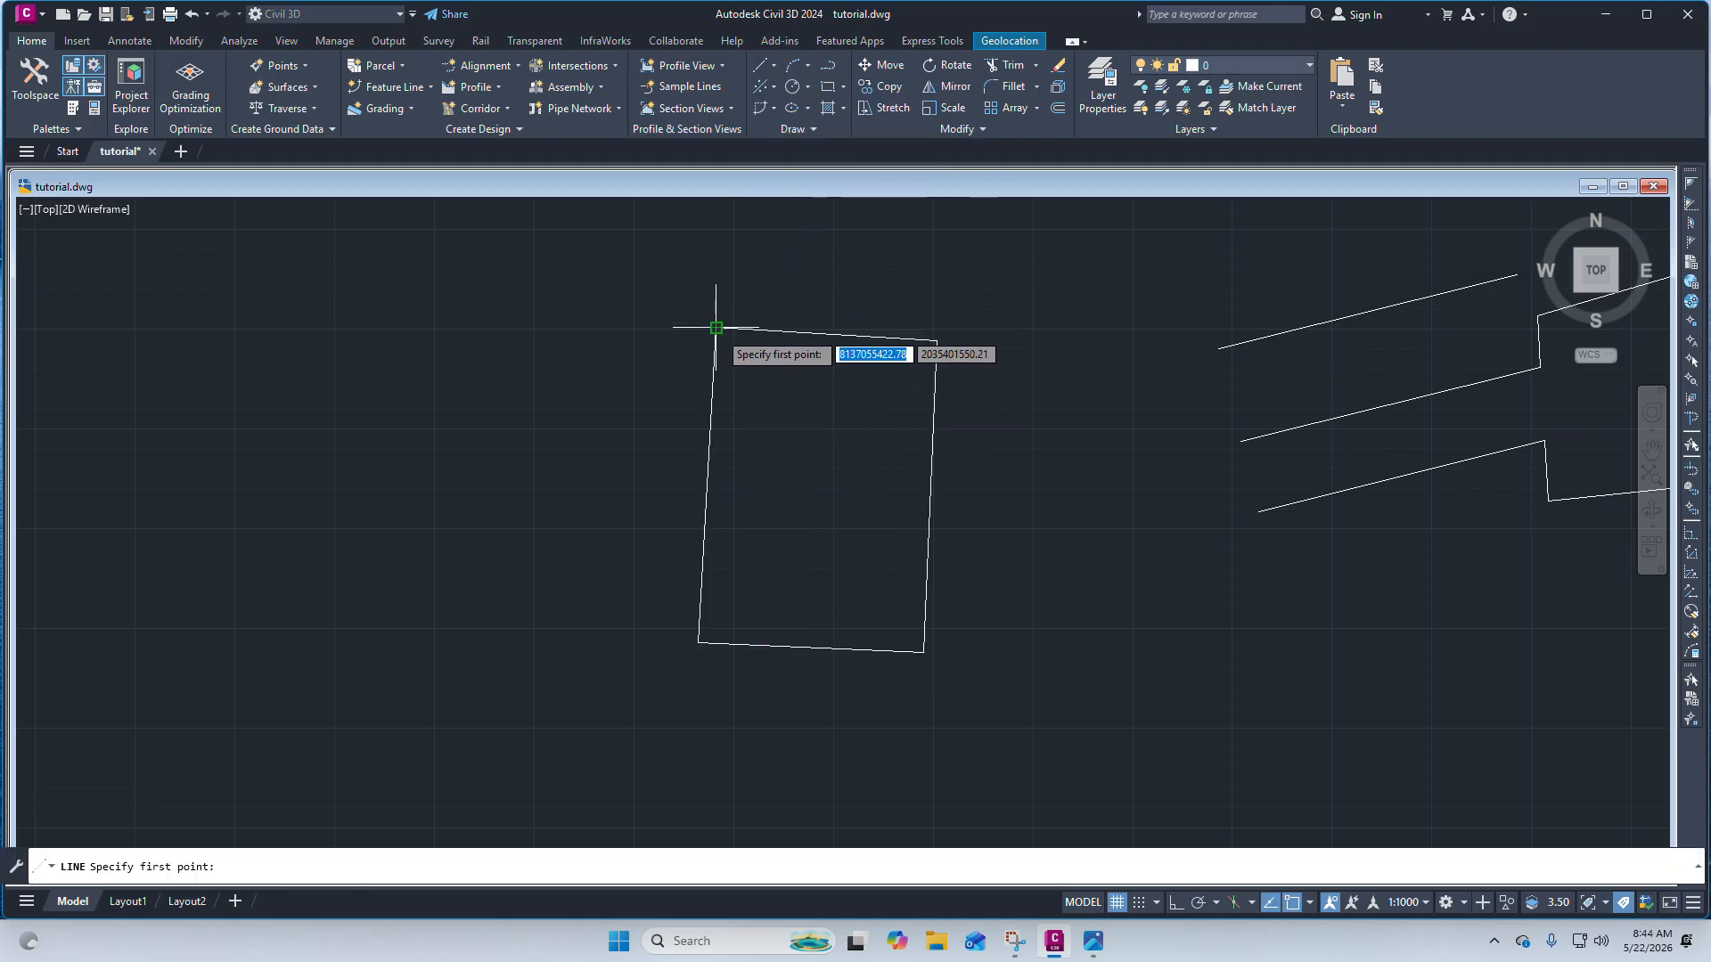
pyautogui.click(936, 340)
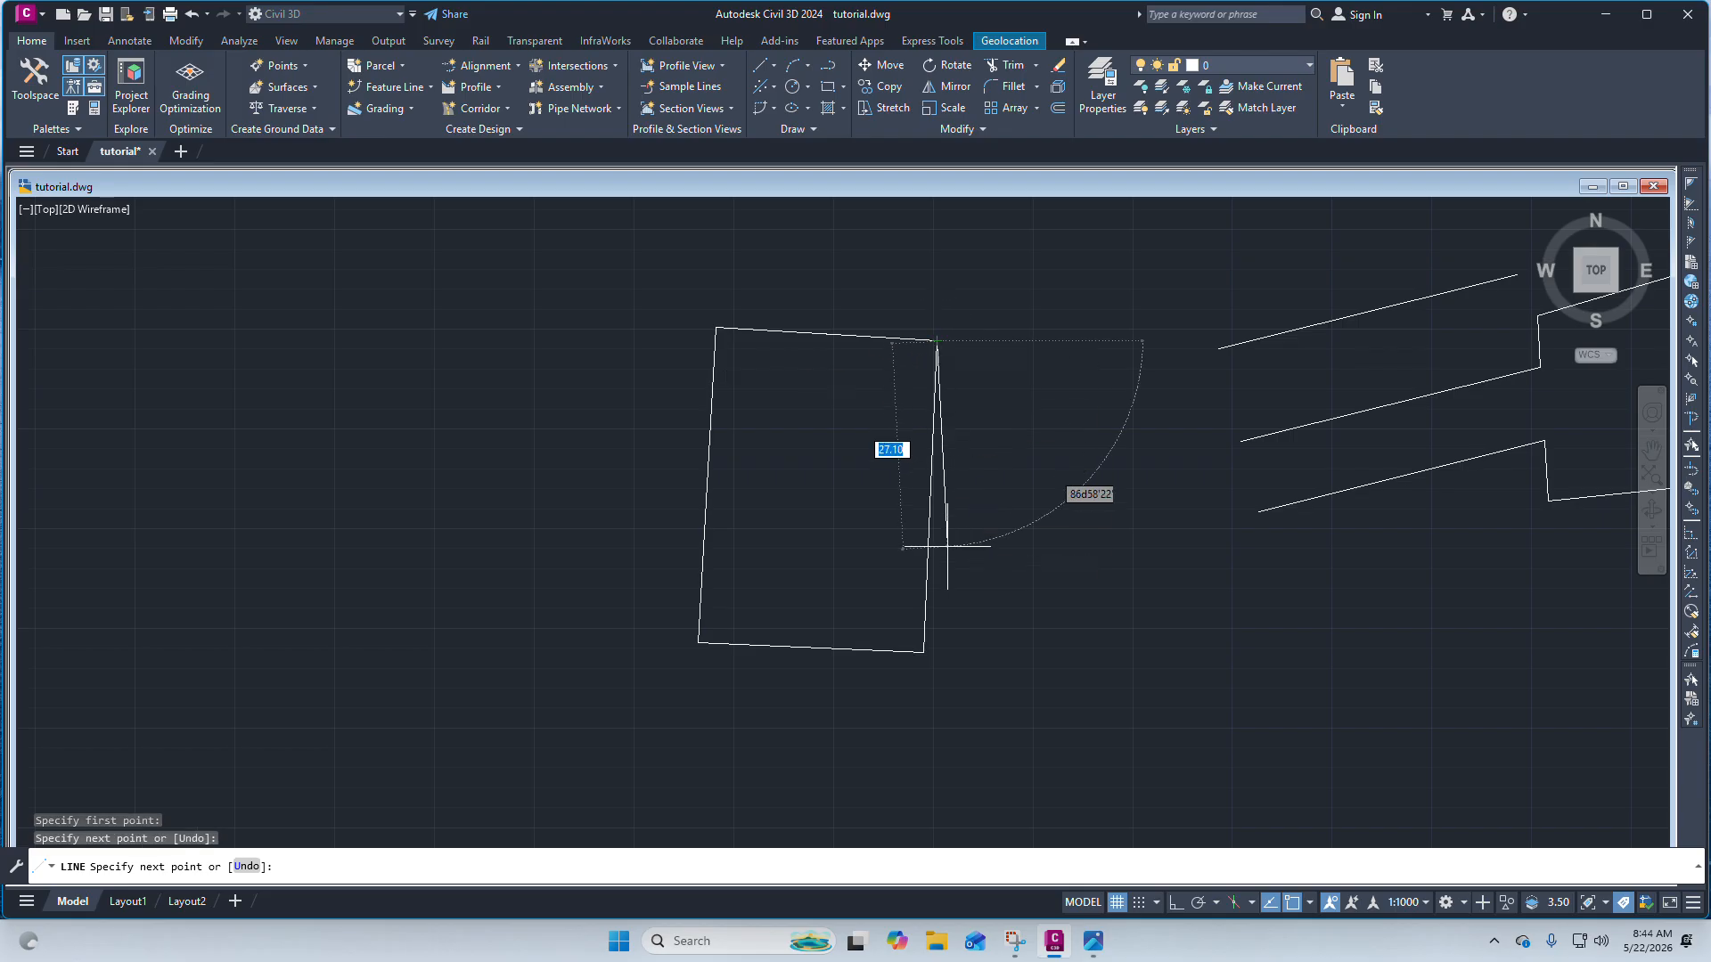
pyautogui.click(924, 652)
pyautogui.press('Escape')
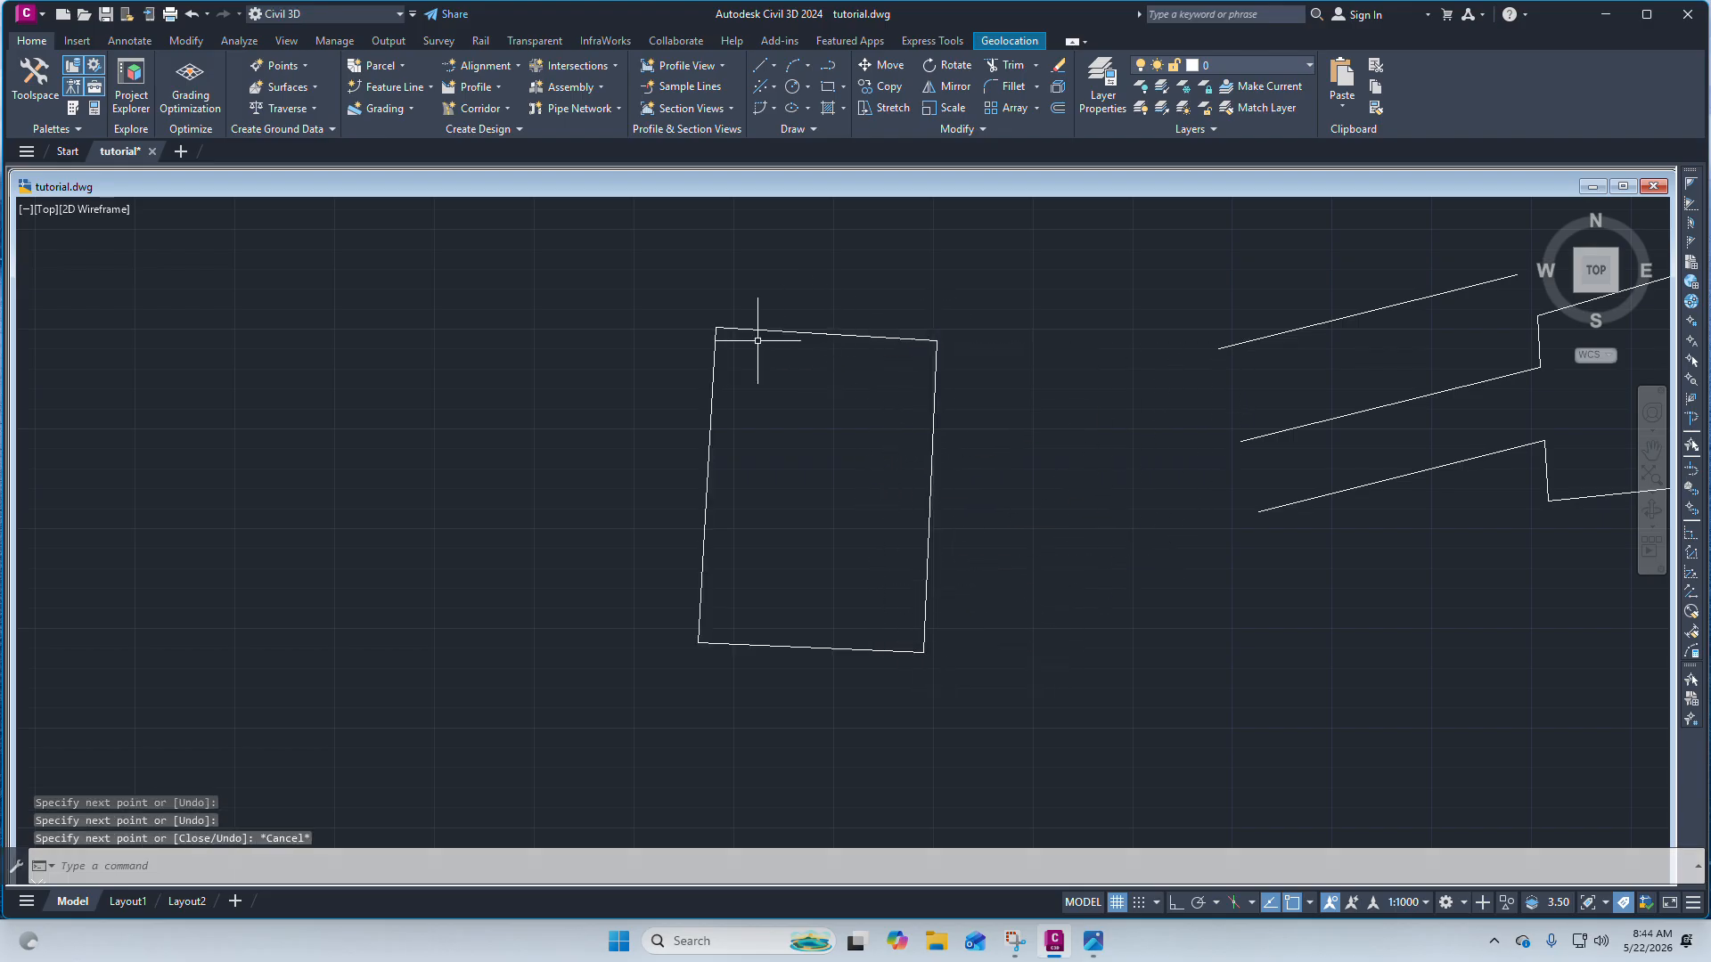
pyautogui.click(709, 416)
pyautogui.press('Escape')
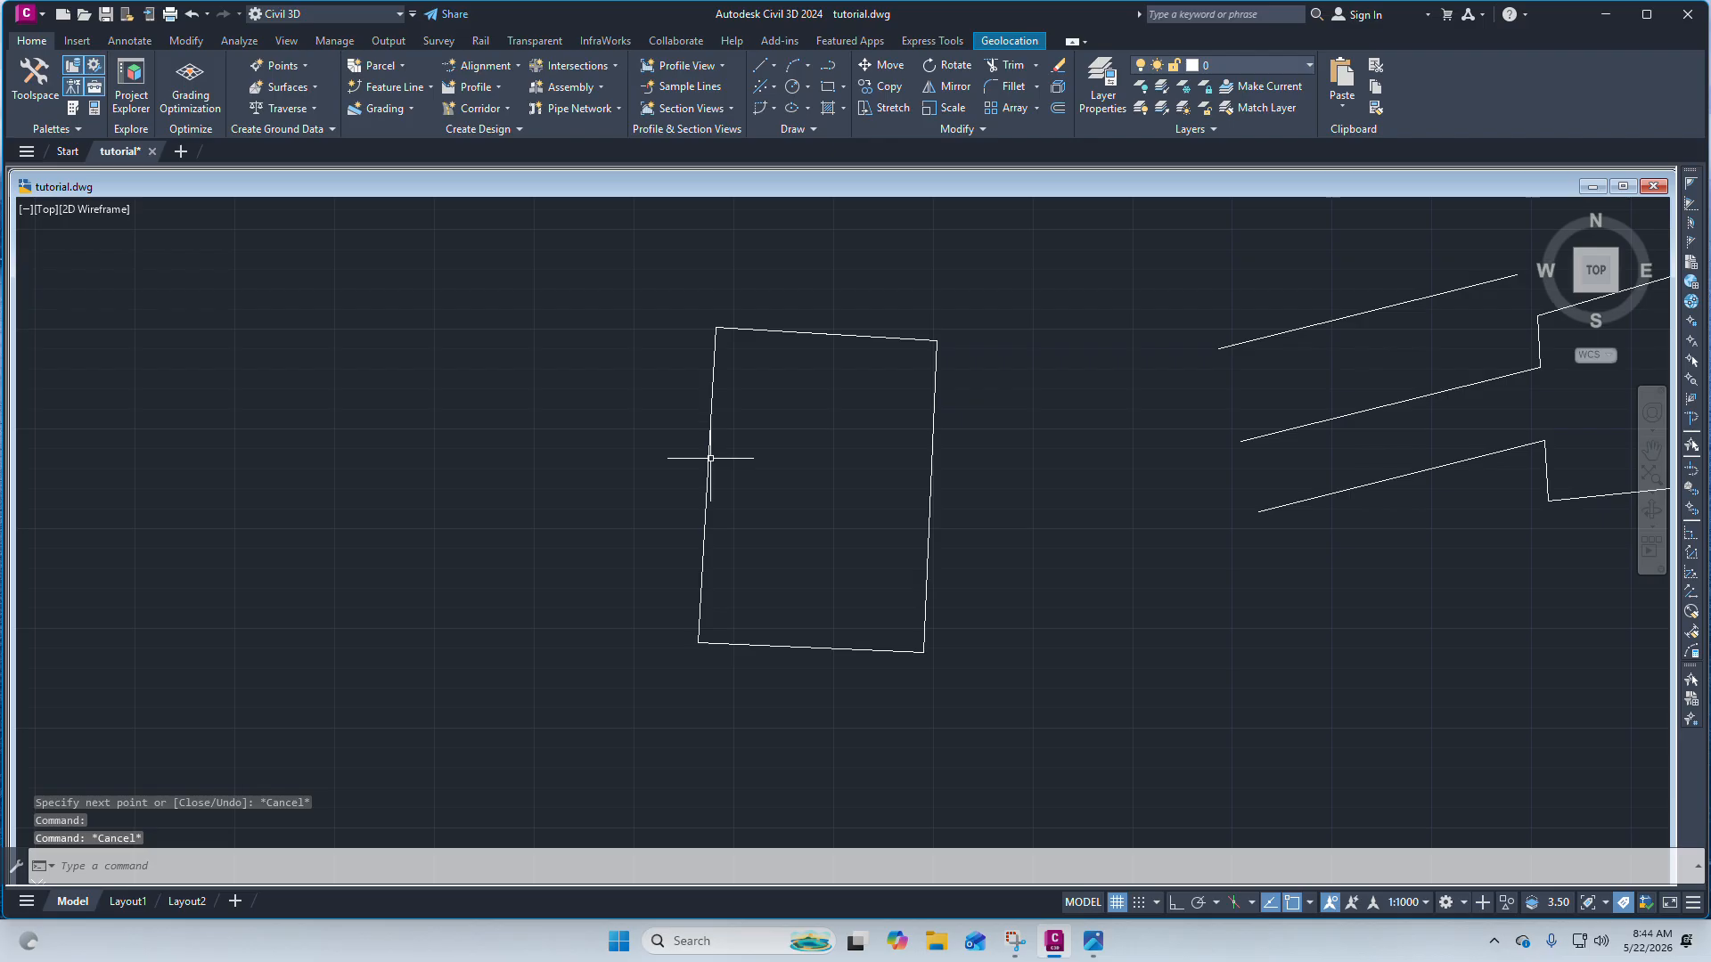
pyautogui.click(706, 465)
pyautogui.press('Escape')
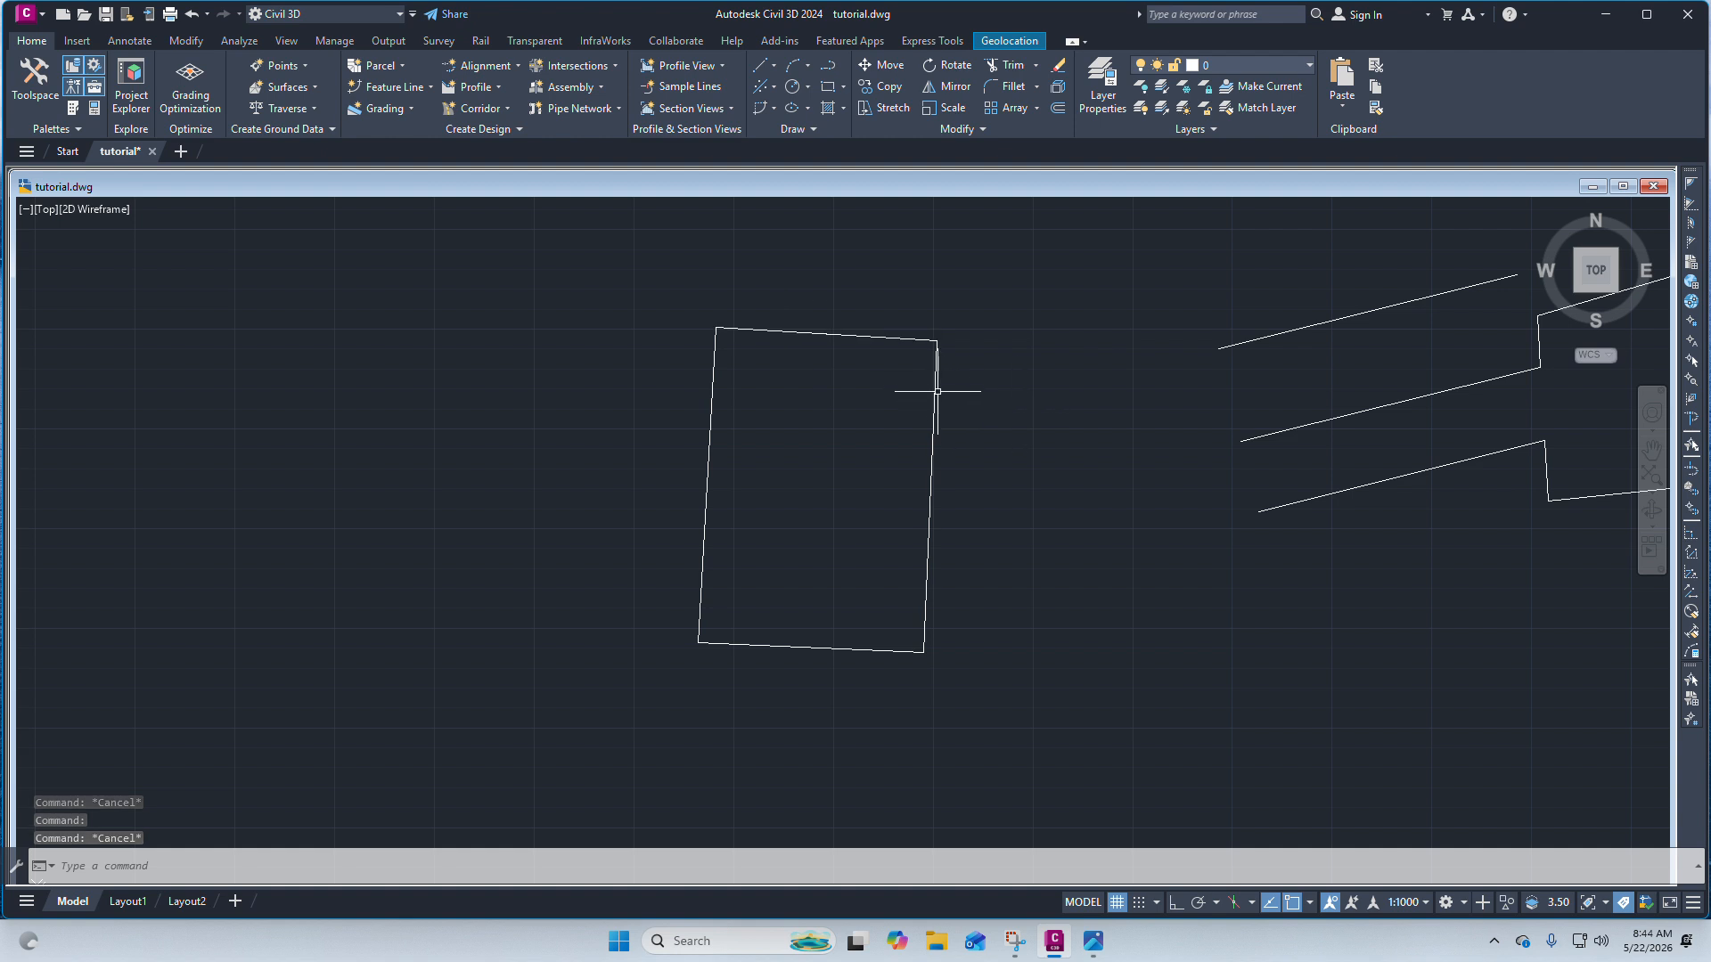
# Offset the rectangle's top edge 9 units upward.
pyautogui.click(801, 331)
pyautogui.click(1059, 111)
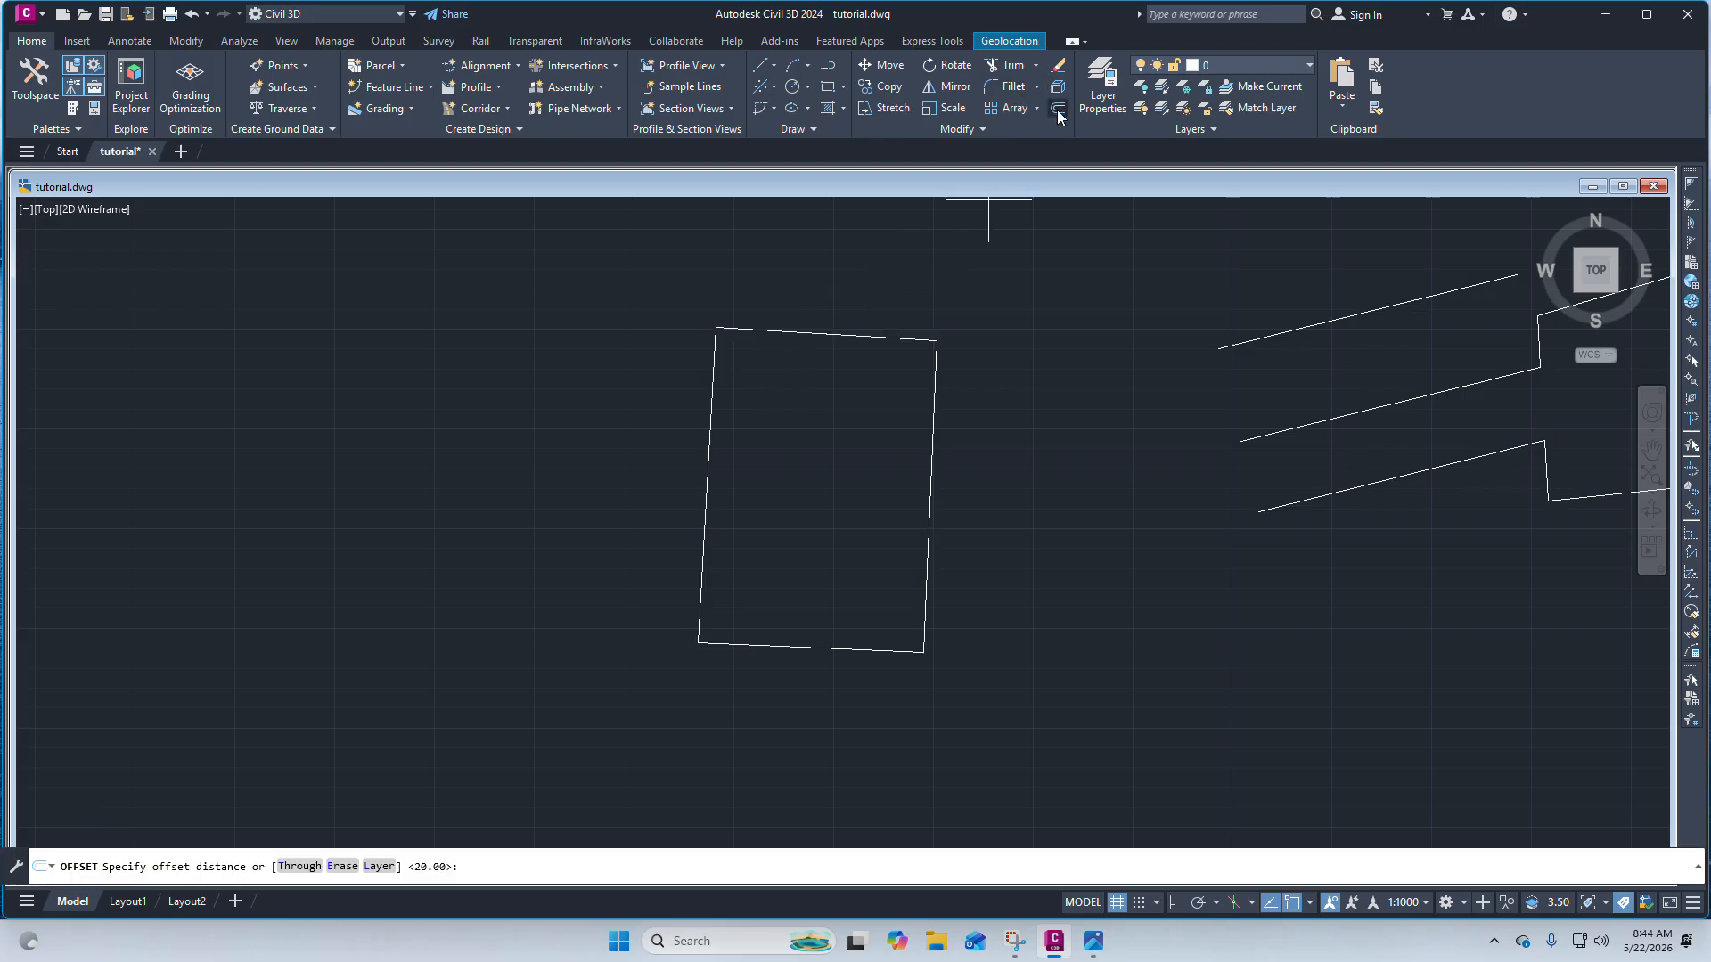
pyautogui.write('9')
pyautogui.press('Return')
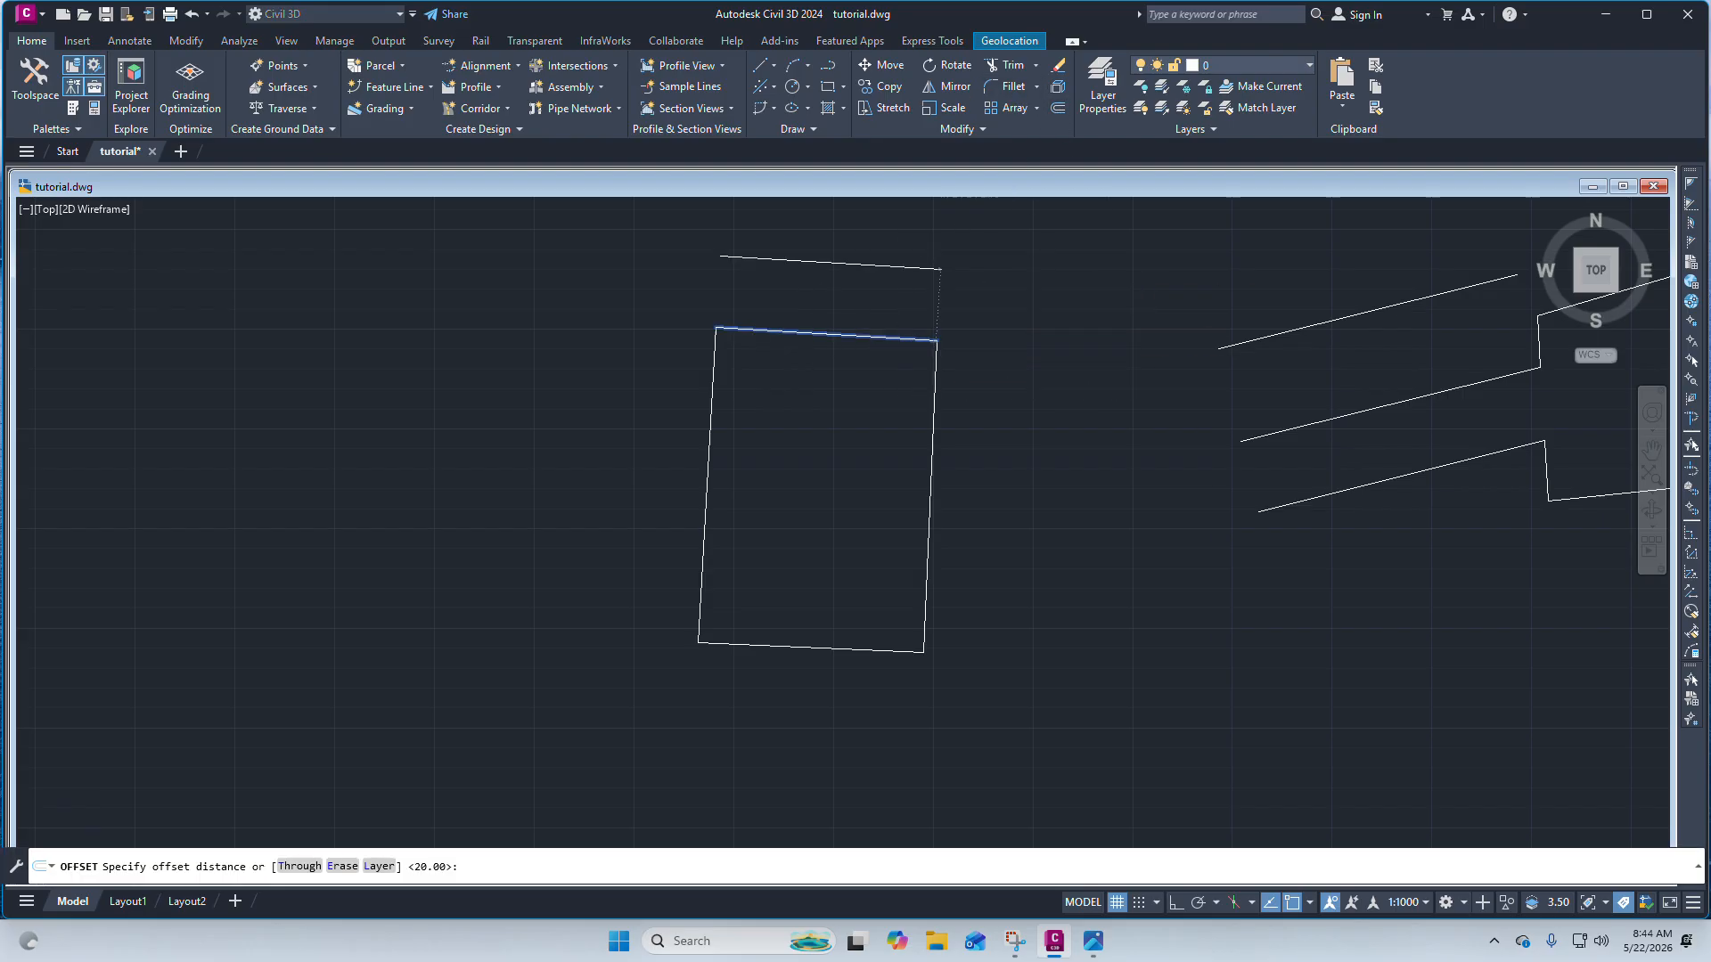
pyautogui.click(943, 295)
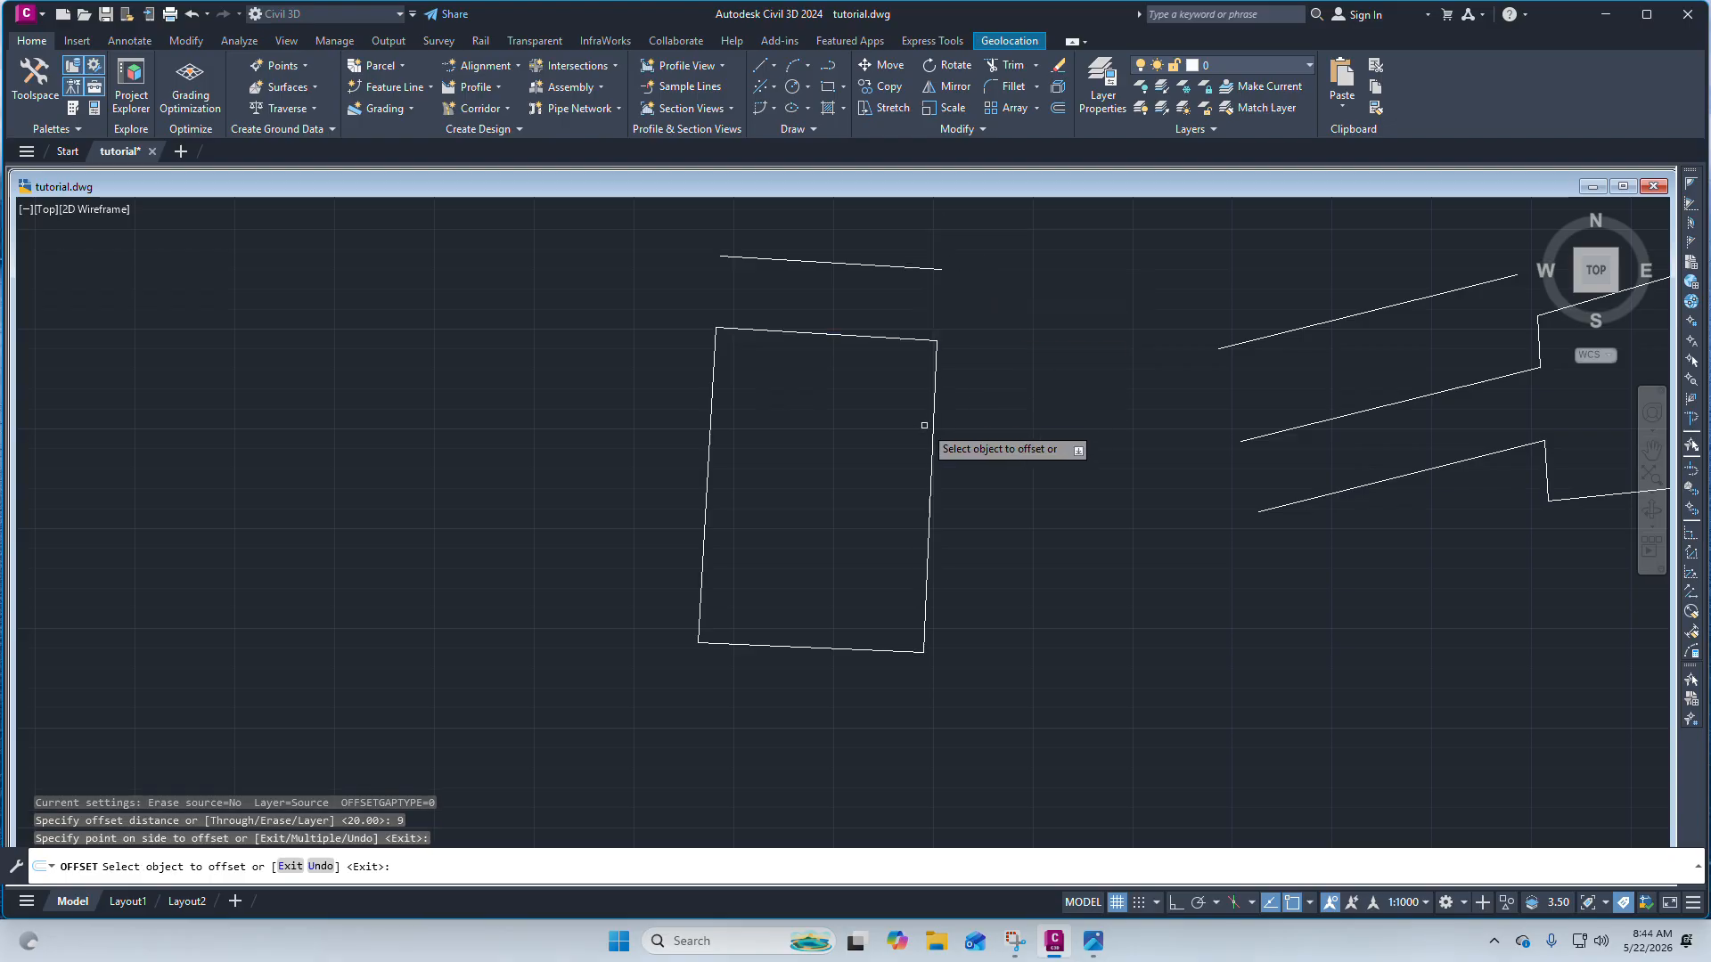
pyautogui.scroll(2, 869, 214)
pyautogui.scroll(-2, 900, 473)
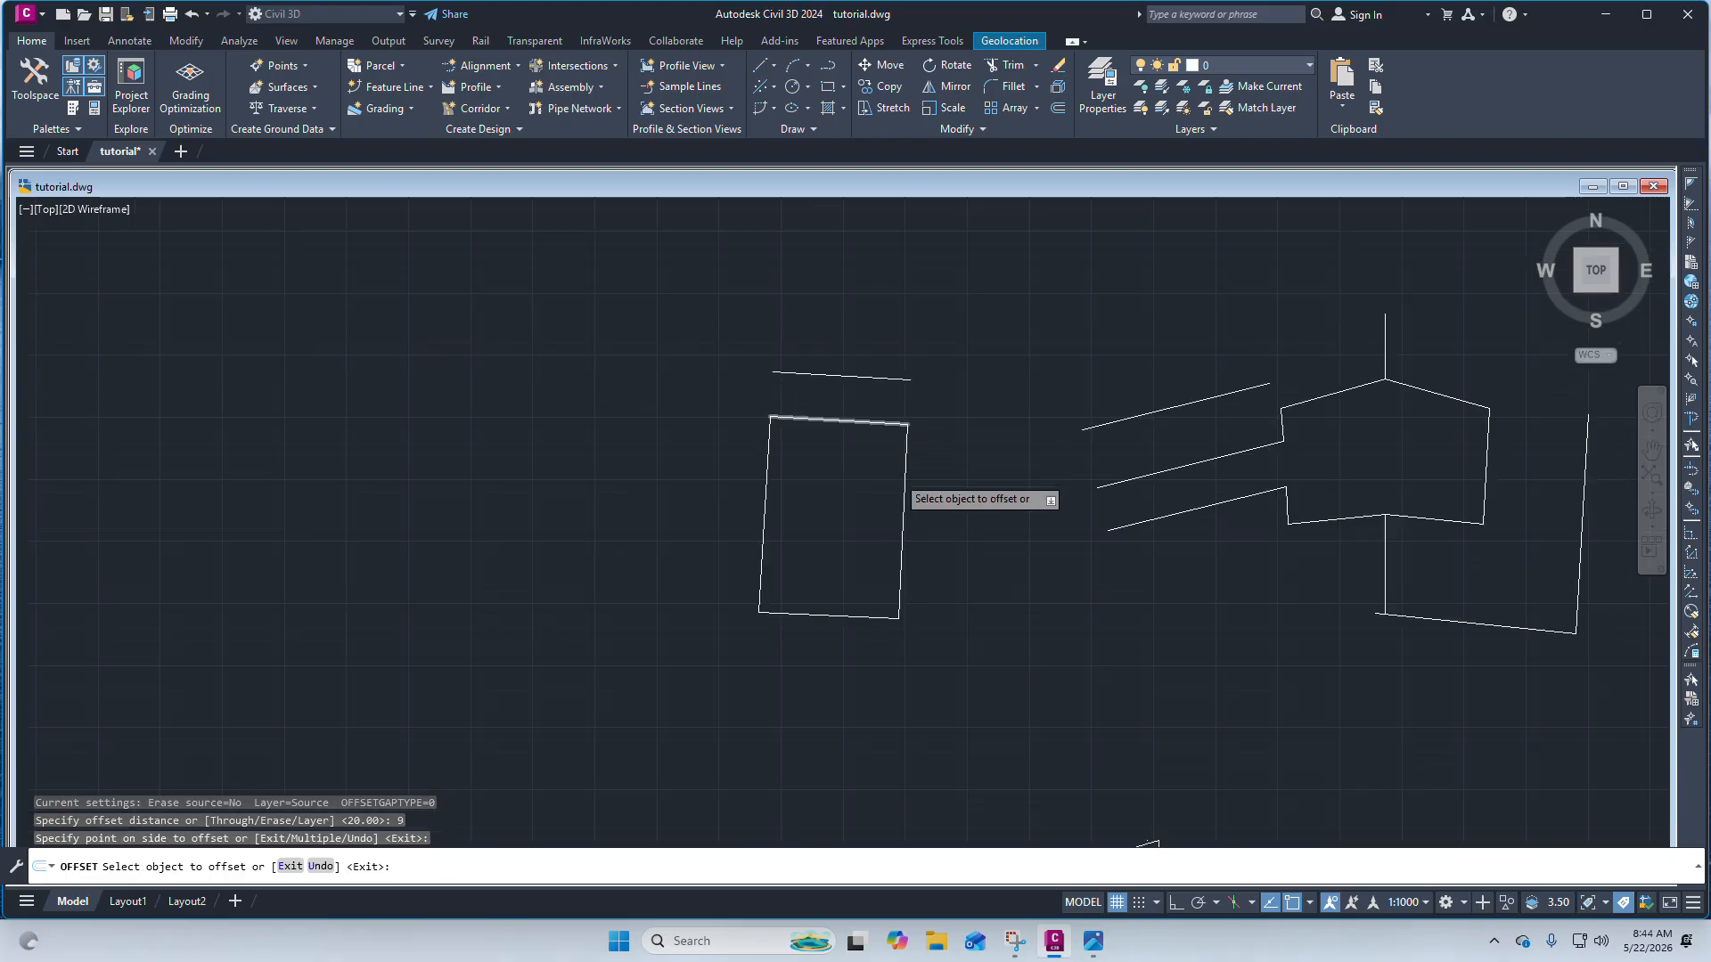
pyautogui.scroll(2, 903, 471)
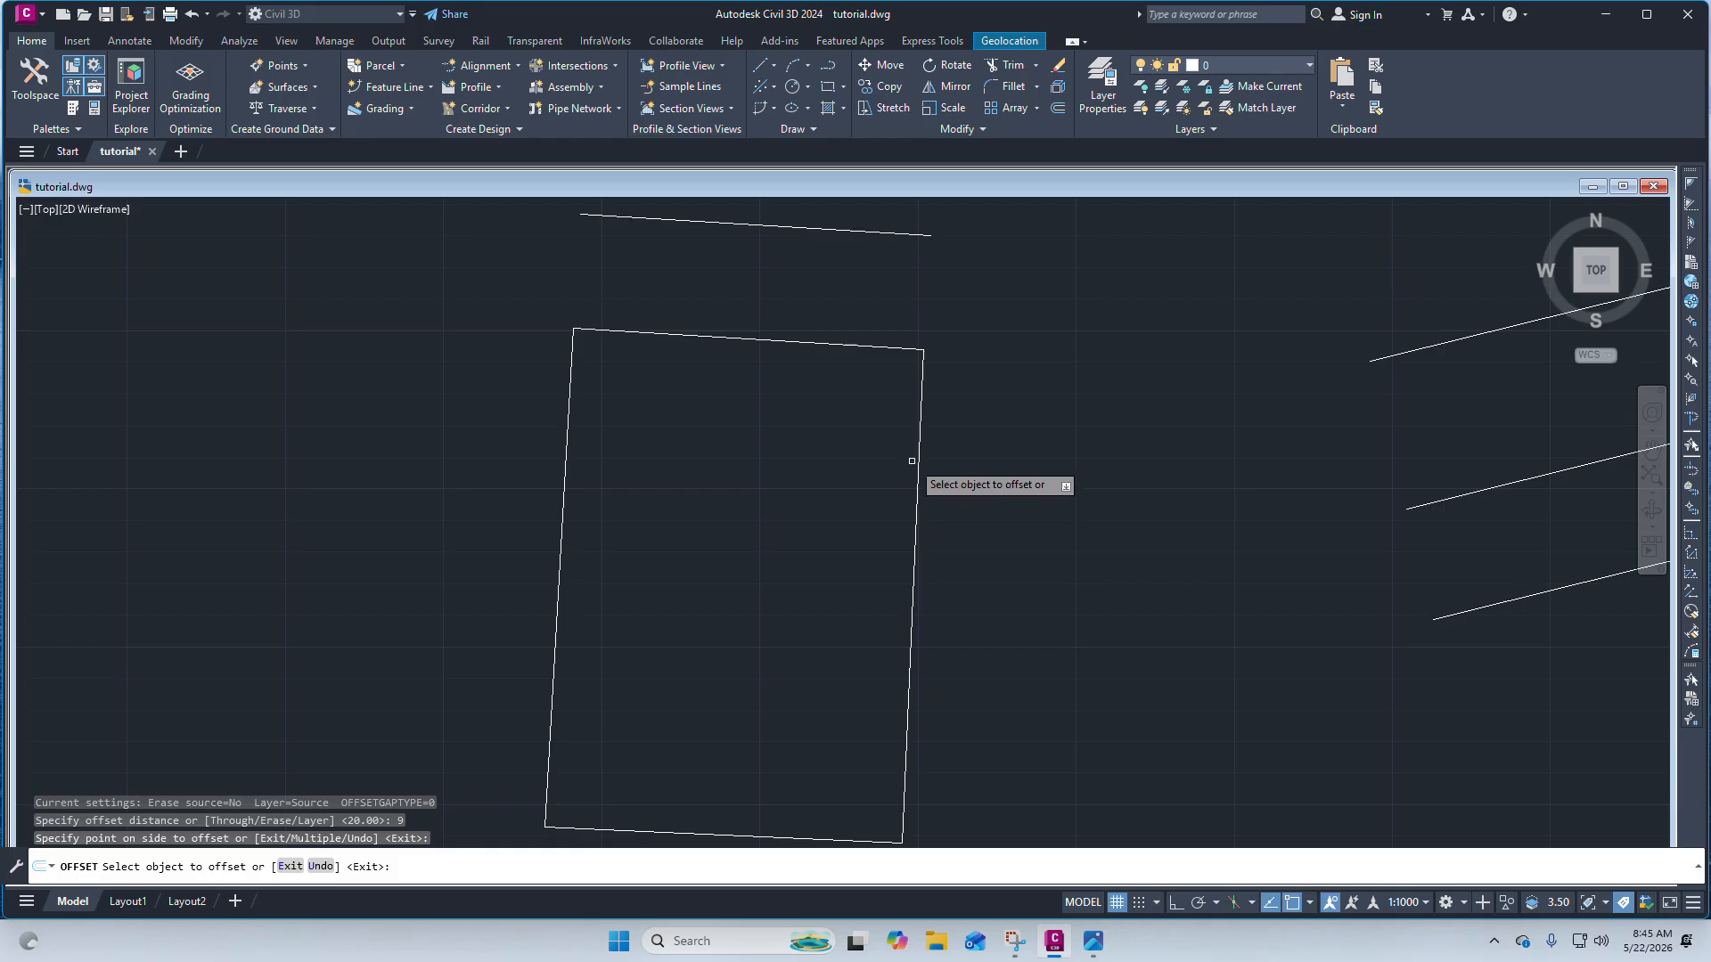
# Offset the rectangle's right edge 9 units outward to the east.
pyautogui.scroll(-2, 907, 470)
pyautogui.scroll(2, 889, 417)
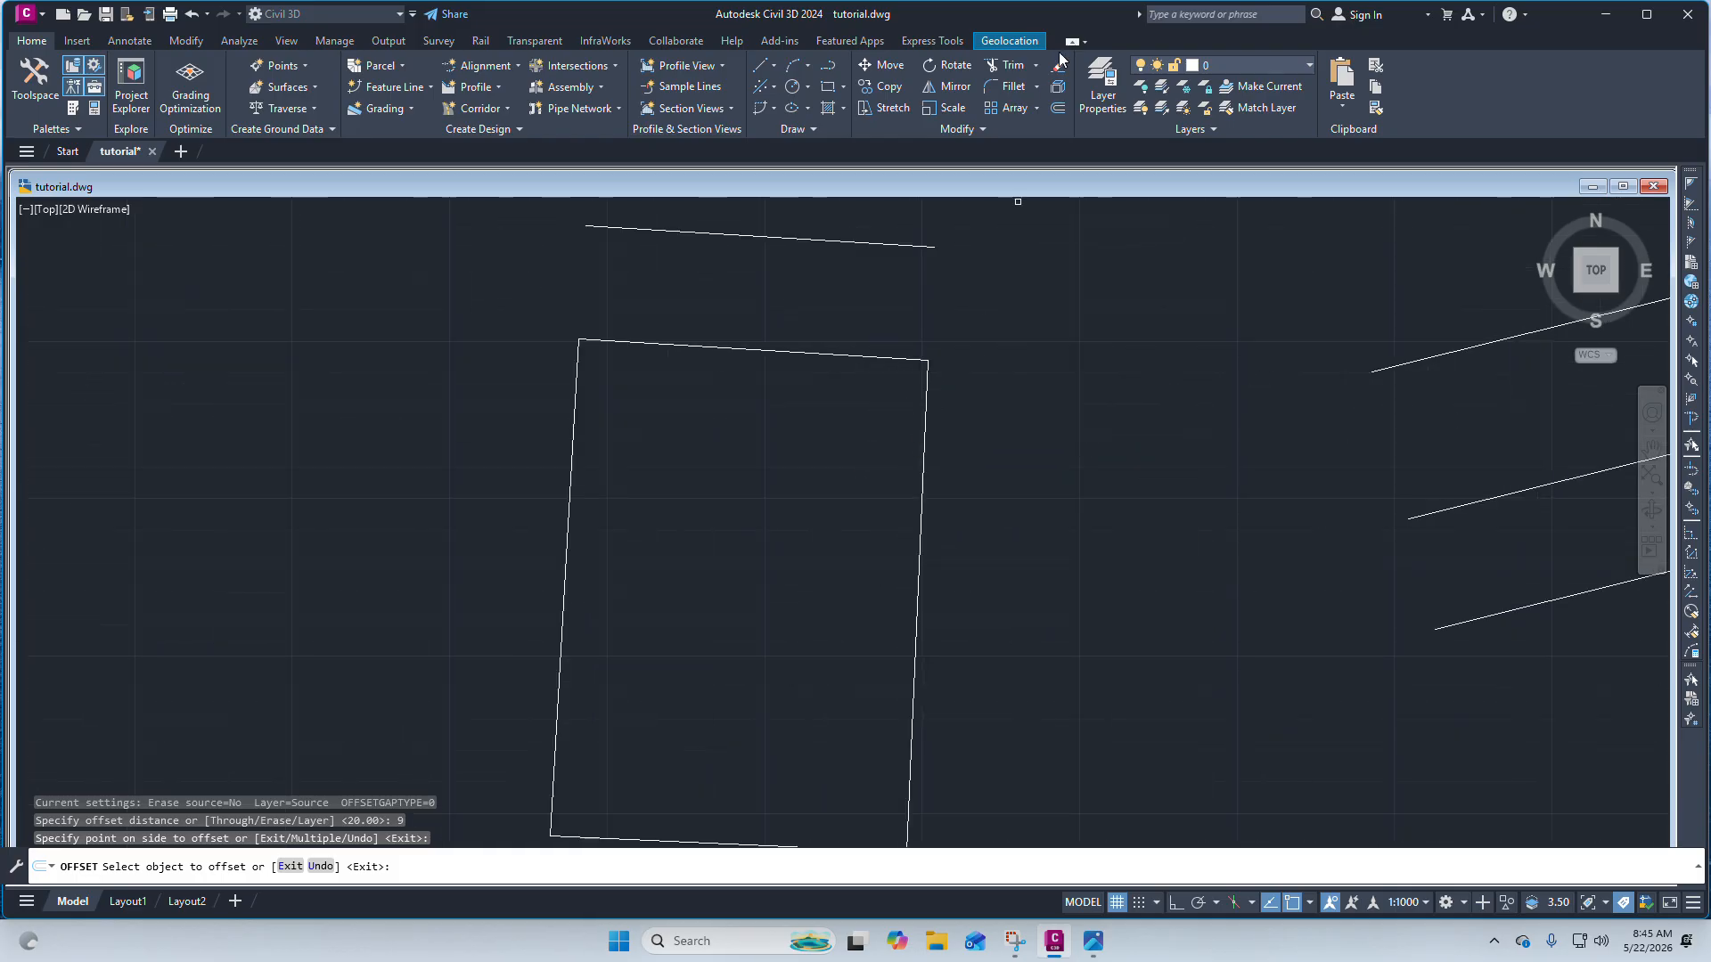
pyautogui.scroll(-2, 905, 392)
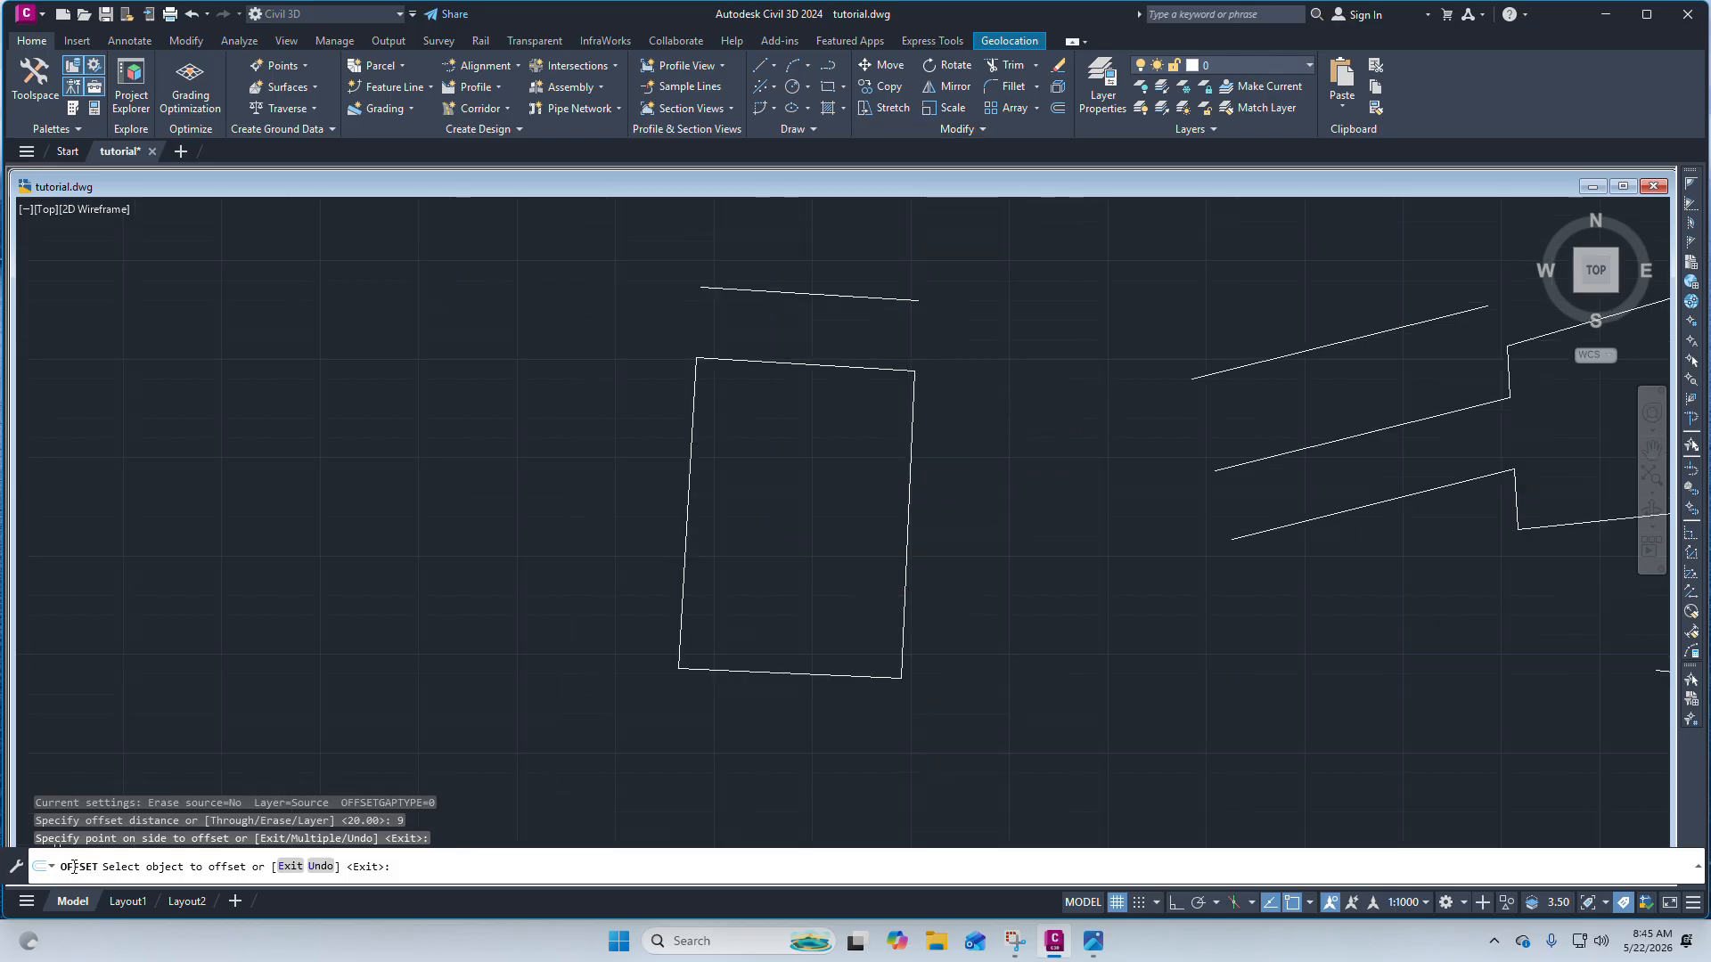
pyautogui.click(910, 428)
pyautogui.click(991, 425)
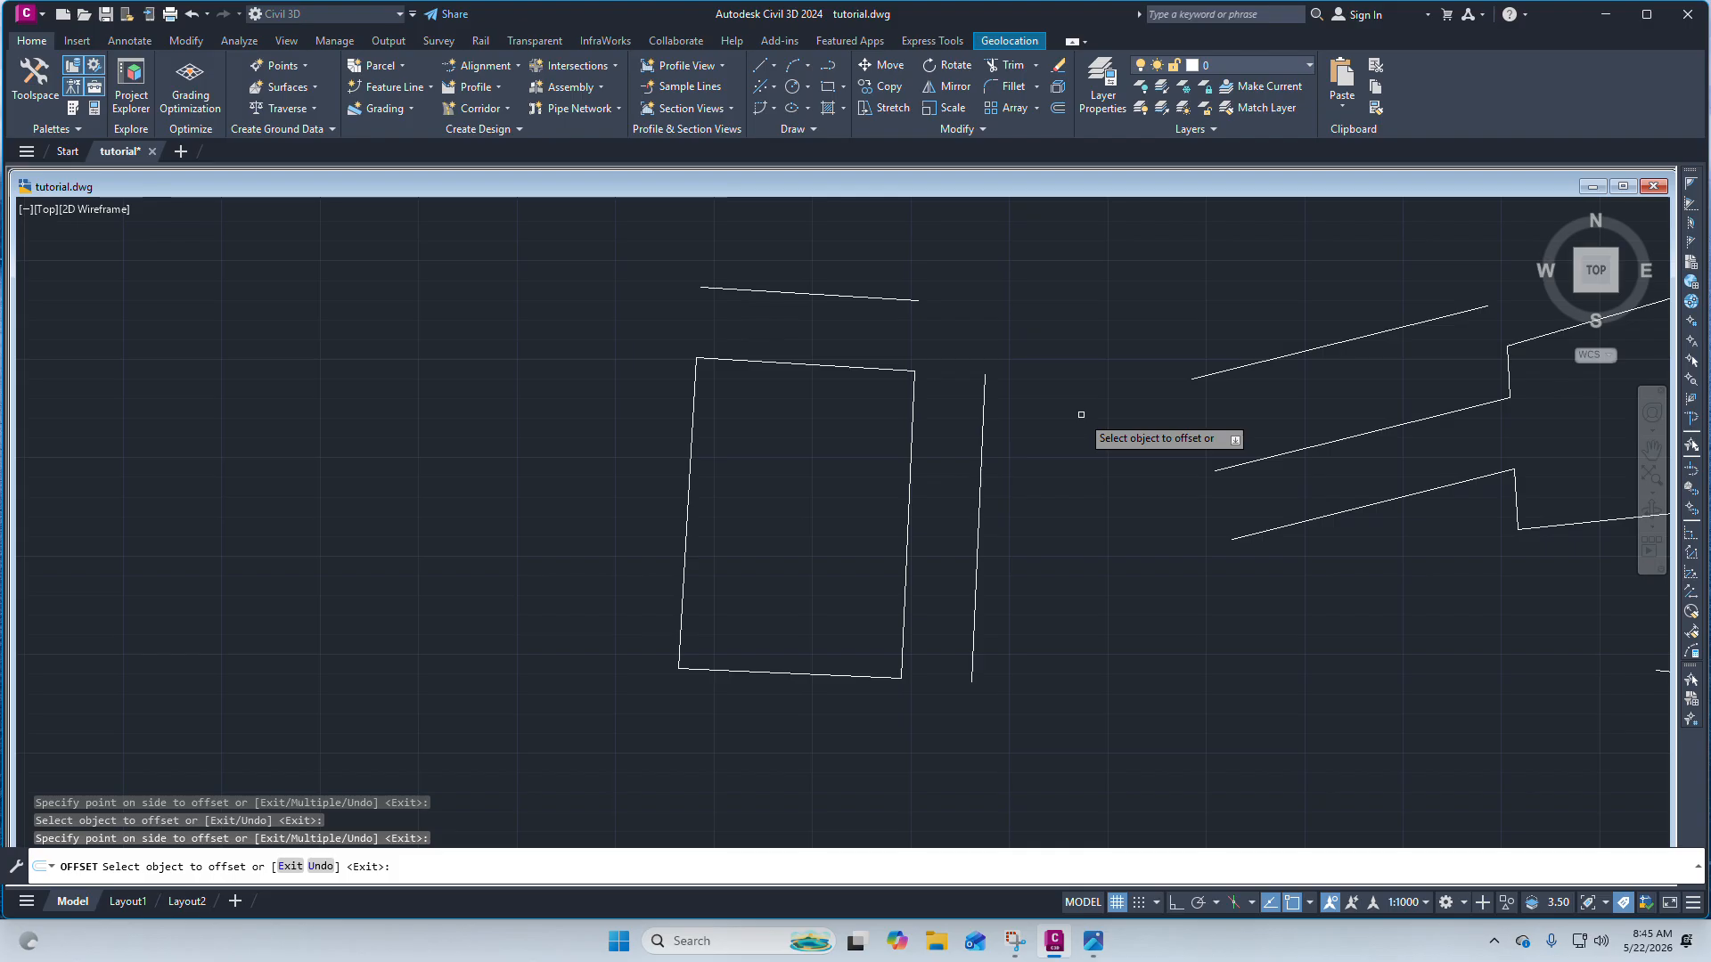
pyautogui.press('Escape')
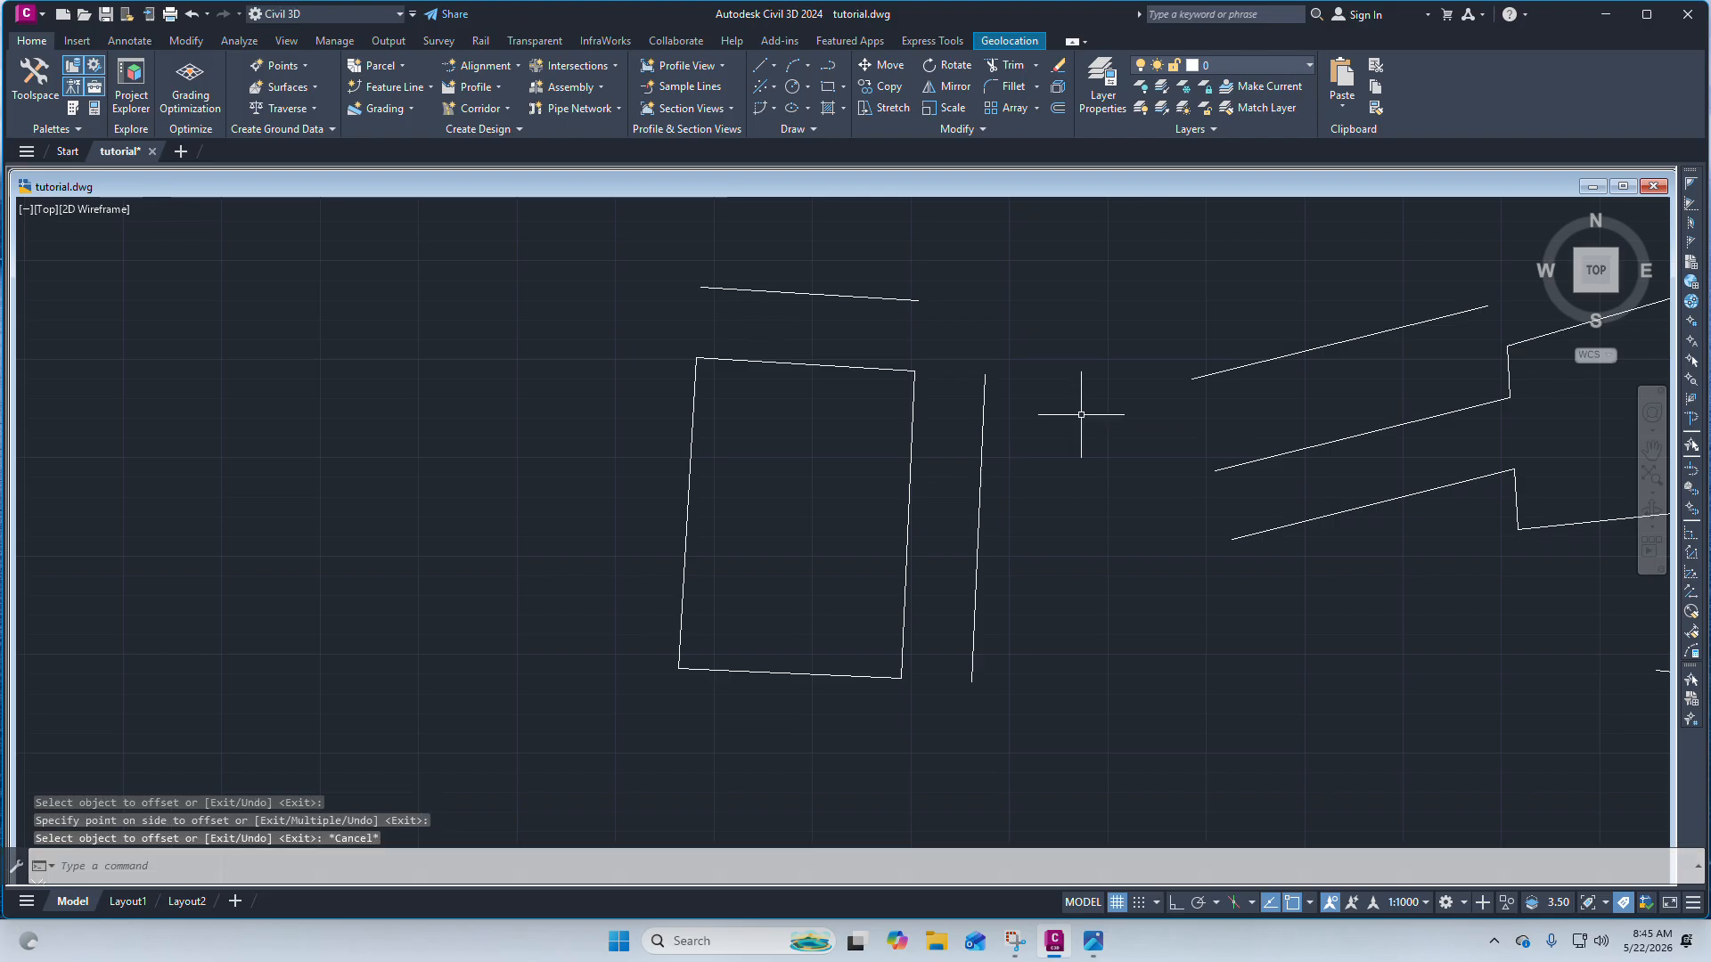
# Erase the two overlapping lines lying on the rectangle's top and right edges.
pyautogui.press('Escape')
pyautogui.click(885, 366)
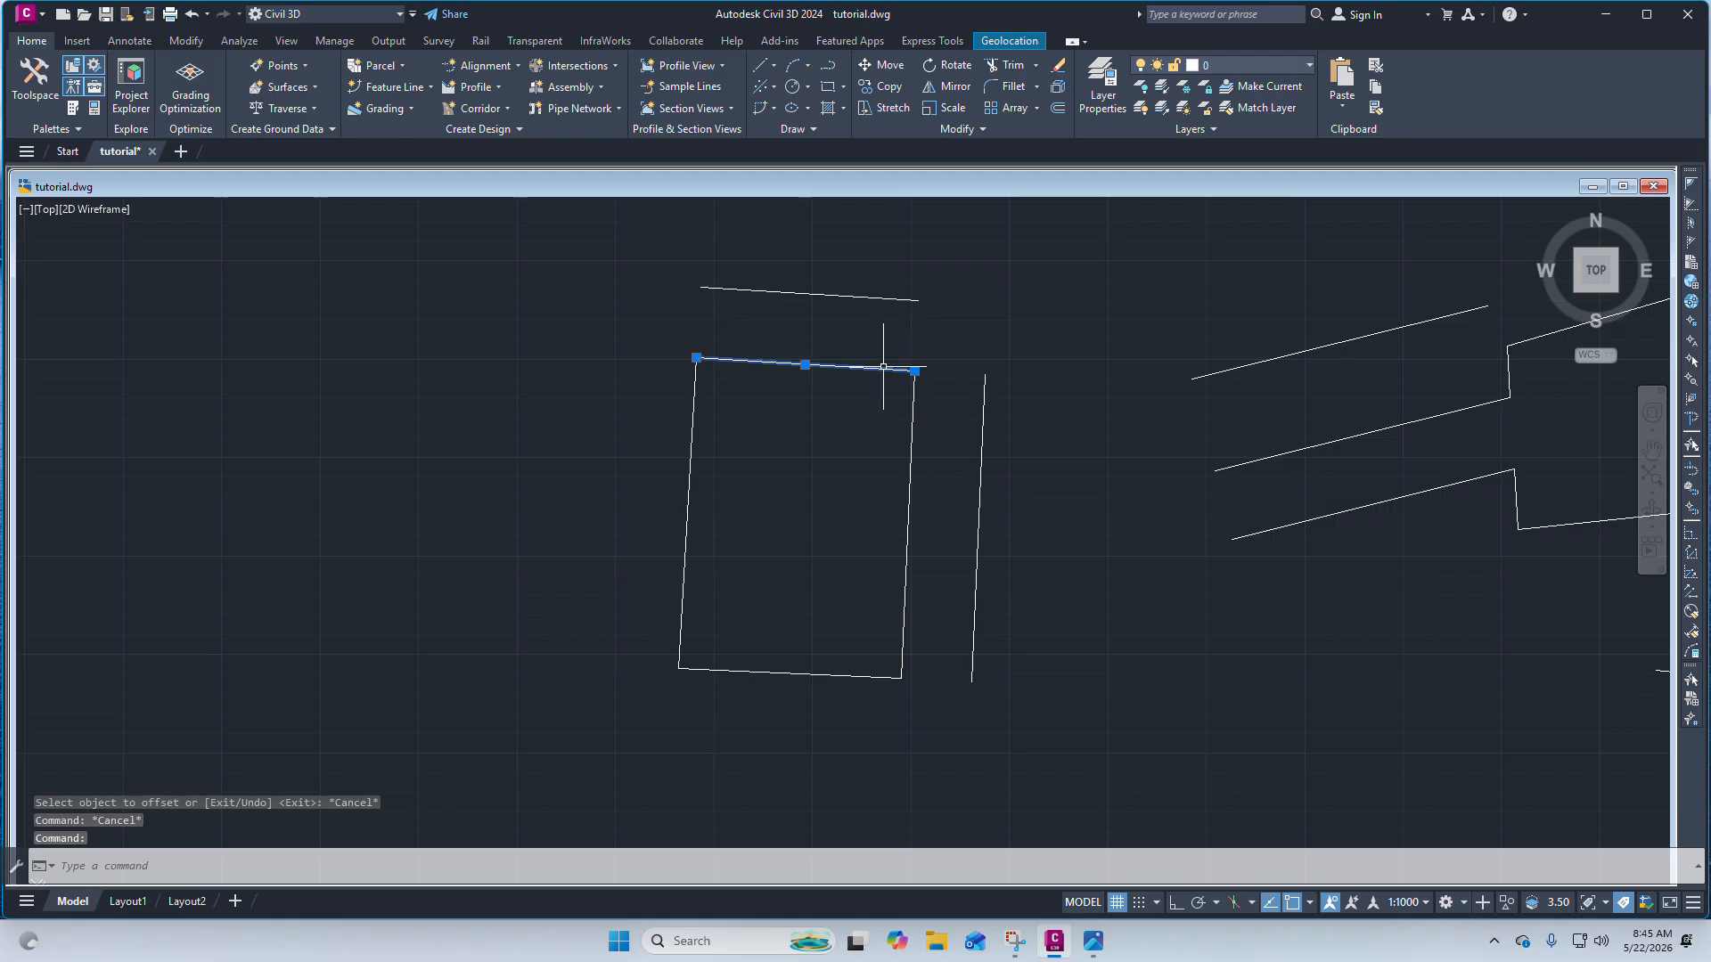
pyautogui.click(912, 392)
pyautogui.press('Delete')
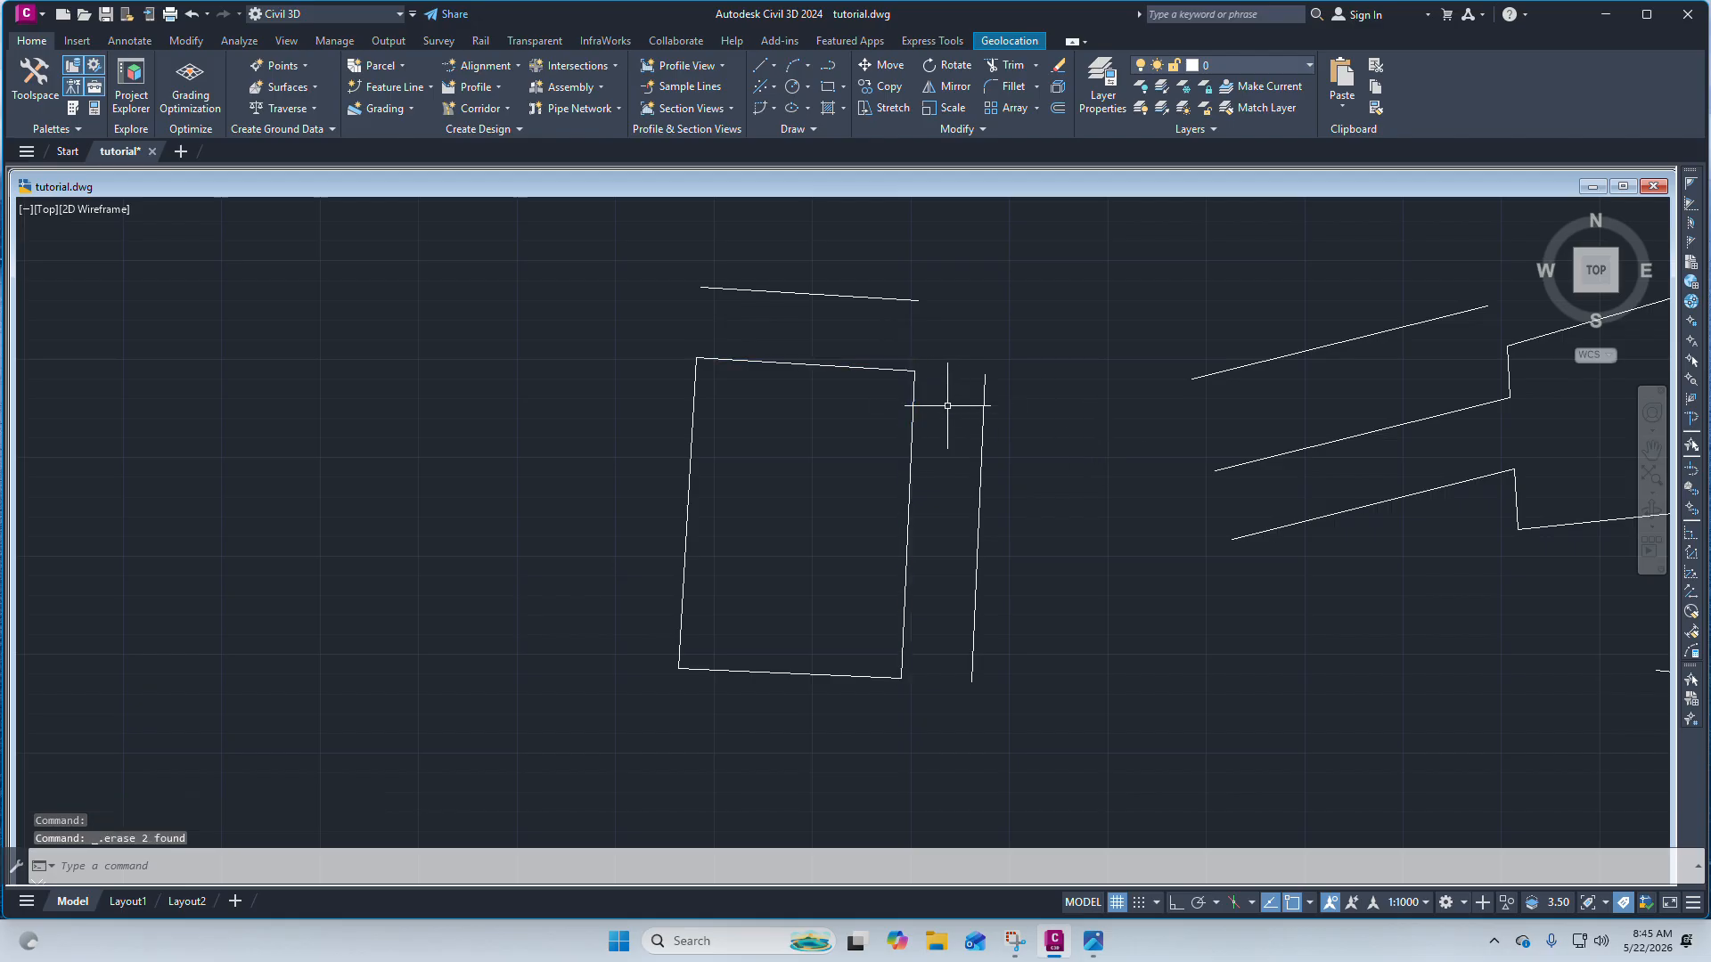
pyautogui.click(813, 418)
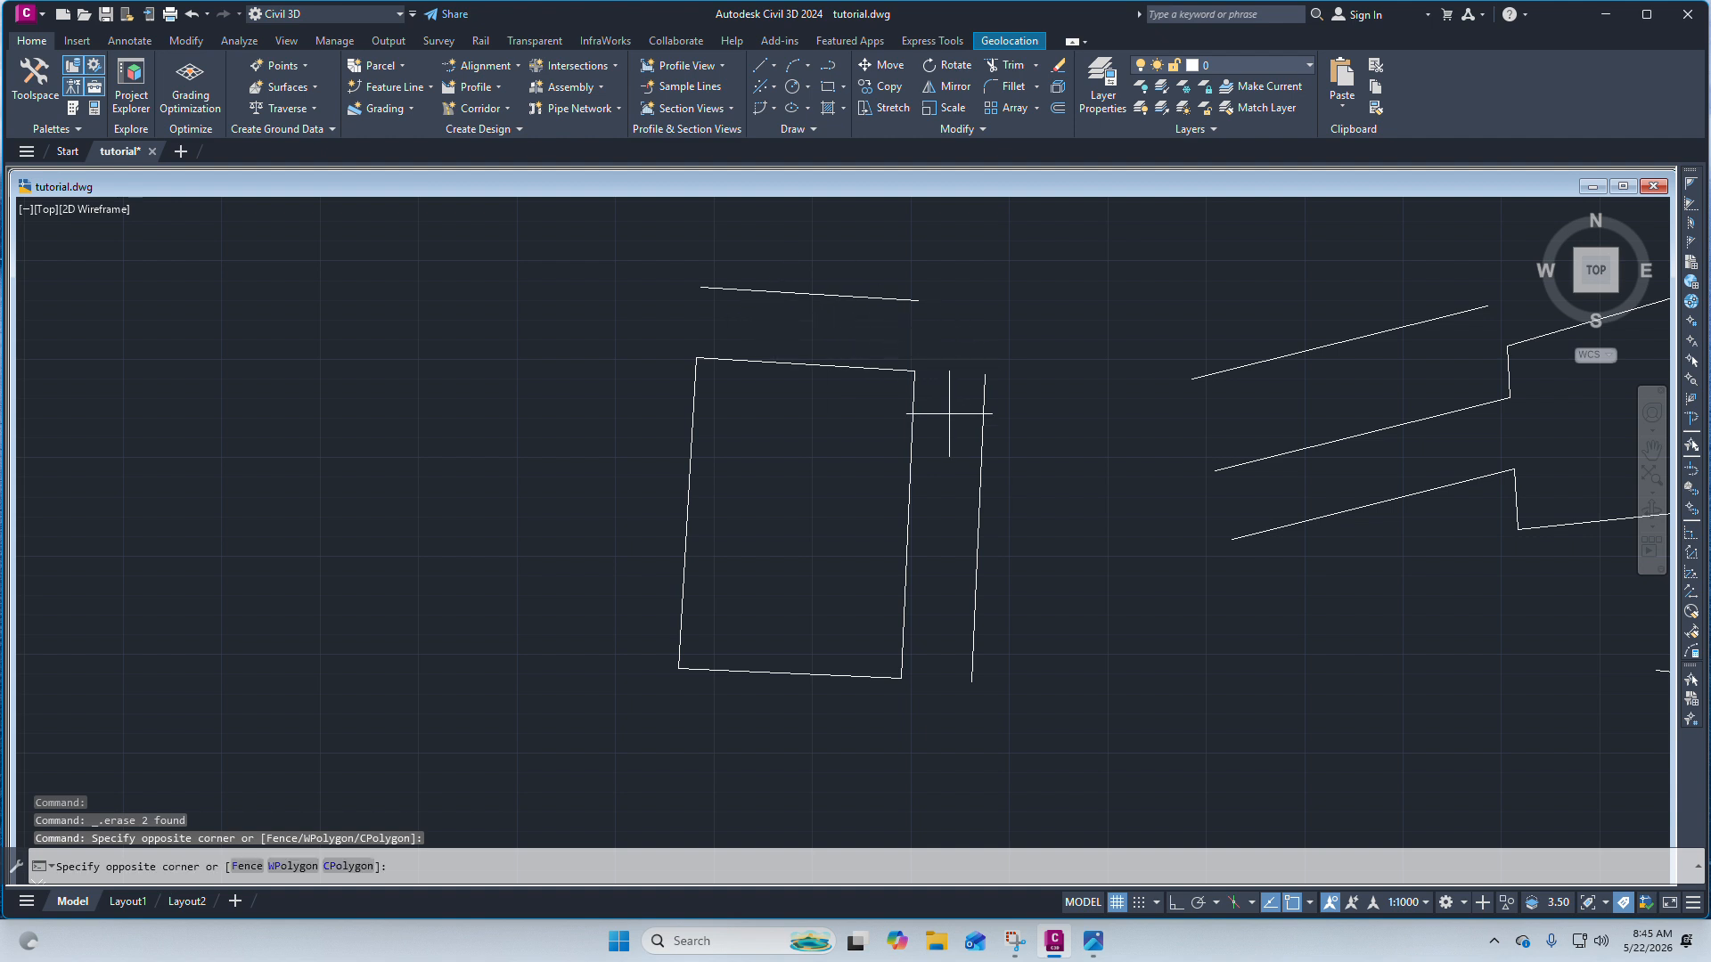
pyautogui.moveTo(945, 552); pyautogui.dragTo(998, 429)
pyautogui.scroll(2, 924, 278)
pyautogui.scroll(-2, 986, 453)
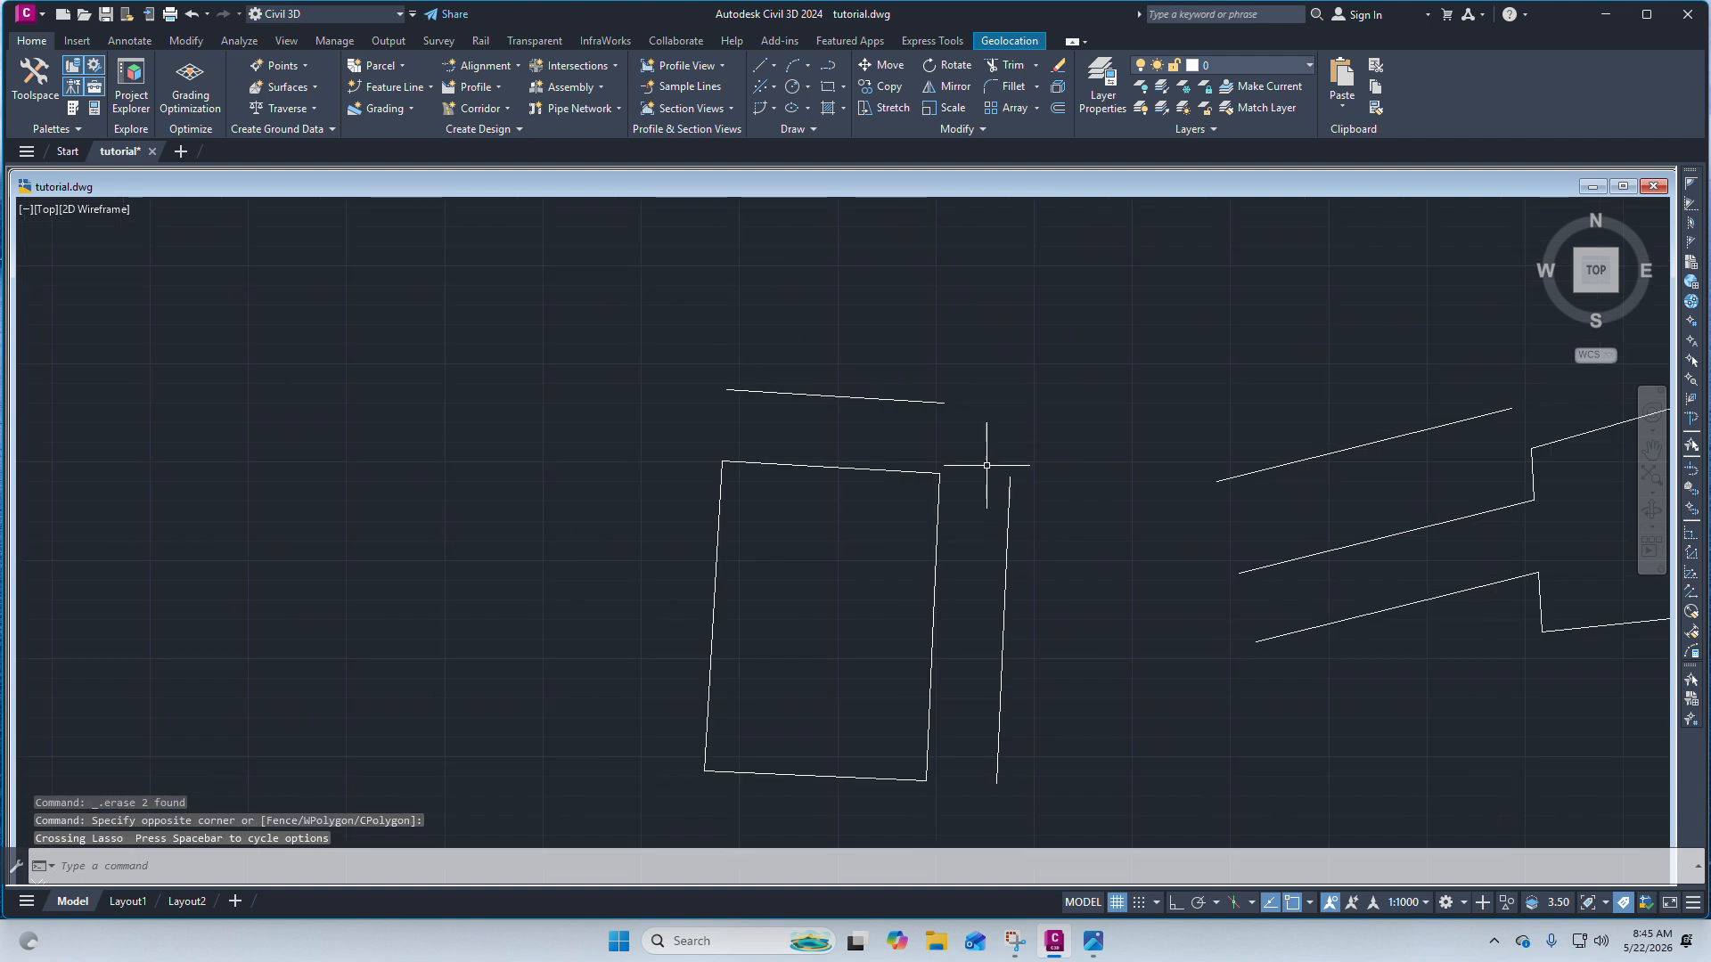
pyautogui.scroll(2, 1027, 486)
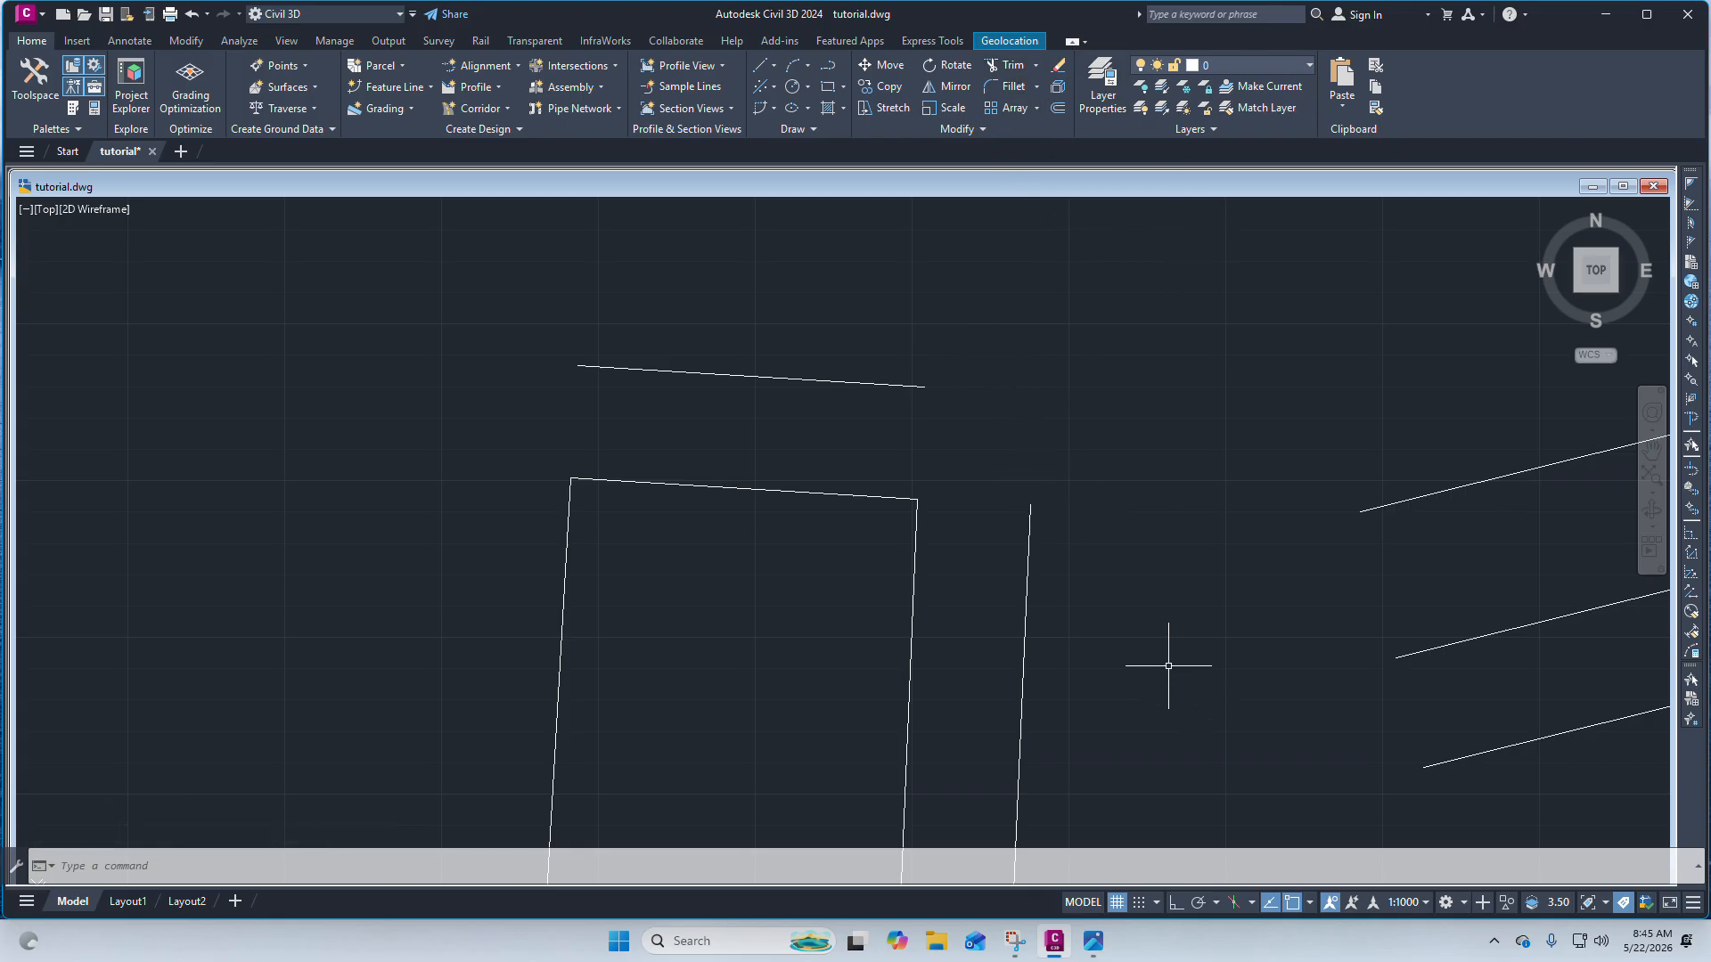
# Fillet the offset top line and the offset right line so they meet in a sharp corner.
pyautogui.click(1037, 87)
pyautogui.click(1122, 618)
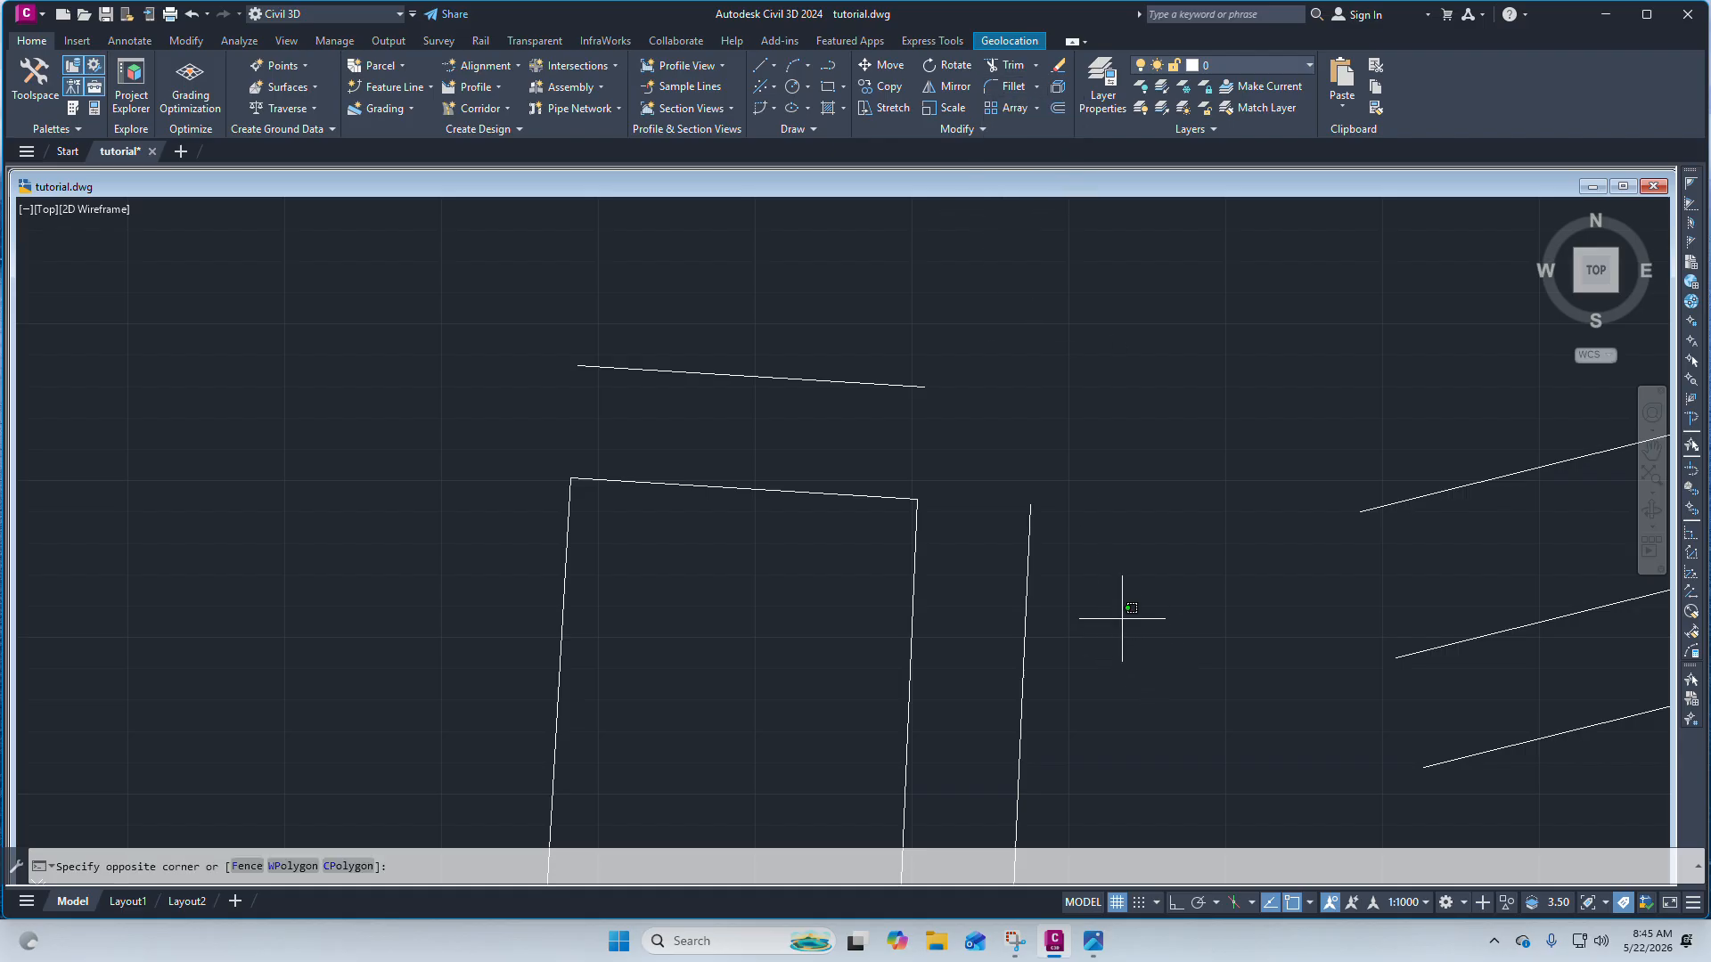
pyautogui.click(1025, 561)
pyautogui.click(870, 386)
pyautogui.click(835, 350)
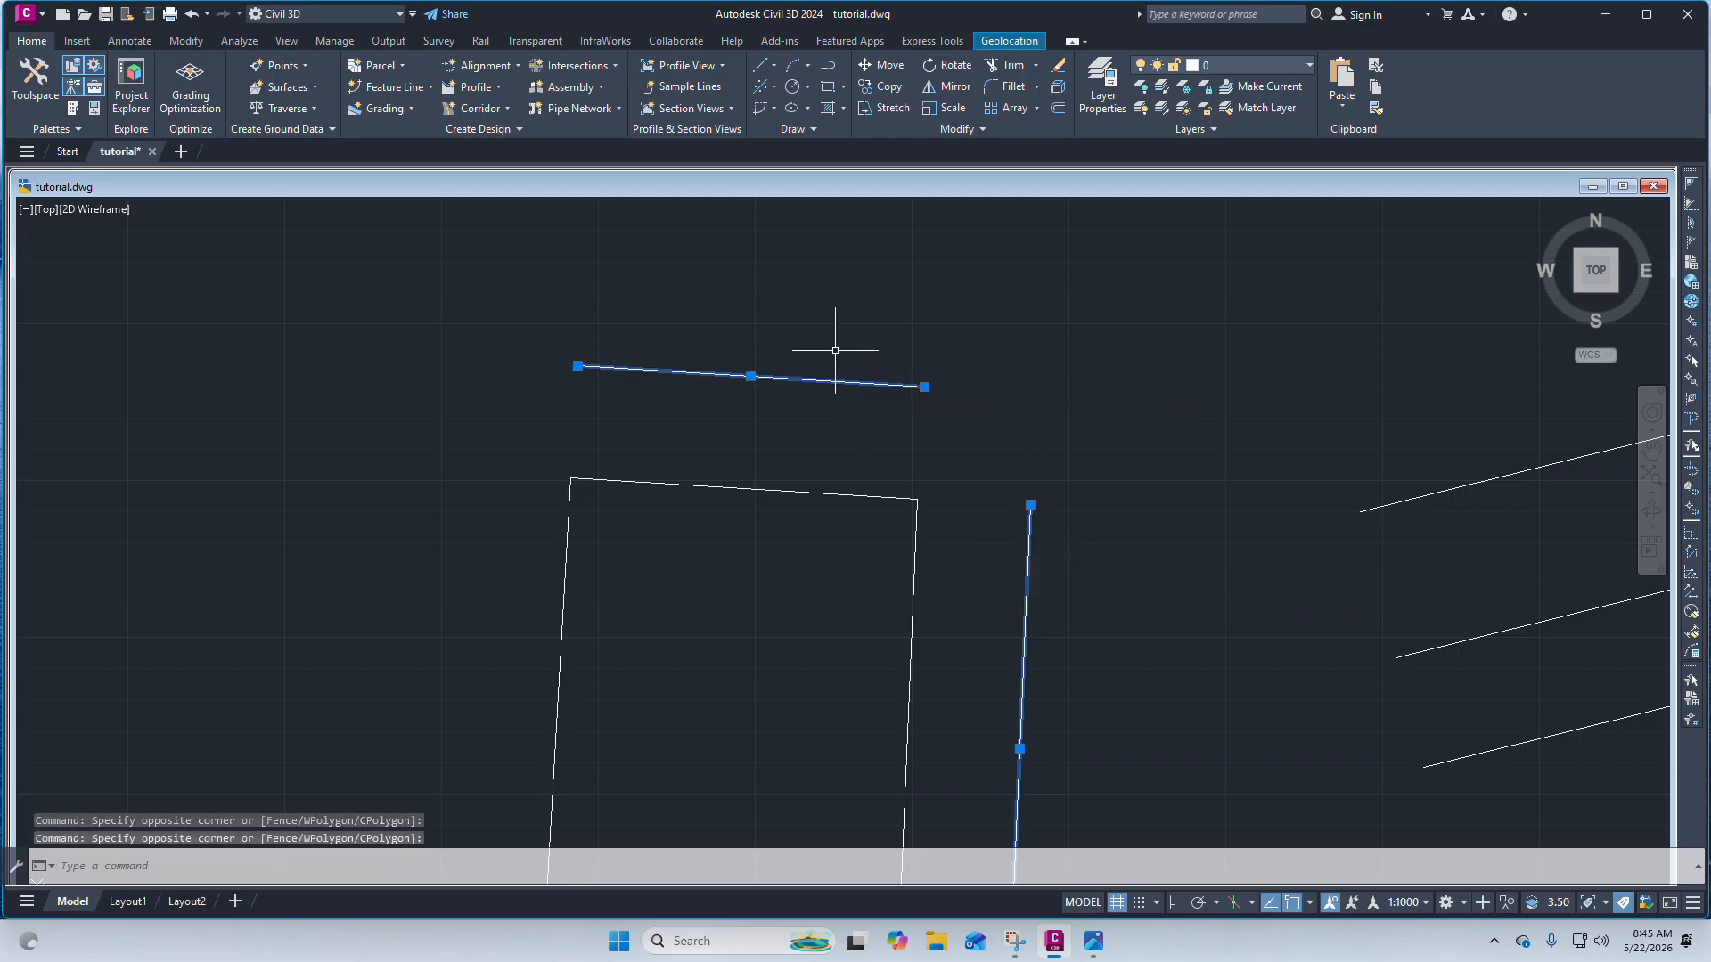
pyautogui.click(1036, 89)
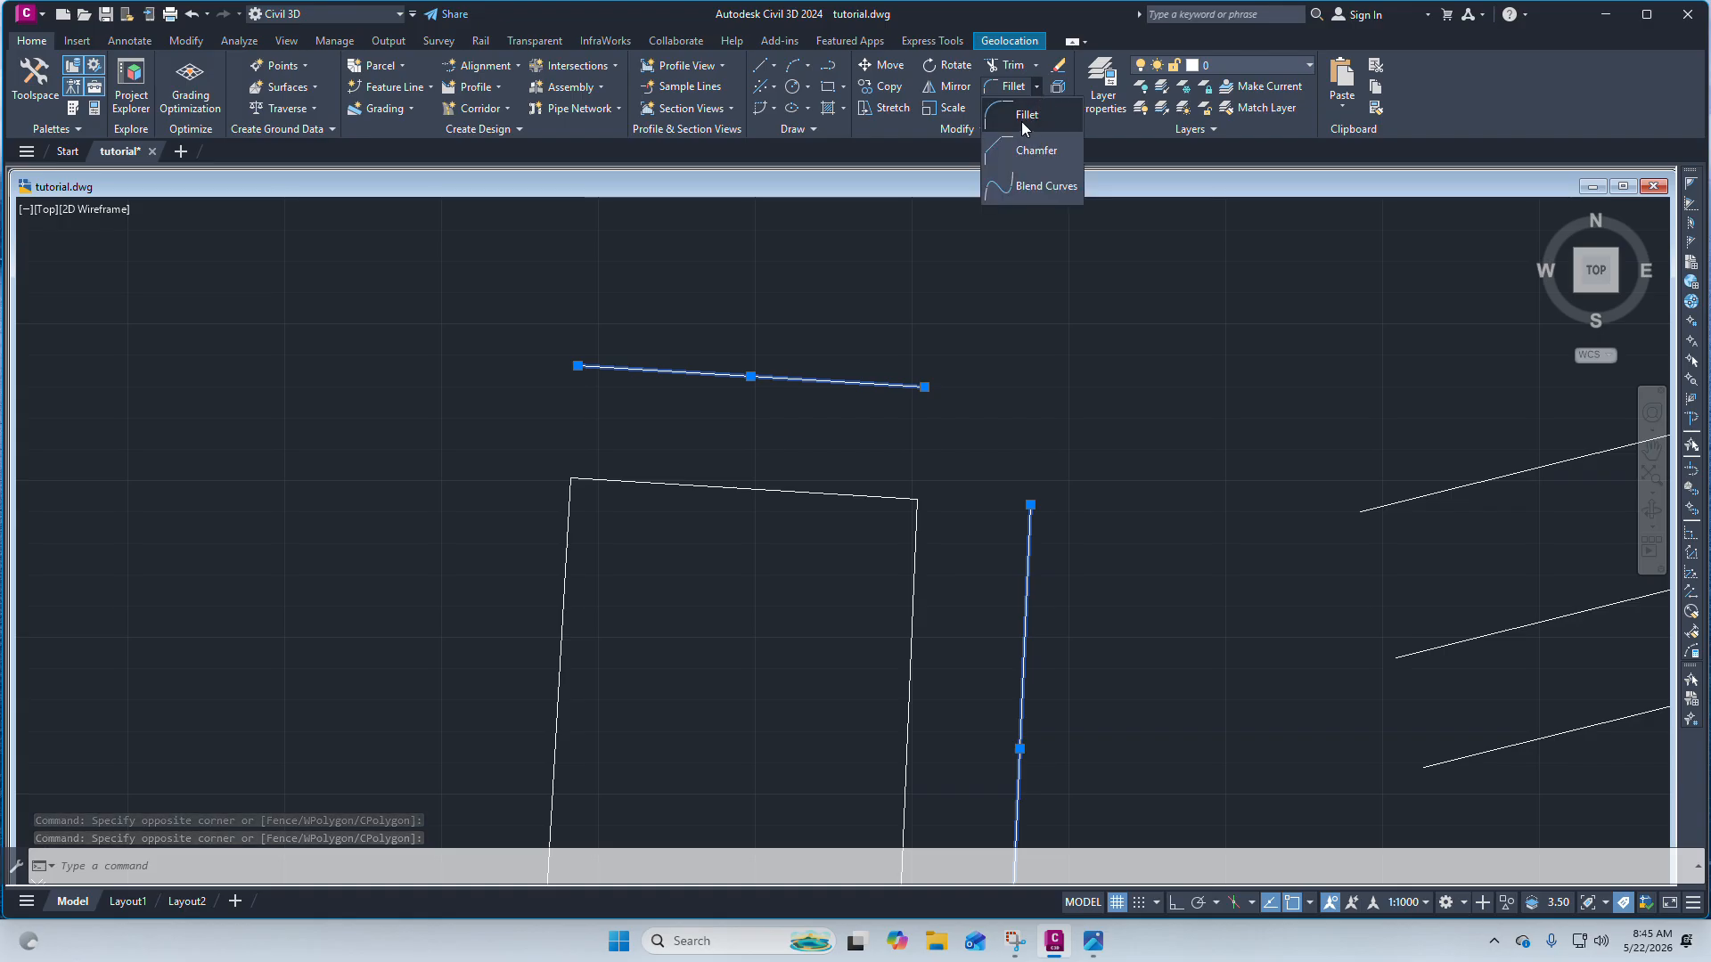
pyautogui.click(1026, 116)
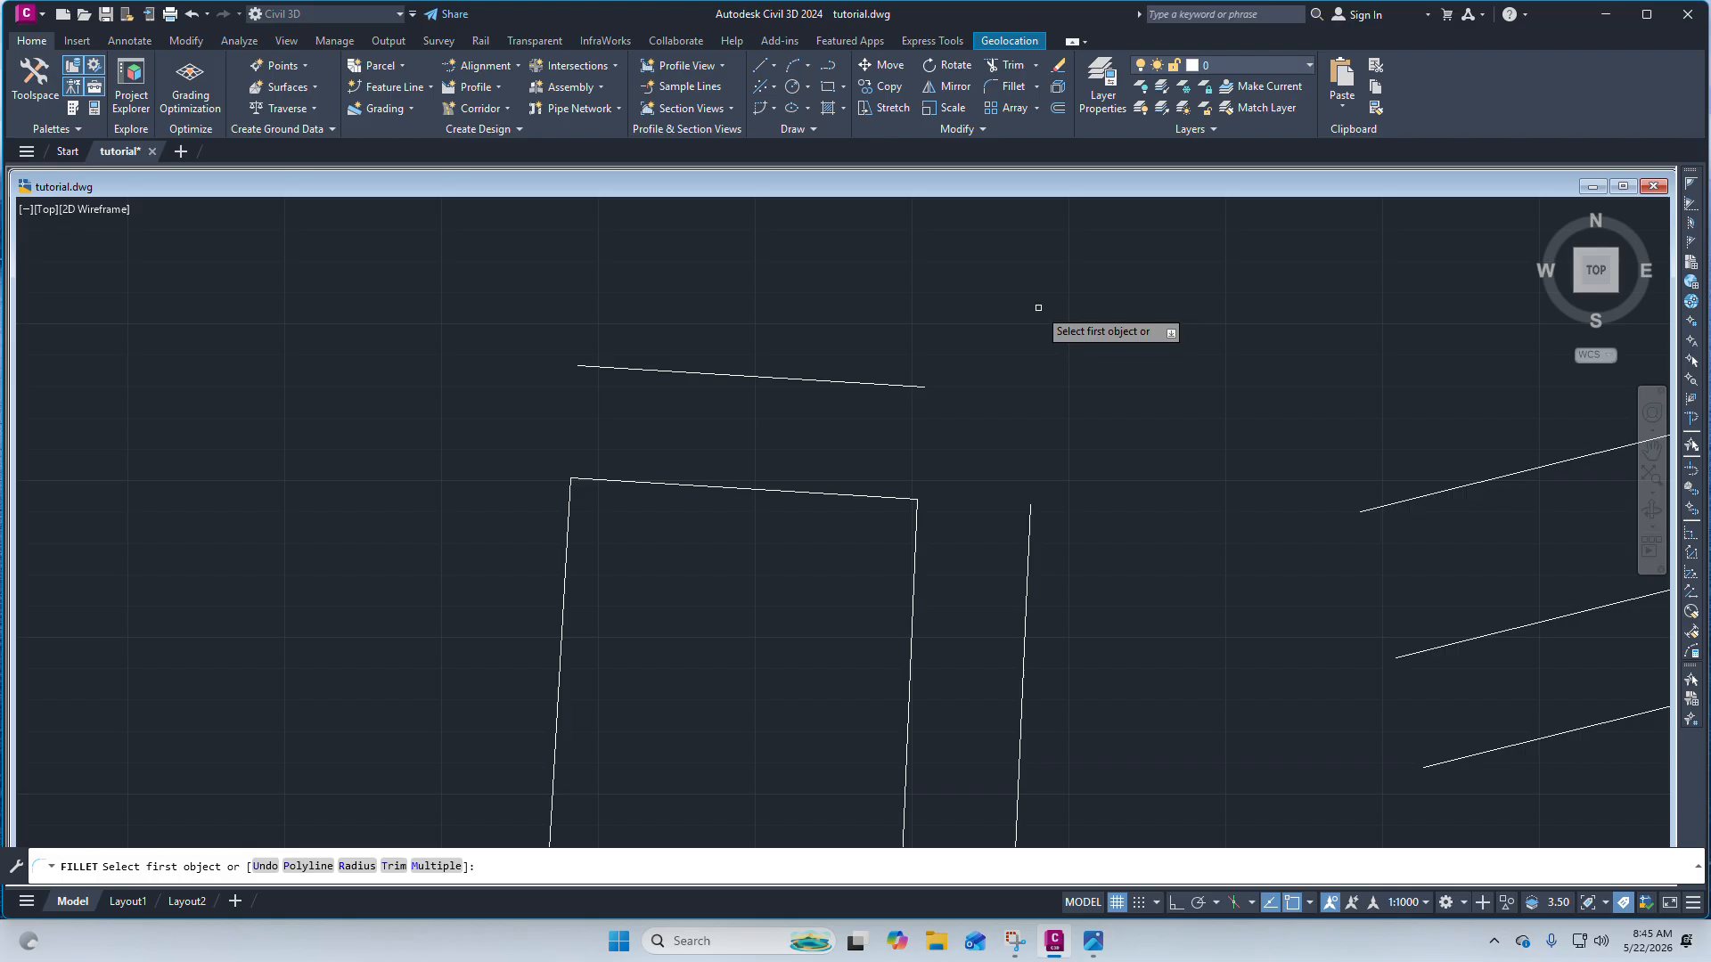
pyautogui.click(881, 381)
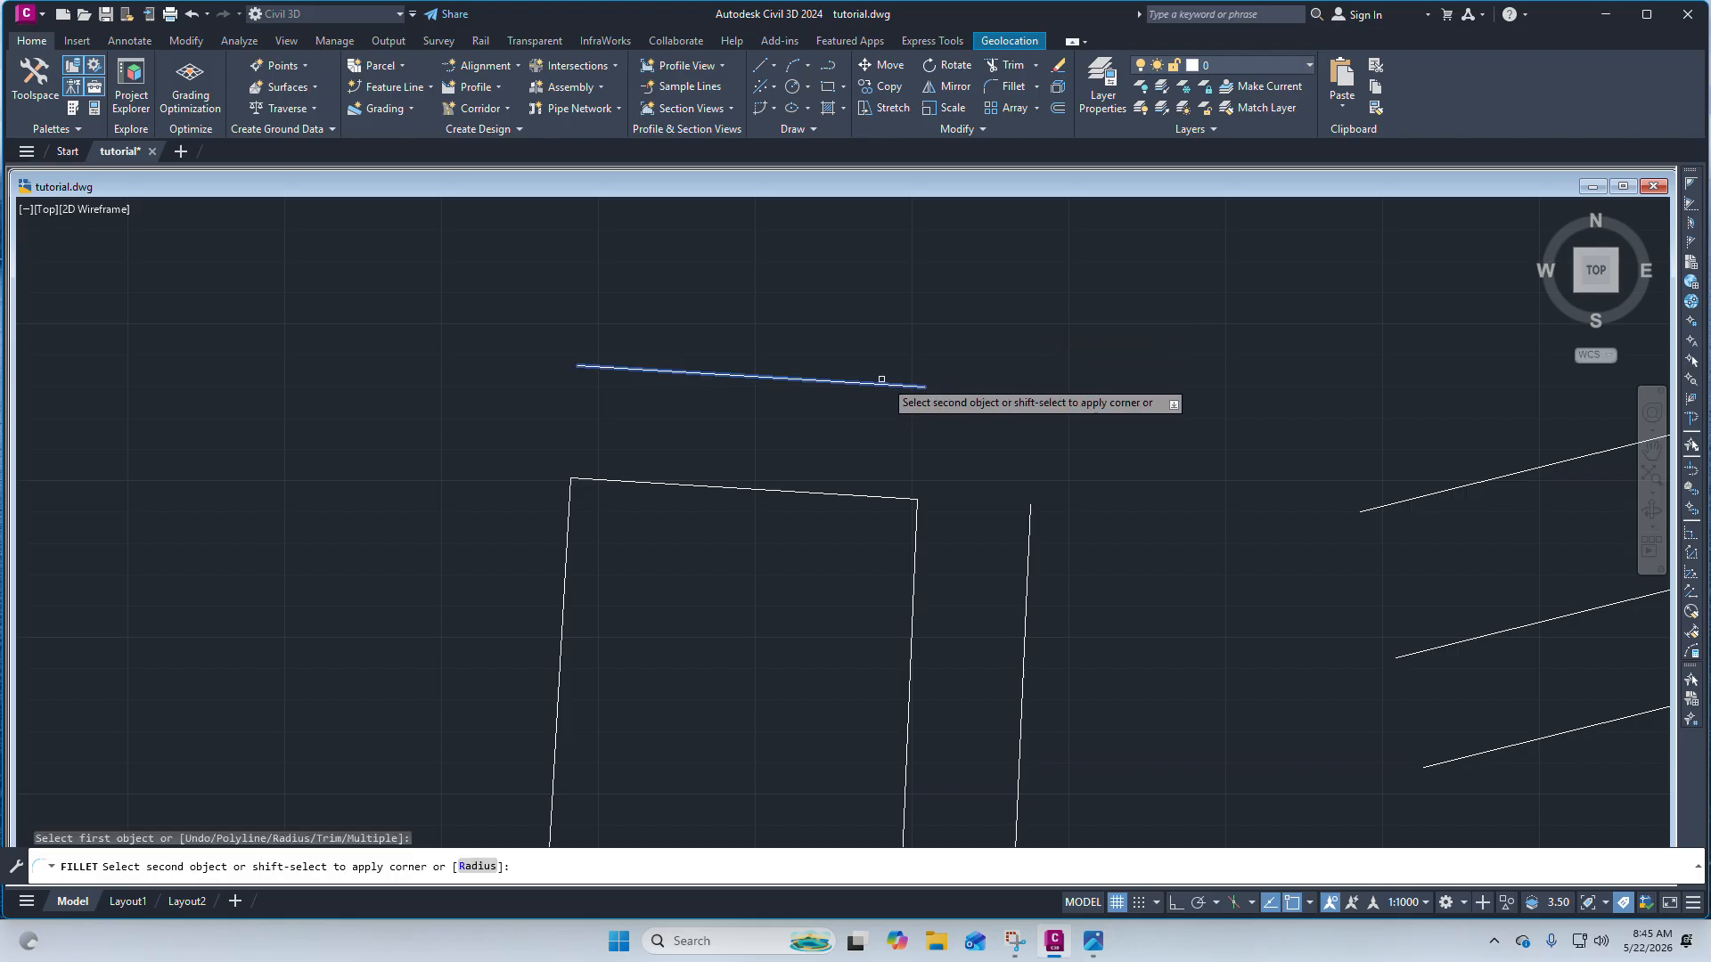
pyautogui.click(1031, 540)
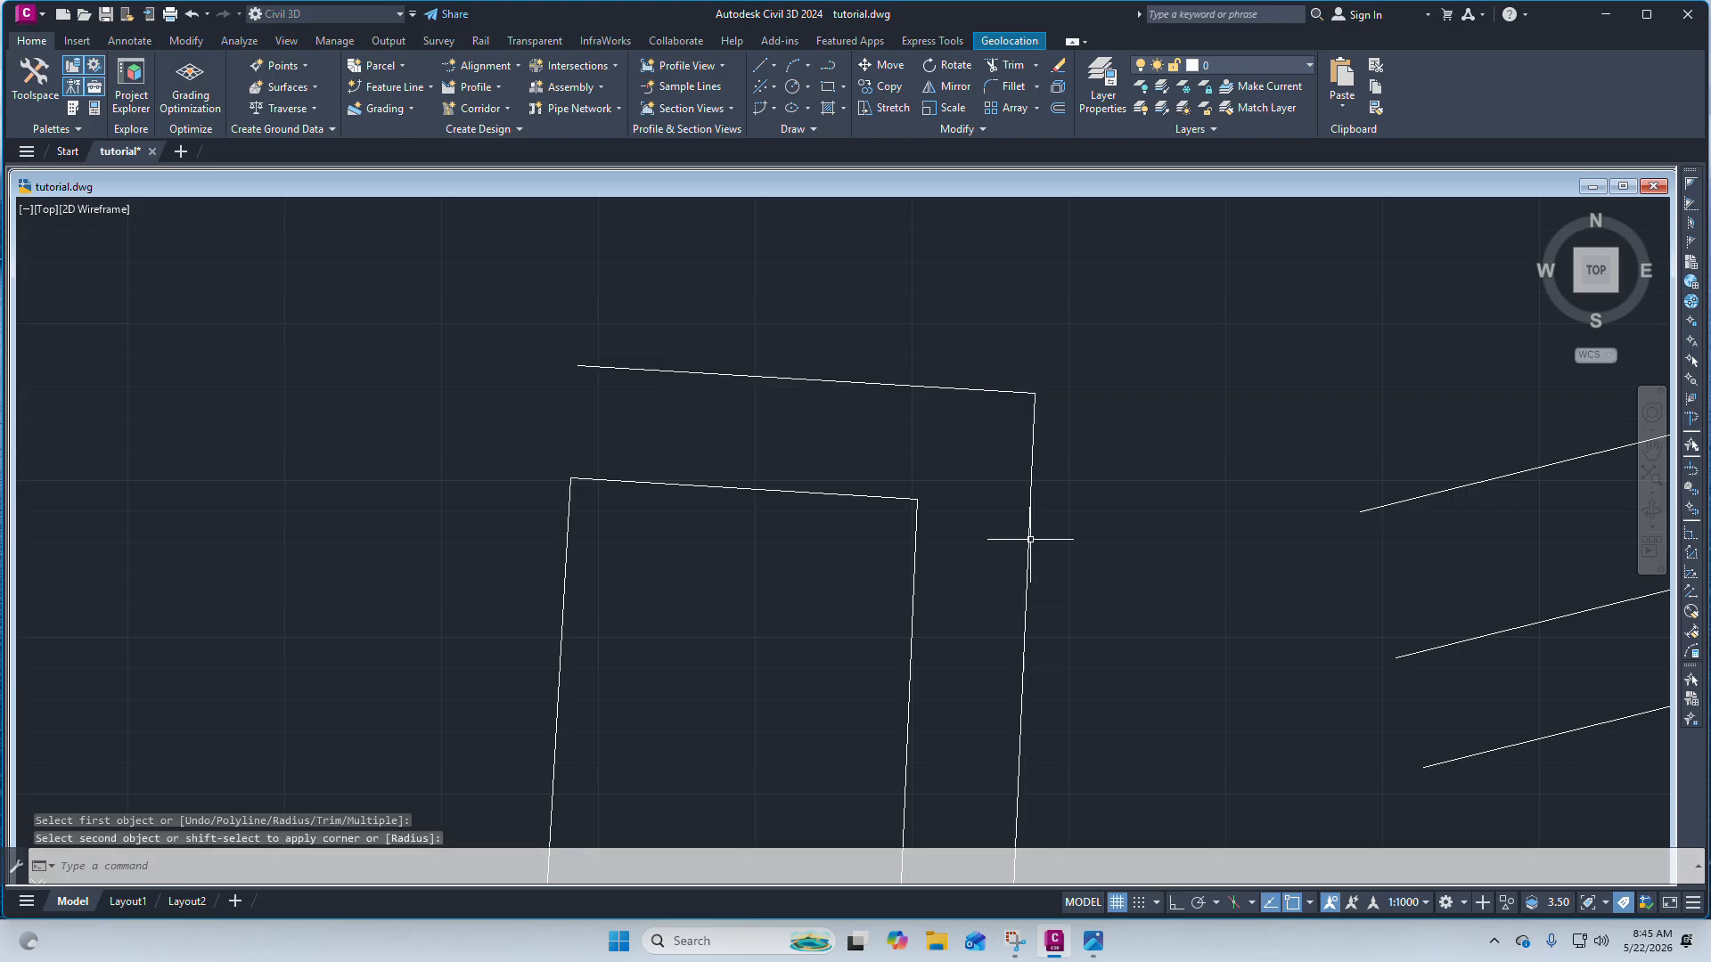
# Draw a line below the rectangle rising toward the northeast.
pyautogui.scroll(-2, 1006, 349)
pyautogui.scroll(2, 985, 356)
pyautogui.scroll(-4, 1008, 371)
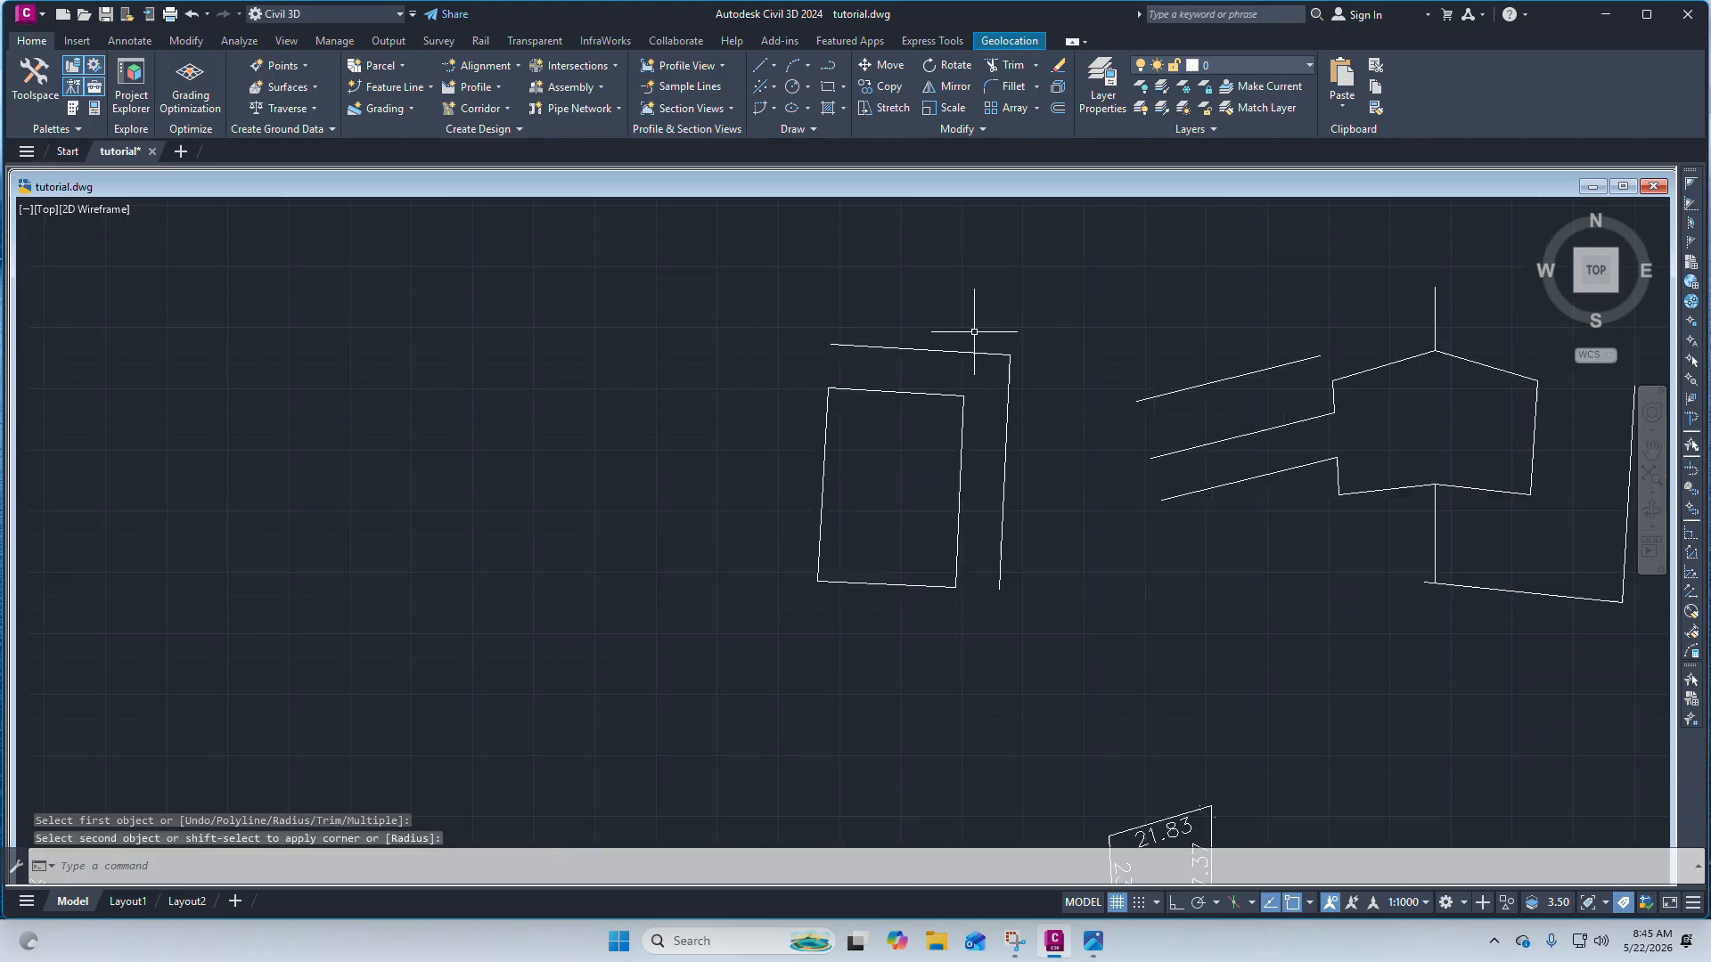
pyautogui.scroll(4, 970, 329)
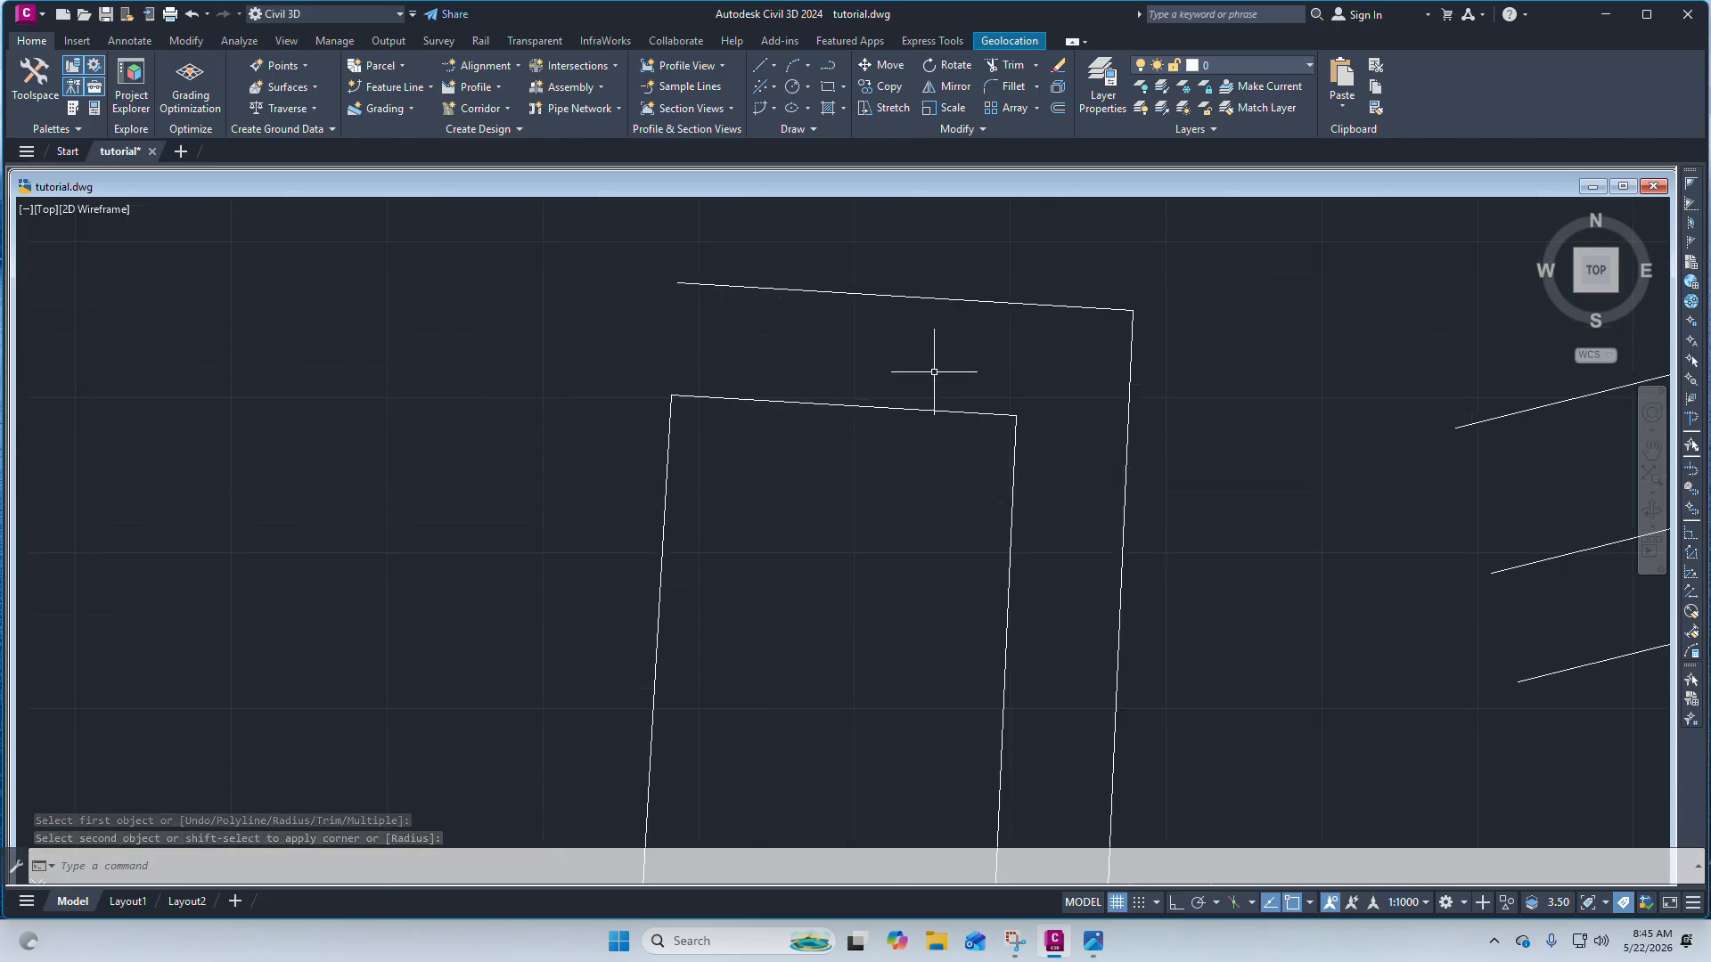
pyautogui.scroll(-6, 934, 371)
pyautogui.scroll(4, 959, 350)
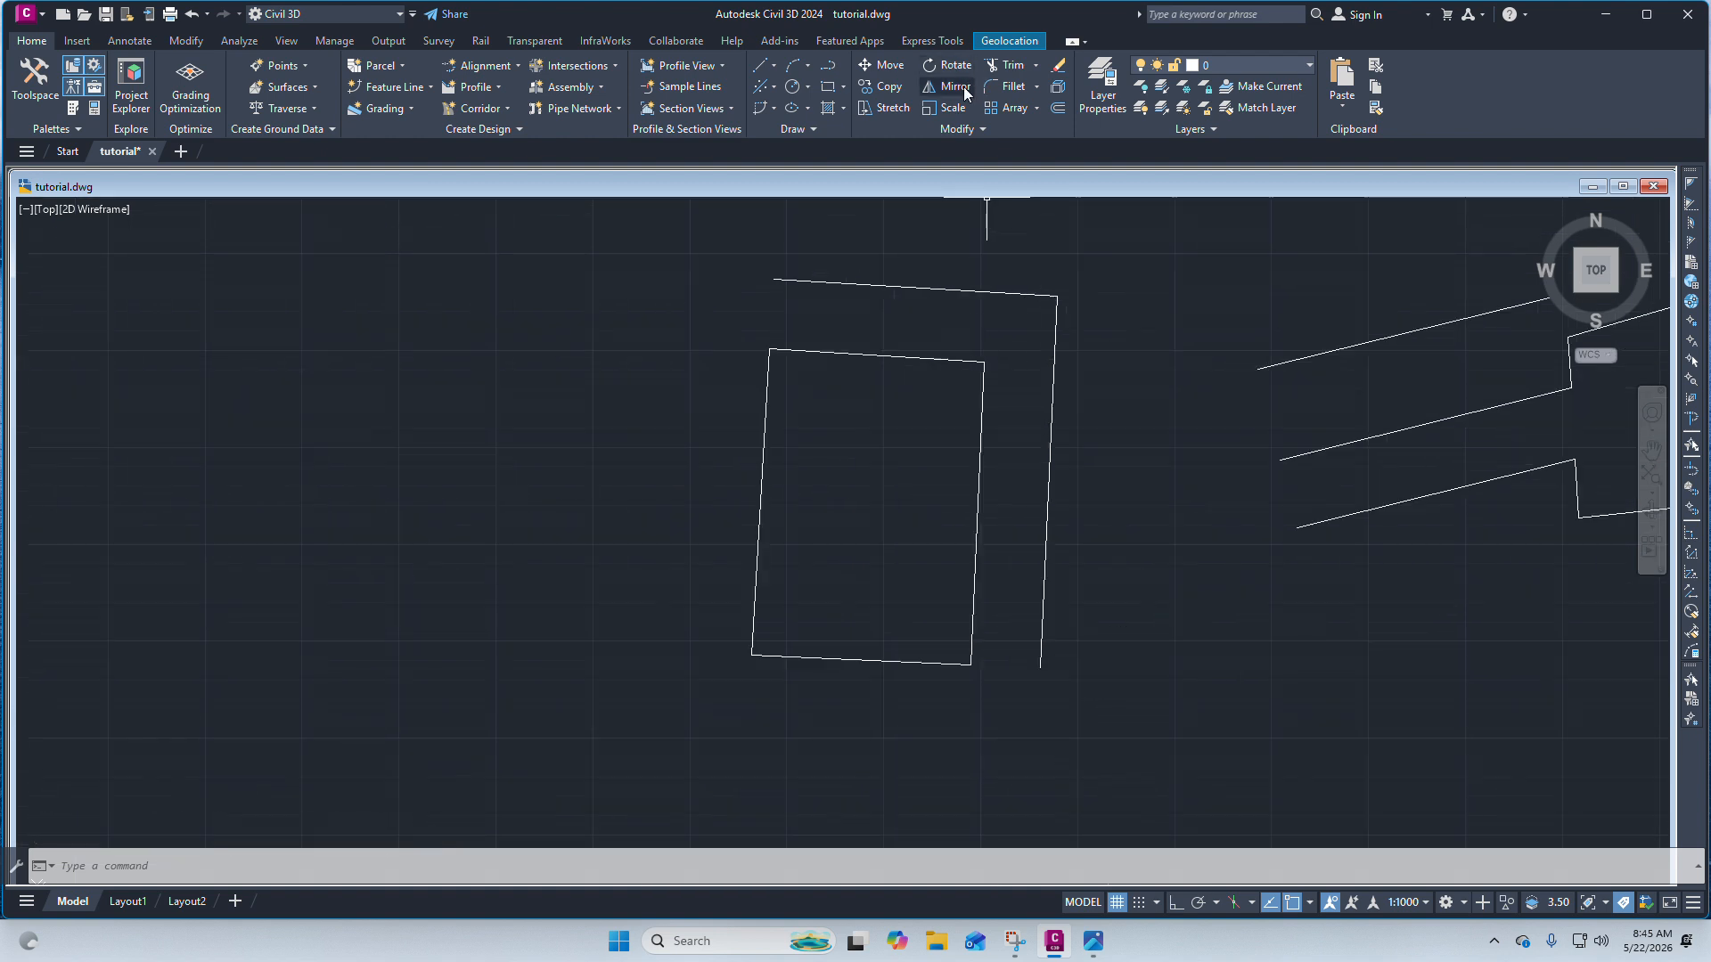
pyautogui.click(773, 66)
pyautogui.click(822, 82)
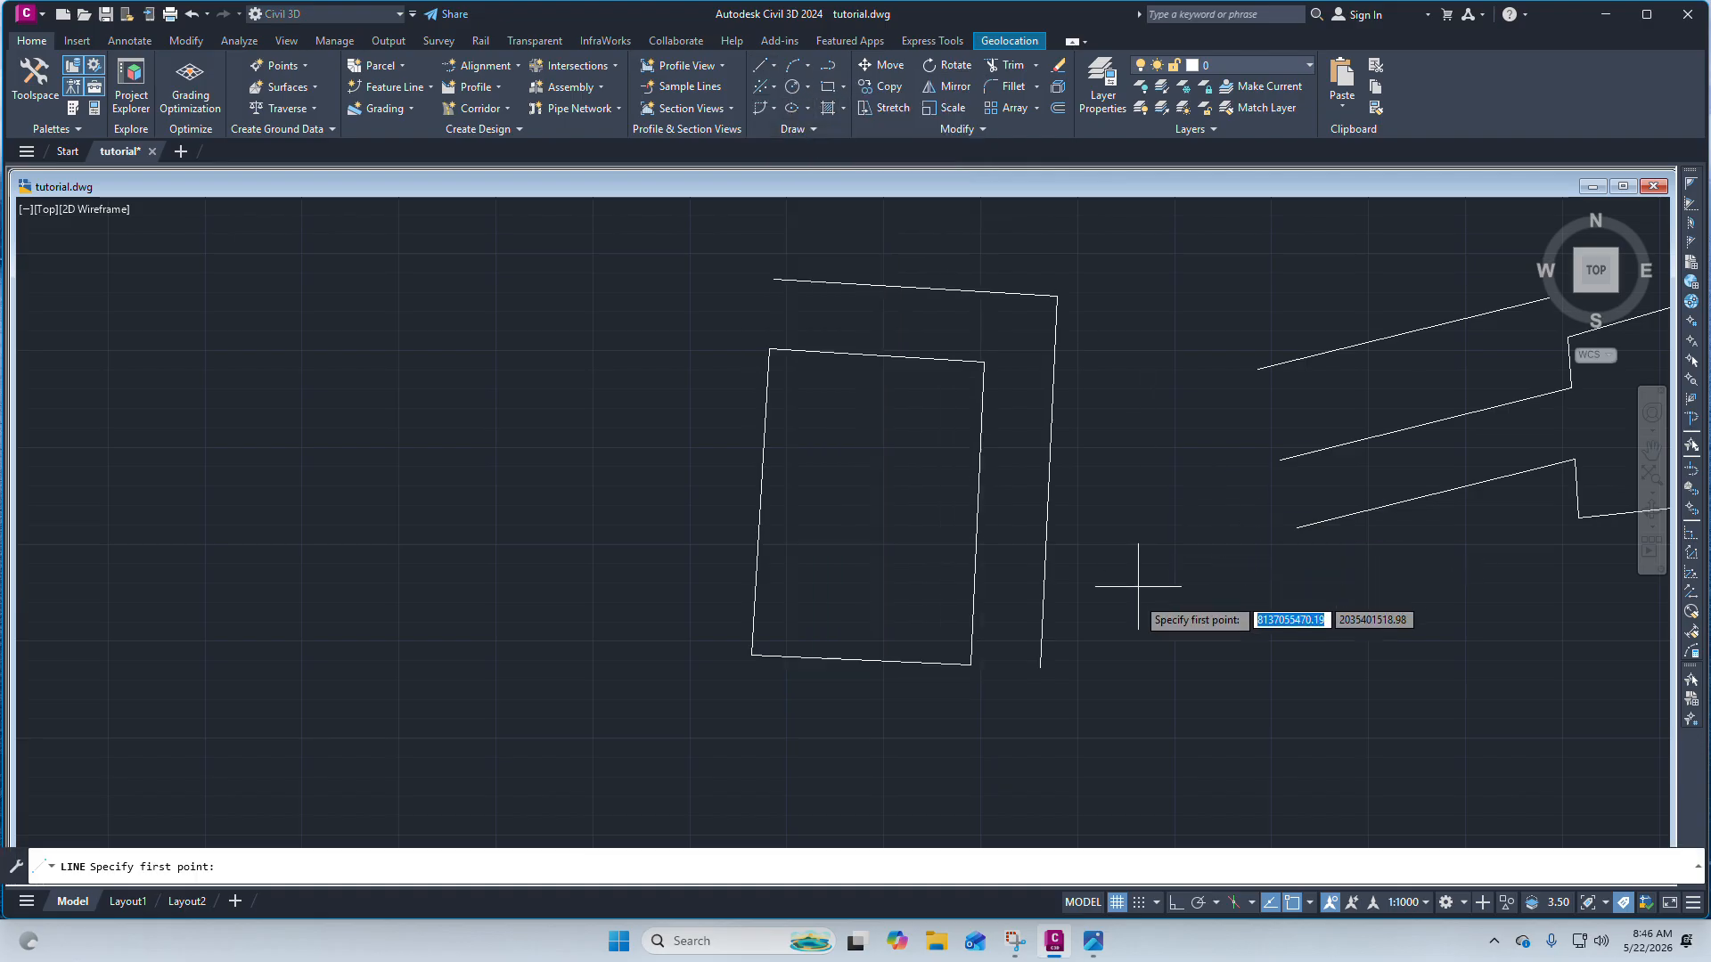
pyautogui.scroll(-5, 1031, 490)
pyautogui.scroll(5, 906, 561)
pyautogui.click(787, 493)
pyautogui.click(1089, 423)
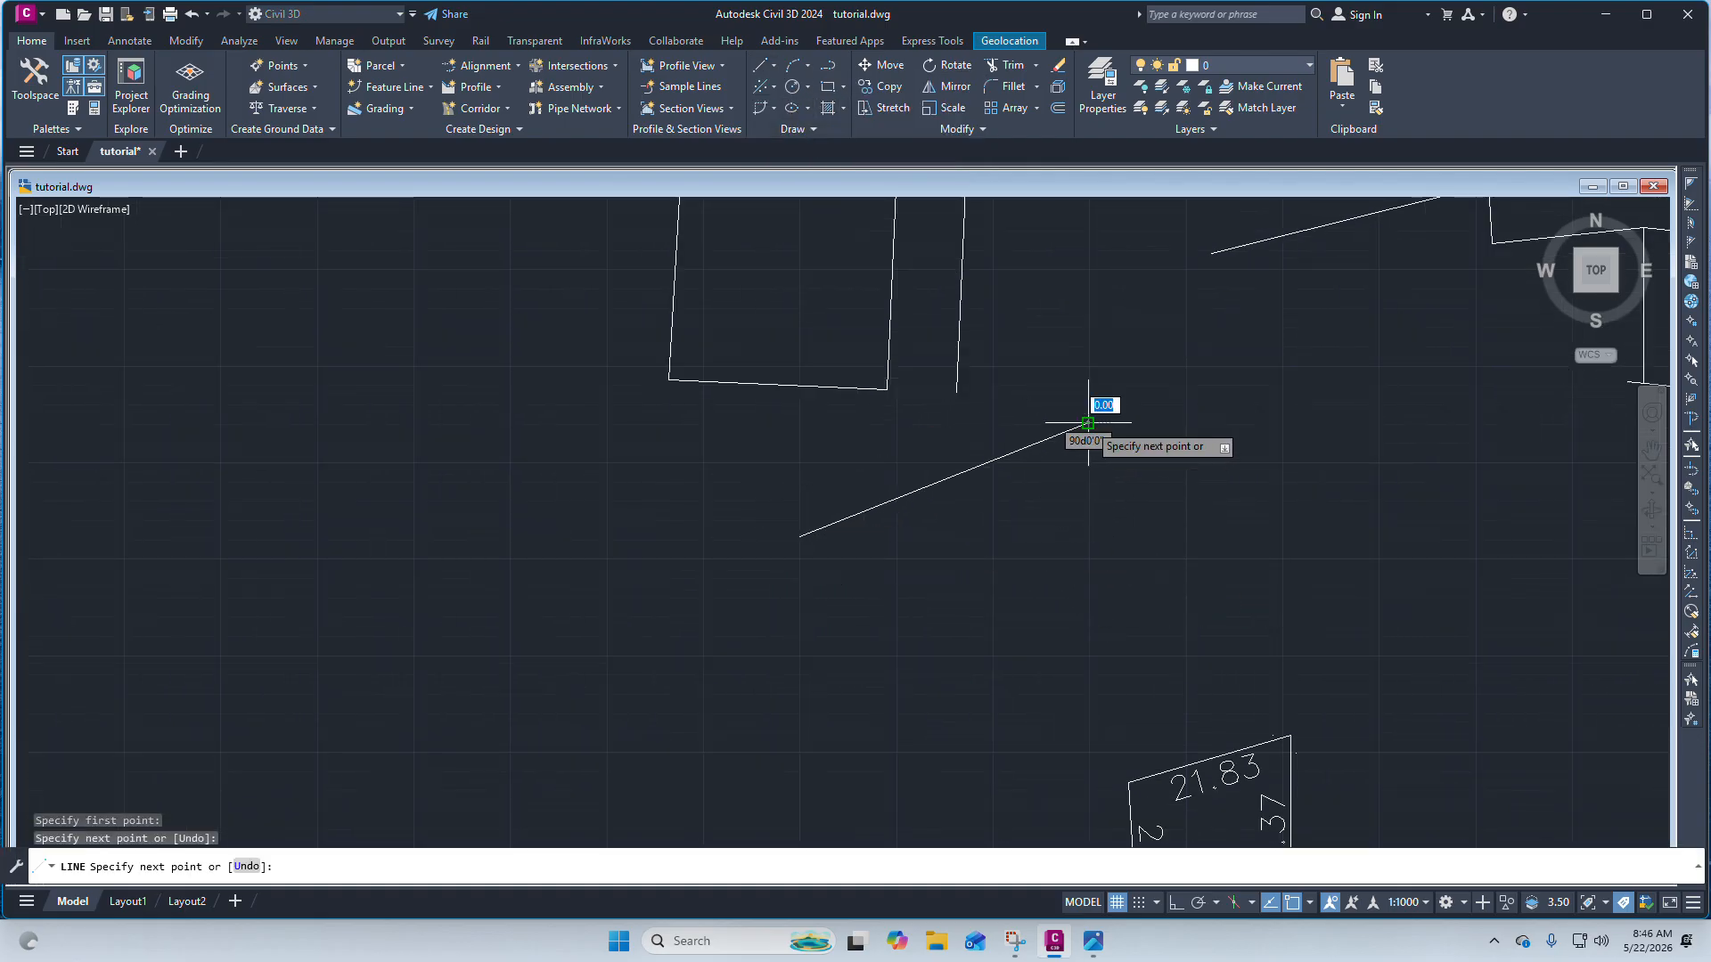
pyautogui.press('Escape')
# Draw a second line running steeply up to the north-northeast, ending near the new sloping line's upper end.
pyautogui.rightClick(1094, 356)
pyautogui.click(1122, 365)
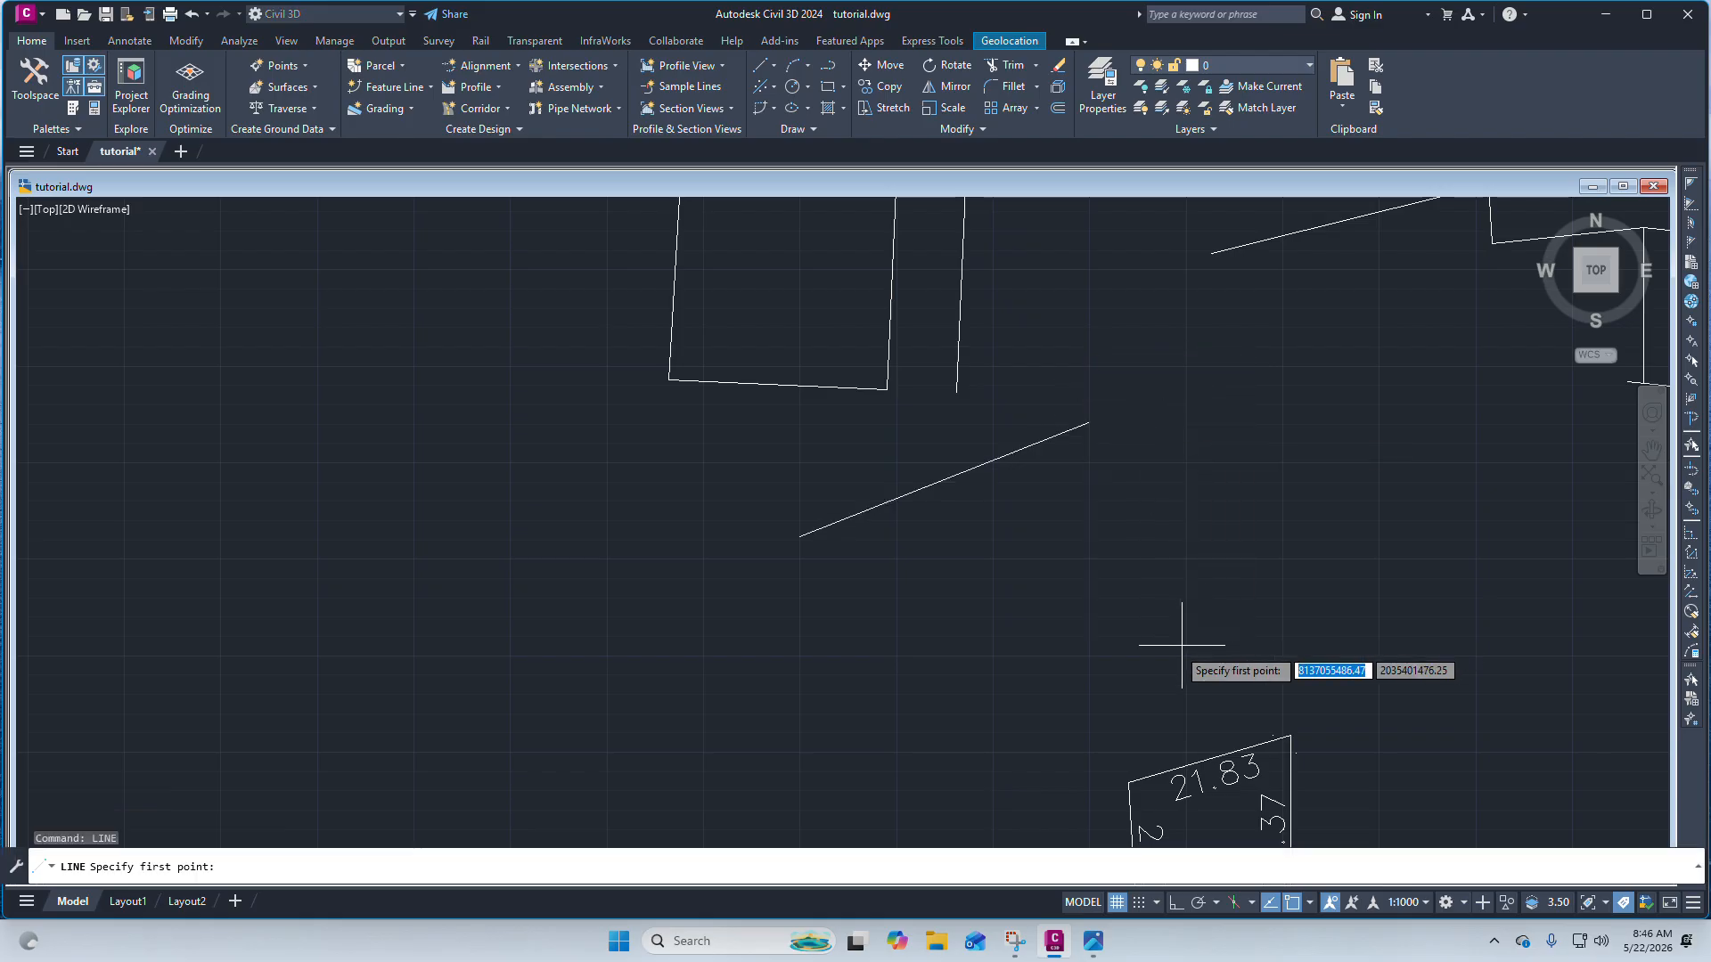
pyautogui.click(1067, 693)
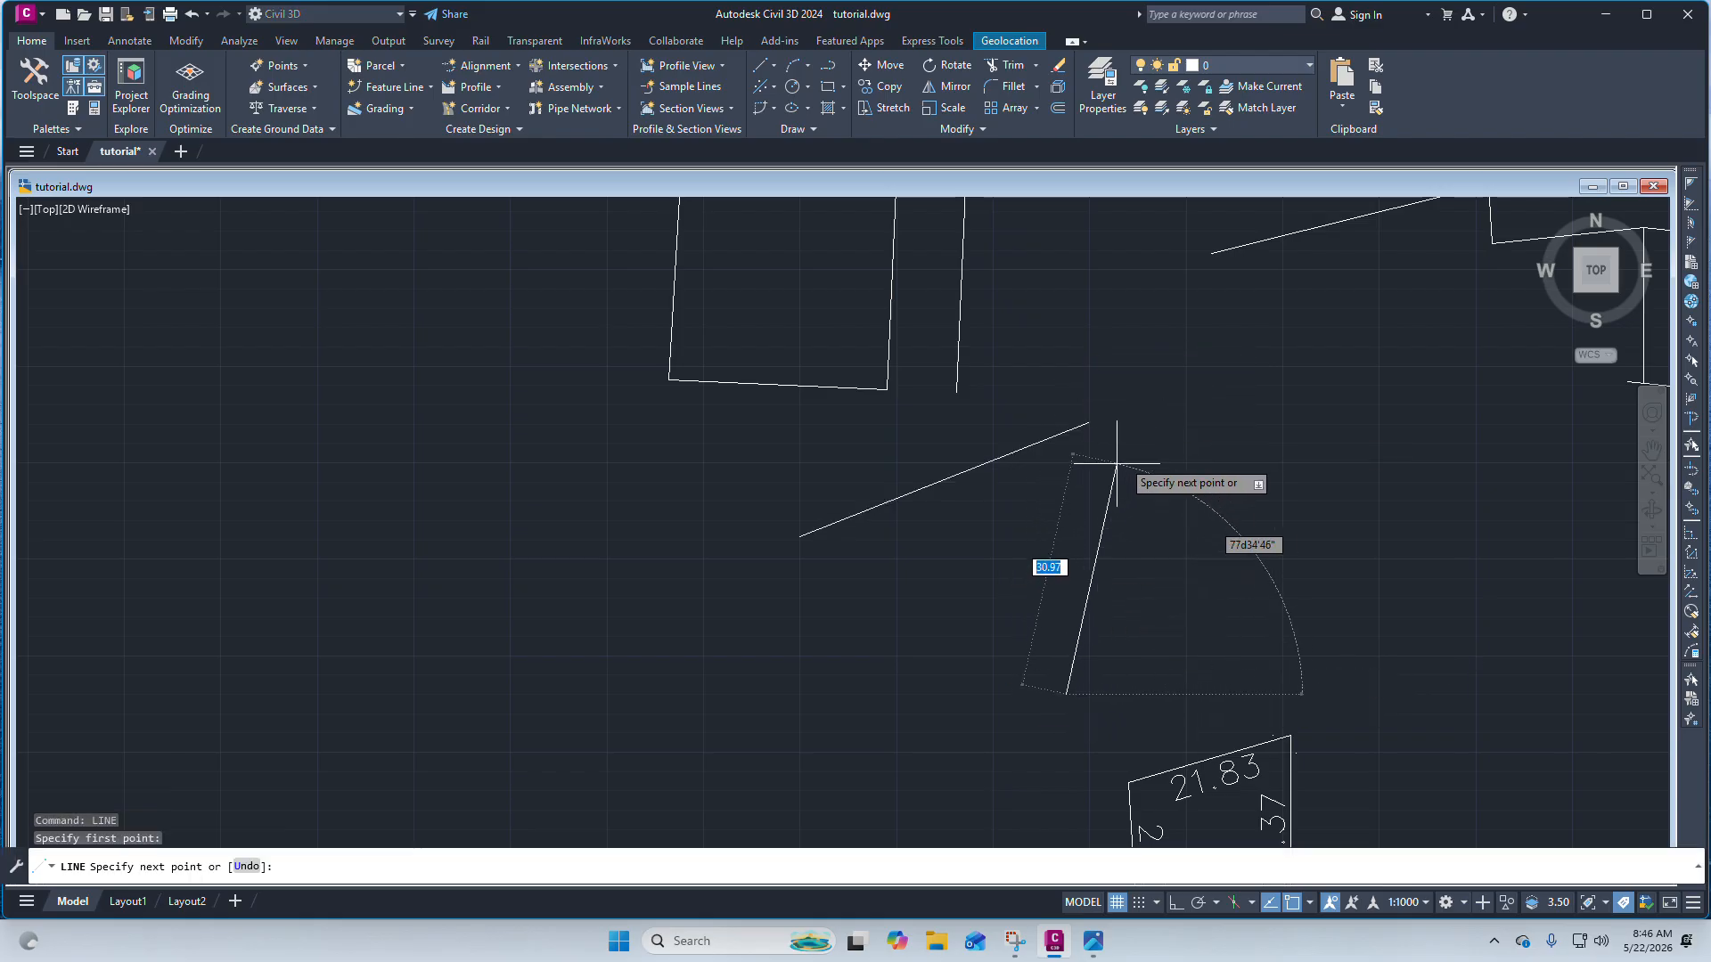
pyautogui.click(1143, 445)
pyautogui.scroll(4, 1154, 441)
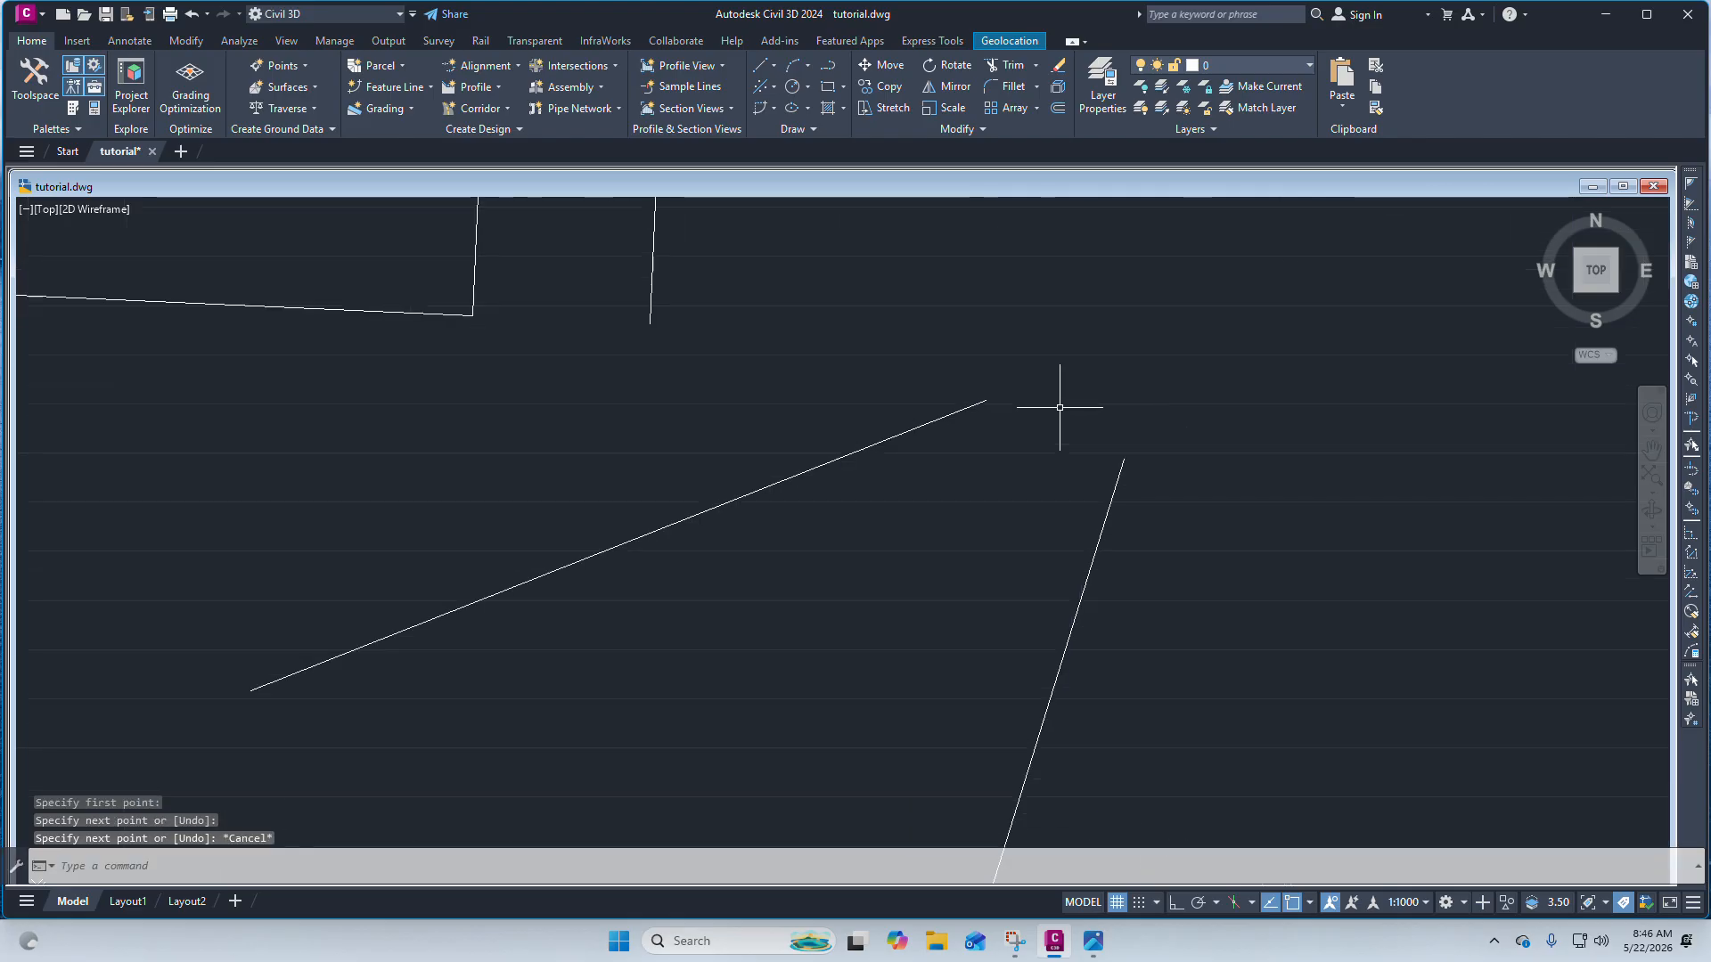
# Fillet the steep line and the sloping line so they meet in a sharp corner.
pyautogui.moveTo(1039, 374); pyautogui.dragTo(1176, 335)
pyautogui.moveTo(1142, 399)
pyautogui.mouseDown()
pyautogui.moveTo(1195, 306)
pyautogui.moveTo(1088, 359)
pyautogui.moveTo(1114, 353)
pyautogui.mouseUp()
pyautogui.scroll(-4, 1206, 357)
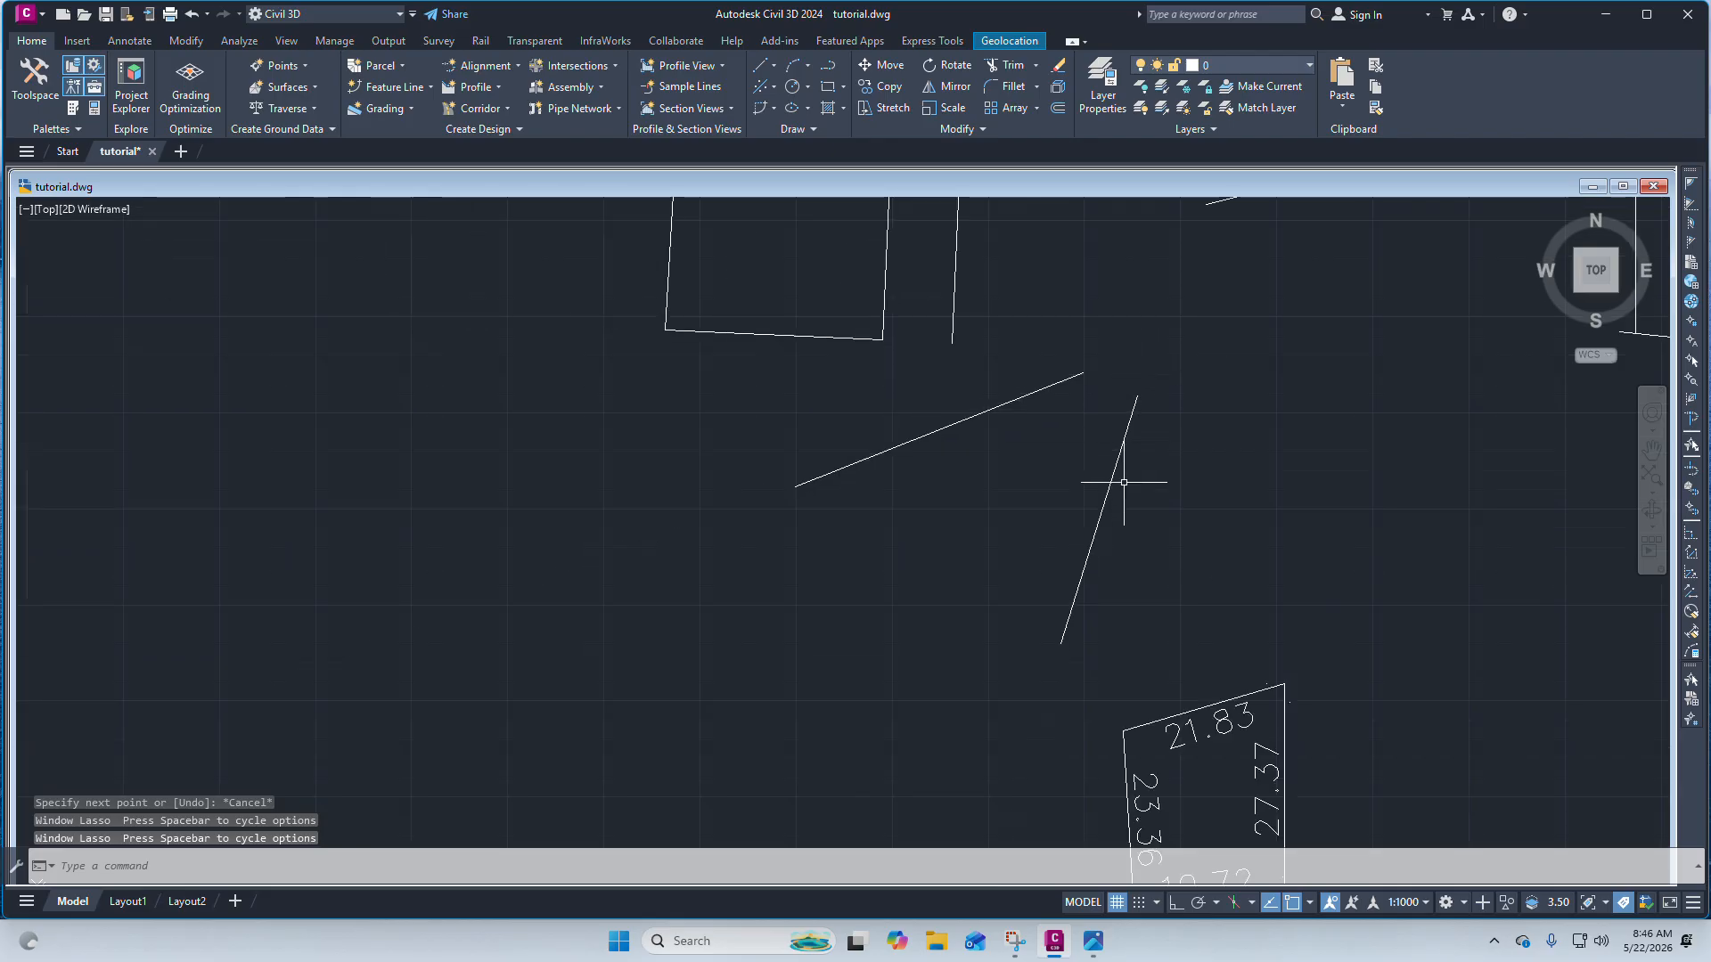
pyautogui.click(1128, 492)
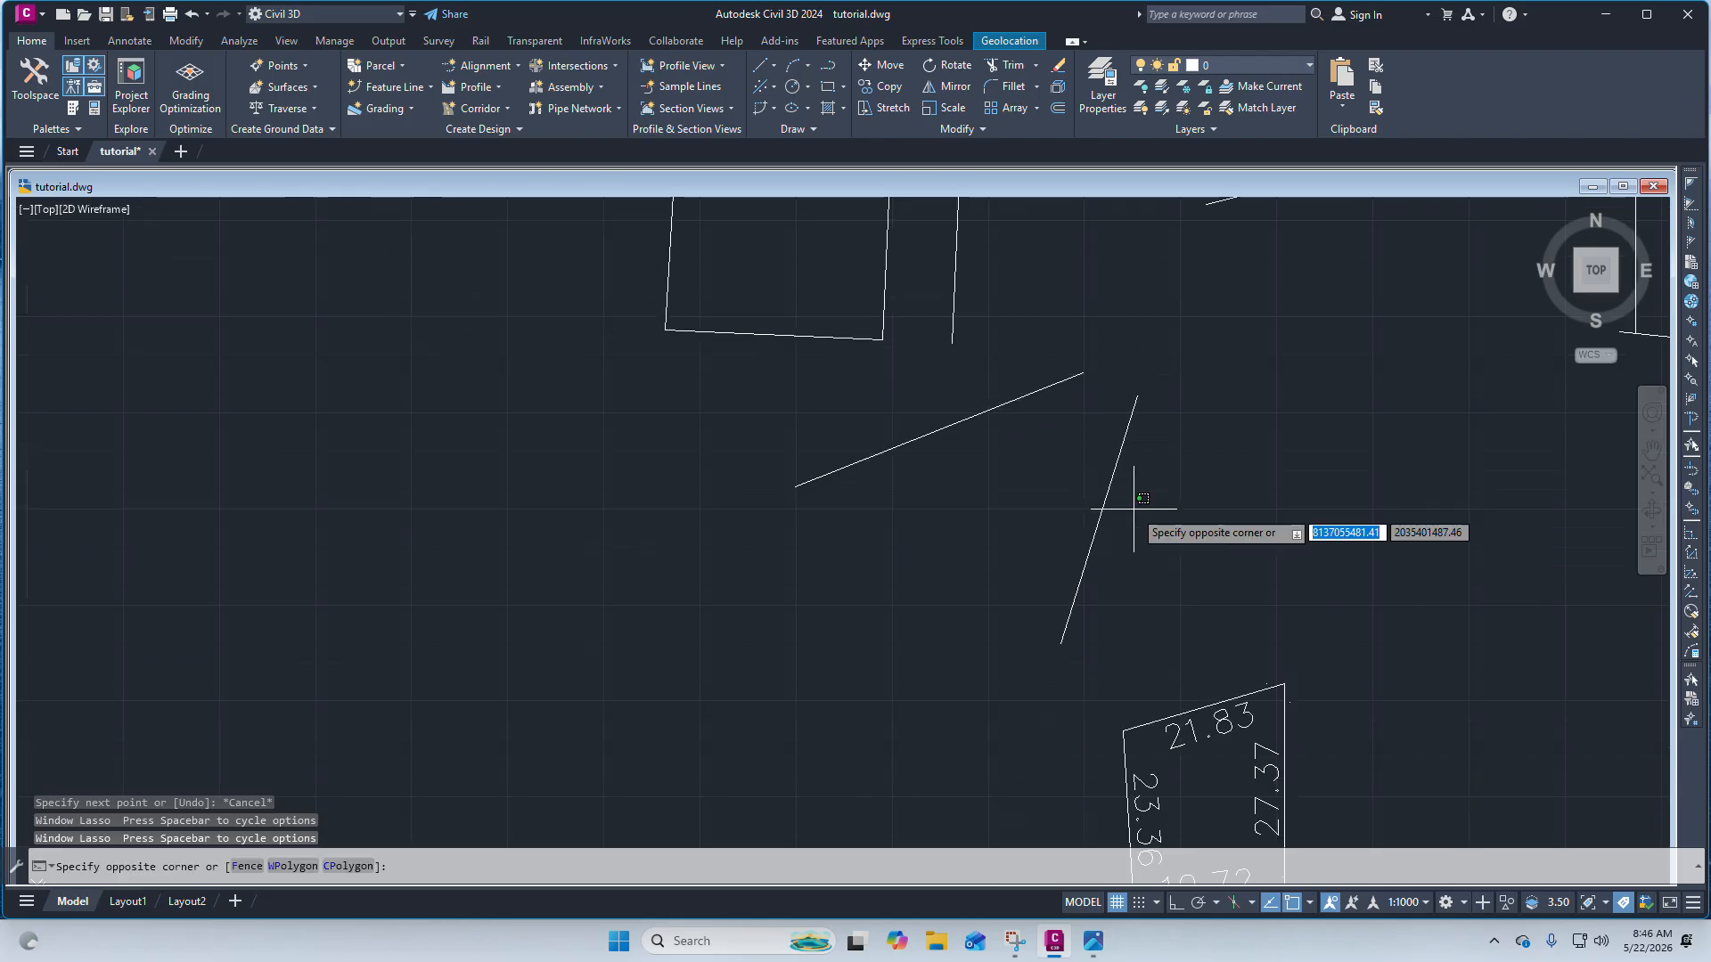
pyautogui.click(1015, 95)
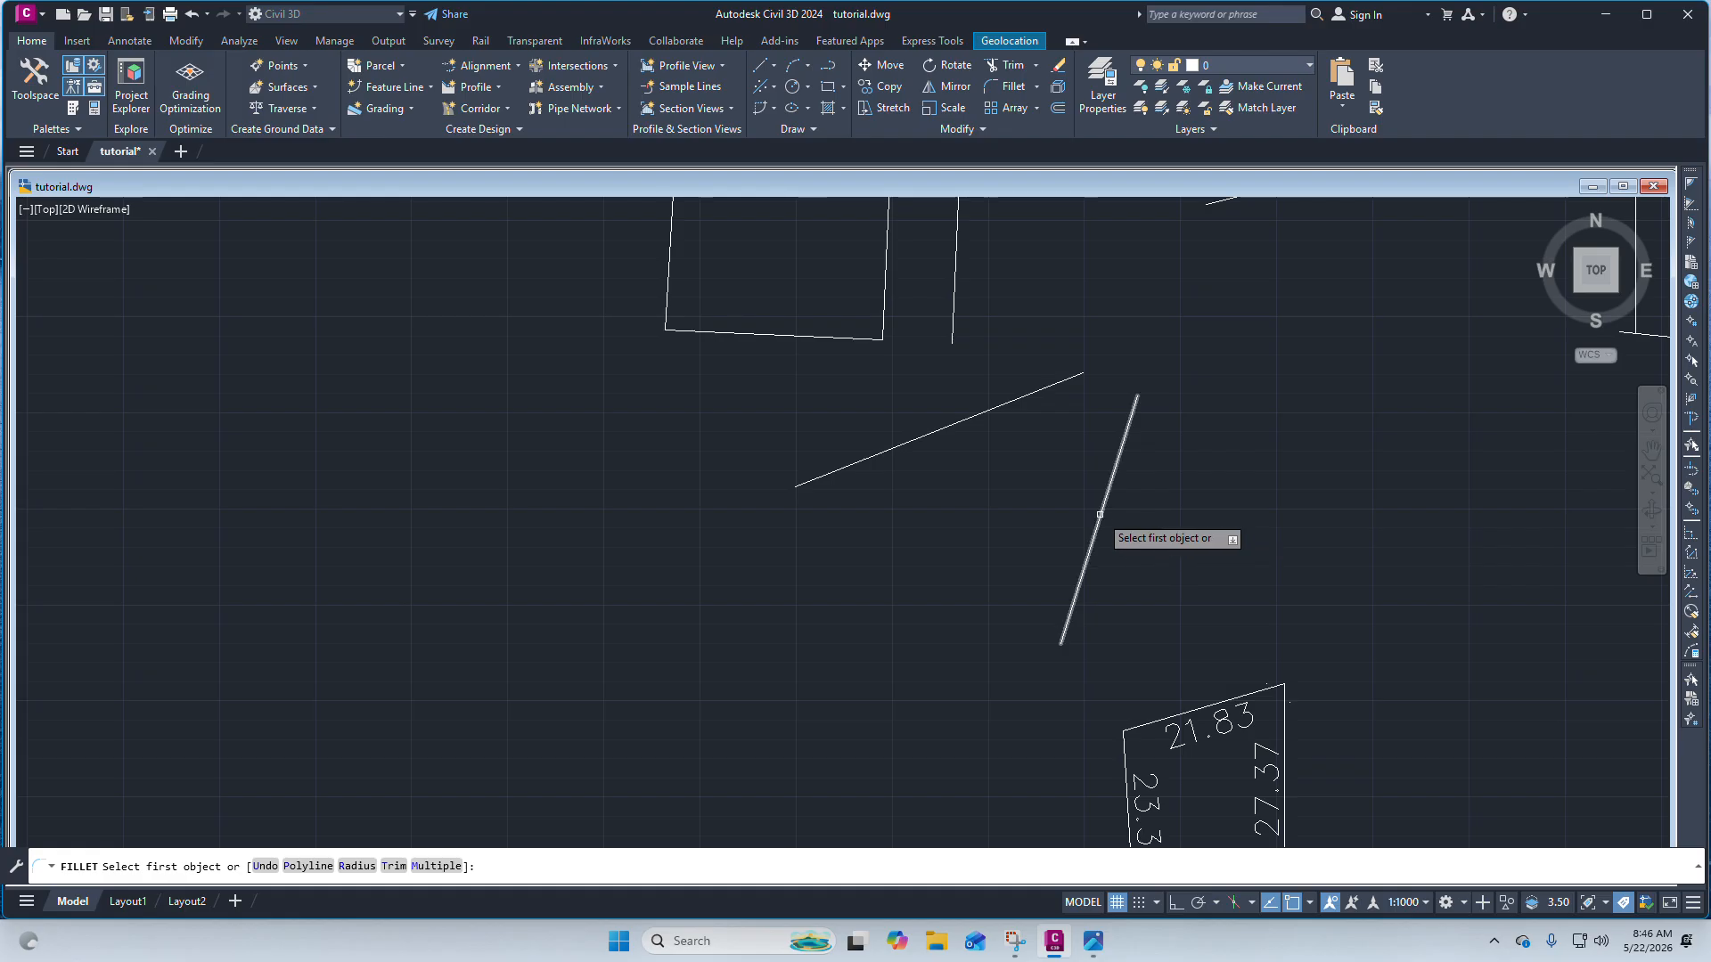
pyautogui.click(1109, 472)
pyautogui.click(997, 405)
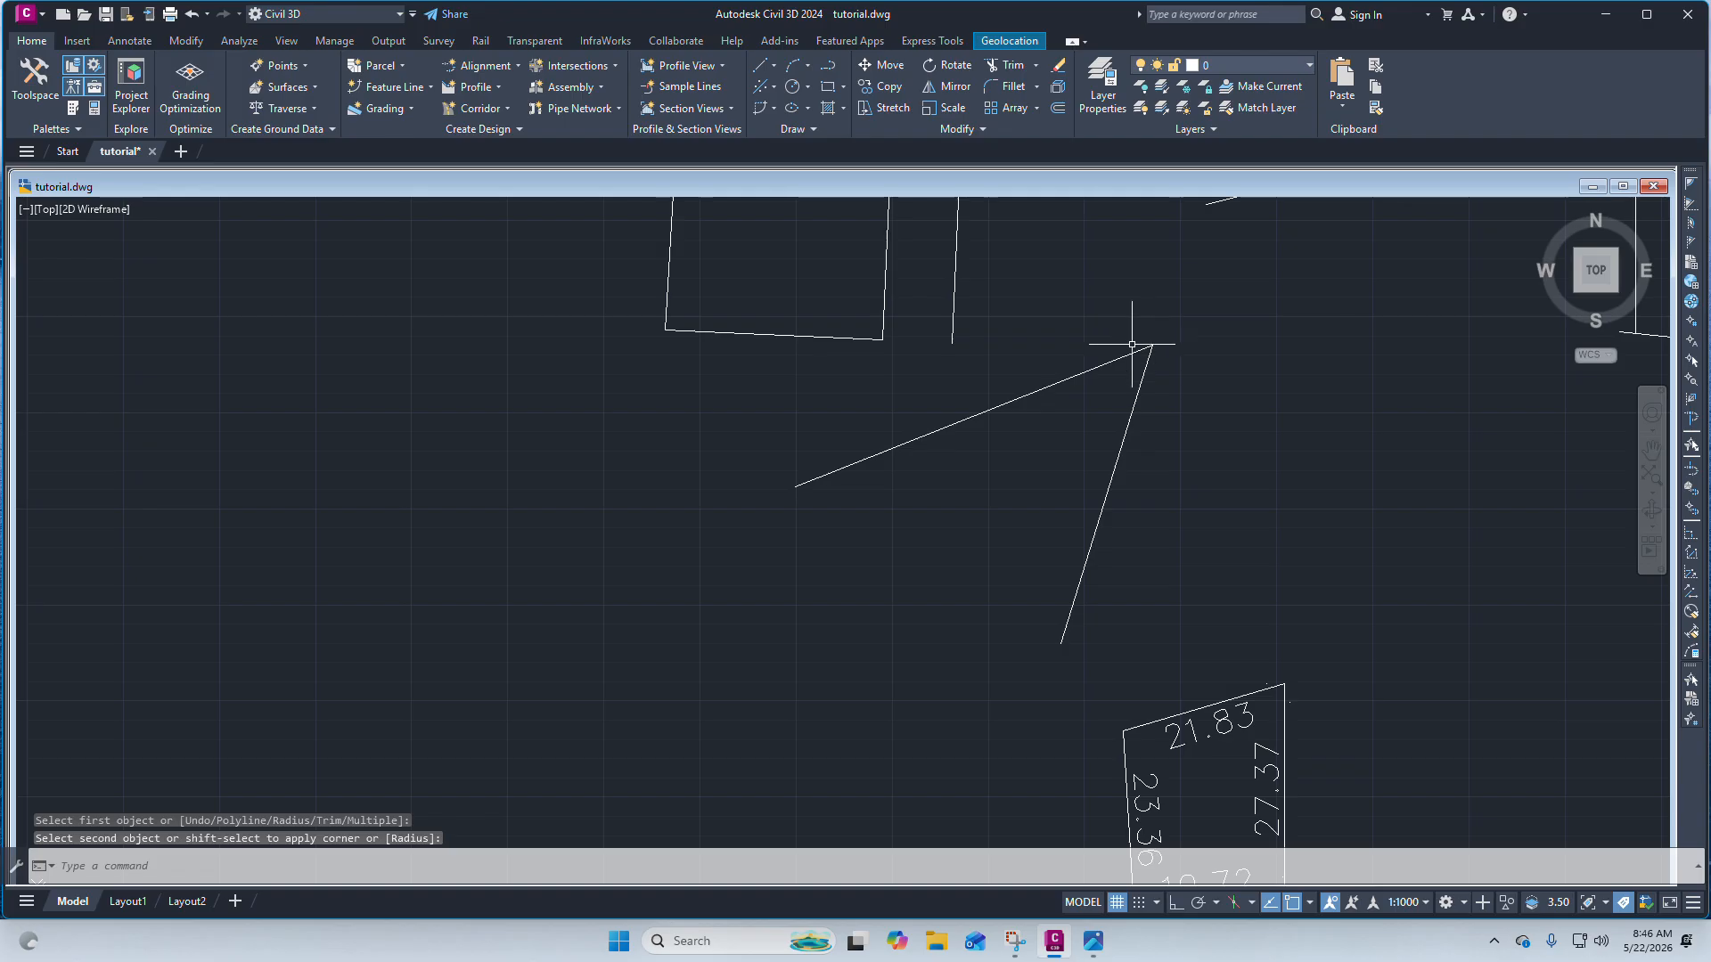
pyautogui.moveTo(1009, 376); pyautogui.dragTo(1184, 298)
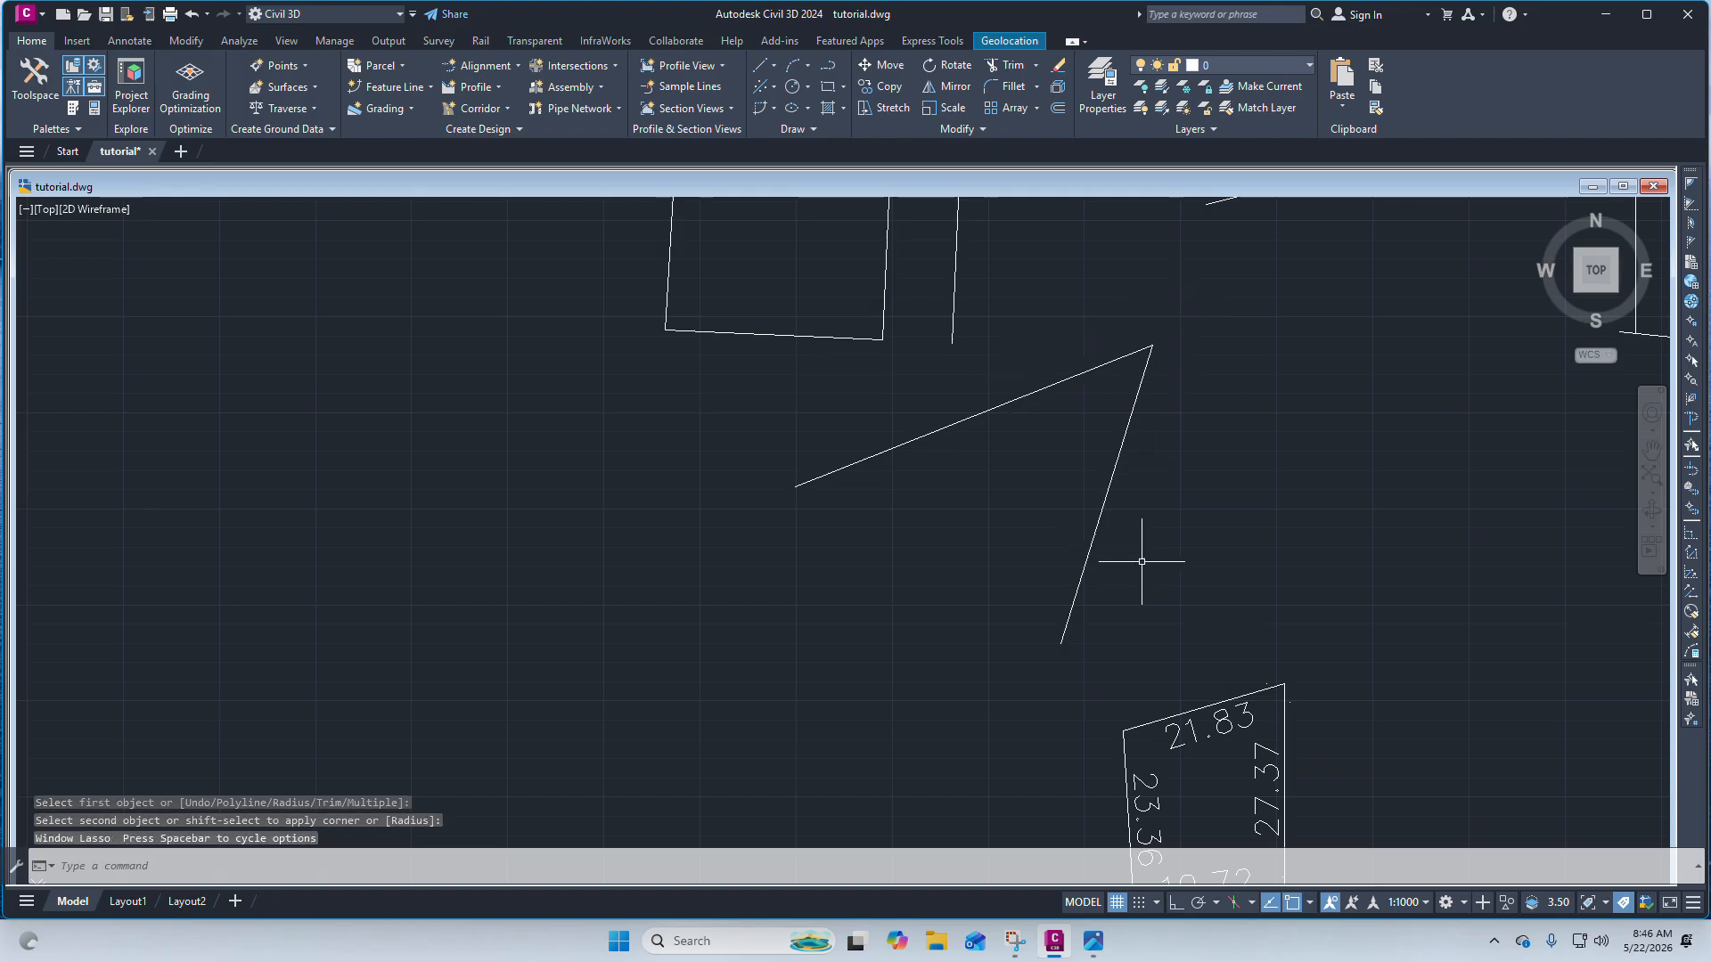
pyautogui.moveTo(1142, 561); pyautogui.dragTo(1194, 294)
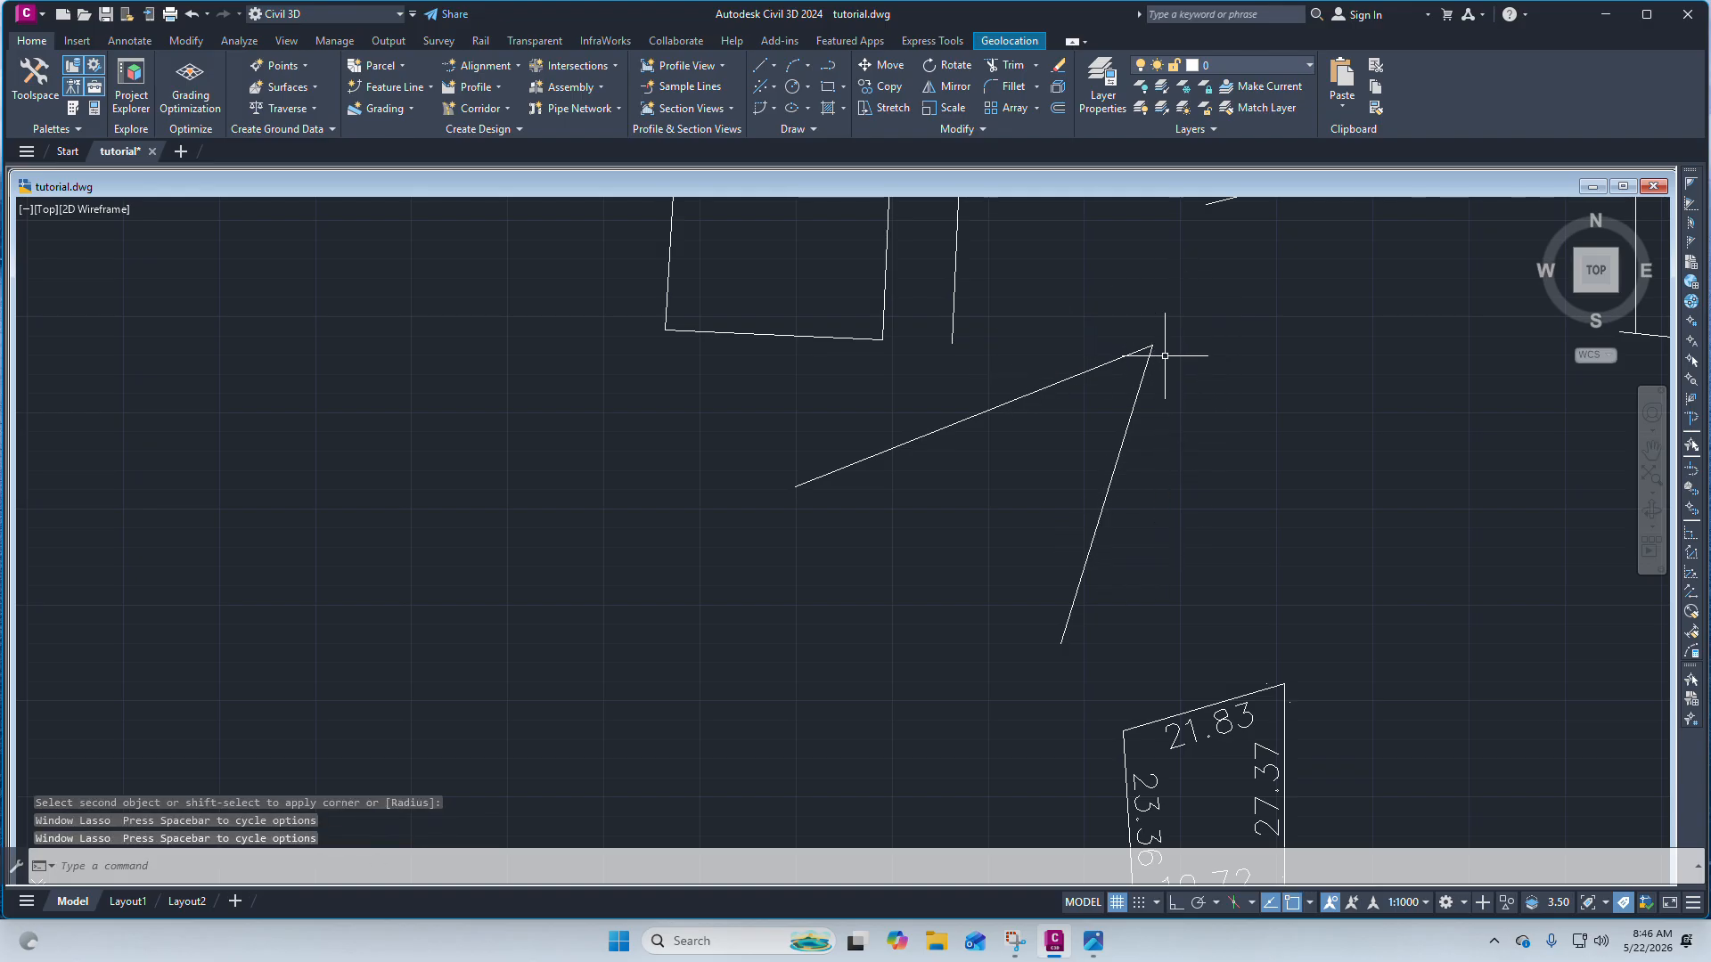
pyautogui.scroll(-5, 1164, 355)
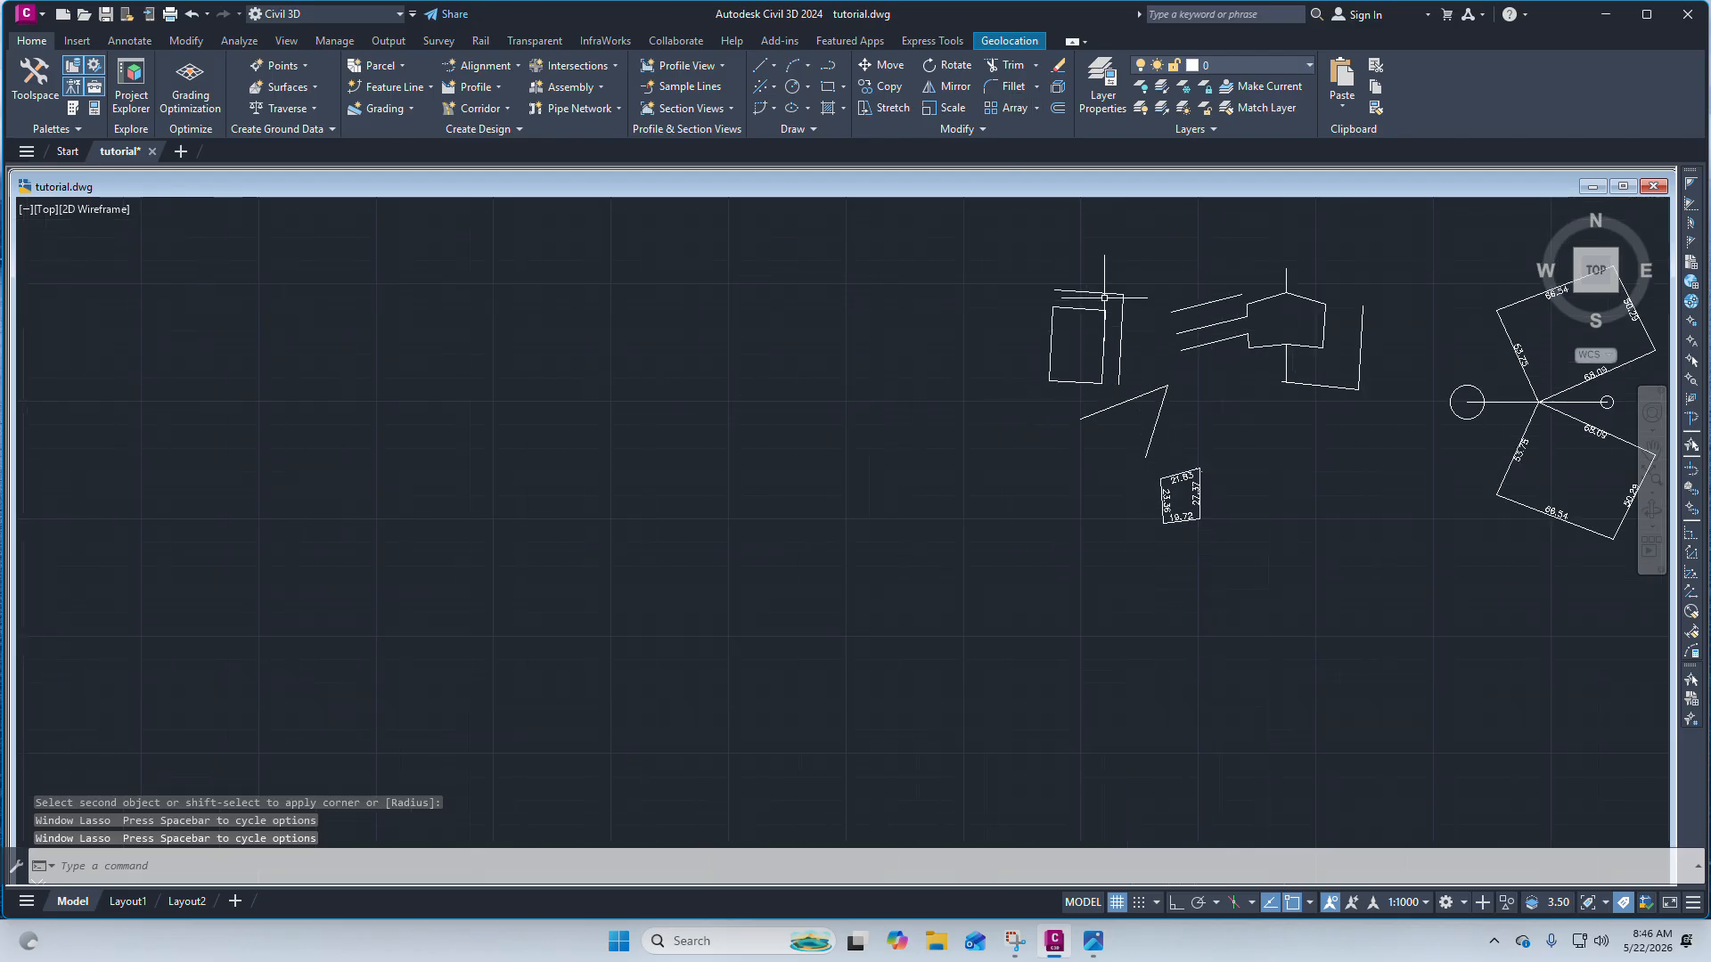
pyautogui.scroll(4, 1104, 298)
pyautogui.scroll(5, 1113, 393)
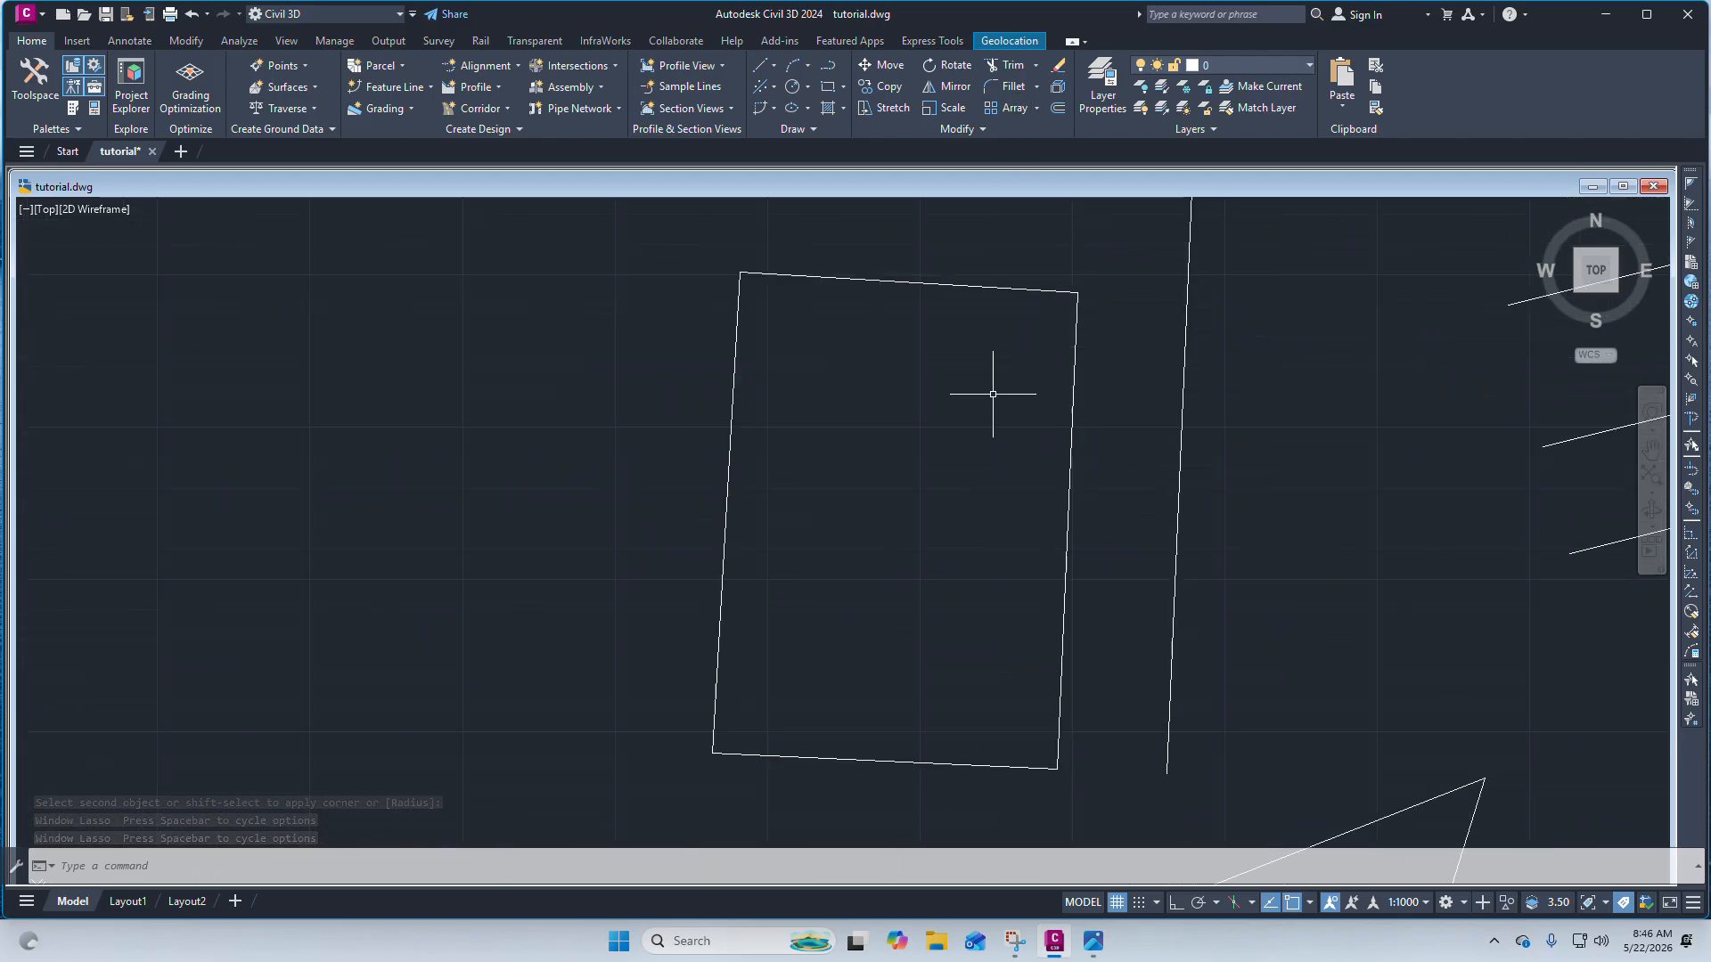
pyautogui.scroll(-2, 993, 393)
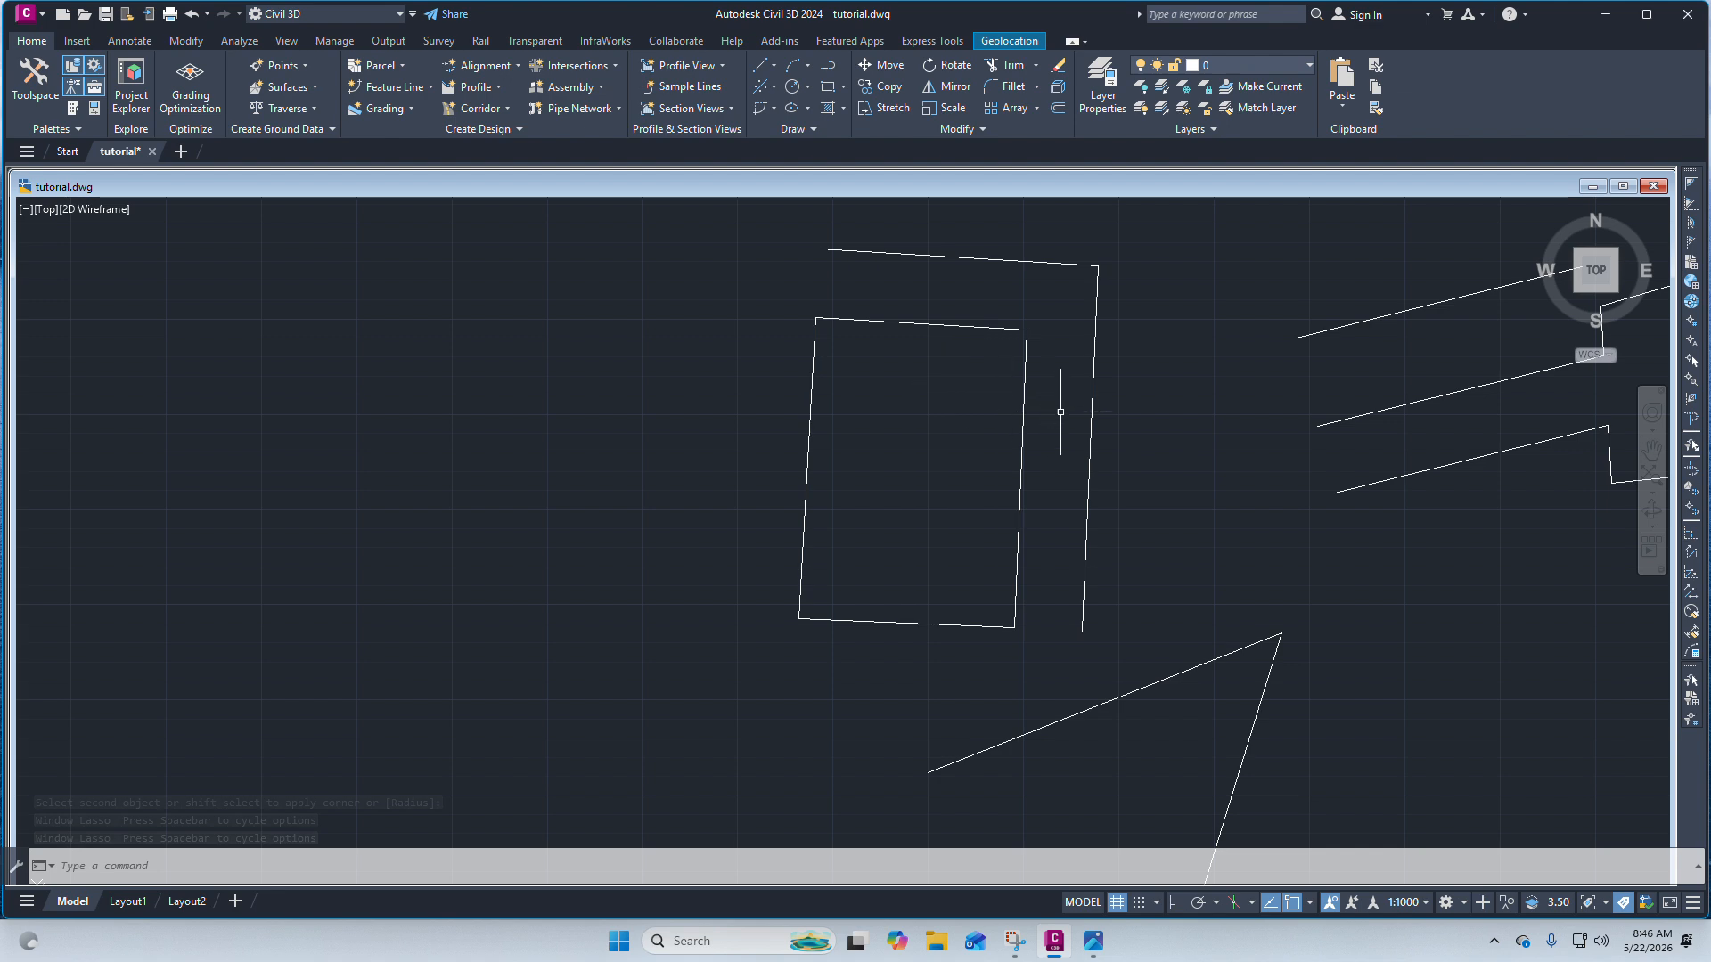
# Switch to the scanned survey plan image and examine the boundaries around Parcel No. 475.
pyautogui.click(1098, 939)
pyautogui.scroll(-2, 756, 381)
pyautogui.scroll(7, 446, 301)
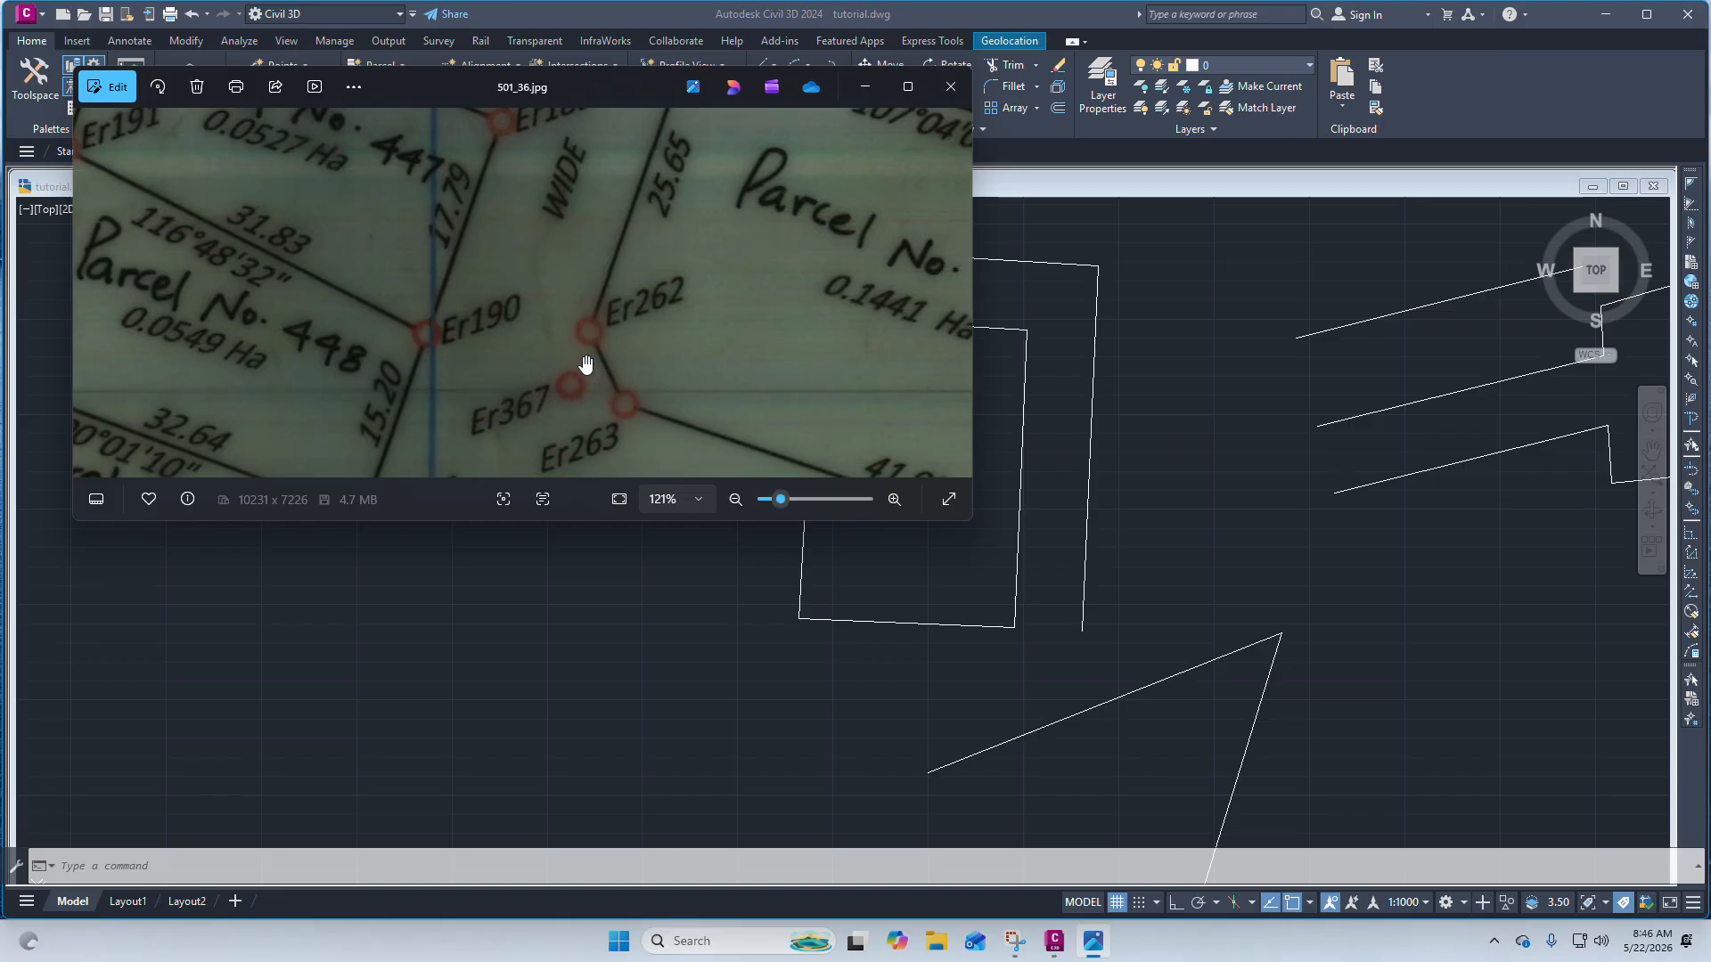
pyautogui.scroll(-8, 586, 363)
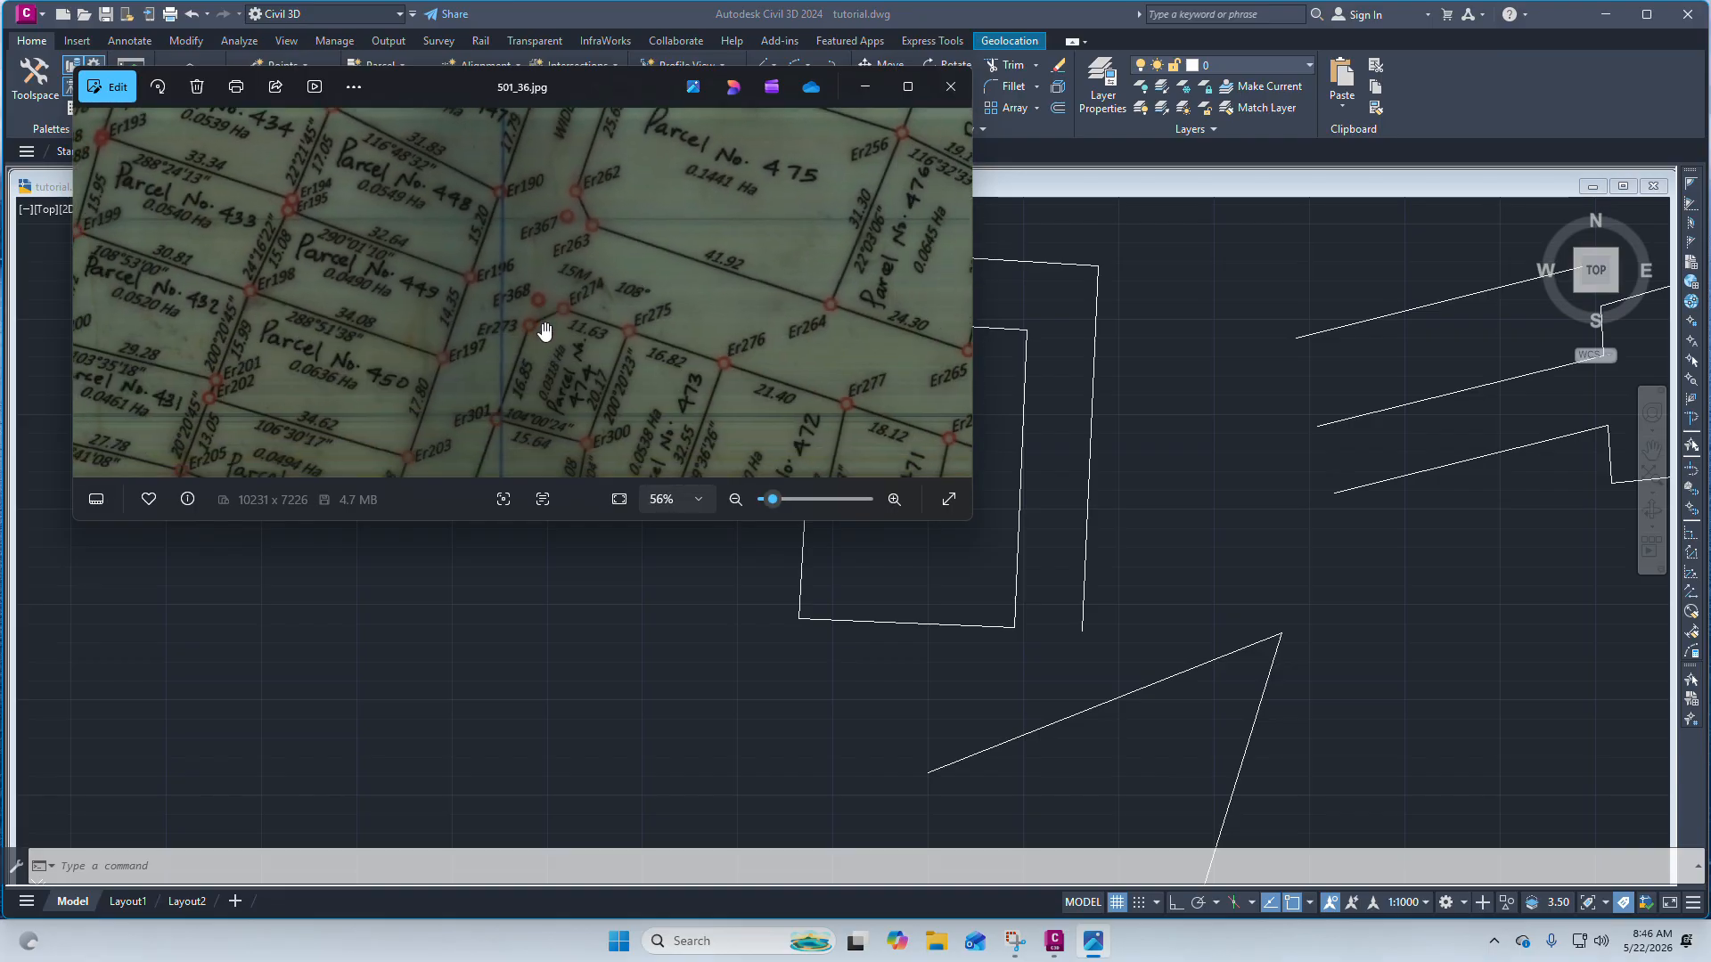
pyautogui.moveTo(553, 324); pyautogui.dragTo(633, 278)
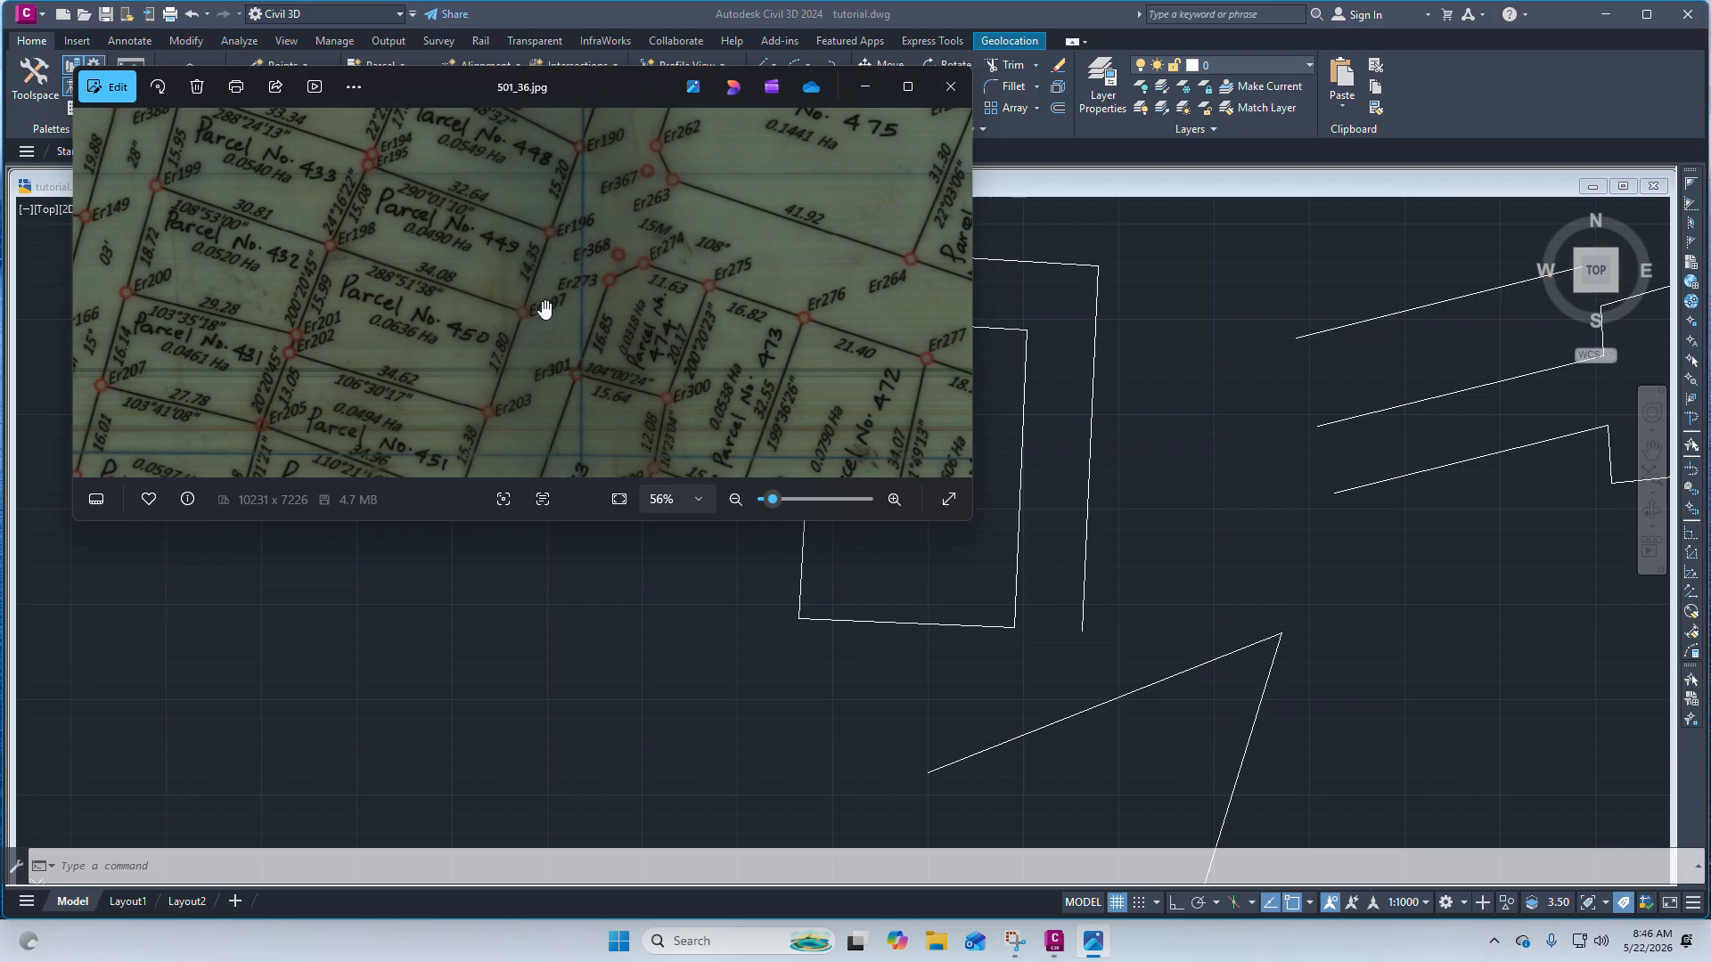
# Examine the scanned survey plan around Parcel No. 475 and its neighbouring parcels to the south and west.
pyautogui.scroll(-2, 545, 308)
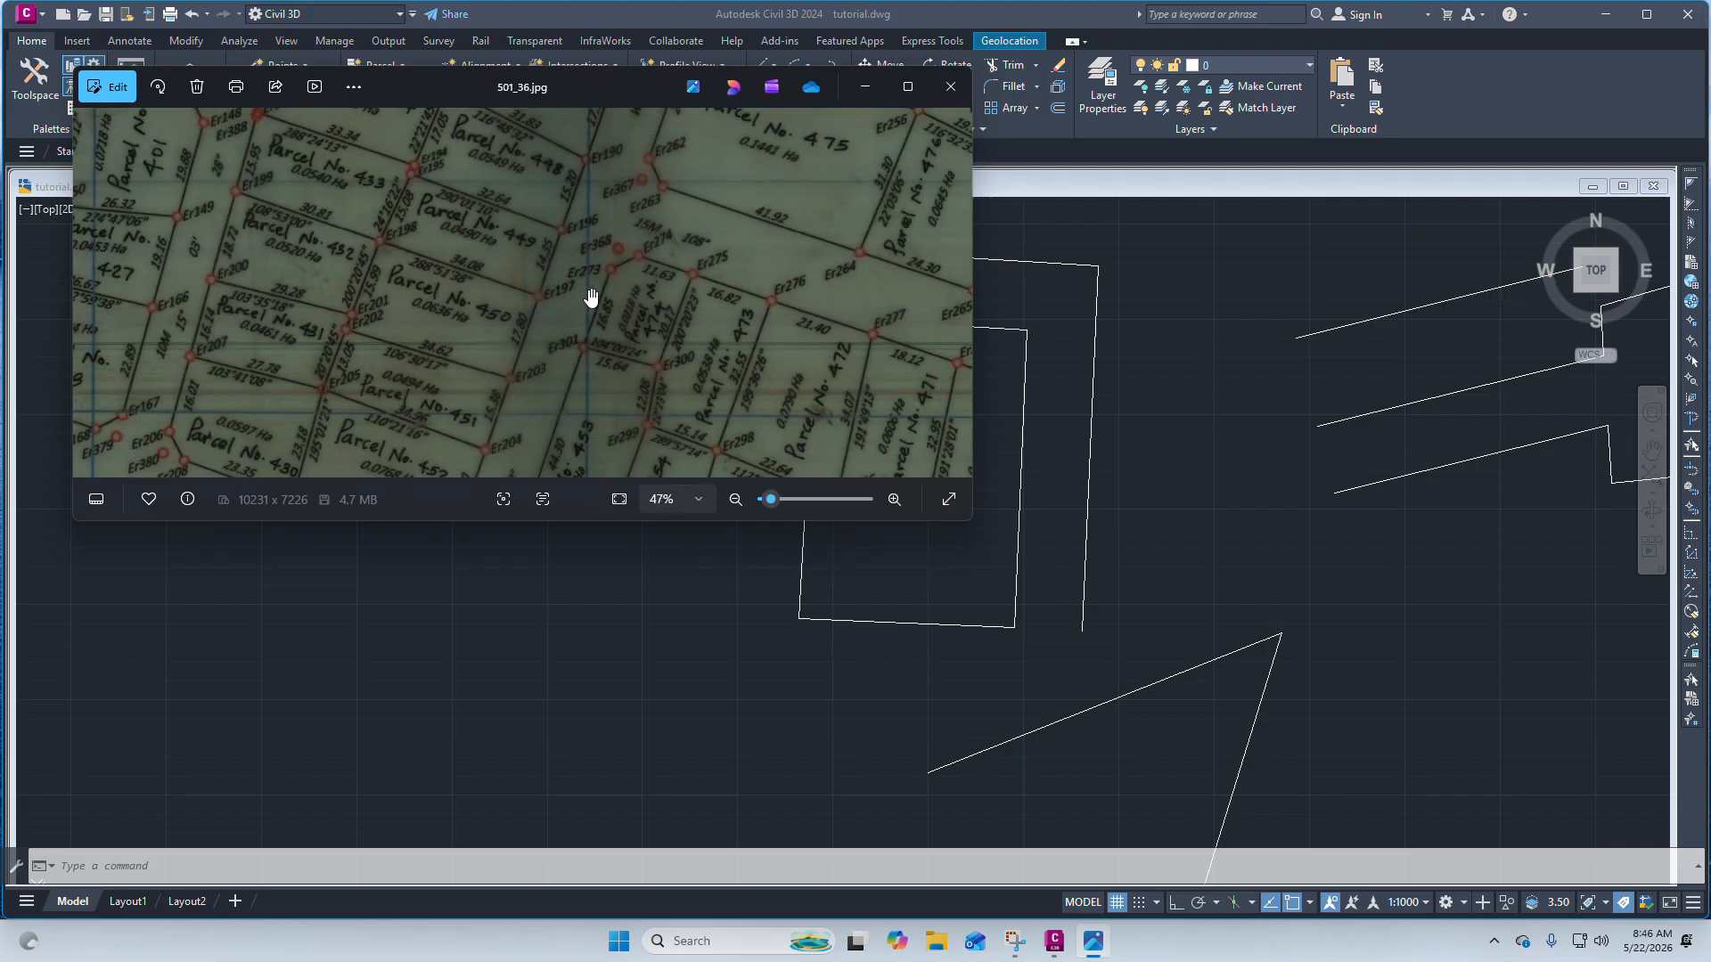
pyautogui.scroll(2, 595, 224)
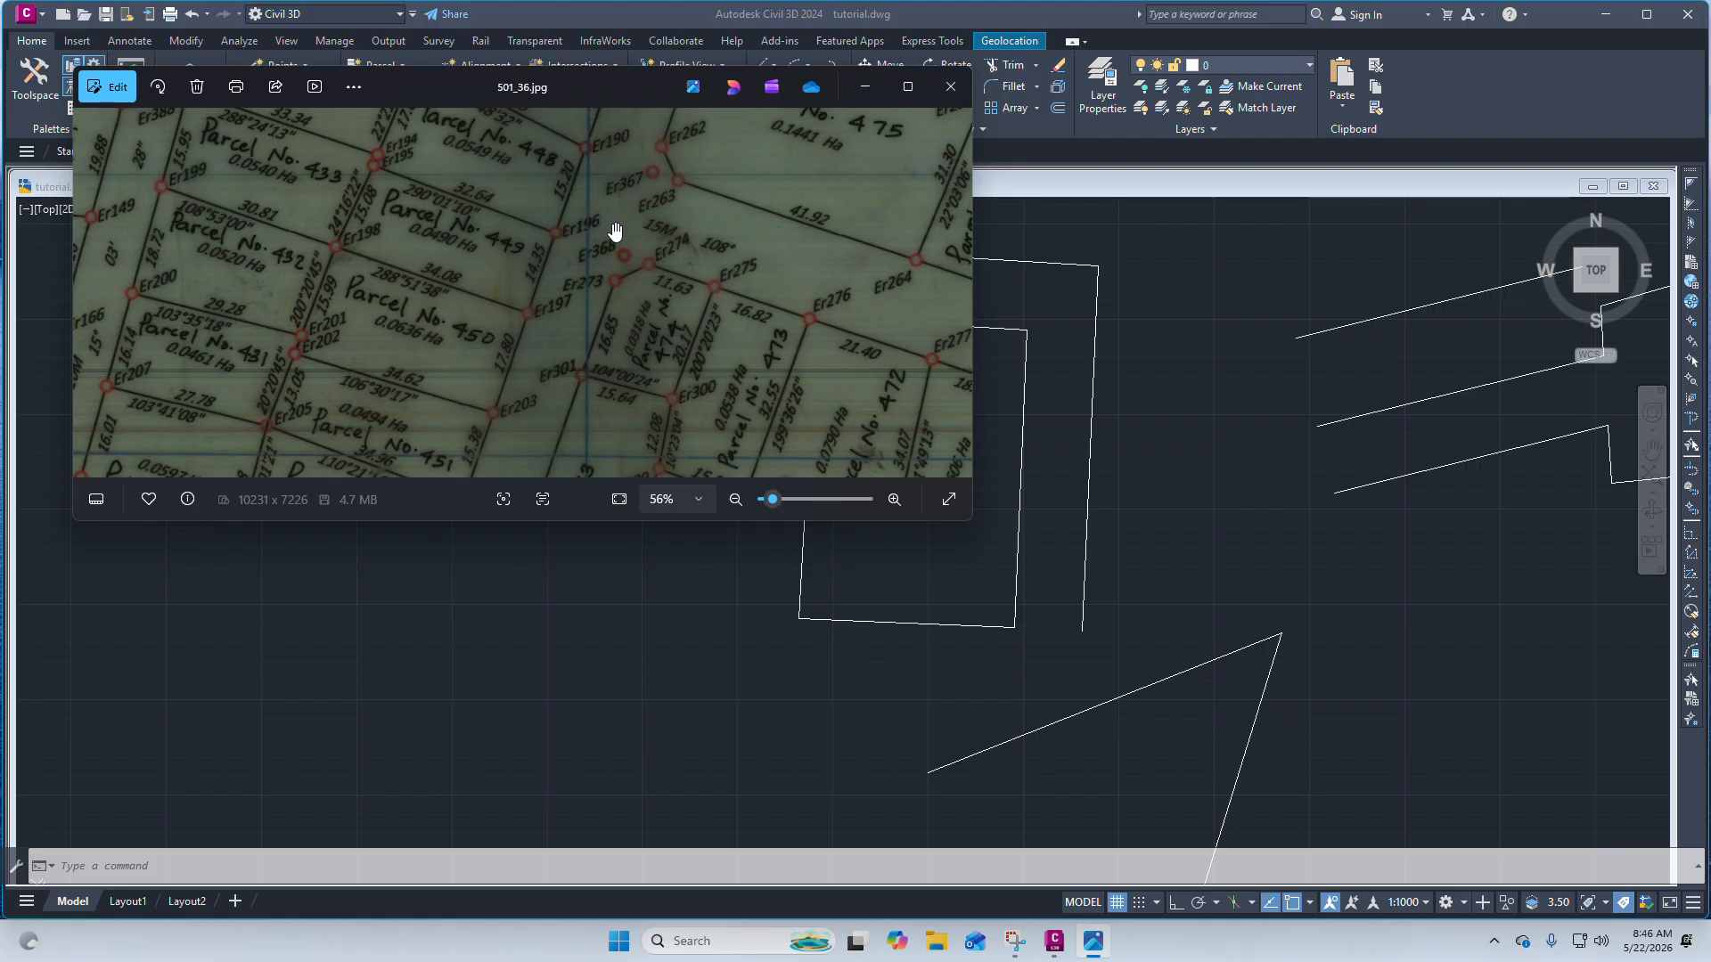
pyautogui.scroll(2, 567, 254)
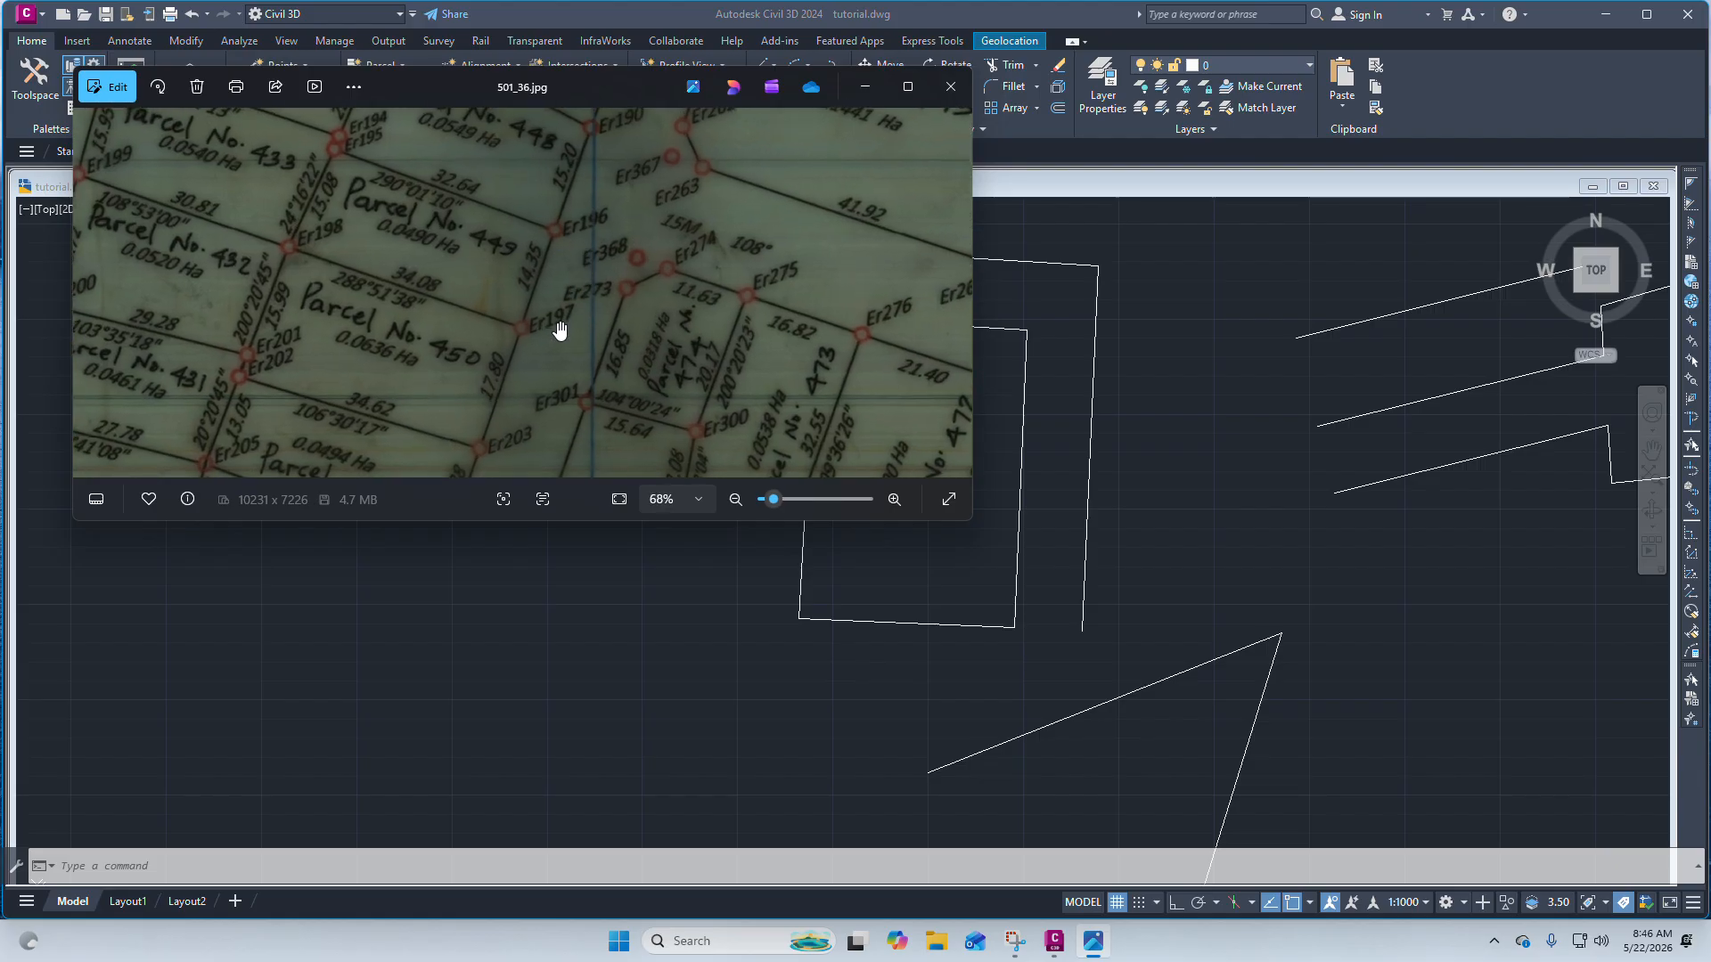
pyautogui.scroll(-2, 725, 260)
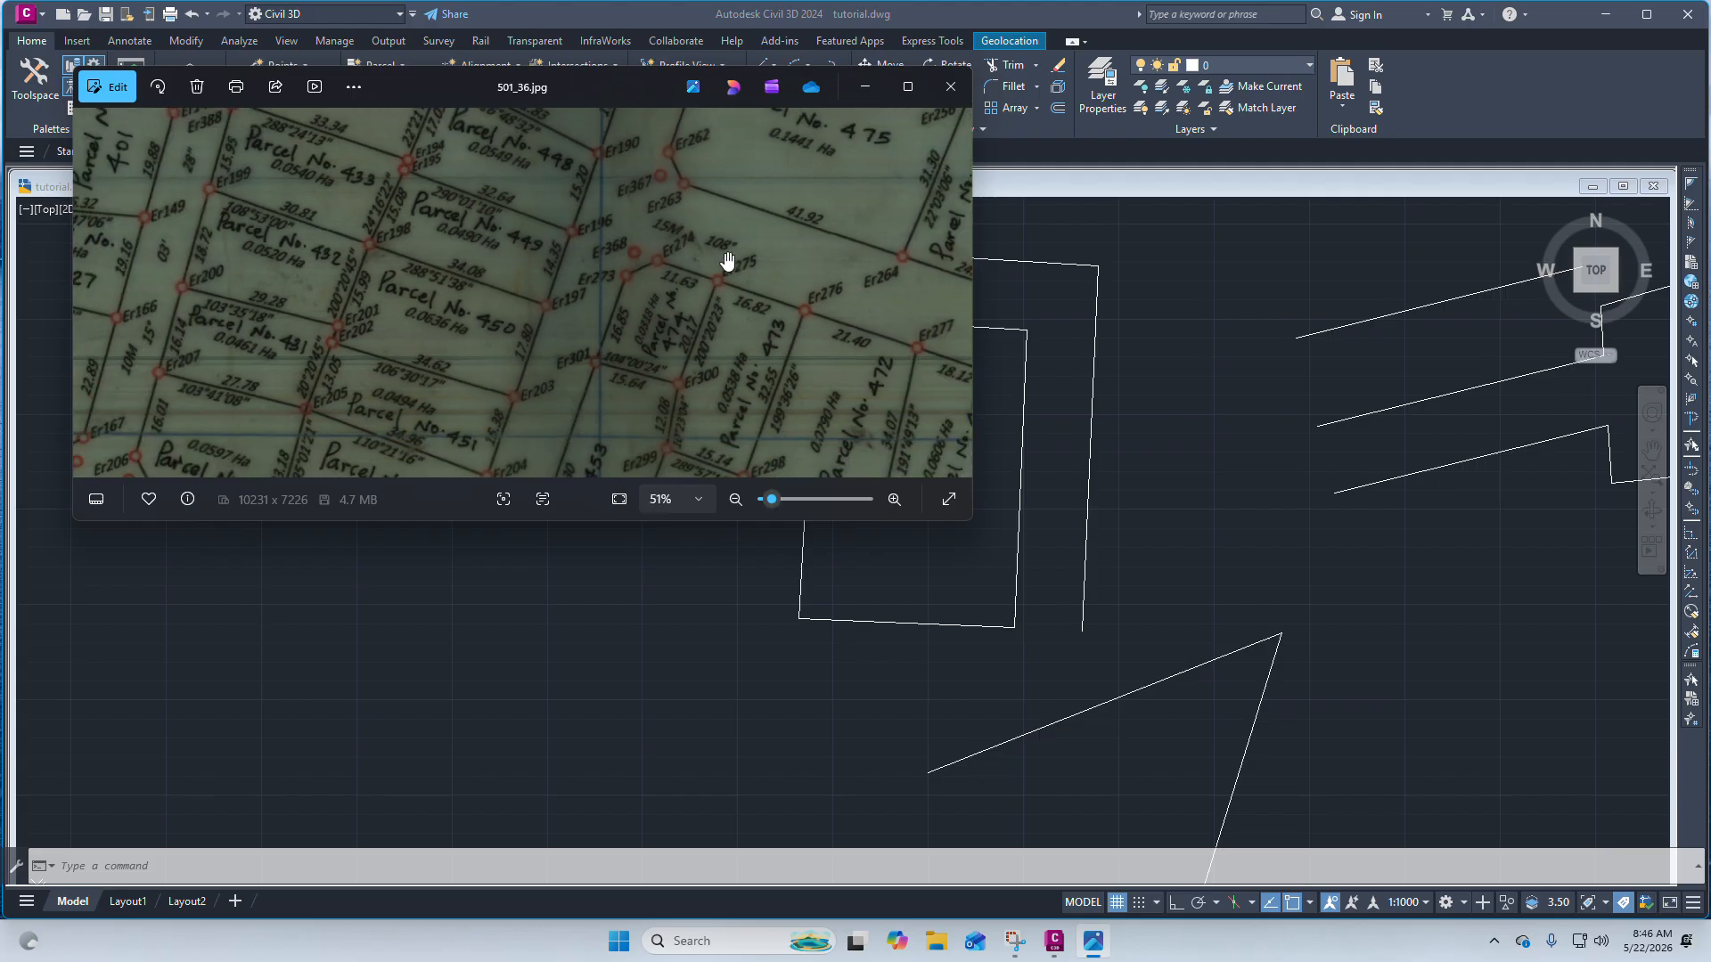
pyautogui.moveTo(713, 237); pyautogui.dragTo(497, 247)
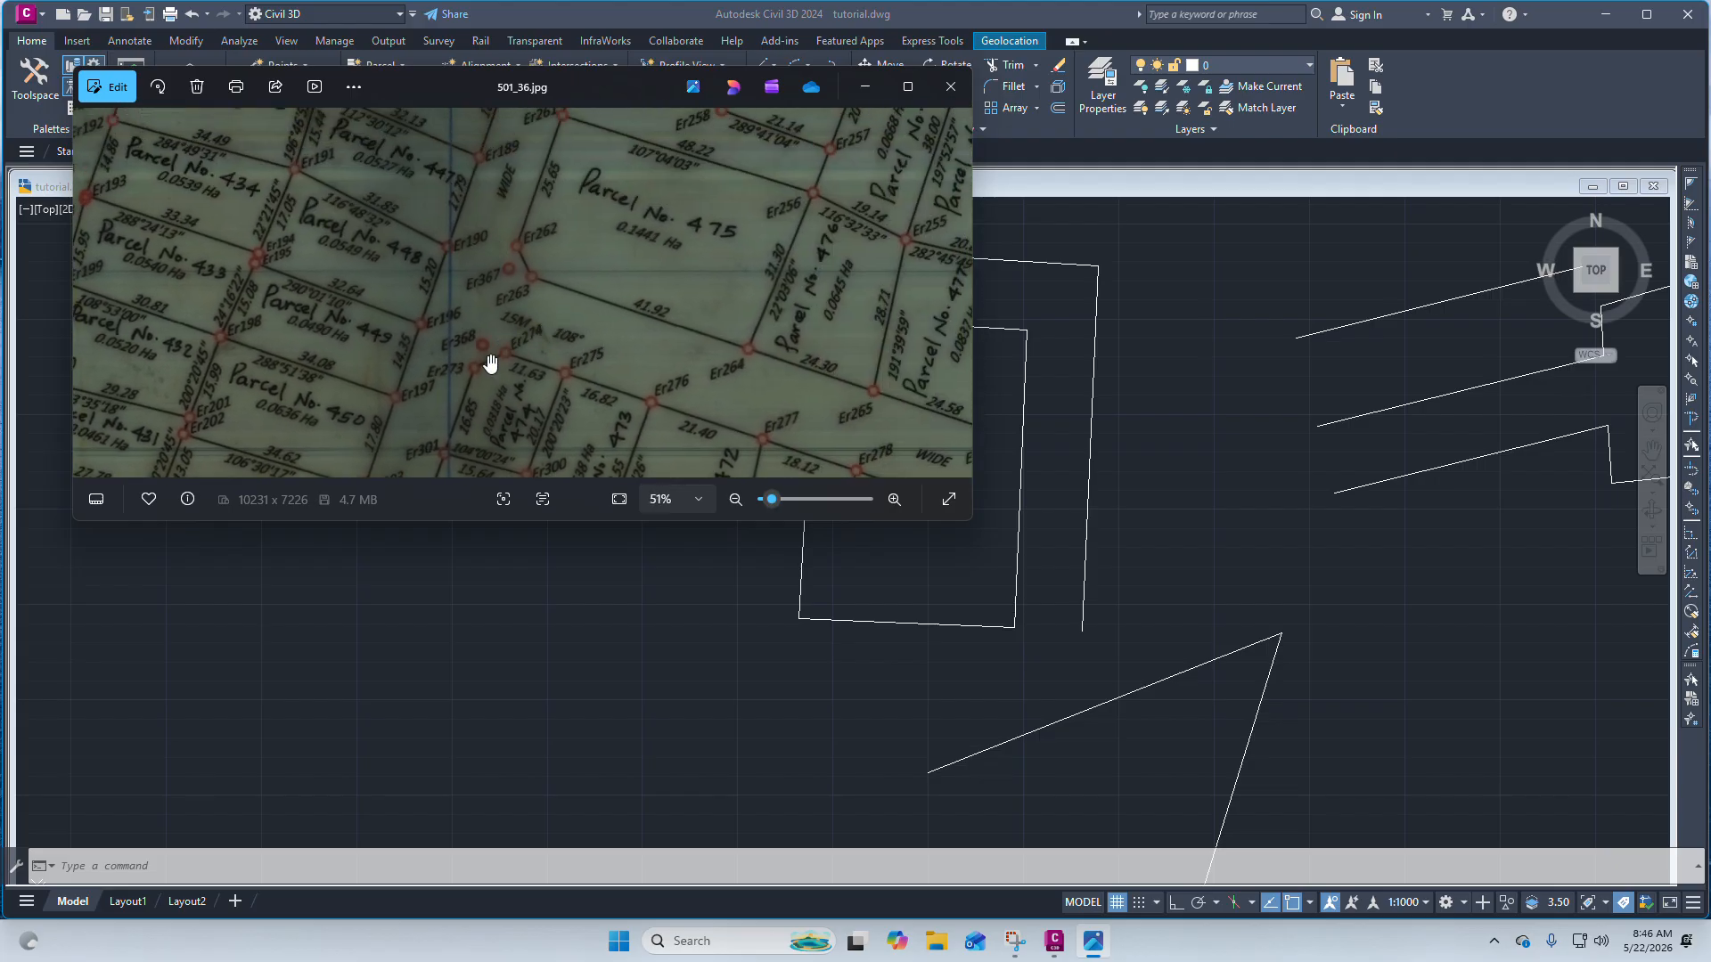
pyautogui.moveTo(490, 363); pyautogui.dragTo(628, 154)
pyautogui.scroll(3, 490, 374)
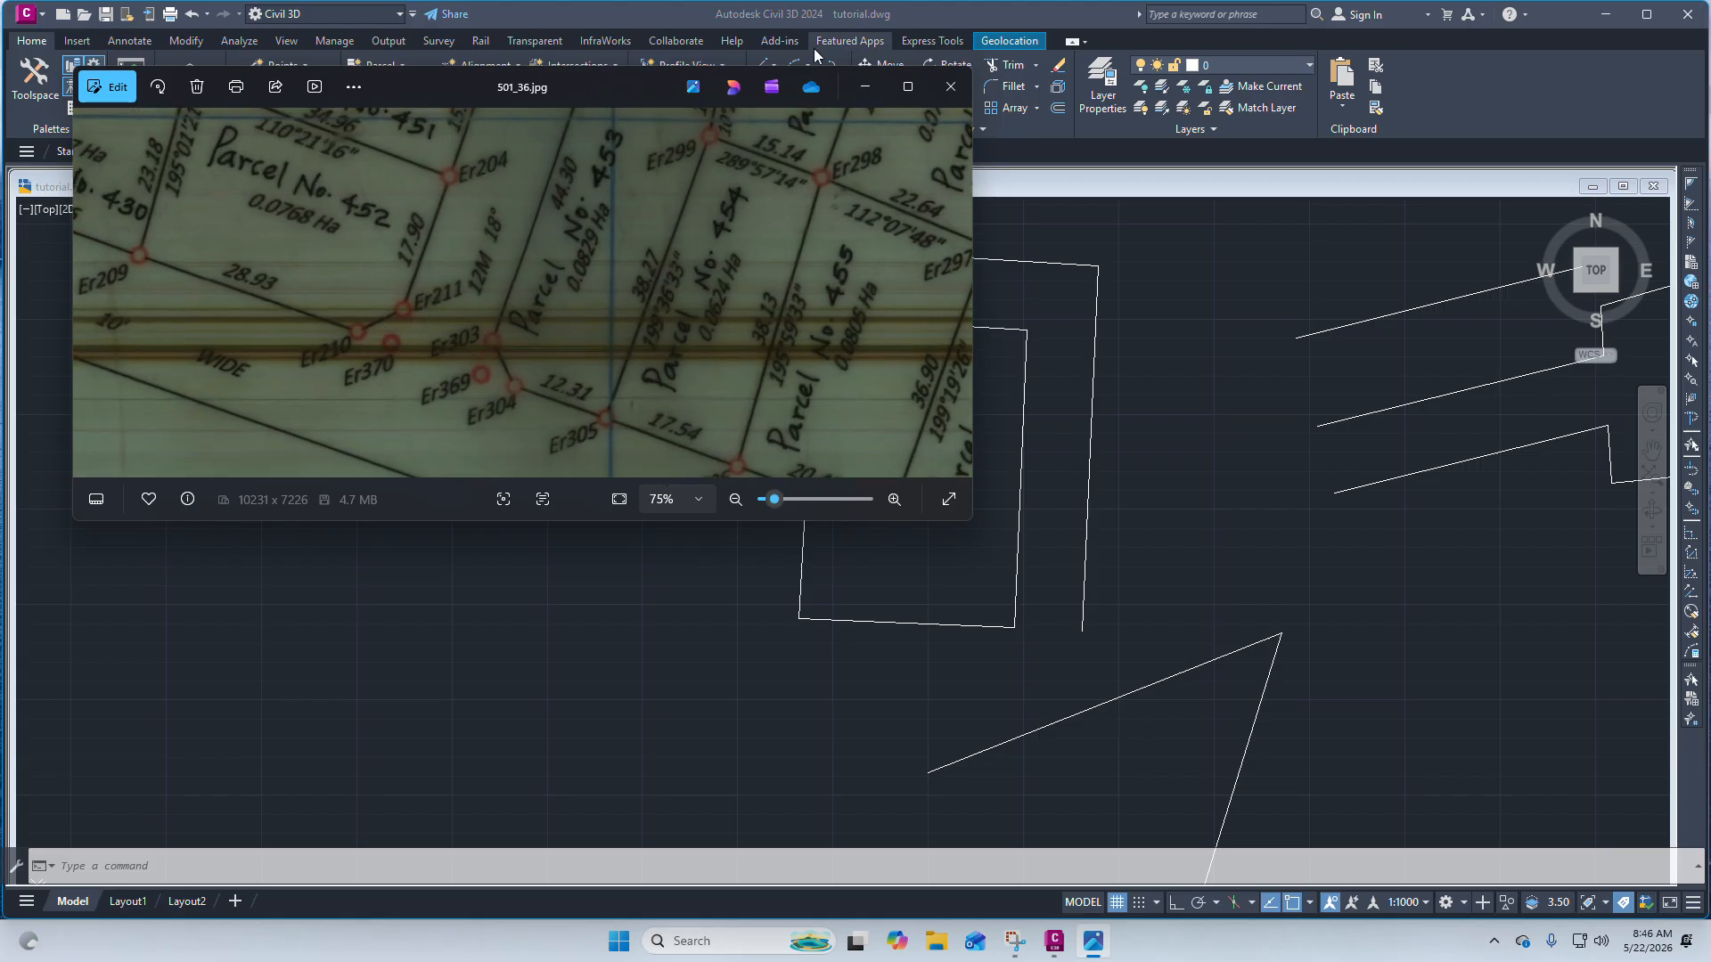
pyautogui.click(865, 87)
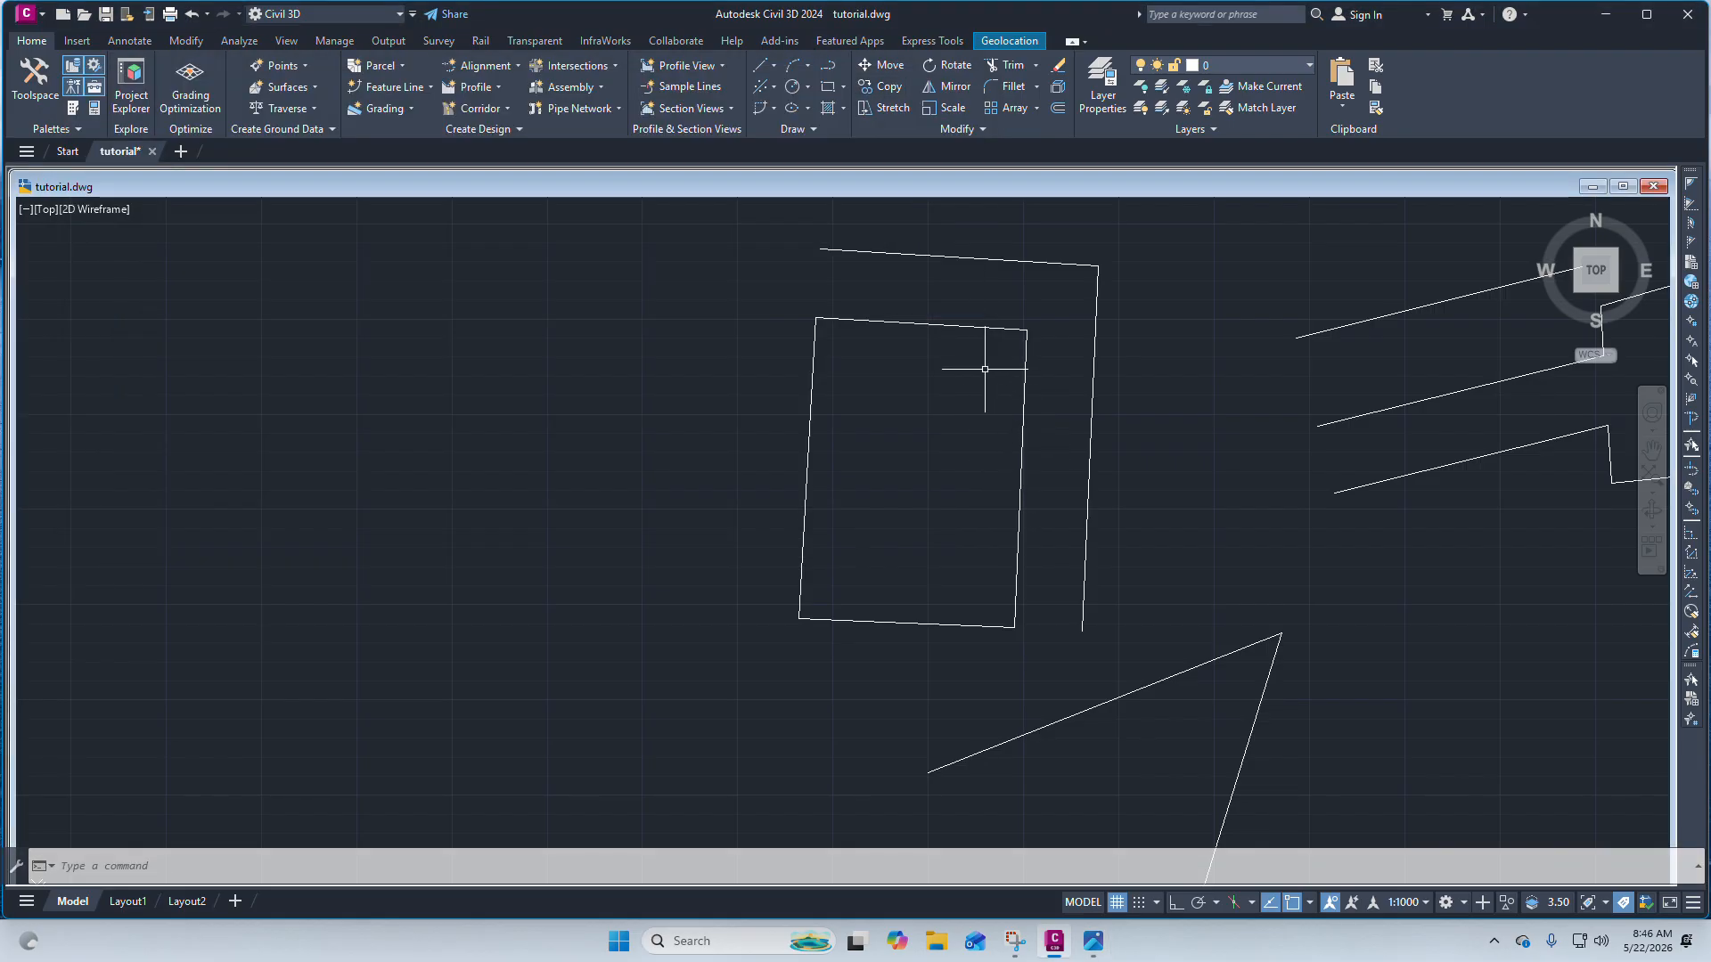
# Draw a circle of radius 3 centred on the rectangle's northeast corner.
pyautogui.moveTo(1024, 314); pyautogui.dragTo(935, 368, button='middle')
pyautogui.scroll(3, 926, 367)
pyautogui.moveTo(754, 343)
pyautogui.mouseDown()
pyautogui.moveTo(621, 295)
pyautogui.moveTo(641, 294)
pyautogui.mouseUp()
pyautogui.scroll(-3, 669, 293)
pyautogui.click(813, 453)
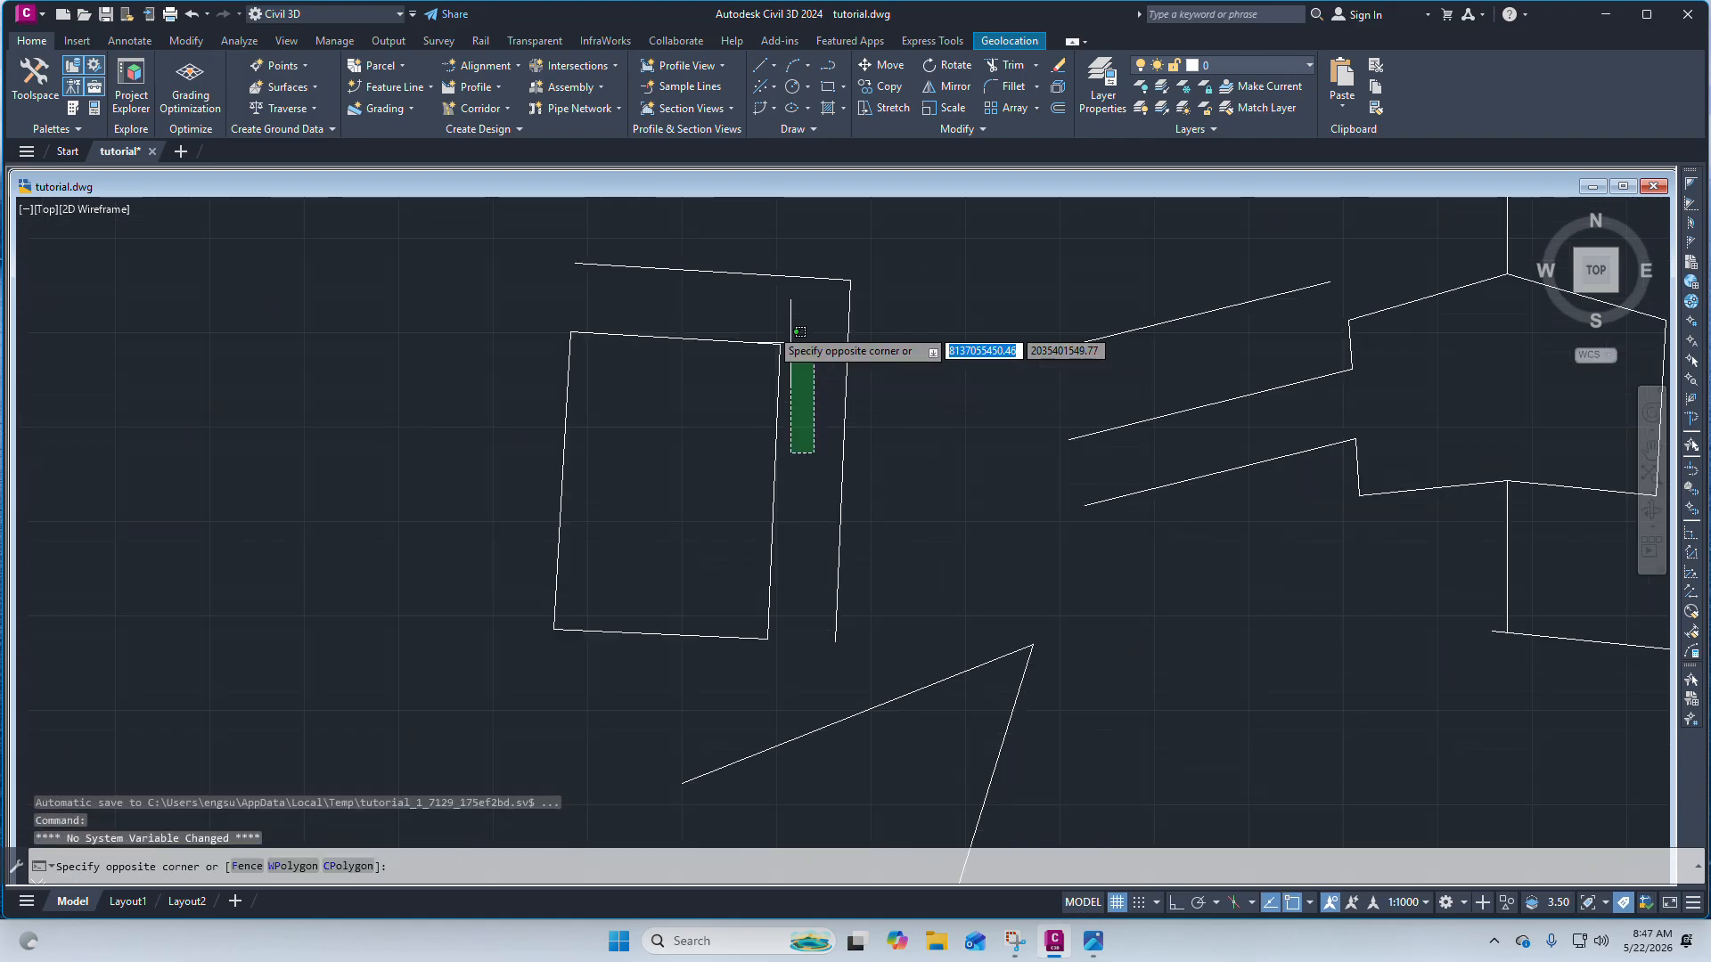
pyautogui.scroll(4, 723, 294)
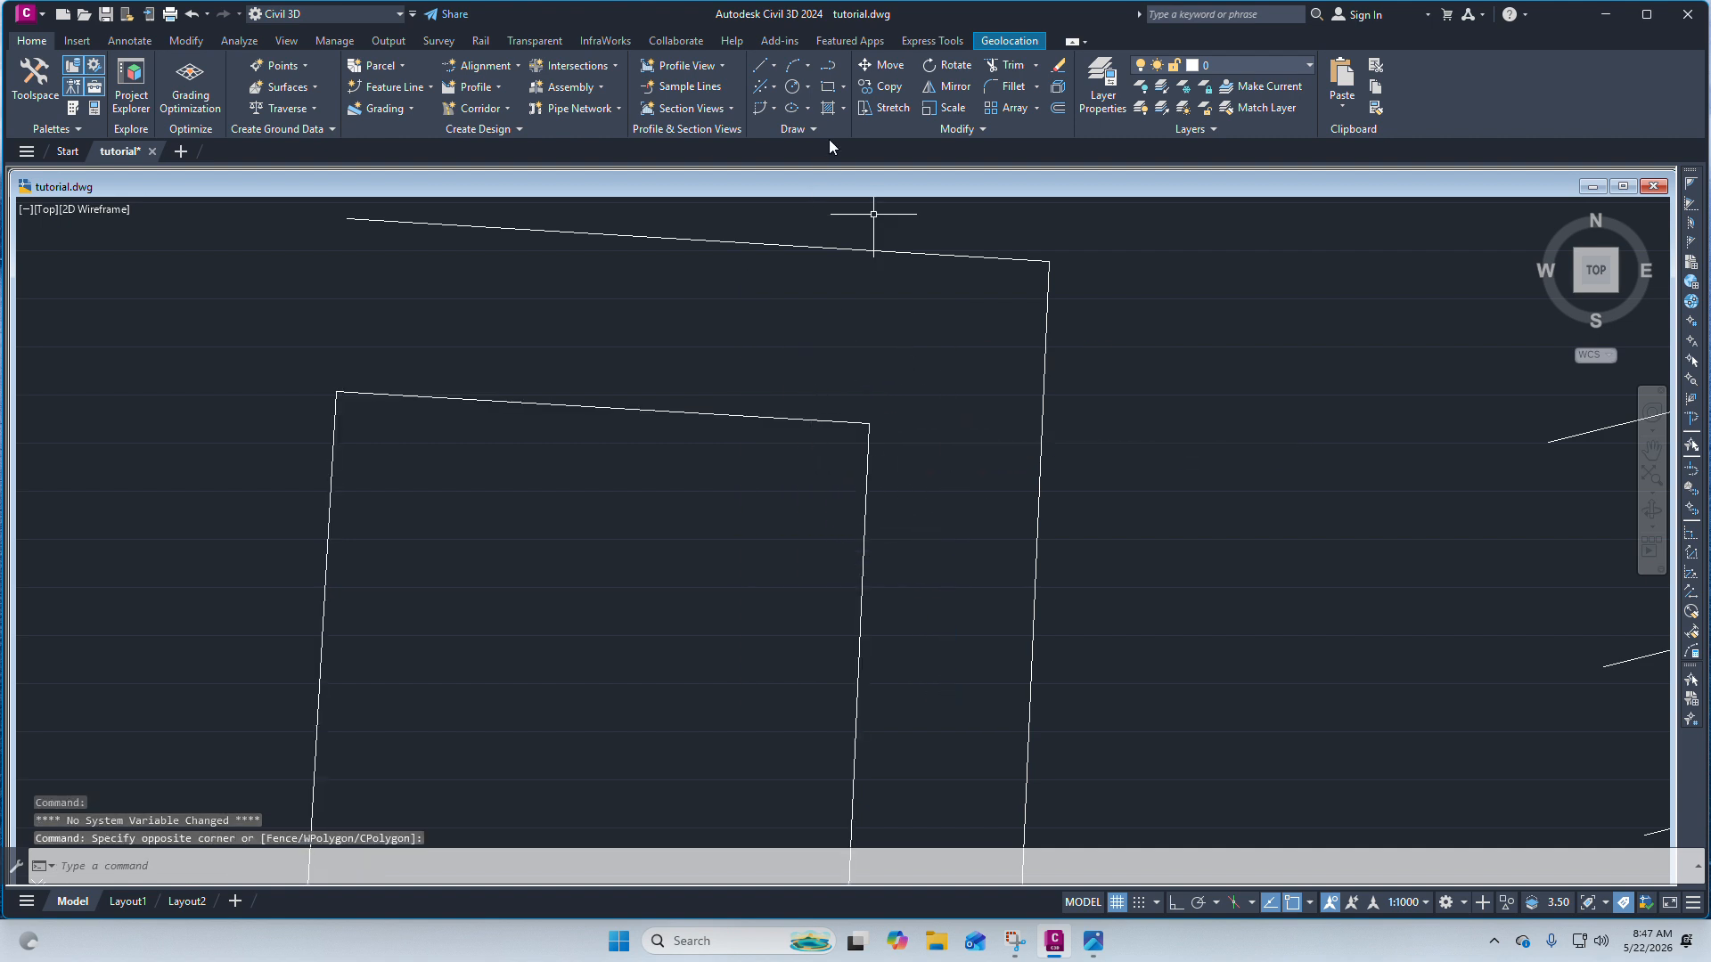
pyautogui.click(793, 89)
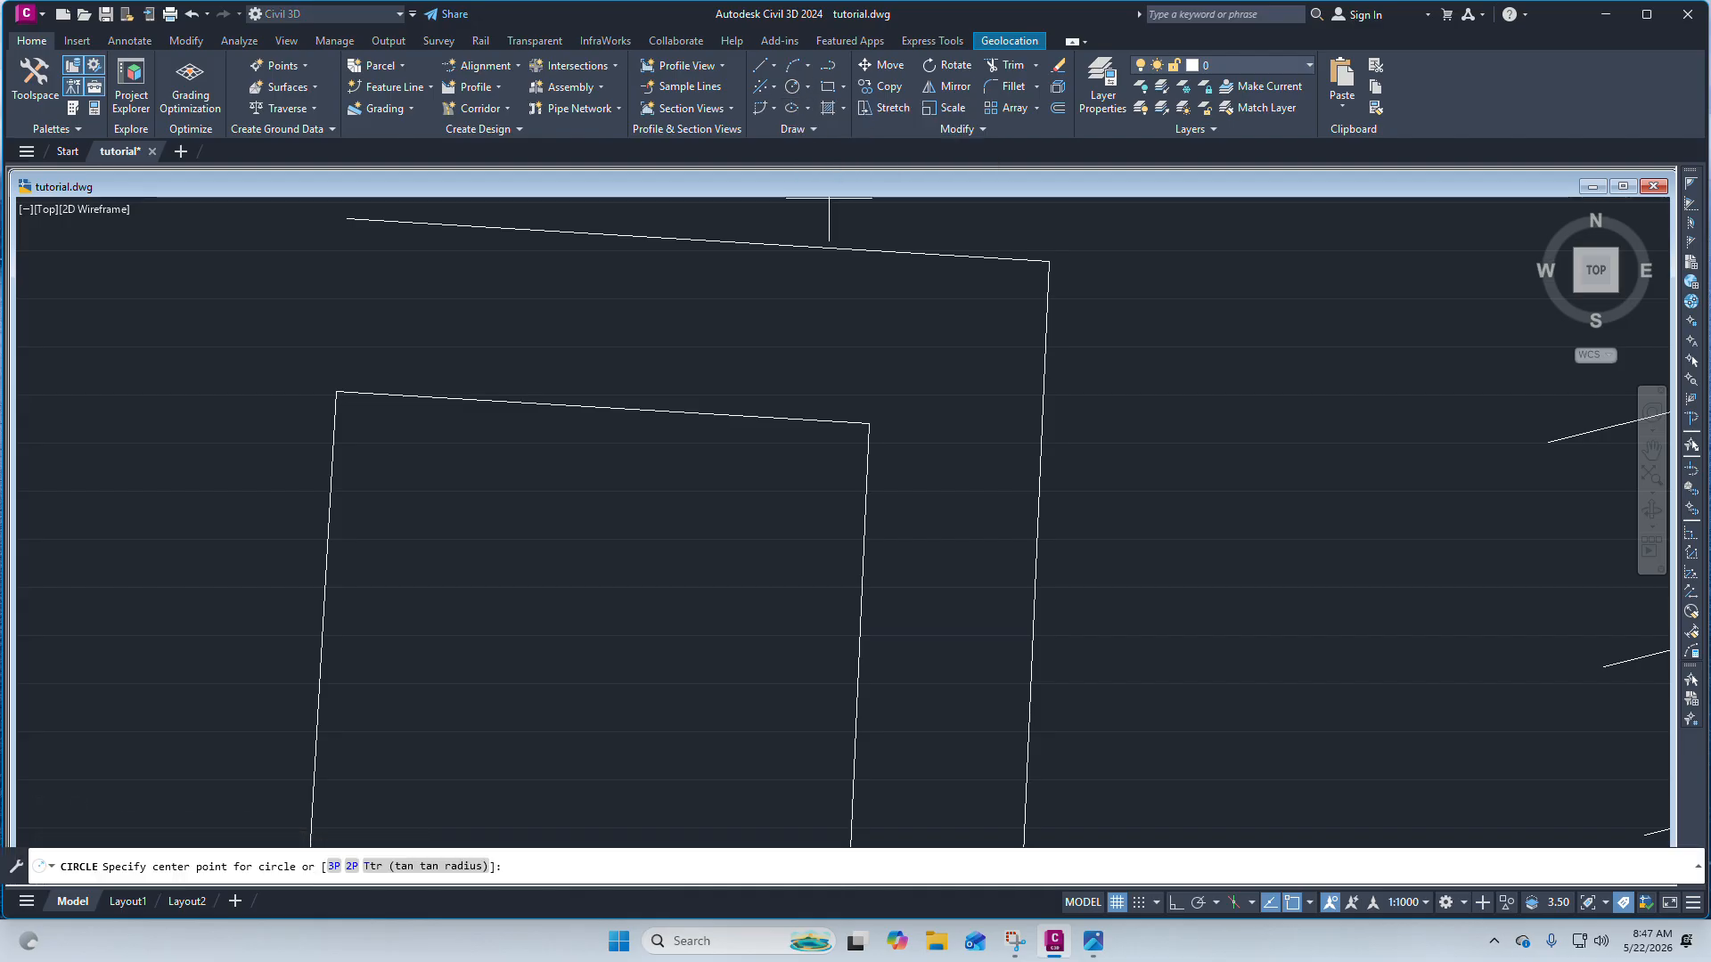
pyautogui.click(869, 424)
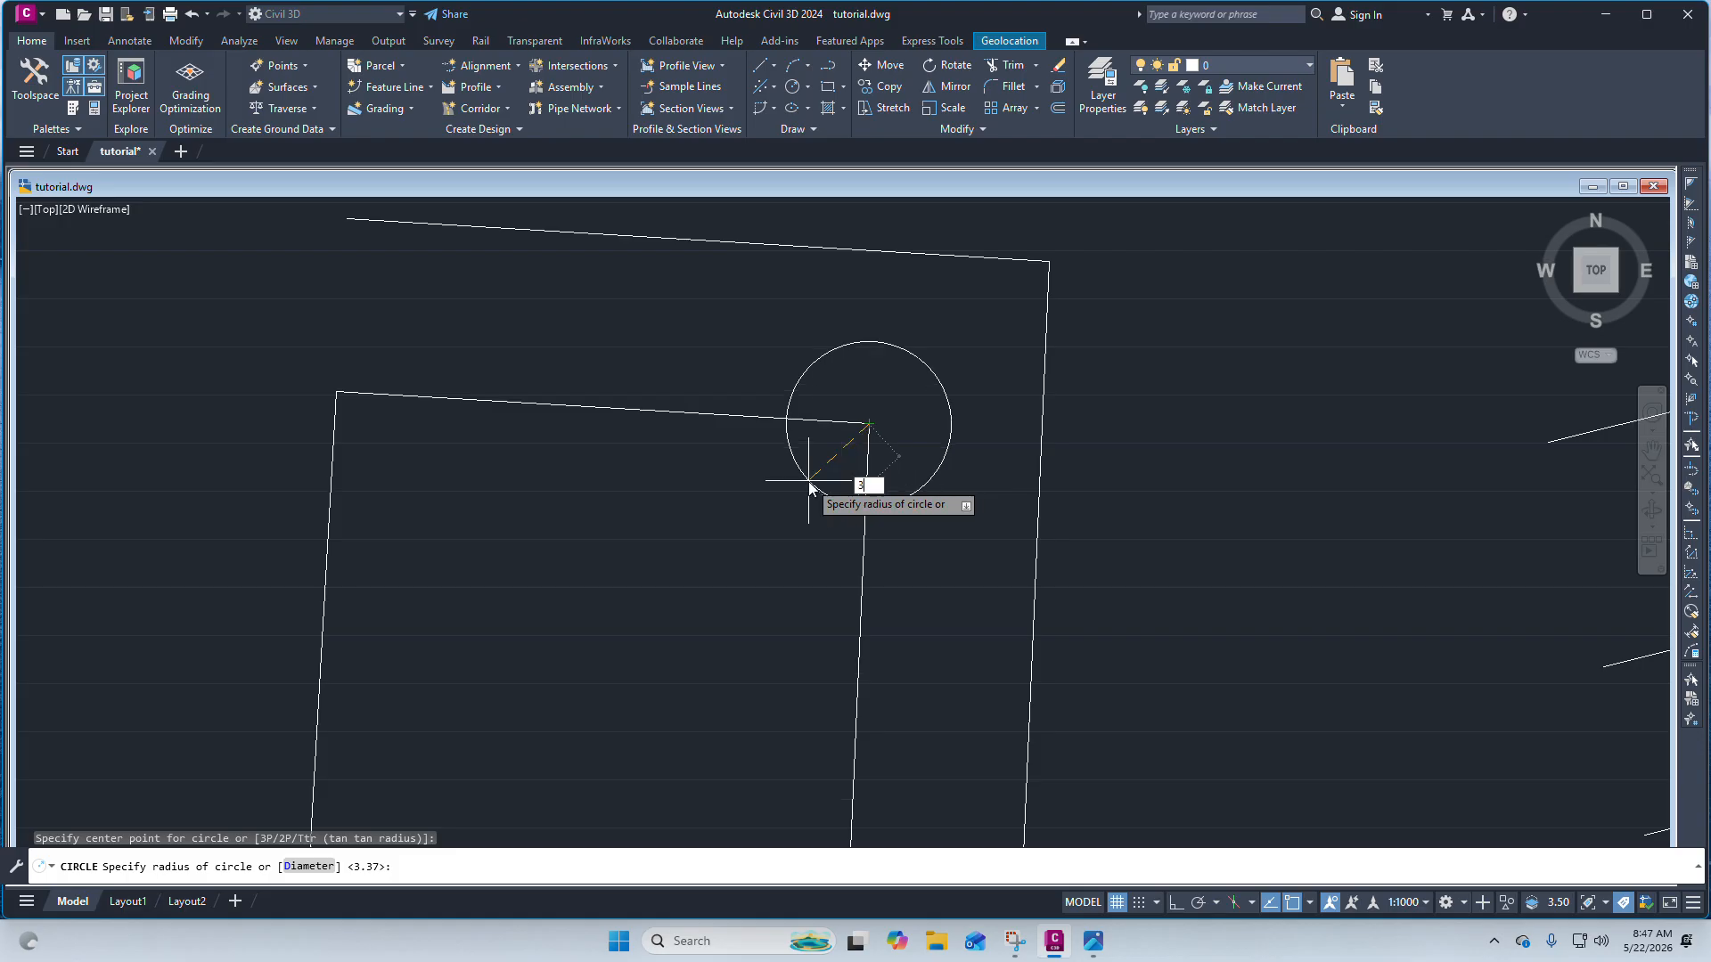
pyautogui.write('3')
pyautogui.press('Return')
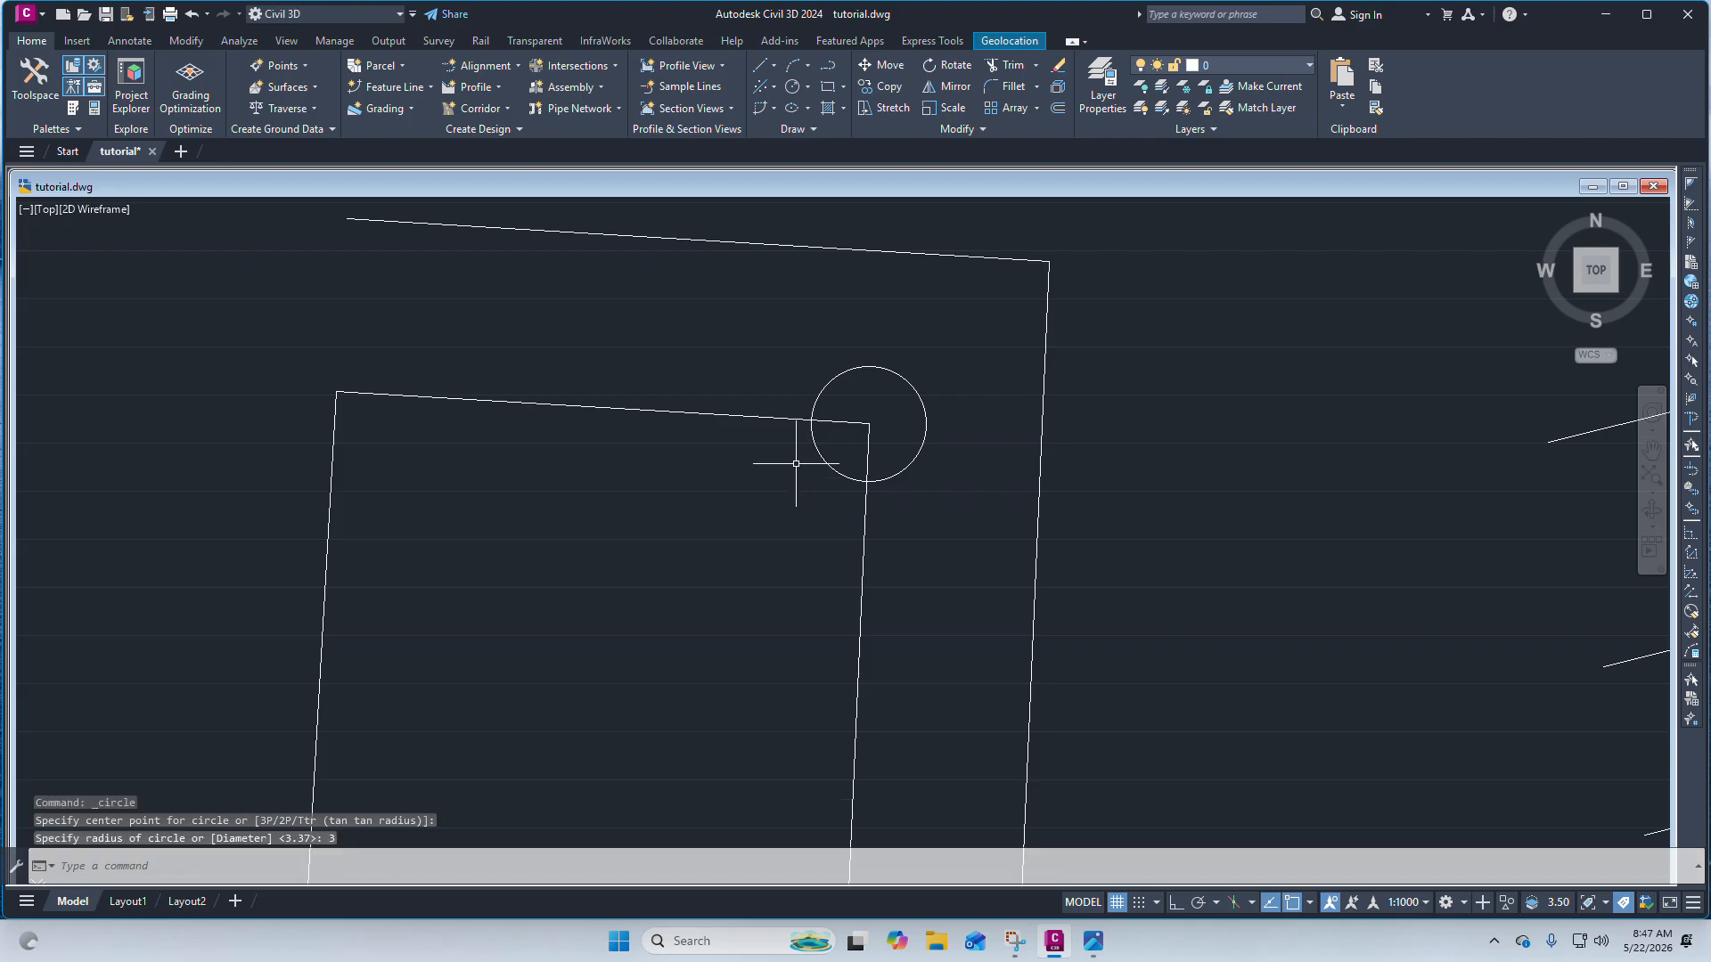
pyautogui.scroll(3, 839, 428)
pyautogui.click(913, 405)
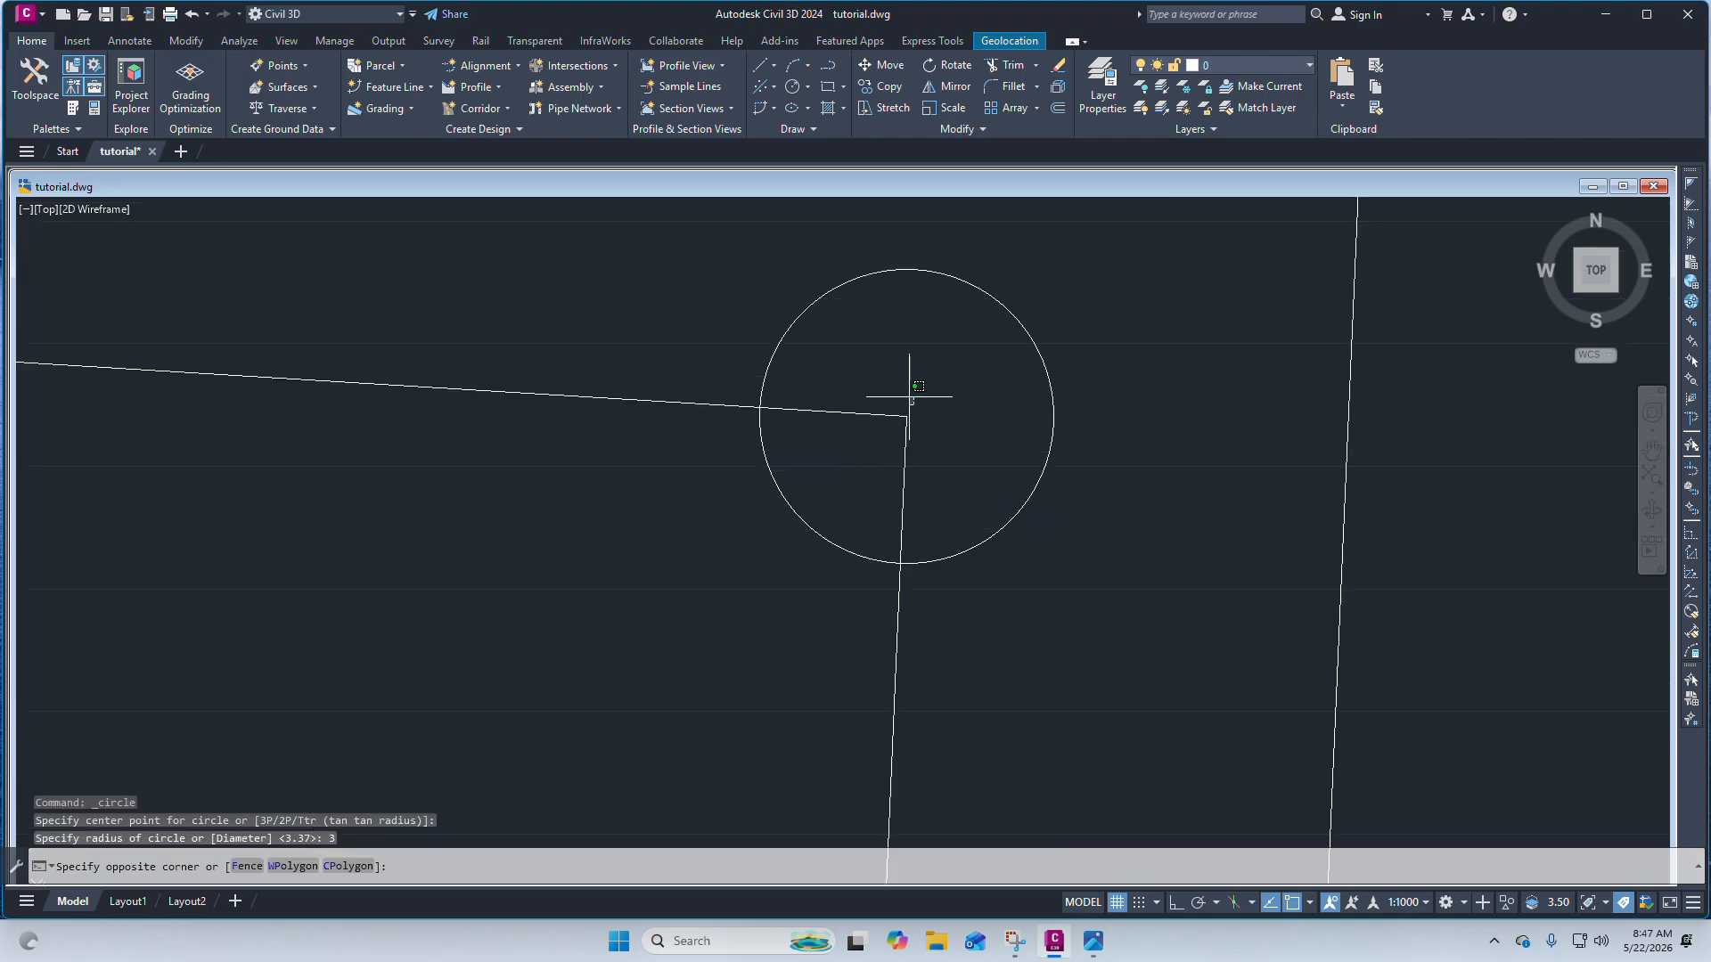
pyautogui.moveTo(909, 397)
pyautogui.mouseDown()
pyautogui.moveTo(780, 378)
pyautogui.moveTo(856, 323)
pyautogui.moveTo(882, 384)
pyautogui.mouseUp()
pyautogui.scroll(-4, 860, 398)
pyautogui.scroll(4, 878, 365)
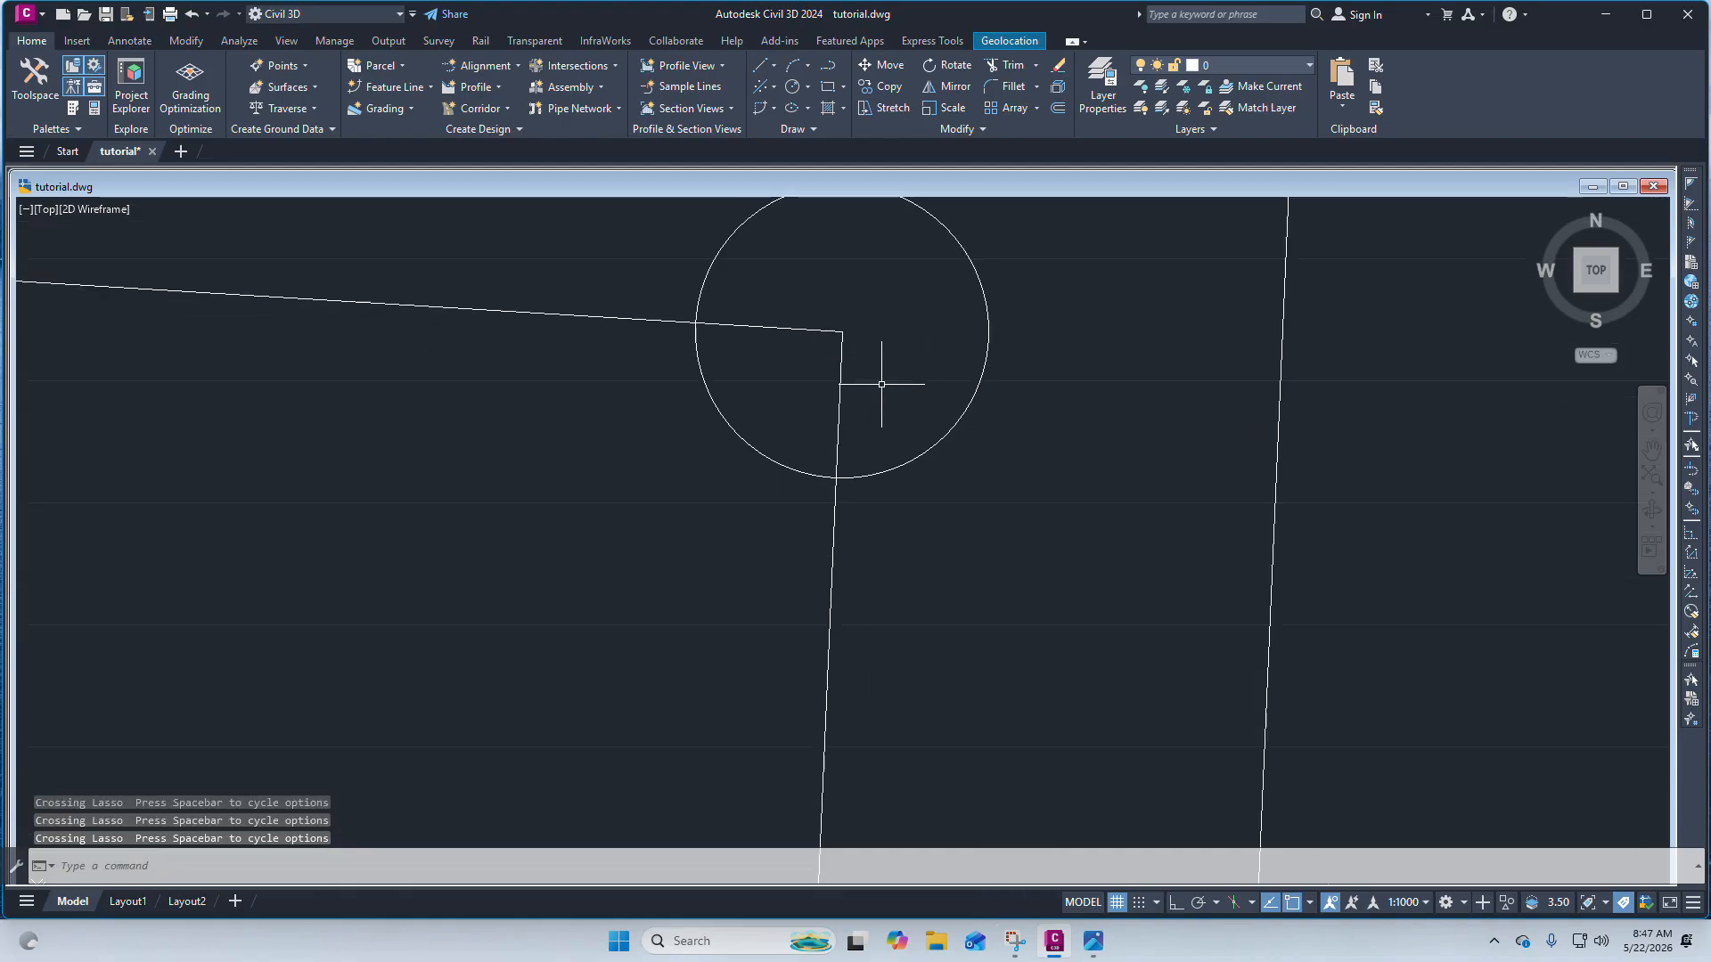
pyautogui.scroll(-3, 860, 405)
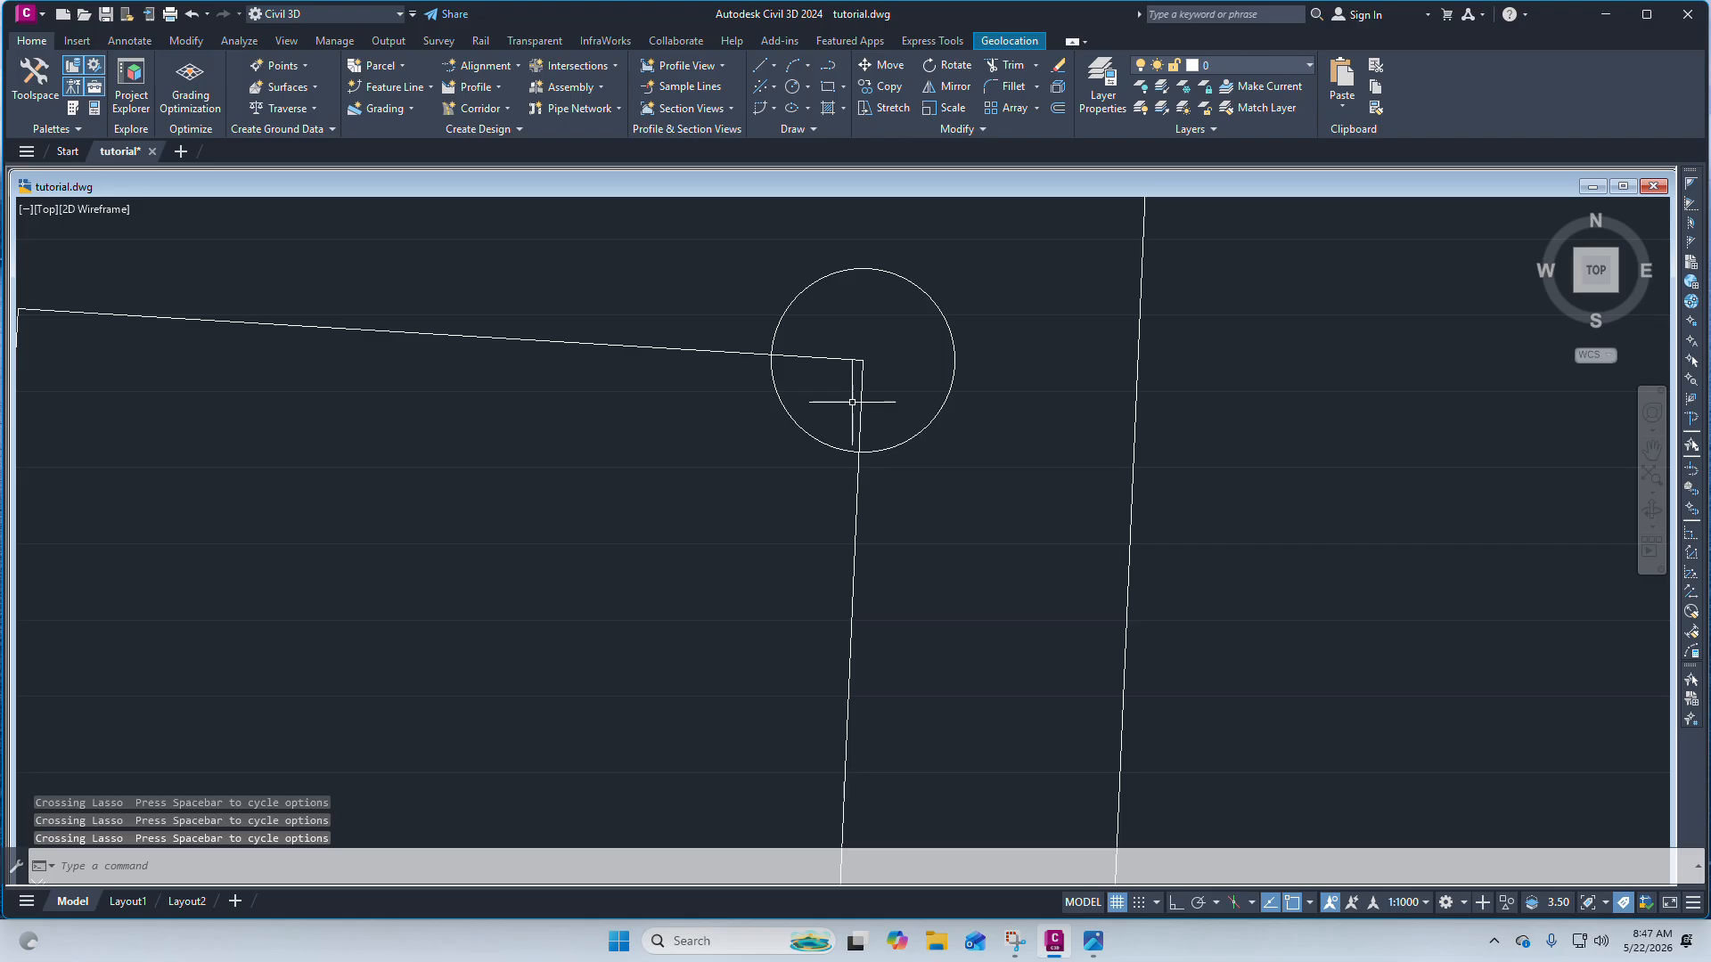
pyautogui.scroll(5, 797, 380)
pyautogui.click(818, 390)
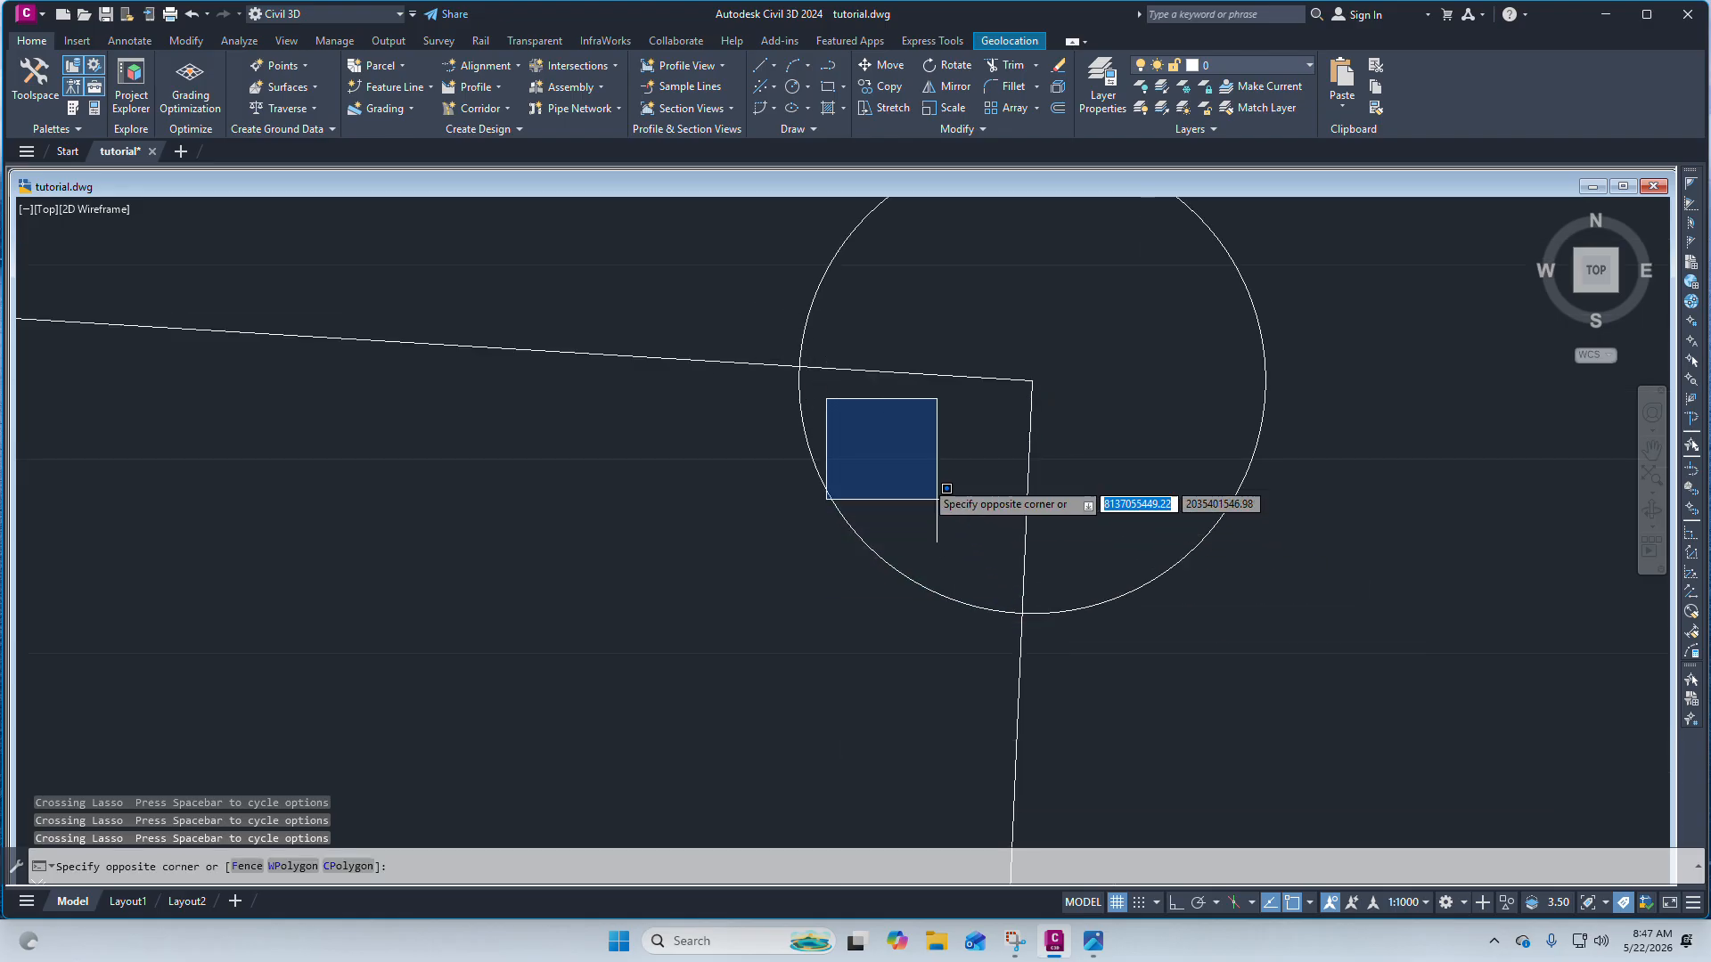
pyautogui.click(1010, 604)
pyautogui.press('Escape')
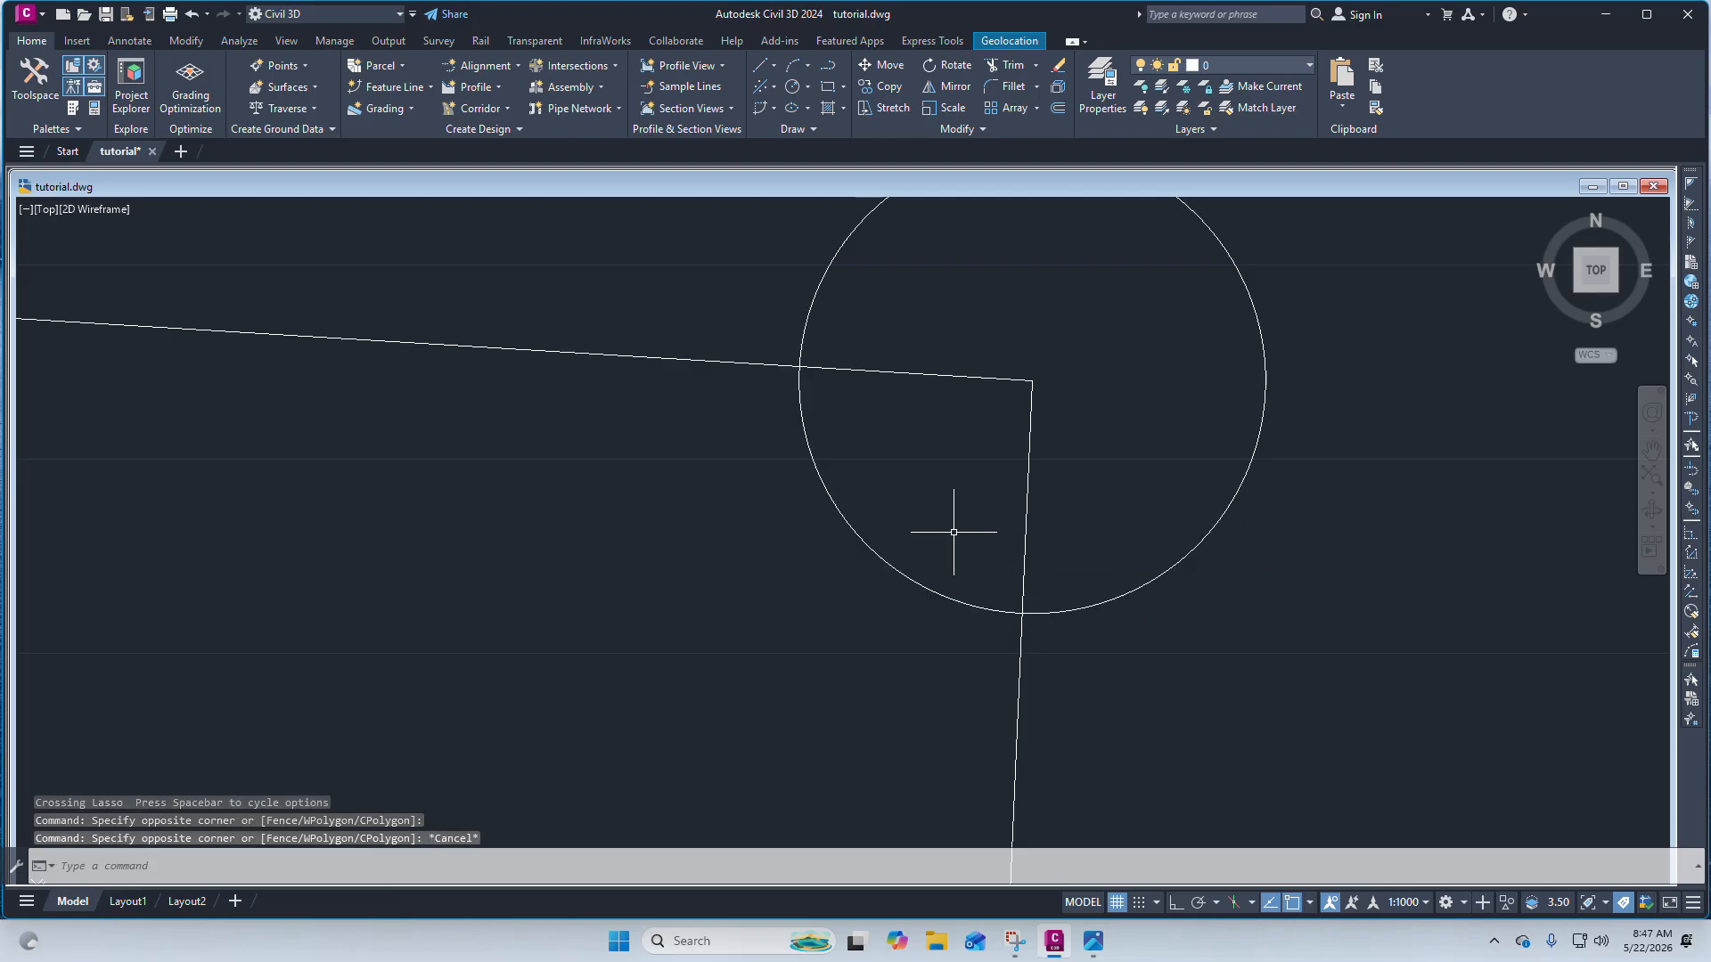
# Draw a line across the northeast corner between the circle's intersections with the top and right edges.
pyautogui.click(759, 73)
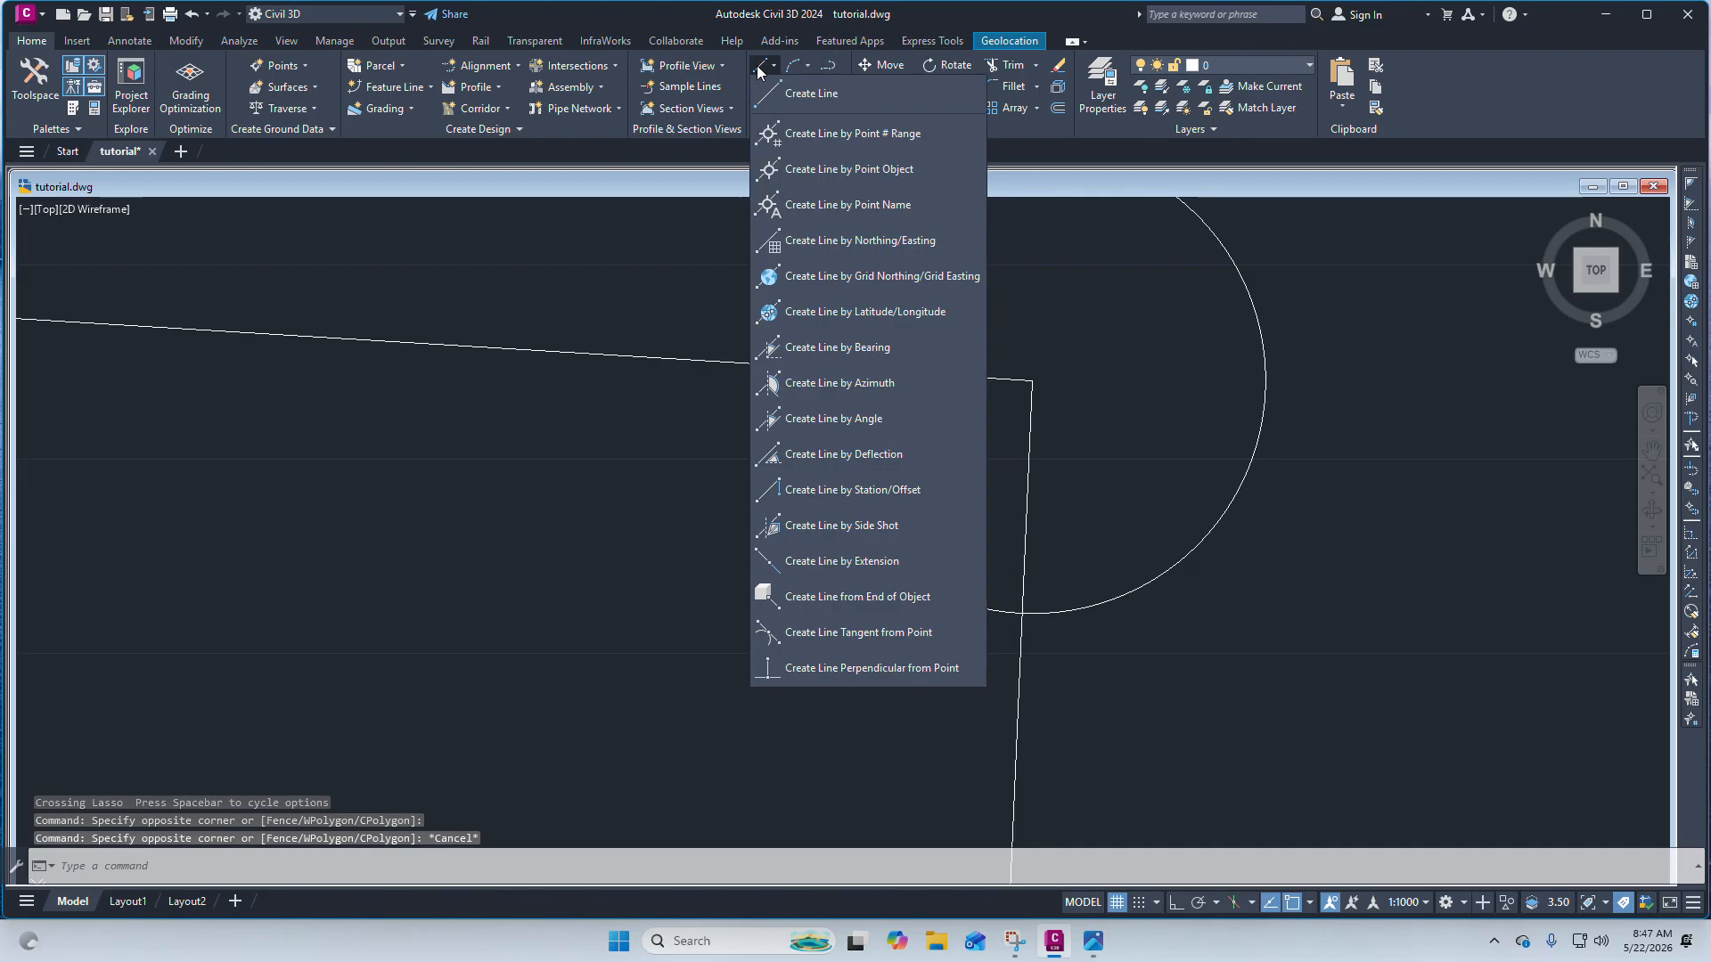
pyautogui.click(802, 92)
pyautogui.click(799, 366)
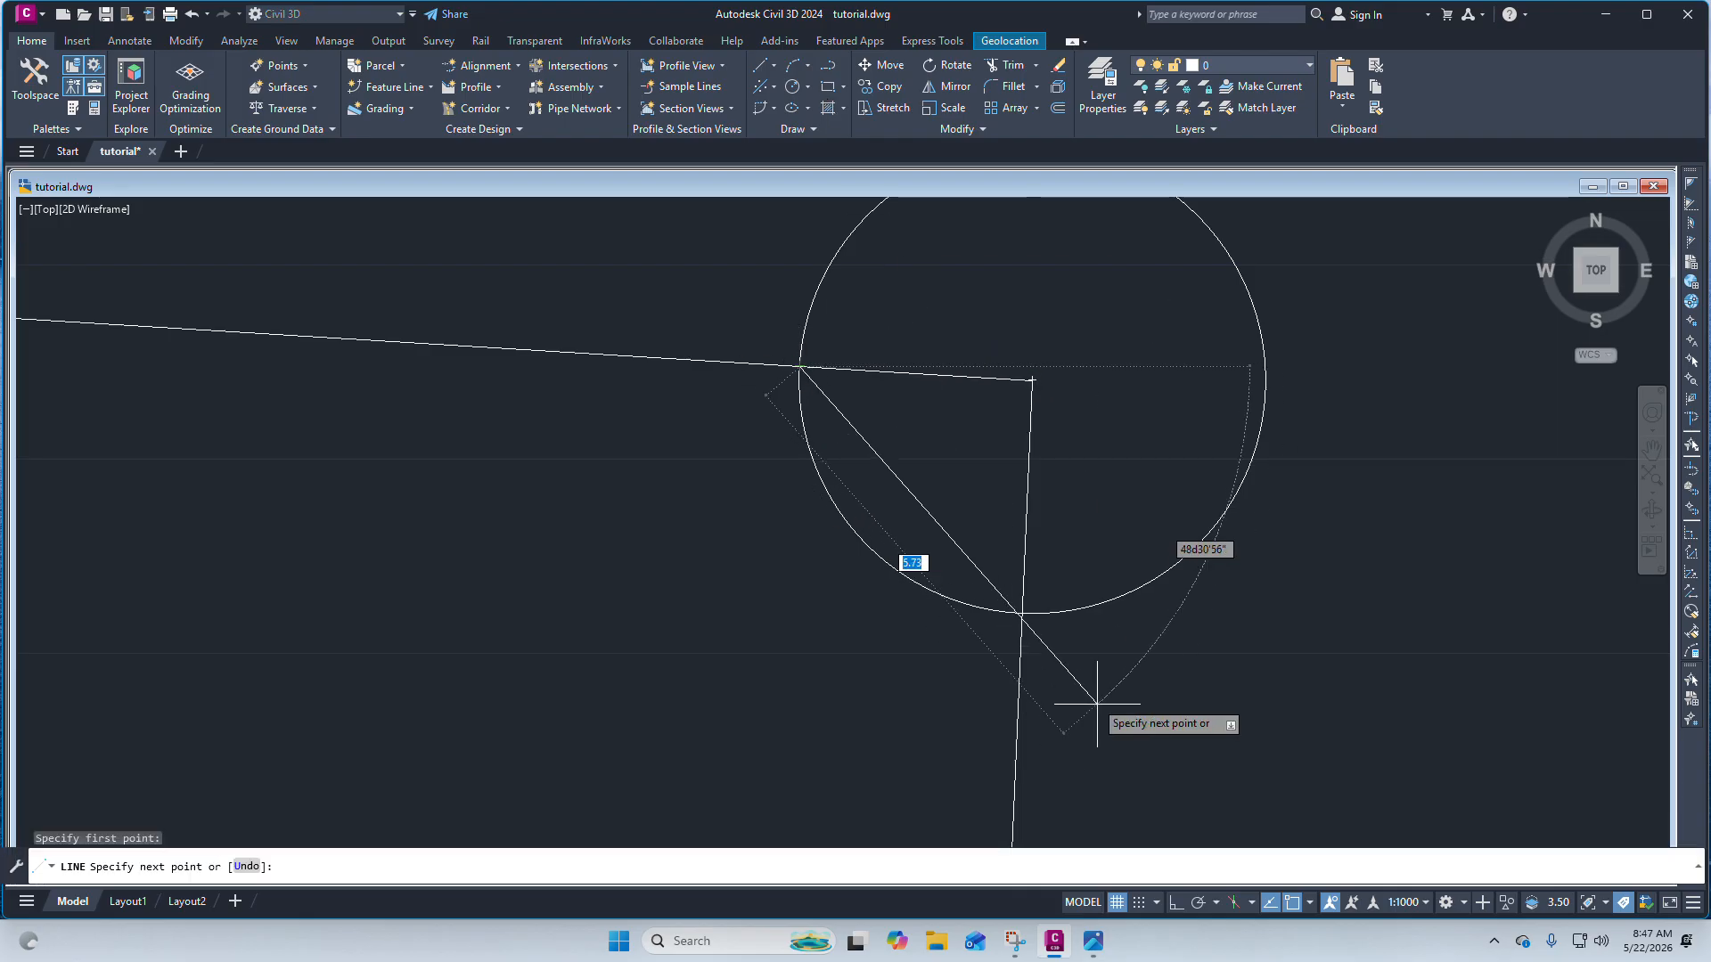
pyautogui.rightClick(1022, 613)
pyautogui.click(1062, 629)
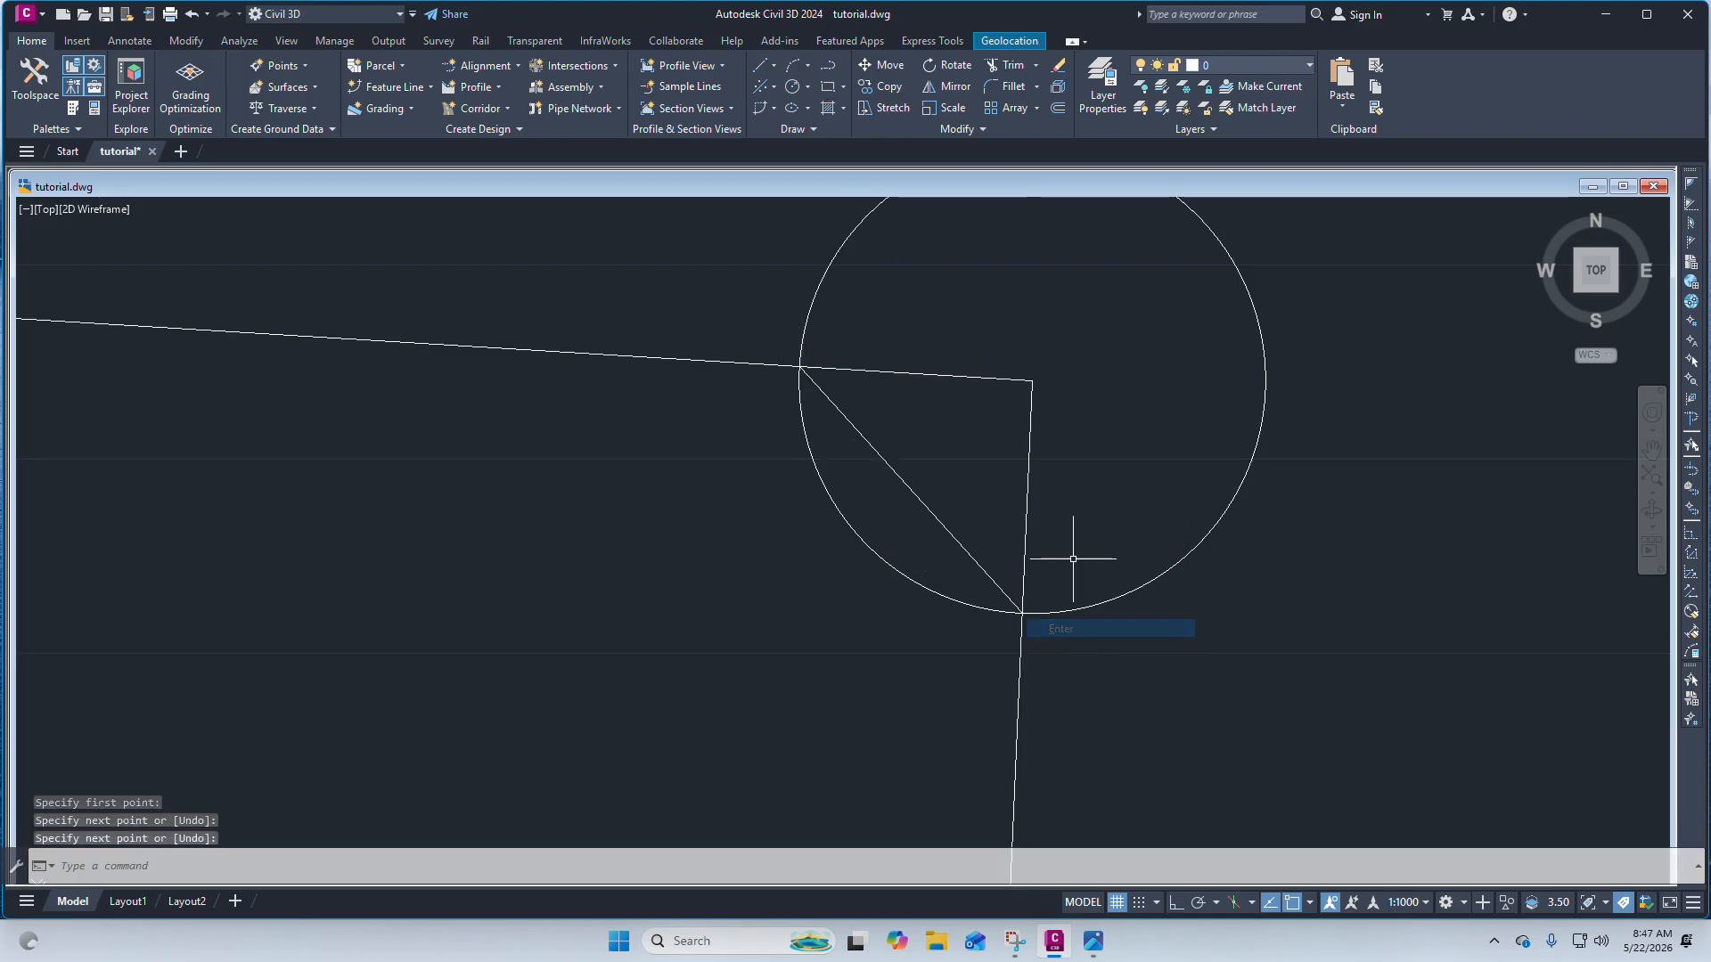
# Delete the construction circle.
pyautogui.scroll(-4, 1068, 499)
pyautogui.click(1078, 528)
pyautogui.press('Delete')
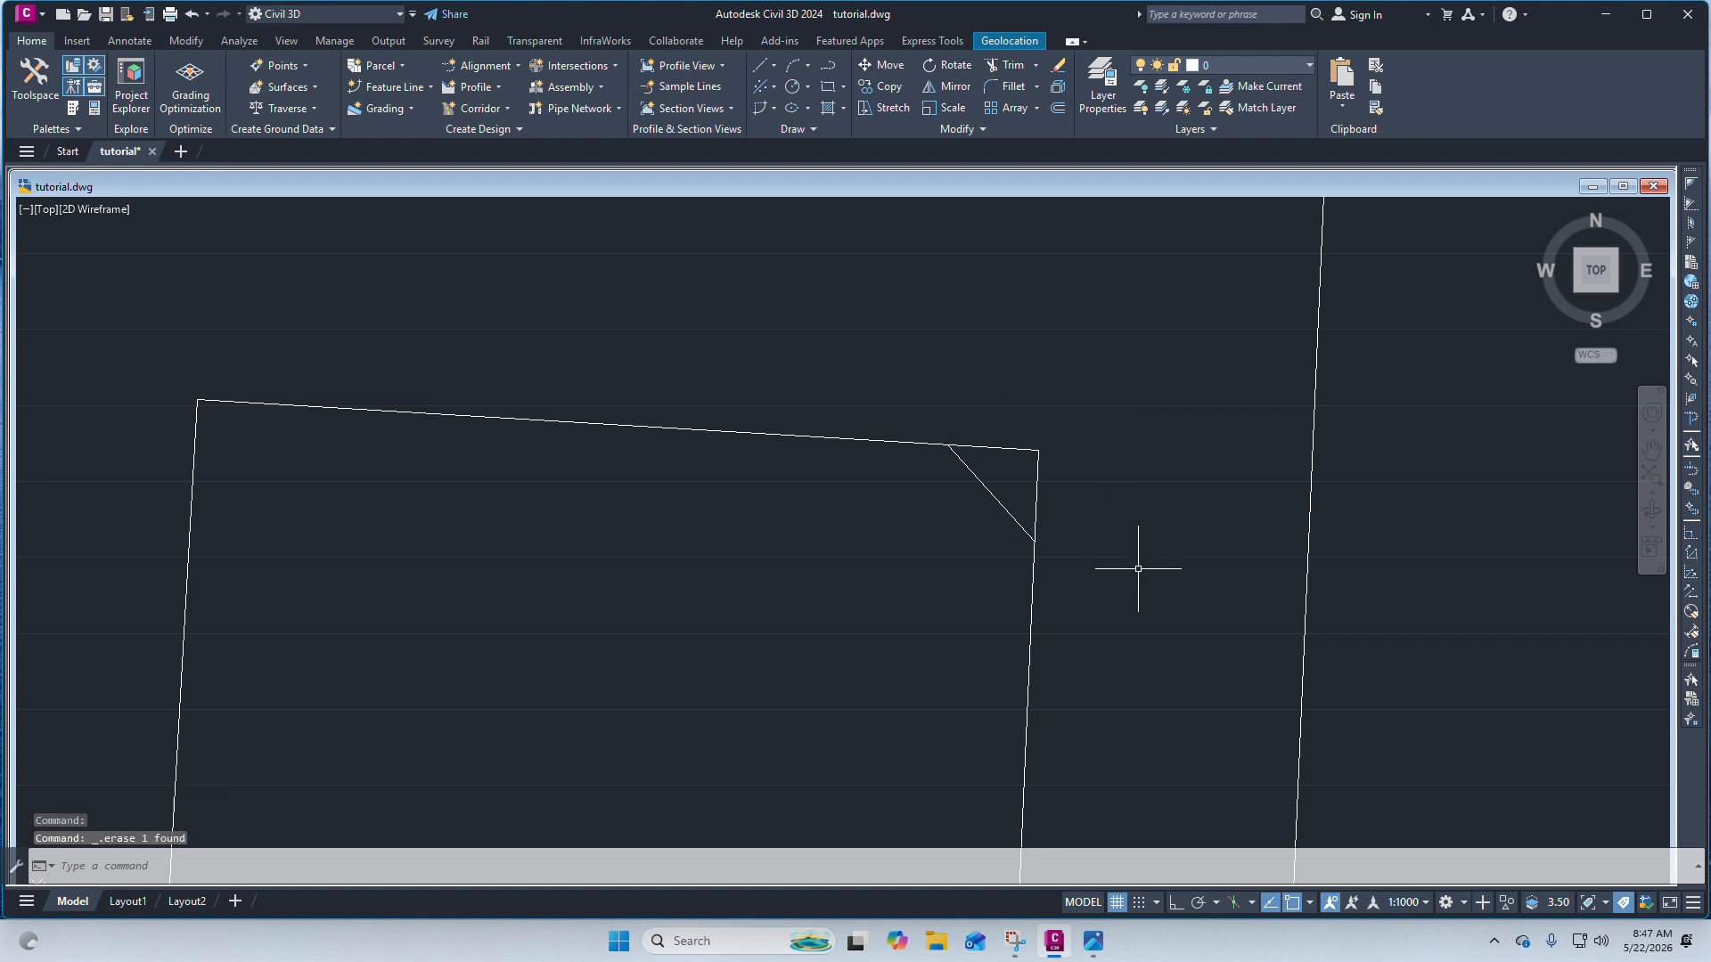
# Trim away the top edge's stub beyond the new corner line, undoing an unwanted trim of the right edge.
pyautogui.scroll(-3, 1065, 481)
pyautogui.scroll(3, 1031, 432)
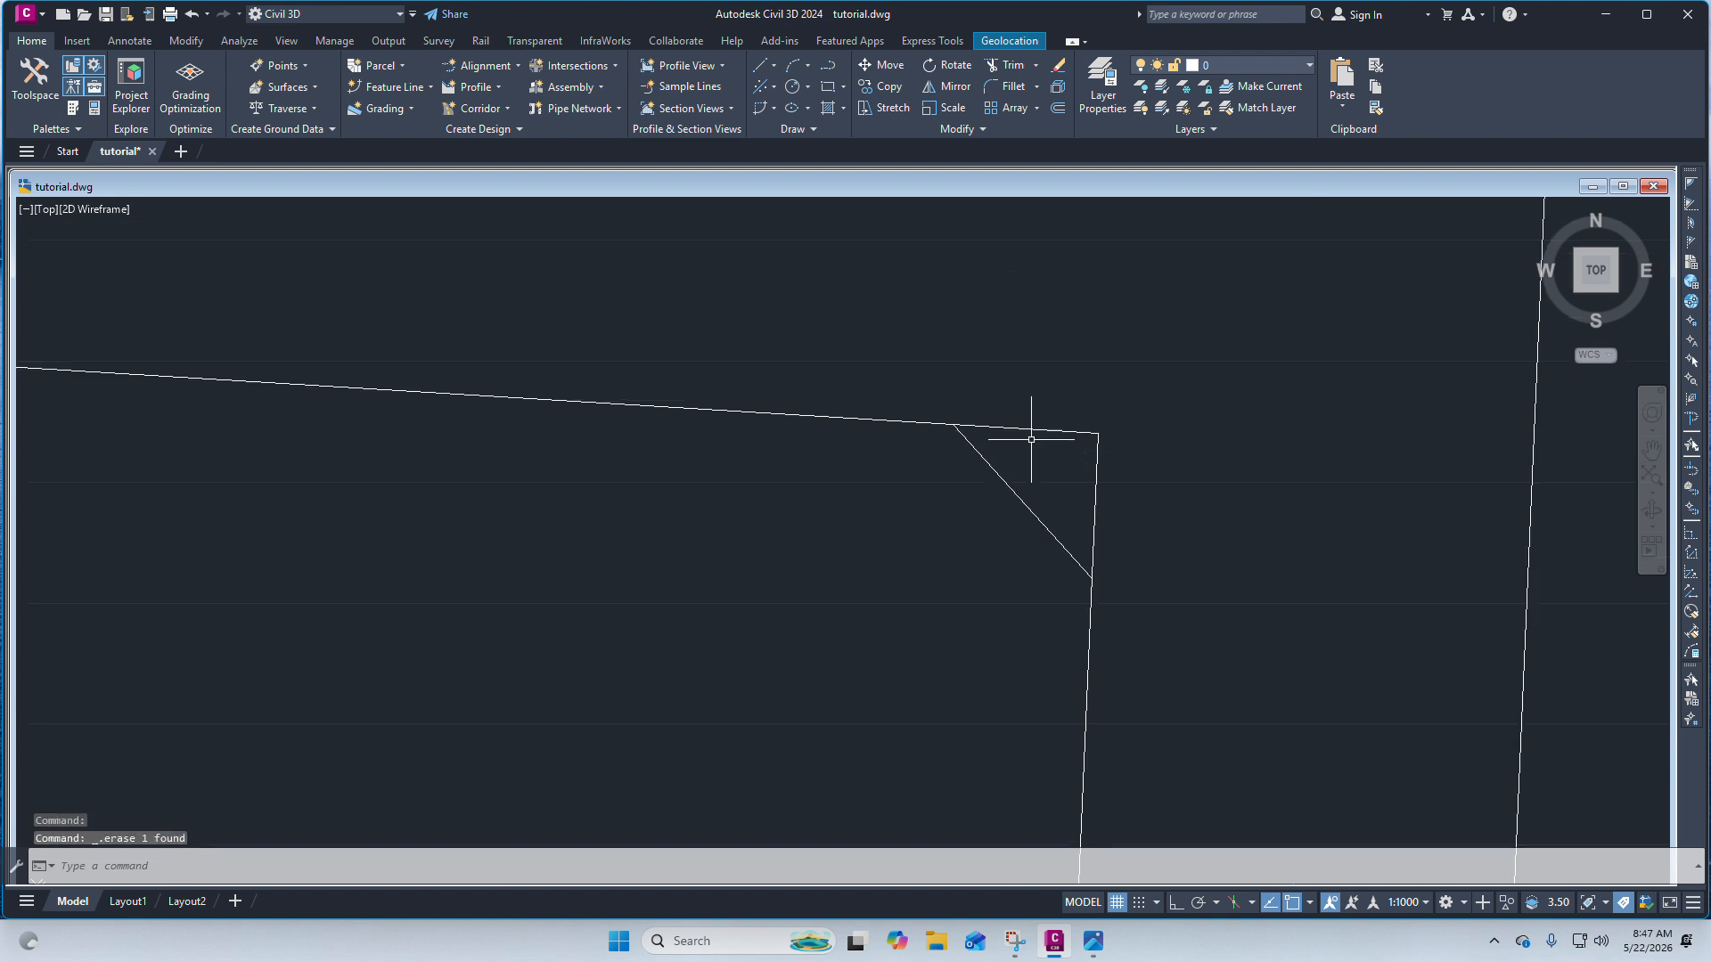
pyautogui.scroll(-3, 1036, 393)
pyautogui.scroll(3, 1065, 392)
pyautogui.scroll(-2, 990, 404)
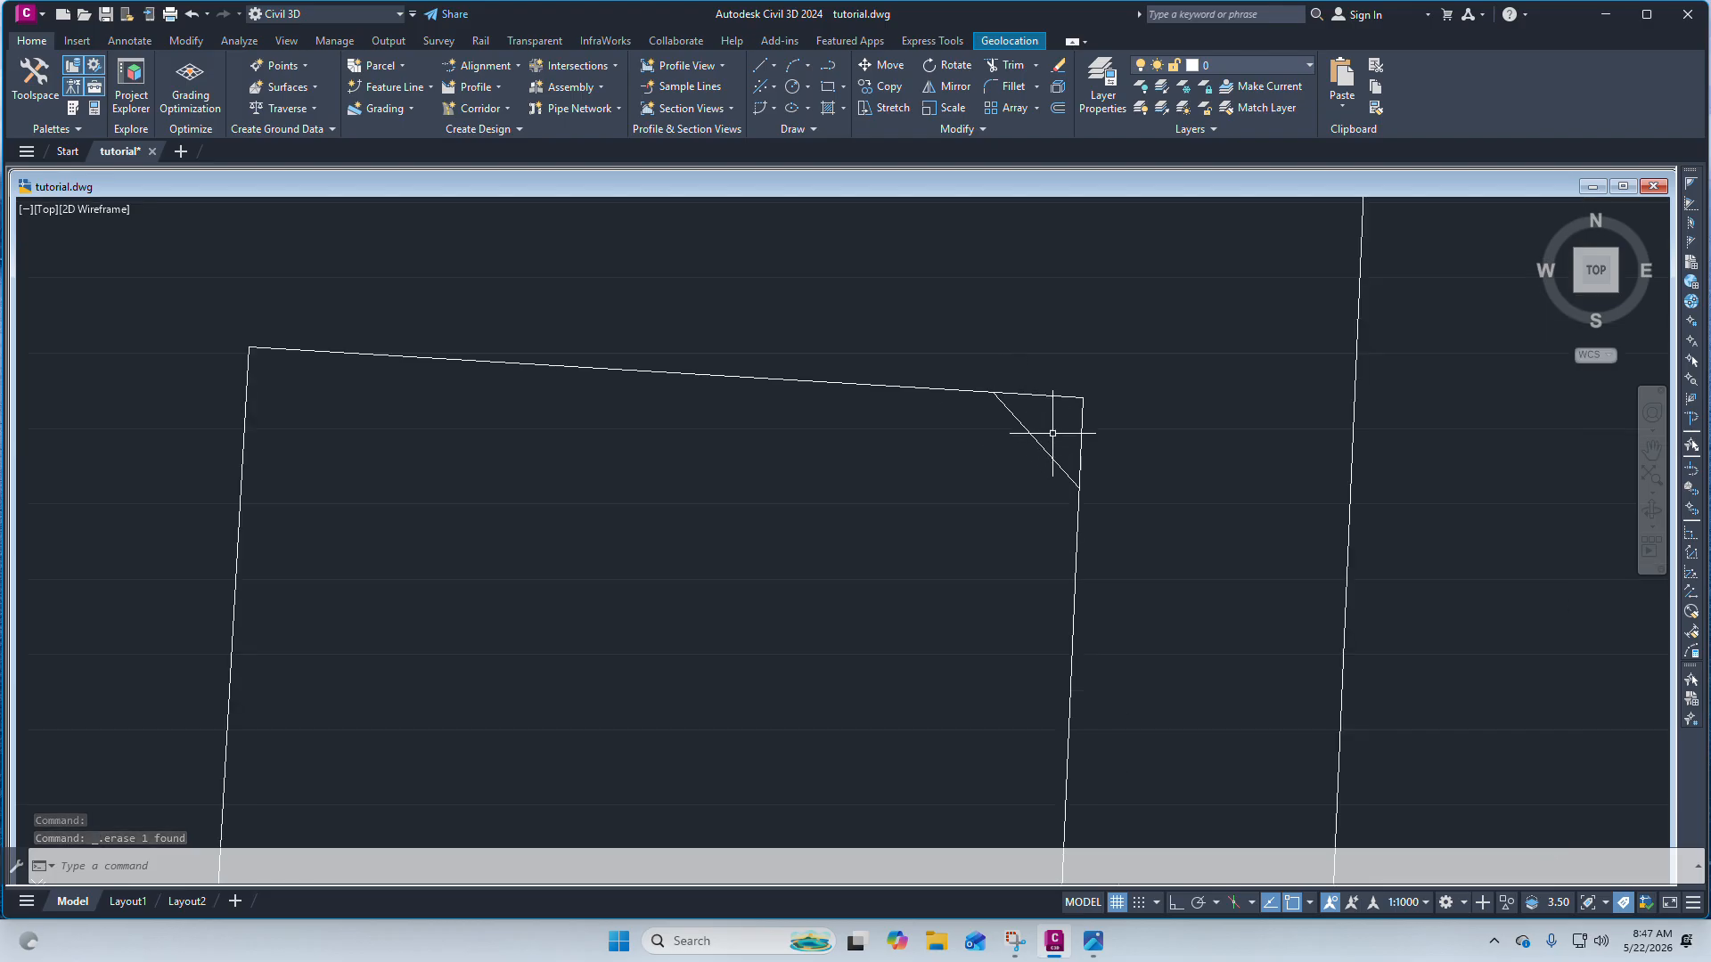
pyautogui.click(1144, 541)
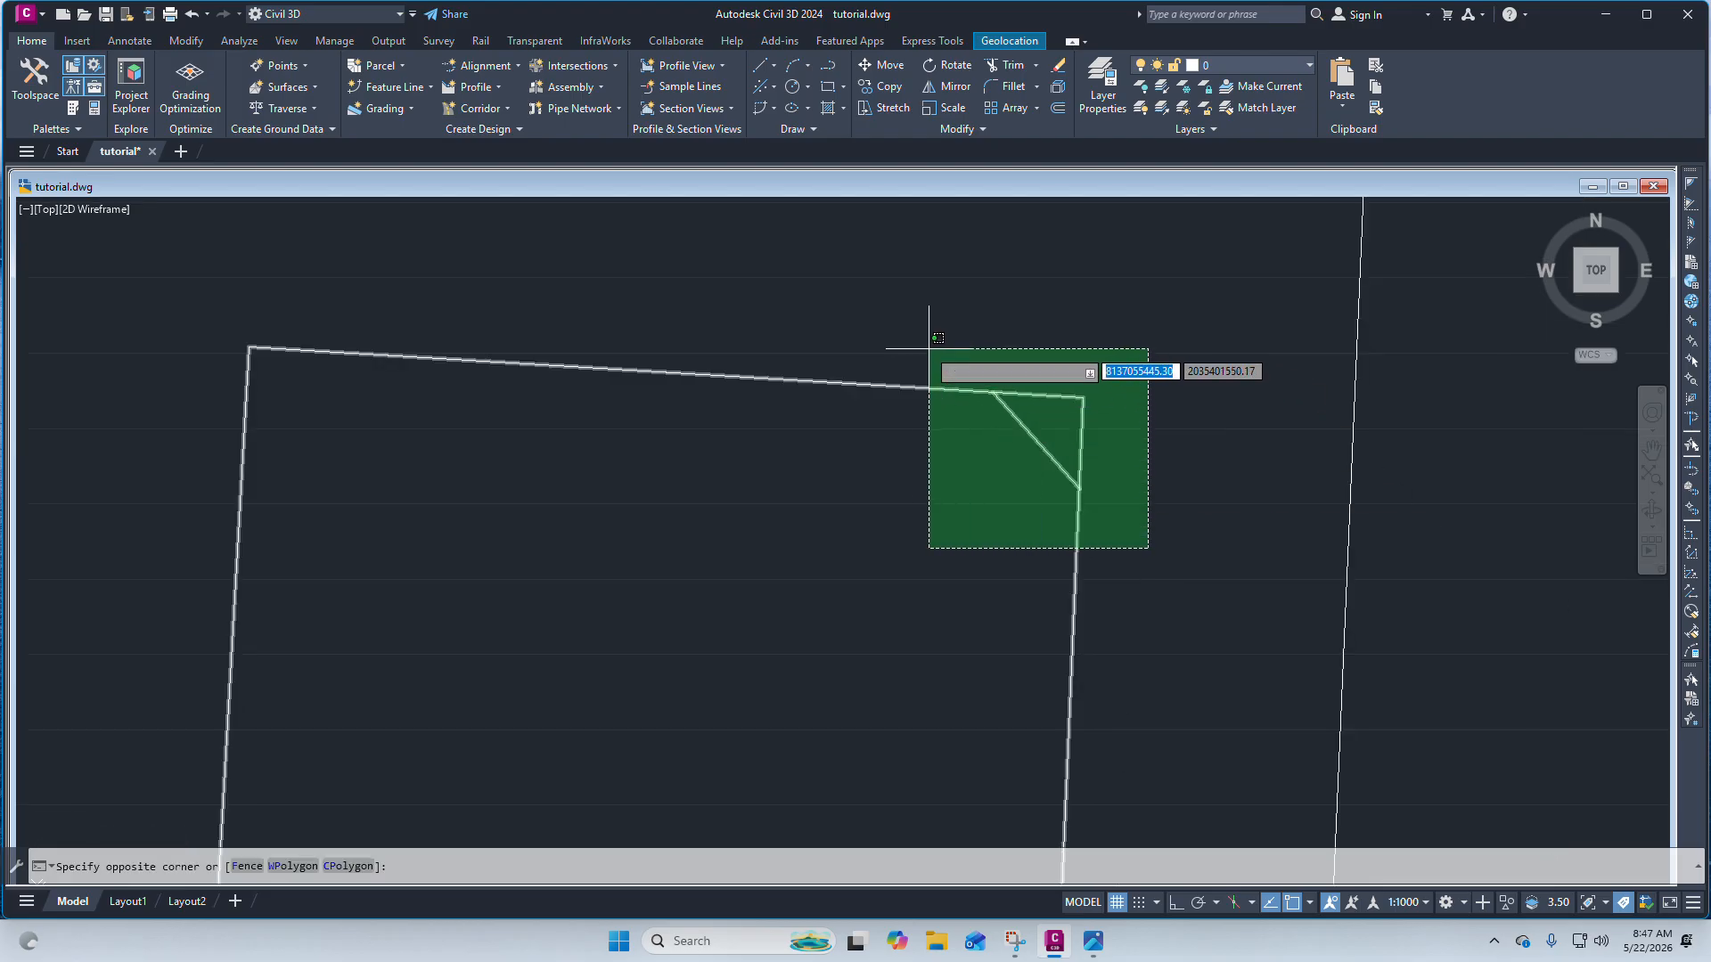
pyautogui.click(924, 347)
pyautogui.scroll(2, 989, 379)
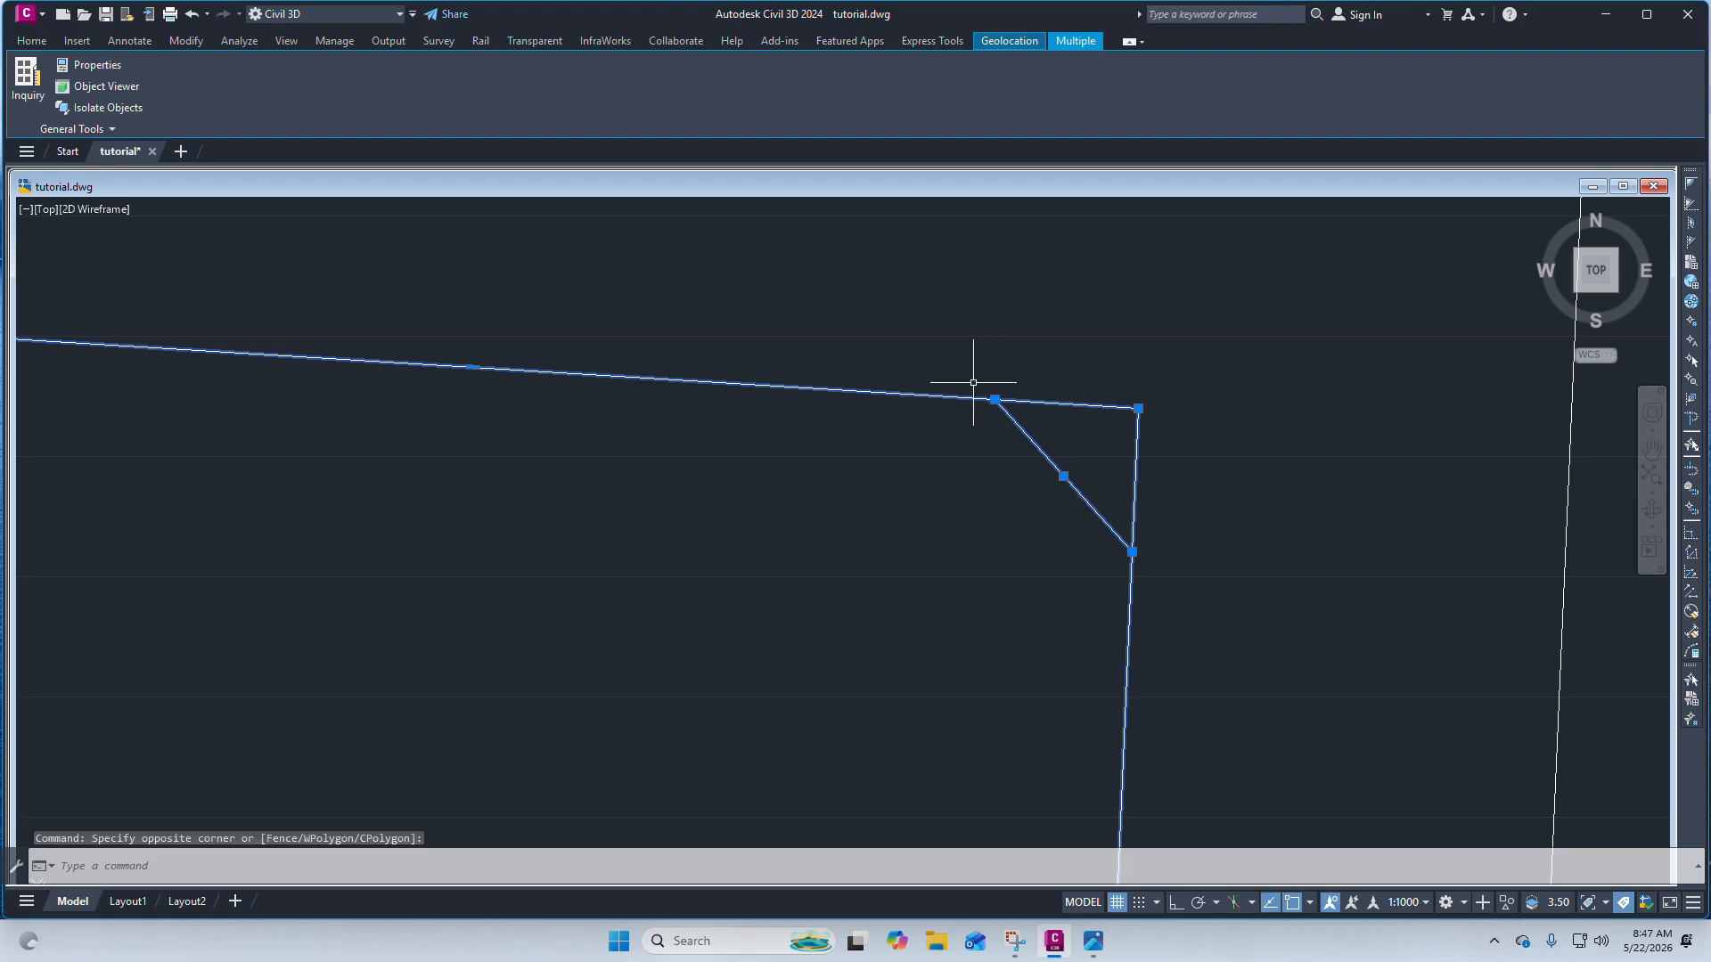
pyautogui.write('rim')
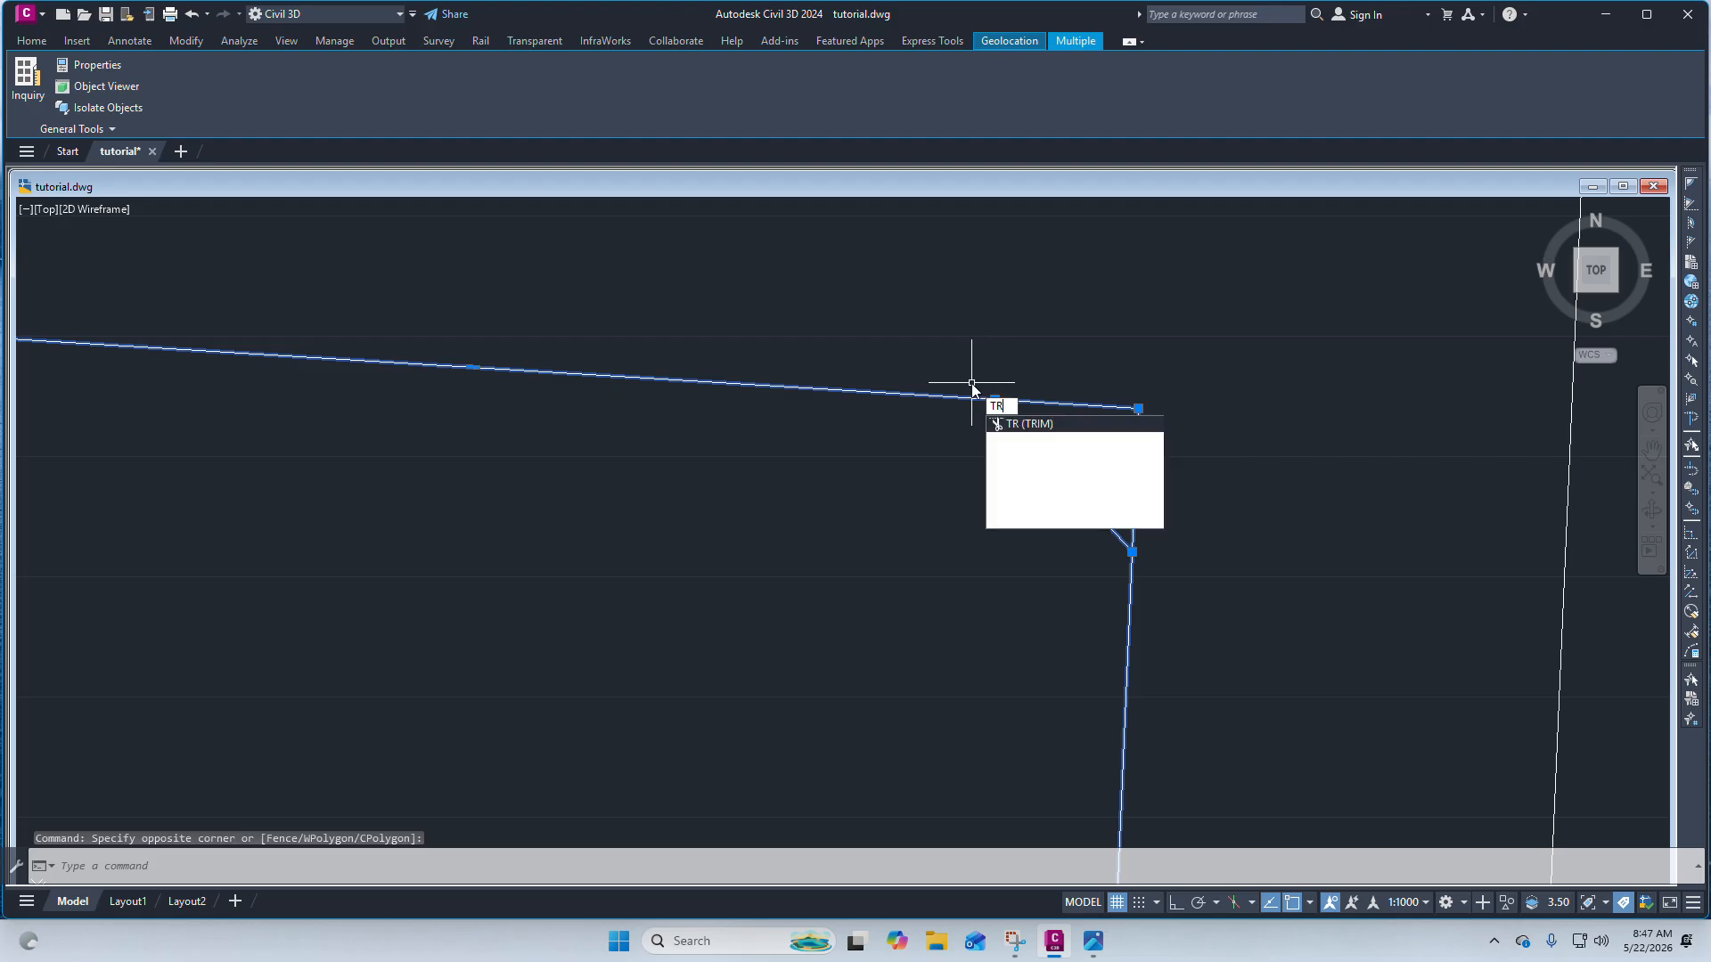
pyautogui.click(1031, 431)
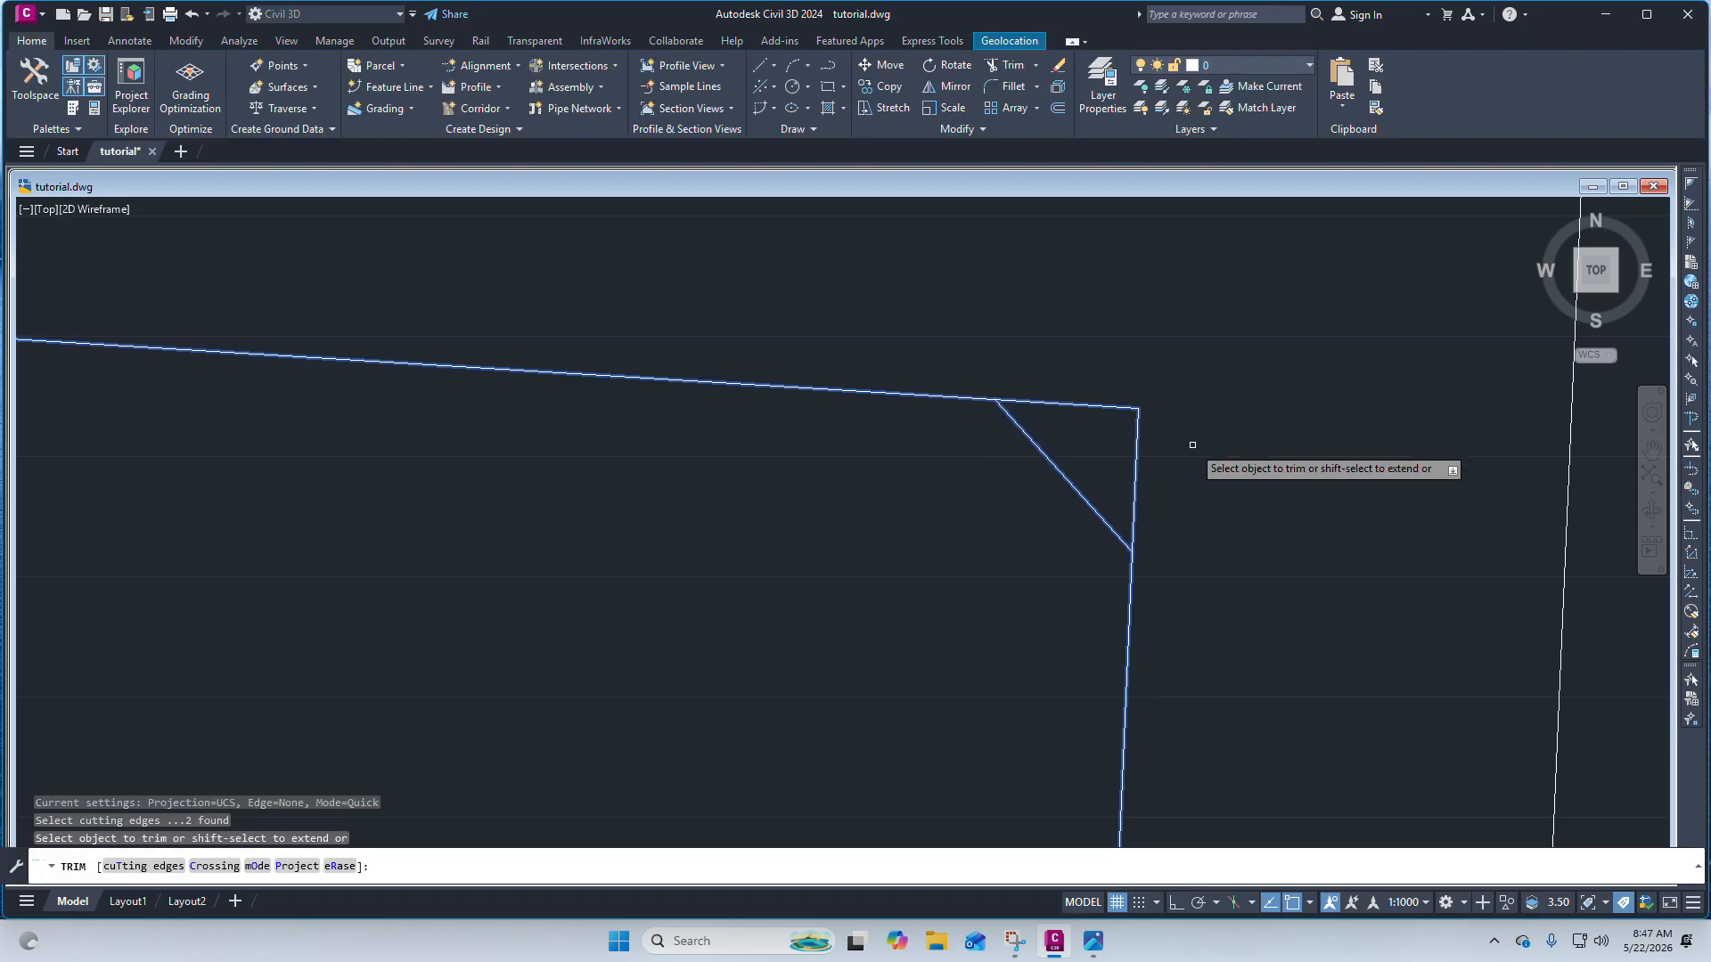
pyautogui.click(1065, 401)
pyautogui.click(1136, 426)
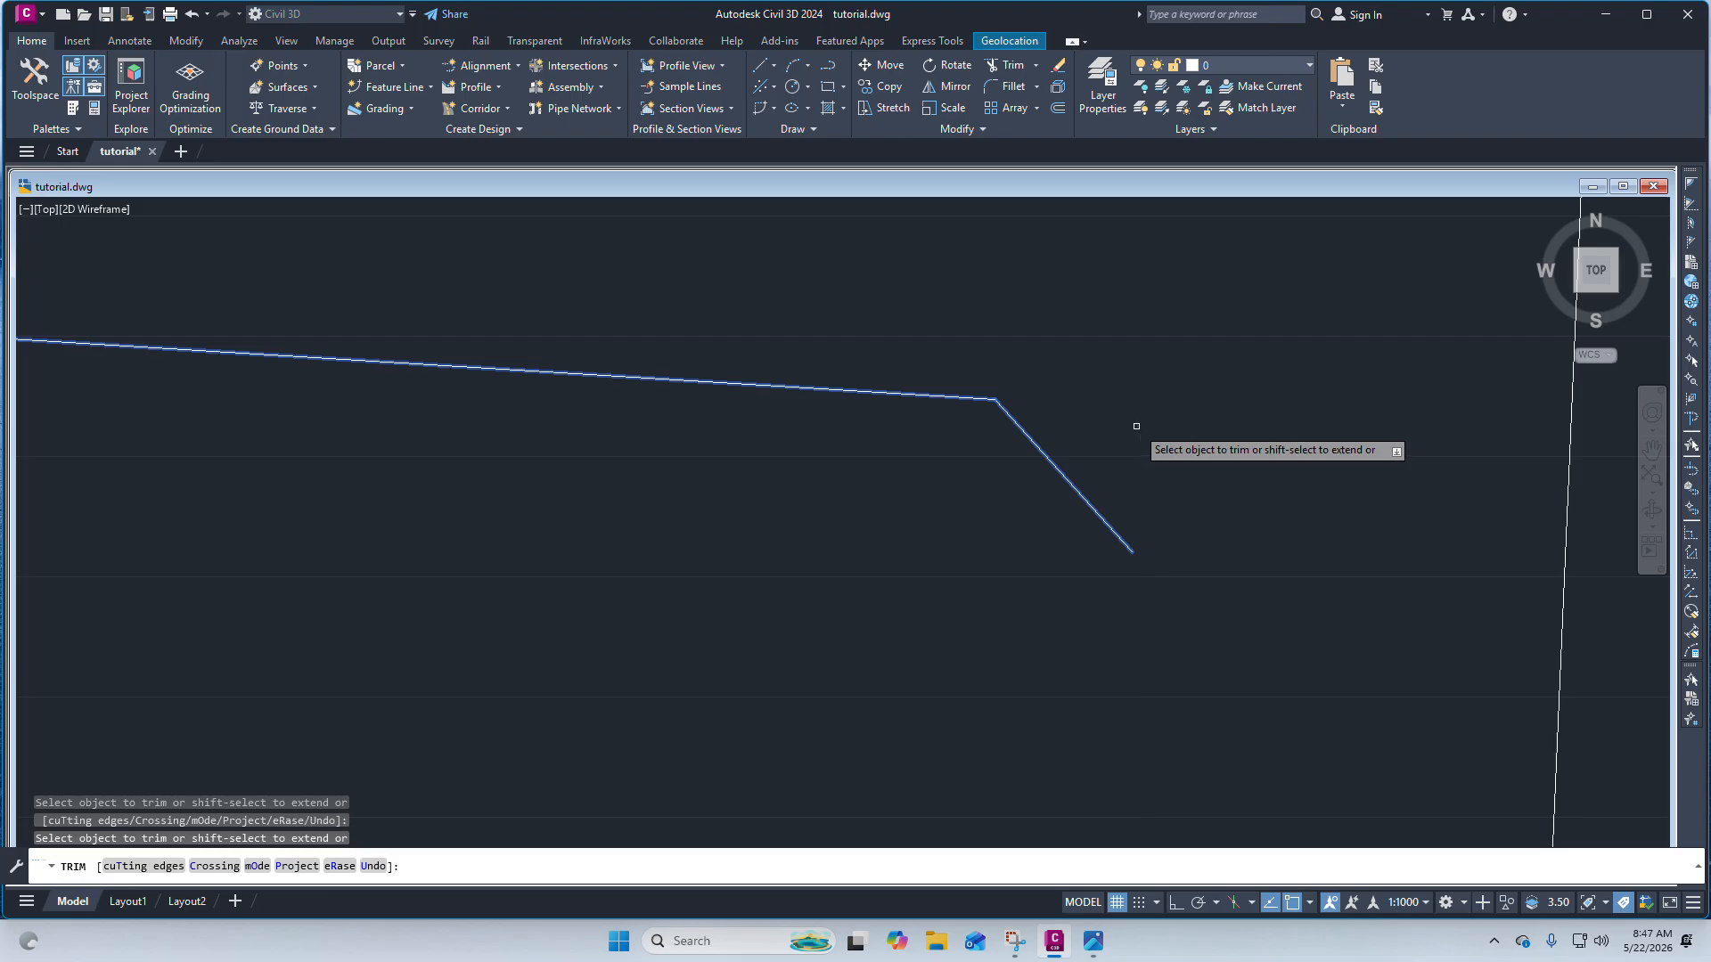
pyautogui.hotkey('ctrl', 'z')
pyautogui.scroll(-6, 1100, 294)
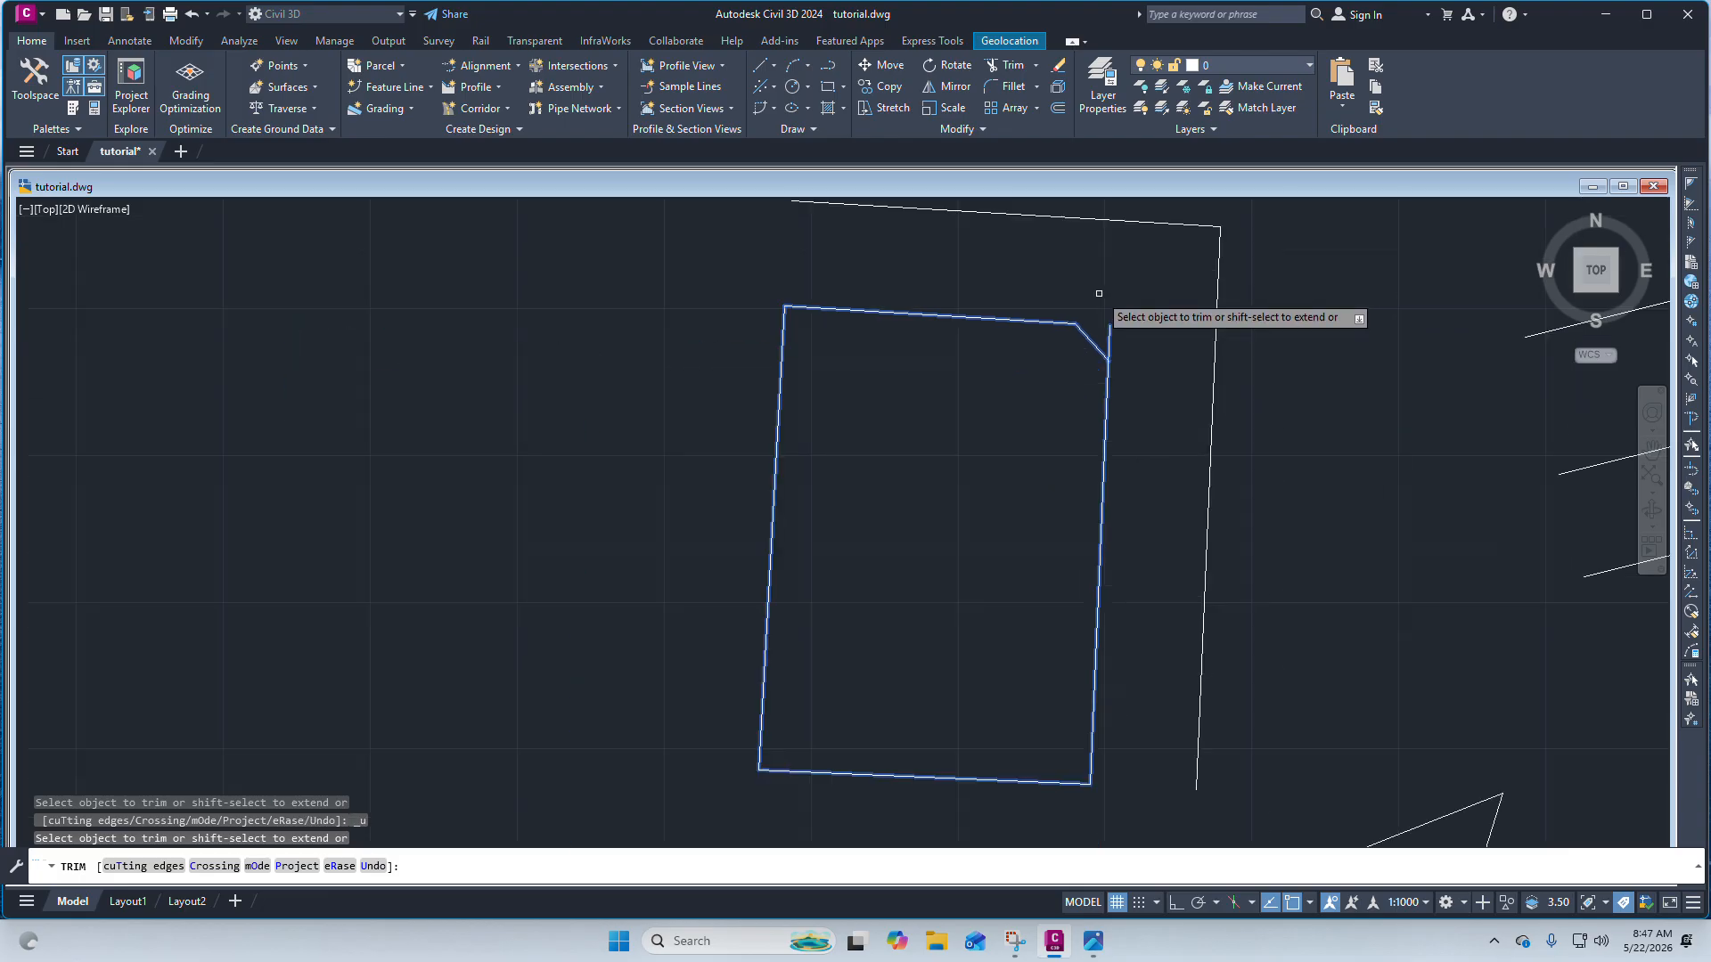
pyautogui.scroll(11, 1106, 338)
pyautogui.press('Escape')
pyautogui.press('Escape')
# Try to trim the corner using the right edge and the corner line as cutting edges.
pyautogui.scroll(5, 1031, 478)
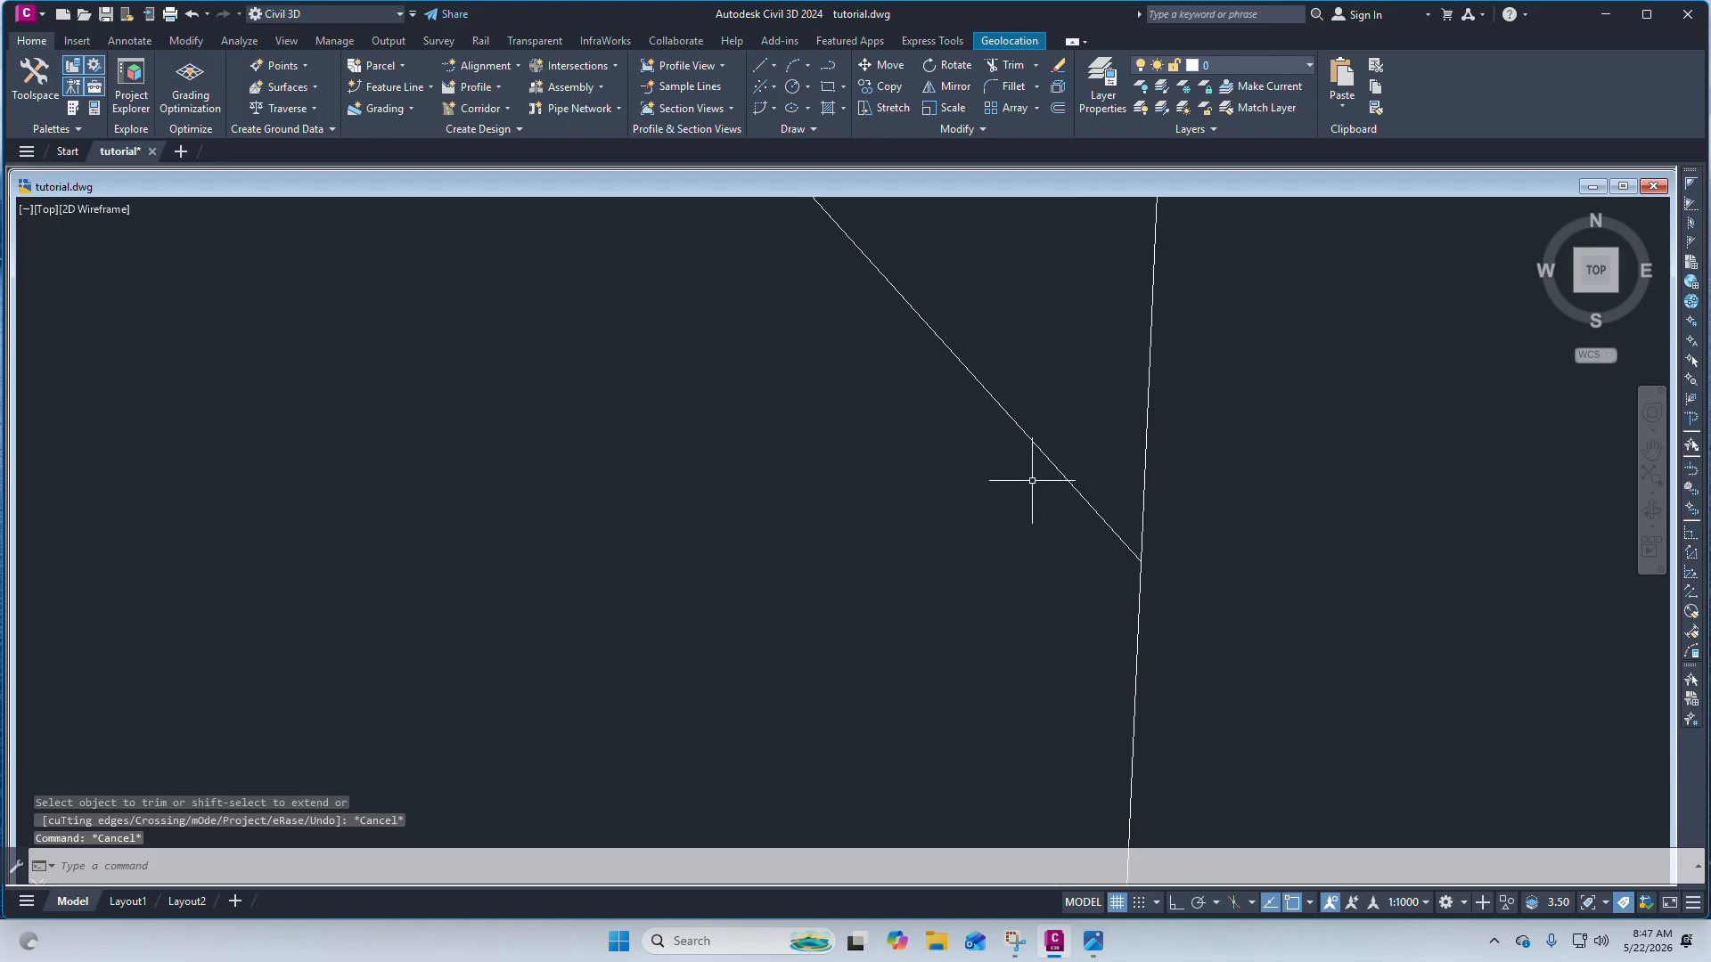
pyautogui.scroll(8, 1139, 575)
pyautogui.moveTo(1165, 560)
pyautogui.mouseDown(button='middle')
pyautogui.moveTo(793, 549)
pyautogui.moveTo(846, 542)
pyautogui.moveTo(843, 564)
pyautogui.mouseUp(button='middle')
pyautogui.scroll(13, 836, 566)
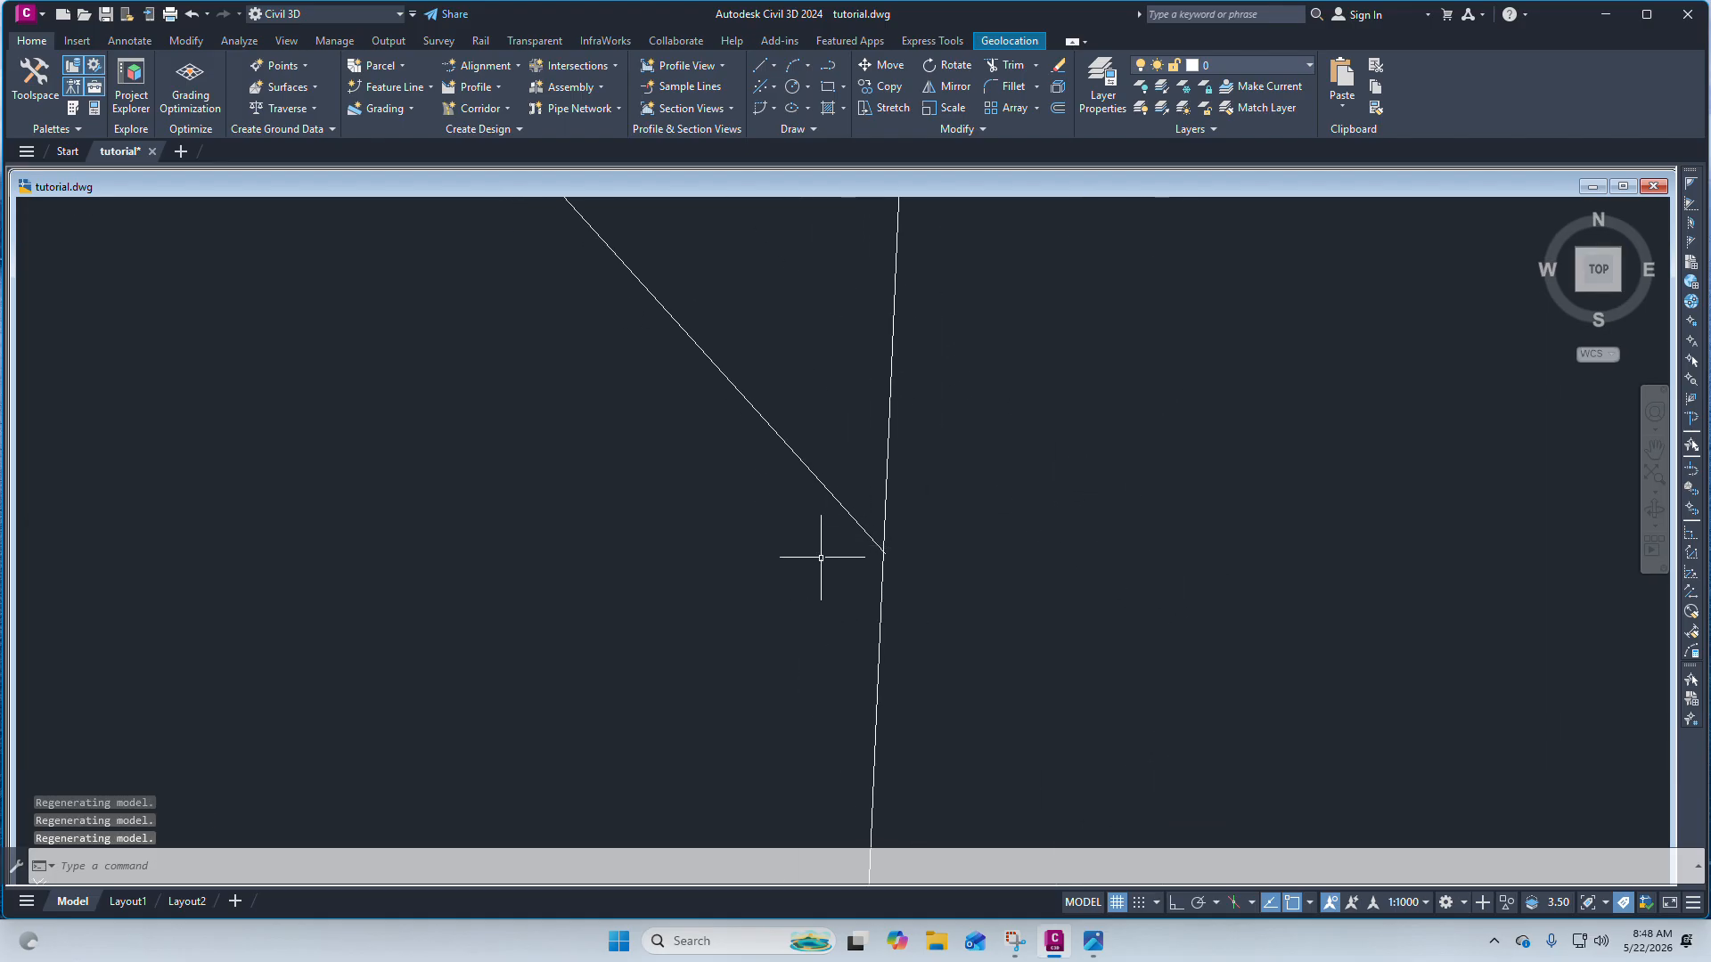
pyautogui.scroll(-10, 882, 573)
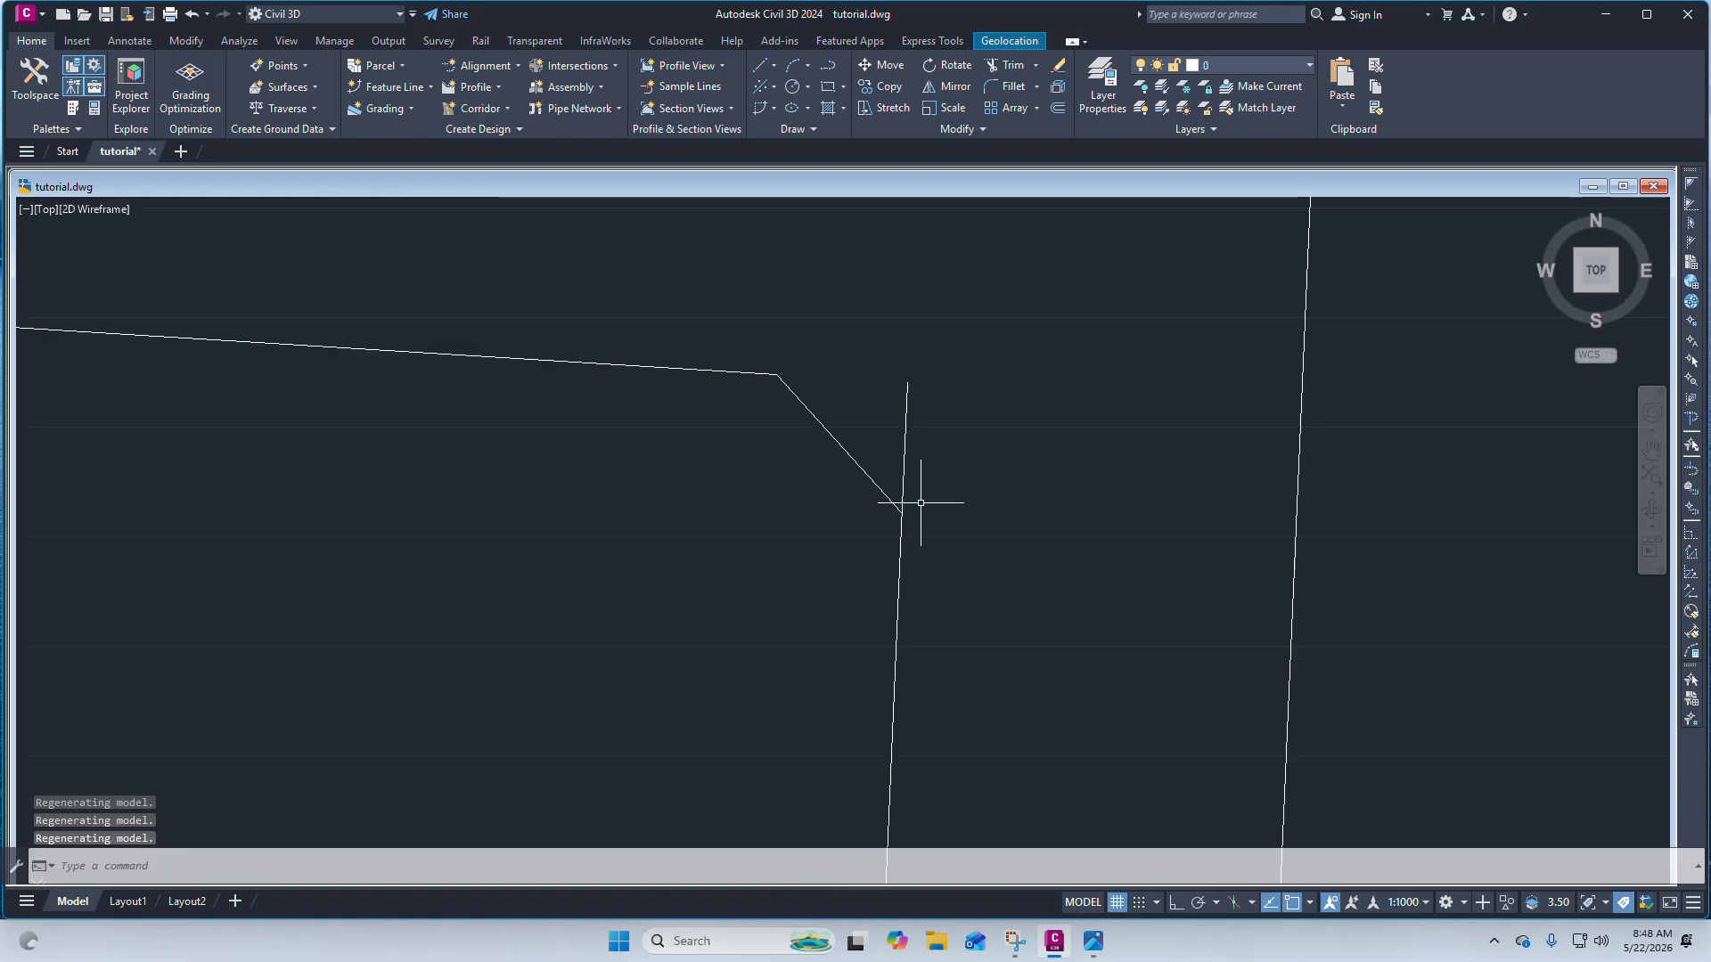
pyautogui.scroll(4, 948, 416)
pyautogui.click(949, 416)
pyautogui.scroll(5, 930, 358)
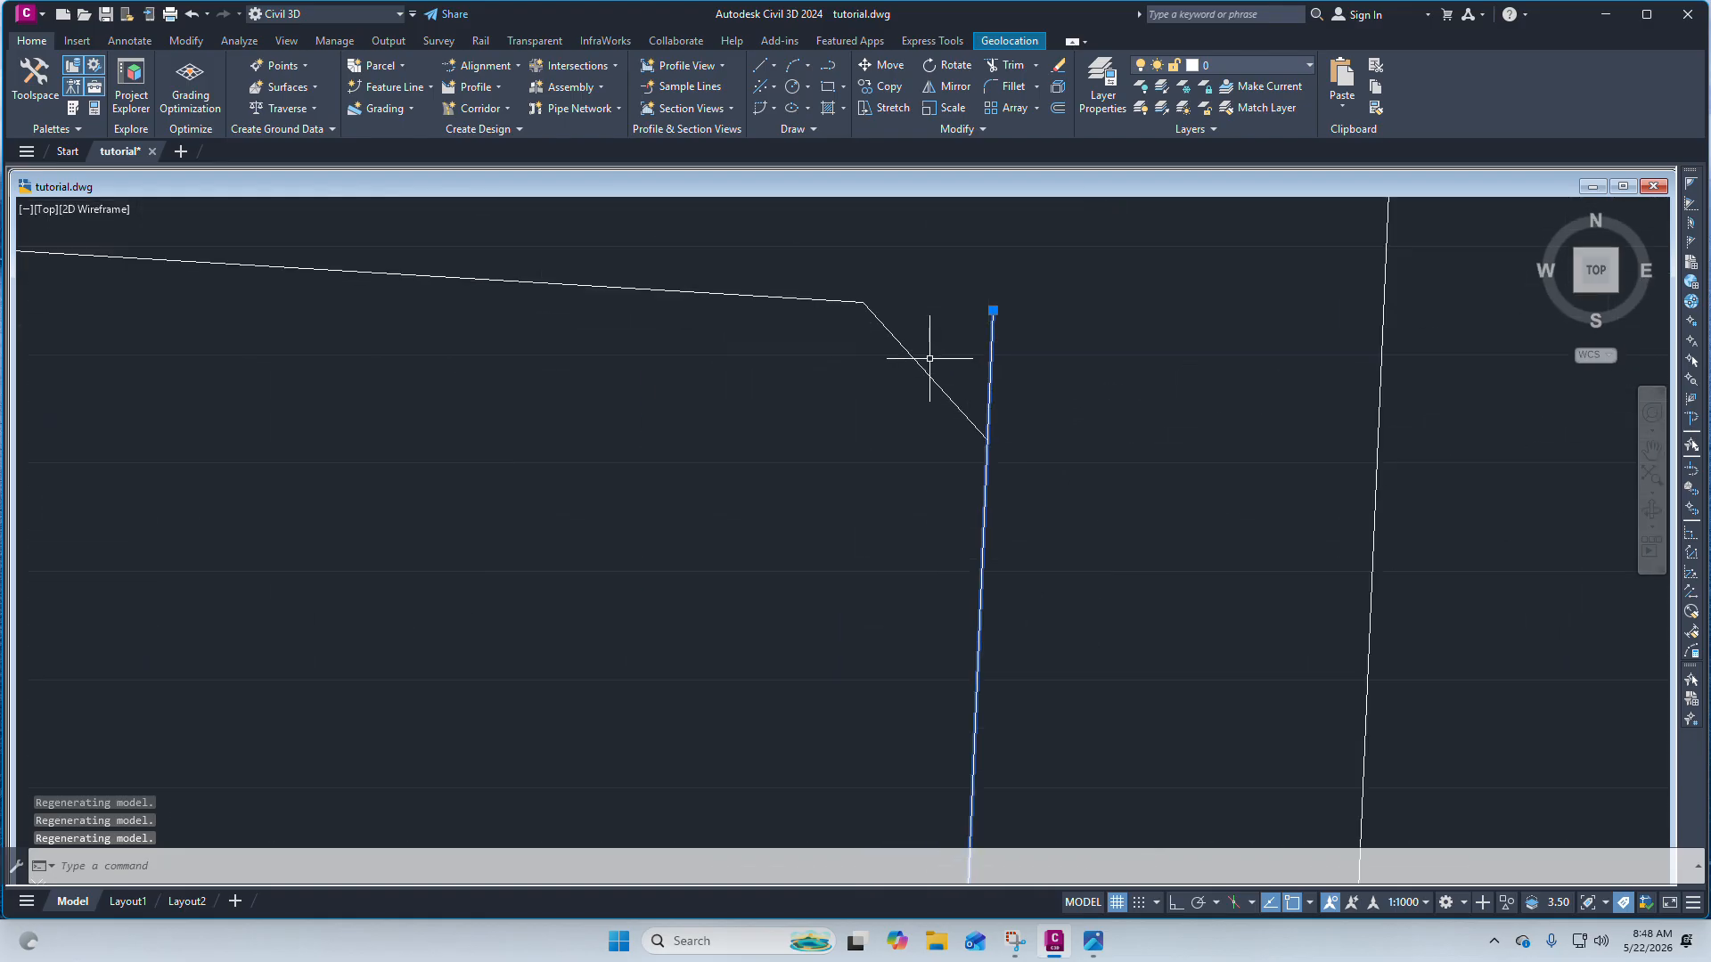
pyautogui.moveTo(1017, 463); pyautogui.dragTo(944, 401)
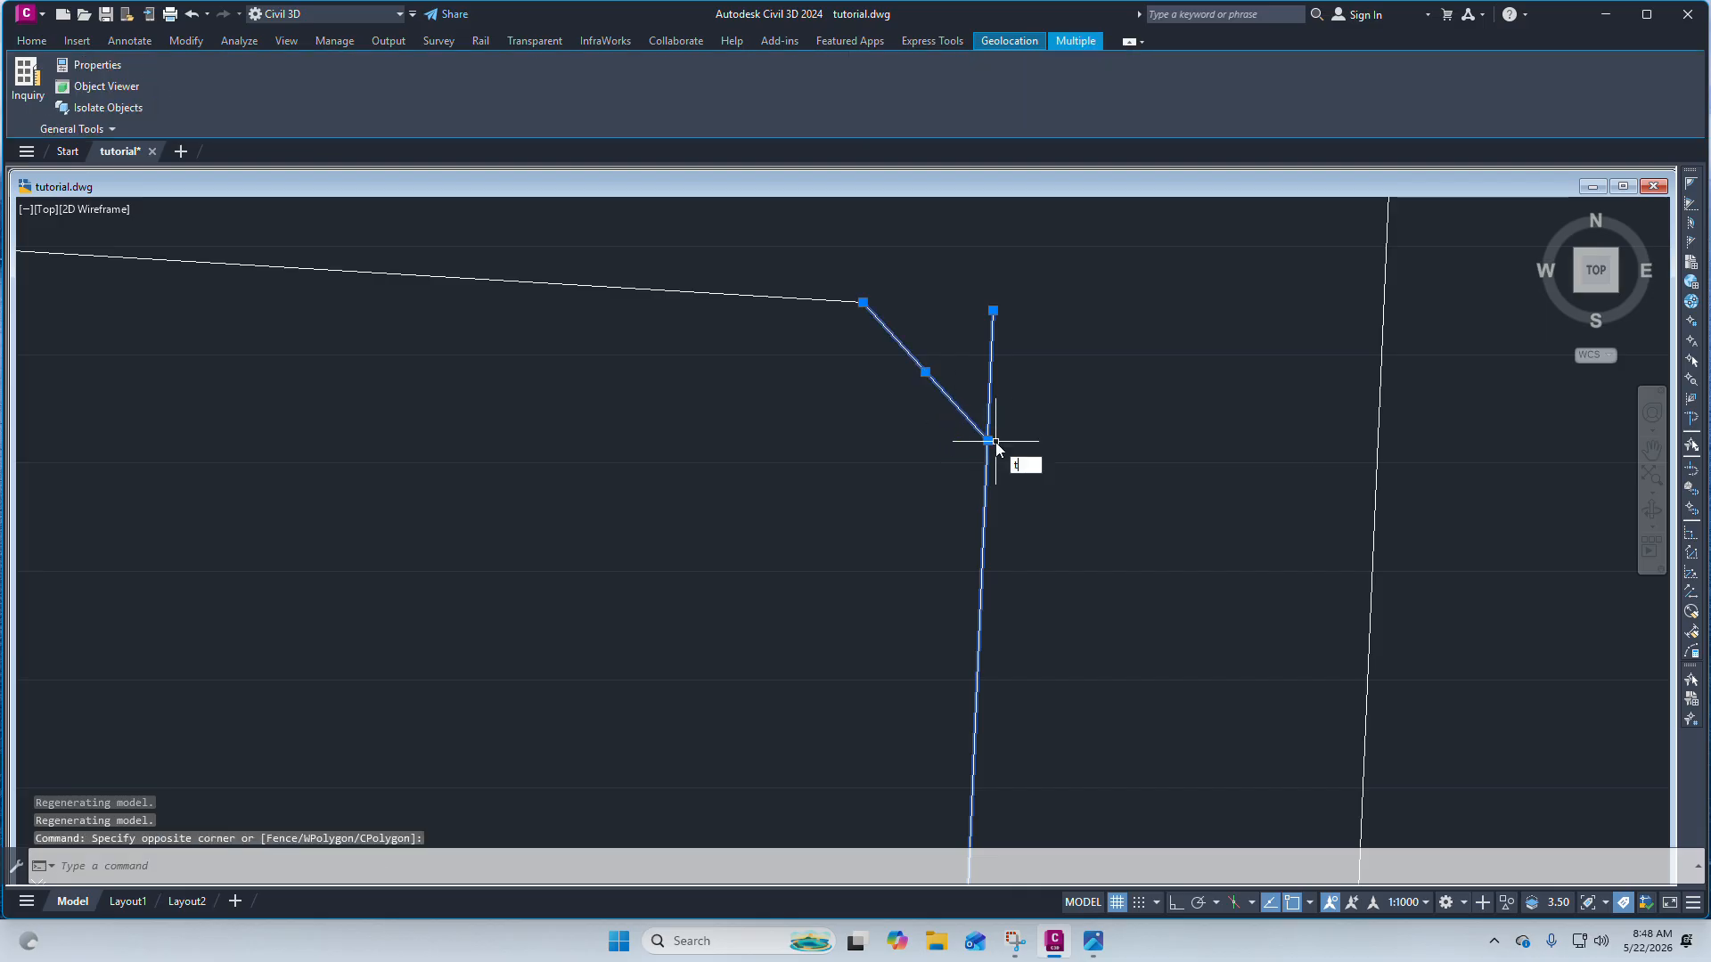
pyautogui.write('tri')
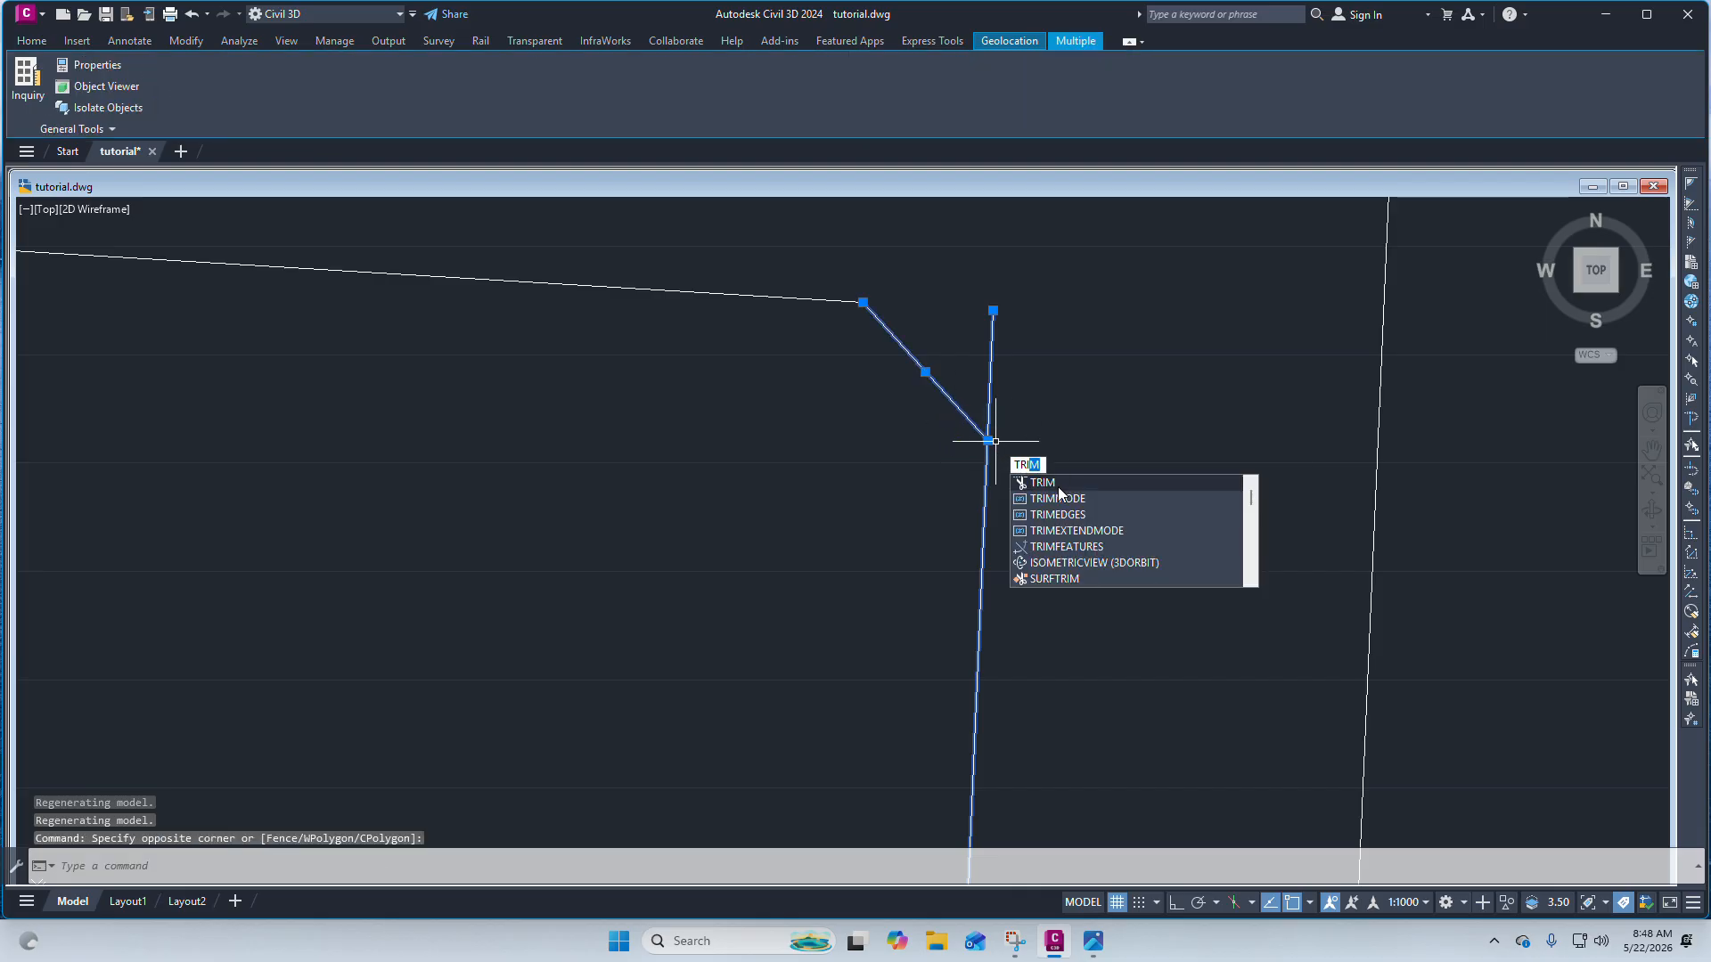
pyautogui.press('Return')
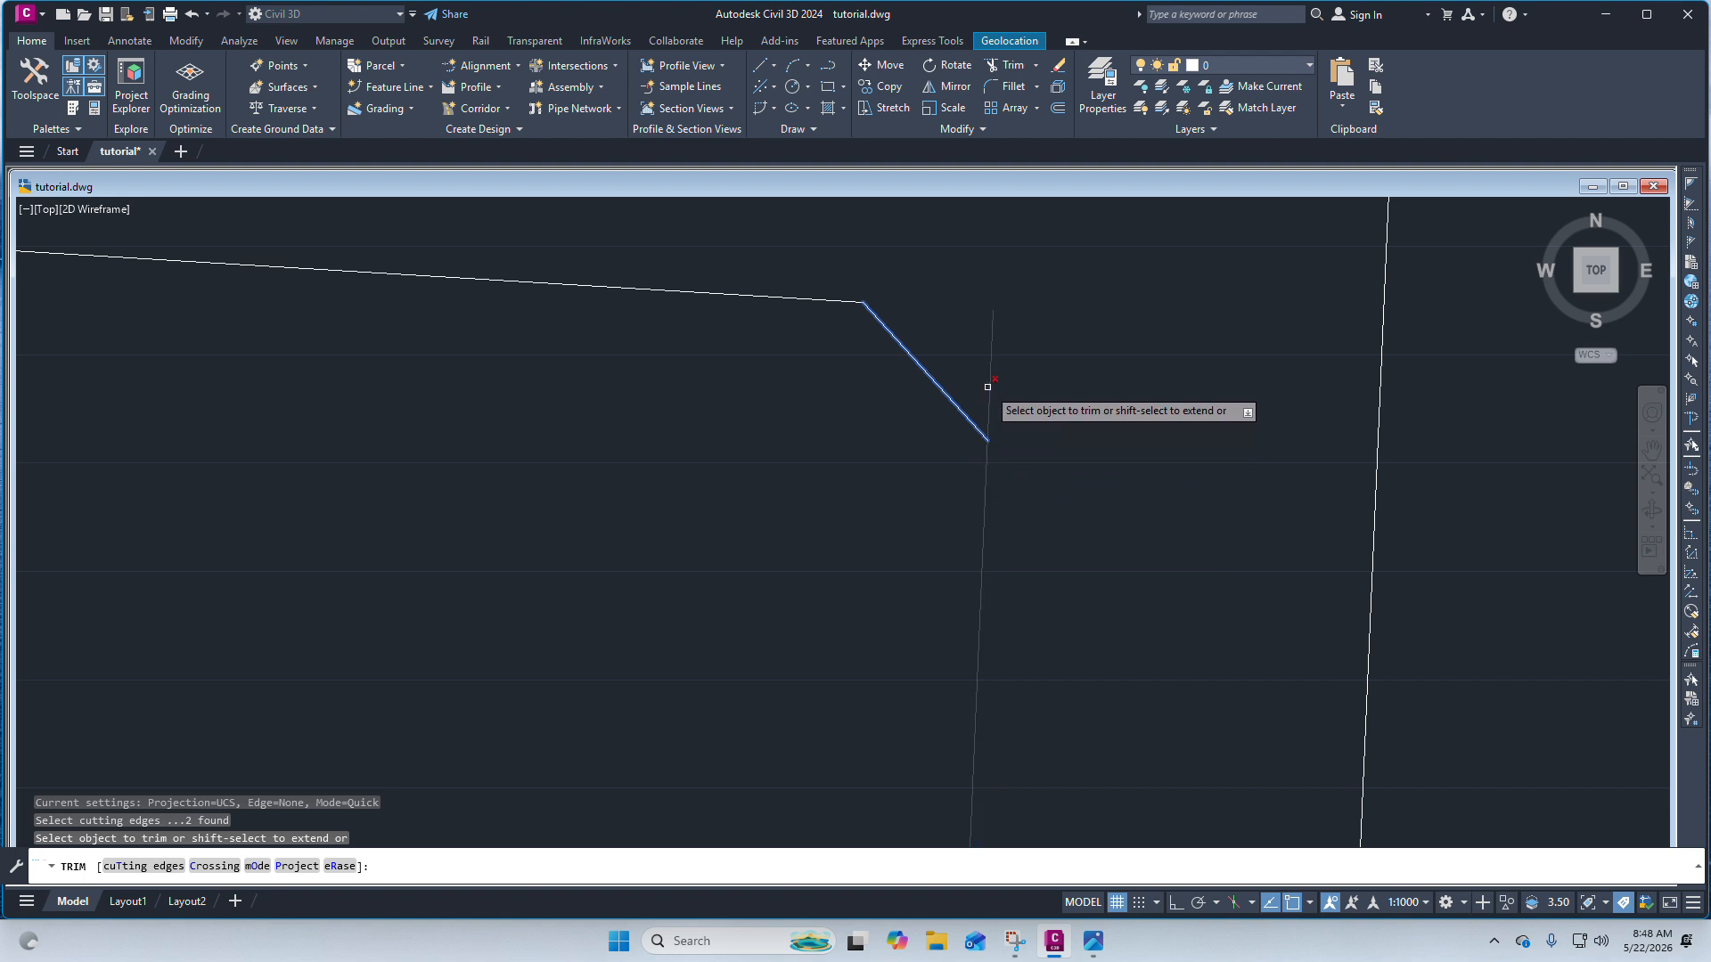
pyautogui.press('Escape')
# Draw a line along the right edge ending at its intersection with the corner line.
pyautogui.scroll(-2, 1003, 285)
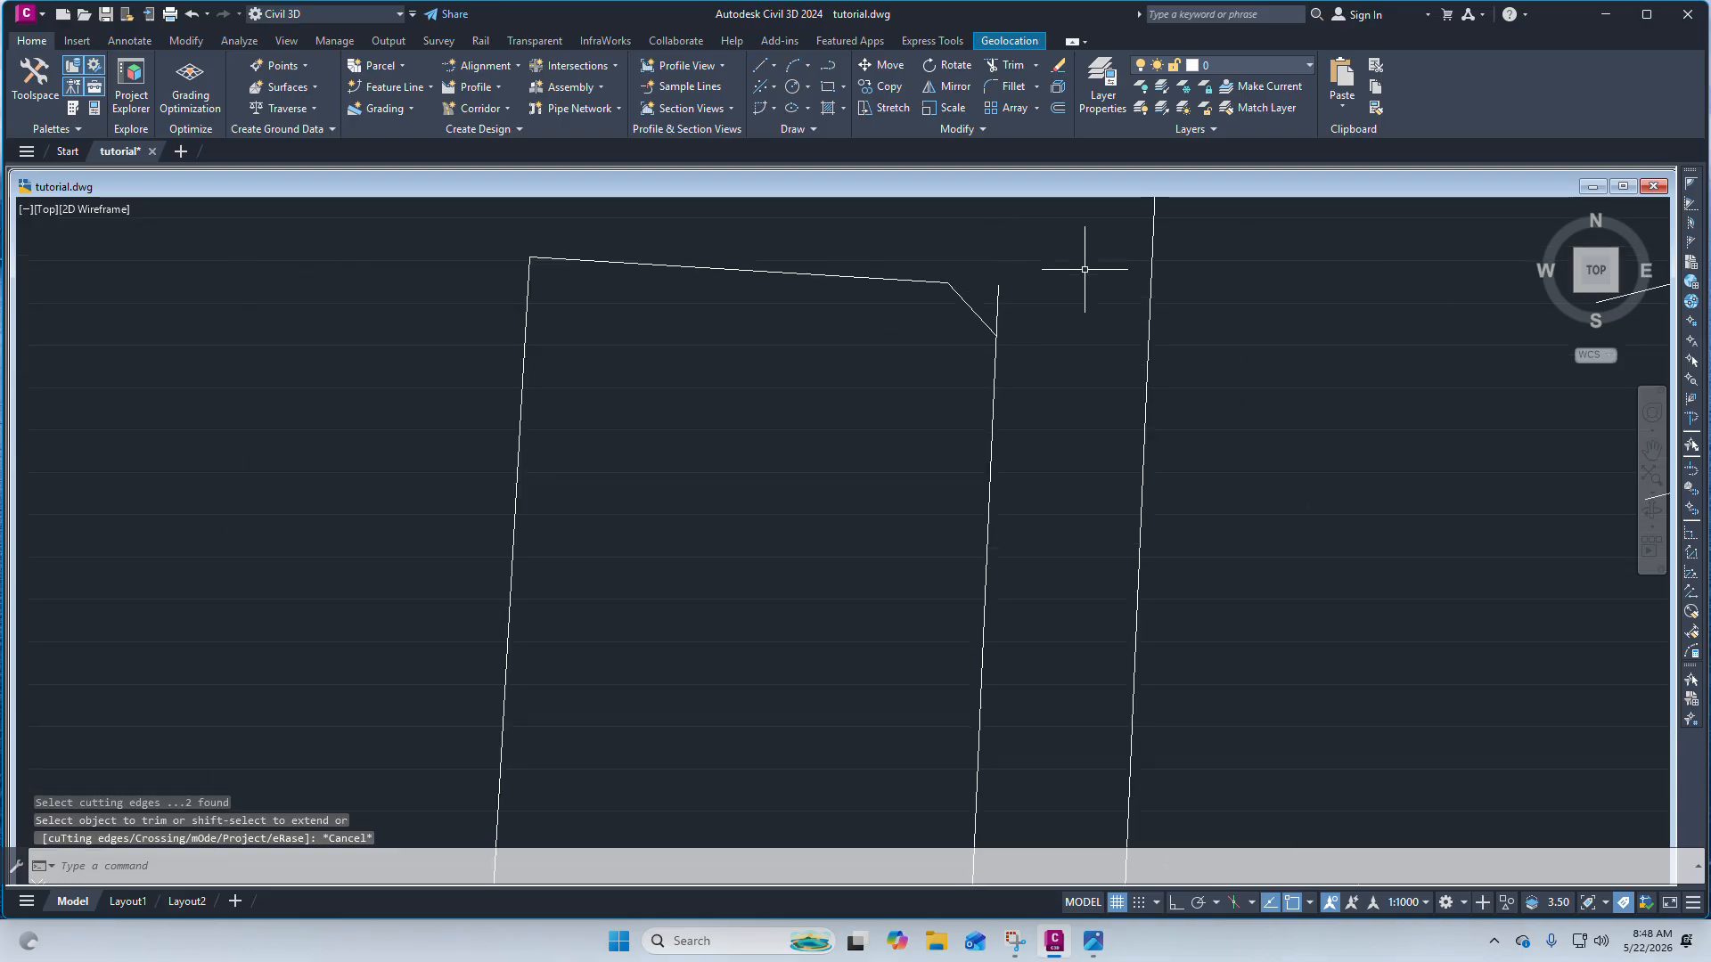
pyautogui.click(764, 69)
pyautogui.click(829, 100)
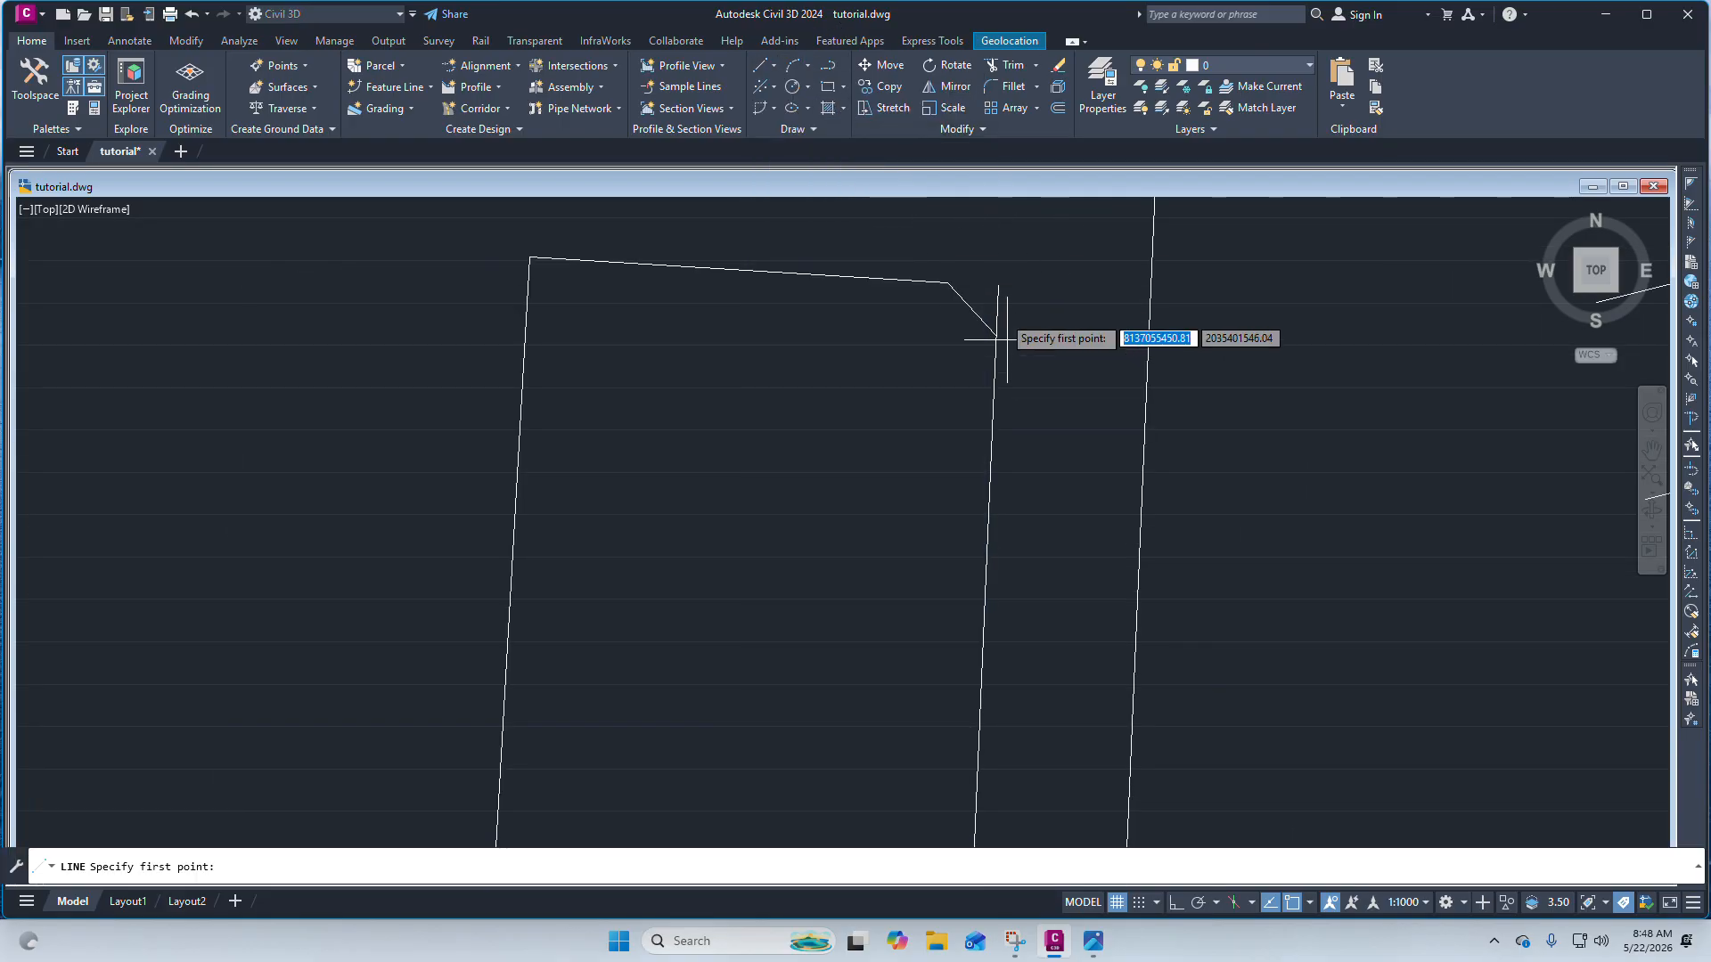
pyautogui.scroll(-4, 972, 261)
pyautogui.click(966, 522)
pyautogui.scroll(5, 974, 281)
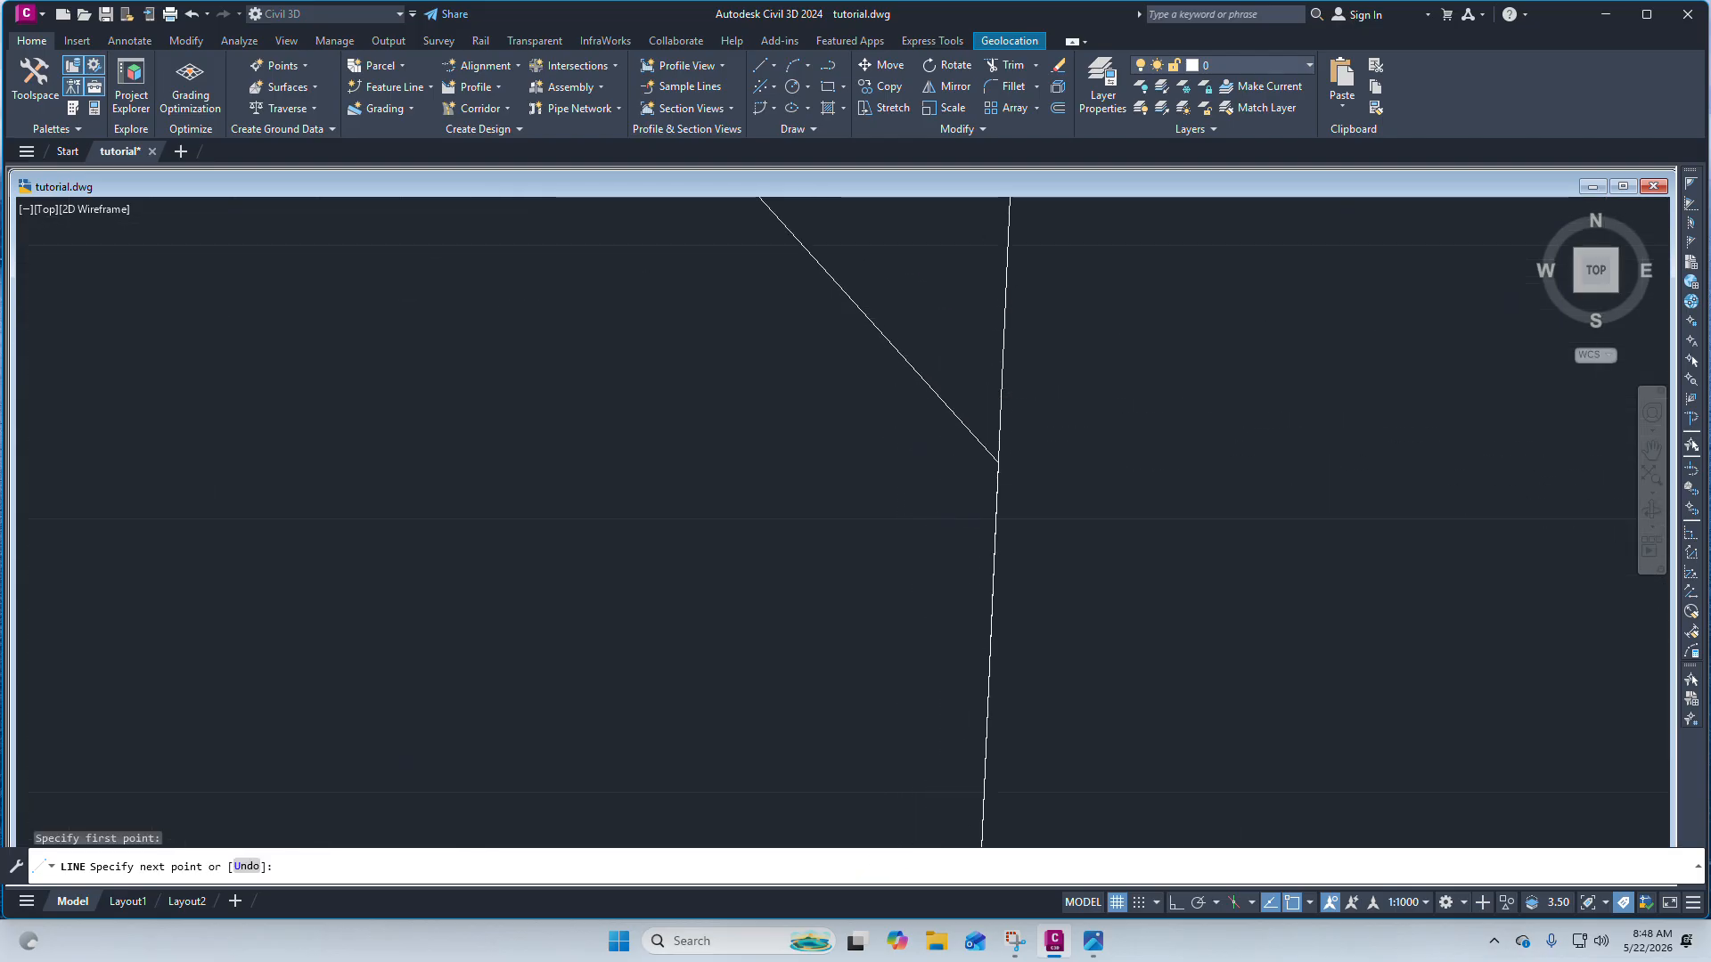
pyautogui.click(999, 463)
pyautogui.press('Escape')
# Select the boundary outline's right edge at its stub above the corner line.
pyautogui.scroll(-3, 991, 463)
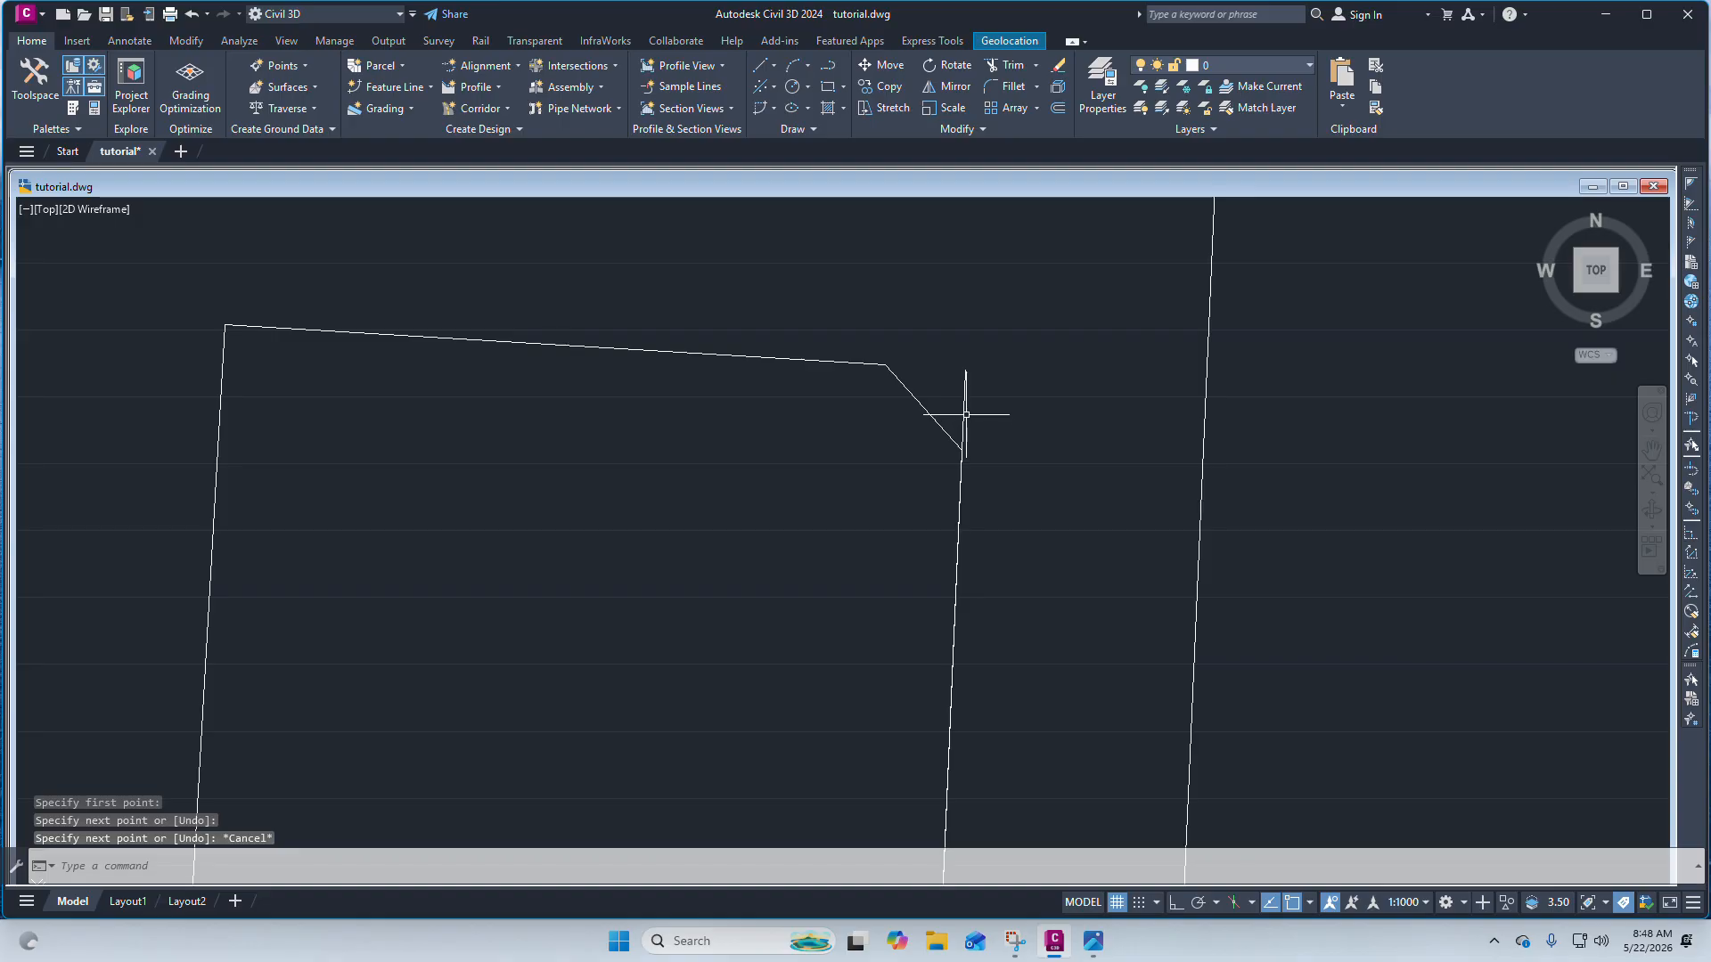
pyautogui.scroll(-3, 966, 401)
pyautogui.scroll(2, 958, 366)
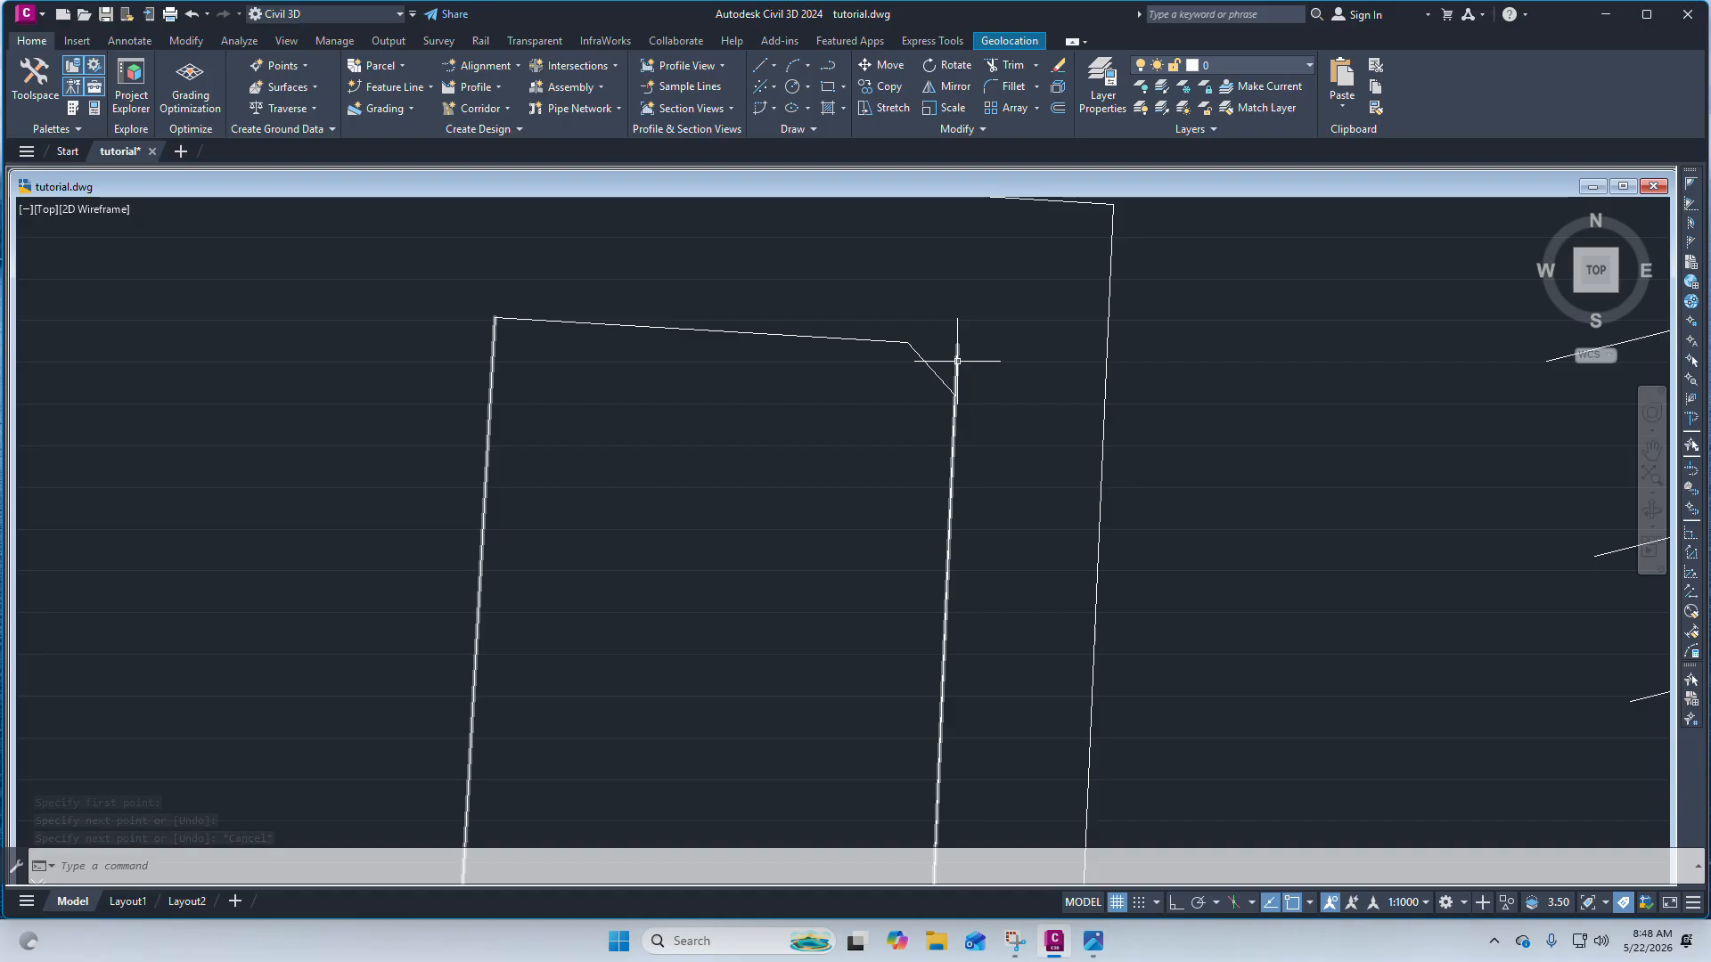
pyautogui.click(961, 364)
pyautogui.scroll(-2, 963, 362)
pyautogui.scroll(3, 853, 330)
pyautogui.scroll(-3, 906, 383)
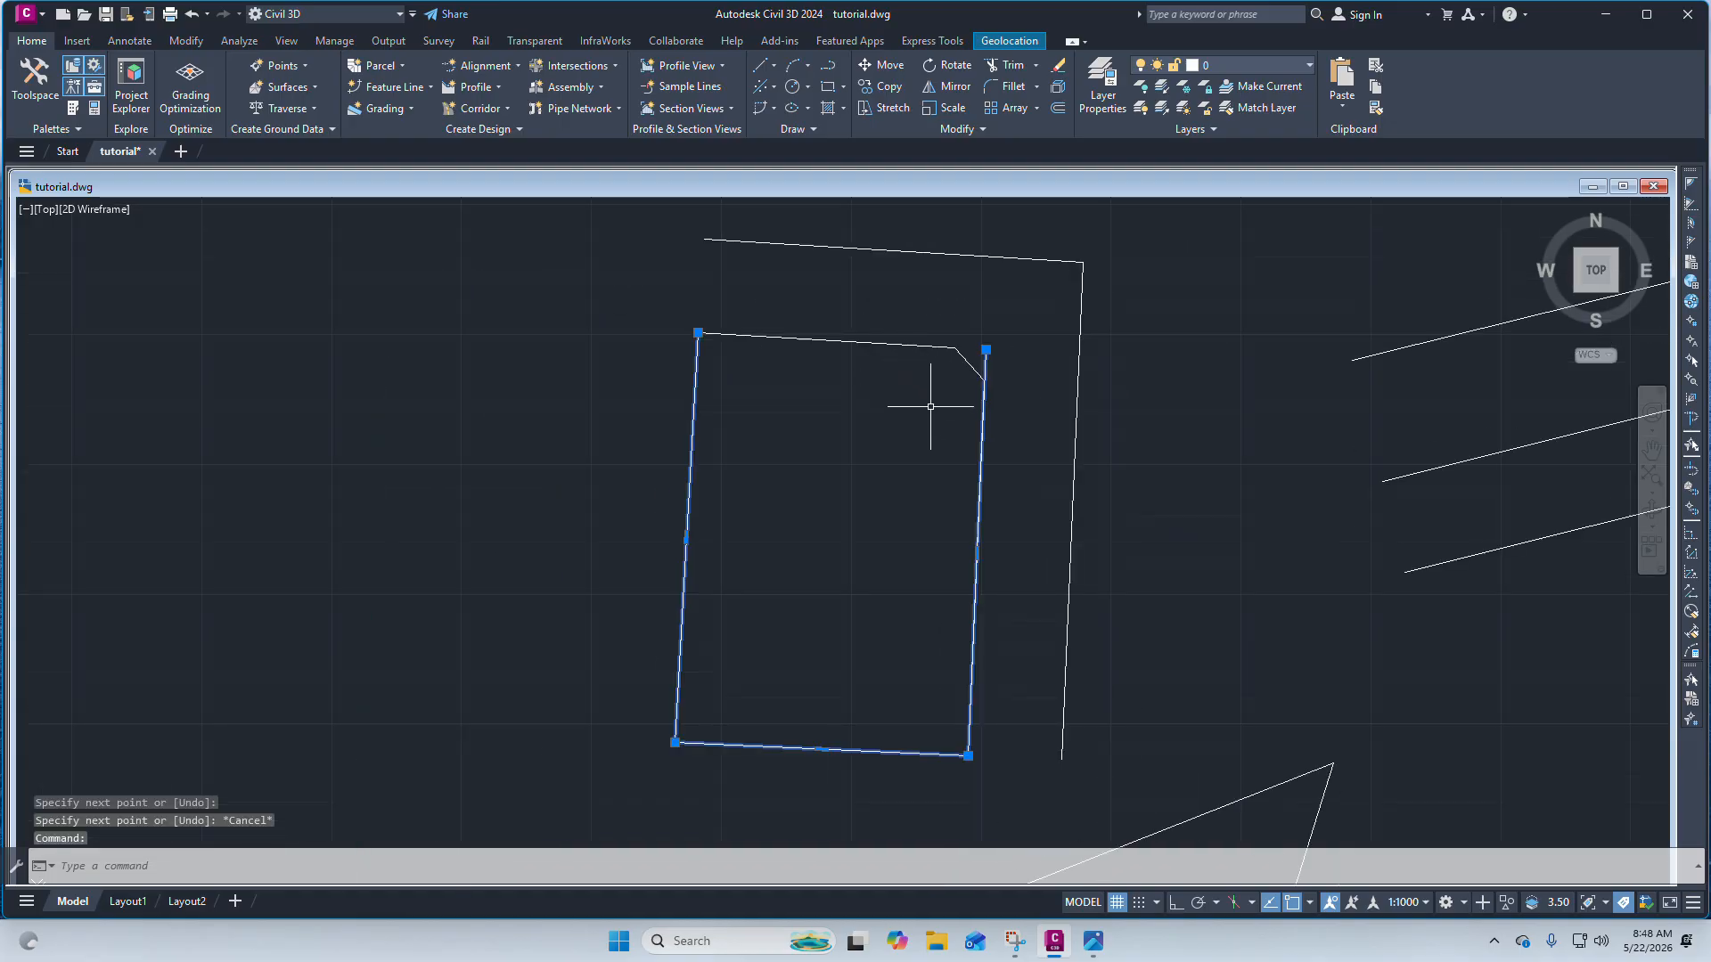
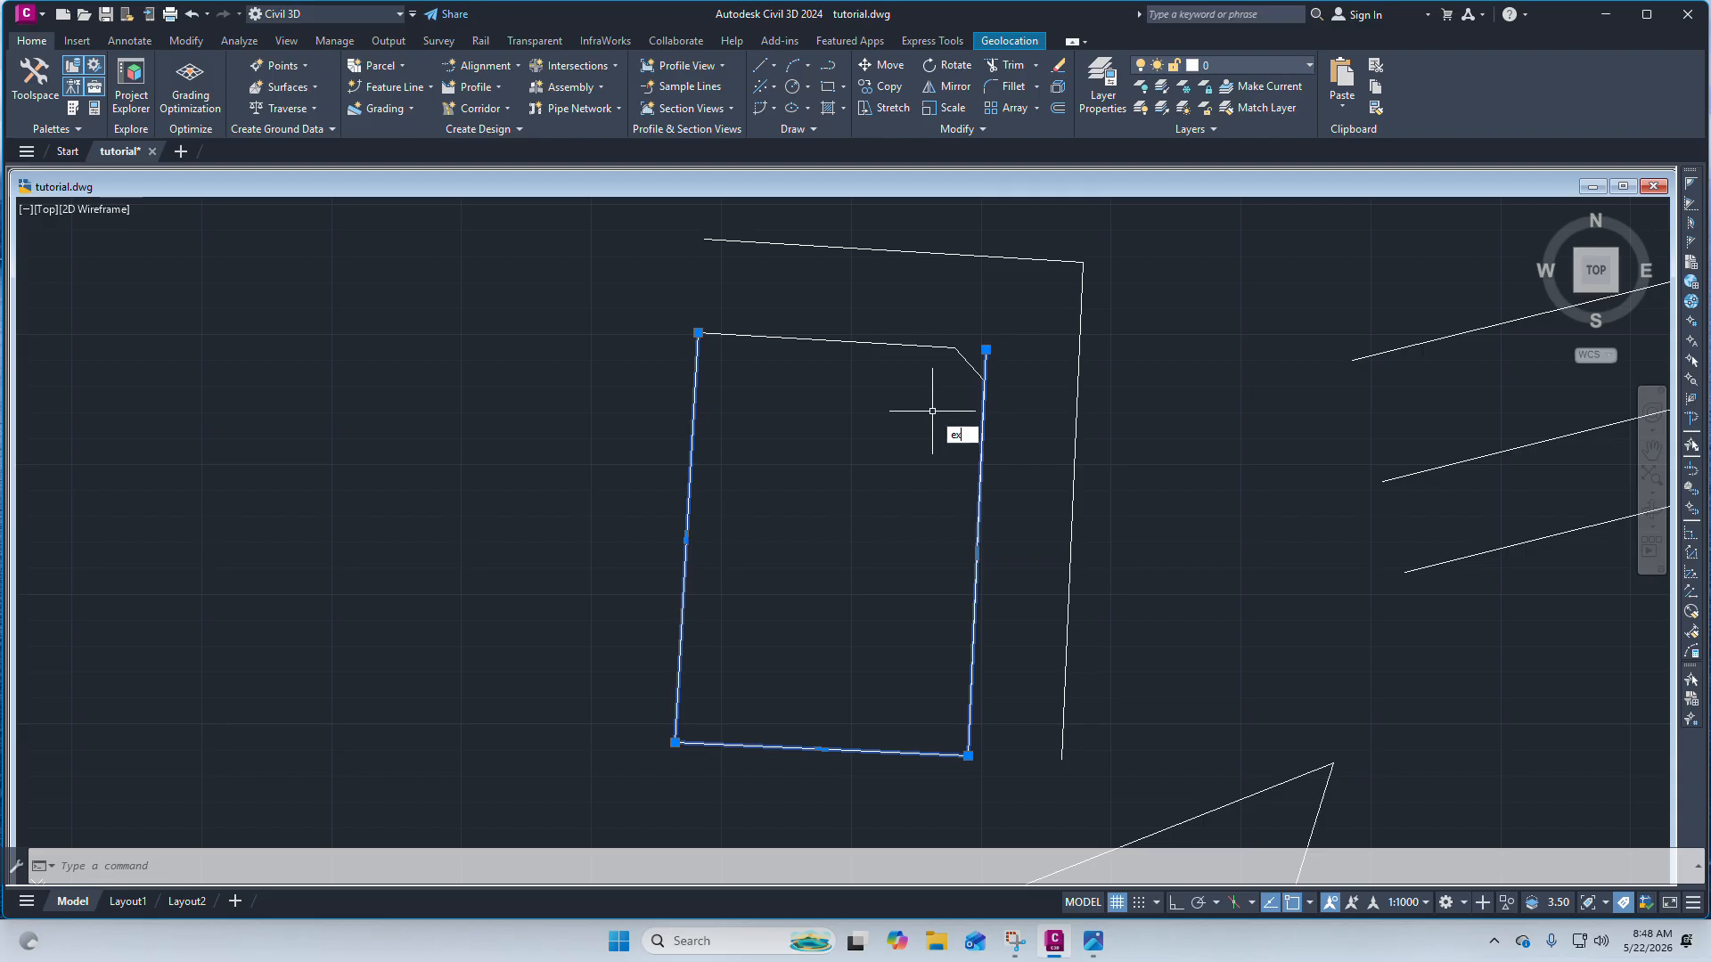
# Explode the selected boundary outline into separate lines.
pyautogui.write('f')
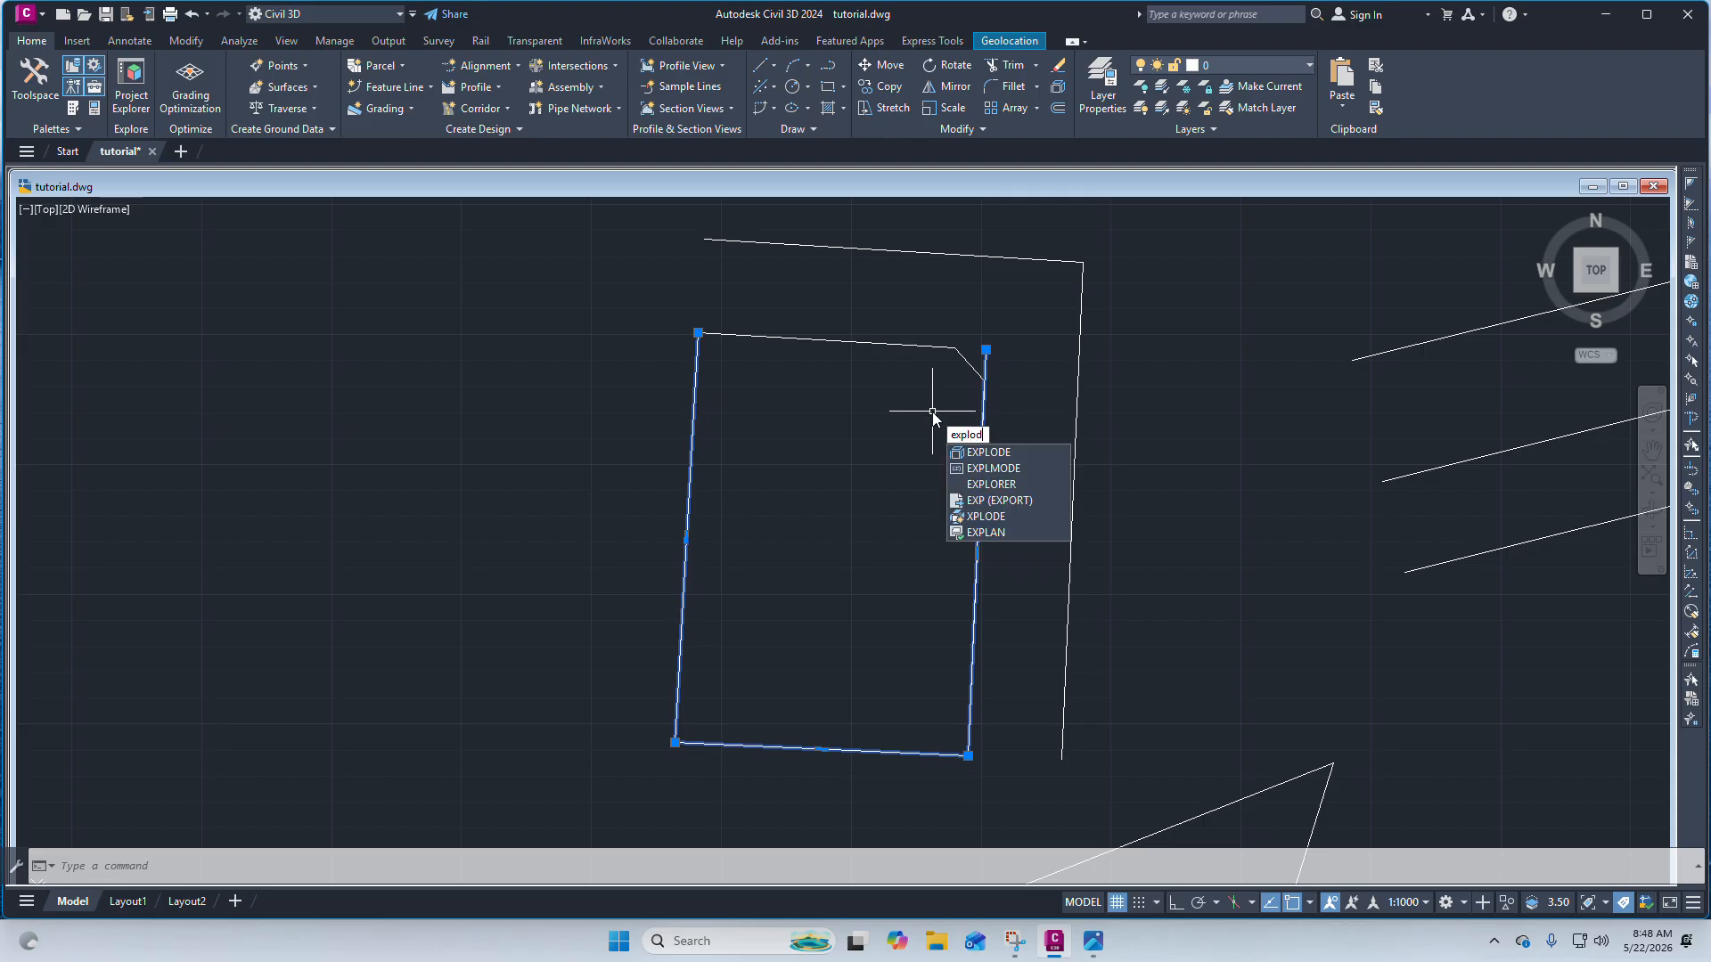
pyautogui.write('e')
pyautogui.click(981, 453)
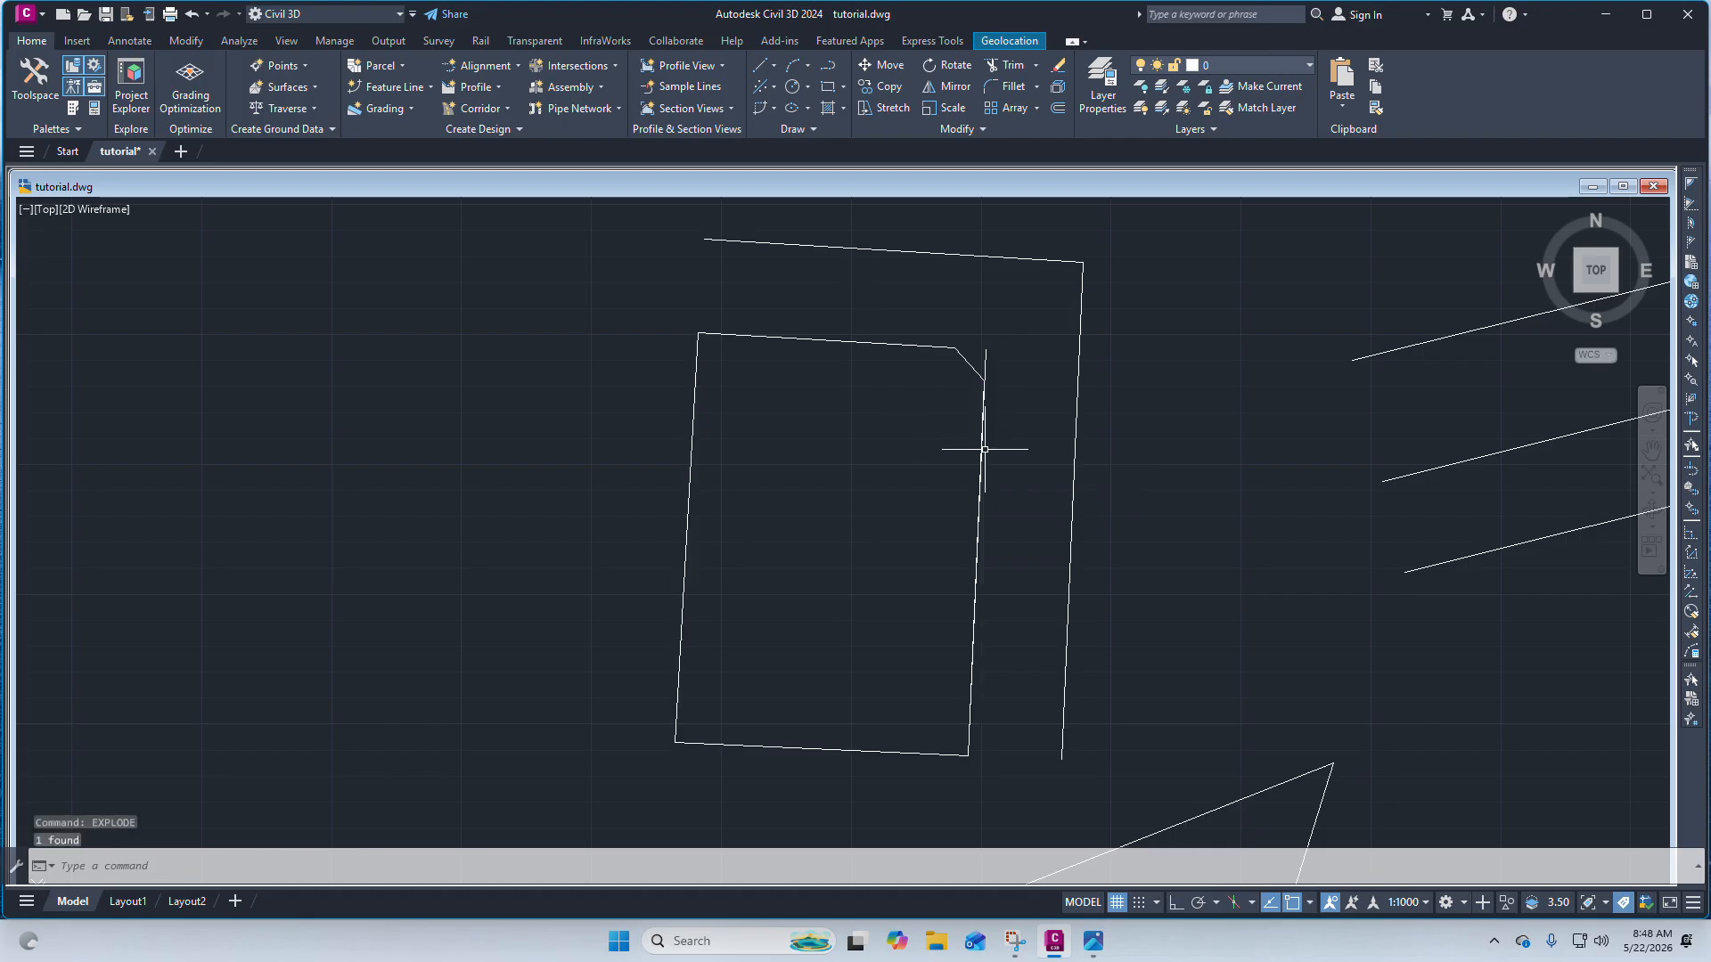
# Erase the duplicate line segment lying along the right edge just below the corner line.
pyautogui.scroll(2, 986, 392)
pyautogui.click(987, 413)
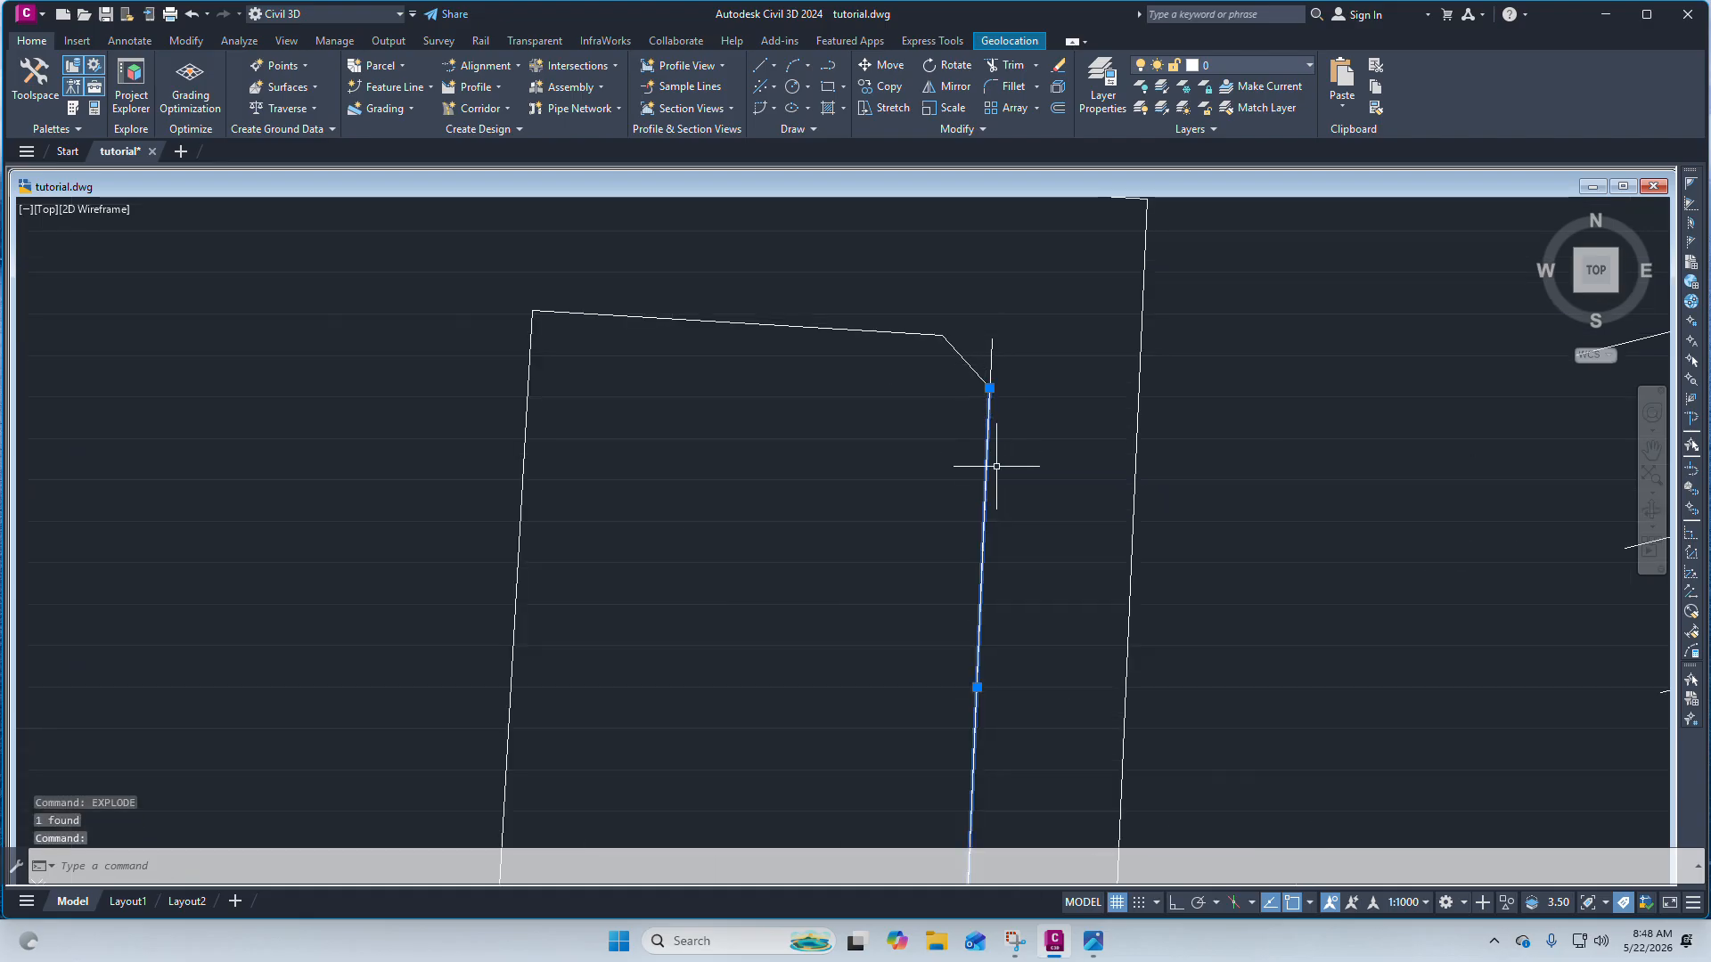
pyautogui.press('Delete')
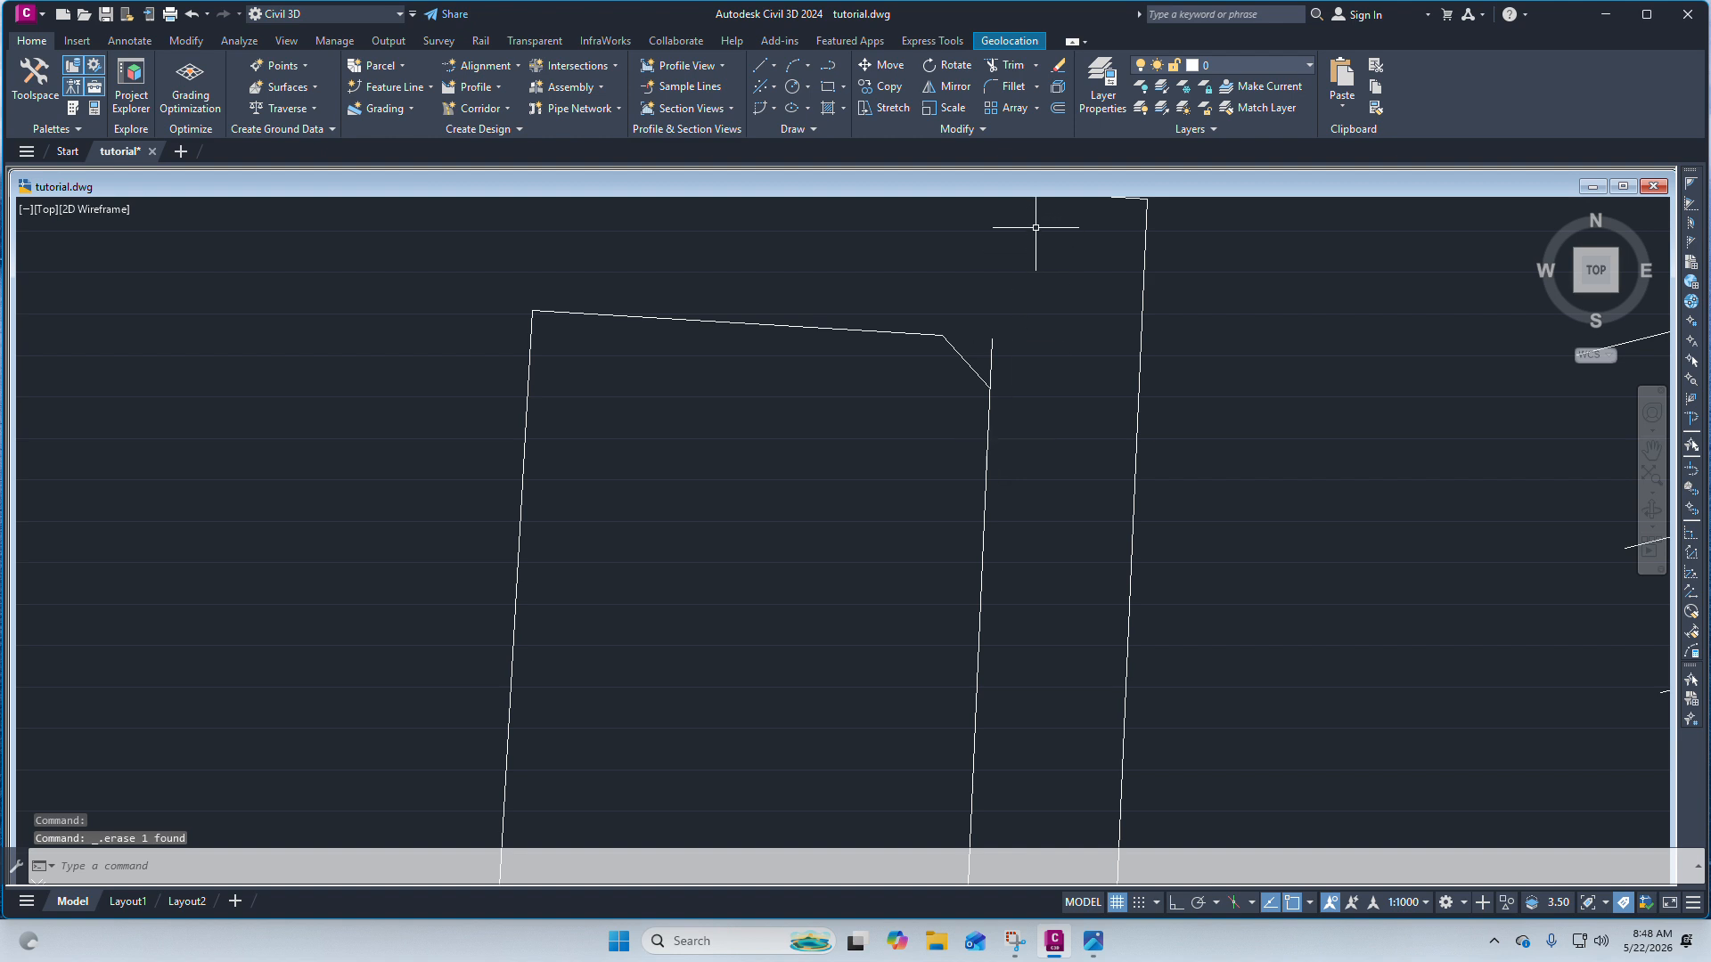
# Stretch the corner line's lower endpoint so it meets the right edge.
pyautogui.scroll(-2, 1023, 371)
pyautogui.scroll(5, 1002, 345)
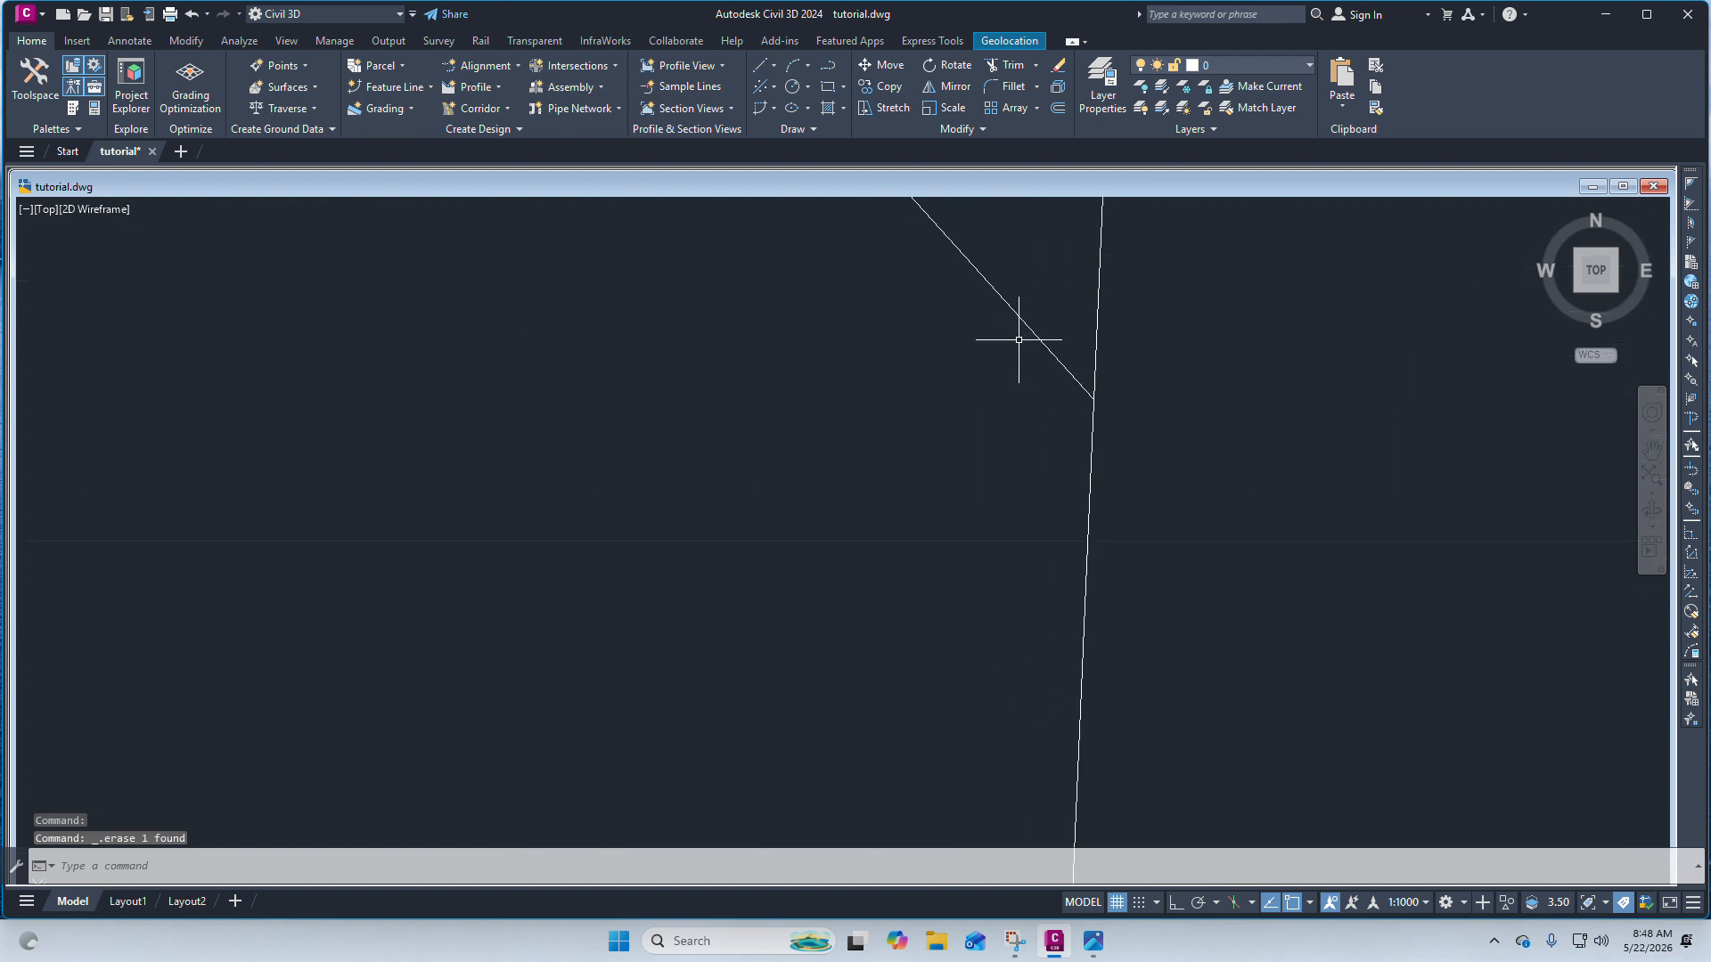
pyautogui.scroll(-1, 1146, 451)
pyautogui.scroll(2, 1214, 508)
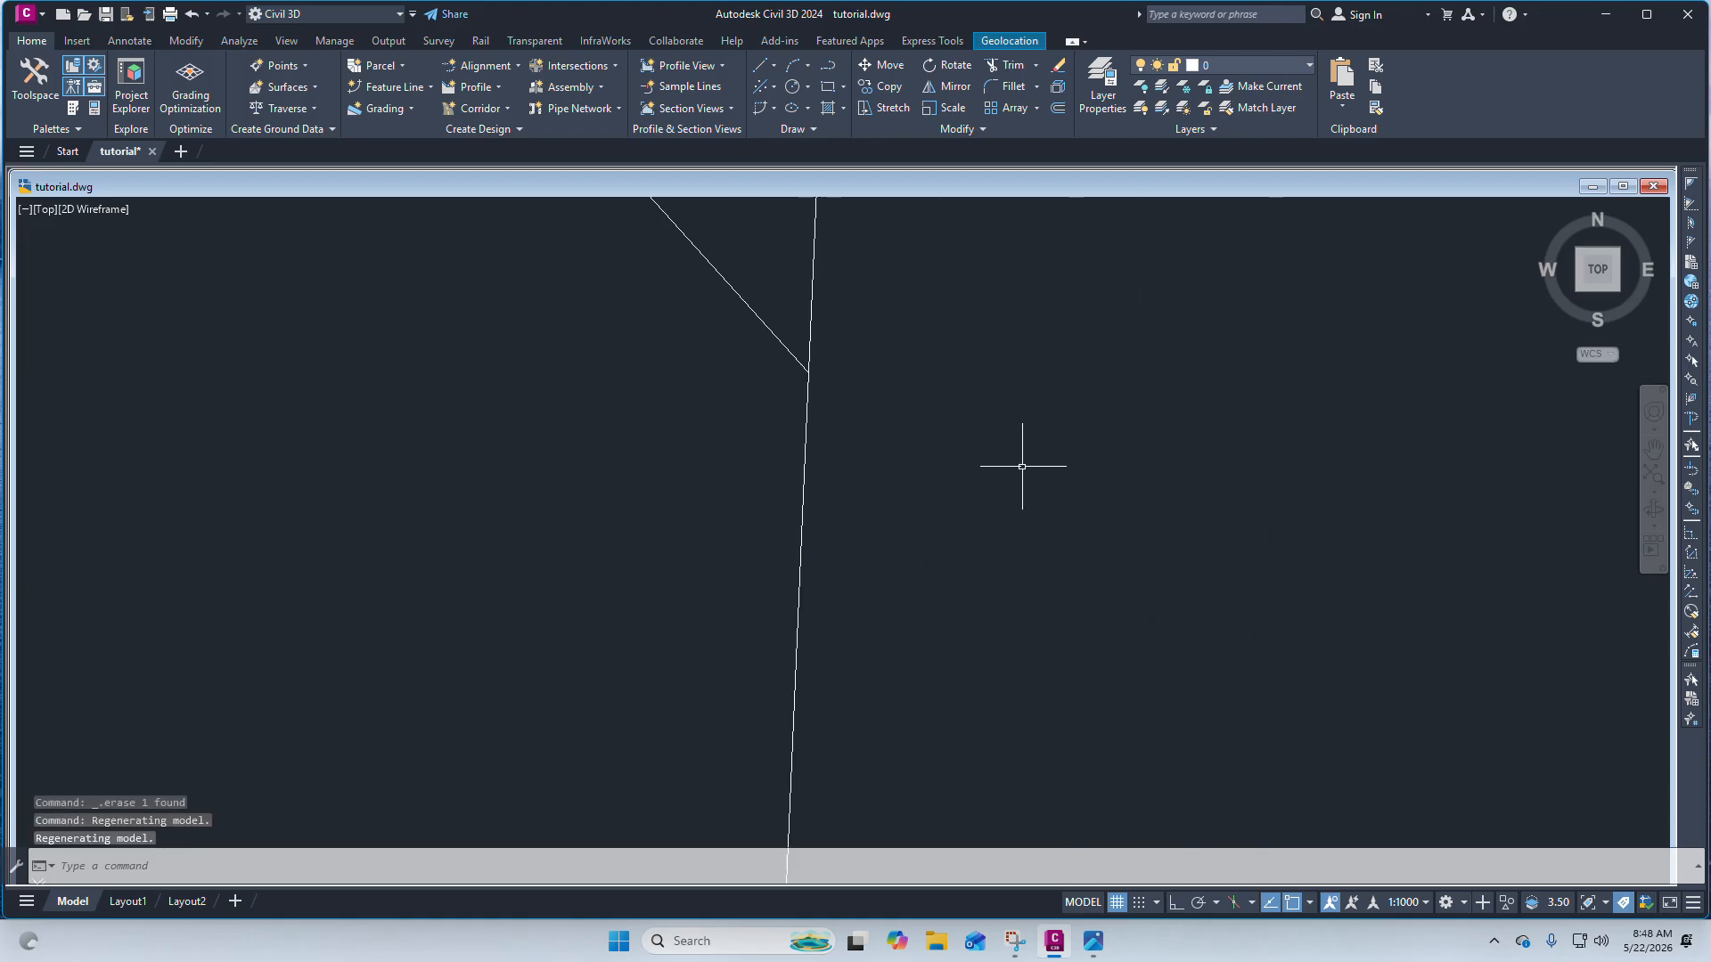
pyautogui.click(803, 363)
pyautogui.moveTo(805, 366); pyautogui.dragTo(855, 573, button='middle')
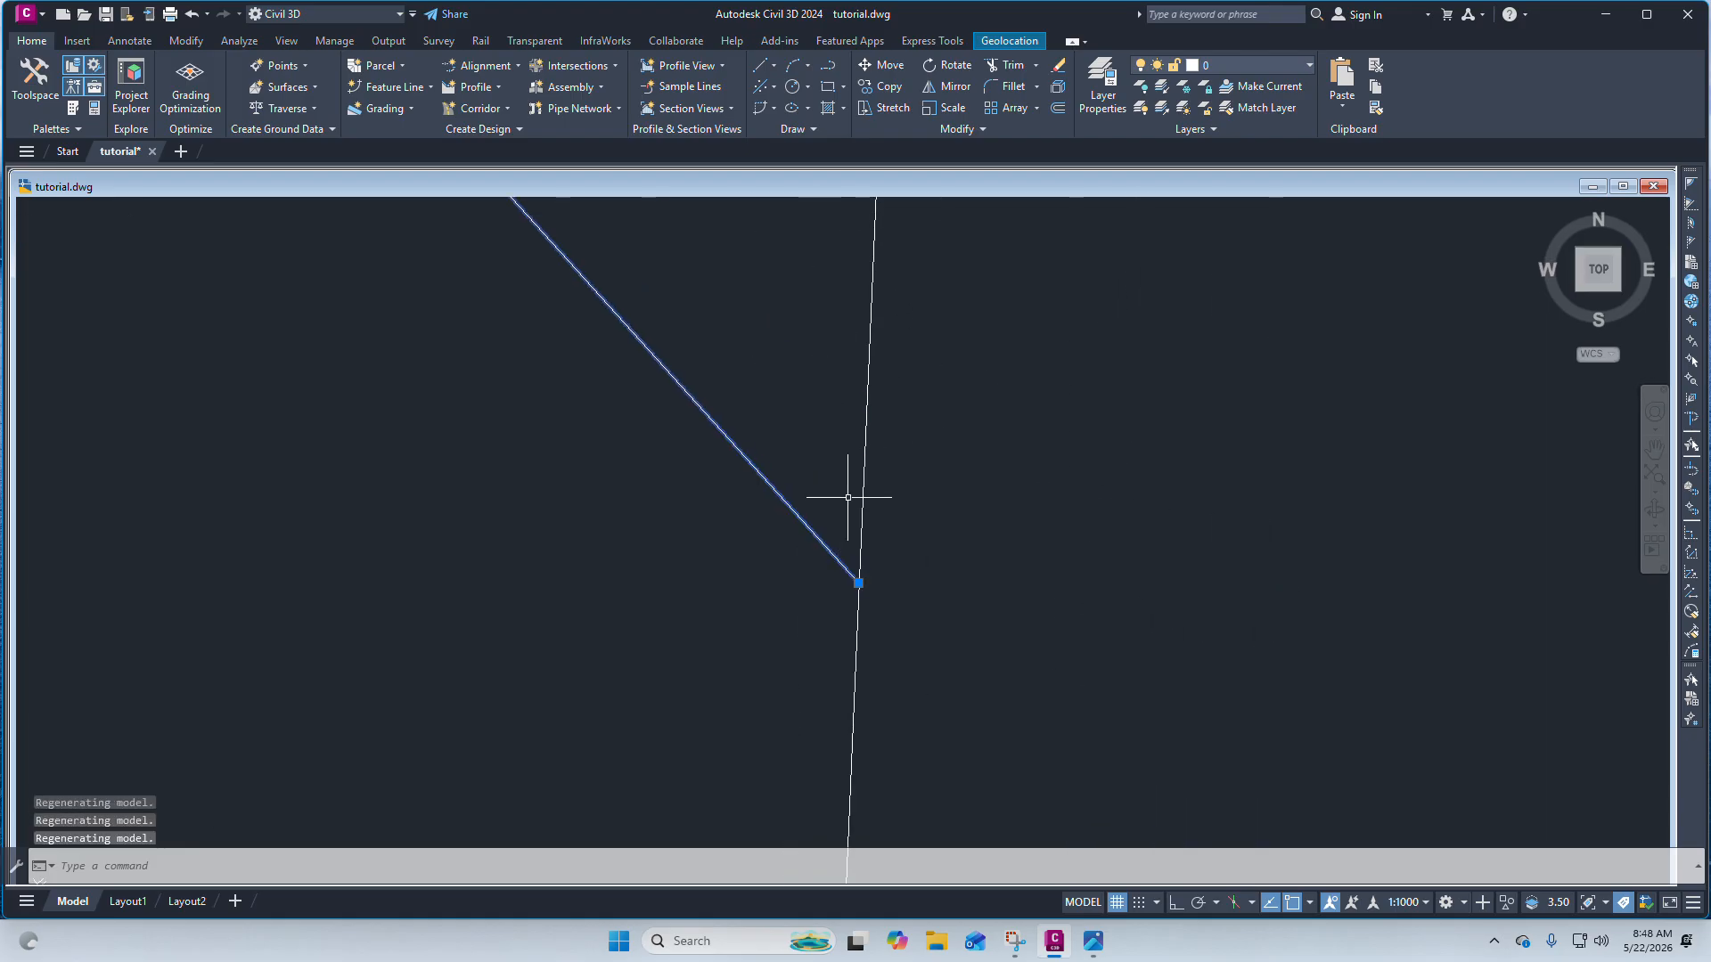
pyautogui.click(859, 580)
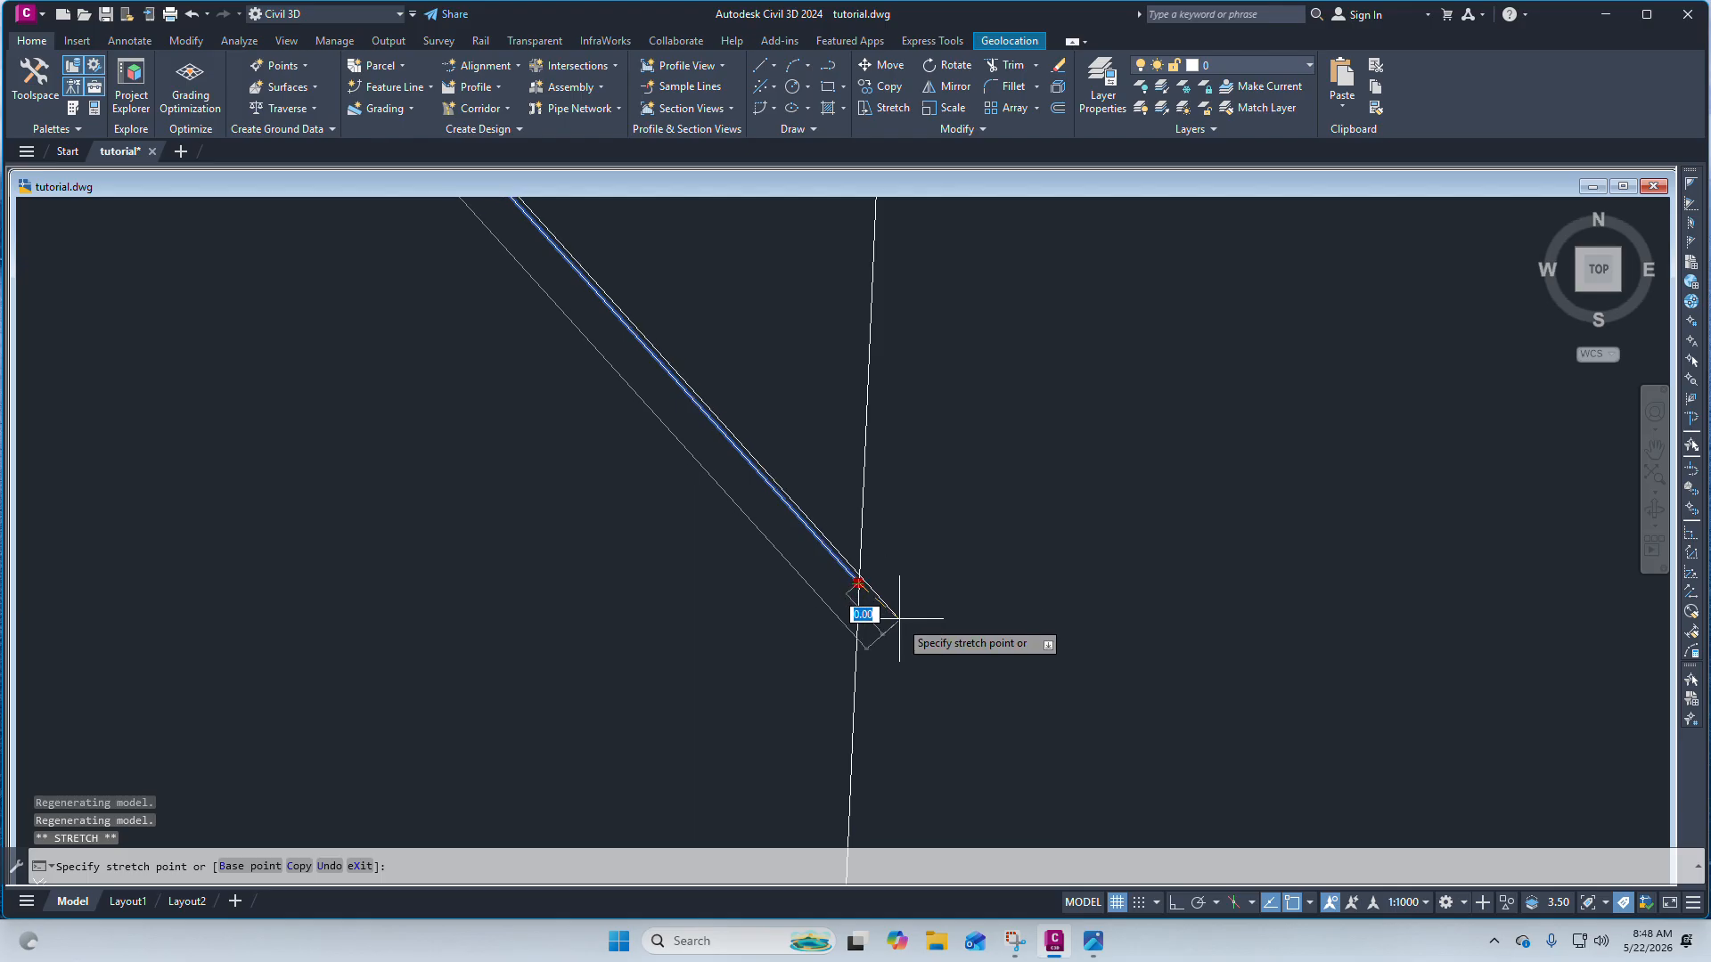
pyautogui.click(909, 640)
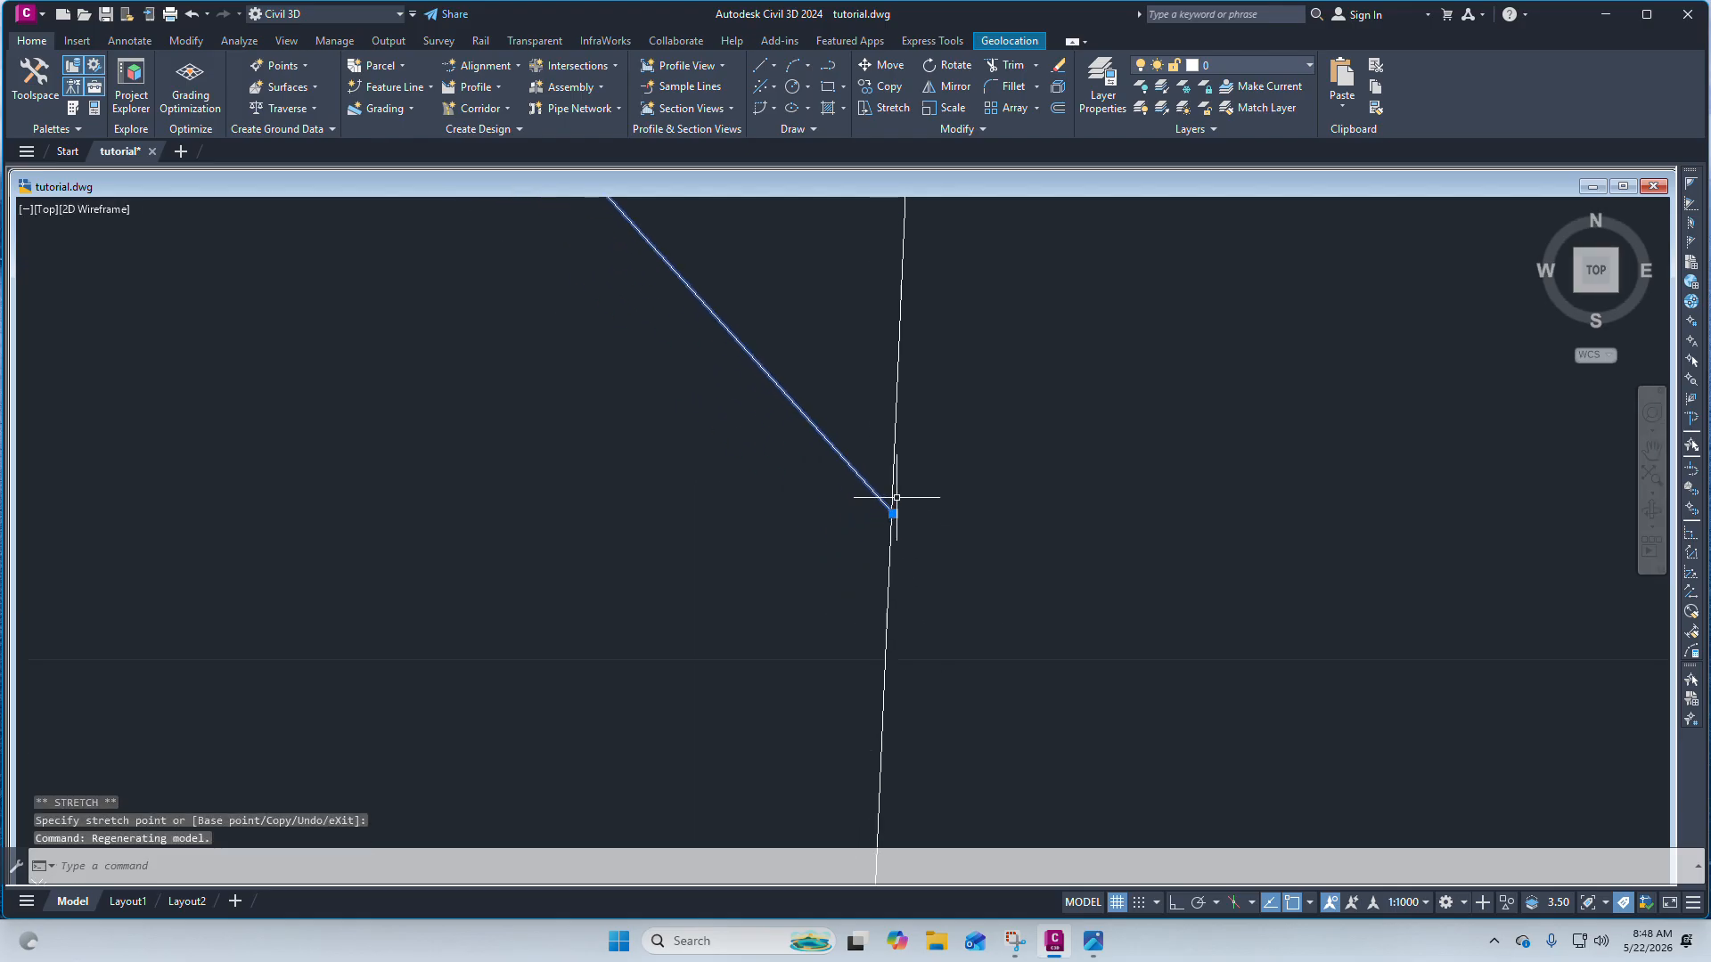
# Trim away the right edge's stub extending above the corner line.
pyautogui.click(997, 598)
pyautogui.click(783, 437)
pyautogui.moveTo(882, 499); pyautogui.dragTo(964, 614, button='middle')
pyautogui.write('trim')
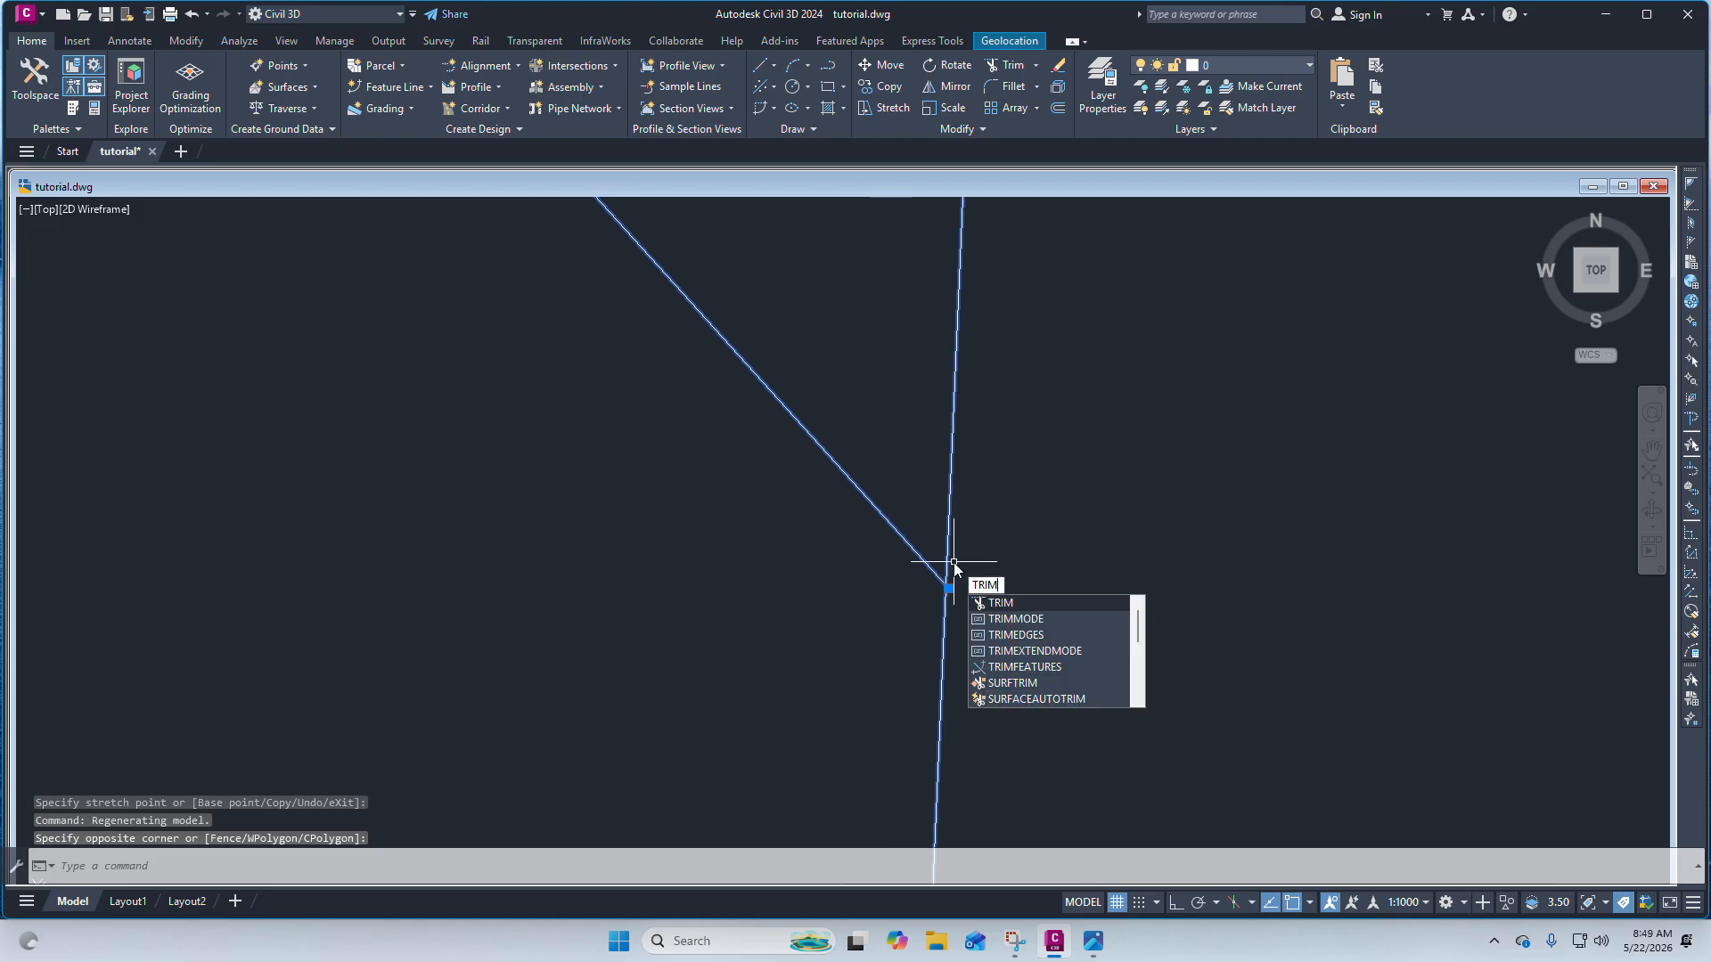
pyautogui.click(1006, 605)
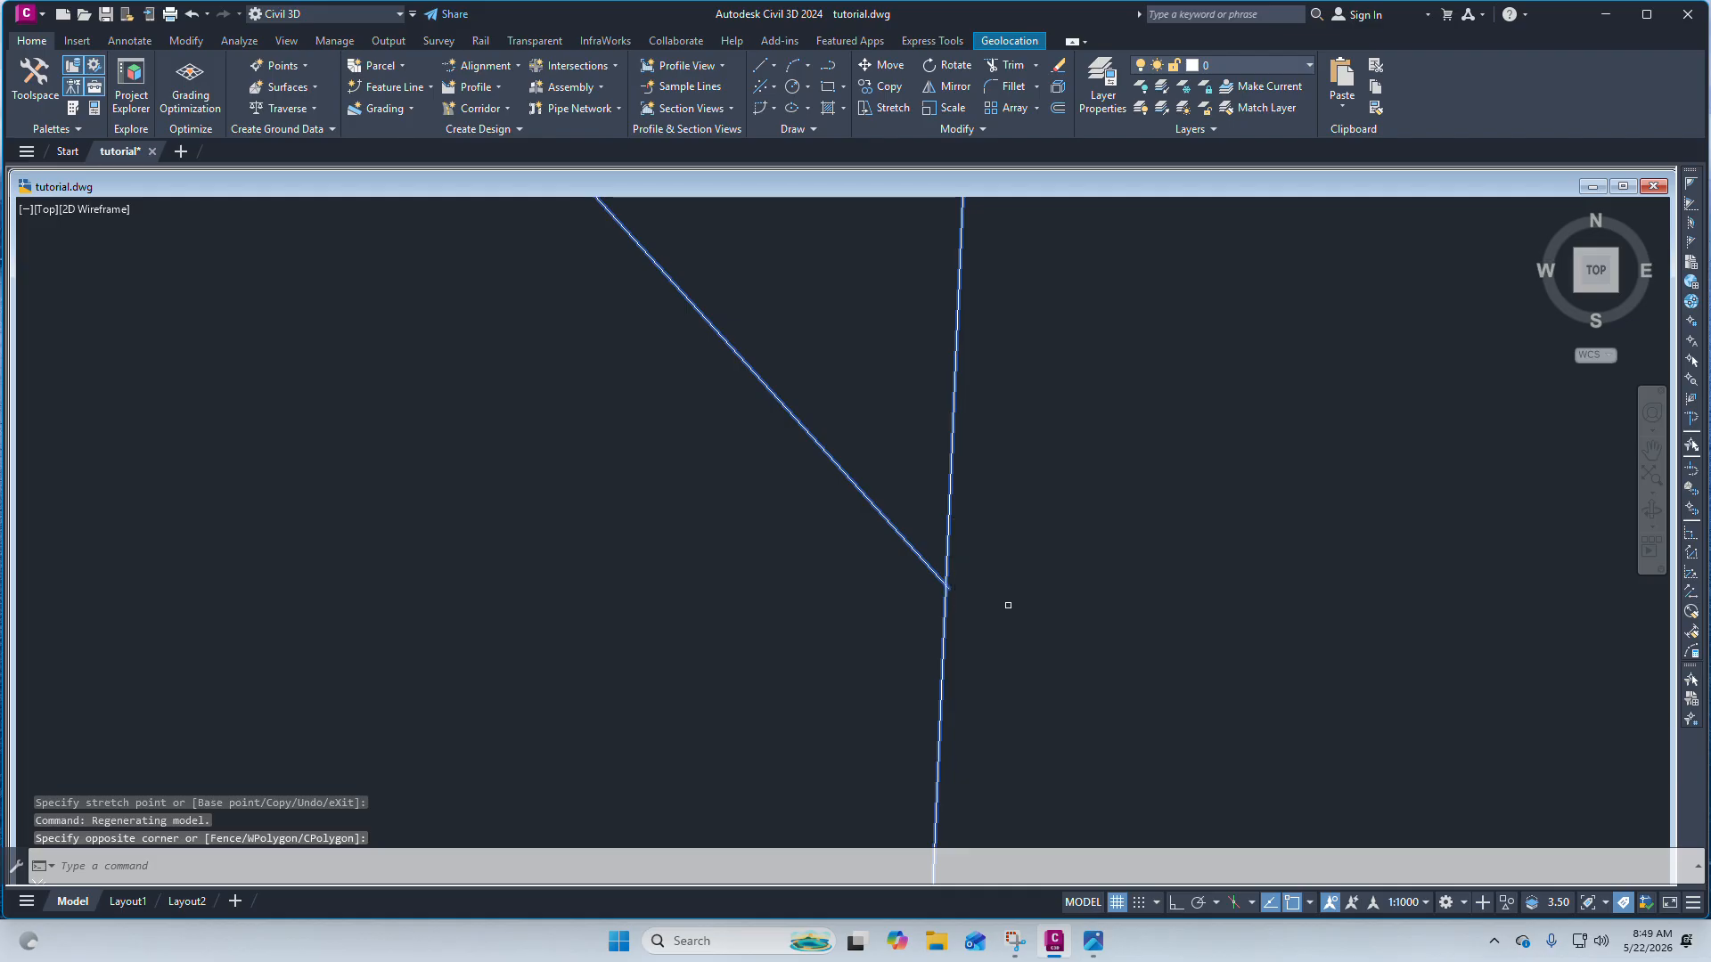
pyautogui.scroll(-5, 1007, 597)
pyautogui.click(1021, 500)
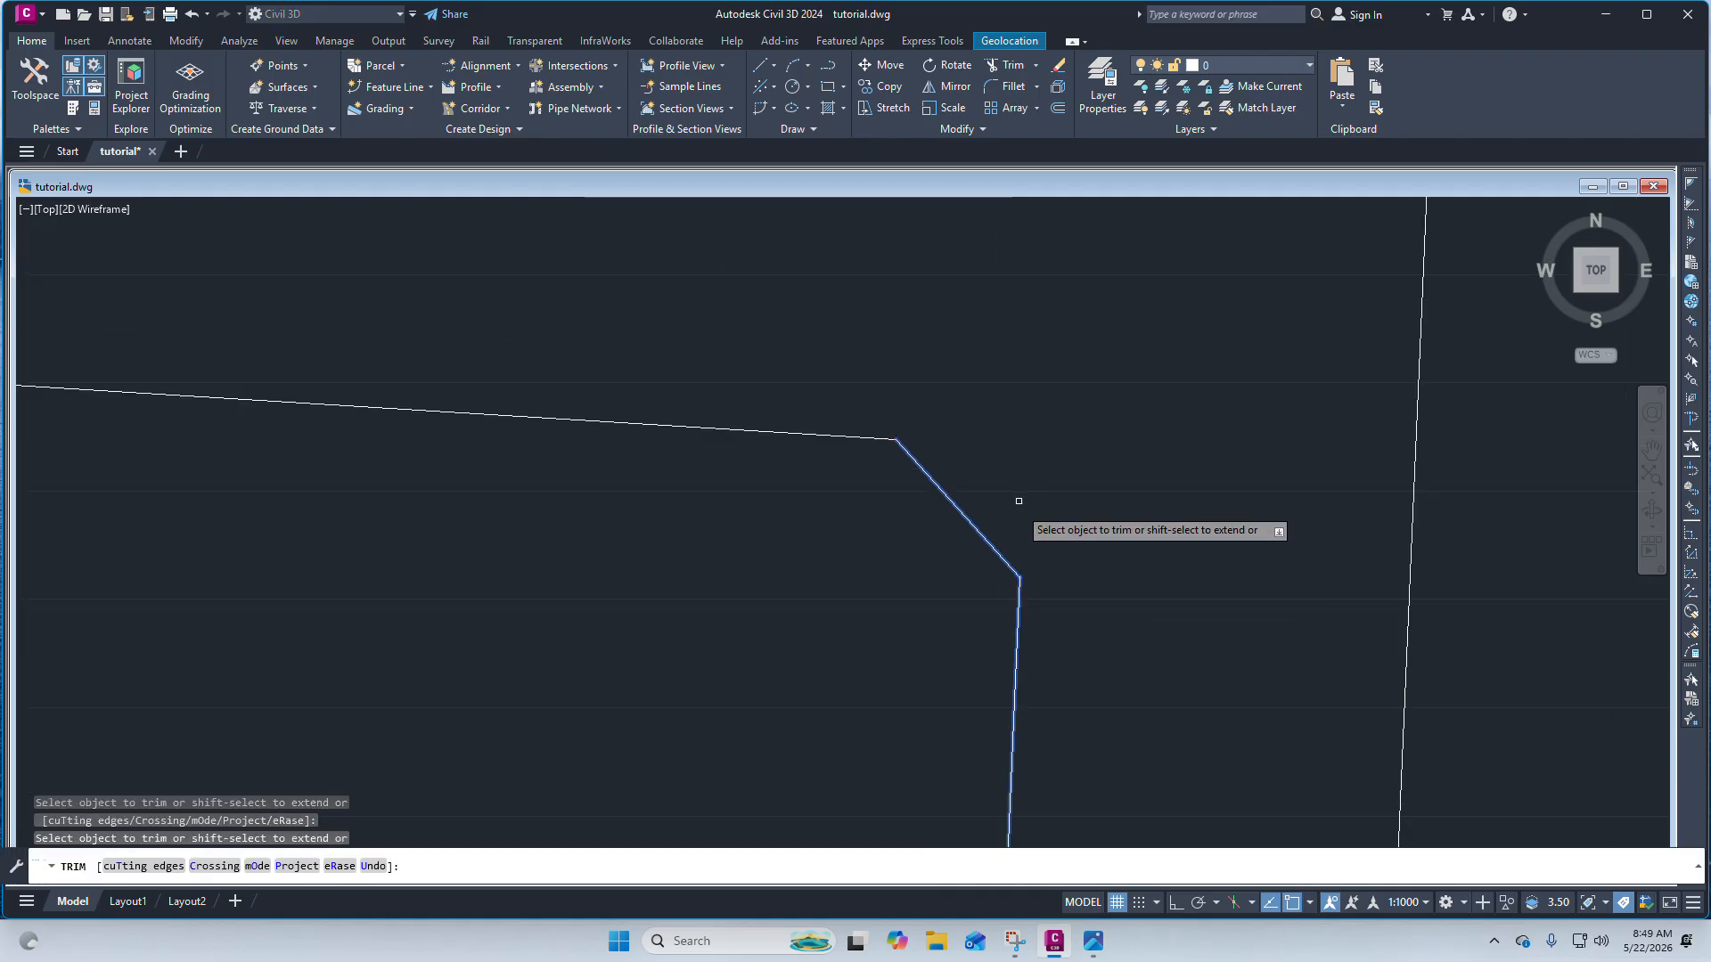
pyautogui.scroll(3, 1020, 575)
pyautogui.press('Escape')
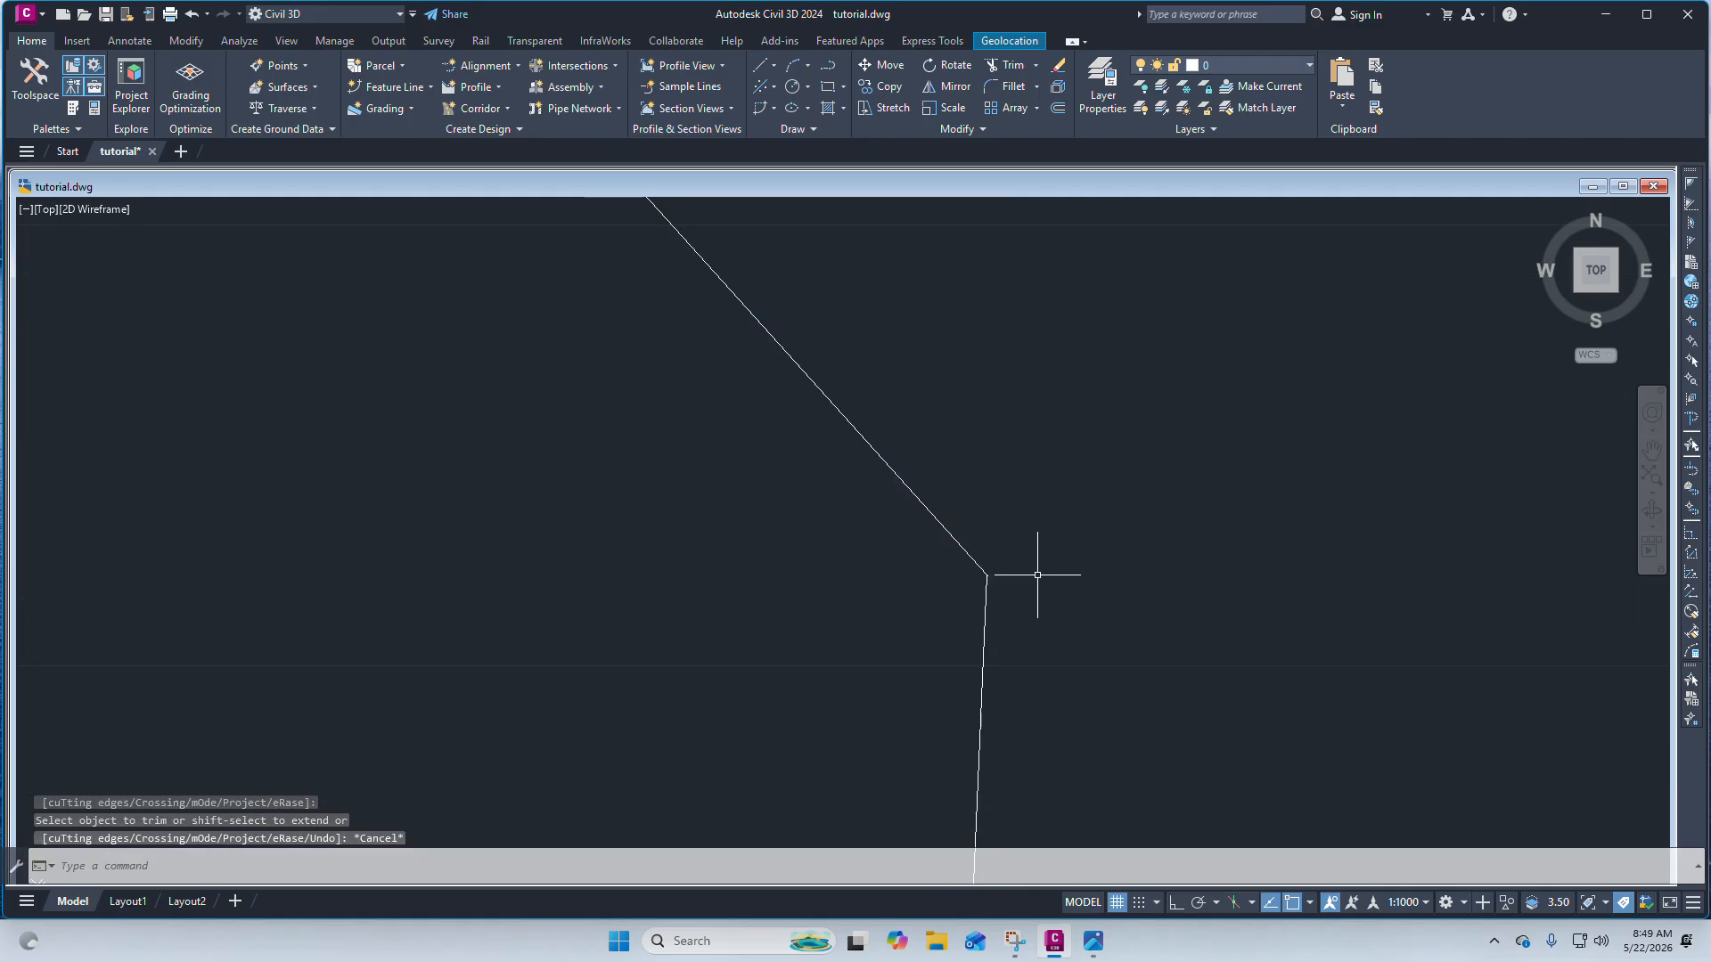
pyautogui.scroll(-3, 1025, 535)
pyautogui.scroll(1, 1002, 508)
pyautogui.scroll(-1, 979, 505)
pyautogui.scroll(5, 916, 371)
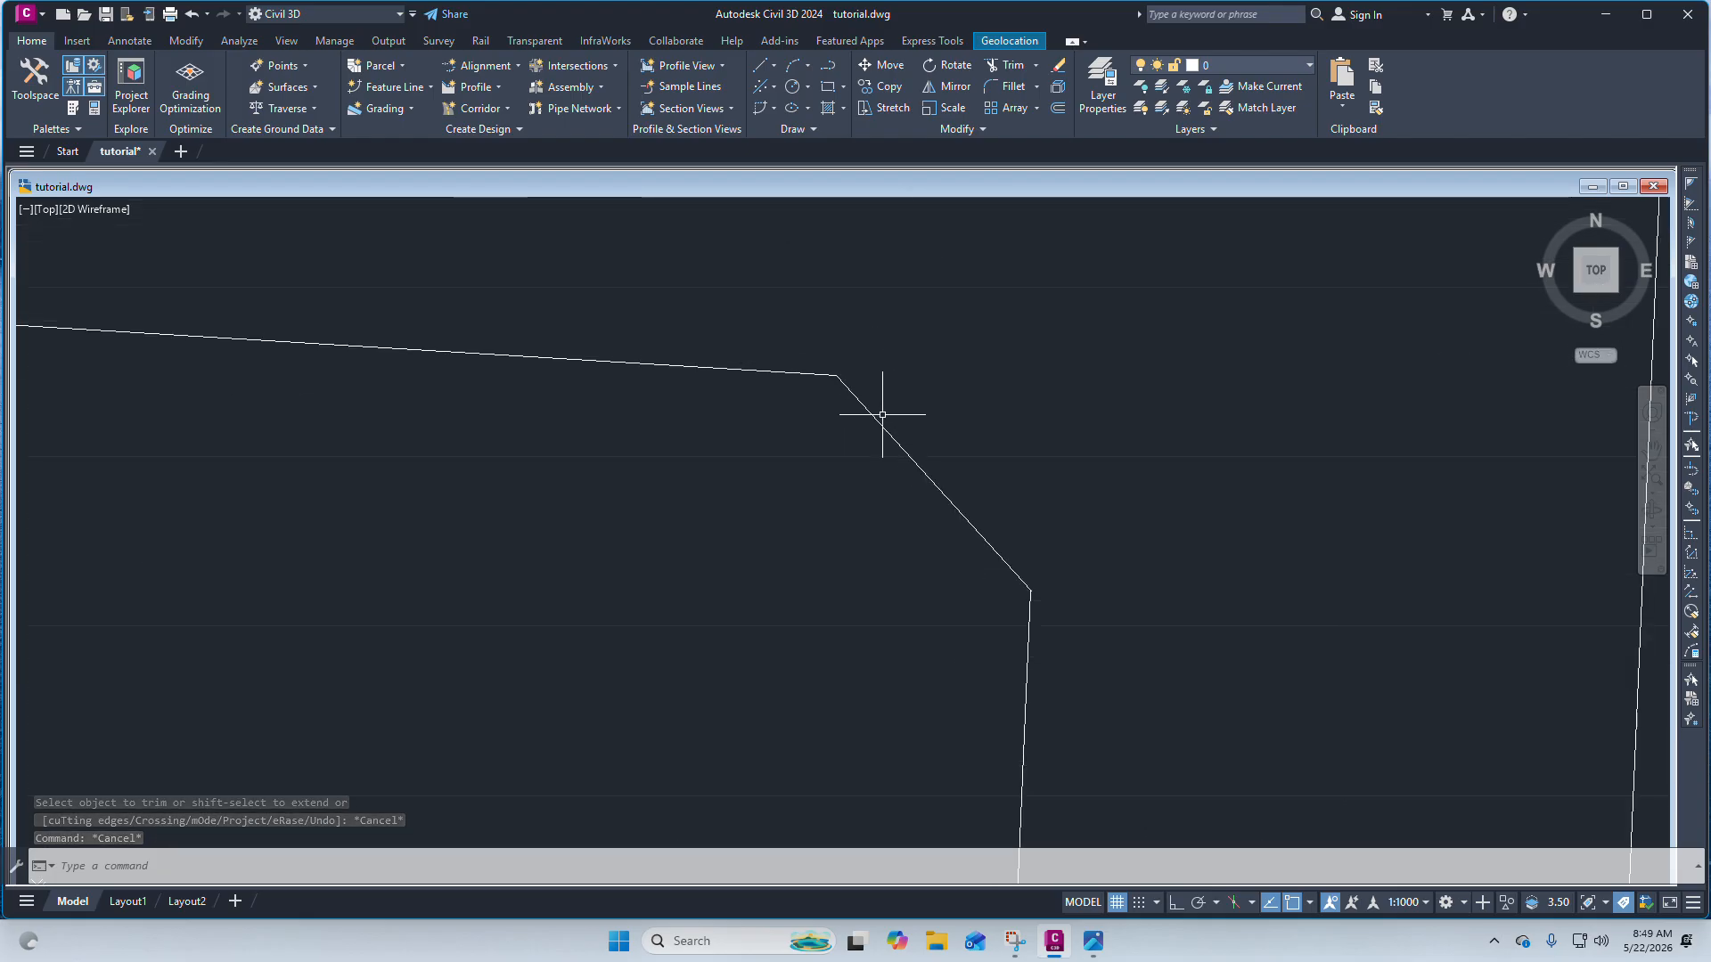
pyautogui.click(128, 42)
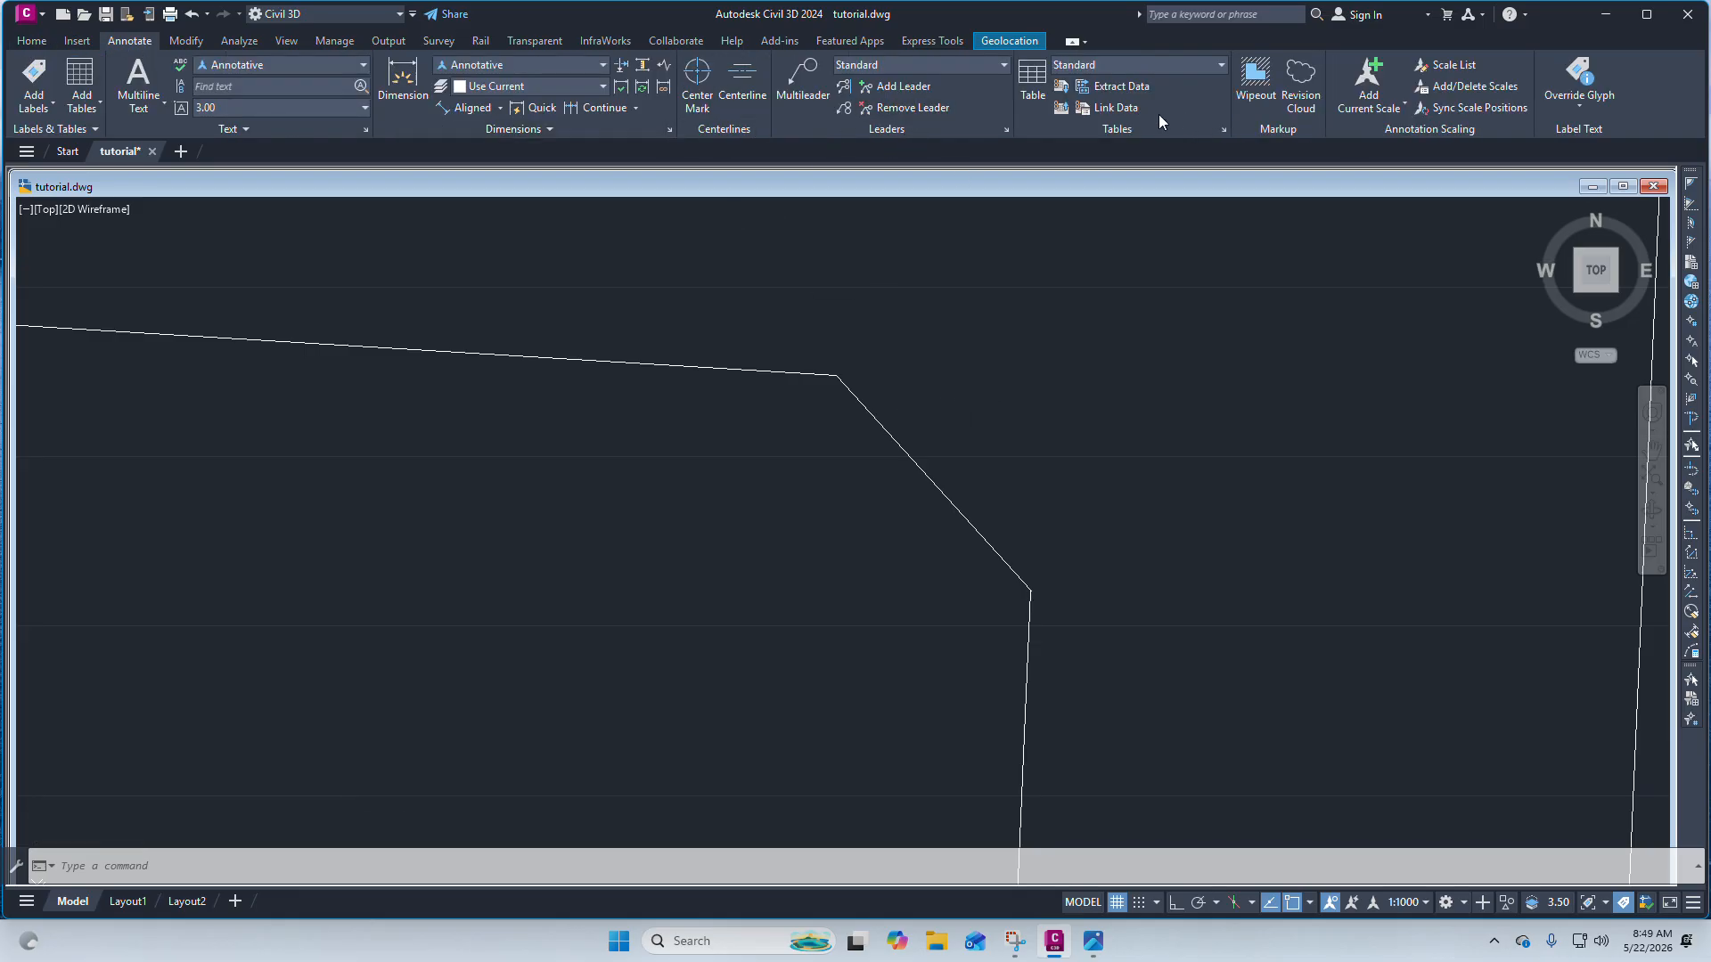
pyautogui.click(470, 107)
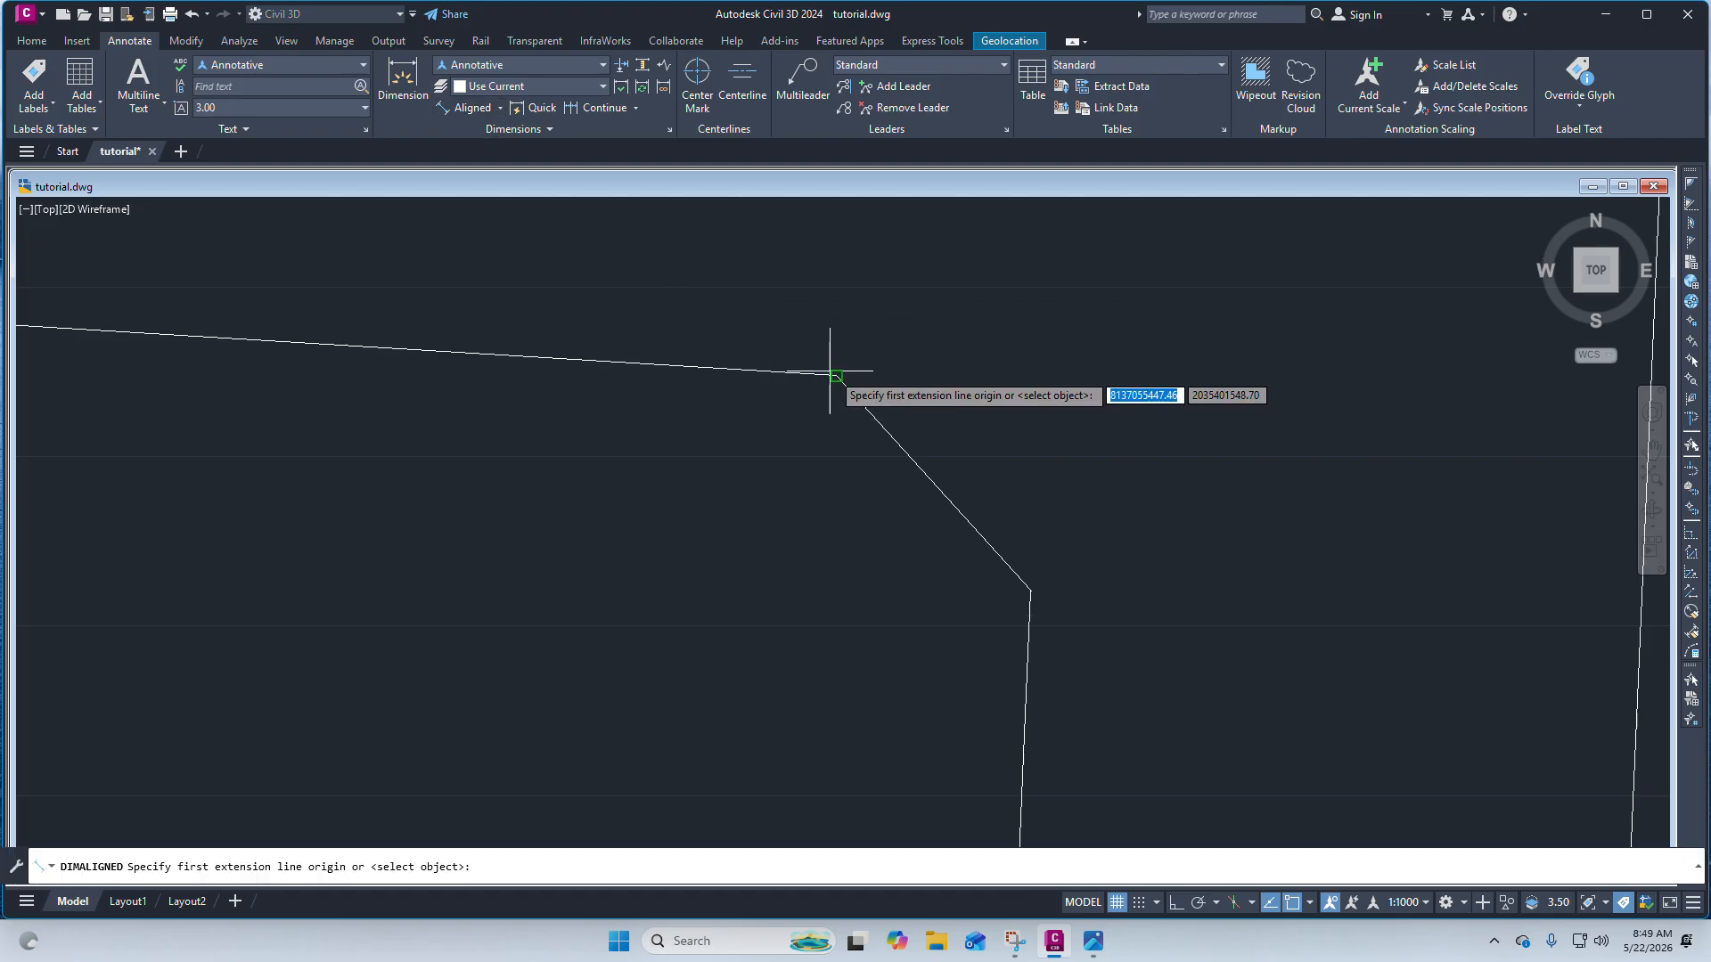
pyautogui.click(835, 374)
pyautogui.click(1030, 590)
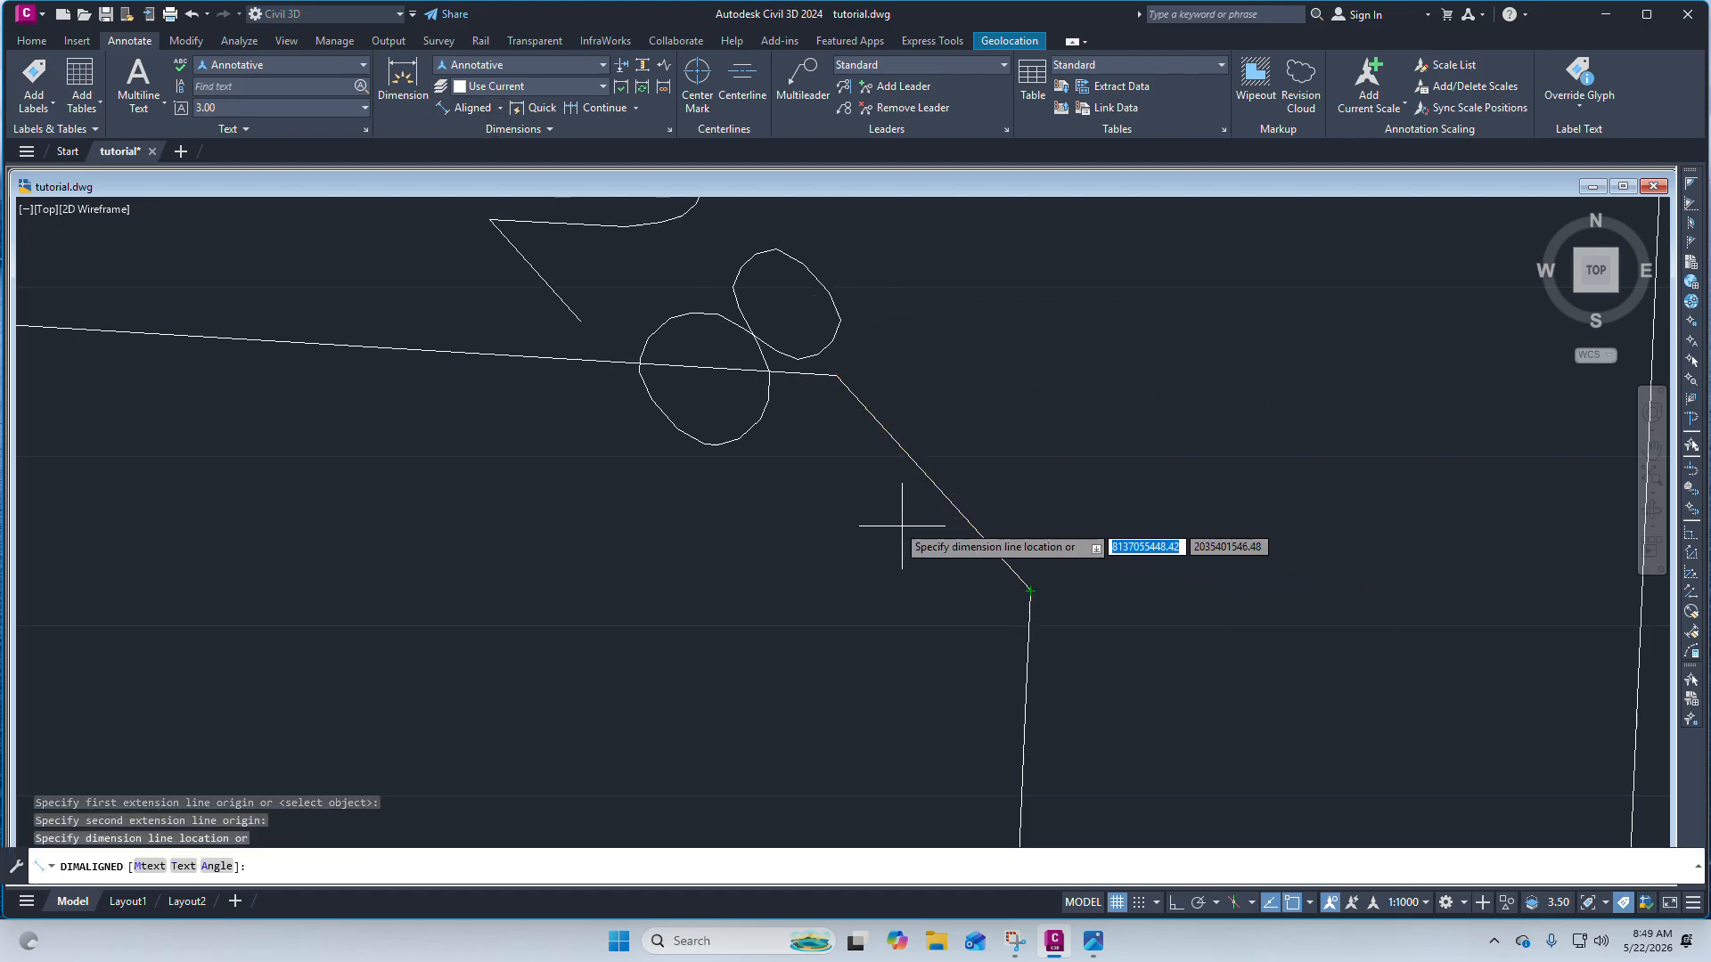
pyautogui.scroll(-3, 902, 526)
pyautogui.scroll(6, 896, 513)
pyautogui.press('Escape')
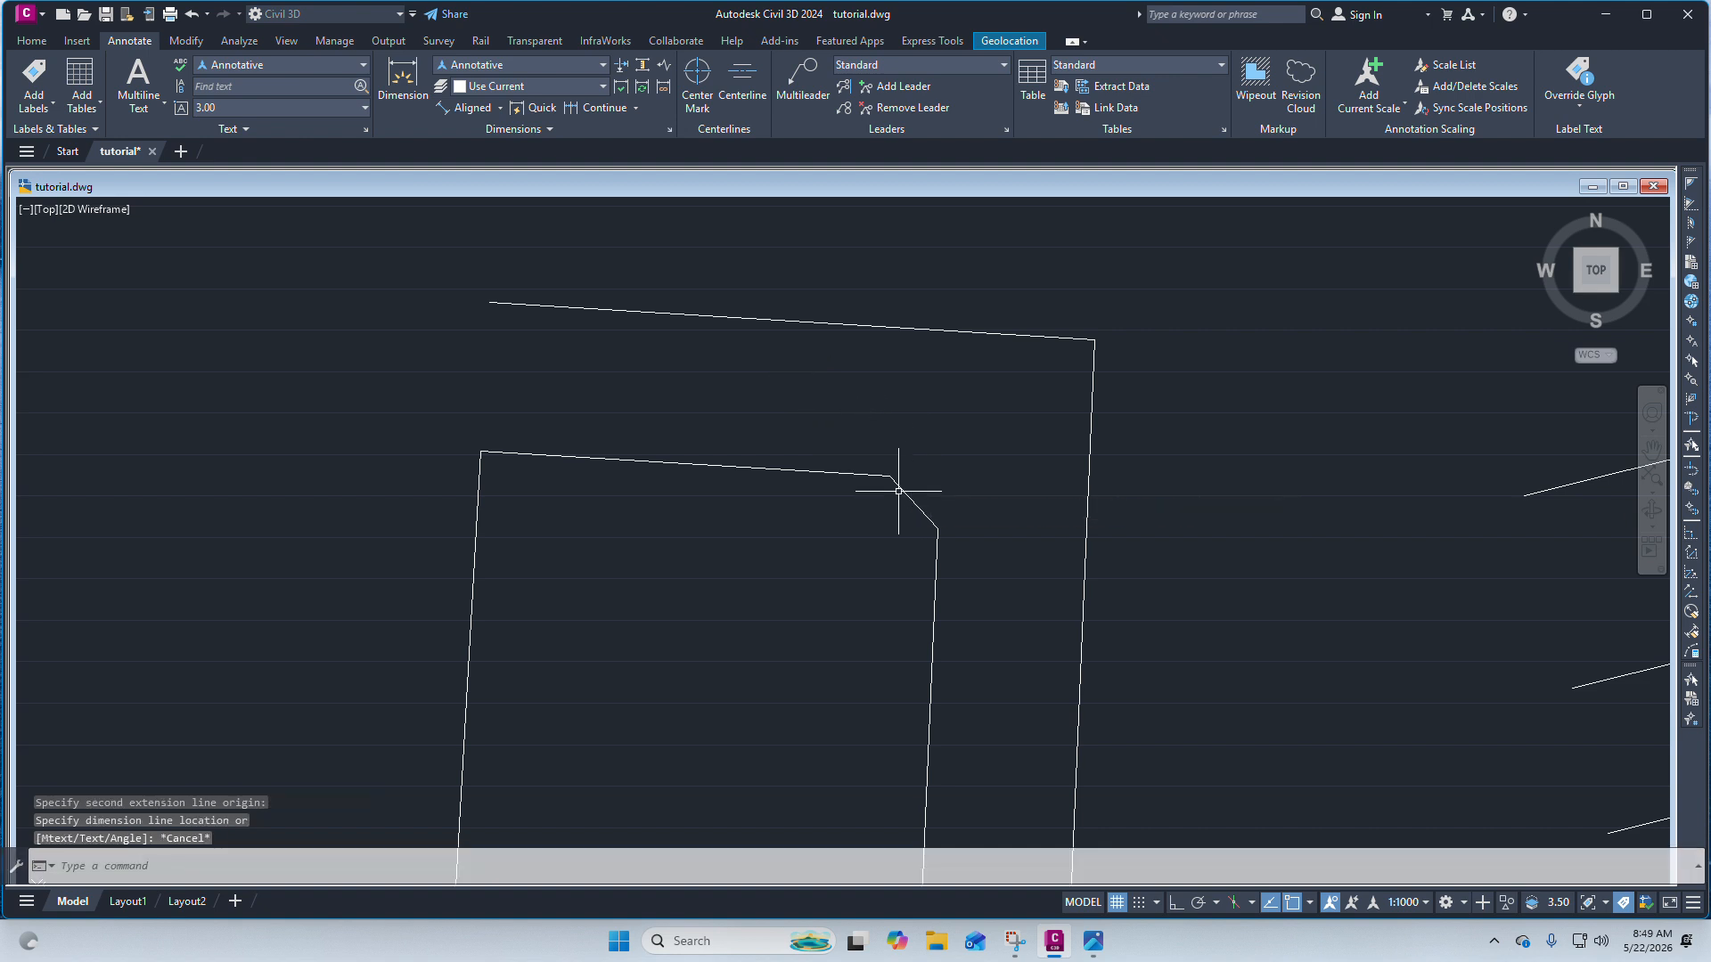
# Open the scanned survey plan image and examine the corner marks around Er236 and Er237.
pyautogui.scroll(-3, 898, 491)
pyautogui.moveTo(1094, 941)
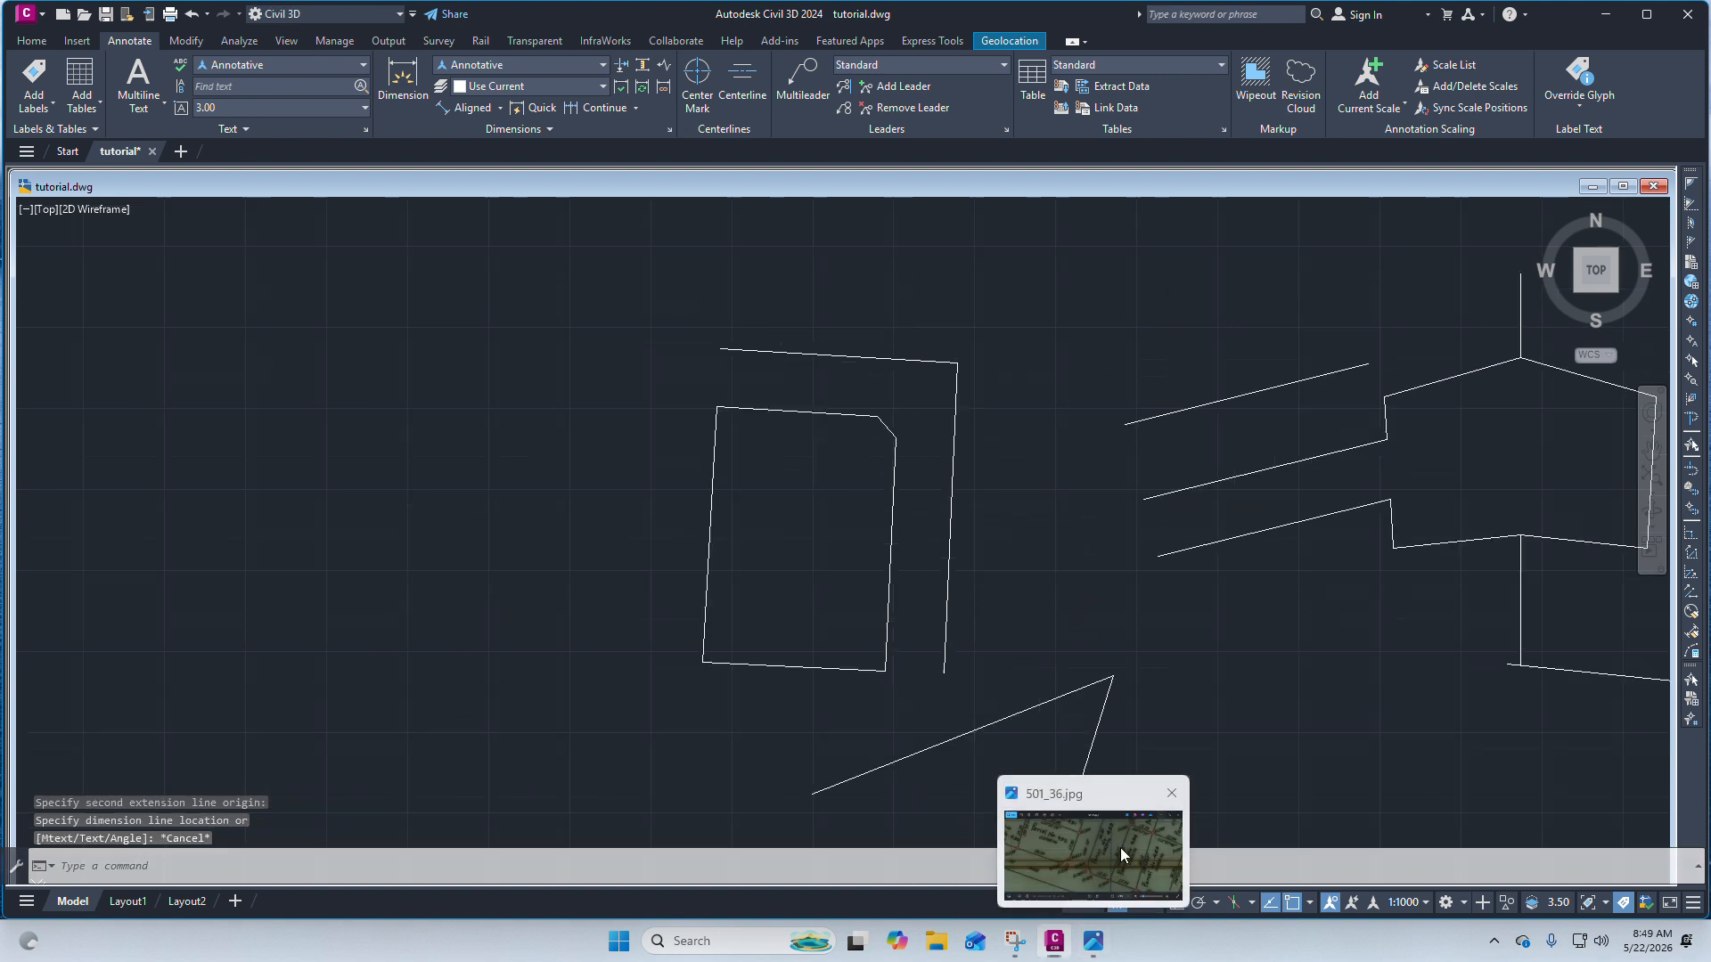
pyautogui.click(1122, 856)
pyautogui.moveTo(580, 325); pyautogui.dragTo(710, 298)
pyautogui.scroll(-1, 805, 239)
pyautogui.scroll(6, 731, 354)
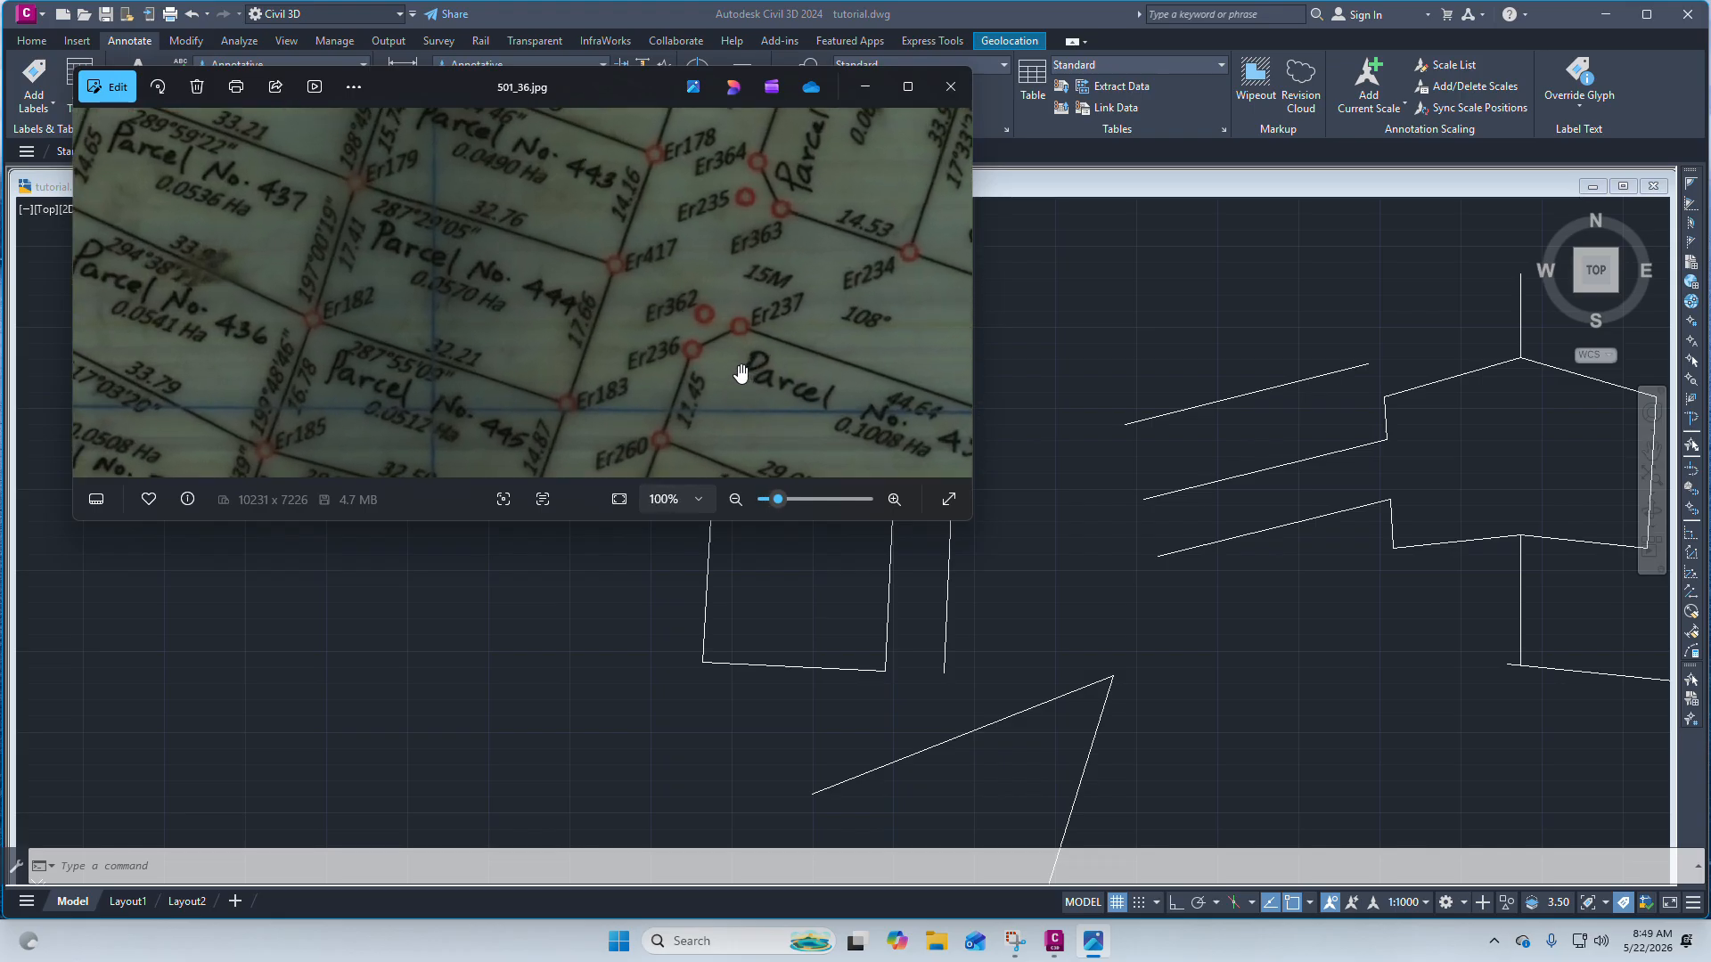
pyautogui.scroll(2, 633, 283)
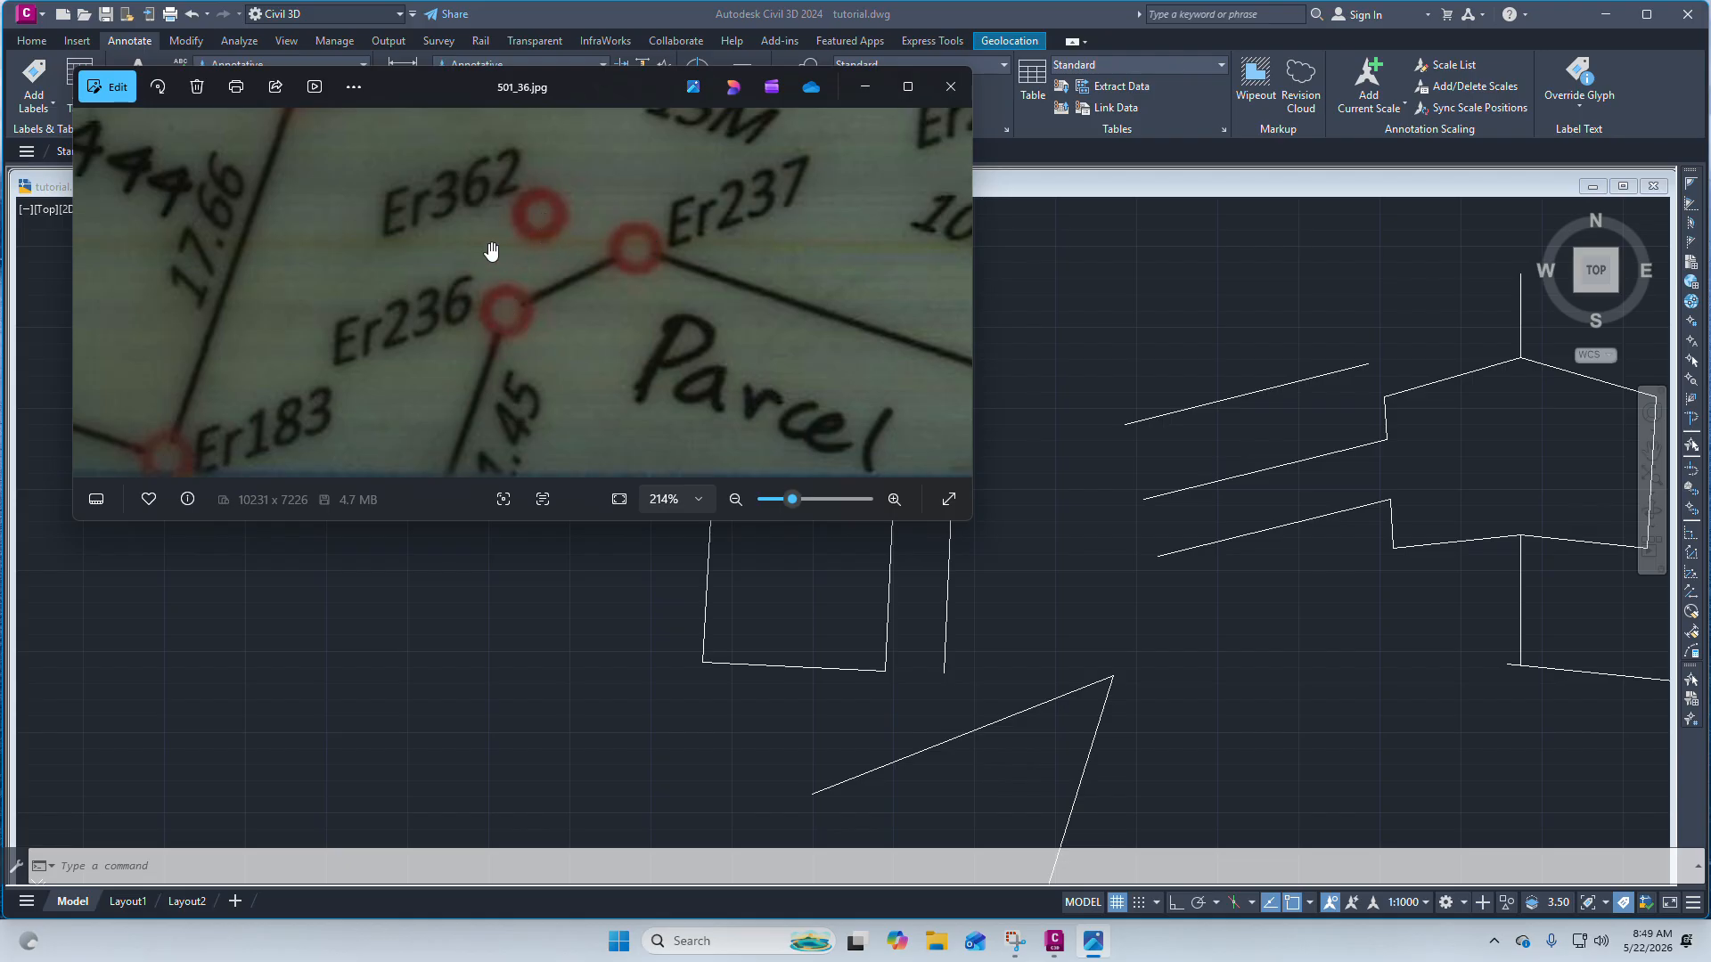
pyautogui.moveTo(636, 257); pyautogui.dragTo(638, 252)
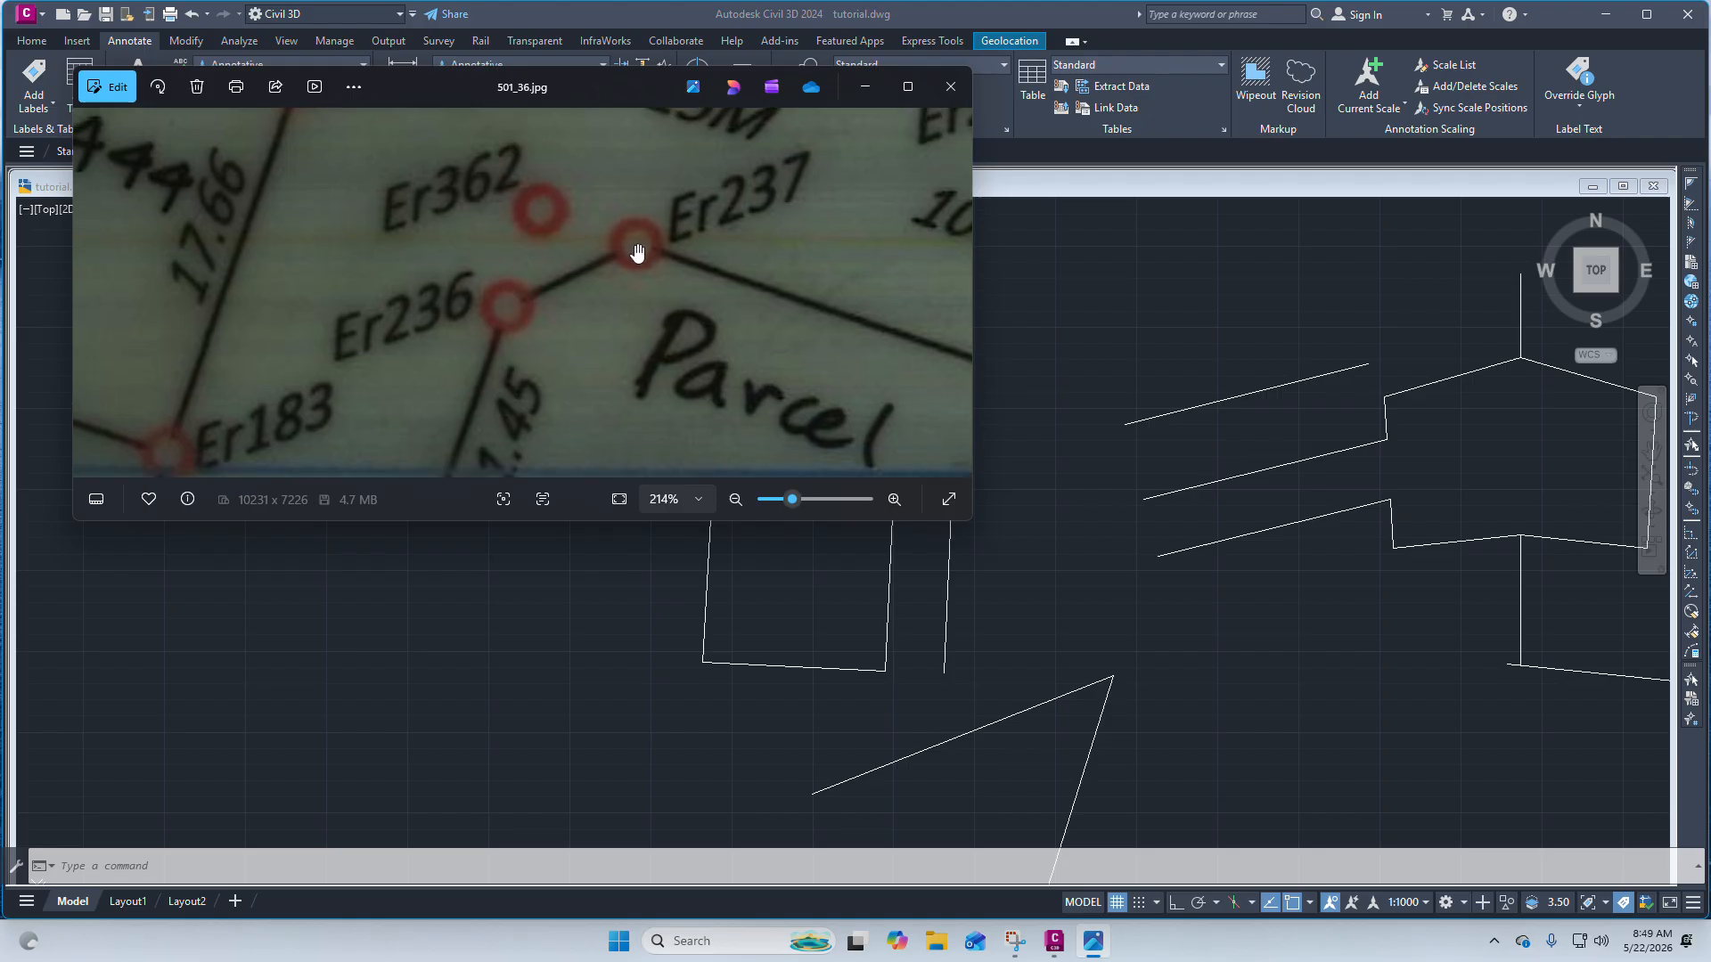
pyautogui.click(866, 88)
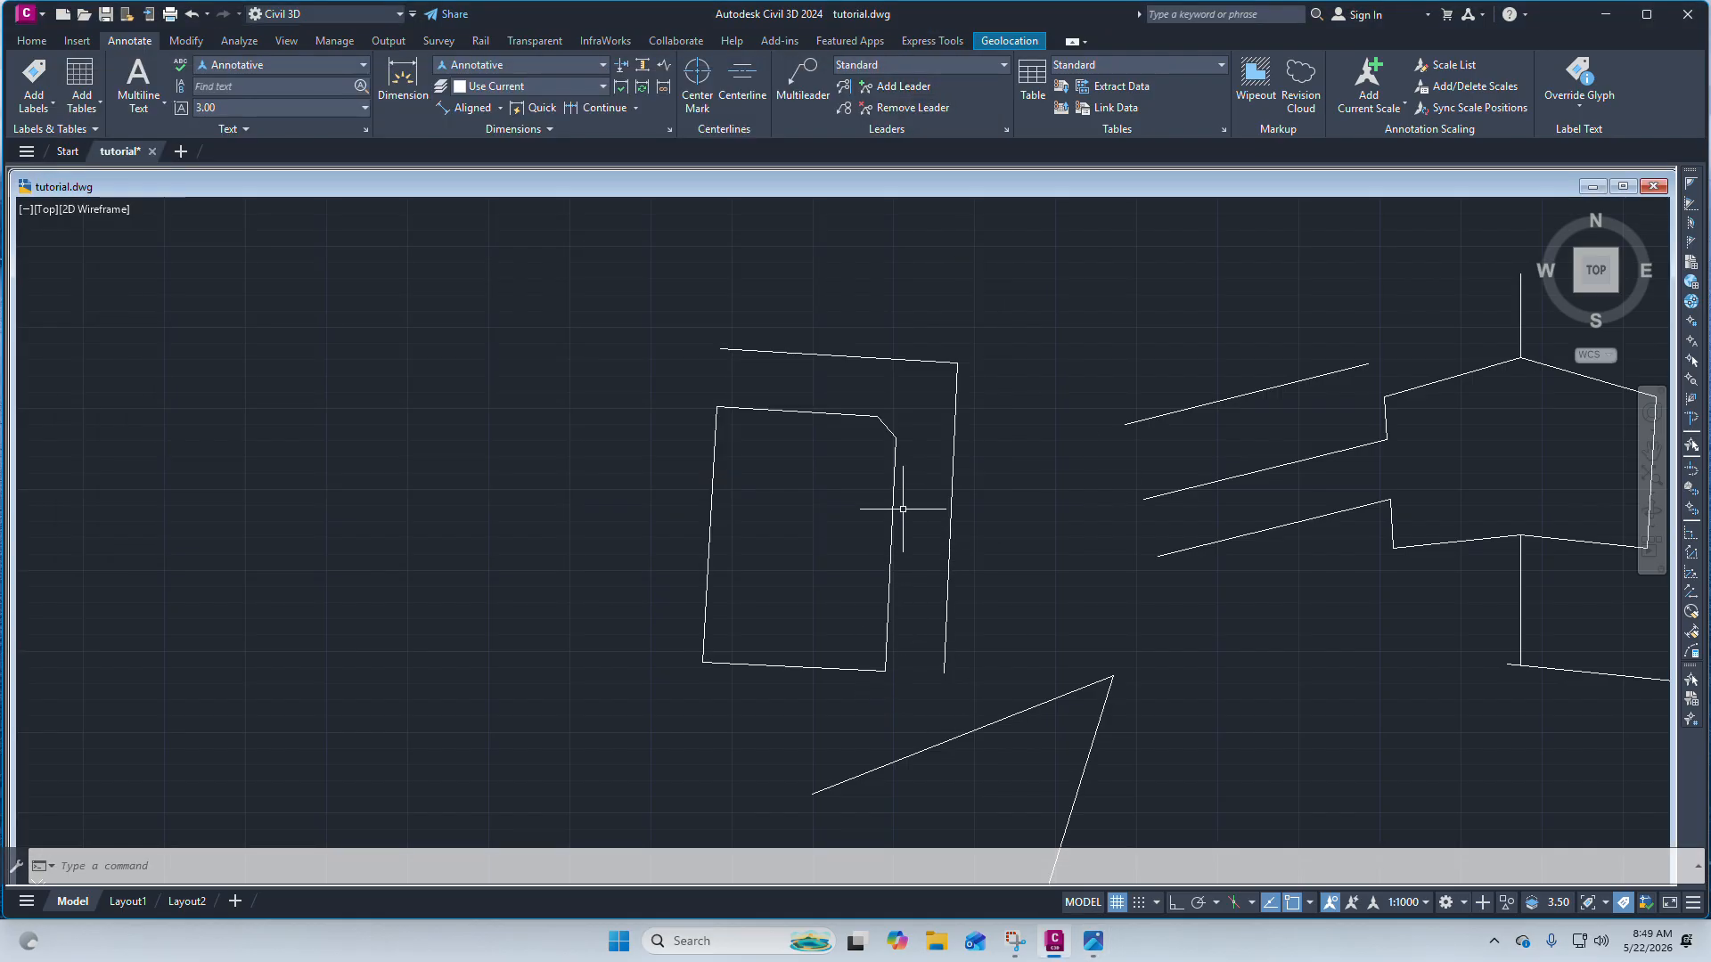
# Erase the two angled stray lines below the parcel outline.
pyautogui.scroll(-5, 912, 470)
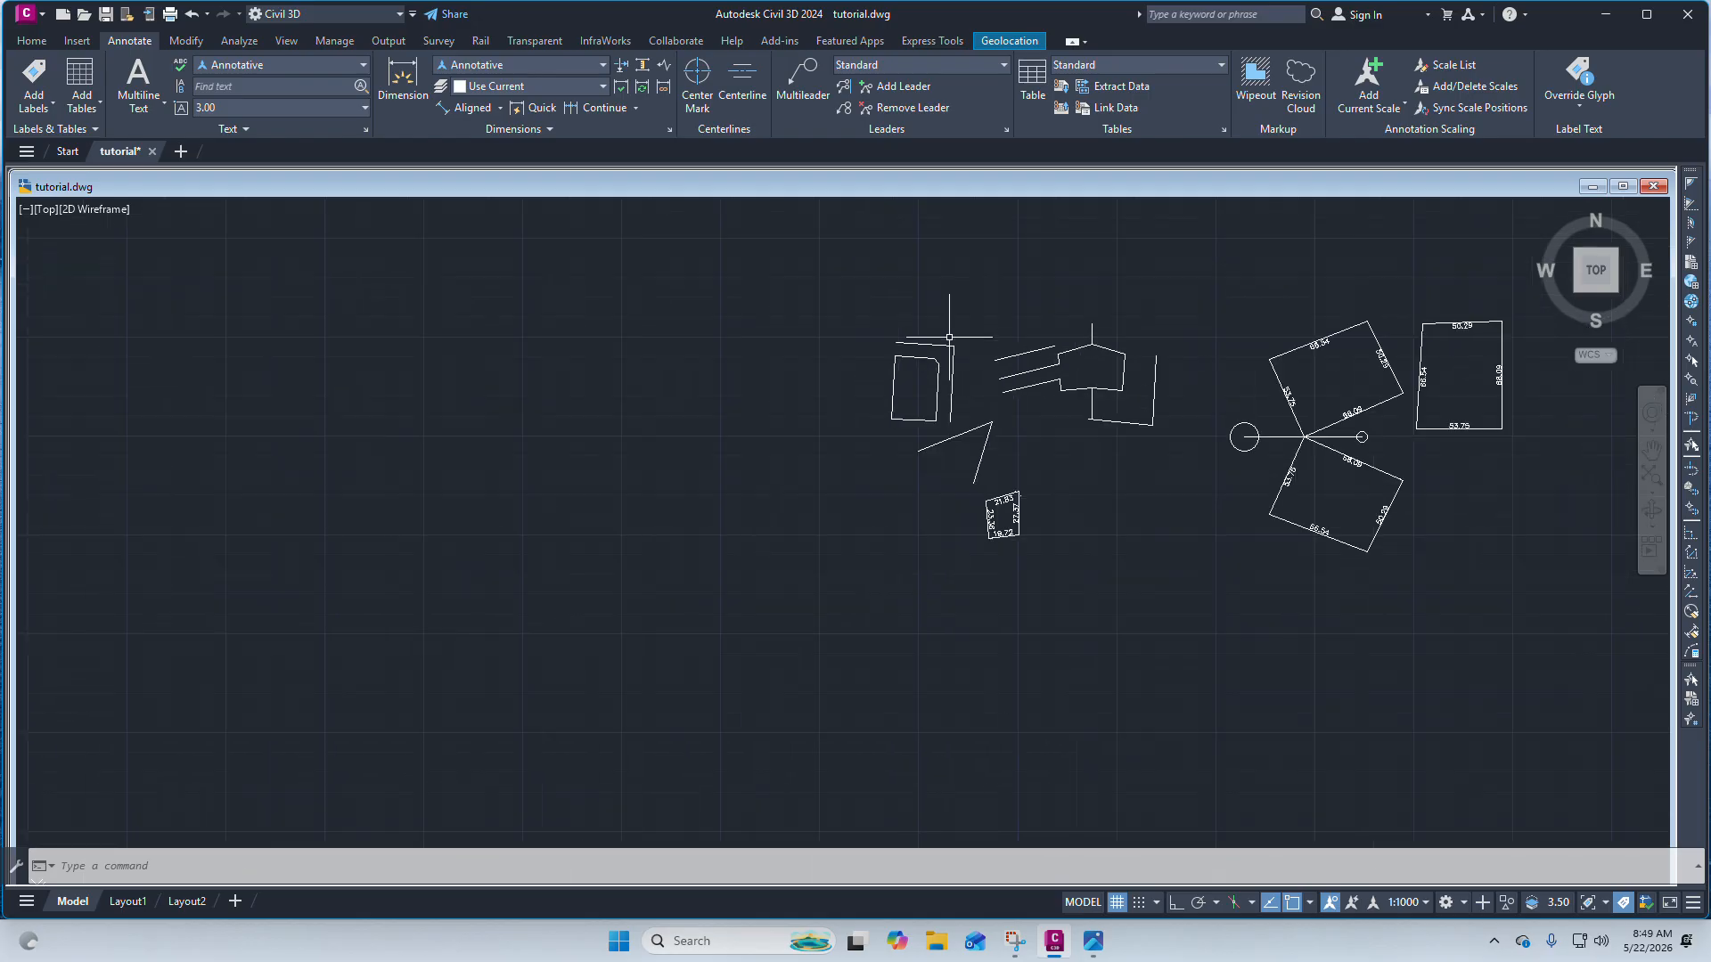
pyautogui.scroll(3, 918, 347)
pyautogui.scroll(3, 983, 408)
pyautogui.scroll(-5, 947, 446)
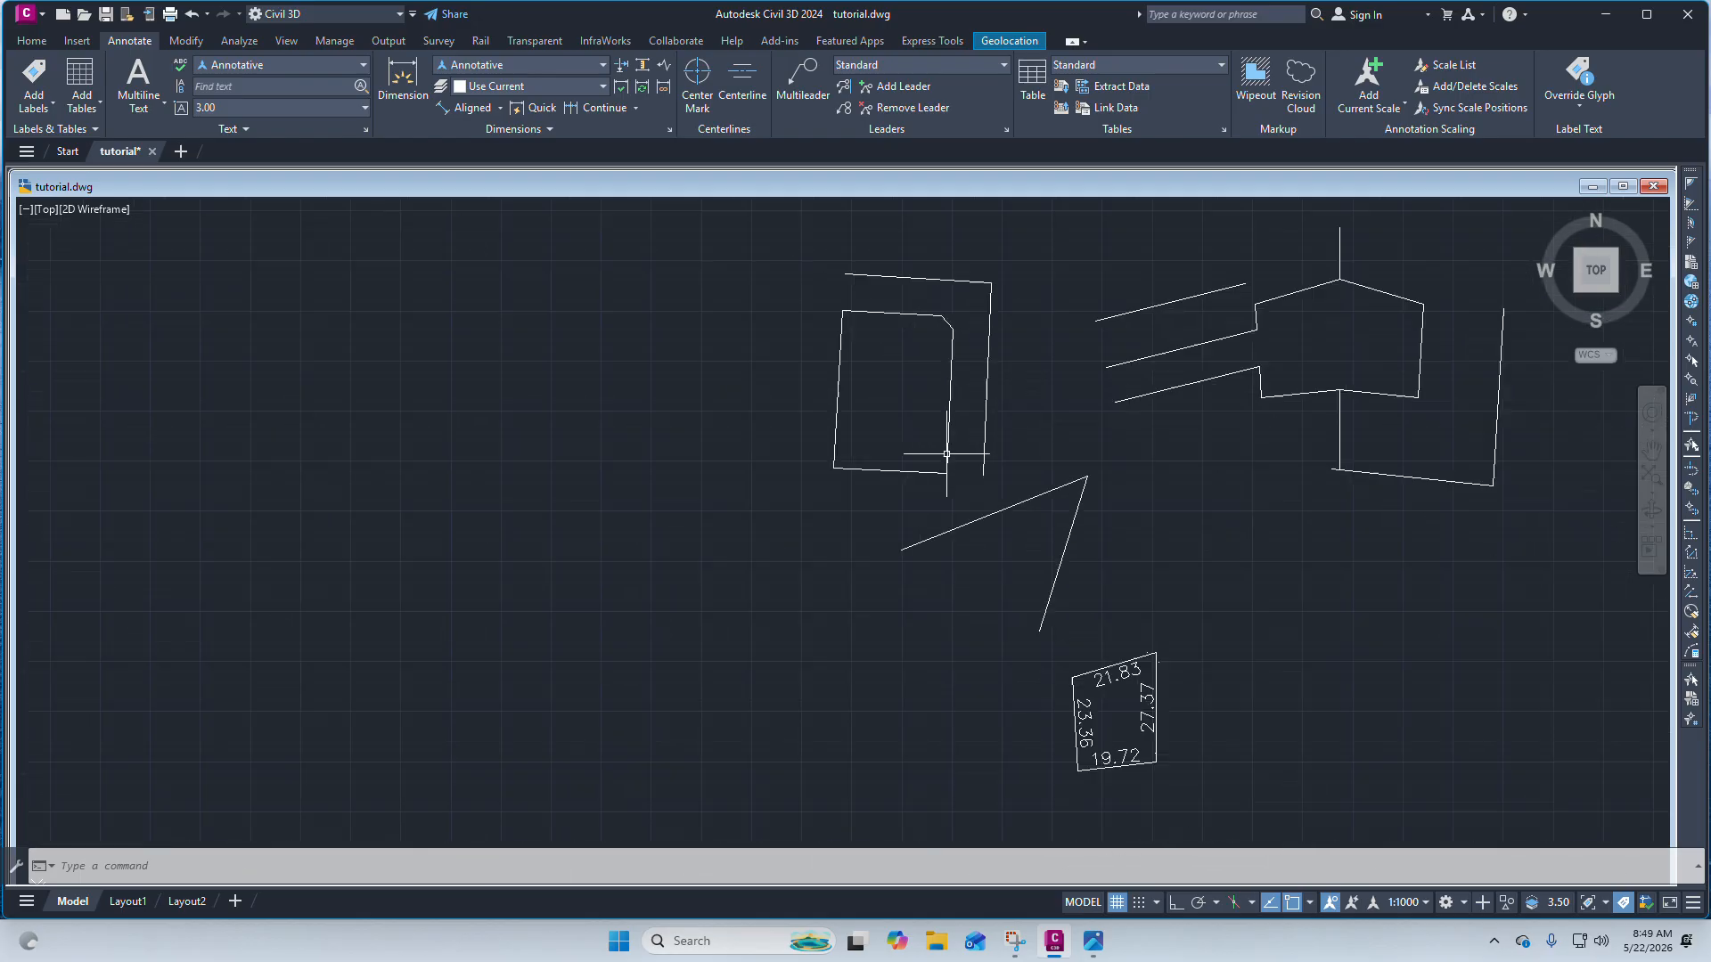
pyautogui.scroll(2, 974, 414)
pyautogui.click(1153, 431)
pyautogui.click(1037, 392)
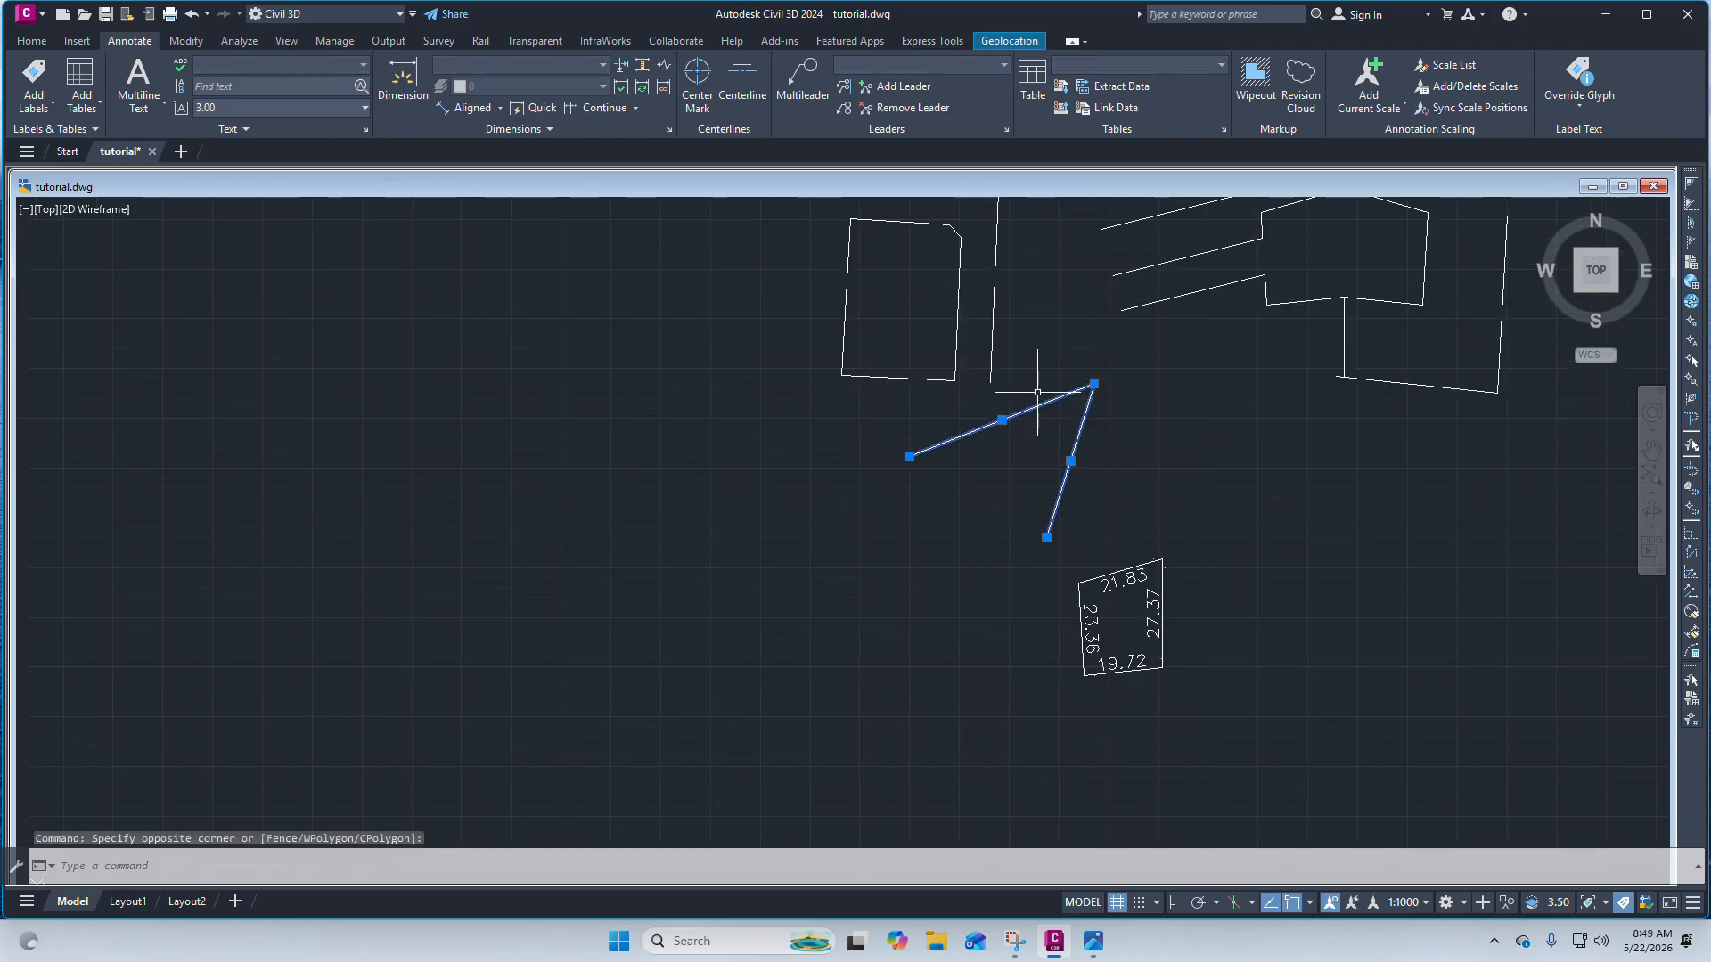
pyautogui.press('Delete')
pyautogui.scroll(5, 971, 348)
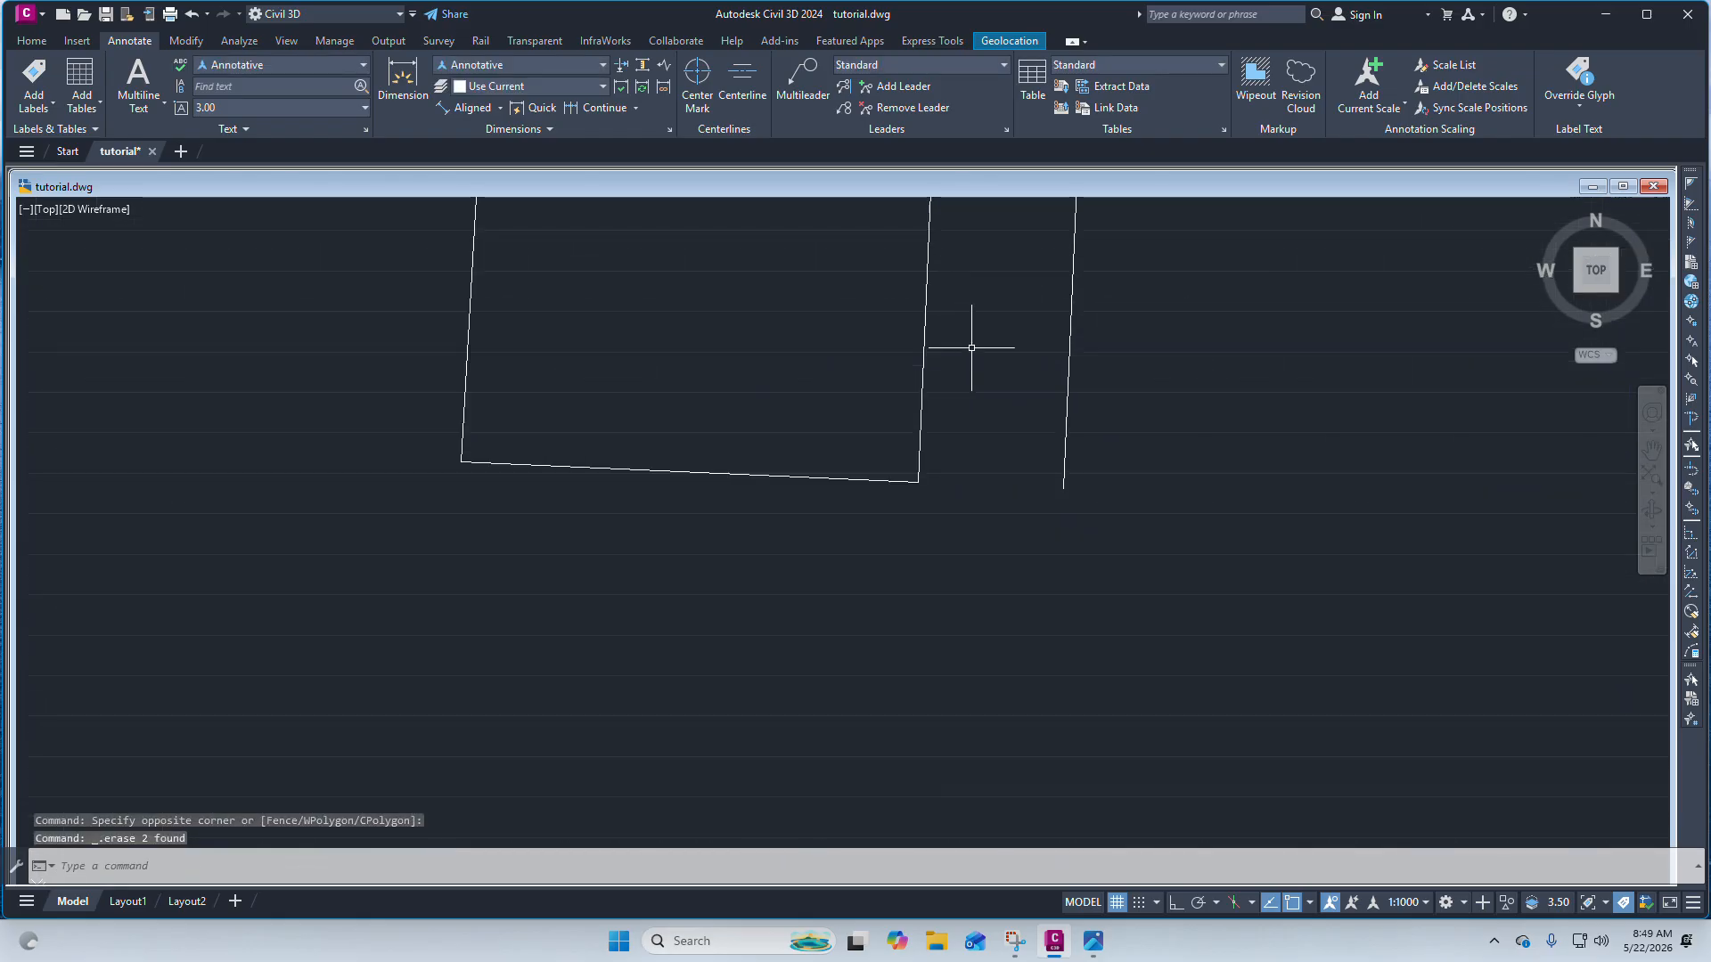
# Draw a nearly horizontal line below the parcel, roughly parallel to its bottom edge.
pyautogui.click(31, 40)
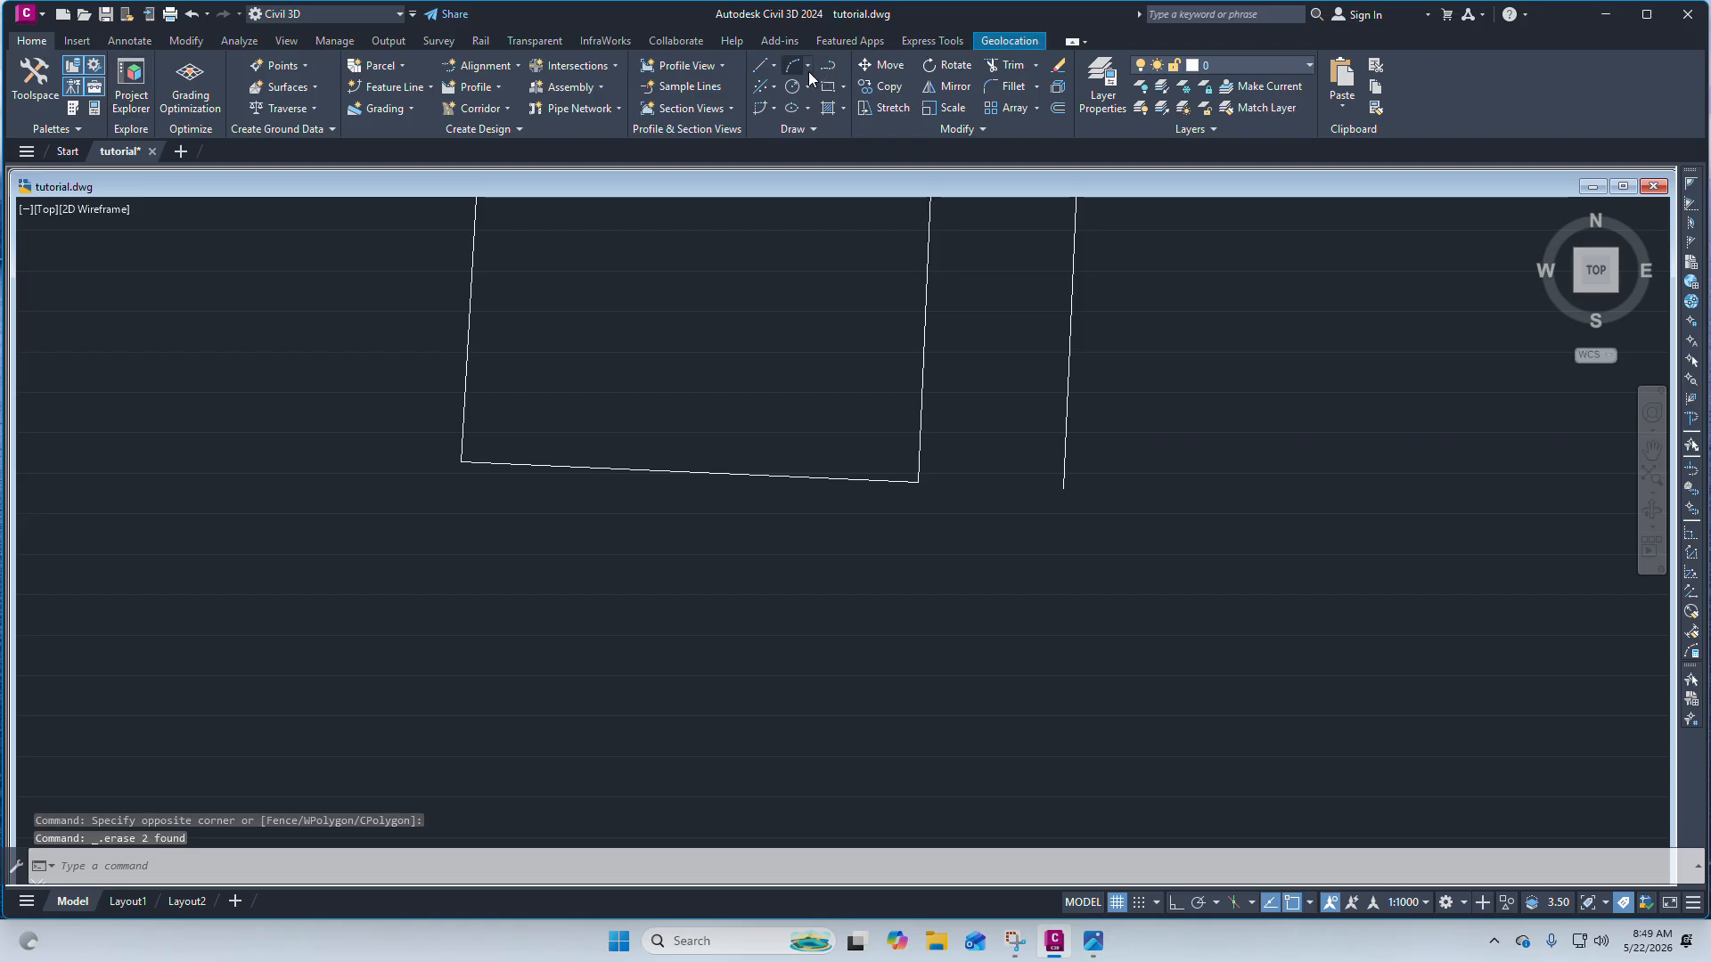
pyautogui.click(756, 77)
pyautogui.click(815, 98)
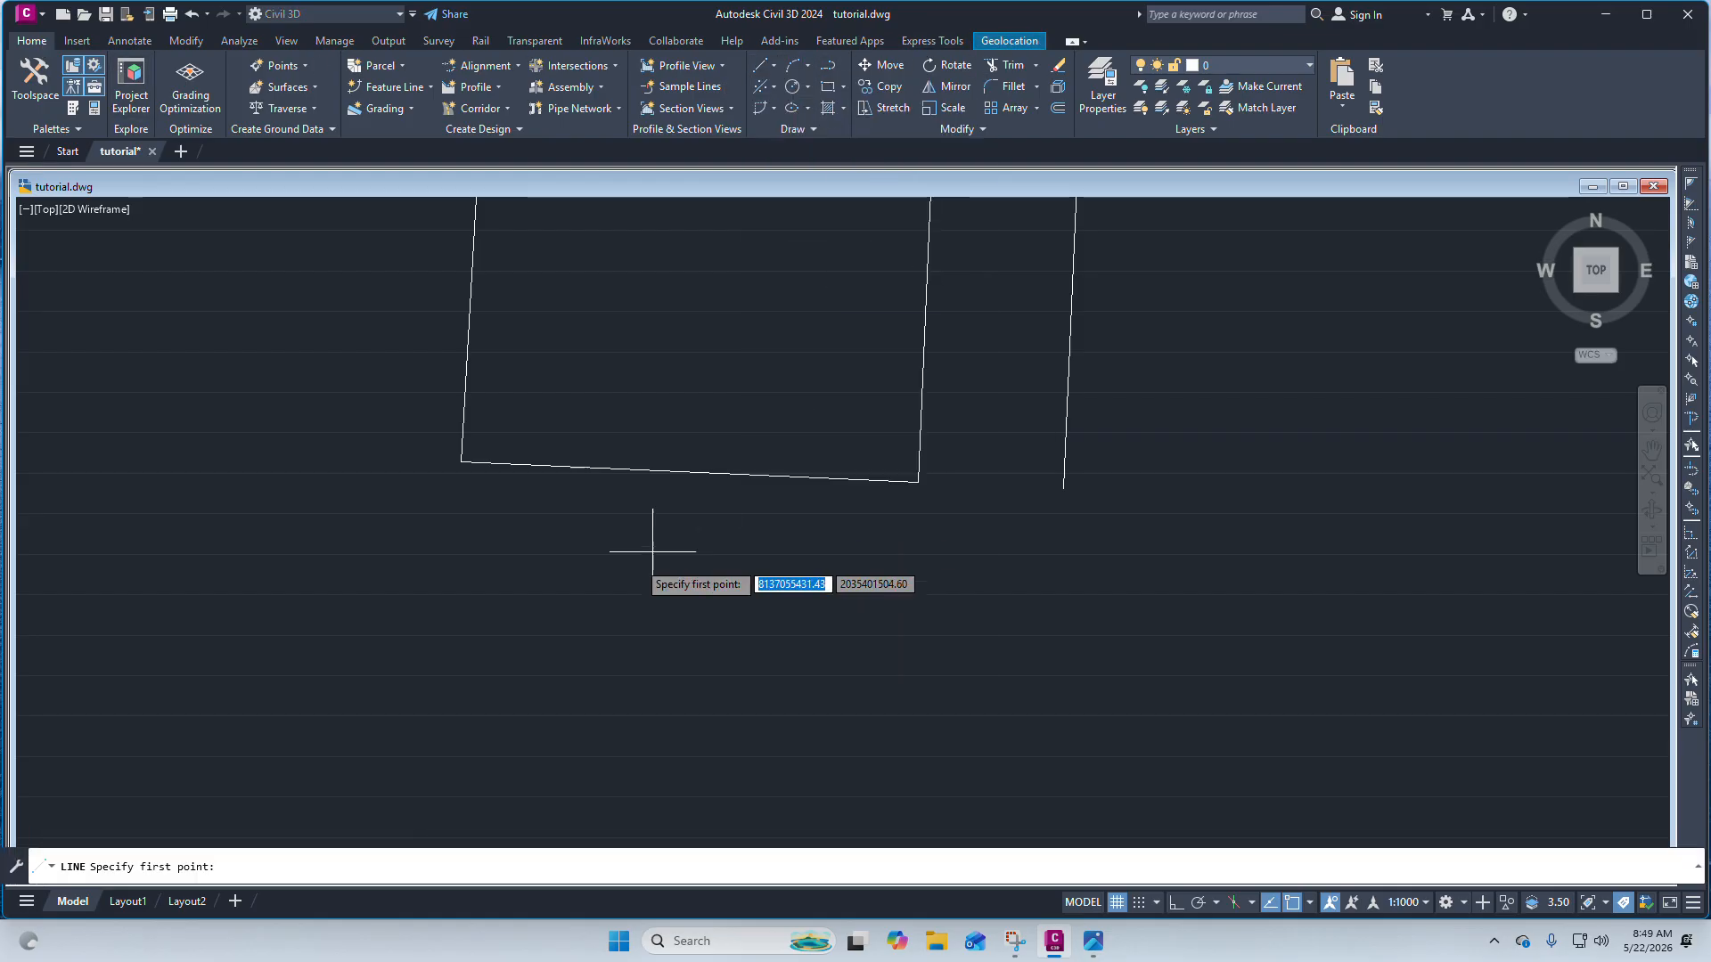
pyautogui.click(393, 625)
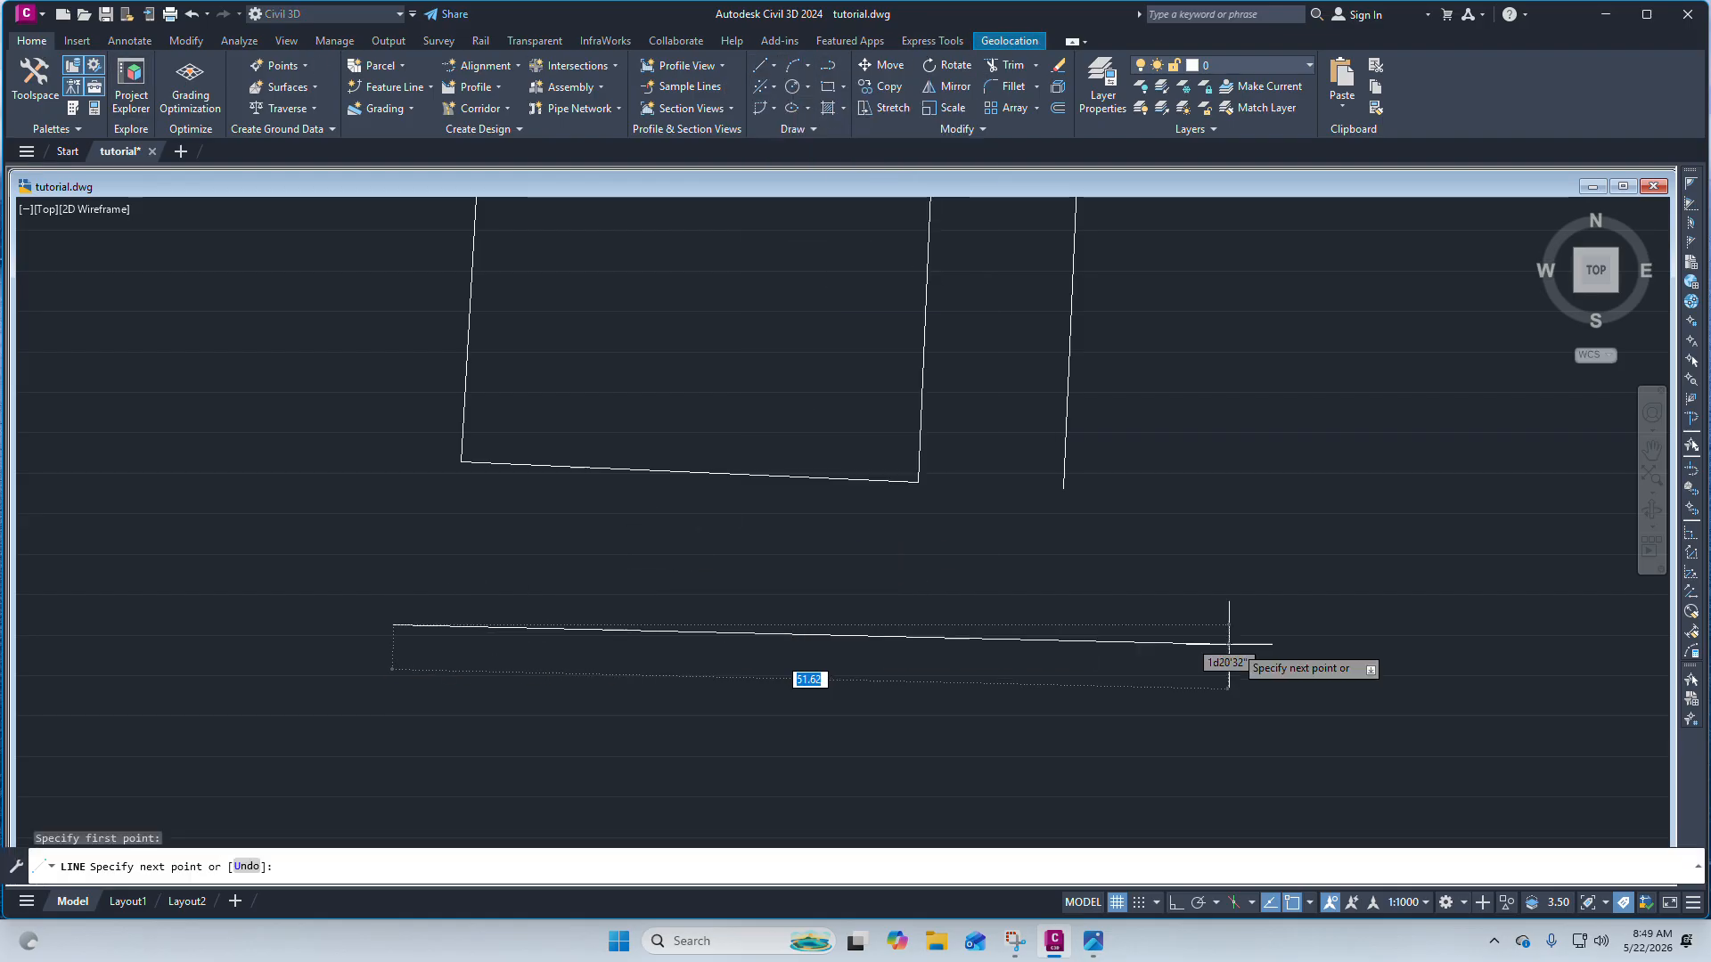
pyautogui.click(1001, 645)
pyautogui.rightClick(997, 644)
pyautogui.click(1025, 656)
pyautogui.scroll(-2, 980, 588)
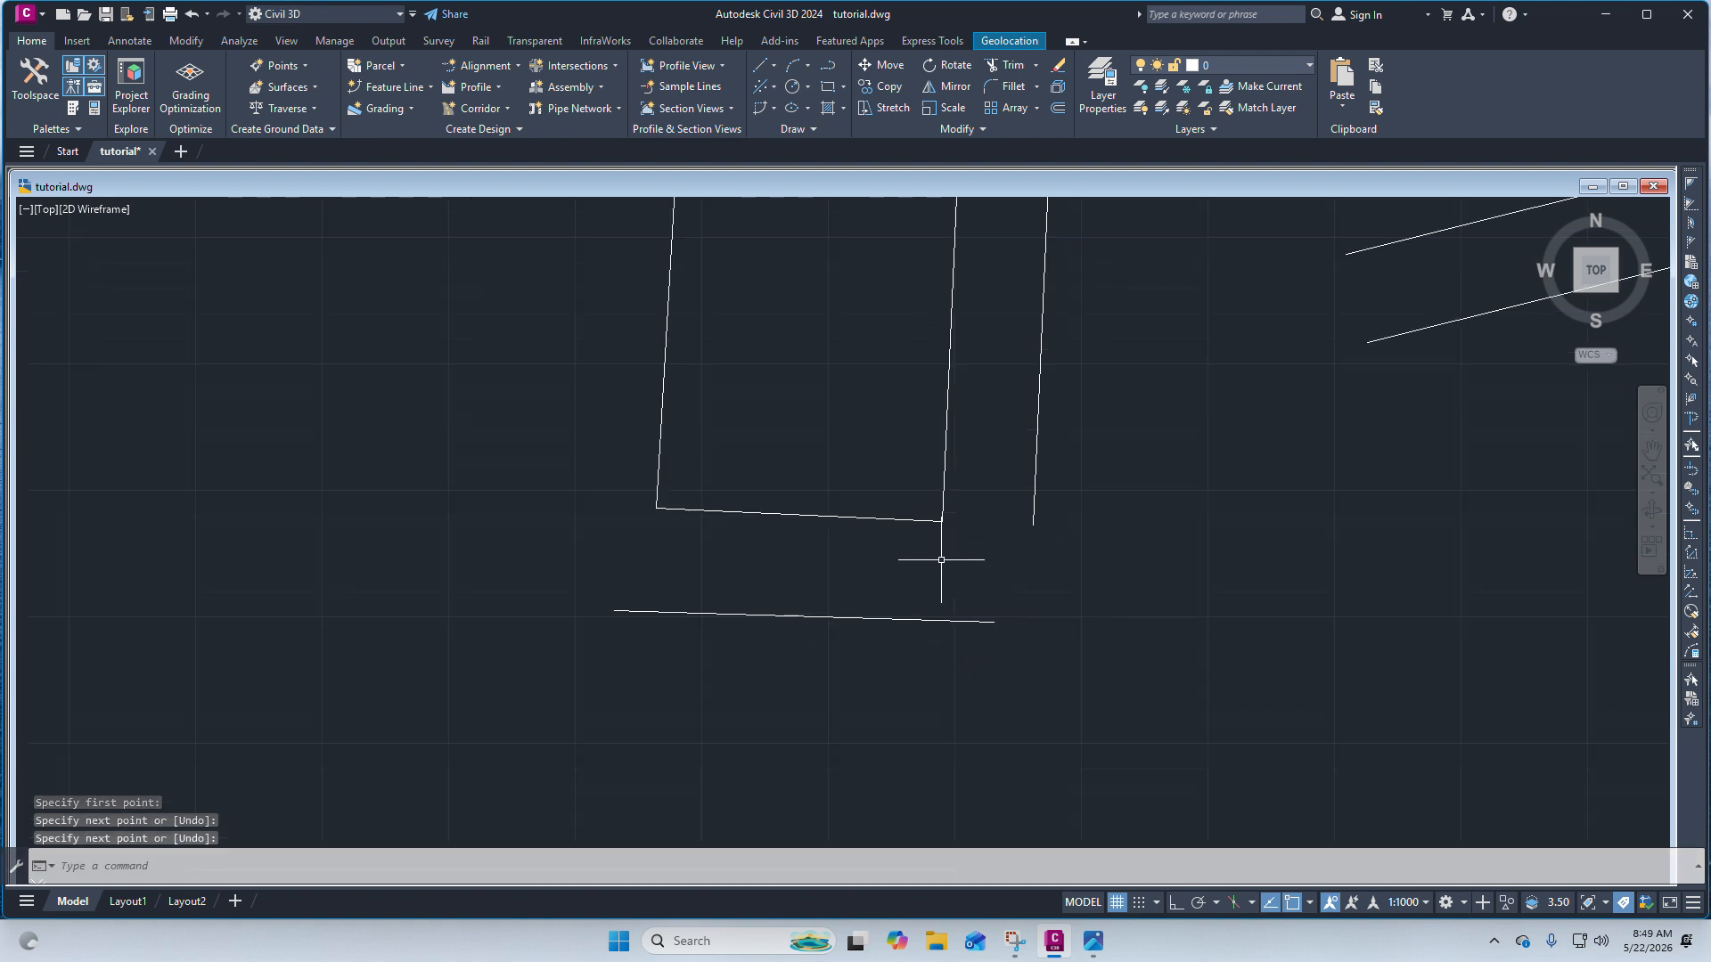
pyautogui.scroll(4, 1047, 590)
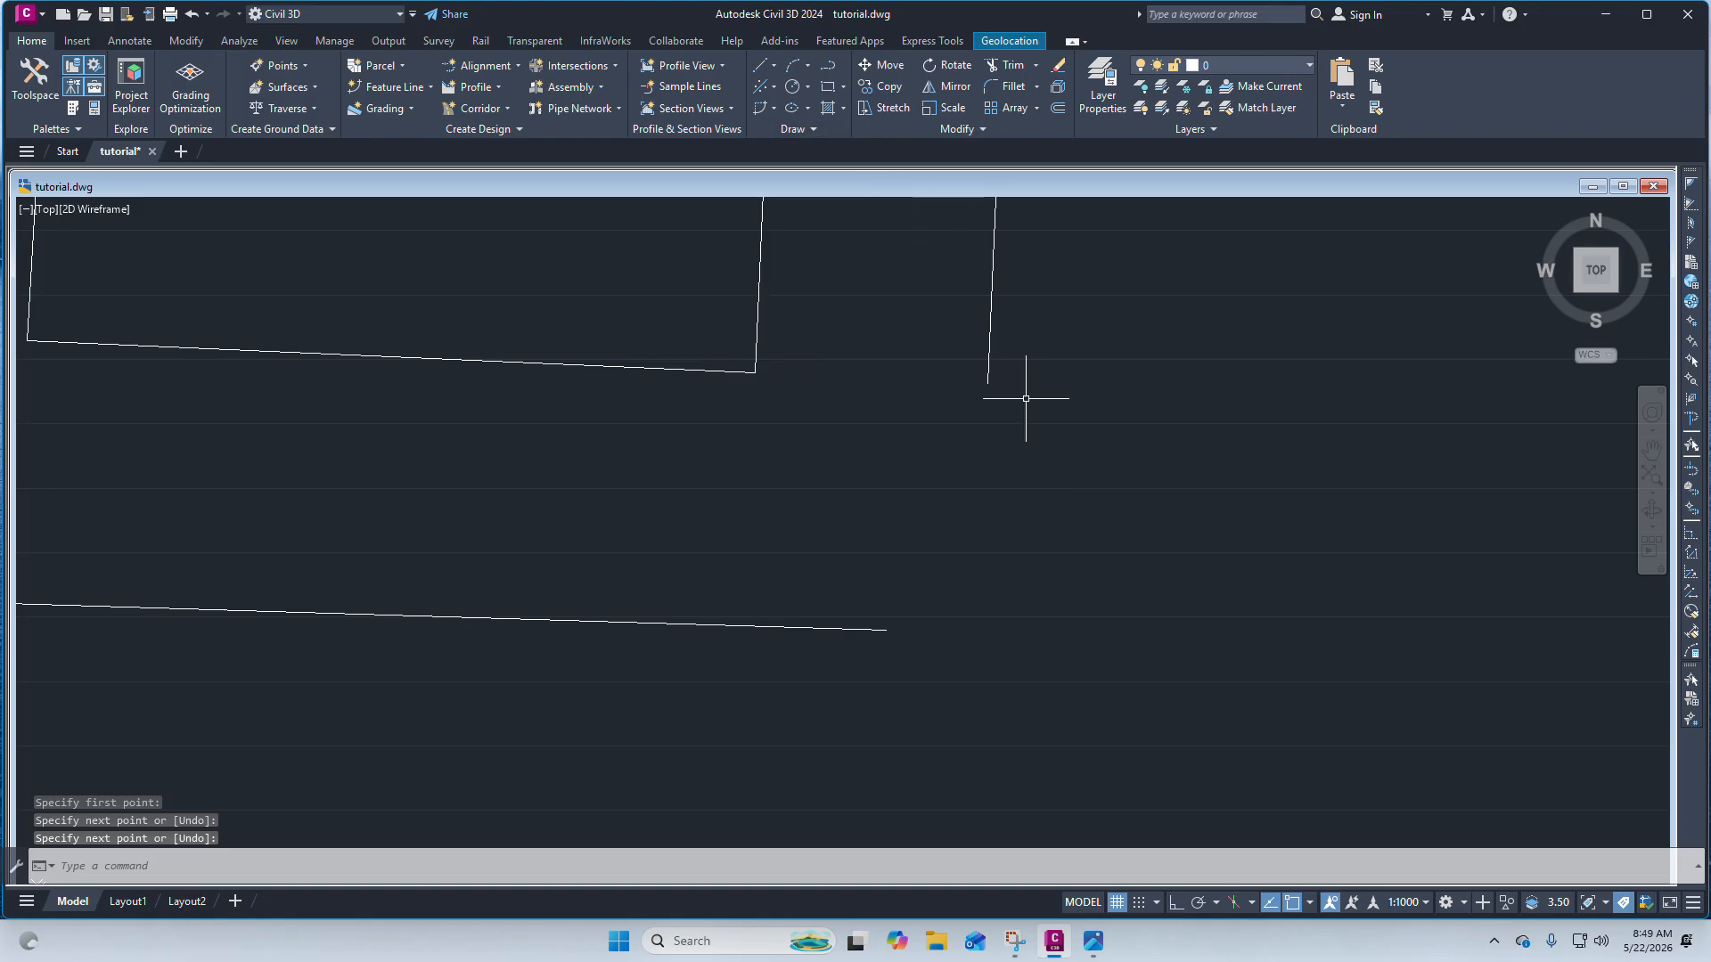
# Fillet the outer right line with the new bottom line to close them into a sharp corner.
pyautogui.click(1009, 90)
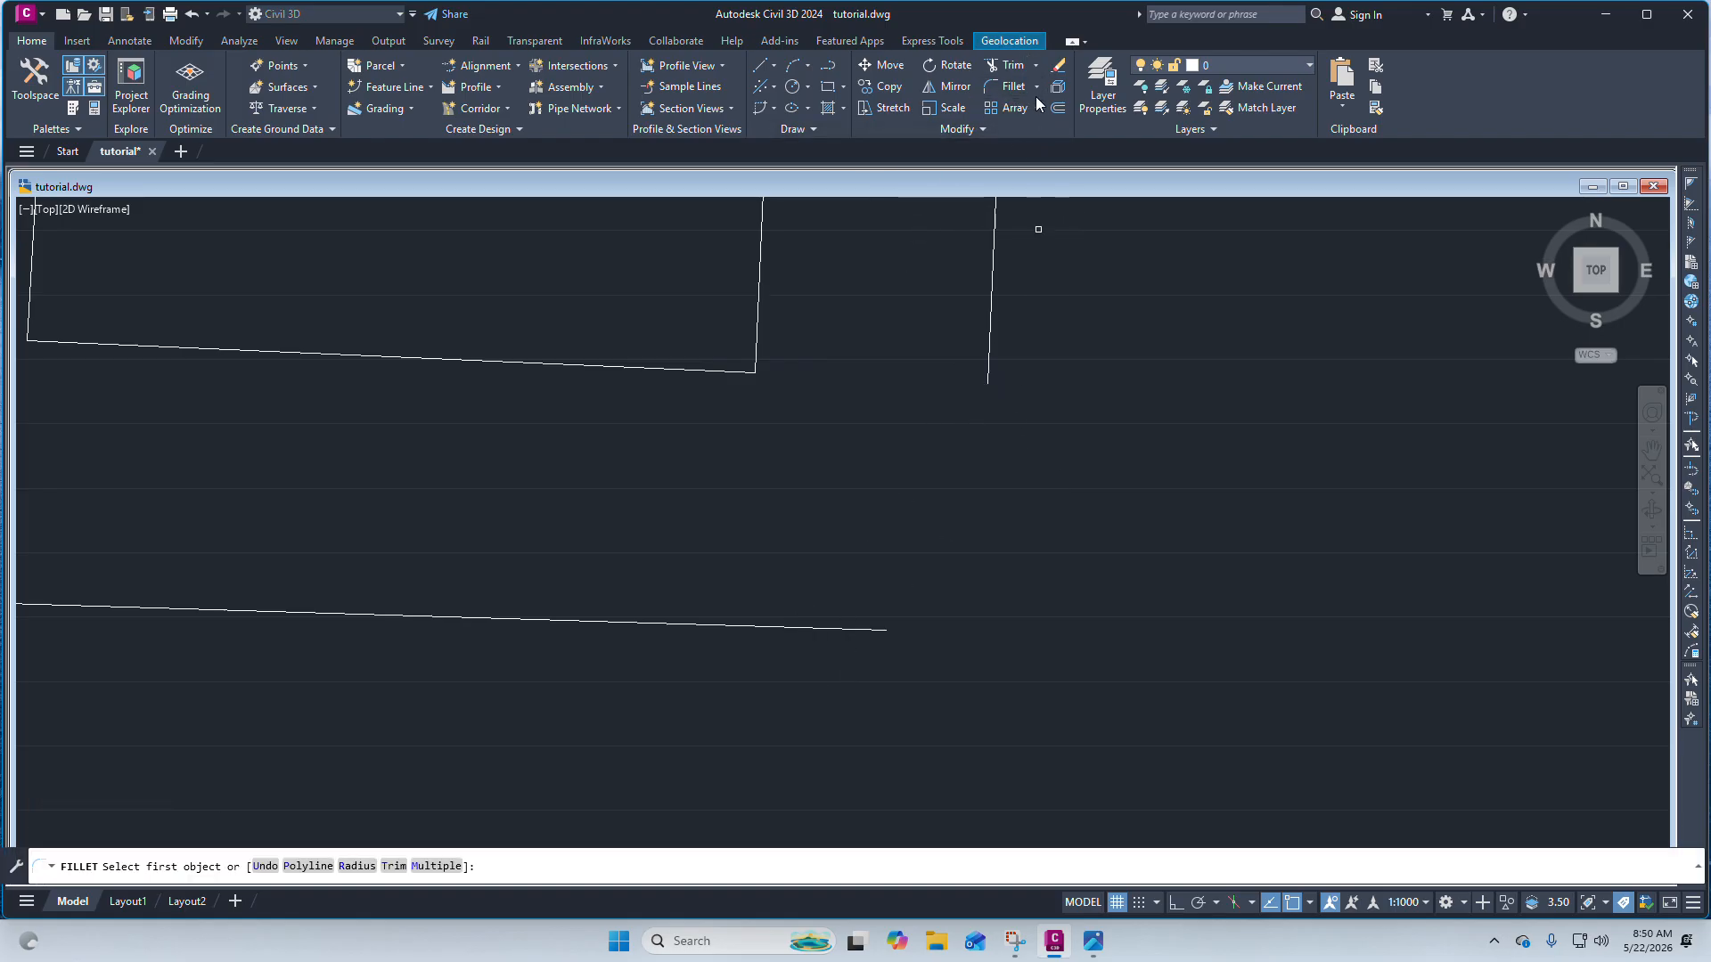
pyautogui.click(988, 334)
pyautogui.click(871, 629)
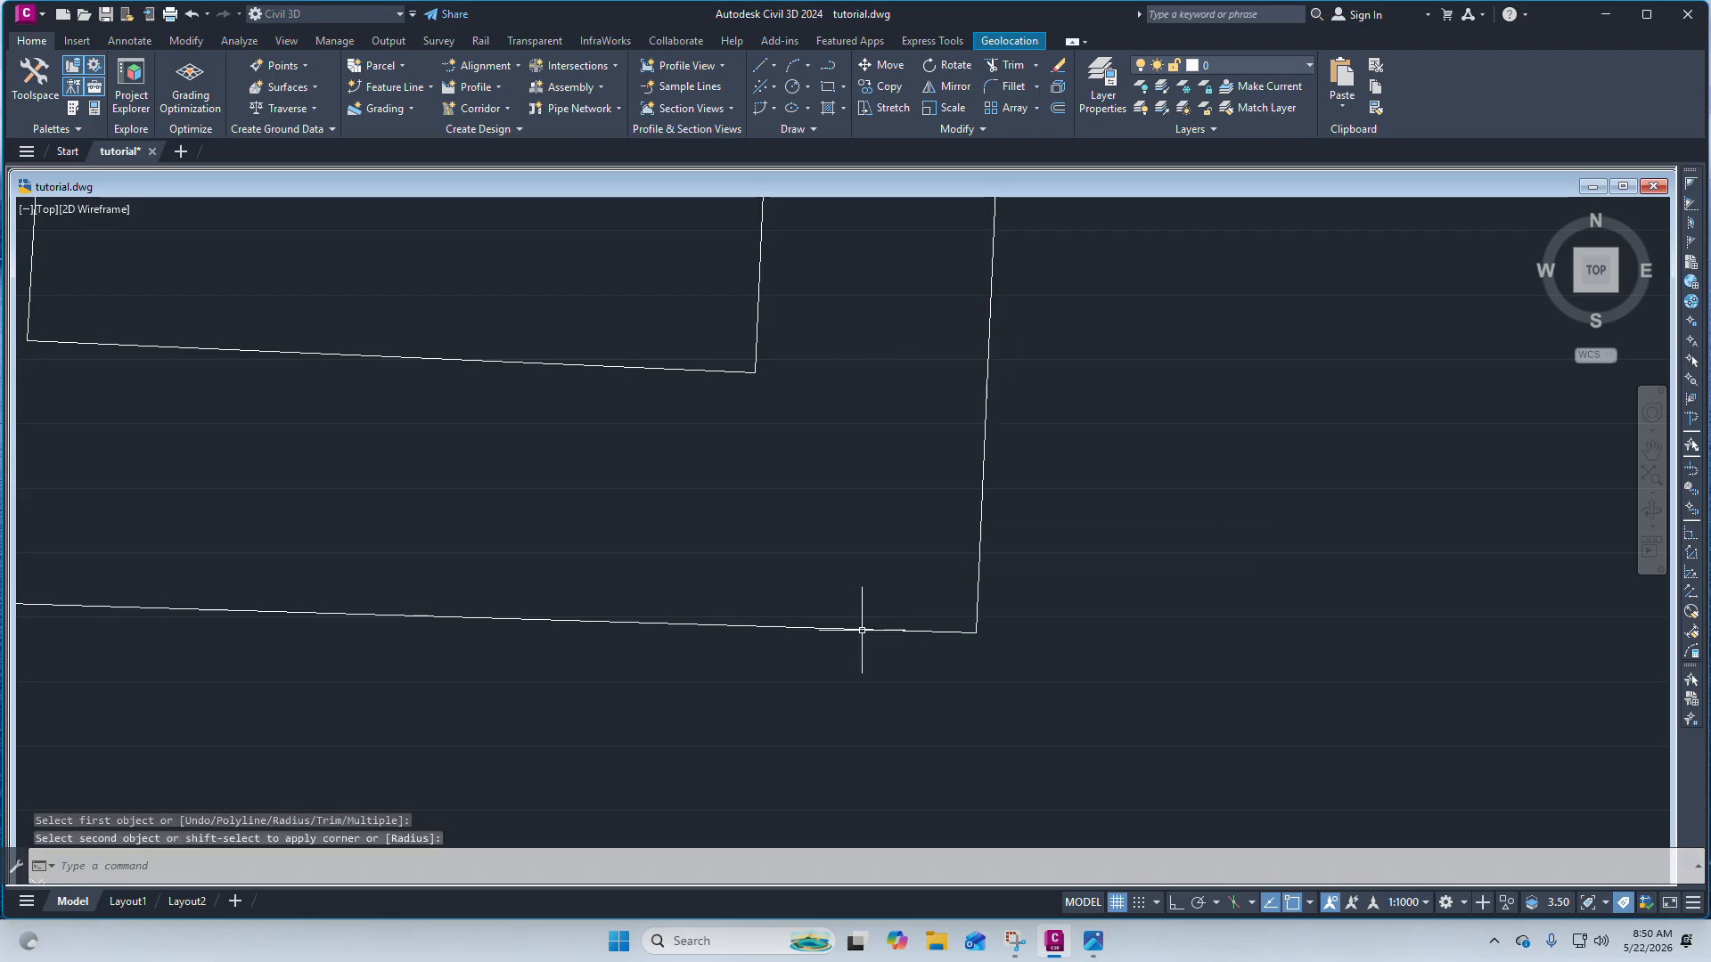
pyautogui.scroll(-5, 965, 520)
pyautogui.scroll(6, 965, 520)
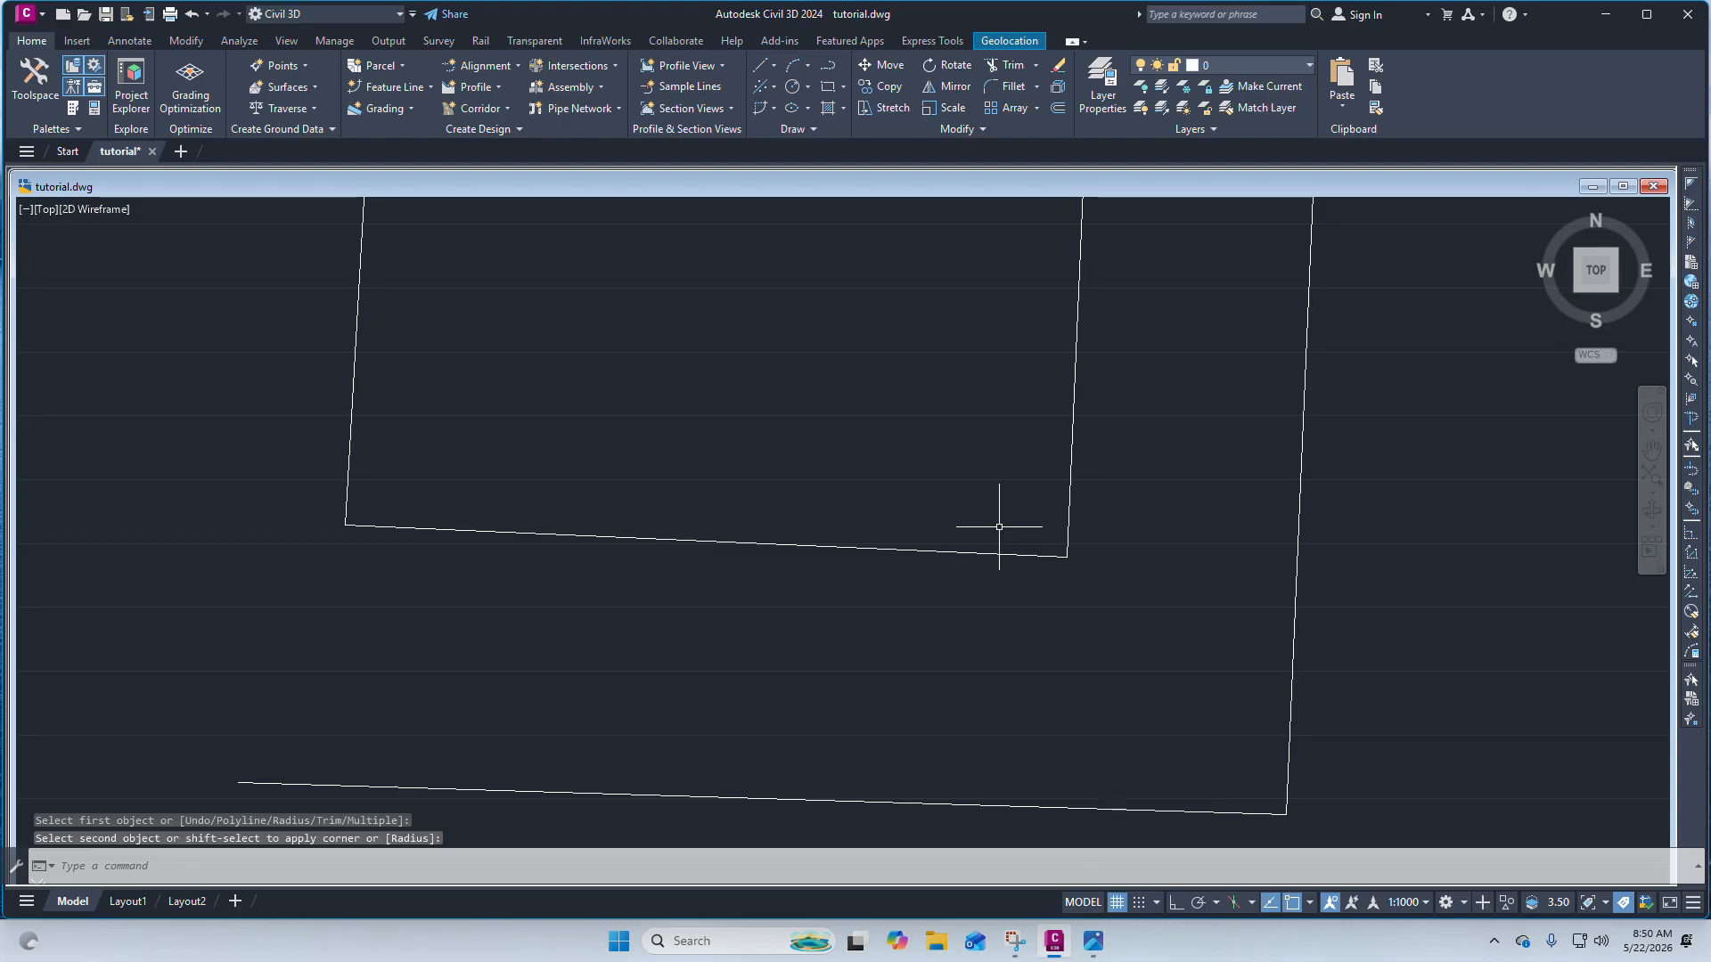
# Zoom around the drawing to examine the parcel outline and the surrounding boundary lines.
pyautogui.scroll(-4, 937, 428)
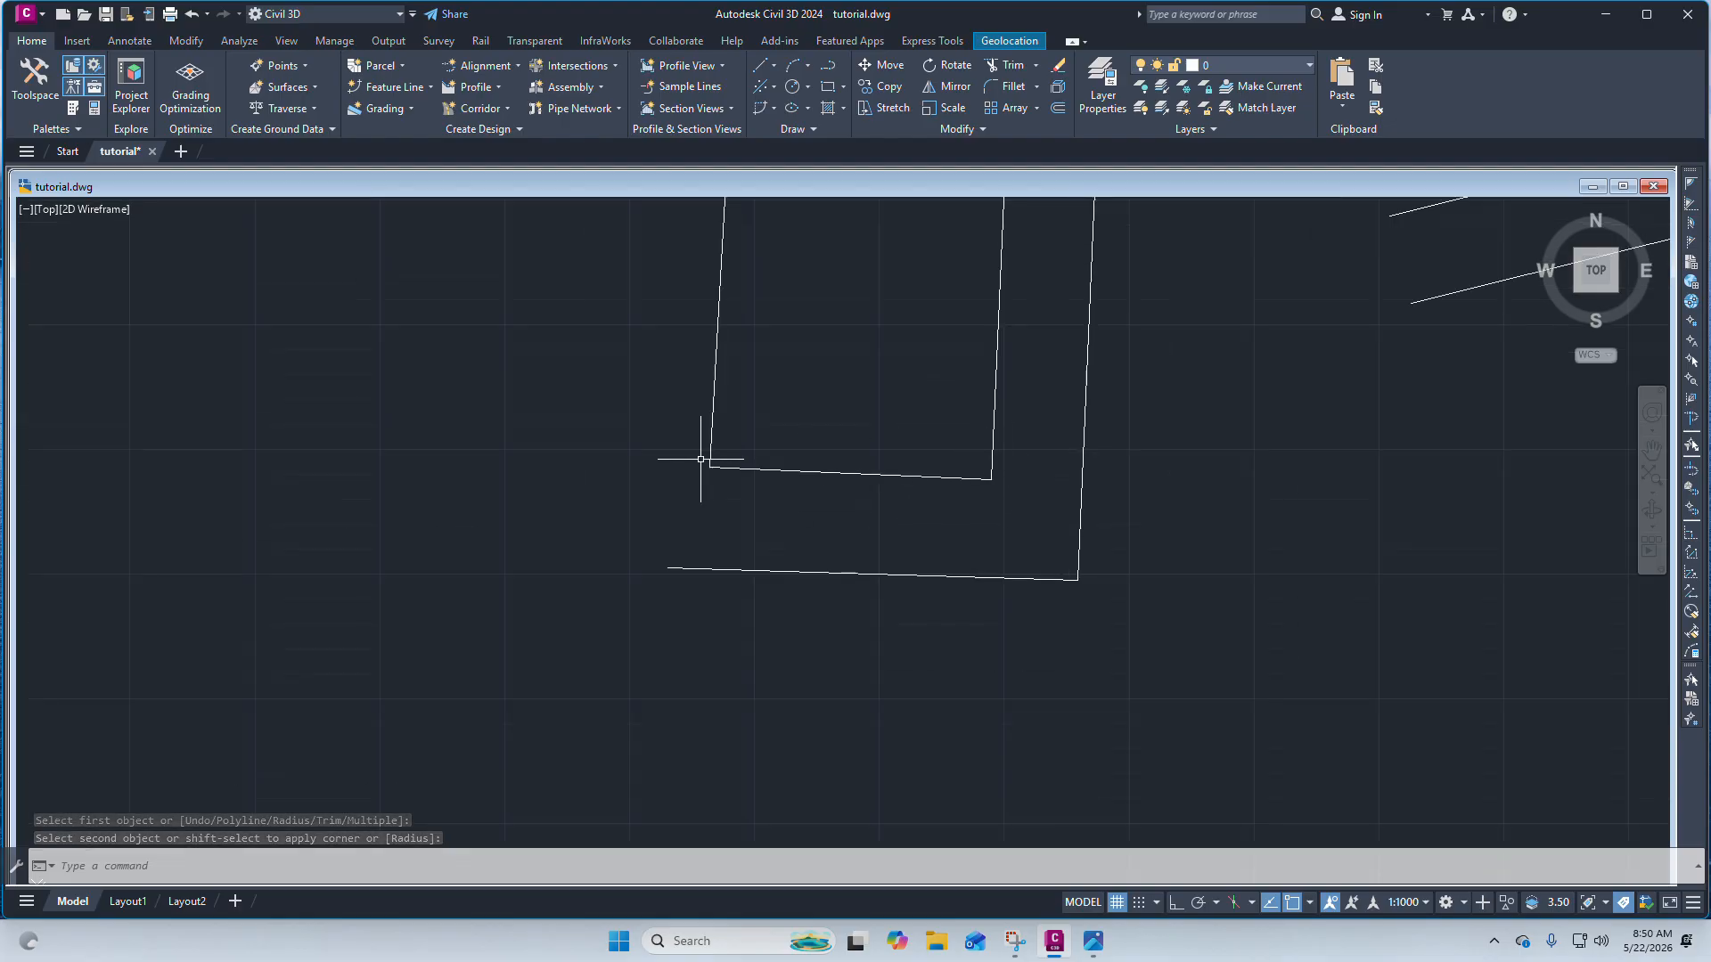
pyautogui.scroll(-4, 805, 443)
pyautogui.scroll(4, 805, 443)
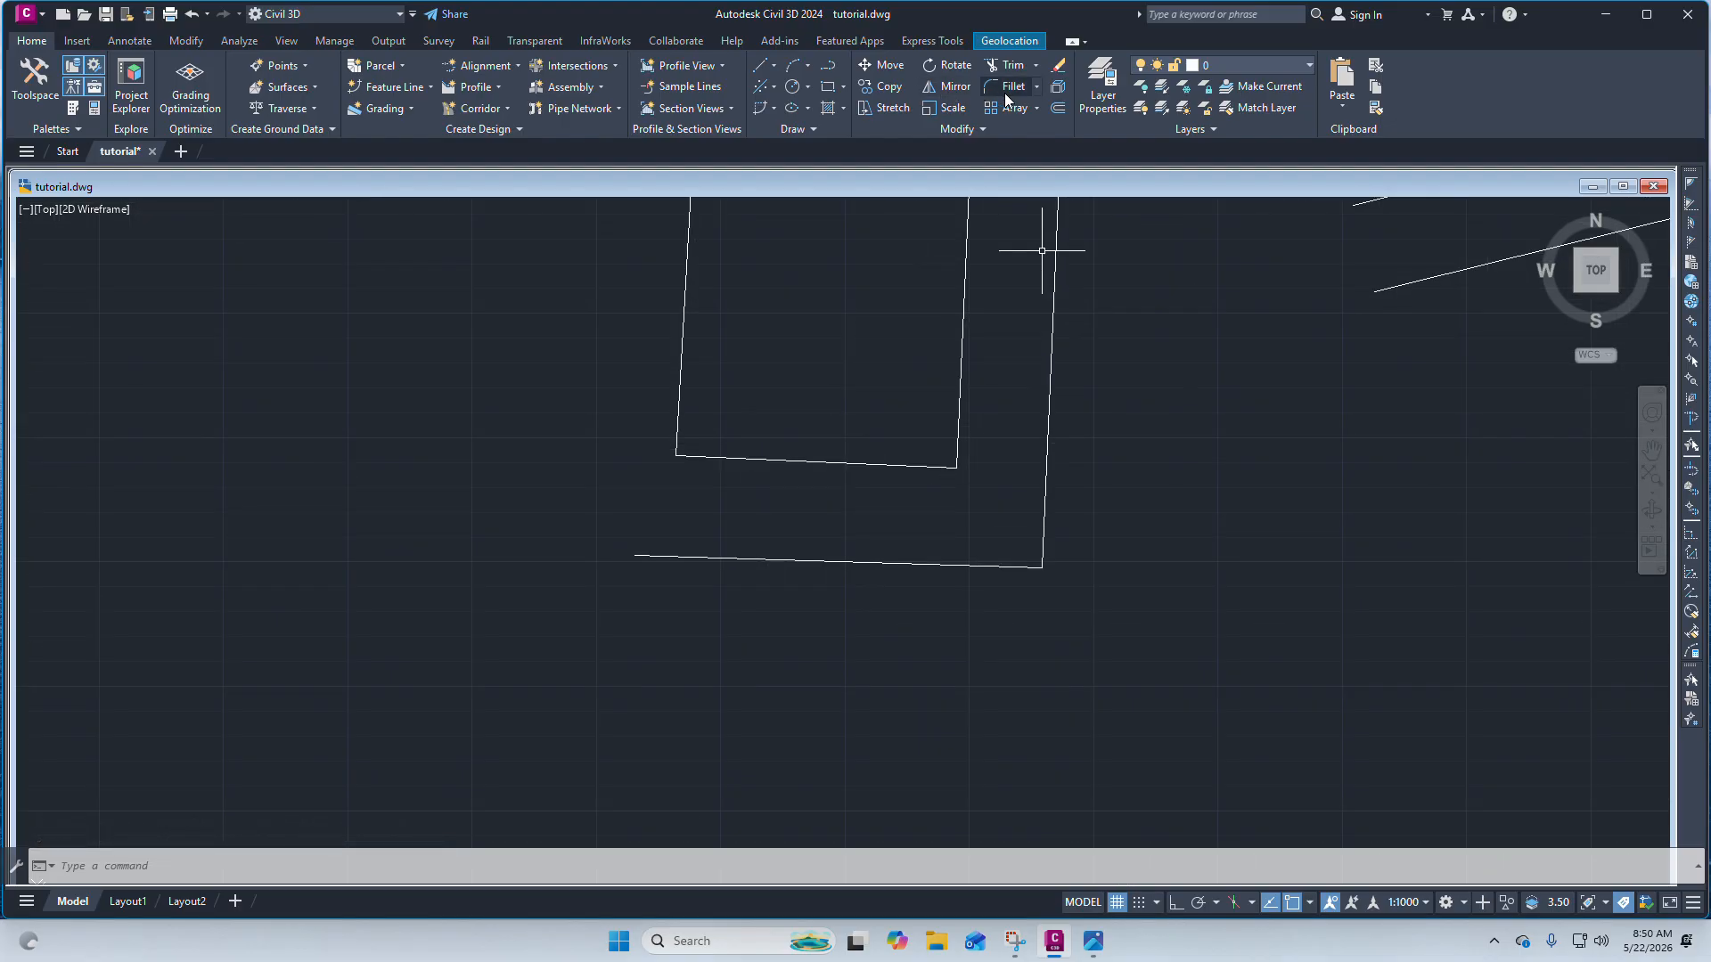
pyautogui.scroll(-5, 1110, 400)
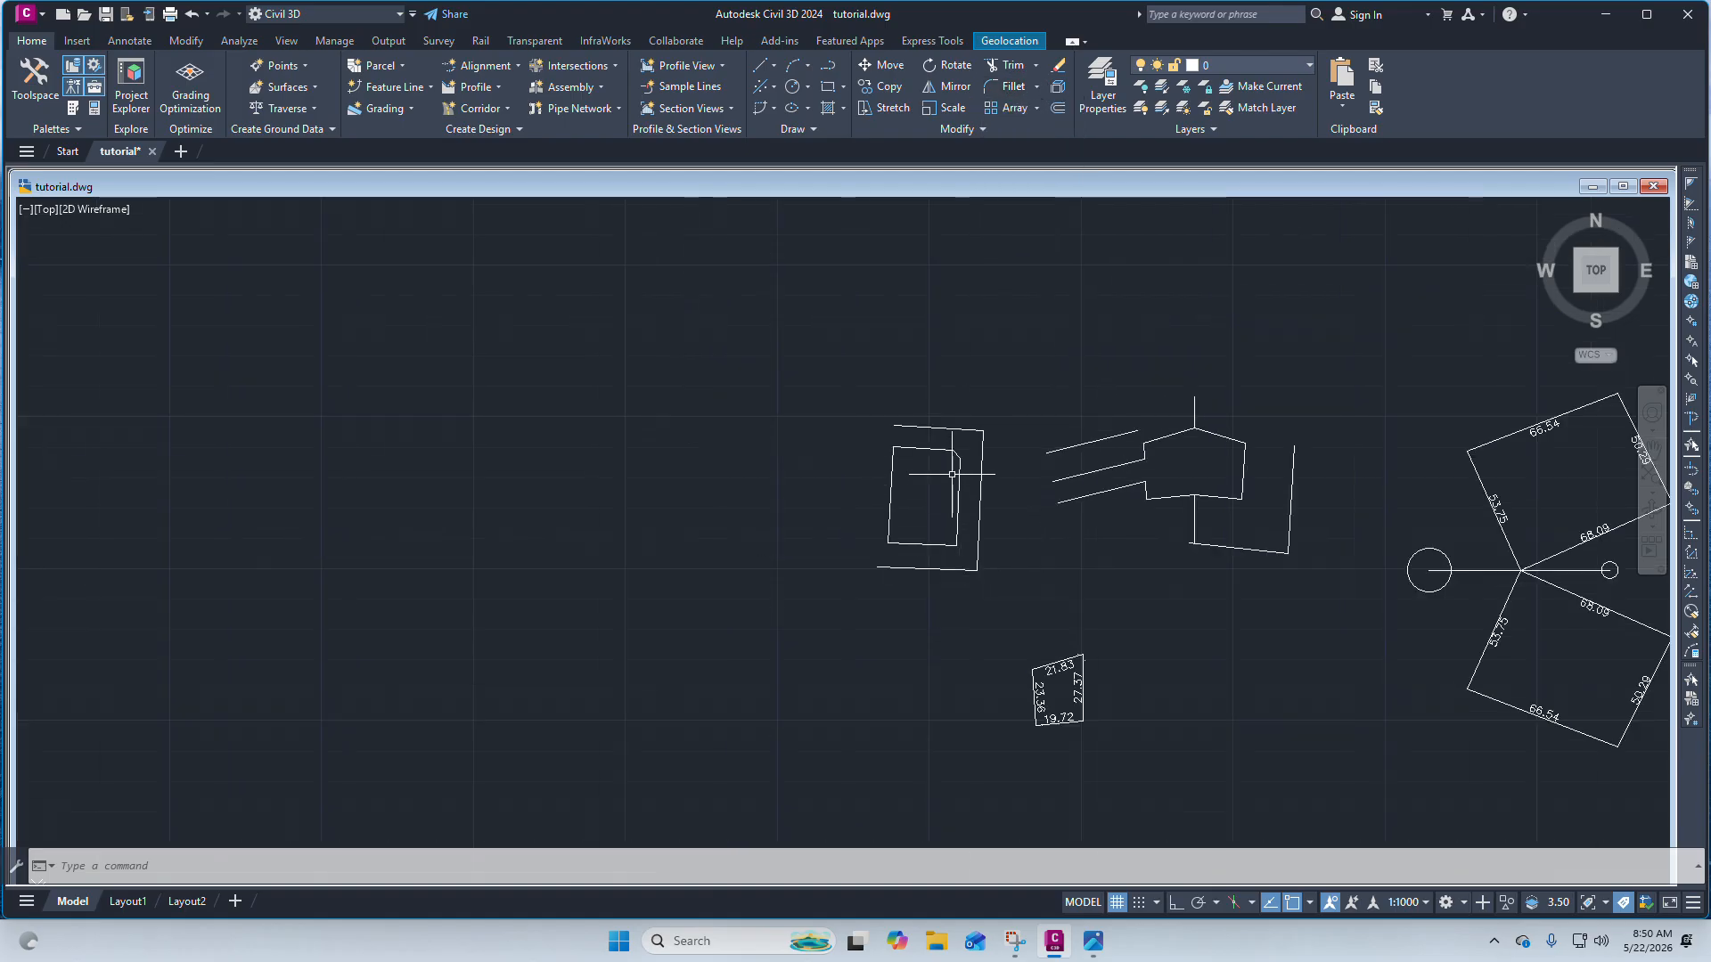
pyautogui.scroll(5, 980, 407)
pyautogui.scroll(-5, 946, 418)
pyautogui.scroll(5, 971, 383)
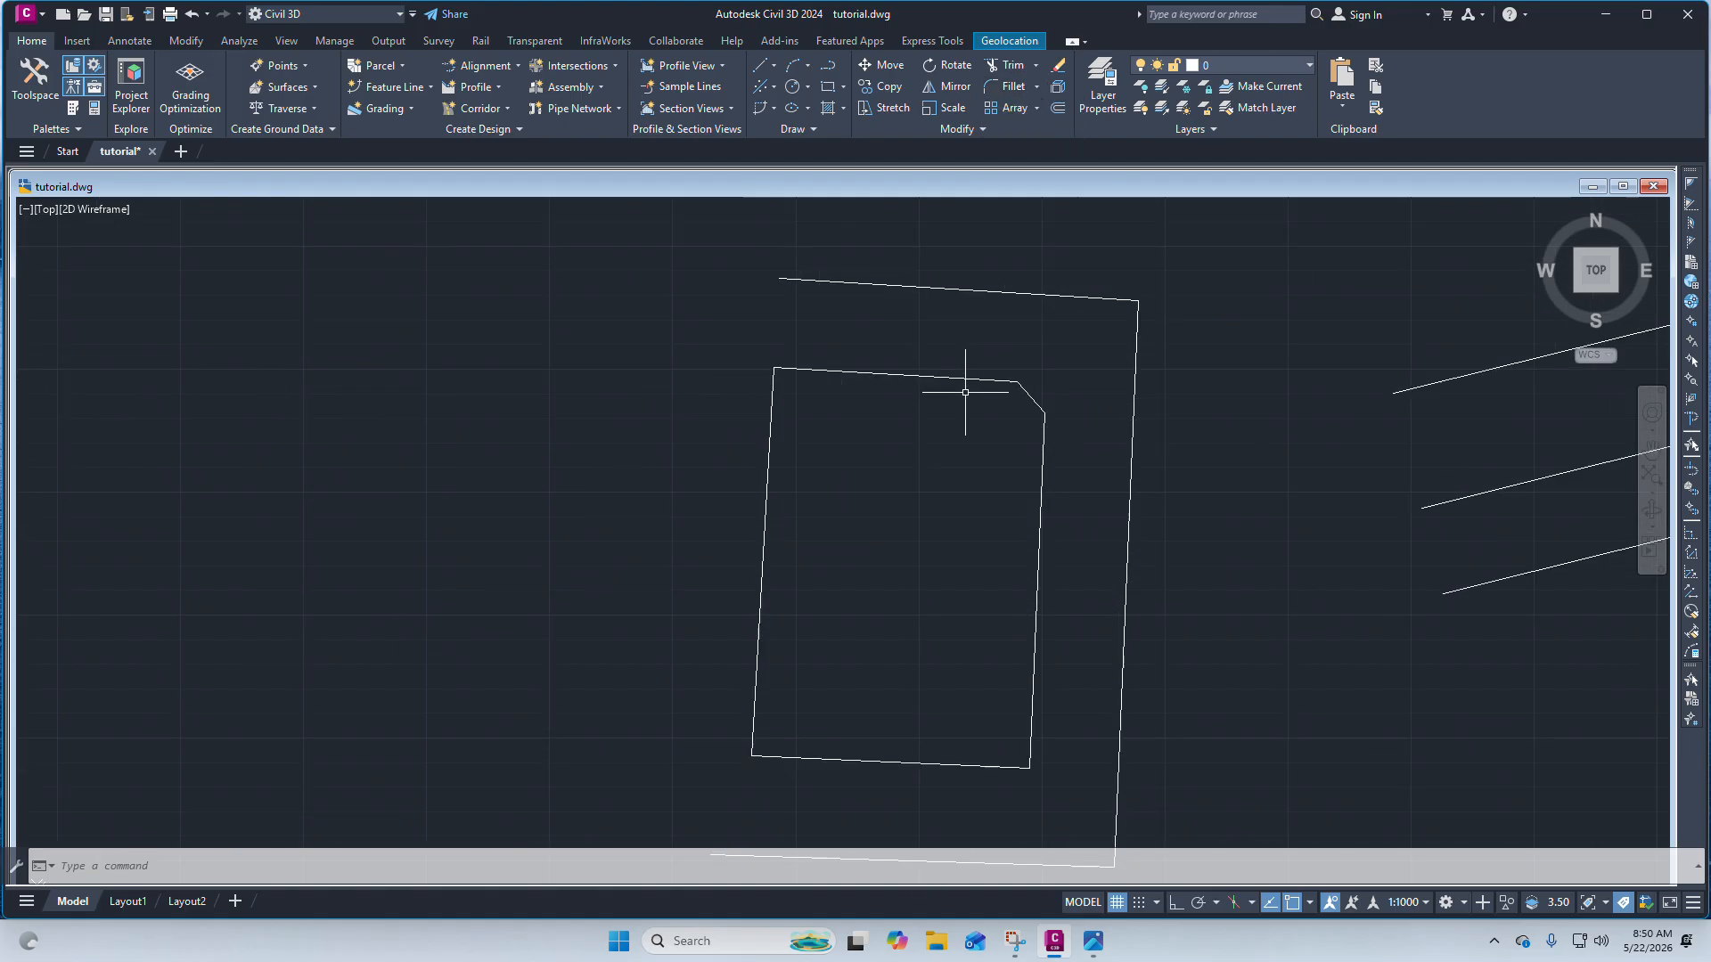
pyautogui.scroll(-5, 974, 382)
pyautogui.scroll(5, 873, 360)
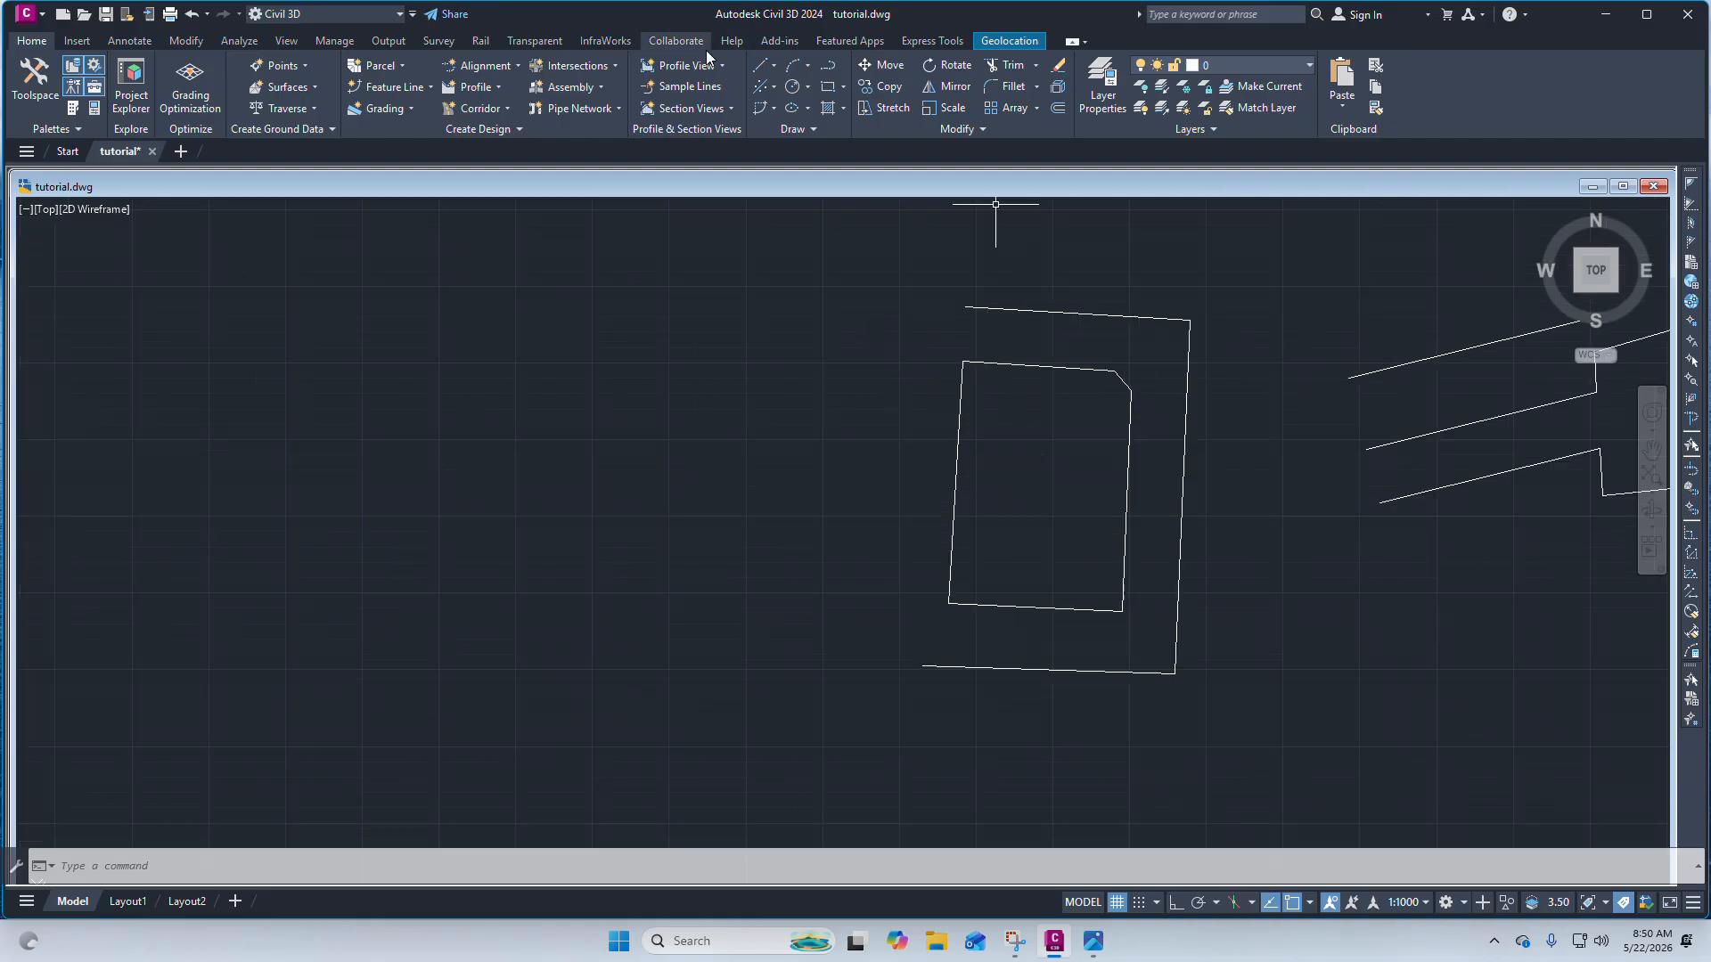
# Draw the outer boundary's left line, roughly parallel to the parcel's left edge.
pyautogui.click(755, 69)
pyautogui.click(820, 84)
pyautogui.scroll(5, 900, 428)
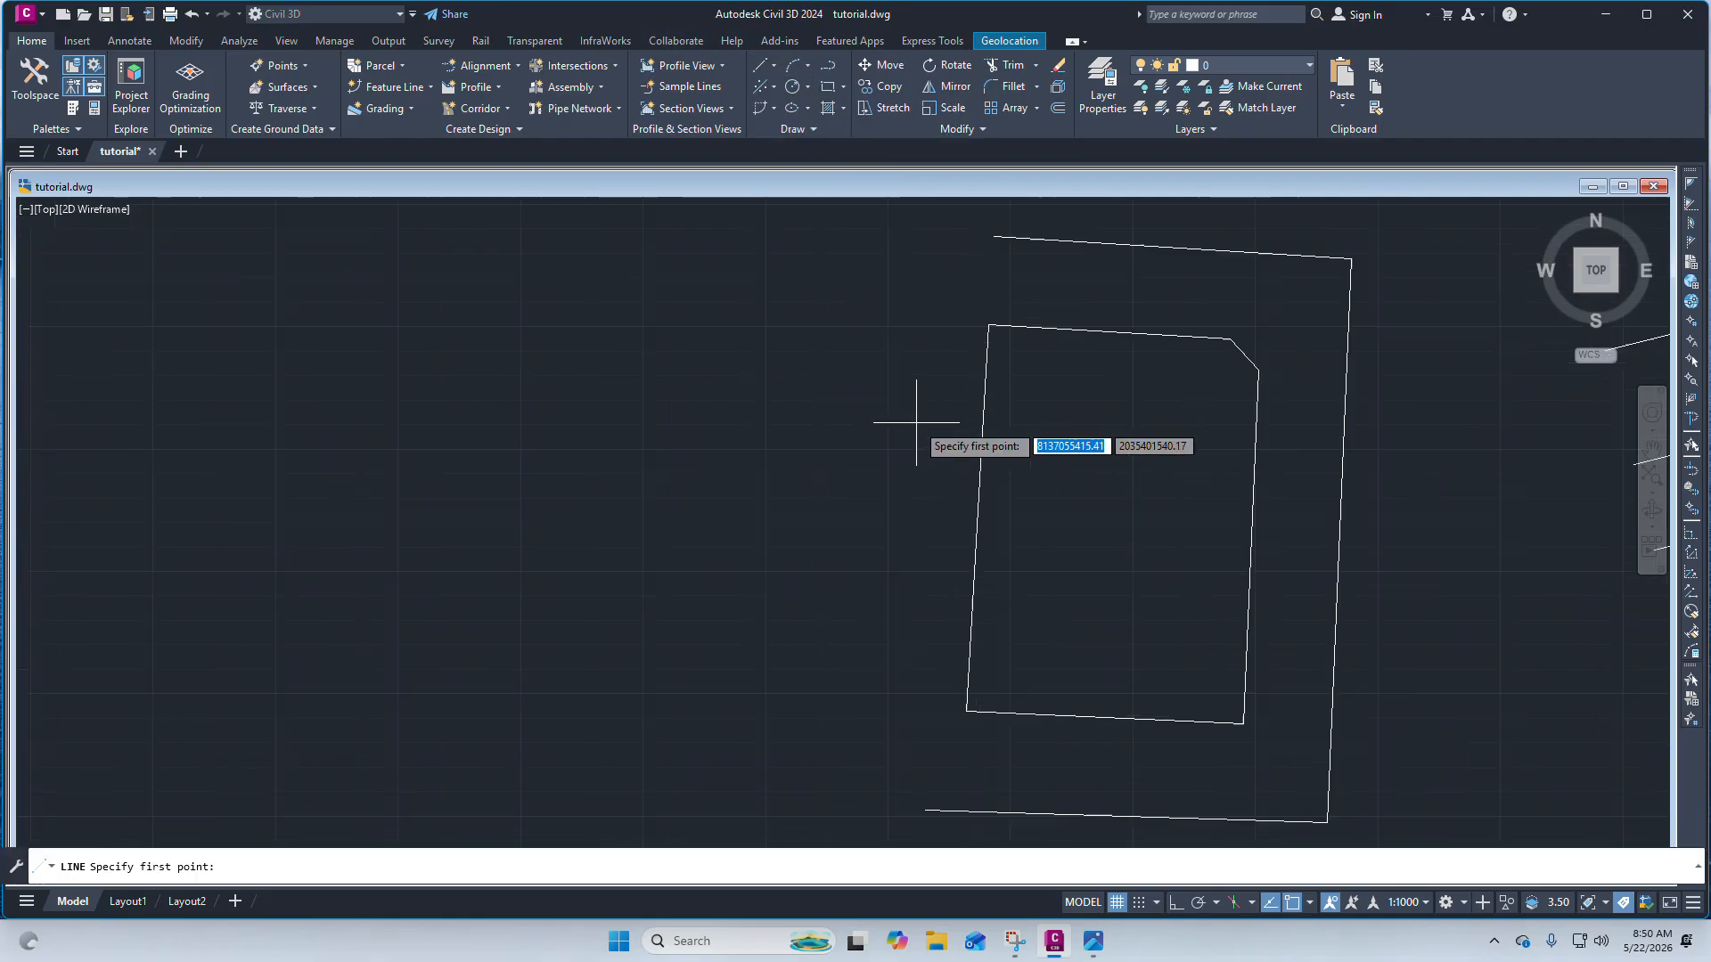
pyautogui.click(890, 519)
pyautogui.scroll(-6, 883, 511)
pyautogui.scroll(4, 891, 413)
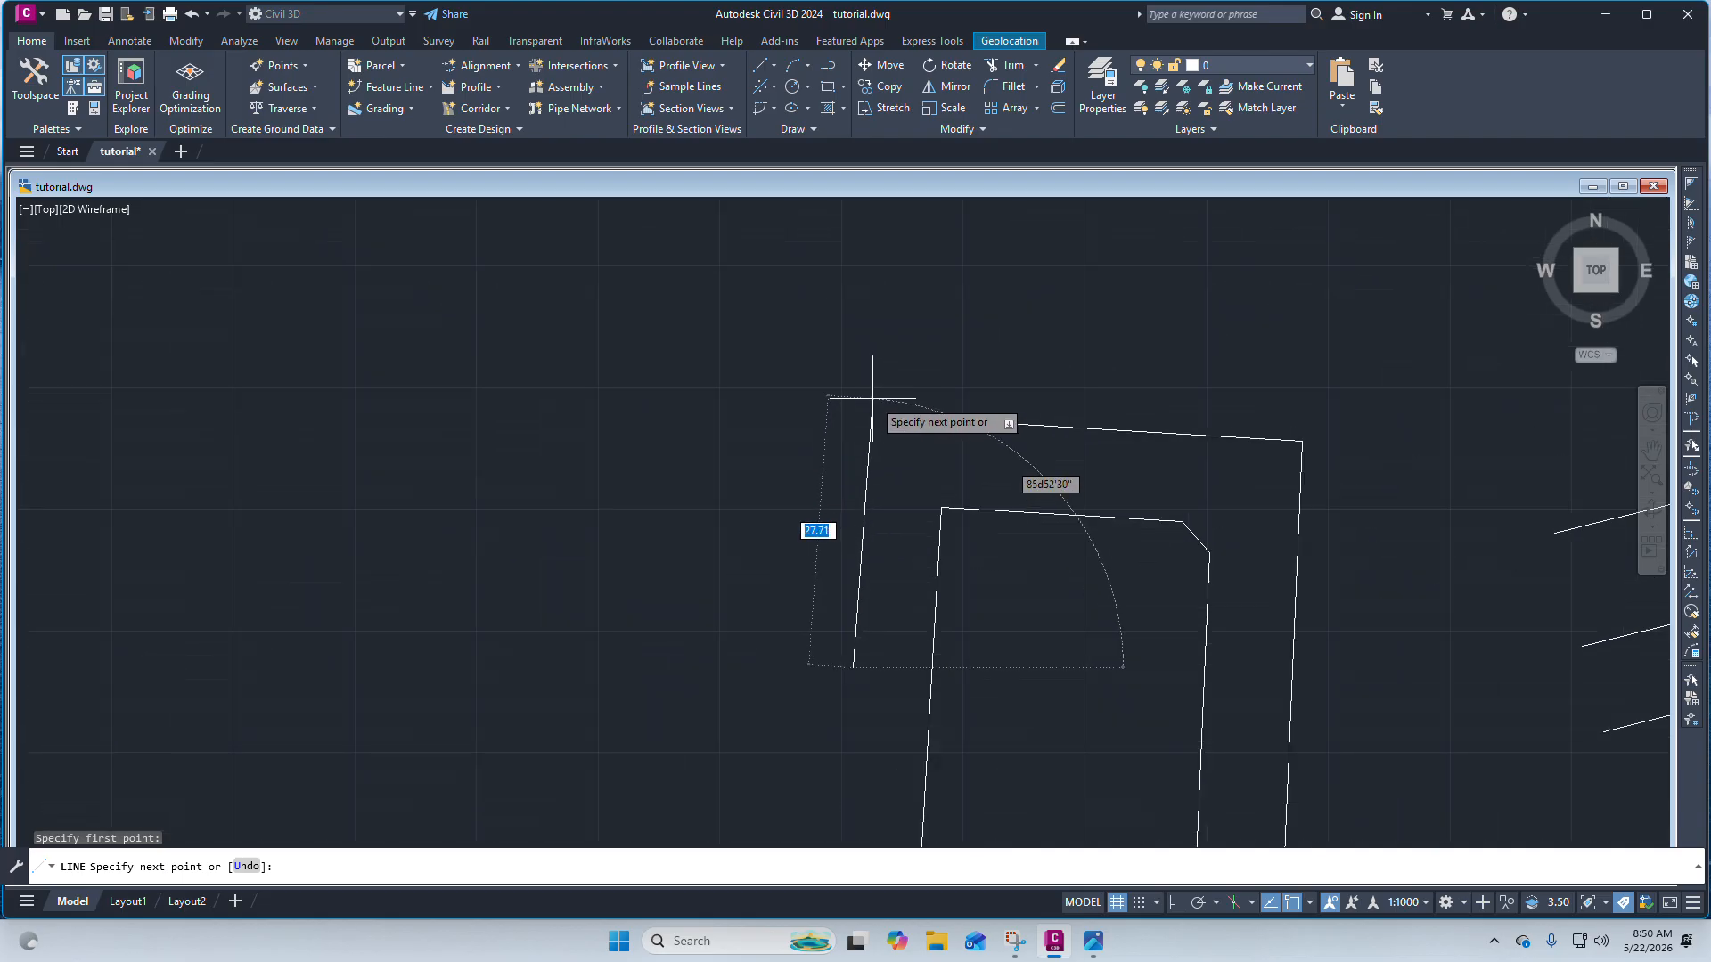
pyautogui.click(873, 399)
pyautogui.press('Escape')
# Stretch the left end of the outer top line to meet the new left line.
pyautogui.scroll(4, 926, 431)
pyautogui.click(1039, 431)
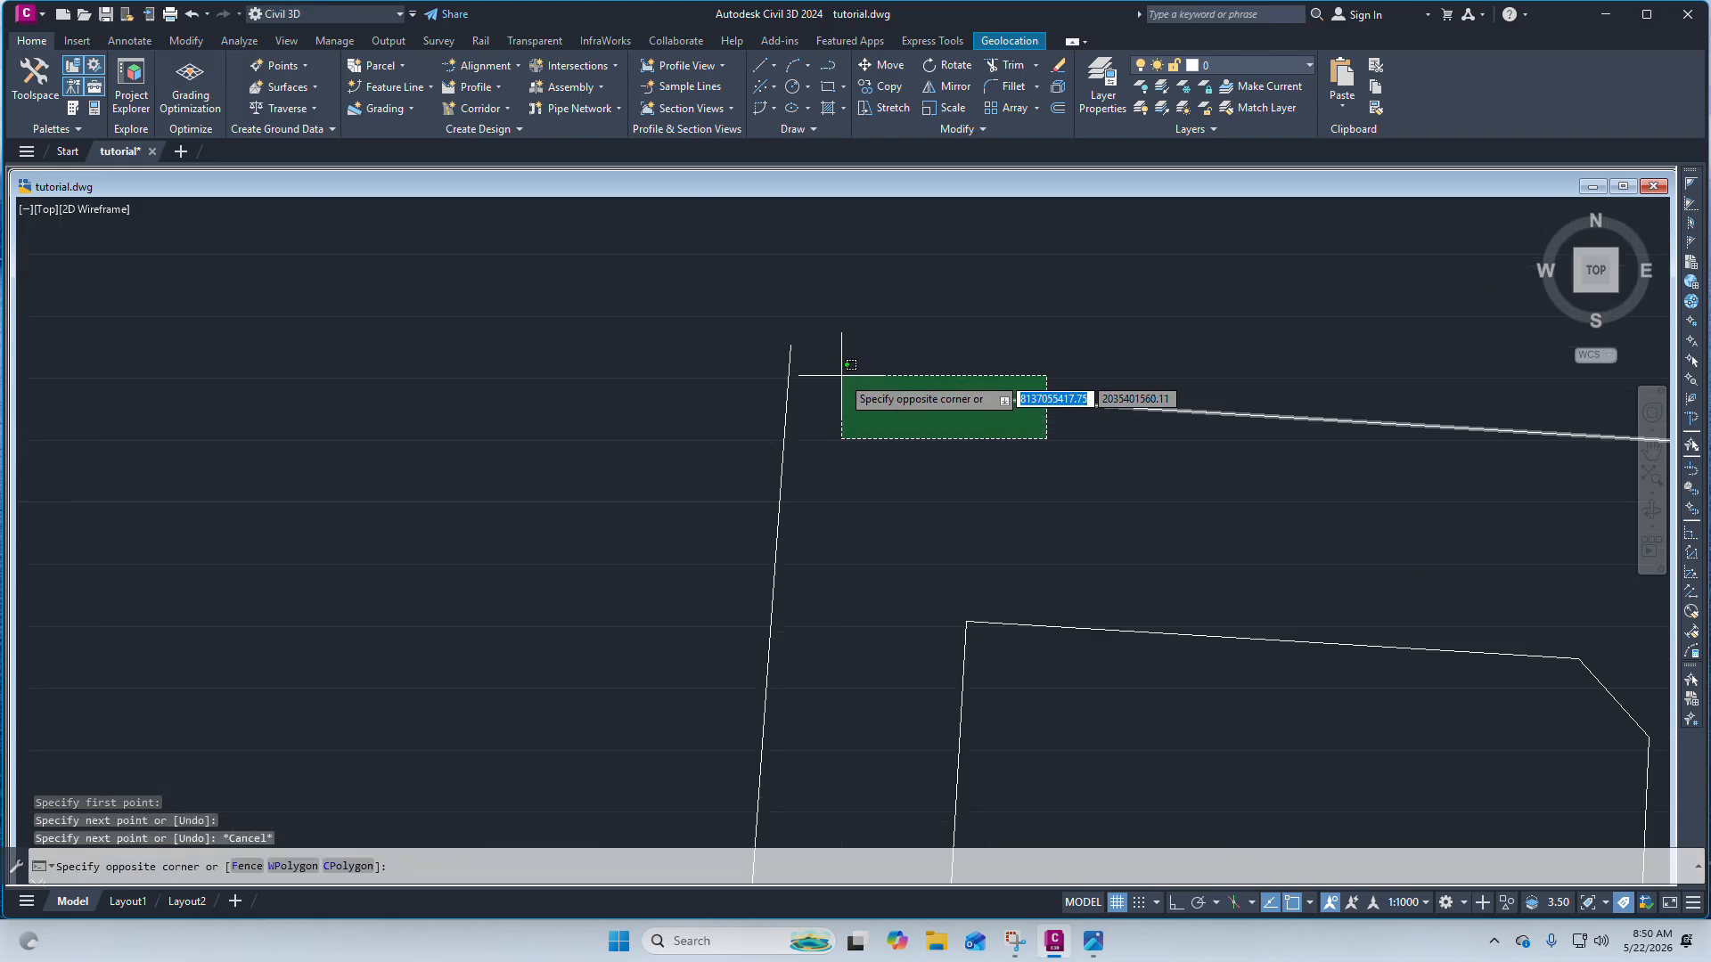
pyautogui.press('Escape')
pyautogui.click(989, 398)
pyautogui.click(979, 398)
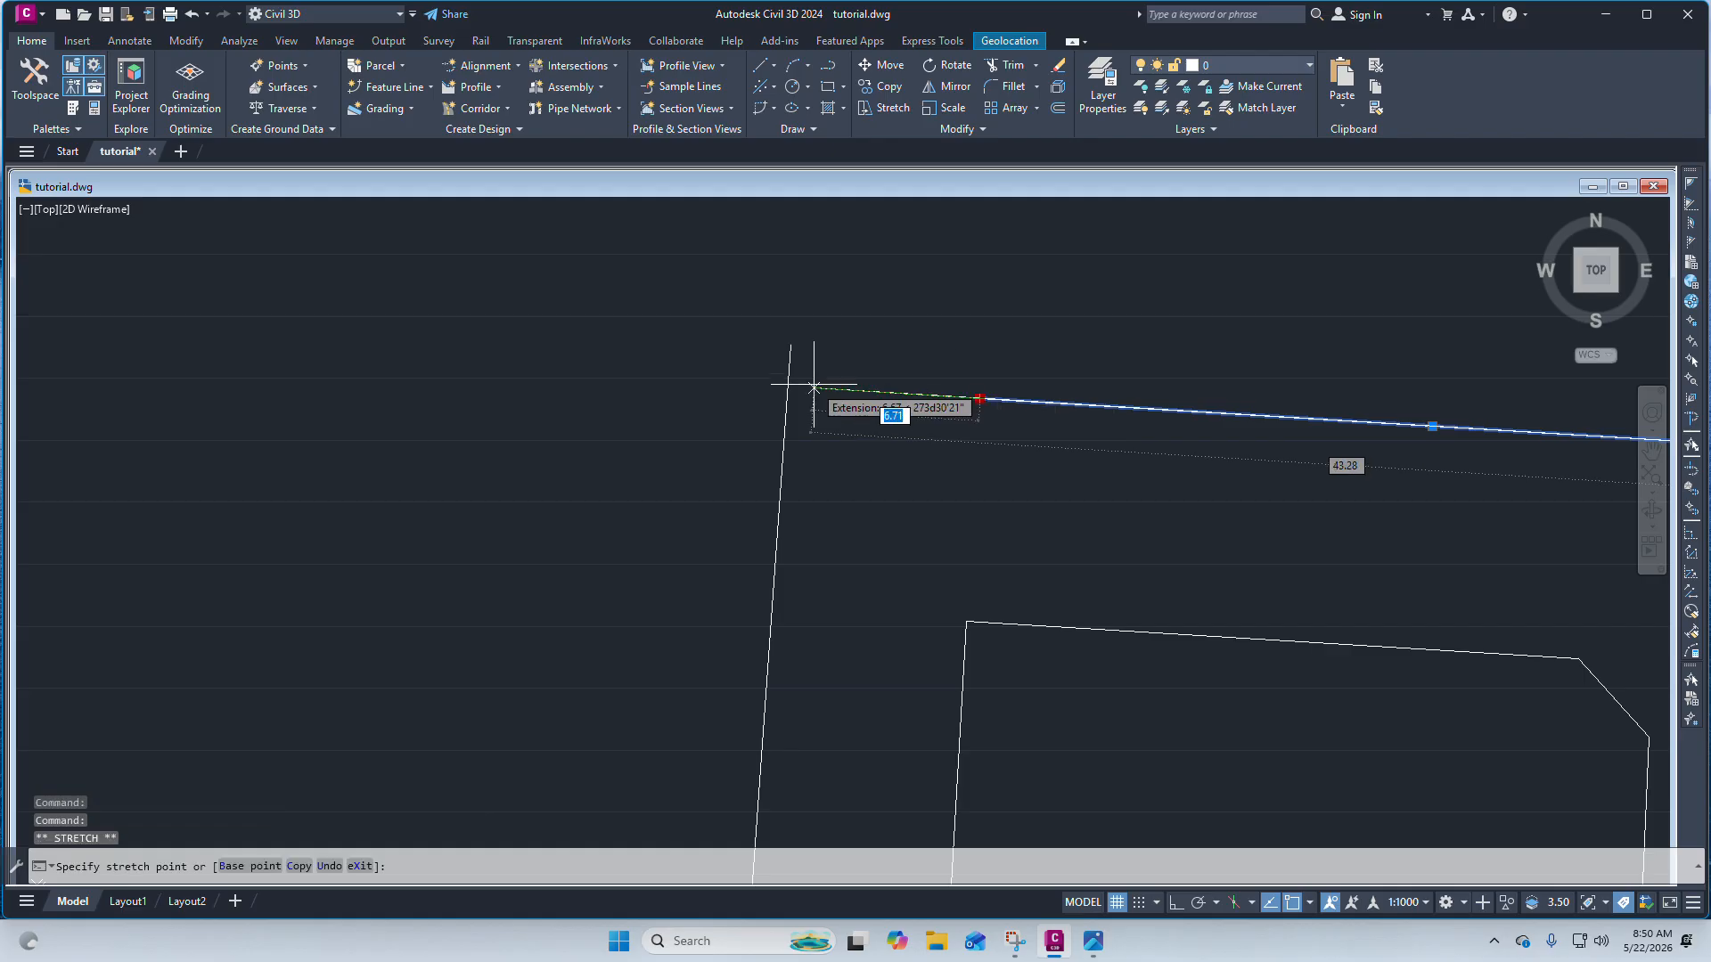
pyautogui.click(788, 382)
pyautogui.scroll(-3, 782, 338)
pyautogui.scroll(3, 797, 368)
pyautogui.press('Escape')
pyautogui.scroll(-2, 846, 436)
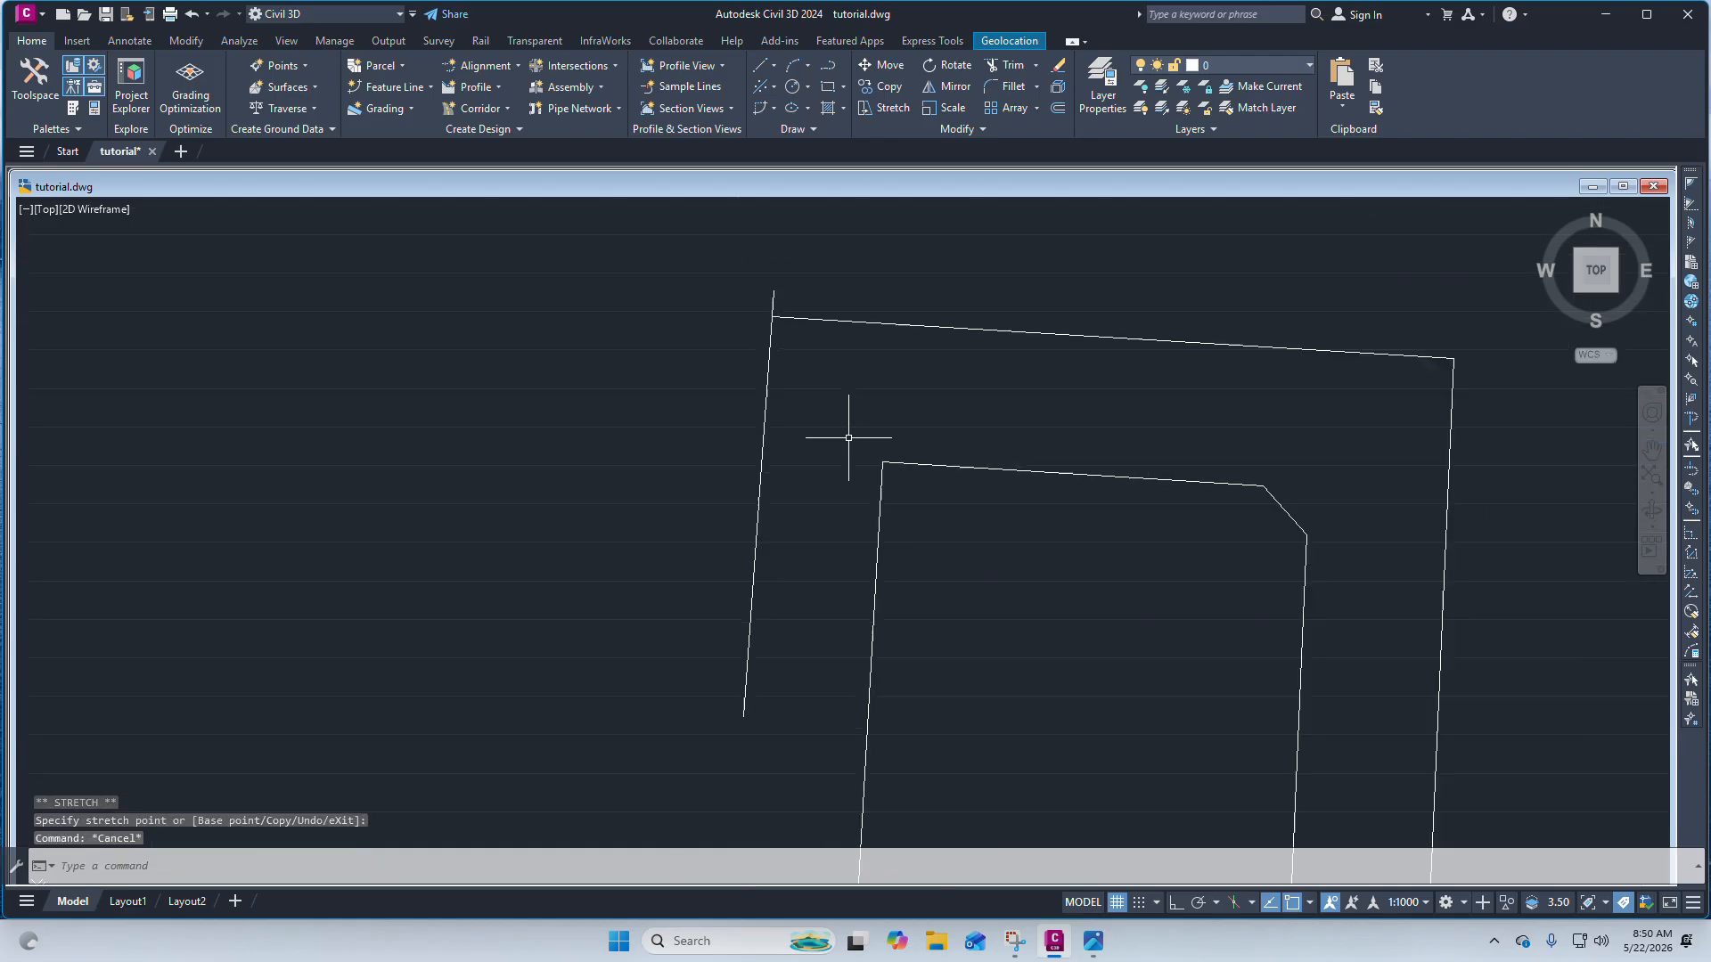
# Draw a circle of radius 3 centred on the parcel's top-left corner.
pyautogui.scroll(3, 941, 479)
pyautogui.scroll(-5, 904, 508)
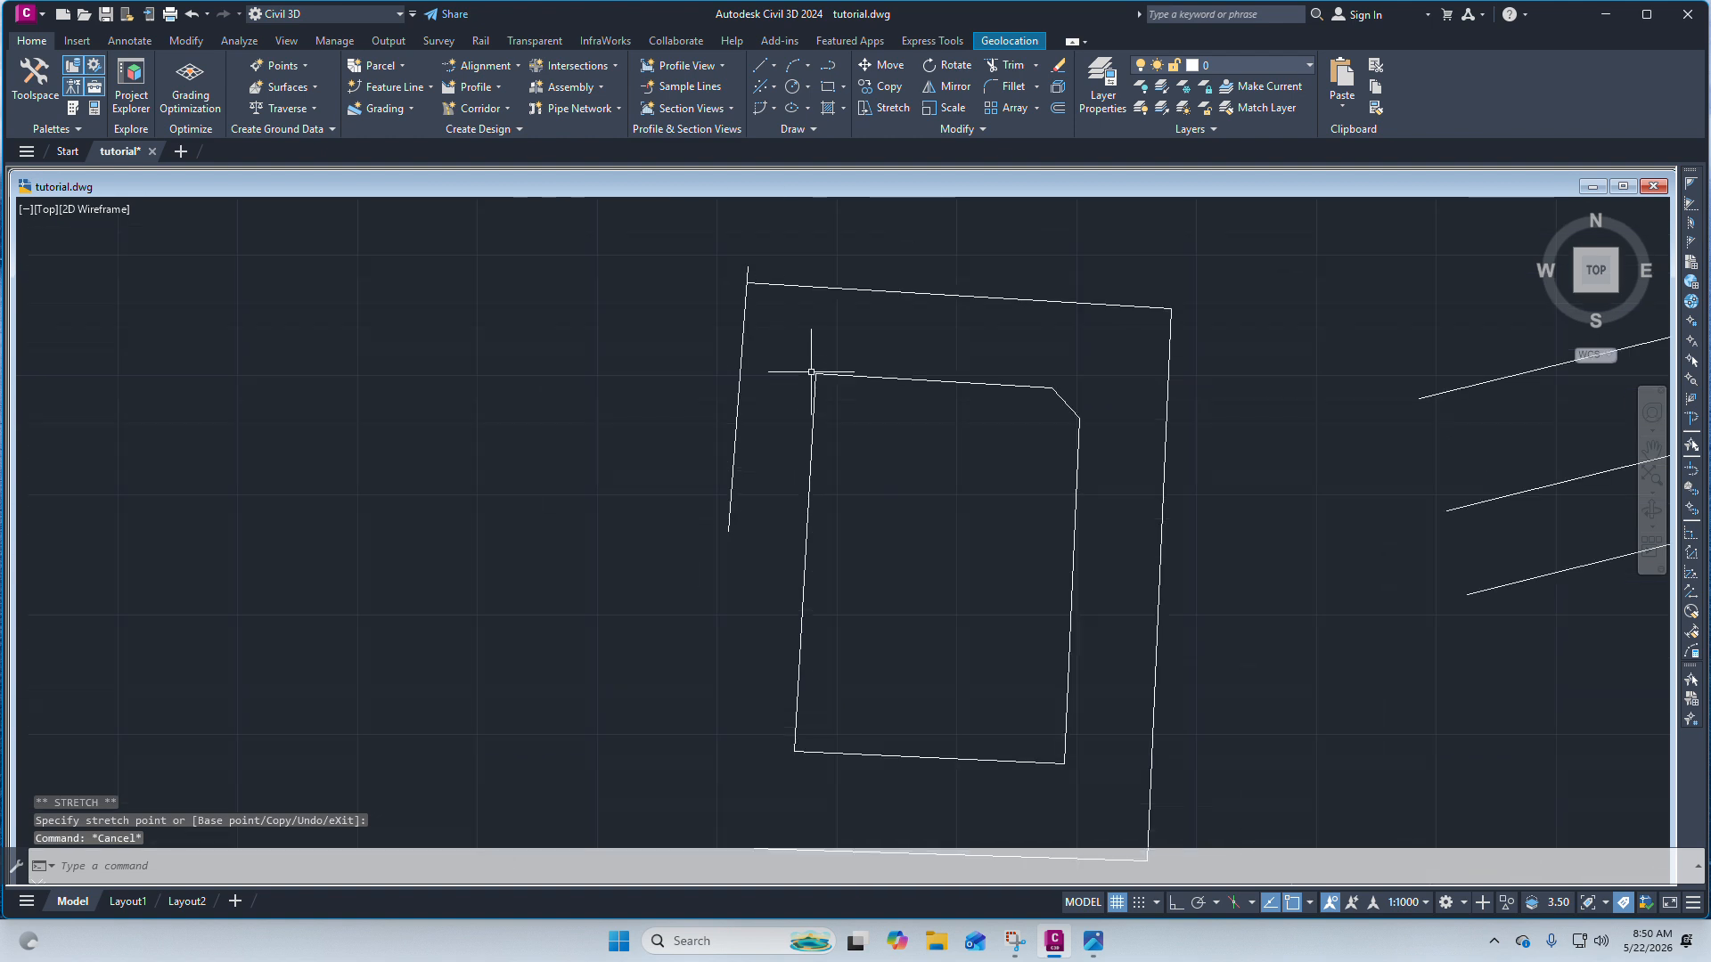
pyautogui.scroll(5, 809, 371)
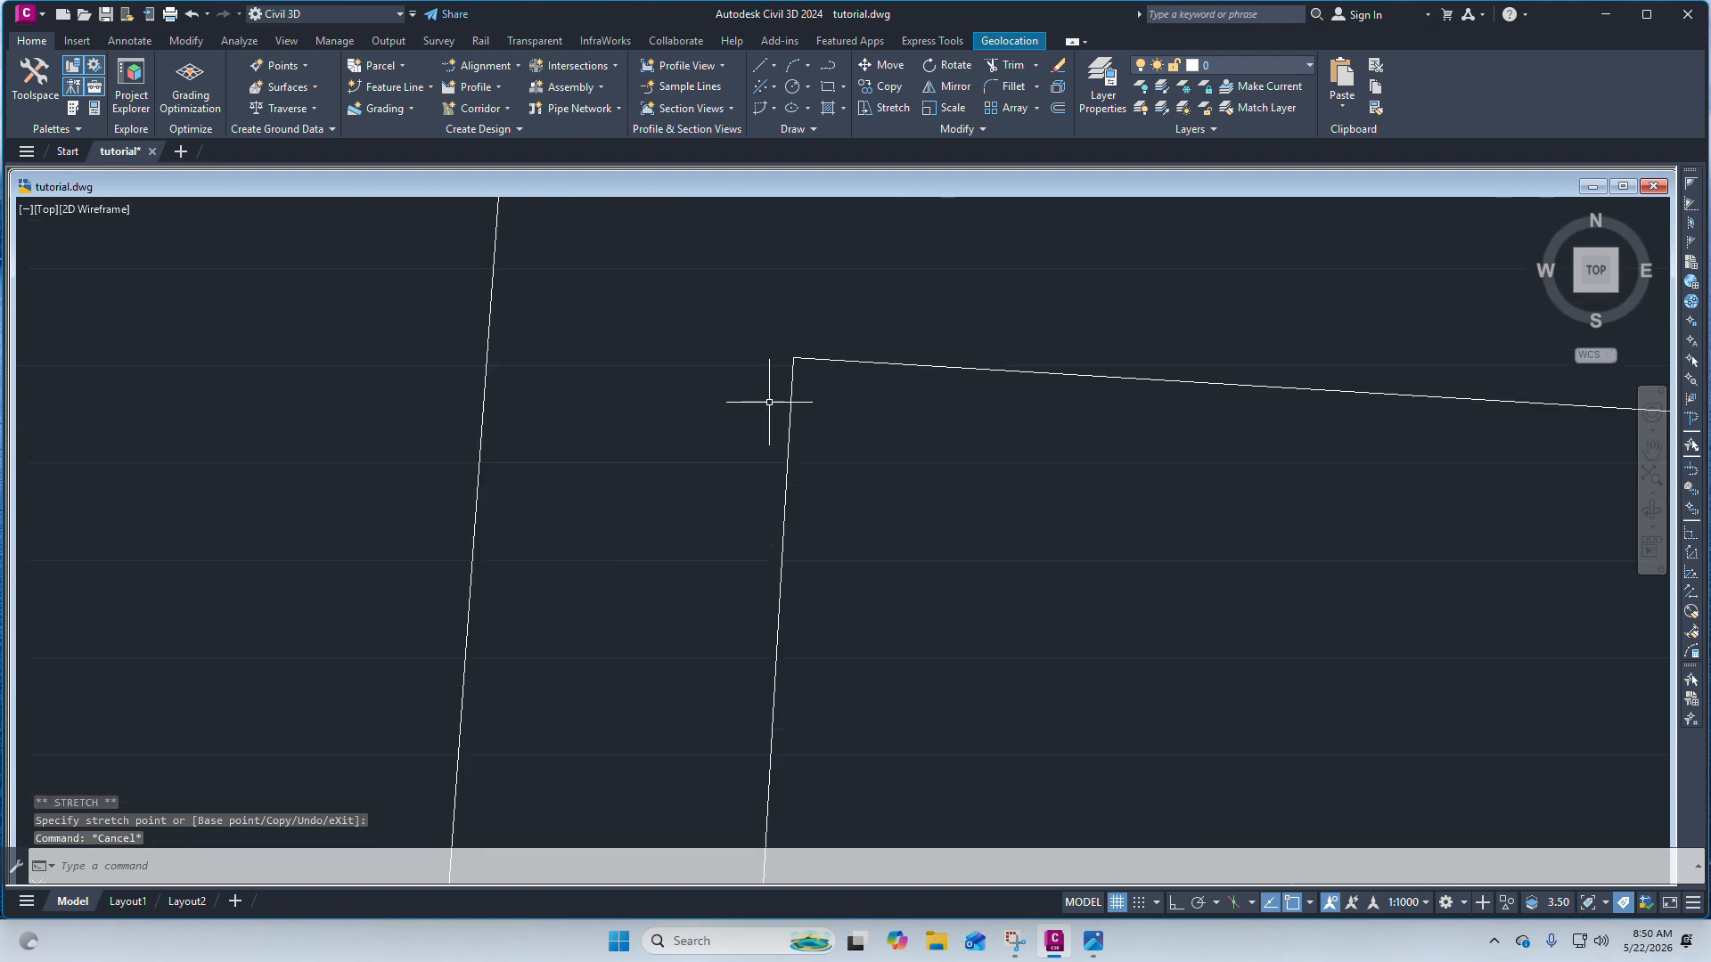
pyautogui.click(791, 92)
pyautogui.click(794, 359)
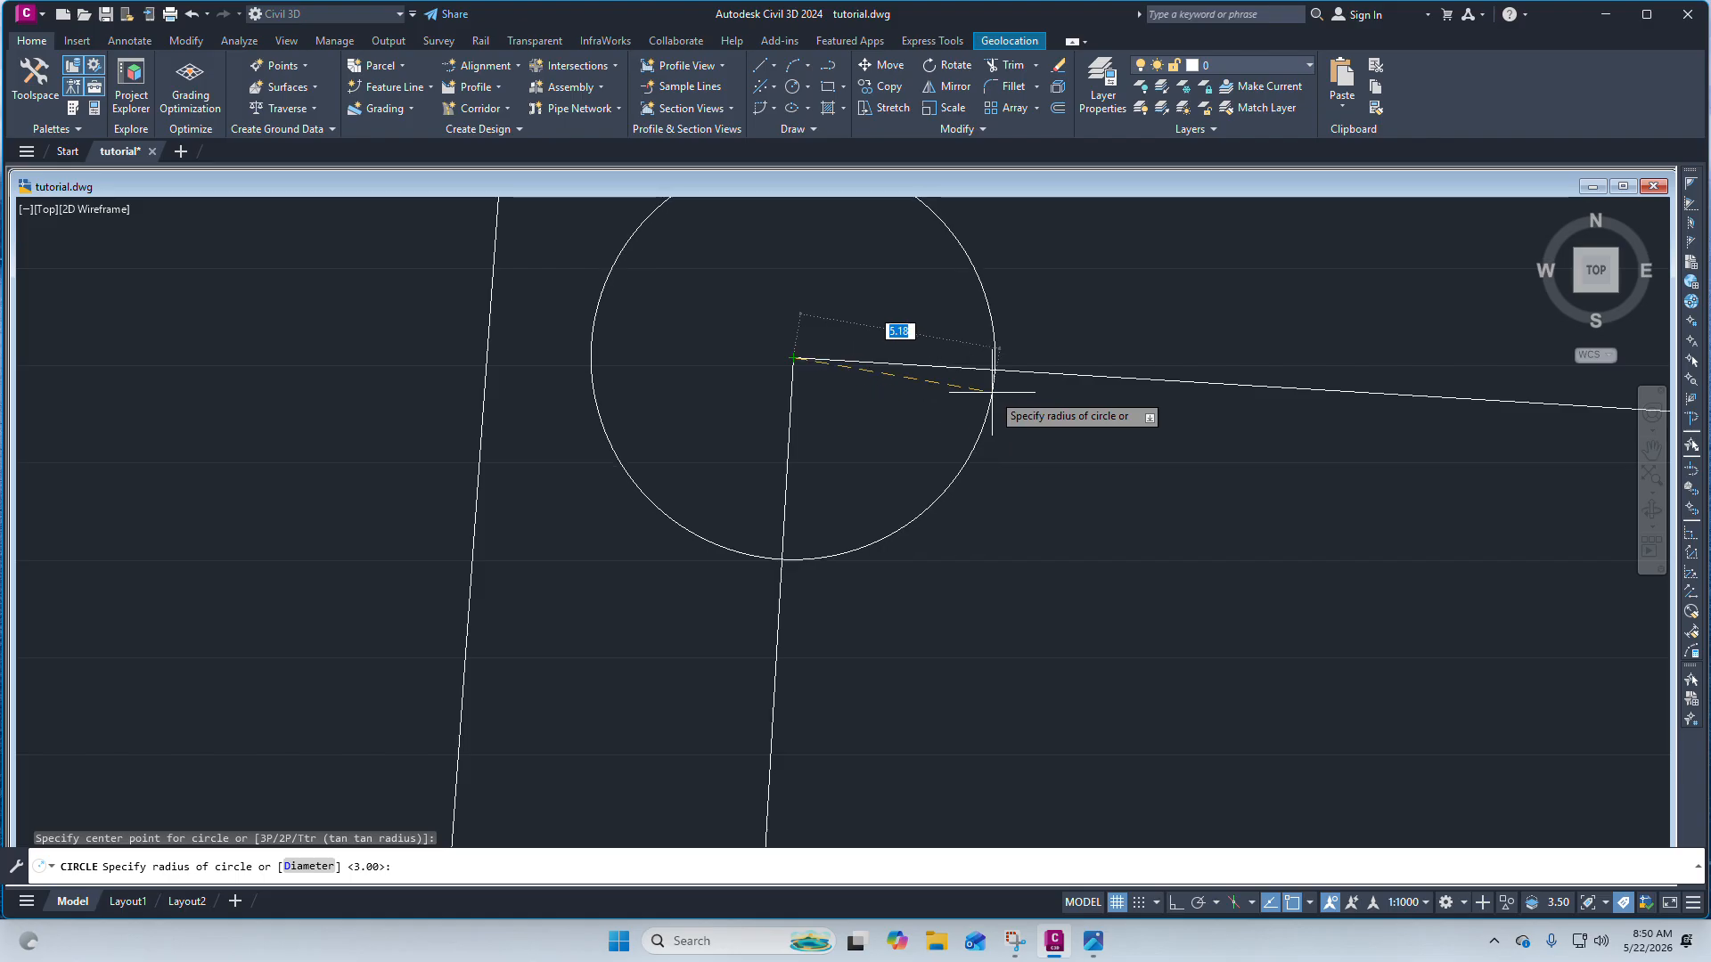
pyautogui.press('Return')
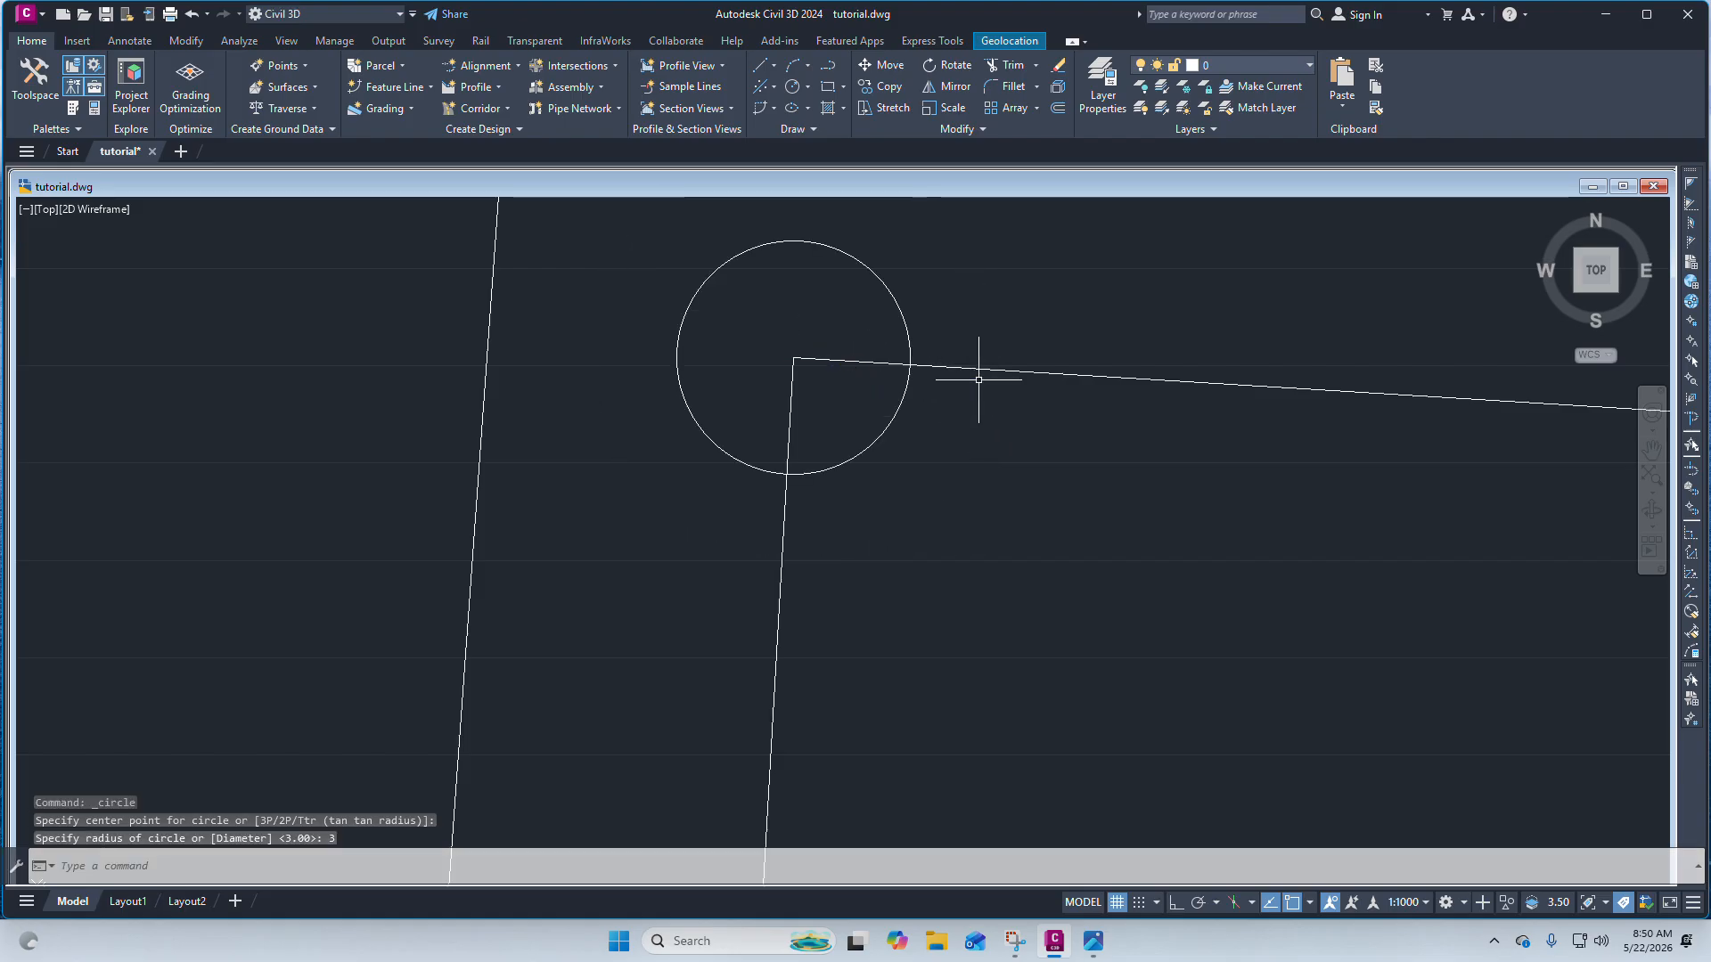
# Draw a diagonal line across the top-left corner between the circle's crossings with the edges, then erase the circle.
pyautogui.click(758, 68)
pyautogui.click(804, 115)
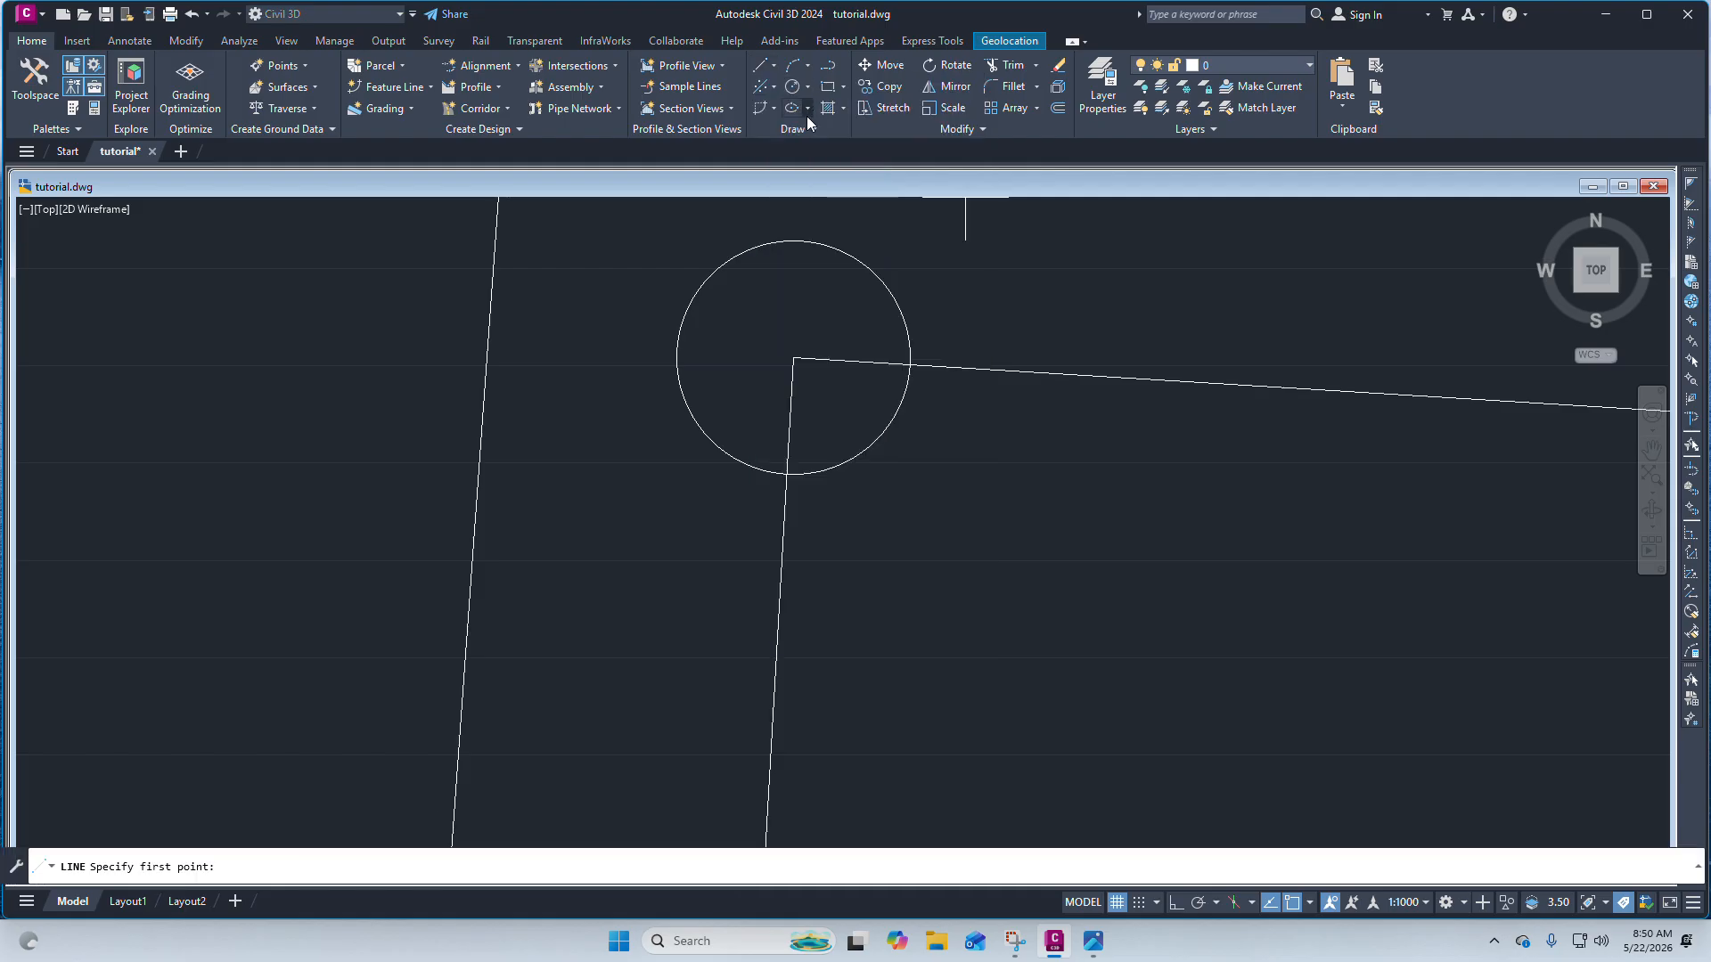
pyautogui.click(786, 475)
pyautogui.click(909, 364)
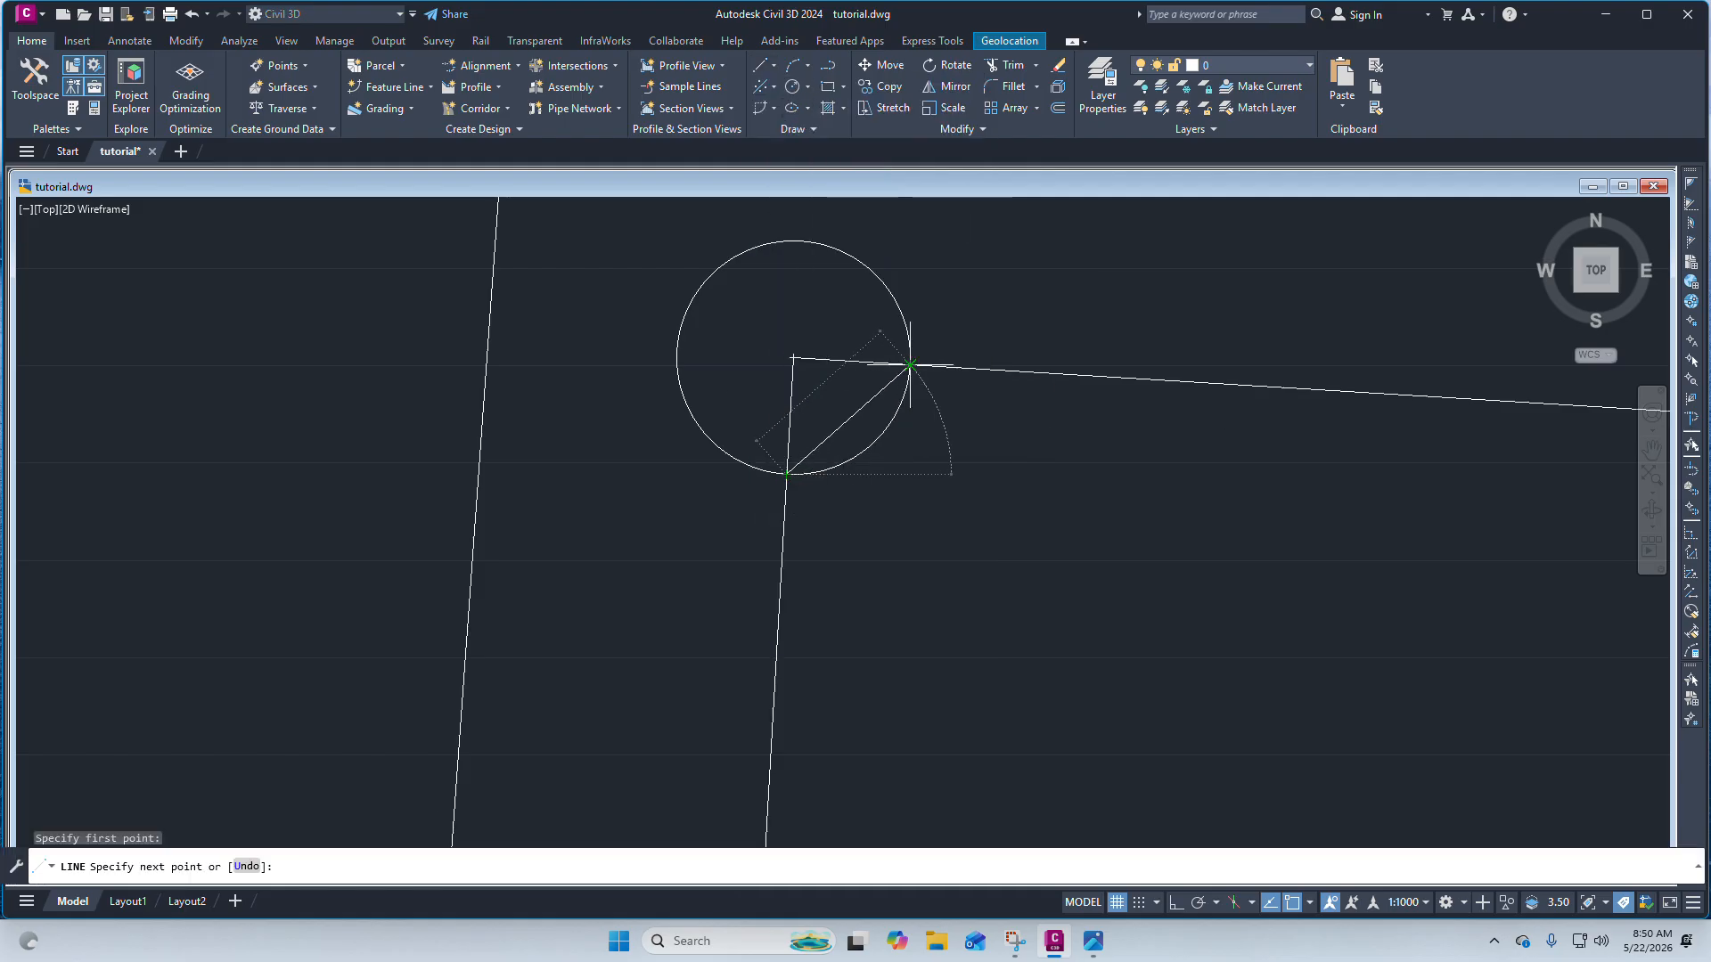
pyautogui.rightClick(909, 363)
pyautogui.click(932, 378)
pyautogui.moveTo(907, 277); pyautogui.dragTo(863, 275)
pyautogui.press('Delete')
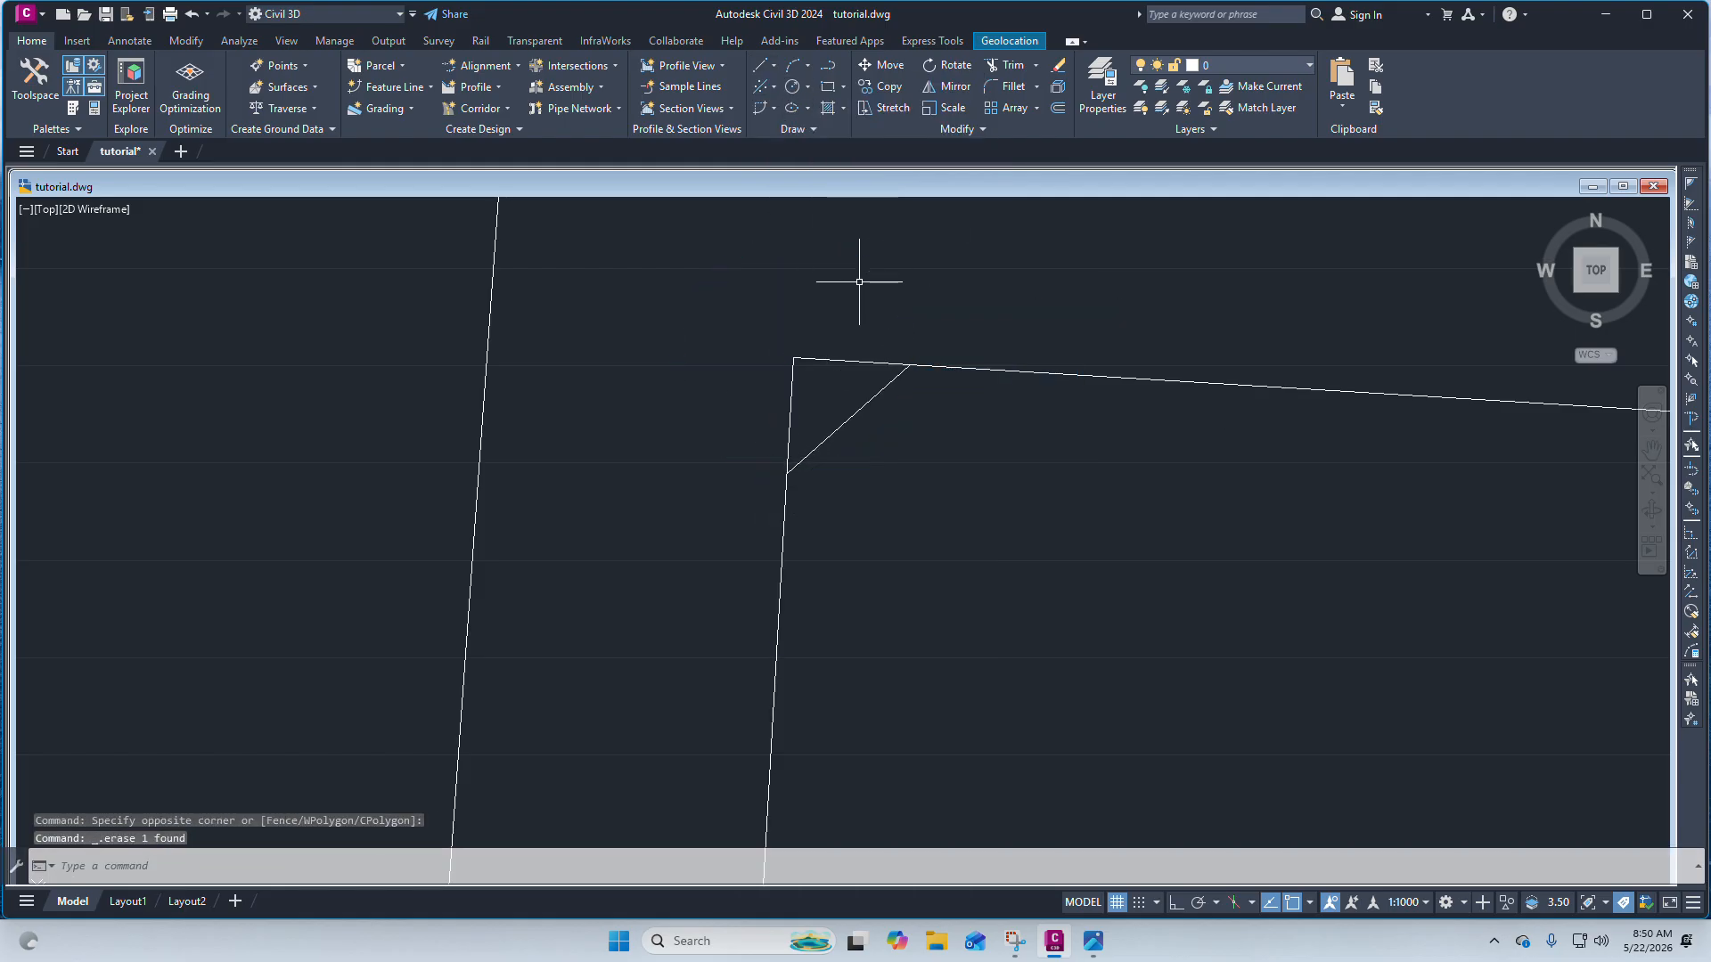
# Try to trim the corner stub beyond the new diagonal line.
pyautogui.scroll(-3, 725, 321)
pyautogui.scroll(3, 791, 359)
pyautogui.click(870, 474)
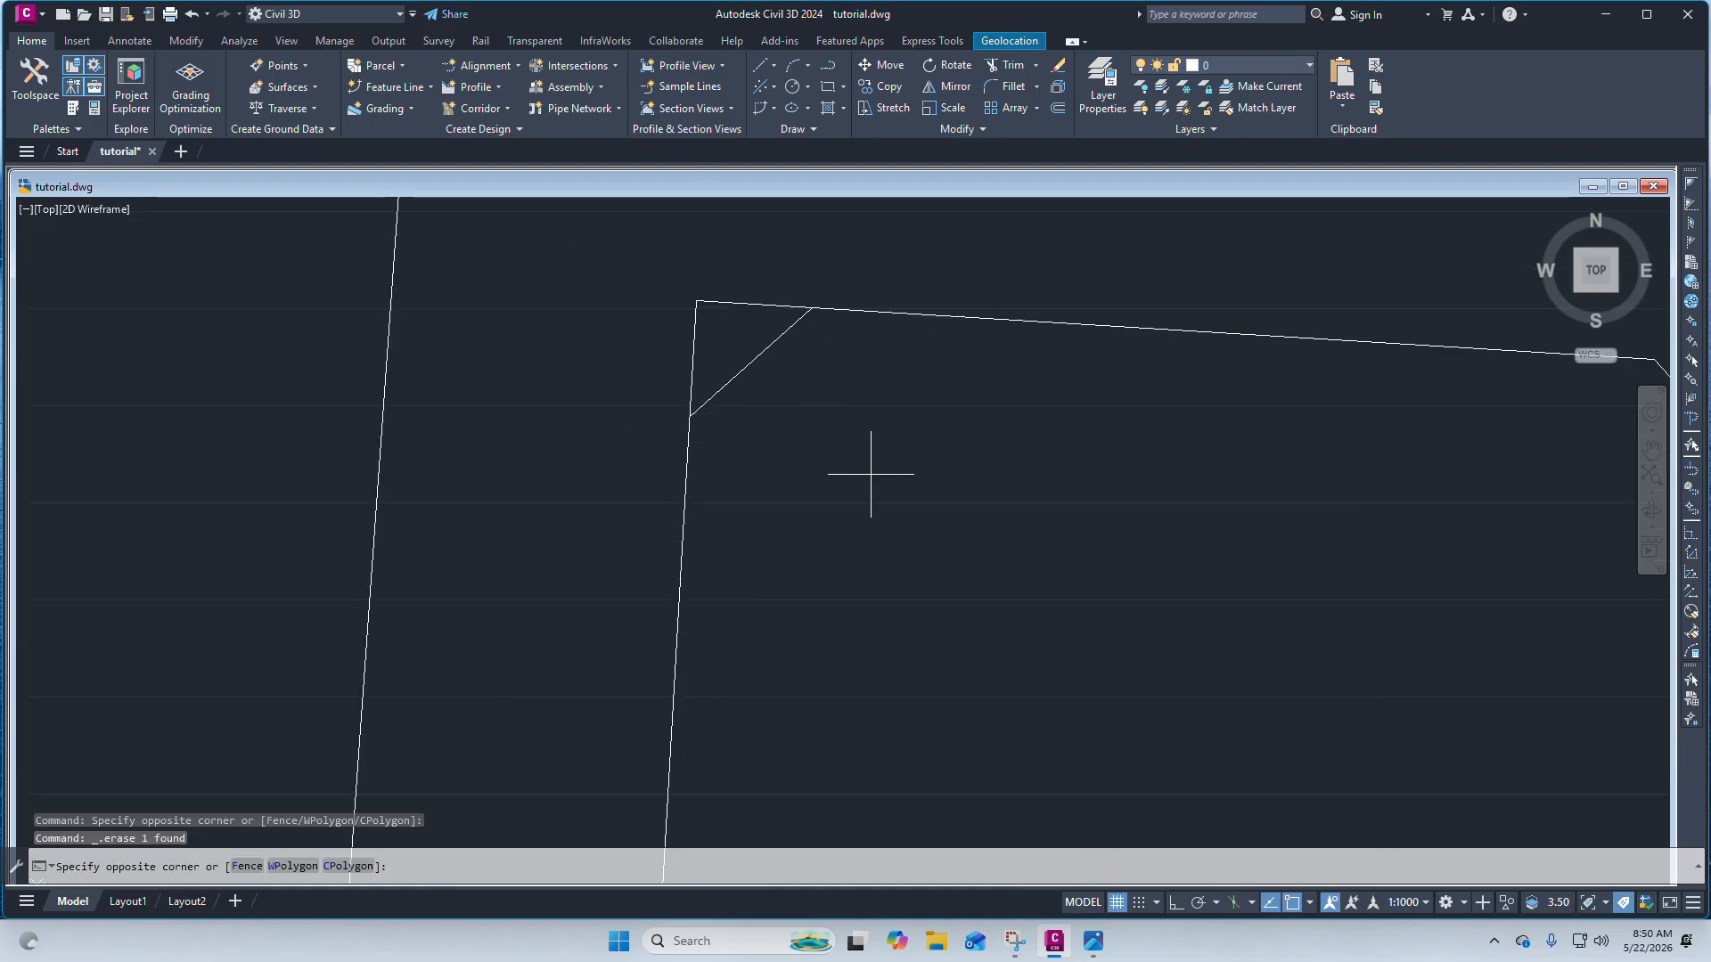
pyautogui.click(661, 286)
pyautogui.scroll(-3, 762, 432)
pyautogui.scroll(4, 753, 399)
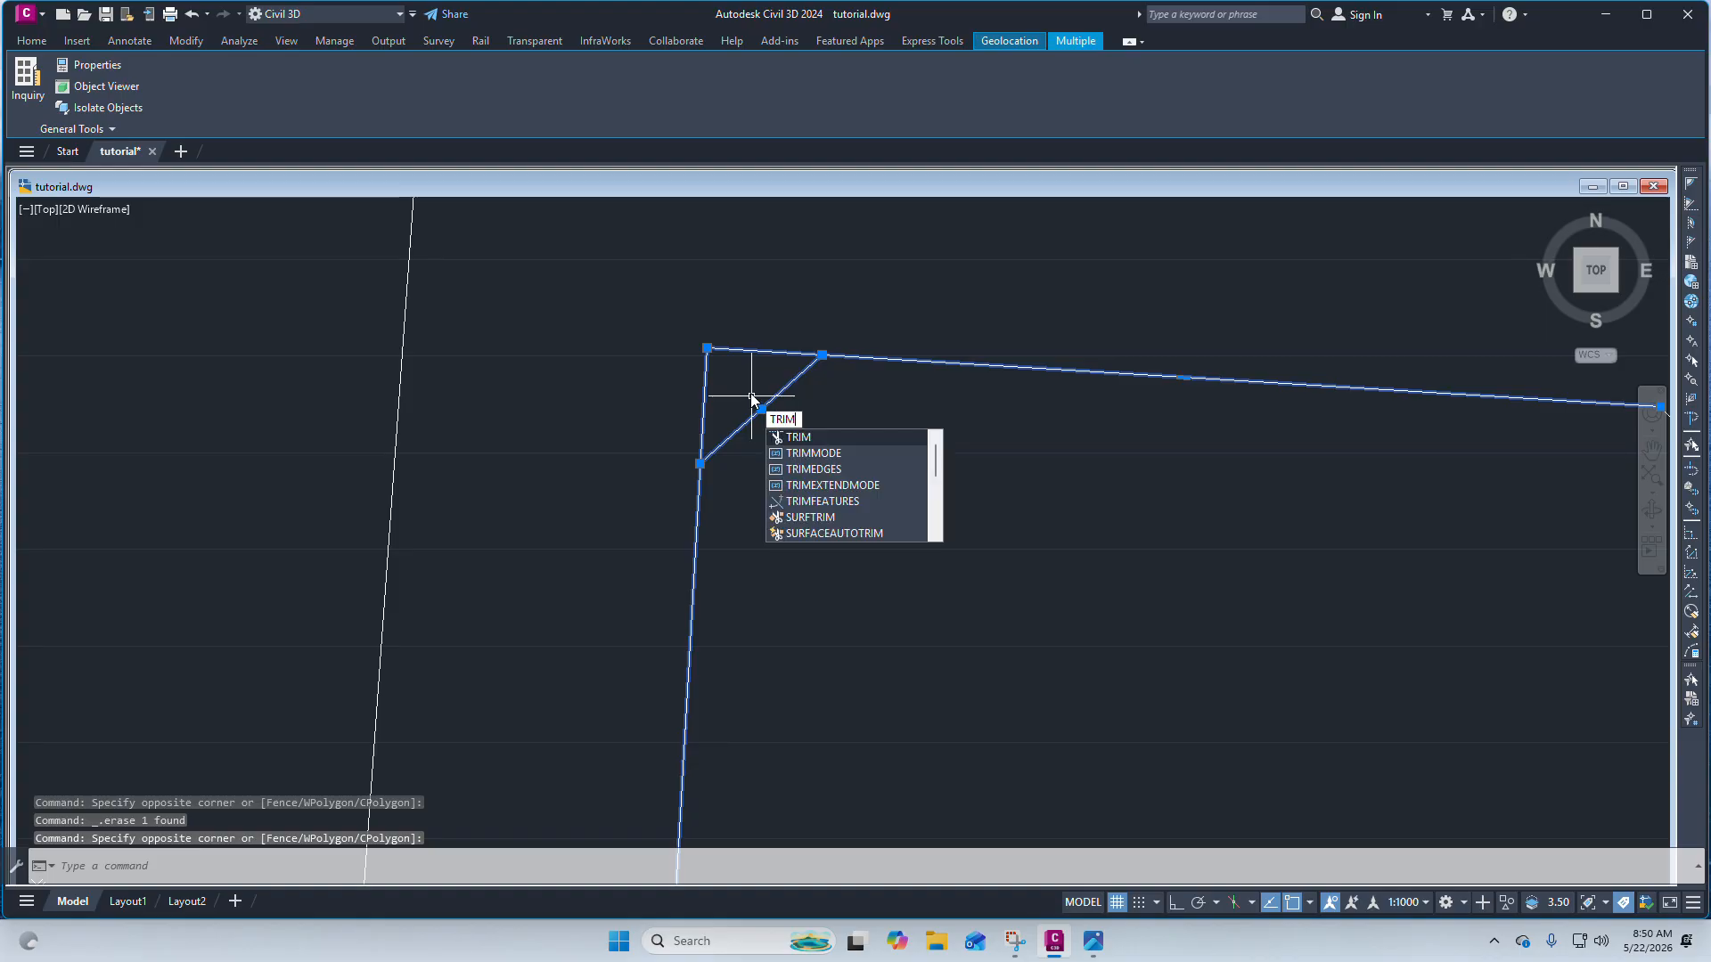
pyautogui.press('Return')
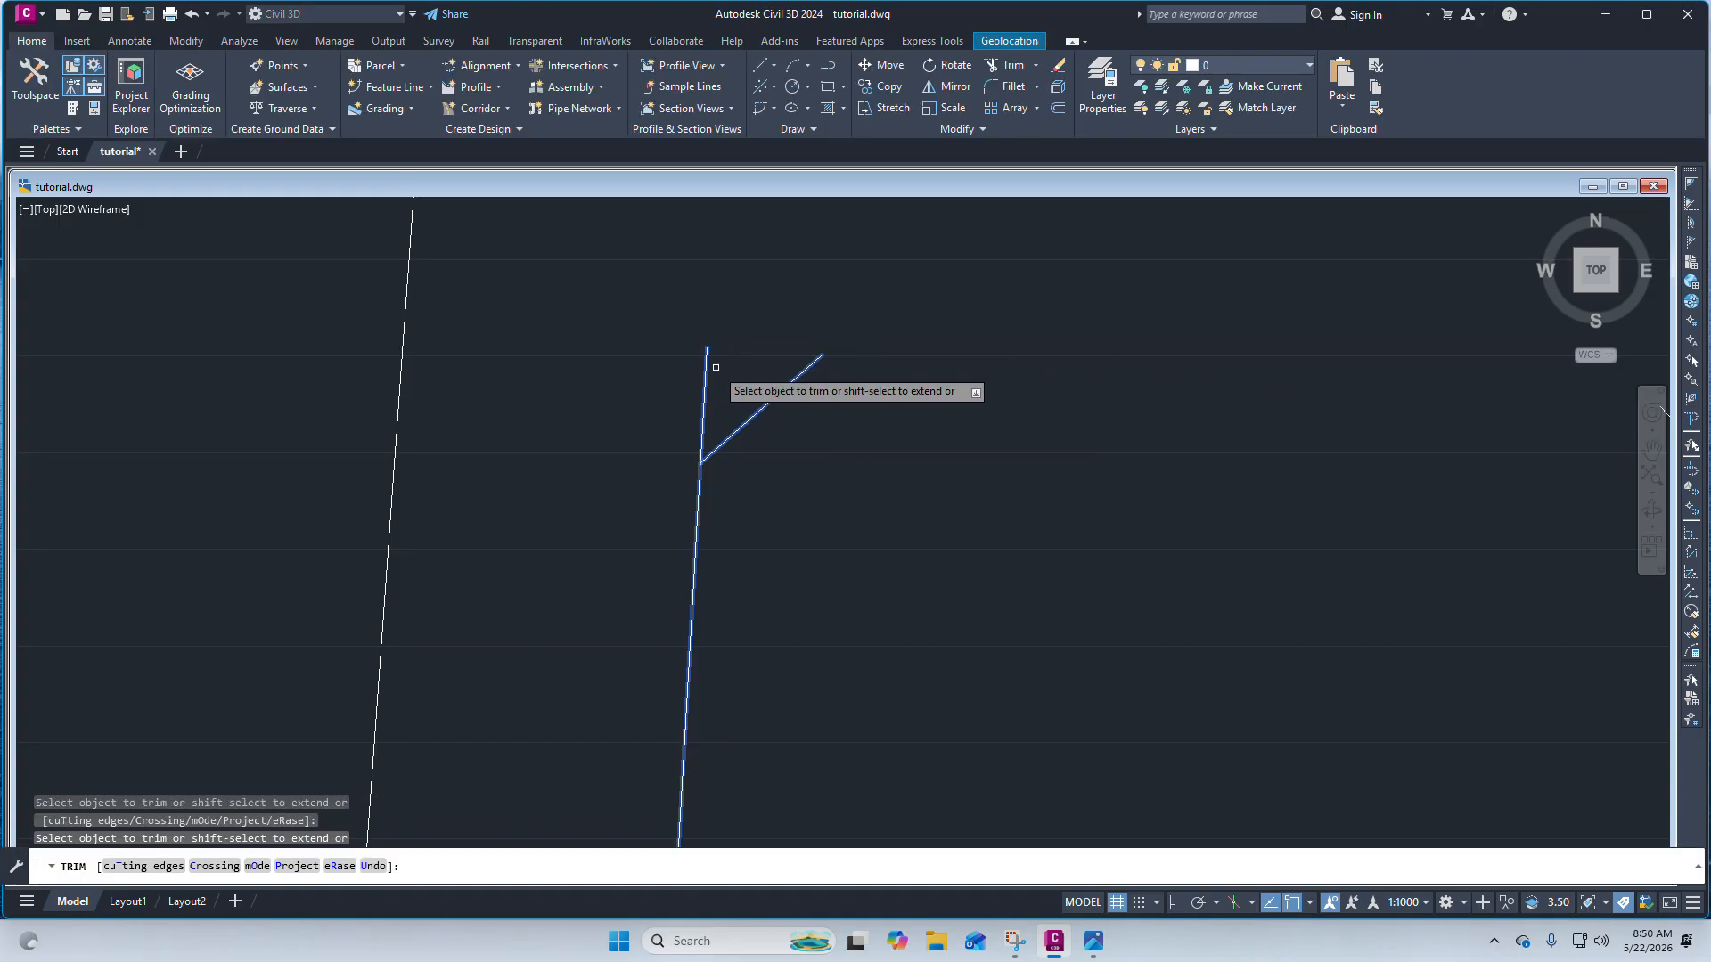
pyautogui.click(705, 374)
pyautogui.scroll(-3, 707, 354)
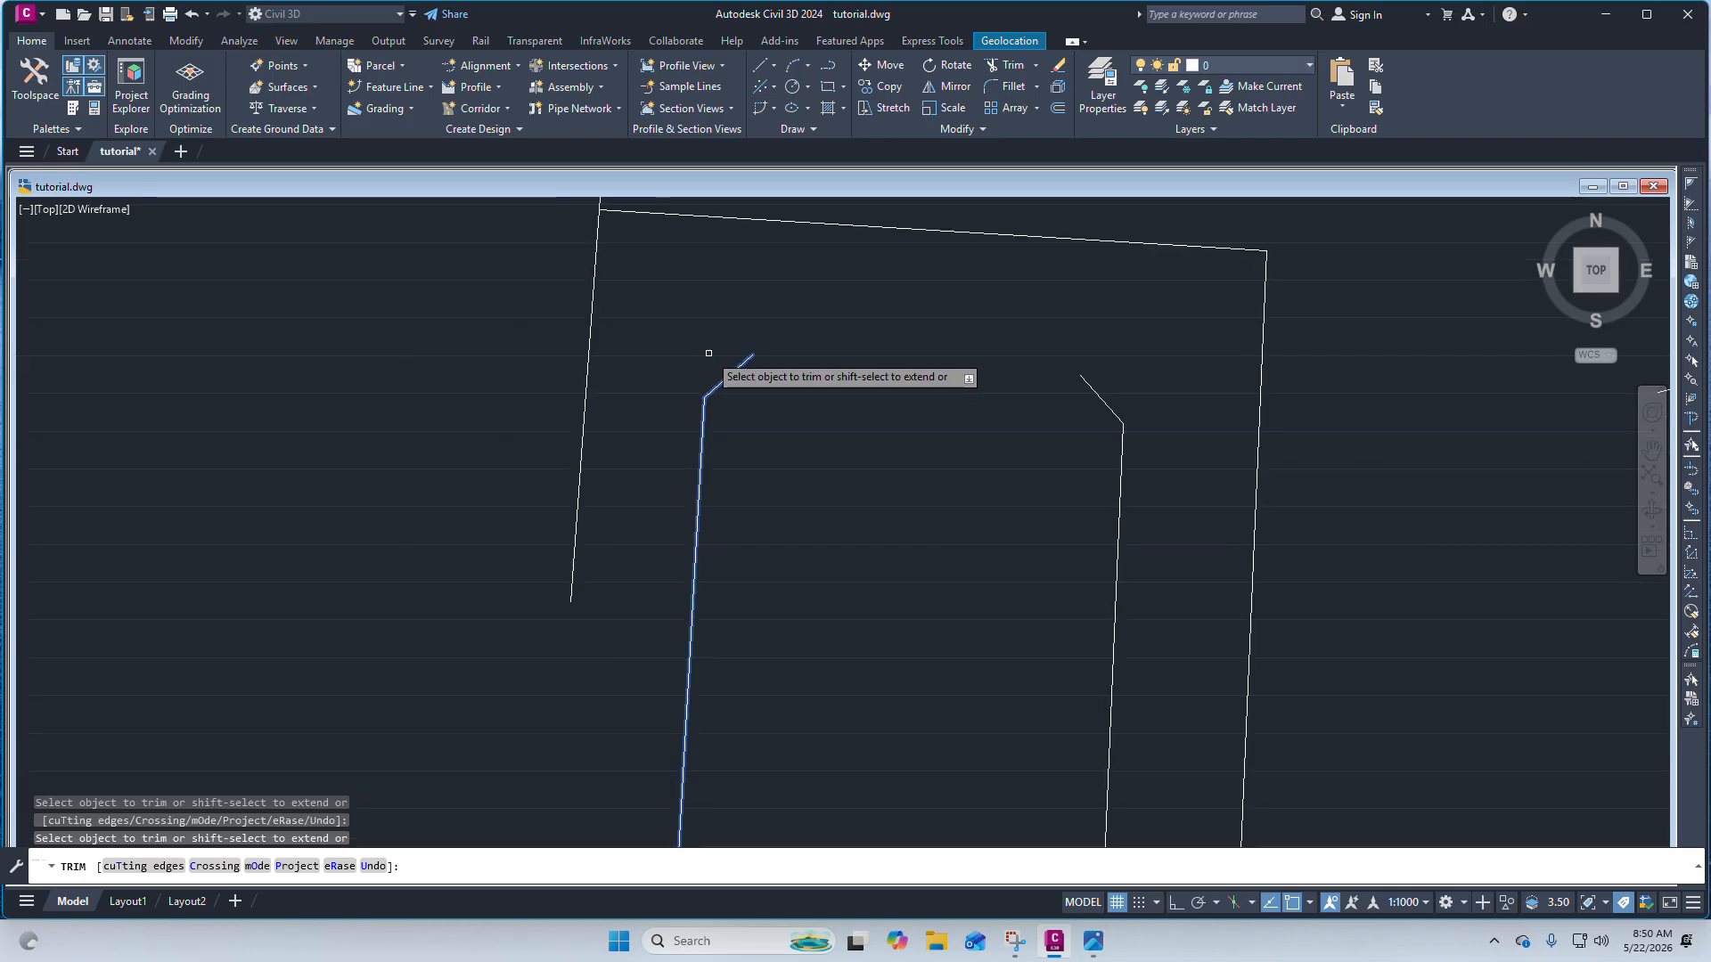
pyautogui.scroll(4, 752, 343)
pyautogui.scroll(-6, 739, 346)
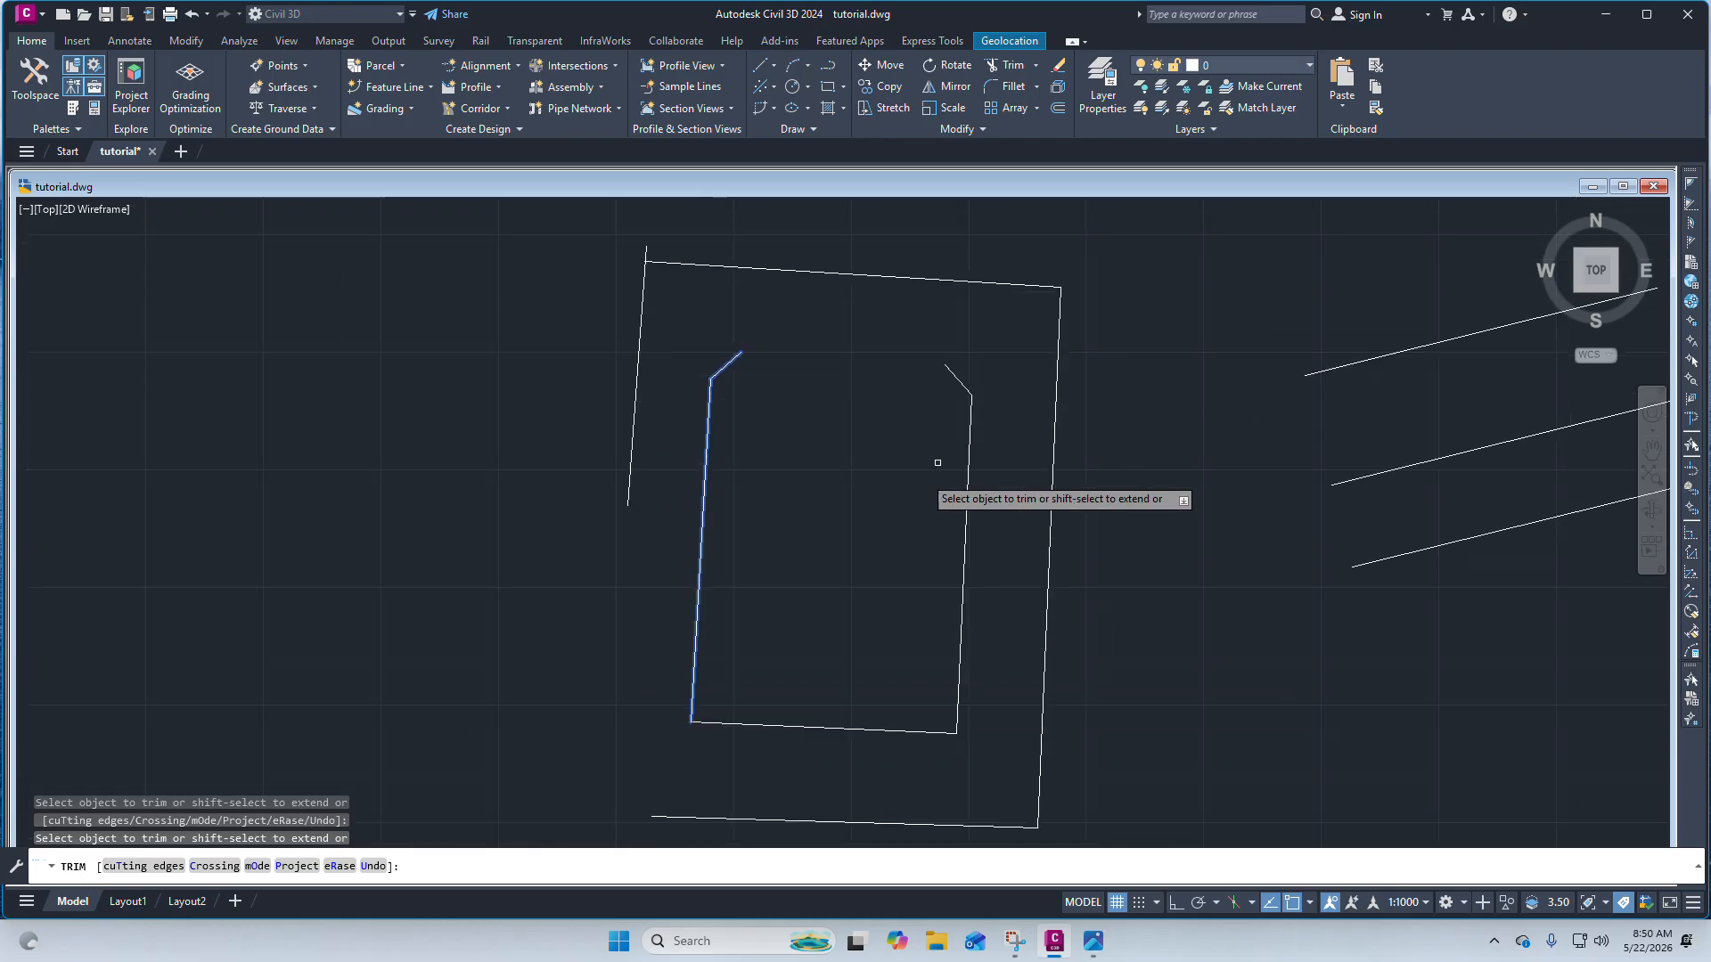
pyautogui.hotkey('ctrl', 'z')
pyautogui.scroll(3, 826, 447)
pyautogui.press('Escape')
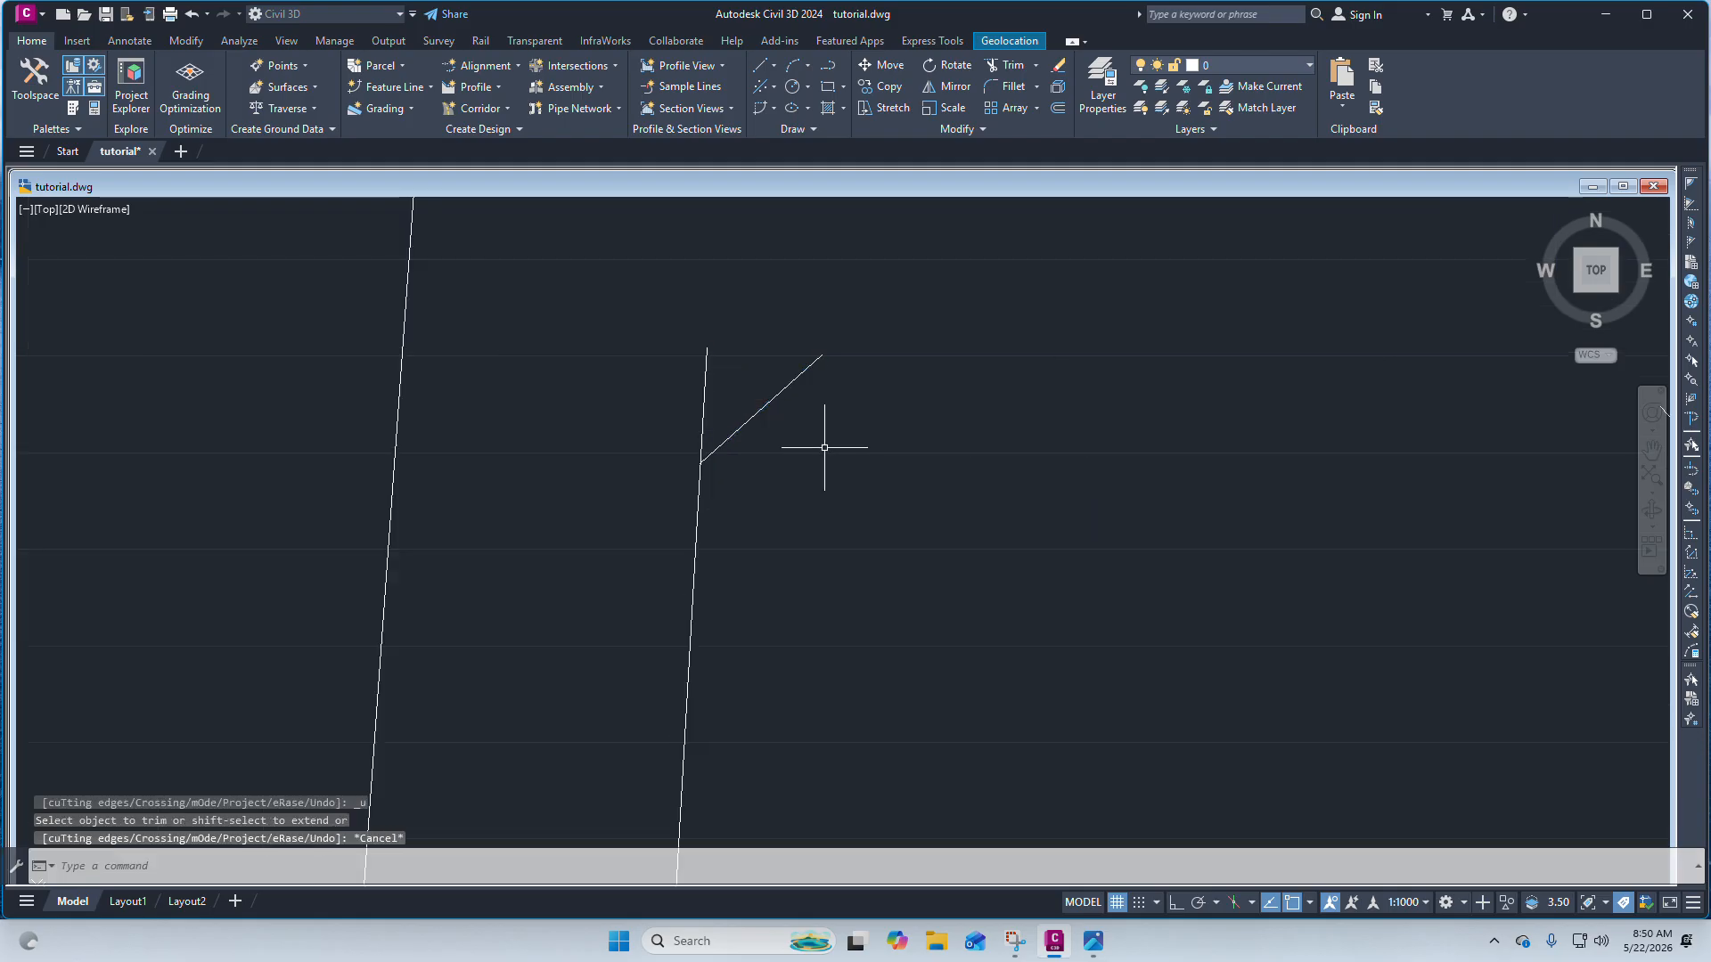
pyautogui.hotkey('ctrl', 'z')
pyautogui.scroll(-5, 793, 375)
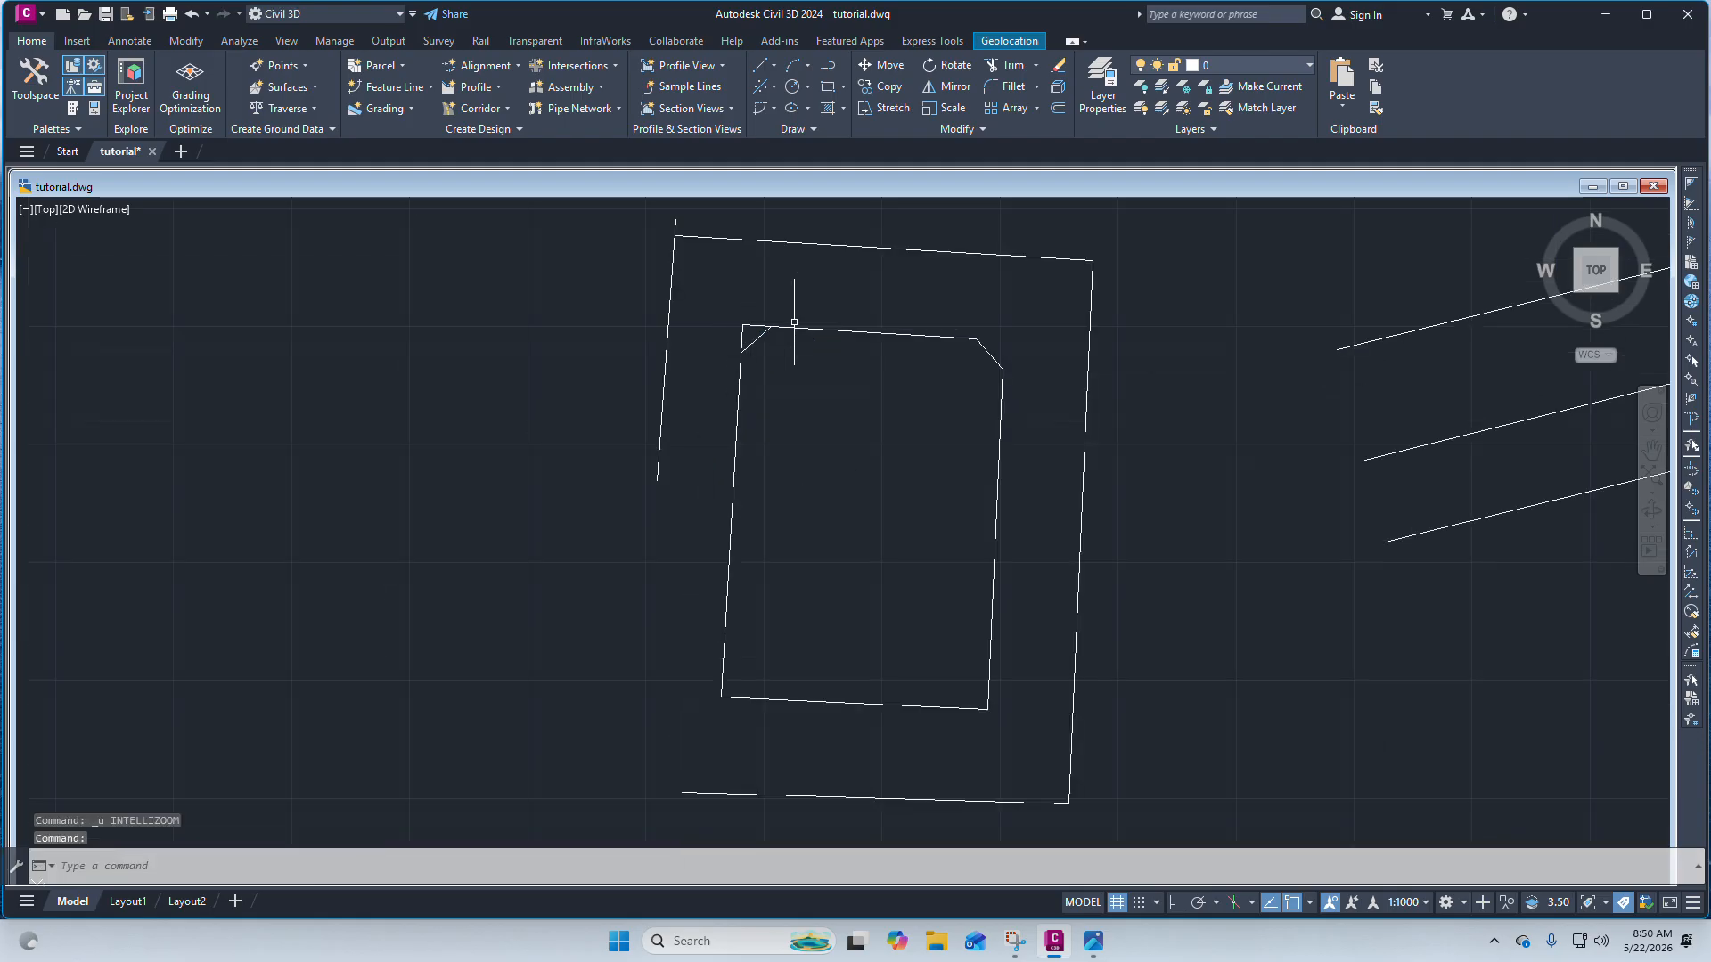
pyautogui.scroll(6, 718, 351)
pyautogui.scroll(-3, 777, 370)
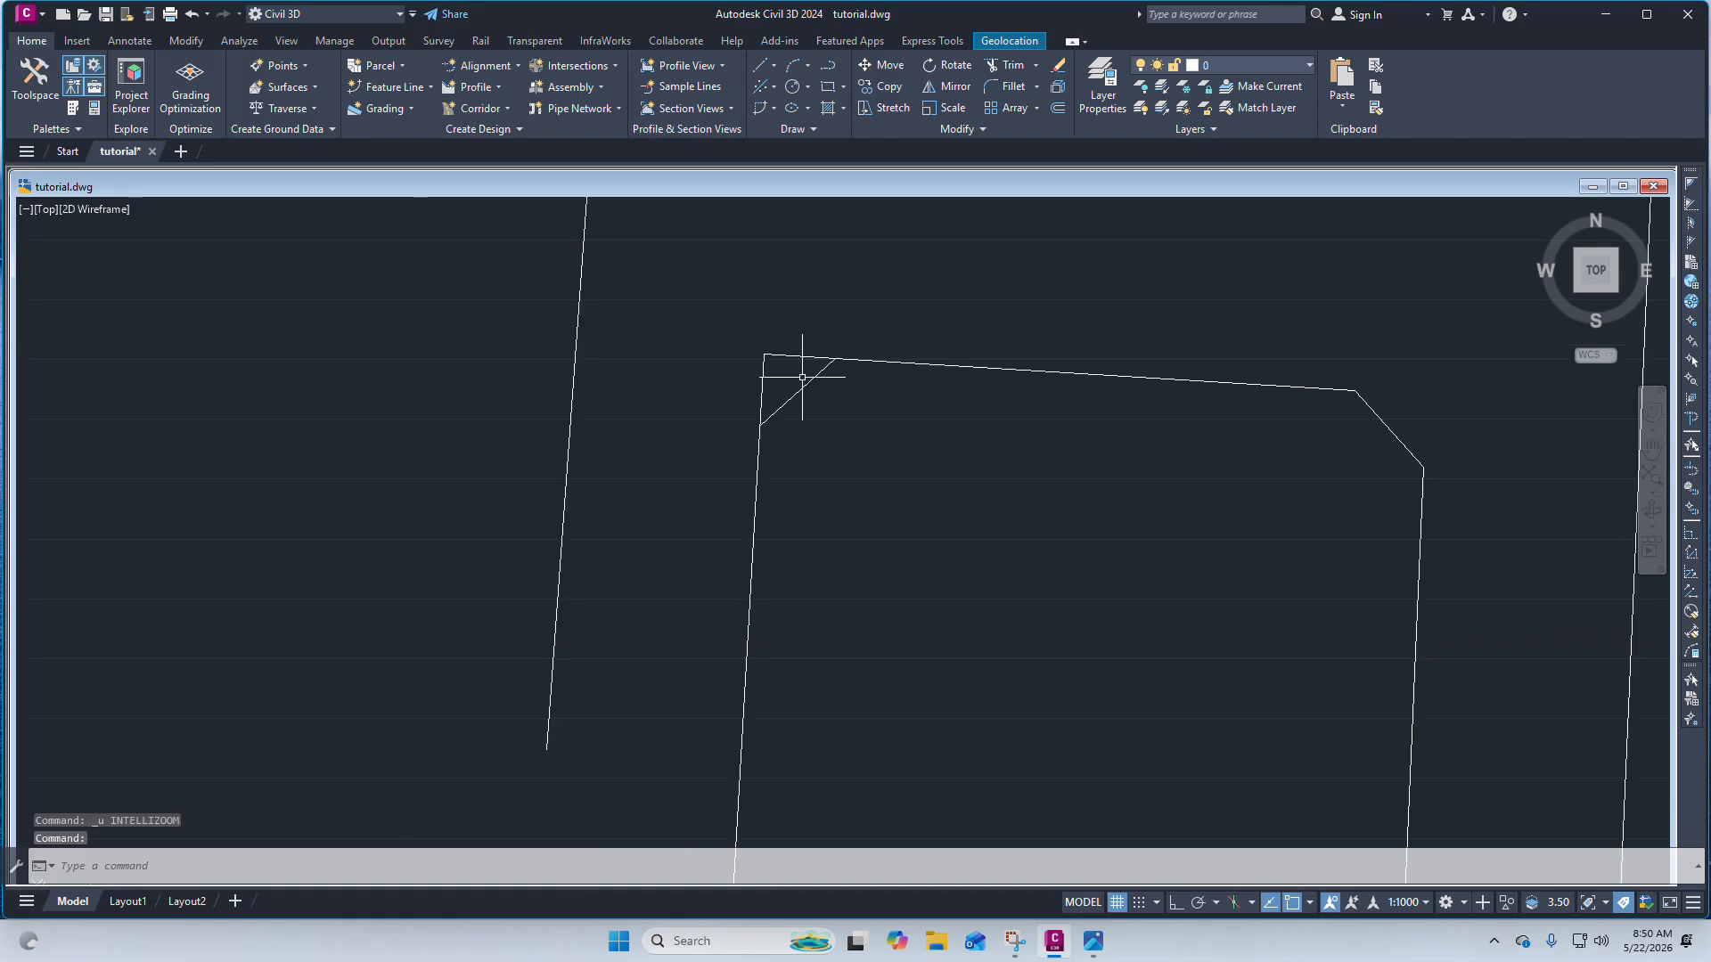
pyautogui.scroll(3, 766, 392)
pyautogui.scroll(-3, 758, 406)
pyautogui.click(751, 413)
pyautogui.scroll(8, 767, 392)
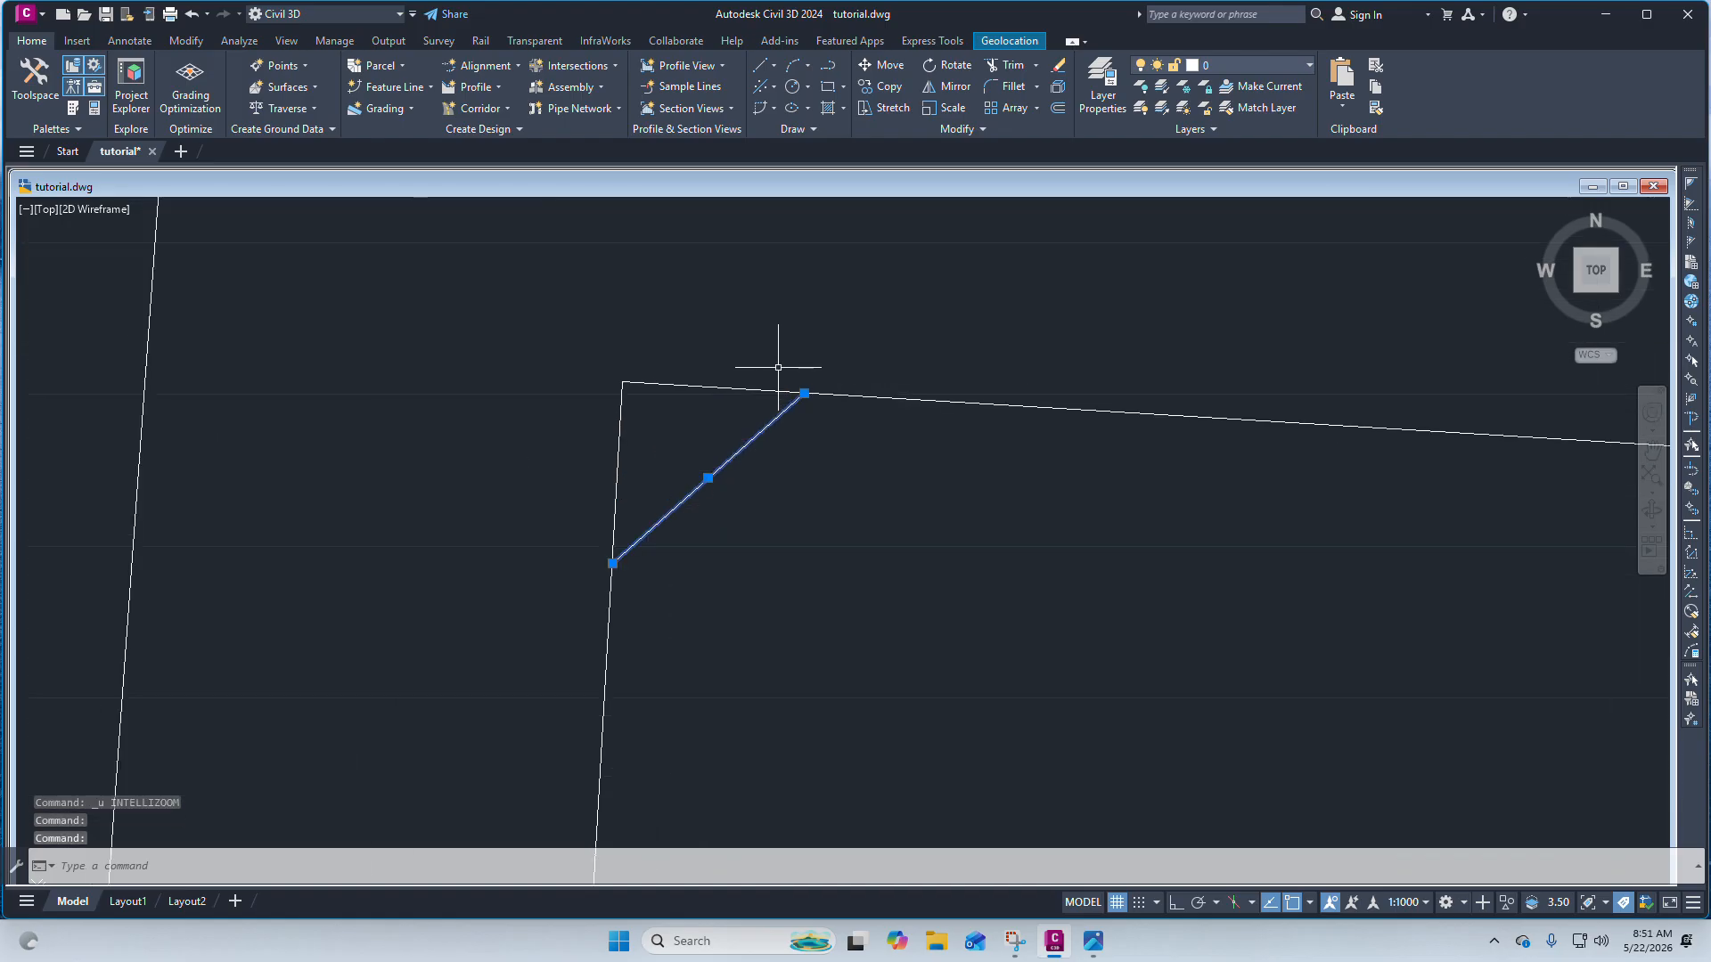
pyautogui.click(816, 414)
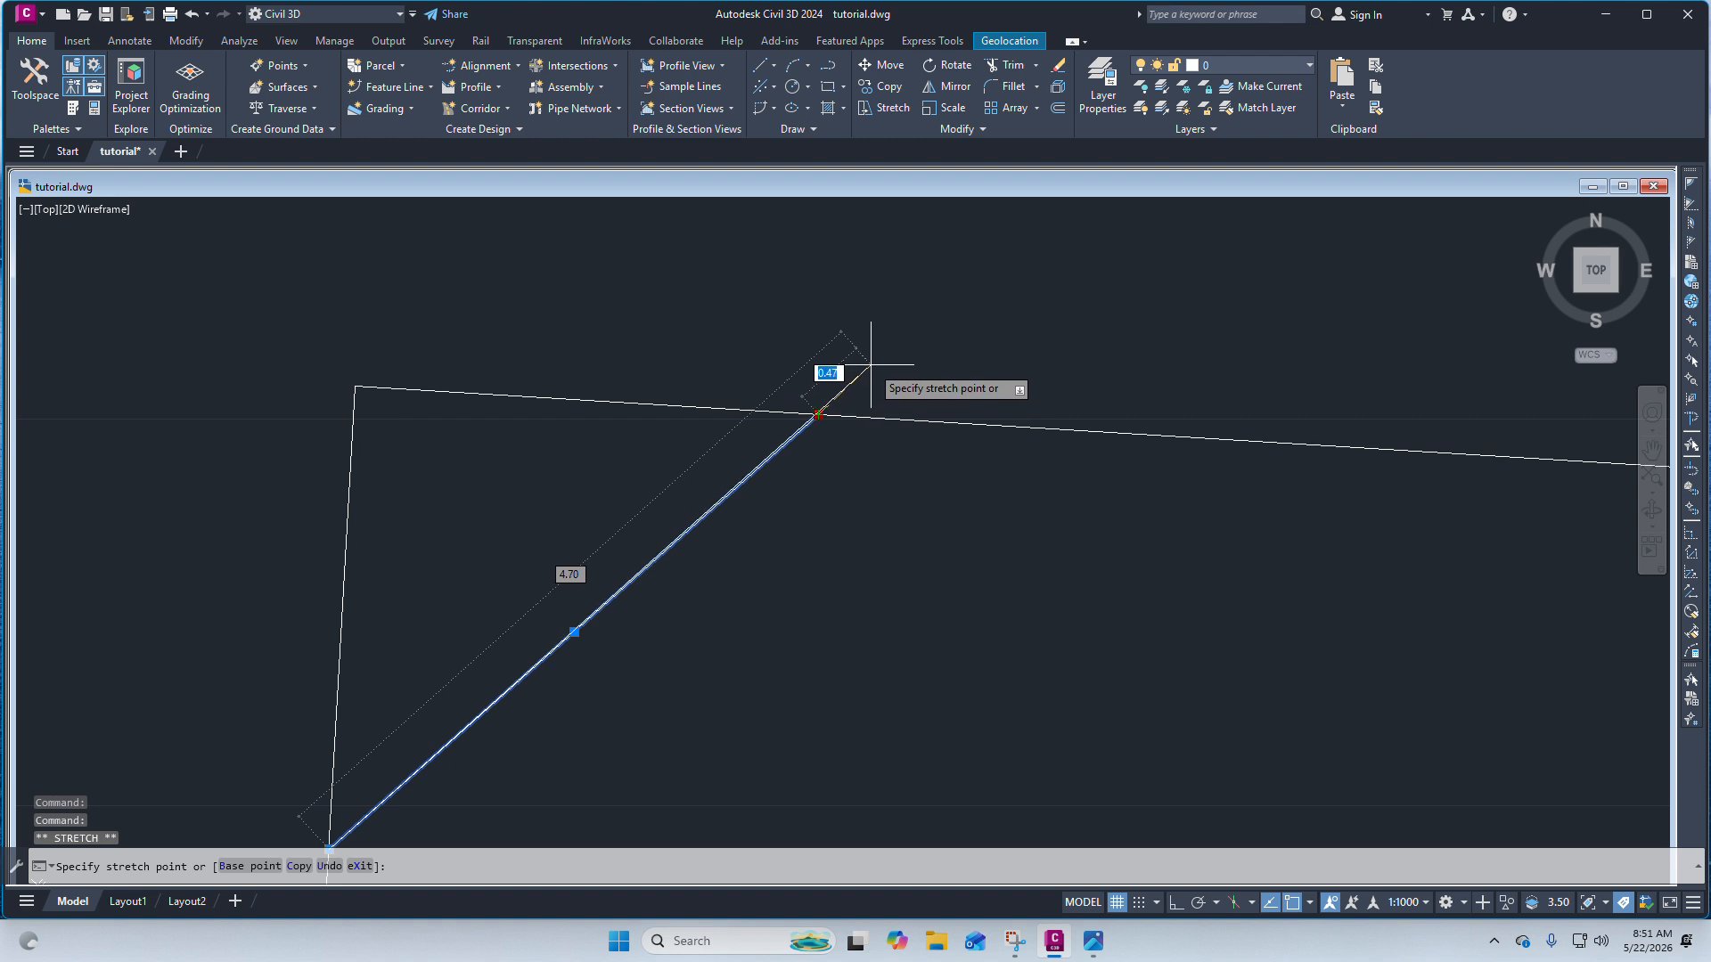
pyautogui.press('Escape')
pyautogui.press('Escape')
pyautogui.scroll(-5, 871, 370)
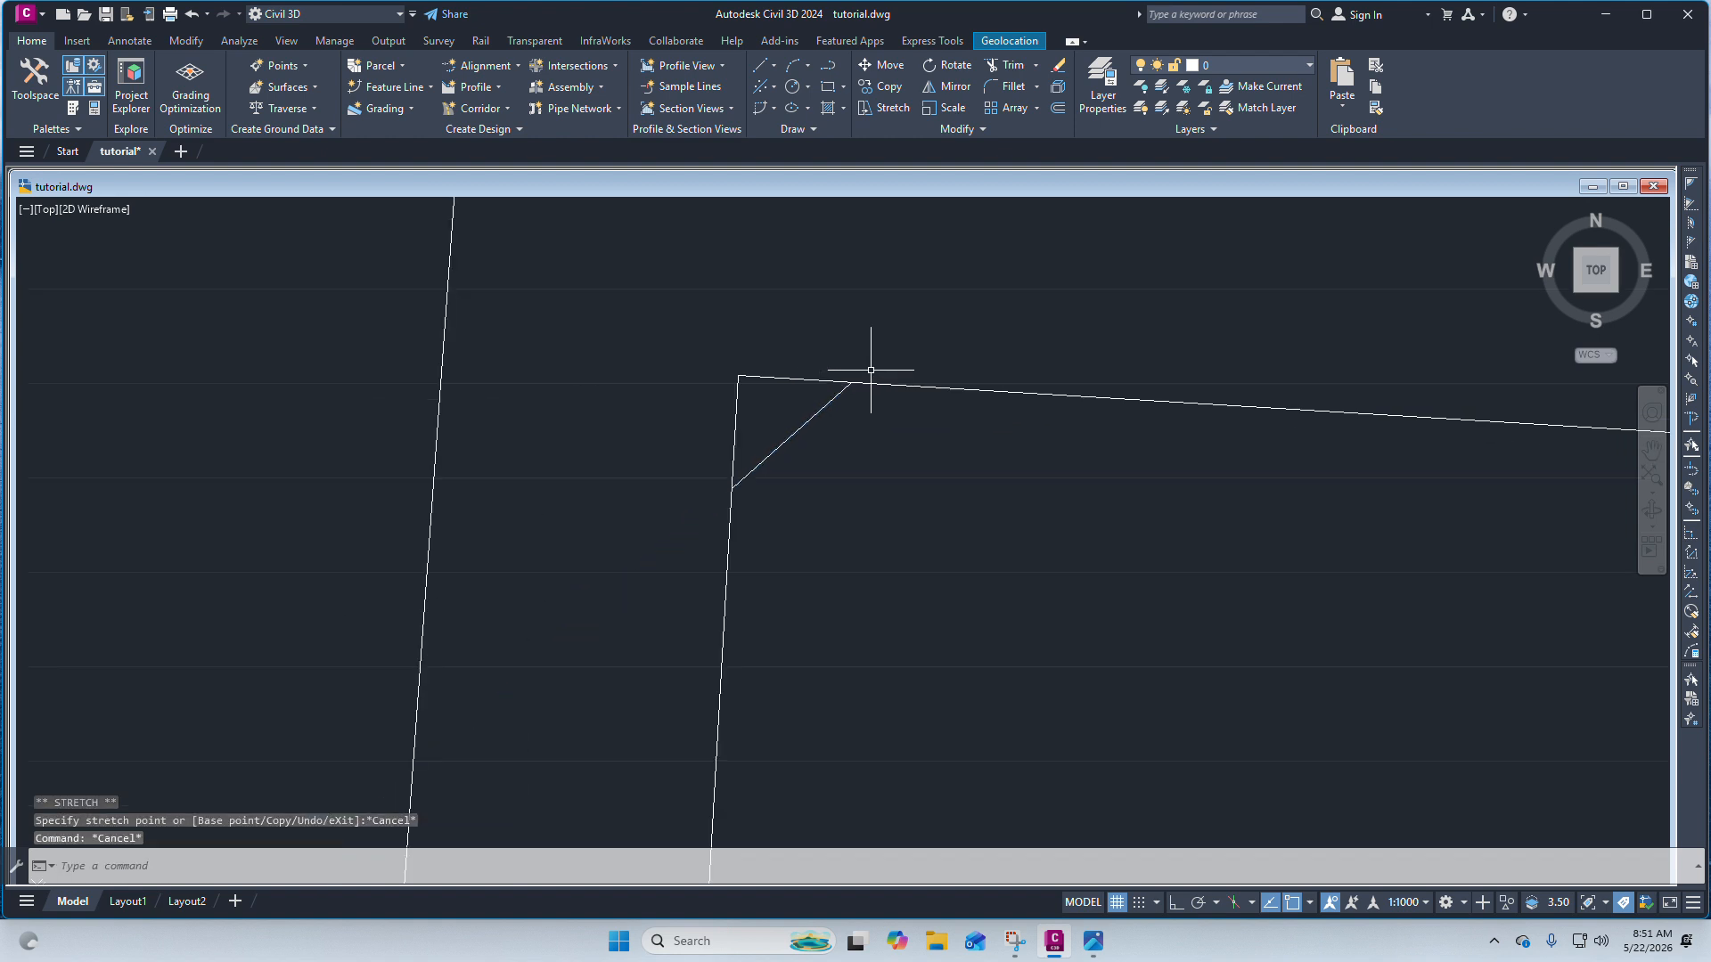
# Draw a short line just above the parcel's top edge near the chamfered corner.
pyautogui.click(764, 75)
pyautogui.click(819, 95)
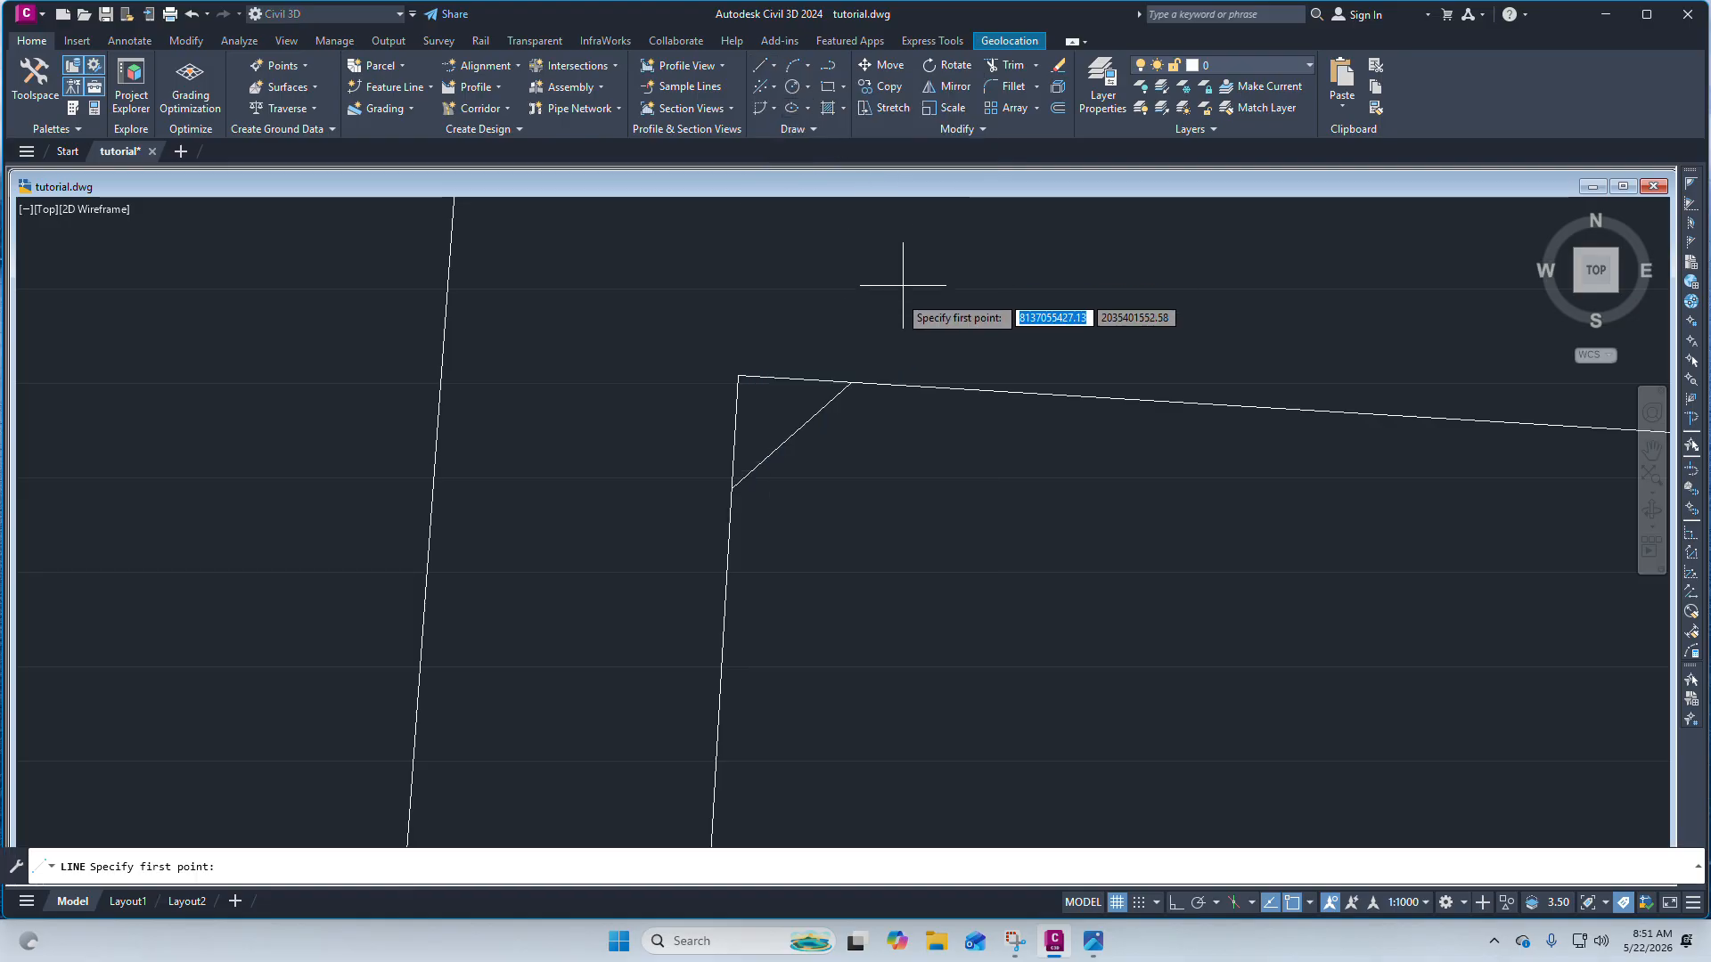
pyautogui.scroll(3, 891, 294)
pyautogui.click(815, 361)
pyautogui.click(920, 386)
pyautogui.press('Escape')
pyautogui.scroll(-5, 860, 256)
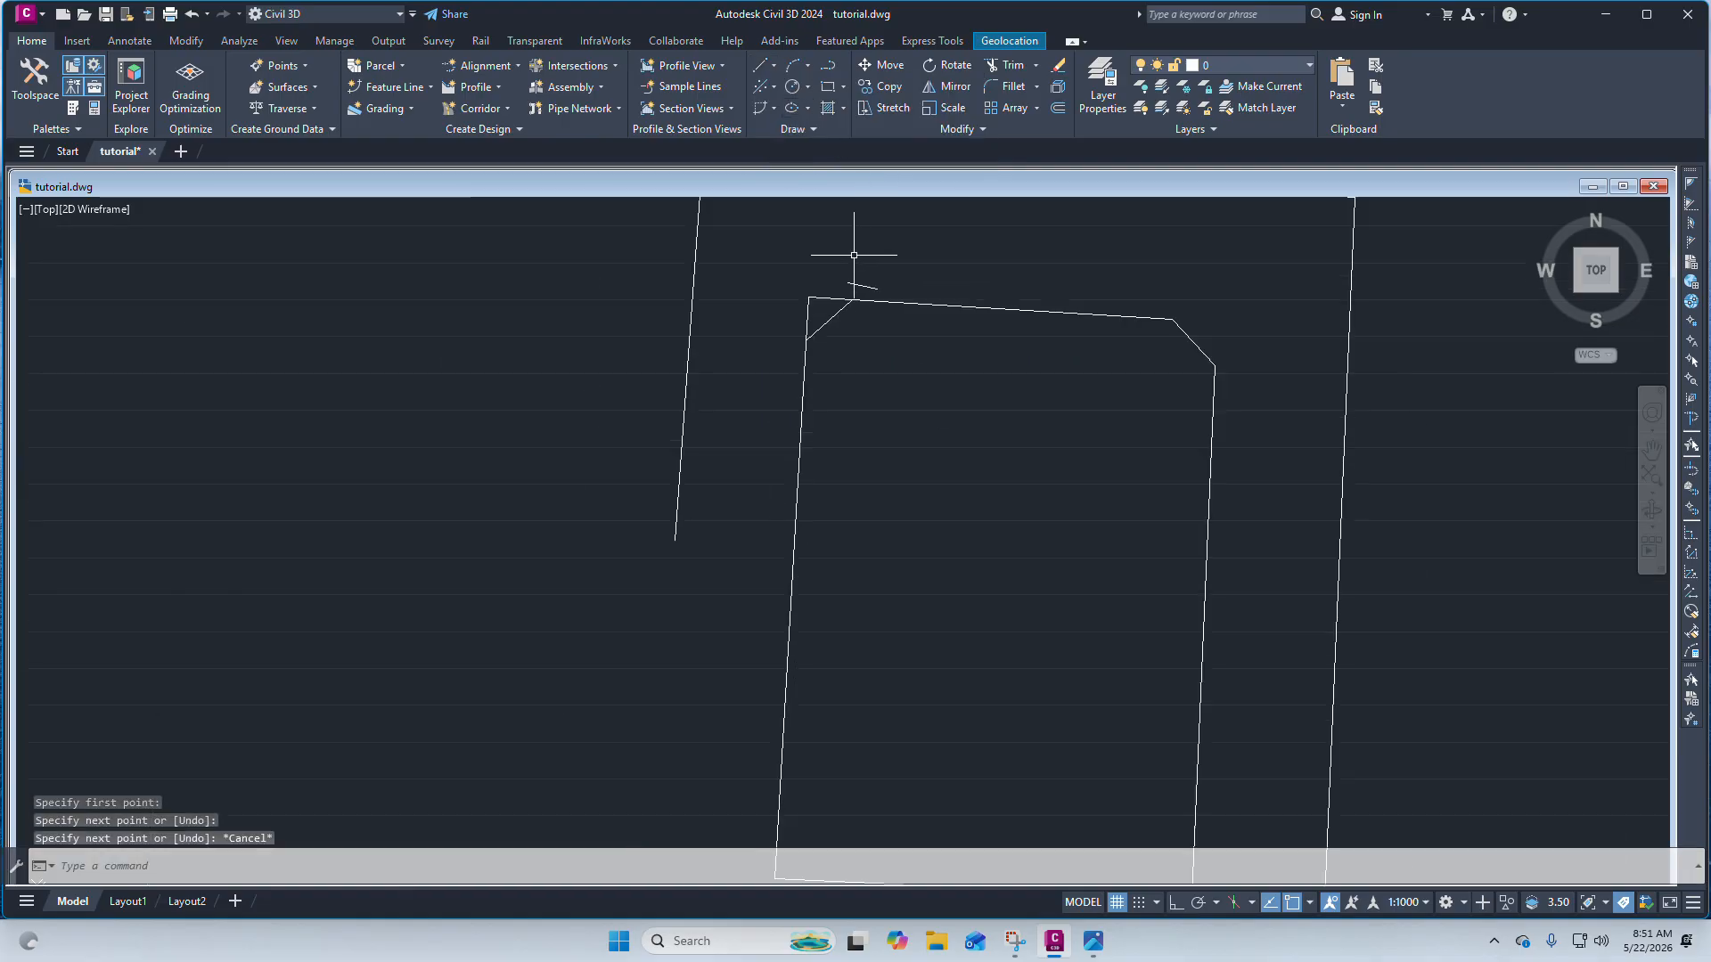
# Draw a short vertical line just left of the parcel's left edge near the chamfered corner.
pyautogui.scroll(5, 783, 332)
pyautogui.rightClick(781, 331)
pyautogui.click(814, 346)
pyautogui.click(802, 351)
pyautogui.click(801, 473)
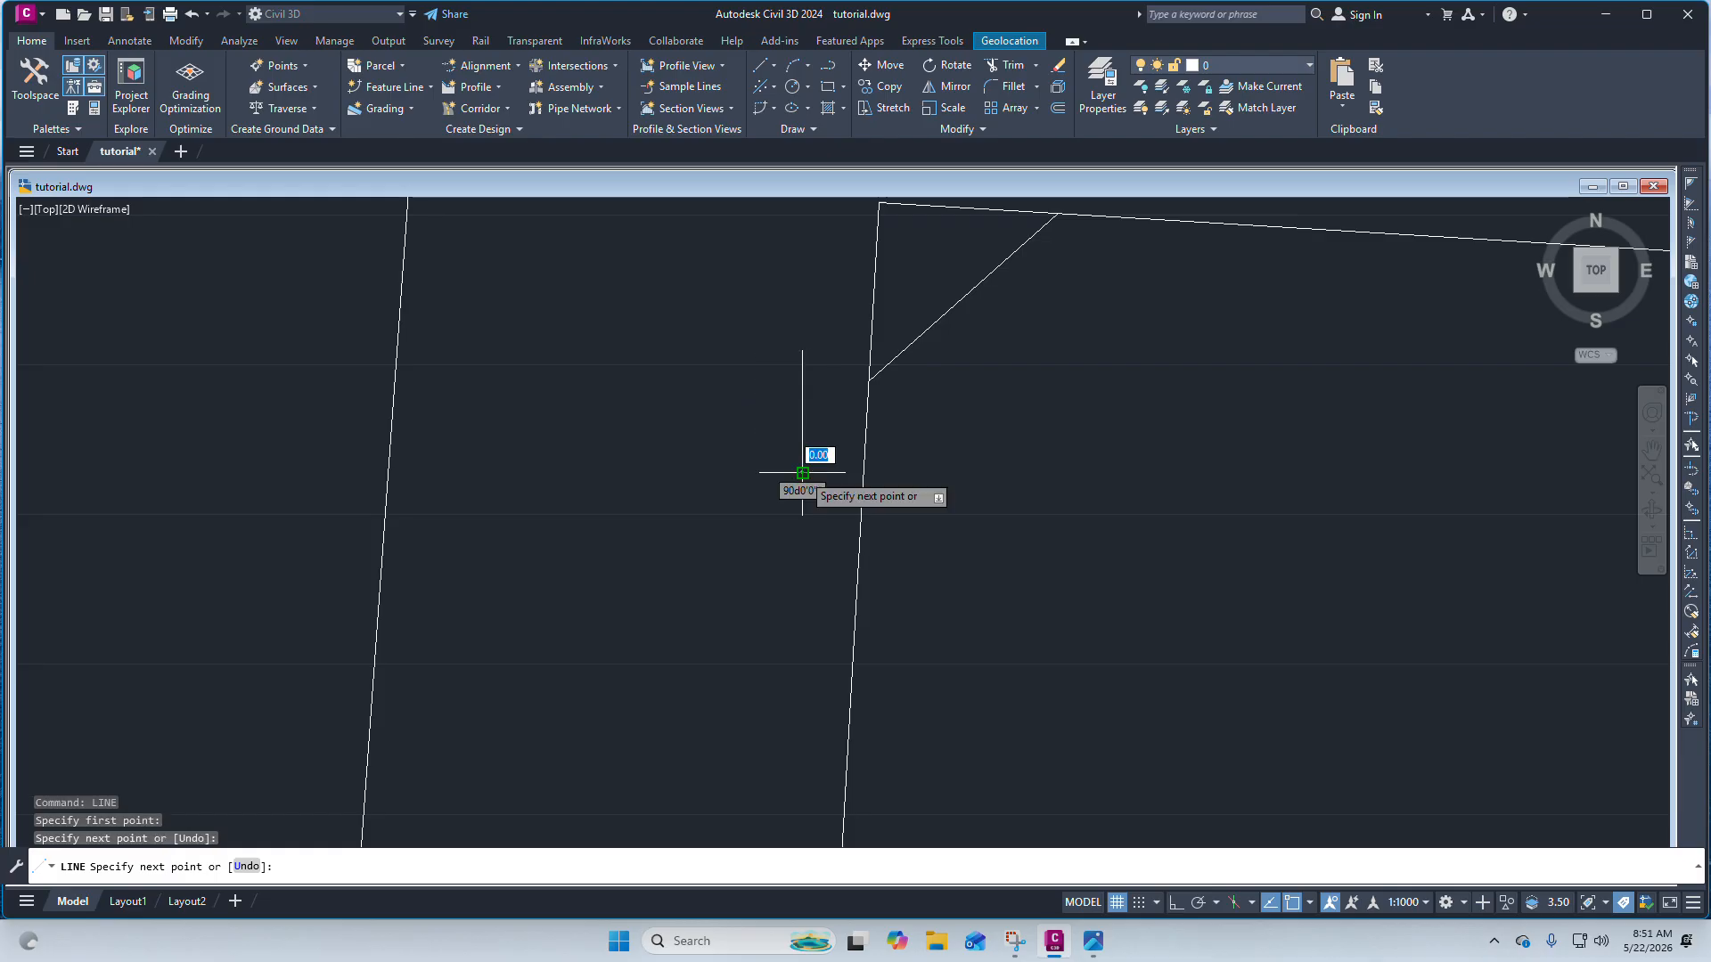
pyautogui.press('Escape')
# Extend the diagonal corner line so it reaches the short horizontal and vertical guide lines.
pyautogui.scroll(-3, 764, 455)
pyautogui.click(825, 401)
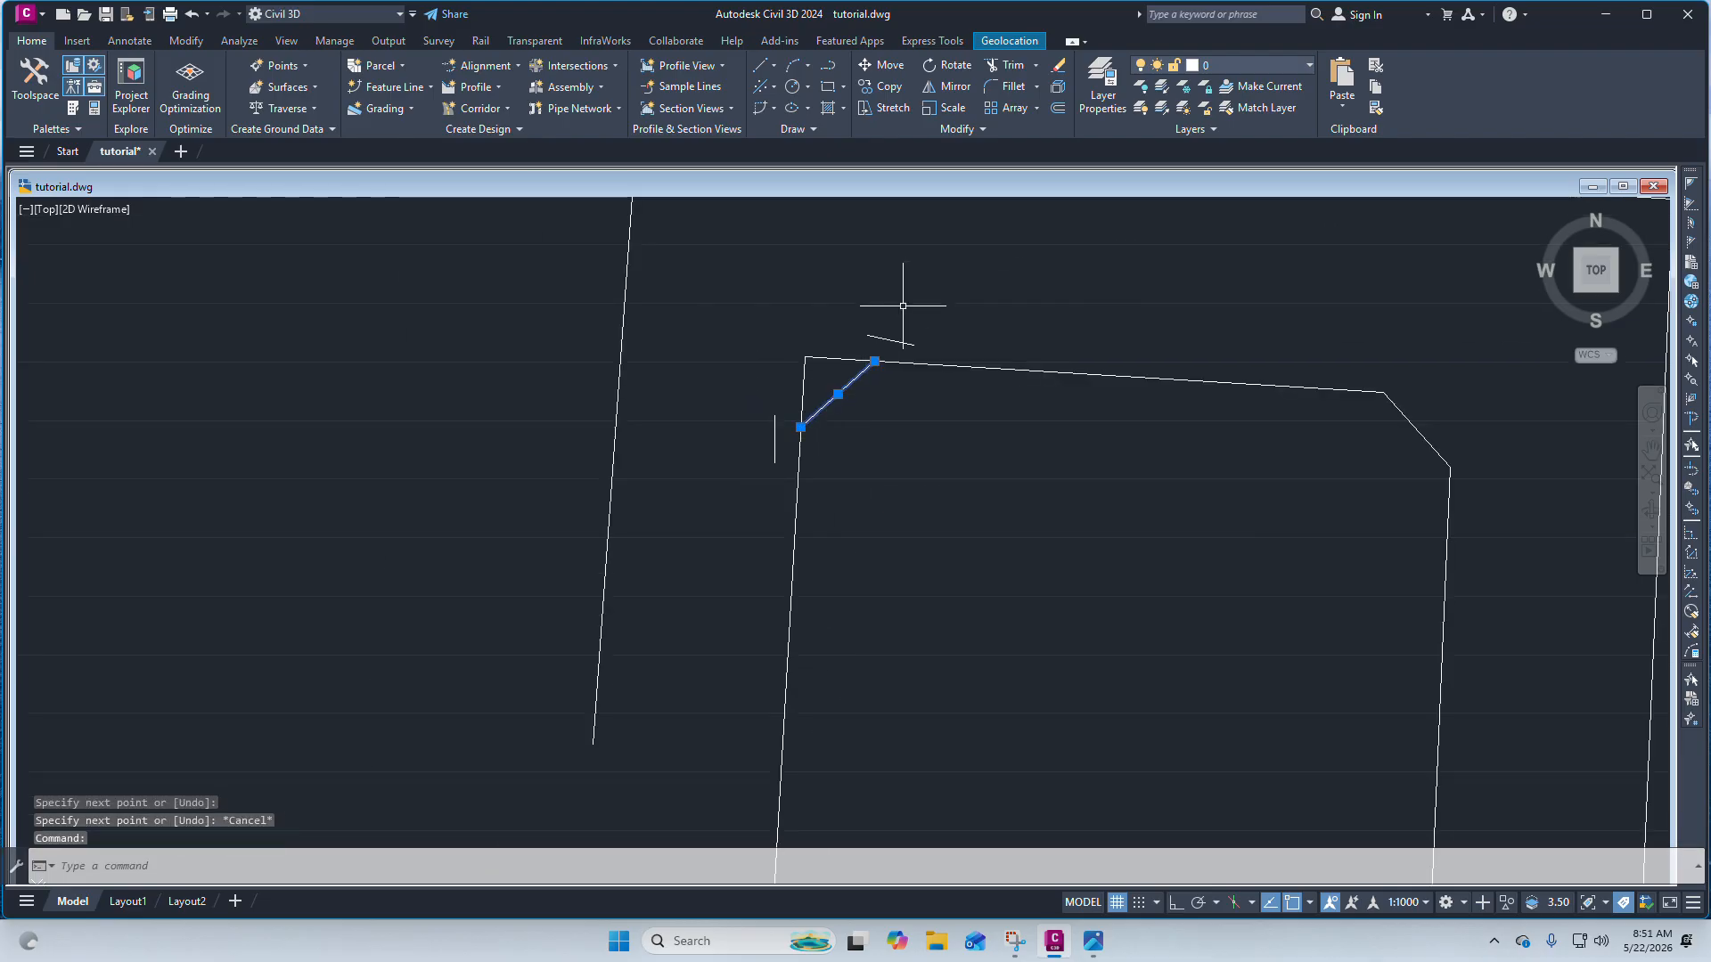
pyautogui.click(880, 336)
pyautogui.click(777, 426)
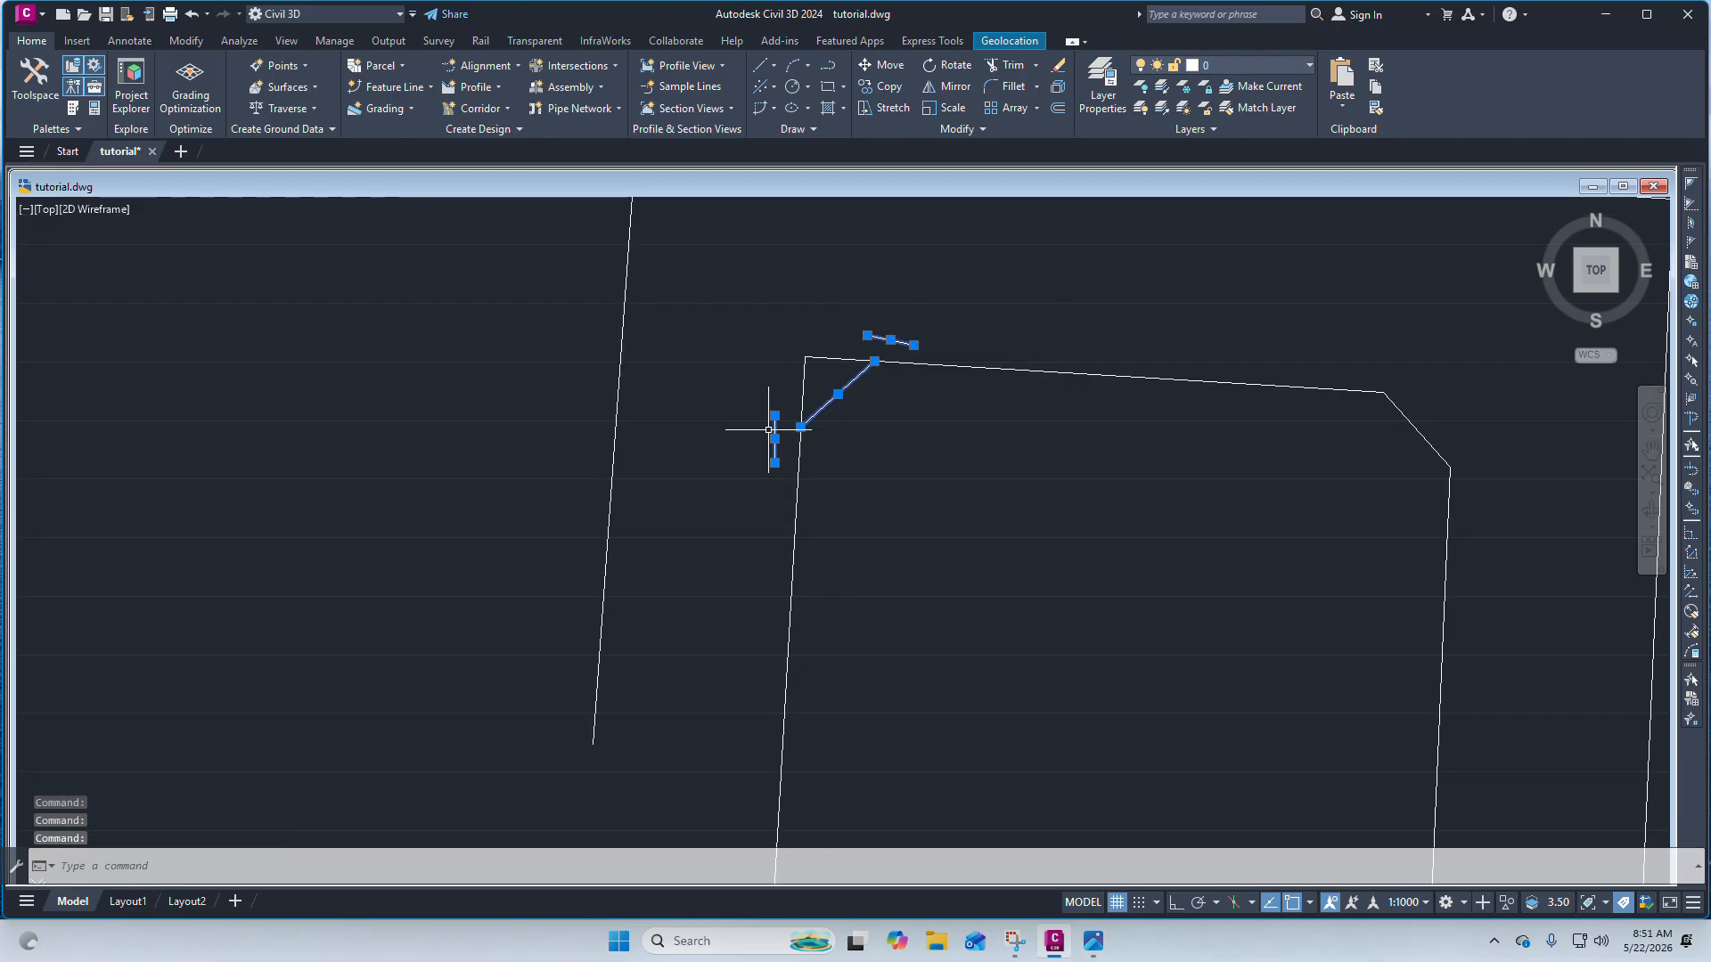
pyautogui.write('exte')
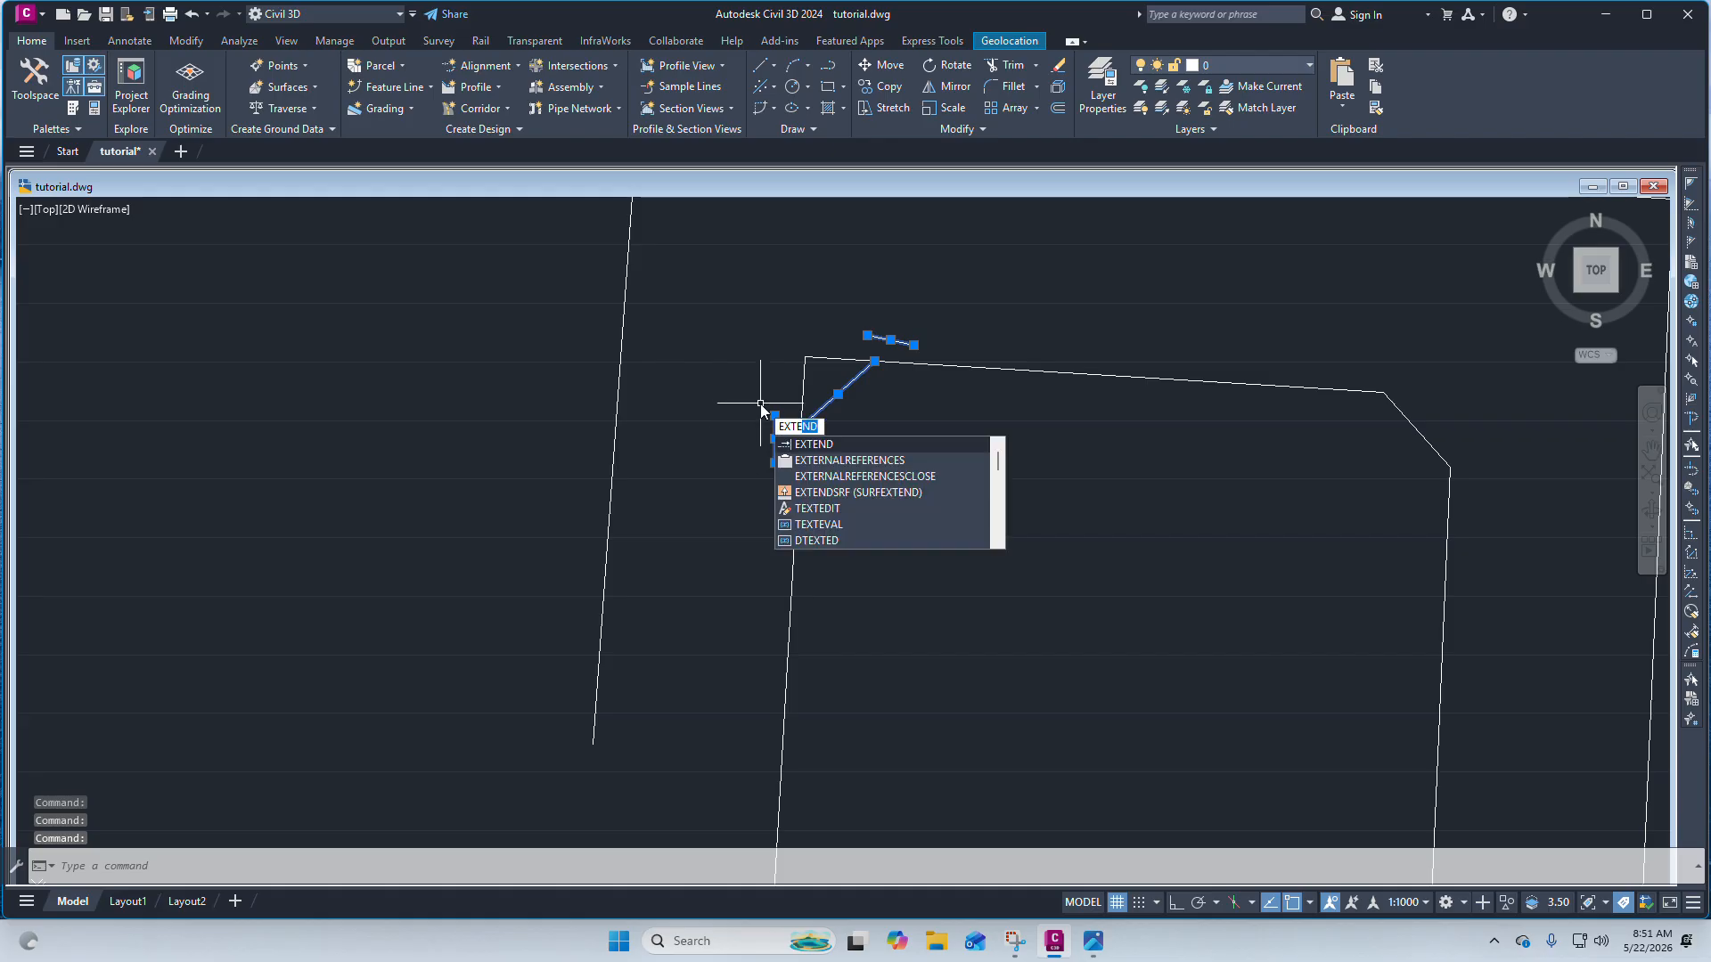
pyautogui.write('nd')
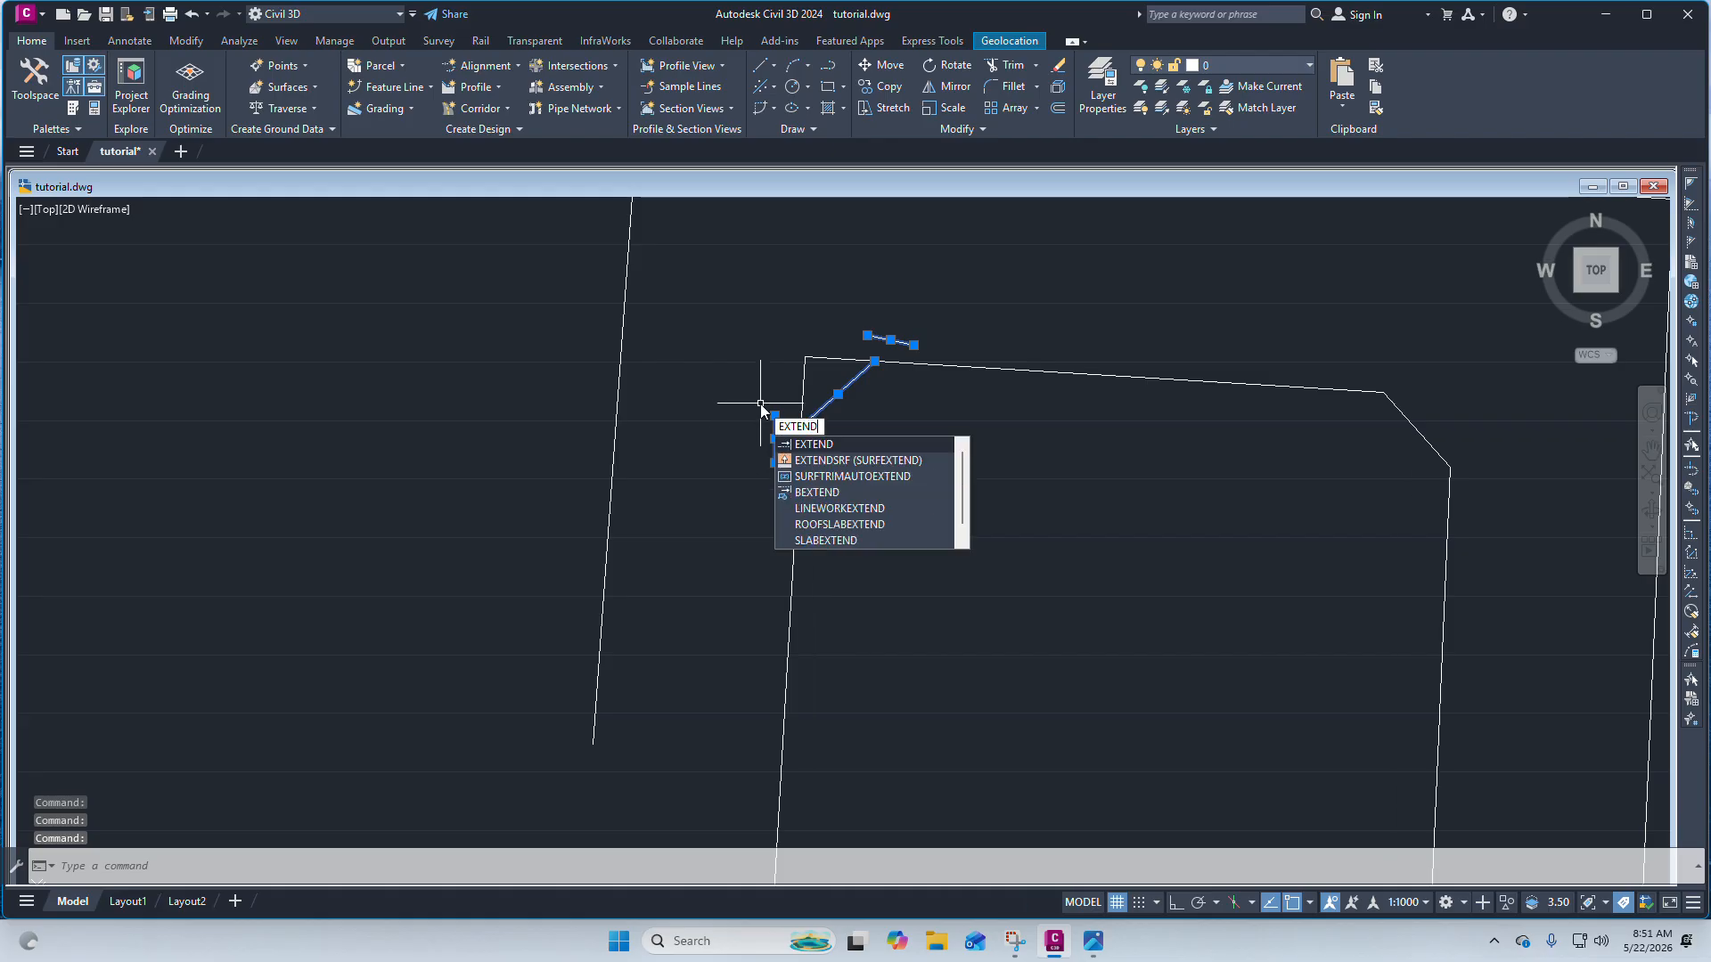
pyautogui.click(845, 446)
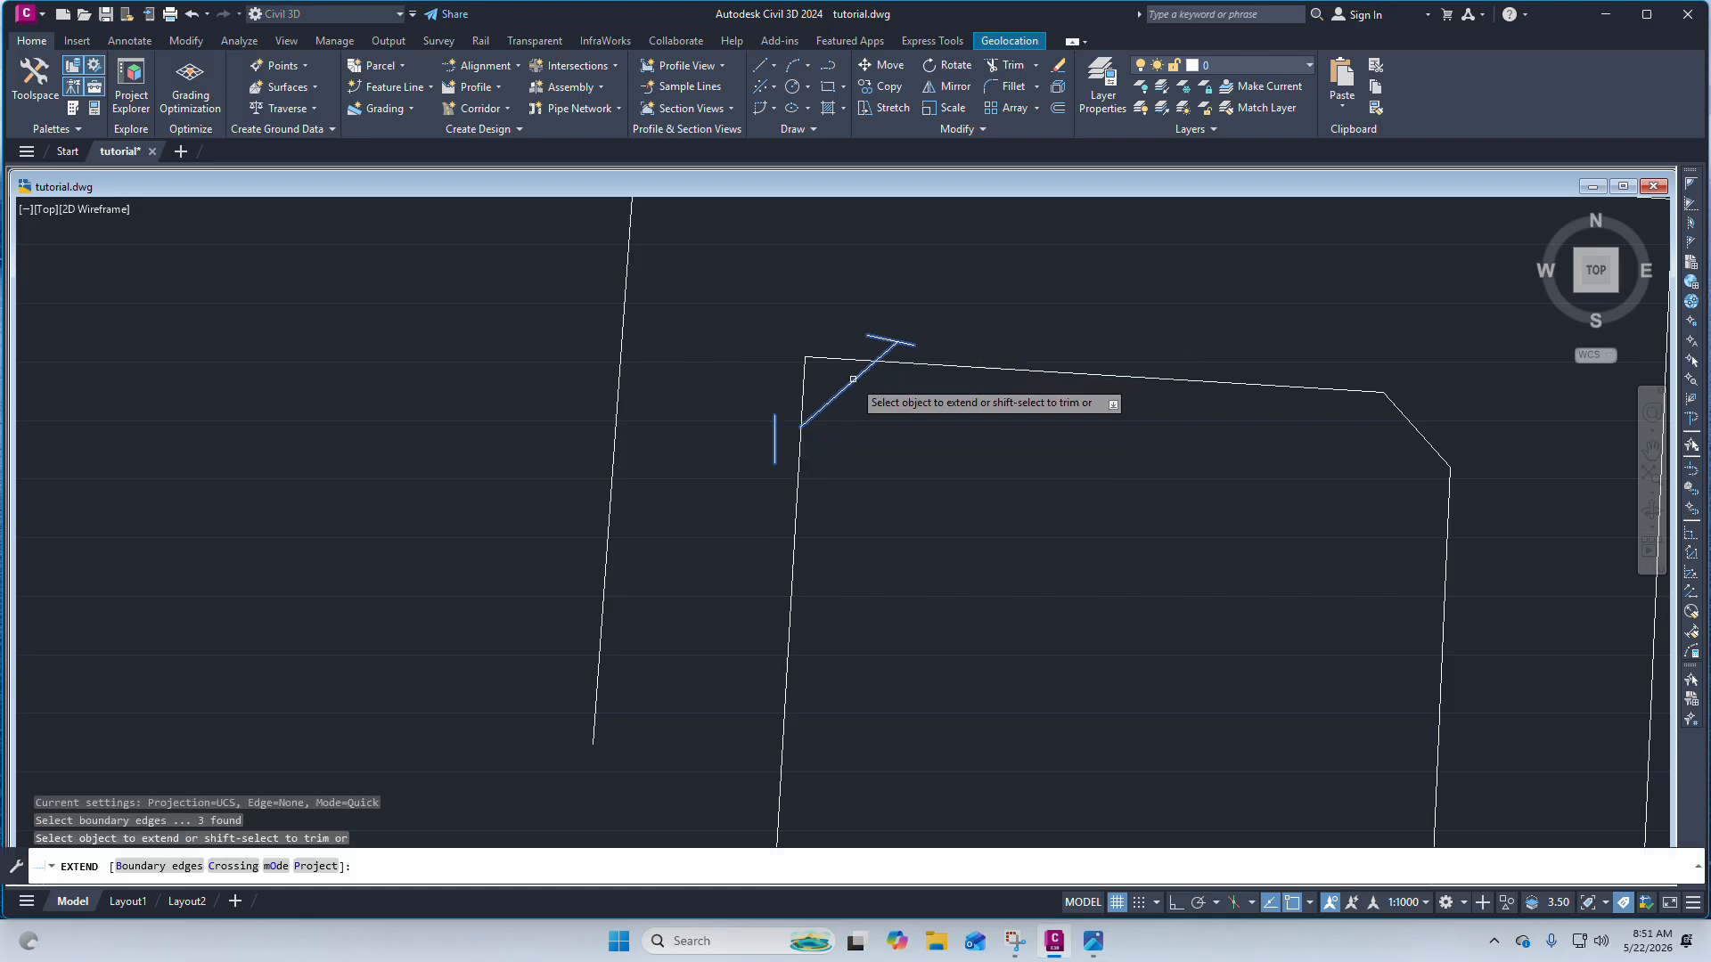
pyautogui.click(853, 380)
pyautogui.click(819, 414)
pyautogui.click(812, 405)
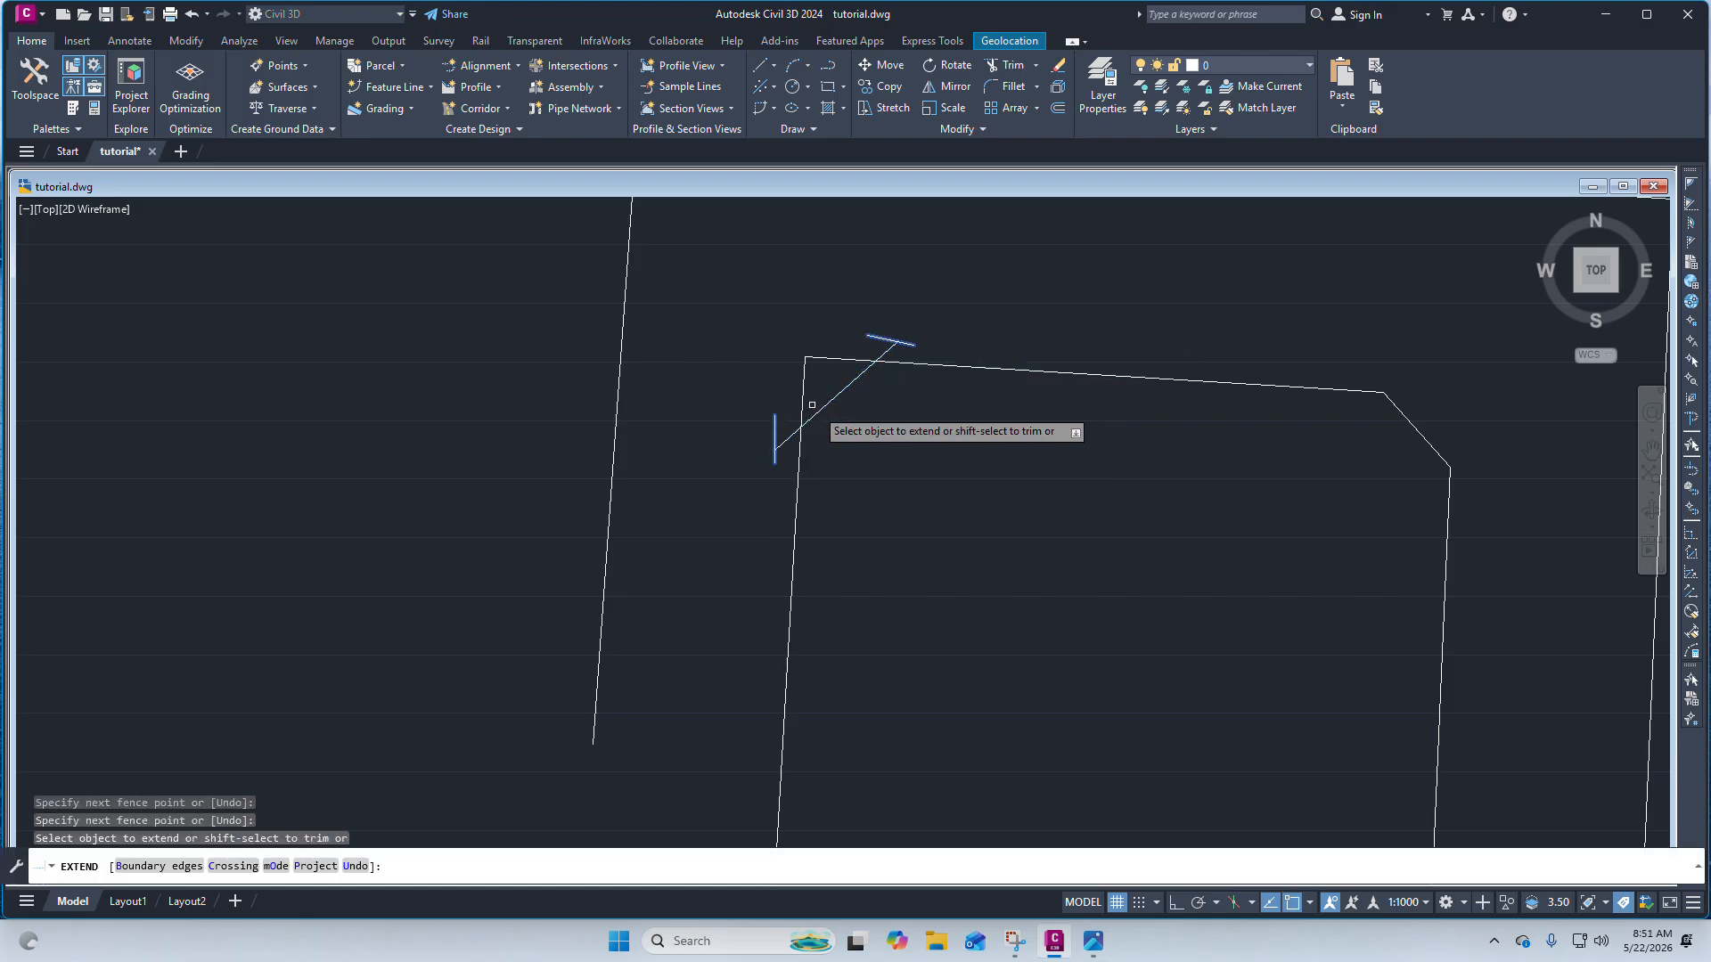
pyautogui.press('Escape')
# Erase the two short guide lines near the top-left corner.
pyautogui.click(774, 422)
pyautogui.click(921, 344)
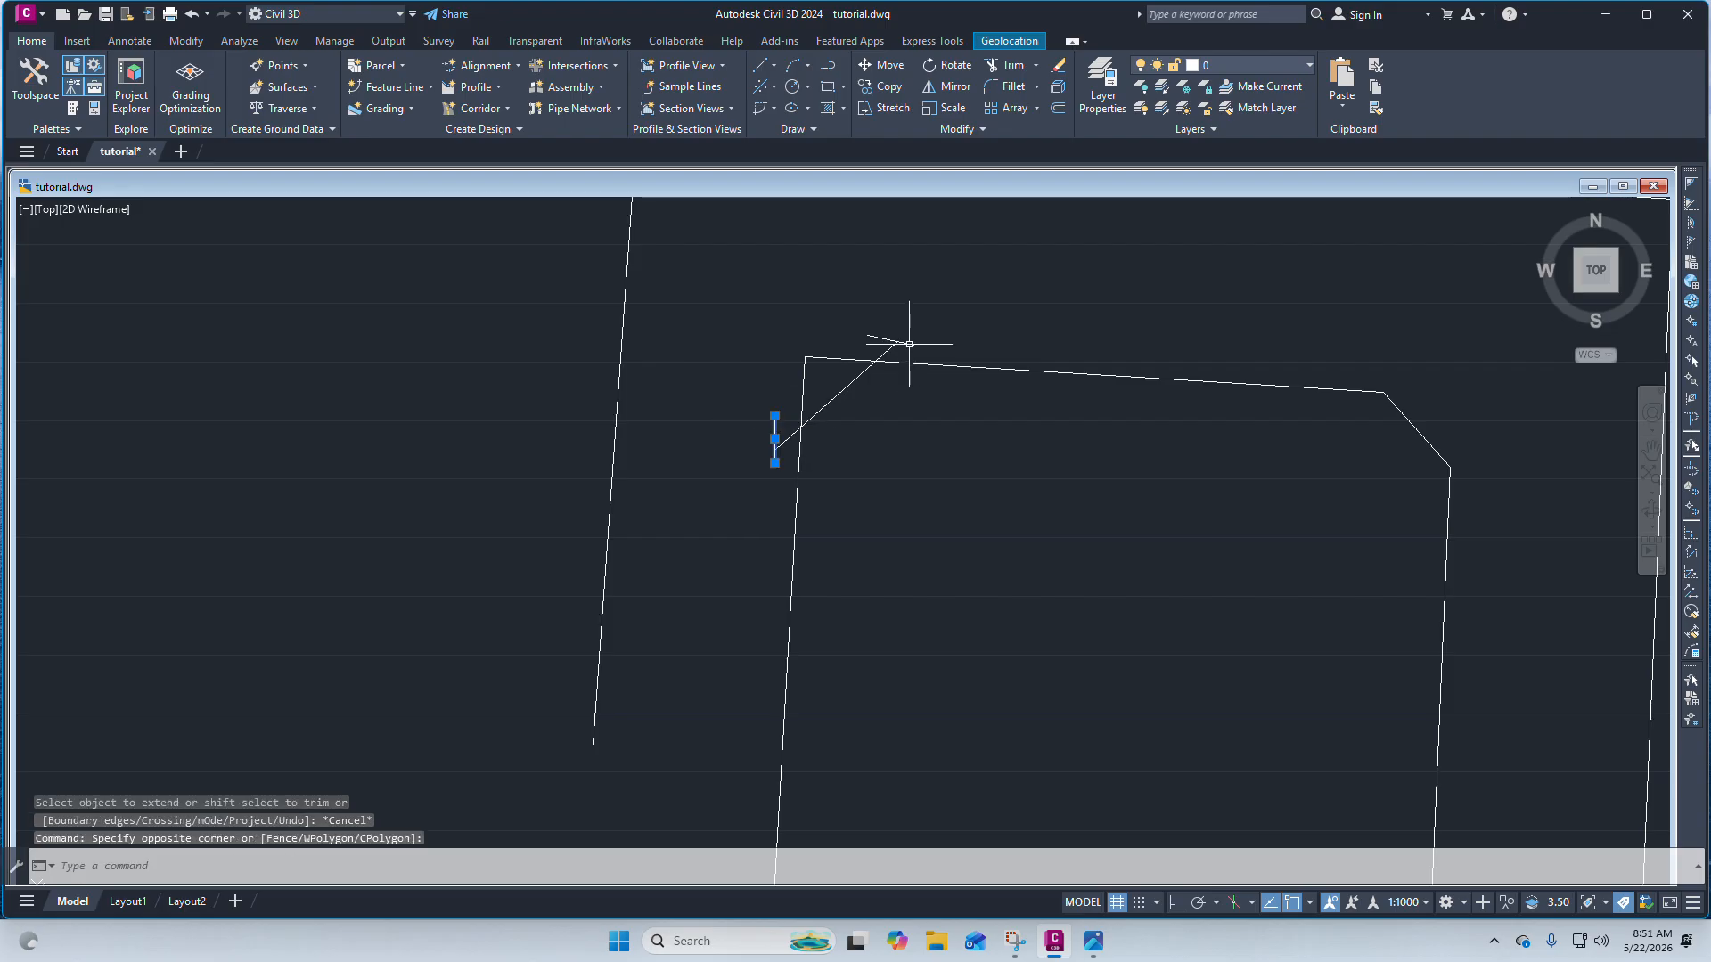
pyautogui.click(911, 342)
pyautogui.press('Delete')
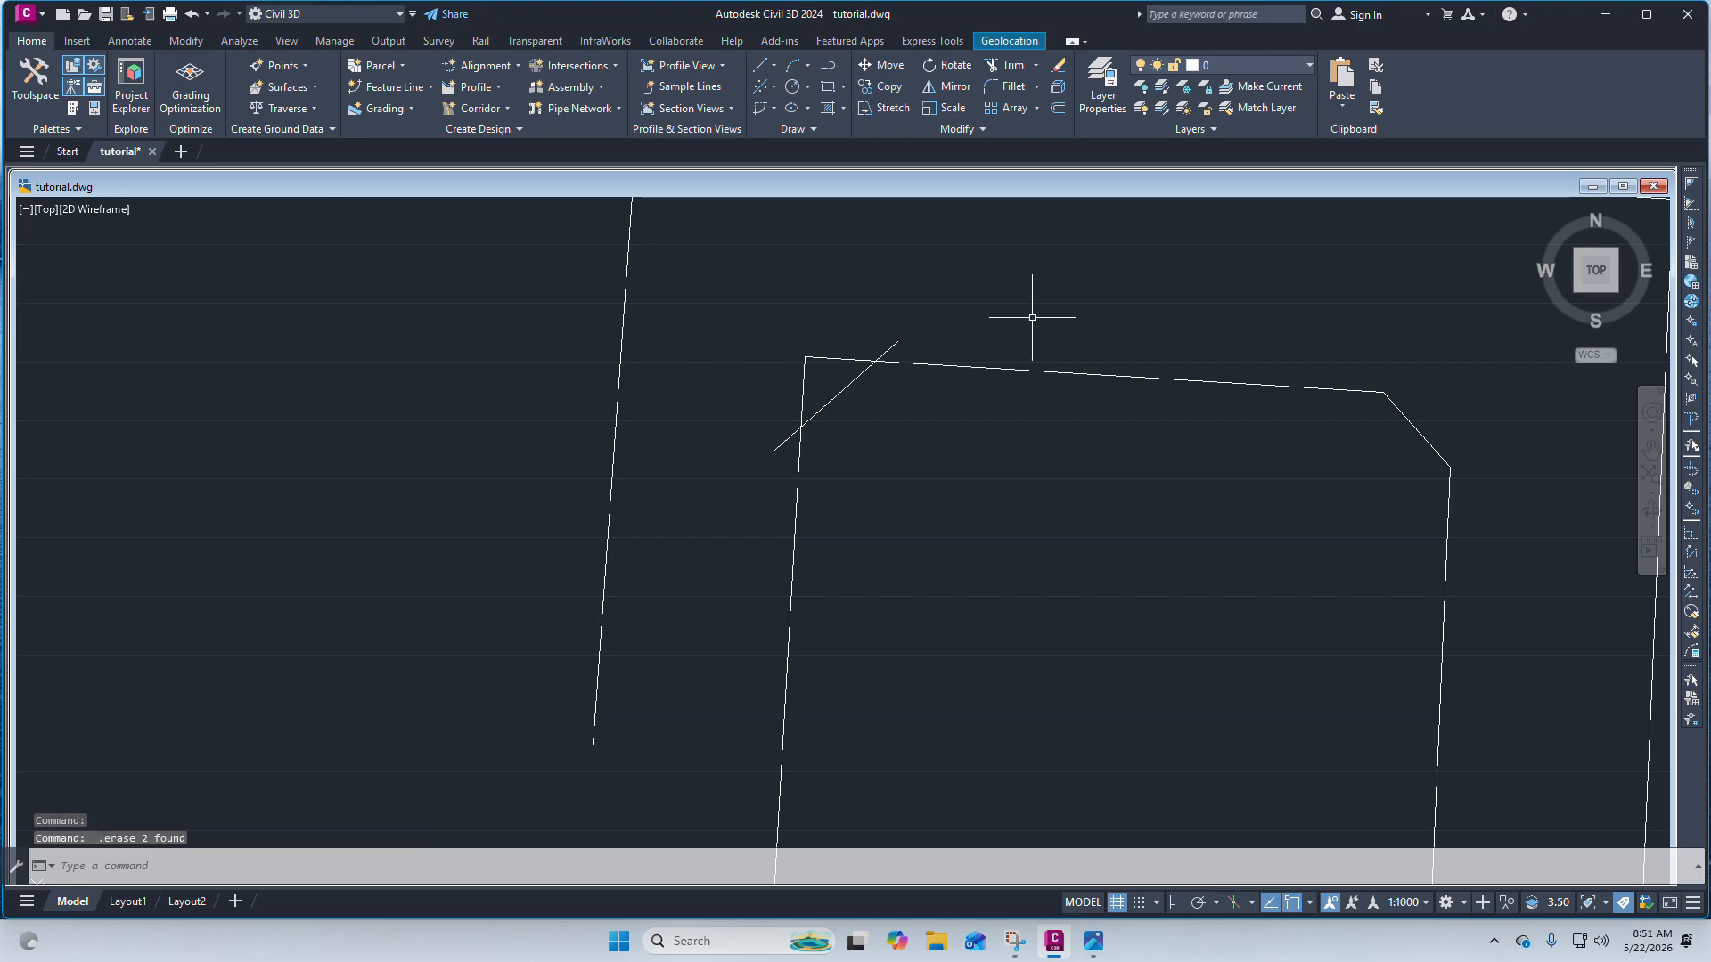
# Try to trim the parcel's top and left edges at the diagonal, then undo the trim.
pyautogui.click(945, 365)
pyautogui.click(799, 311)
pyautogui.write('tr')
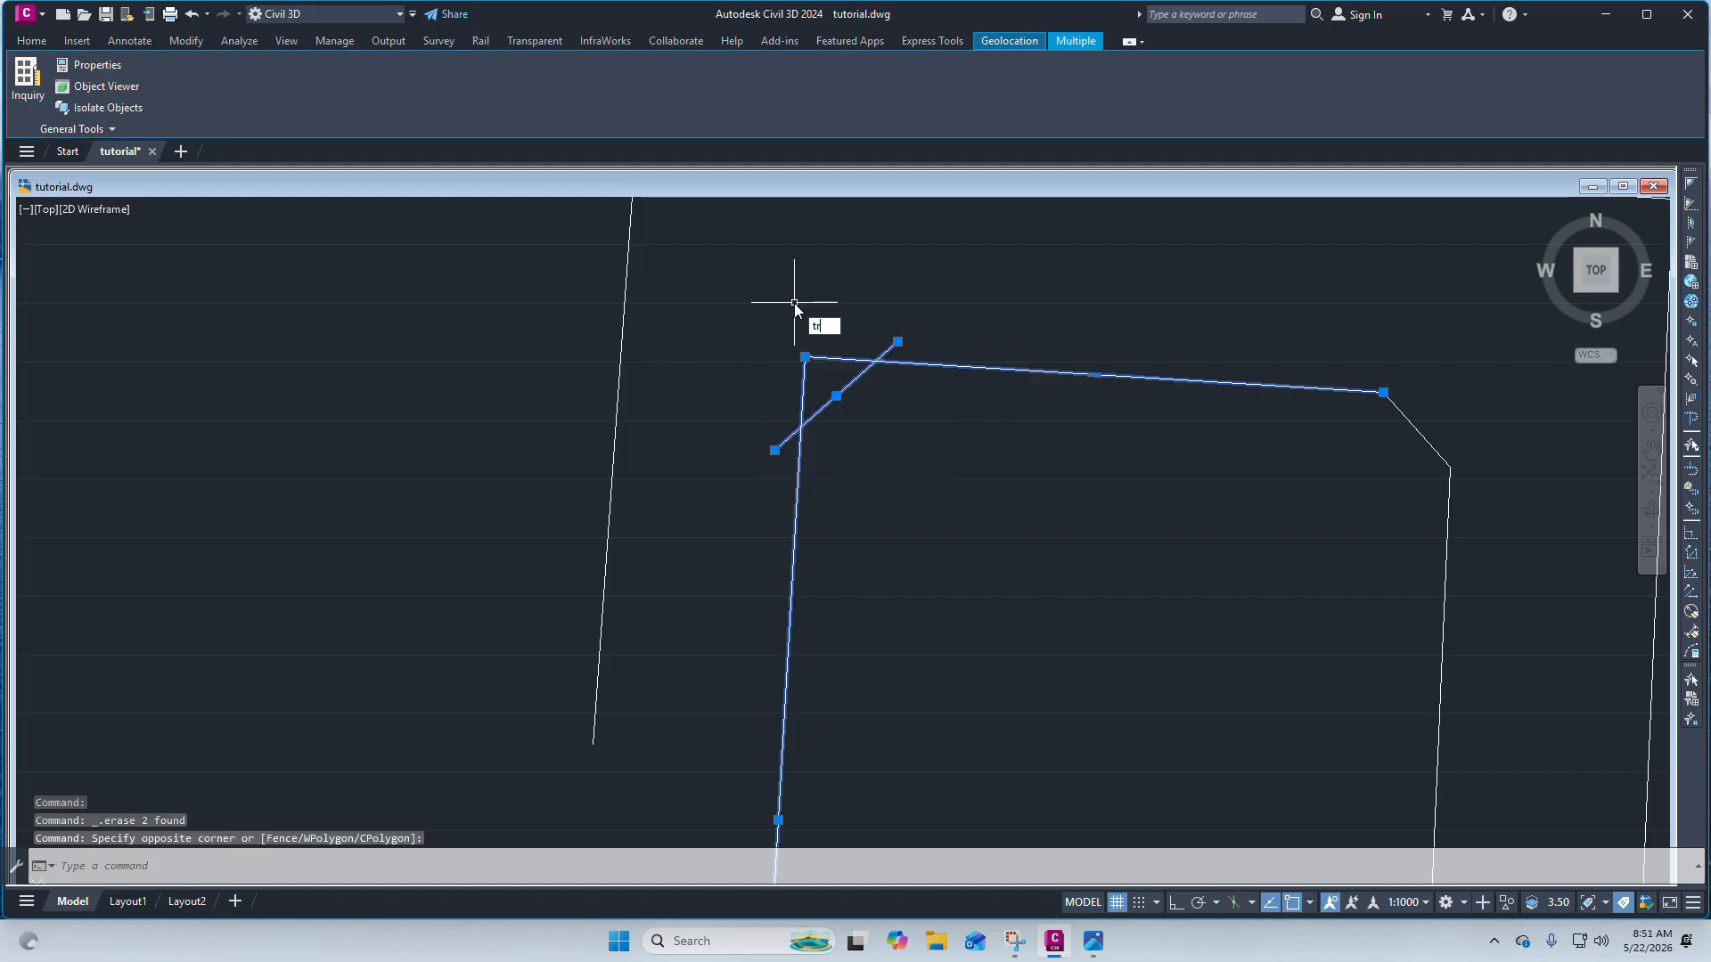
pyautogui.write('im')
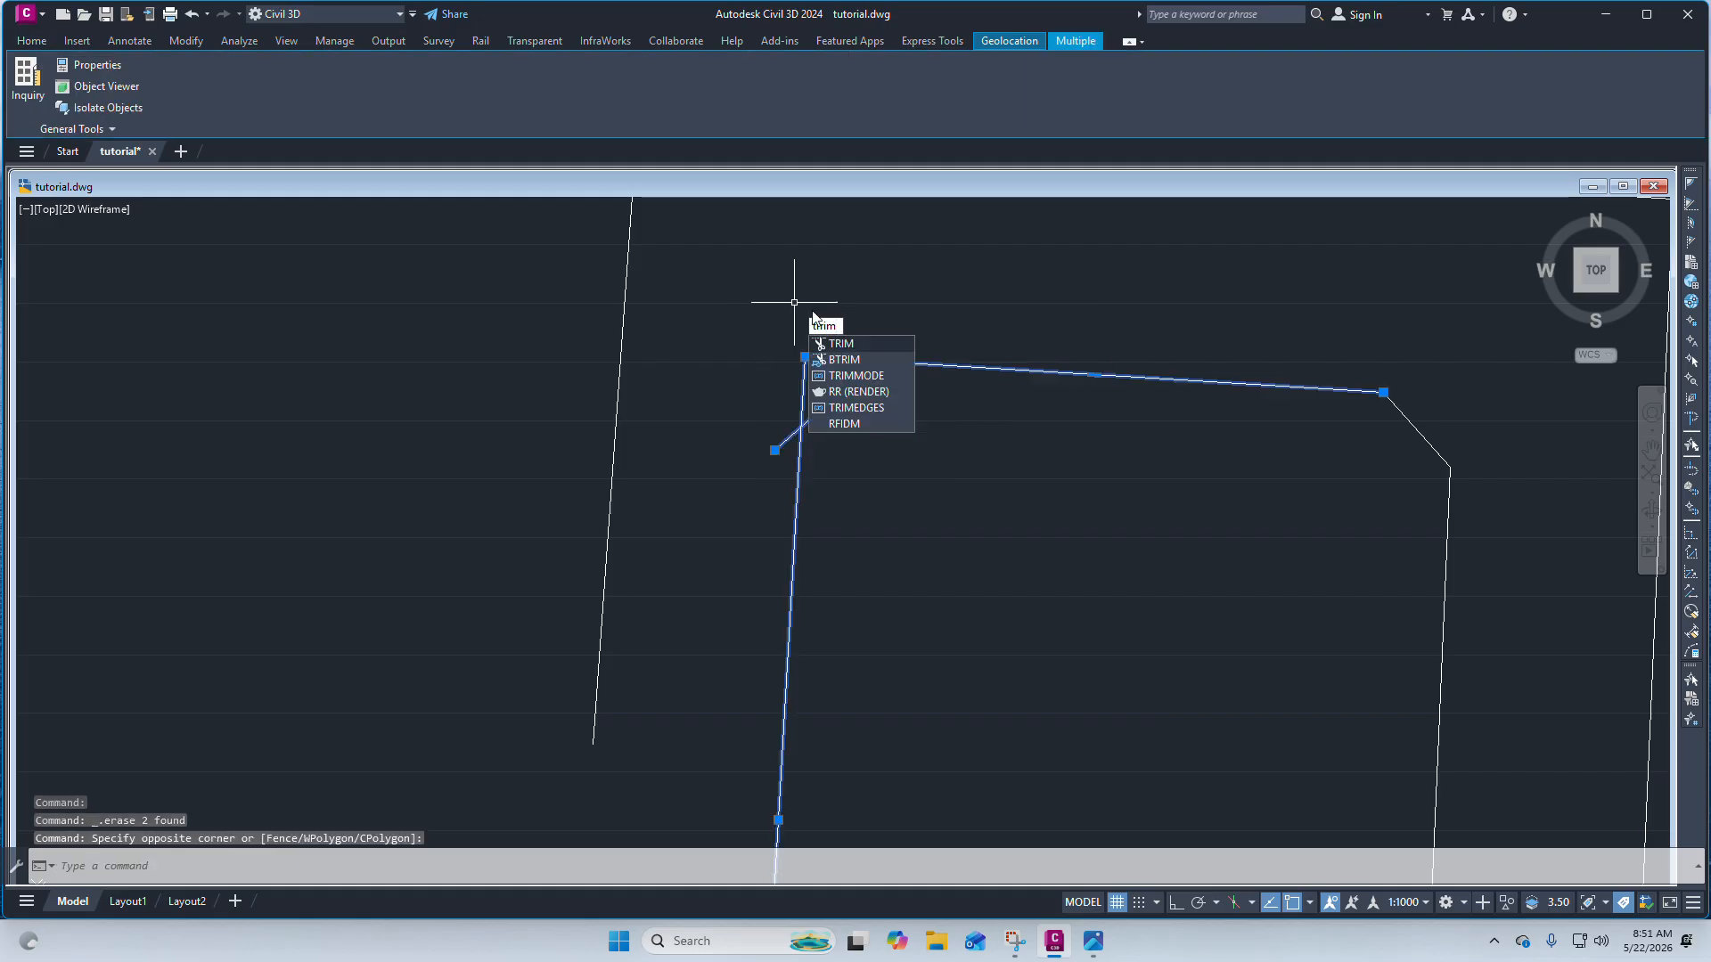
pyautogui.press('Return')
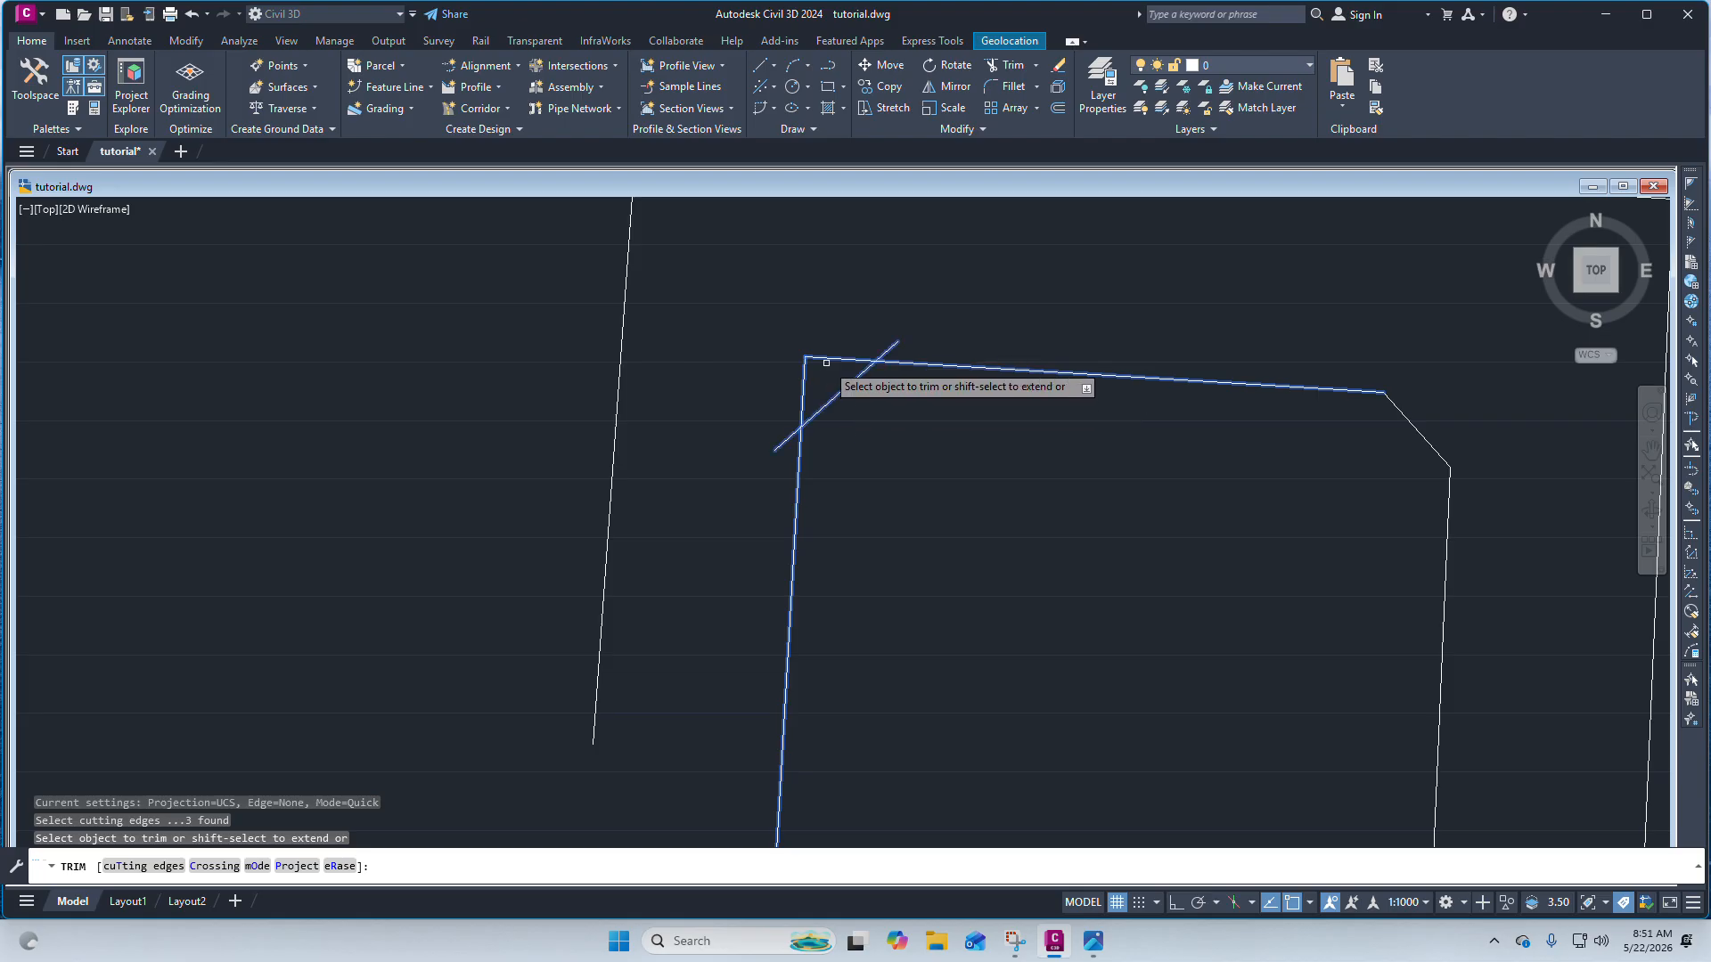
pyautogui.click(827, 360)
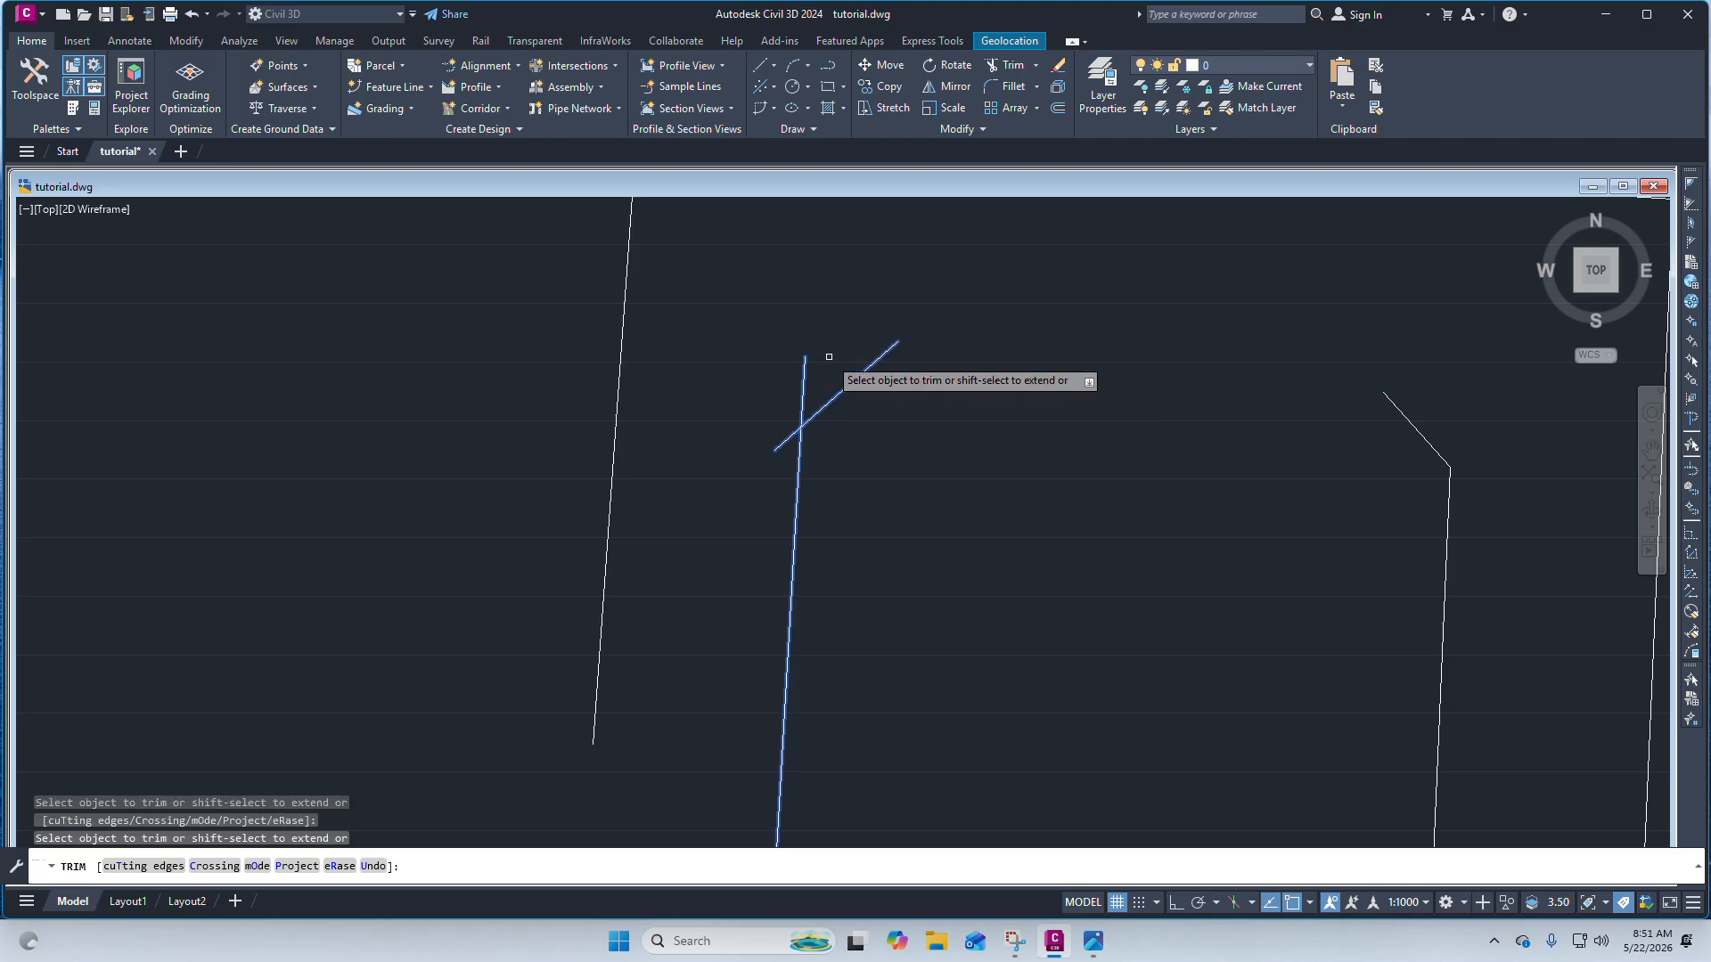
pyautogui.click(802, 369)
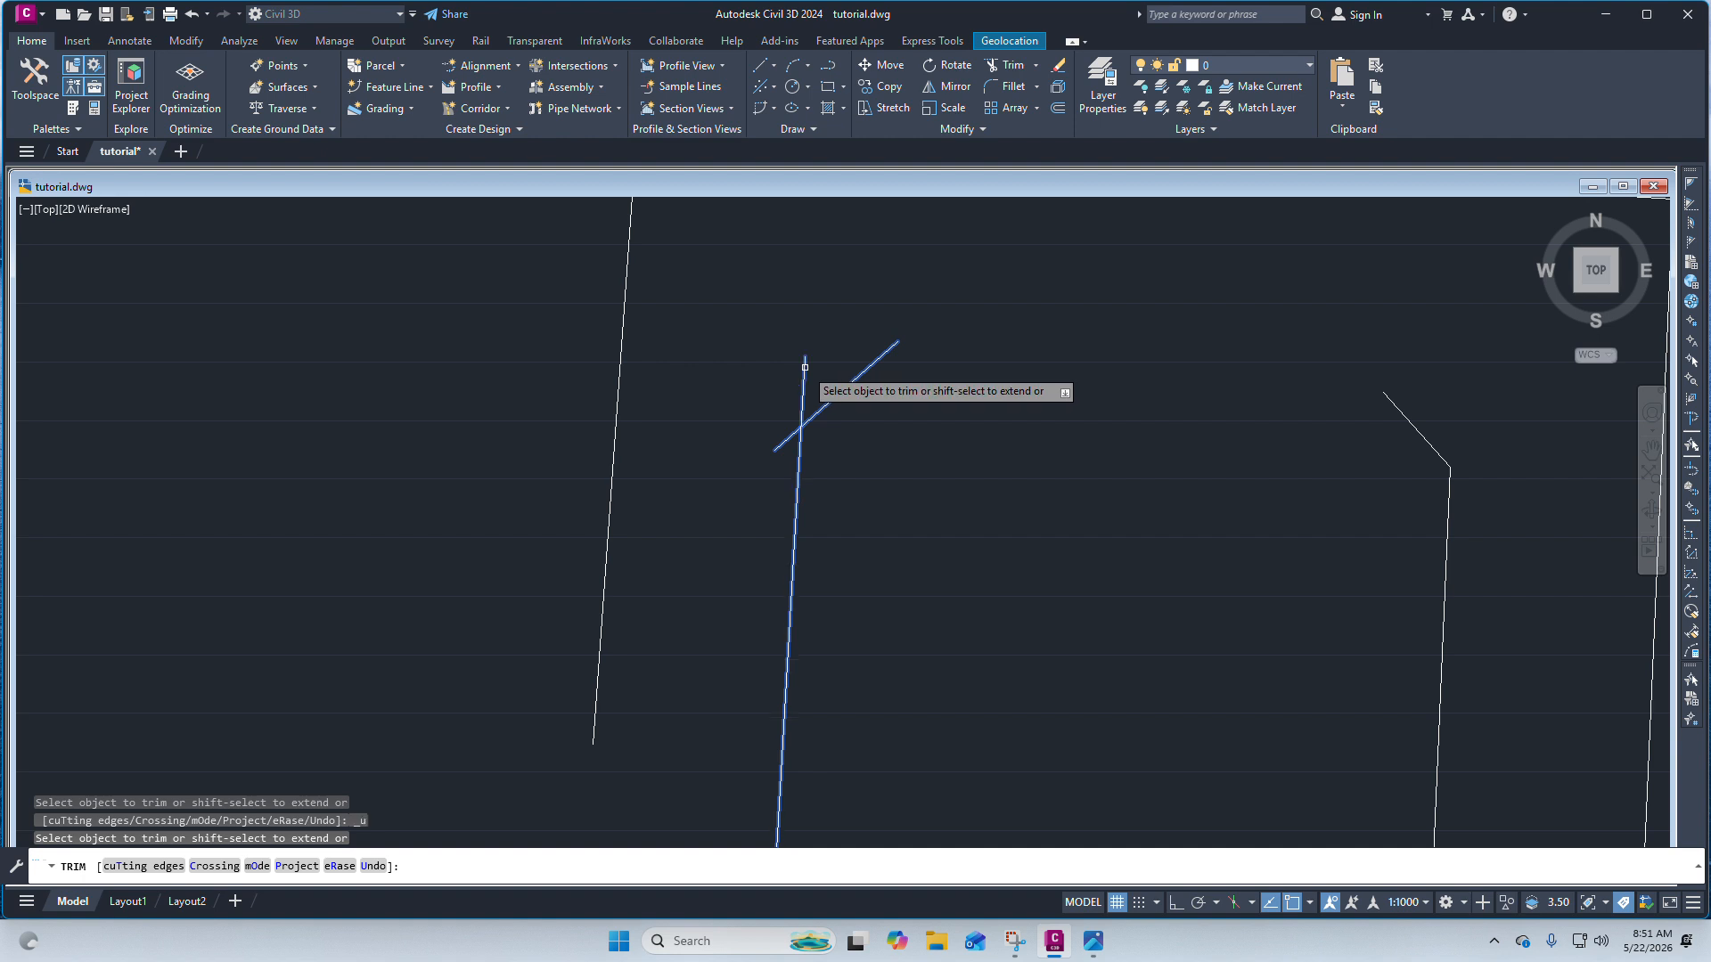
pyautogui.hotkey('ctrl', 'z')
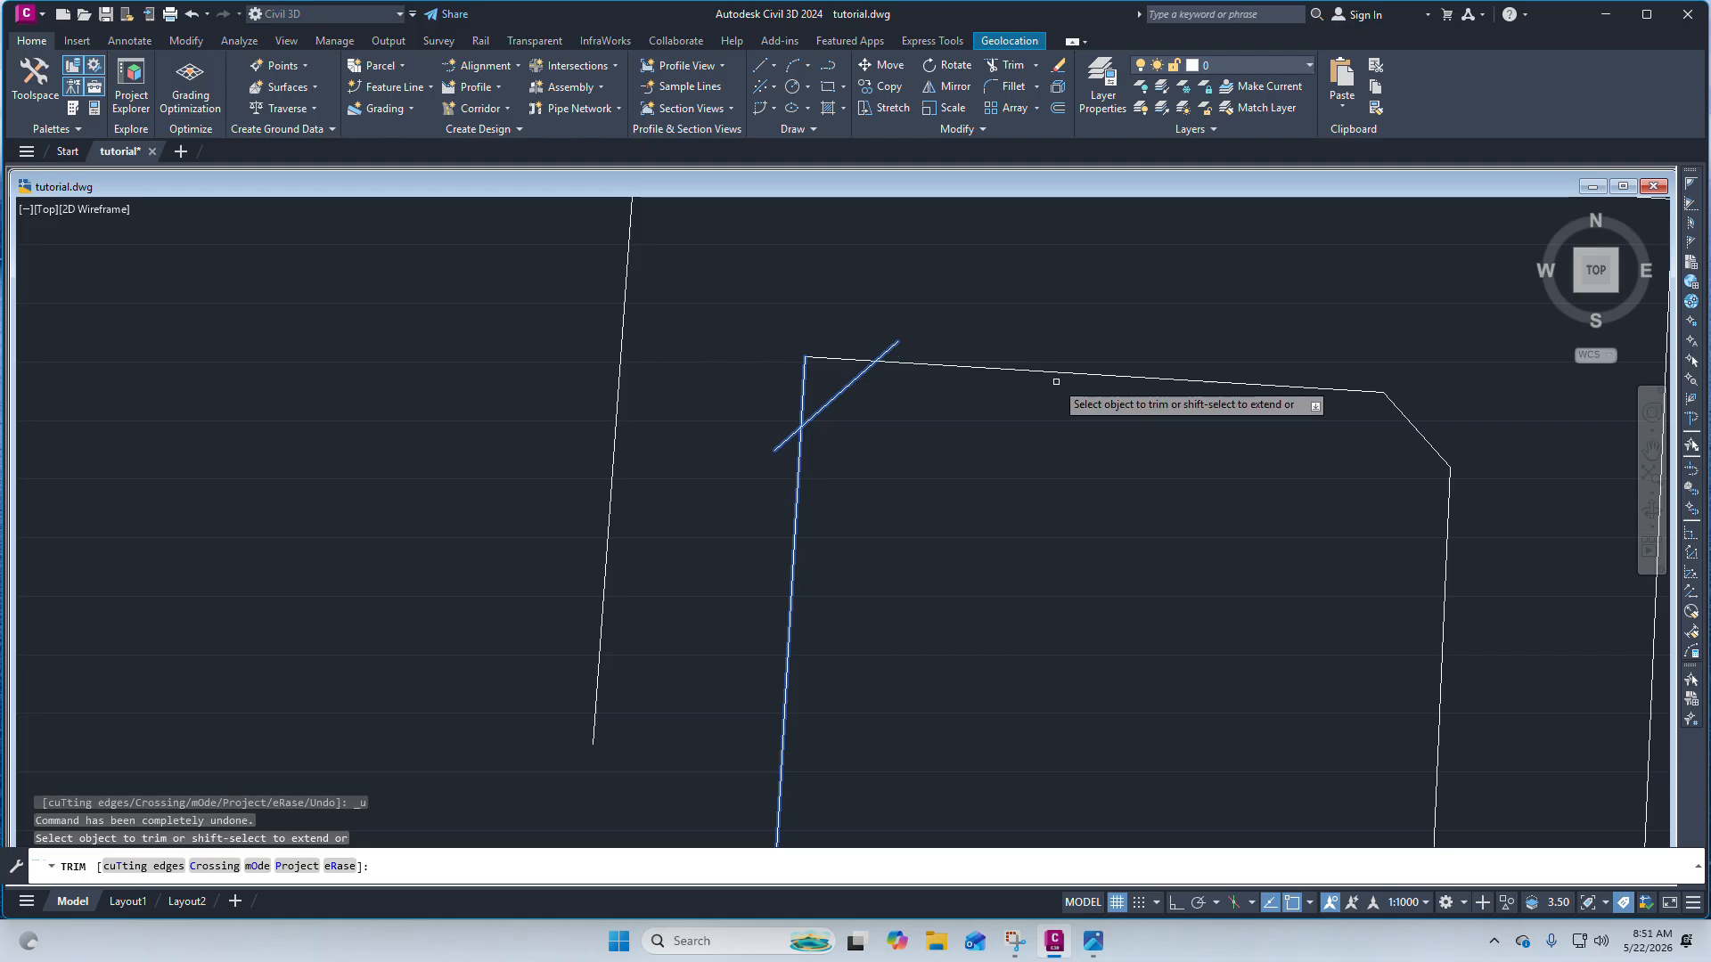
pyautogui.press('Escape')
pyautogui.scroll(2, 883, 345)
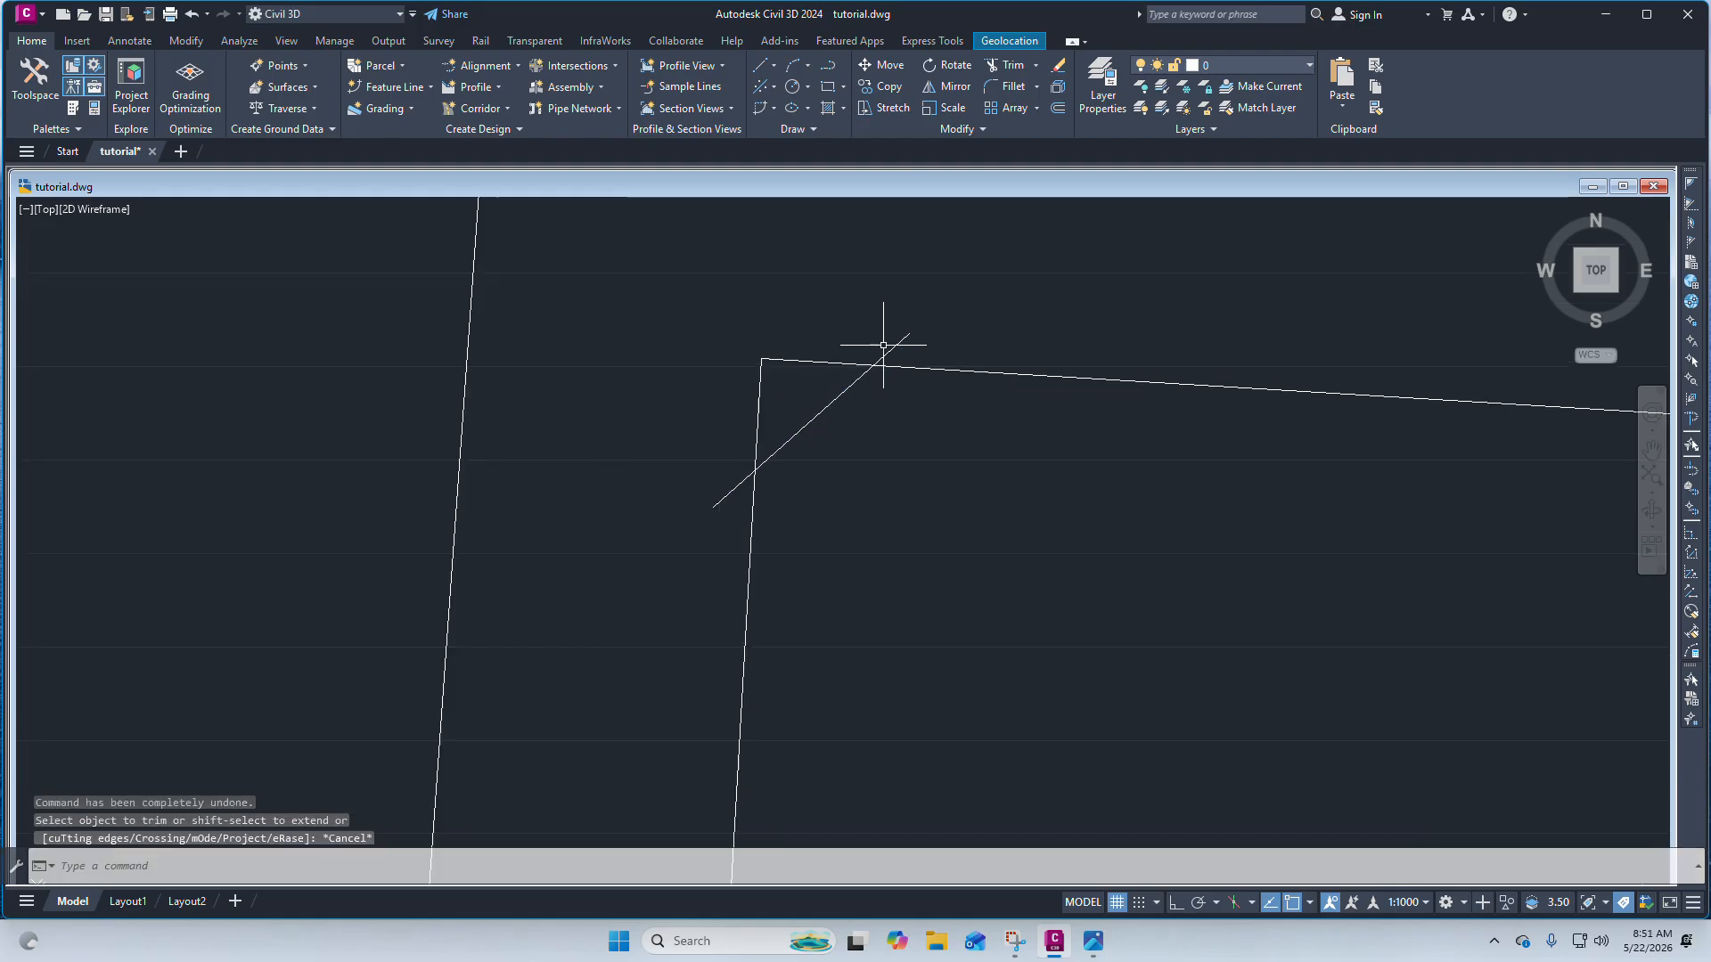
pyautogui.scroll(-3, 883, 345)
pyautogui.scroll(2, 756, 374)
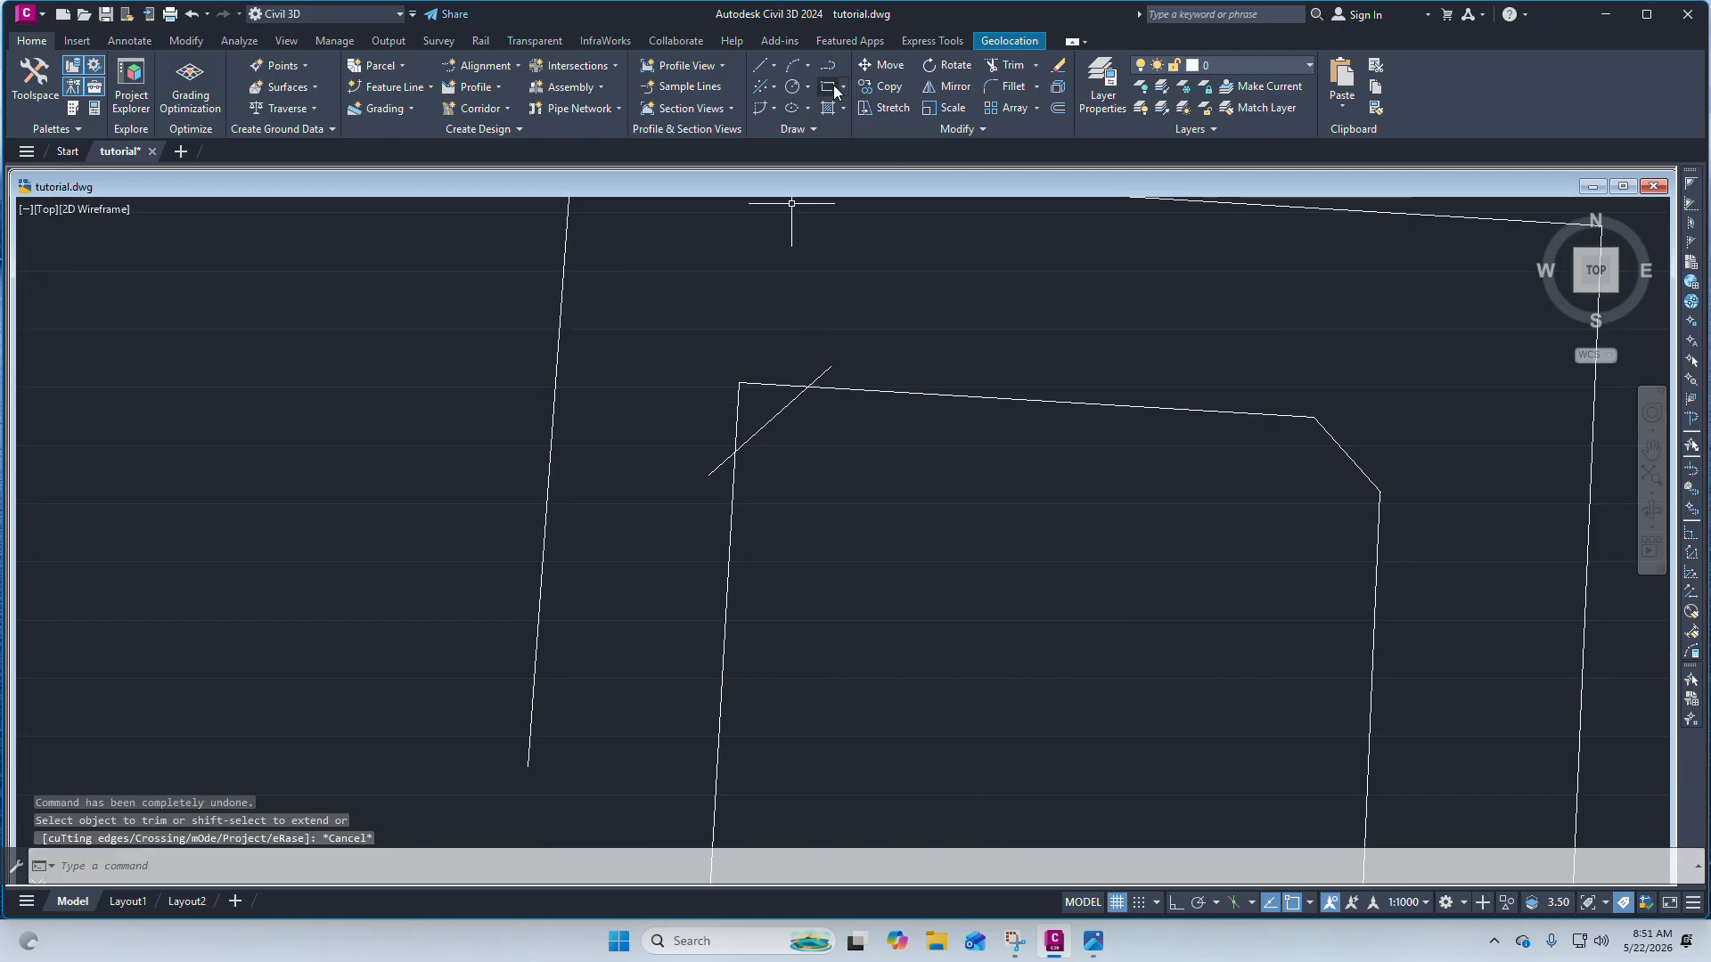
pyautogui.scroll(-3, 768, 391)
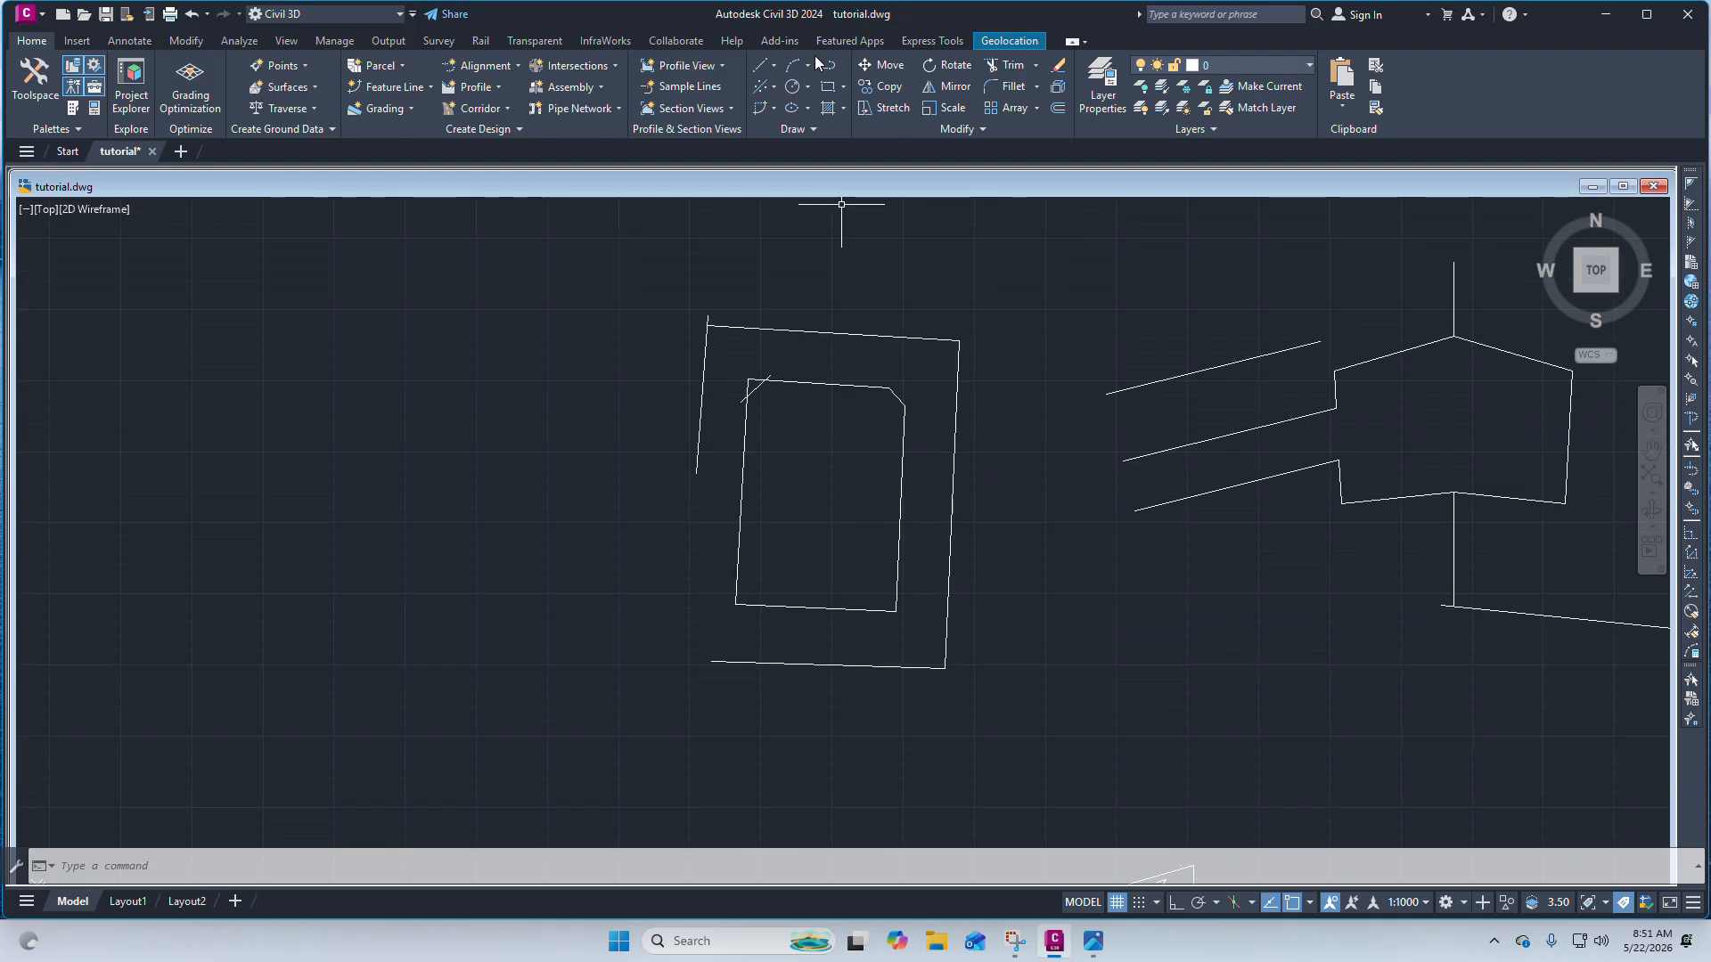
pyautogui.click(762, 74)
pyautogui.click(802, 105)
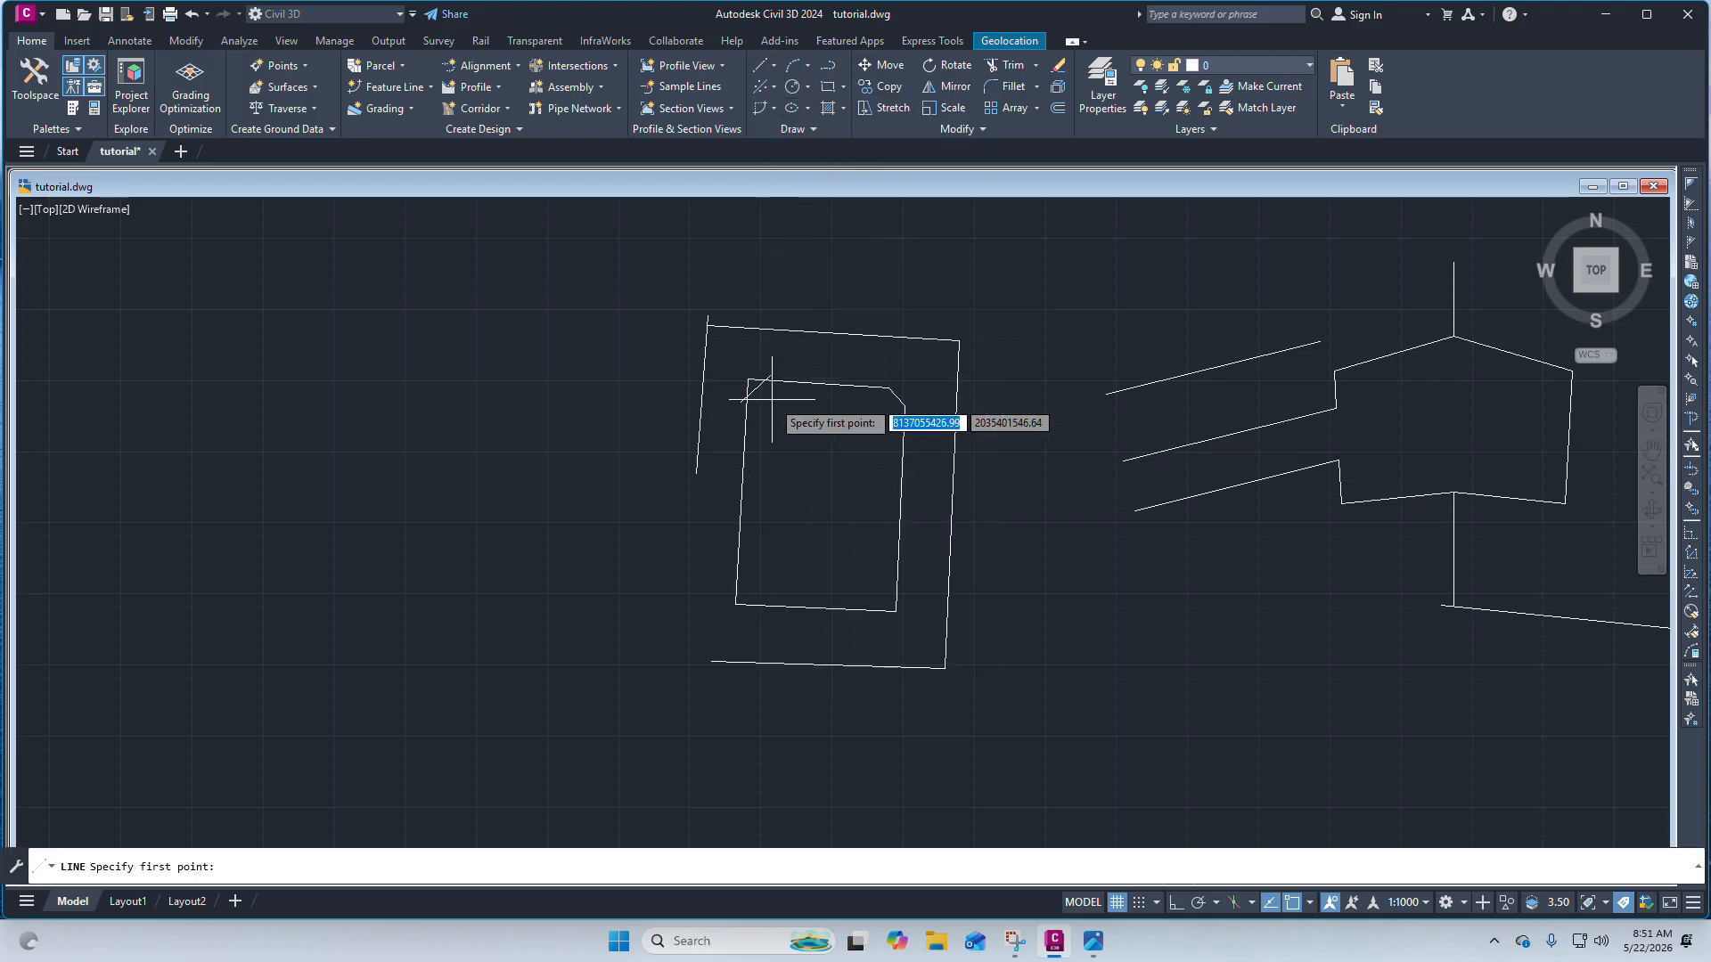
pyautogui.scroll(5, 726, 350)
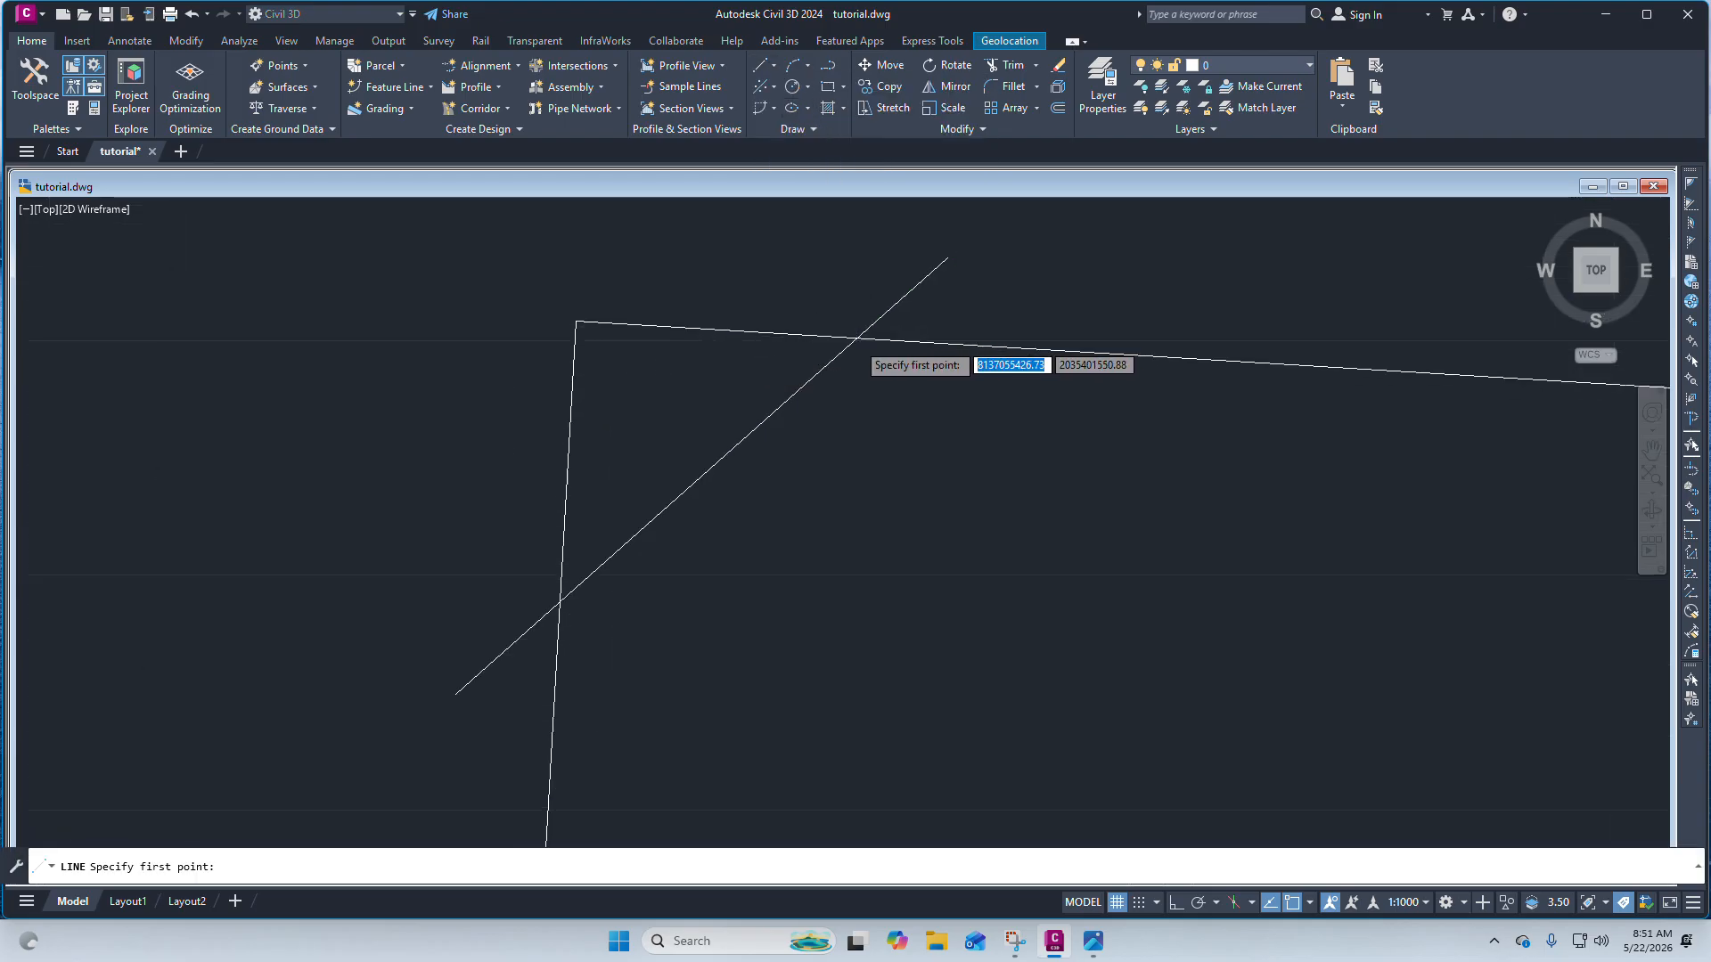
pyautogui.scroll(2, 849, 327)
pyautogui.scroll(-3, 849, 327)
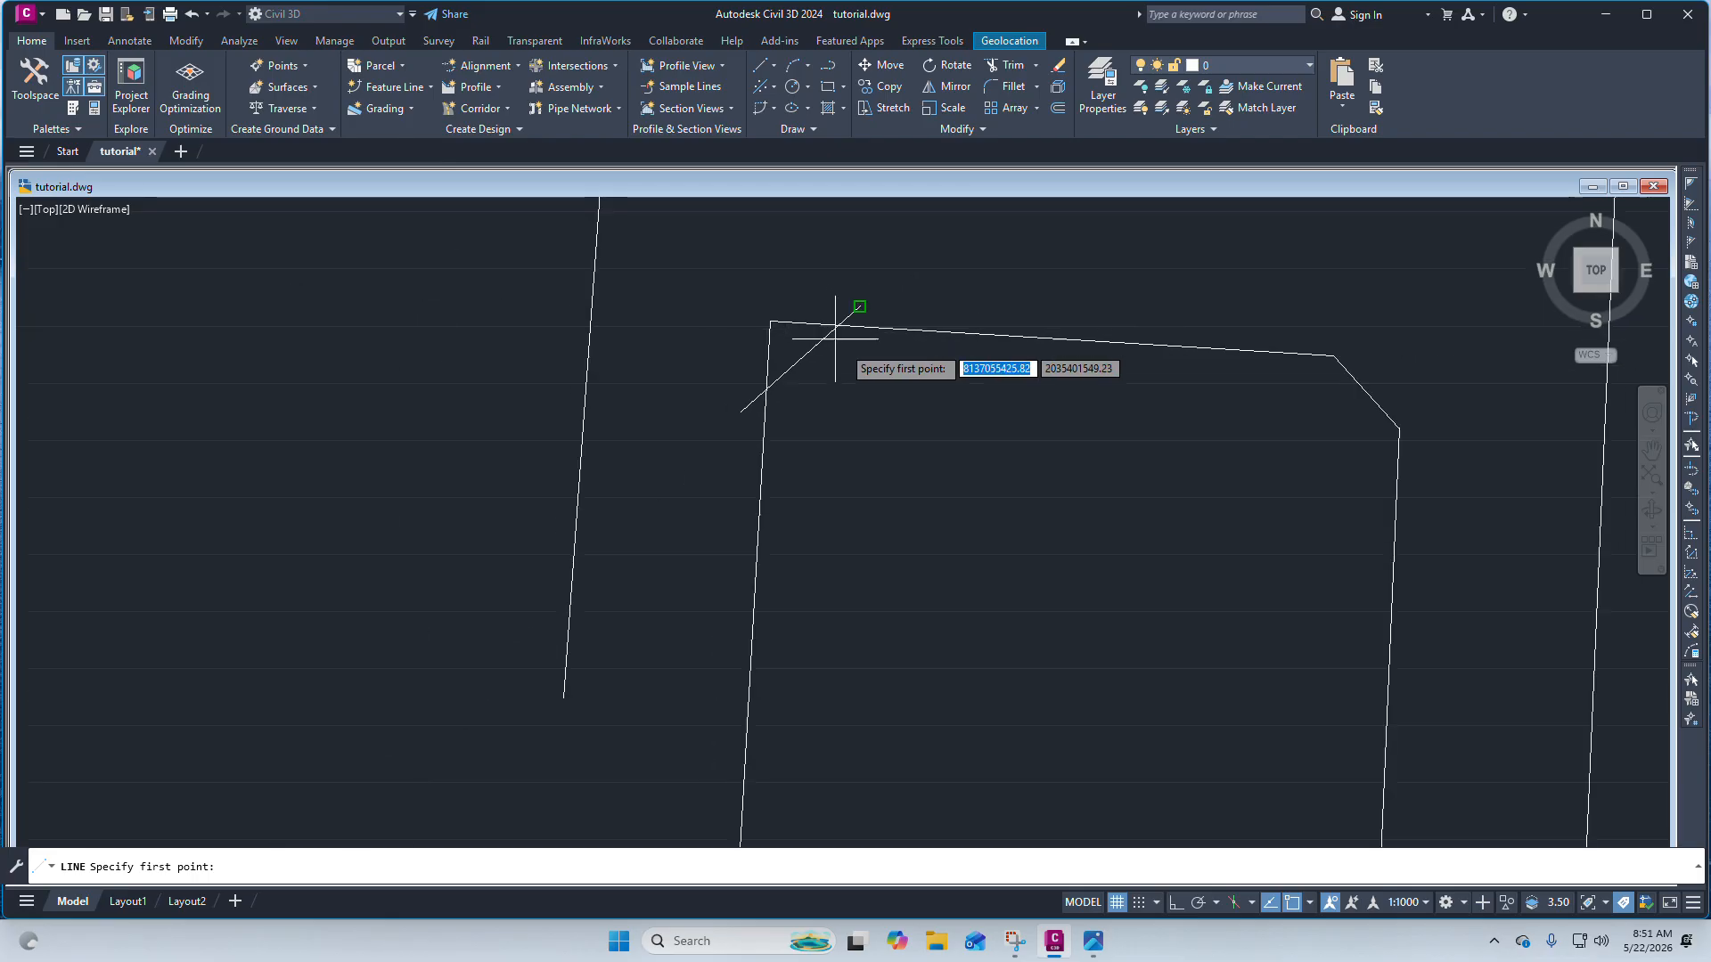
pyautogui.click(1333, 355)
pyautogui.scroll(3, 849, 309)
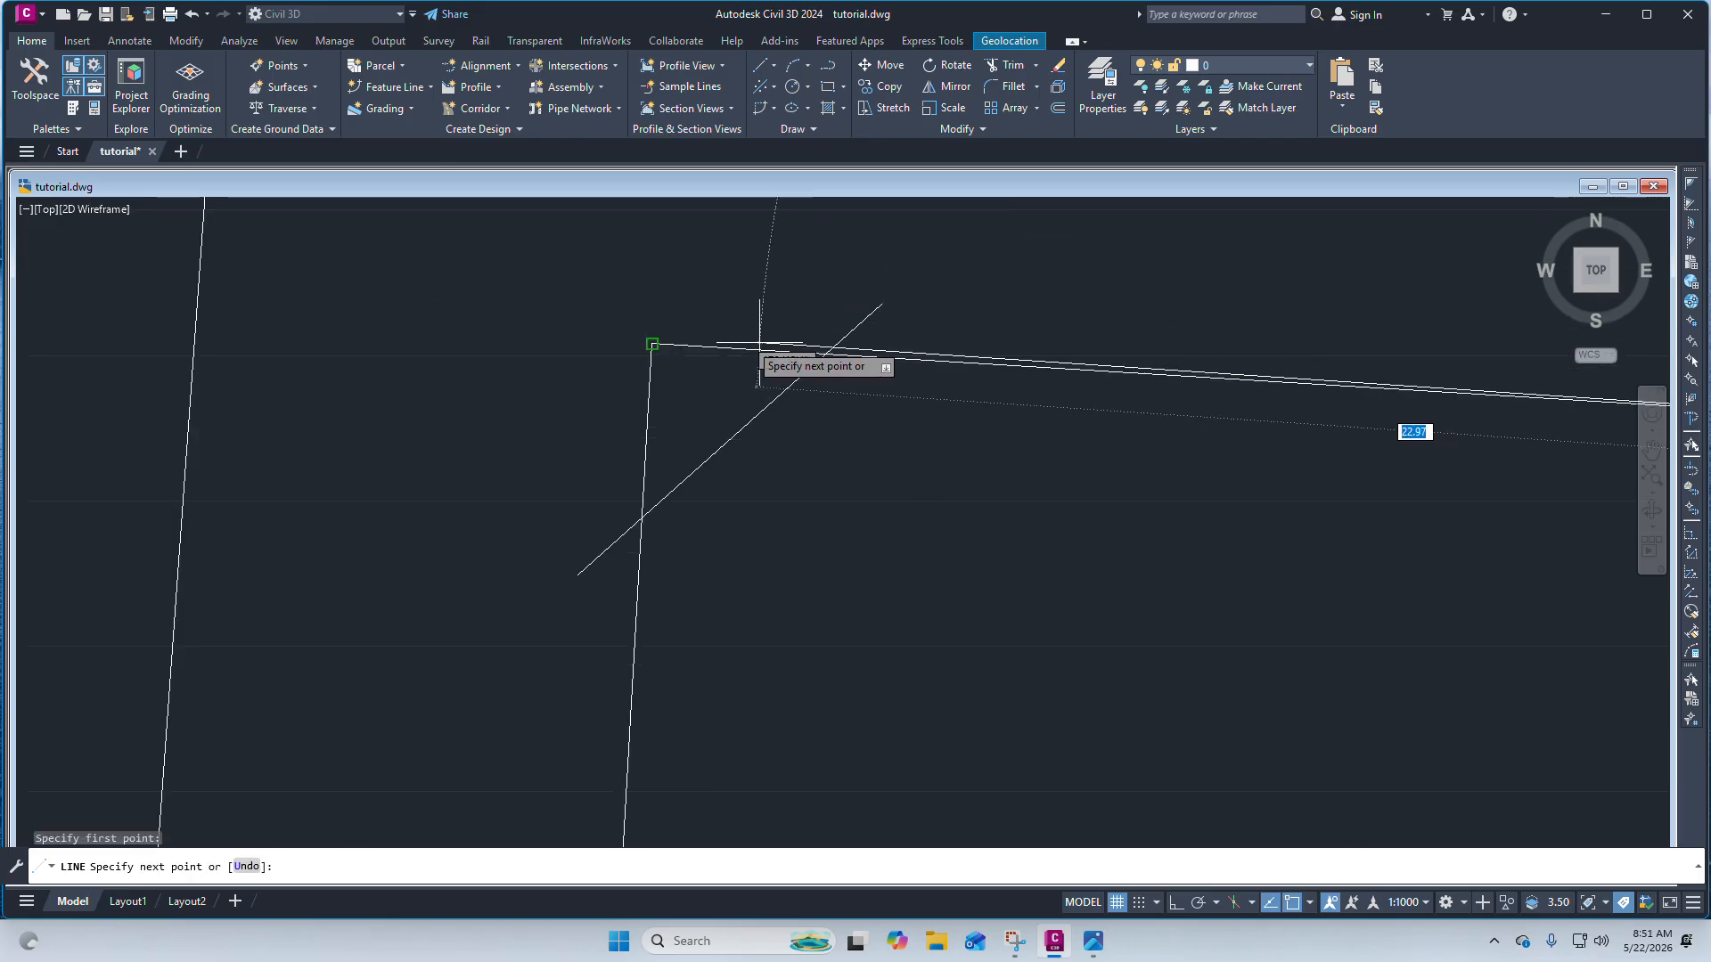
pyautogui.press('Escape')
pyautogui.scroll(-5, 771, 312)
pyautogui.scroll(1, 764, 290)
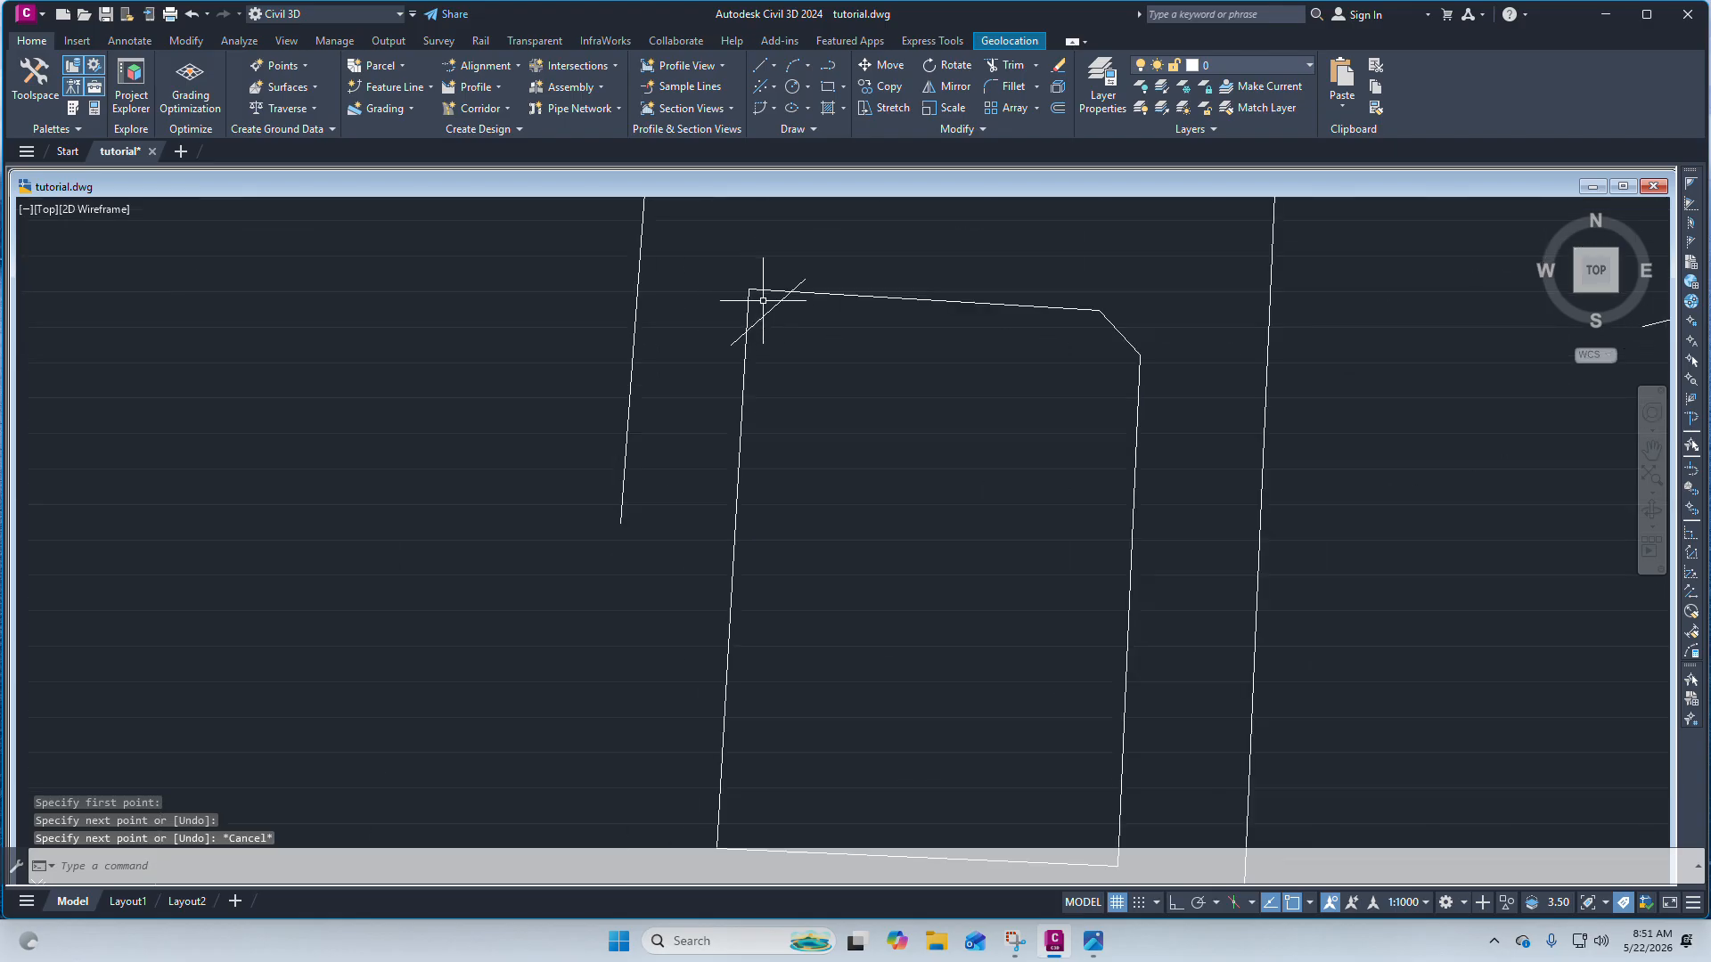
# Trim the top edge, left edge and diagonal overhangs at the top-left corner into a clean chamfer.
pyautogui.click(835, 359)
pyautogui.click(699, 276)
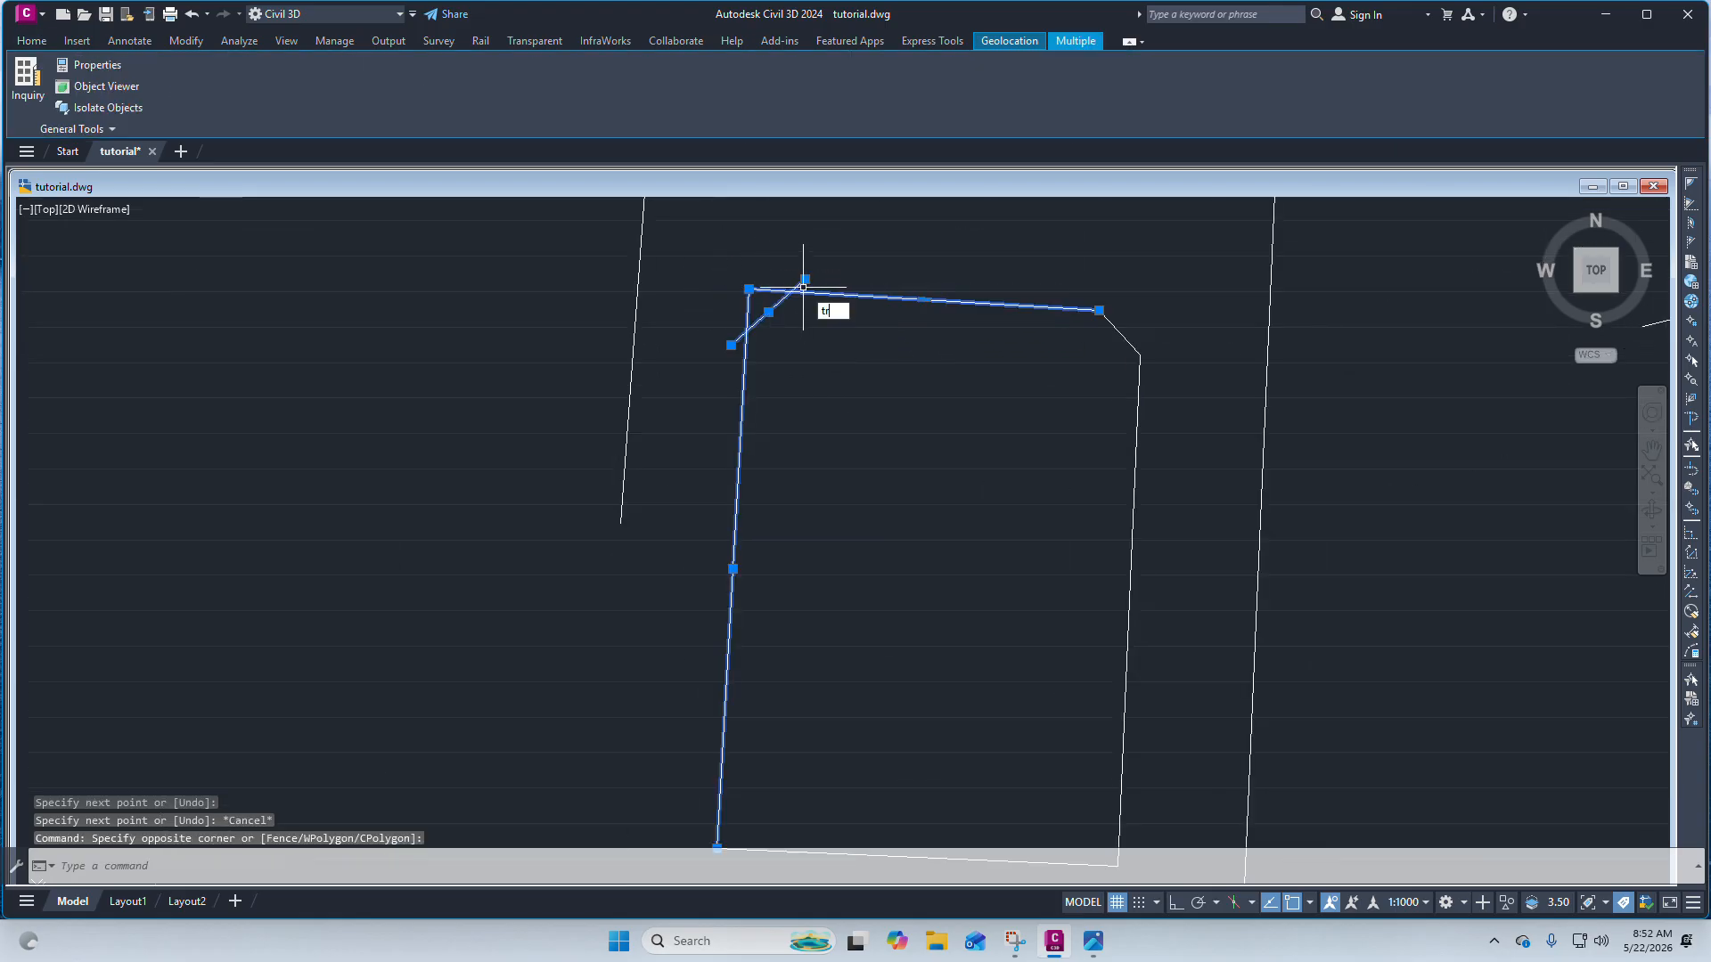
pyautogui.write('trim')
pyautogui.press('Return')
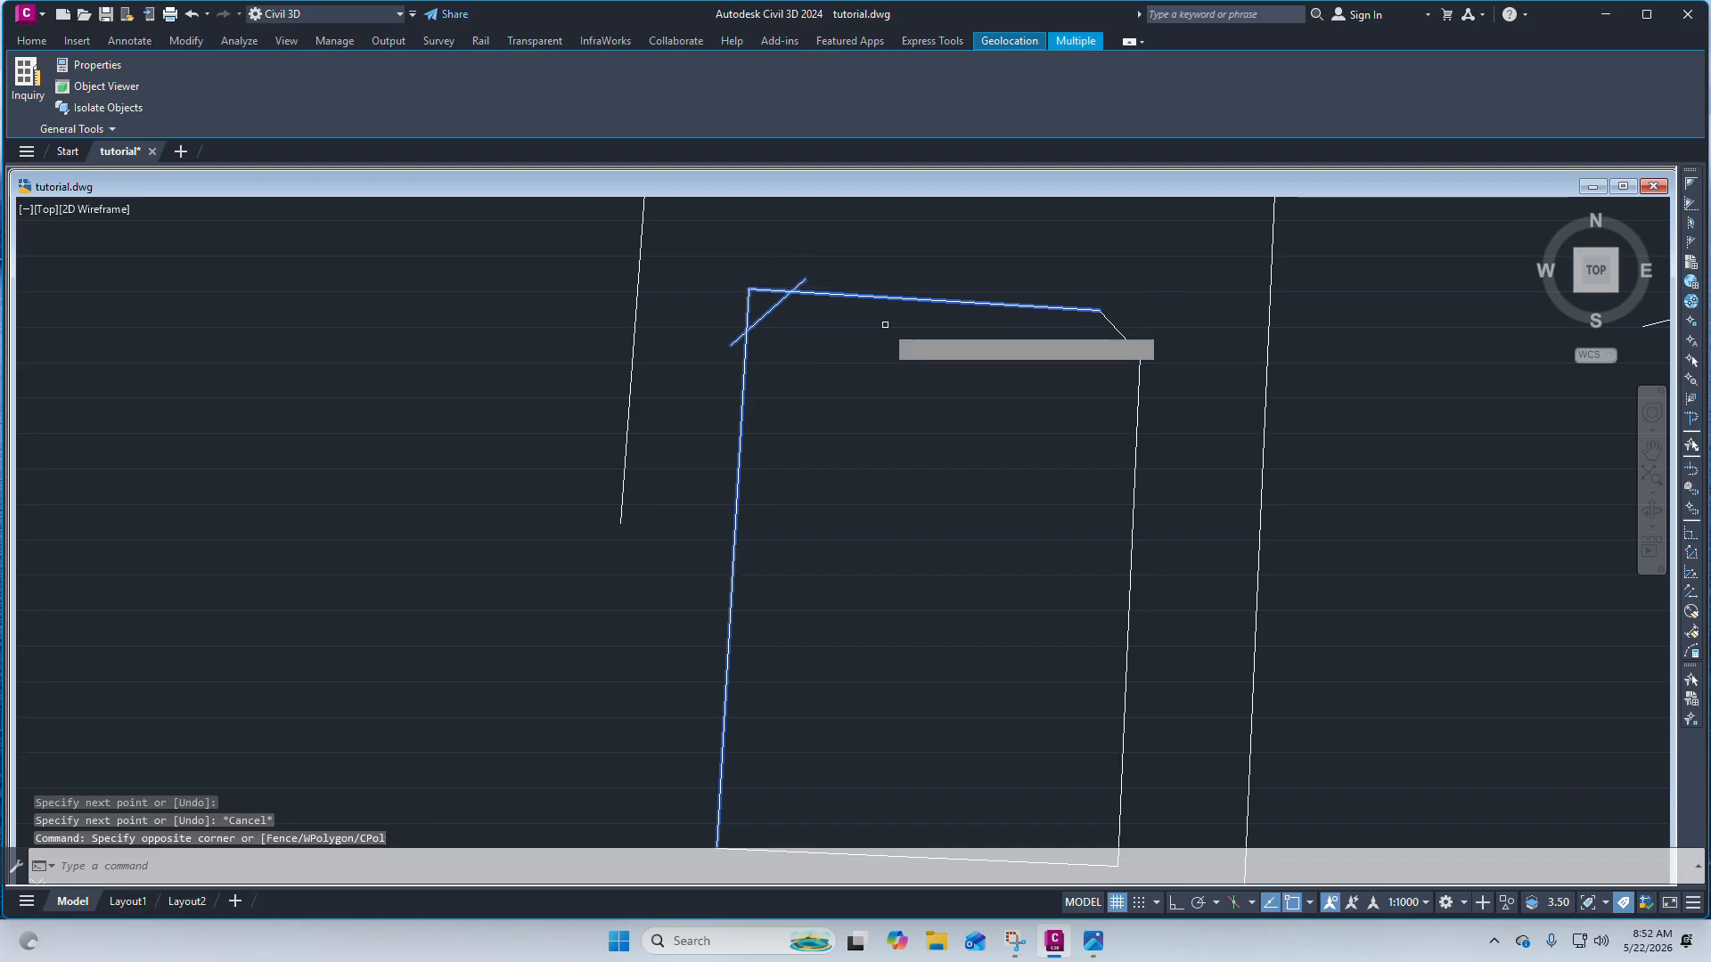
pyautogui.scroll(2, 760, 290)
pyautogui.click(759, 289)
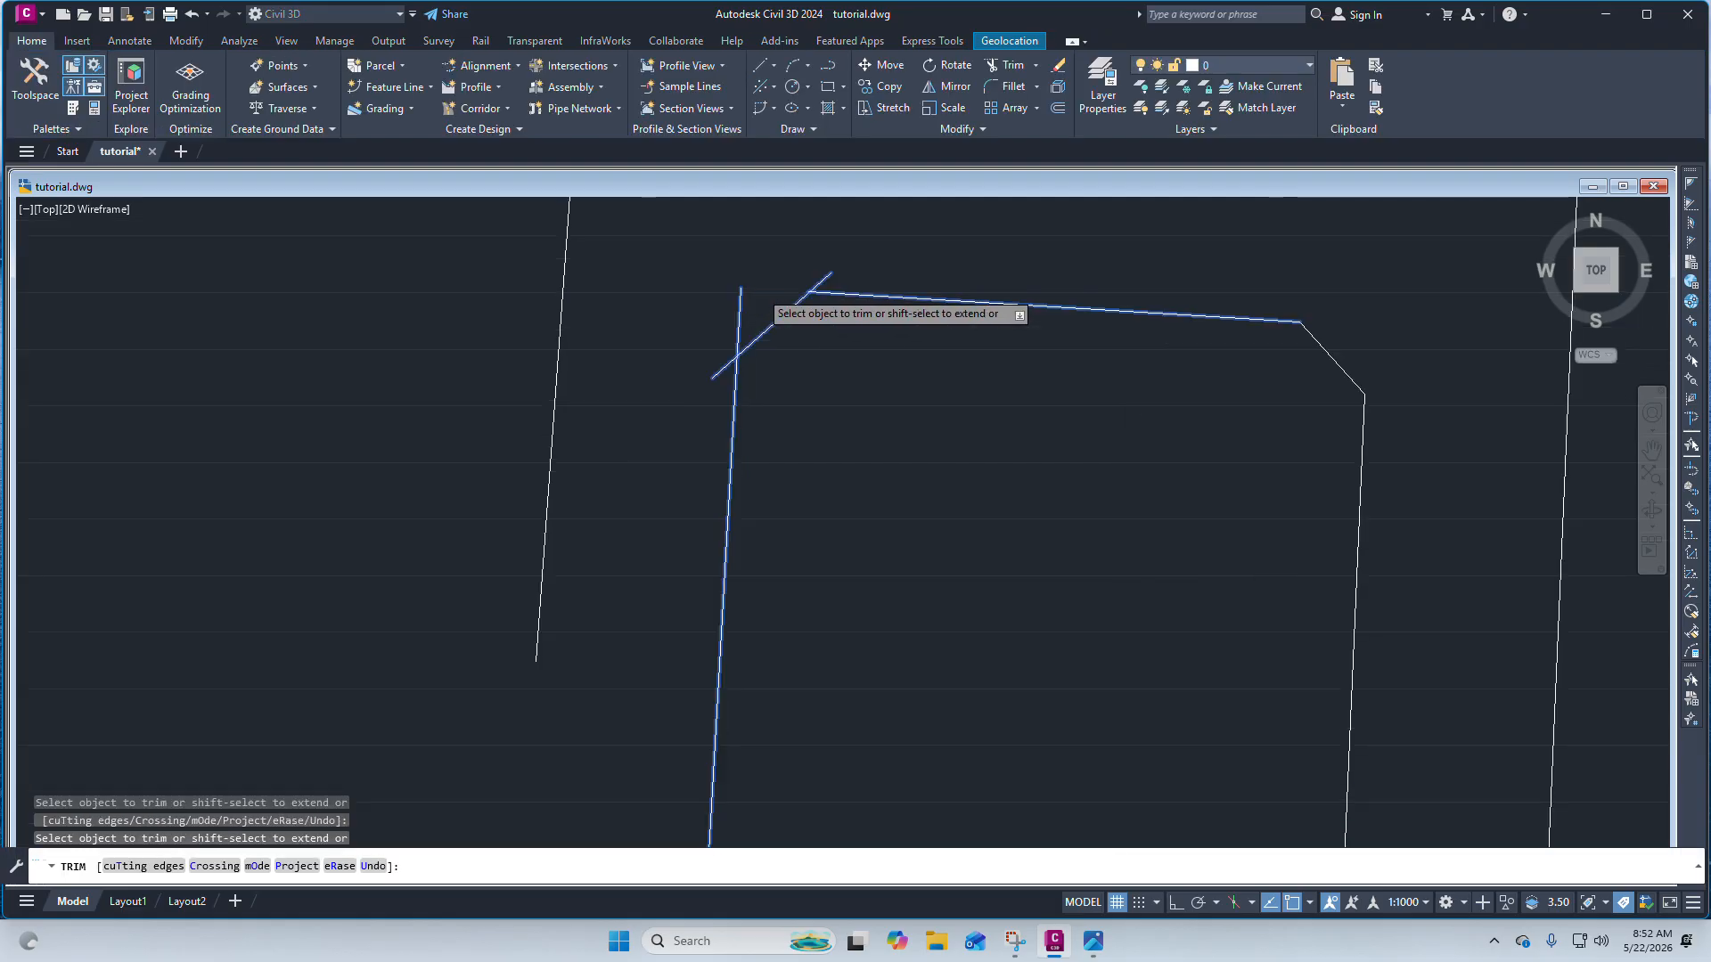
pyautogui.click(742, 307)
pyautogui.click(722, 369)
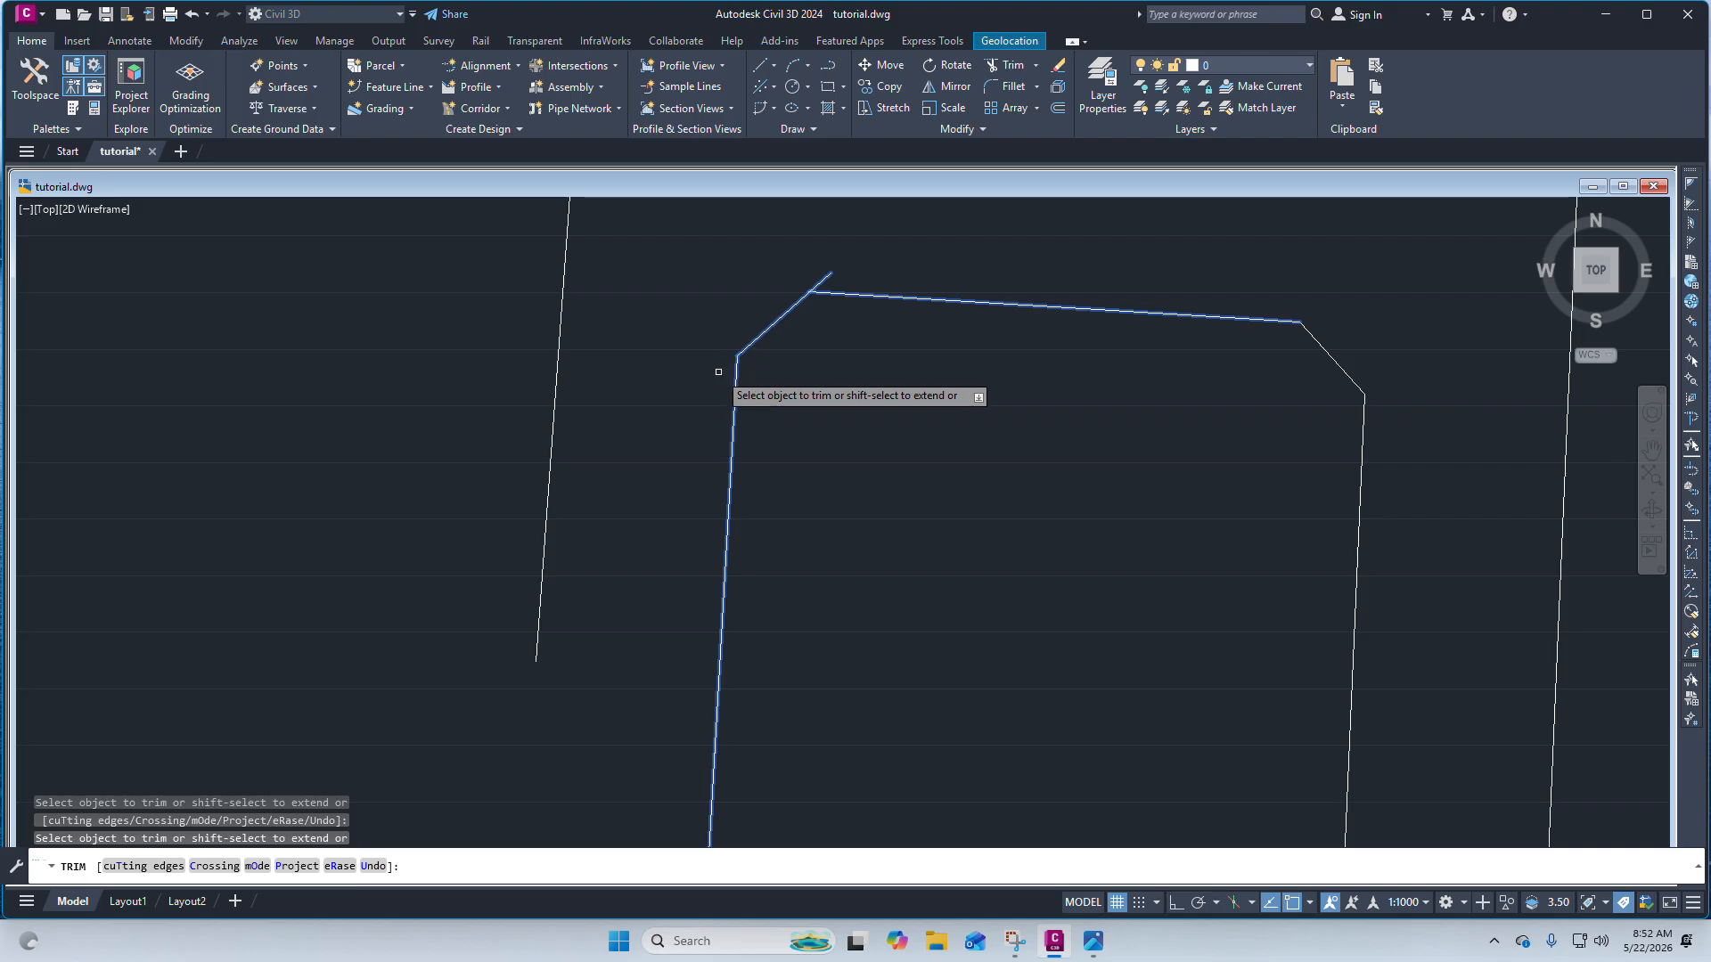
pyautogui.scroll(5, 831, 277)
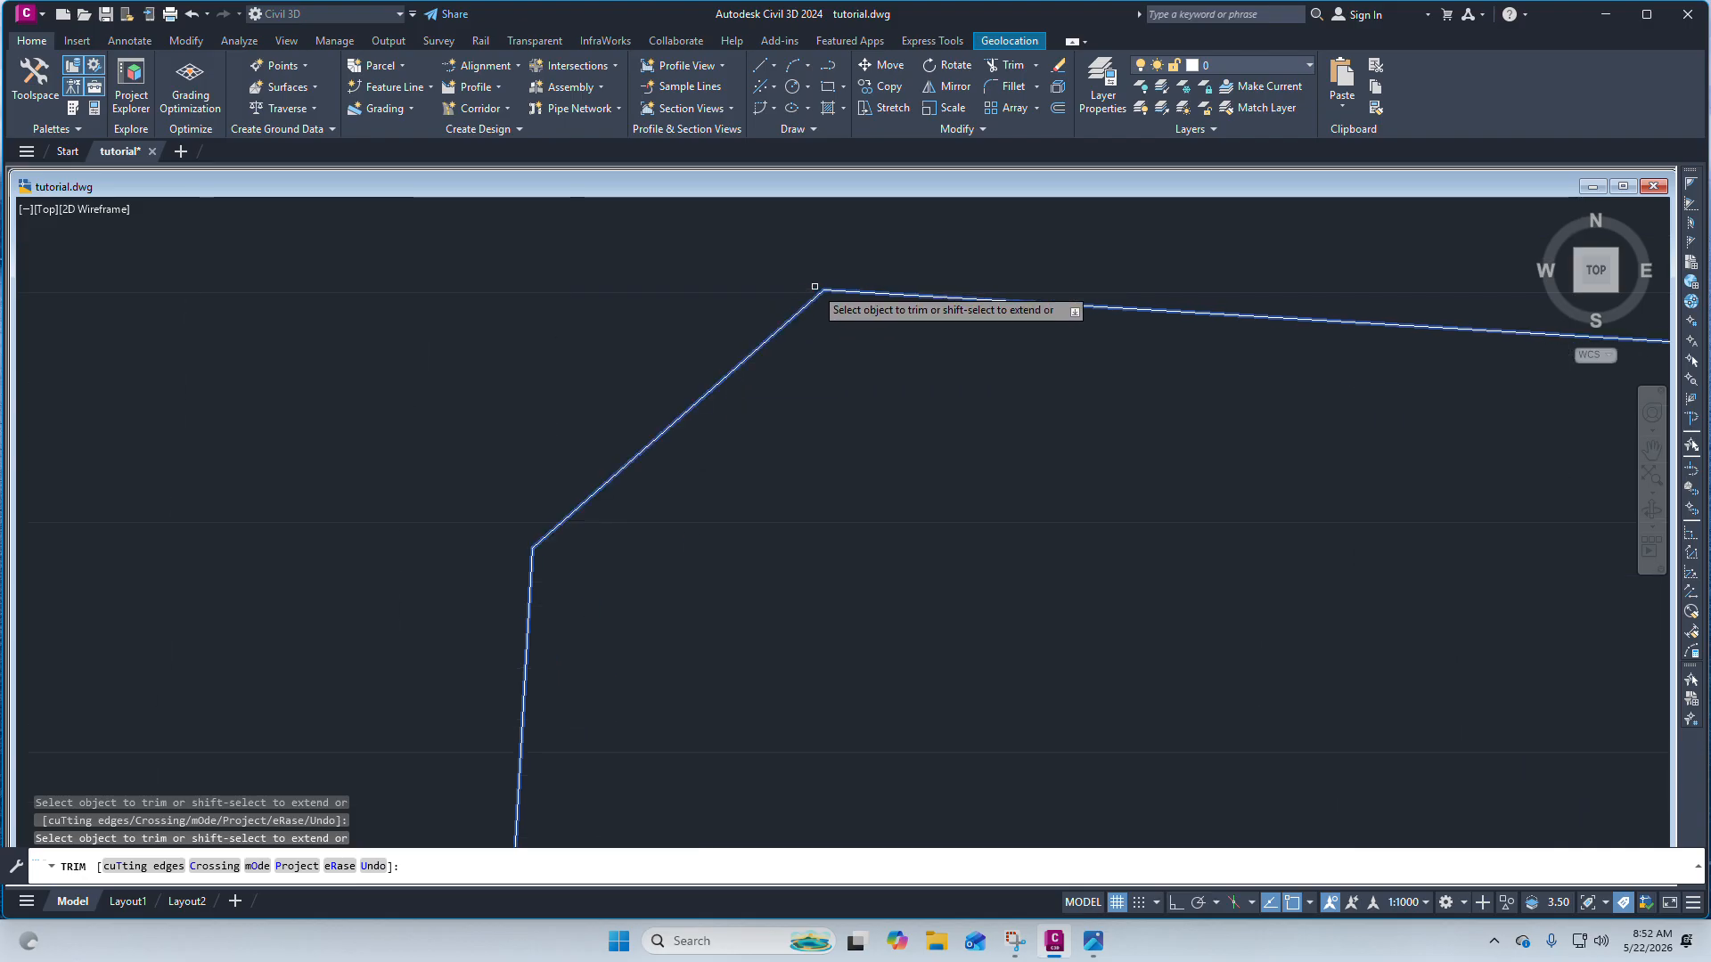
pyautogui.press('Escape')
pyautogui.press('Escape')
# Chamfer the parcel's bottom-right corner with both chamfer distances set to 3.
pyautogui.scroll(-10, 783, 275)
pyautogui.scroll(4, 820, 331)
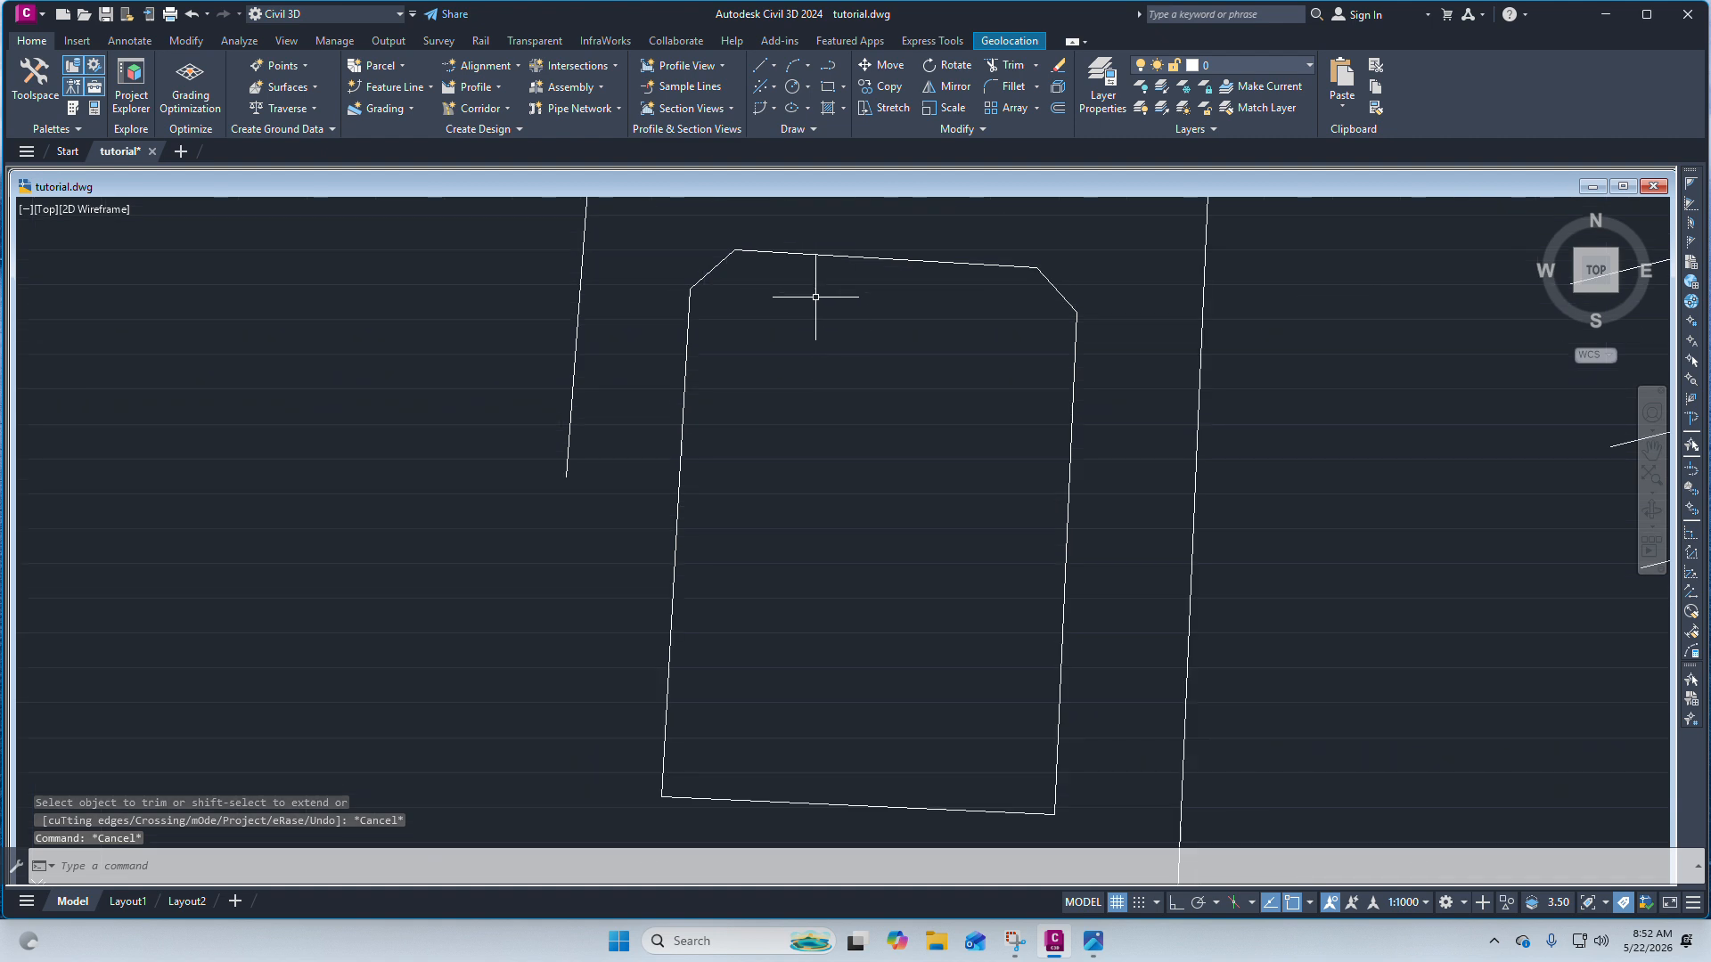
pyautogui.scroll(-4, 926, 276)
pyautogui.scroll(4, 987, 508)
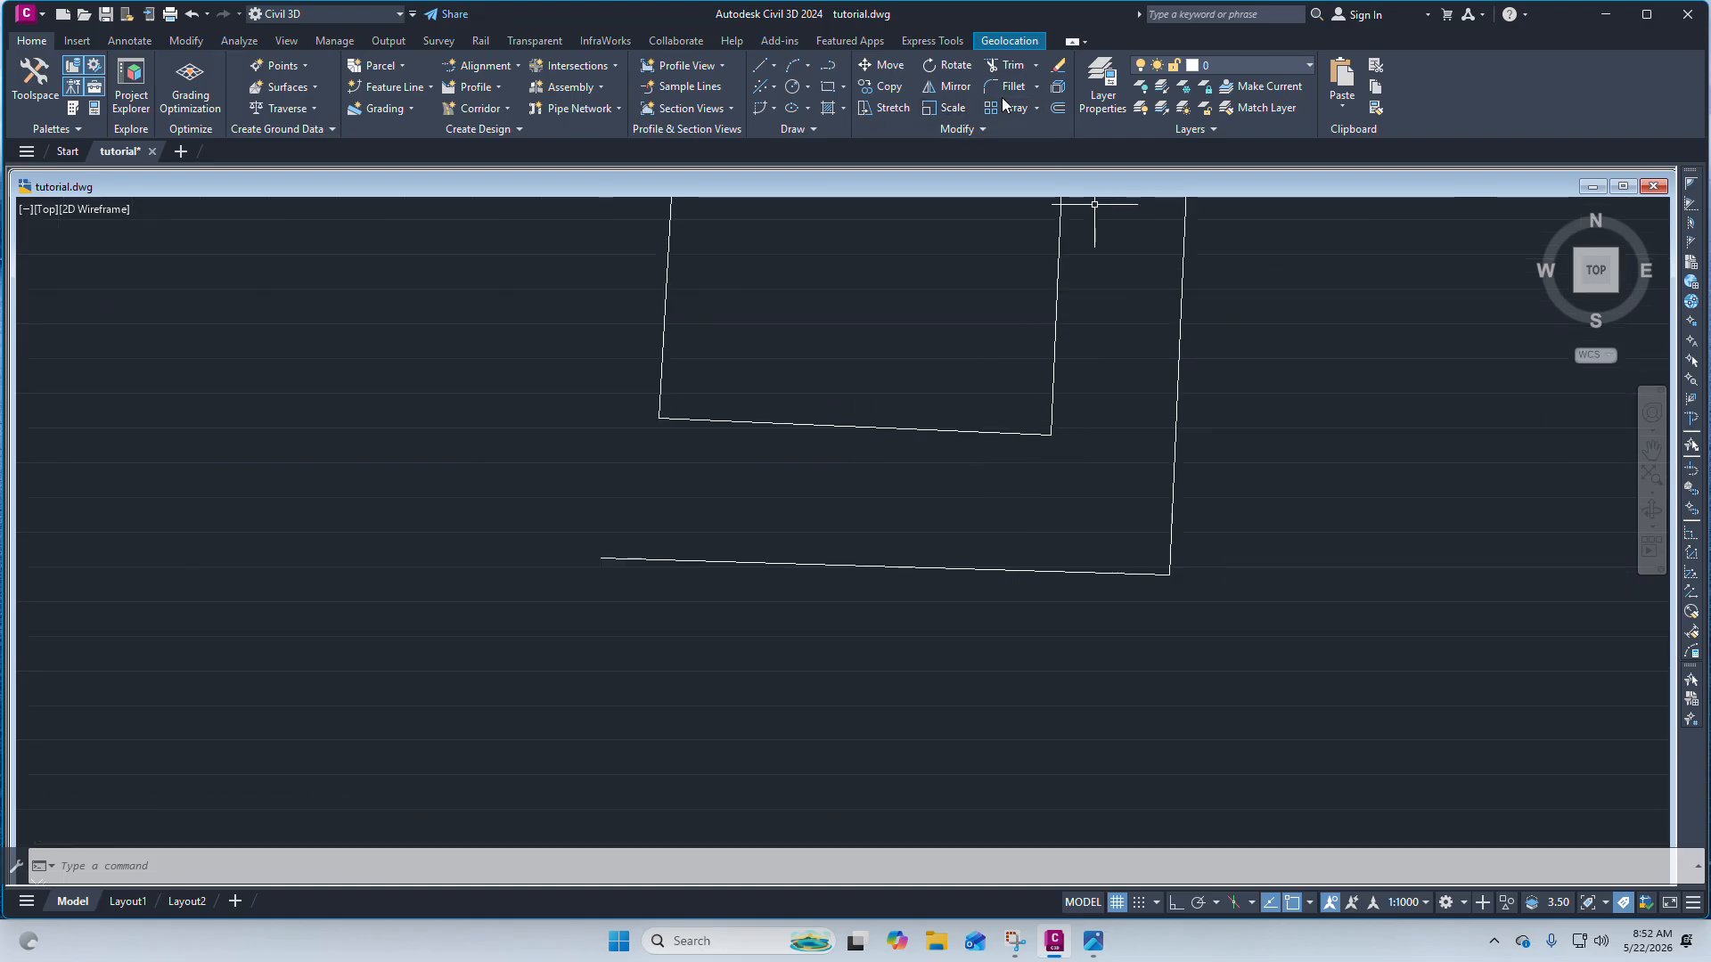
pyautogui.click(1036, 86)
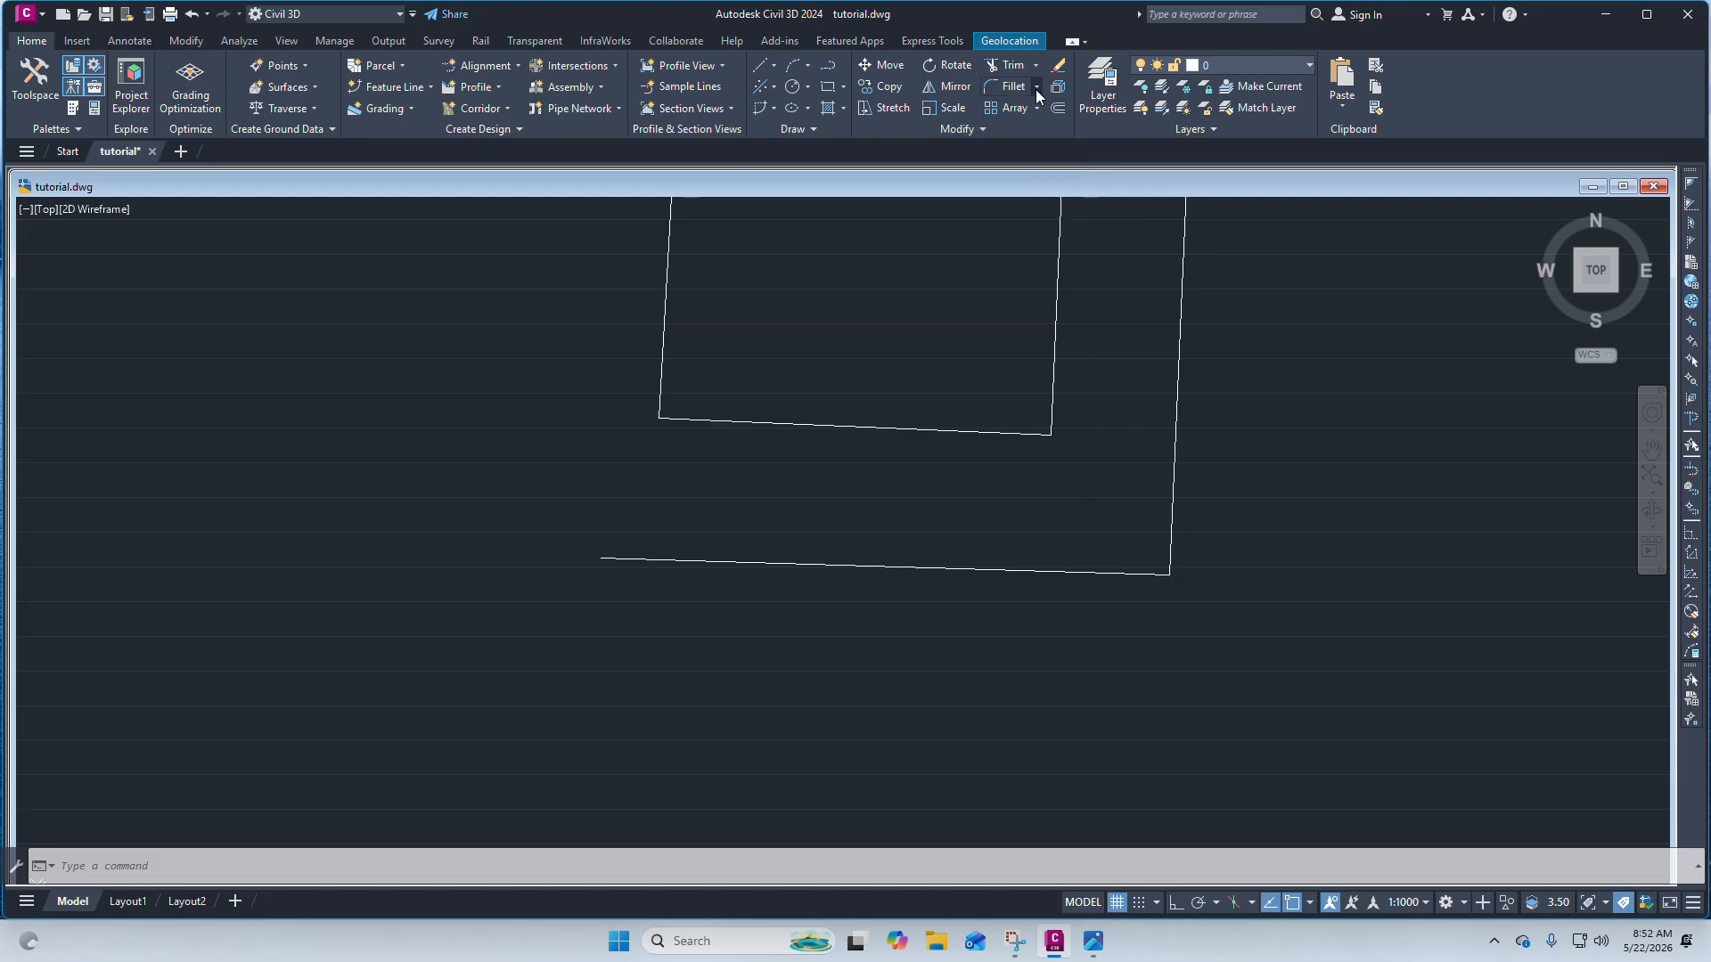
pyautogui.click(1036, 87)
pyautogui.click(1030, 153)
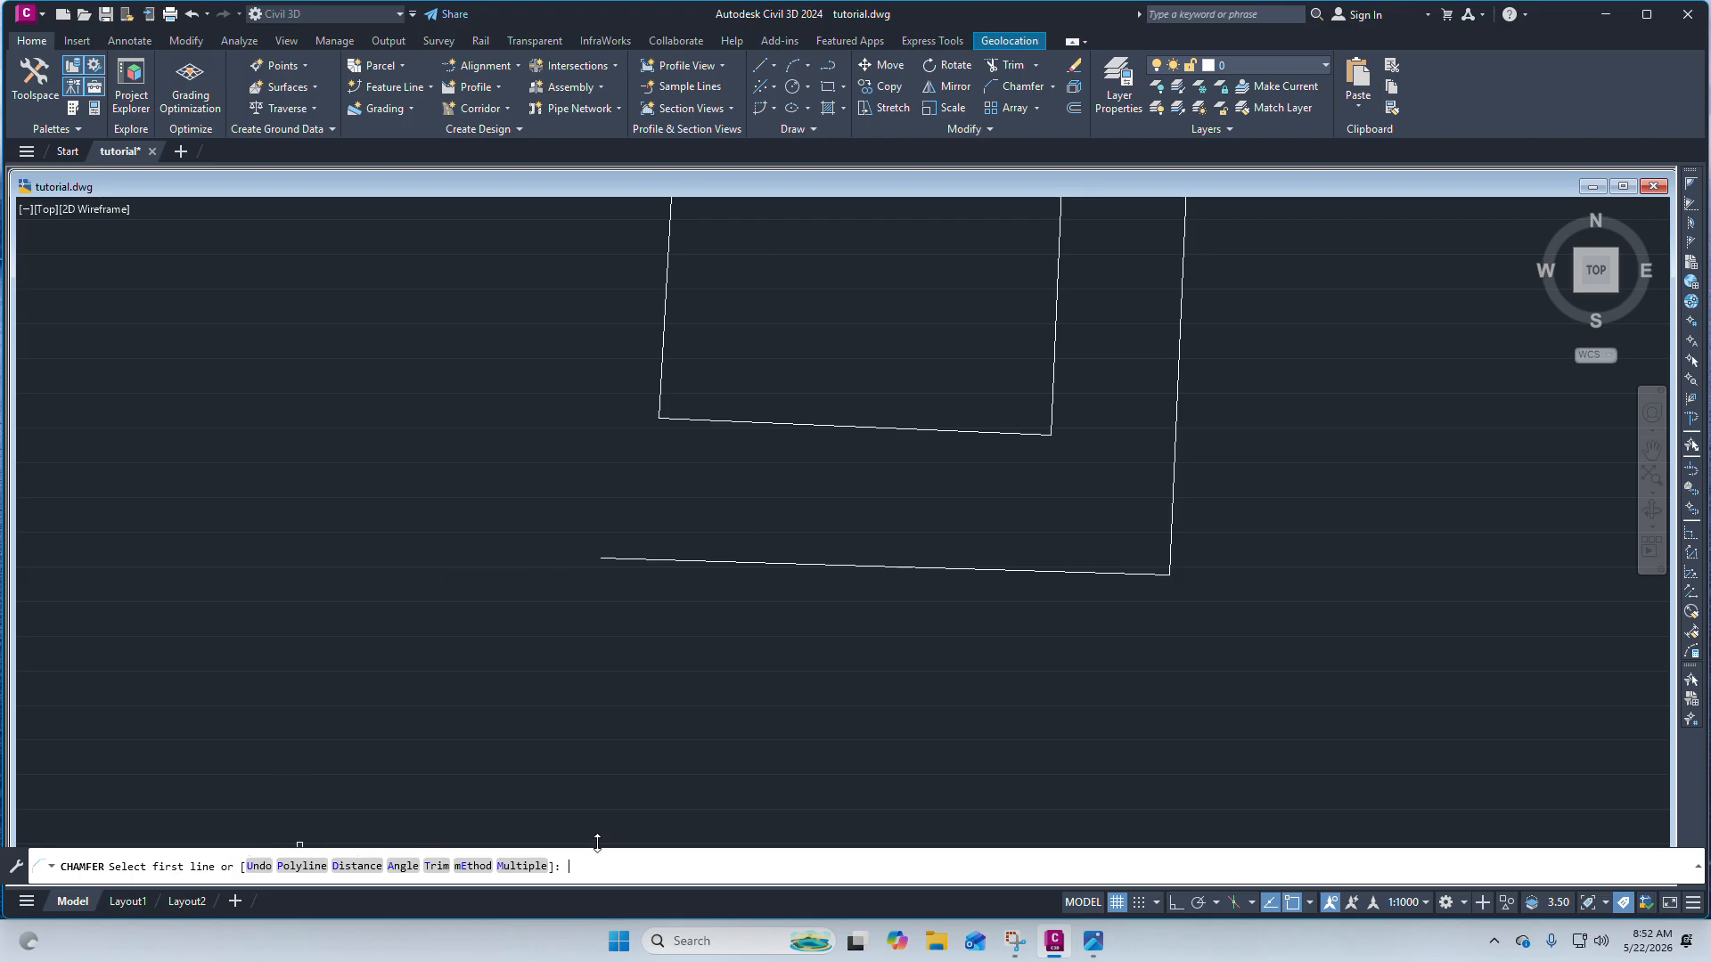
pyautogui.moveTo(597, 843); pyautogui.dragTo(599, 782)
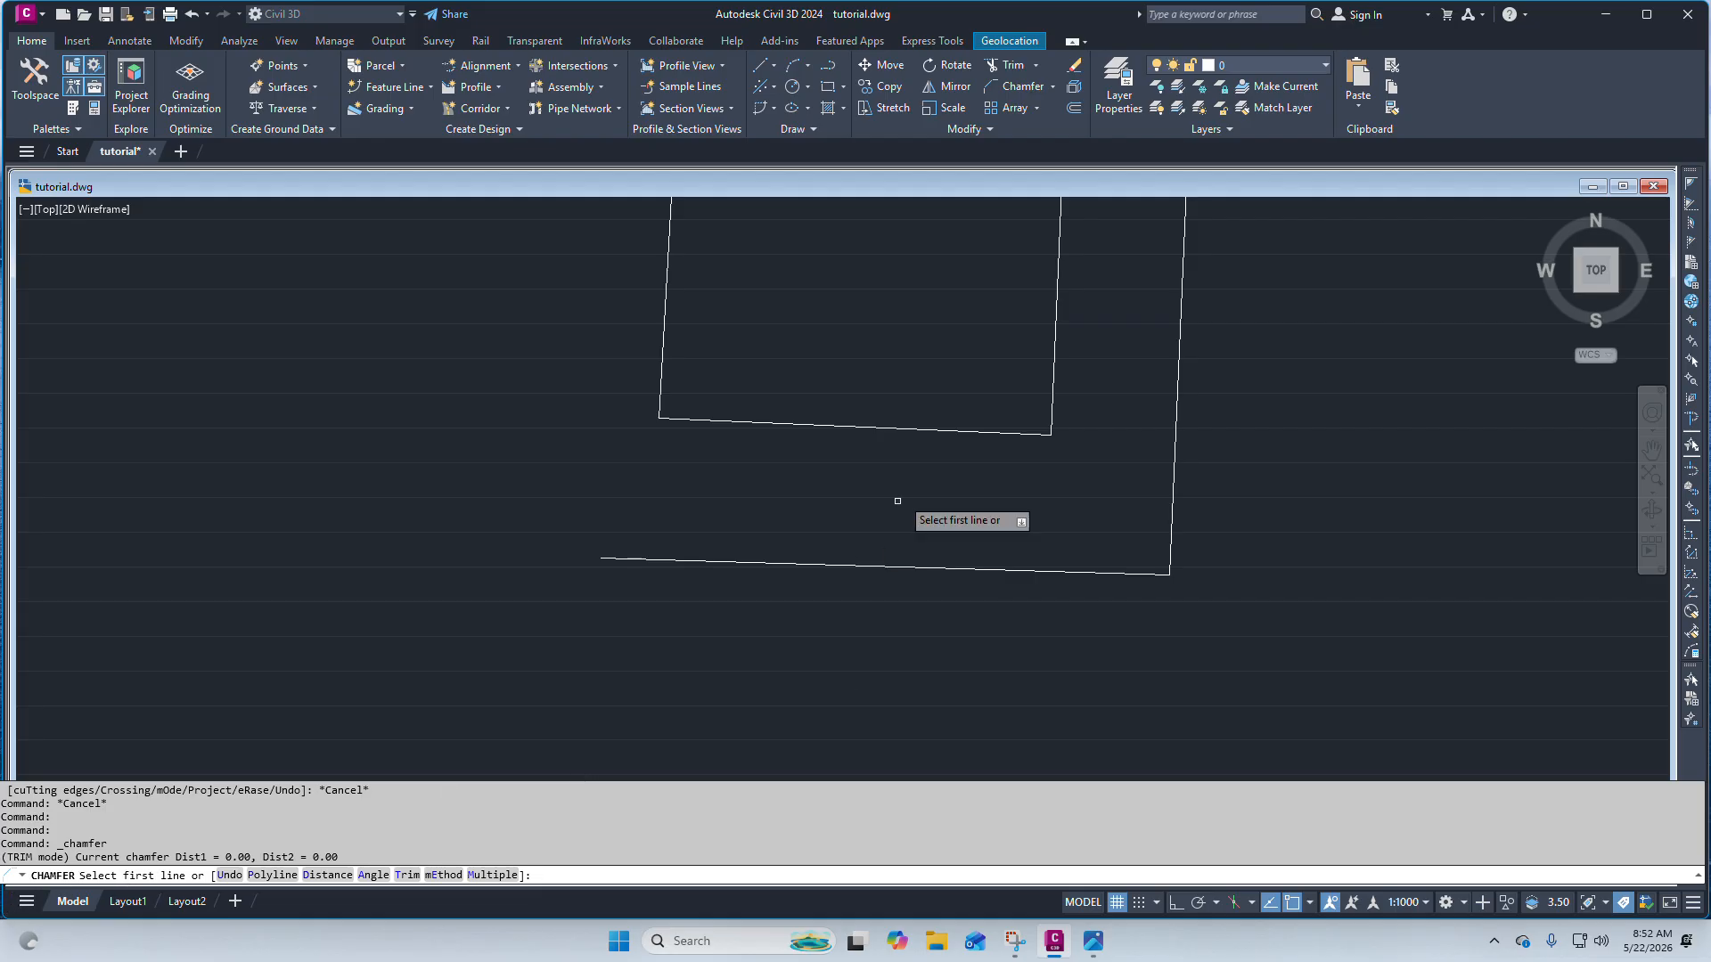
pyautogui.click(959, 430)
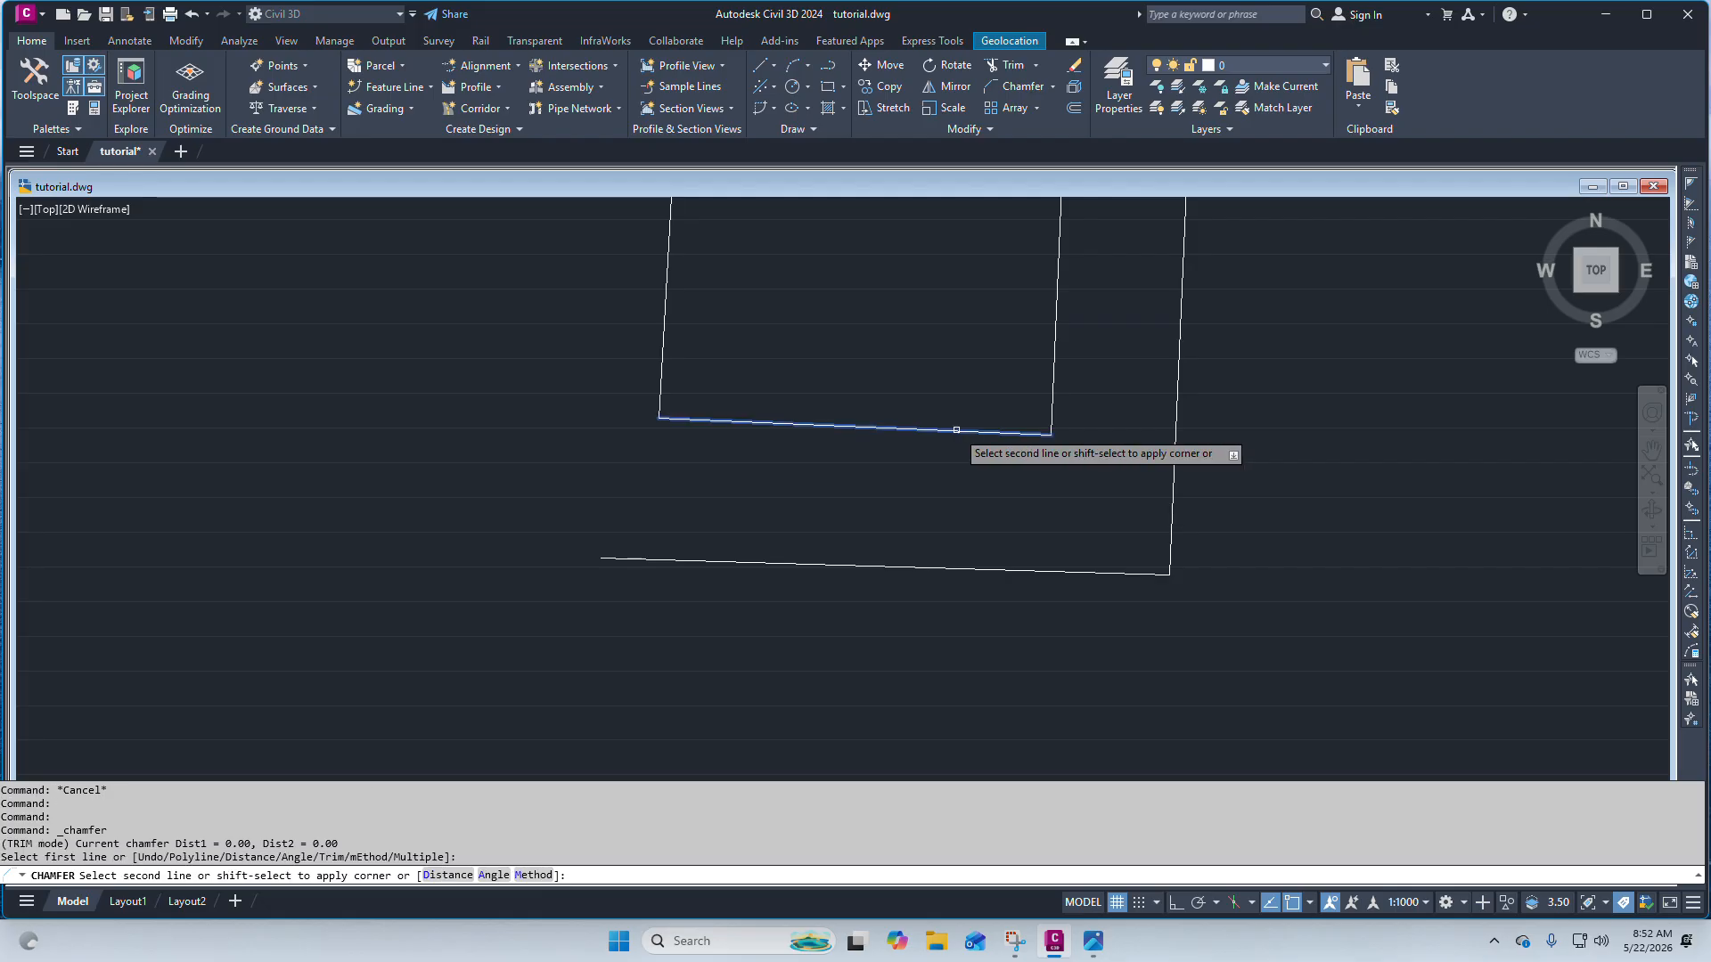
pyautogui.click(447, 876)
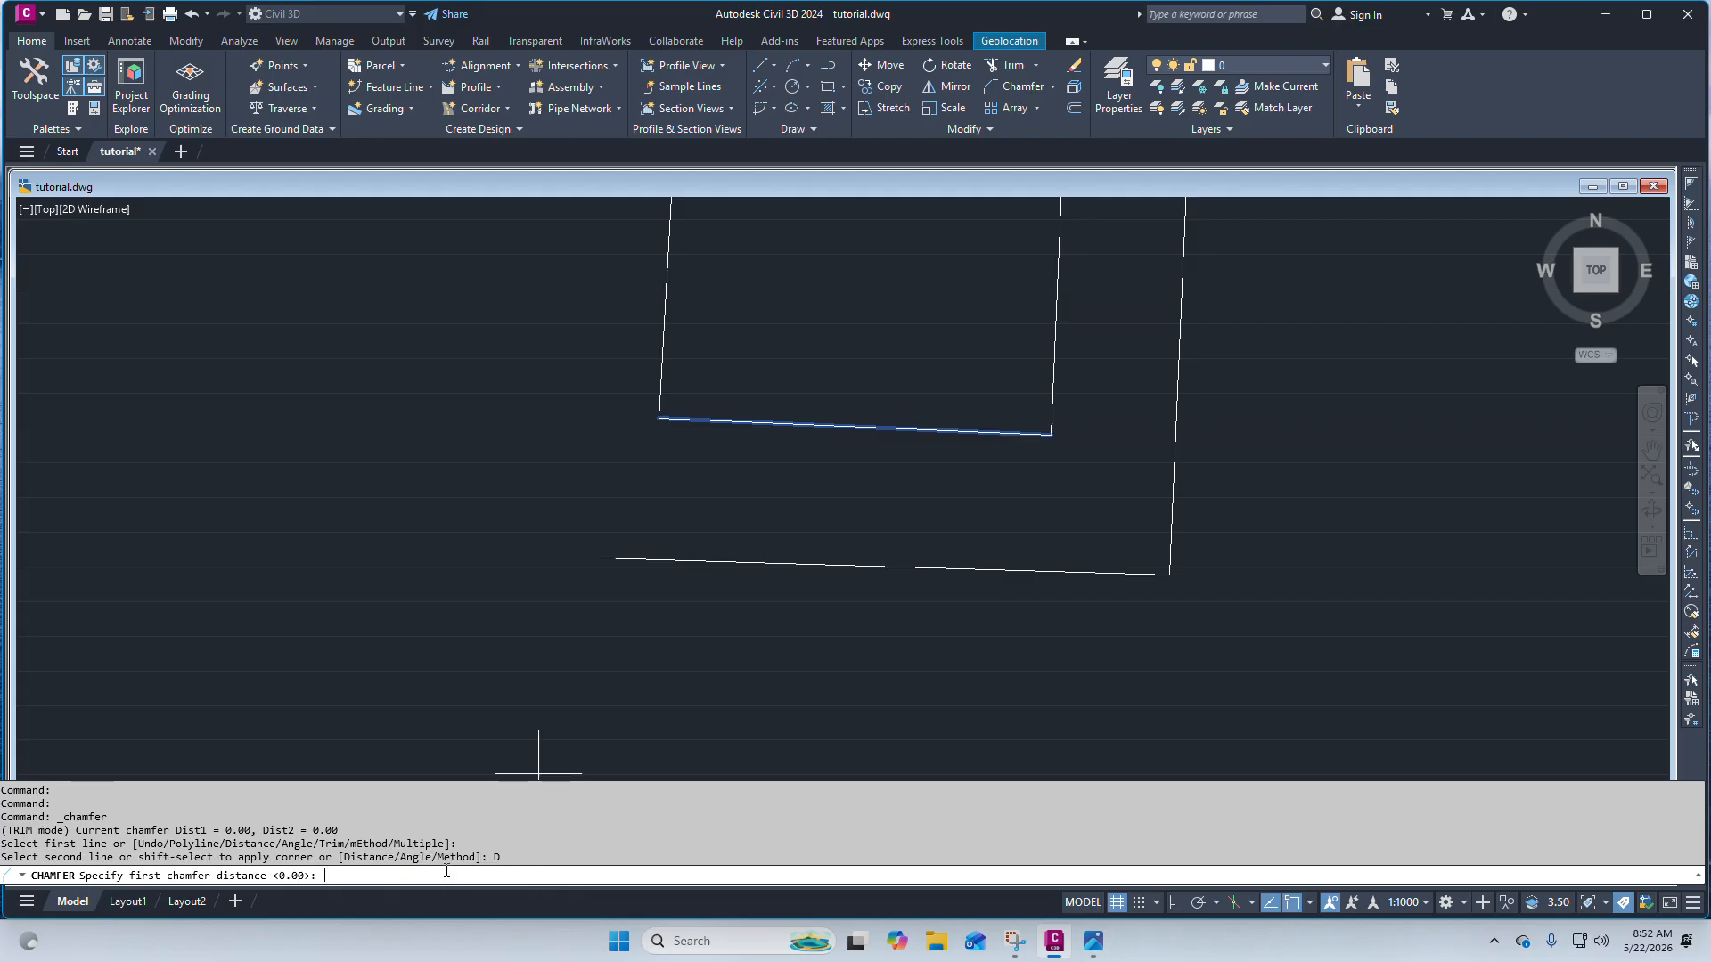
pyautogui.write('3')
pyautogui.press('Return')
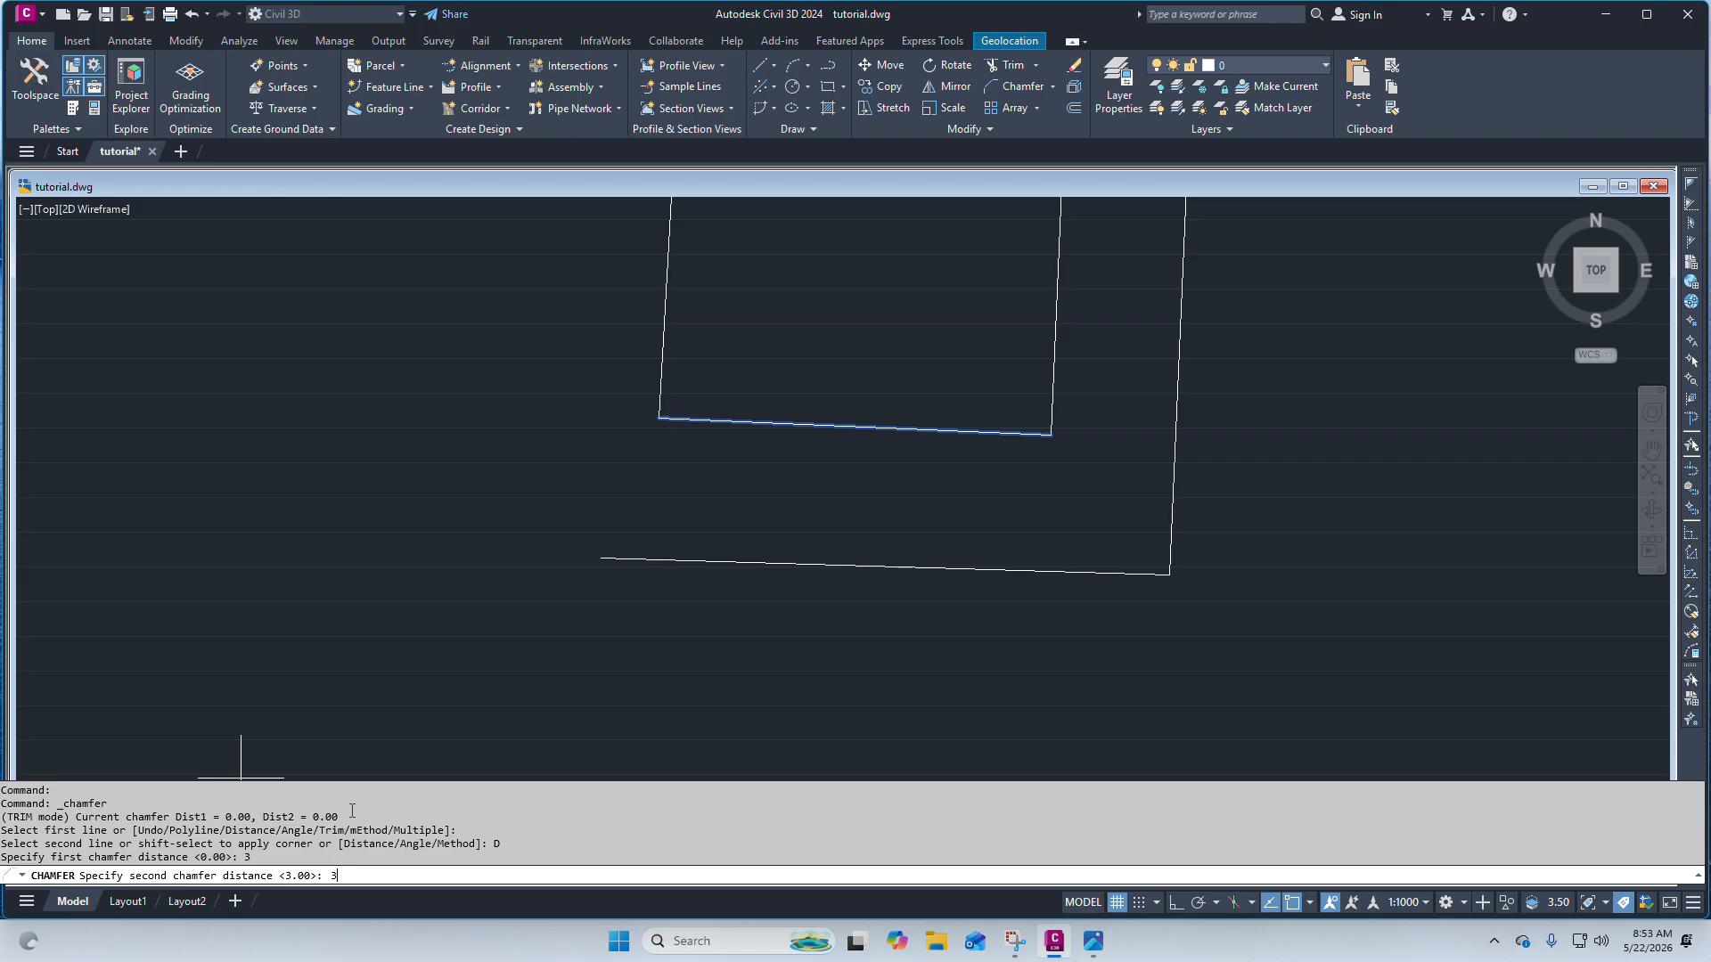
pyautogui.press('Return')
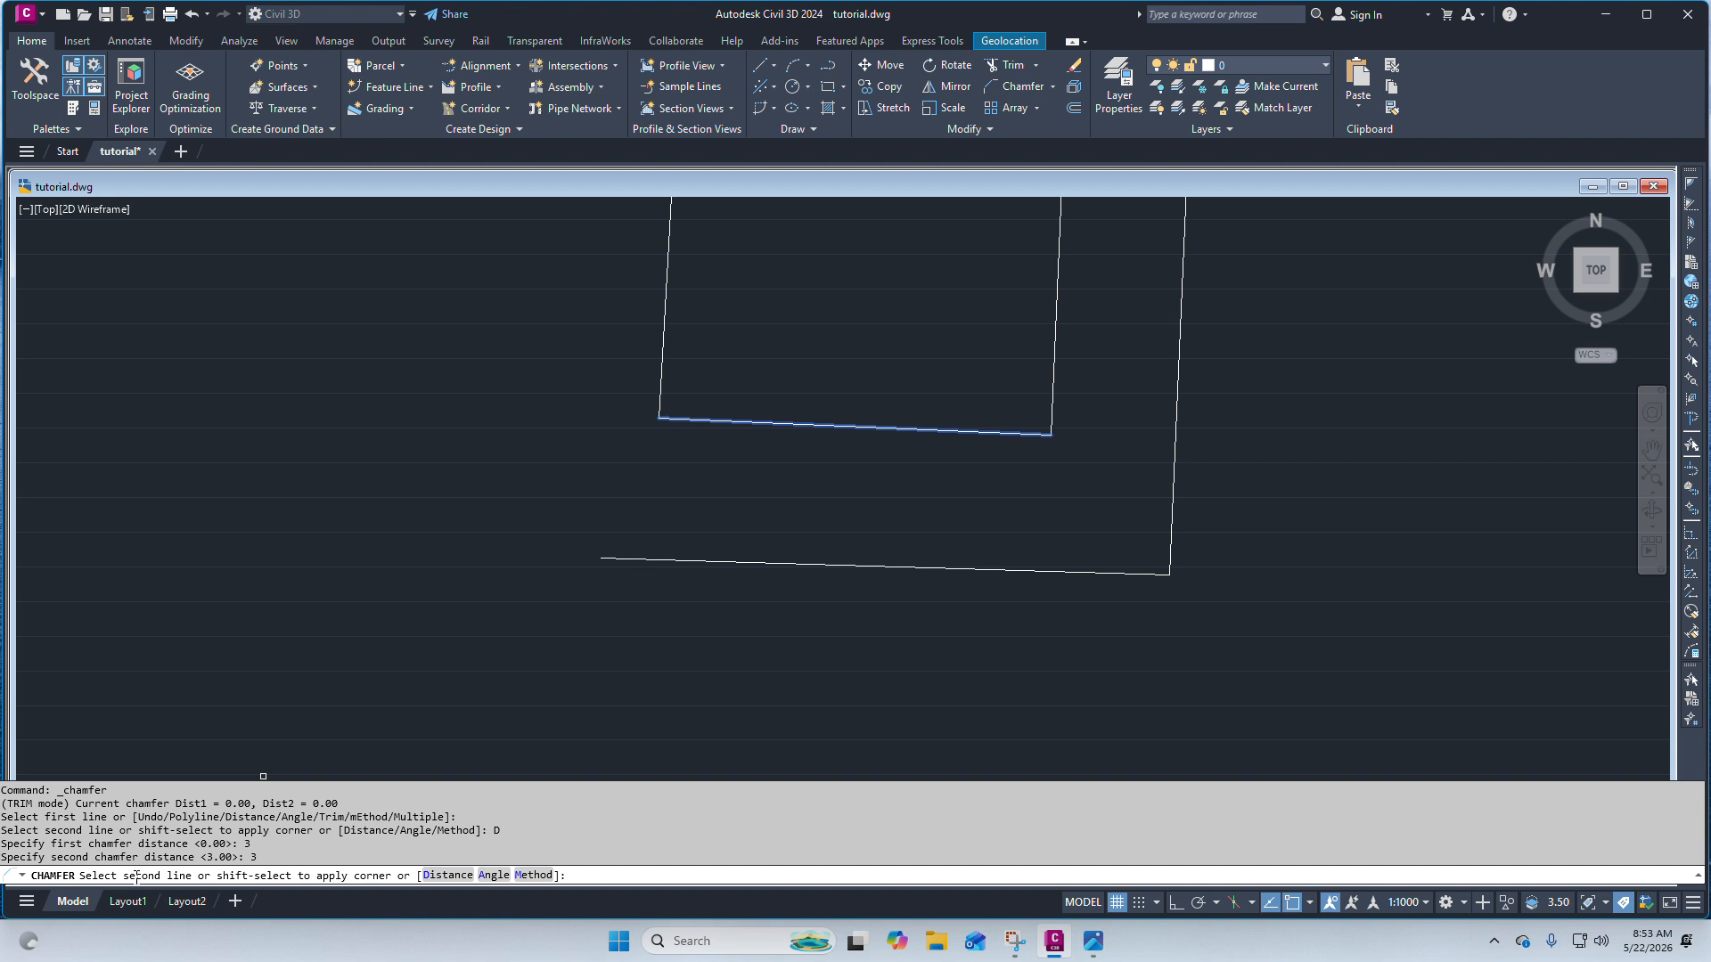
pyautogui.click(1056, 342)
pyautogui.scroll(-6, 1056, 342)
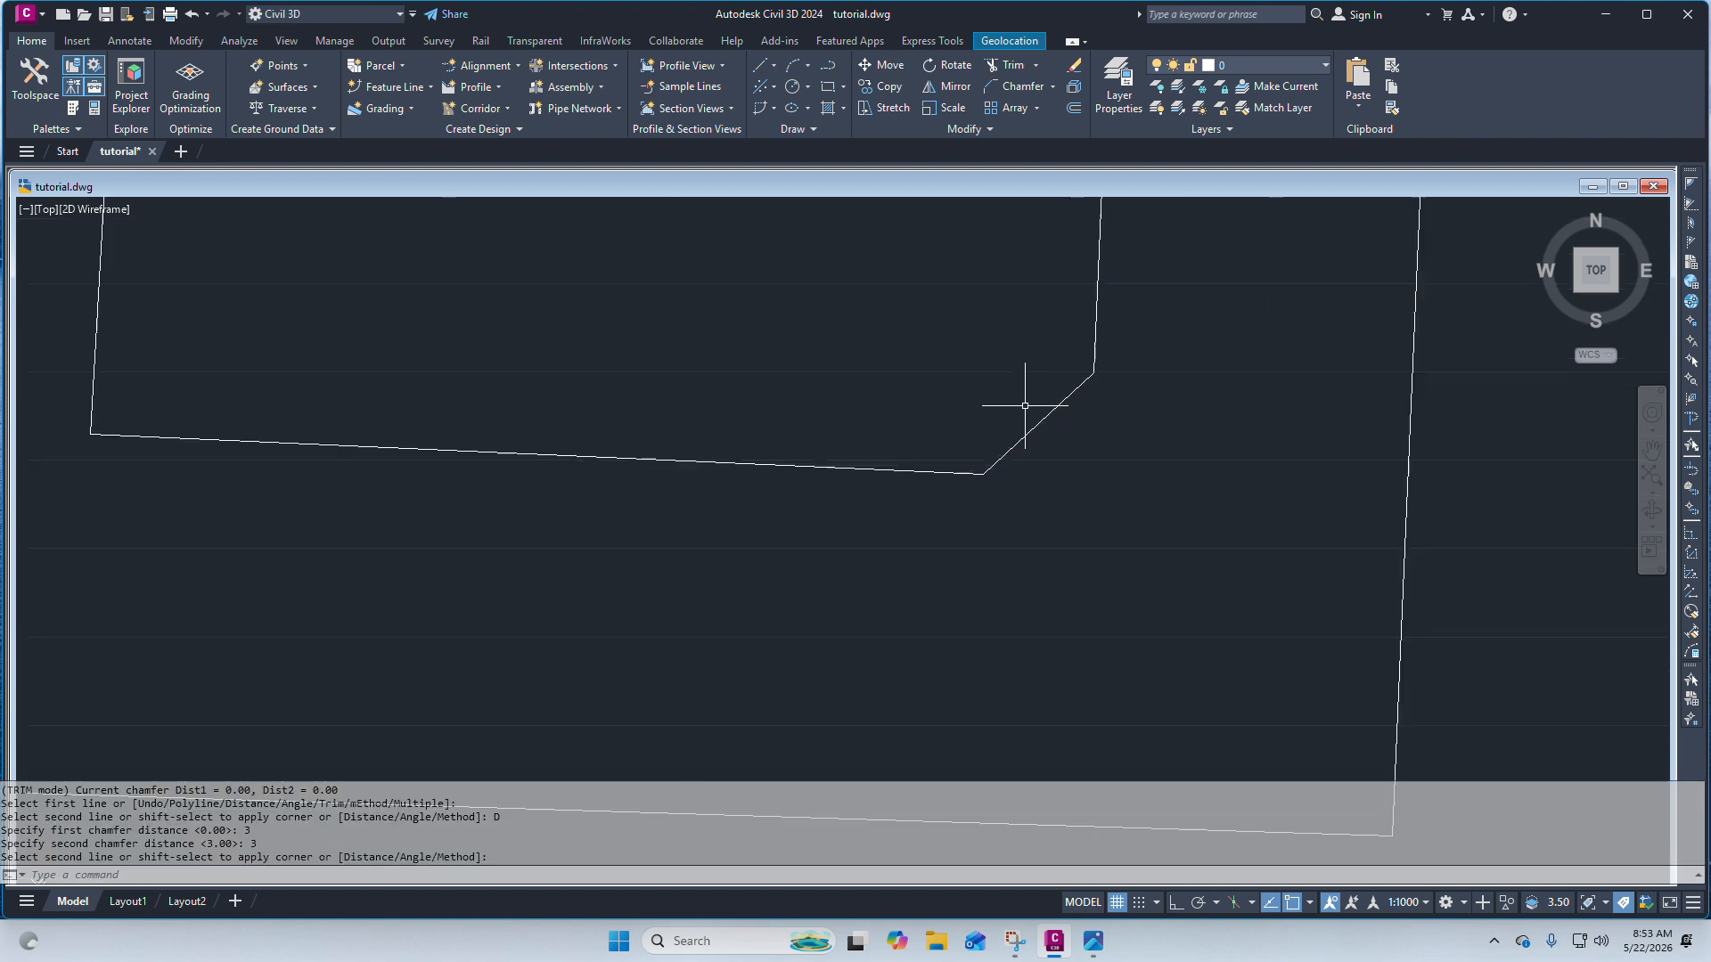
pyautogui.scroll(4, 1045, 478)
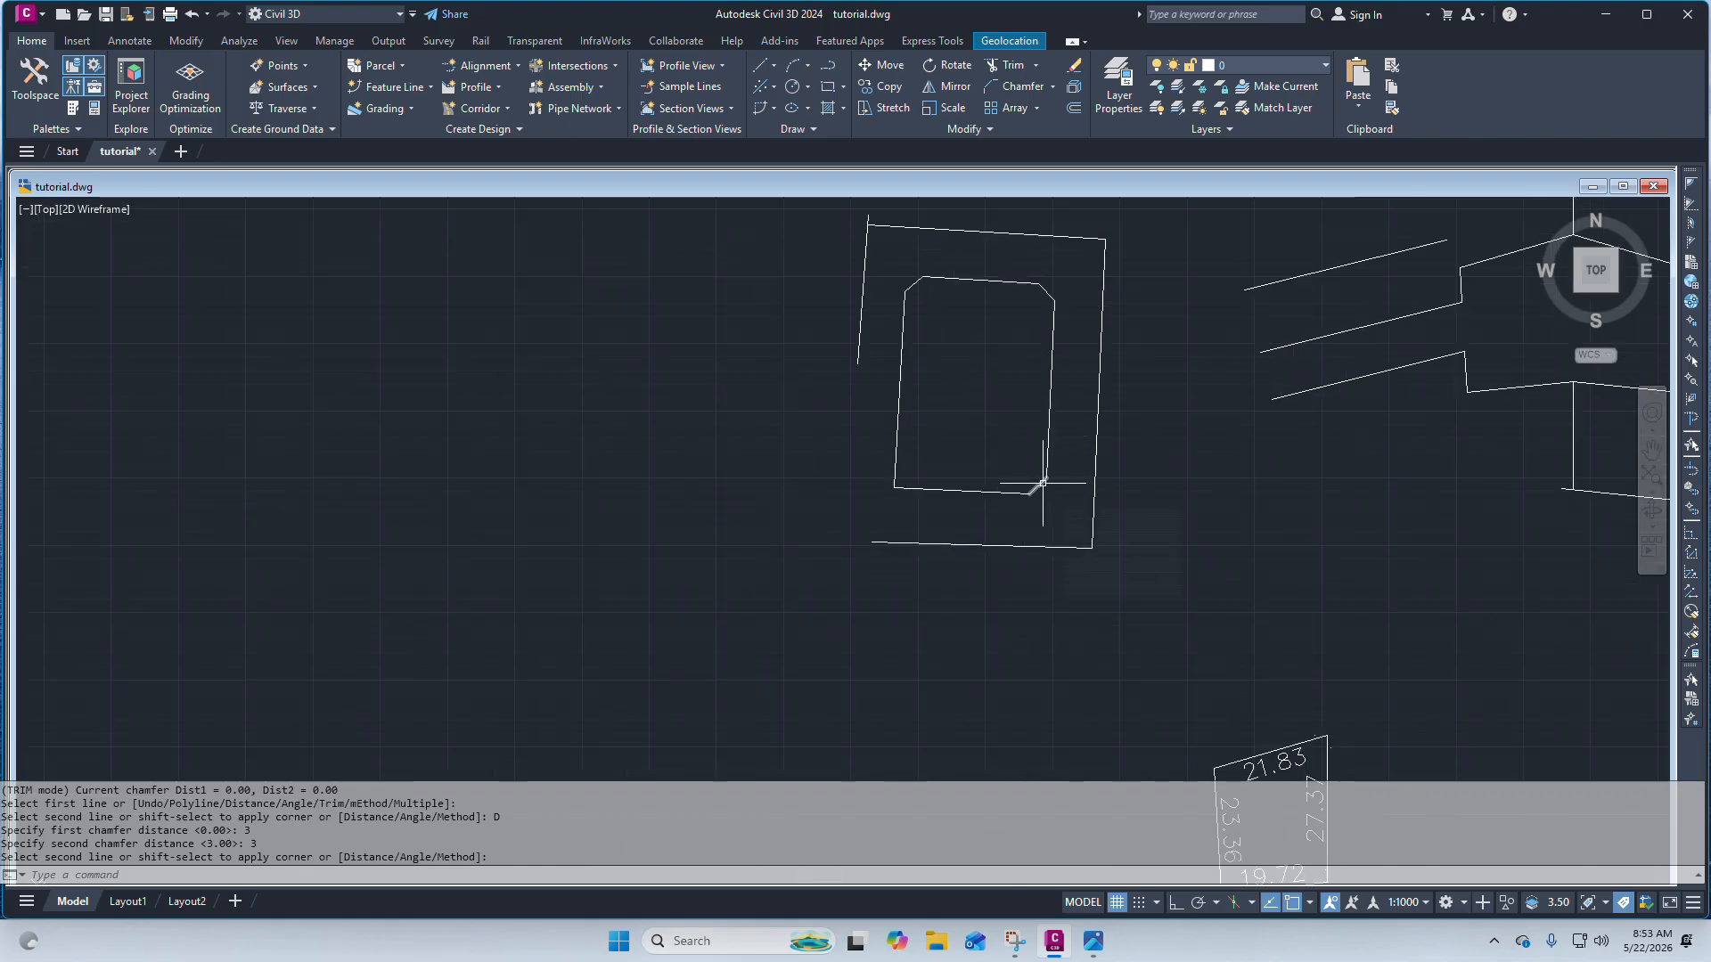
pyautogui.scroll(2, 940, 544)
pyautogui.scroll(-5, 927, 539)
pyautogui.scroll(7, 945, 551)
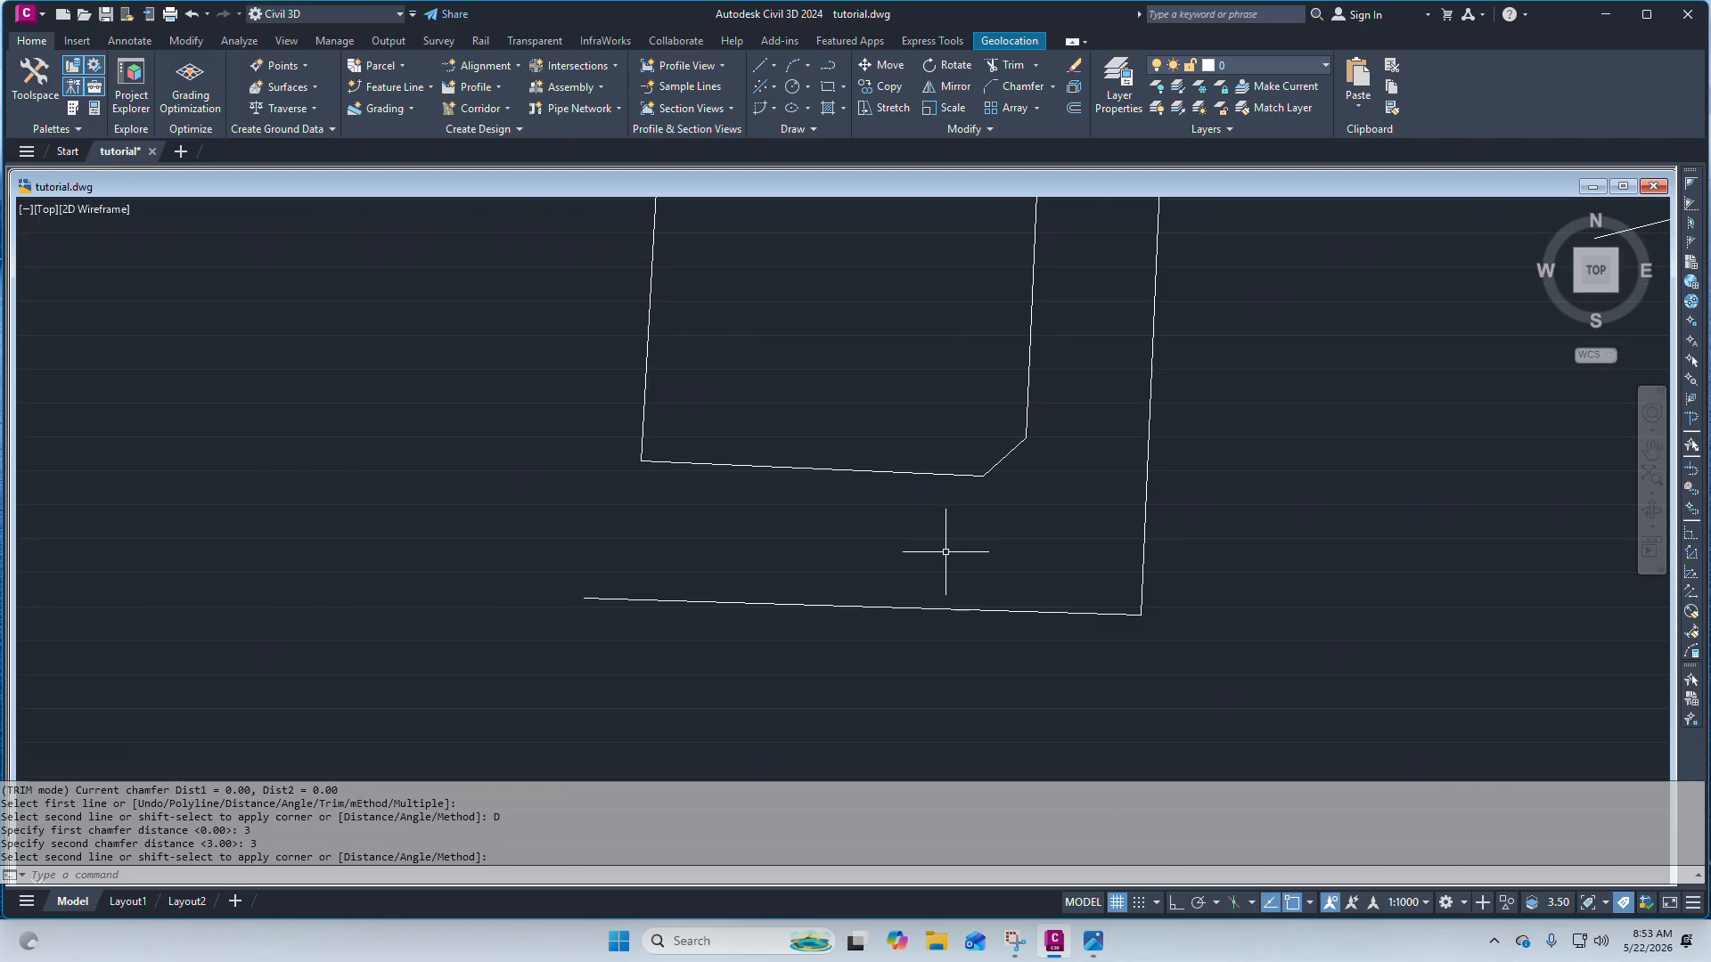
pyautogui.scroll(-5, 882, 500)
pyautogui.scroll(2, 803, 432)
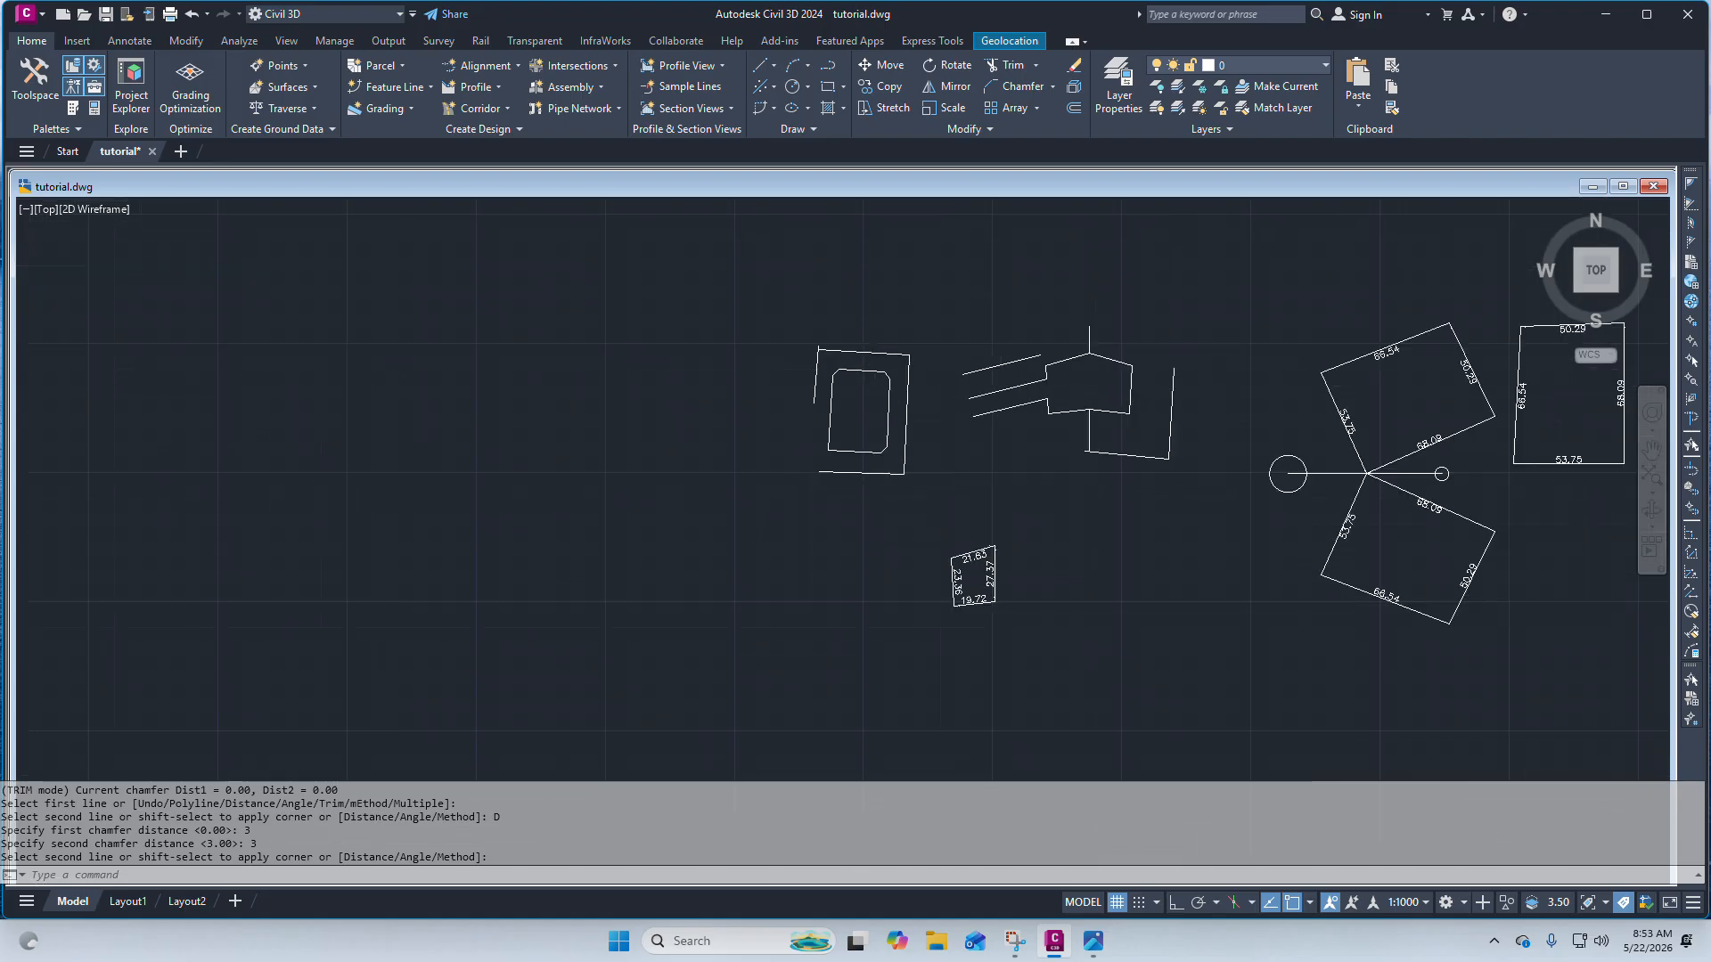
pyautogui.scroll(8, 838, 419)
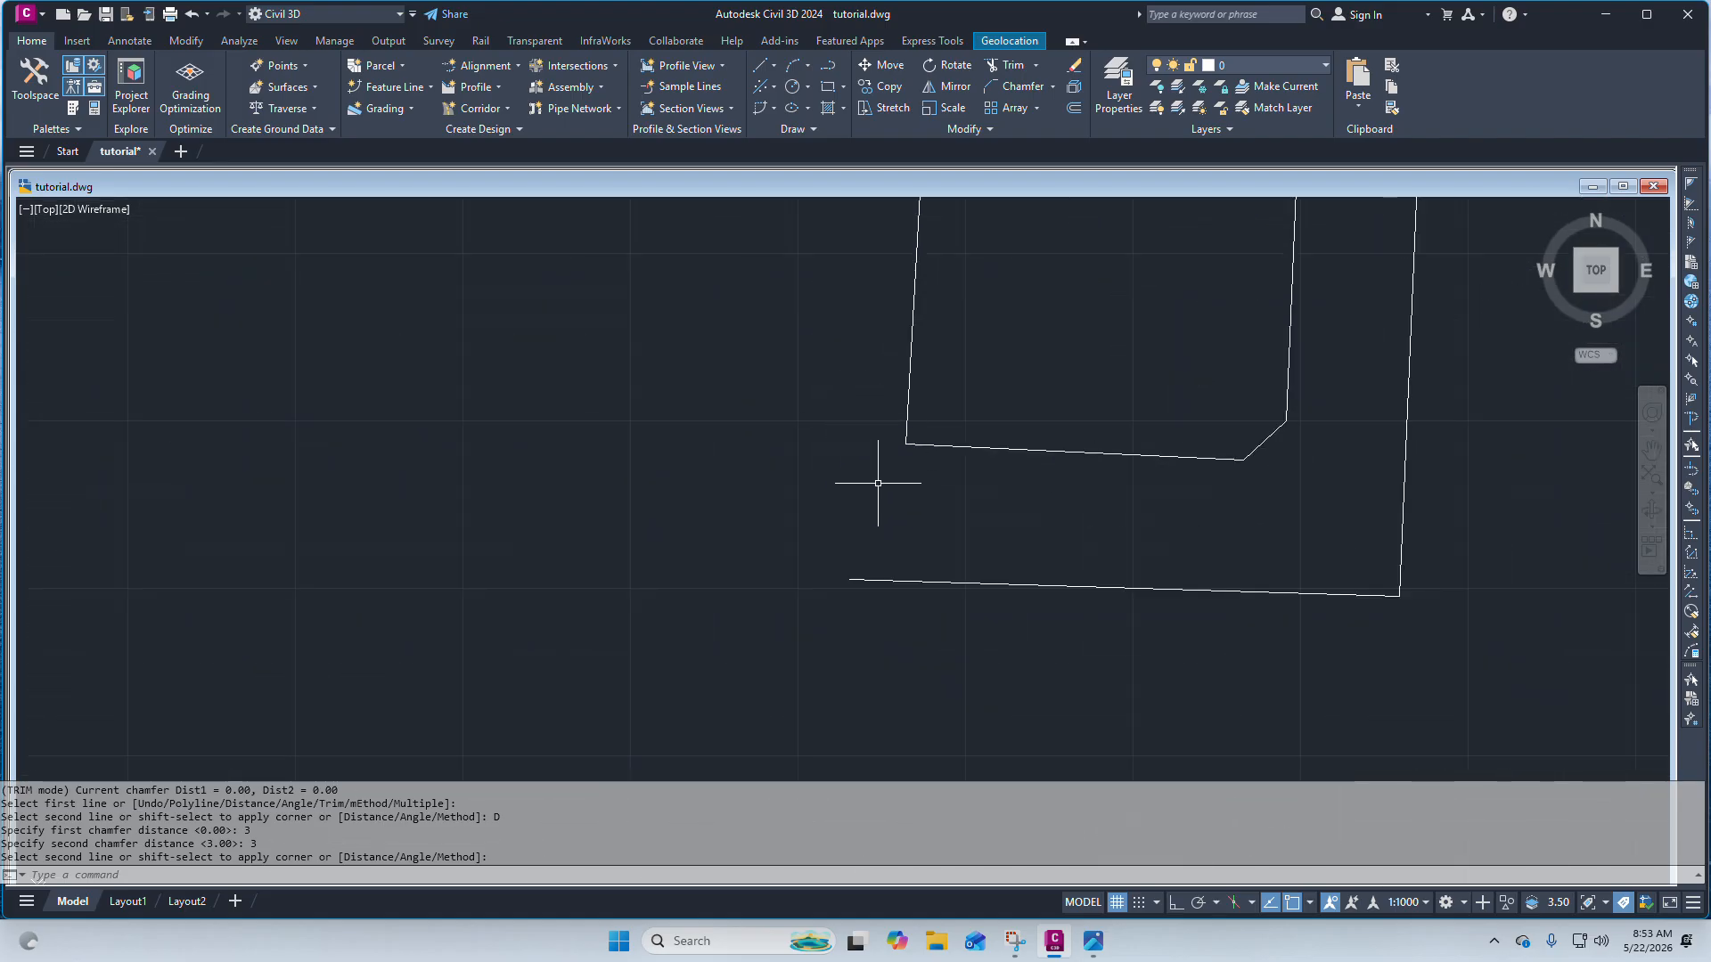
pyautogui.press('Escape')
pyautogui.scroll(-3, 905, 405)
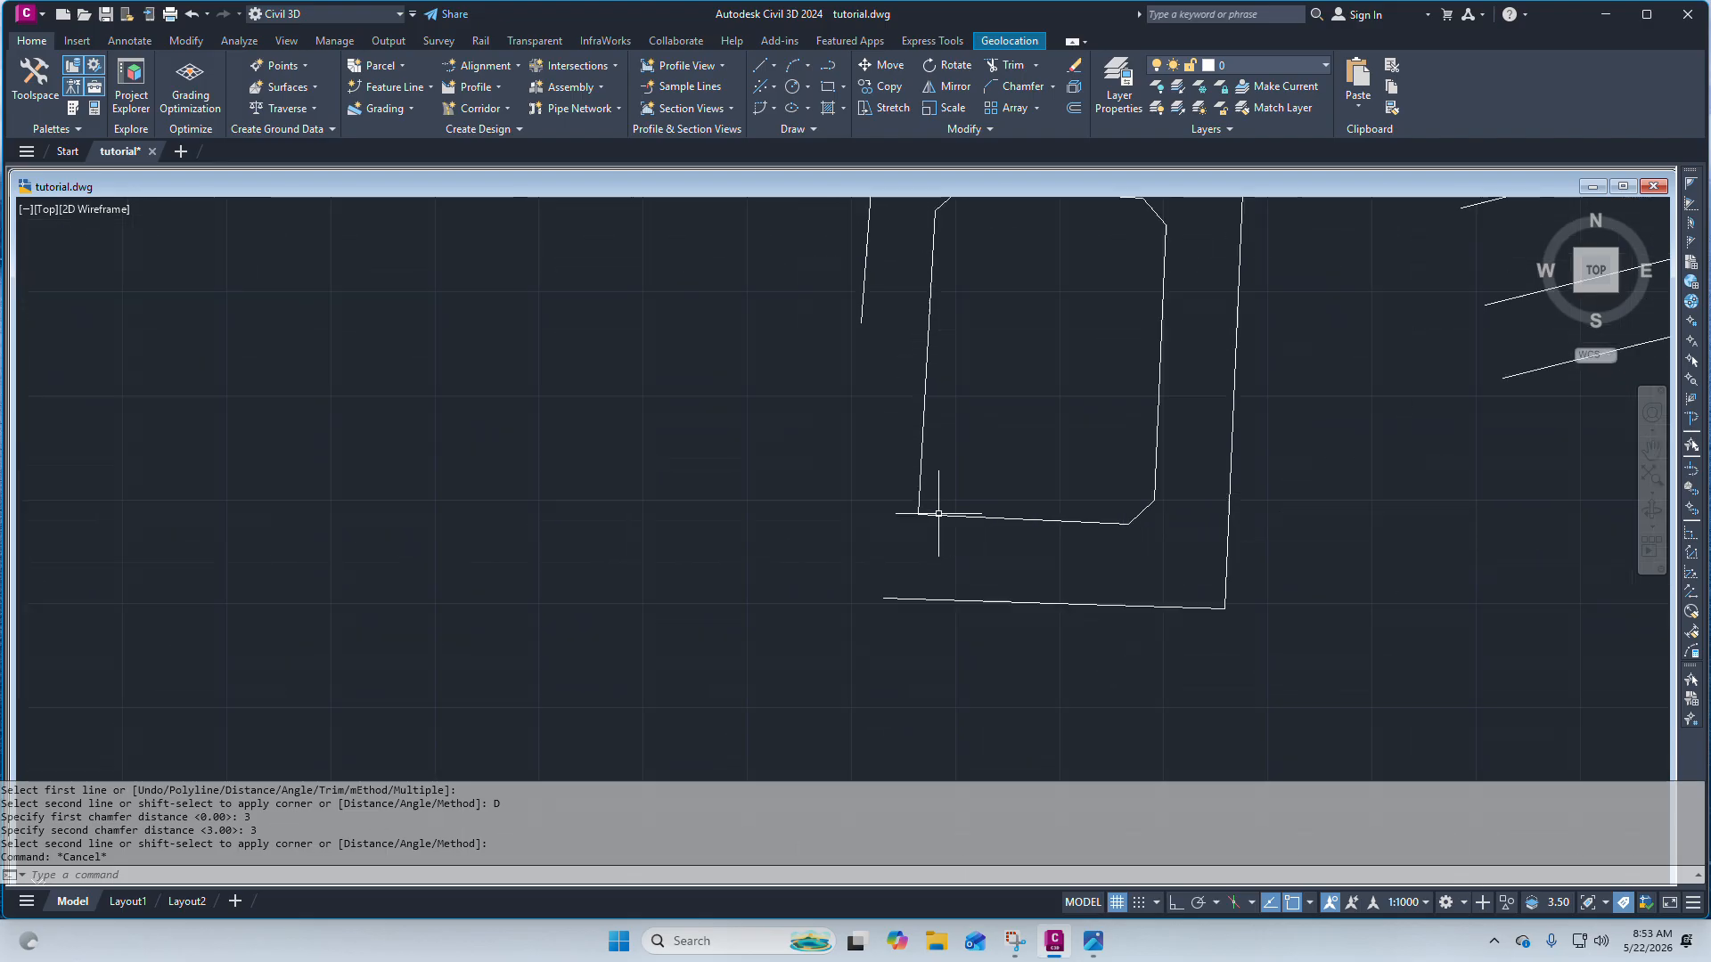
pyautogui.scroll(-2, 929, 514)
pyautogui.scroll(6, 925, 515)
pyautogui.moveTo(896, 569); pyautogui.dragTo(840, 518)
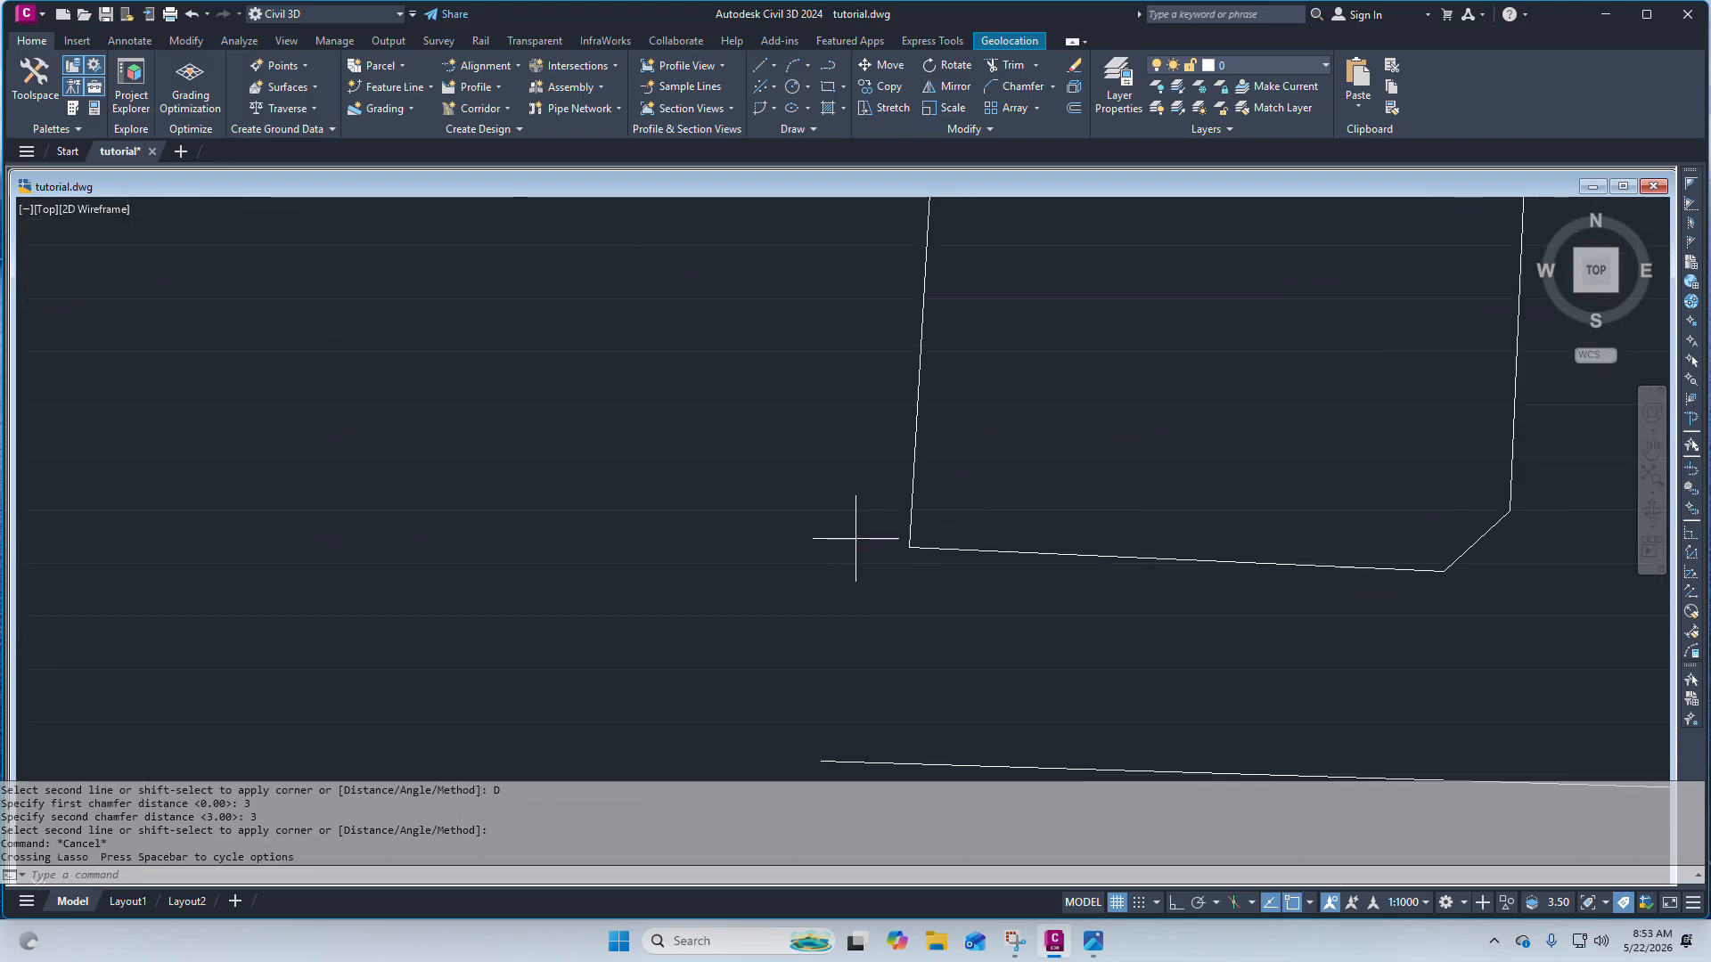
pyautogui.click(855, 539)
pyautogui.click(950, 578)
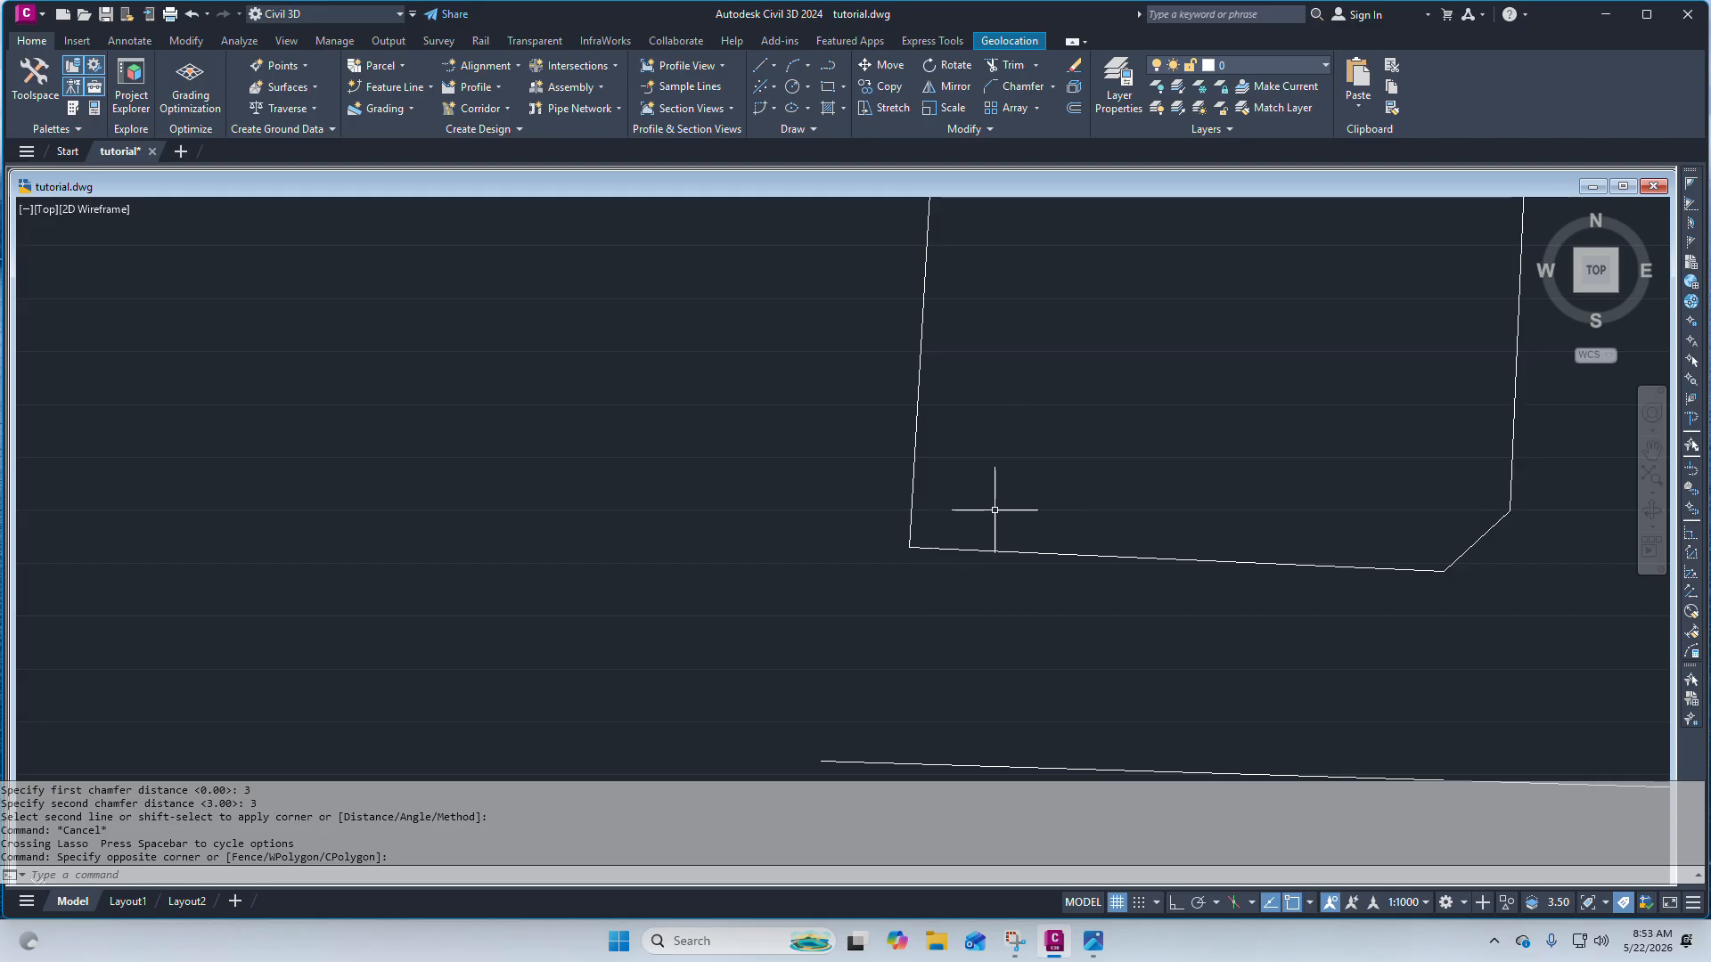
pyautogui.click(791, 86)
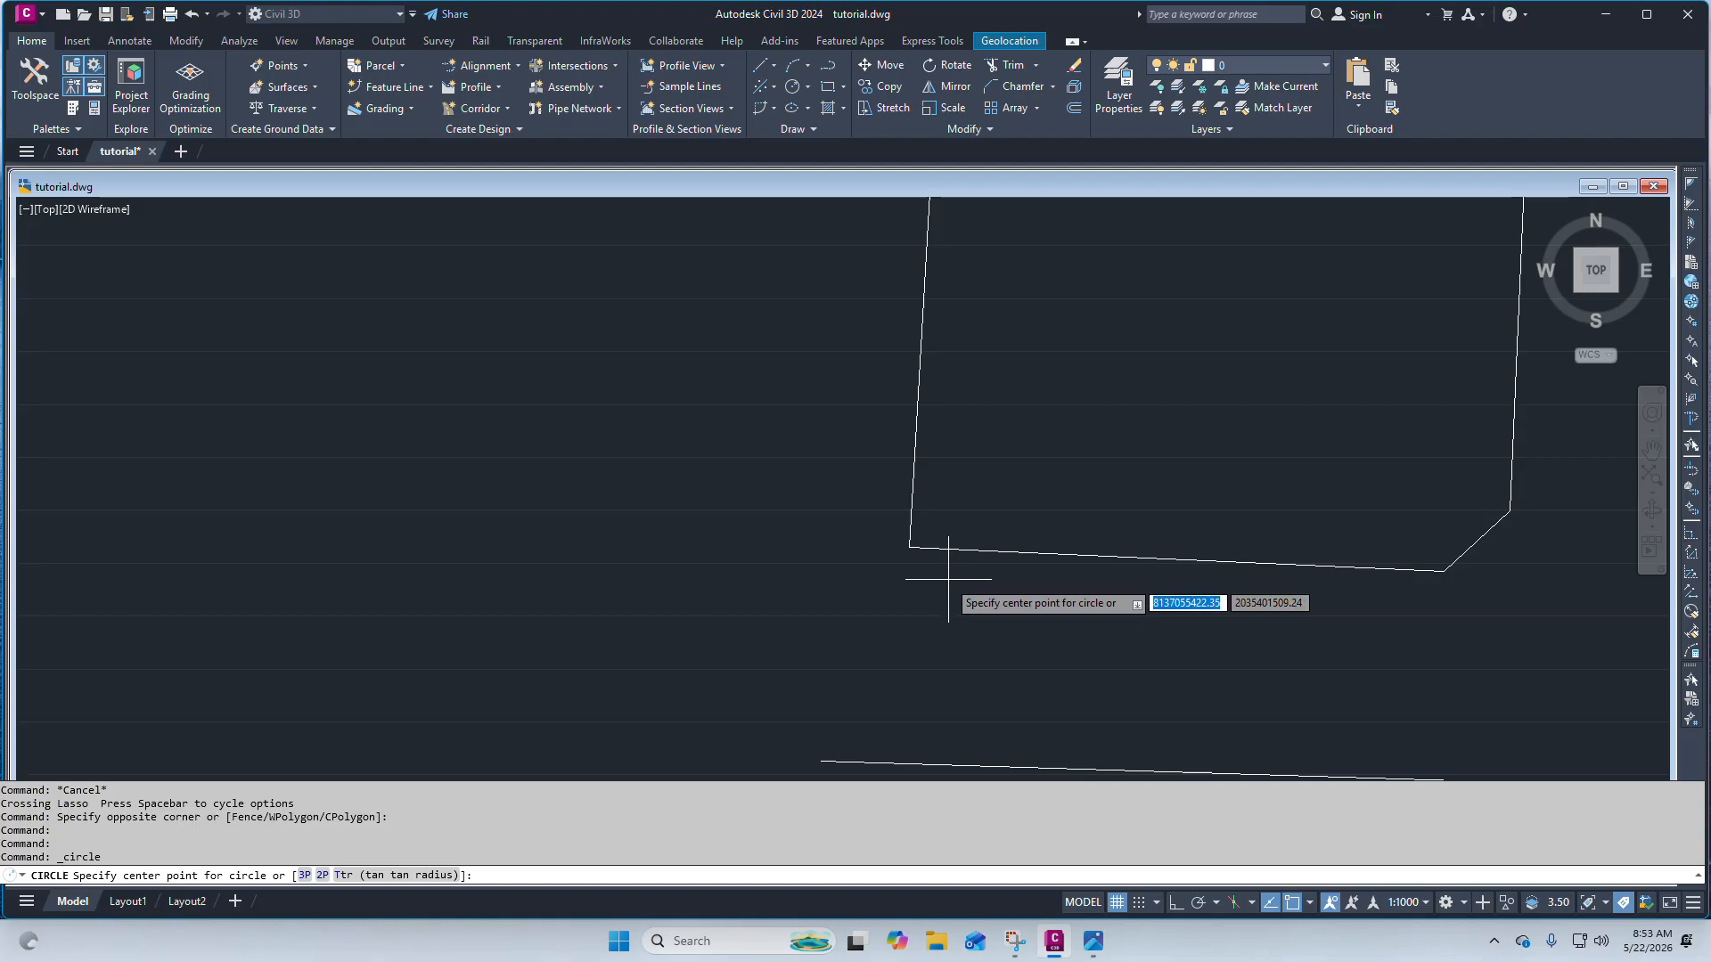
pyautogui.click(984, 570)
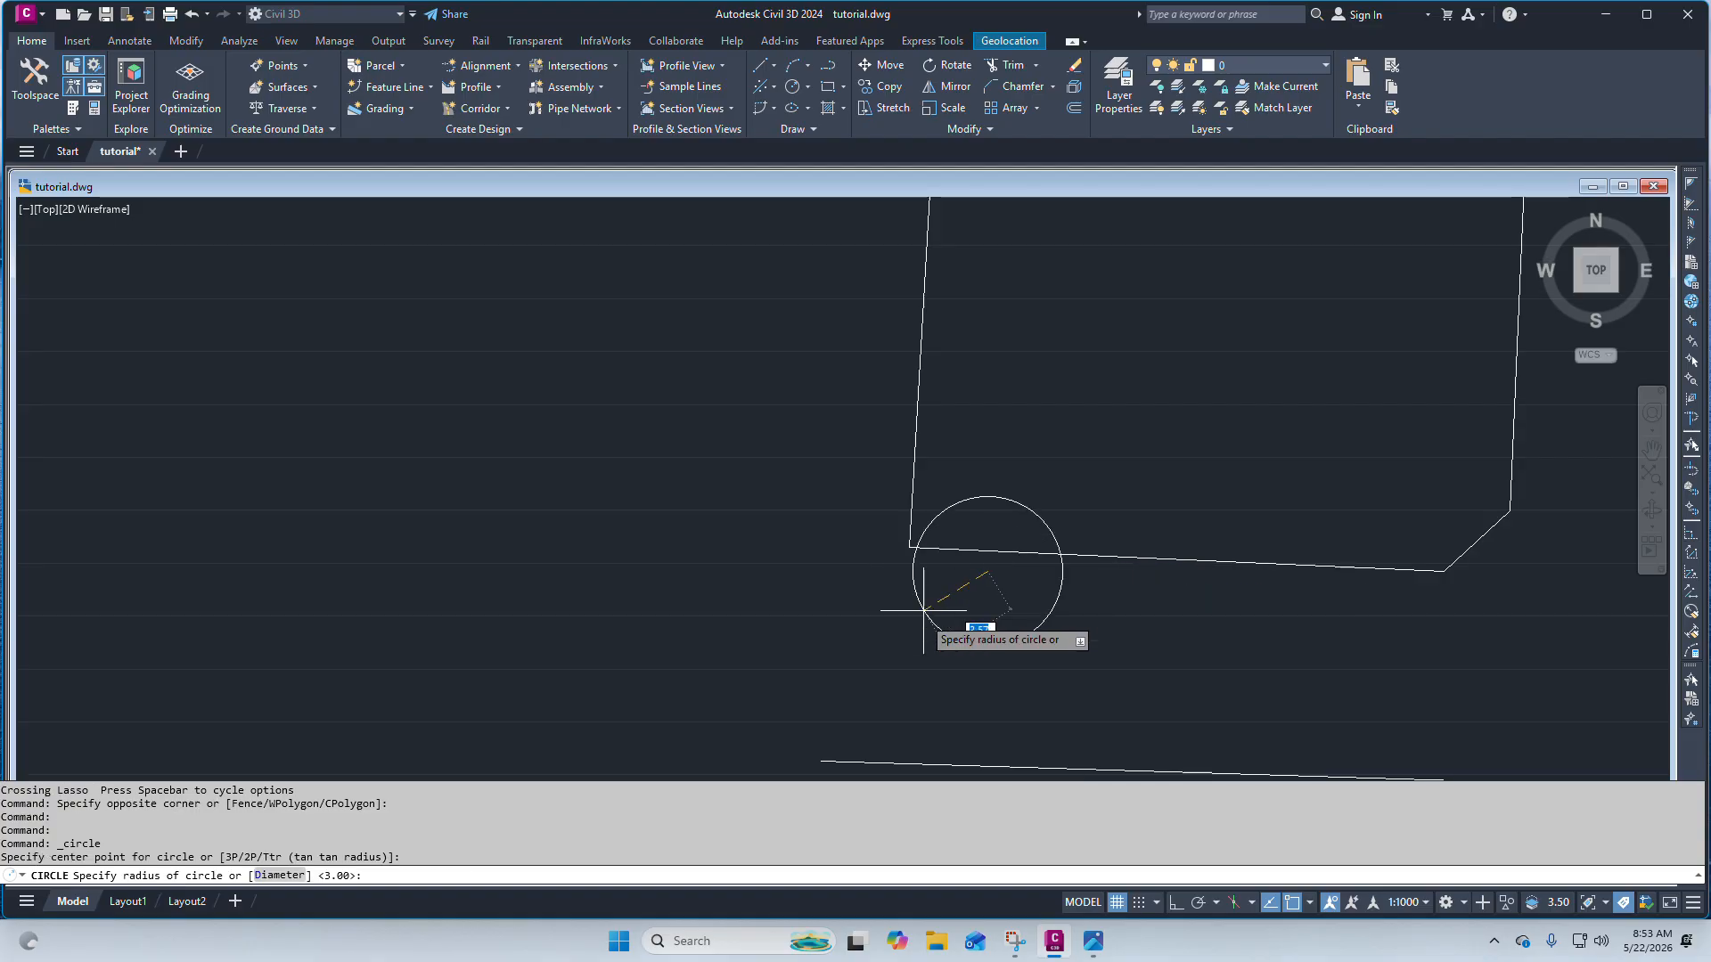
pyautogui.press('Escape')
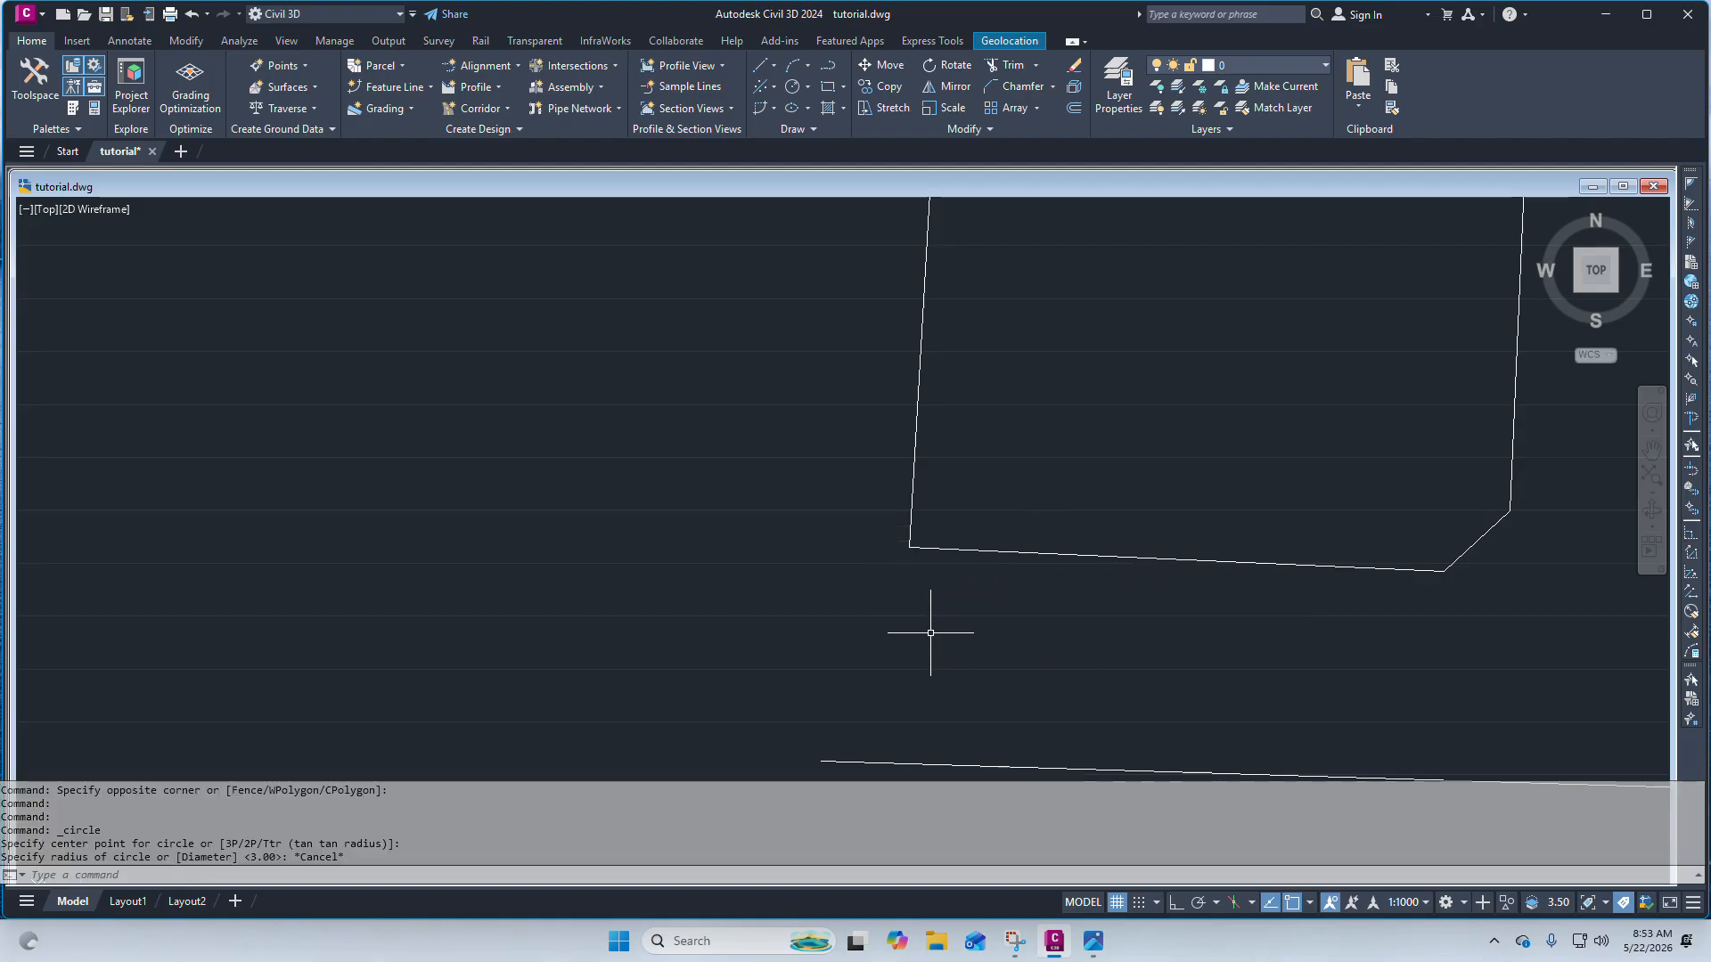
# Draw a construction circle of radius 4 centred on the parcel's bottom-left corner.
pyautogui.click(791, 87)
pyautogui.click(909, 546)
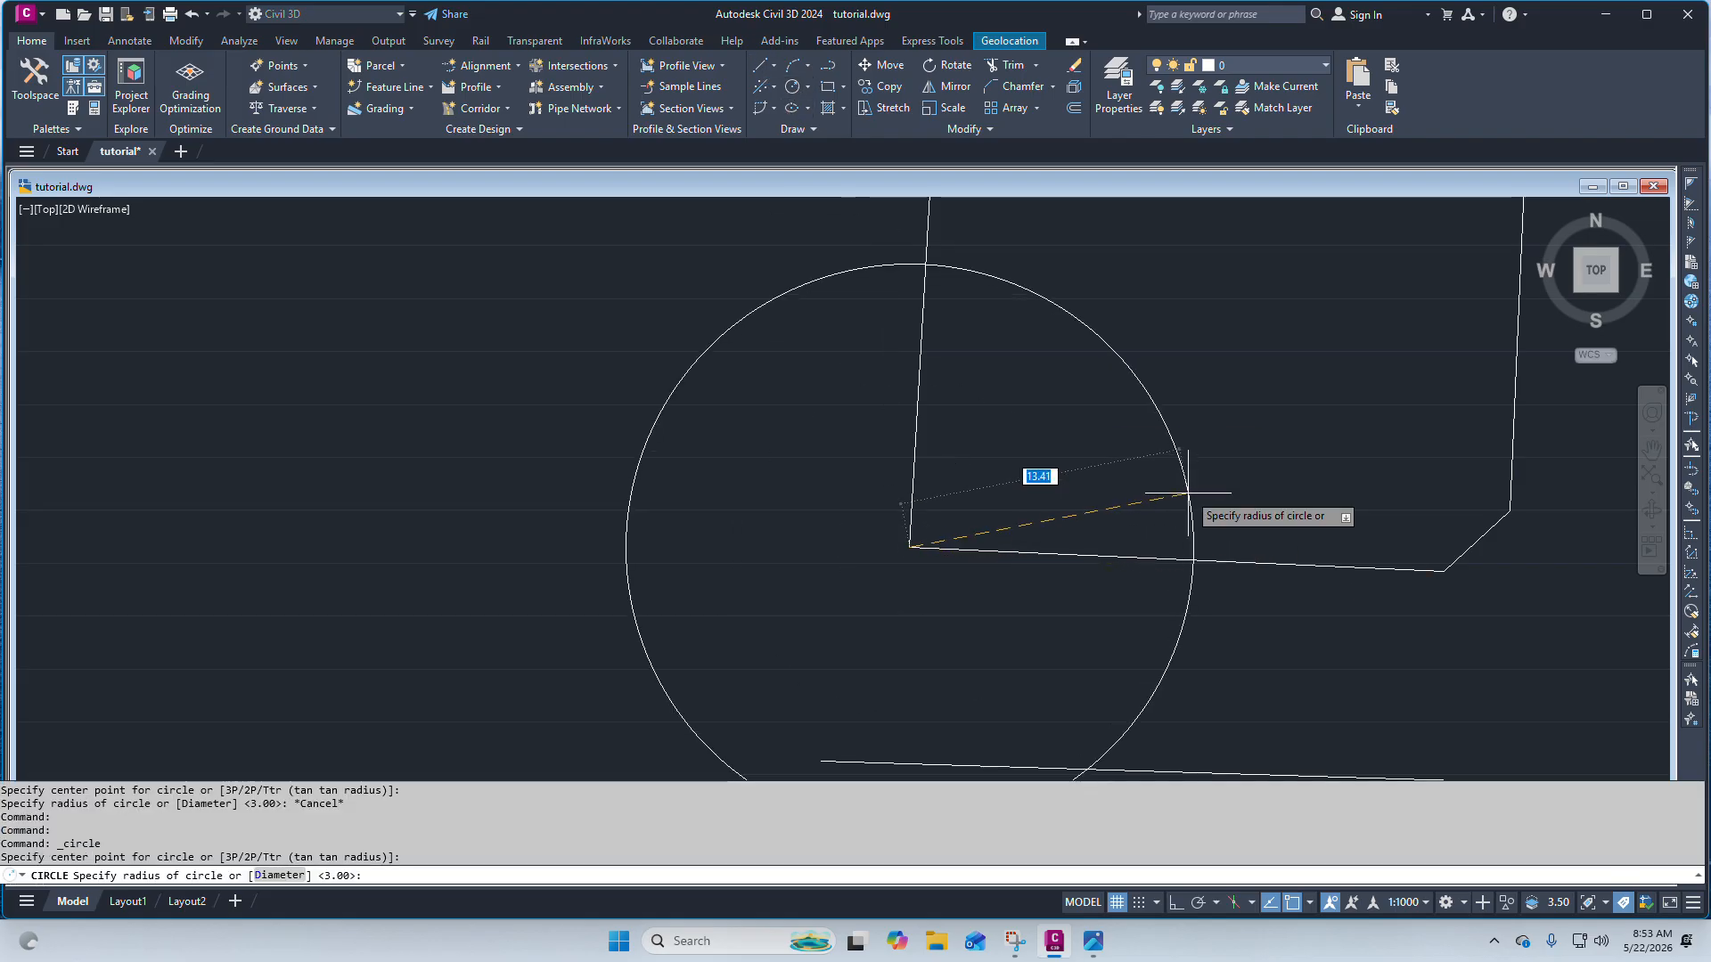
pyautogui.press('Return')
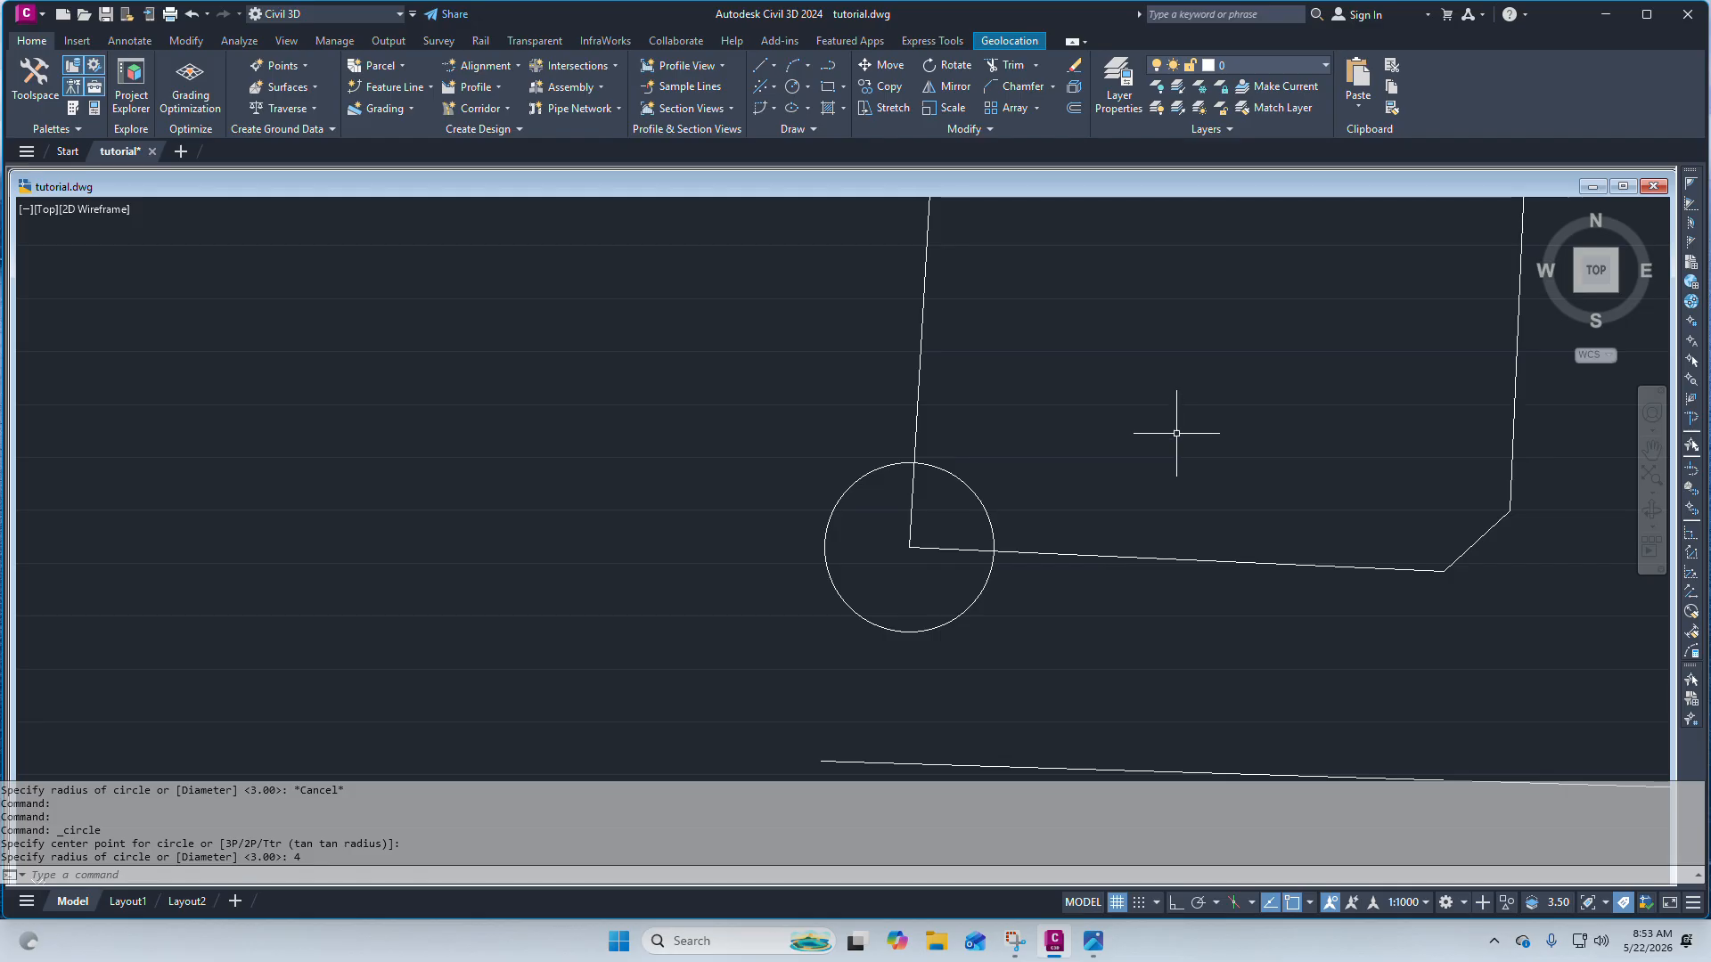
# Draw a line from where the circle crosses the bottom edge, then erase the construction circle.
pyautogui.click(773, 65)
pyautogui.click(806, 83)
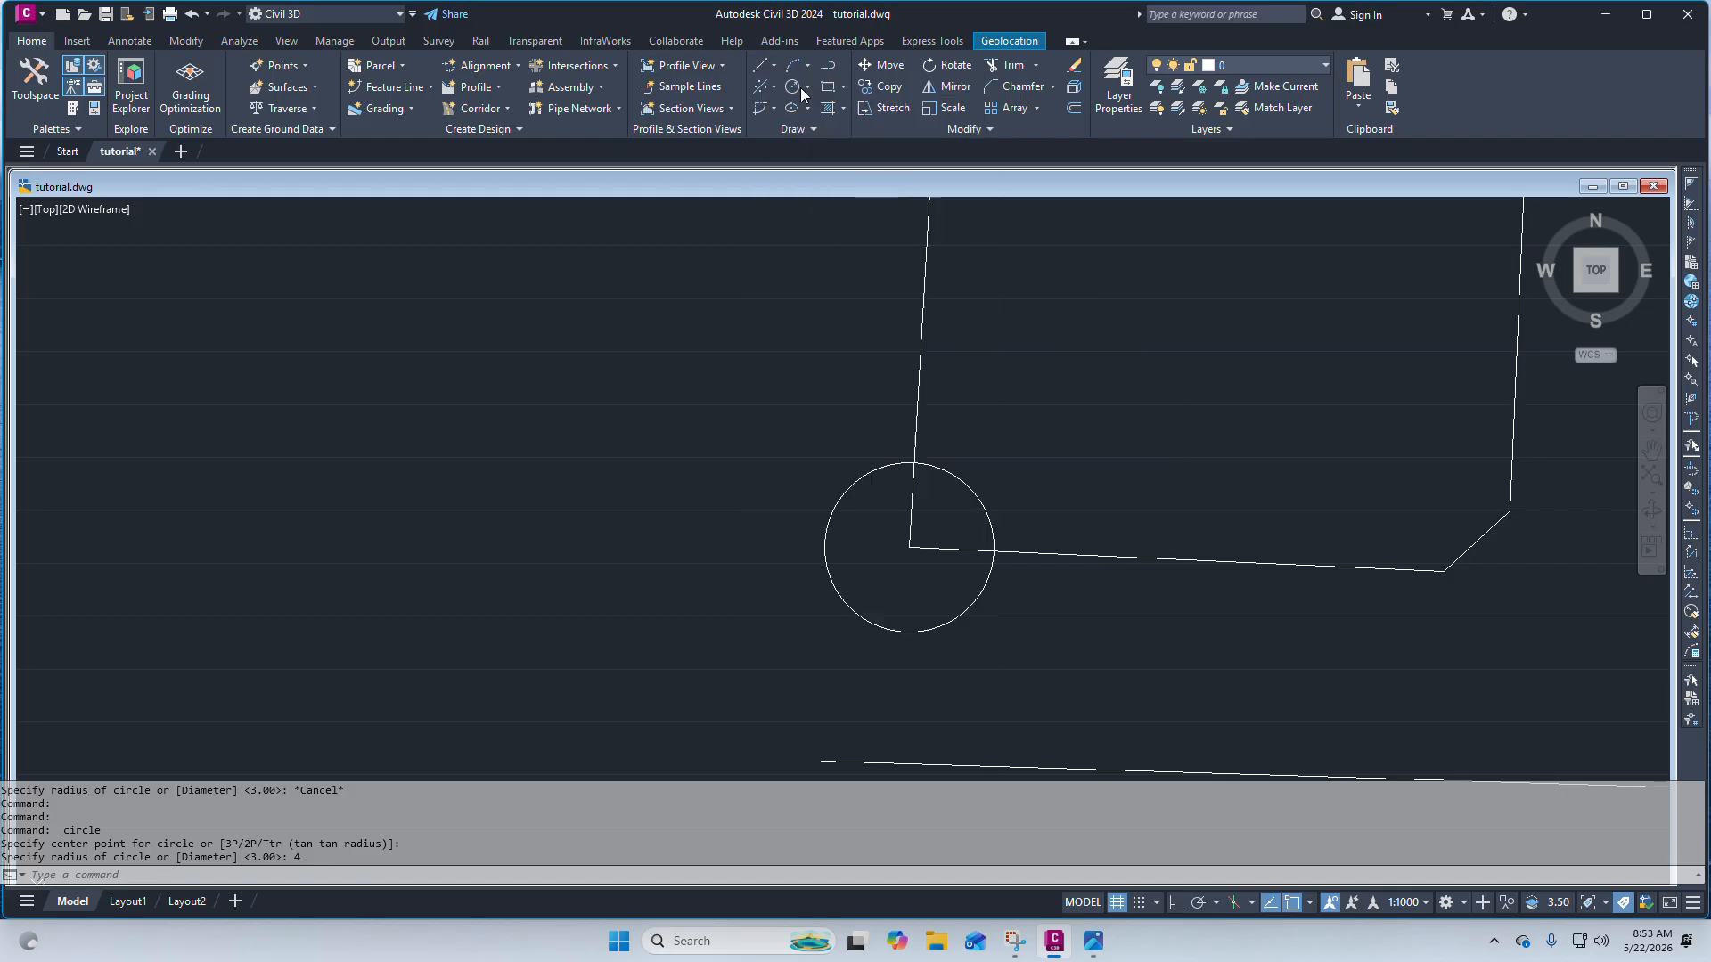
pyautogui.click(994, 549)
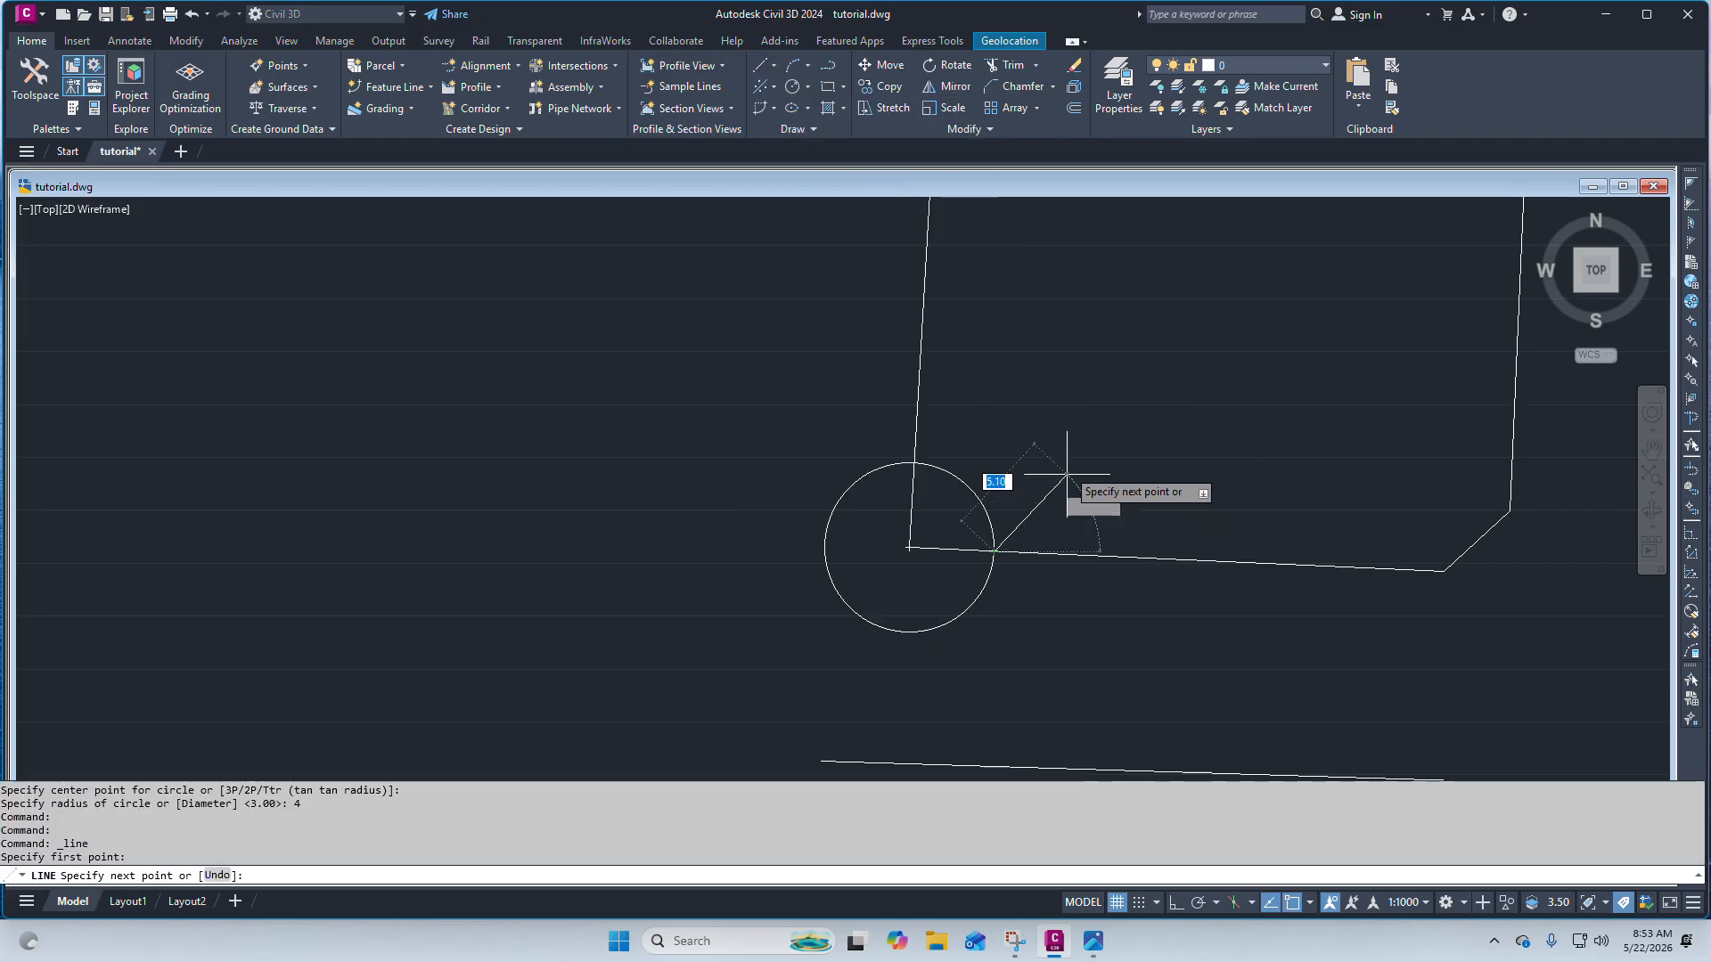
pyautogui.click(1067, 426)
pyautogui.press('Escape')
pyautogui.click(974, 497)
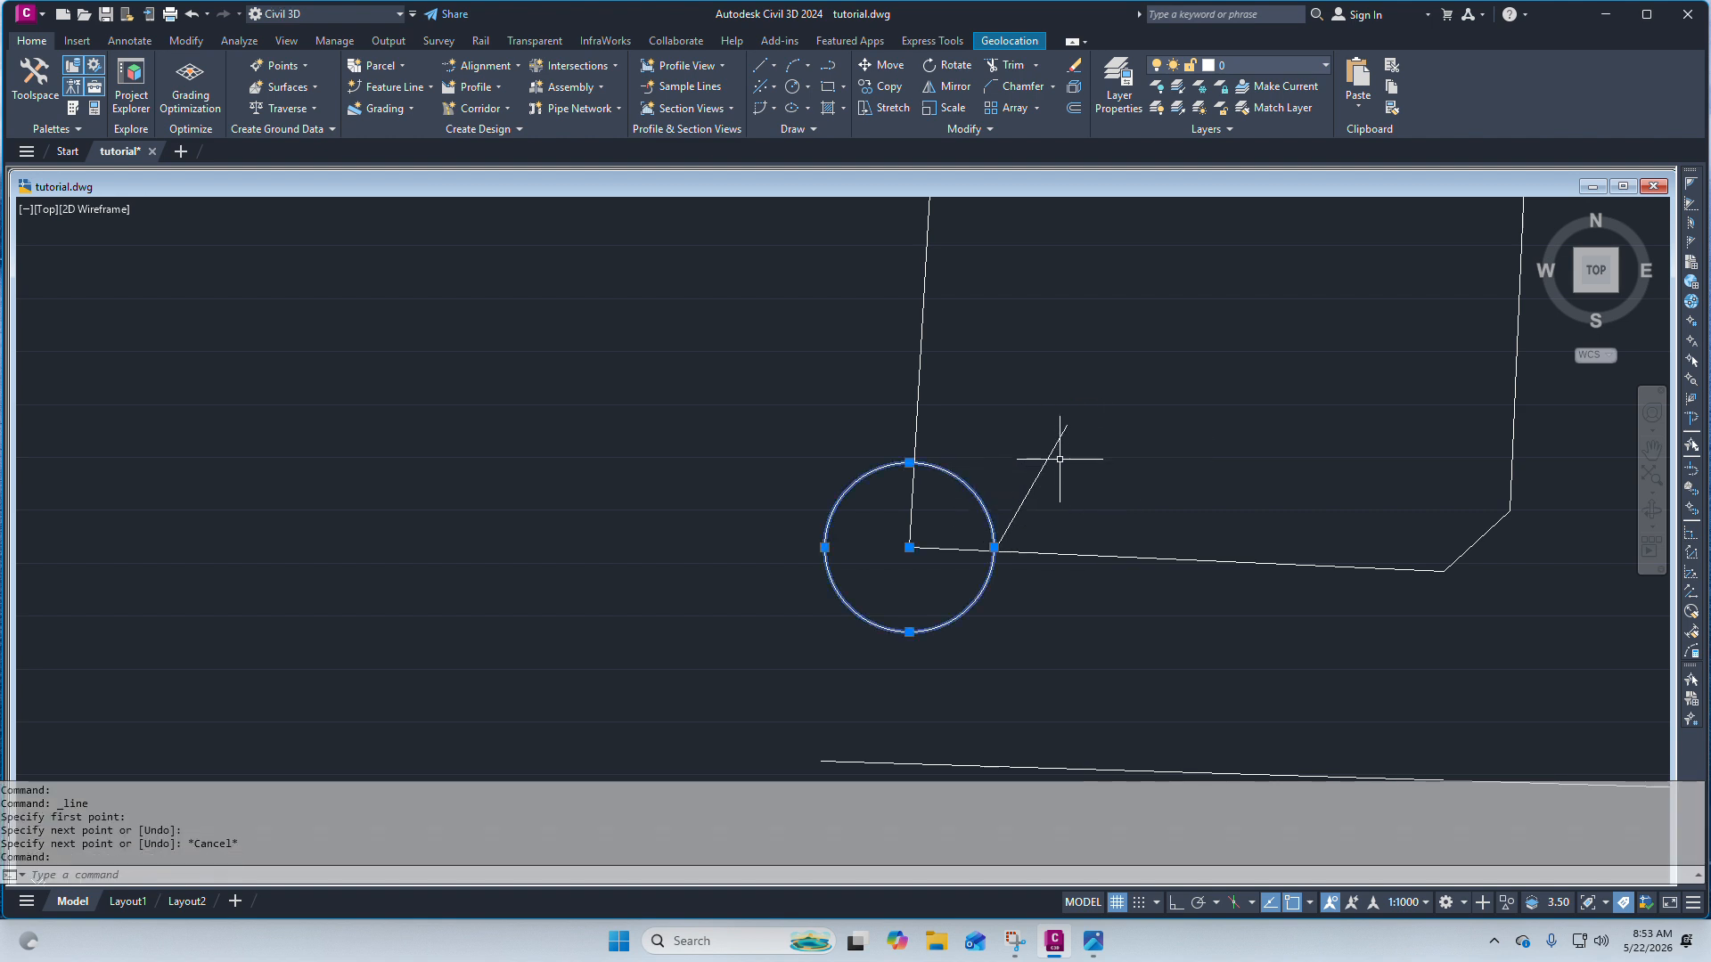
pyautogui.press('Delete')
# Add an aligned dimension from the bottom-left corner to the new line's start point on the bottom edge.
pyautogui.click(147, 44)
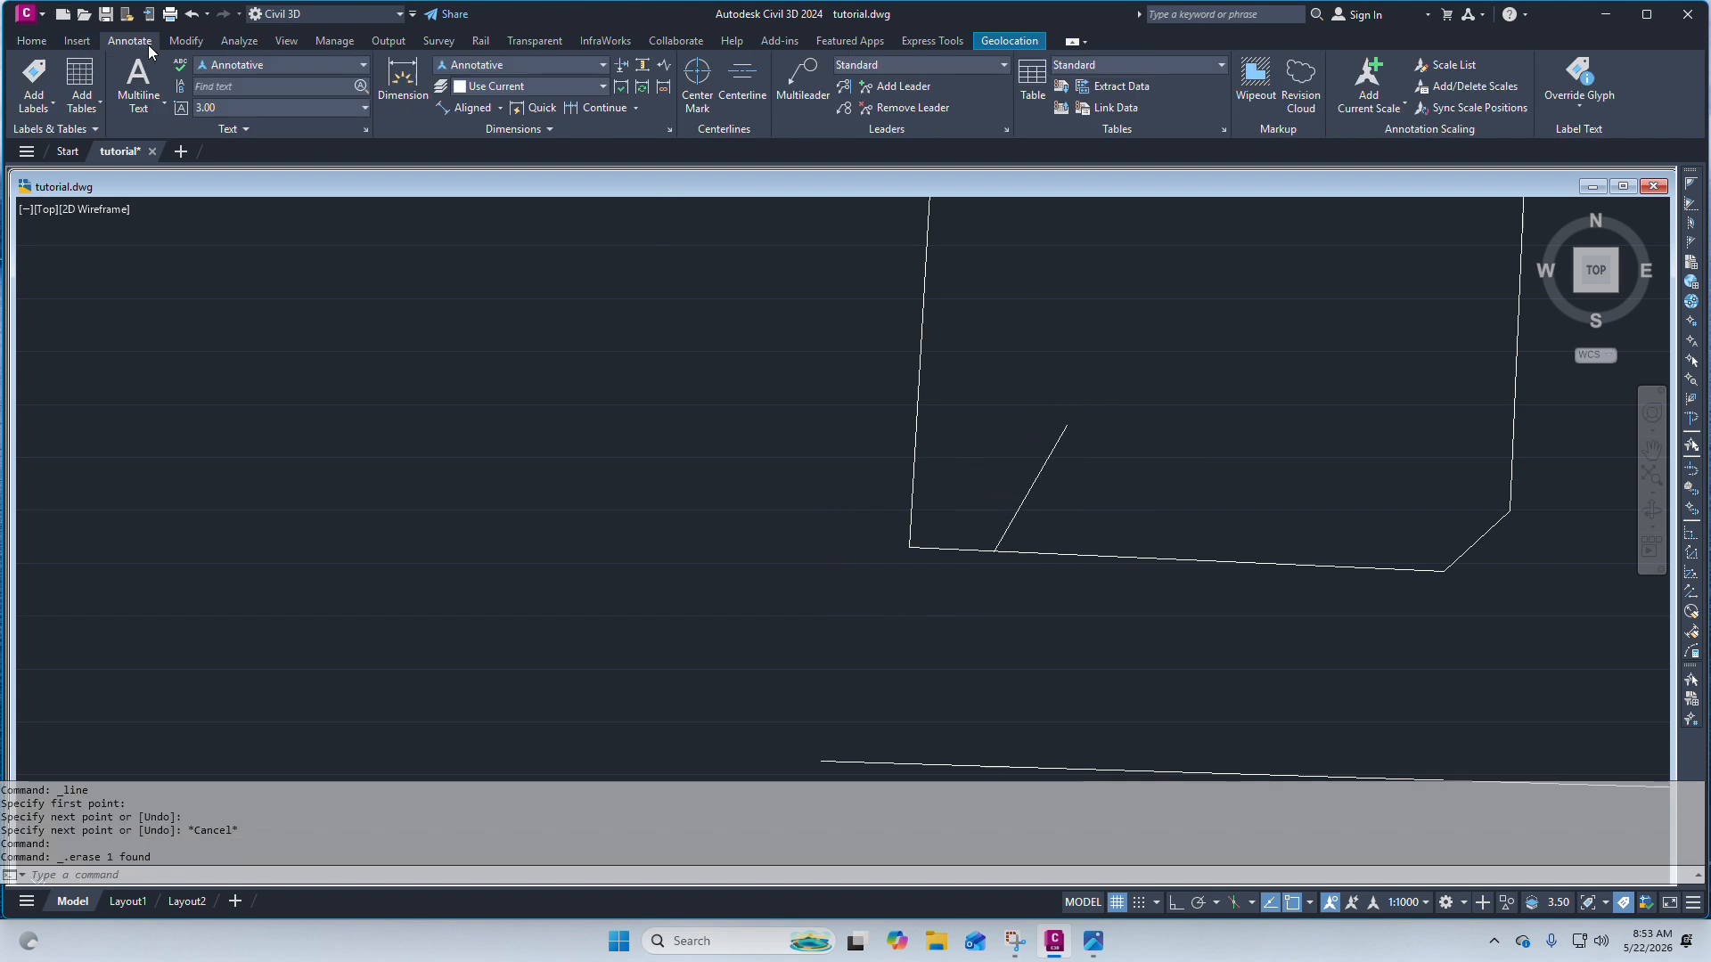
pyautogui.click(470, 108)
pyautogui.scroll(2, 927, 503)
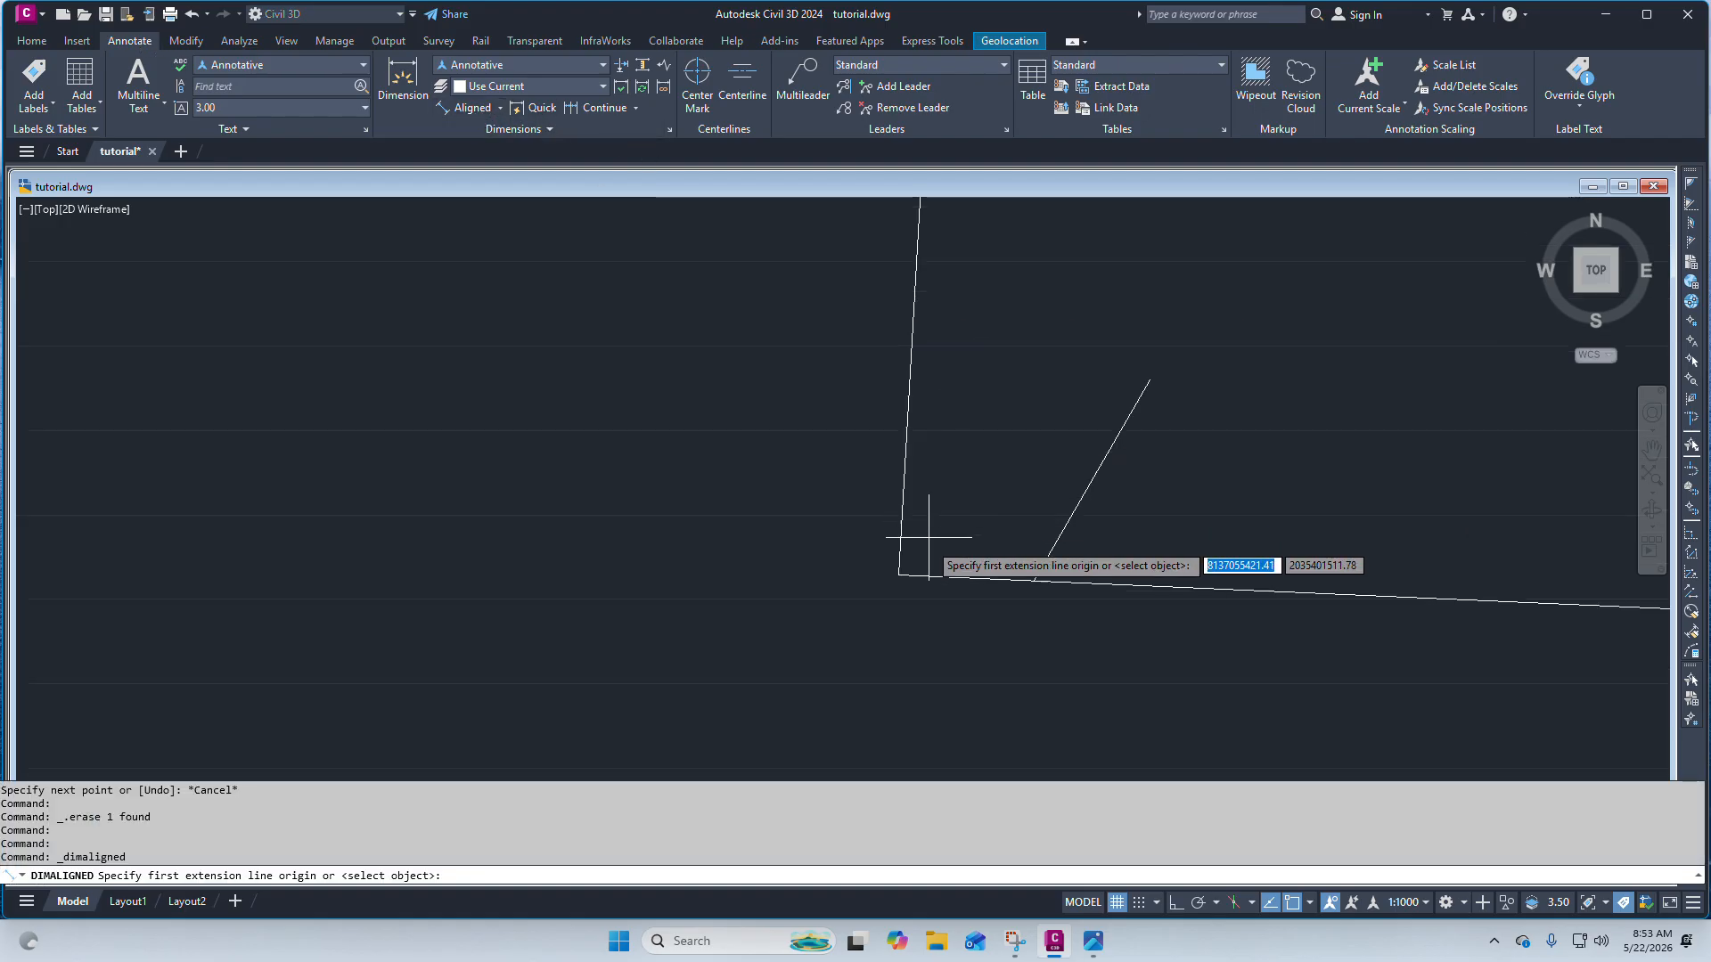
pyautogui.click(899, 575)
pyautogui.click(1033, 581)
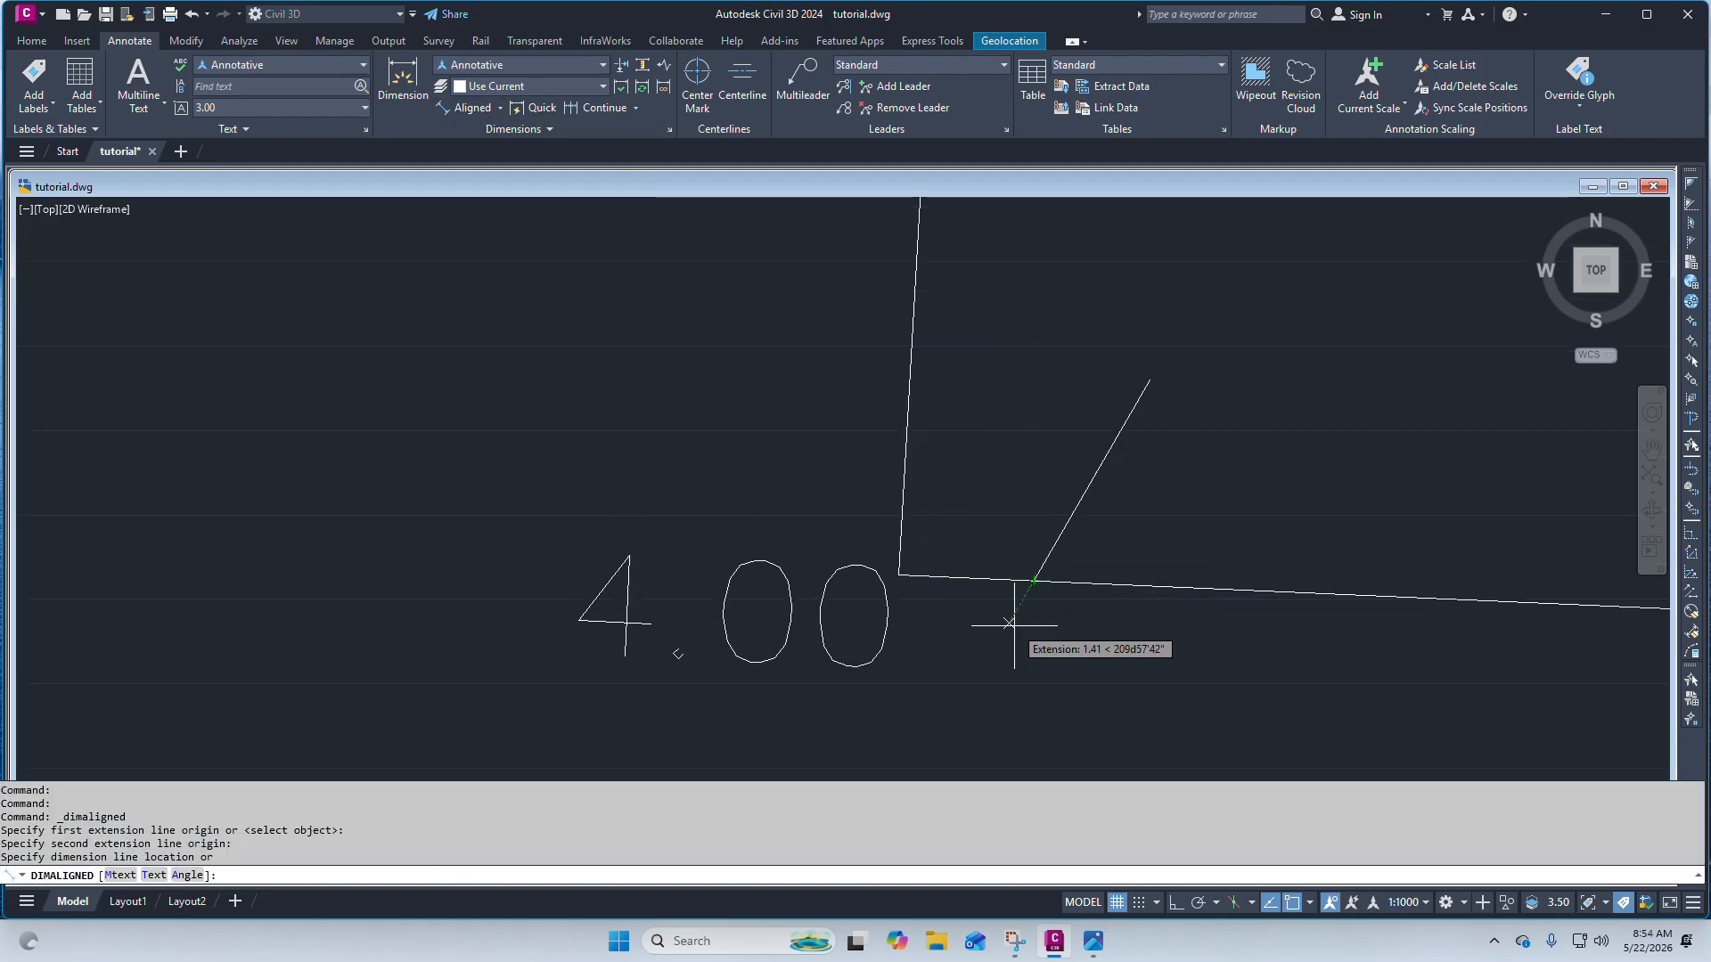
pyautogui.scroll(-1, 989, 619)
pyautogui.click(990, 658)
pyautogui.scroll(-1, 936, 584)
pyautogui.scroll(1, 917, 585)
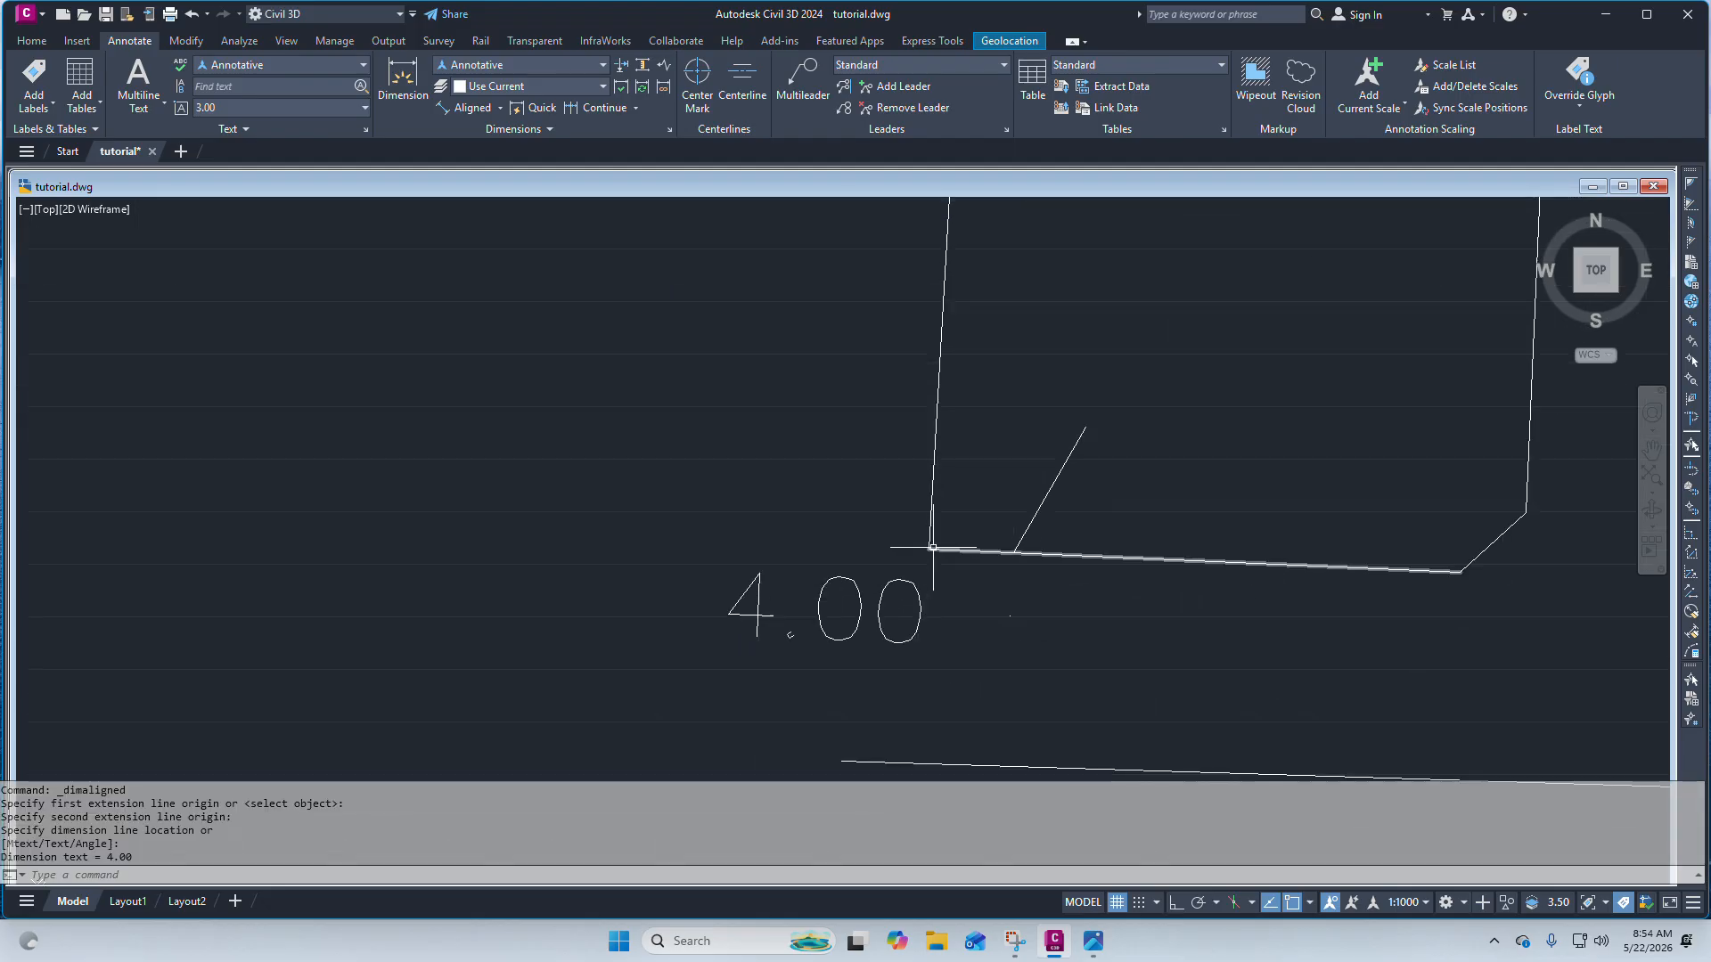
pyautogui.scroll(-2, 922, 554)
pyautogui.scroll(2, 922, 561)
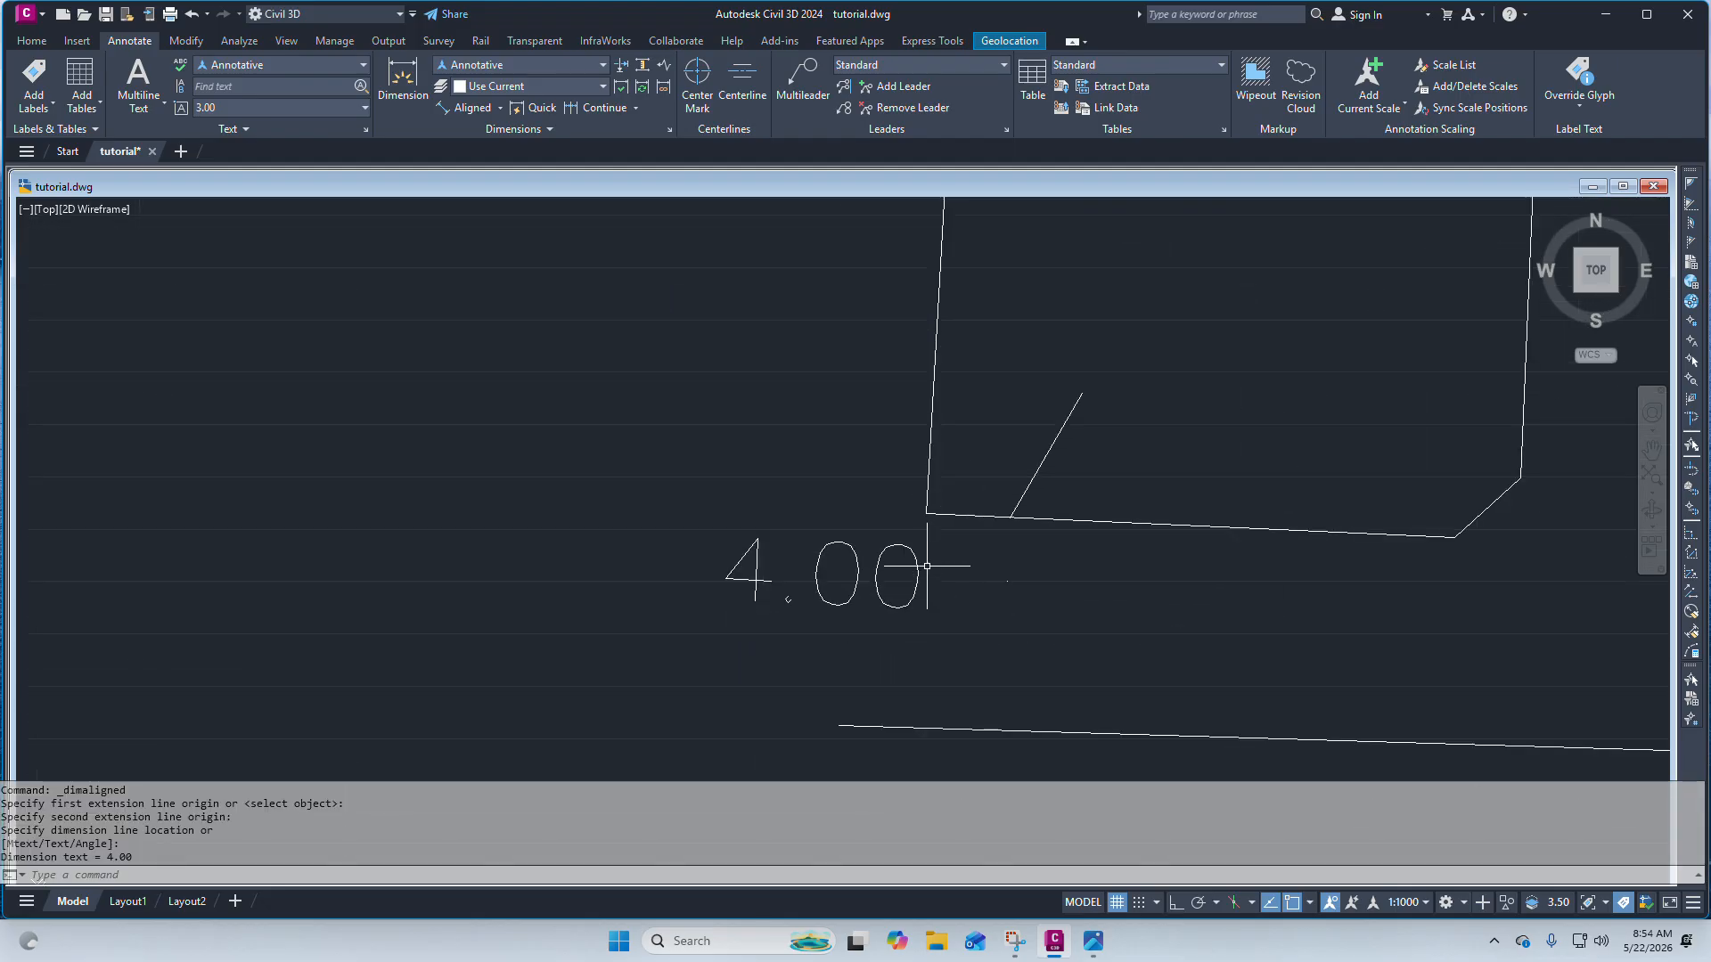
# Draw a construction circle of radius 5 centred on the parcel's bottom-left corner.
pyautogui.click(32, 41)
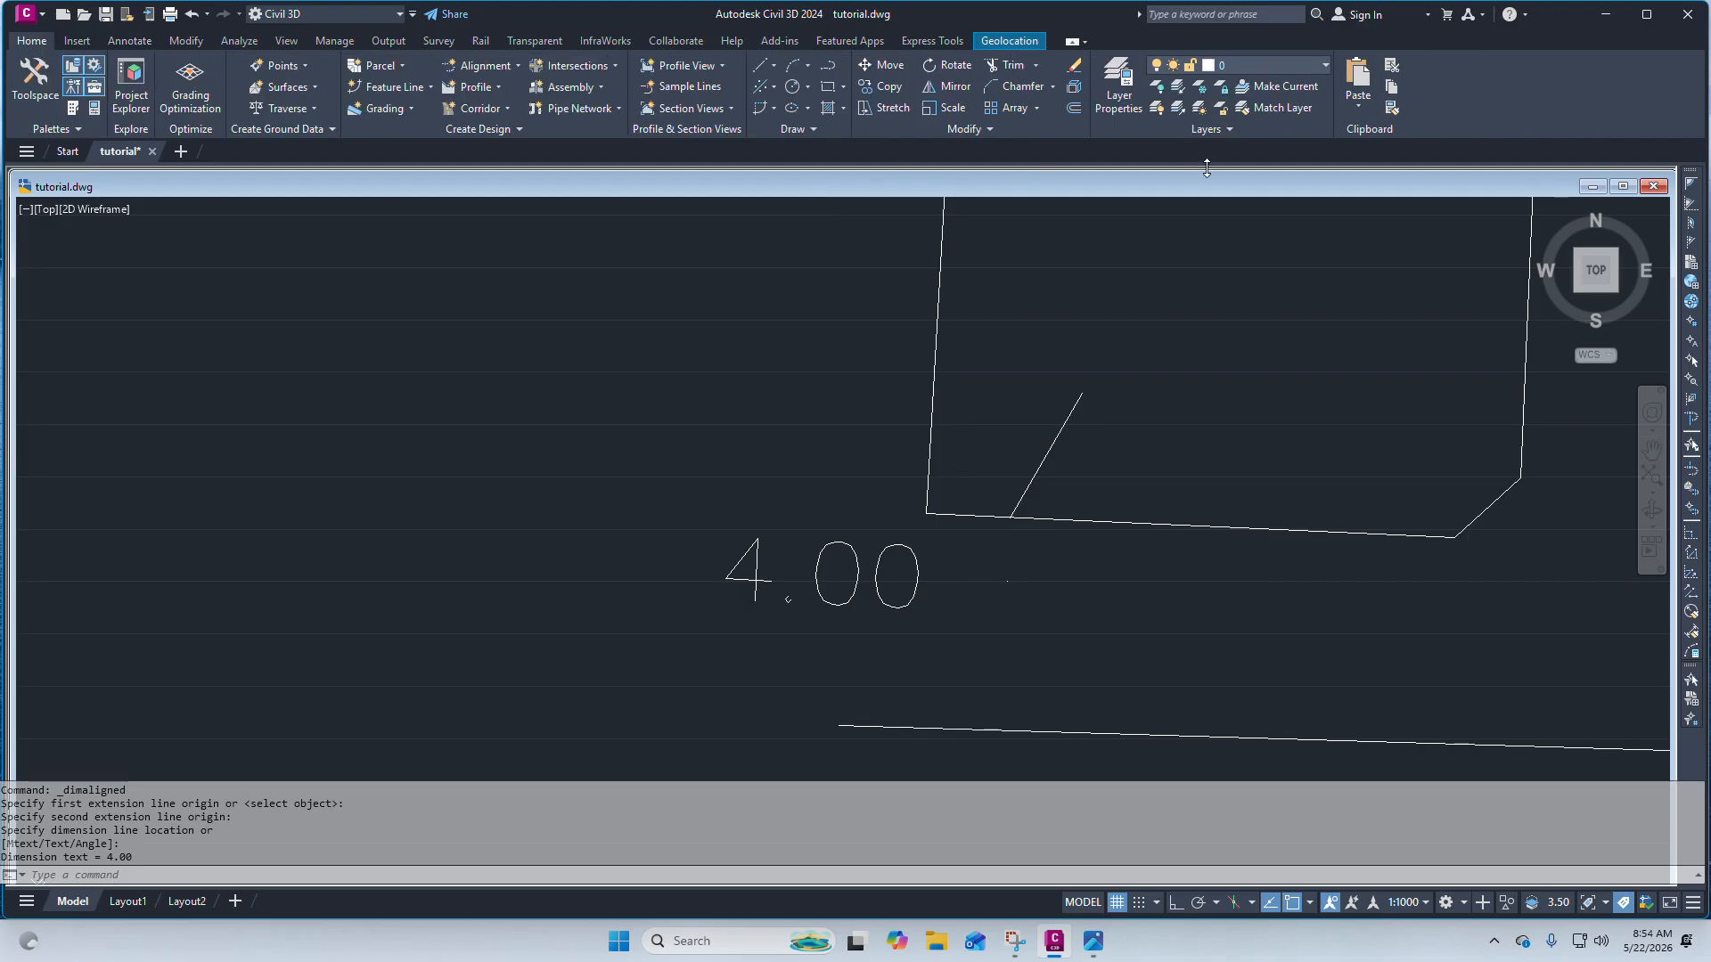
pyautogui.click(791, 86)
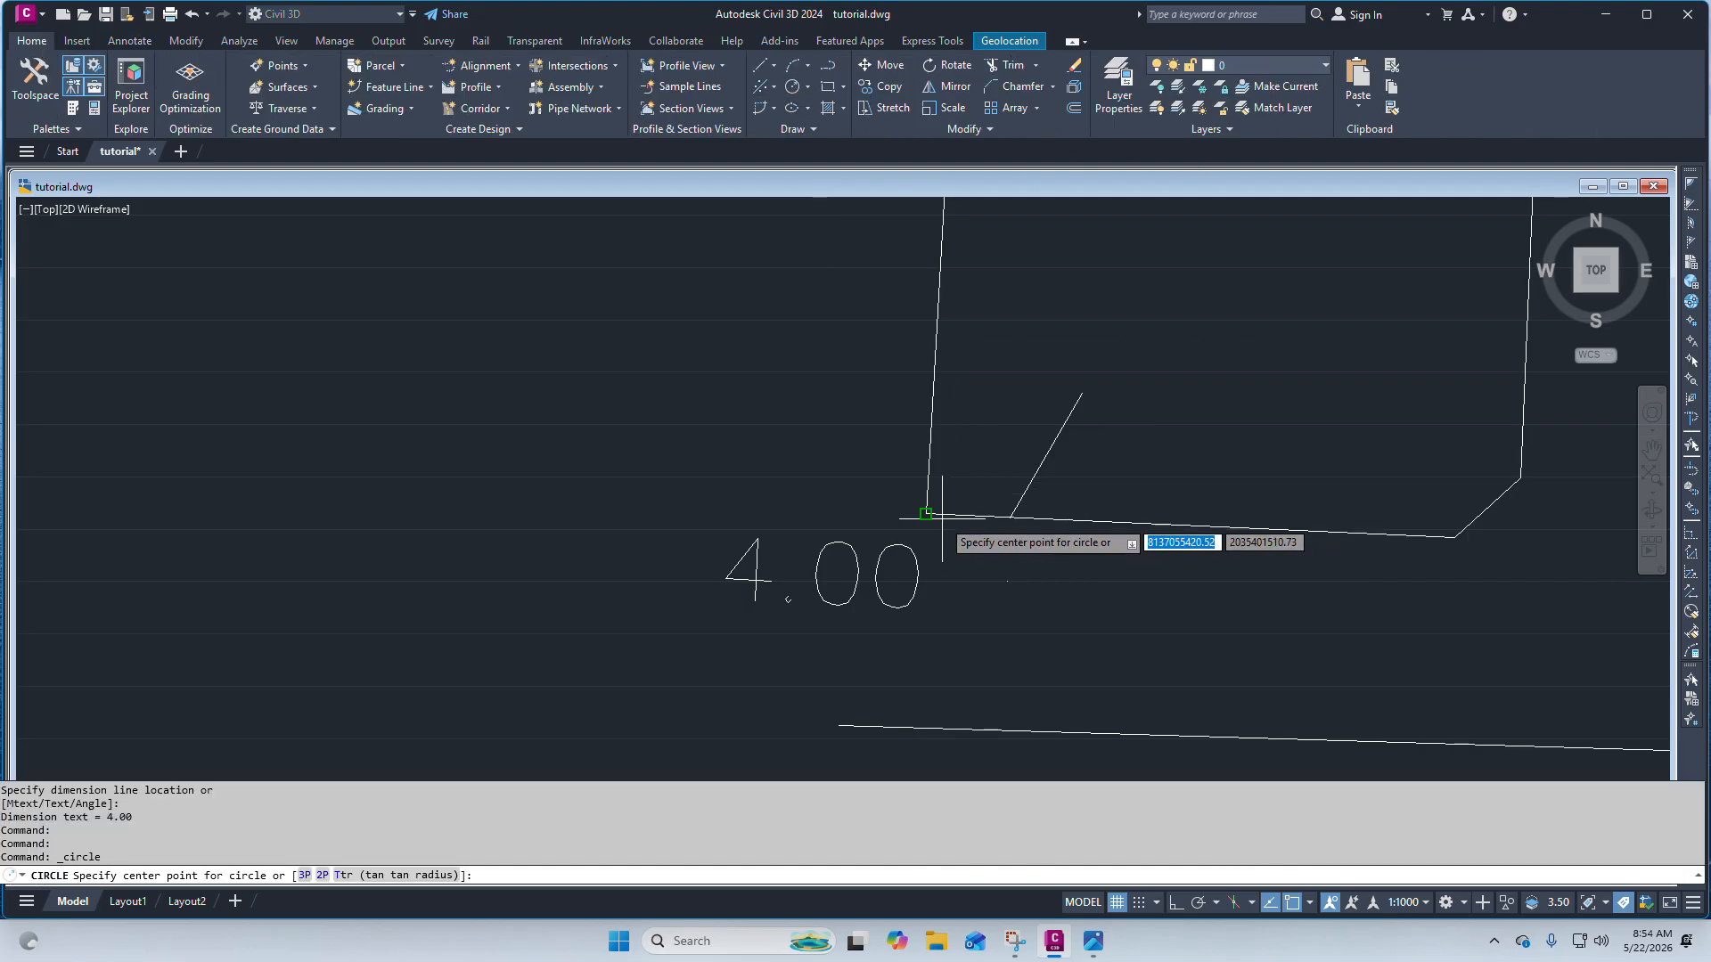
pyautogui.click(927, 513)
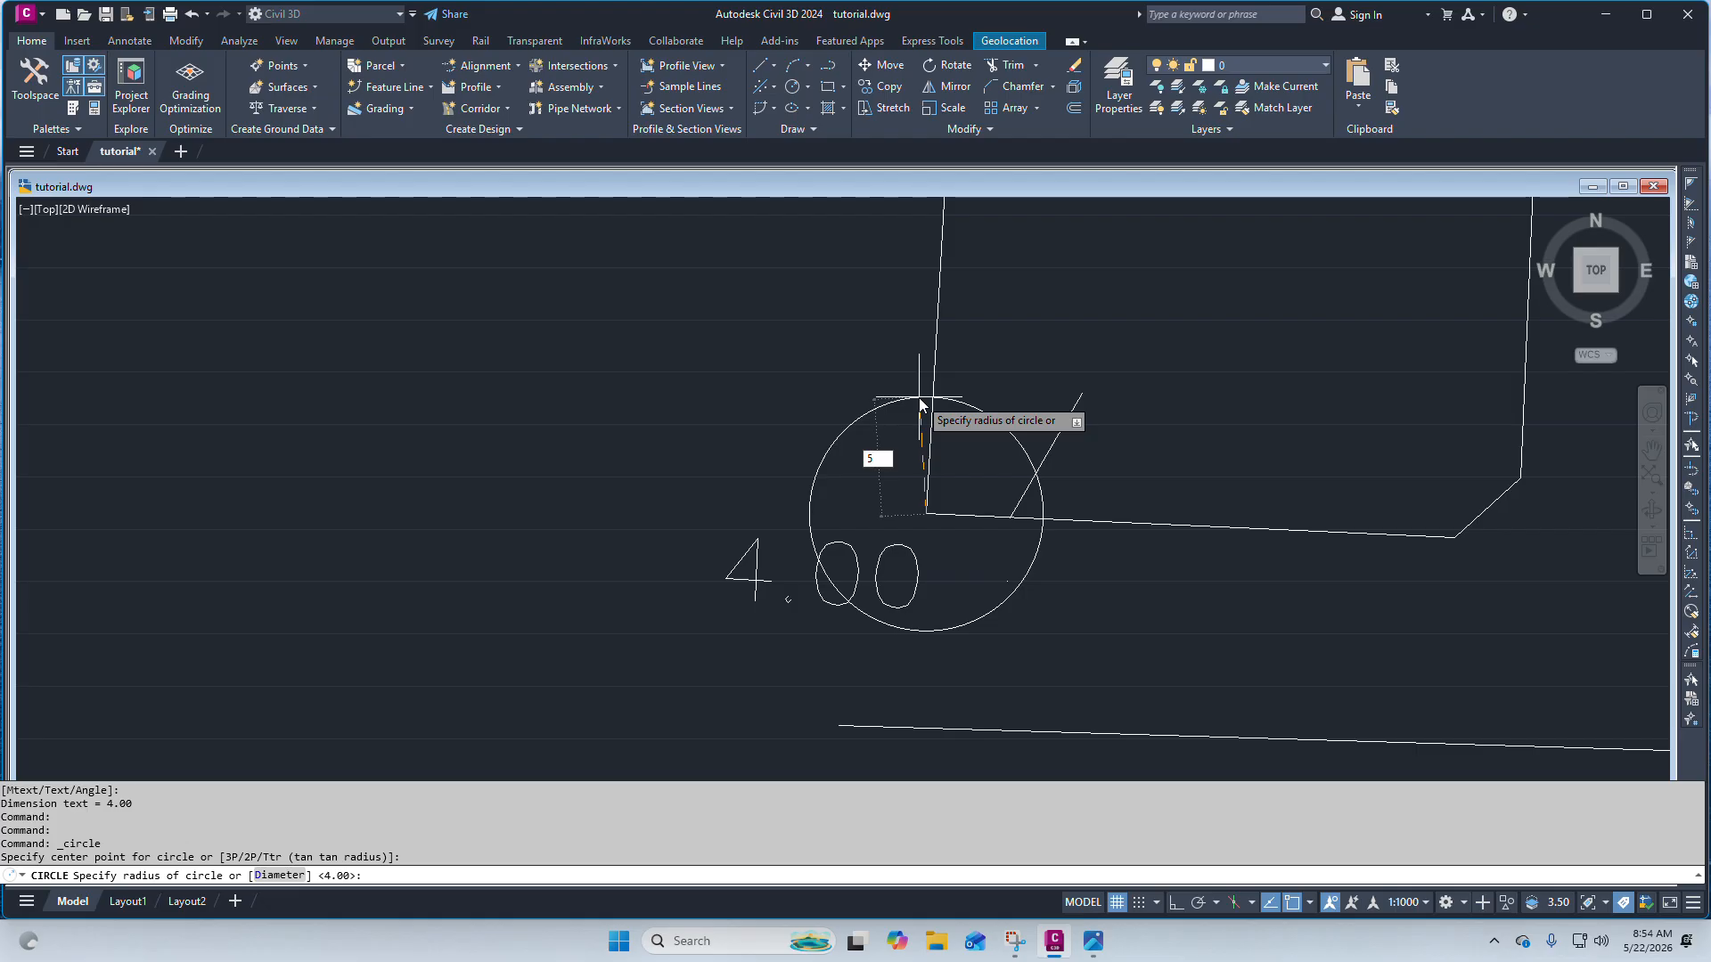
pyautogui.press('Return')
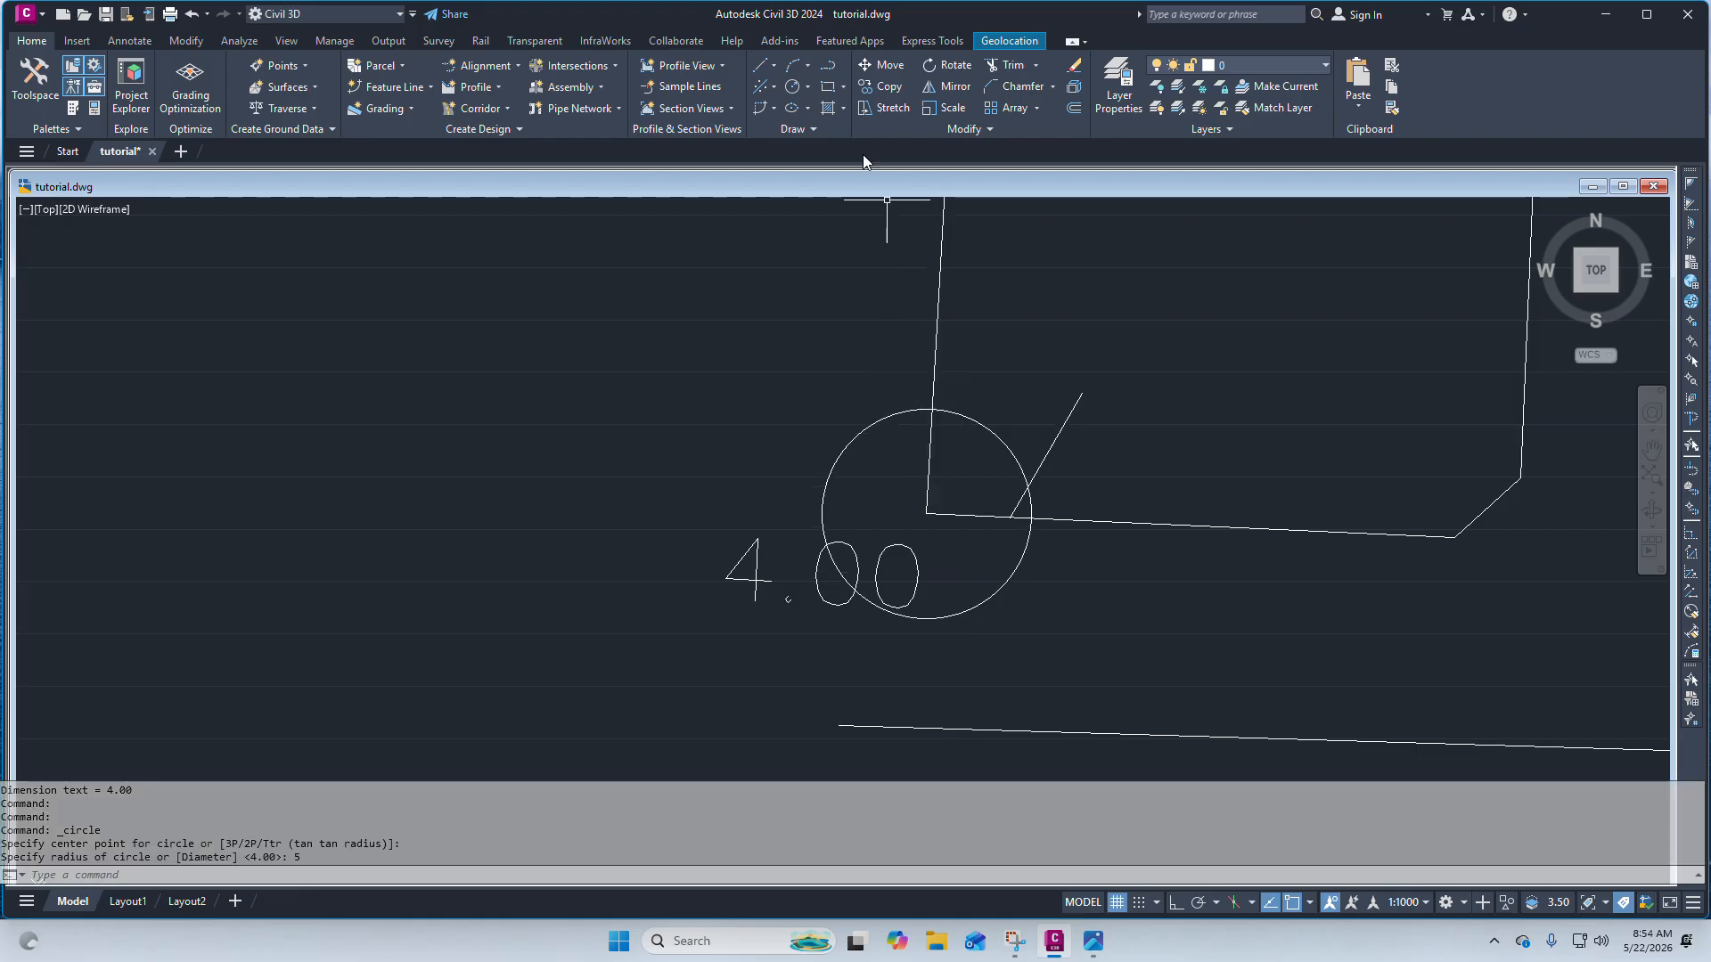
# Draw a line from where the circle crosses the left edge, then erase the construction circle.
pyautogui.click(757, 67)
pyautogui.click(785, 91)
pyautogui.scroll(2, 874, 348)
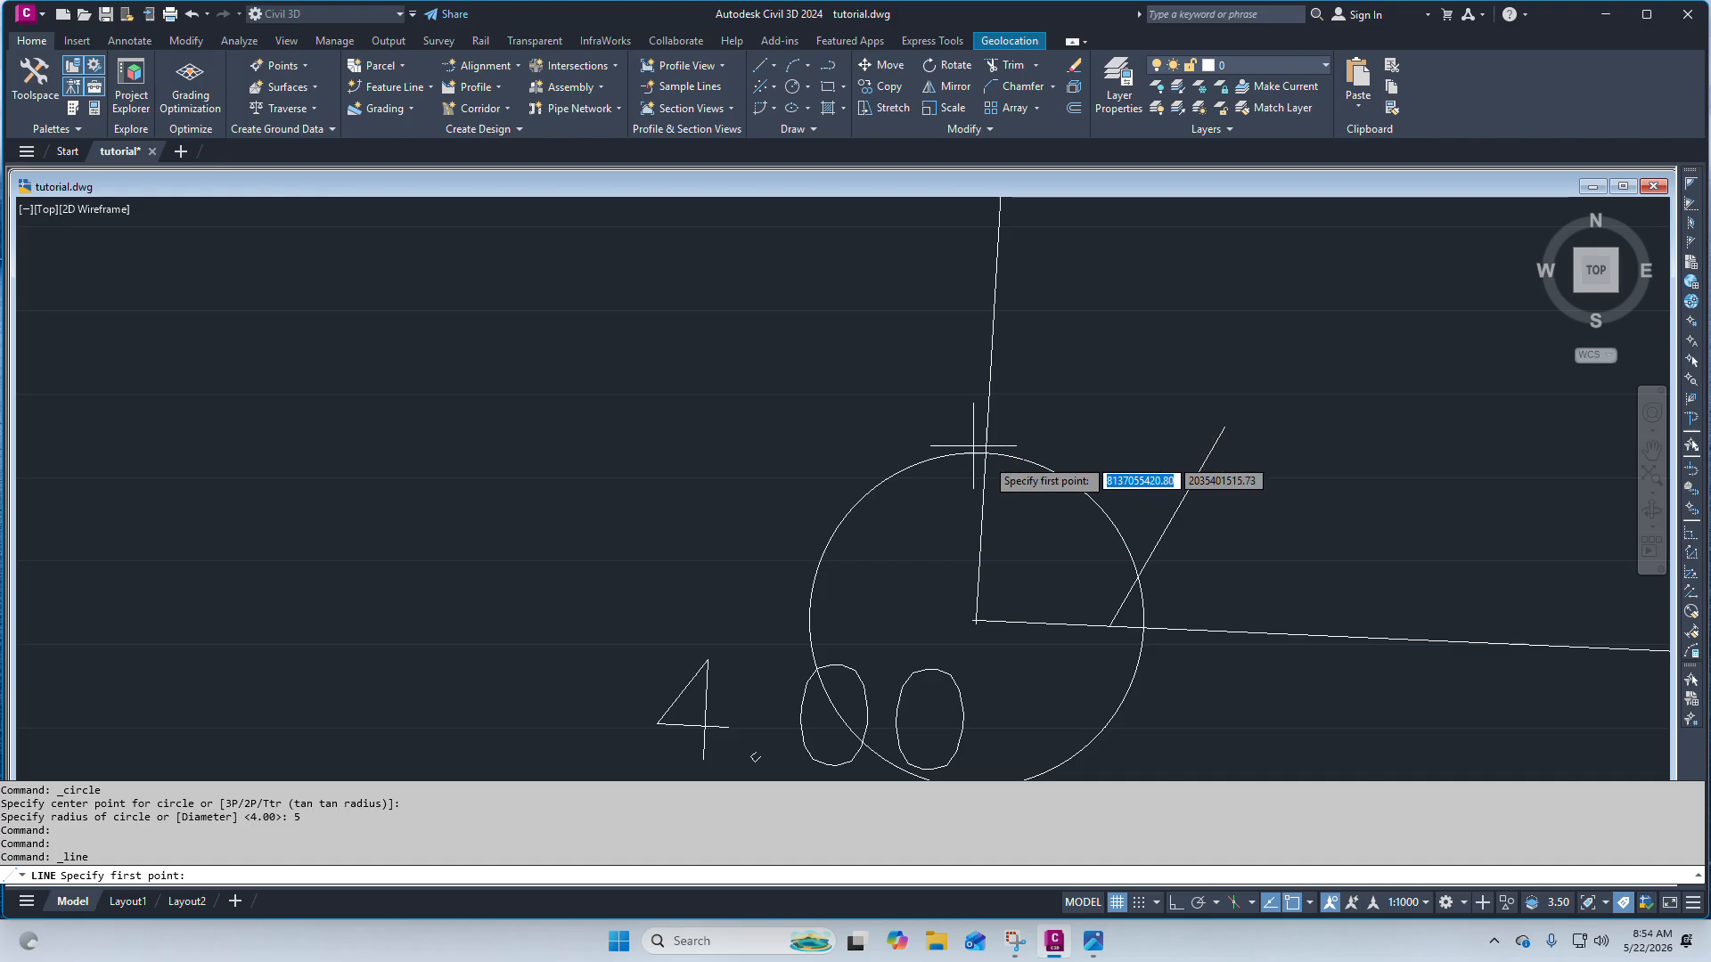
pyautogui.click(986, 455)
pyautogui.click(1089, 365)
pyautogui.press('Escape')
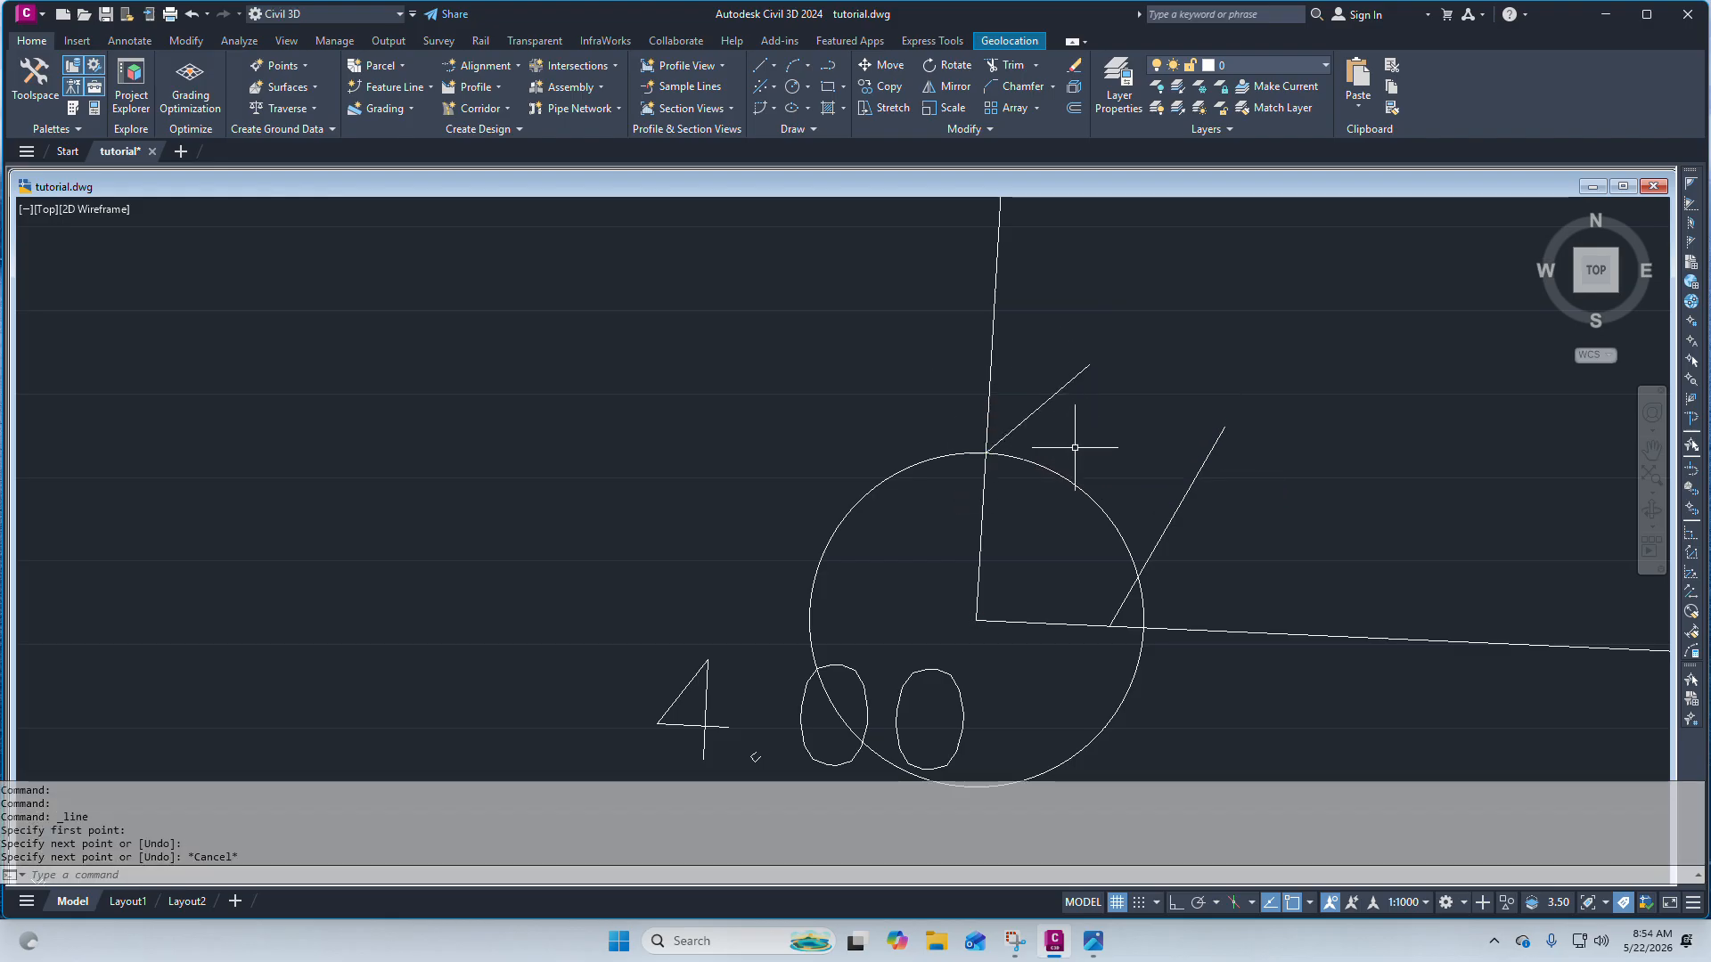
pyautogui.click(1058, 467)
pyautogui.click(1039, 496)
pyautogui.press('Delete')
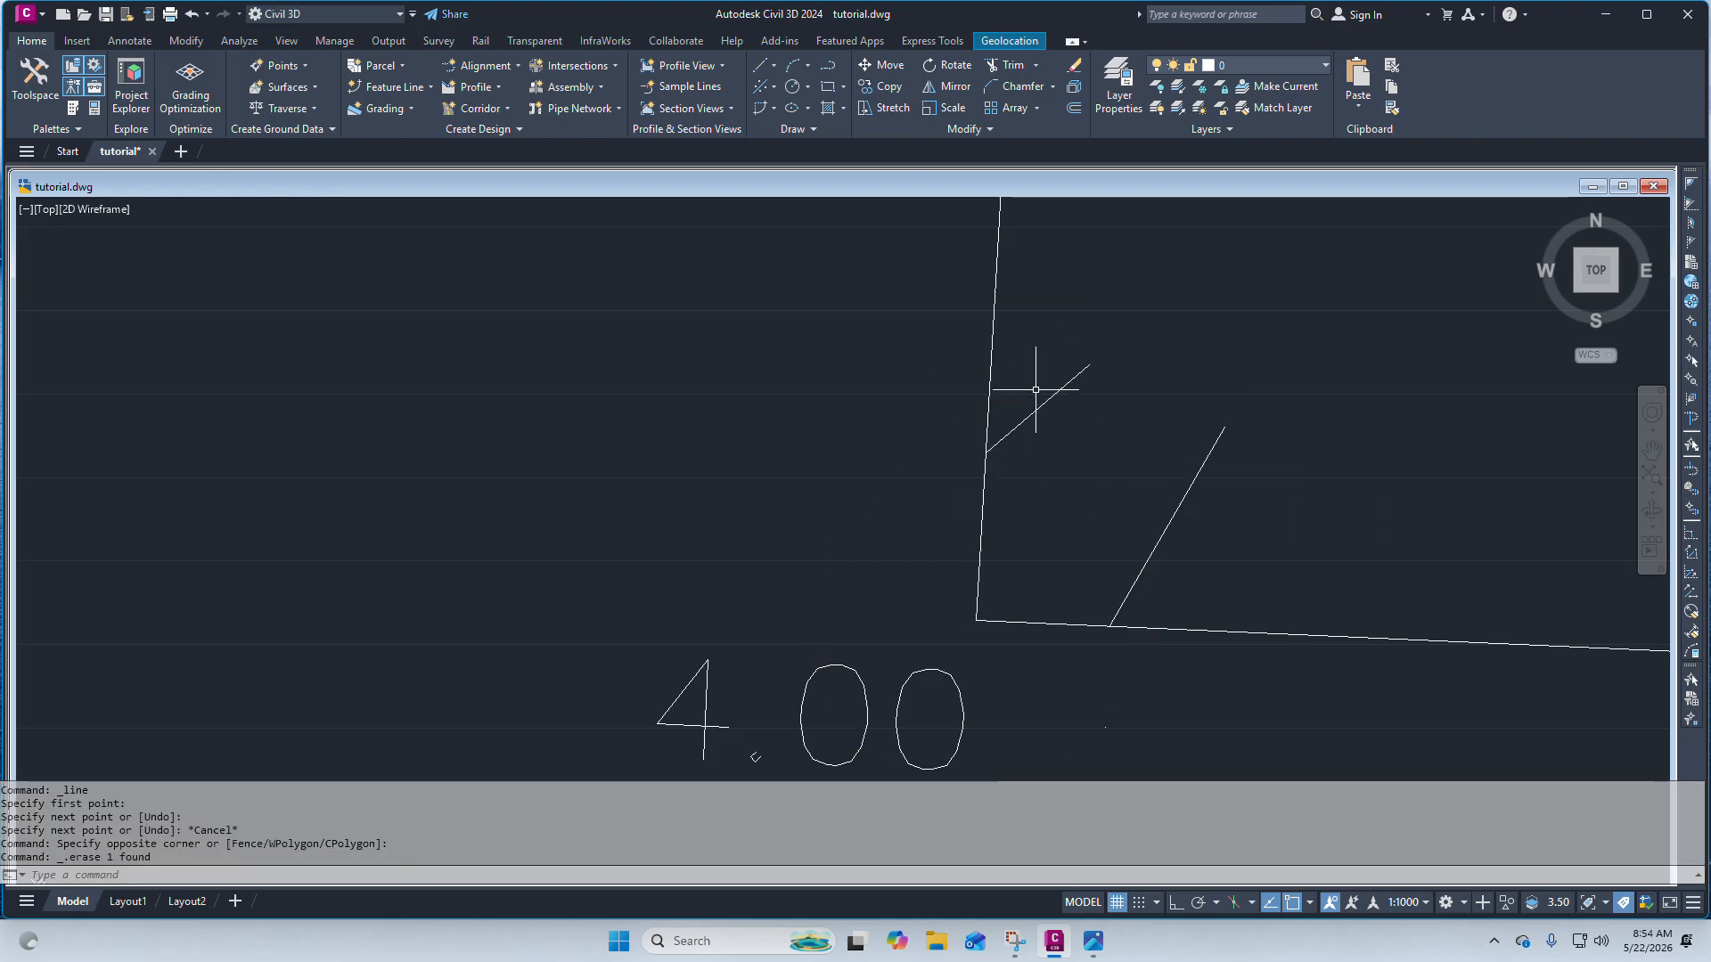
# Add an aligned dimension from the bottom-left corner to the new line's start point on the left edge.
pyautogui.scroll(-4, 1043, 355)
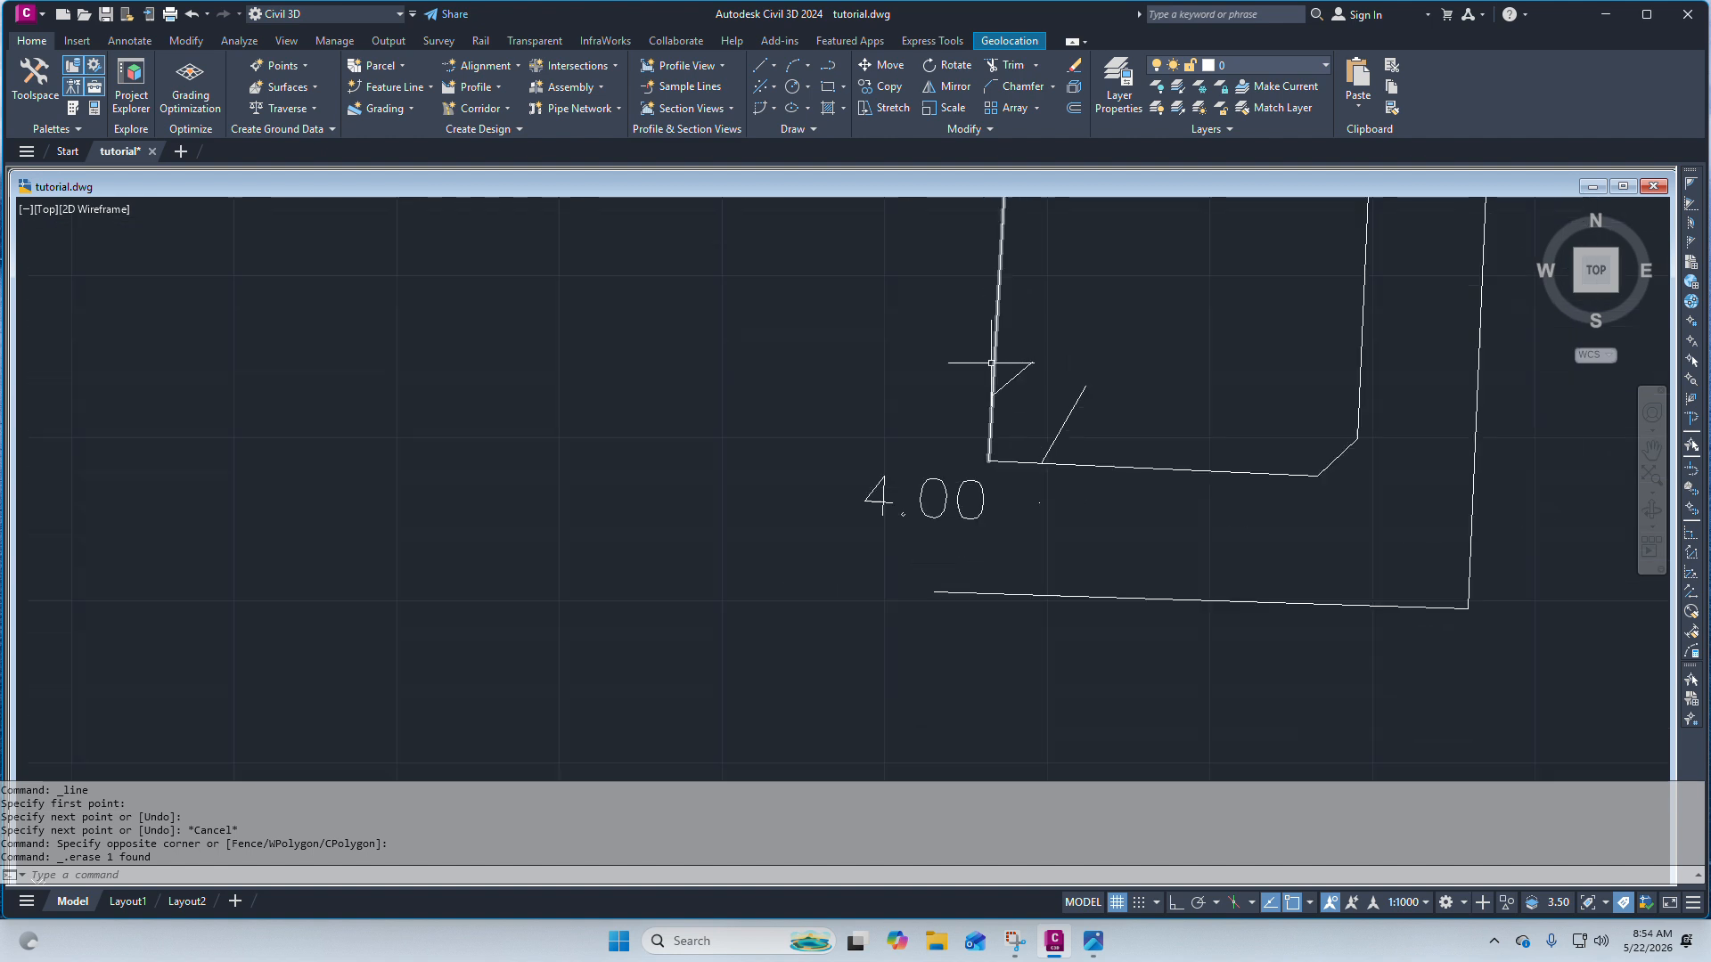
pyautogui.click(130, 41)
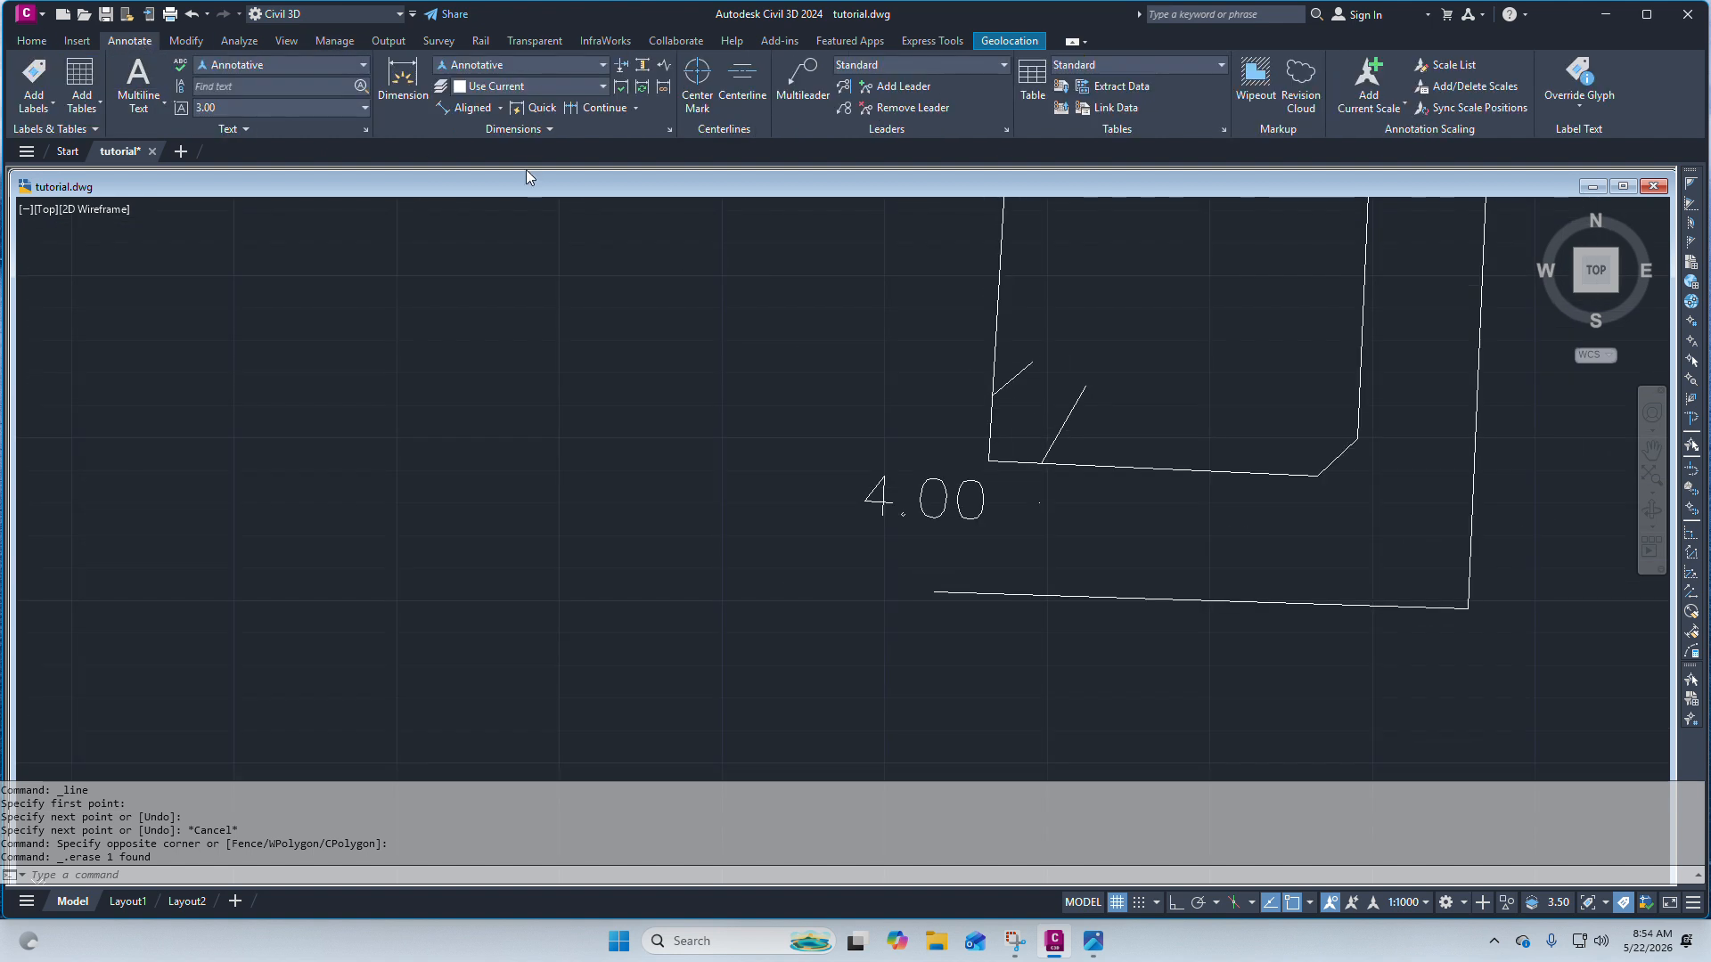
pyautogui.click(489, 112)
pyautogui.scroll(5, 907, 368)
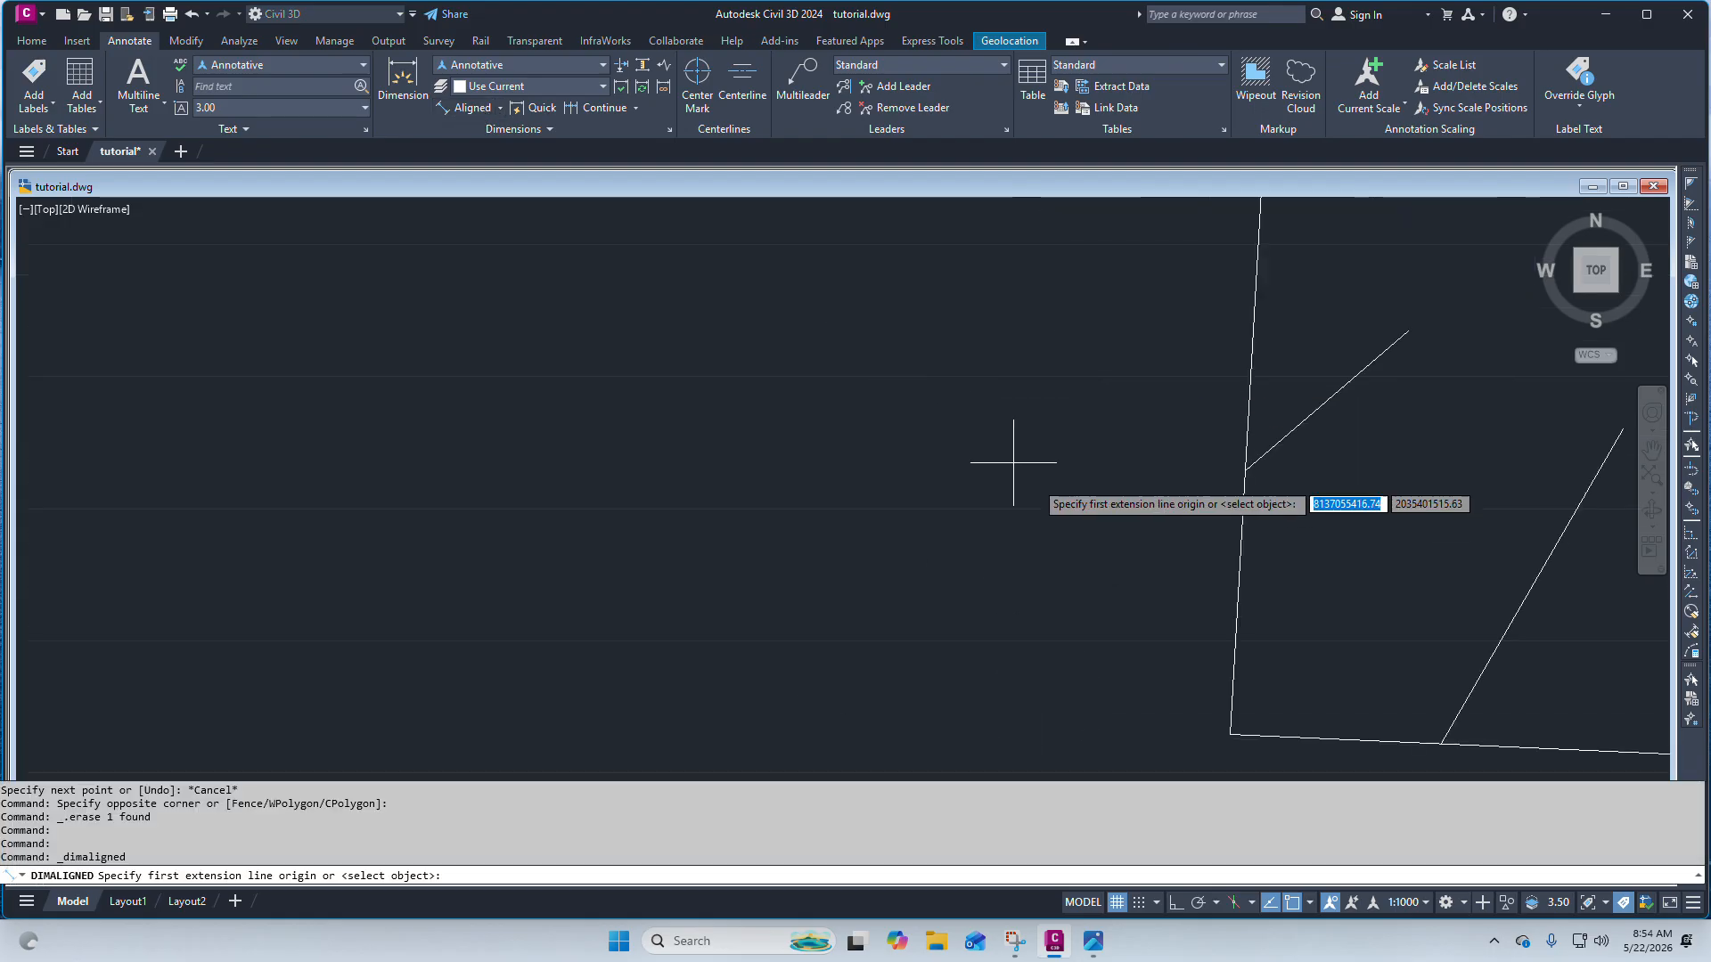
pyautogui.click(1229, 732)
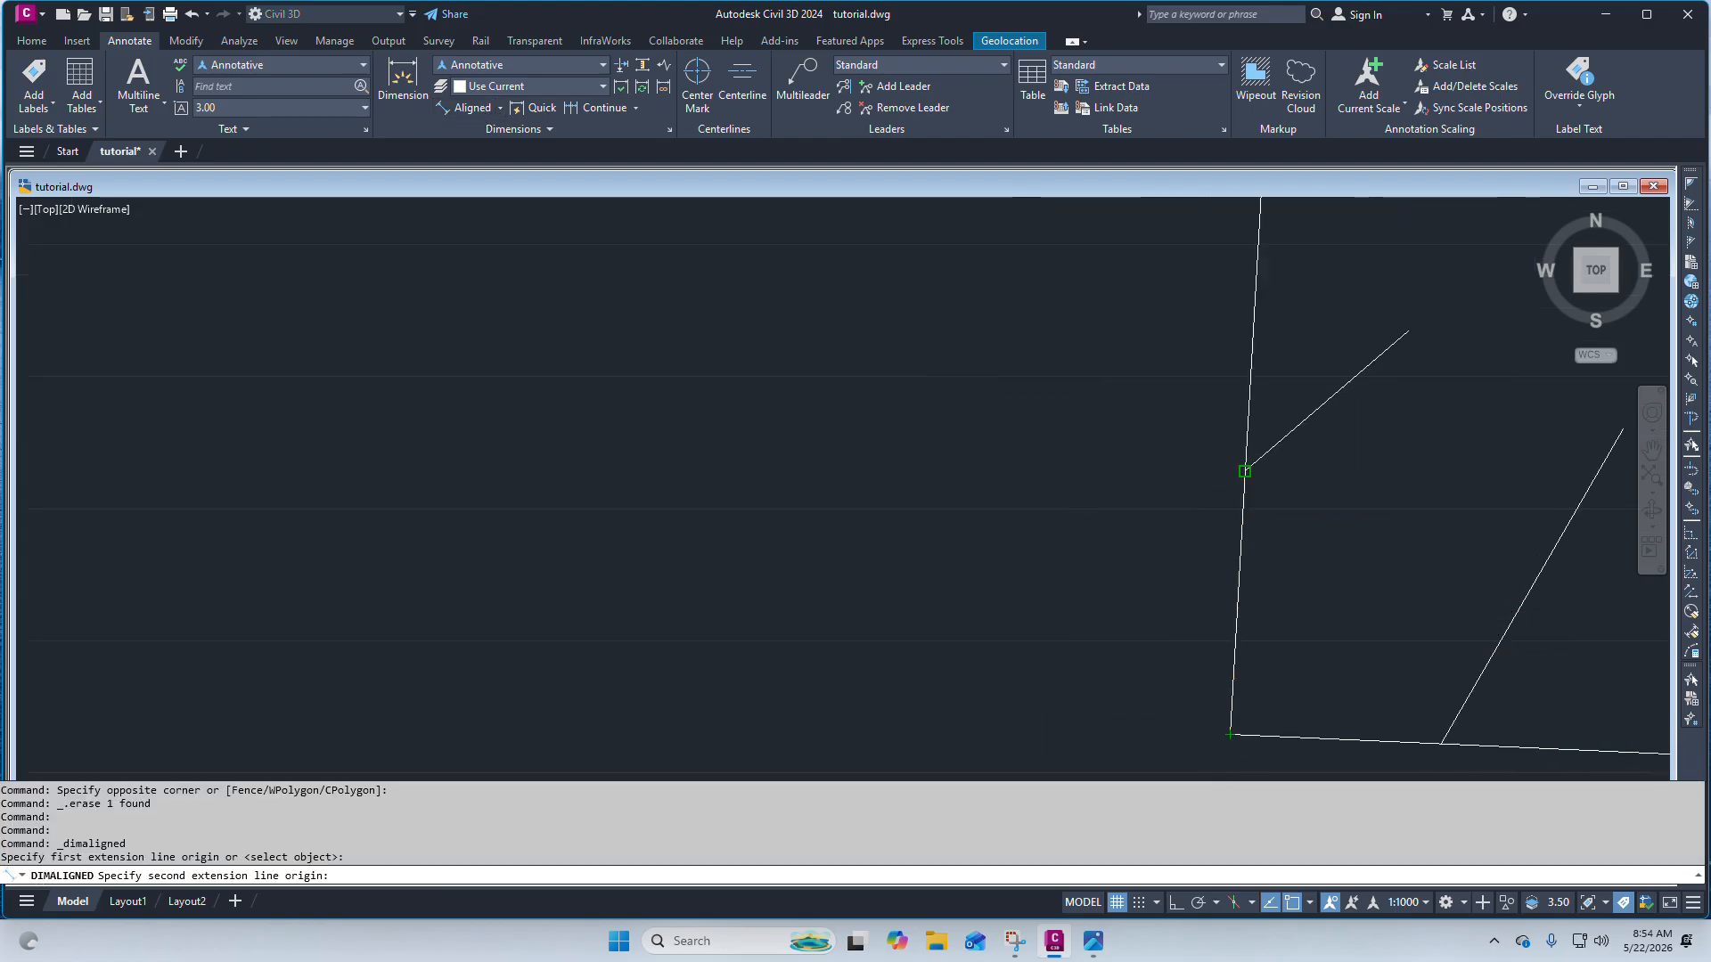
pyautogui.click(1246, 469)
pyautogui.scroll(-4, 998, 370)
pyautogui.click(790, 306)
pyautogui.scroll(4, 906, 347)
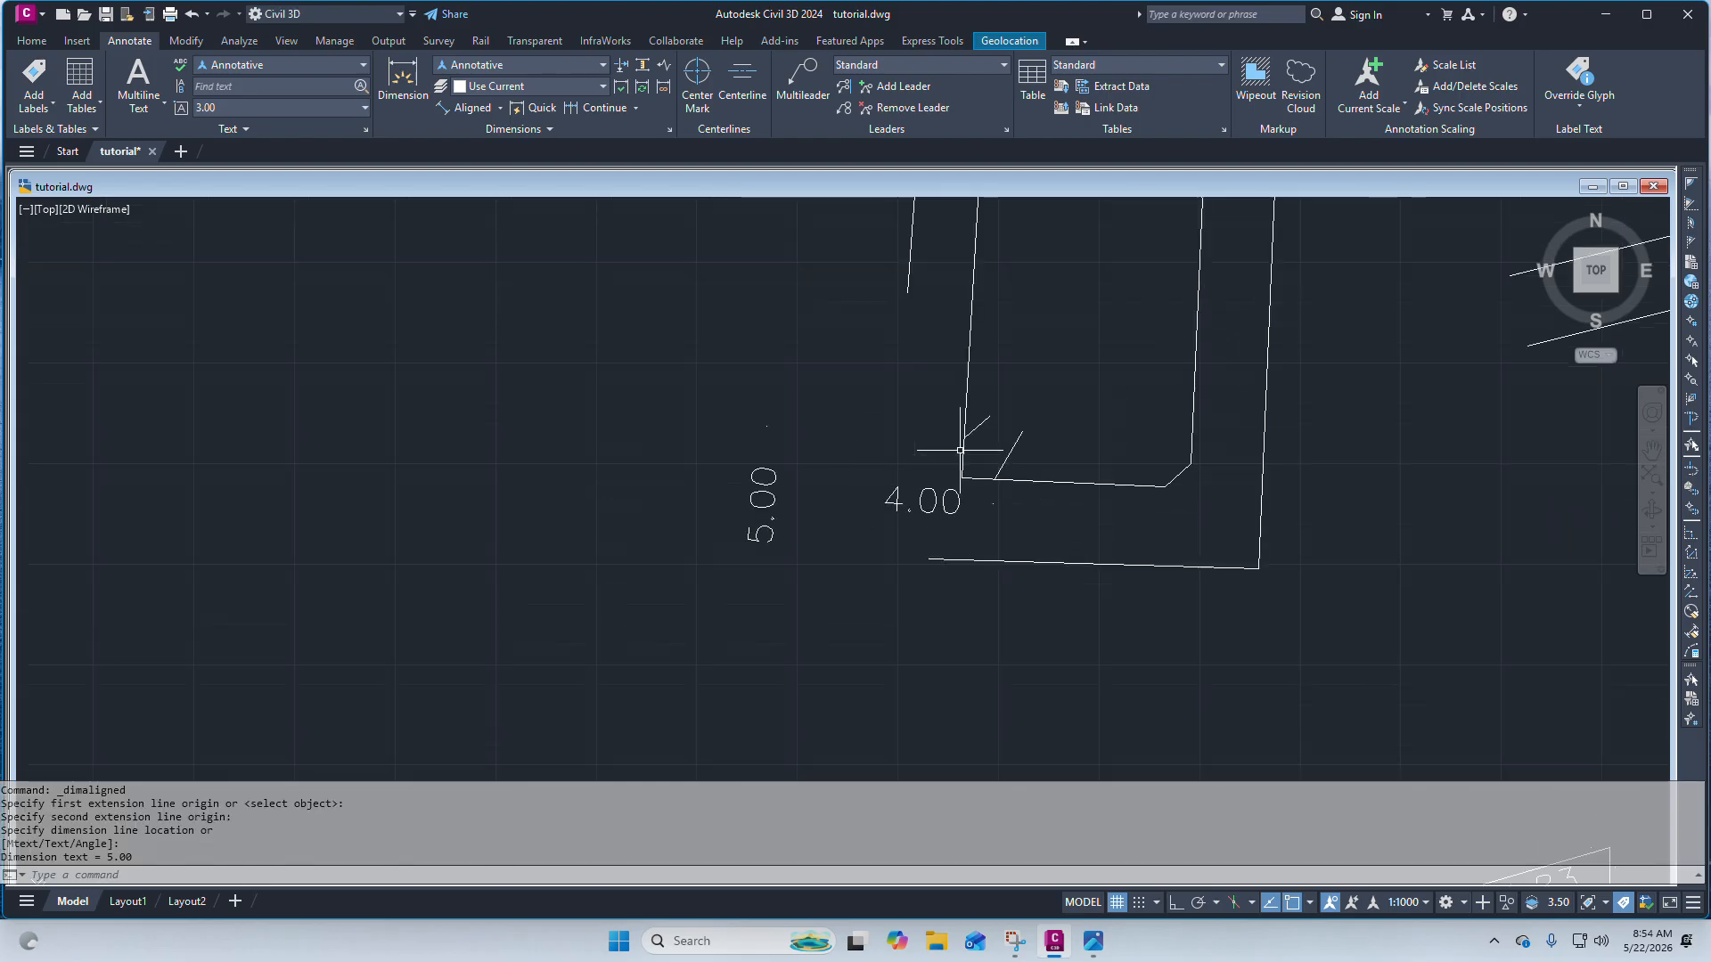
pyautogui.scroll(4, 964, 441)
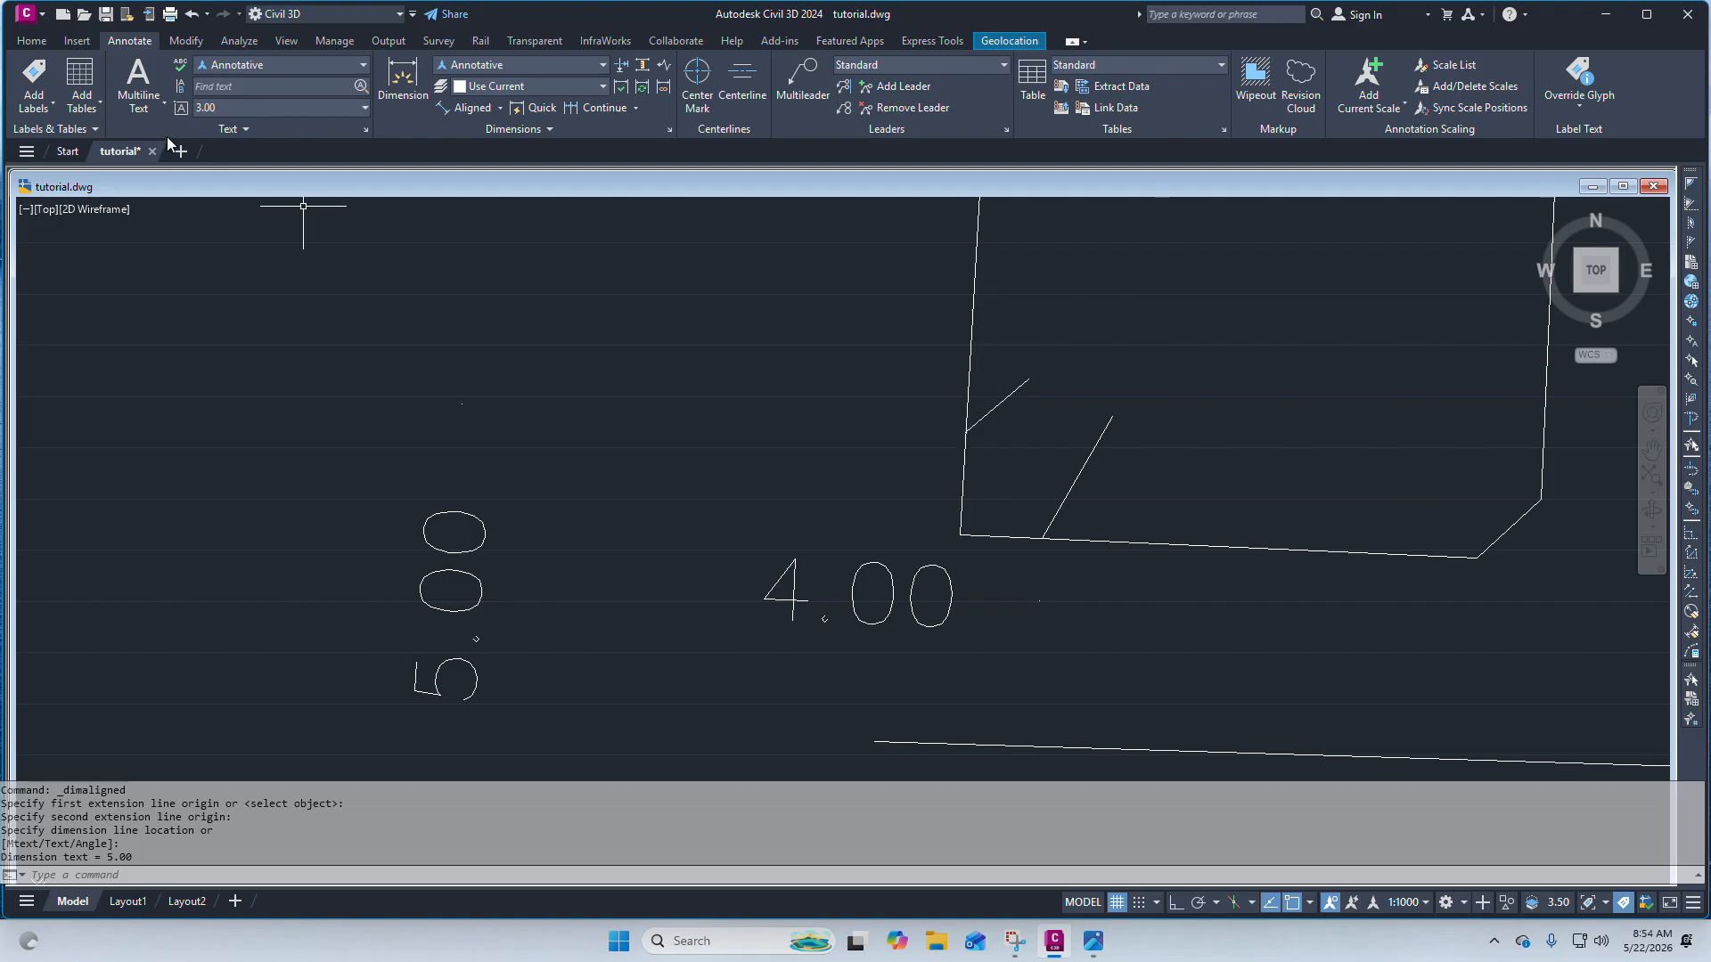
# Chamfer the parcel's bottom-left corner with distances 4 on the bottom edge and 5 on the left edge.
pyautogui.click(31, 41)
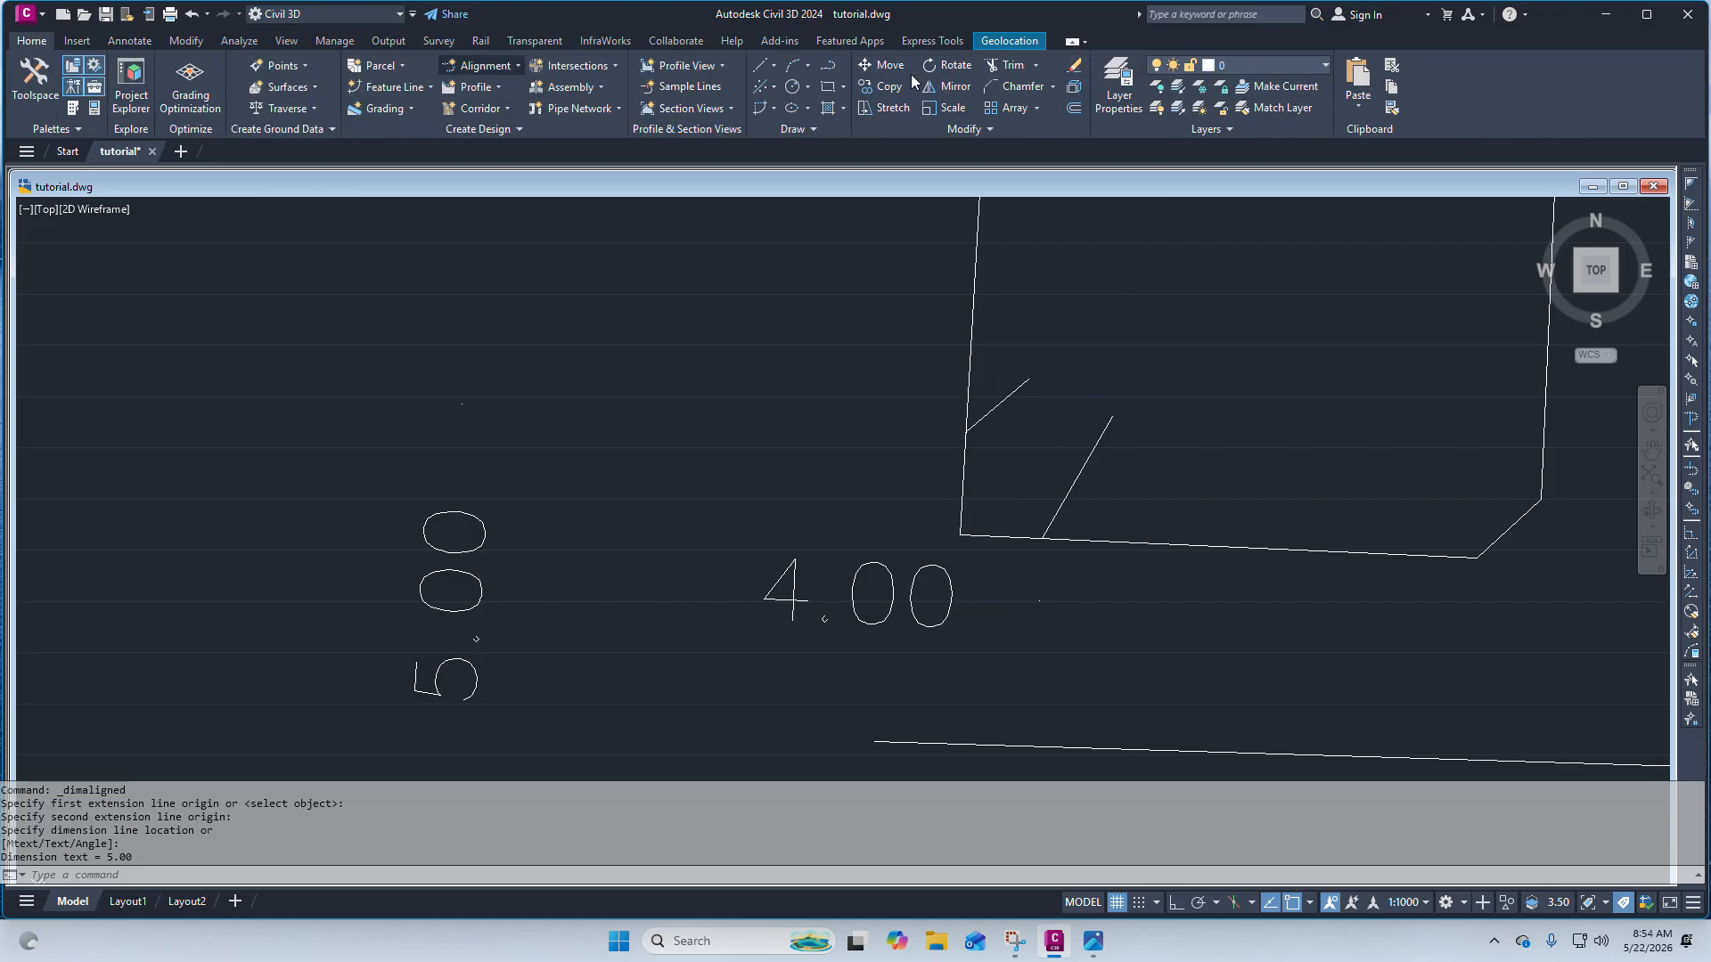
pyautogui.click(1053, 86)
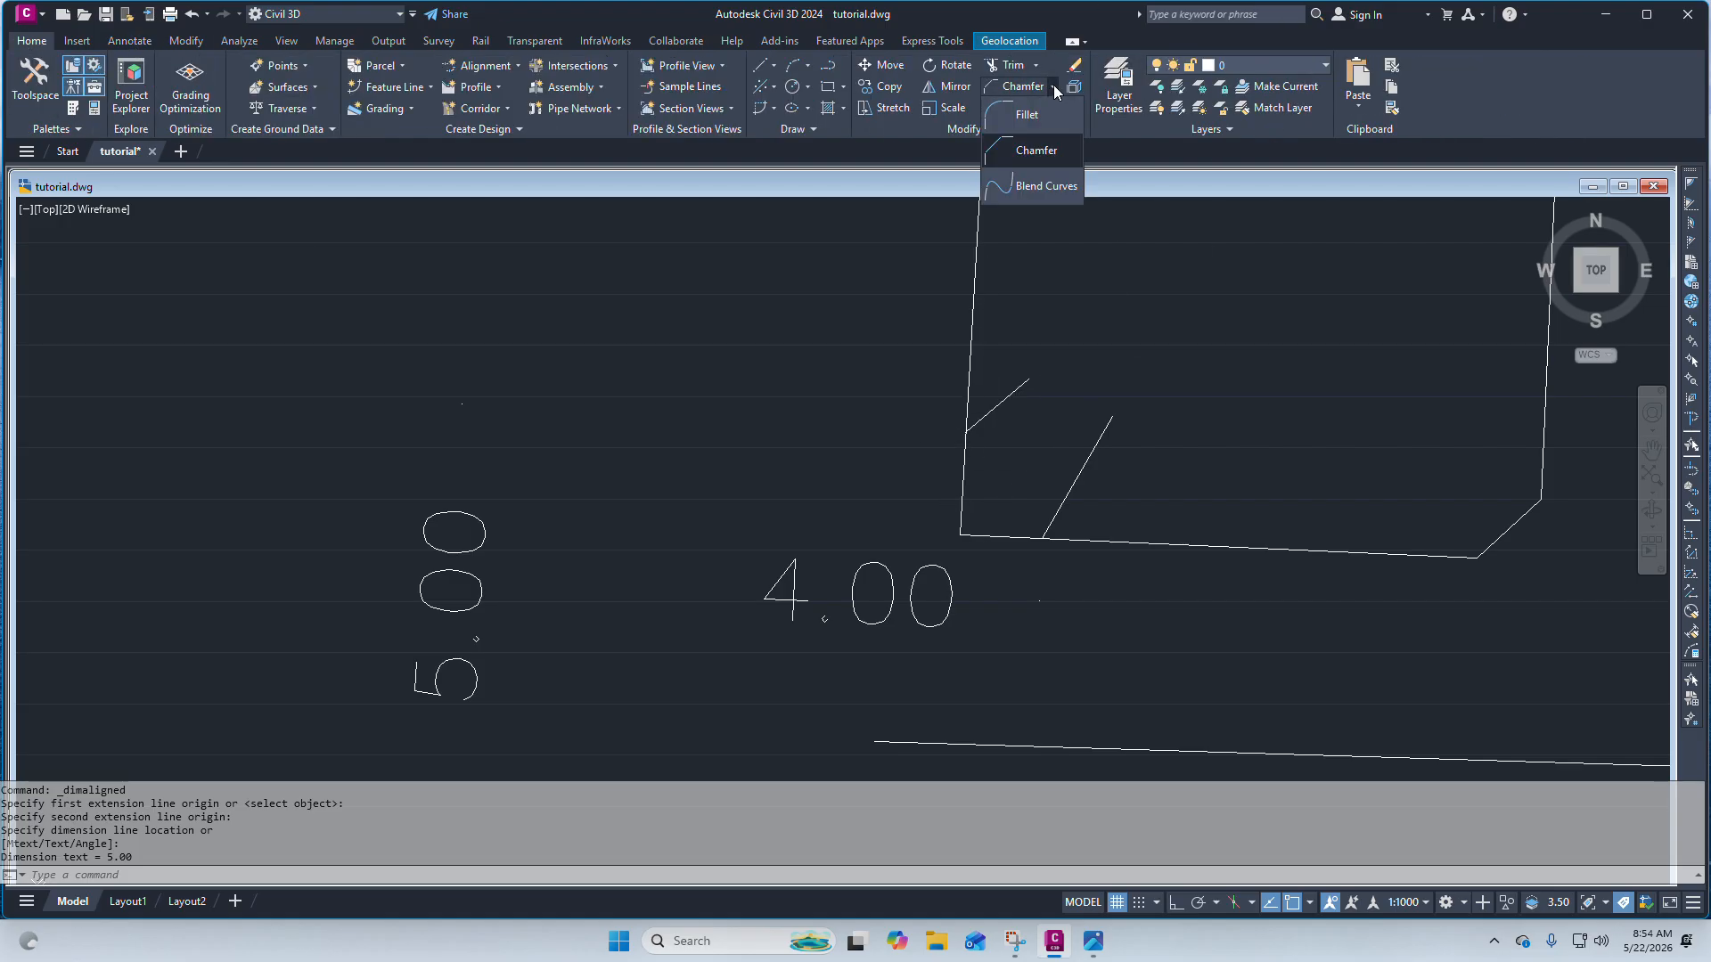
pyautogui.click(1039, 151)
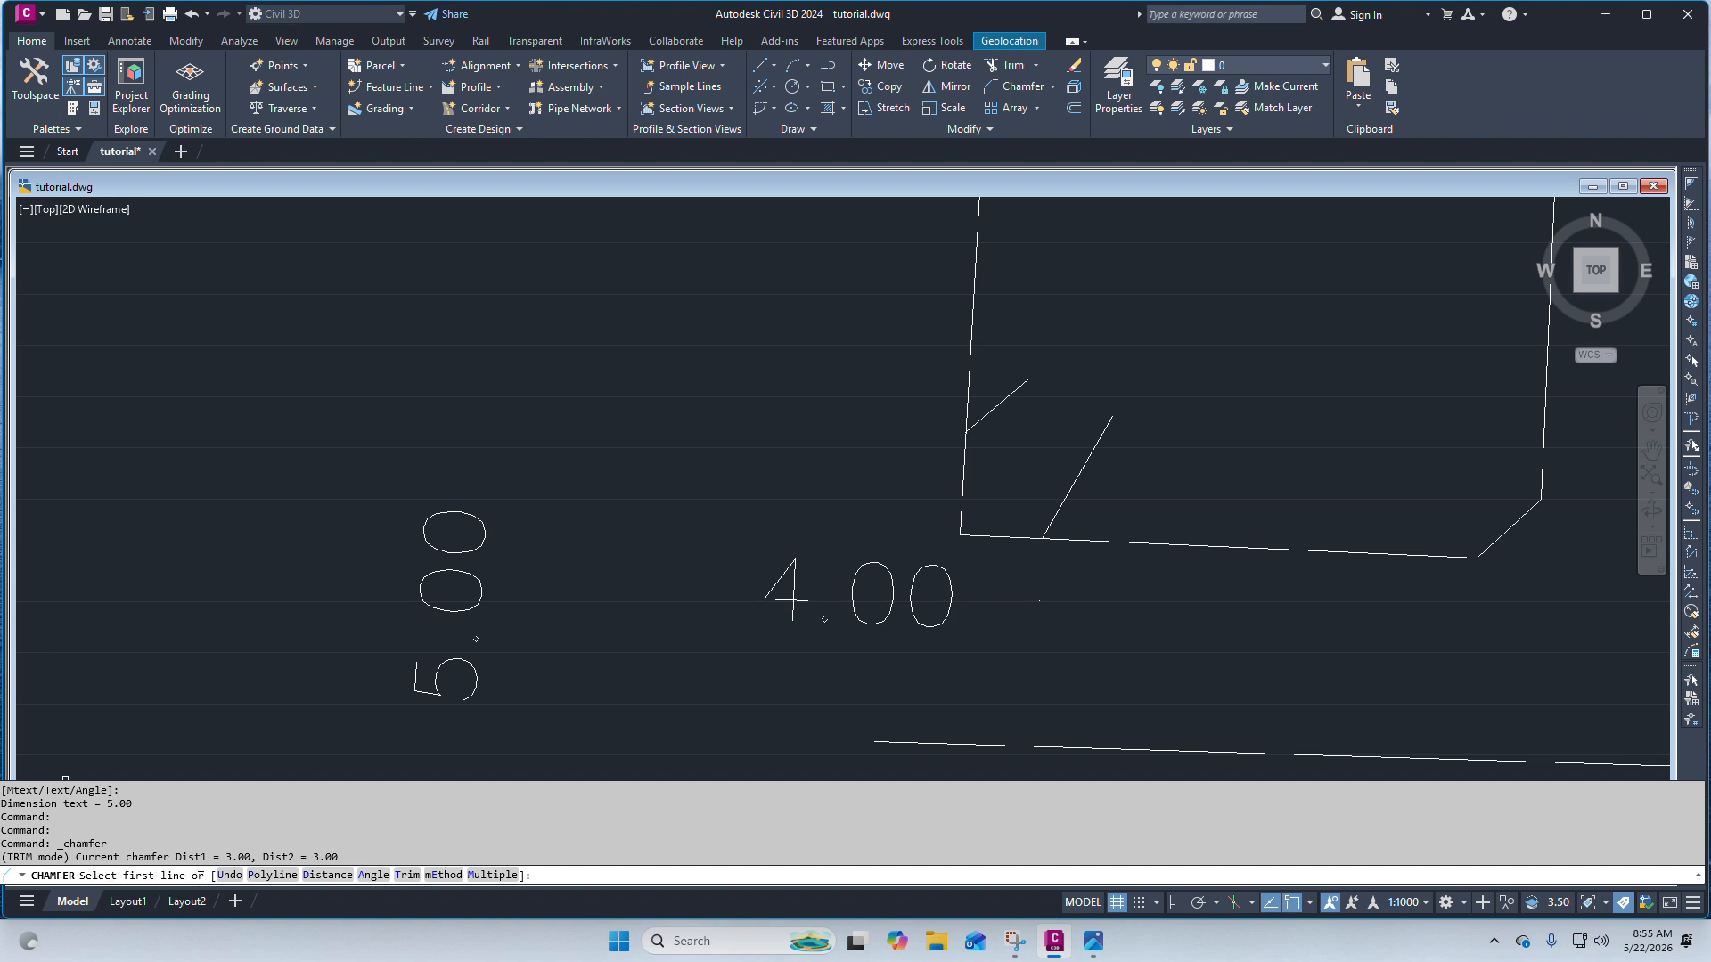
pyautogui.click(997, 536)
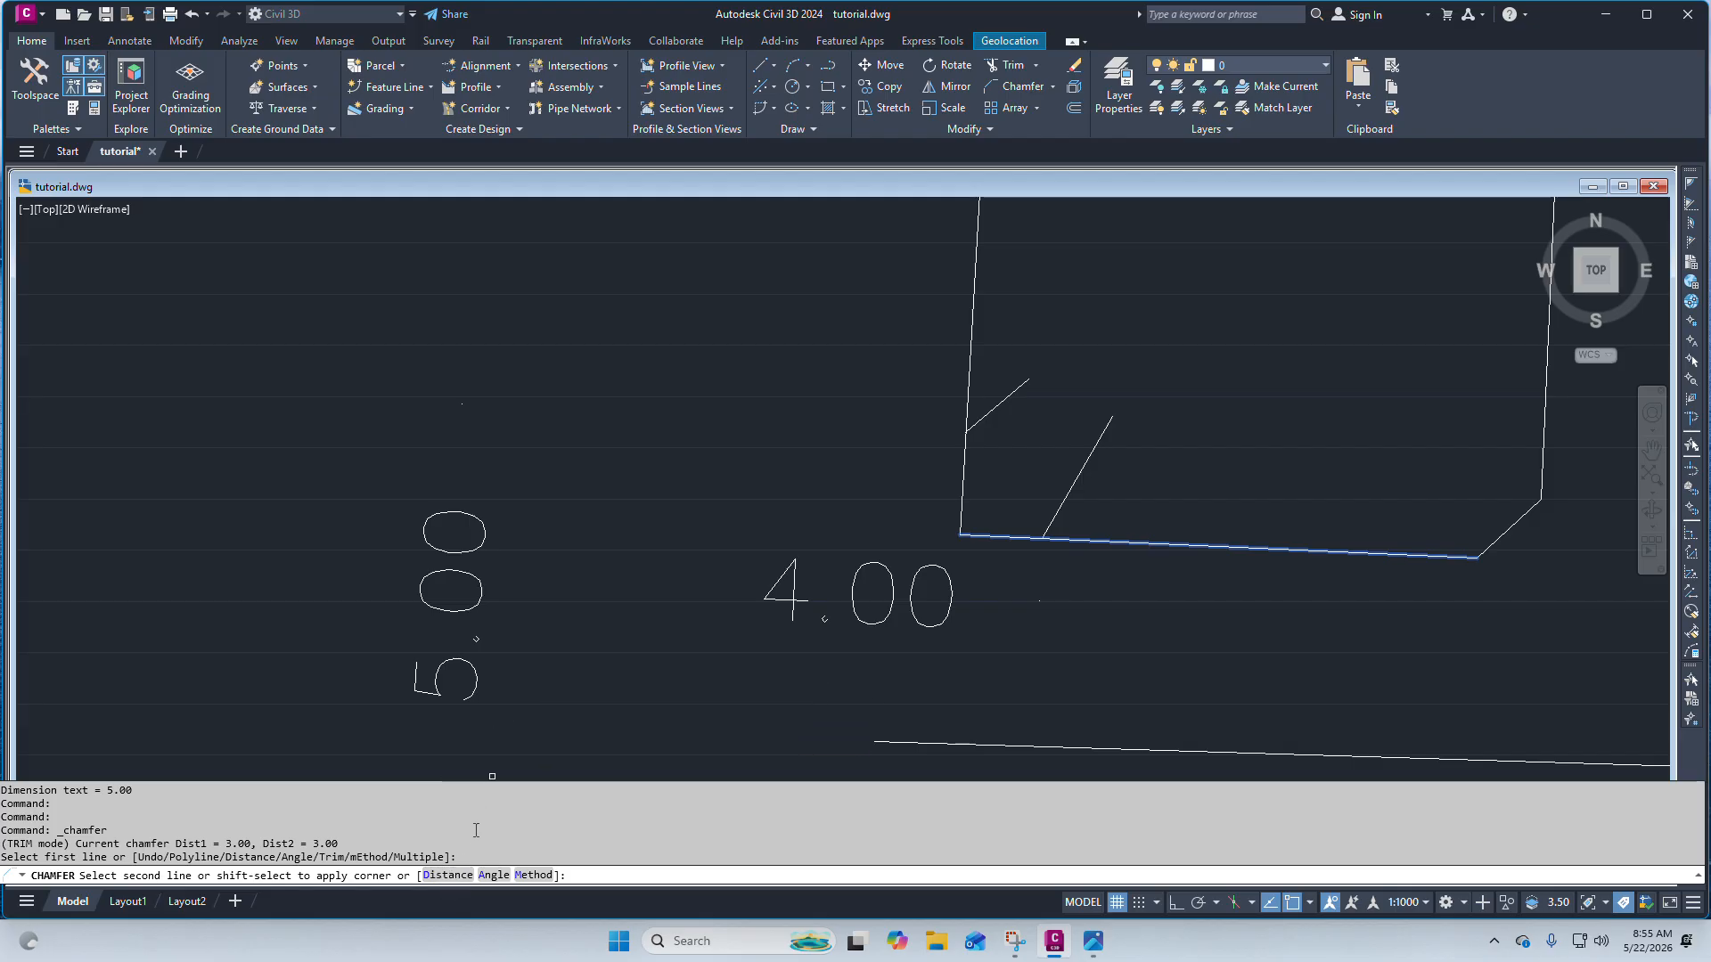
pyautogui.click(442, 877)
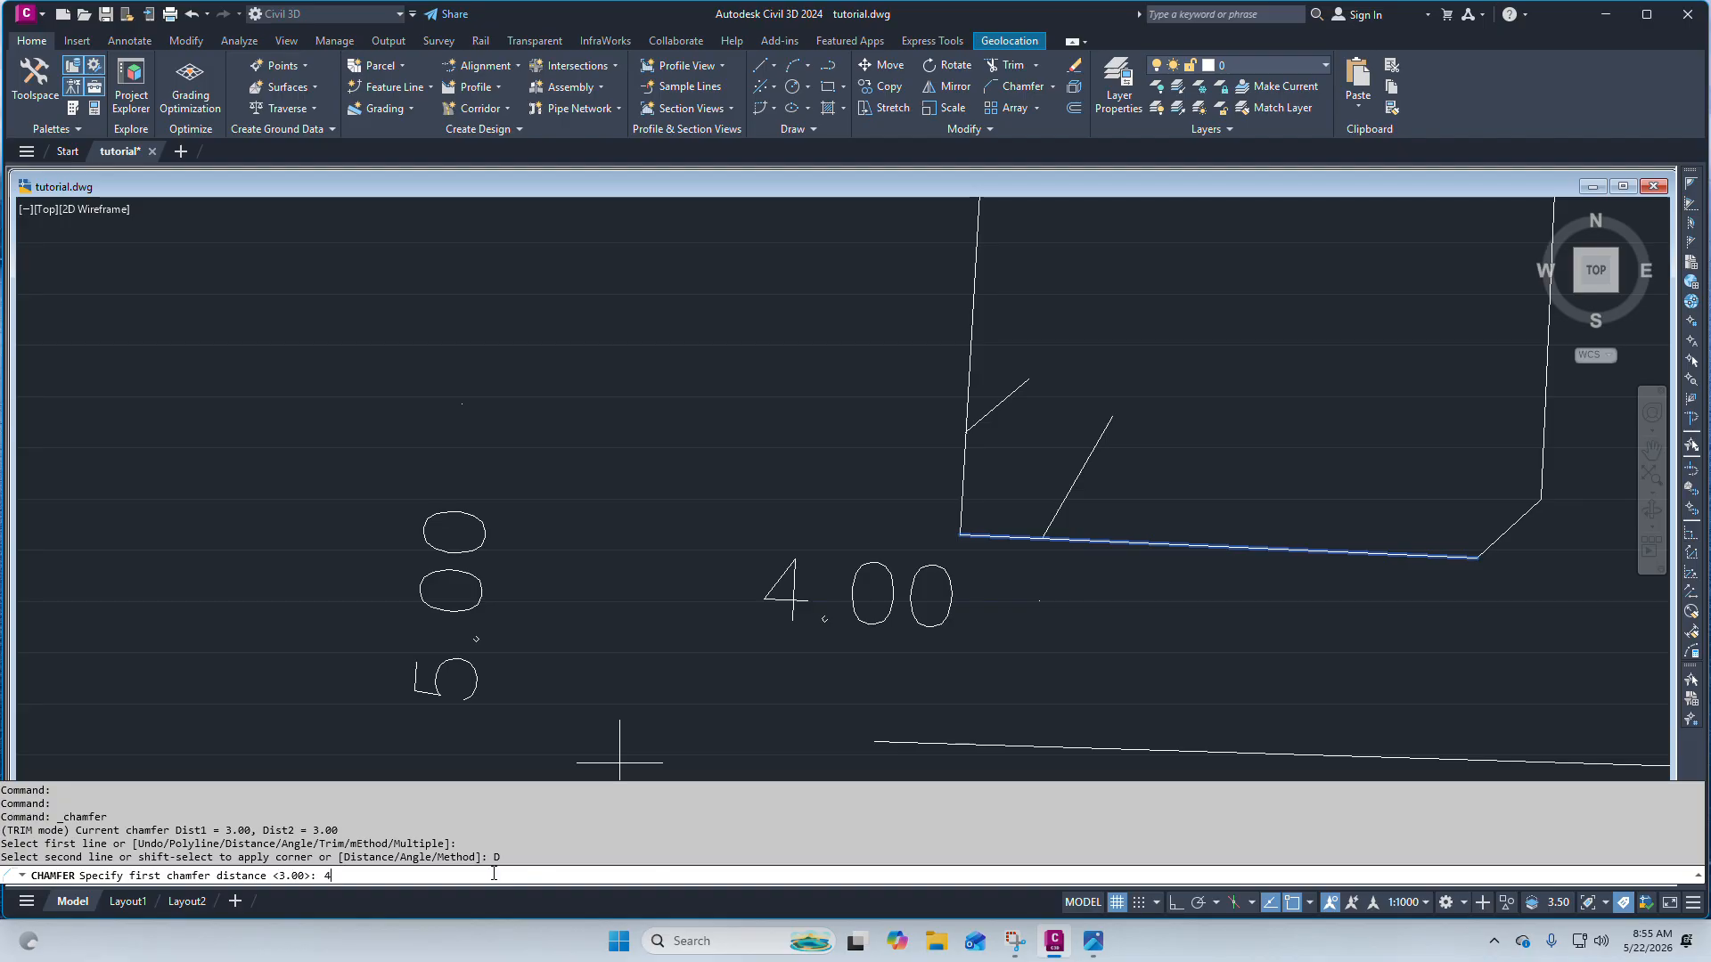
pyautogui.press('Return')
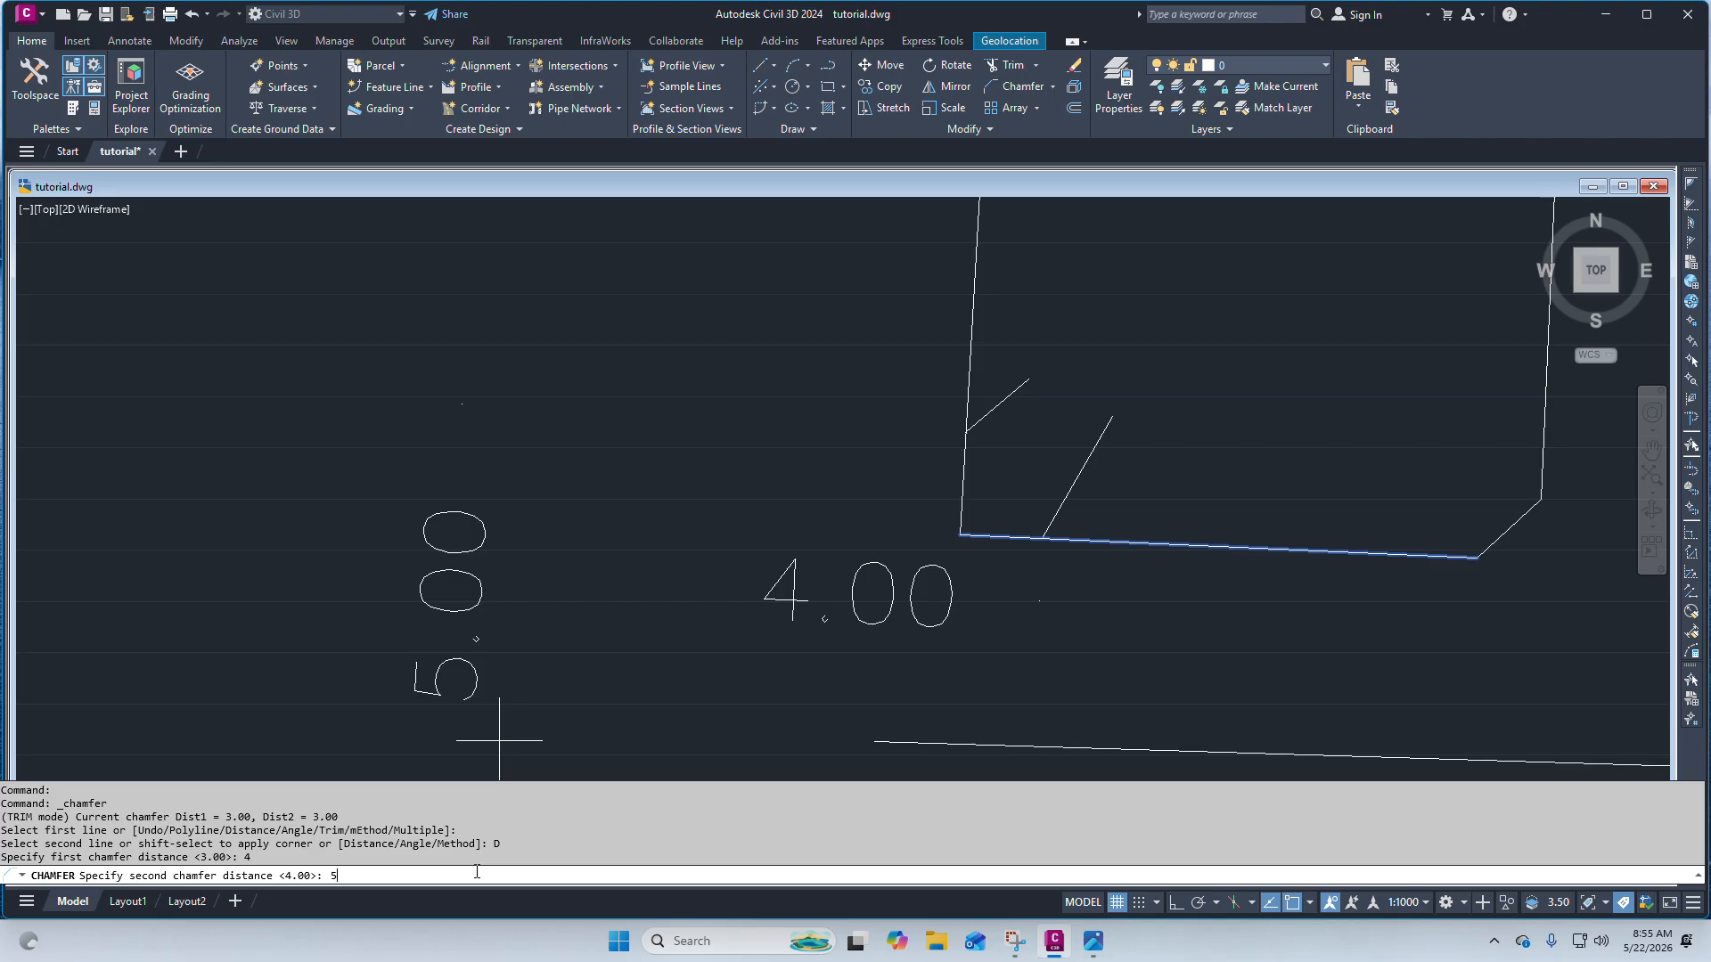
pyautogui.press('Return')
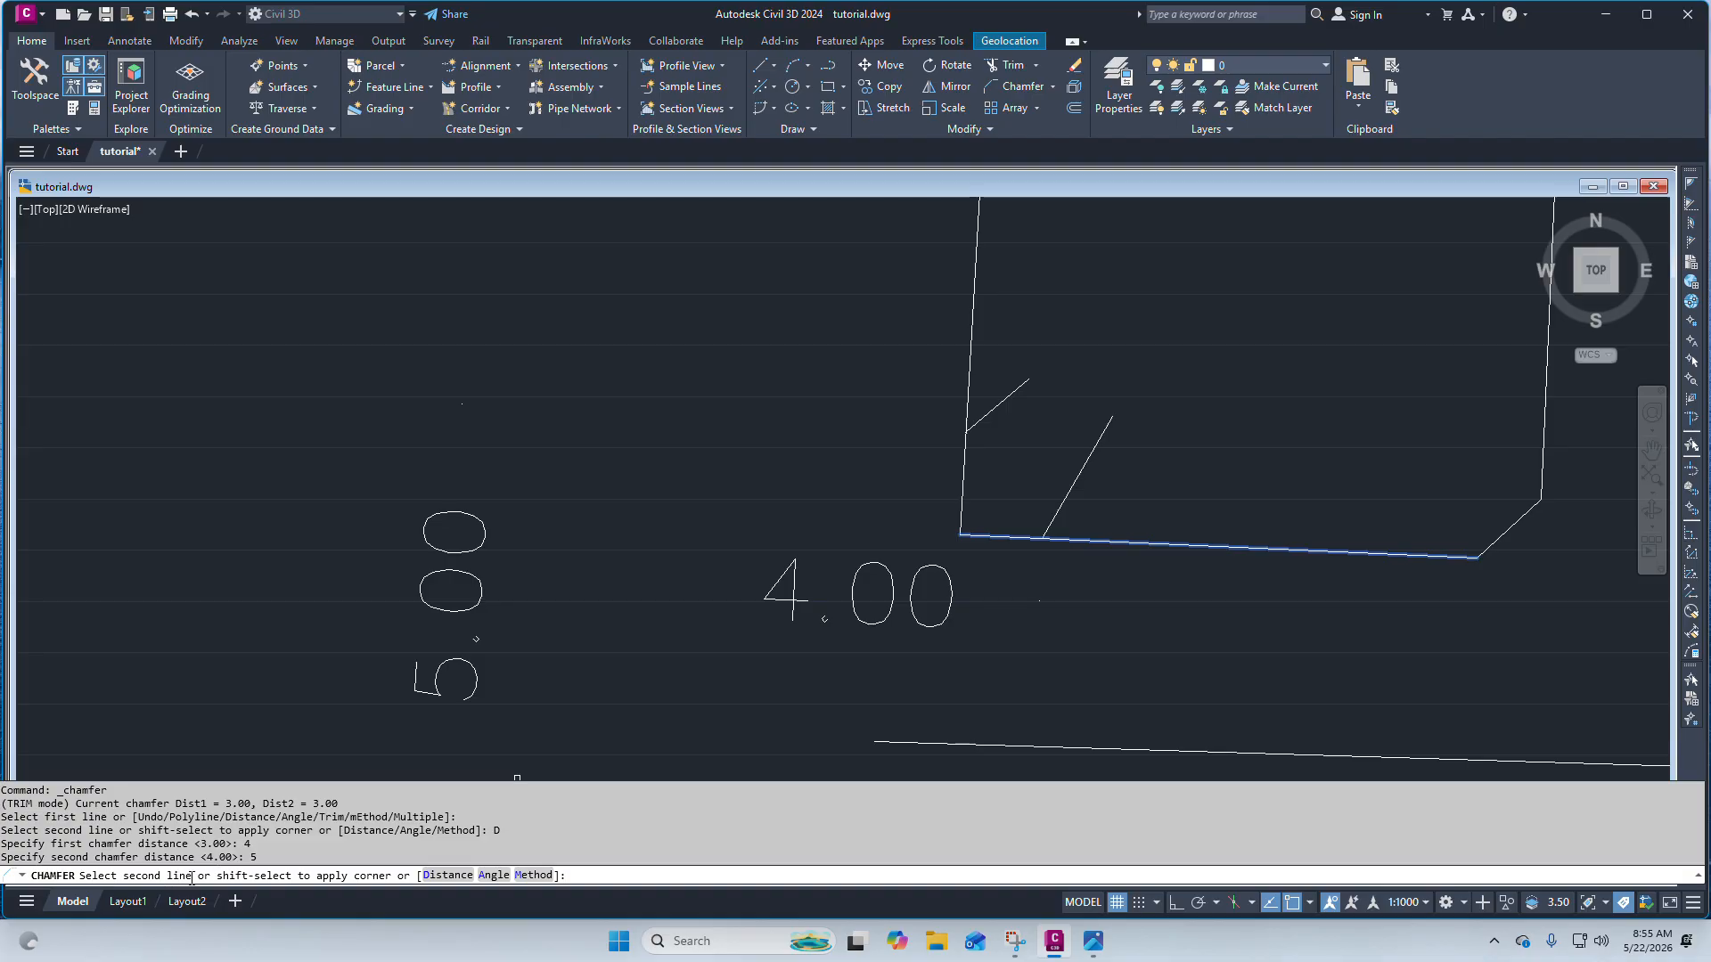
pyautogui.scroll(-2, 579, 739)
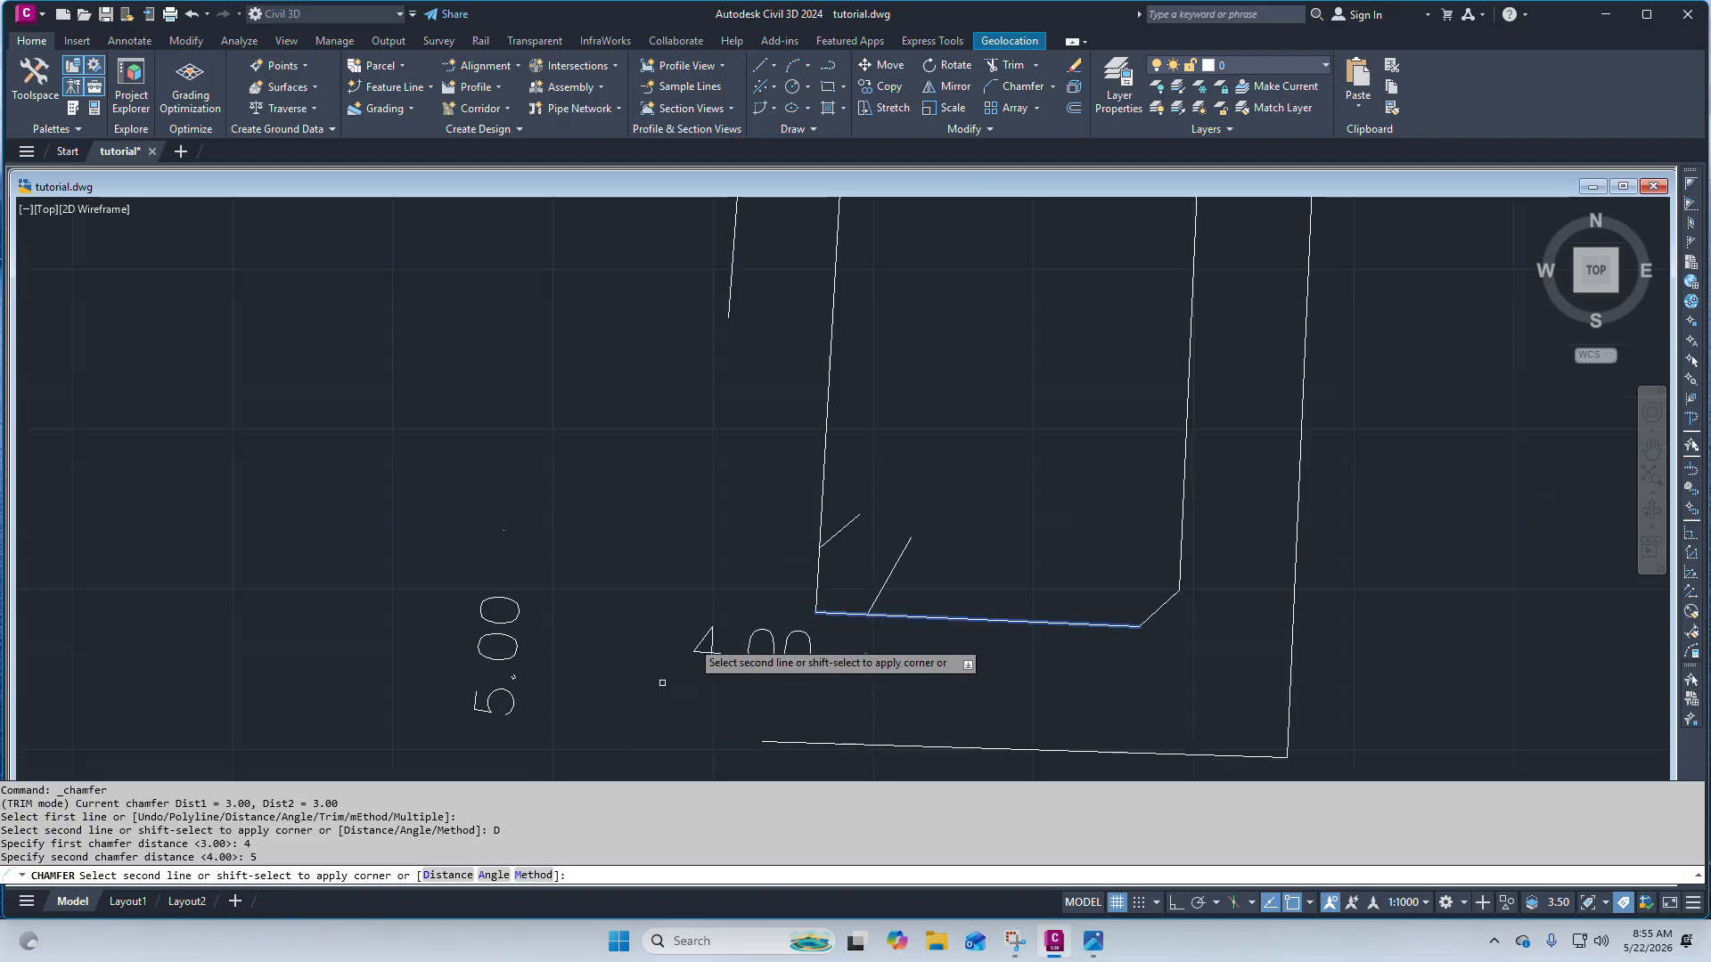
pyautogui.click(824, 503)
pyautogui.scroll(4, 871, 612)
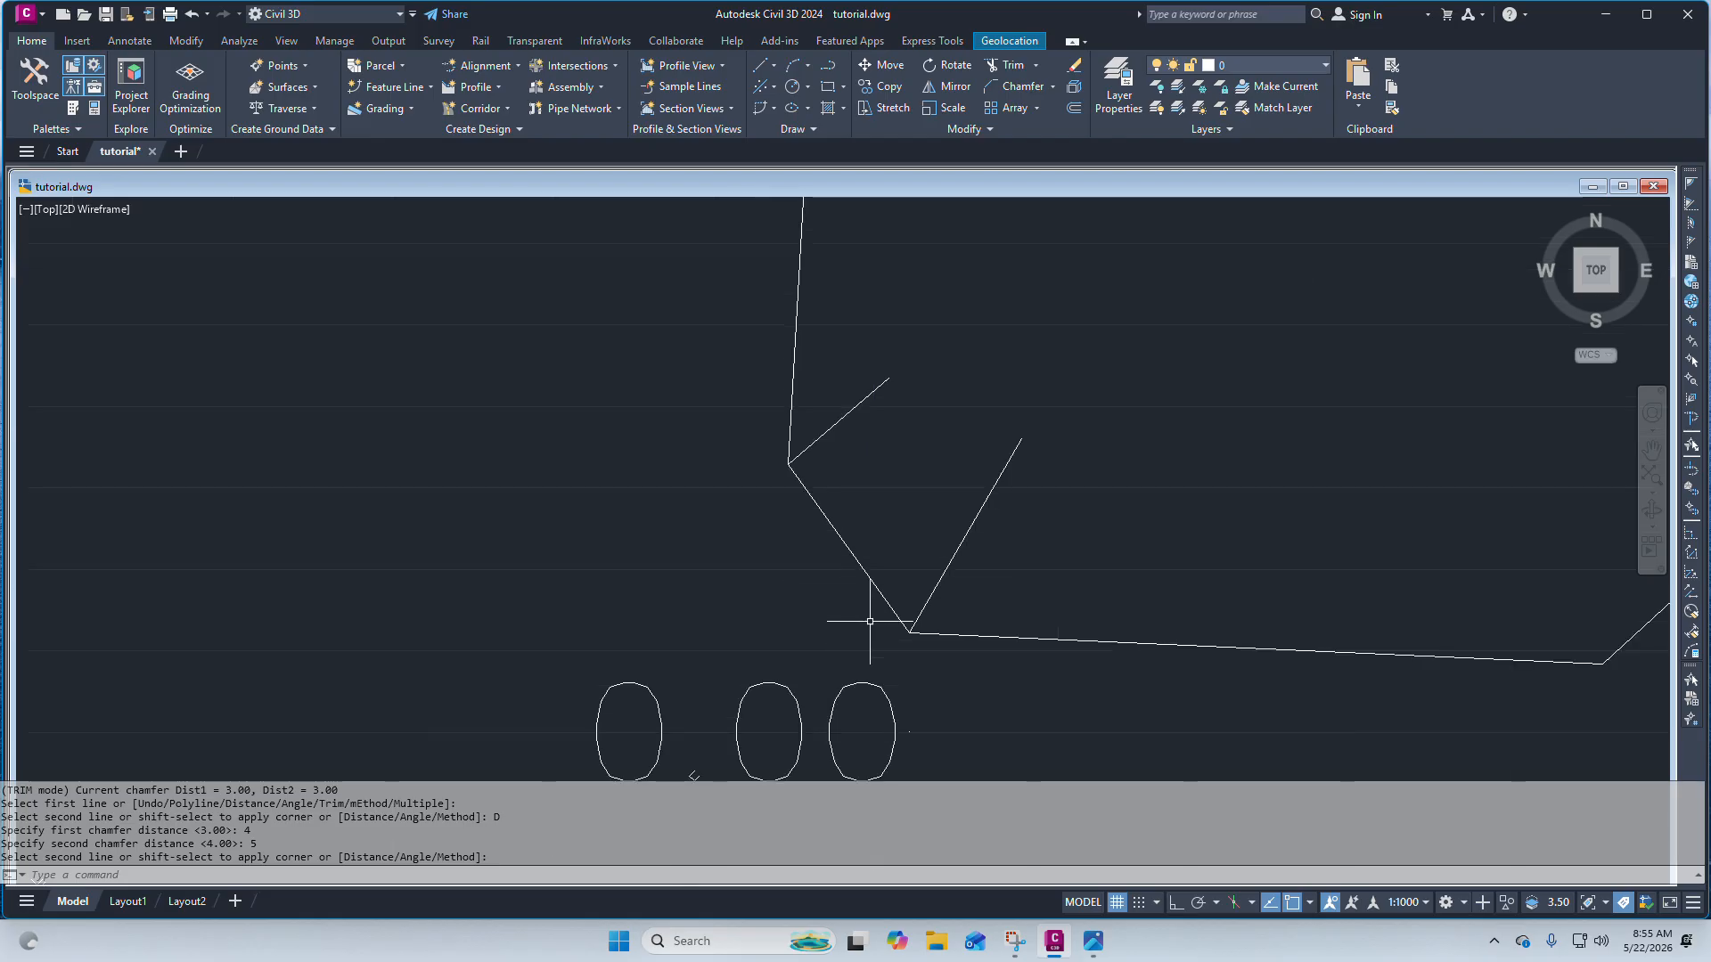
# Erase the two construction lines and their dimensions around the chamfered corner.
pyautogui.scroll(-6, 886, 535)
pyautogui.scroll(4, 913, 576)
pyautogui.scroll(-4, 914, 576)
pyautogui.scroll(4, 883, 606)
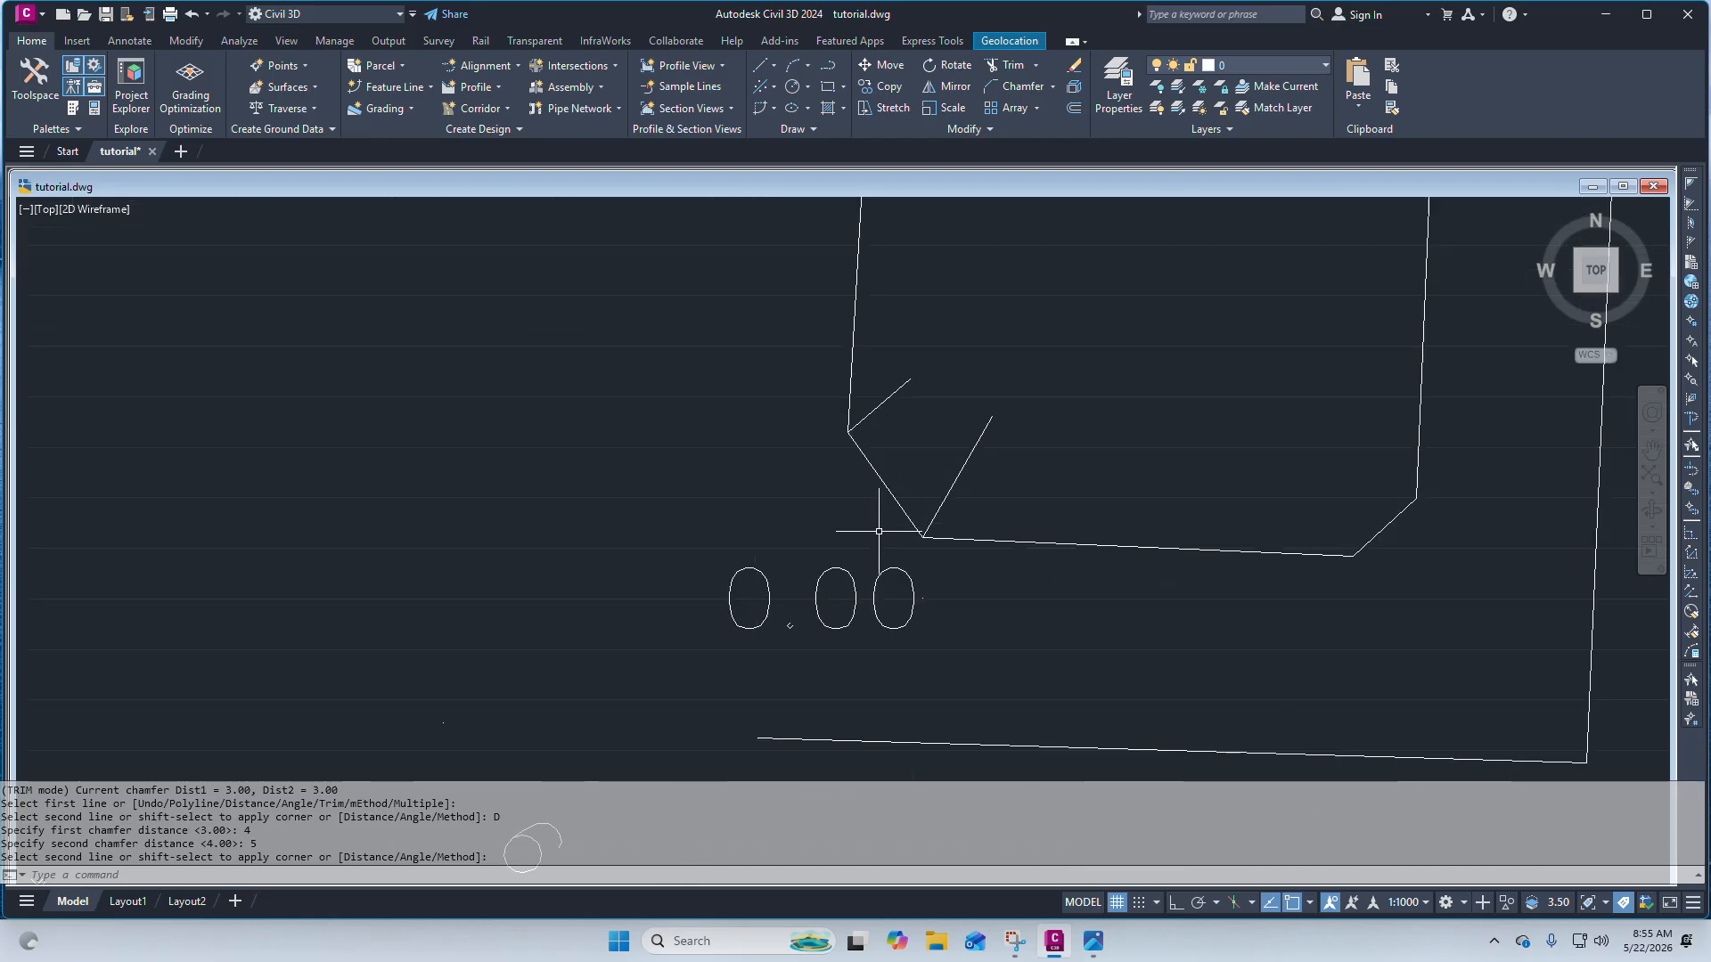
pyautogui.click(934, 641)
pyautogui.click(769, 577)
pyautogui.scroll(-4, 820, 598)
pyautogui.scroll(4, 845, 543)
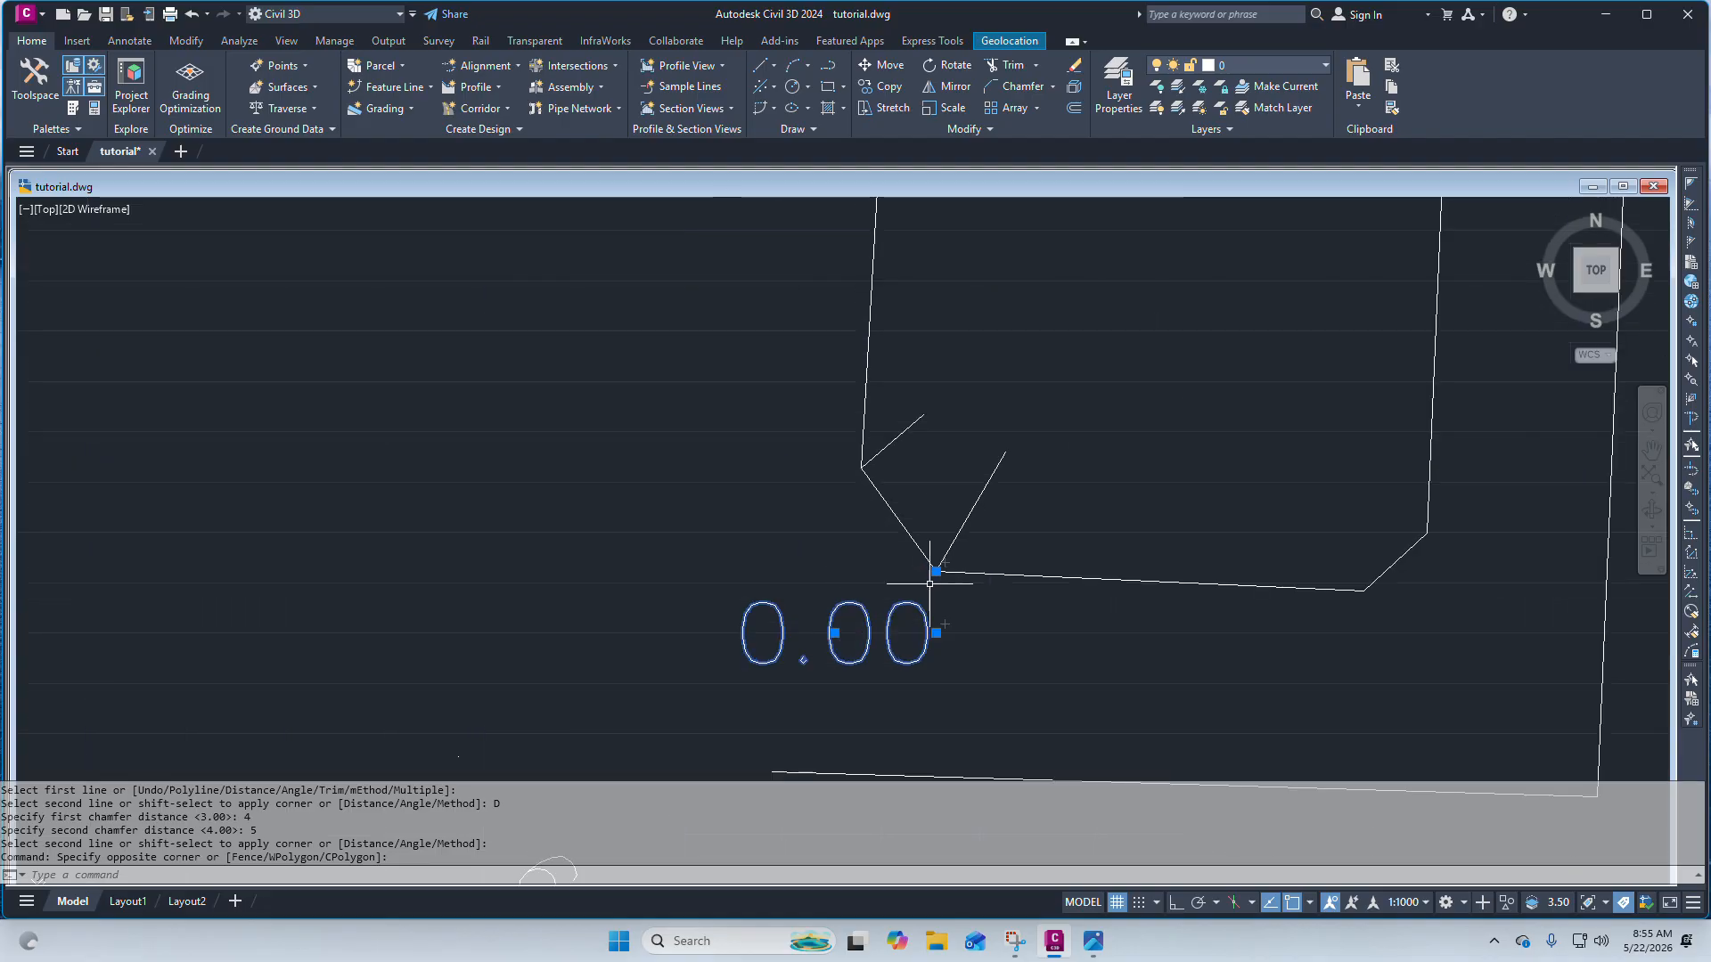
pyautogui.click(984, 503)
pyautogui.click(926, 445)
pyautogui.click(905, 409)
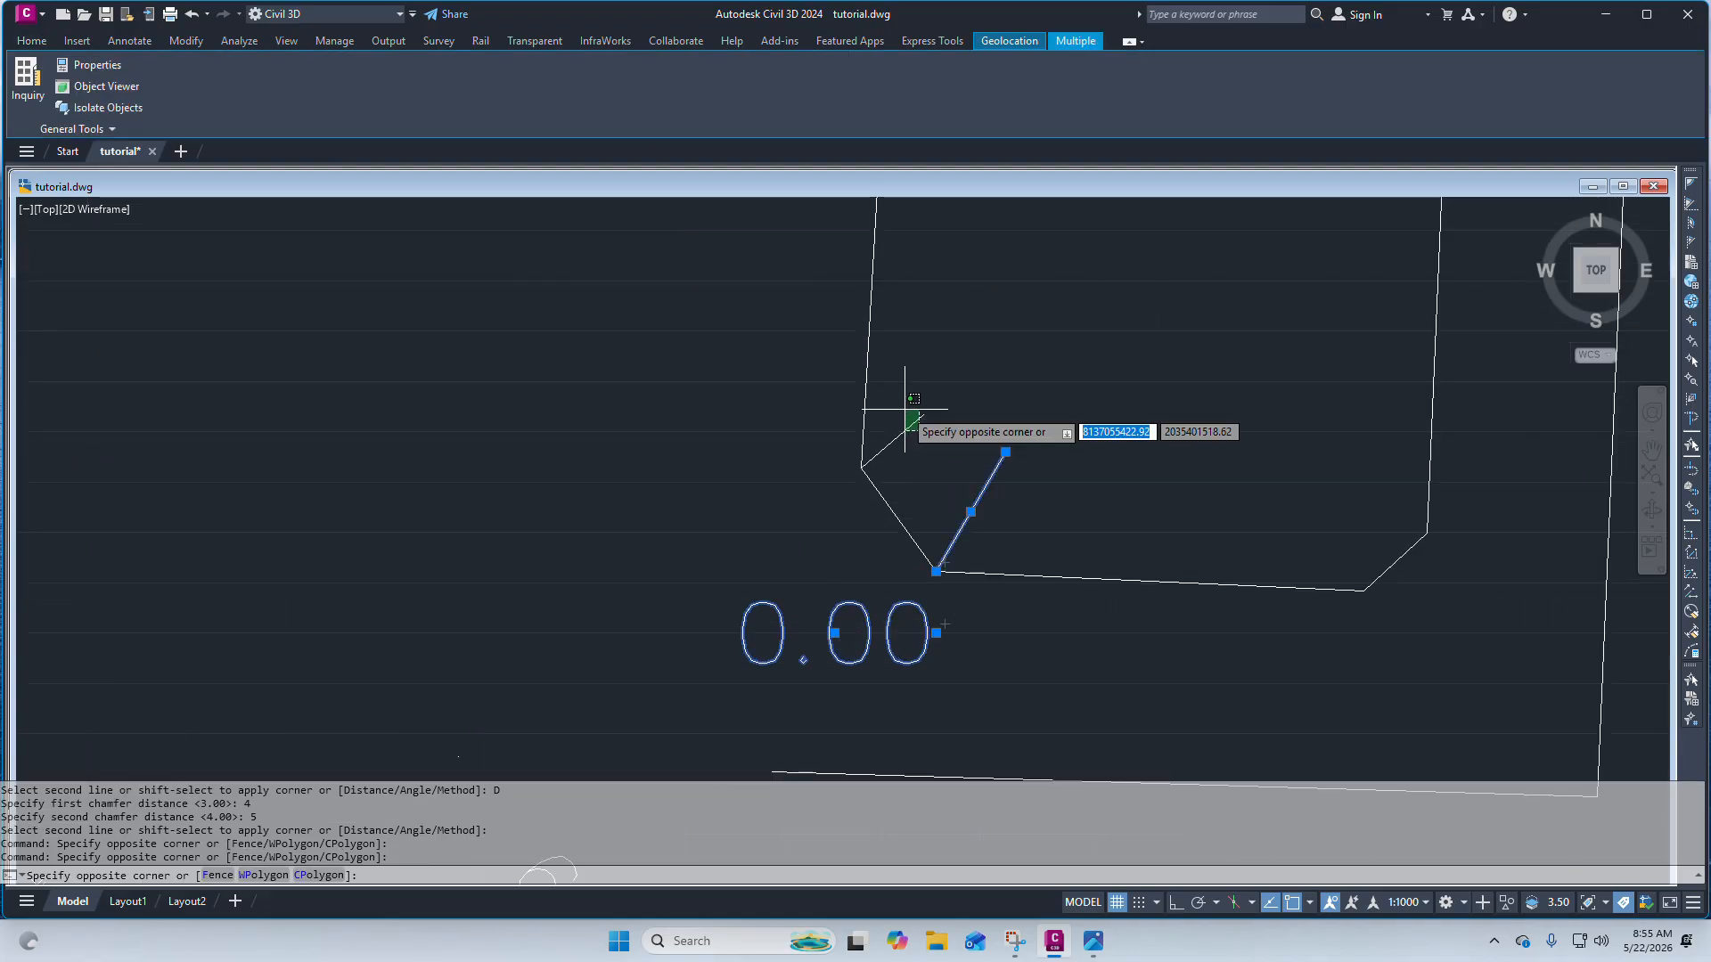
pyautogui.click(878, 432)
pyautogui.press('Delete')
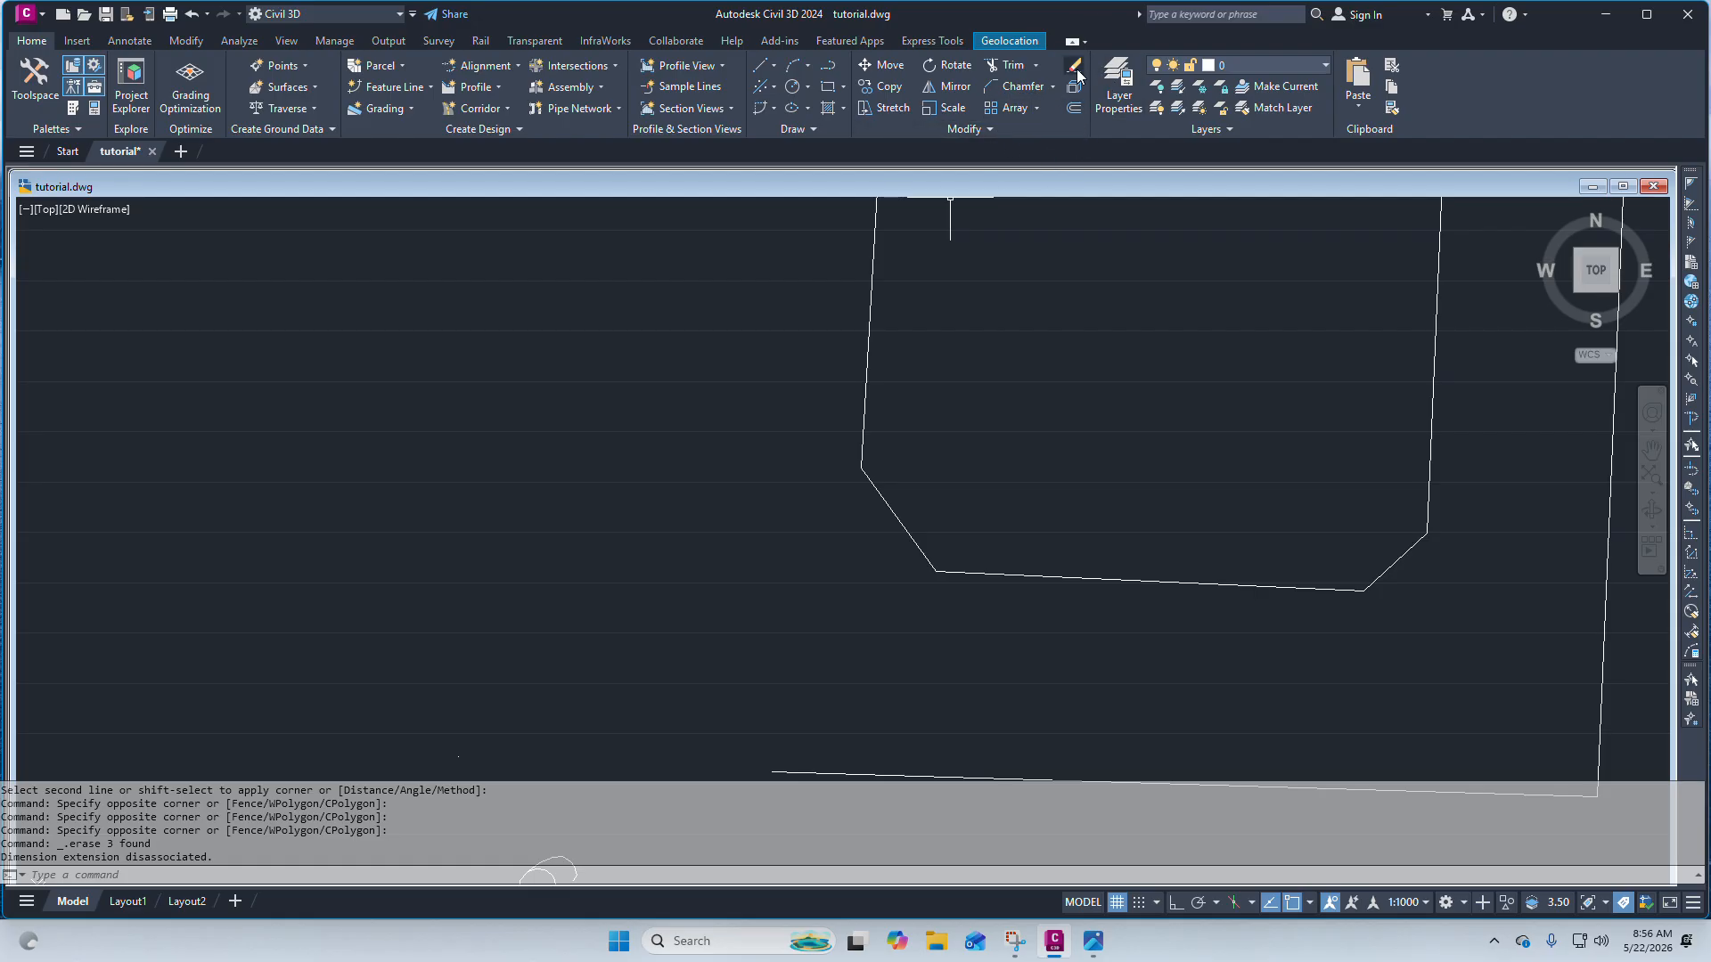
# Erase four leftover lines on the left side of the neighbouring parcel sketch.
pyautogui.scroll(-5, 1127, 535)
pyautogui.scroll(2, 1178, 543)
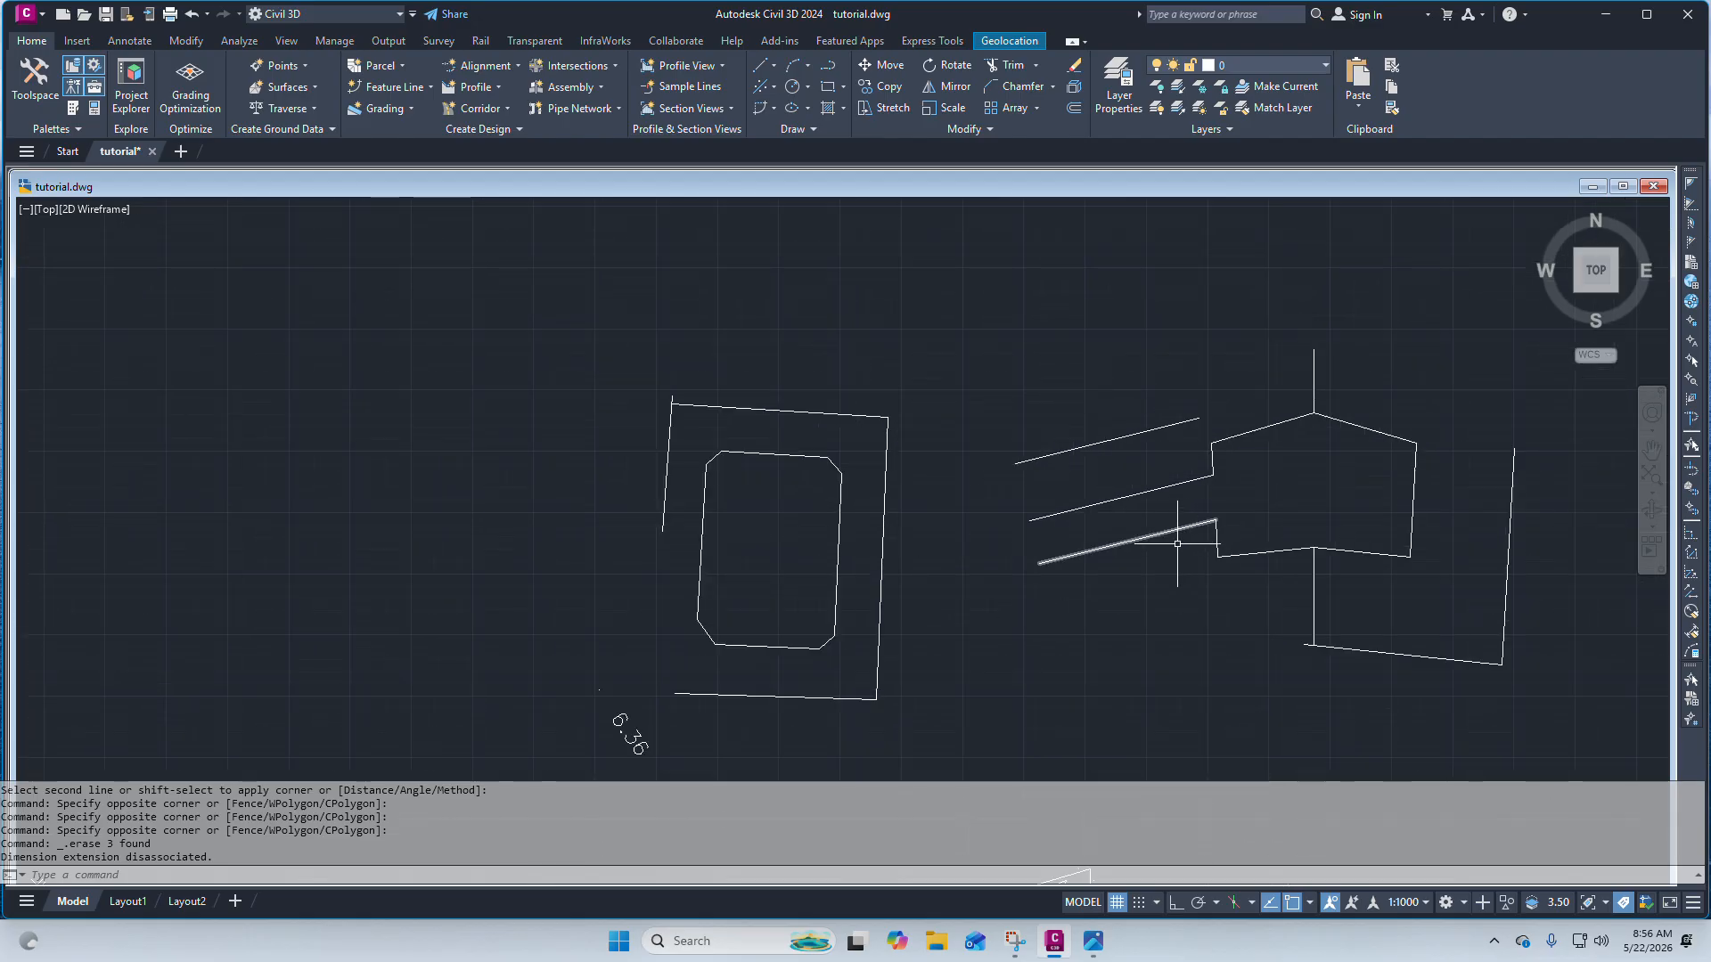
pyautogui.click(1075, 70)
pyautogui.scroll(-2, 1057, 266)
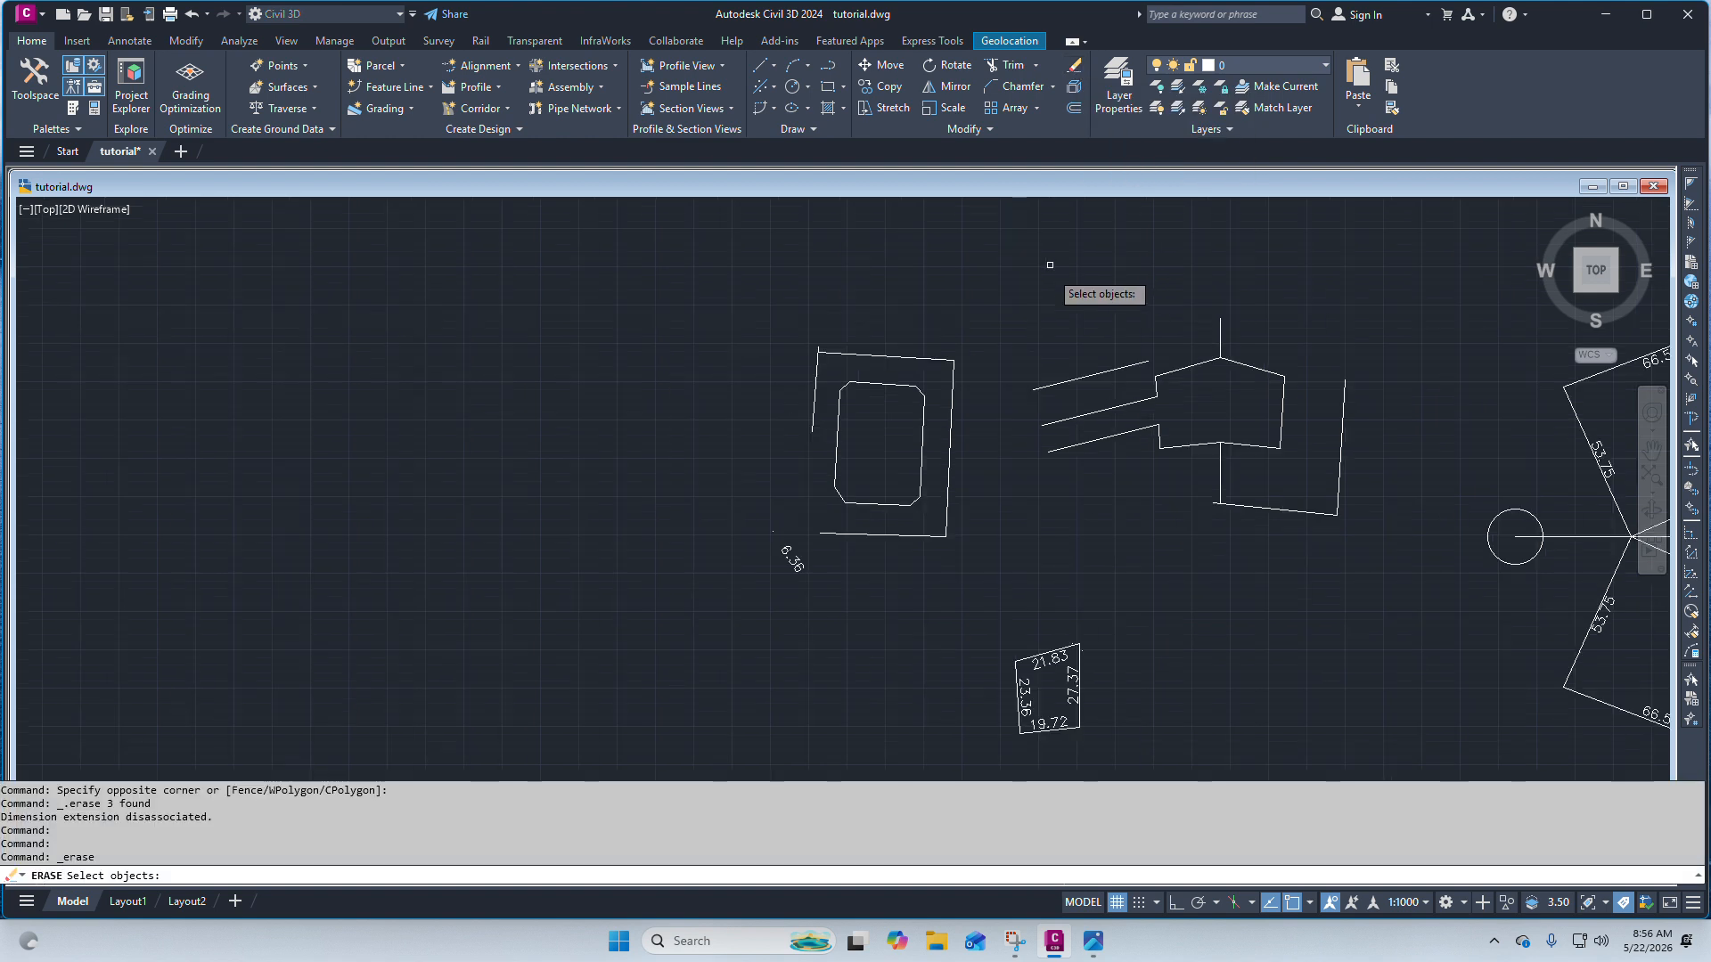
pyautogui.click(1074, 381)
pyautogui.click(1097, 411)
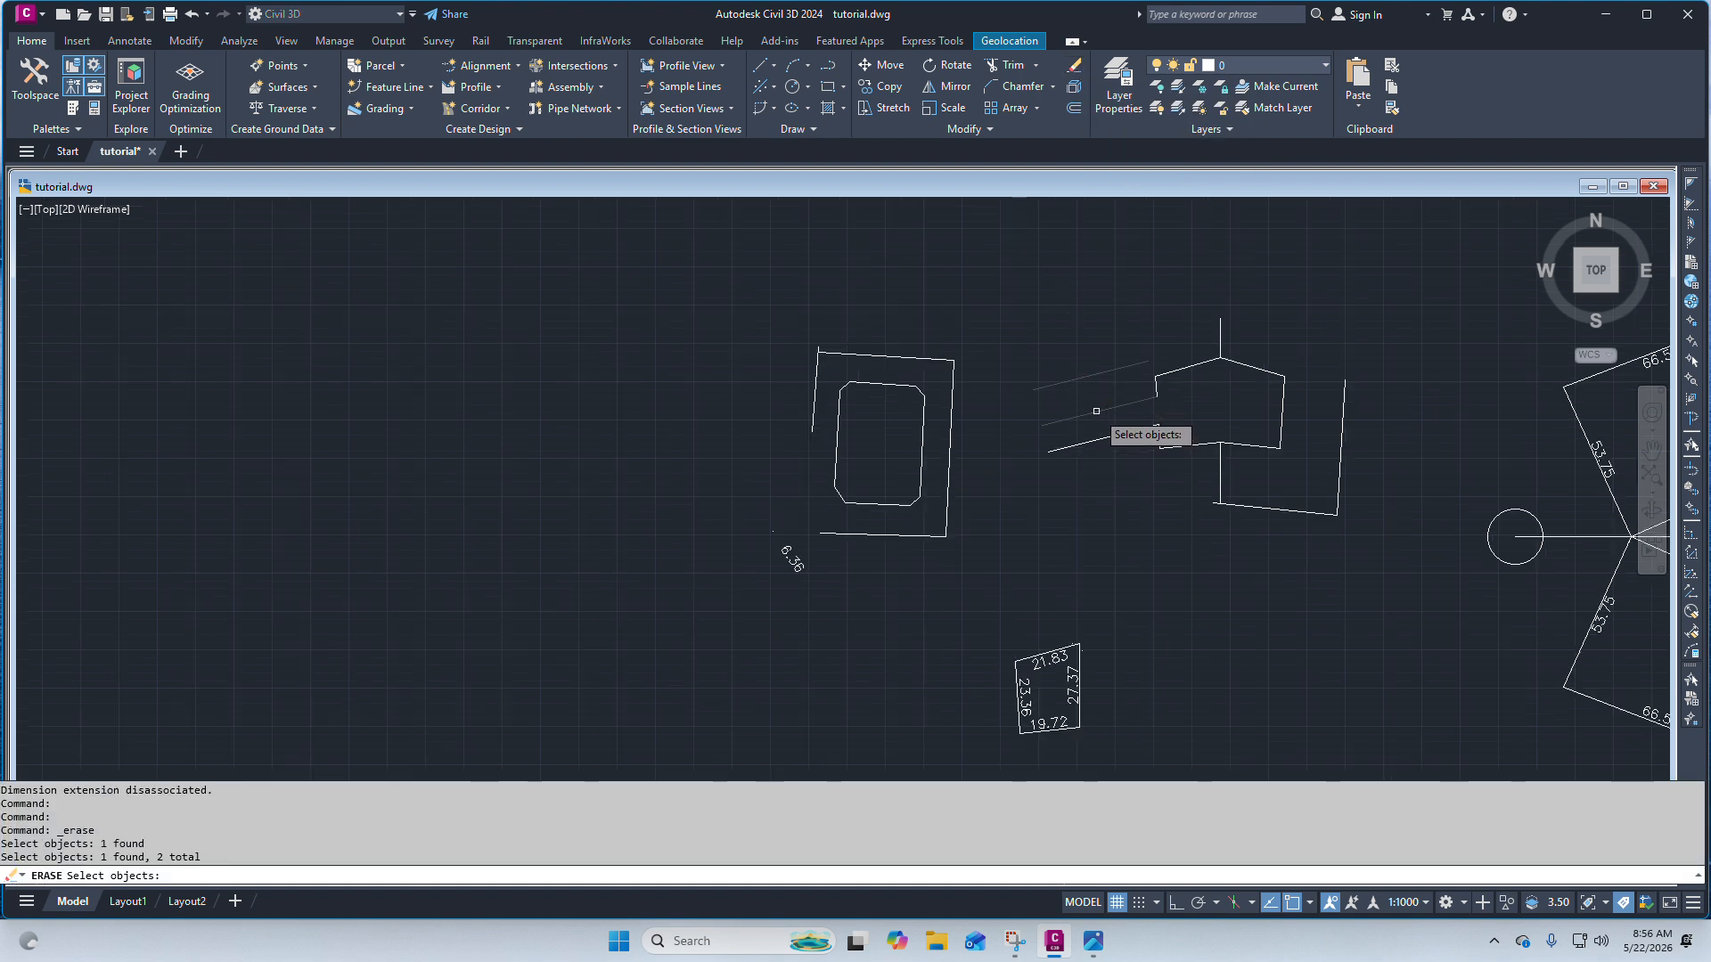
pyautogui.click(1109, 438)
pyautogui.click(1179, 368)
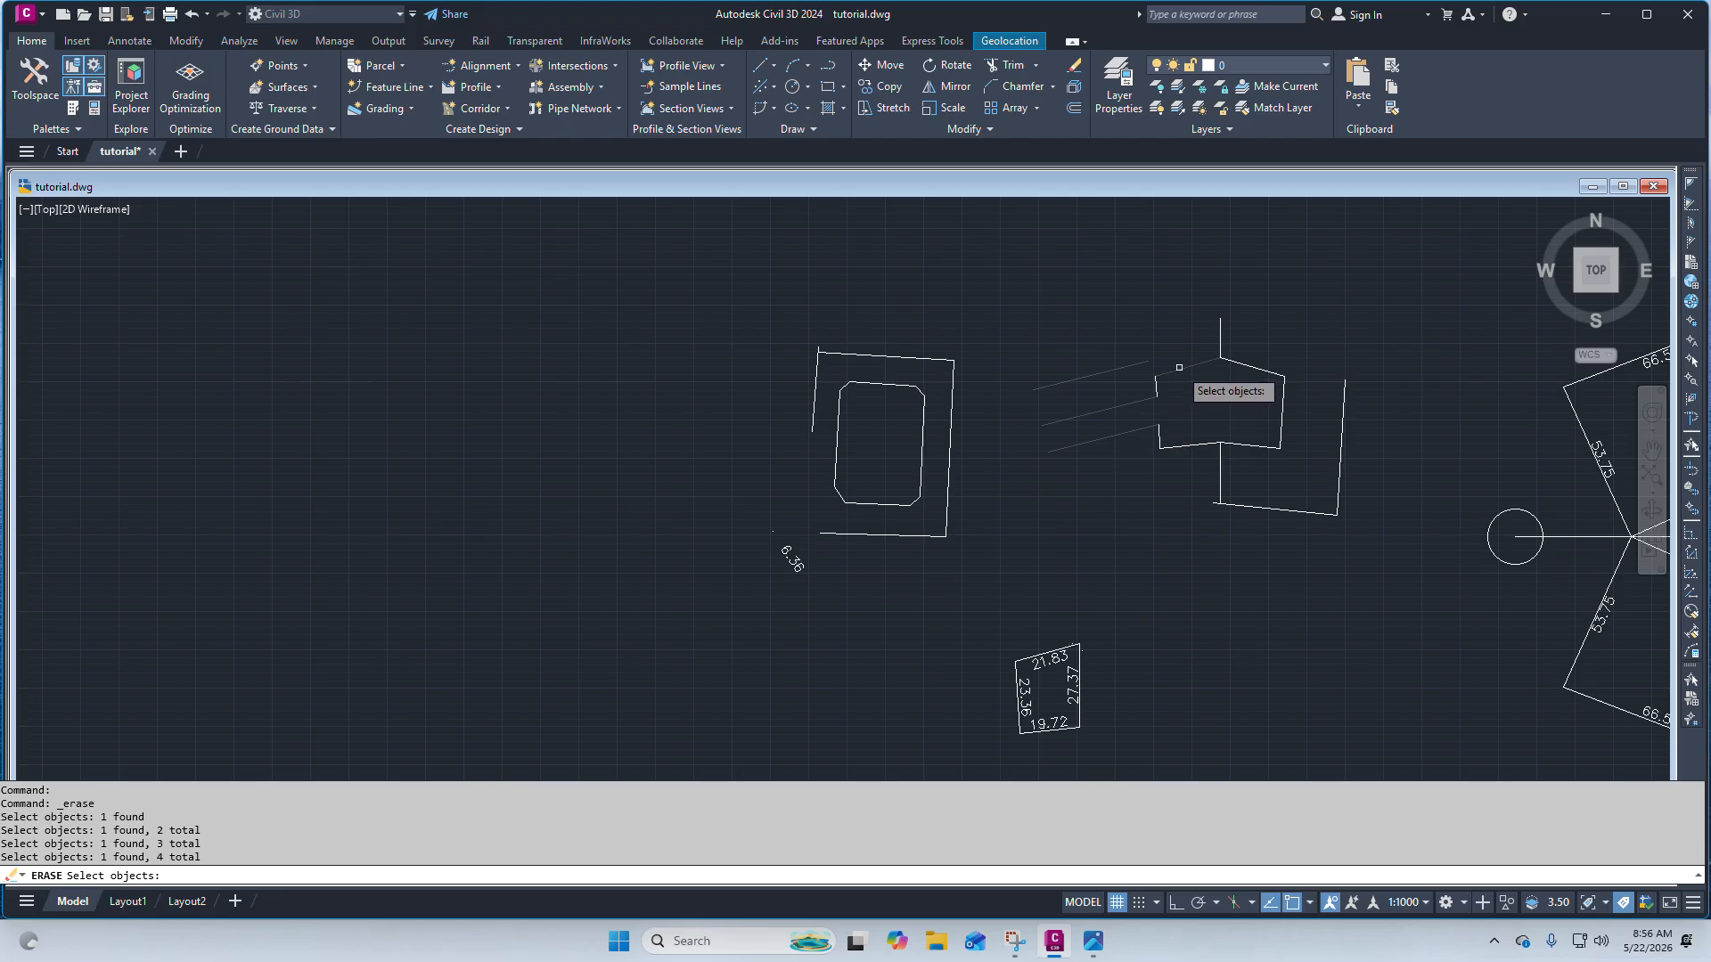
pyautogui.press('Return')
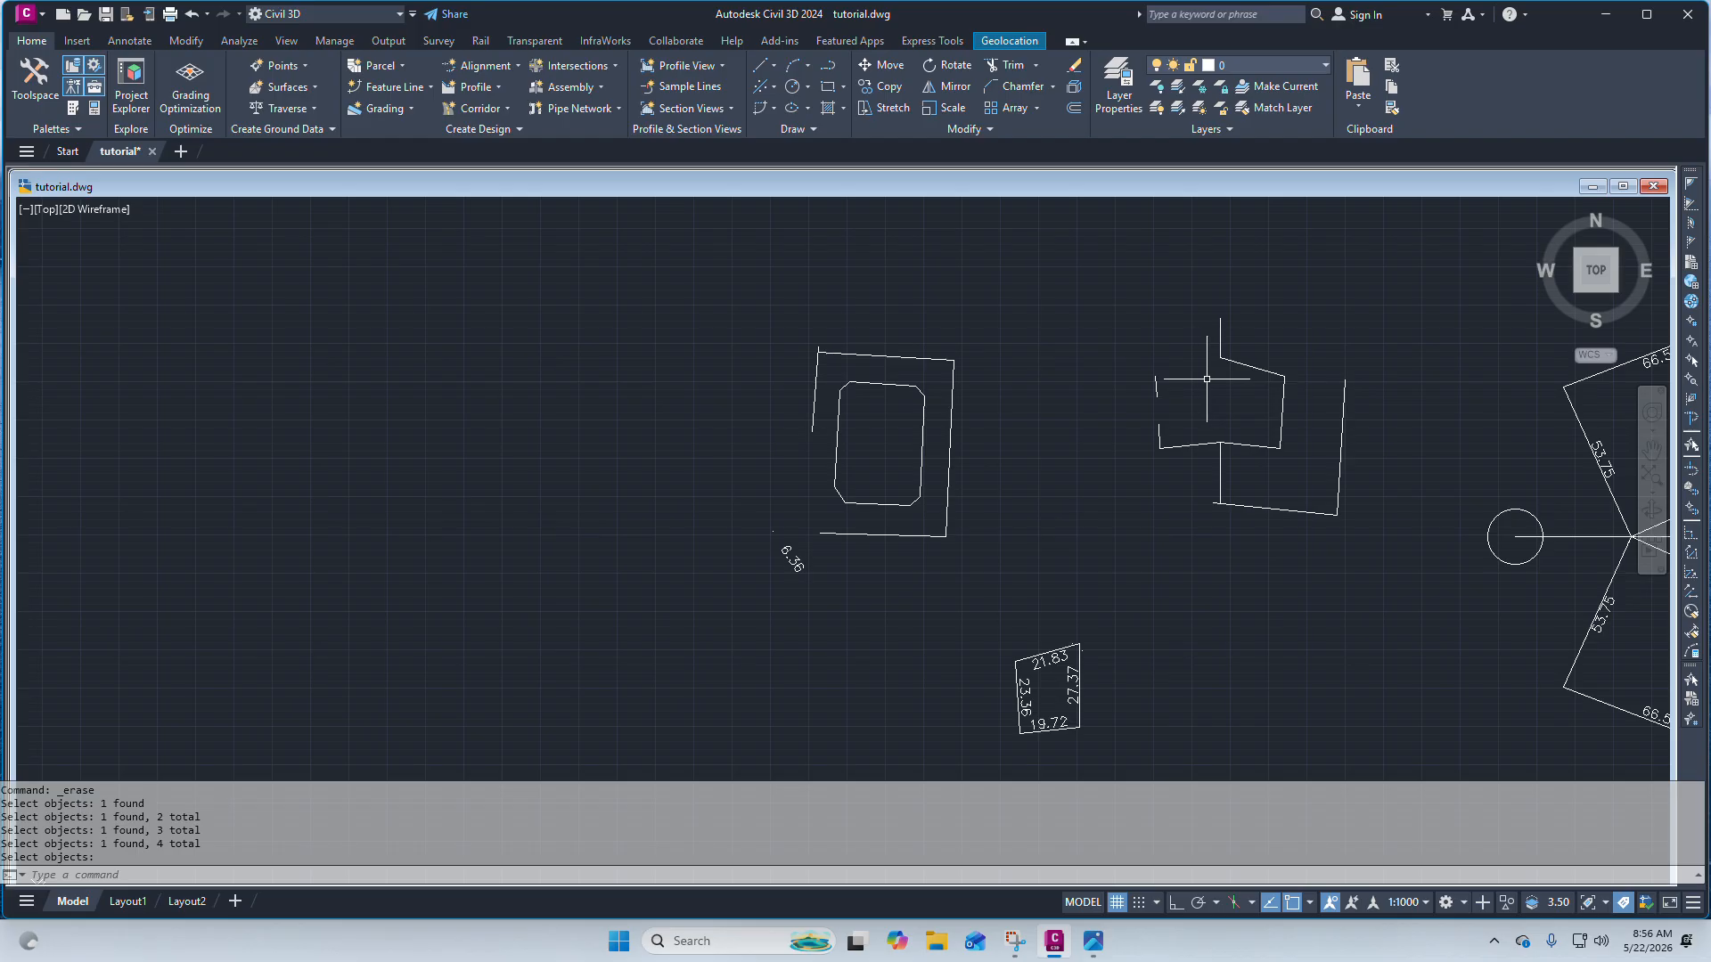
pyautogui.scroll(-4, 1107, 346)
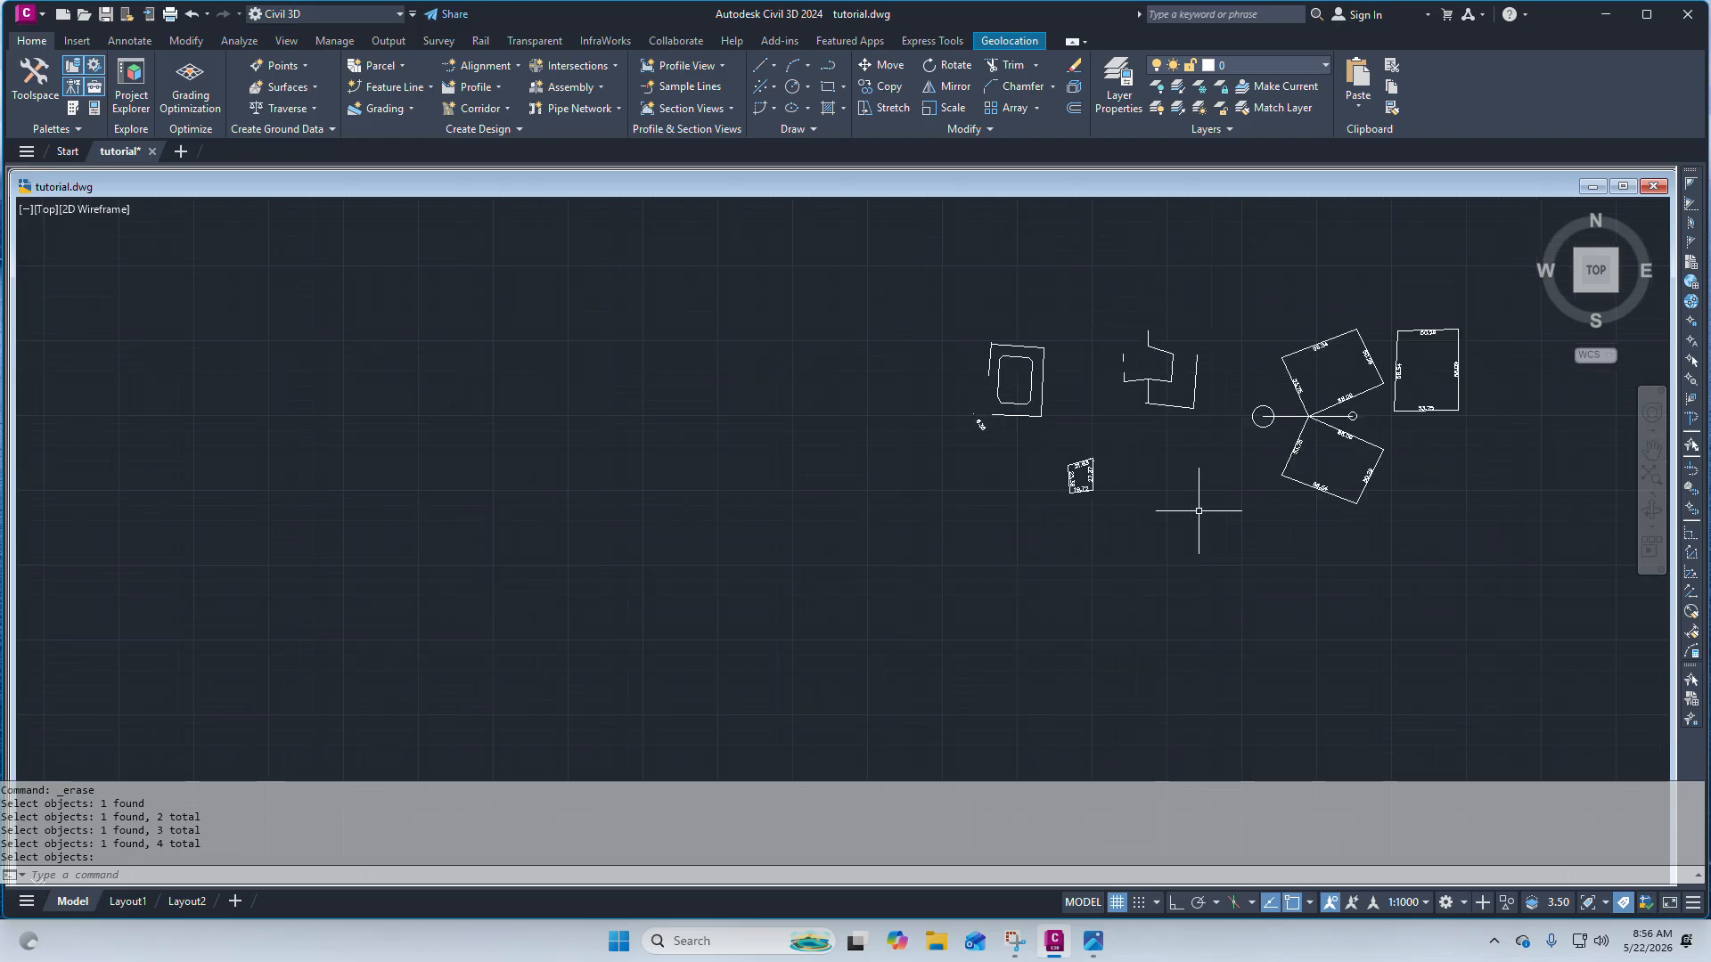